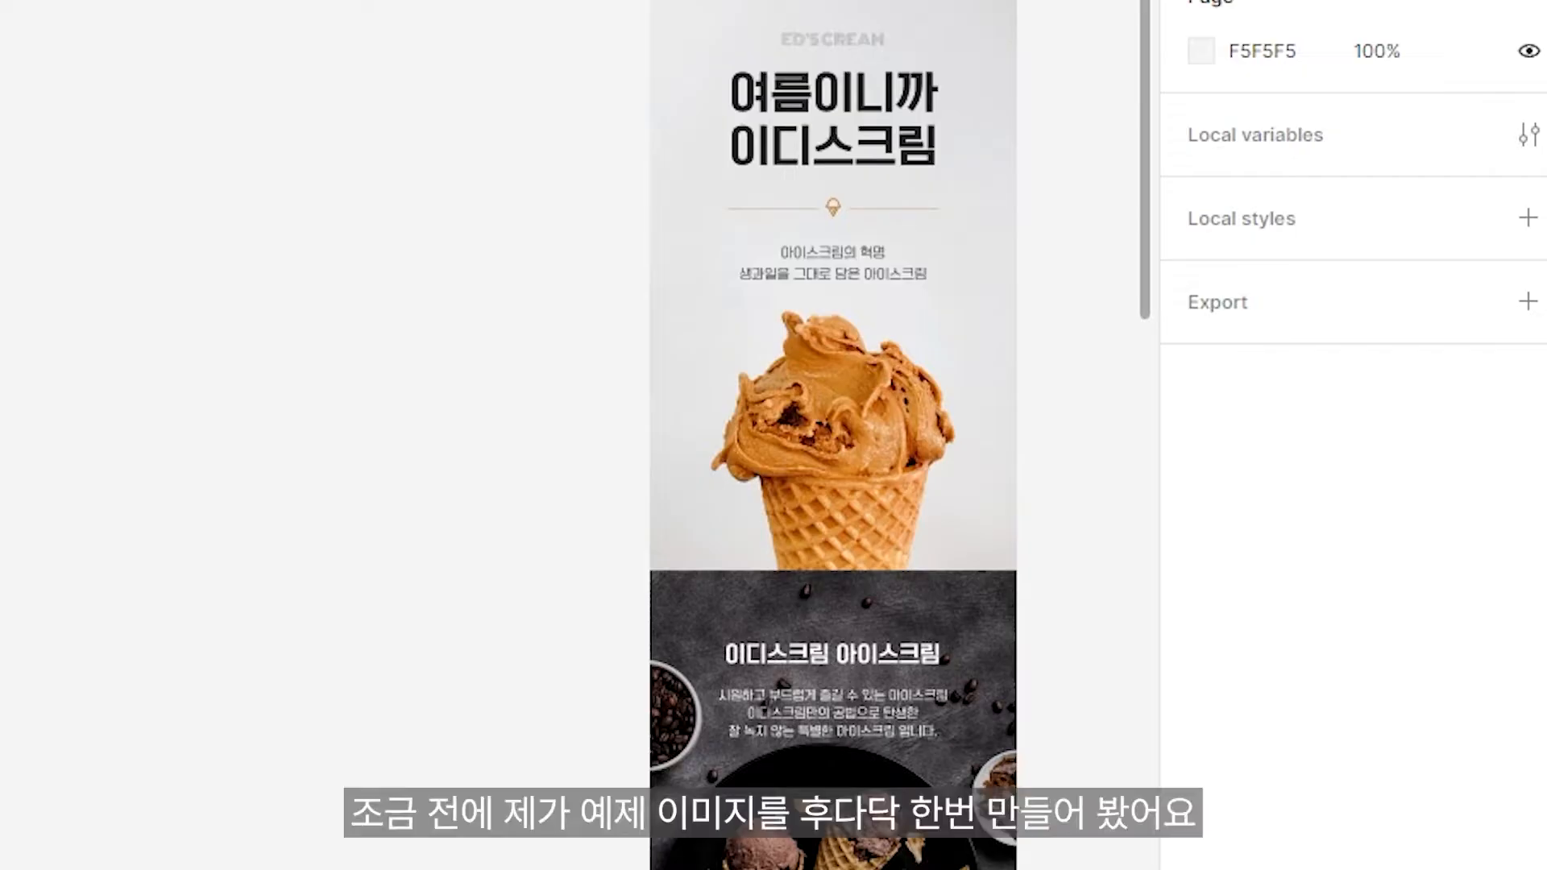
Look through the finished ice cream detail page example from its header to the last section.
{"action": "scroll", "coordinate": [728, 352], "scroll_direction": "down", "scroll_amount": 10}
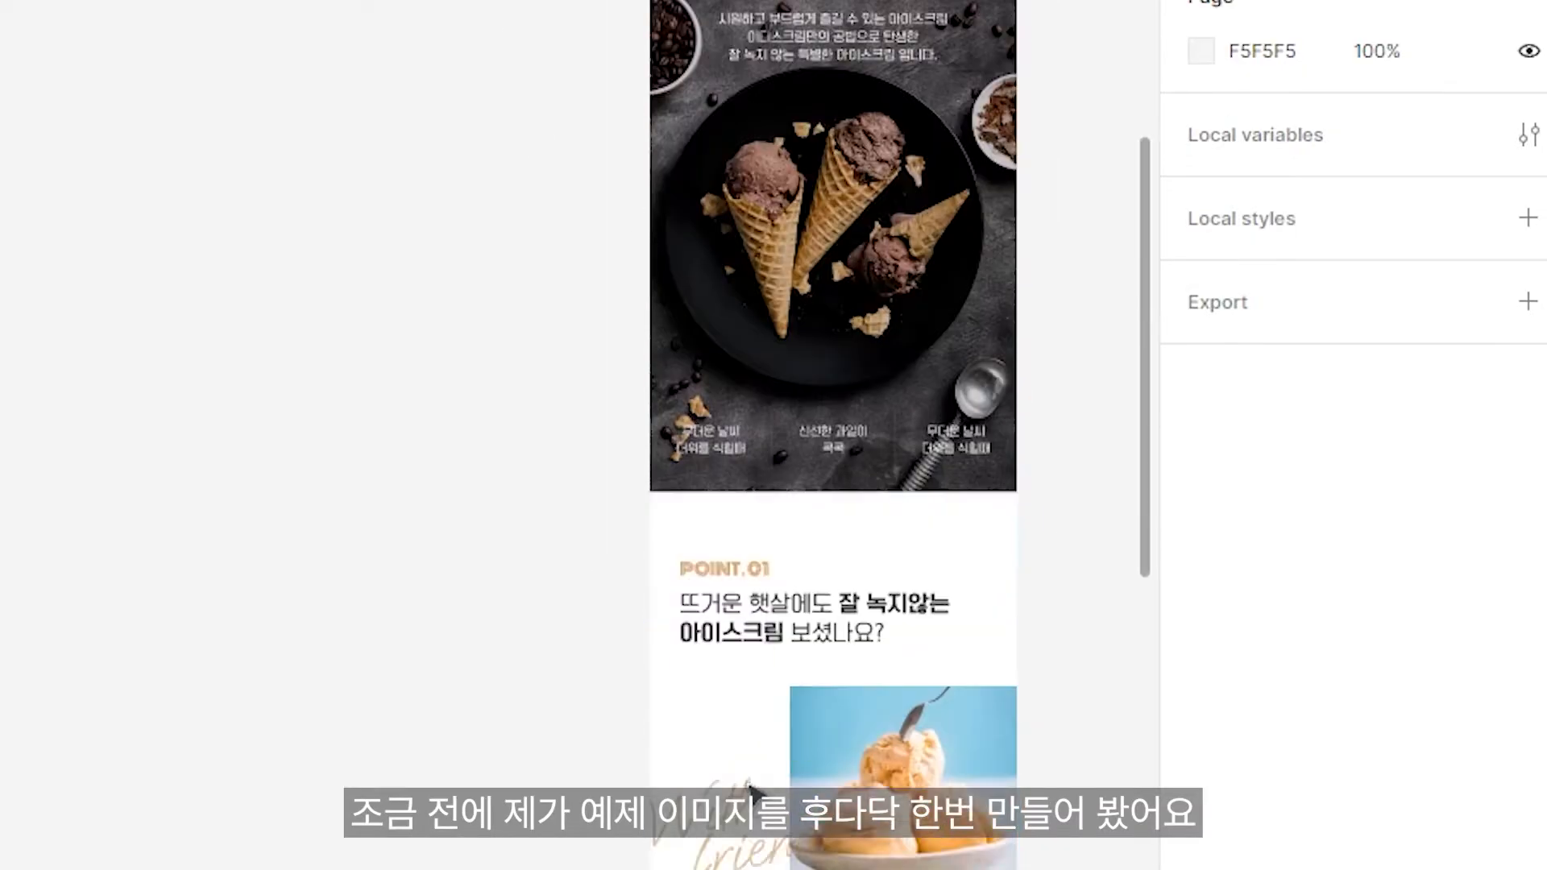
{"action": "scroll", "coordinate": [749, 788], "scroll_direction": "down", "scroll_amount": 10}
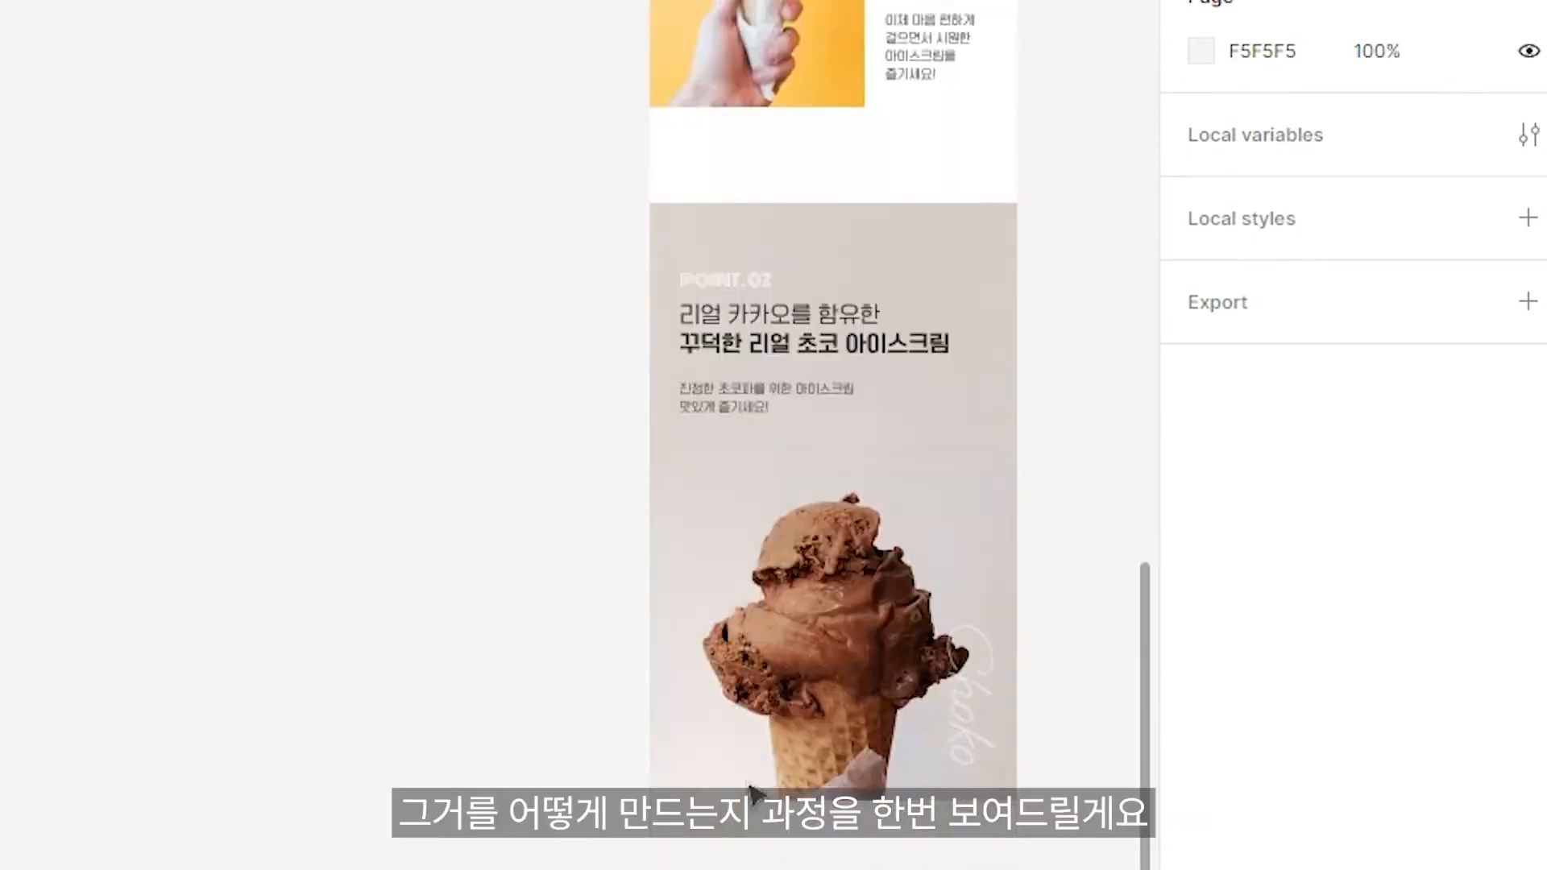
{"action": "scroll", "coordinate": [753, 790], "scroll_direction": "up", "scroll_amount": 12}
{"action": "scroll", "coordinate": [753, 788], "scroll_direction": "up", "scroll_amount": 10}
{"action": "scroll", "coordinate": [753, 787], "scroll_direction": "down", "scroll_amount": 1}
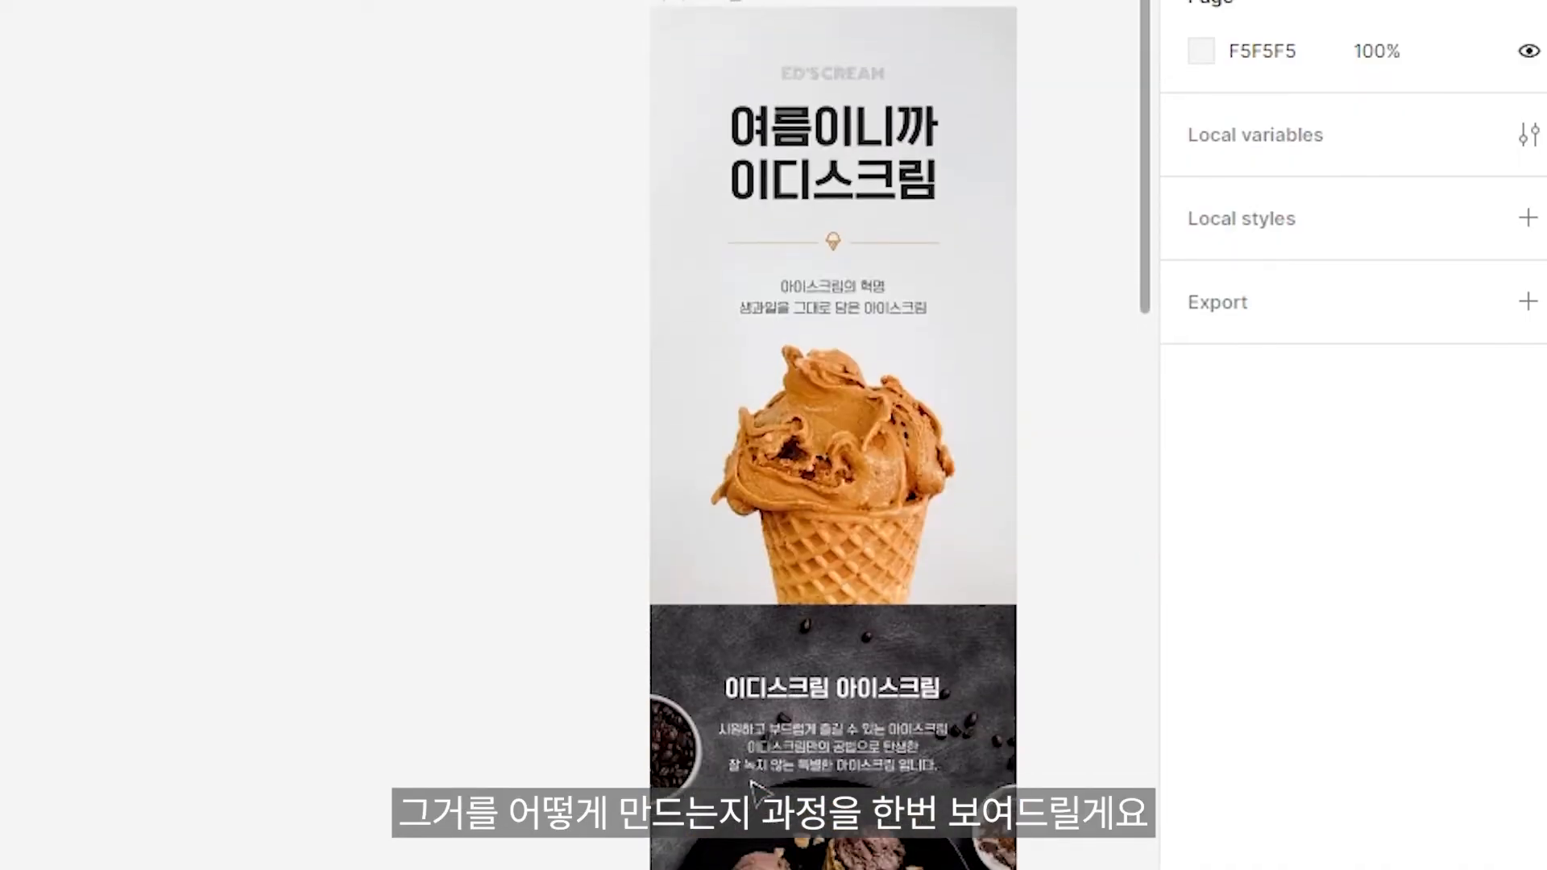
Draw a new frame about 868 × 1420 on the empty canvas beside the 아이스크림 example.
{"action": "left_click", "coordinate": [331, 346]}
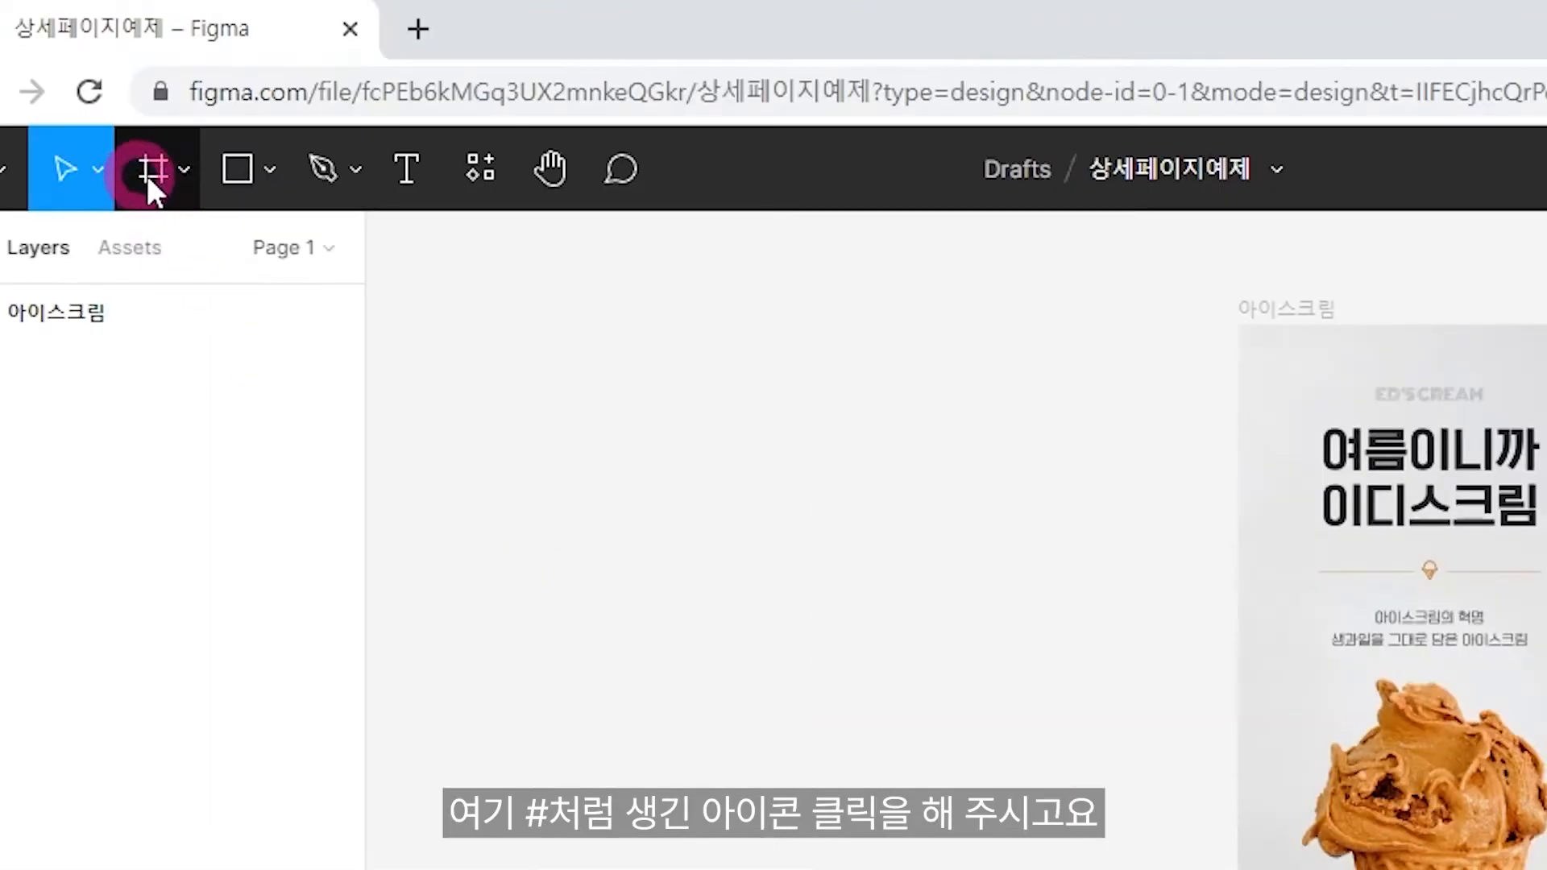
{"action": "left_click", "coordinate": [153, 173]}
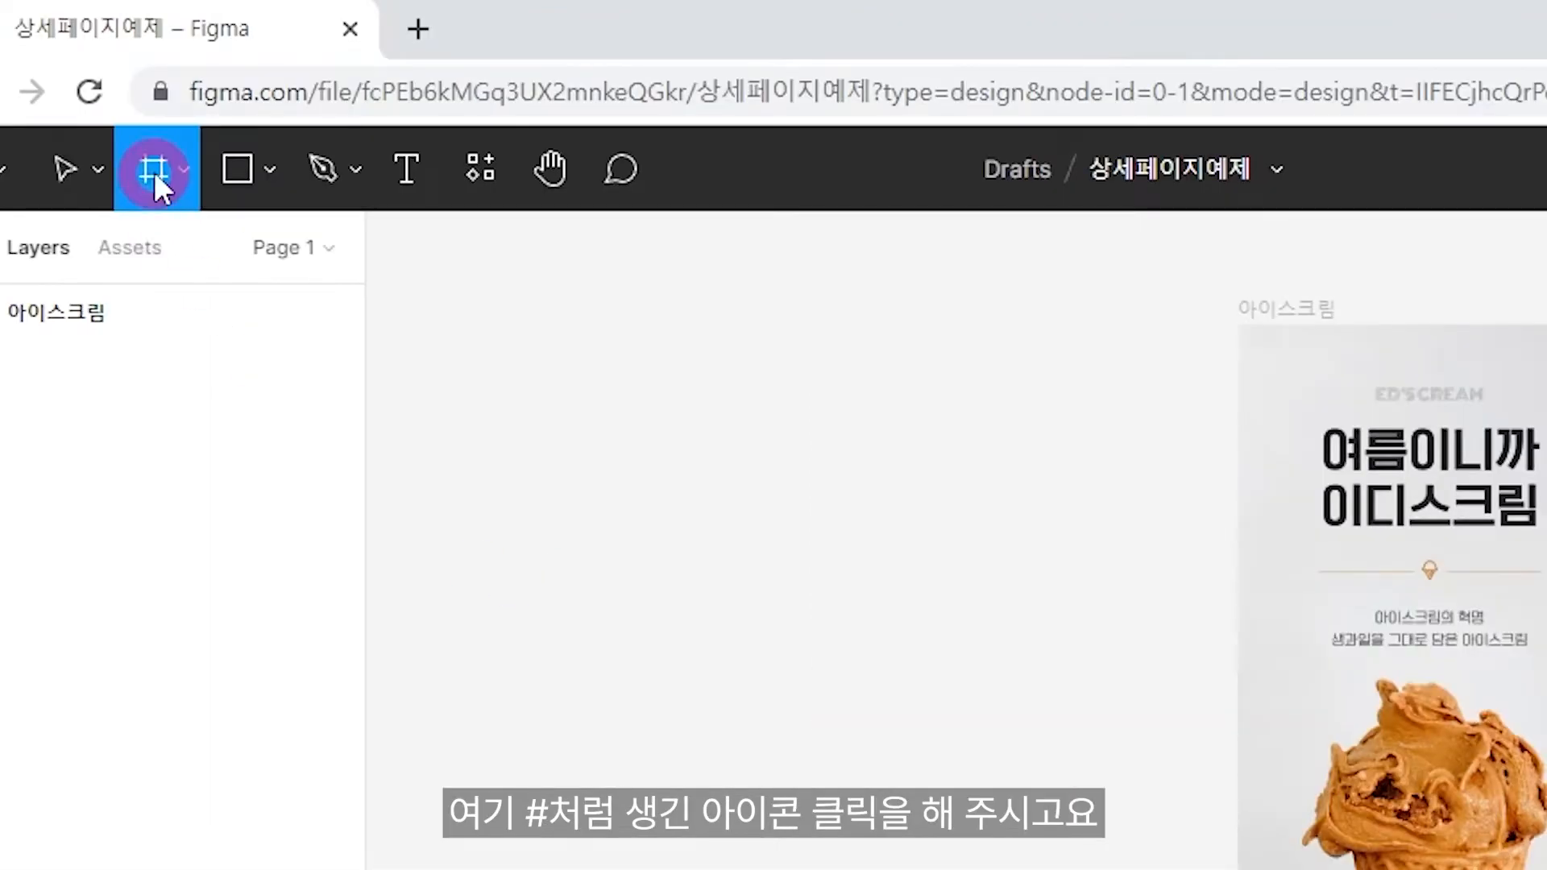
{"action": "left_click_drag", "start_coordinate": [539, 342], "coordinate": [634, 637]}
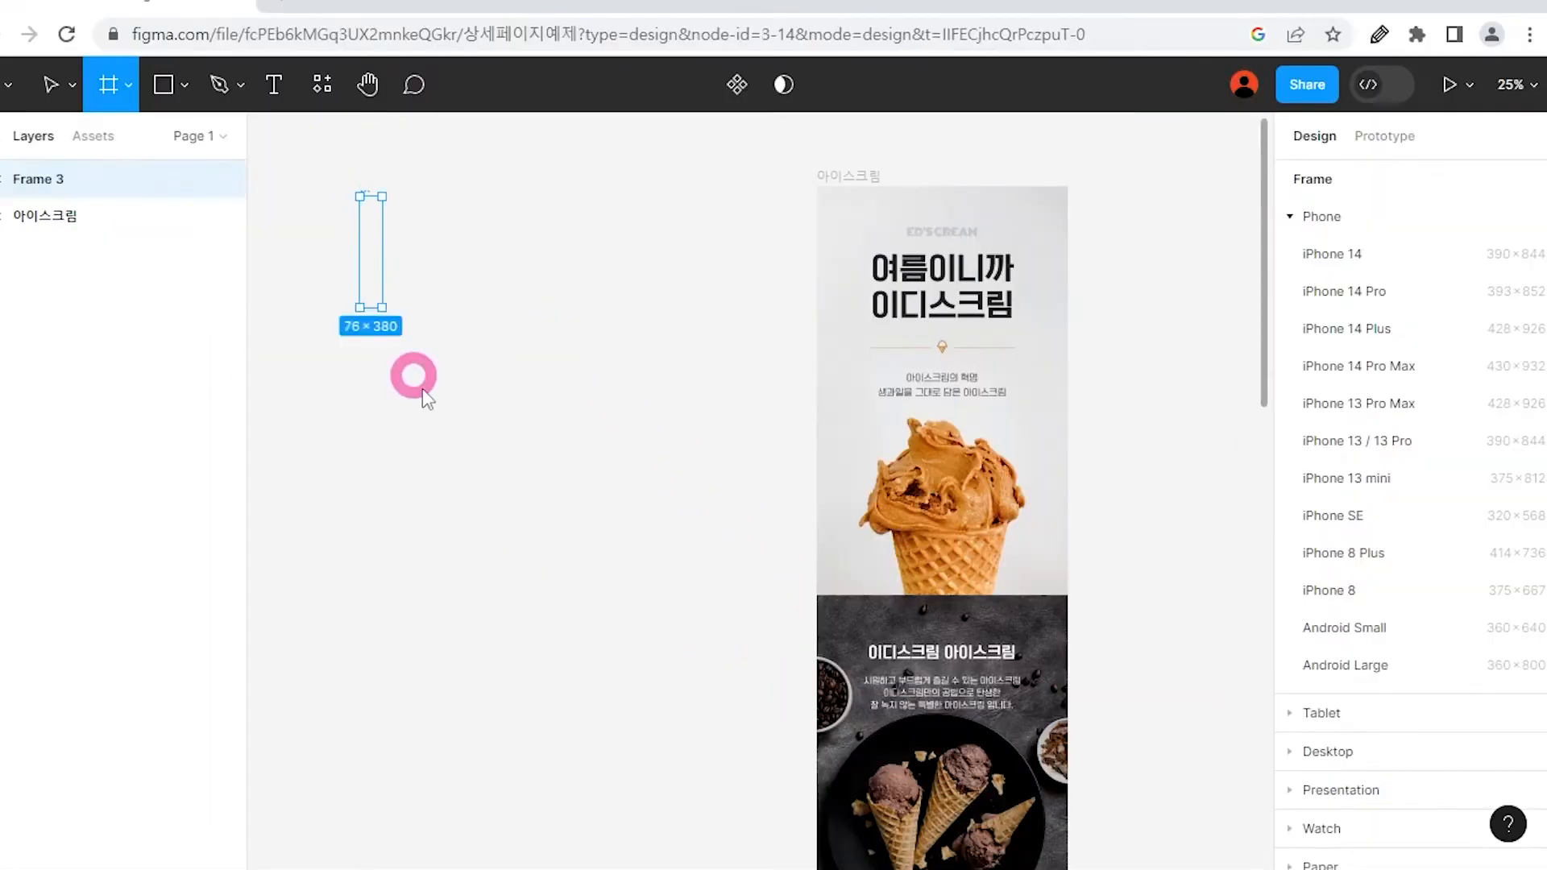
{"action": "left_click_drag", "start_coordinate": [427, 399], "coordinate": [614, 611]}
{"action": "left_click_drag", "start_coordinate": [706, 553], "coordinate": [808, 543]}
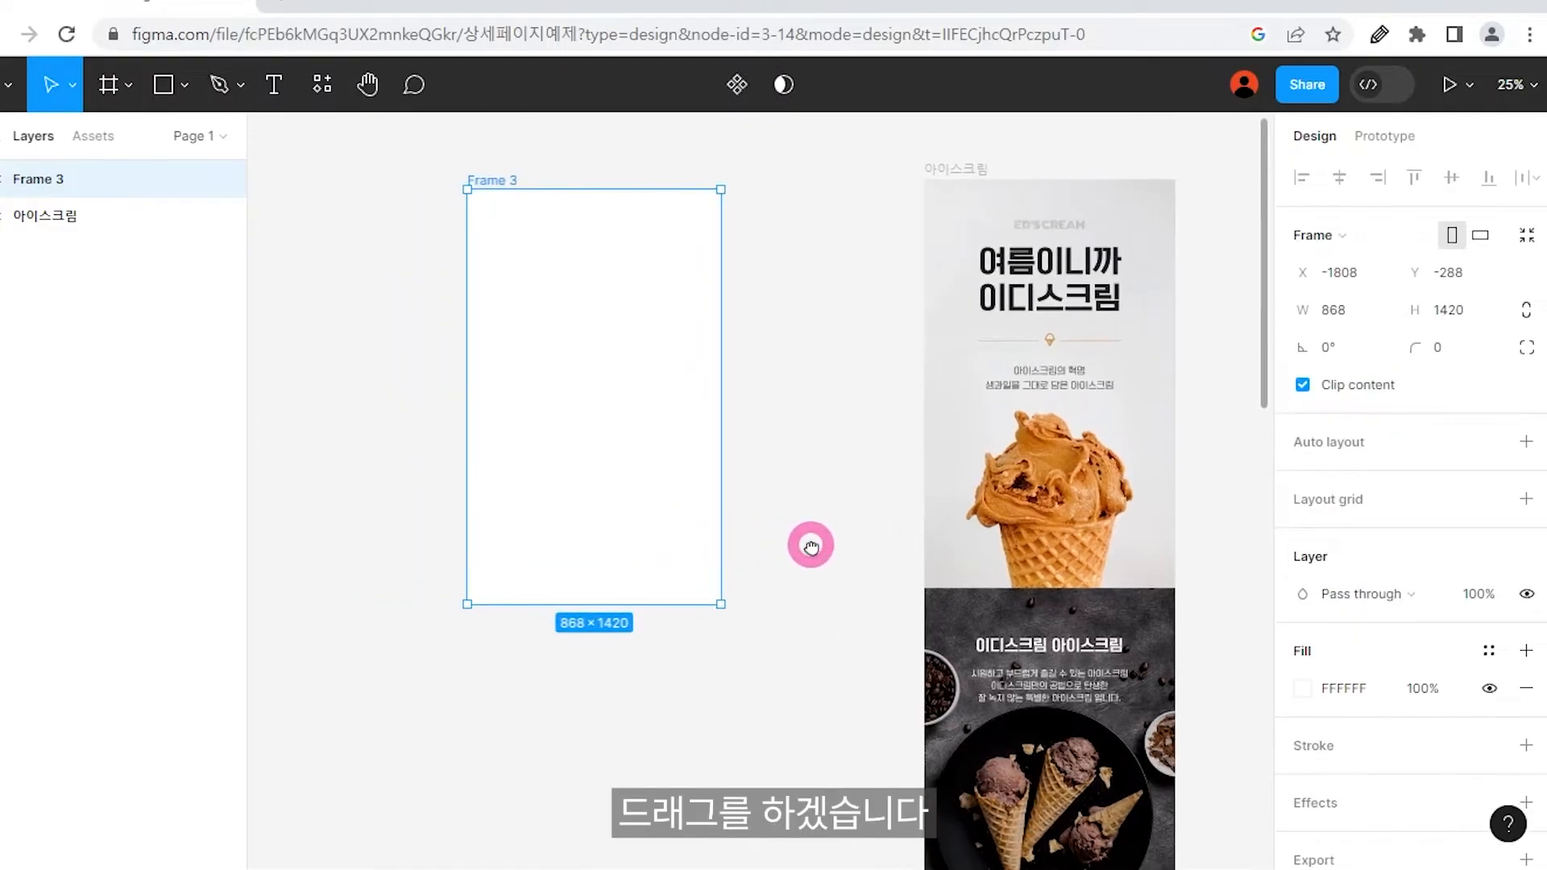
Set the new frame's size to 860 wide and 1500 high.
{"action": "left_click", "coordinate": [1366, 314]}
{"action": "type", "text": "860"}
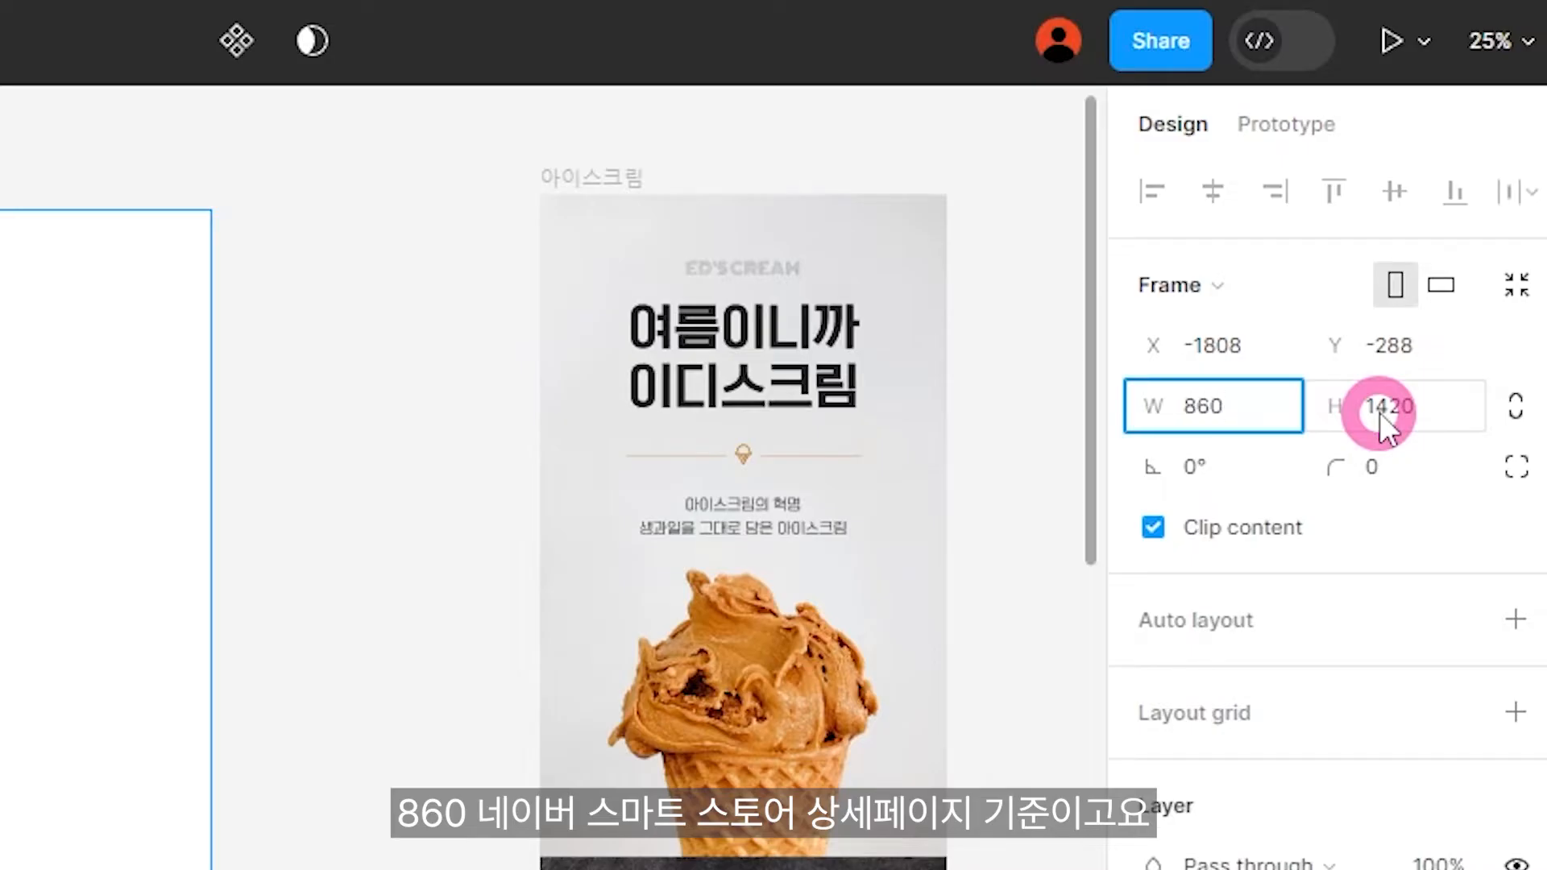
{"action": "left_click", "coordinate": [1413, 412]}
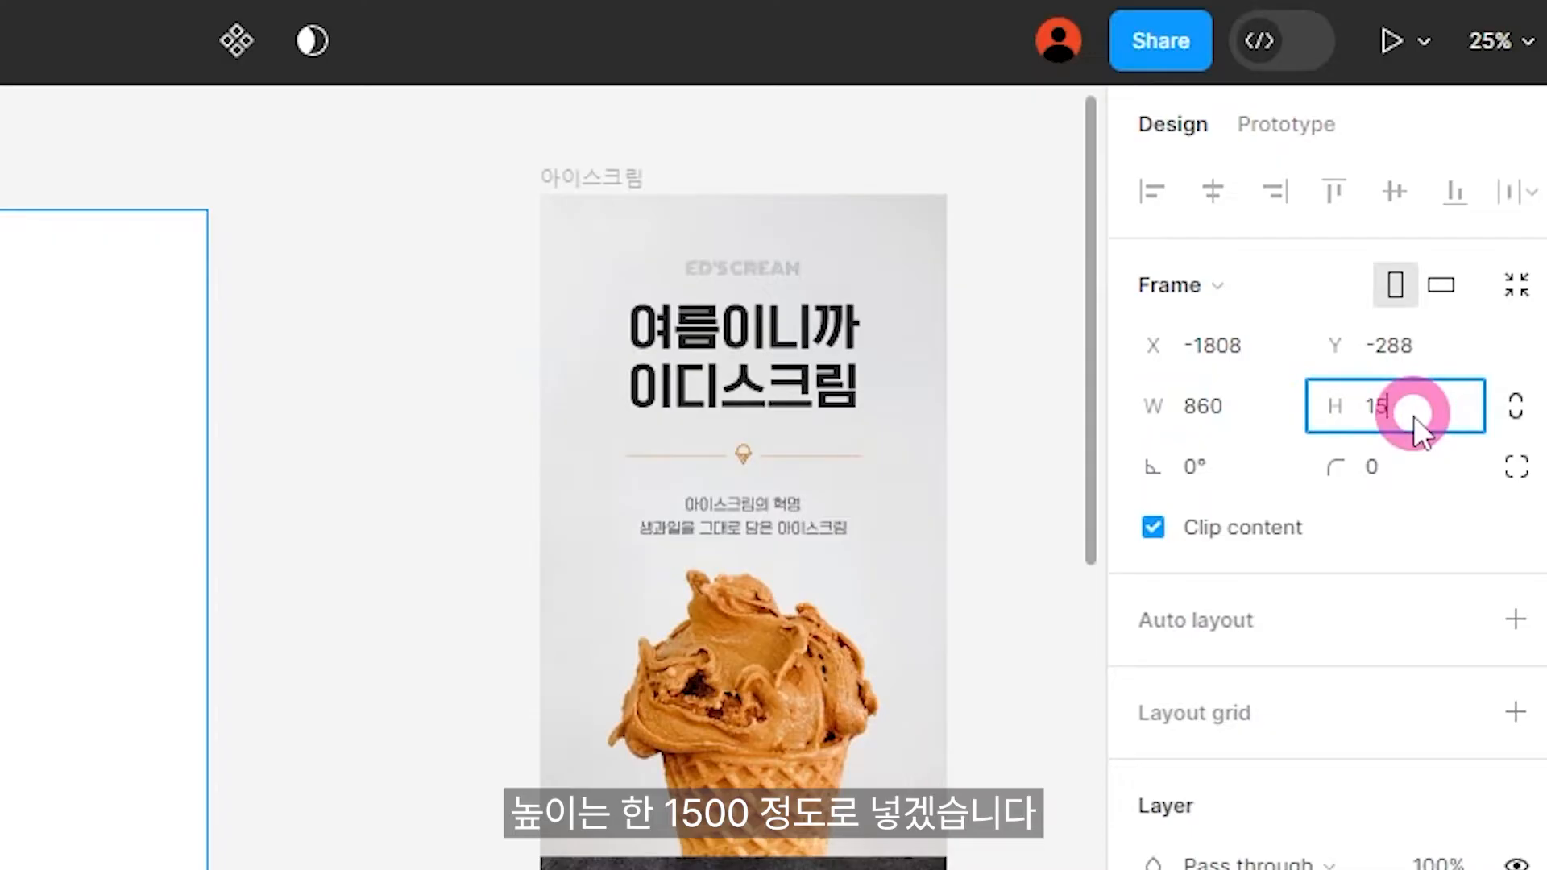
{"action": "key", "text": "Return"}
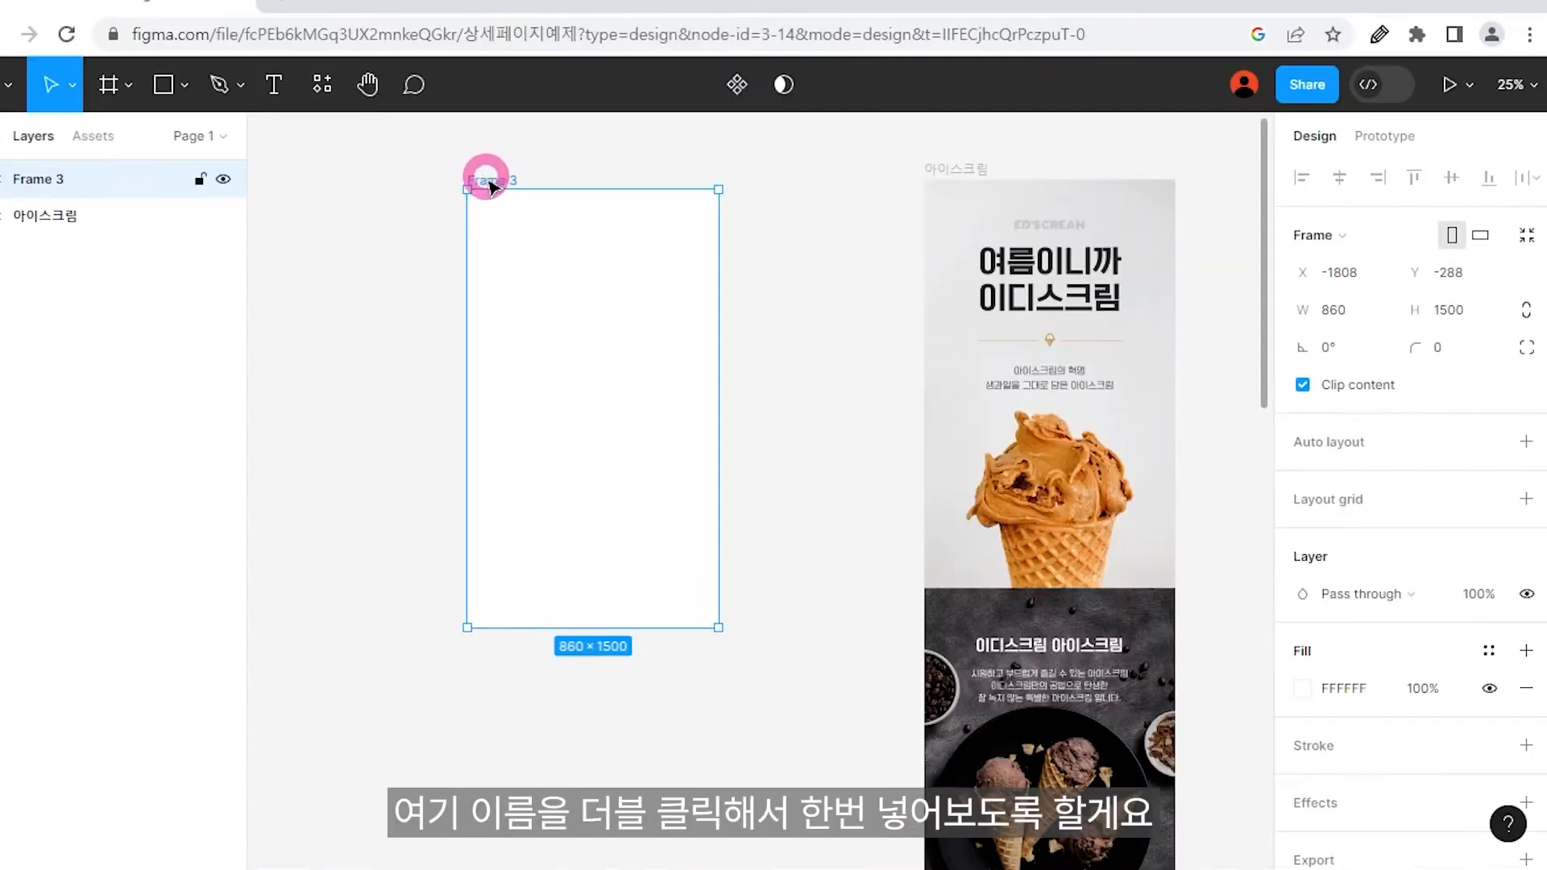
Rename the new frame as 아이스크림 상세페이지.
{"action": "double_click", "coordinate": [487, 179]}
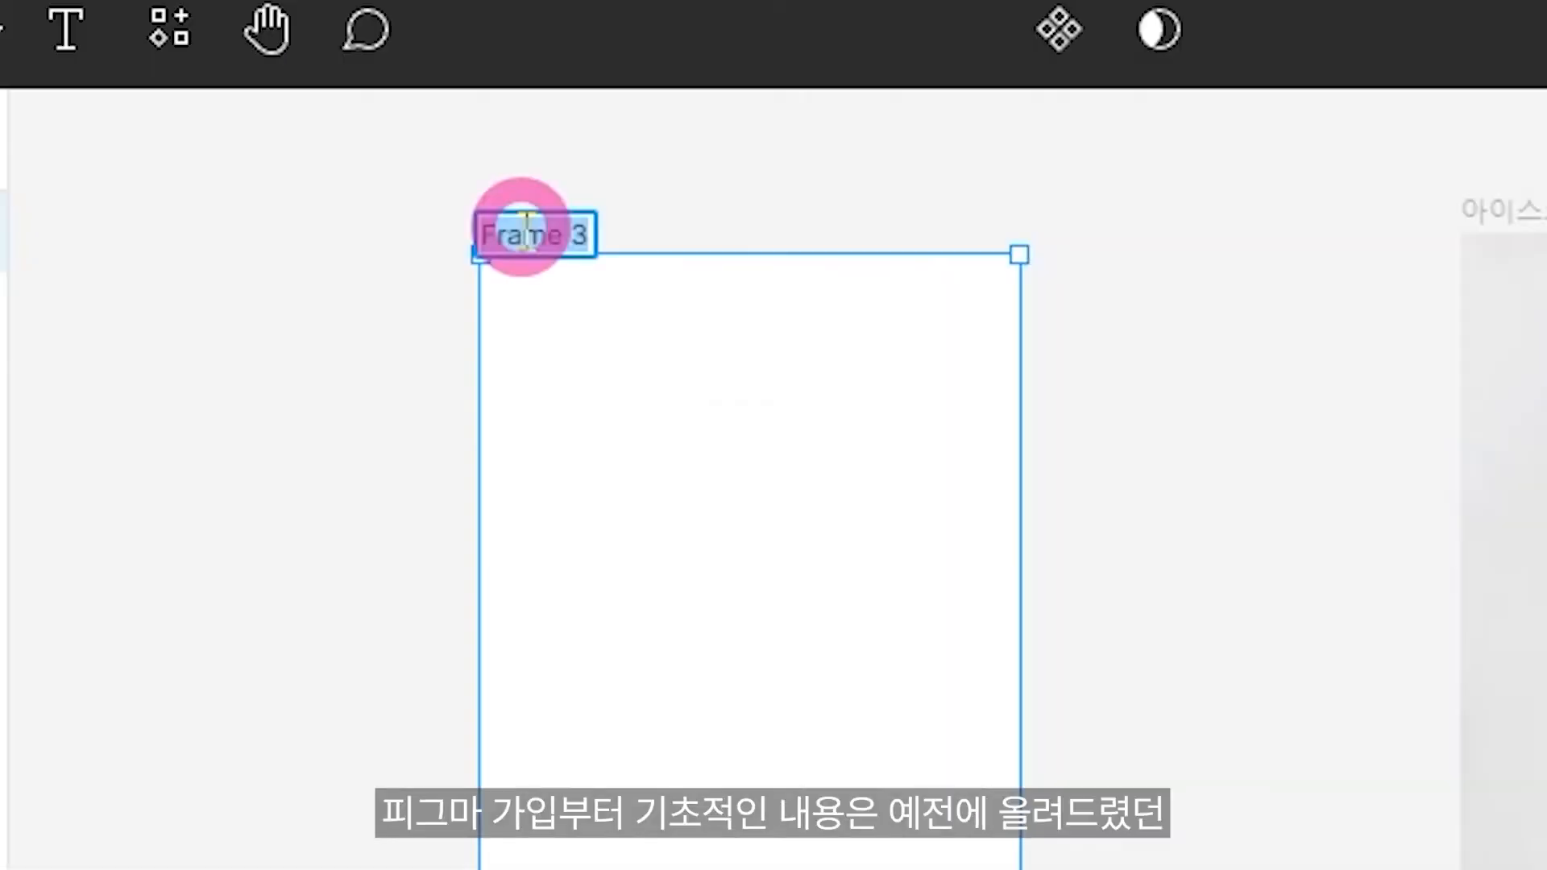
{"action": "type", "text": "아이"}
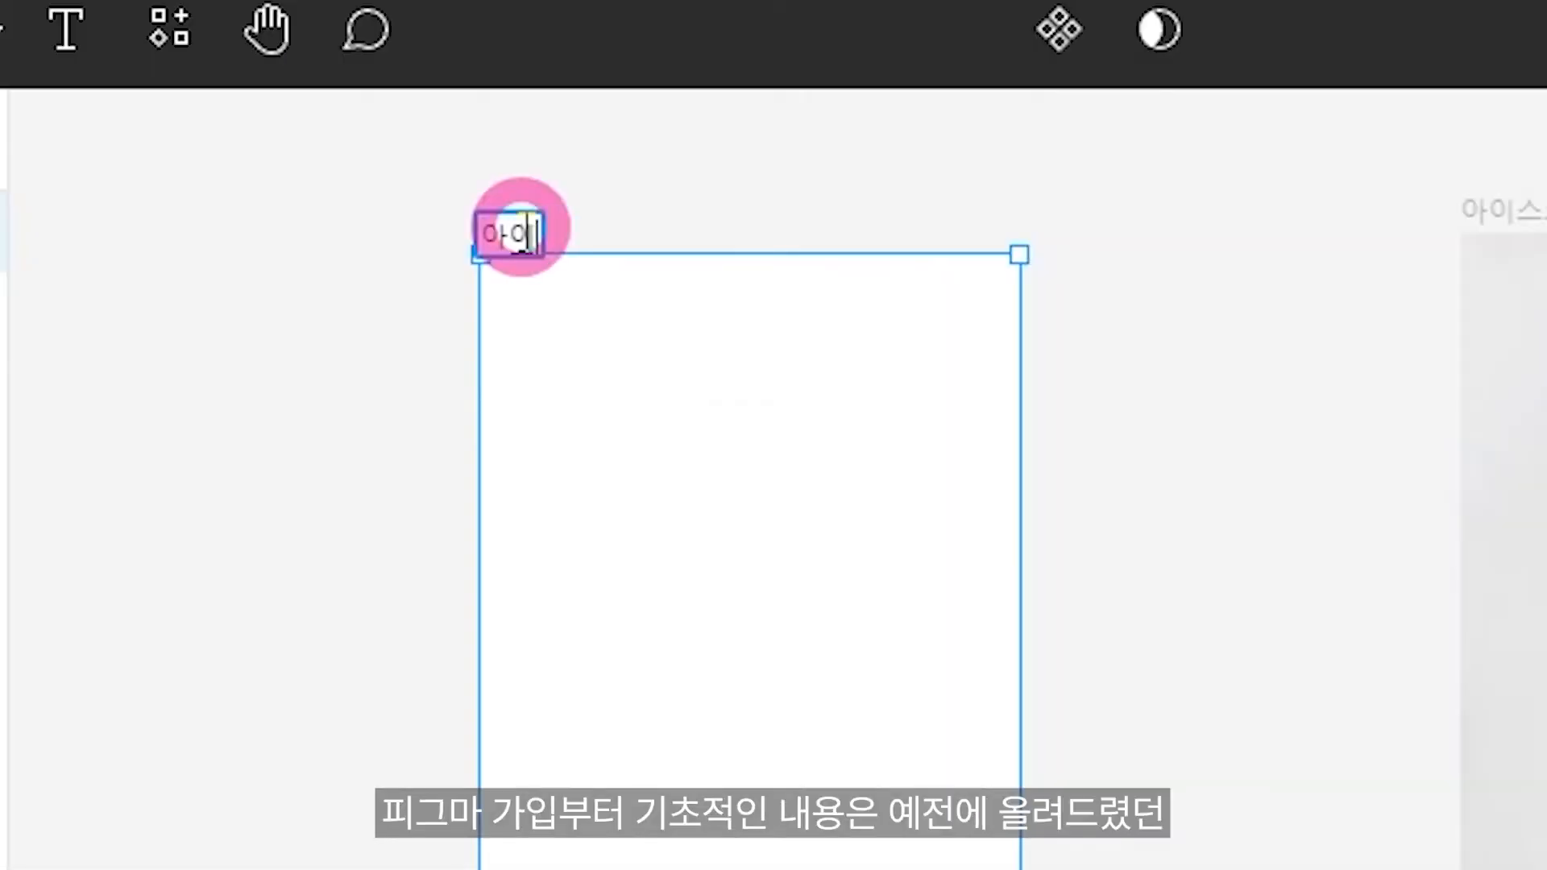
{"action": "type", "text": "스크림 상세페이지"}
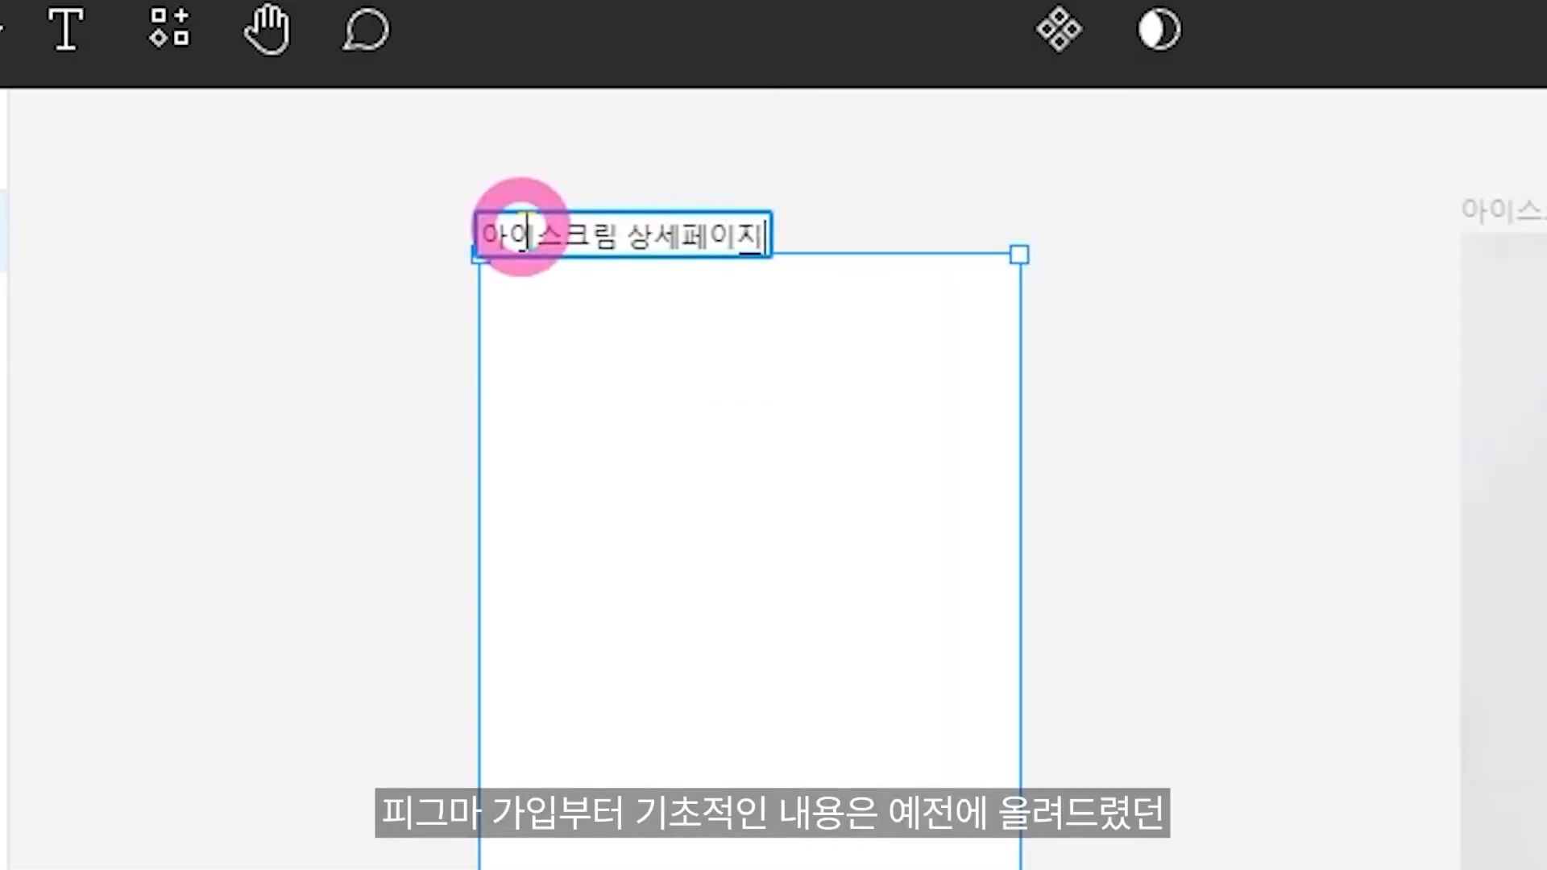
{"action": "key", "text": "Return"}
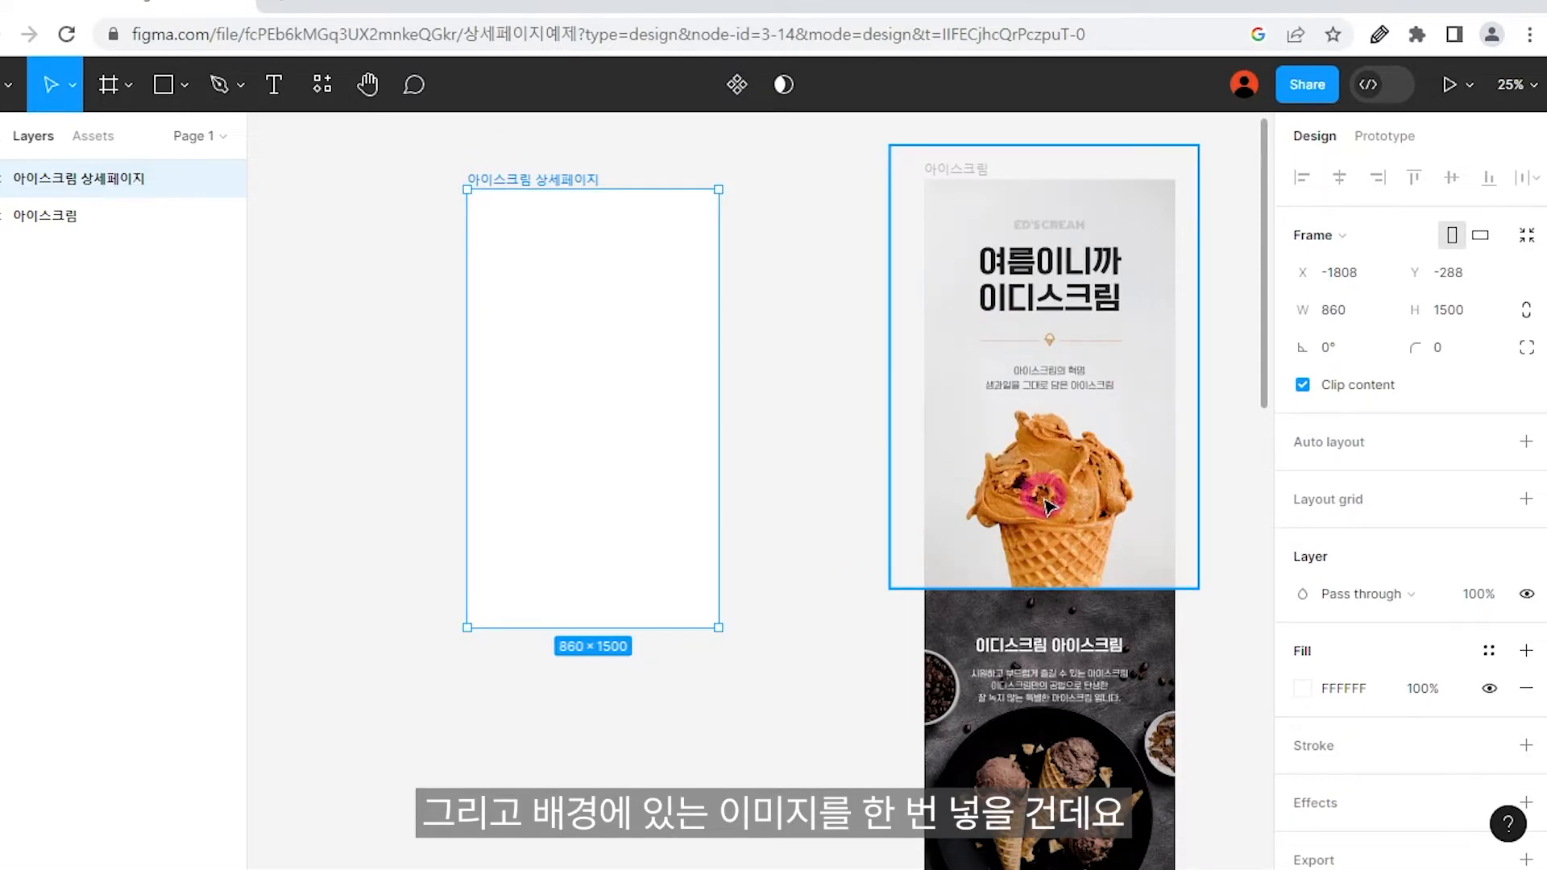
Draw a rectangle inside the 아이스크림 상세페이지 frame and set its size to 860 × 1400.
{"action": "left_click", "coordinate": [174, 93]}
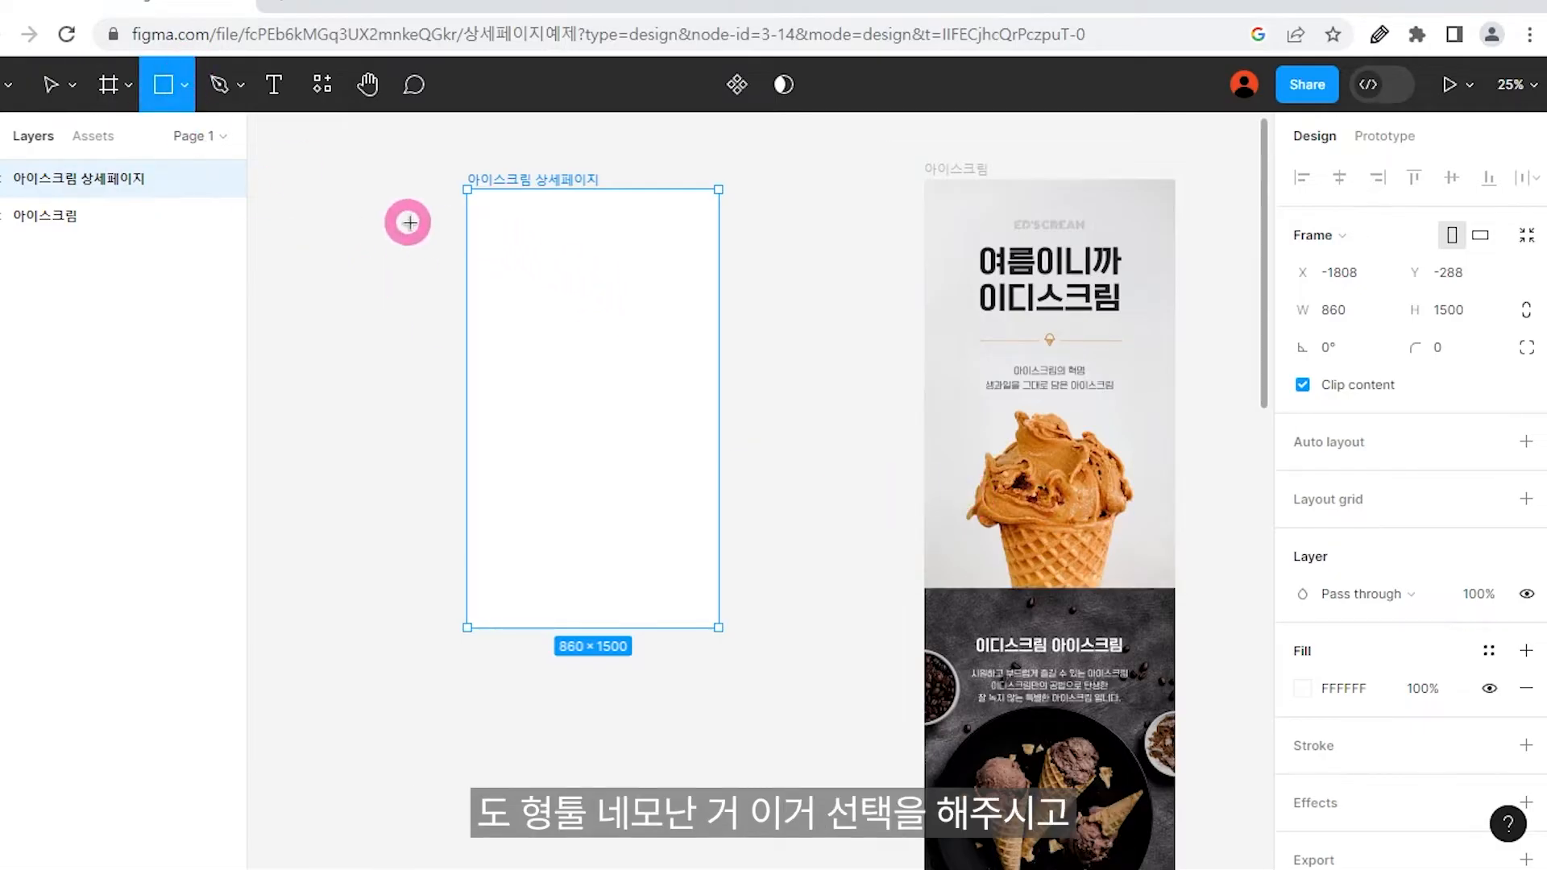
{"action": "mouse_move", "coordinate": [531, 247]}
{"action": "left_mouse_down"}
{"action": "mouse_move", "coordinate": [684, 409]}
{"action": "mouse_move", "coordinate": [676, 429]}
{"action": "left_mouse_up"}
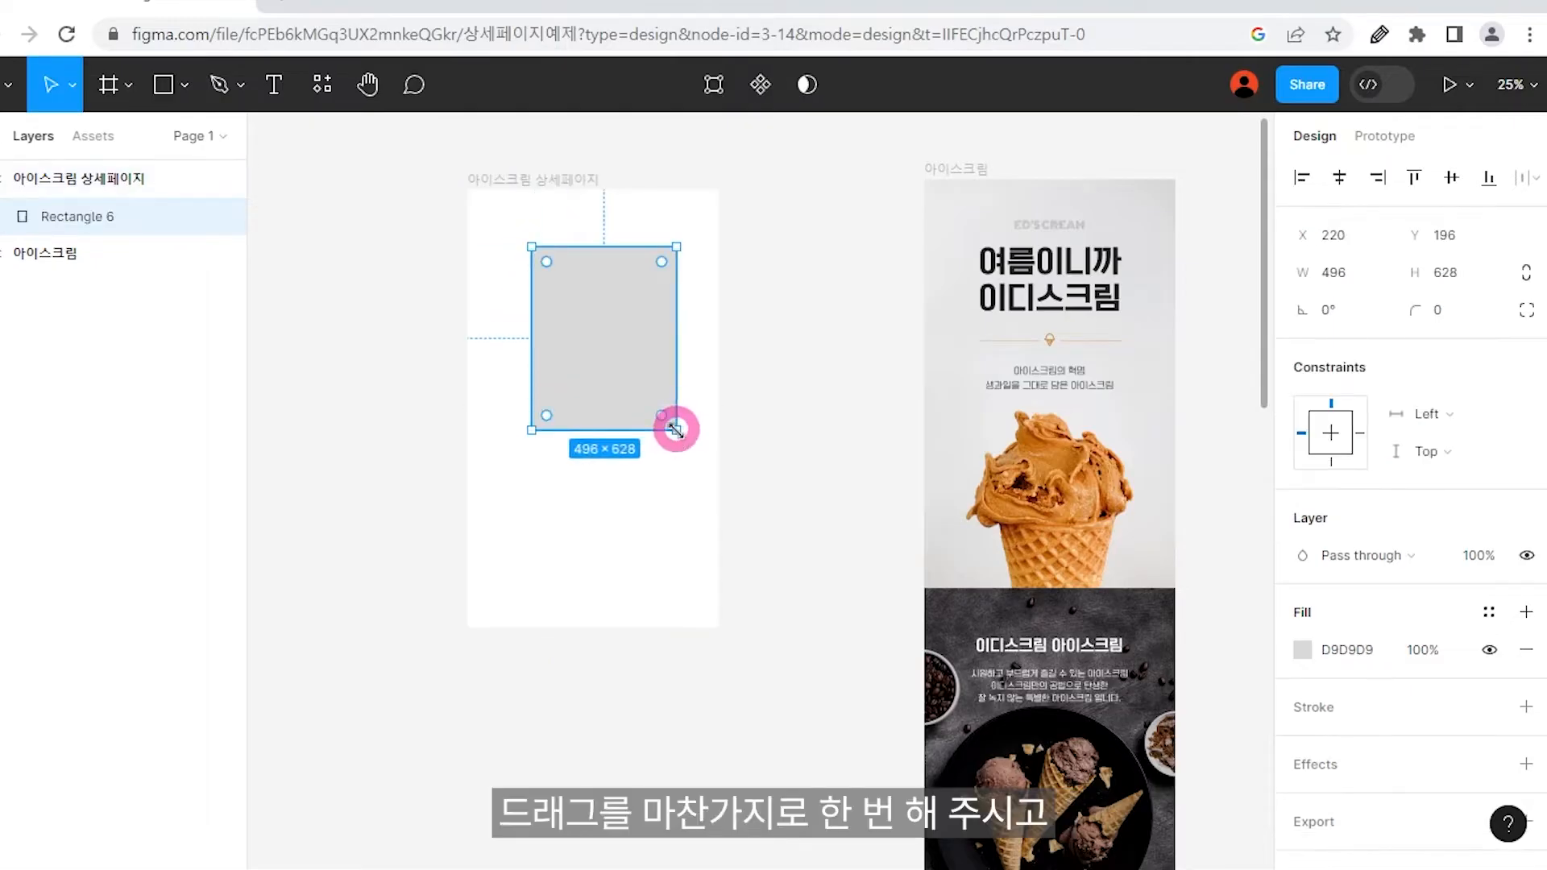
{"action": "left_click", "coordinate": [1364, 267]}
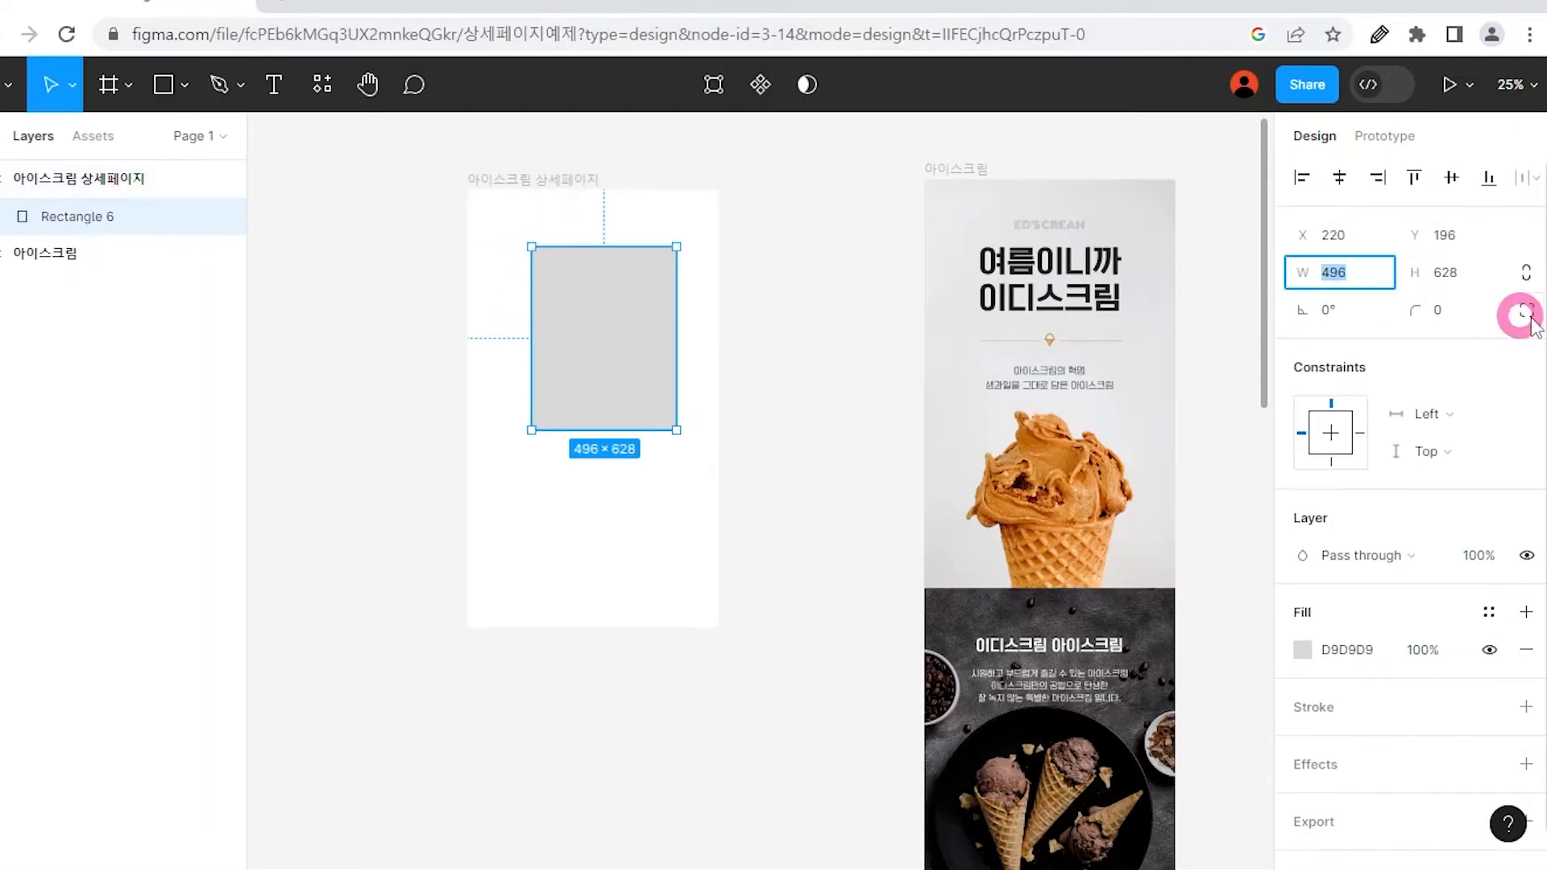
{"action": "type", "text": "860"}
{"action": "key", "text": "Return"}
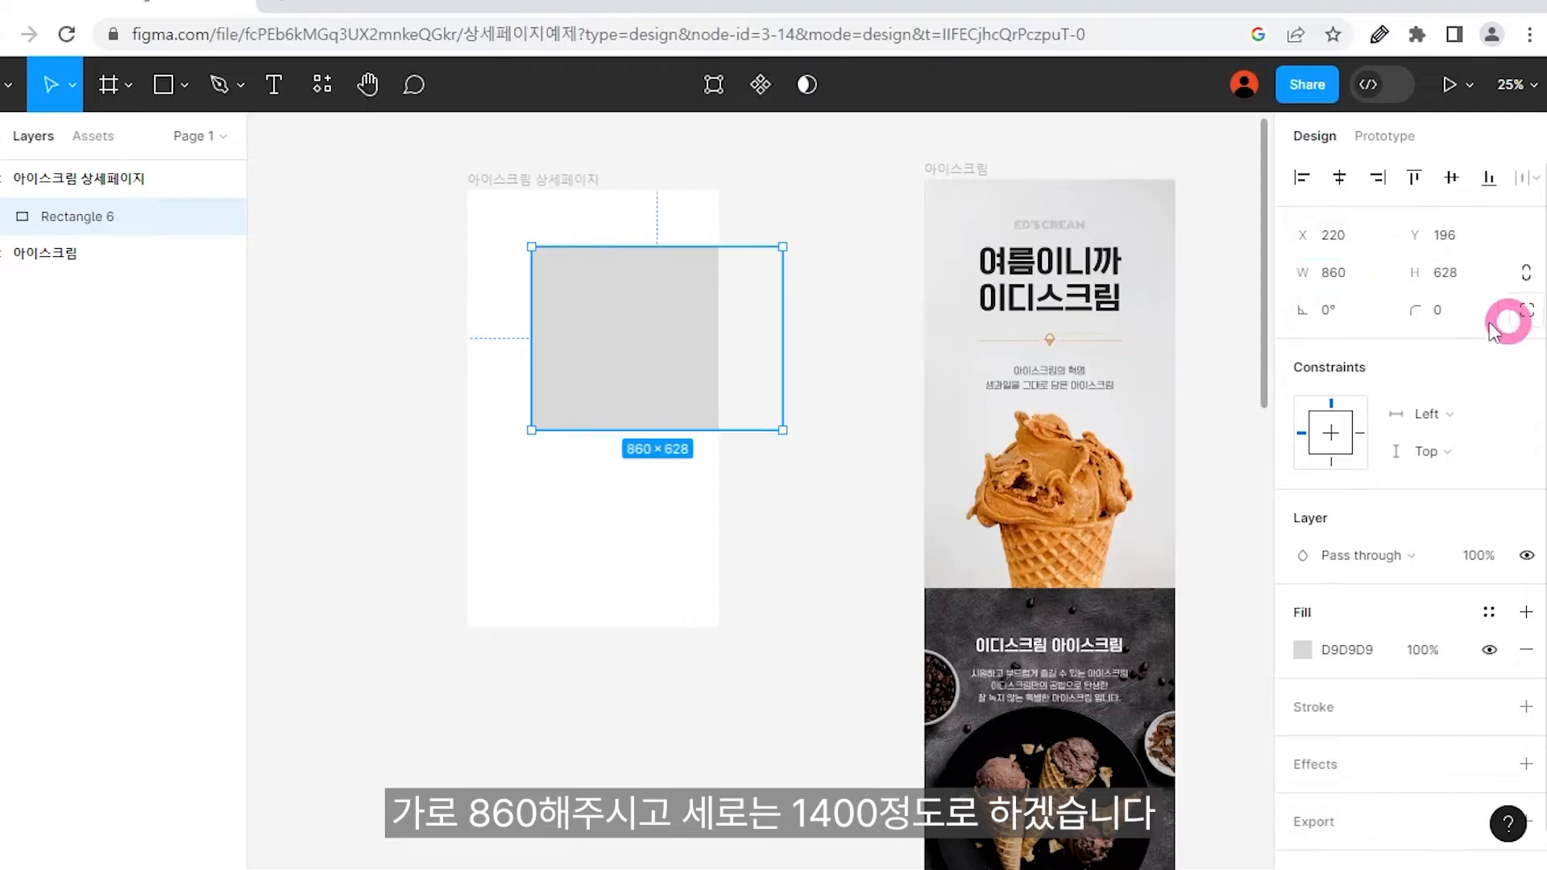
{"action": "left_click", "coordinate": [1484, 282]}
{"action": "type", "text": "140"}
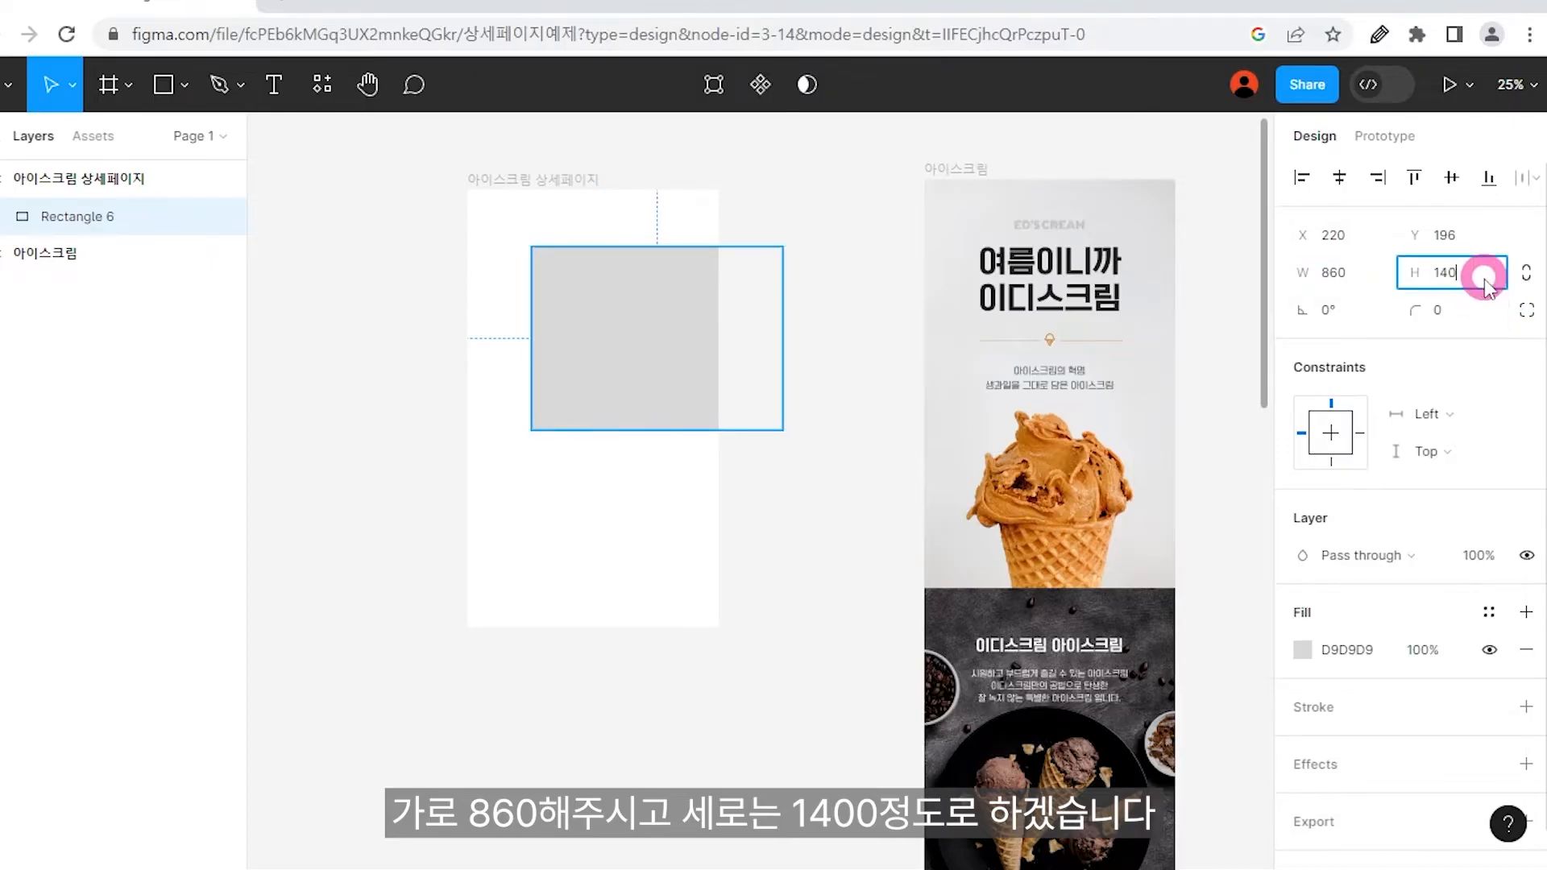
{"action": "type", "text": "0"}
{"action": "key", "text": "Return"}
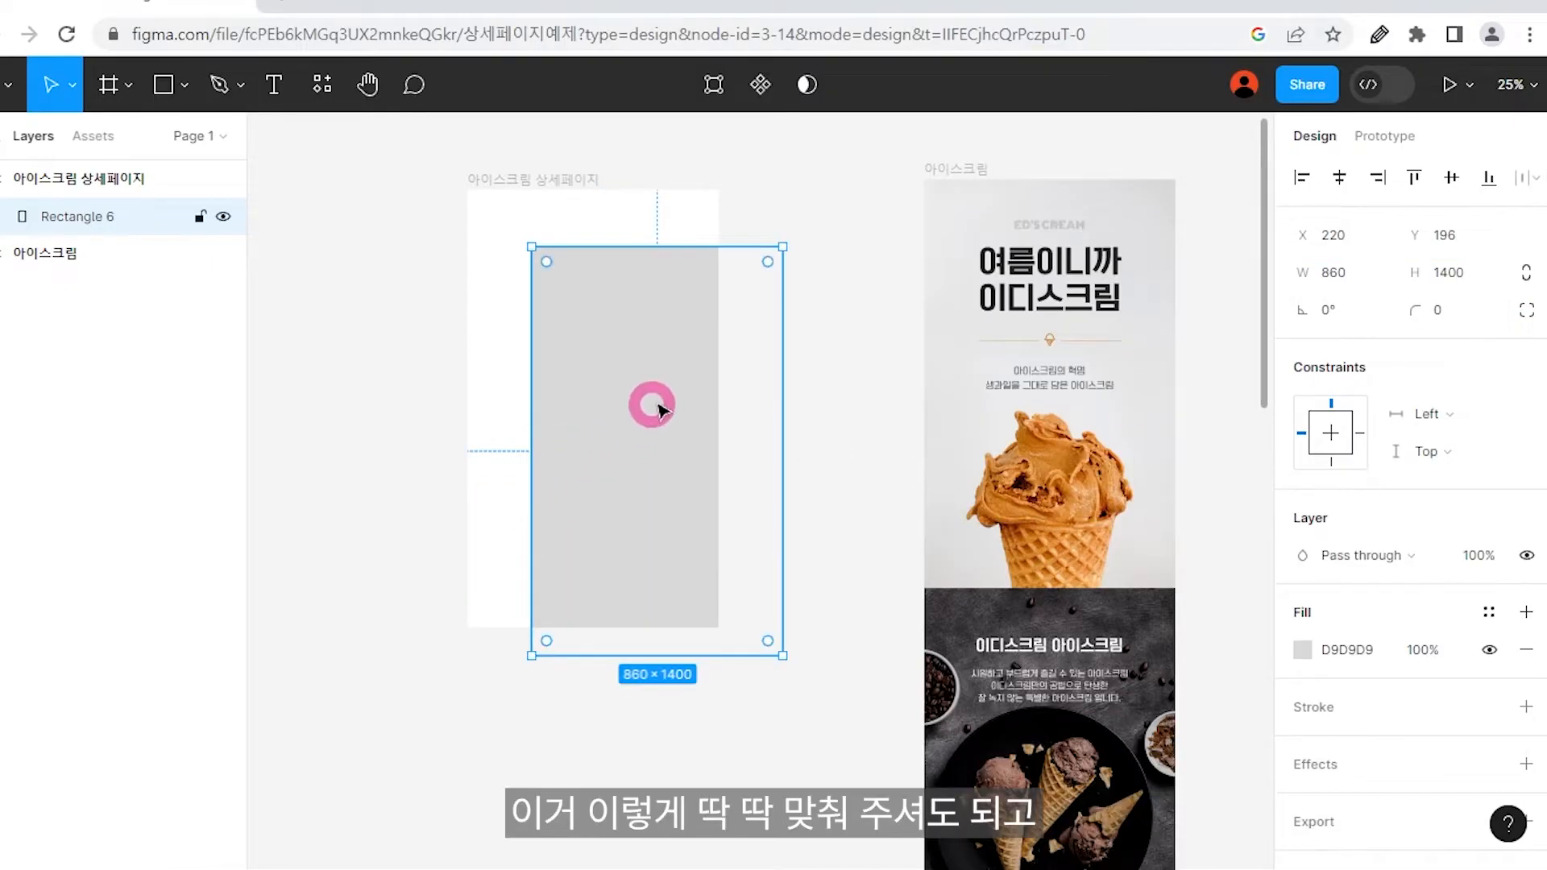
Align the rectangle to the horizontal centre and top edge of the 아이스크림 상세페이지 frame.
{"action": "left_click_drag", "start_coordinate": [660, 409], "coordinate": [601, 346]}
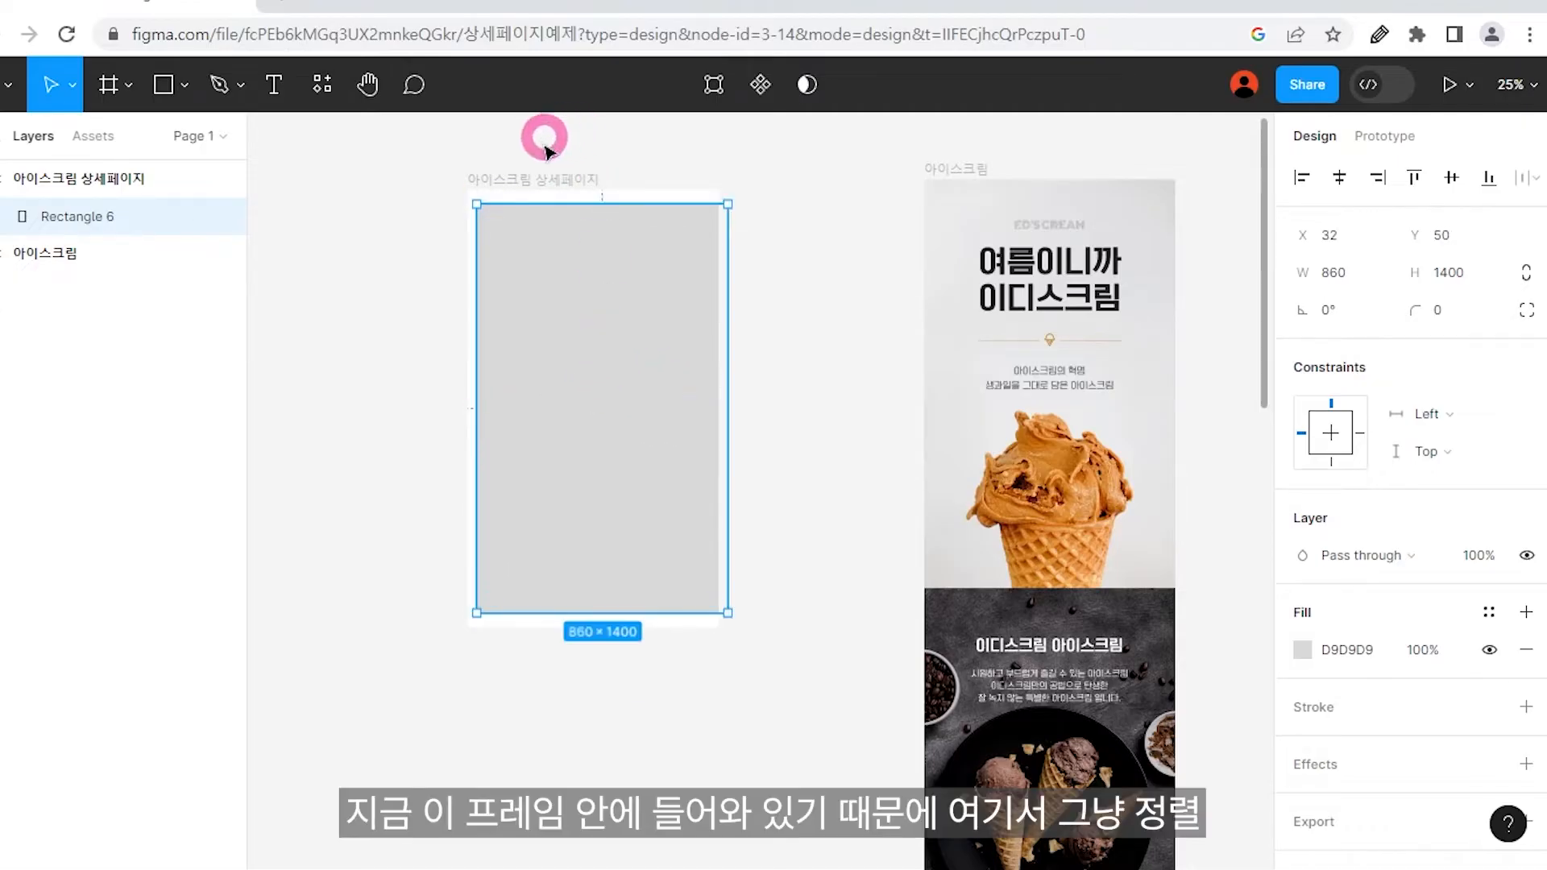
{"action": "left_click", "coordinate": [528, 174]}
{"action": "left_click", "coordinate": [610, 307]}
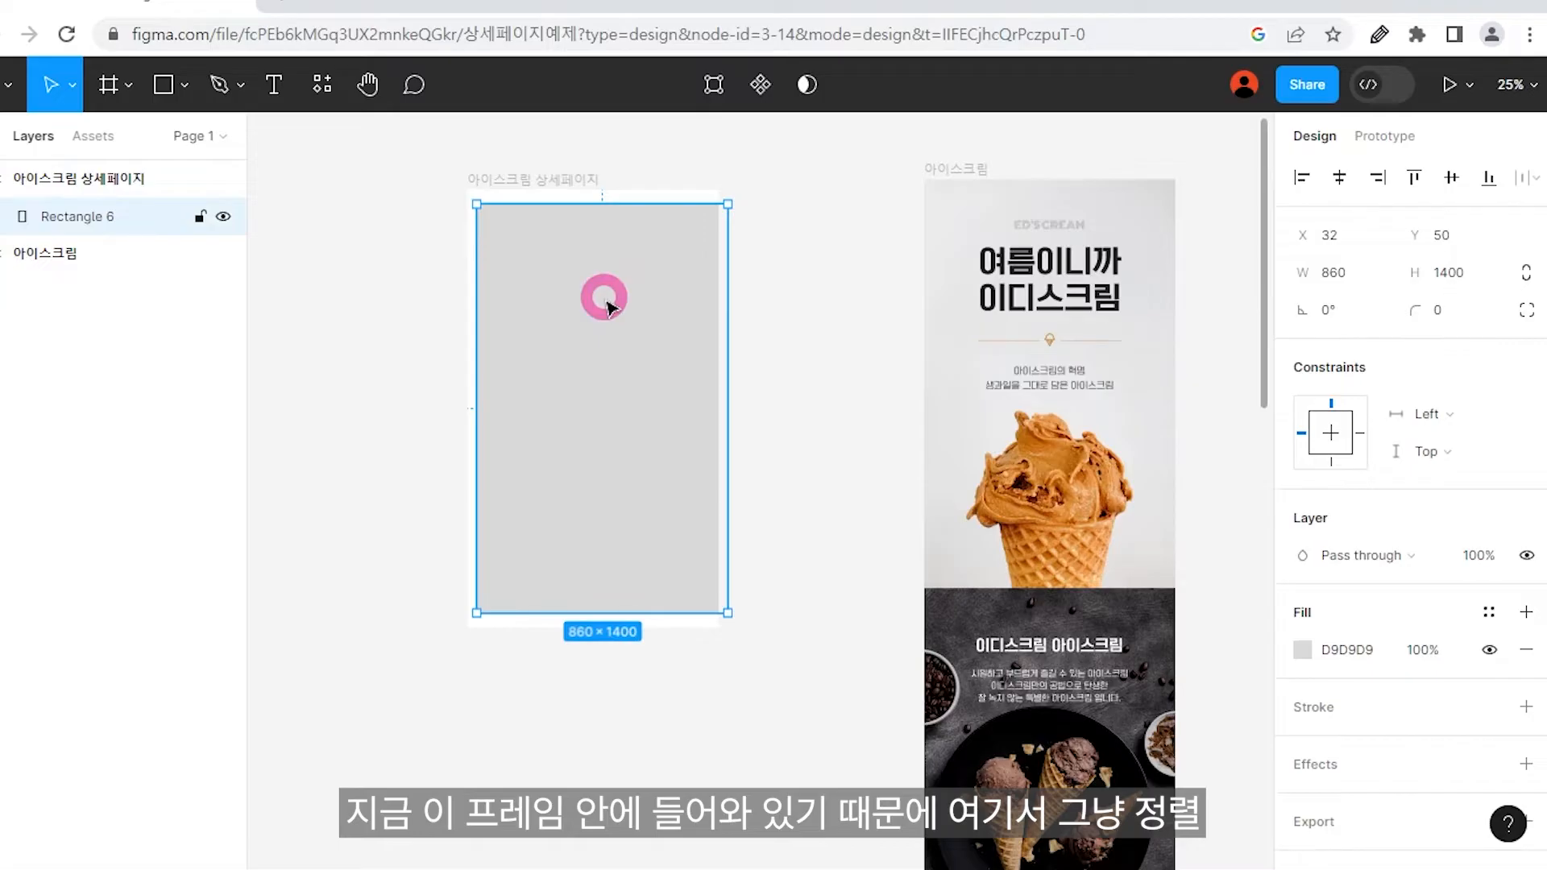
{"action": "left_click", "coordinate": [1339, 177]}
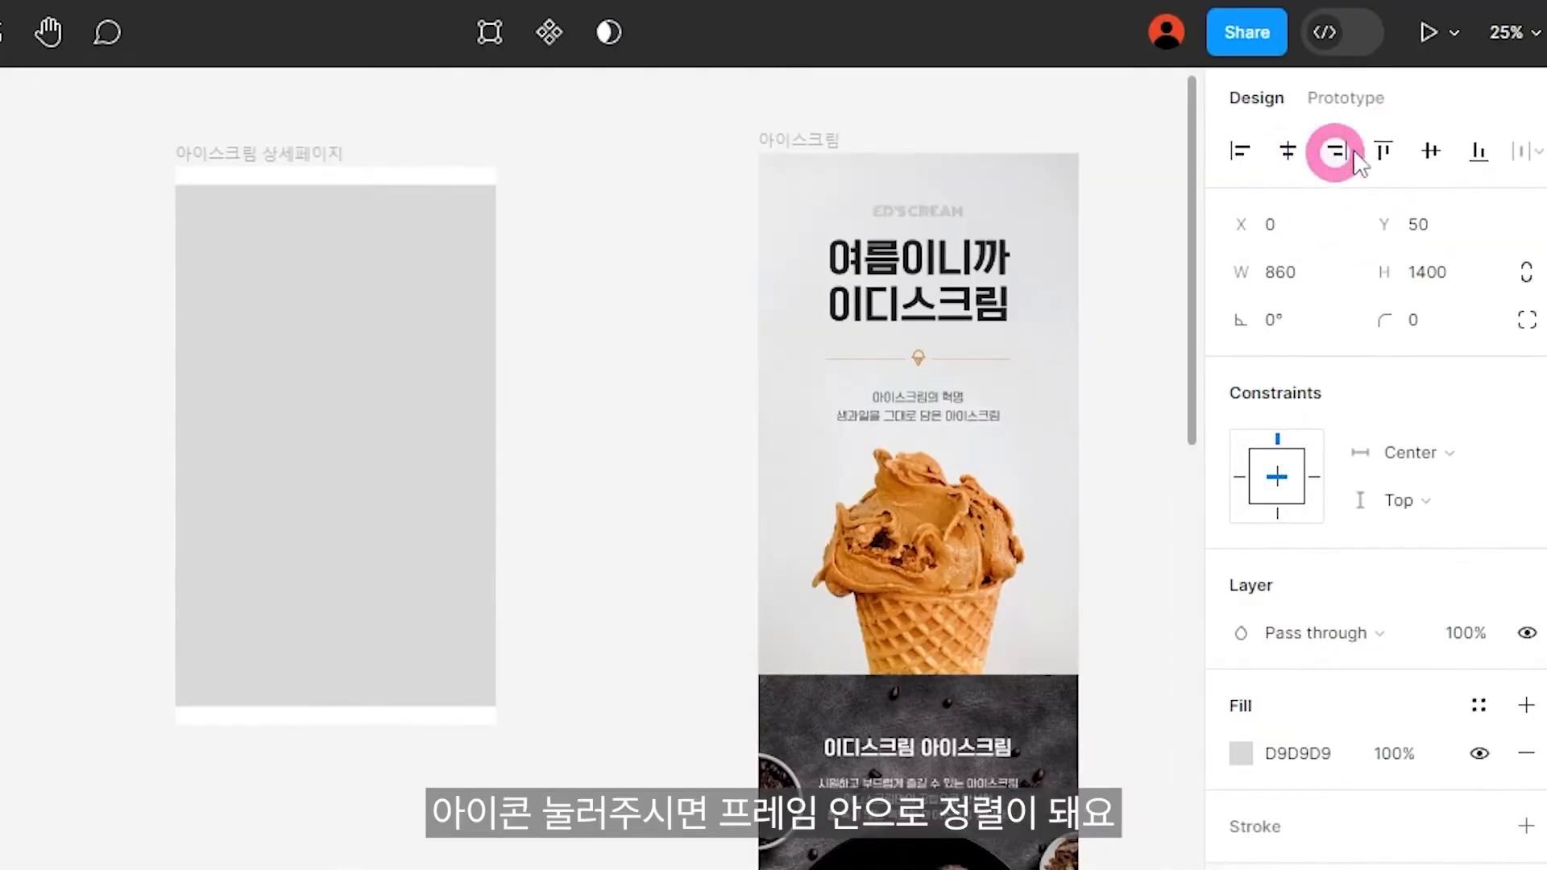
{"action": "left_click", "coordinate": [1431, 153]}
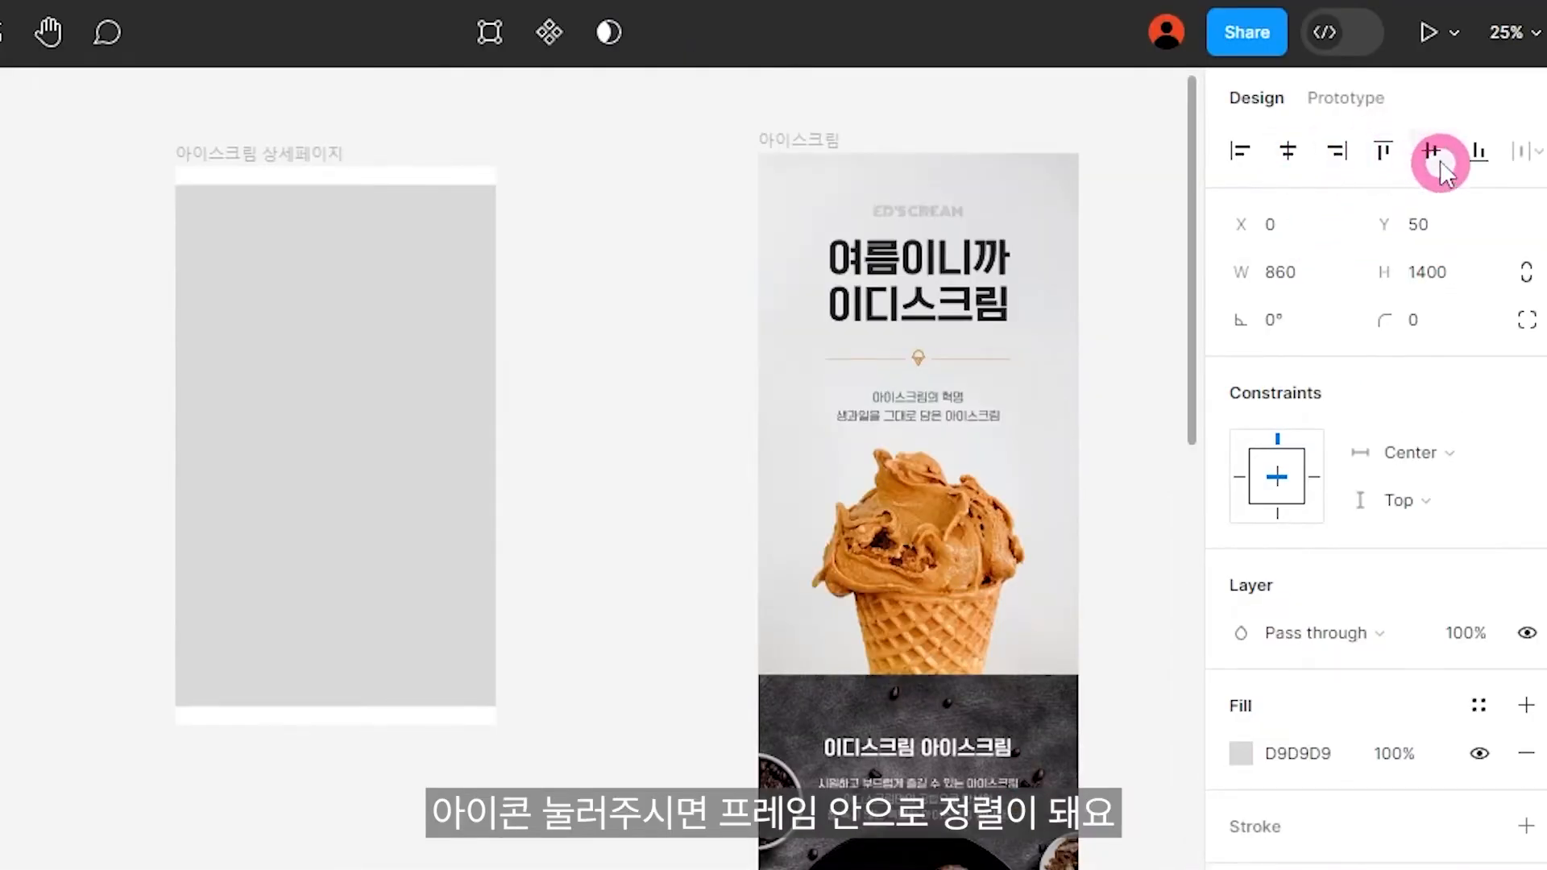
{"action": "left_click", "coordinate": [1379, 150]}
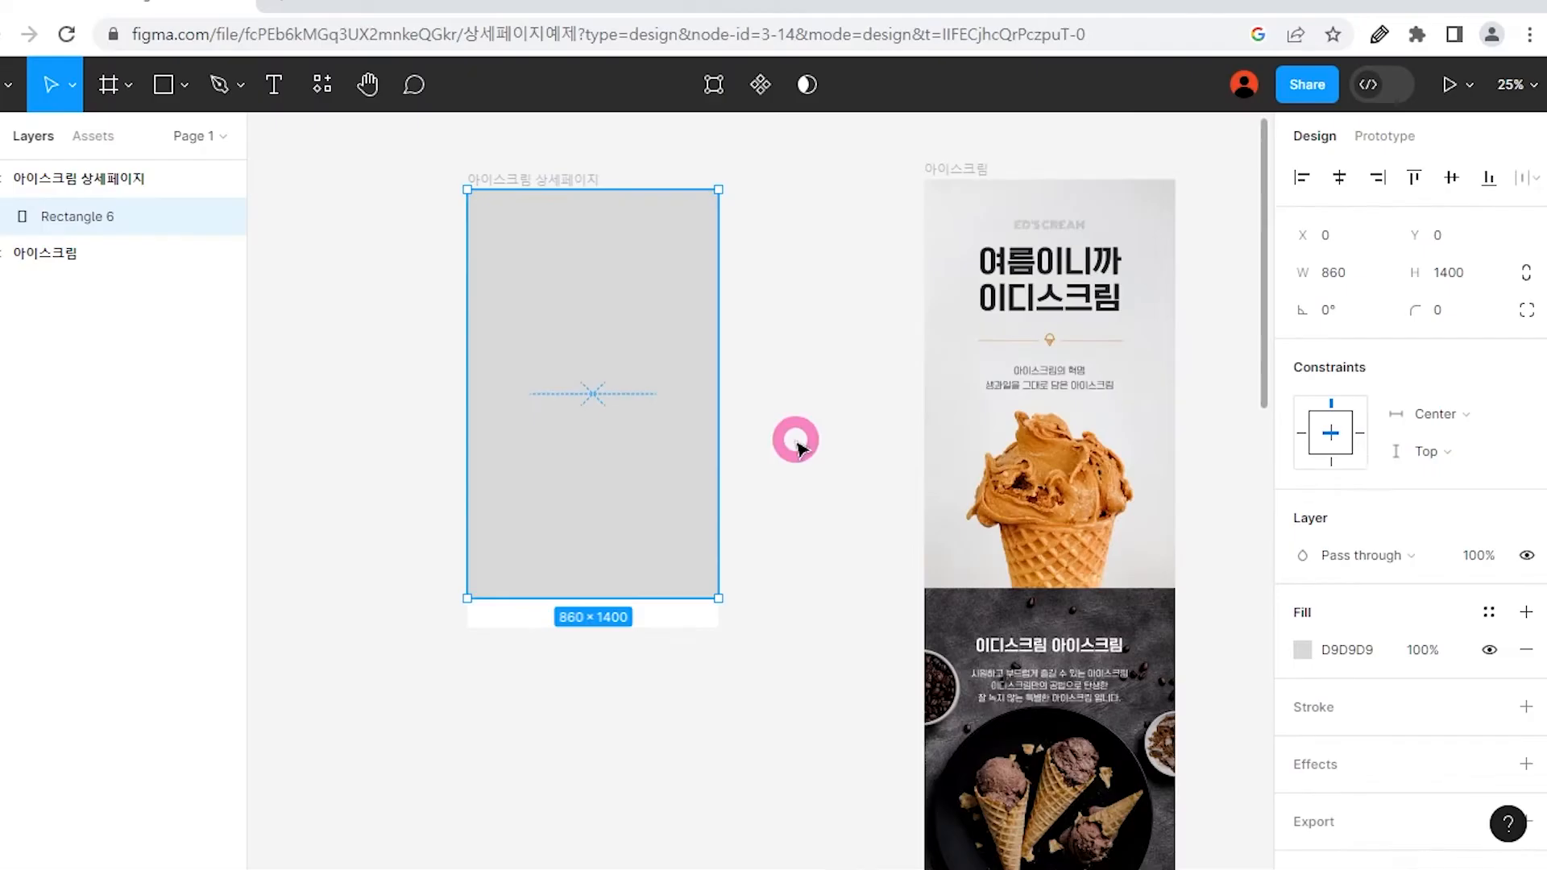
Run the Unsplash plugin with the rectangle selected.
{"action": "right_click", "coordinate": [621, 298]}
{"action": "mouse_move", "coordinate": [672, 673]}
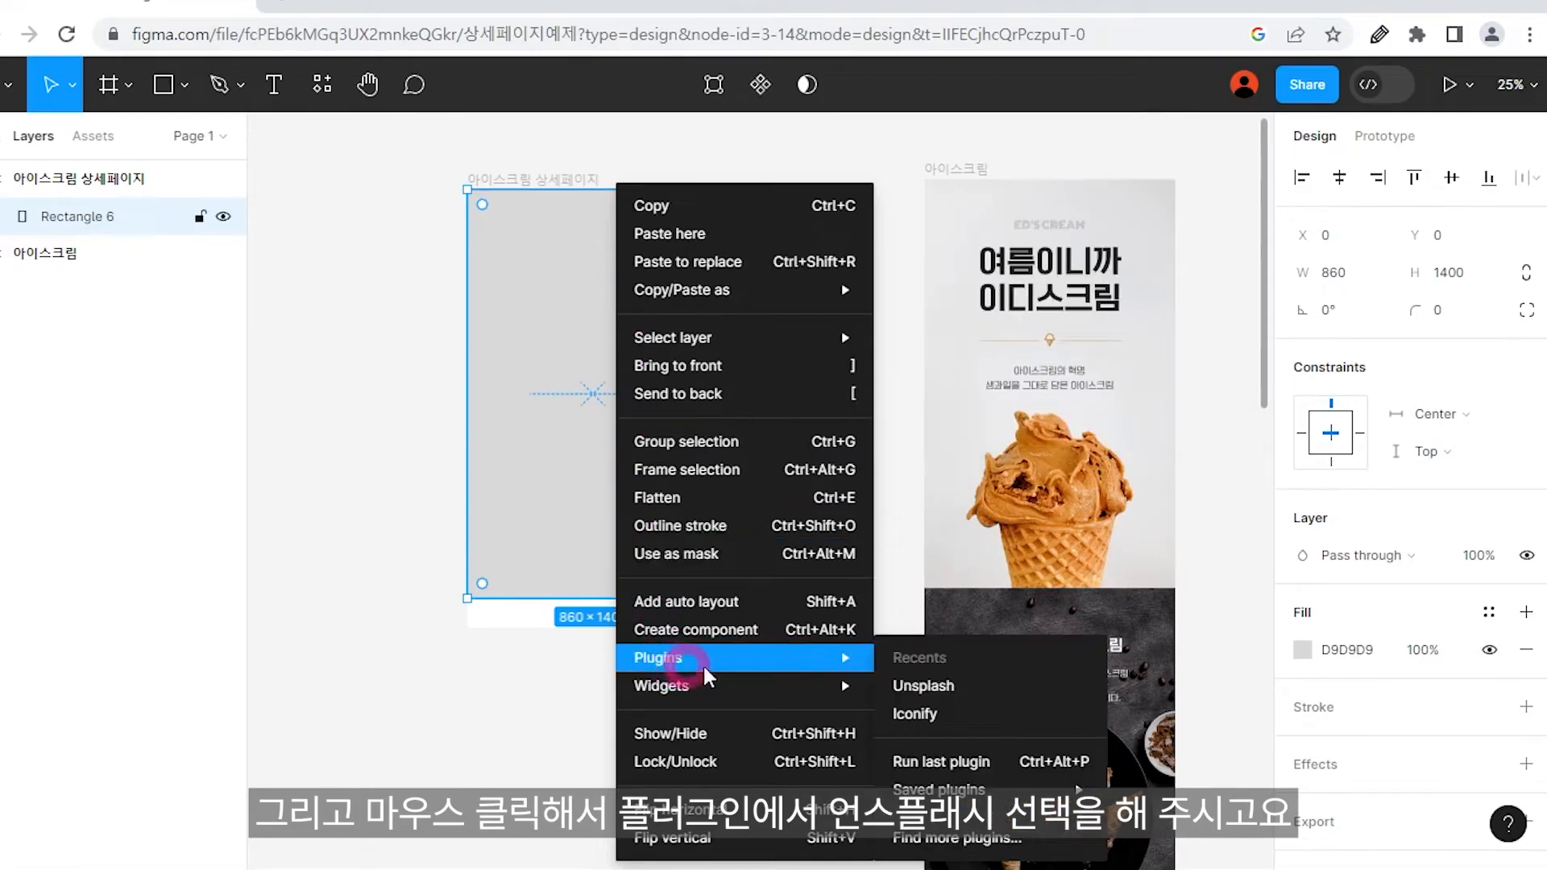
{"action": "left_click", "coordinate": [948, 688]}
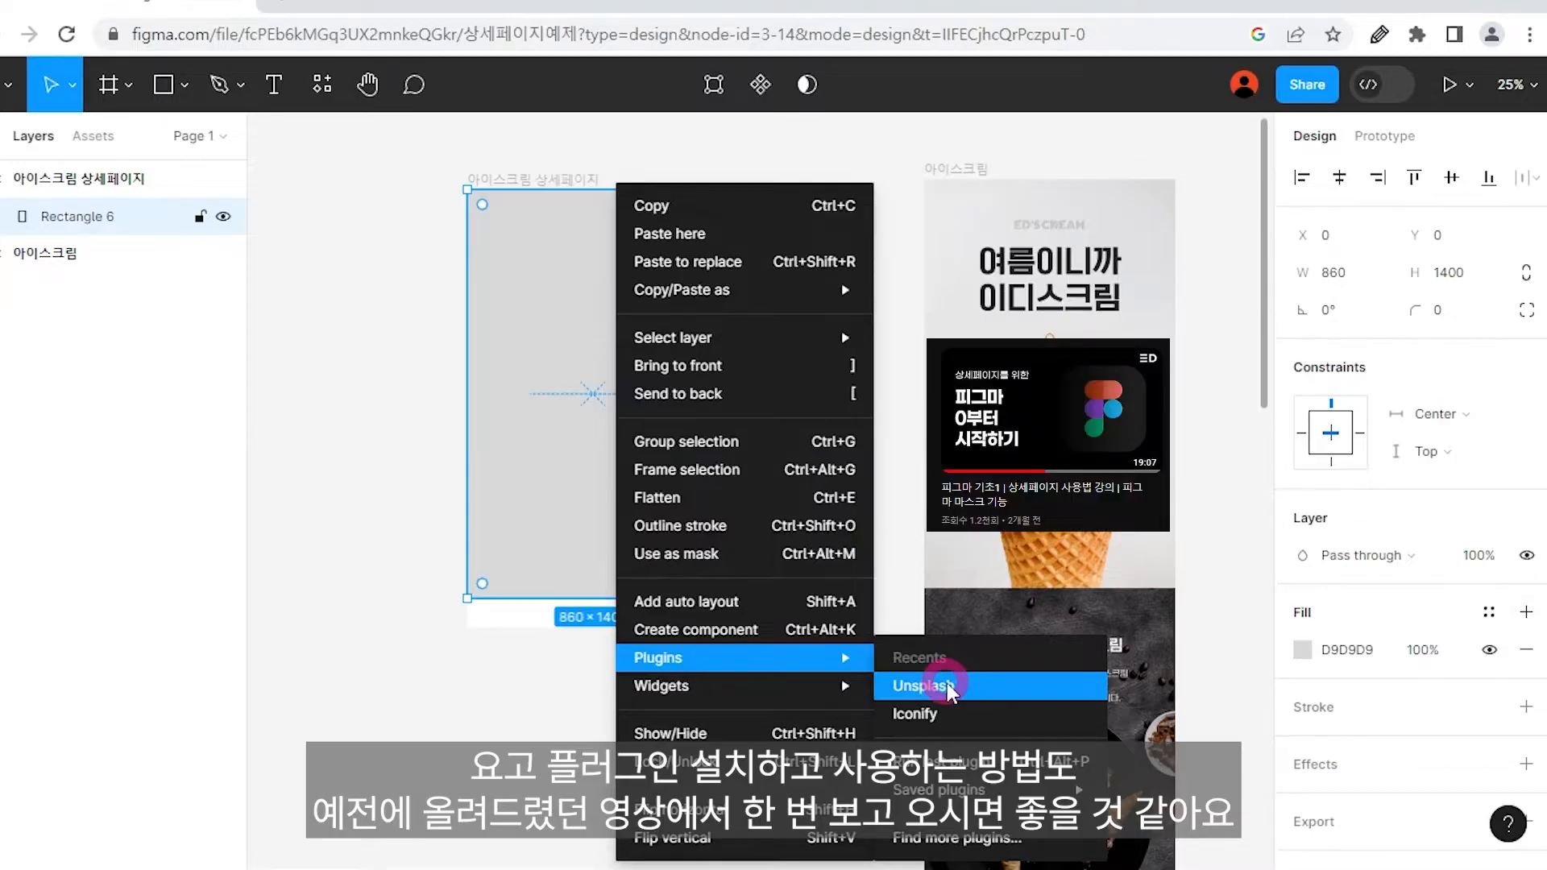
{"action": "left_click", "coordinate": [949, 686]}
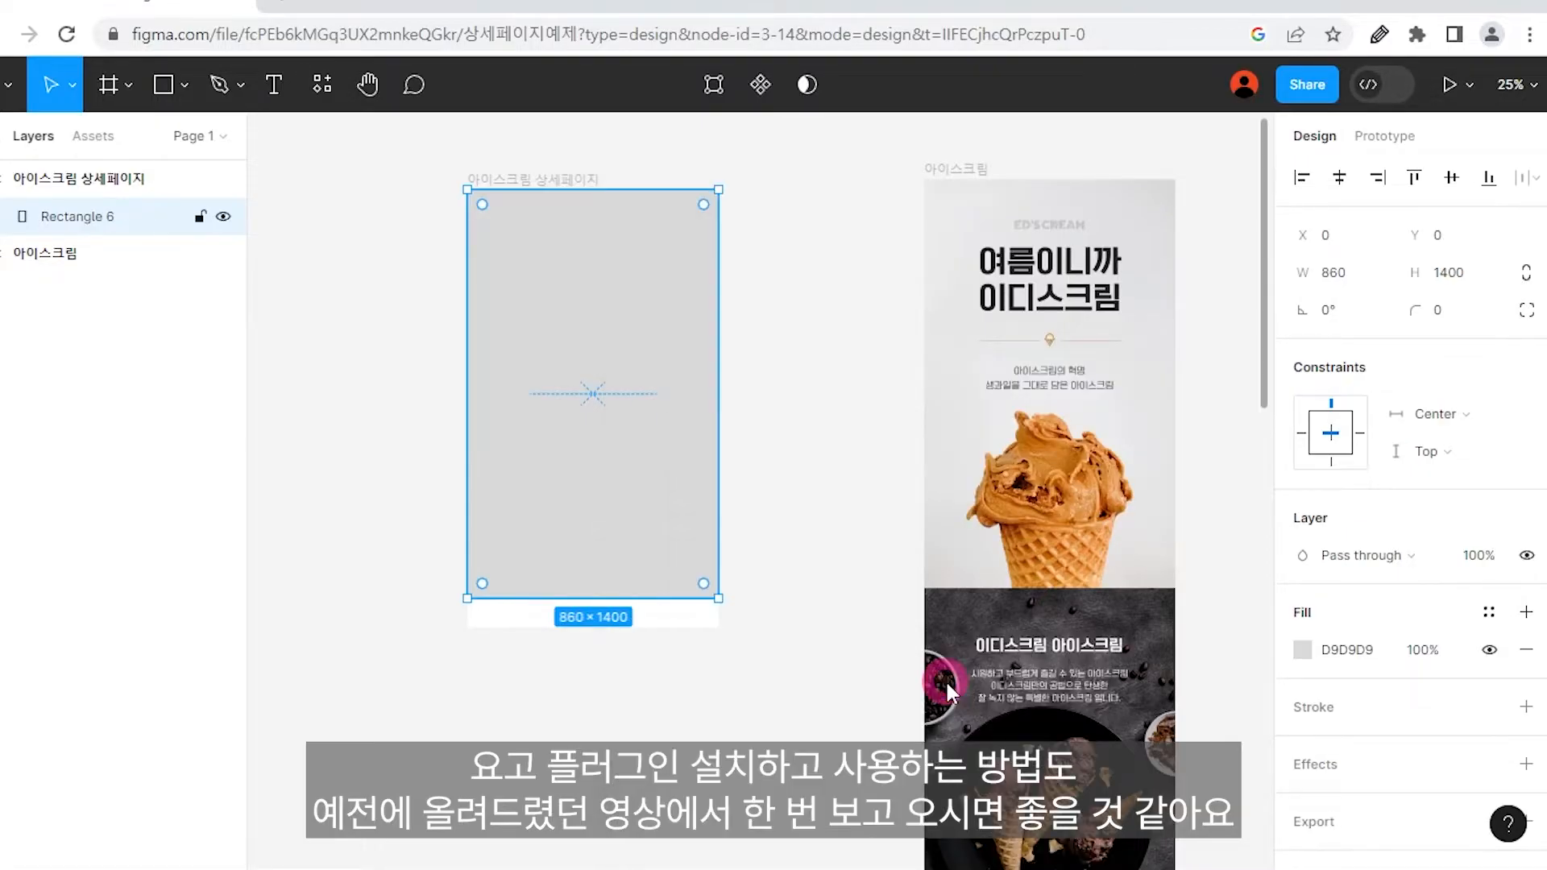
Search Unsplash for "ice cream" and fill the rectangle with the chocolate ice cream cone photo on a pale background.
{"action": "left_click", "coordinate": [1138, 314]}
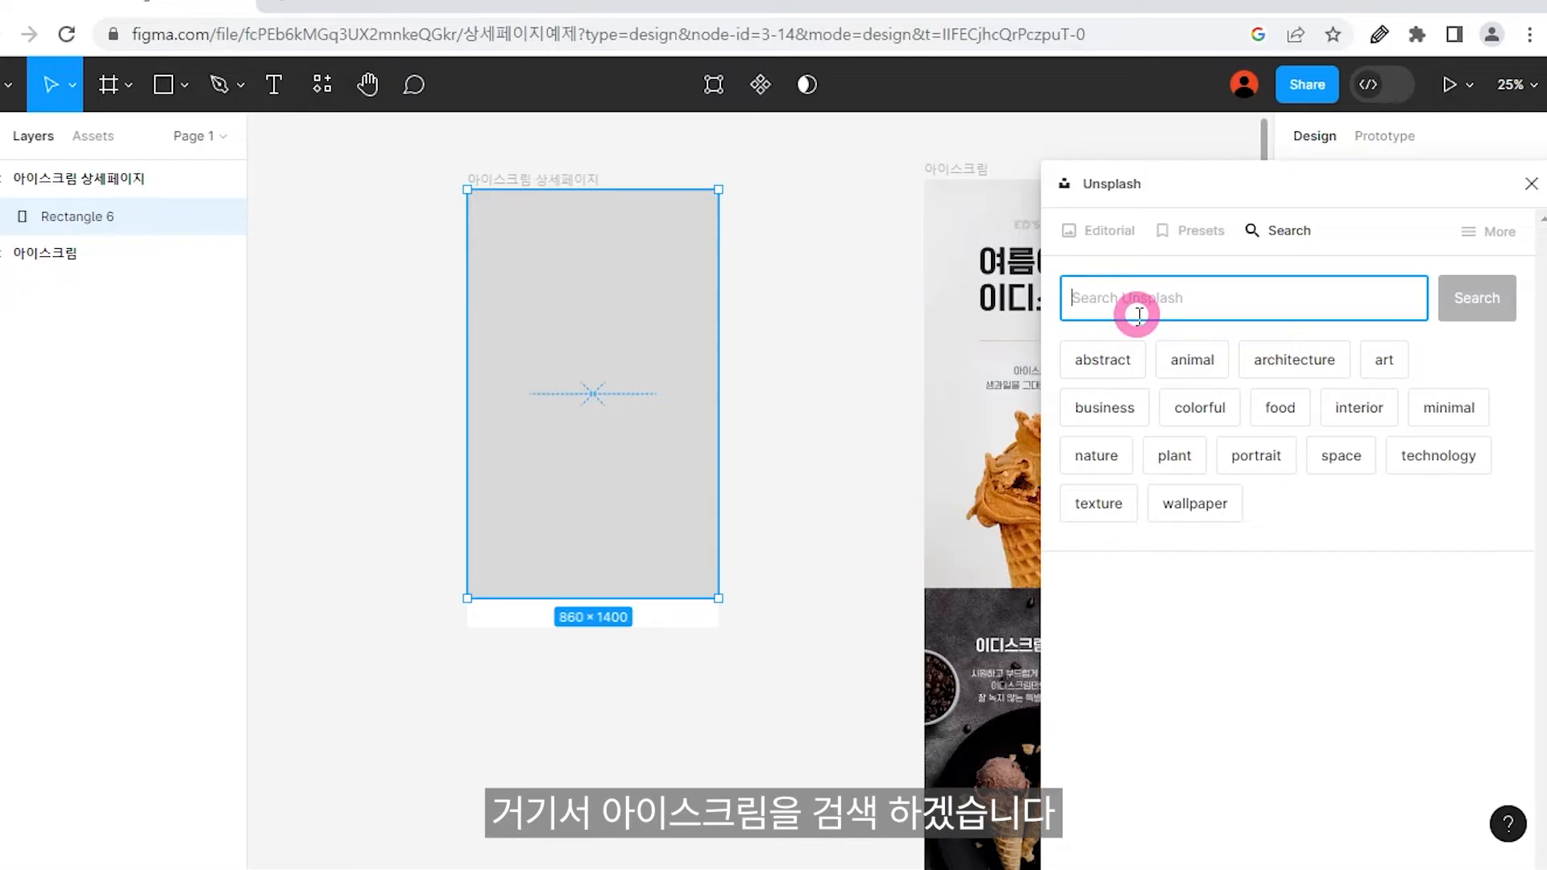
{"action": "type", "text": "ㅇ"}
{"action": "key", "text": "BackSpace"}
{"action": "type", "text": "ic"}
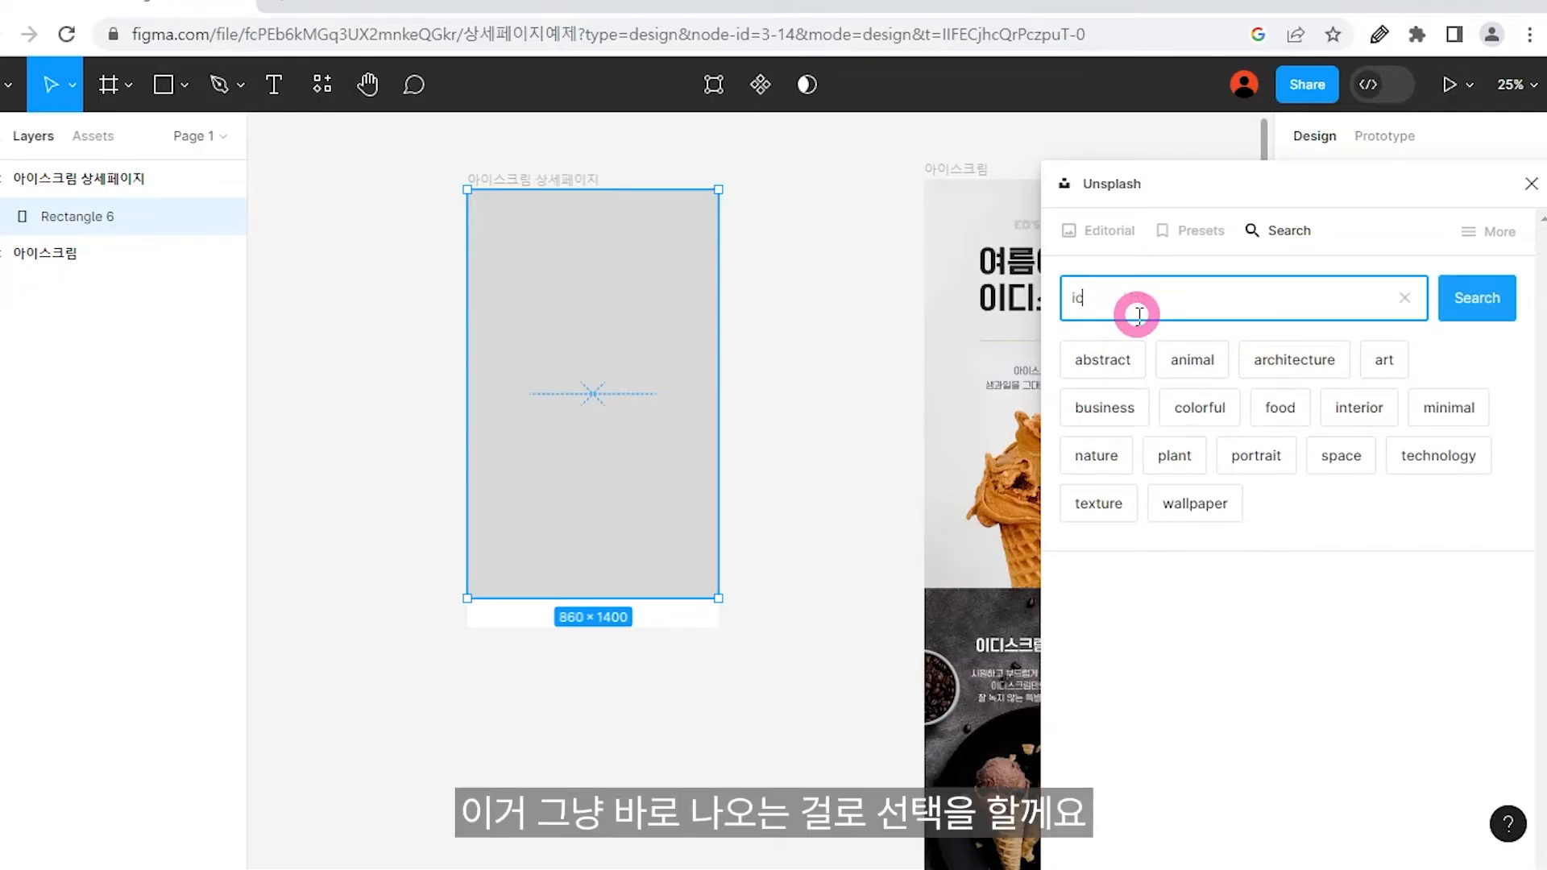
{"action": "type", "text": "e cream"}
{"action": "key", "text": "Return"}
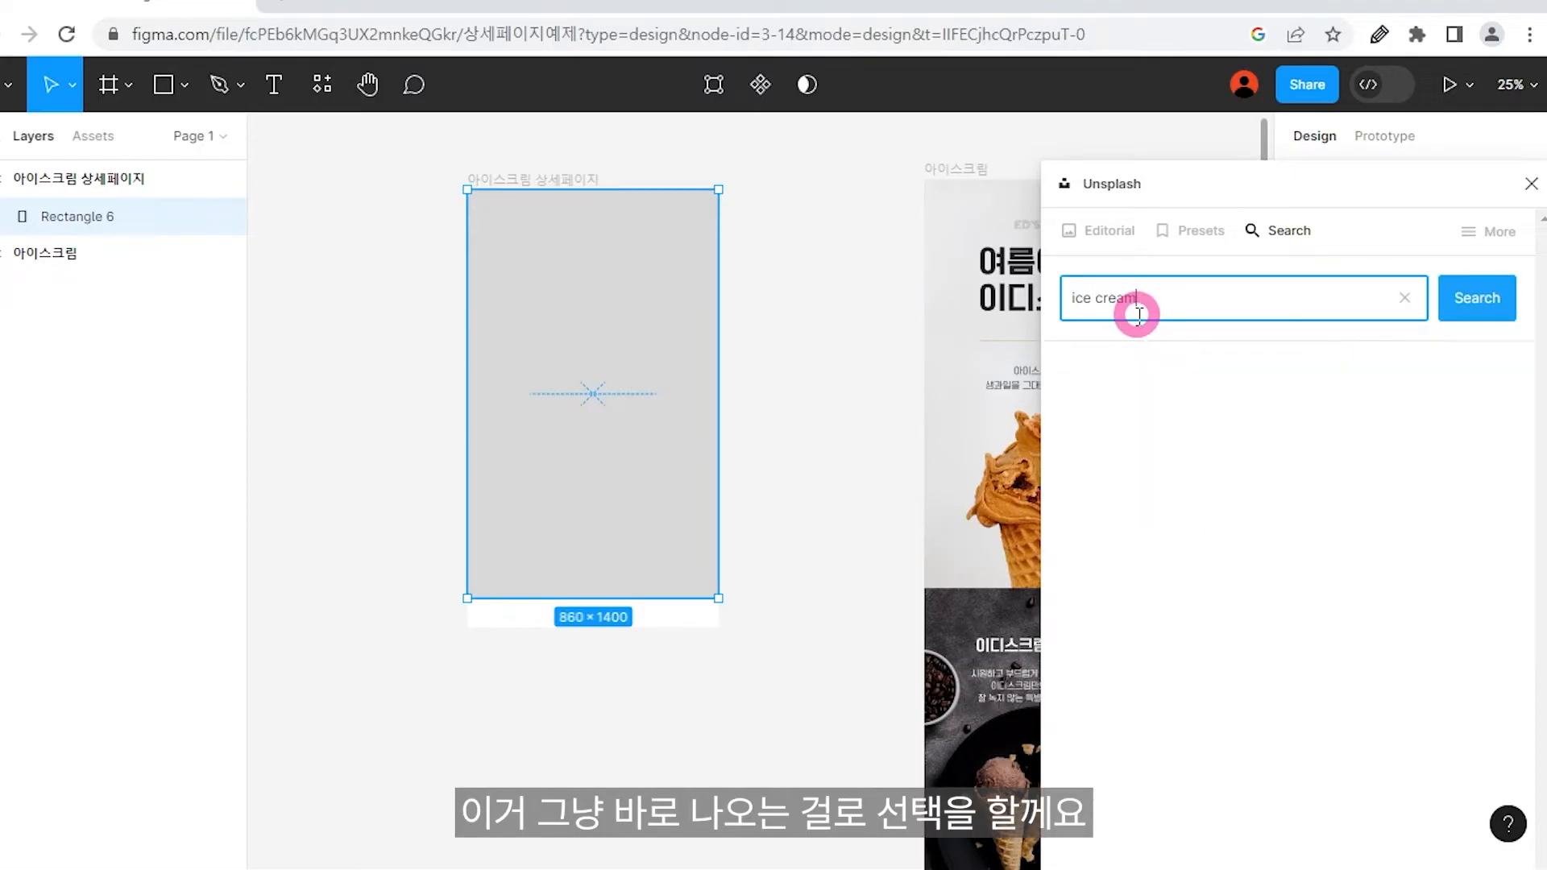
{"action": "scroll", "coordinate": [1439, 688], "scroll_direction": "down", "scroll_amount": 5}
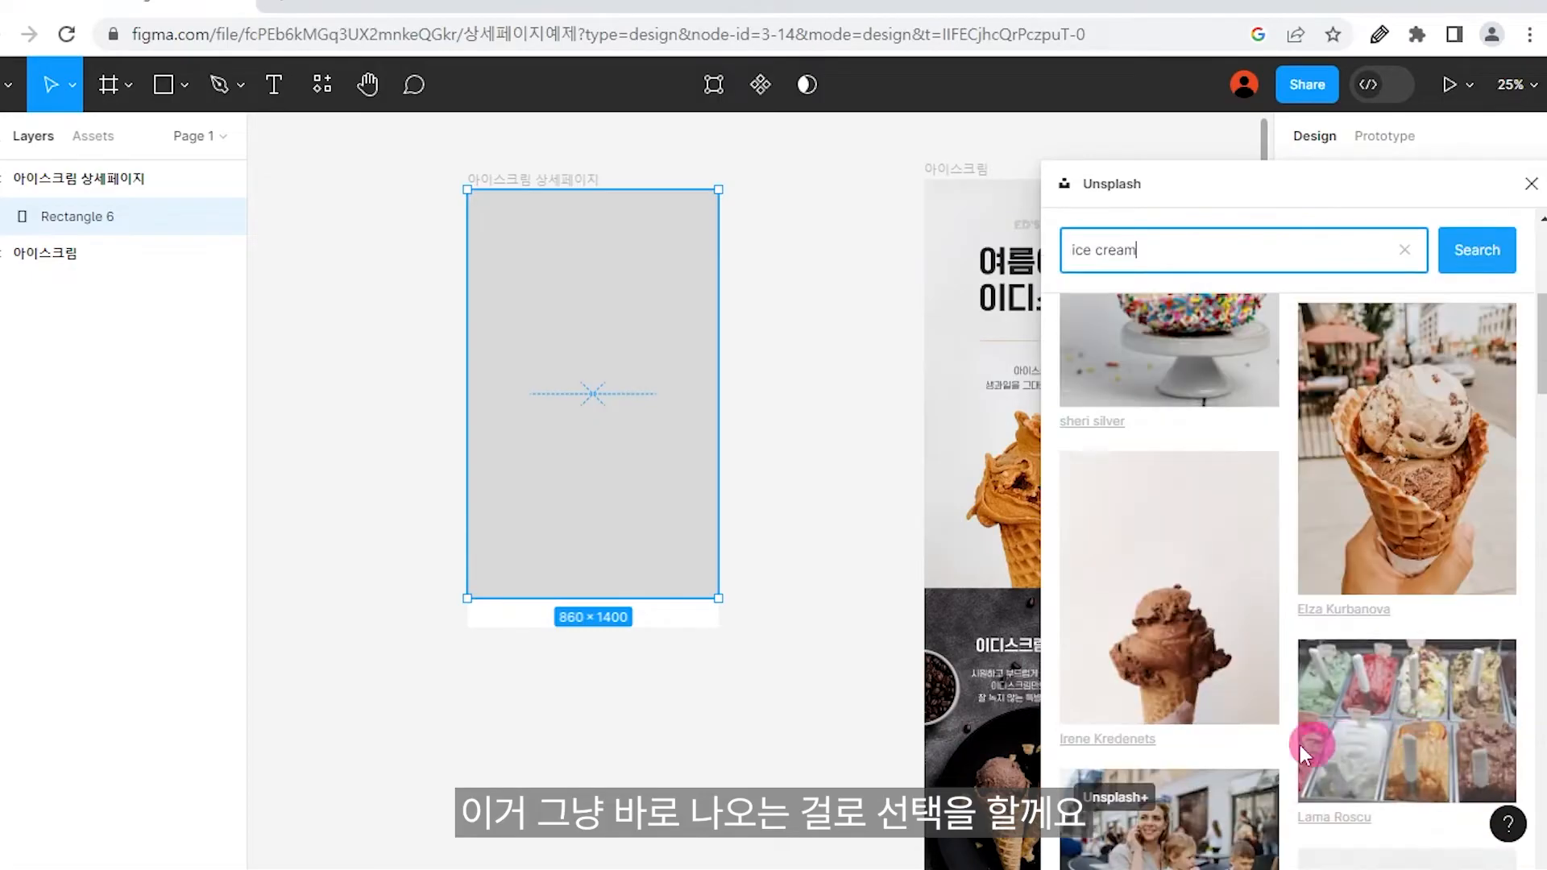
{"action": "left_click", "coordinate": [1172, 596]}
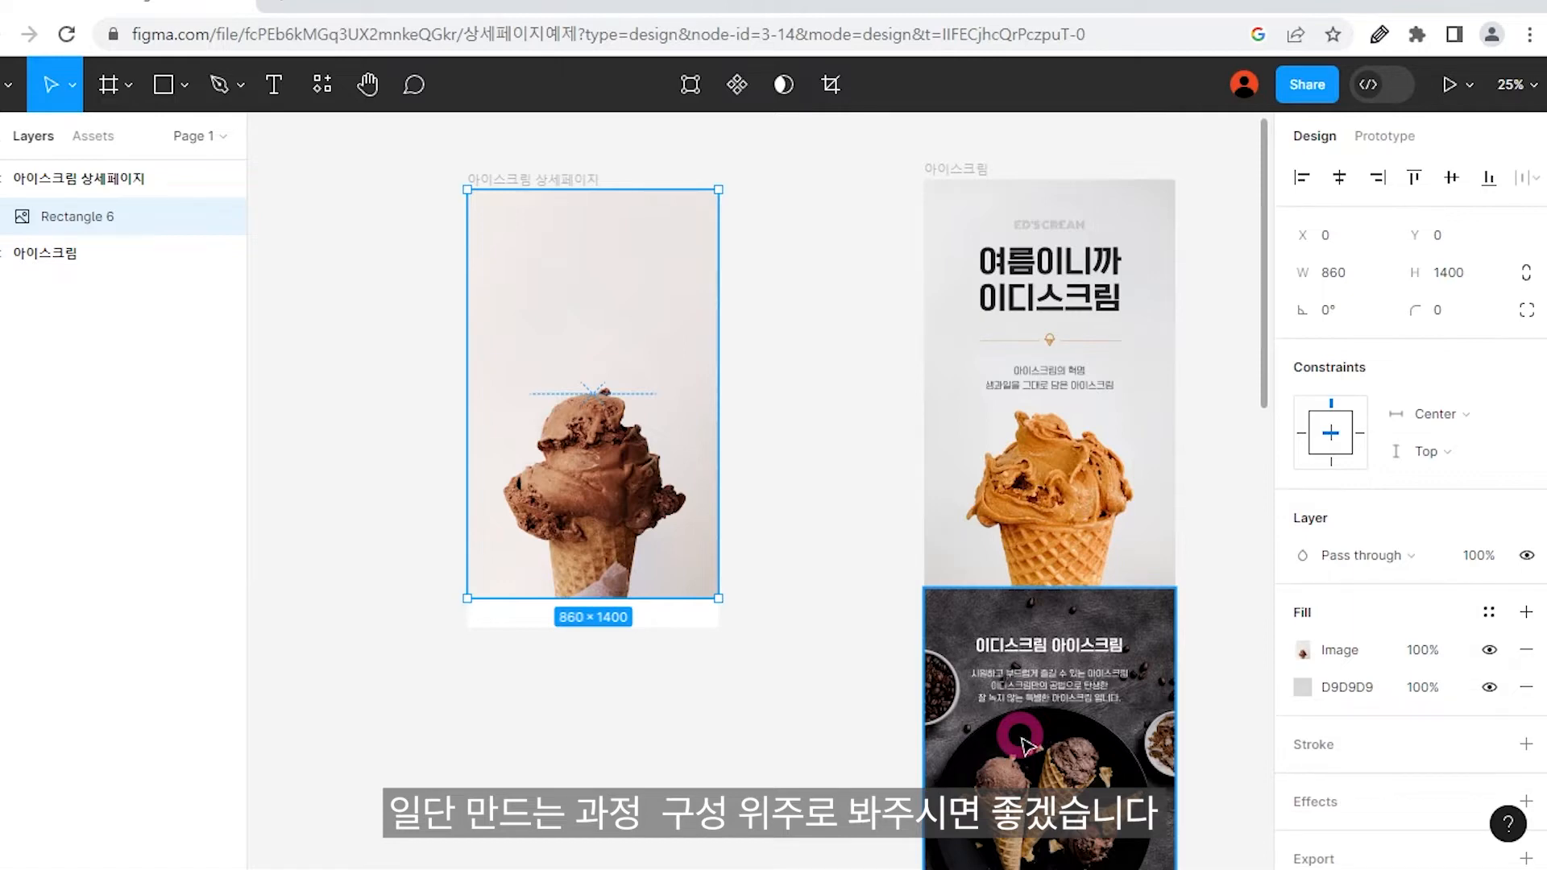
{"action": "left_click", "coordinate": [821, 435]}
{"action": "left_click_drag", "start_coordinate": [818, 373], "coordinate": [819, 429]}
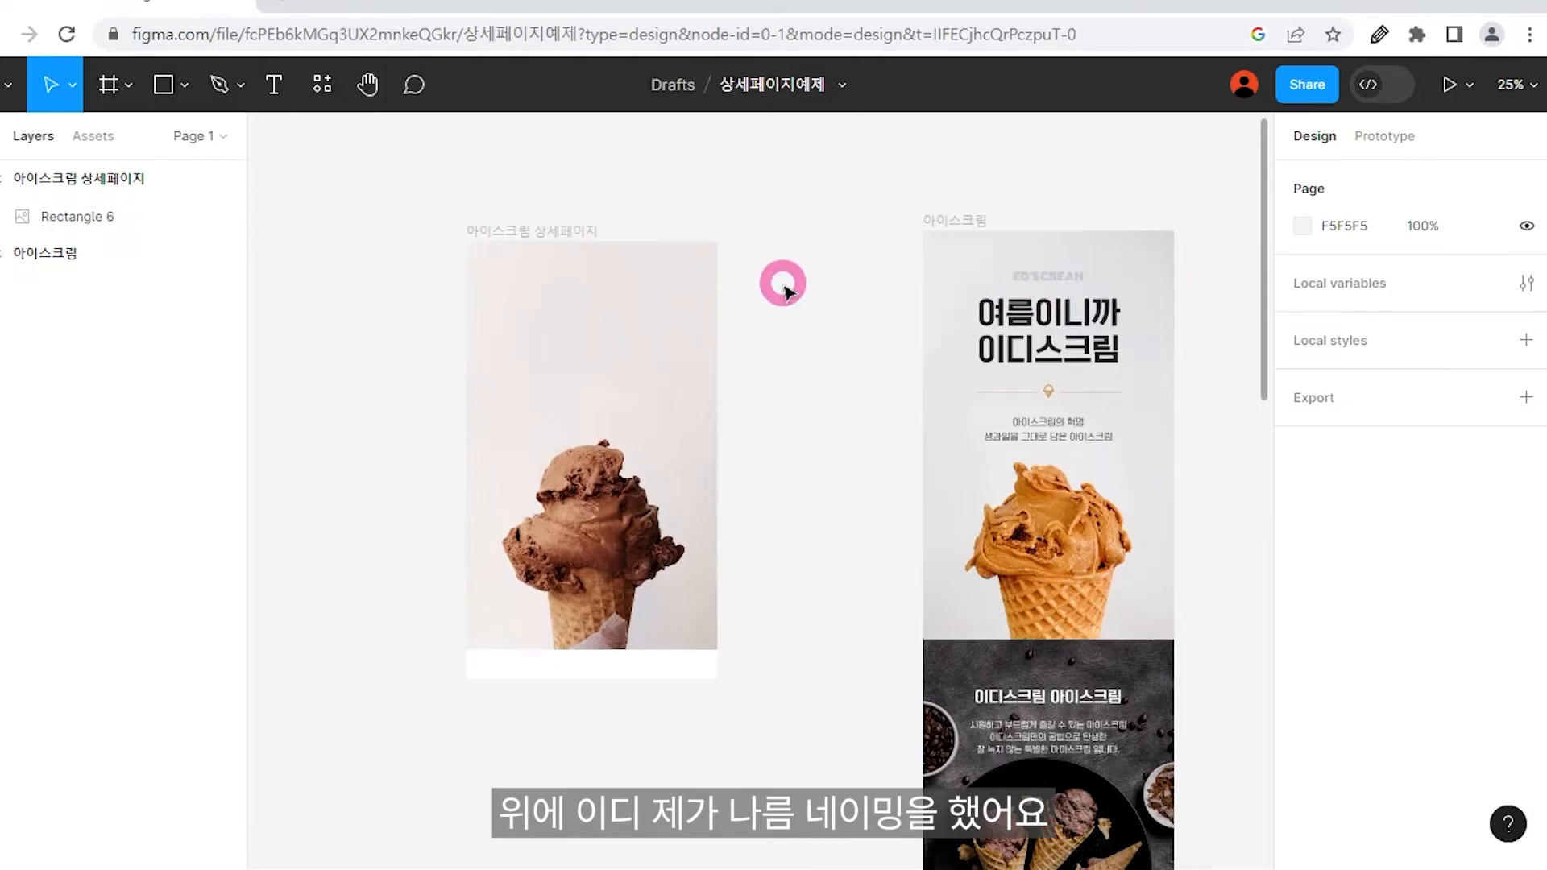
{"action": "scroll", "coordinate": [785, 288], "scroll_direction": "up", "scroll_amount": 5}
{"action": "left_click_drag", "start_coordinate": [784, 282], "coordinate": [490, 571]}
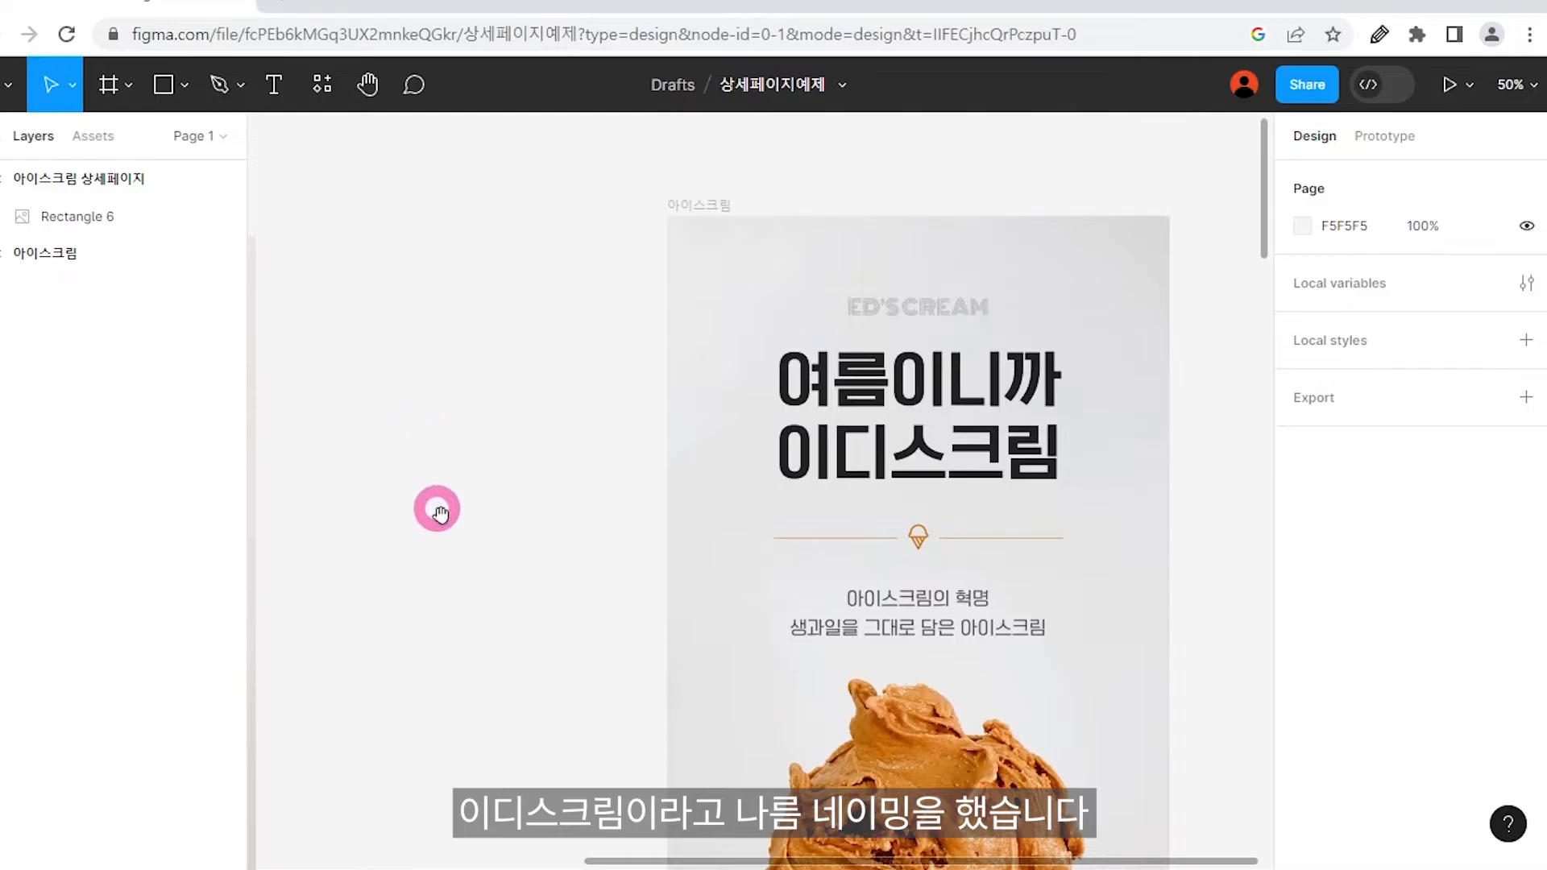
Check the font of the example's logo text and add the text "ED'CREAM" near the top of the 아이스크림 상세페이지 frame.
{"action": "left_click", "coordinate": [908, 309]}
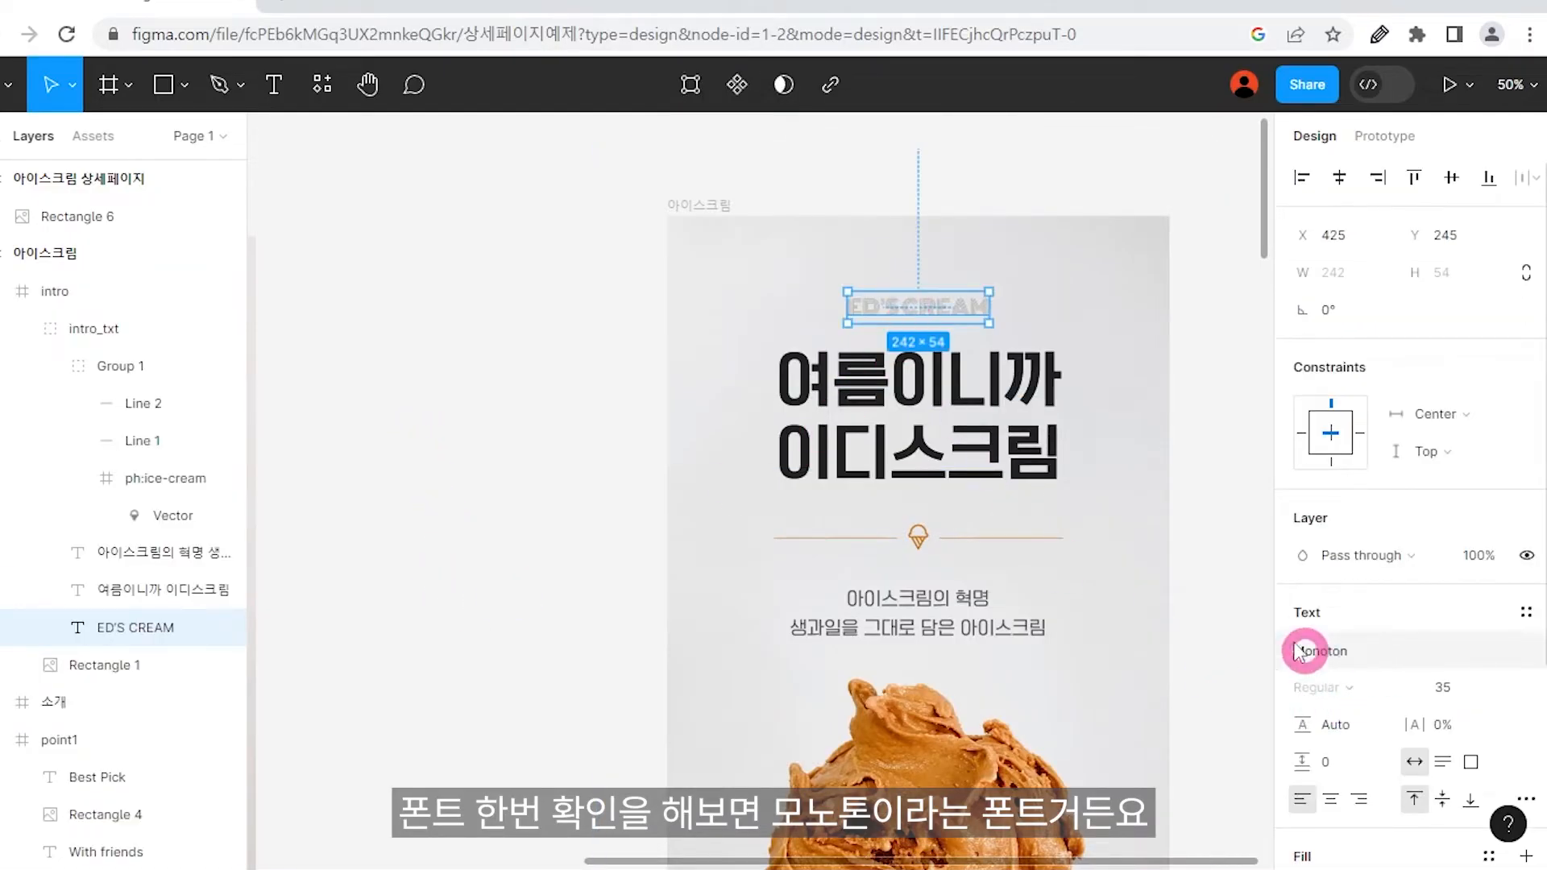
{"action": "left_click", "coordinate": [507, 605]}
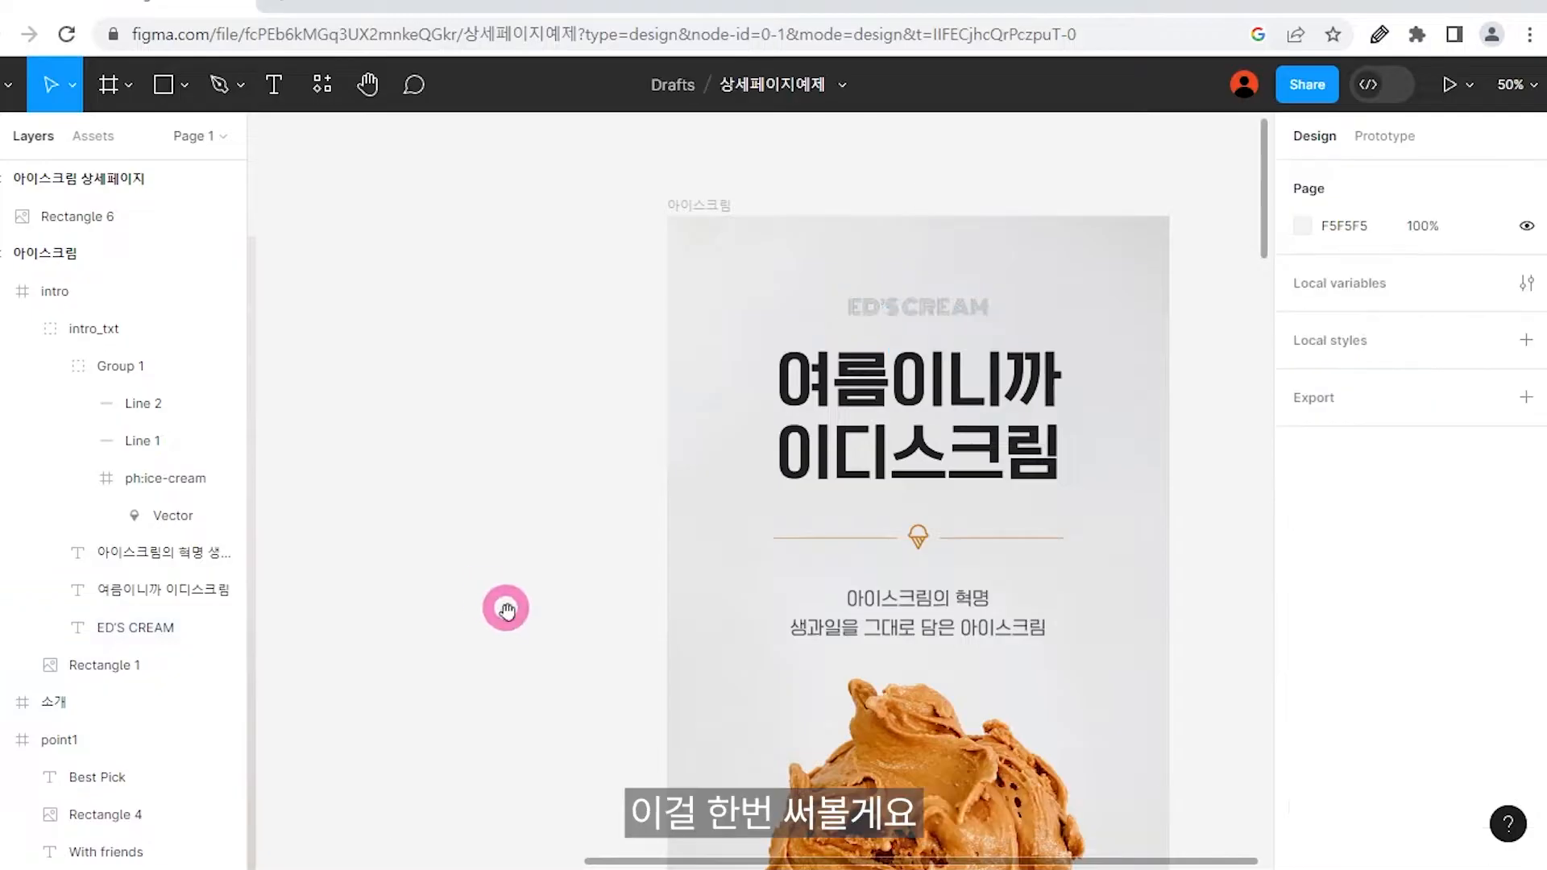
{"action": "left_click_drag", "start_coordinate": [508, 604], "coordinate": [1184, 592]}
{"action": "left_click", "coordinate": [620, 343]}
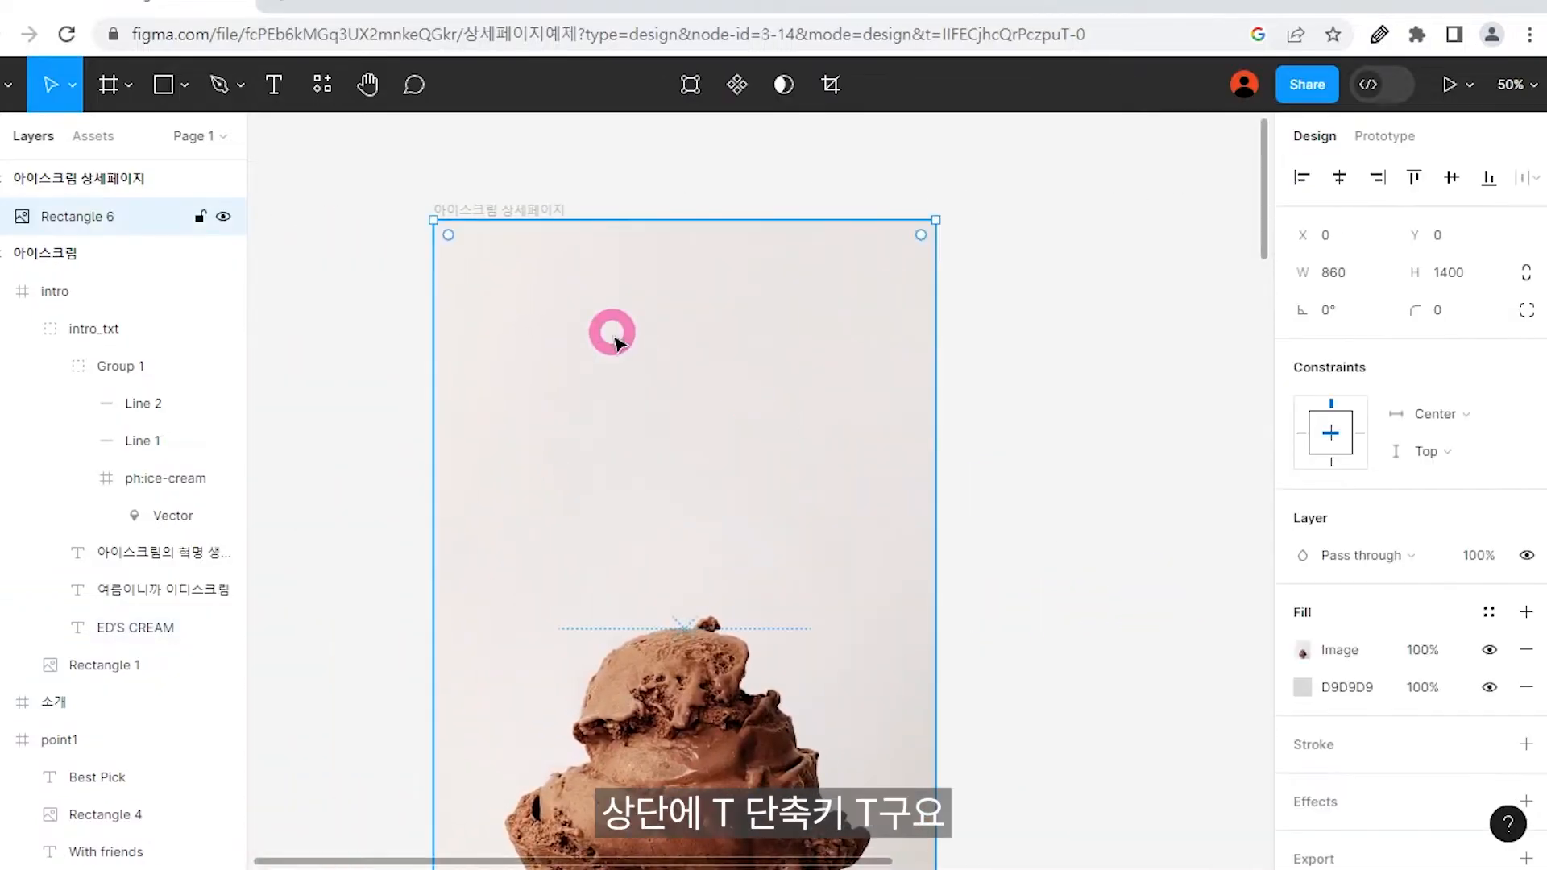
{"action": "key", "text": "t"}
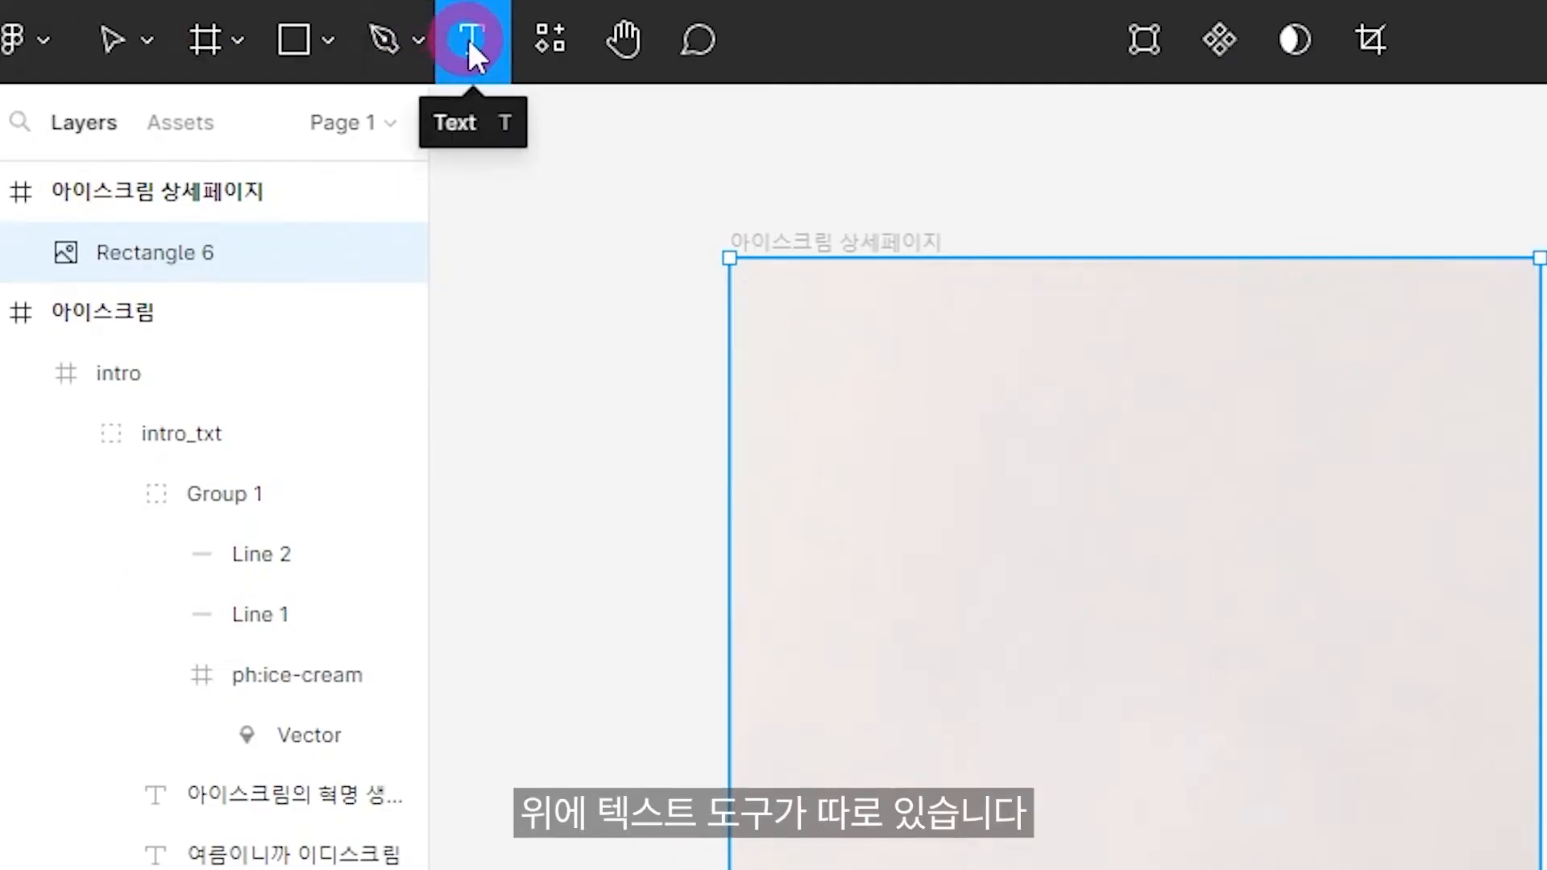
{"action": "left_click", "coordinate": [6, 311]}
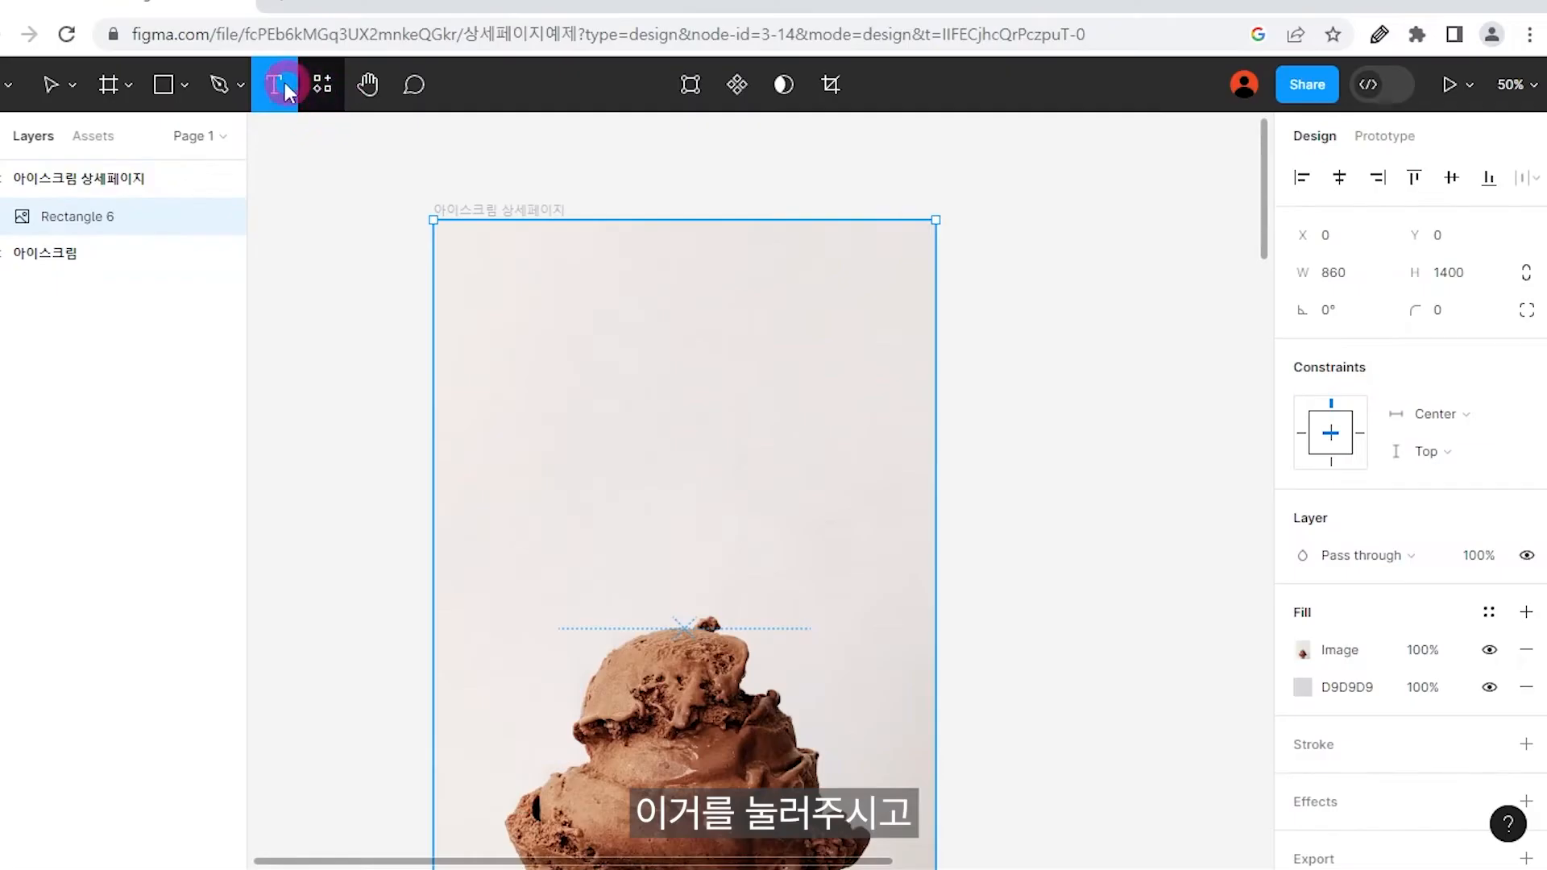
{"action": "left_click", "coordinate": [1043, 466]}
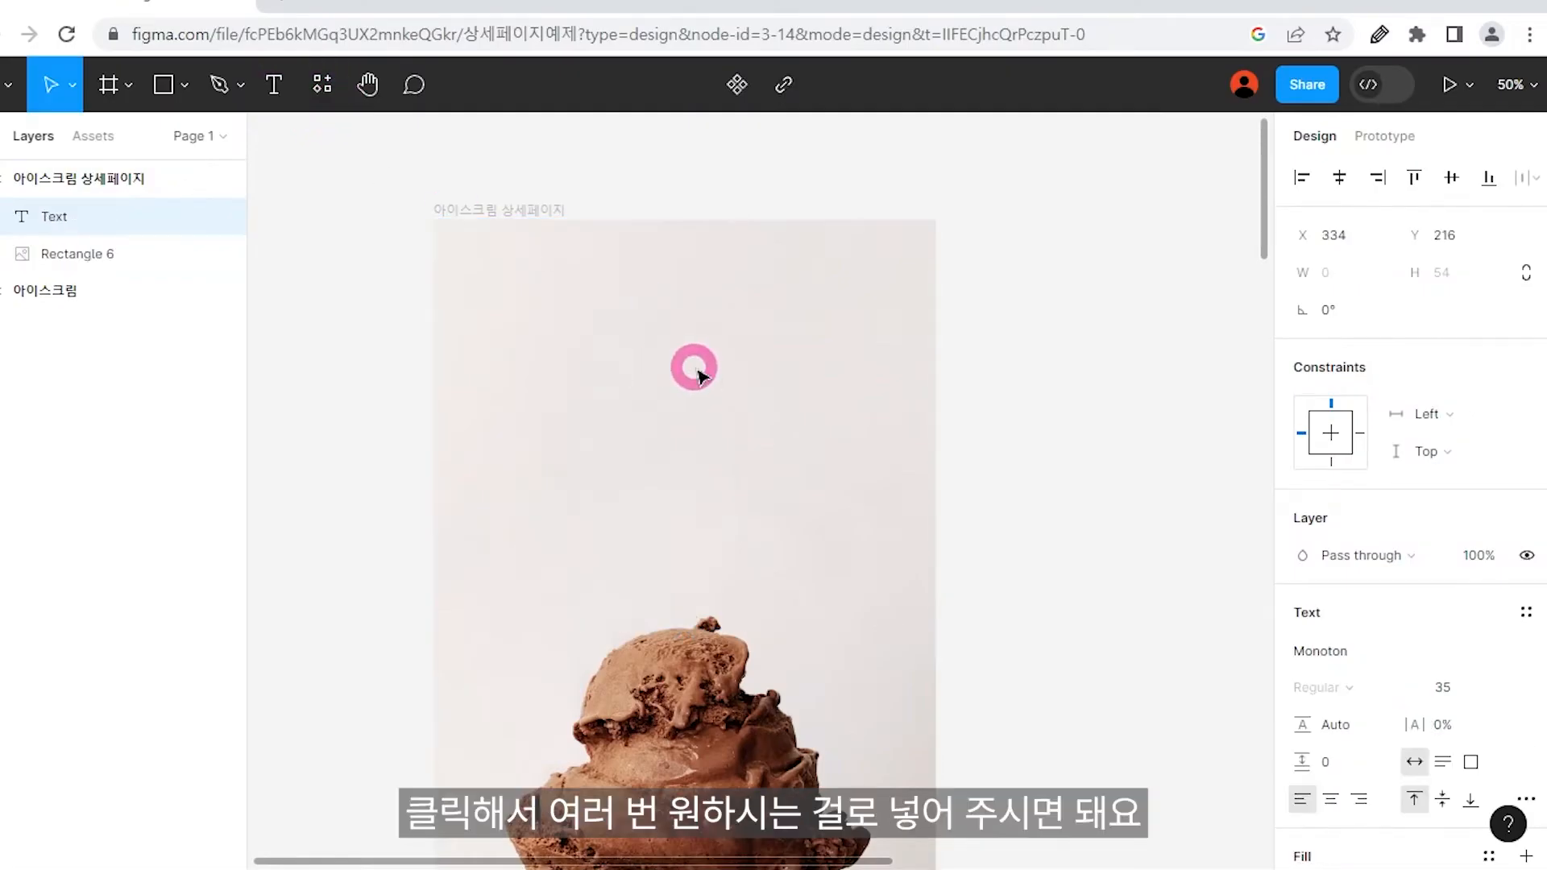
{"action": "type", "text": "ED'"}
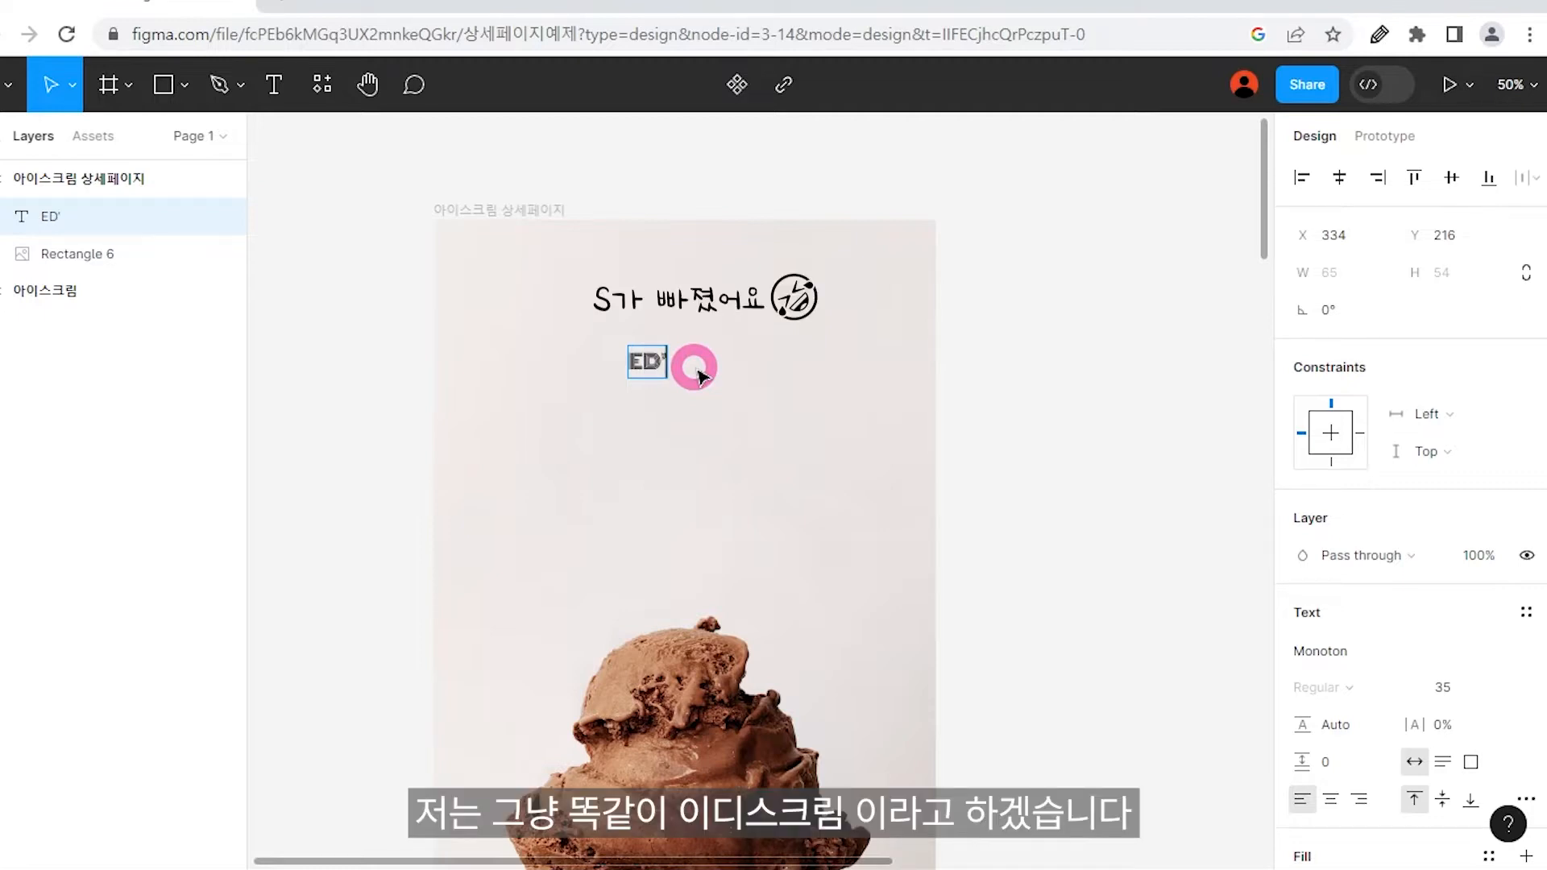
{"action": "type", "text": "CREAM"}
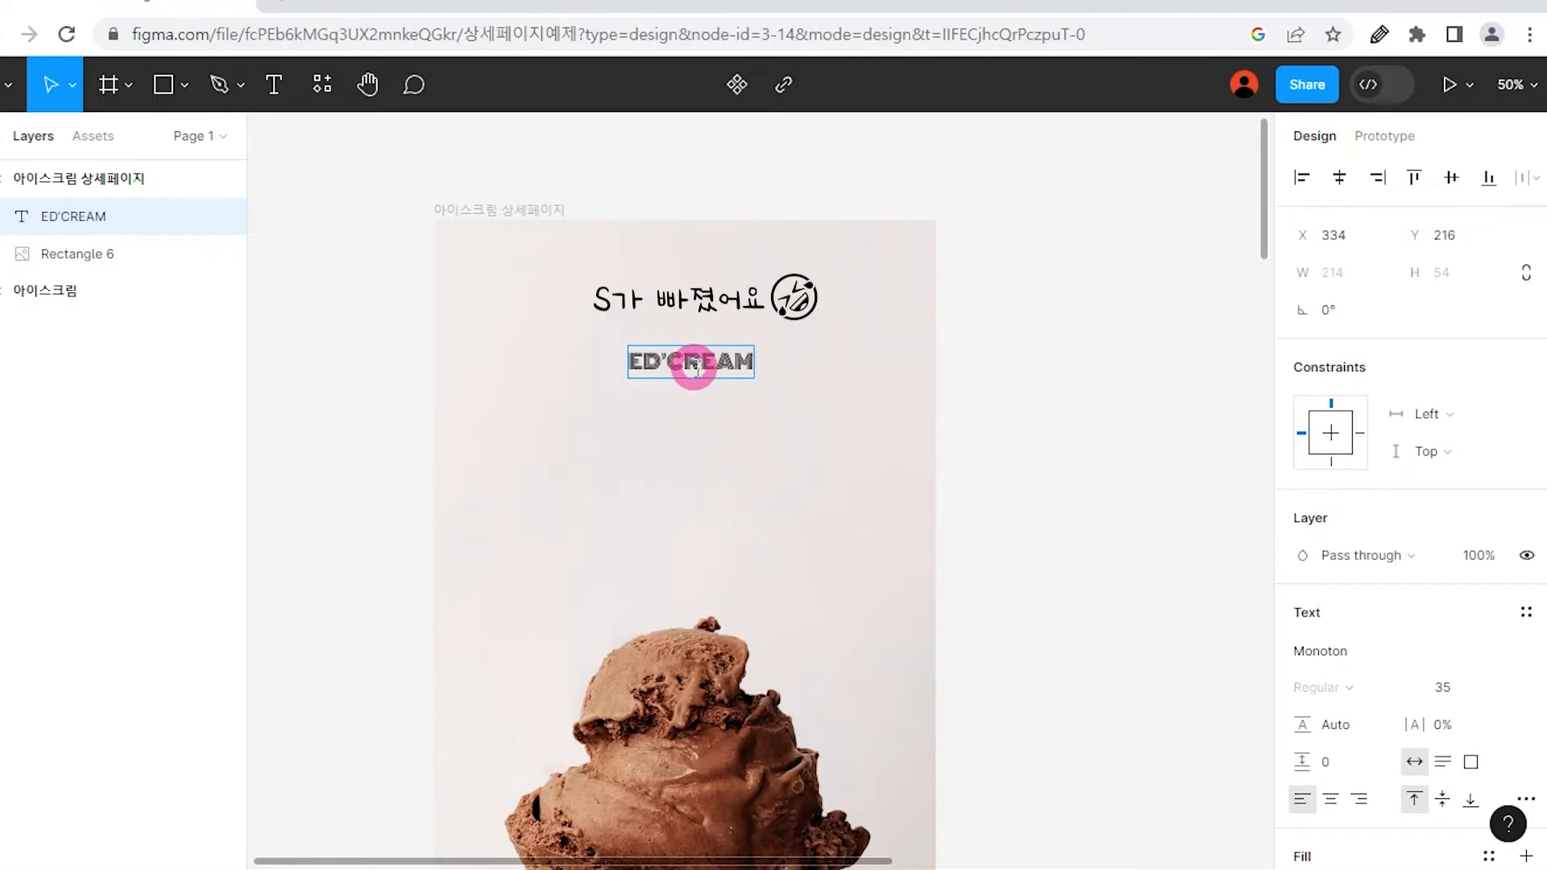
Choose Monoton as the ED'CREAM text's font and centre the text horizontally in the frame.
{"action": "left_click", "coordinate": [1370, 648]}
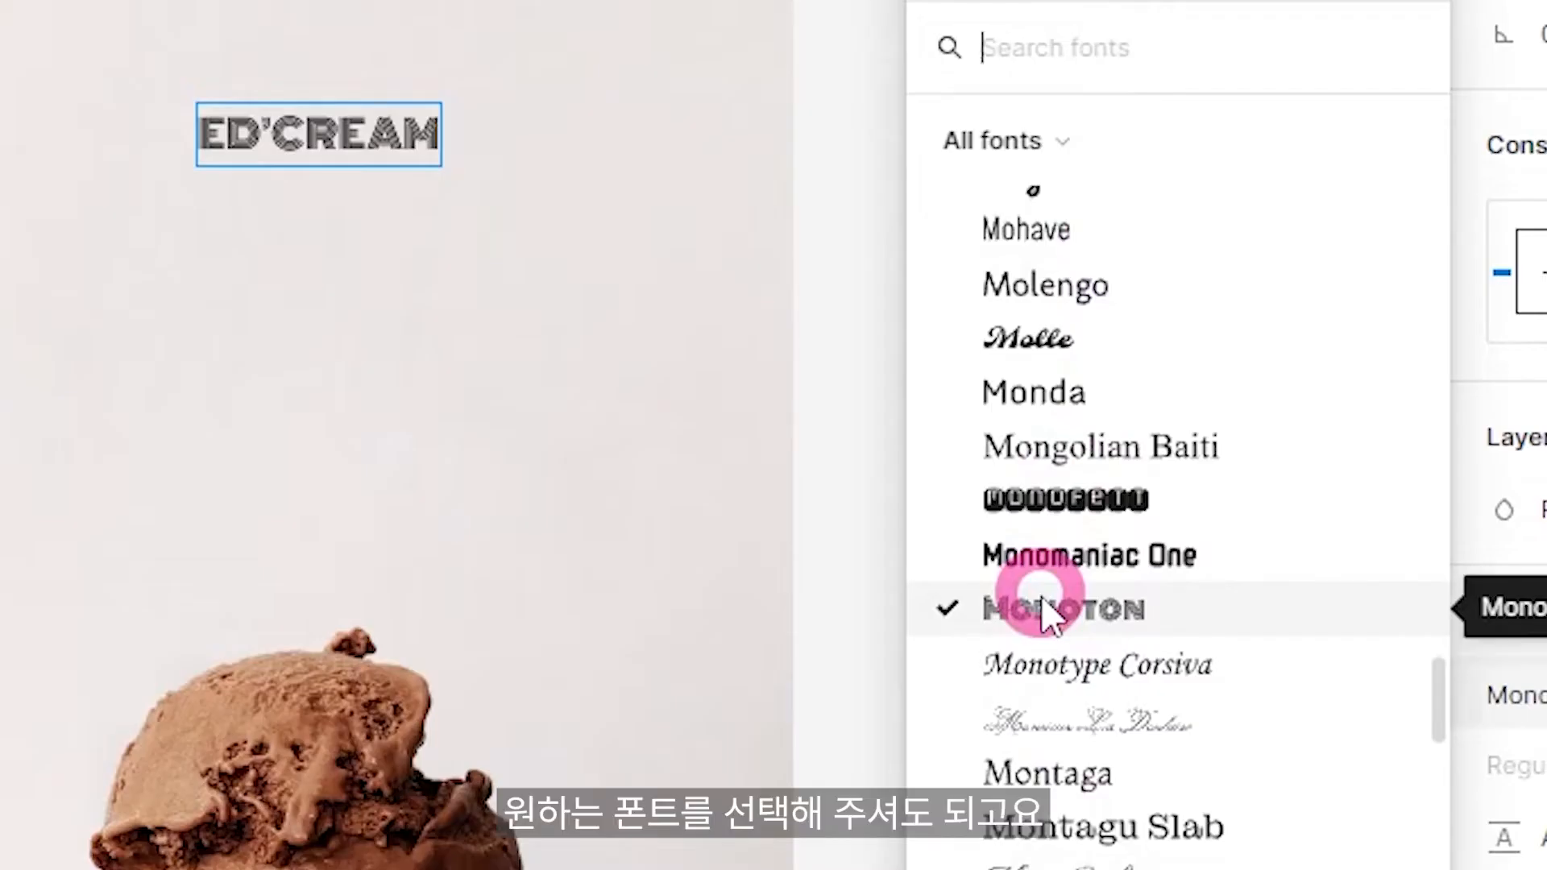
{"action": "left_click", "coordinate": [1043, 612]}
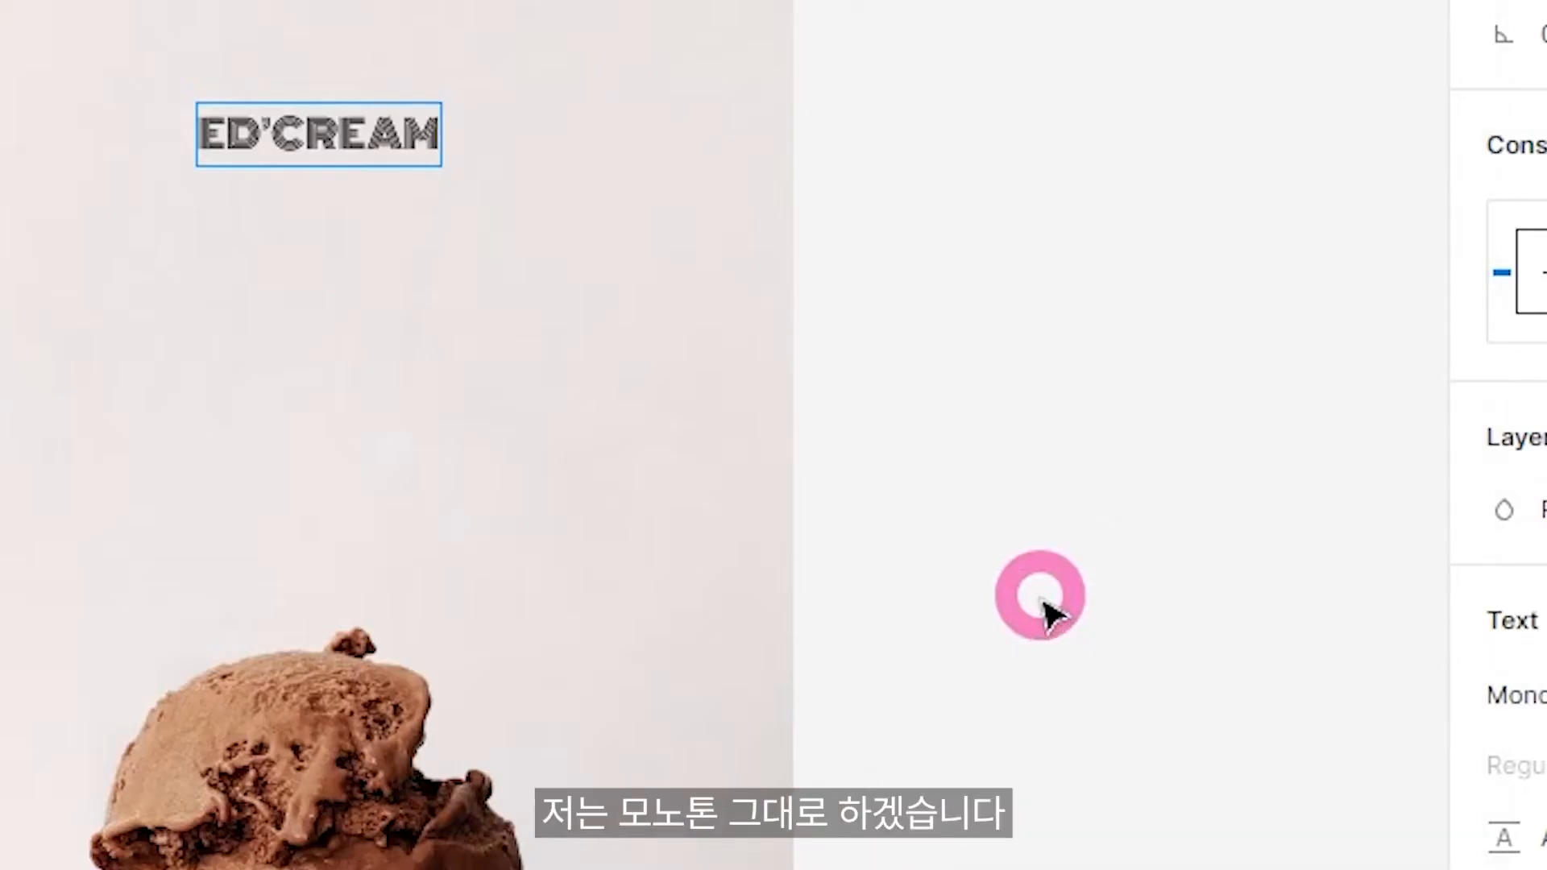
{"action": "key", "text": "Escape"}
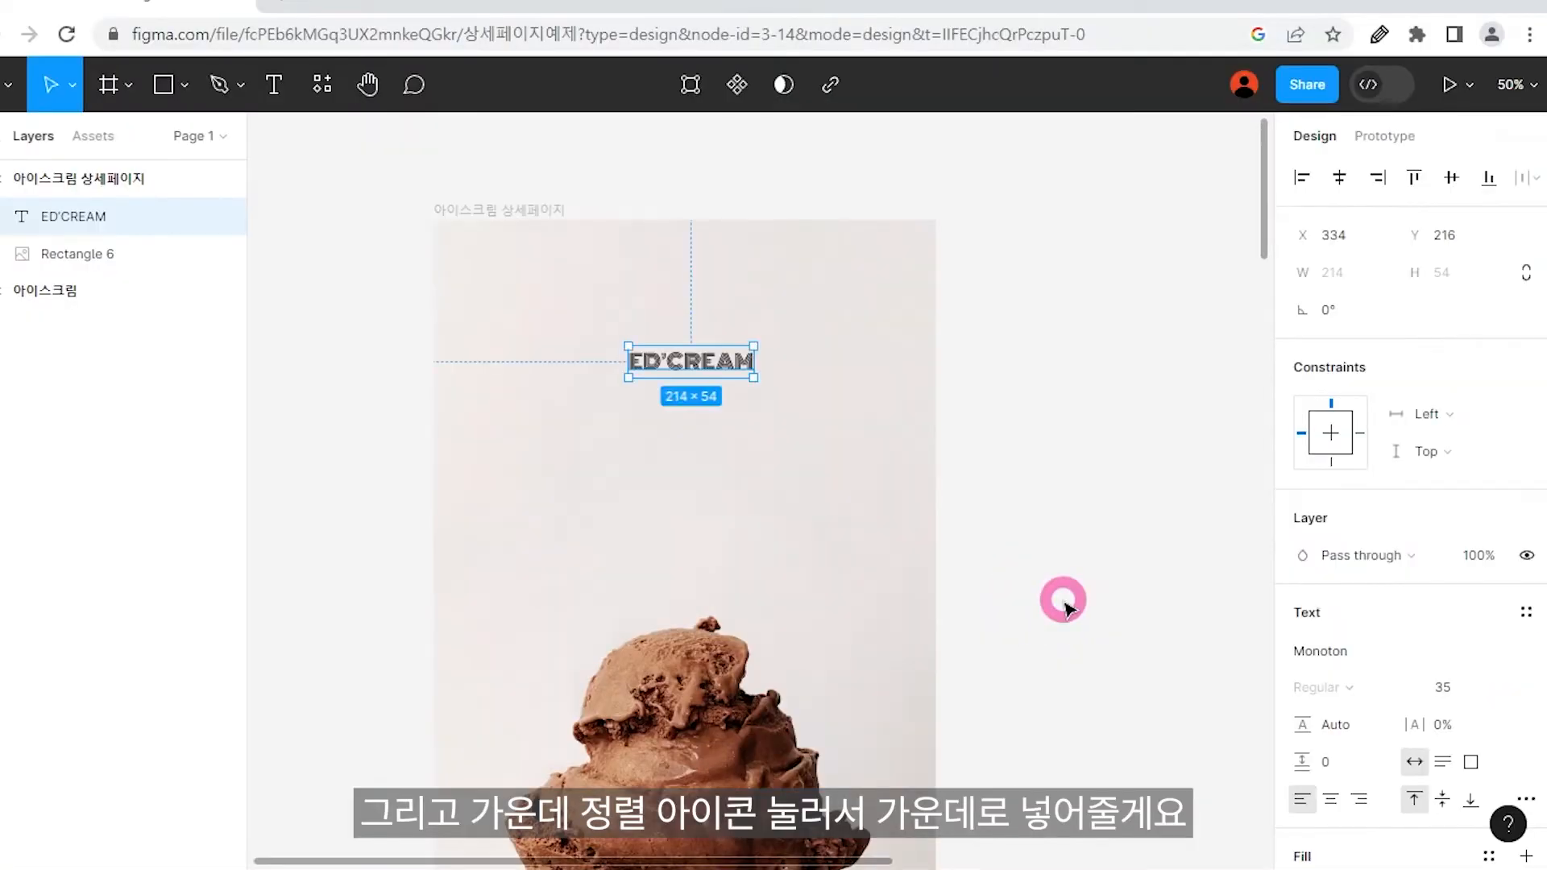
{"action": "left_click", "coordinate": [1339, 177]}
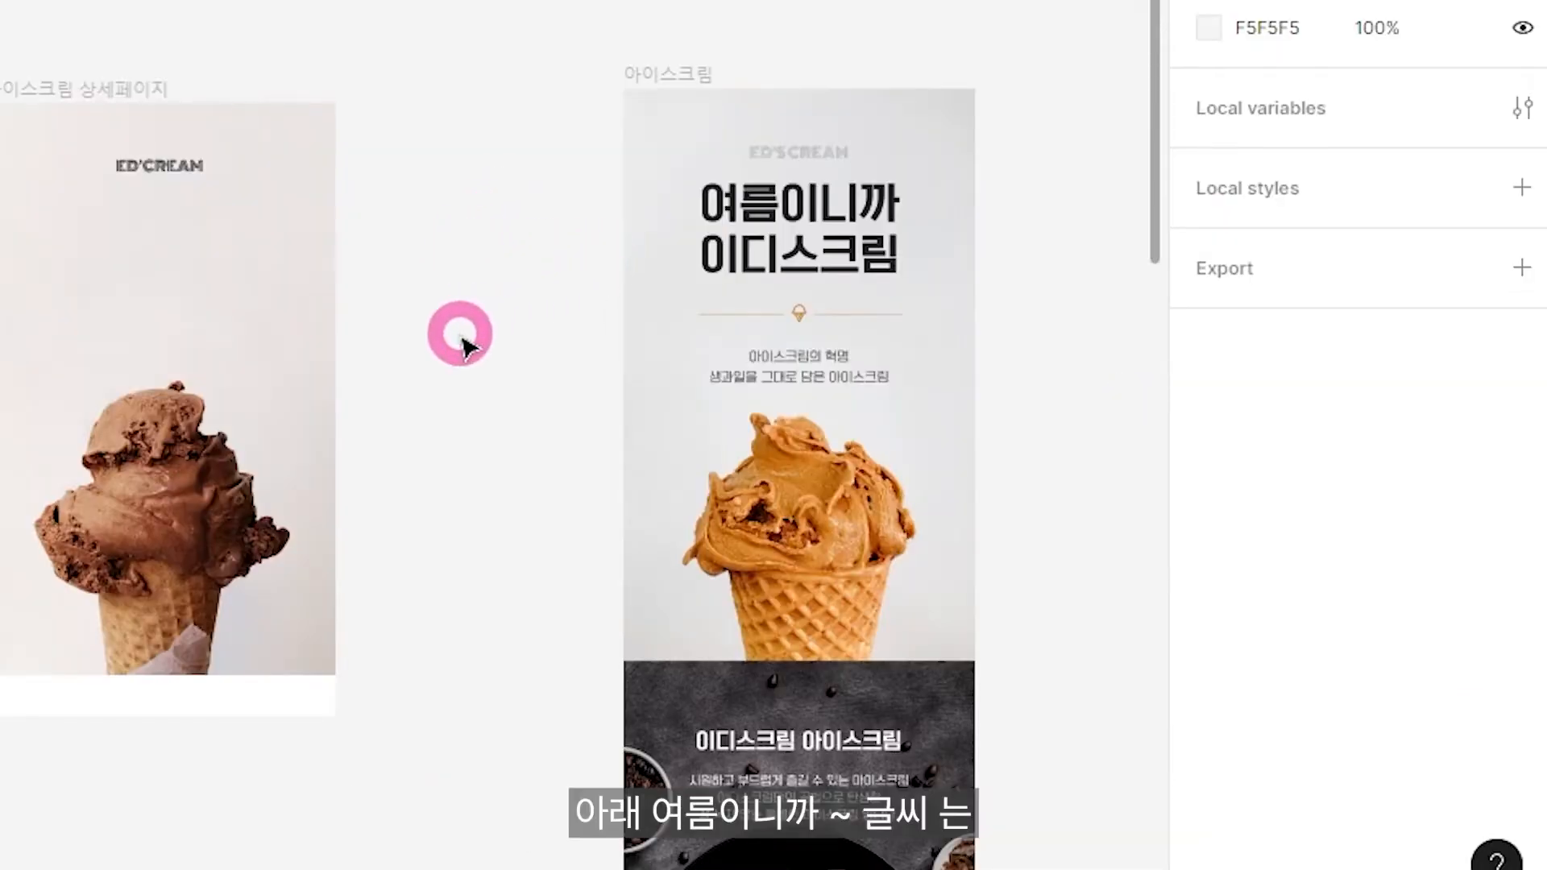
Inspect the text style of the example's 여름이니까 이디스크림 headline and start a new text object below ED'CREAM.
{"action": "left_click", "coordinate": [735, 211]}
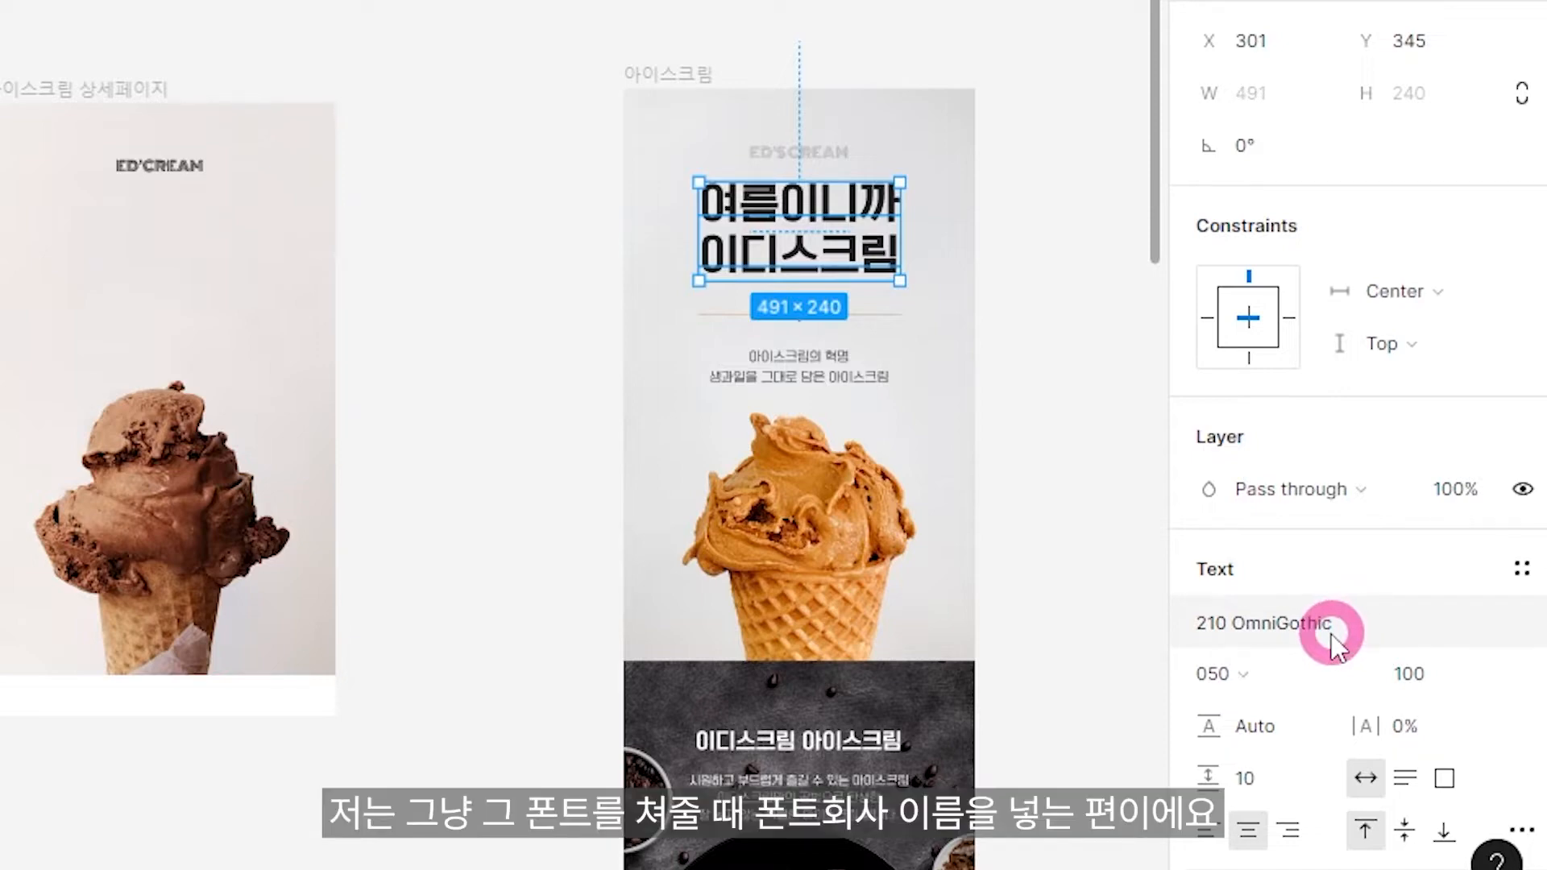
{"action": "left_click", "coordinate": [120, 269]}
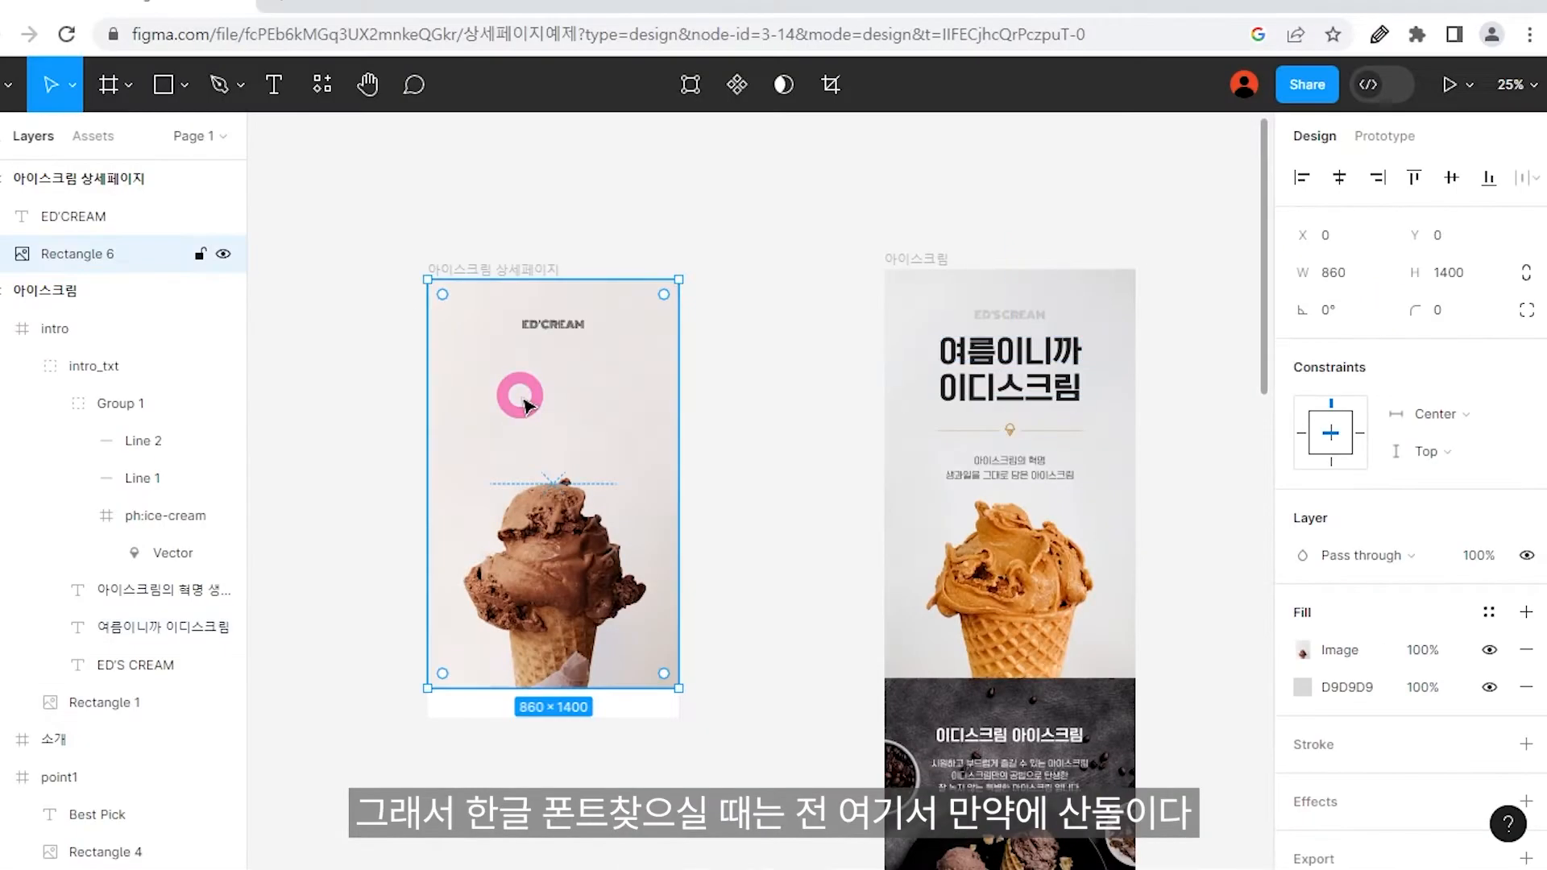
{"action": "key", "text": "t"}
{"action": "left_click", "coordinate": [520, 396]}
Search the font list for "sando" and for "210", keeping 210 OmniGothic for the new text.
{"action": "left_click", "coordinate": [1386, 652]}
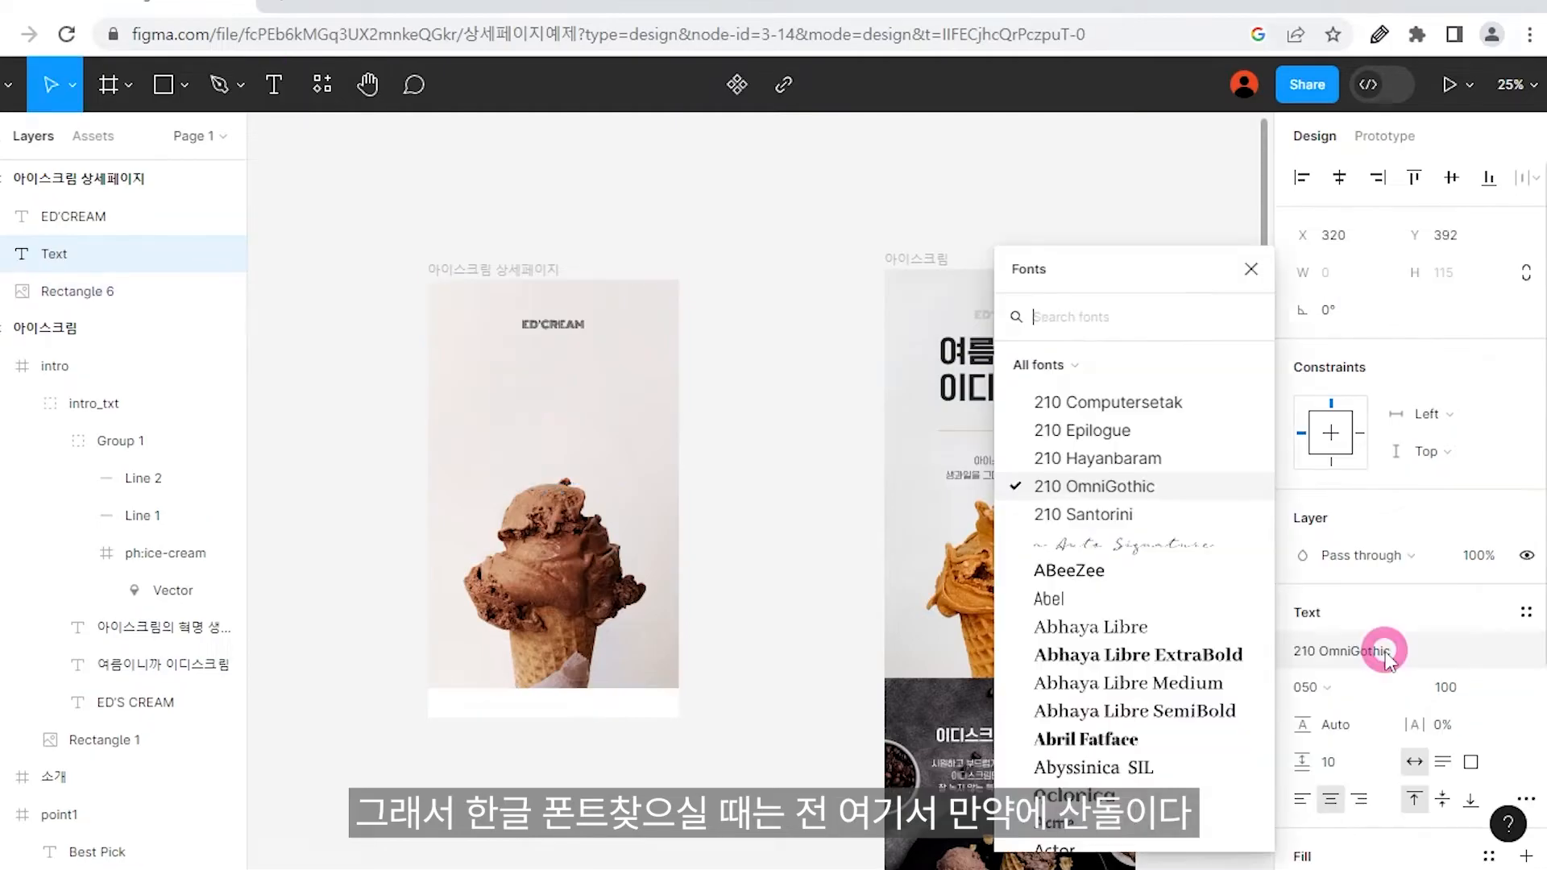
{"action": "type", "text": "sando"}
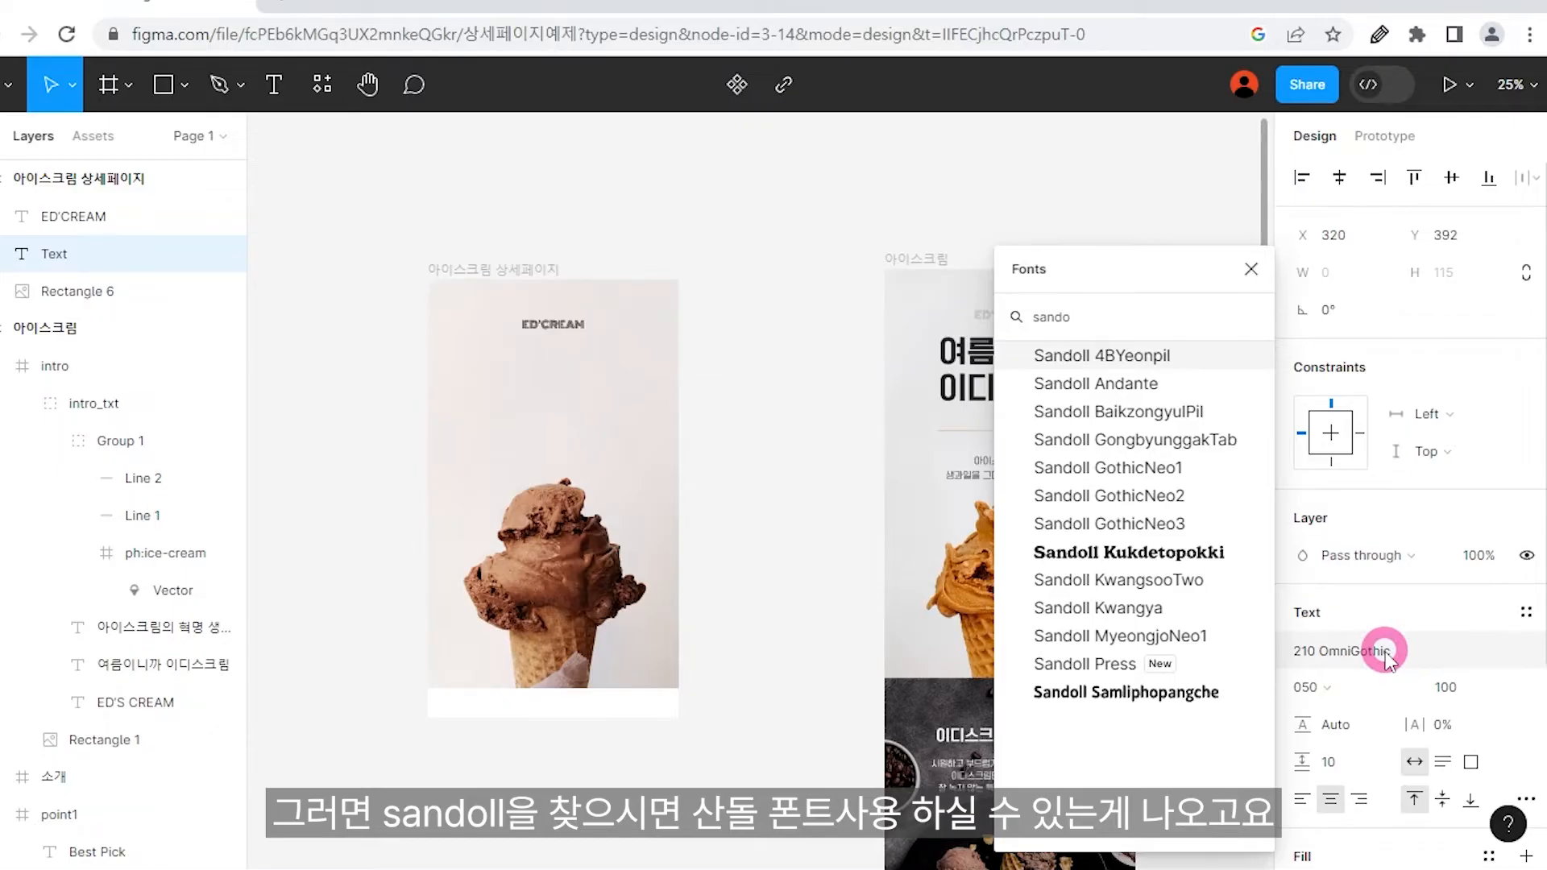
{"action": "key", "text": "BackSpace"}
{"action": "key", "text": "BackSpace"}
{"action": "key", "text": "BackSpace"}
{"action": "key", "text": "BackSpace"}
{"action": "key", "text": "BackSpace"}
{"action": "type", "text": "210"}
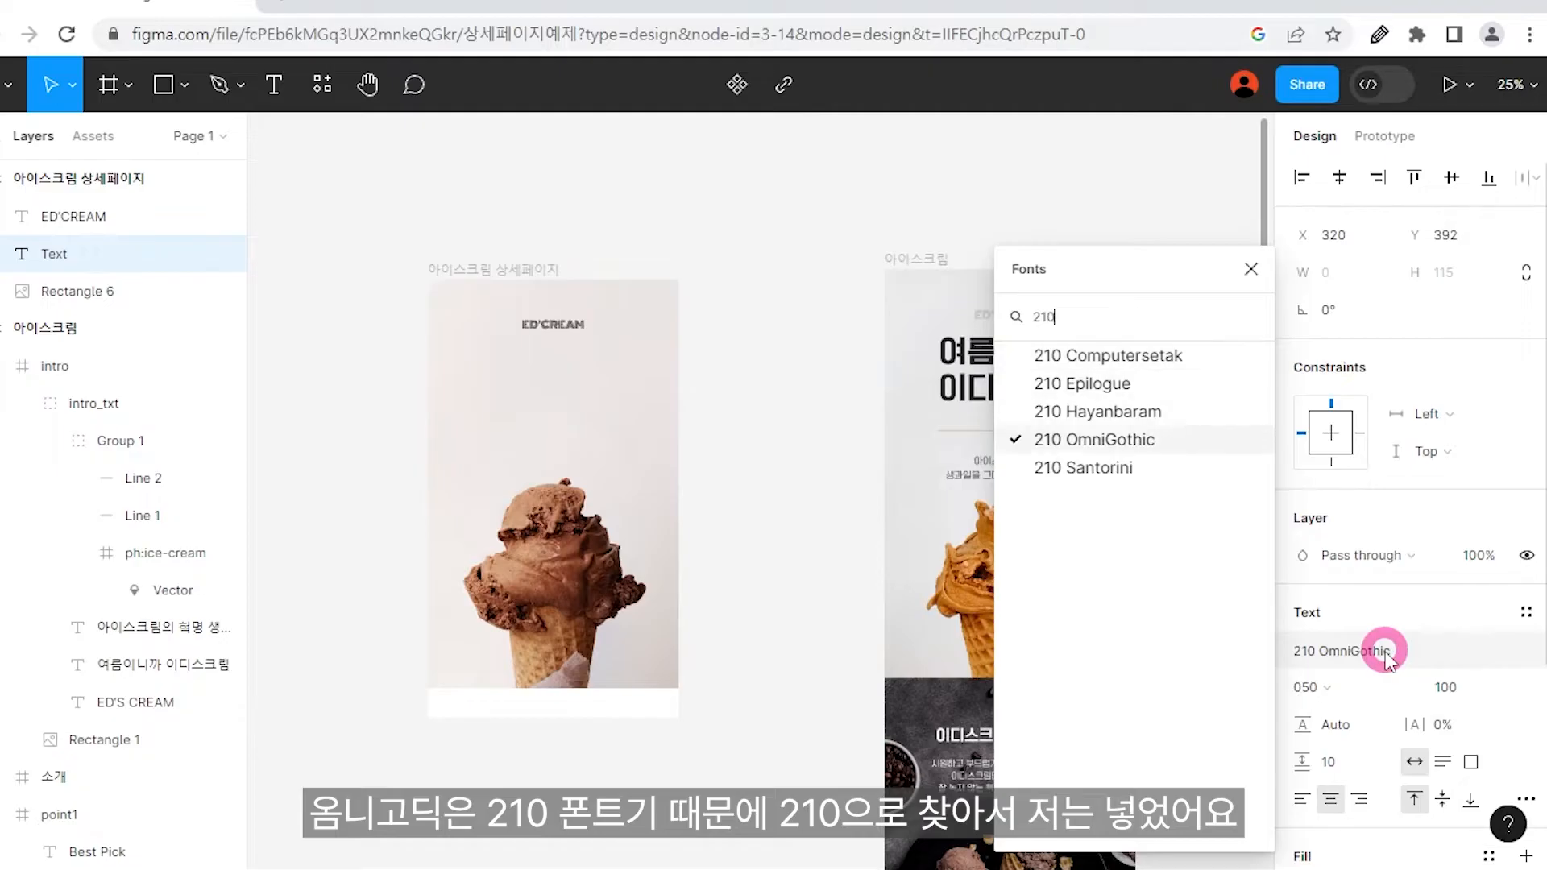
{"action": "left_click", "coordinate": [1386, 656]}
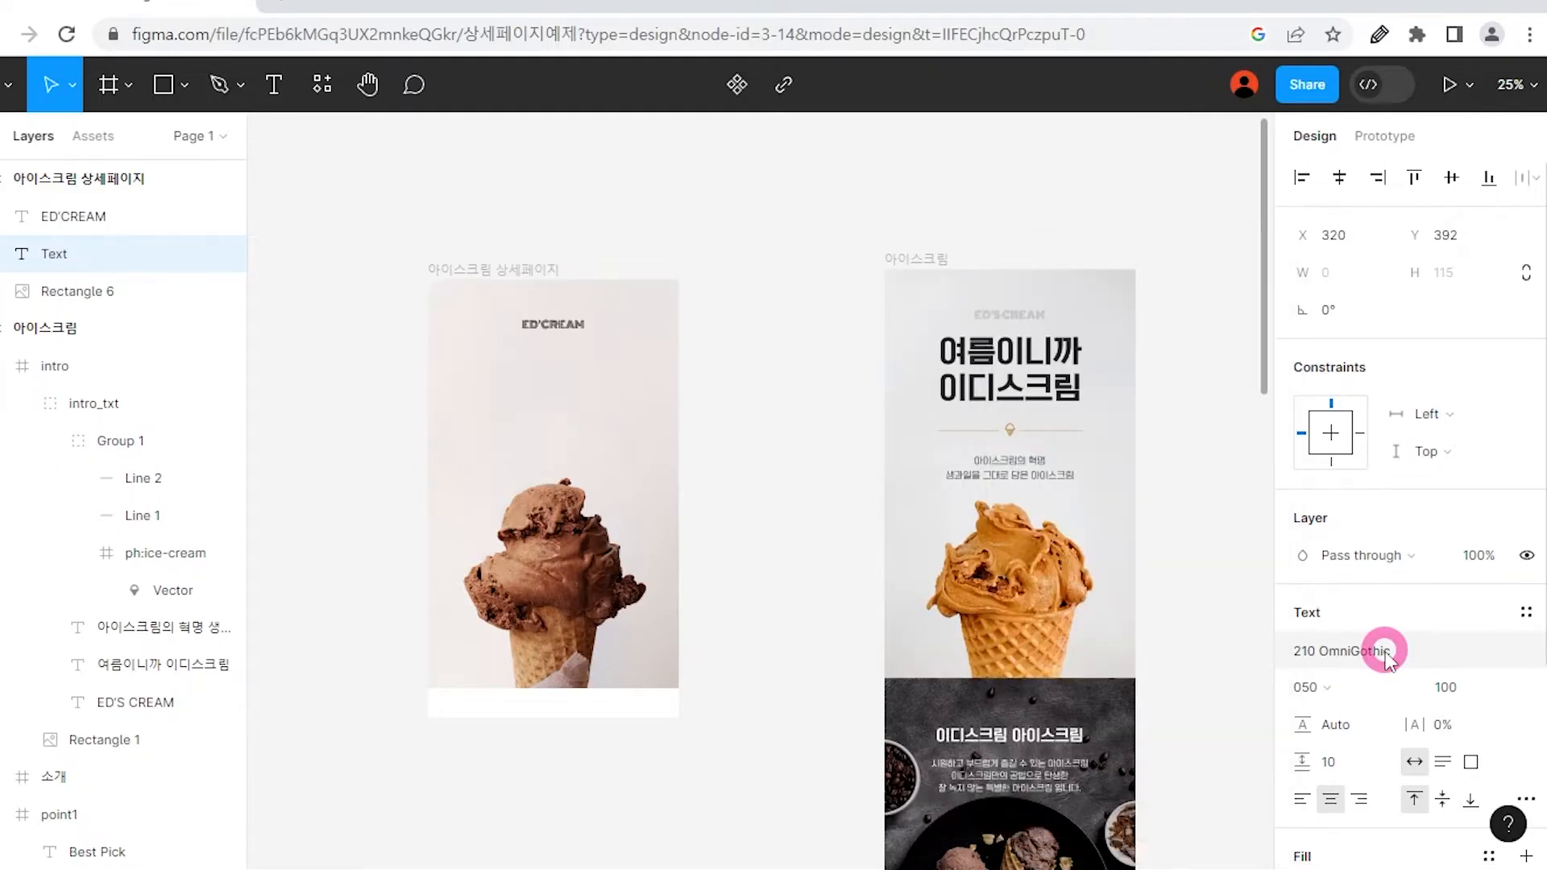
Enter the headline on two lines, "여름이니까" and "이디스크림", in the new text object.
{"action": "type", "text": "du"}
{"action": "key", "text": "BackSpace"}
{"action": "key", "text": "BackSpace"}
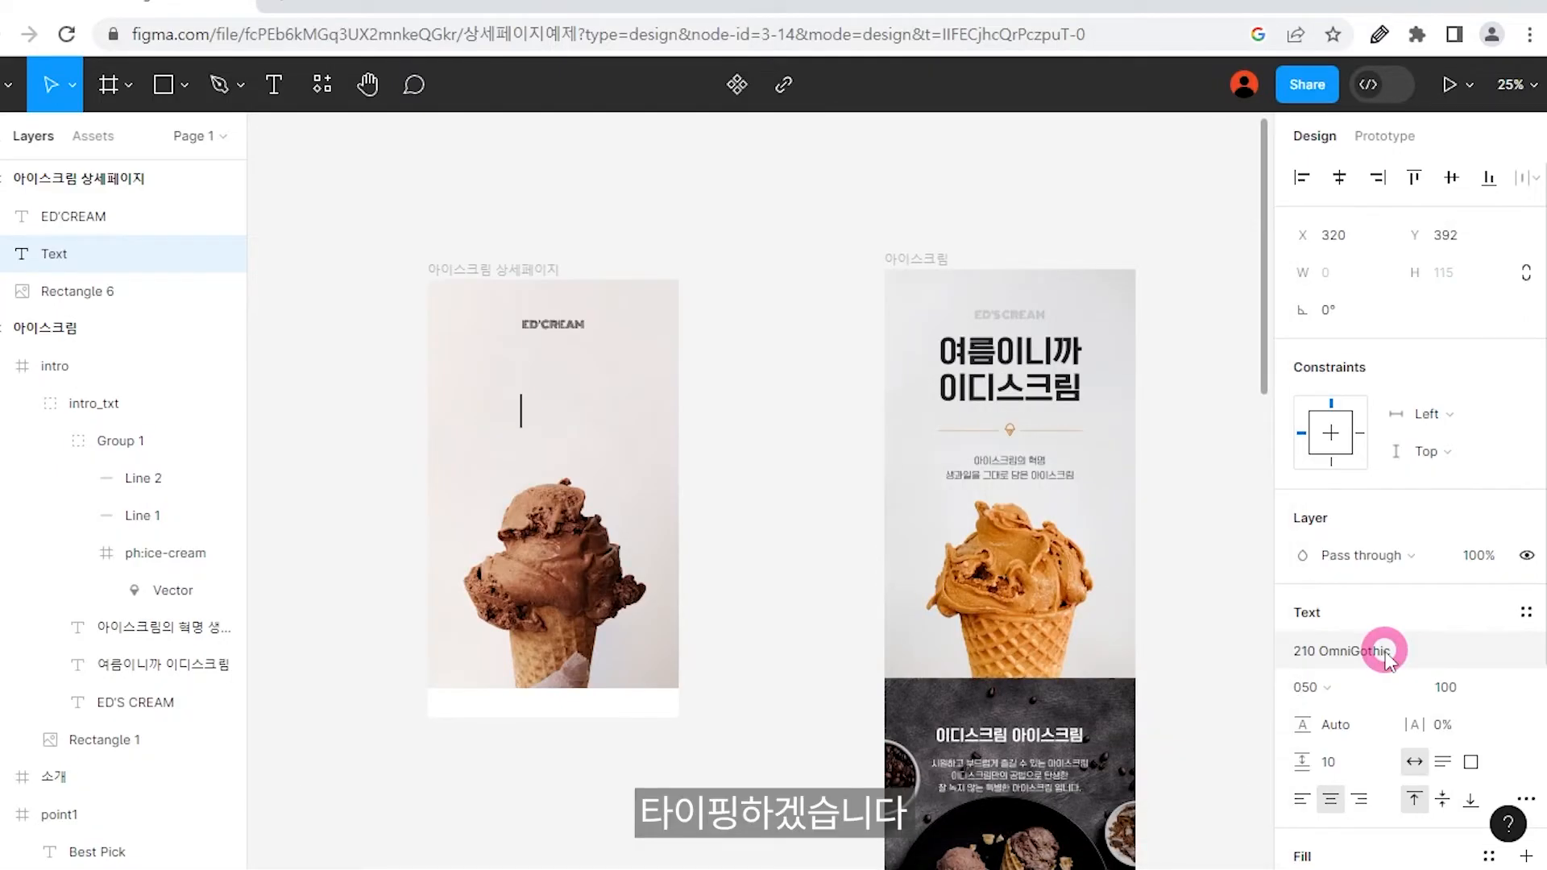
{"action": "type", "text": "여름이니까"}
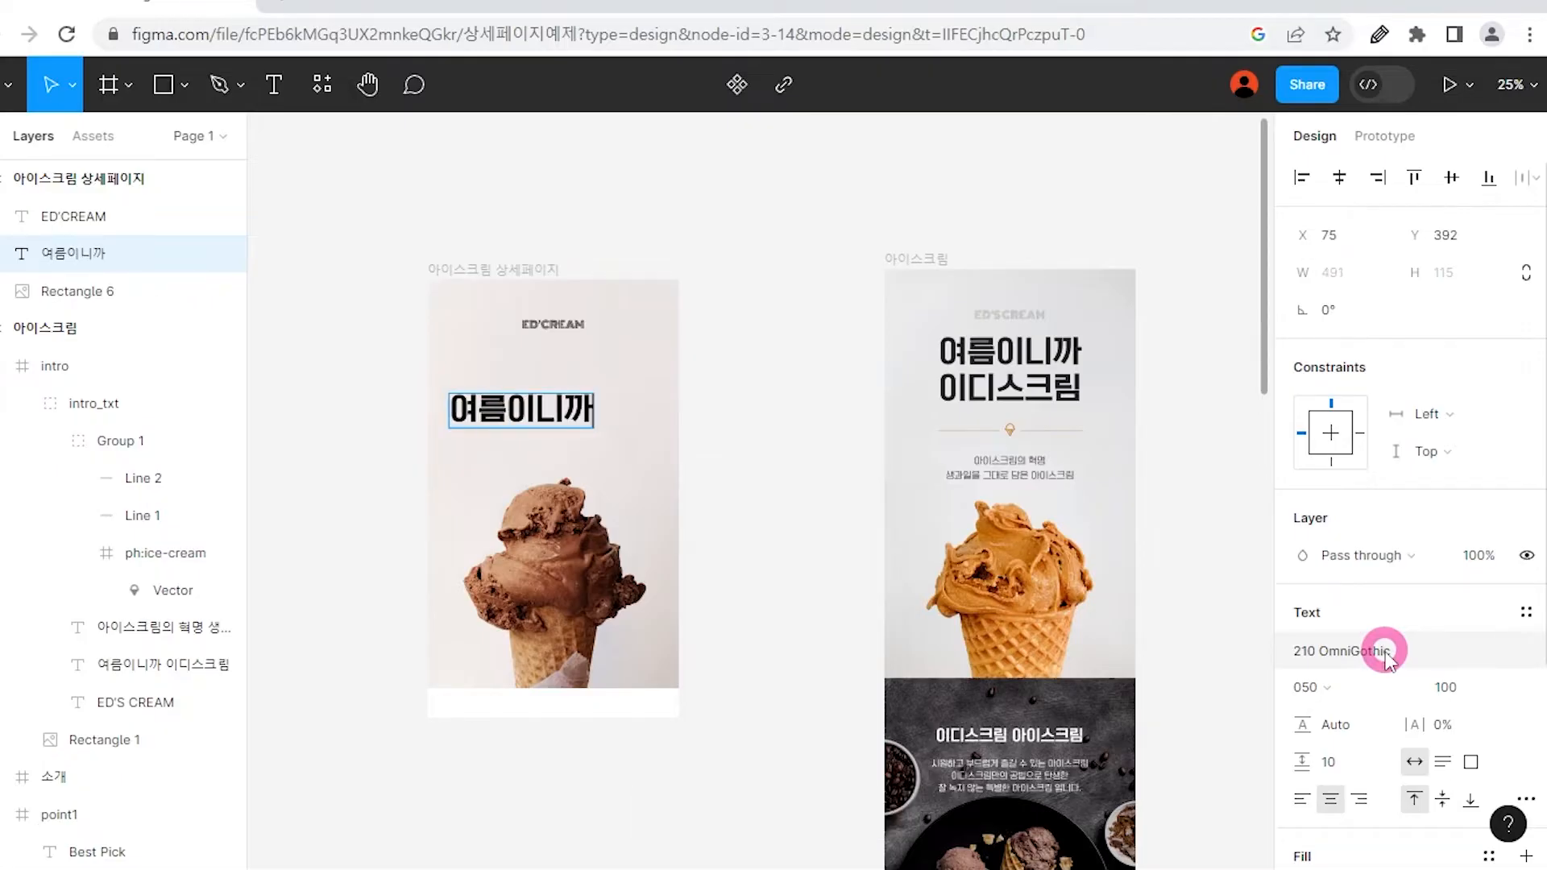
{"action": "key", "text": "Return"}
{"action": "type", "text": "이디스크림"}
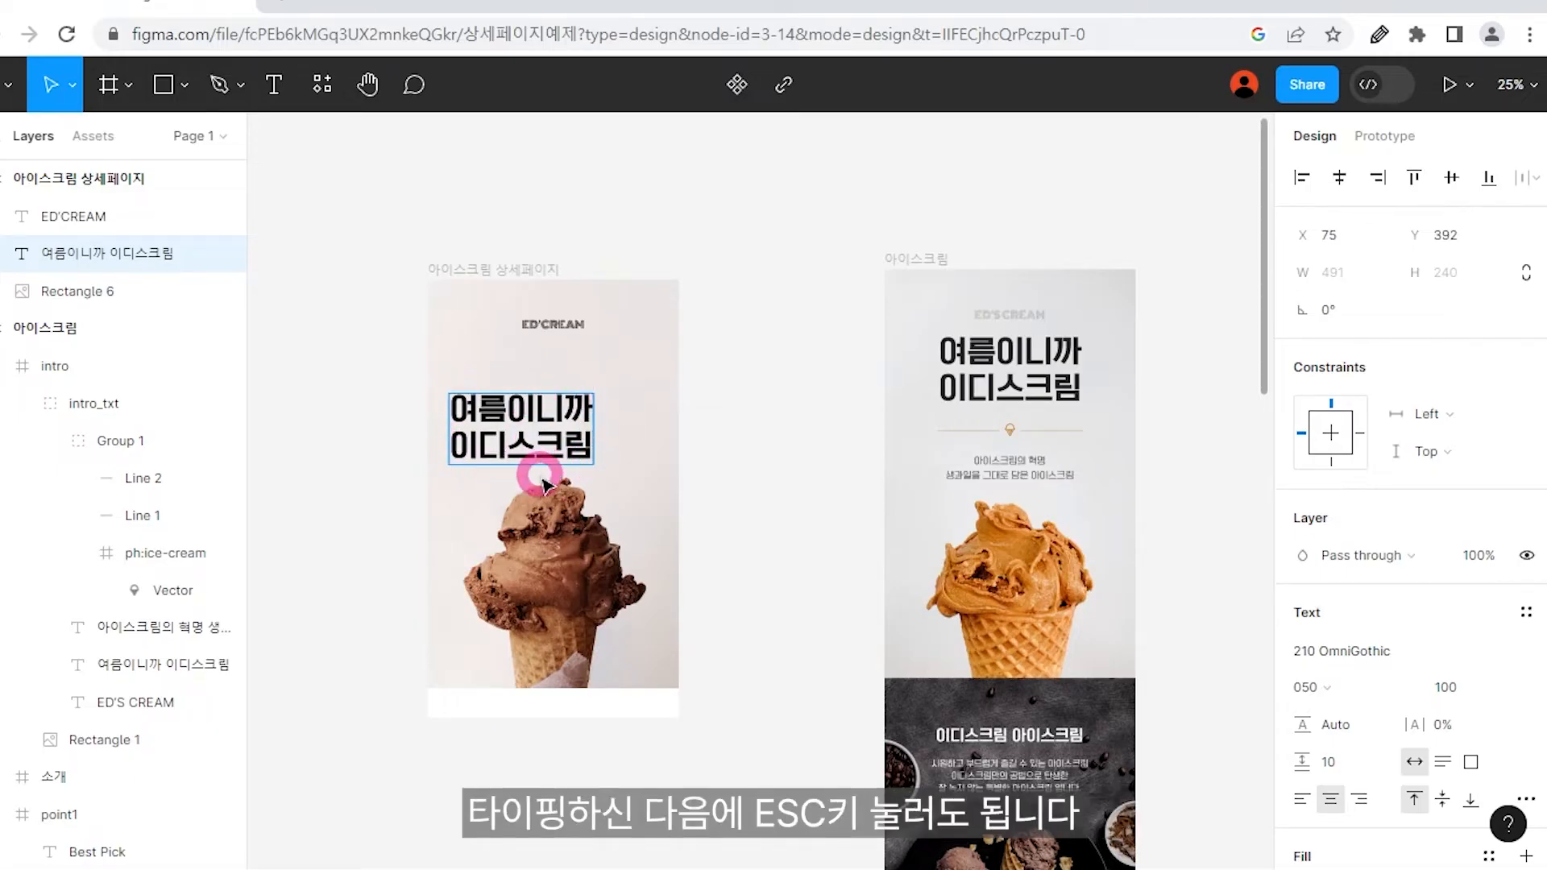
Move the 여름이니까 이디스크림 headline slightly up and centre it horizontally in the 아이스크림 상세페이지 frame.
{"action": "left_click", "coordinate": [499, 389]}
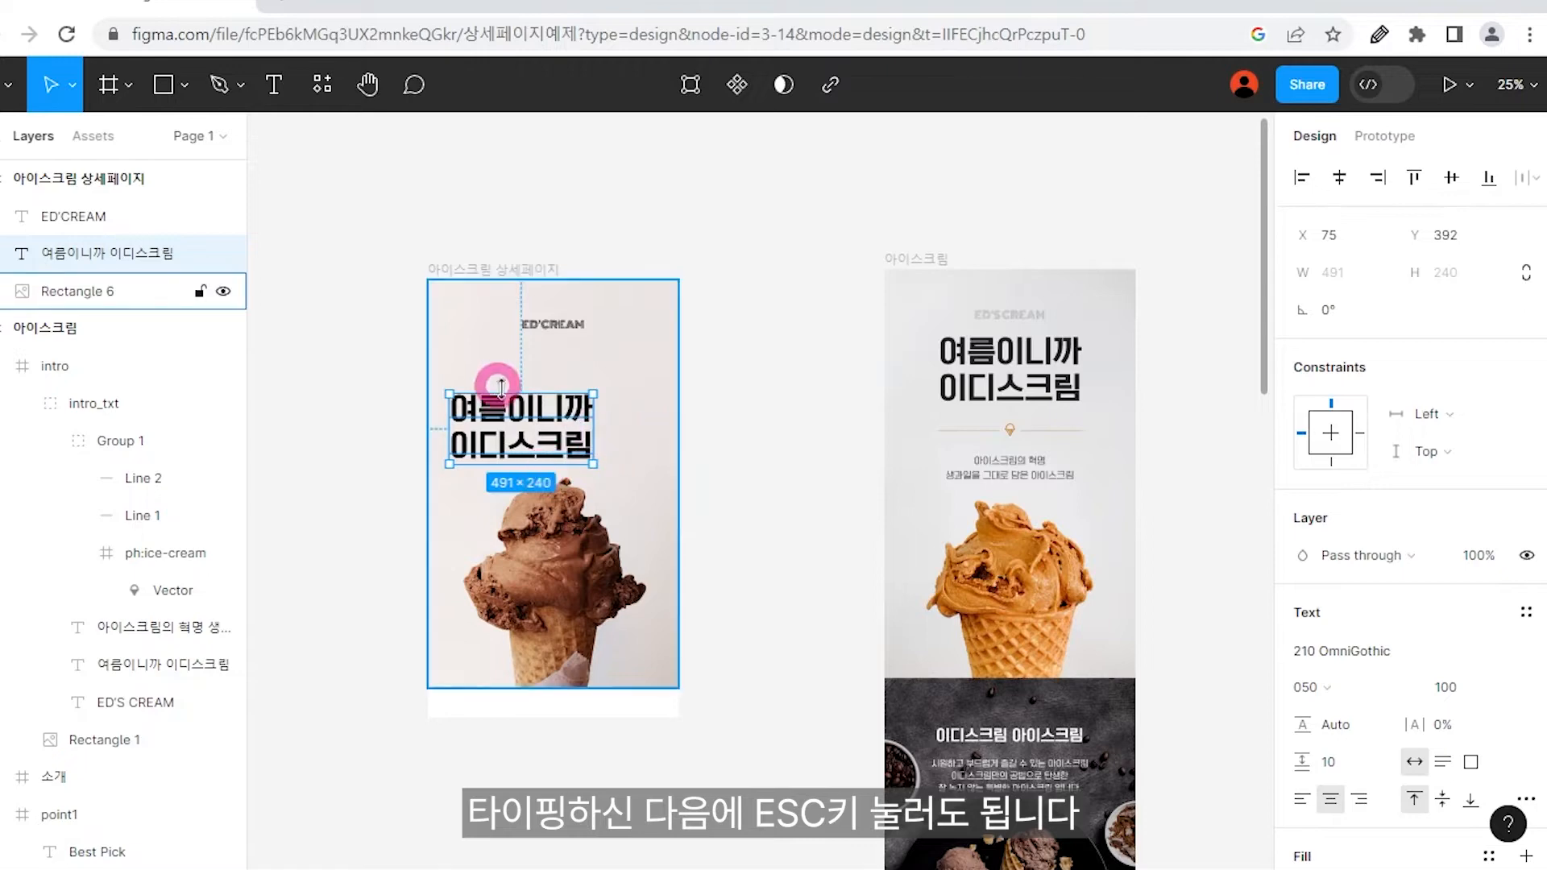
{"action": "left_click_drag", "start_coordinate": [522, 420], "coordinate": [554, 404]}
{"action": "left_click", "coordinate": [1340, 185]}
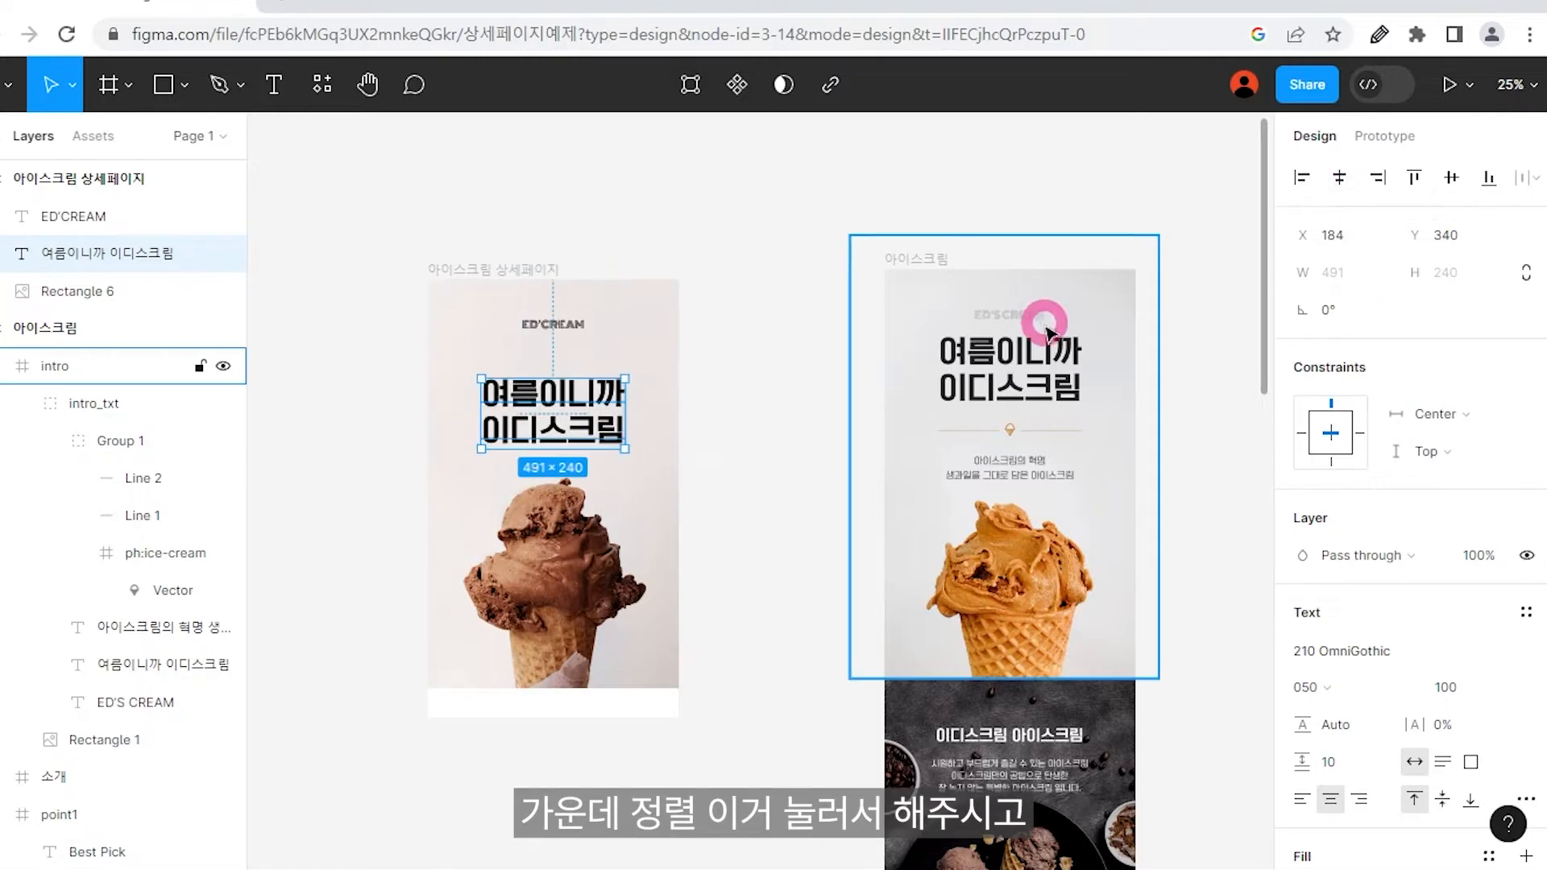
Select ED'CREAM and the headline together and tighten the vertical gap between them to about 130.
{"action": "left_click", "coordinate": [570, 330], "text": "shift"}
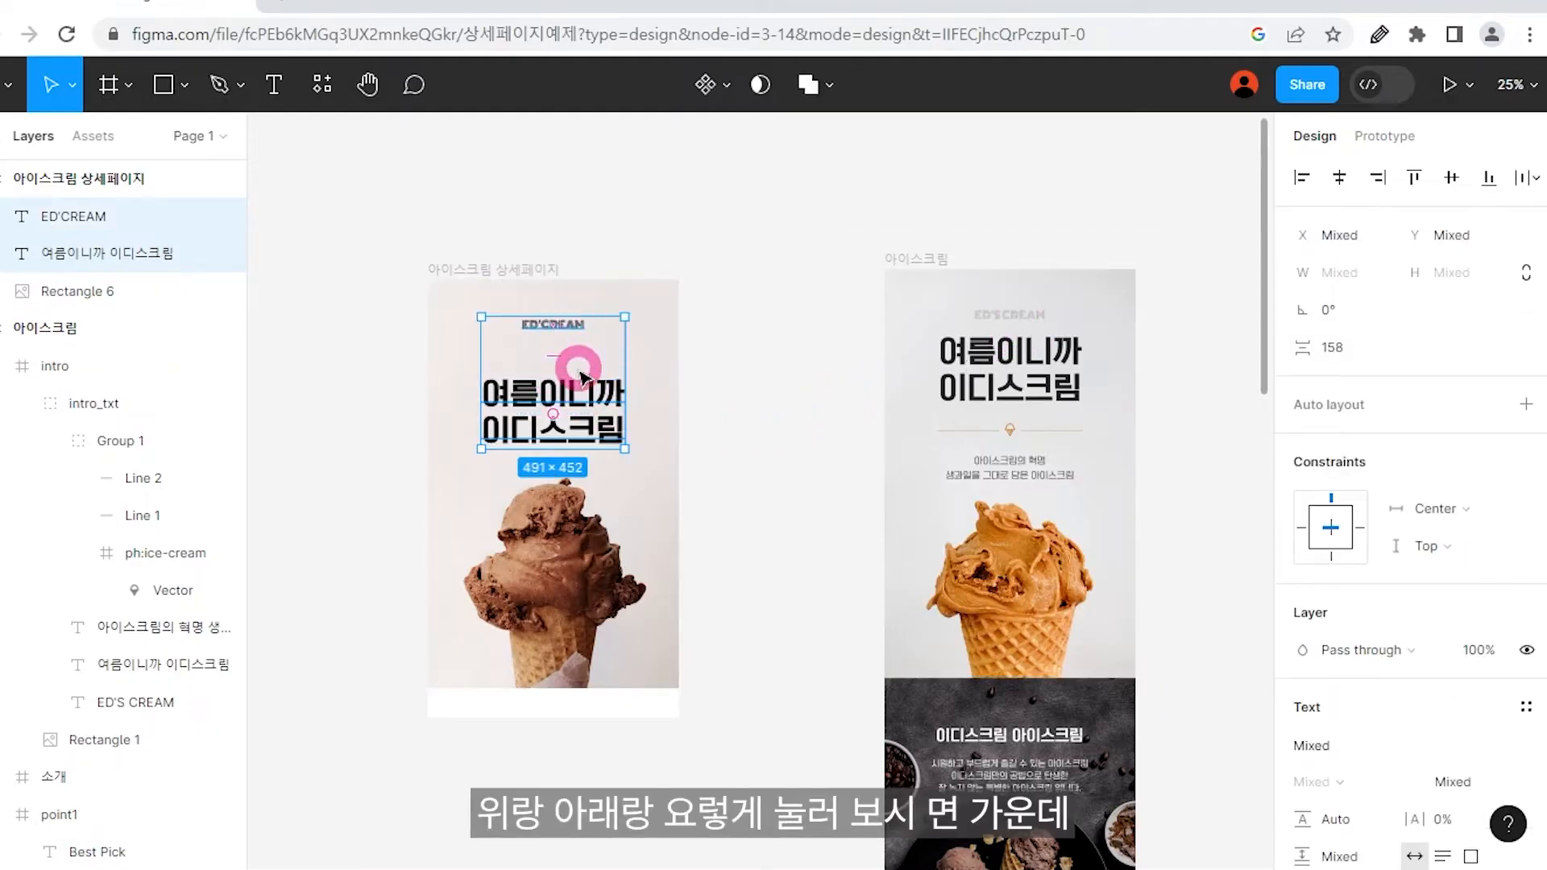
{"action": "key", "text": "ctrl+plus"}
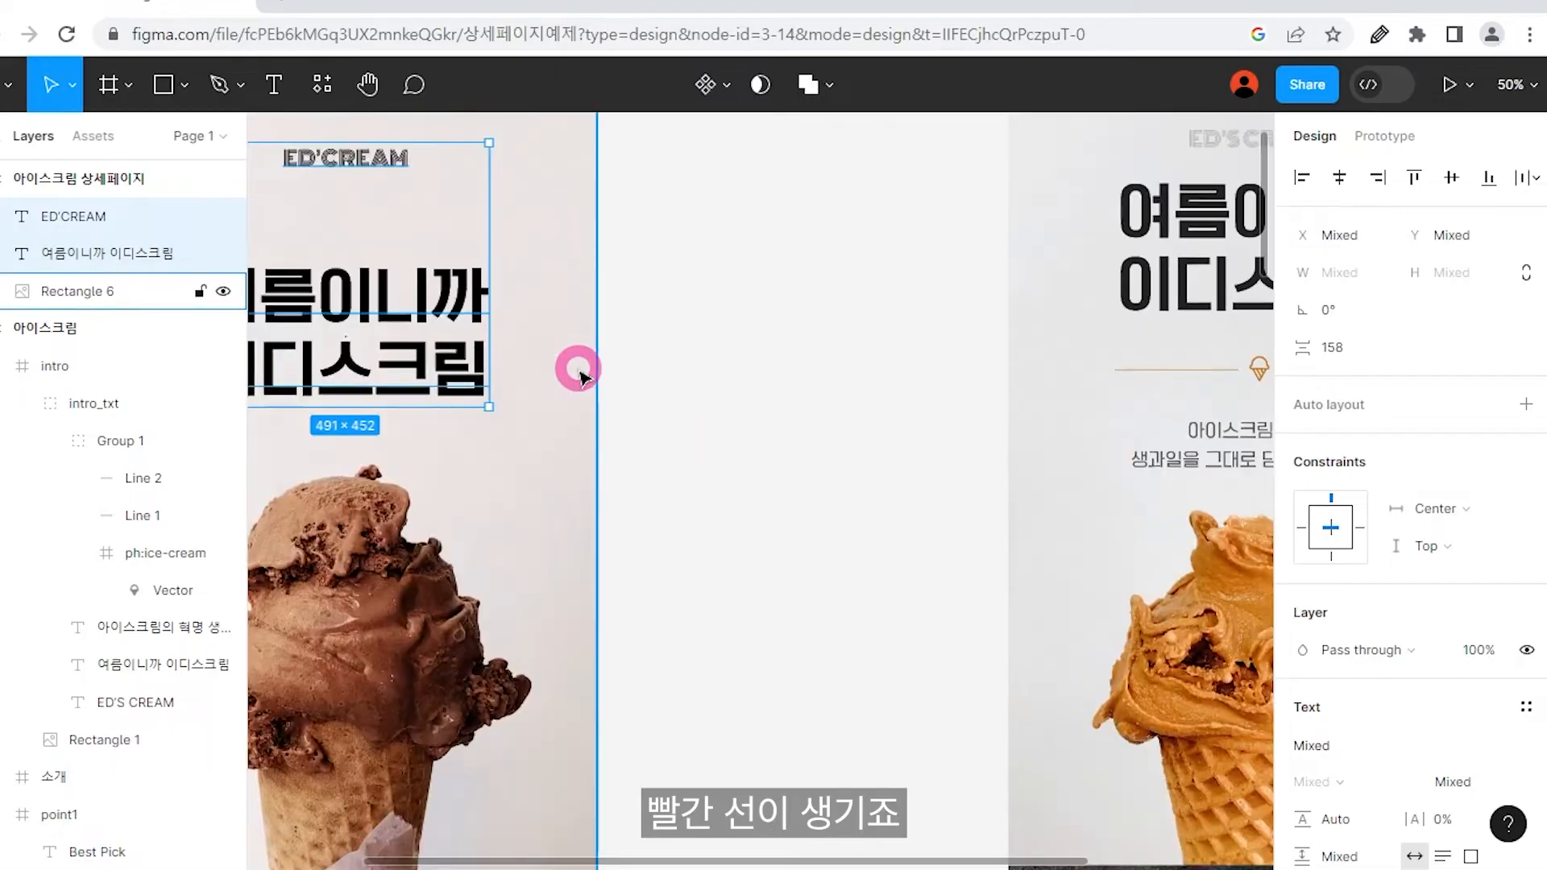
{"action": "left_click_drag", "start_coordinate": [625, 338], "coordinate": [873, 484]}
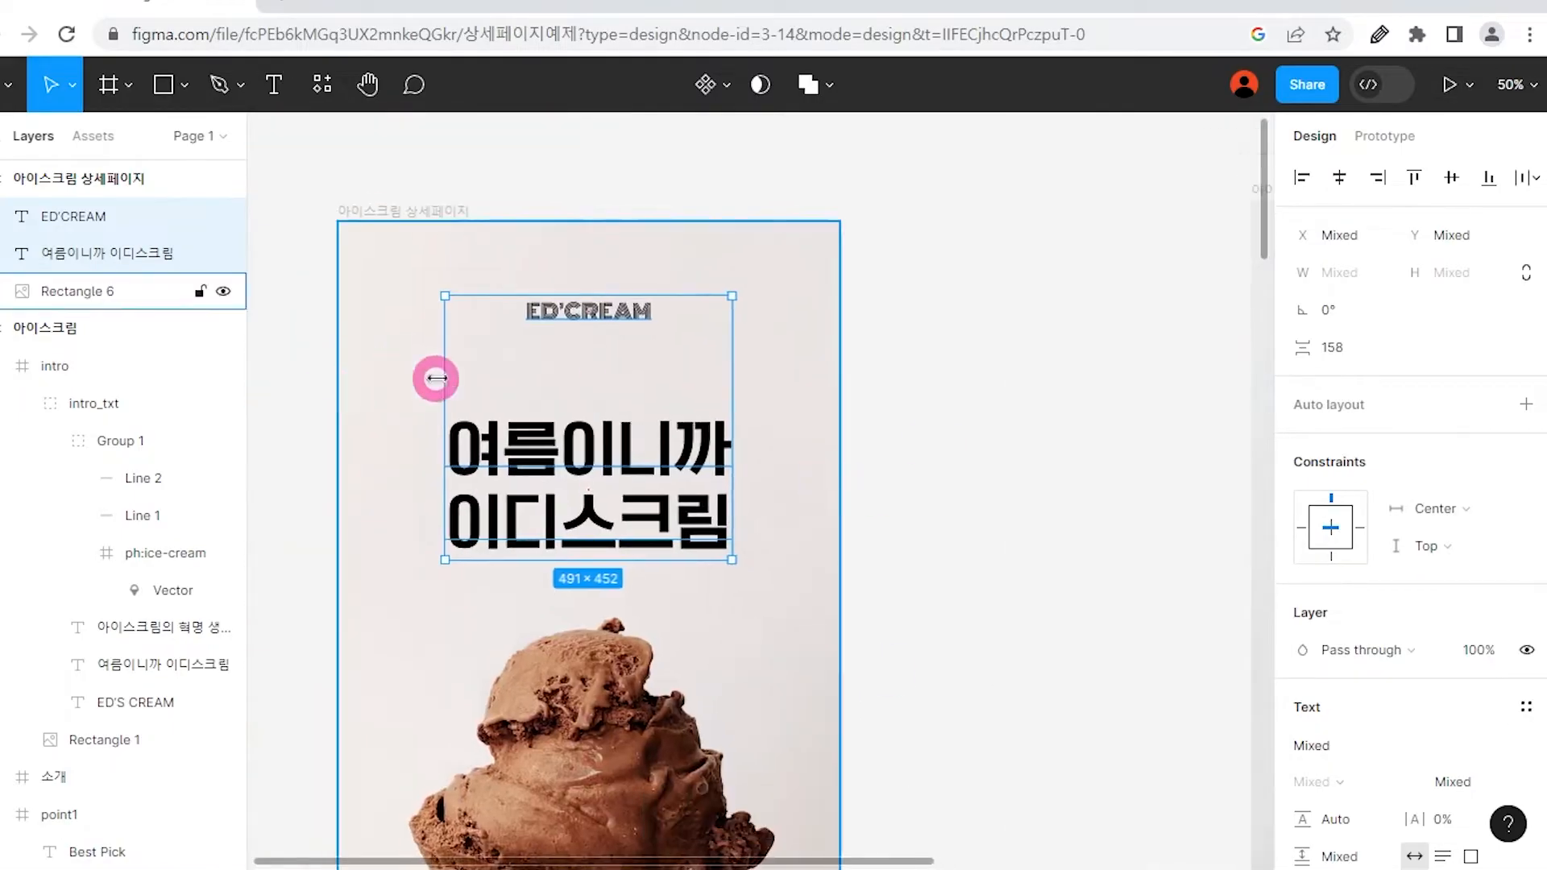
{"action": "mouse_move", "coordinate": [588, 374]}
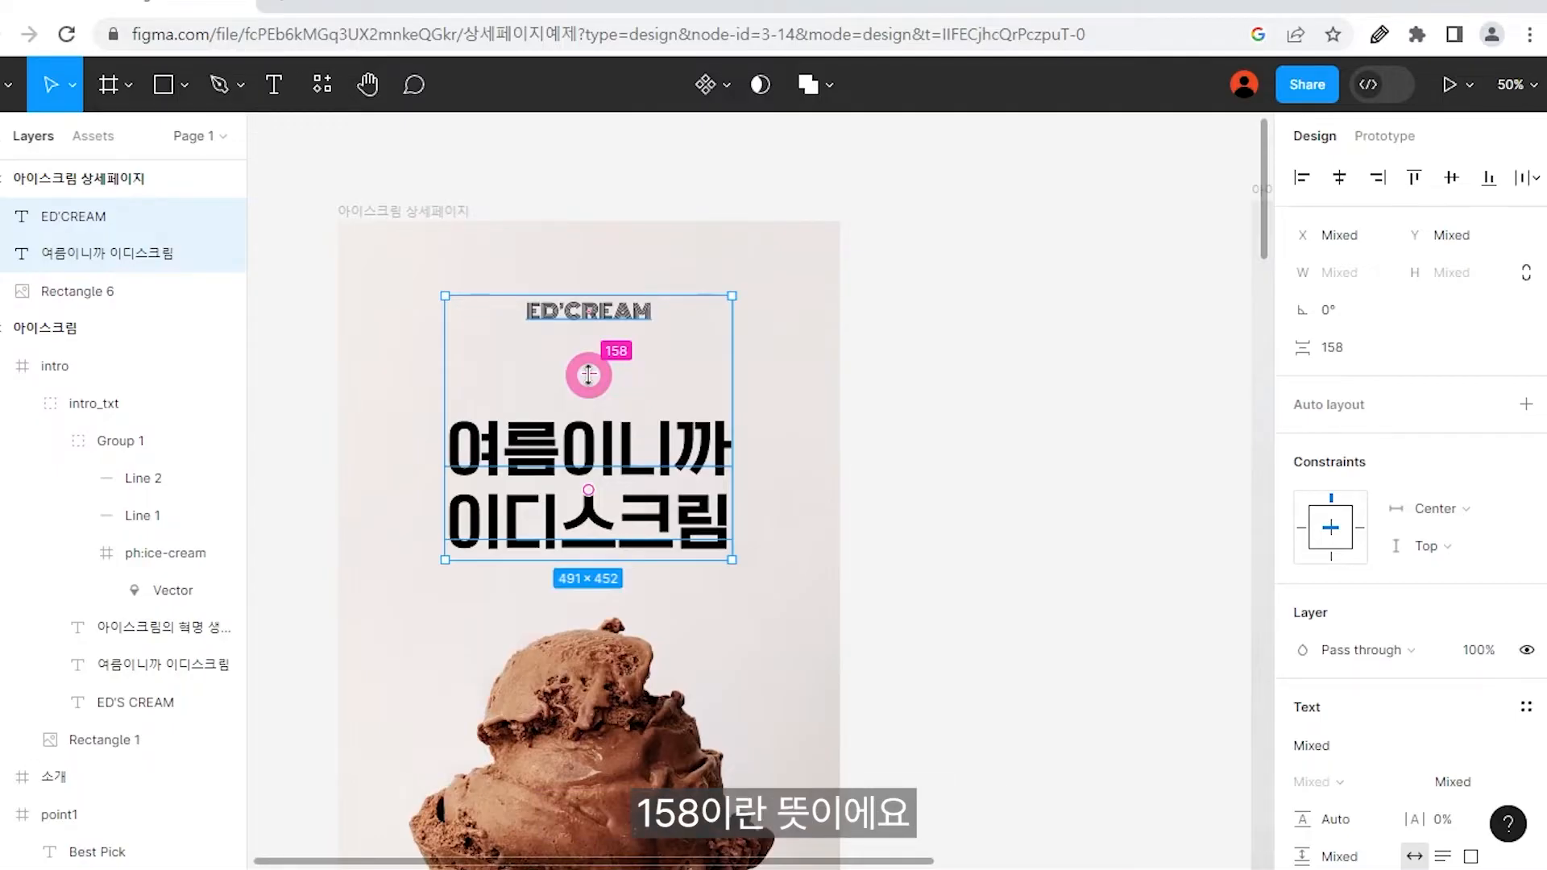
{"action": "mouse_move", "coordinate": [589, 374]}
{"action": "left_mouse_down"}
{"action": "mouse_move", "coordinate": [591, 458]}
{"action": "mouse_move", "coordinate": [590, 366]}
{"action": "left_mouse_up"}
{"action": "left_click", "coordinate": [1002, 469]}
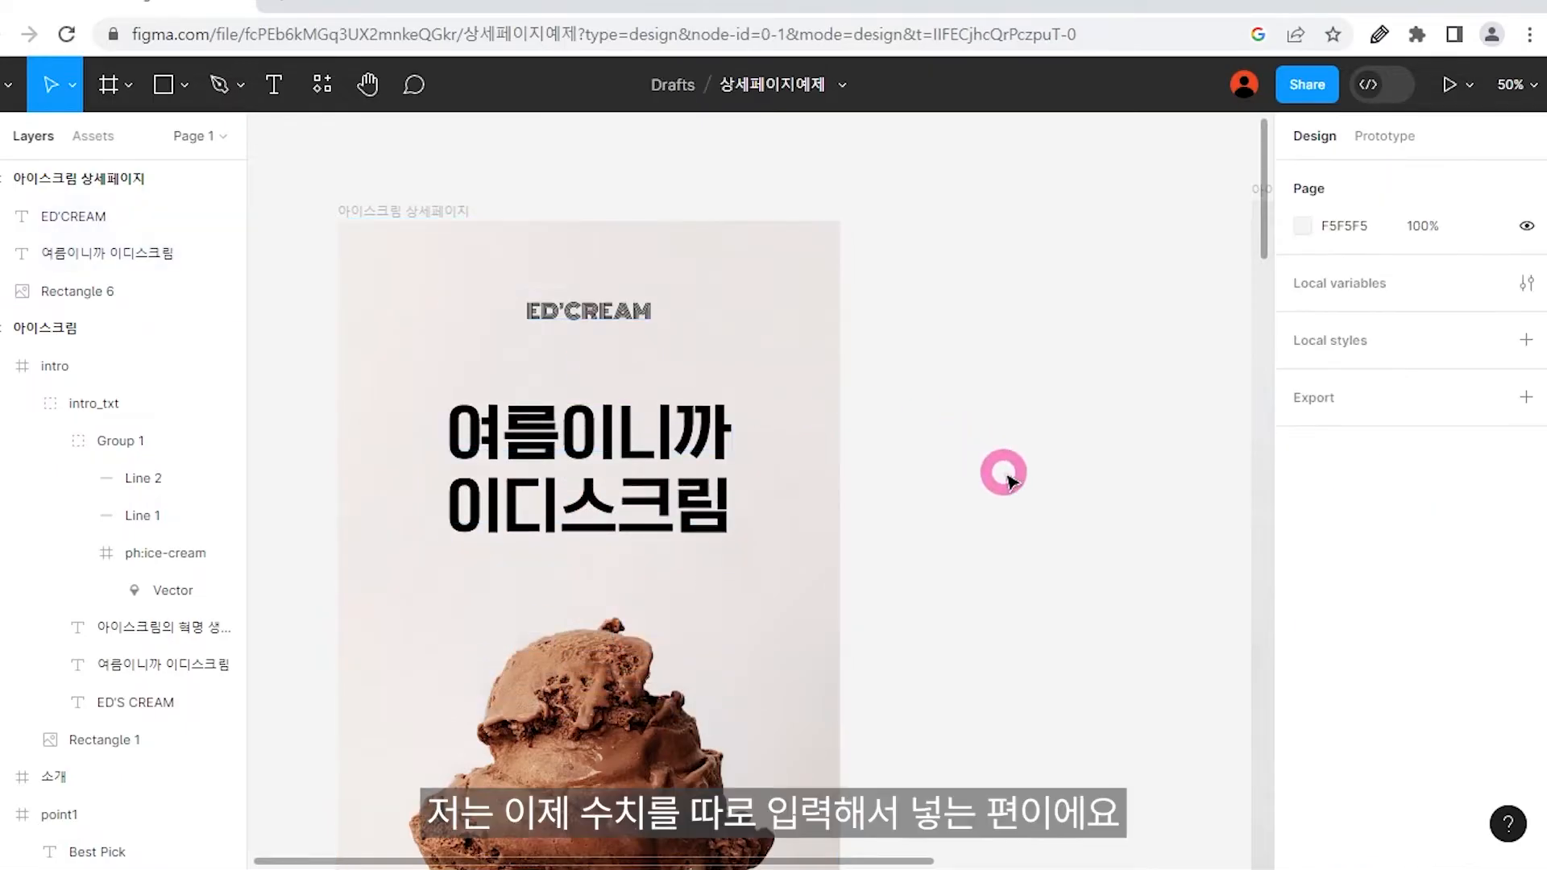
Check the logo-to-headline spacing in the example and set the vertical gap between ED'CREAM and the new headline to 46.
{"action": "key", "text": "minus"}
{"action": "left_click_drag", "start_coordinate": [1000, 469], "coordinate": [890, 298]}
{"action": "left_click", "coordinate": [1006, 322]}
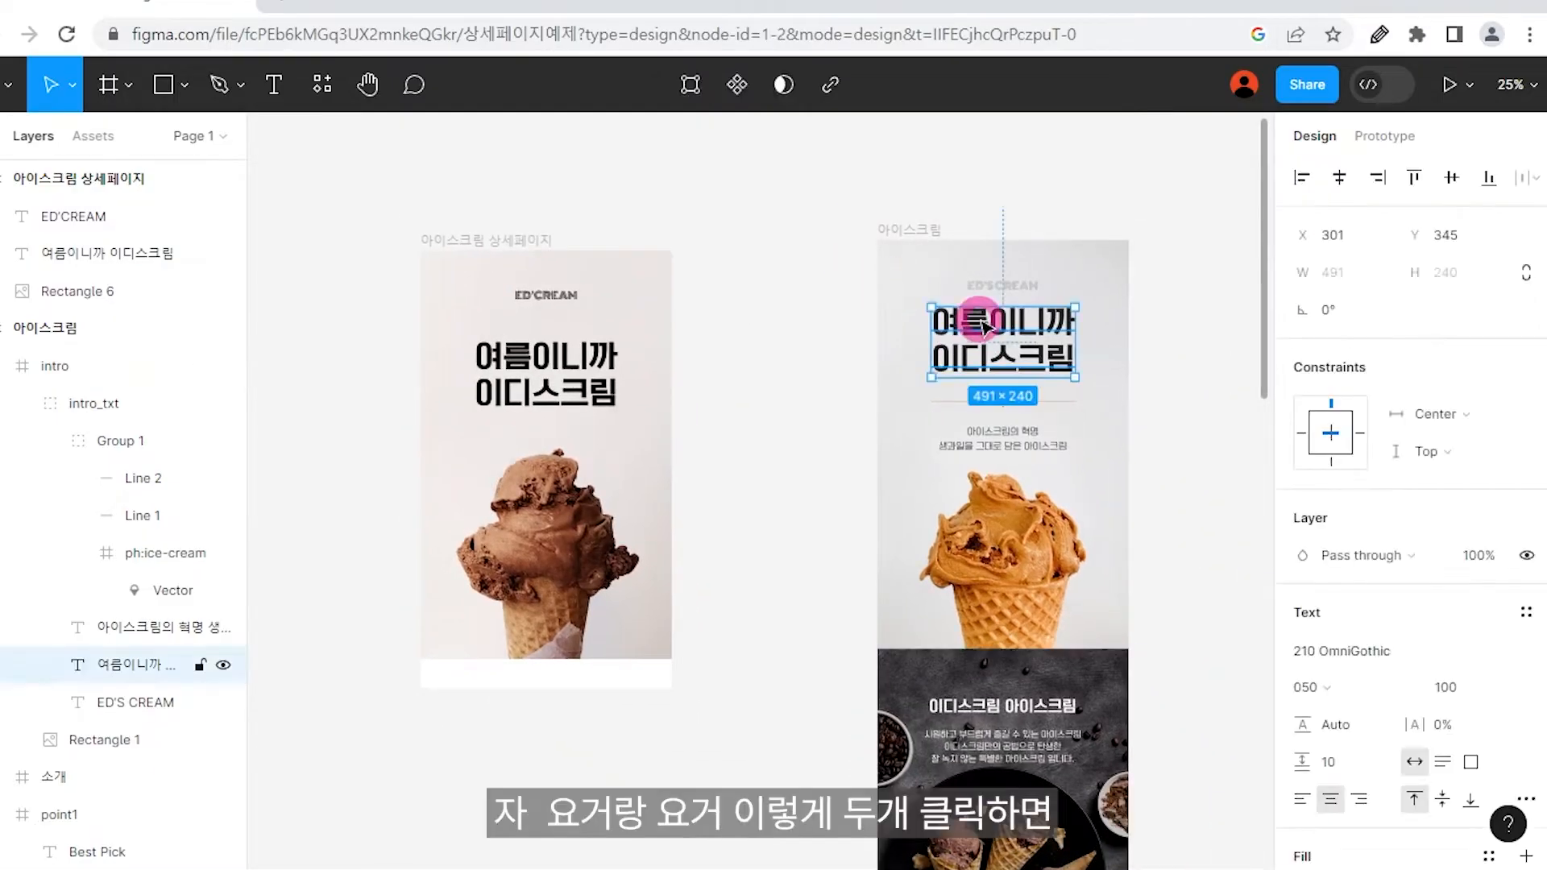
{"action": "left_click", "coordinate": [1007, 289], "text": "shift"}
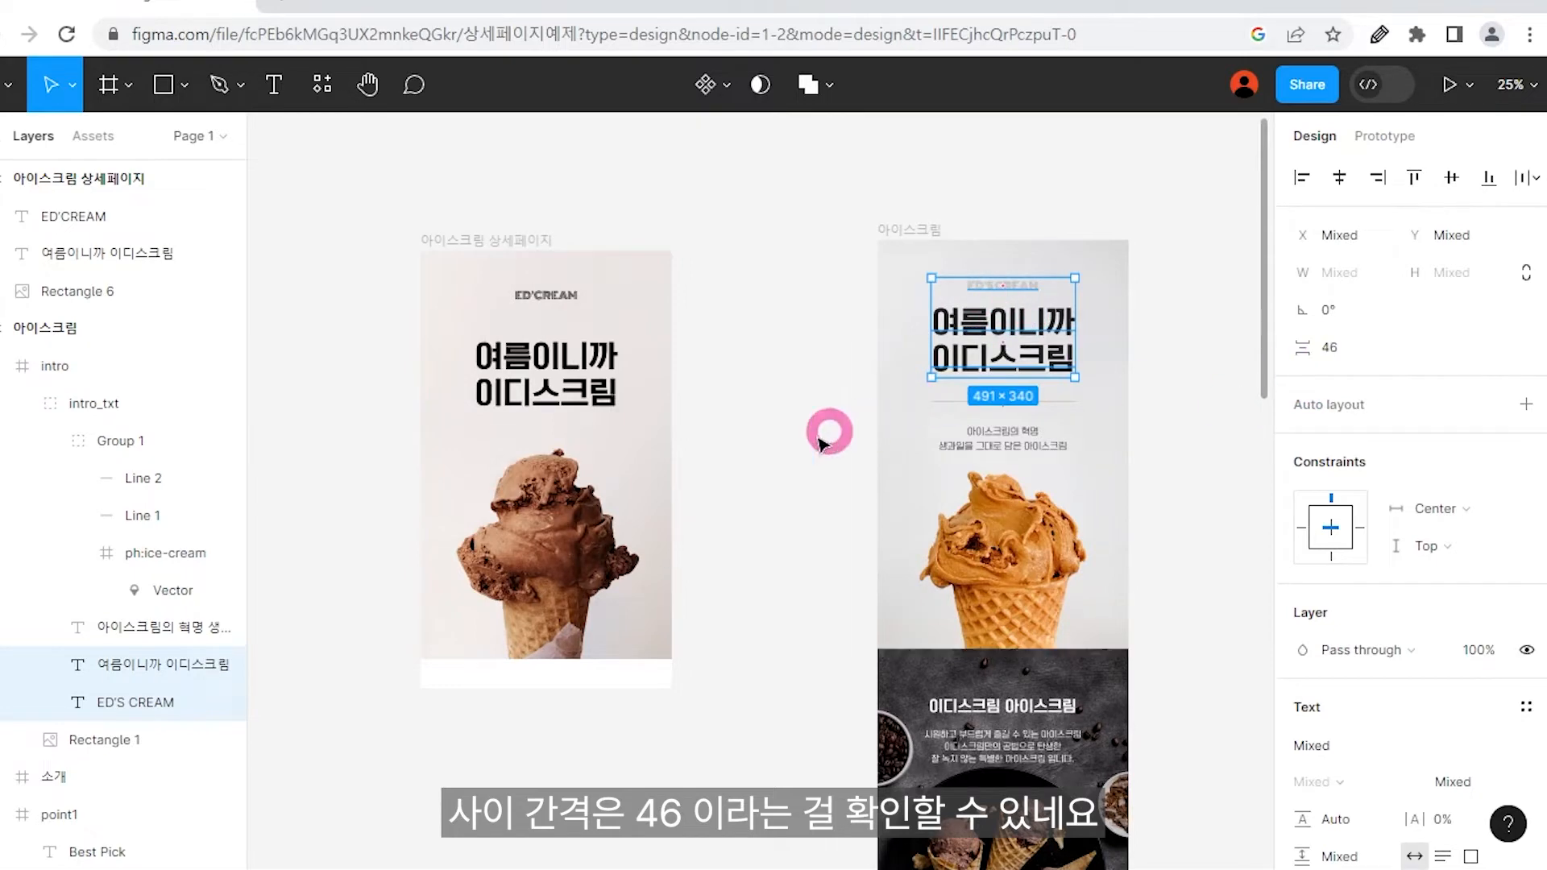
{"action": "left_click", "coordinate": [742, 404]}
{"action": "left_click", "coordinate": [121, 253]}
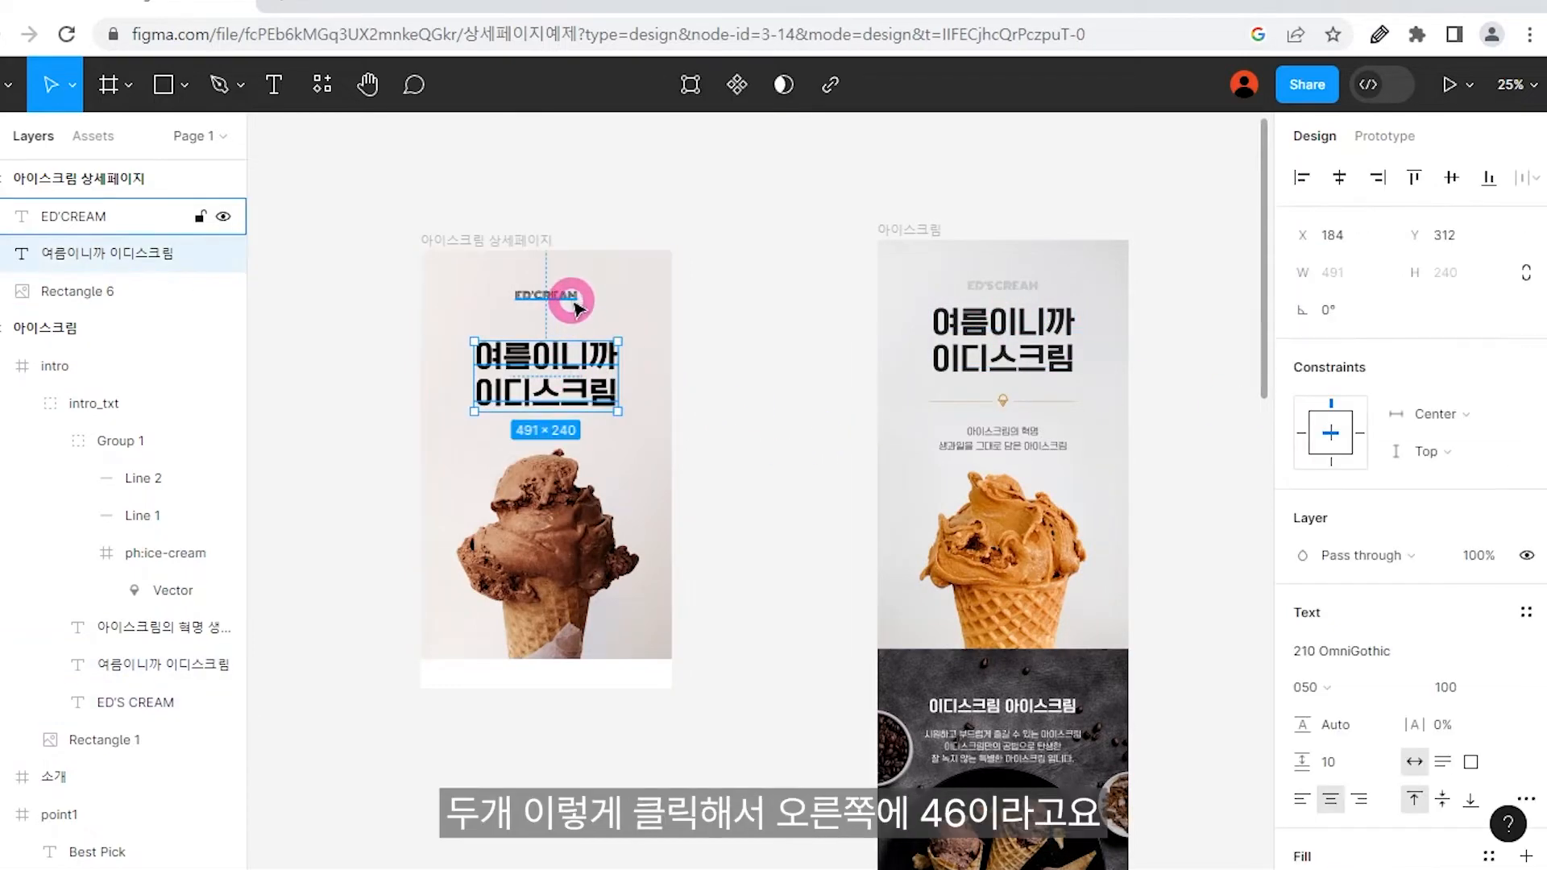
{"action": "left_click", "coordinate": [576, 310], "text": "shift"}
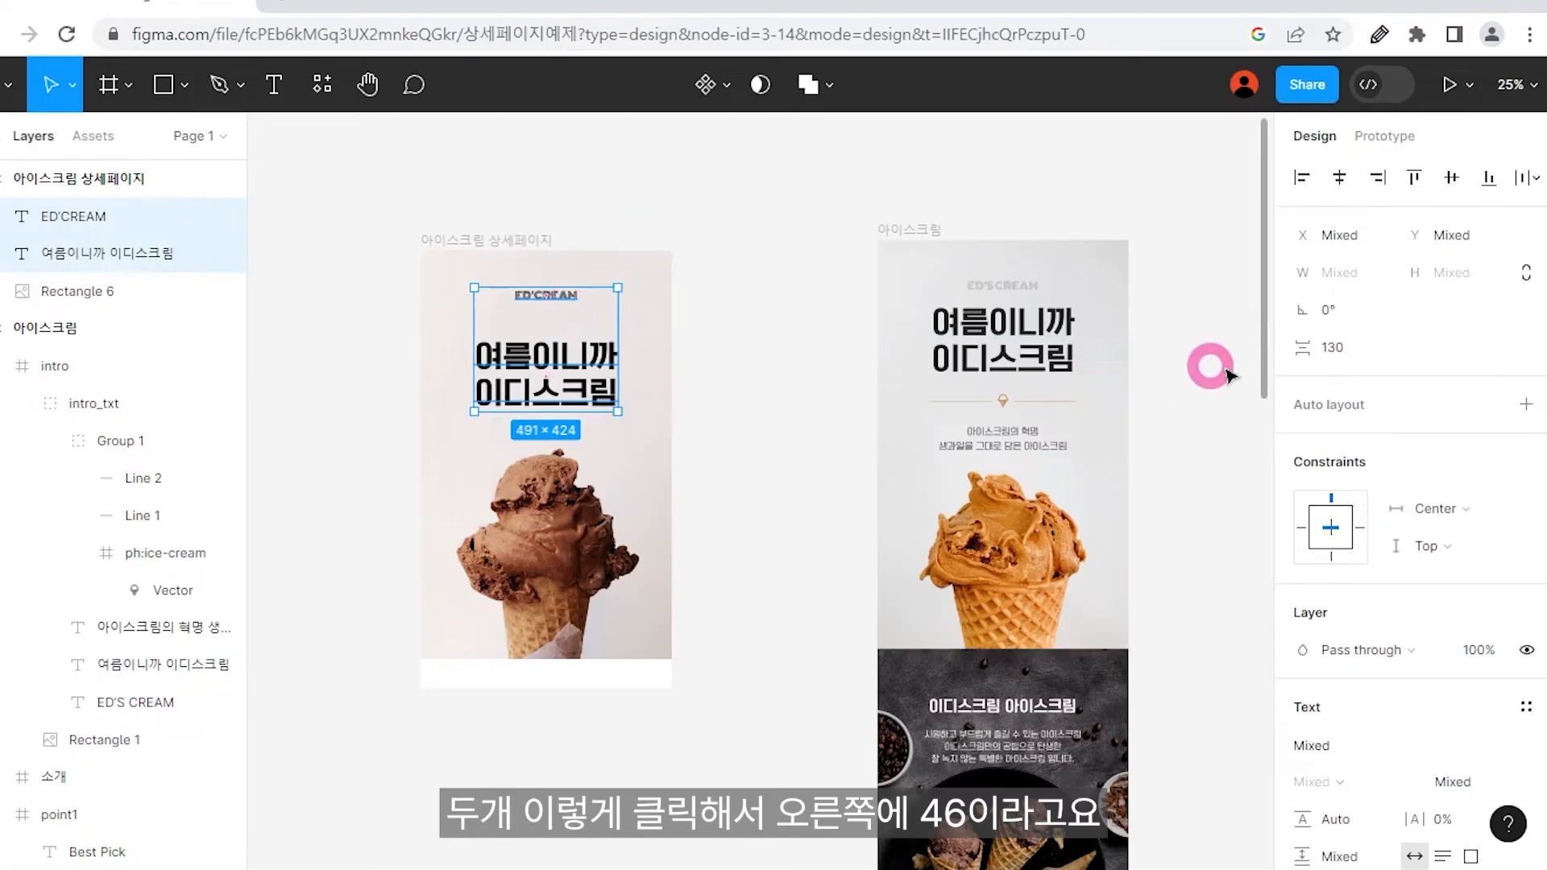
{"action": "left_click", "coordinate": [1339, 347]}
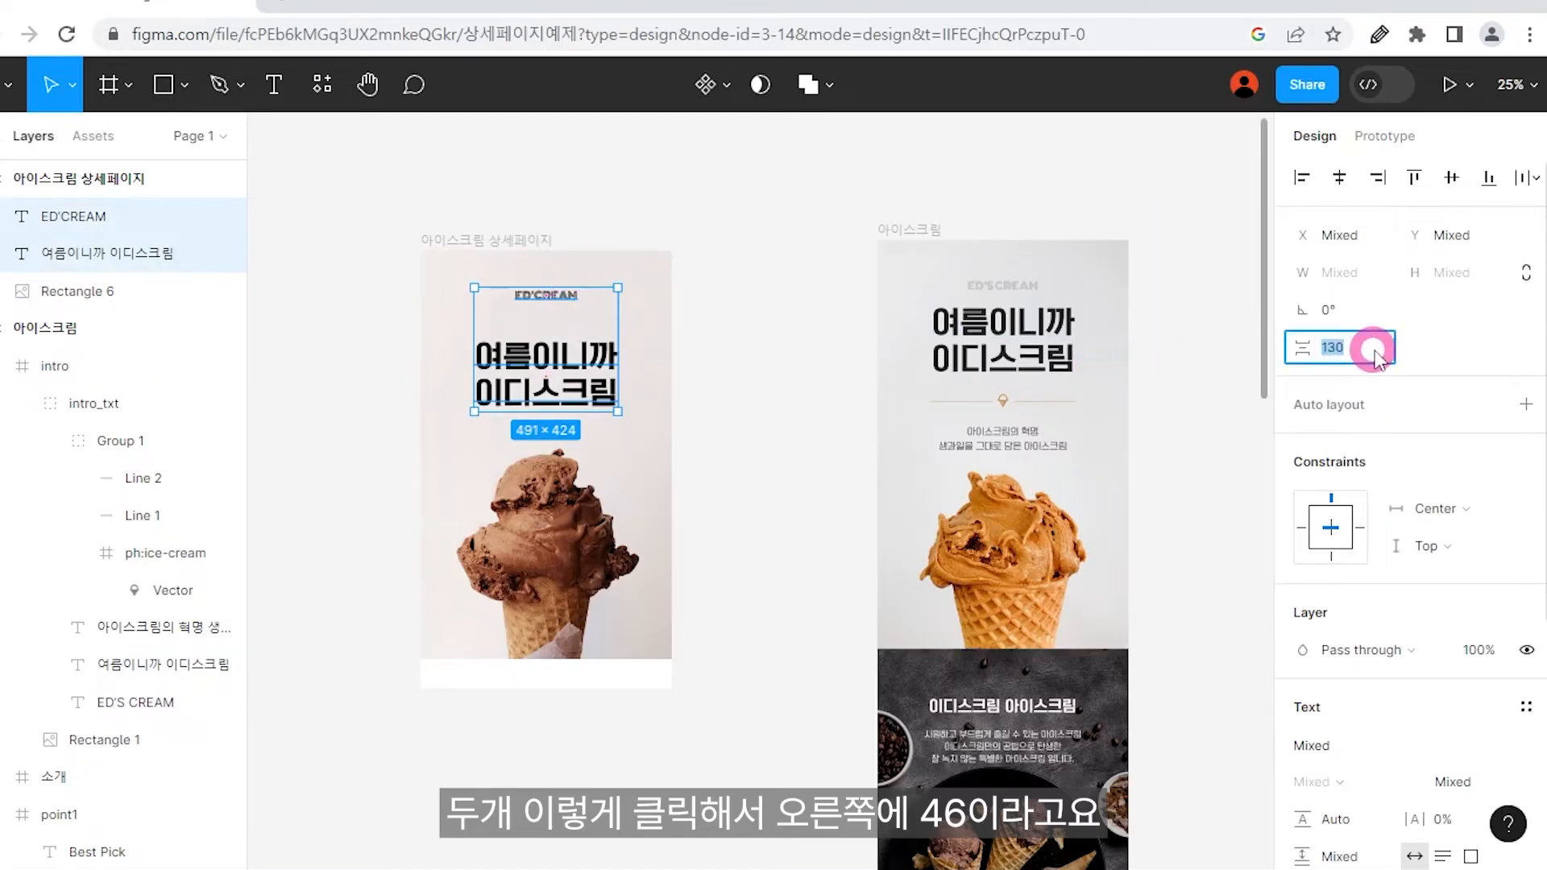
{"action": "type", "text": "46"}
{"action": "key", "text": "Return"}
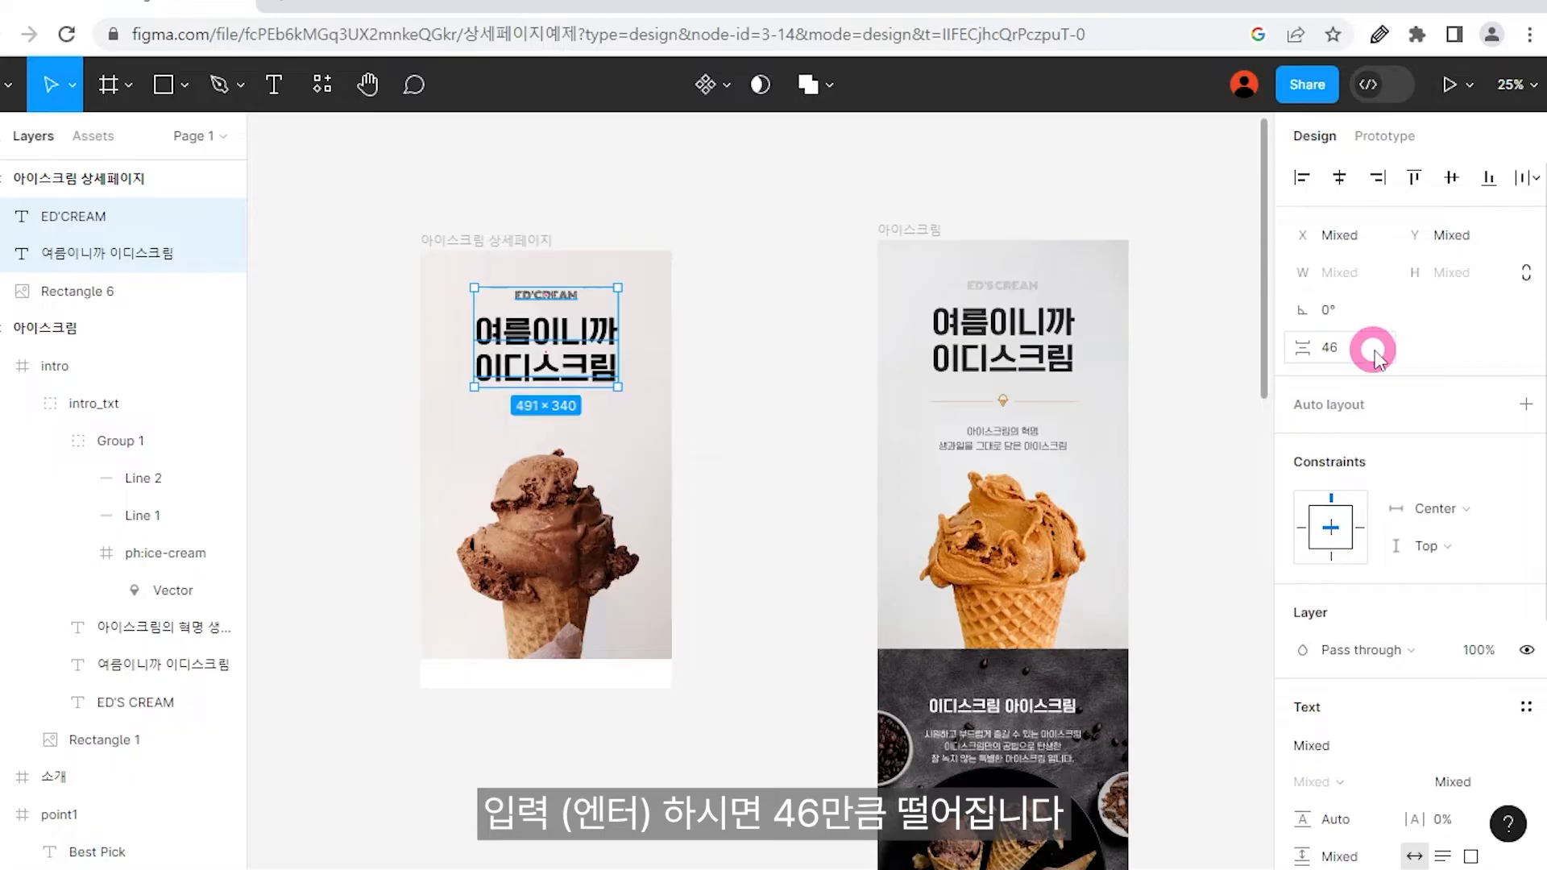
{"action": "left_click", "coordinate": [773, 338]}
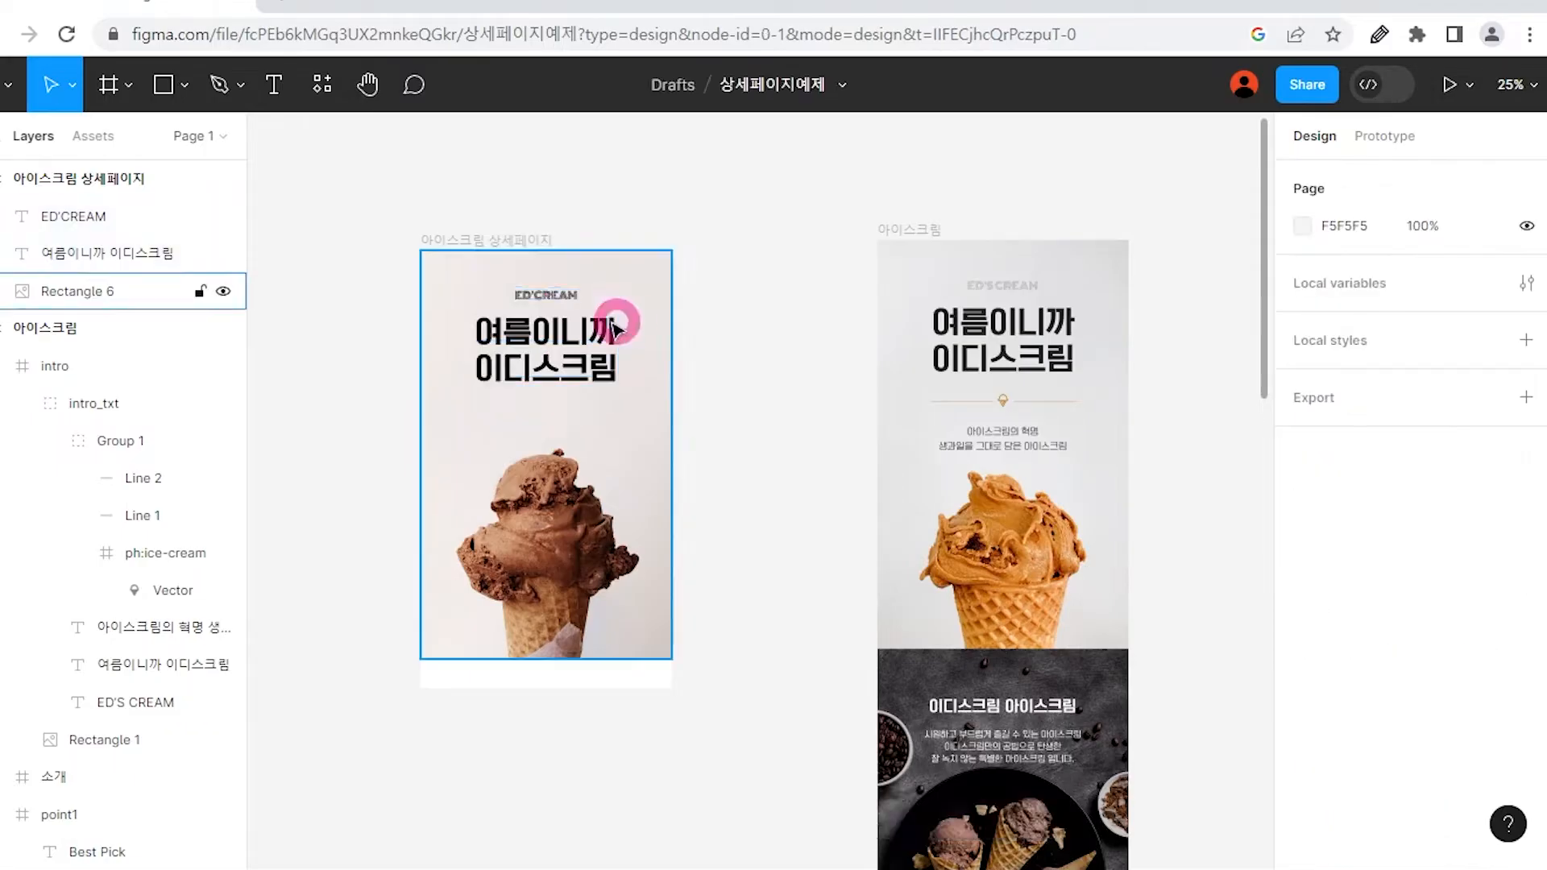
Fade the ED'CREAM logo text in the new frame, trying 50% layer opacity and settling on 20%.
{"action": "left_click", "coordinate": [547, 299]}
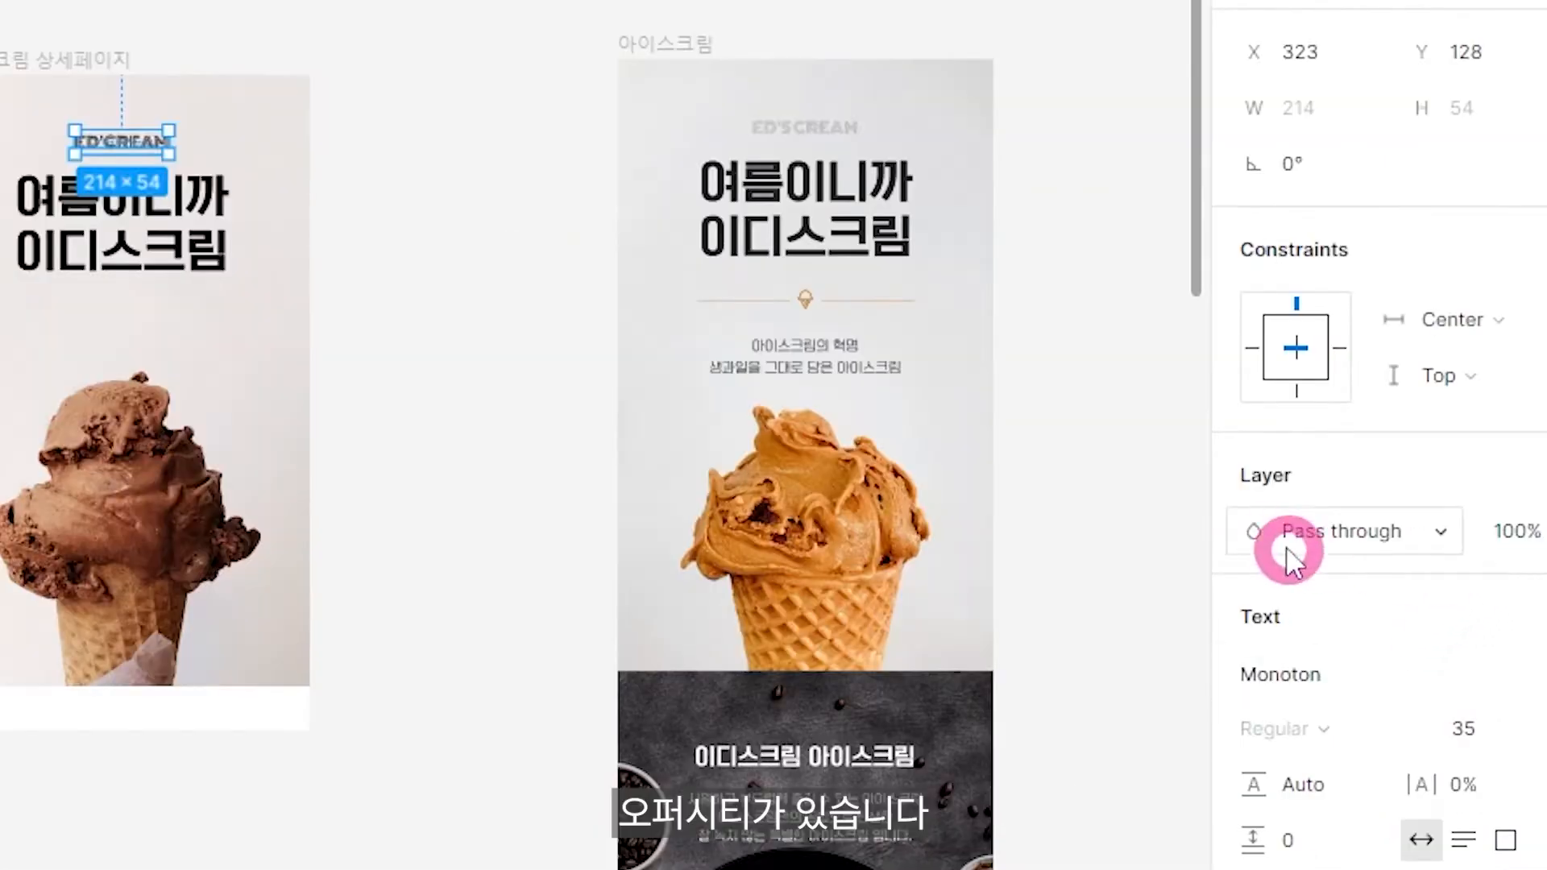
{"action": "left_click", "coordinate": [1504, 528]}
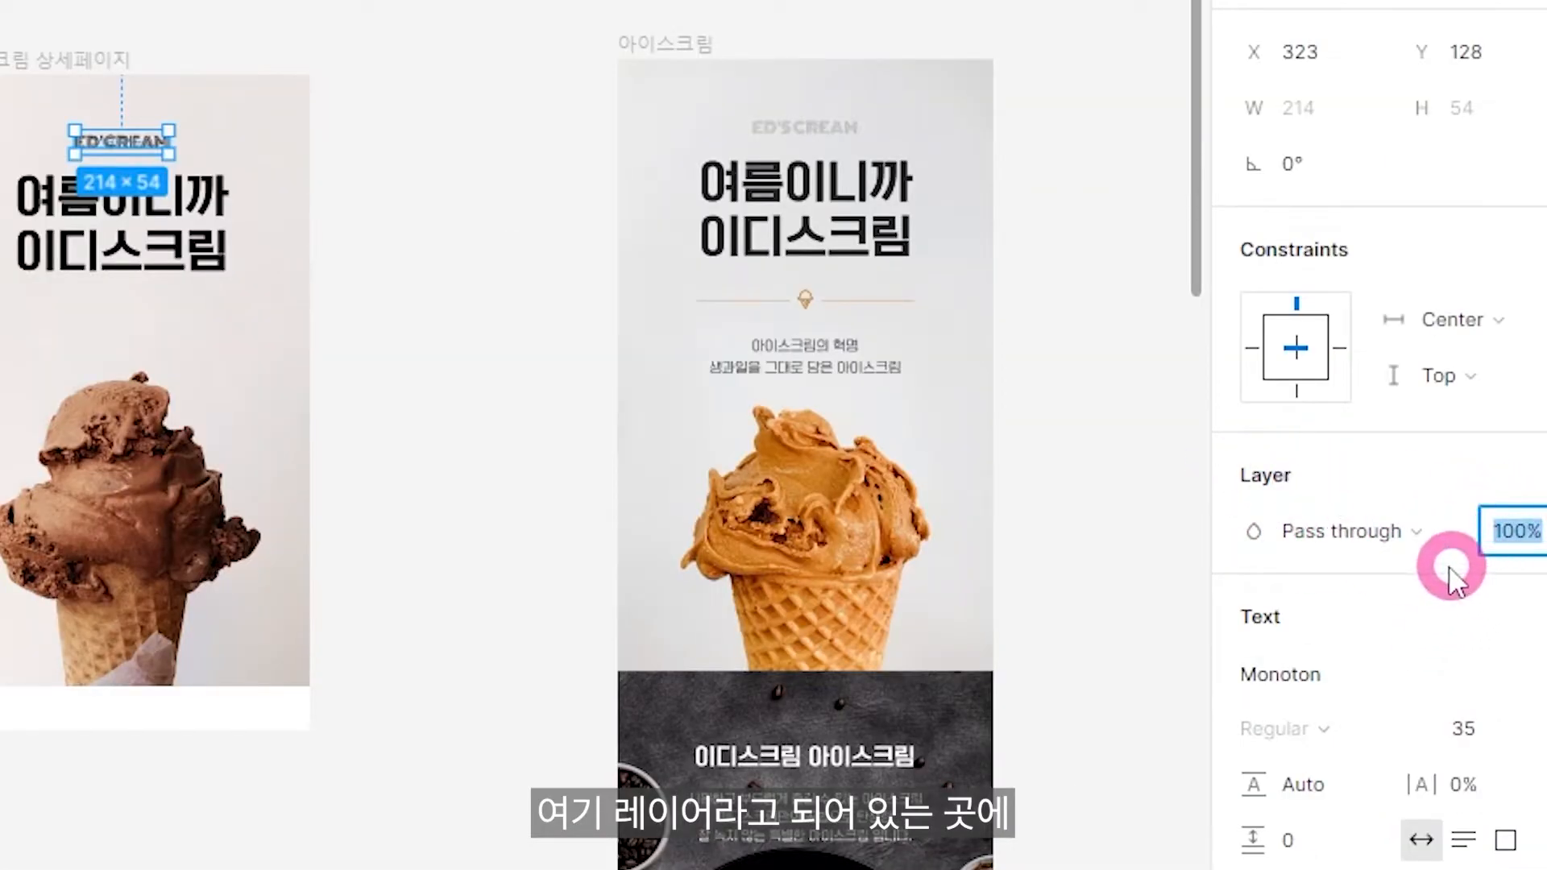
{"action": "type", "text": "50"}
{"action": "key", "text": "Return"}
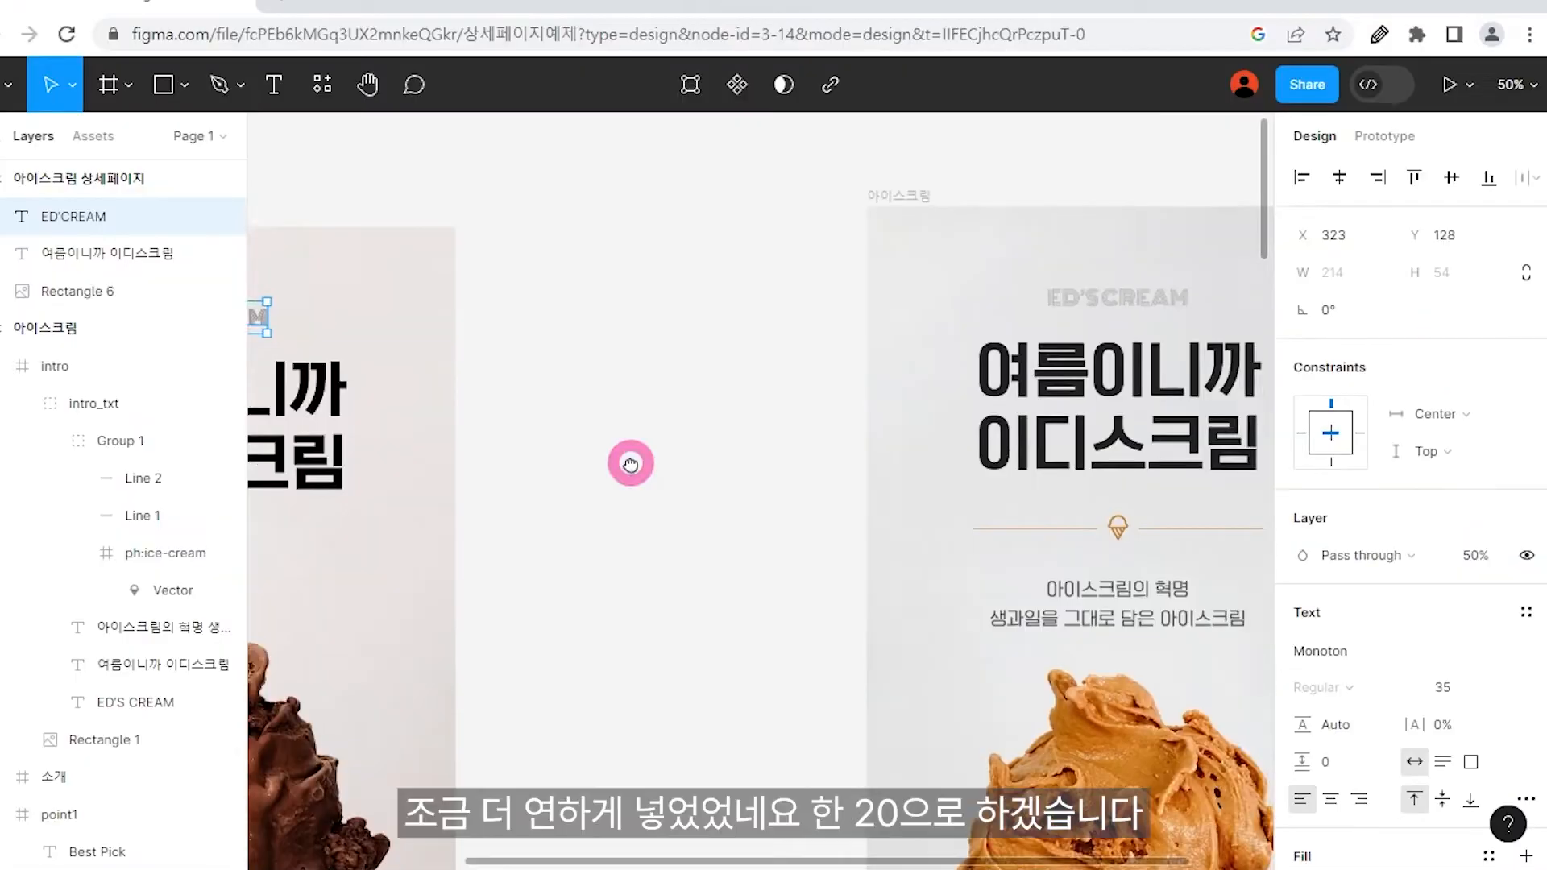
{"action": "scroll", "coordinate": [633, 459], "scroll_direction": "left", "scroll_amount": 5}
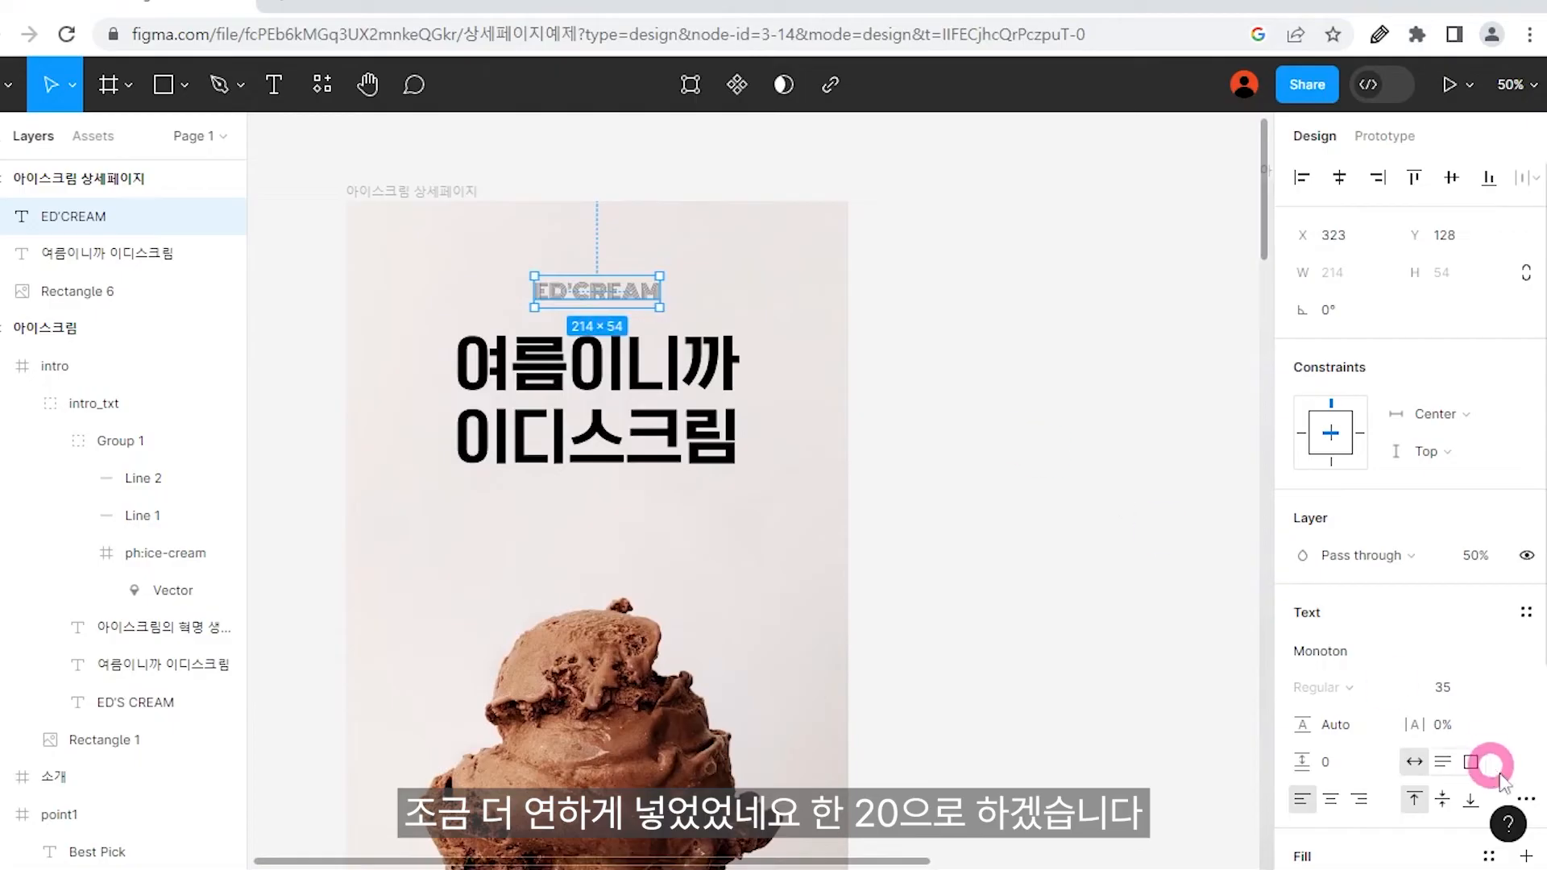
{"action": "left_click", "coordinate": [1482, 556]}
{"action": "type", "text": "20"}
{"action": "key", "text": "Return"}
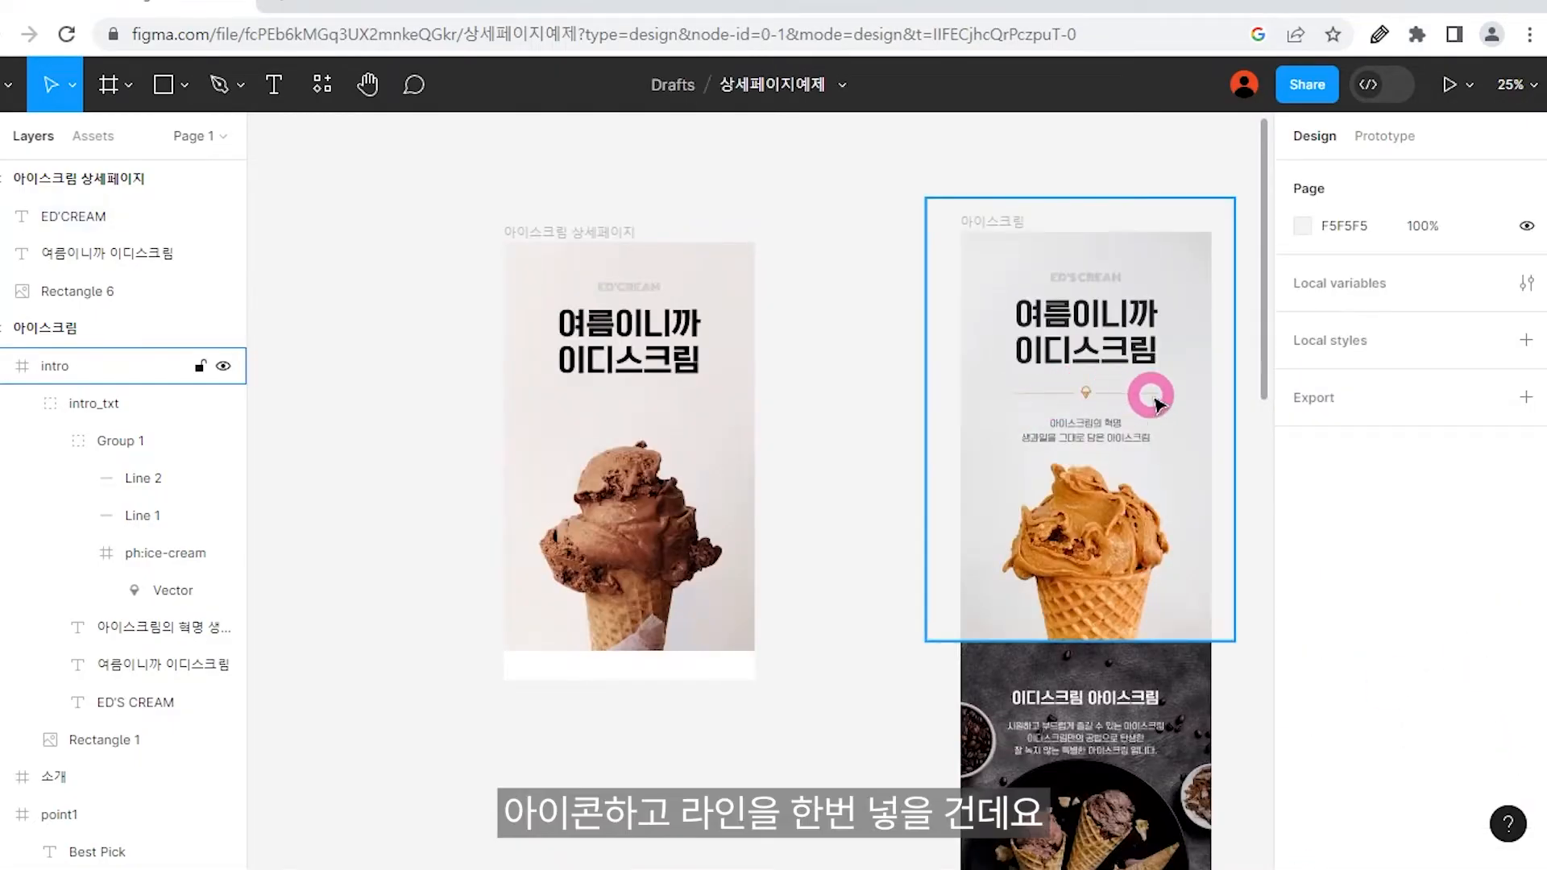
Run the Iconify plugin from the new frame's background photo and search its icons for "ice cream".
{"action": "left_click", "coordinate": [600, 414]}
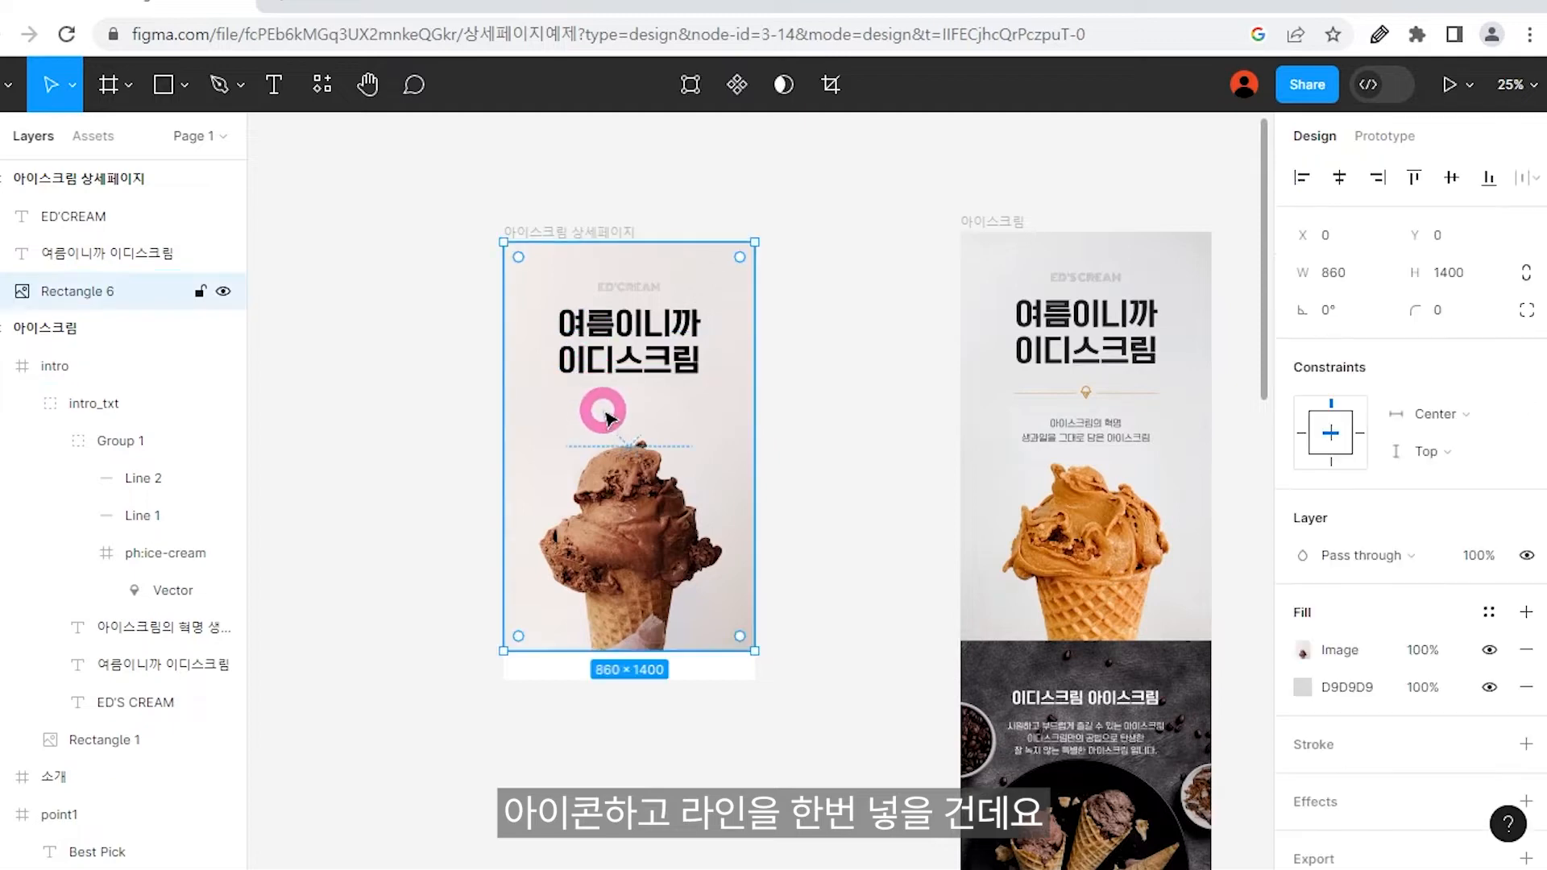
{"action": "right_click", "coordinate": [605, 413]}
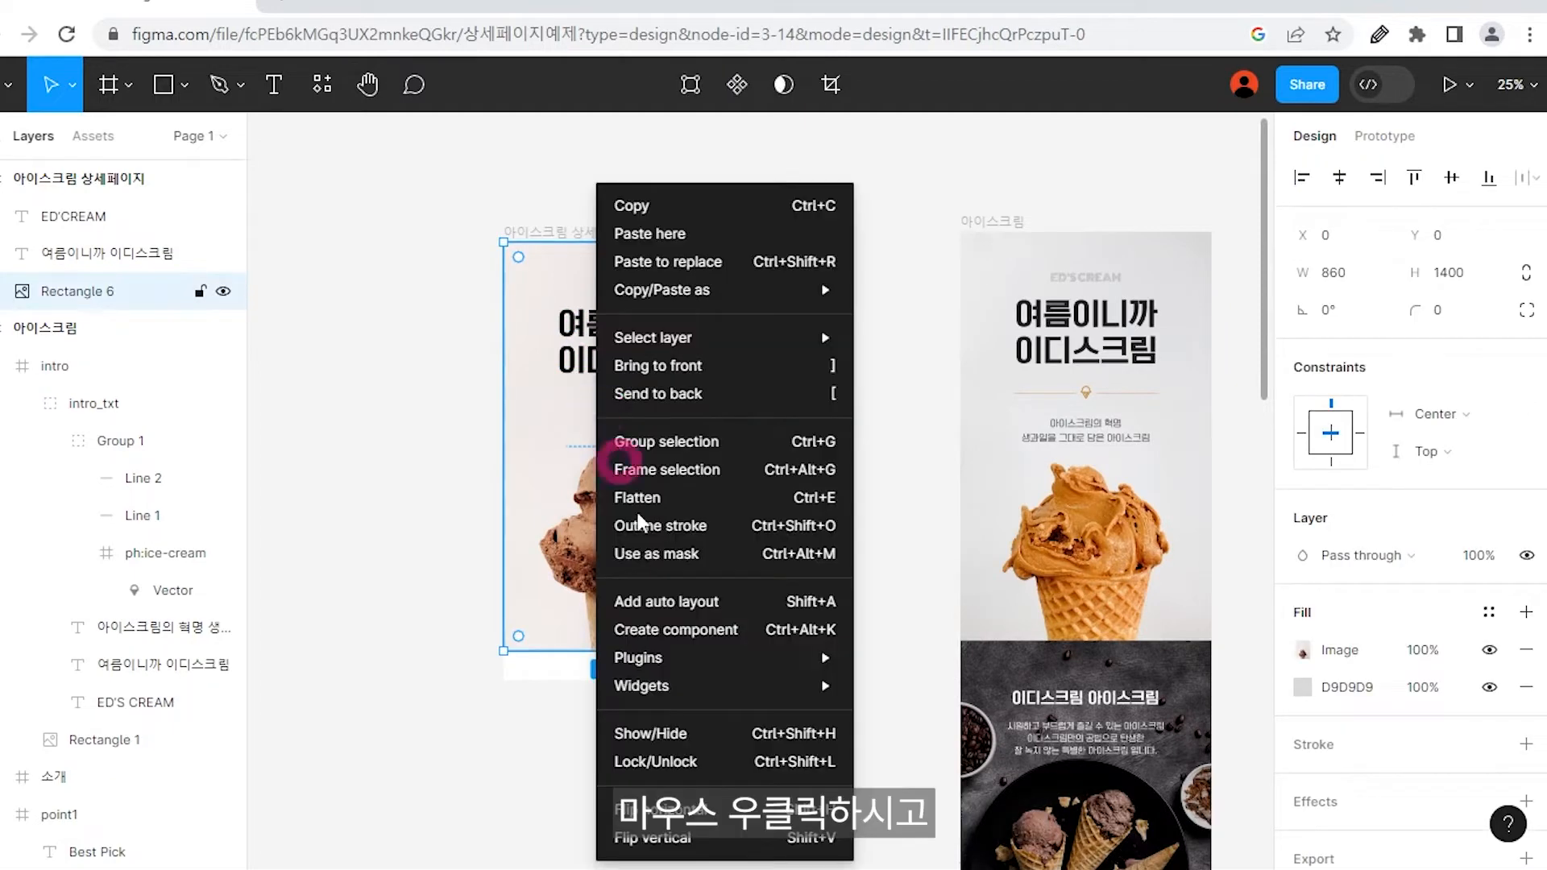
{"action": "left_click", "coordinate": [652, 670]}
{"action": "left_click", "coordinate": [897, 716]}
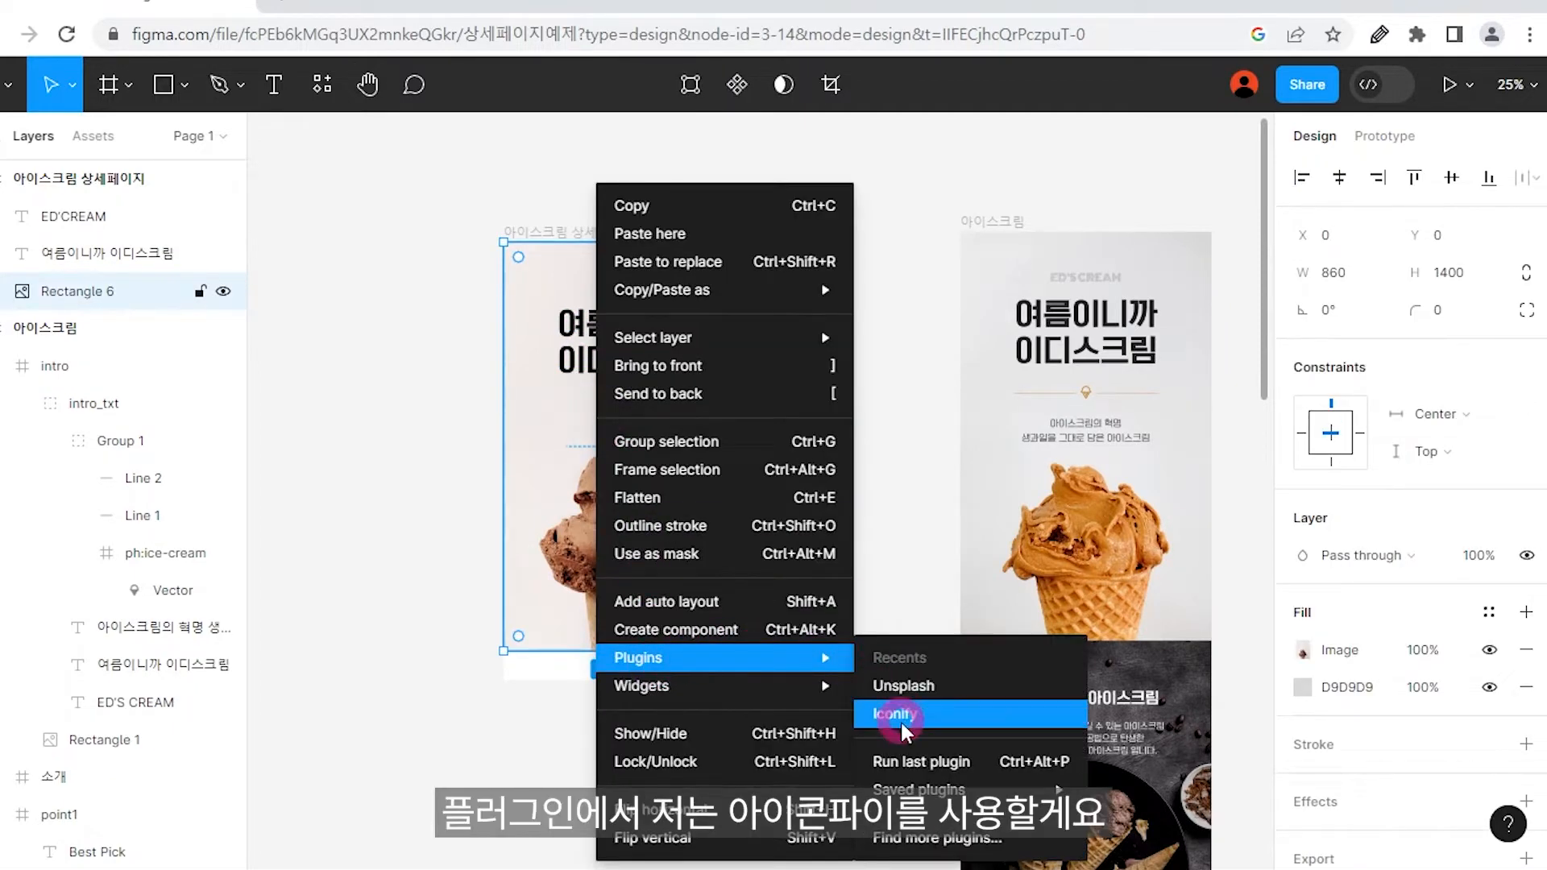
{"action": "left_click", "coordinate": [901, 720]}
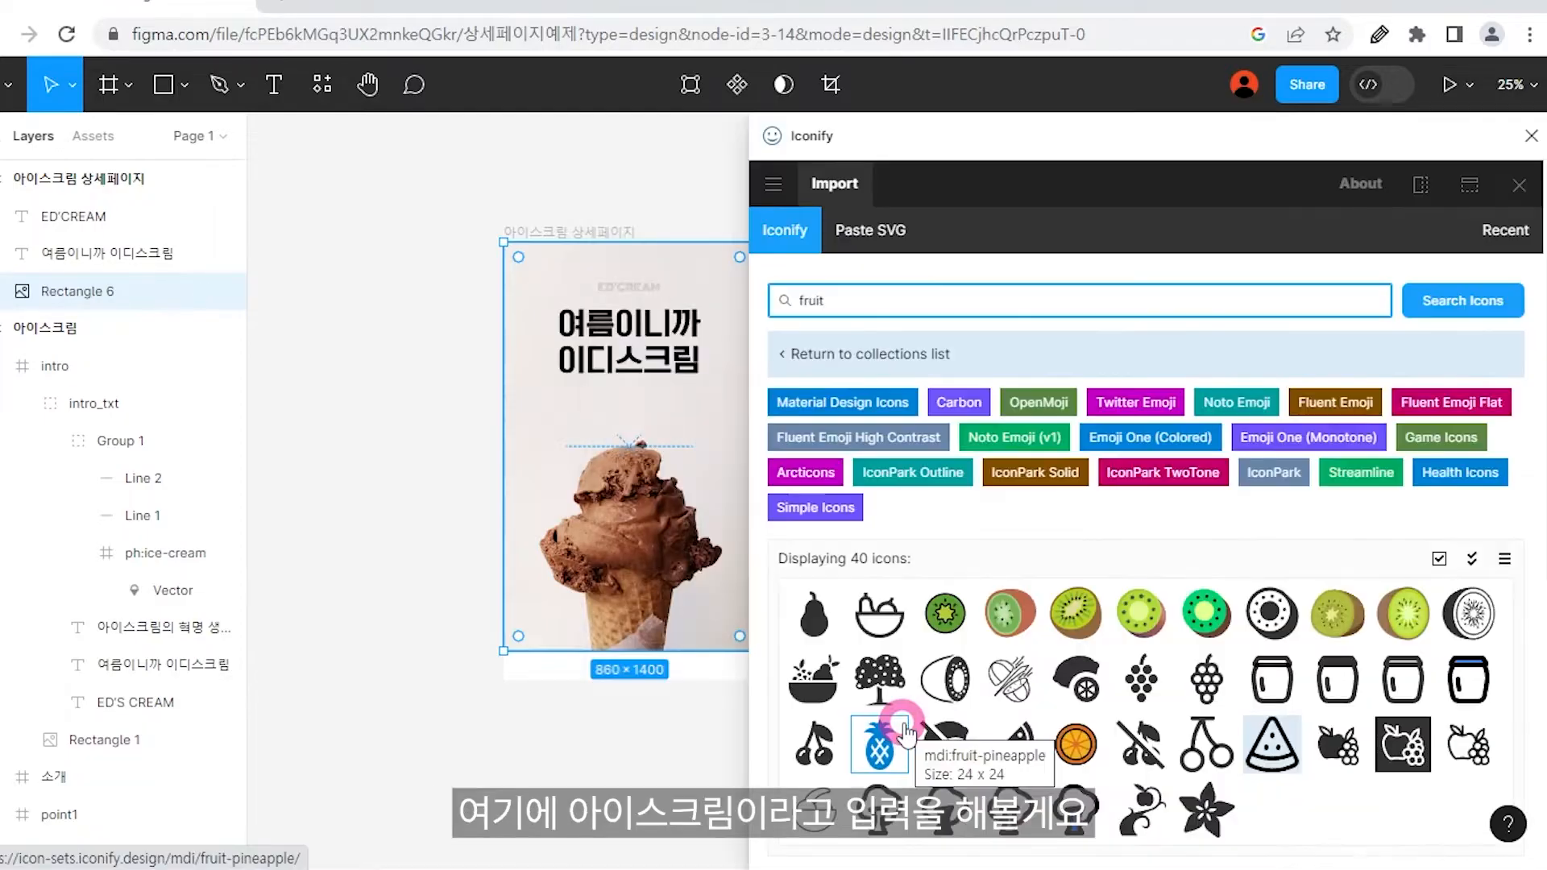
{"action": "key", "text": "BackSpace"}
{"action": "key", "text": "BackSpace"}
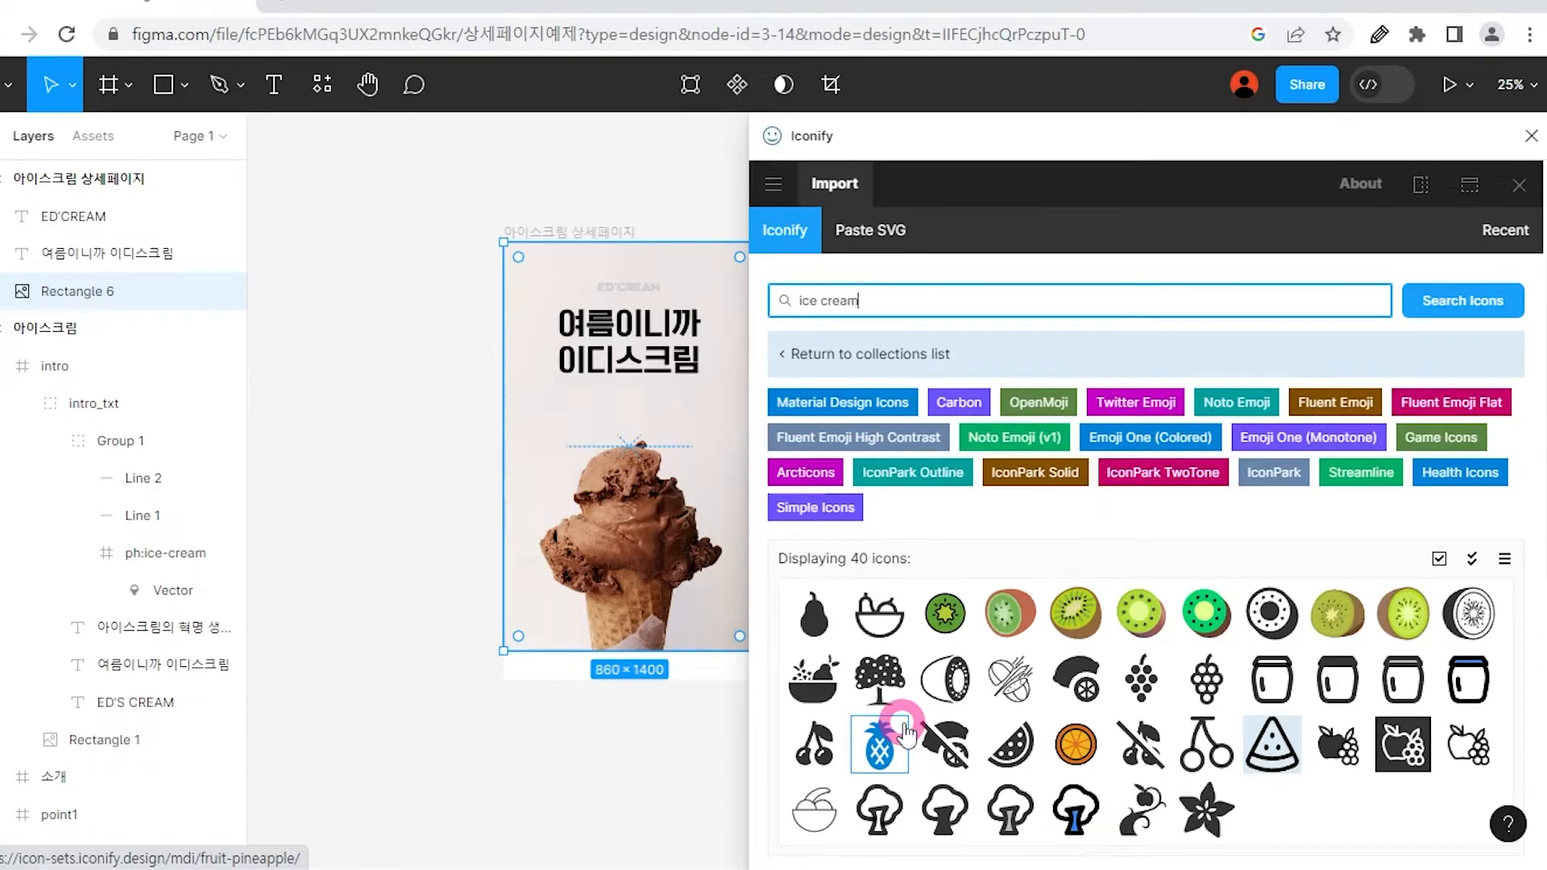
{"action": "key", "text": "Return"}
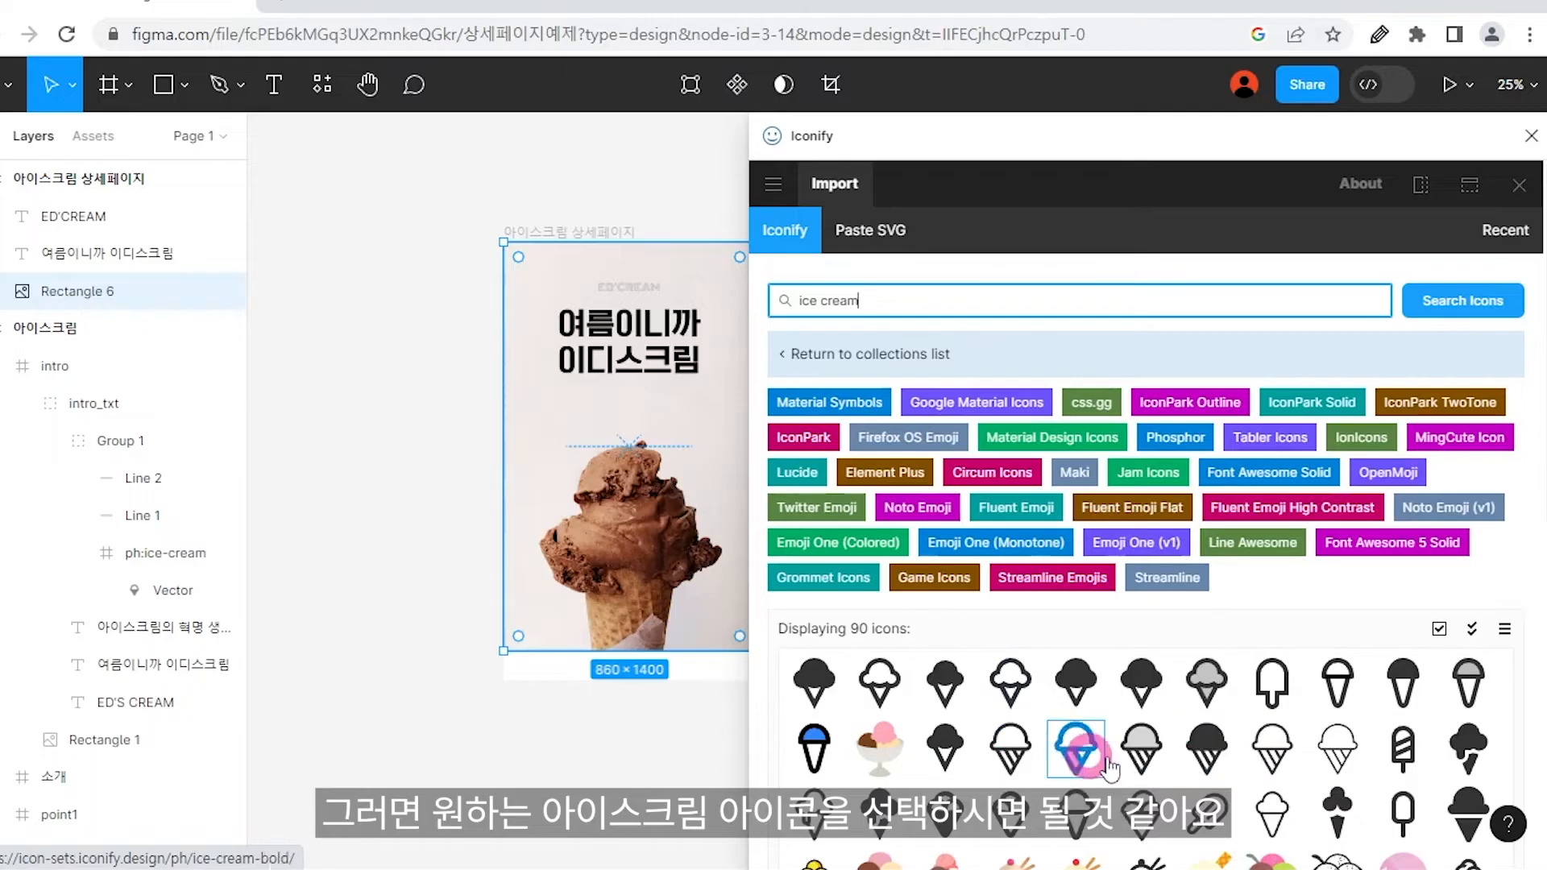
Choose the ph:ice-cream-light icon and import it in black at height 80 into the 아이스크림 상세페이지 frame.
{"action": "left_click", "coordinate": [1270, 754]}
{"action": "scroll", "coordinate": [1268, 759], "scroll_direction": "down", "scroll_amount": 8}
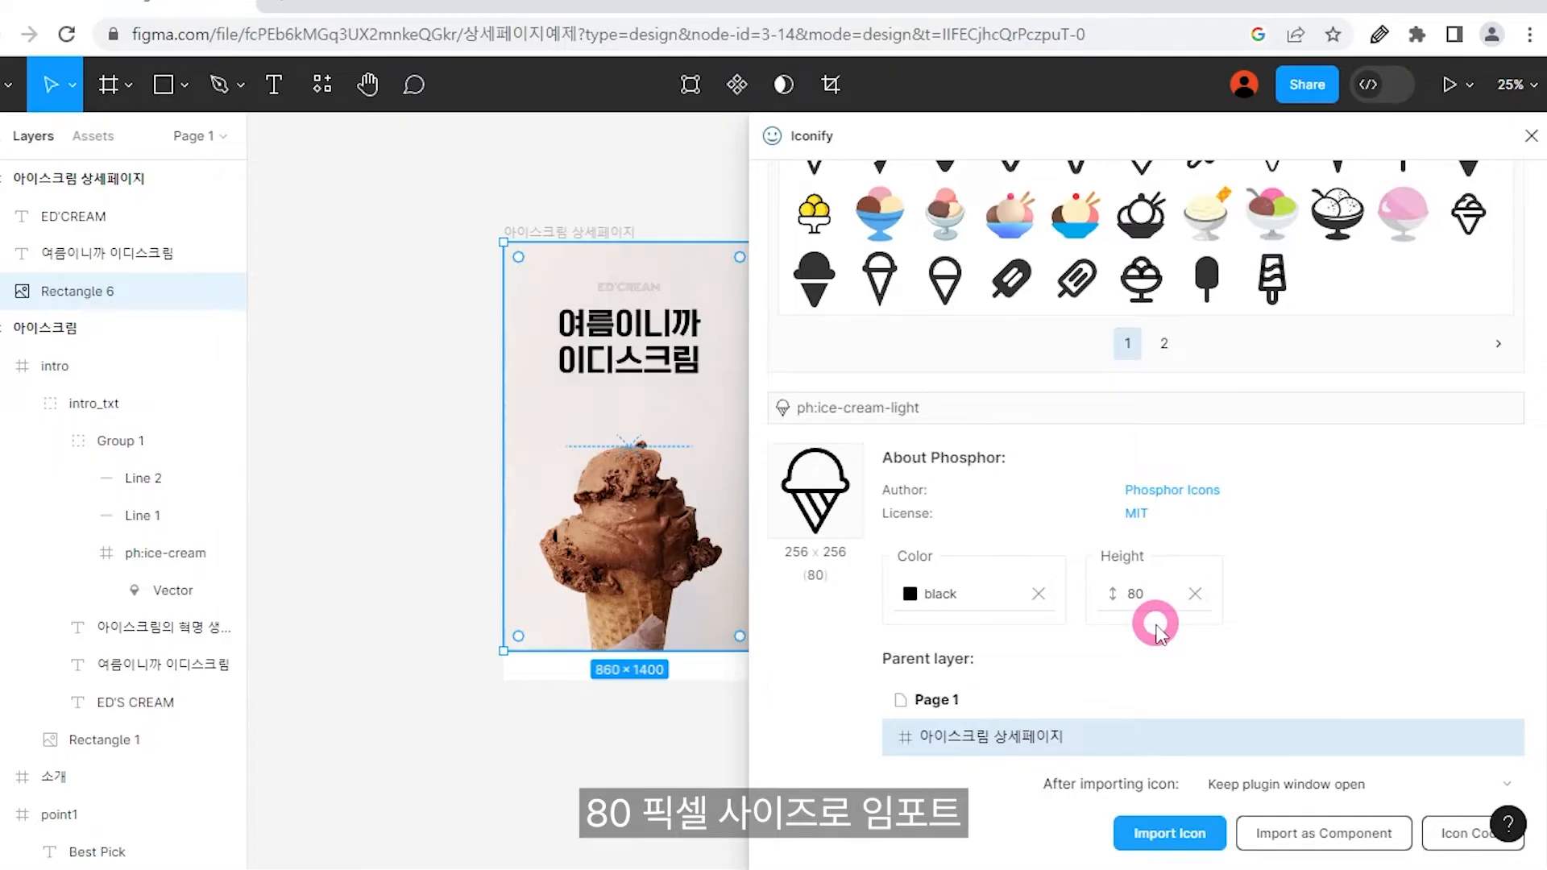
{"action": "left_click", "coordinate": [1156, 842]}
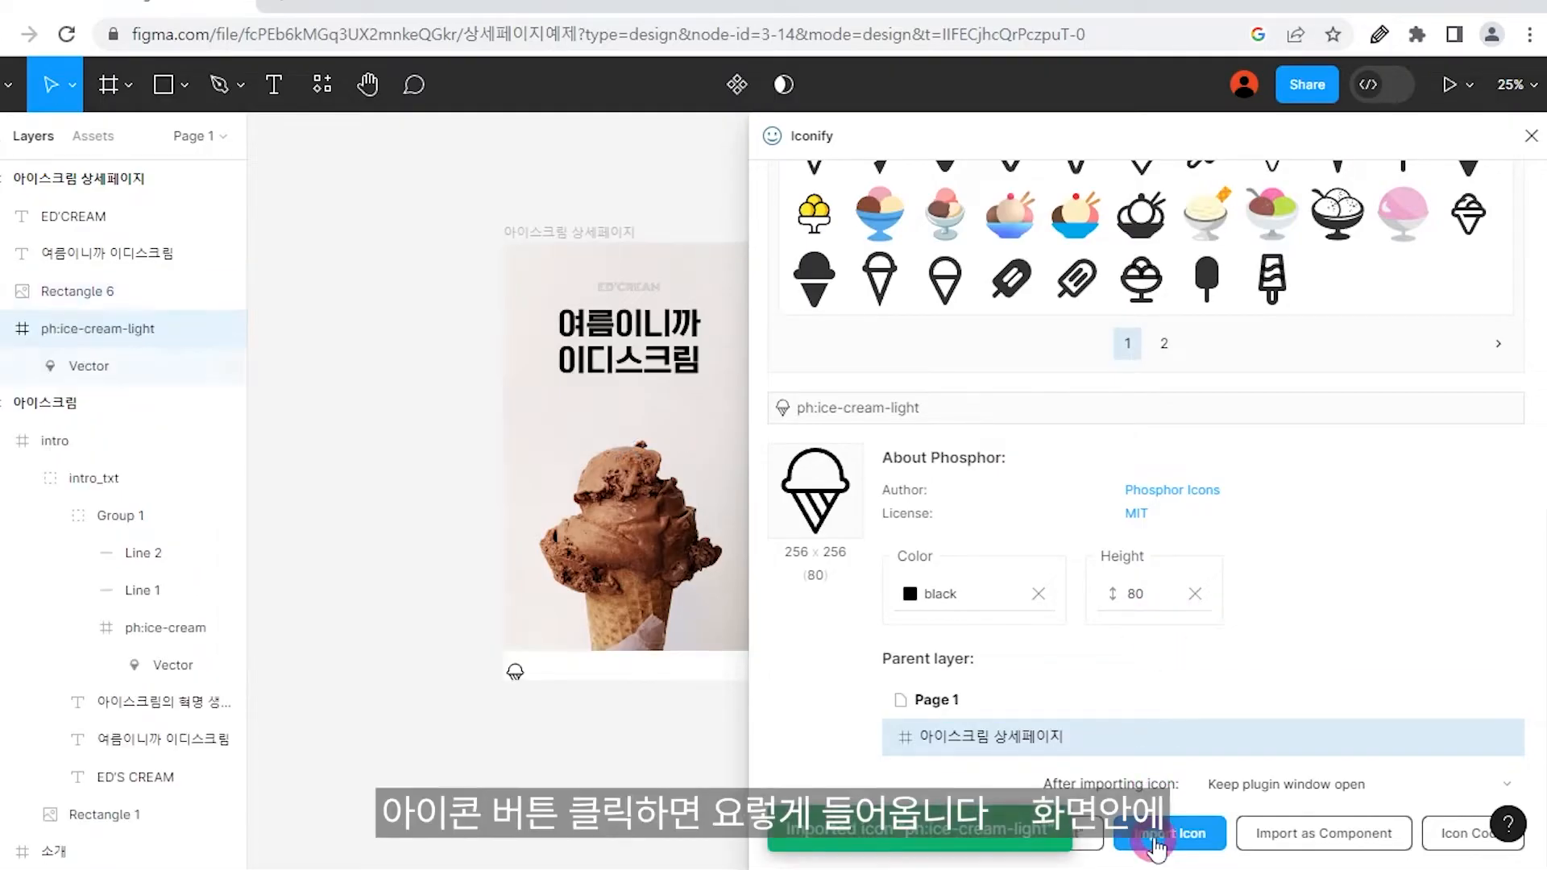
Close Iconify, place the ice cream icon below the headline and move its layer above the Rectangle 6 photo.
{"action": "left_click_drag", "start_coordinate": [512, 654], "coordinate": [520, 677]}
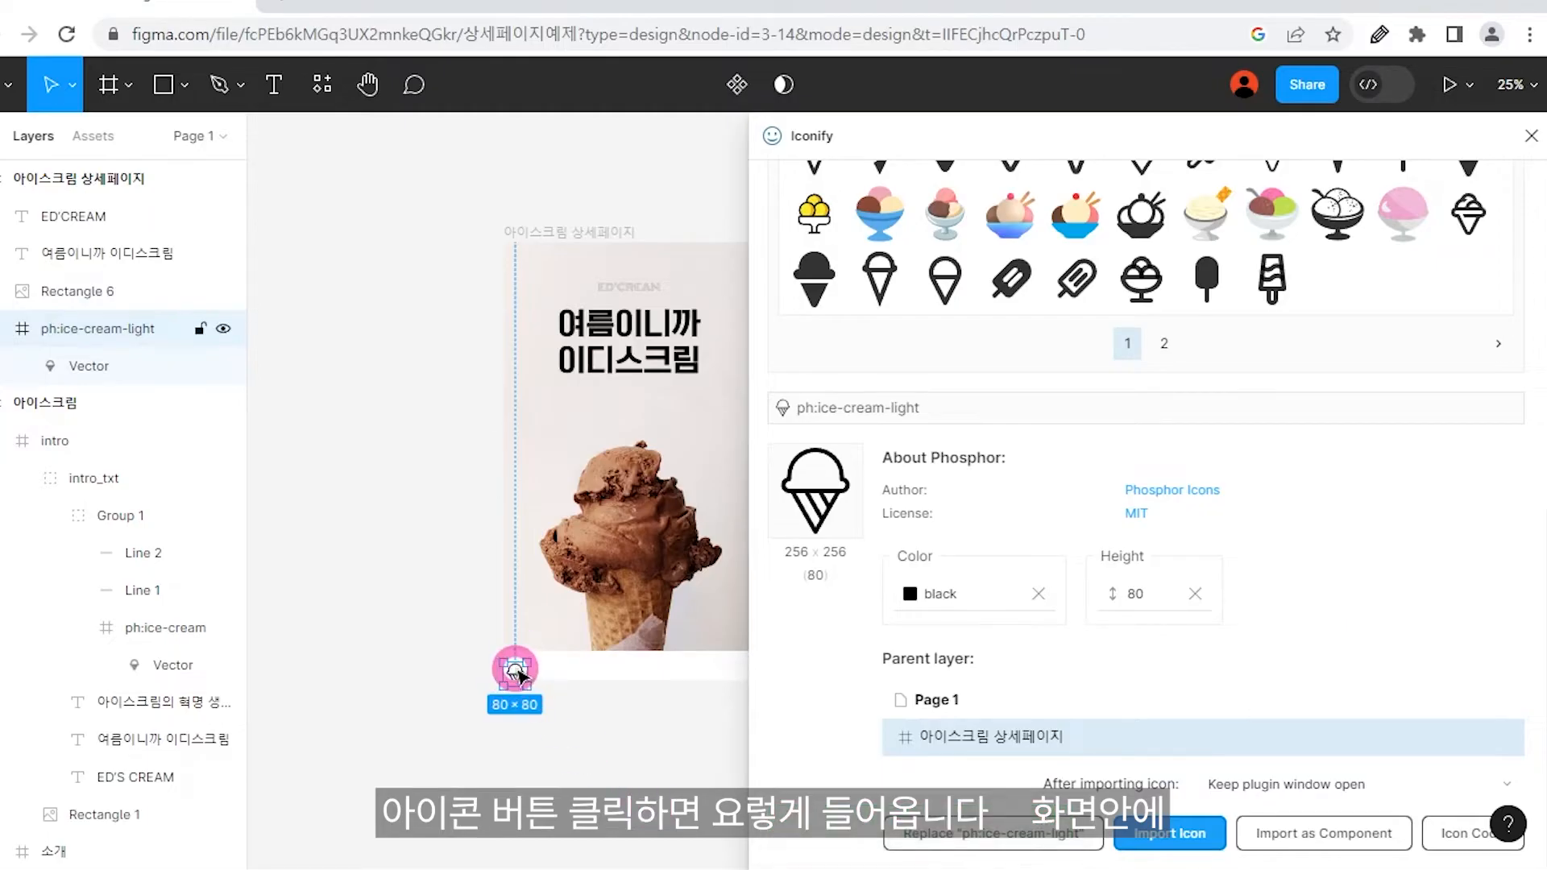
{"action": "left_click", "coordinate": [1531, 136]}
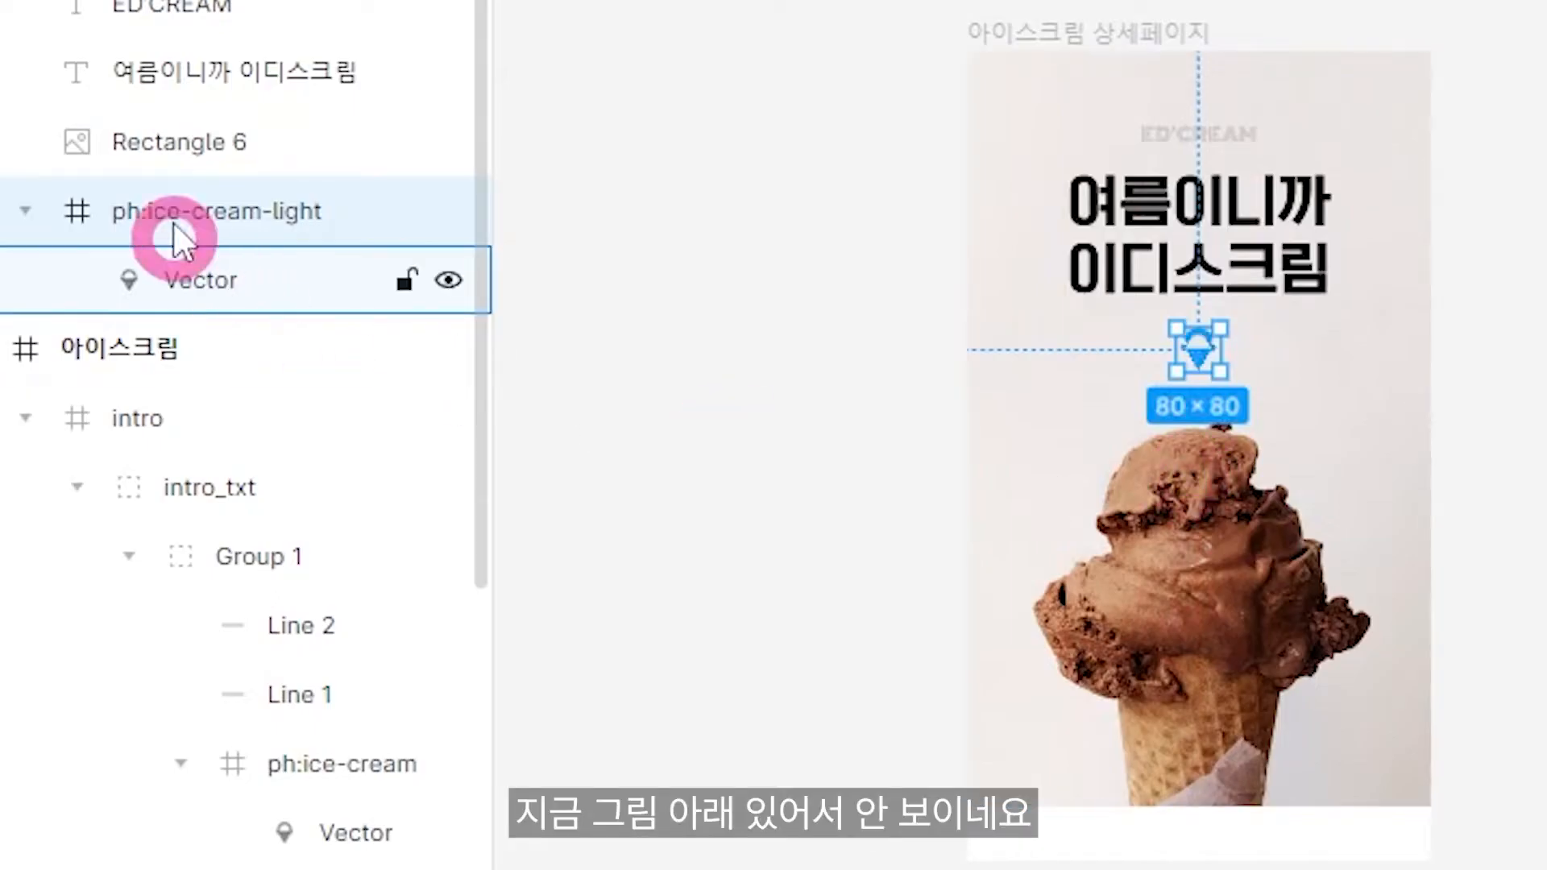
{"action": "left_click", "coordinate": [24, 211]}
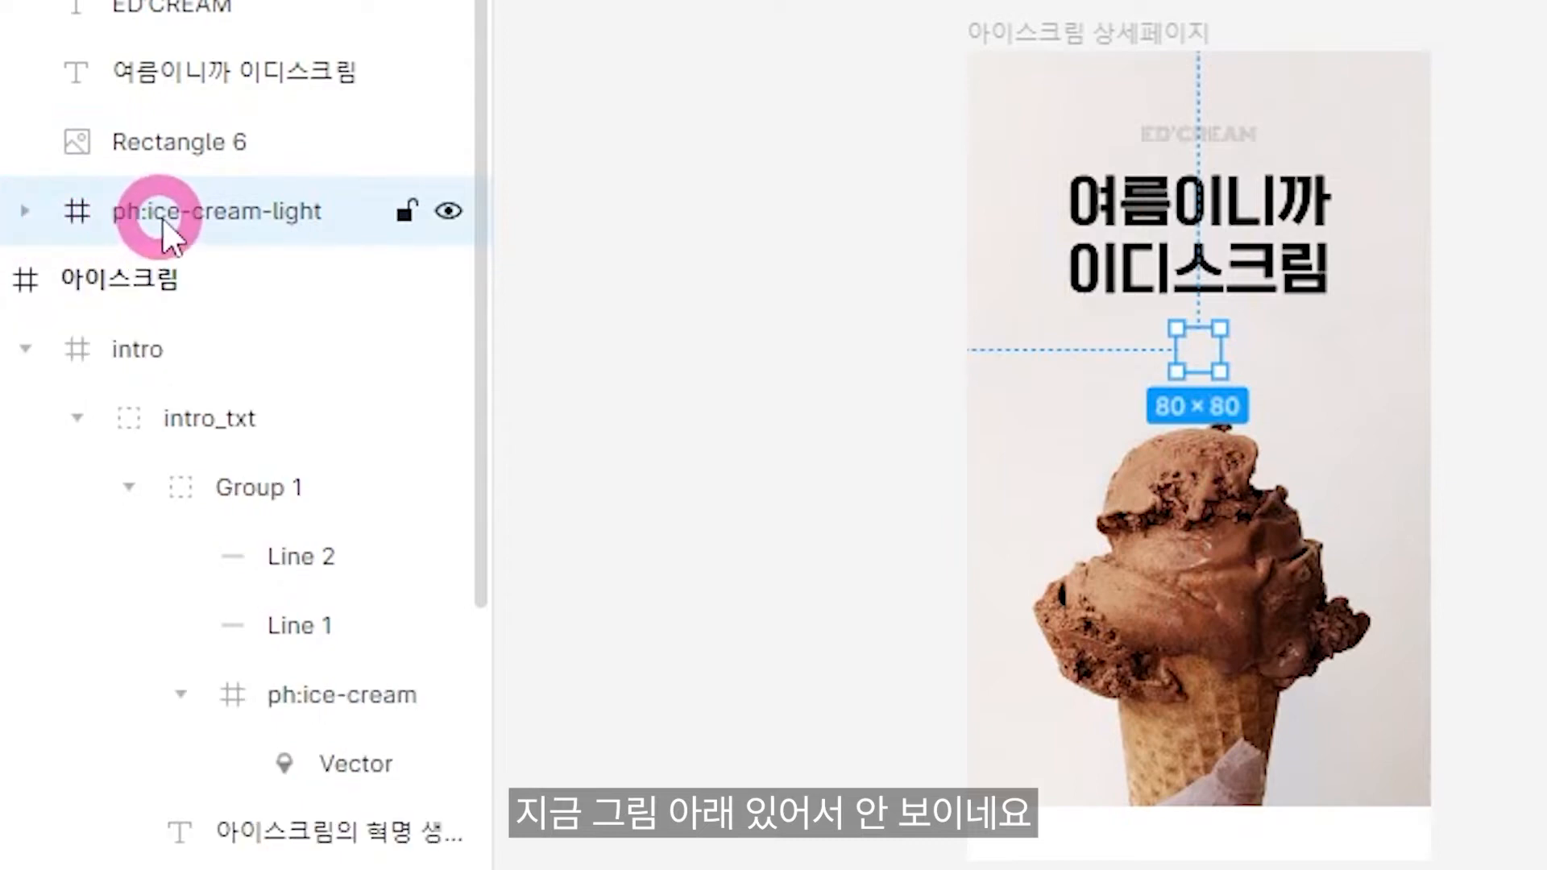
{"action": "left_click_drag", "start_coordinate": [162, 216], "coordinate": [162, 115]}
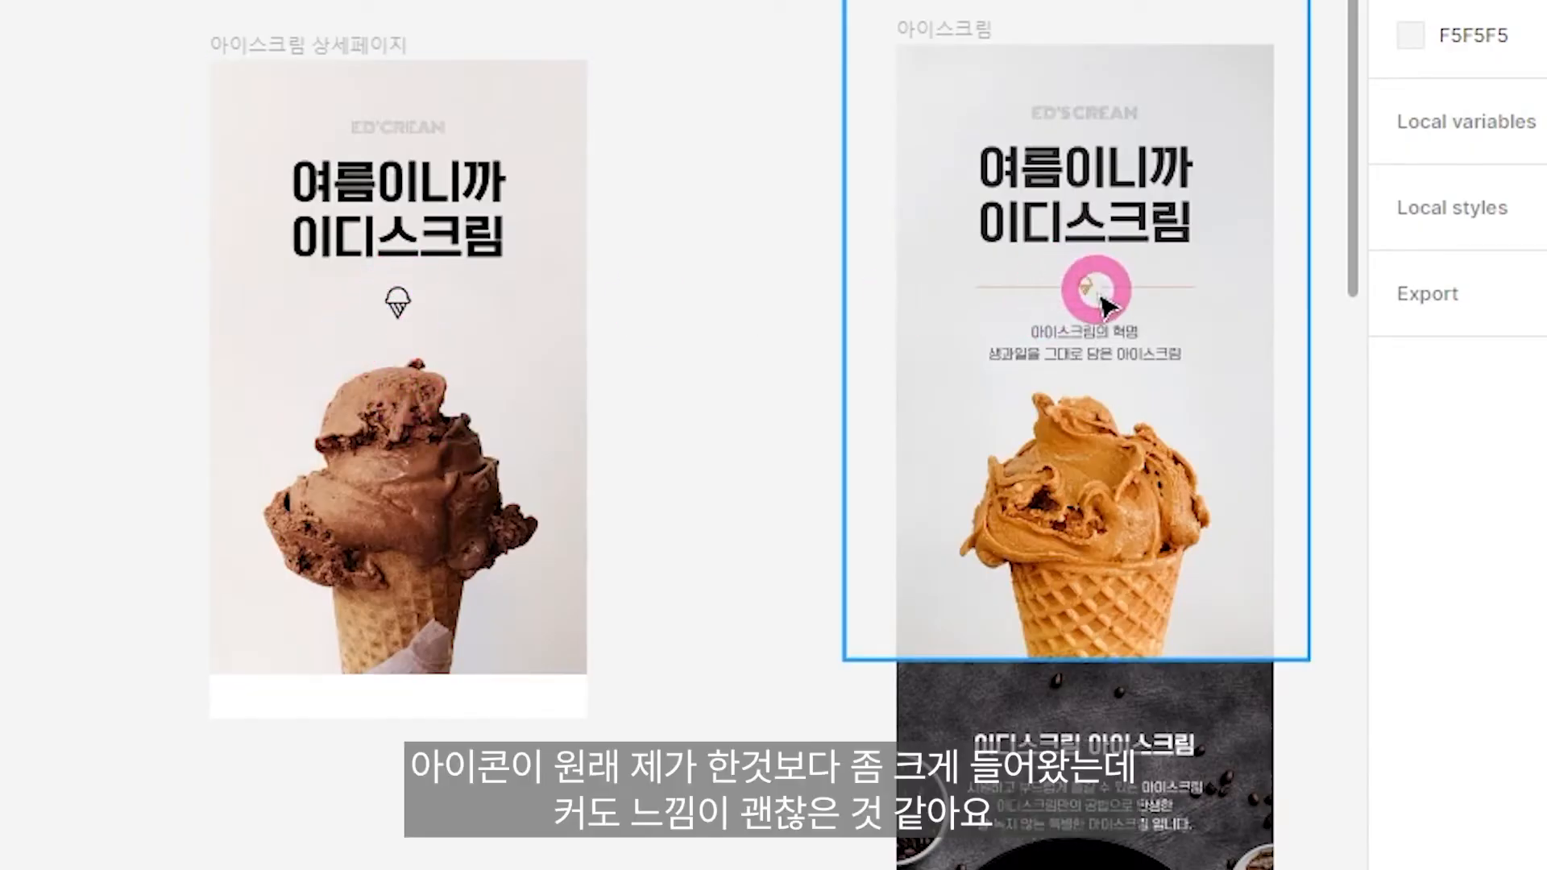
Constrain the ice cream icon's proportions, resize it to 60 × 60 and centre it horizontally in the frame.
{"action": "left_click", "coordinate": [389, 310]}
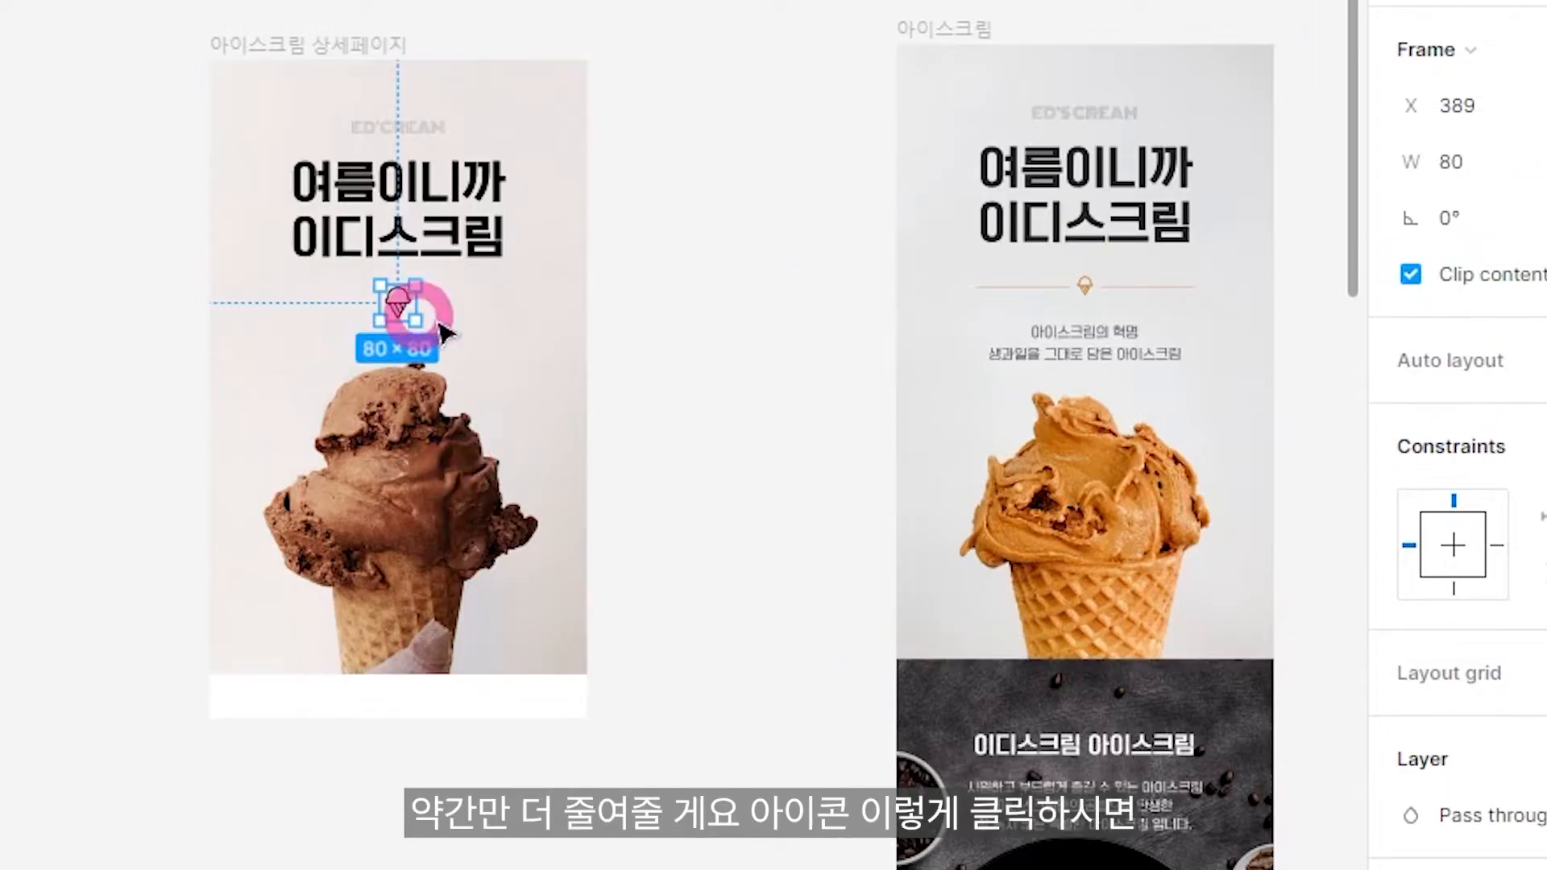
{"action": "left_click", "coordinate": [1546, 179]}
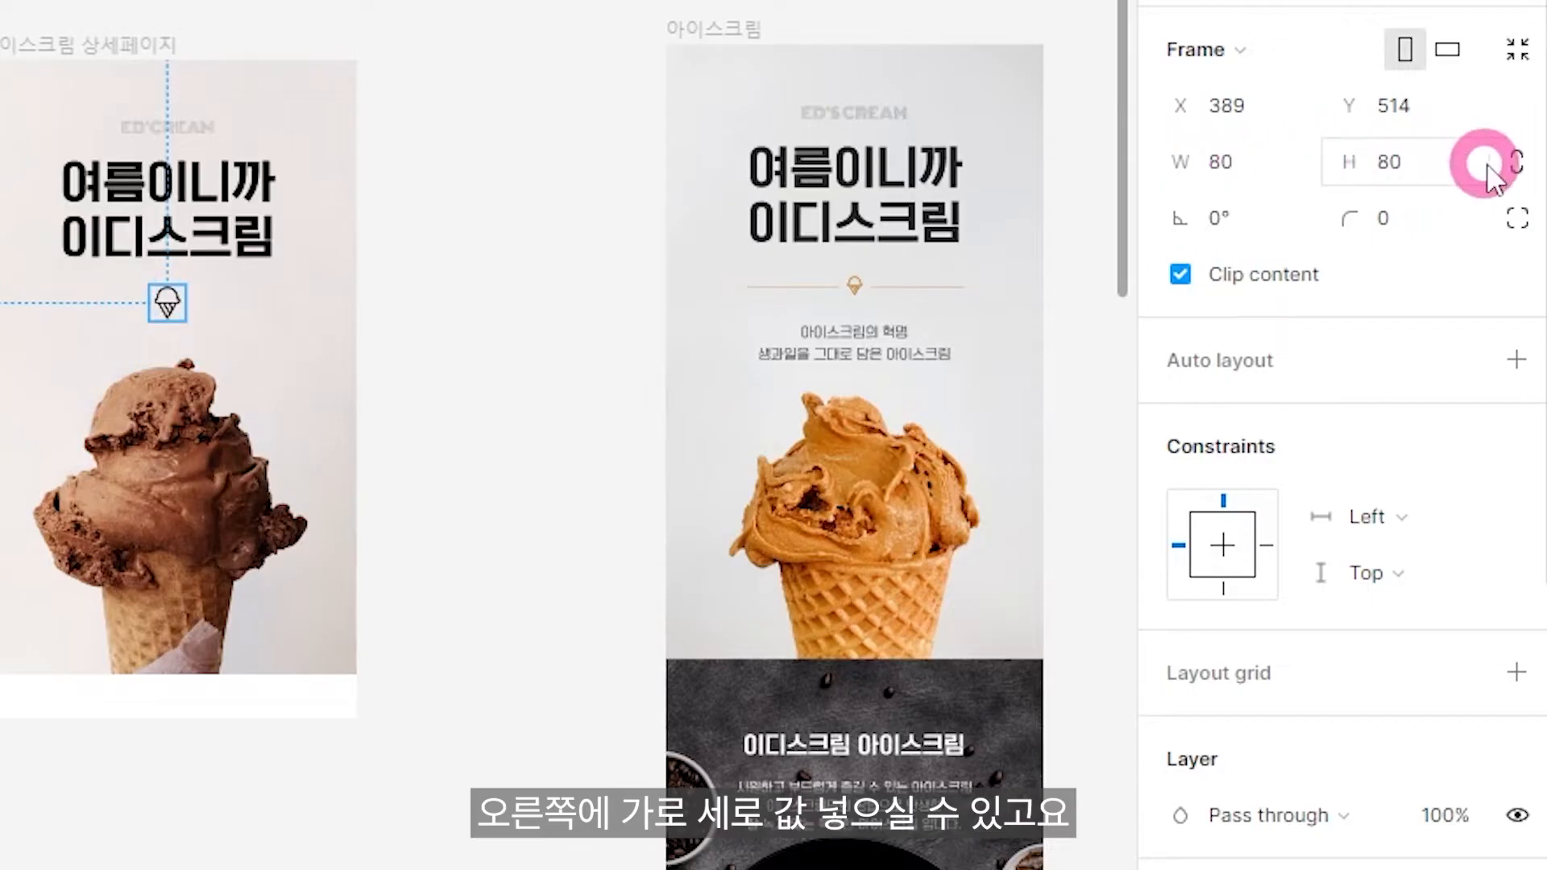
{"action": "left_click", "coordinate": [1514, 161]}
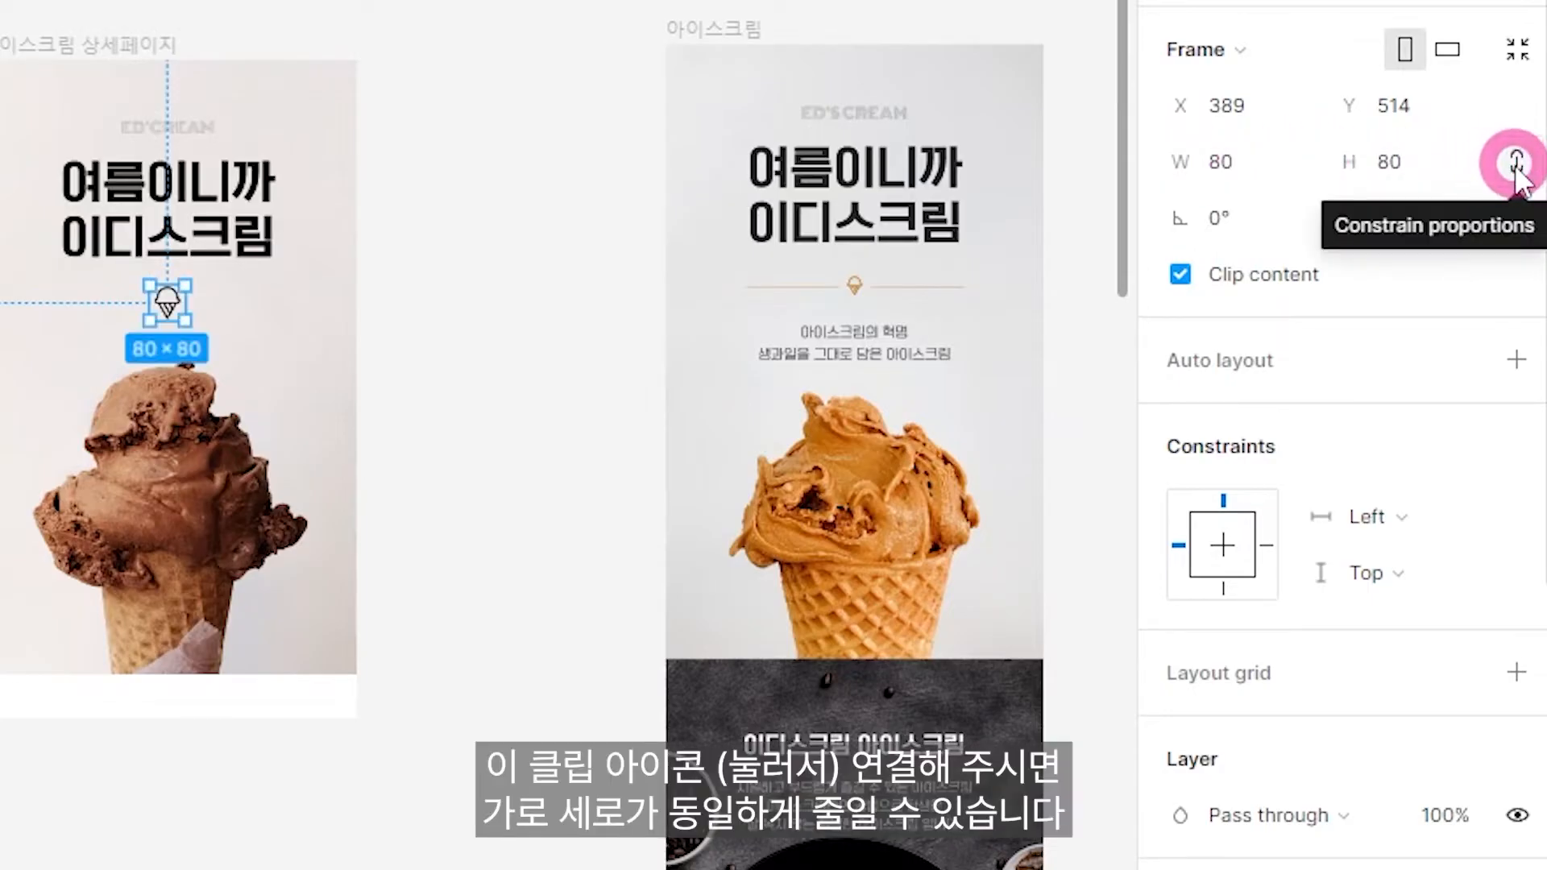
{"action": "left_click", "coordinate": [1406, 162]}
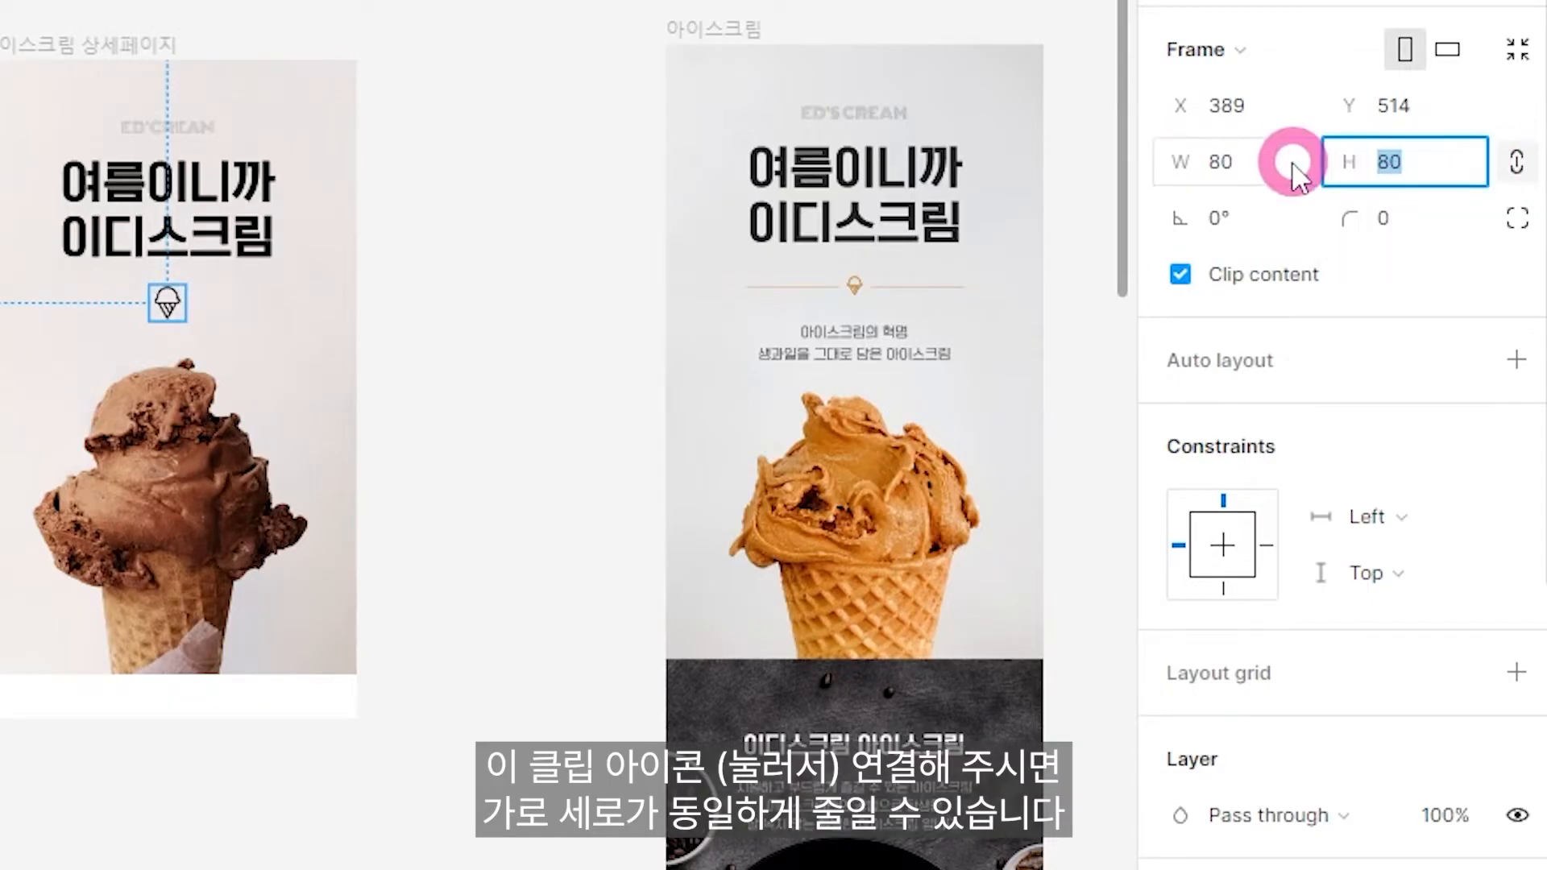
{"action": "key", "text": "Return"}
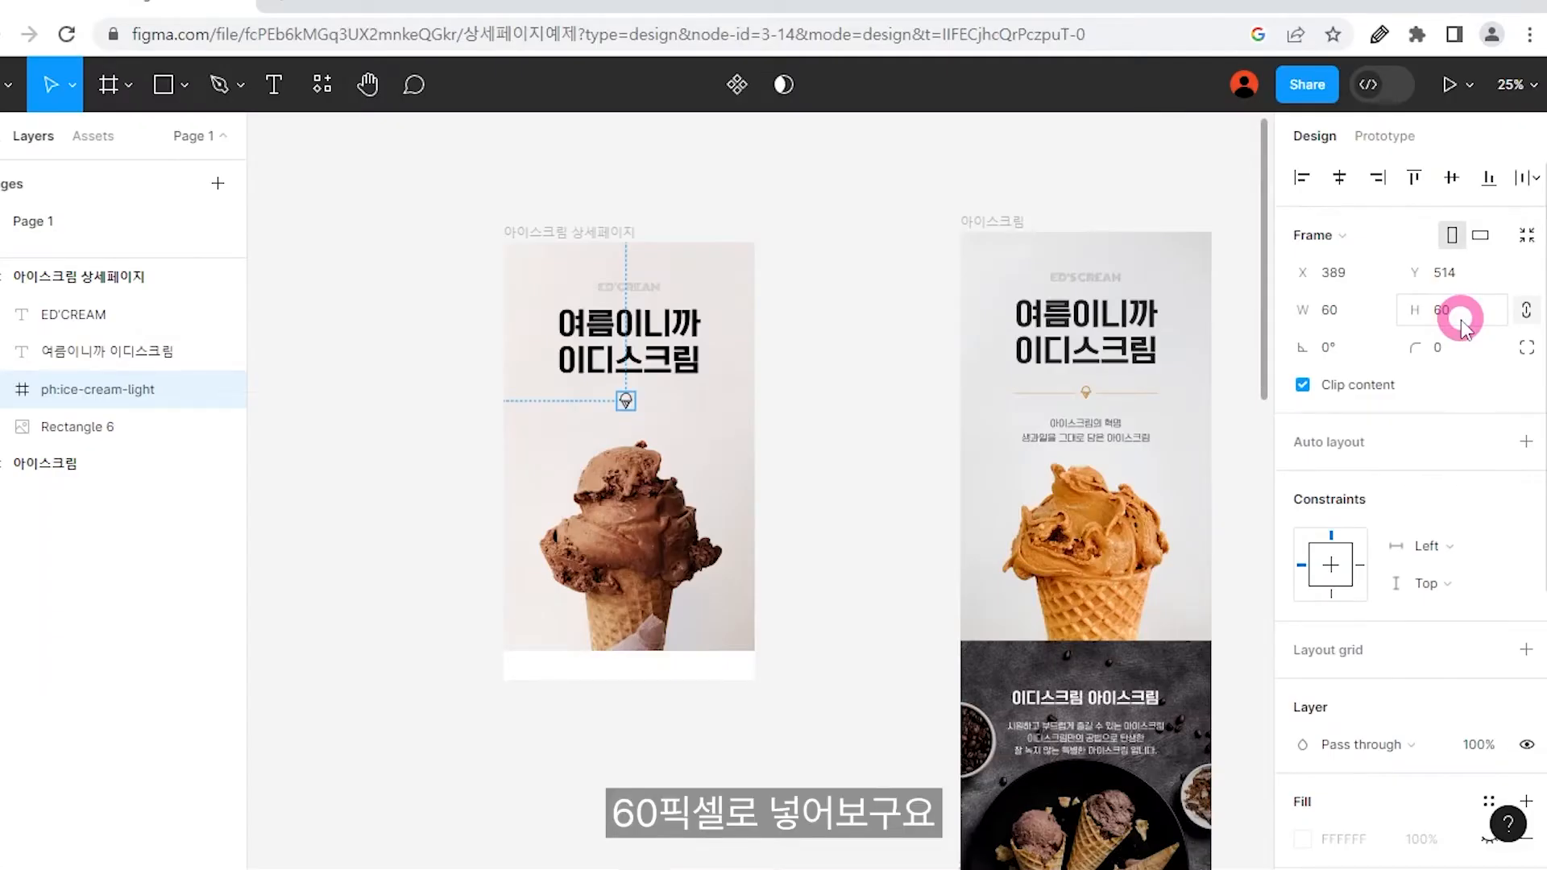
{"action": "left_click", "coordinate": [1338, 177]}
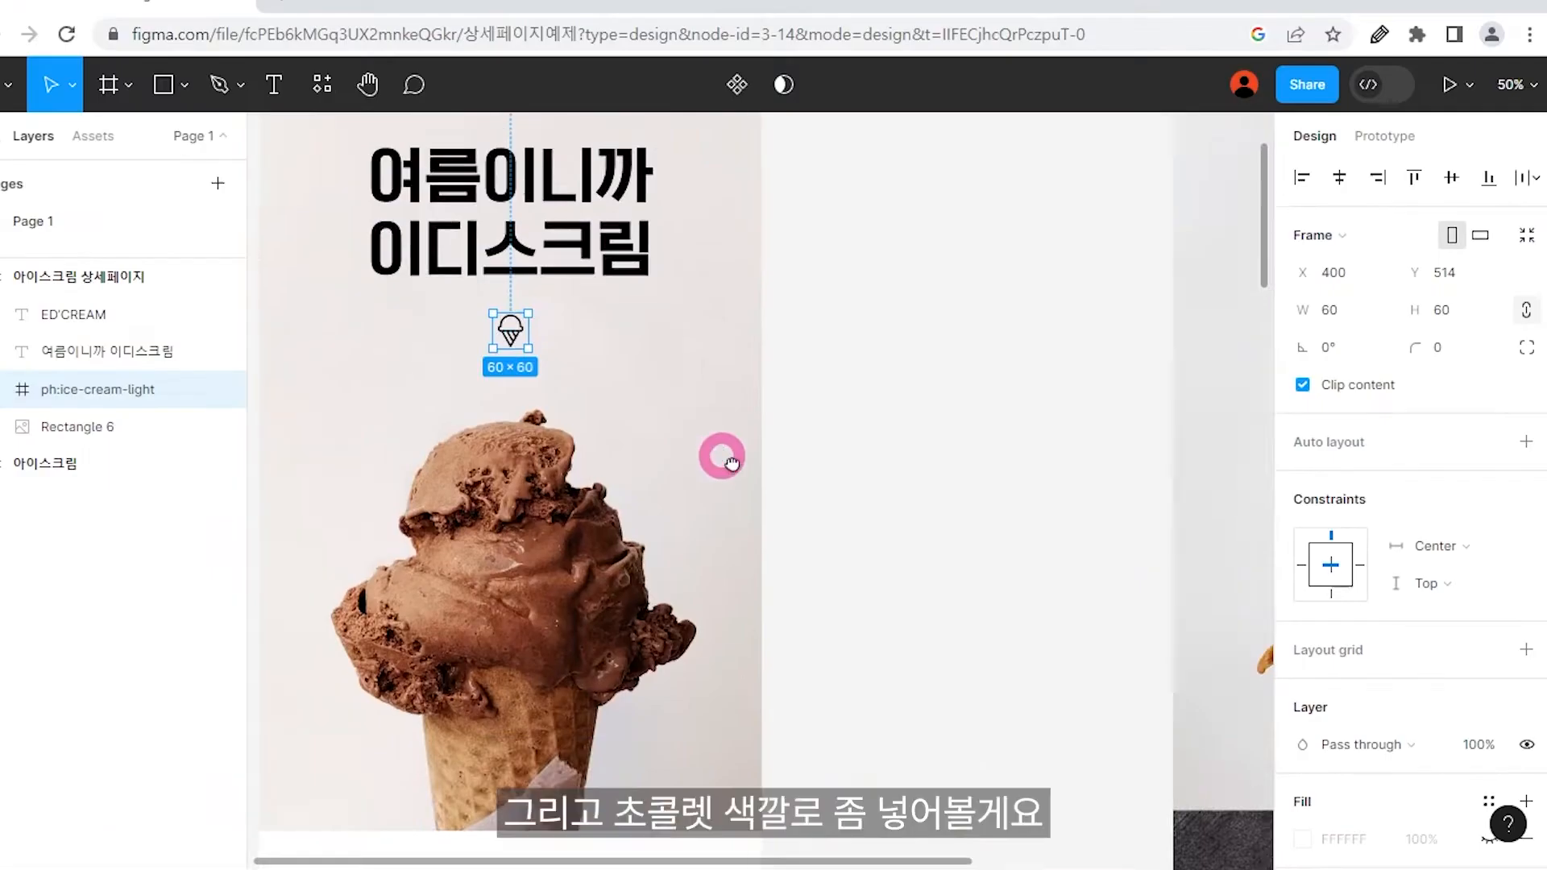
Recolour the ice cream icon with the chocolate brown 924E33 sampled from the ice cream photo.
{"action": "left_click_drag", "start_coordinate": [722, 456], "coordinate": [907, 407]}
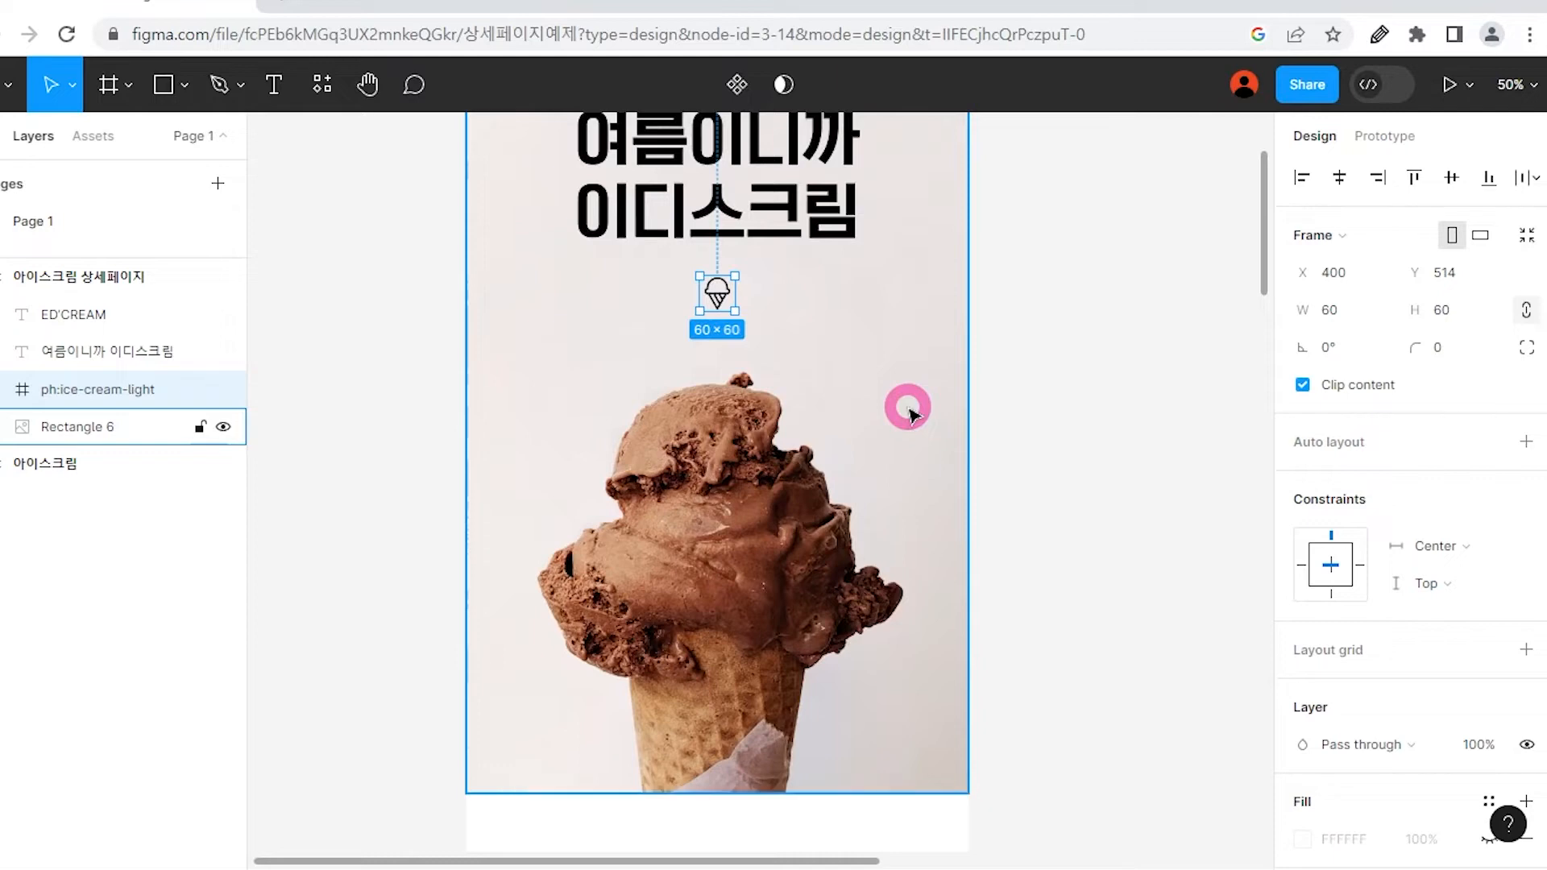
{"action": "scroll", "coordinate": [1468, 607], "scroll_direction": "down", "scroll_amount": 5}
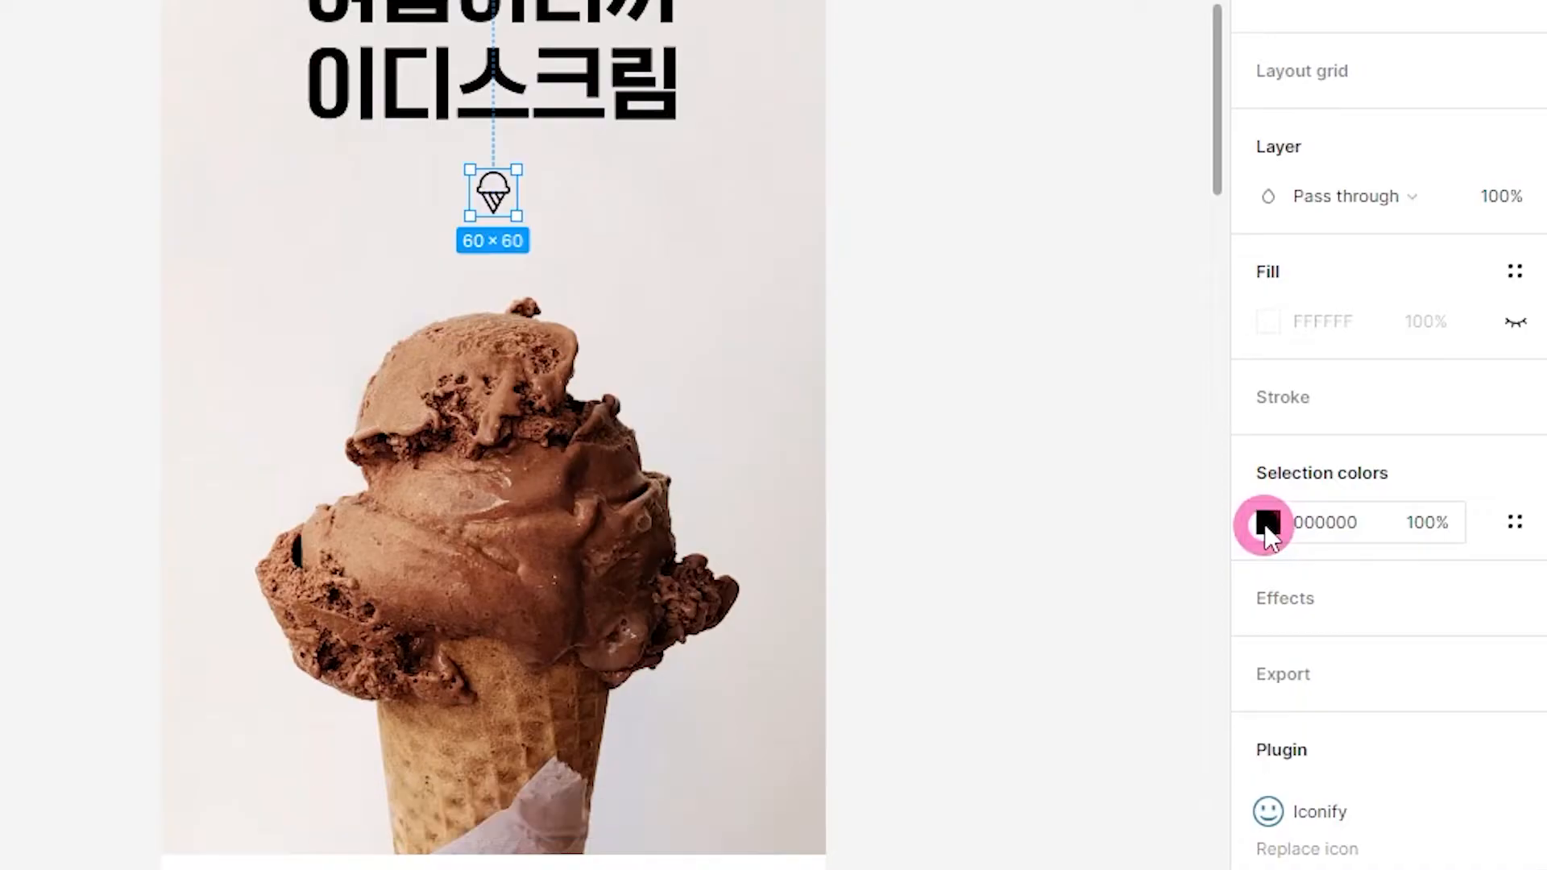
{"action": "left_click", "coordinate": [1267, 522]}
{"action": "left_click", "coordinate": [904, 587]}
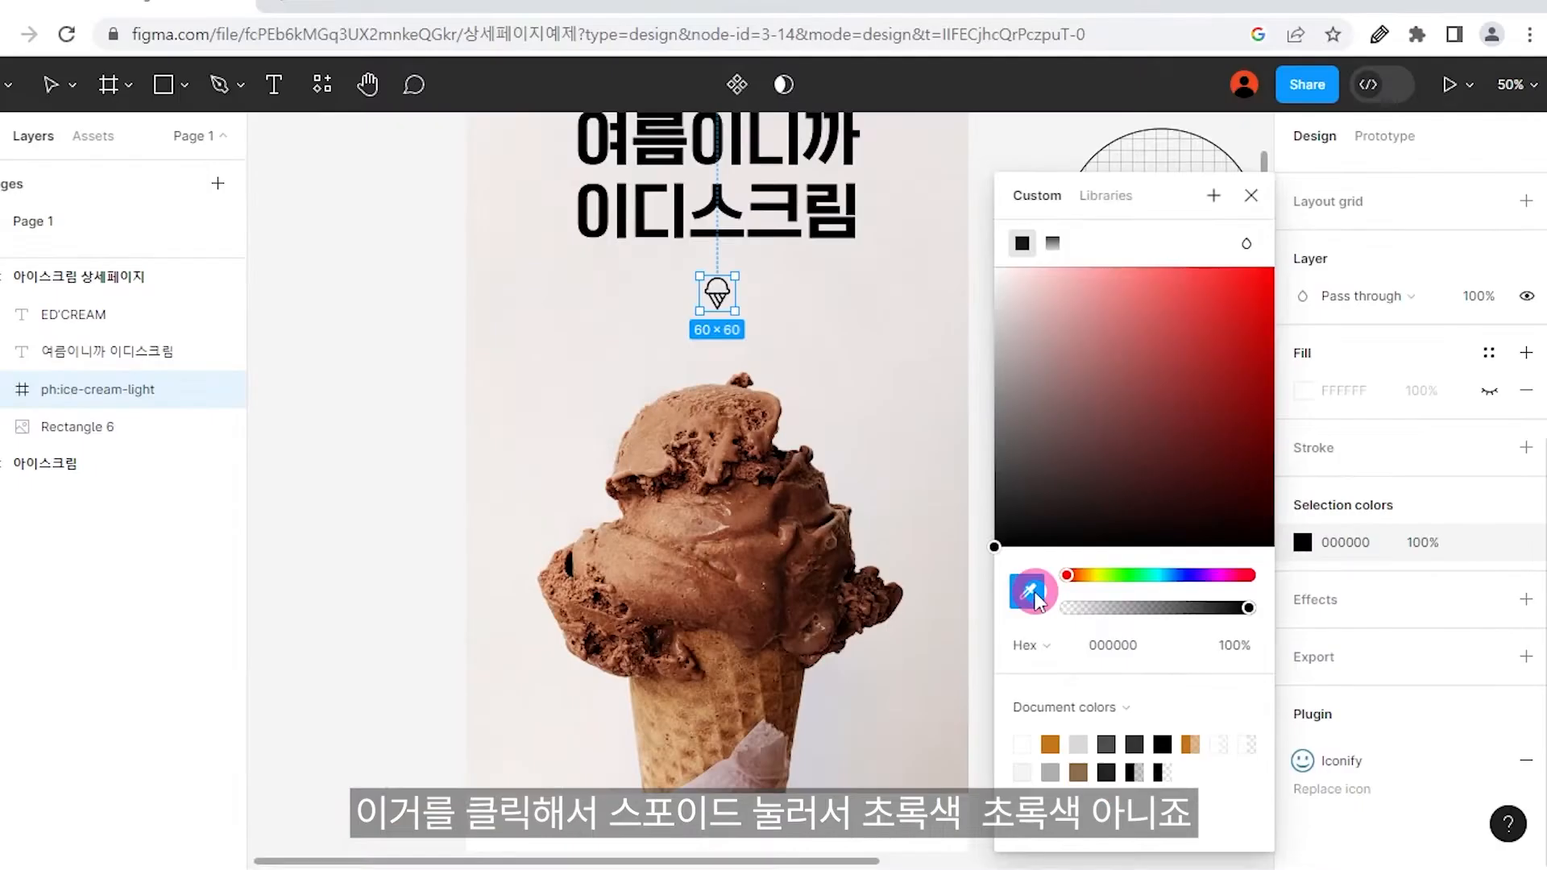
{"action": "left_click", "coordinate": [731, 507]}
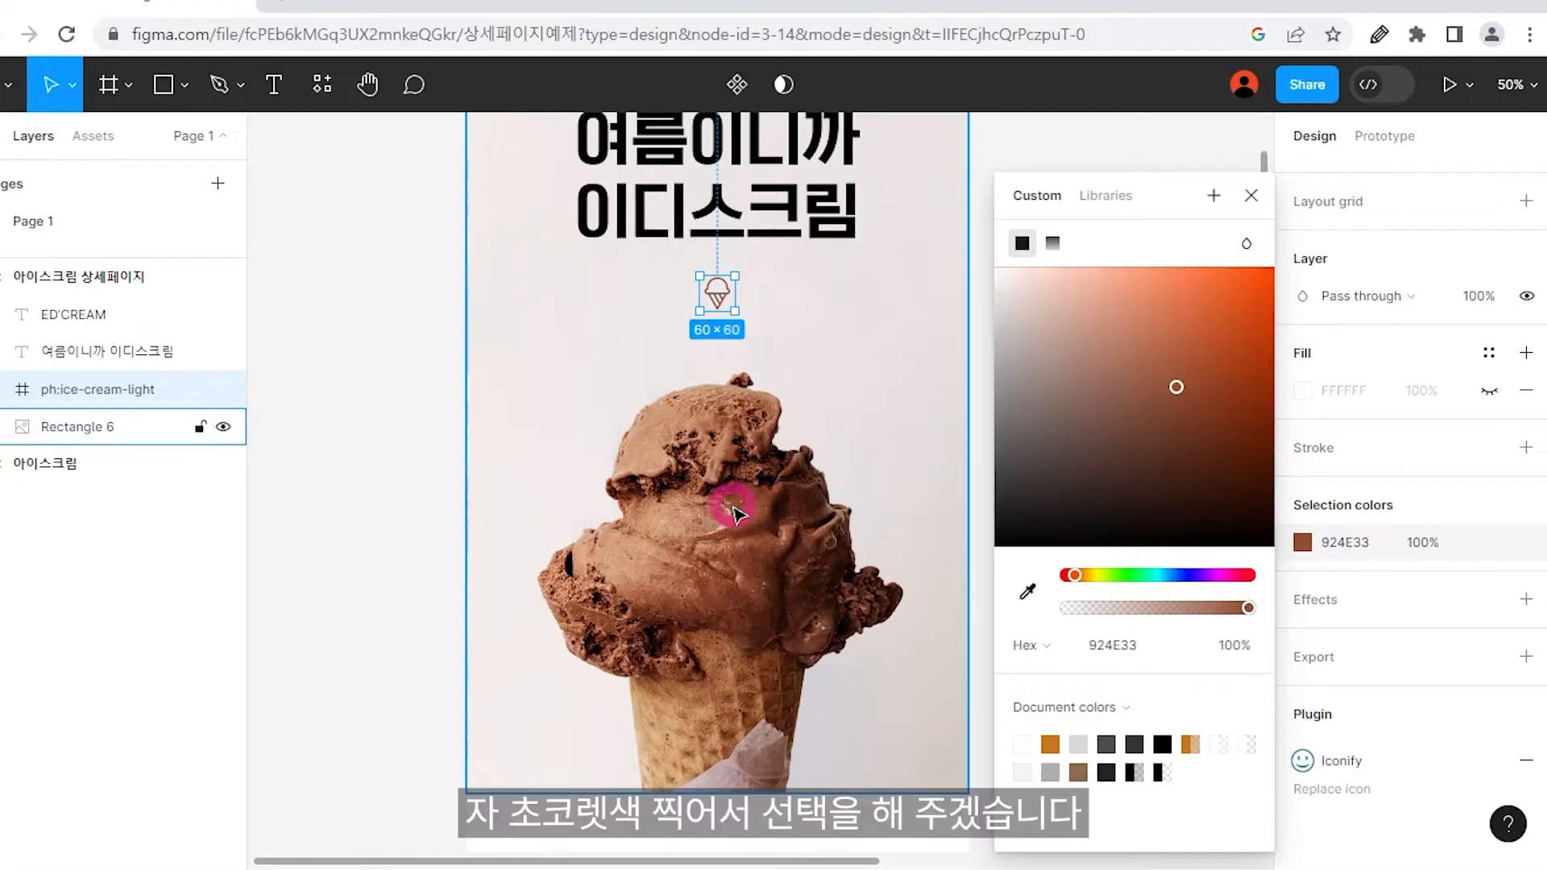
{"action": "left_click", "coordinate": [1249, 196]}
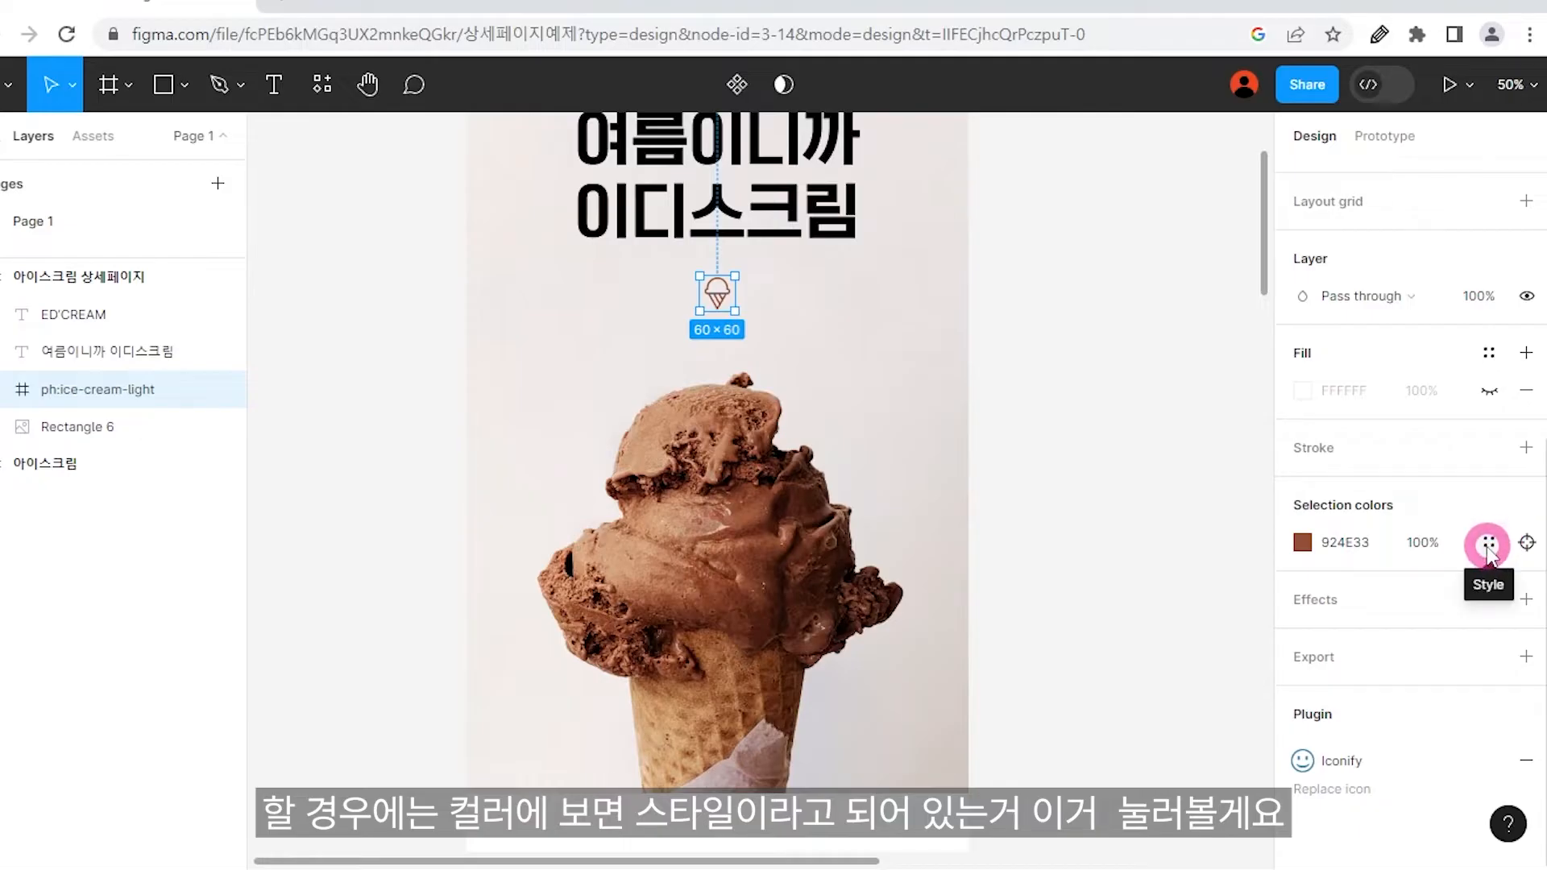
Save the icon's brown 924E33 as a new colour variable named choco.
{"action": "left_click", "coordinate": [1488, 545]}
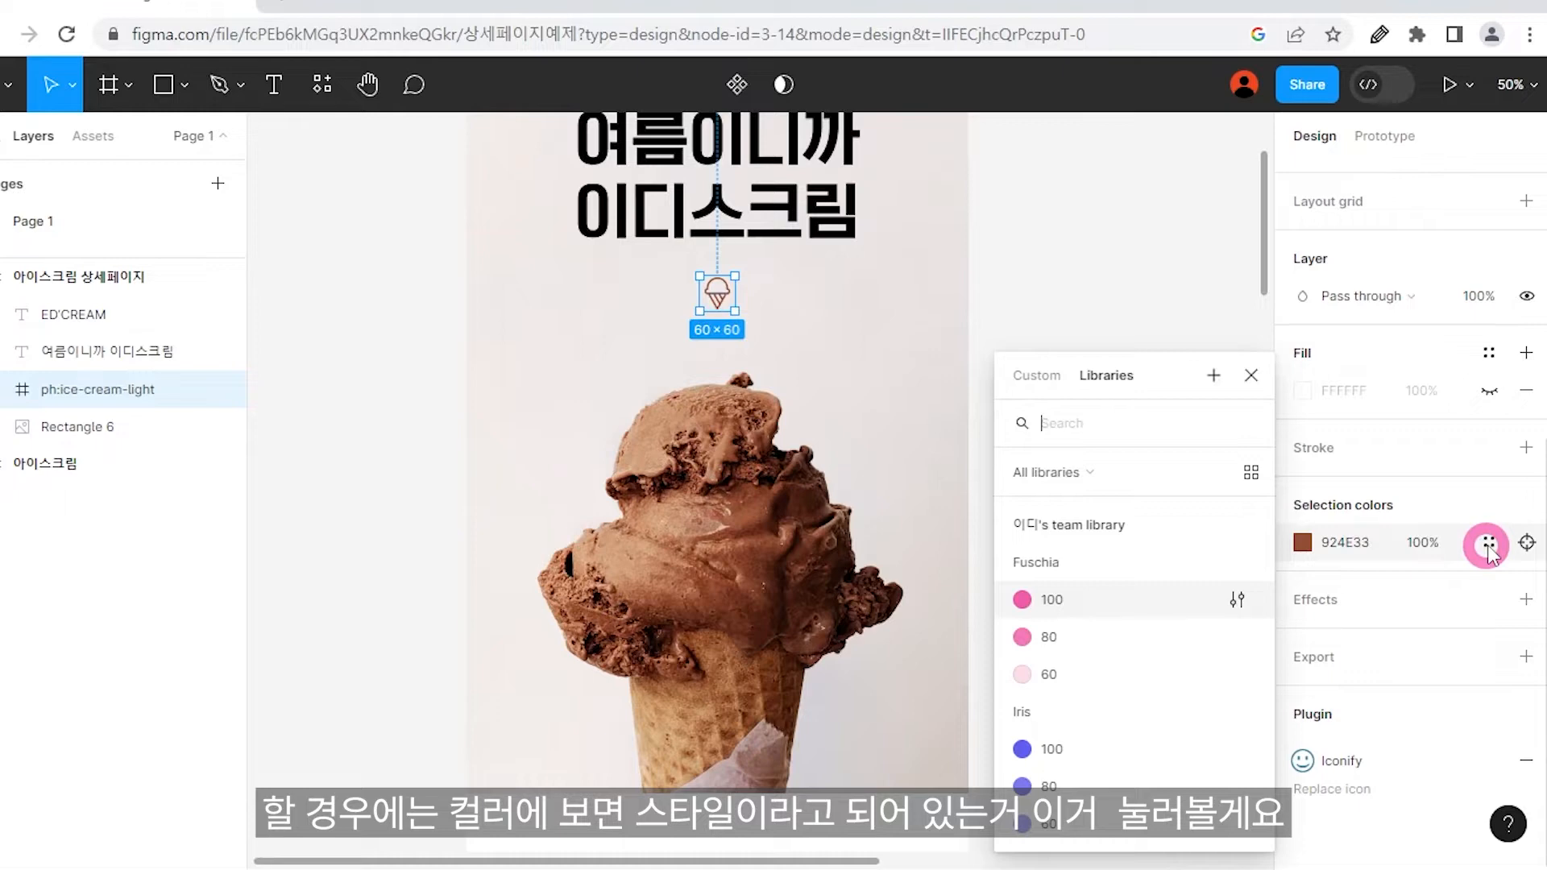
{"action": "left_click", "coordinate": [1213, 375]}
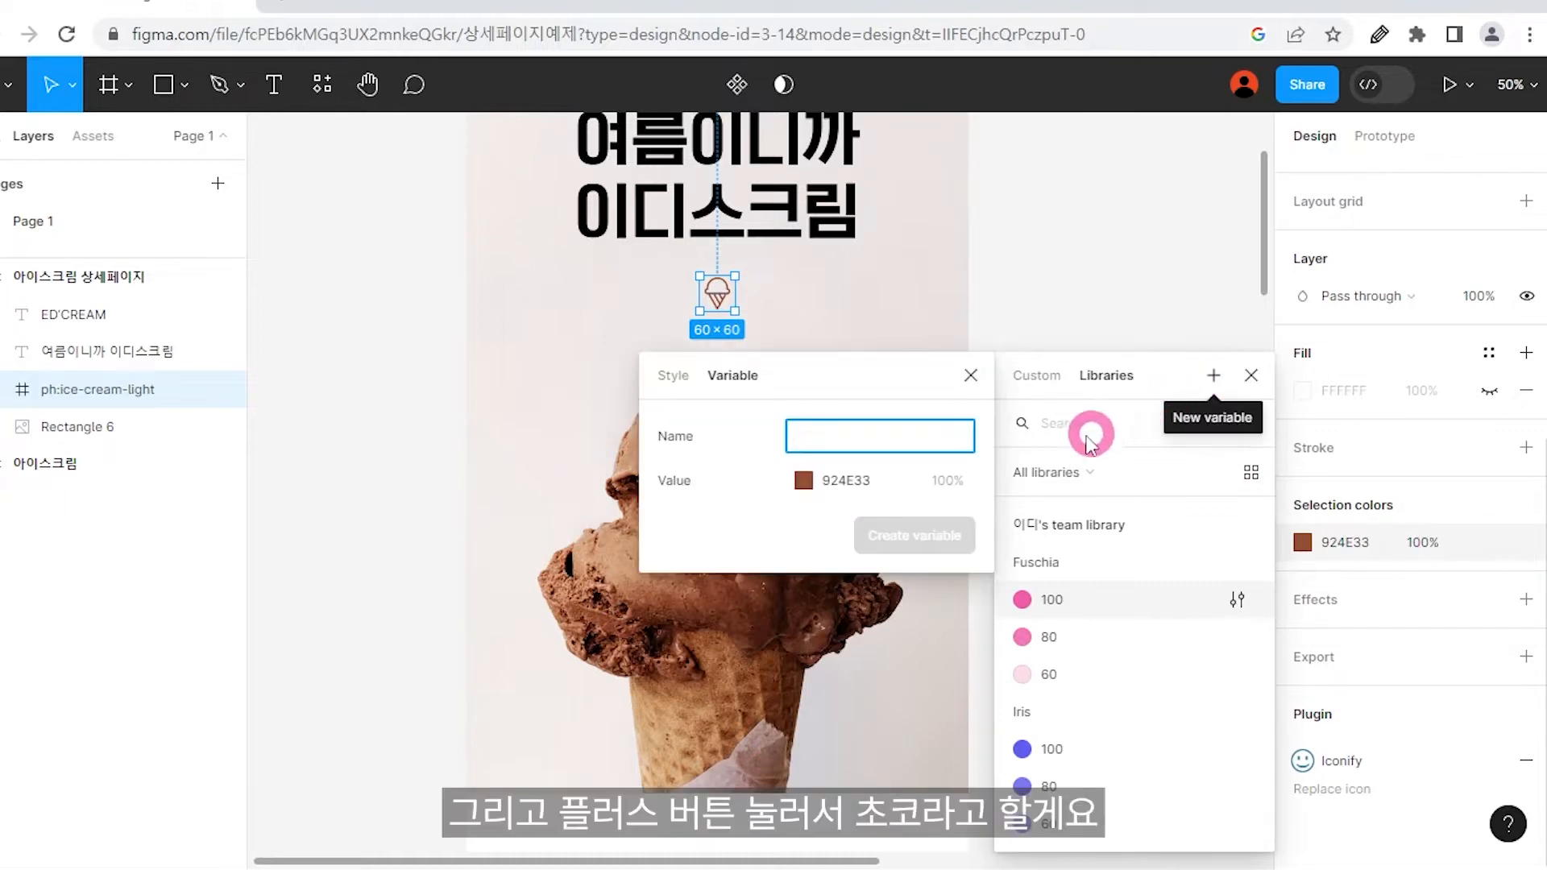
{"action": "type", "text": "cho"}
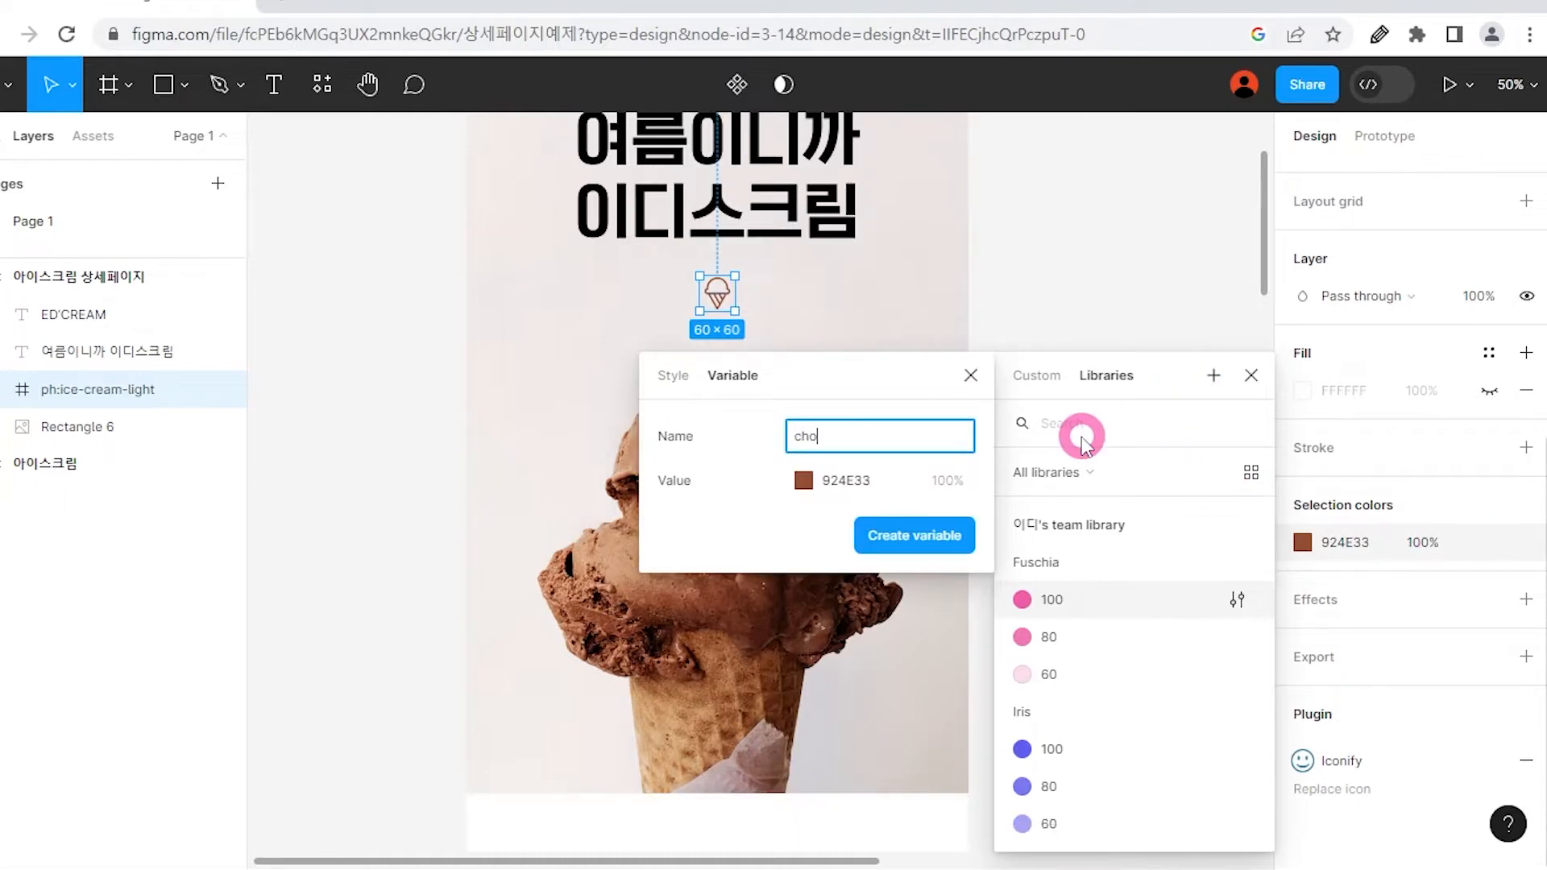
{"action": "type", "text": "co"}
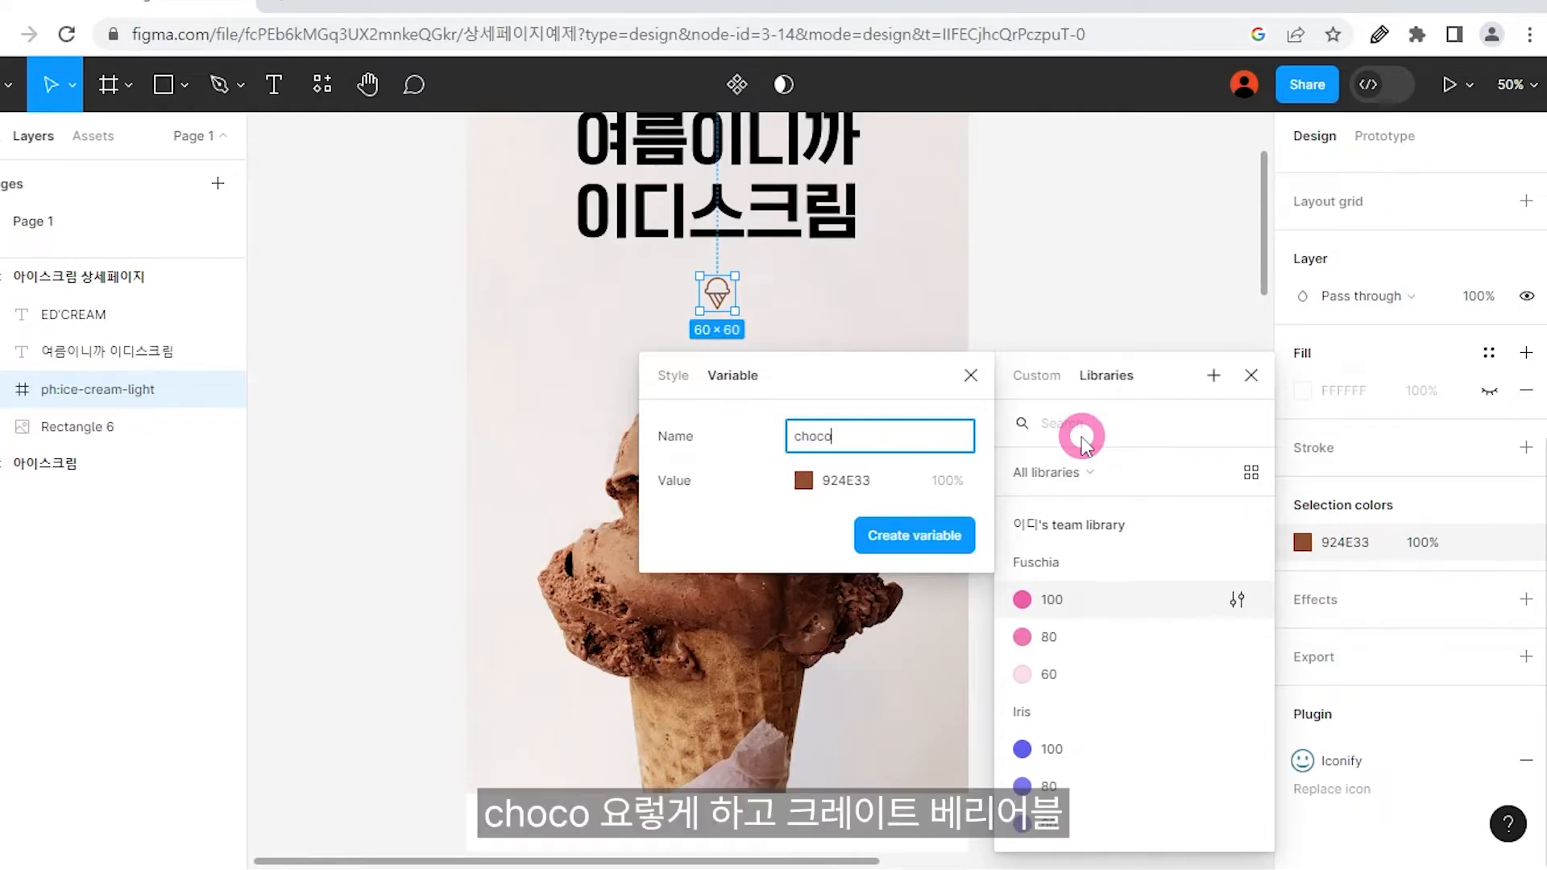
{"action": "left_click", "coordinate": [874, 541]}
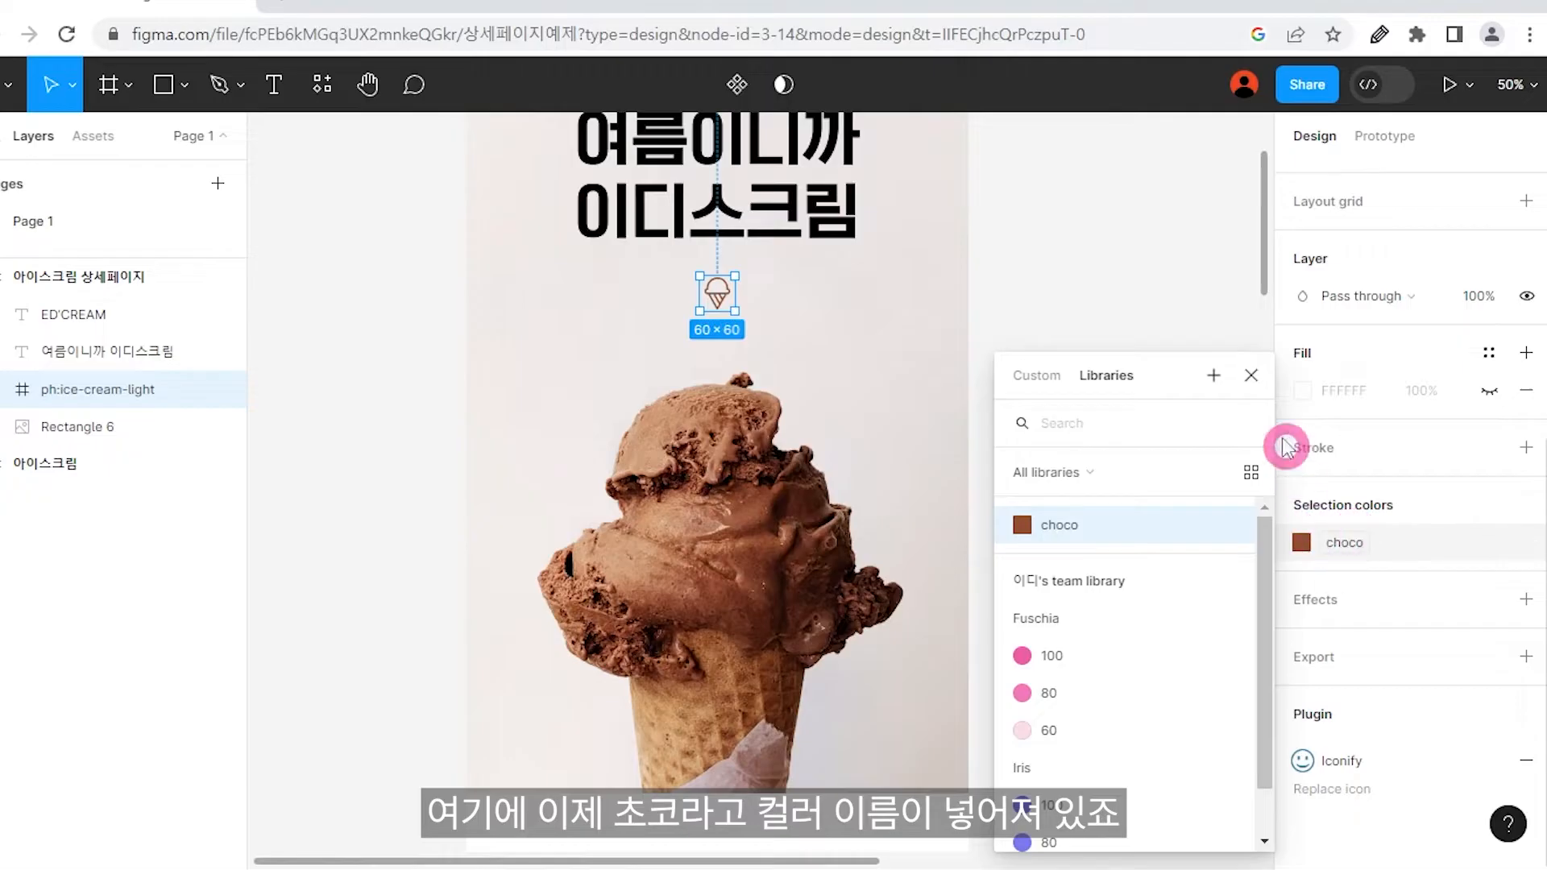
{"action": "left_click", "coordinate": [1250, 375]}
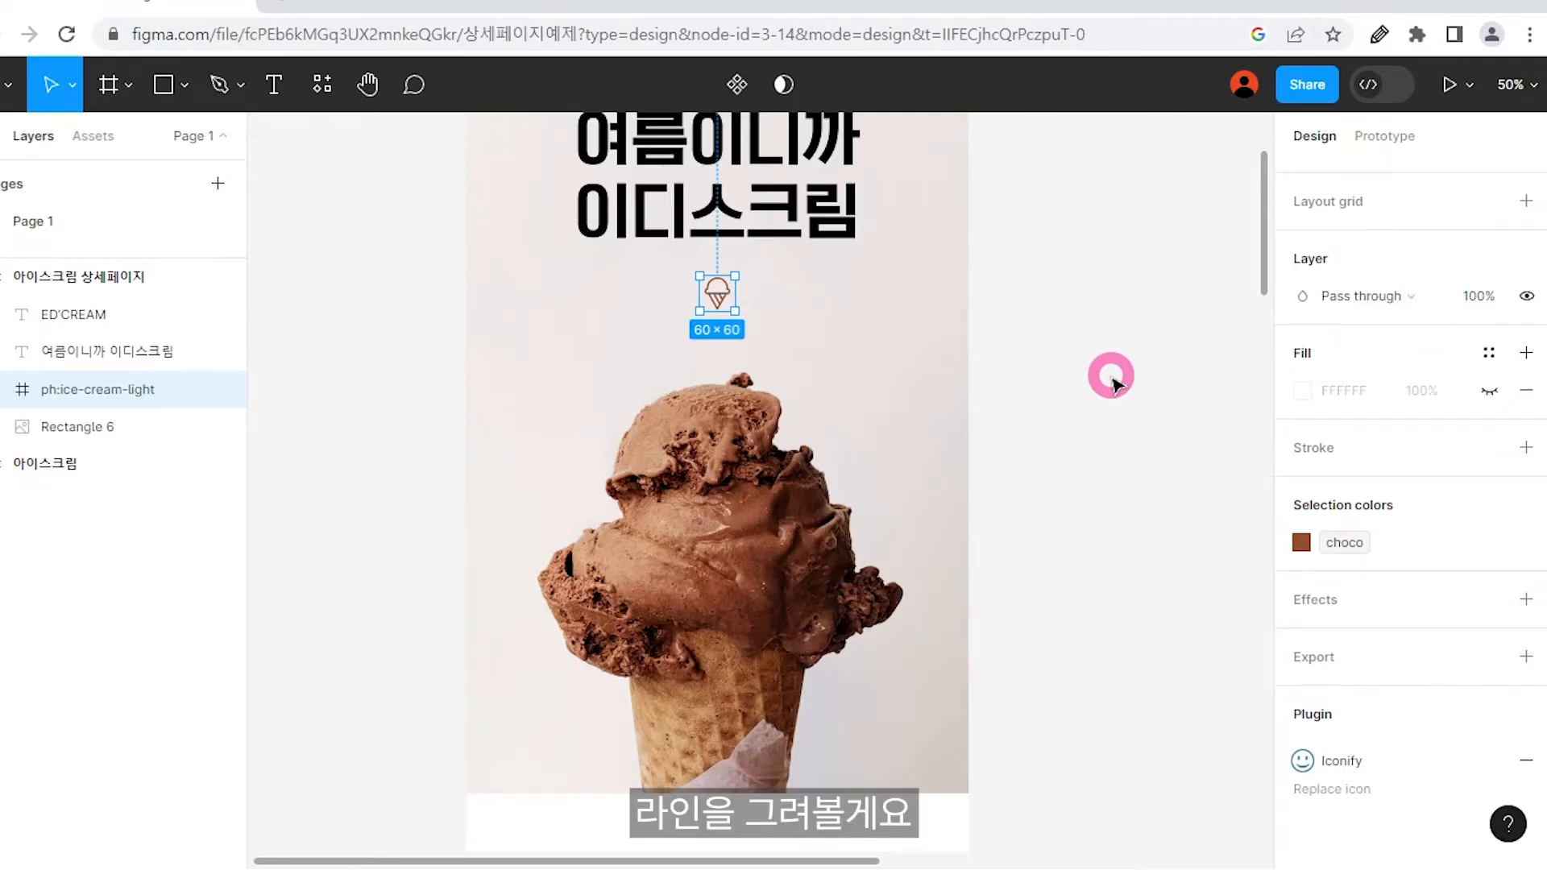
Draw a horizontal divider line beside the ice cream icon, below the headline, and extend it towards the icon to a 196 width.
{"action": "left_click", "coordinate": [163, 87]}
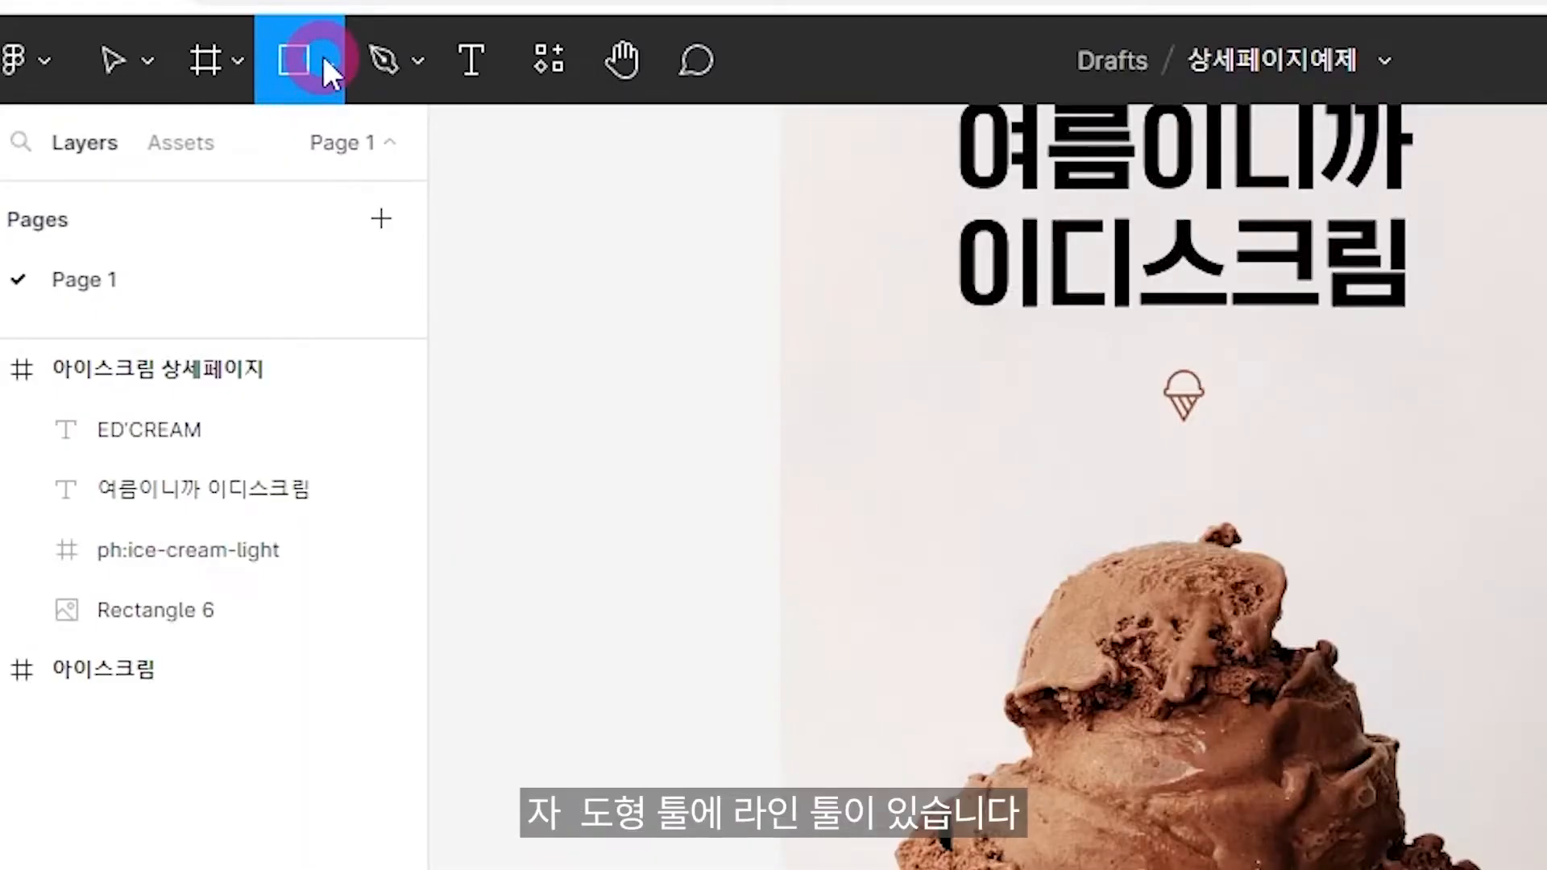
{"action": "left_click", "coordinate": [324, 58]}
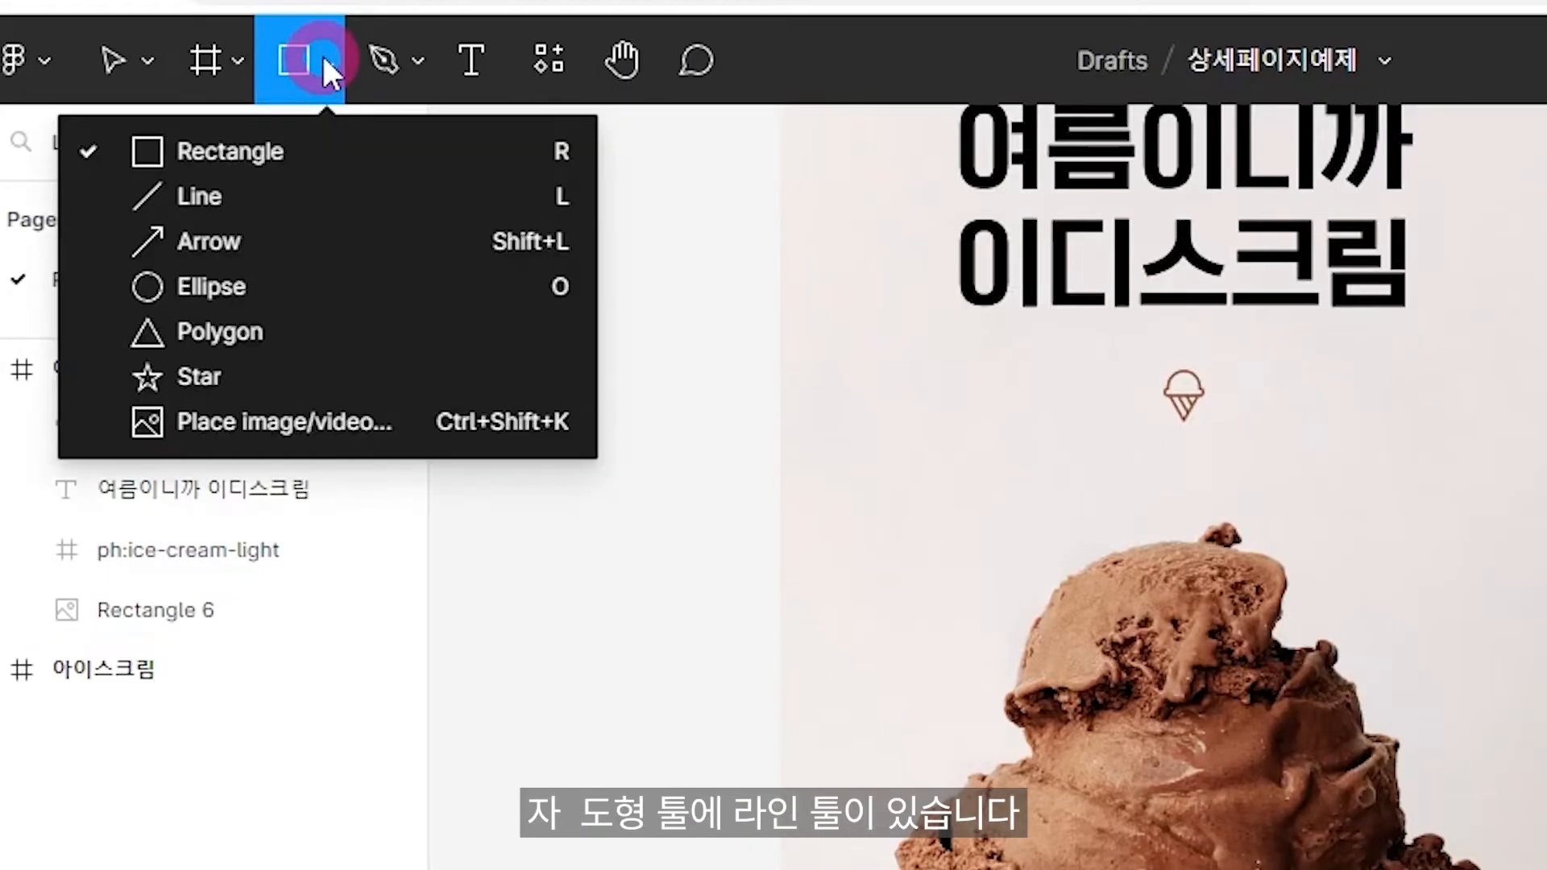
{"action": "left_click", "coordinate": [265, 197]}
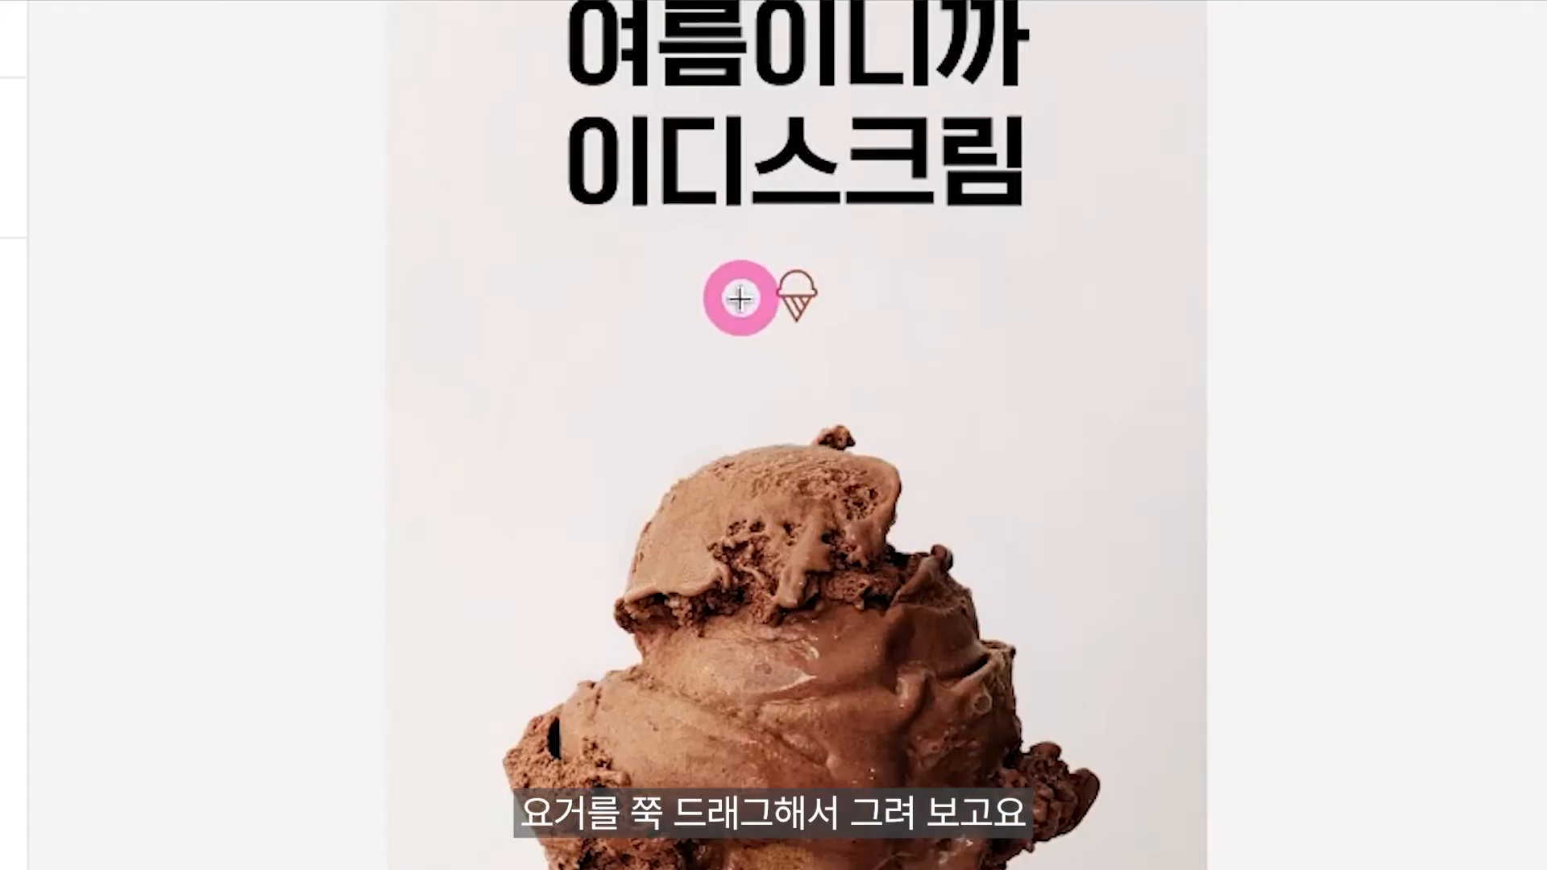
{"action": "left_click_drag", "start_coordinate": [739, 299], "coordinate": [561, 298]}
{"action": "left_click", "coordinate": [1350, 393]}
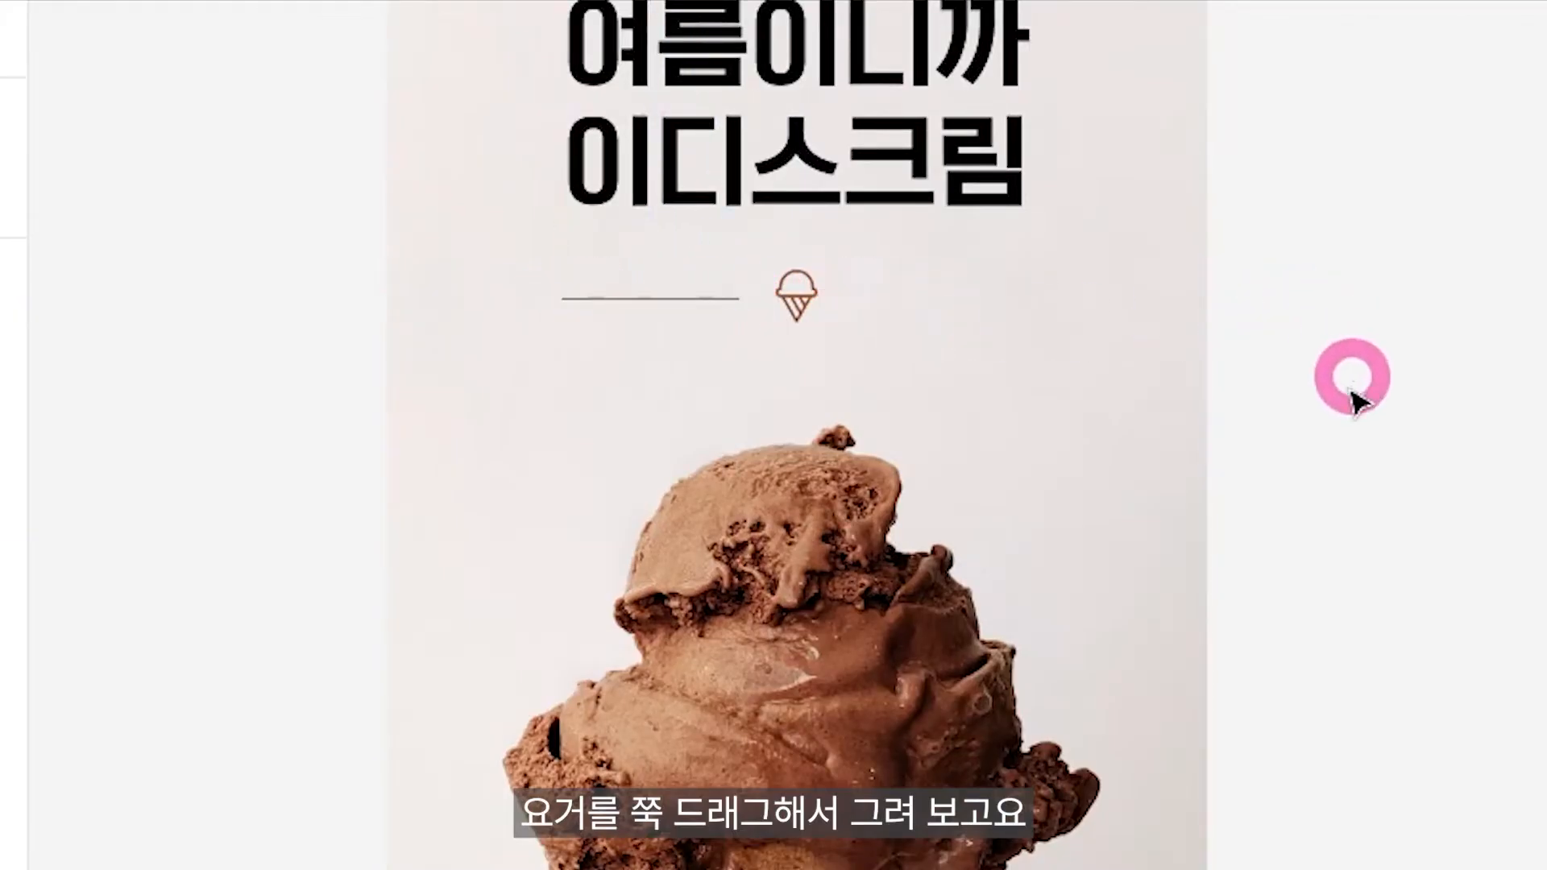
{"action": "left_click", "coordinate": [679, 299]}
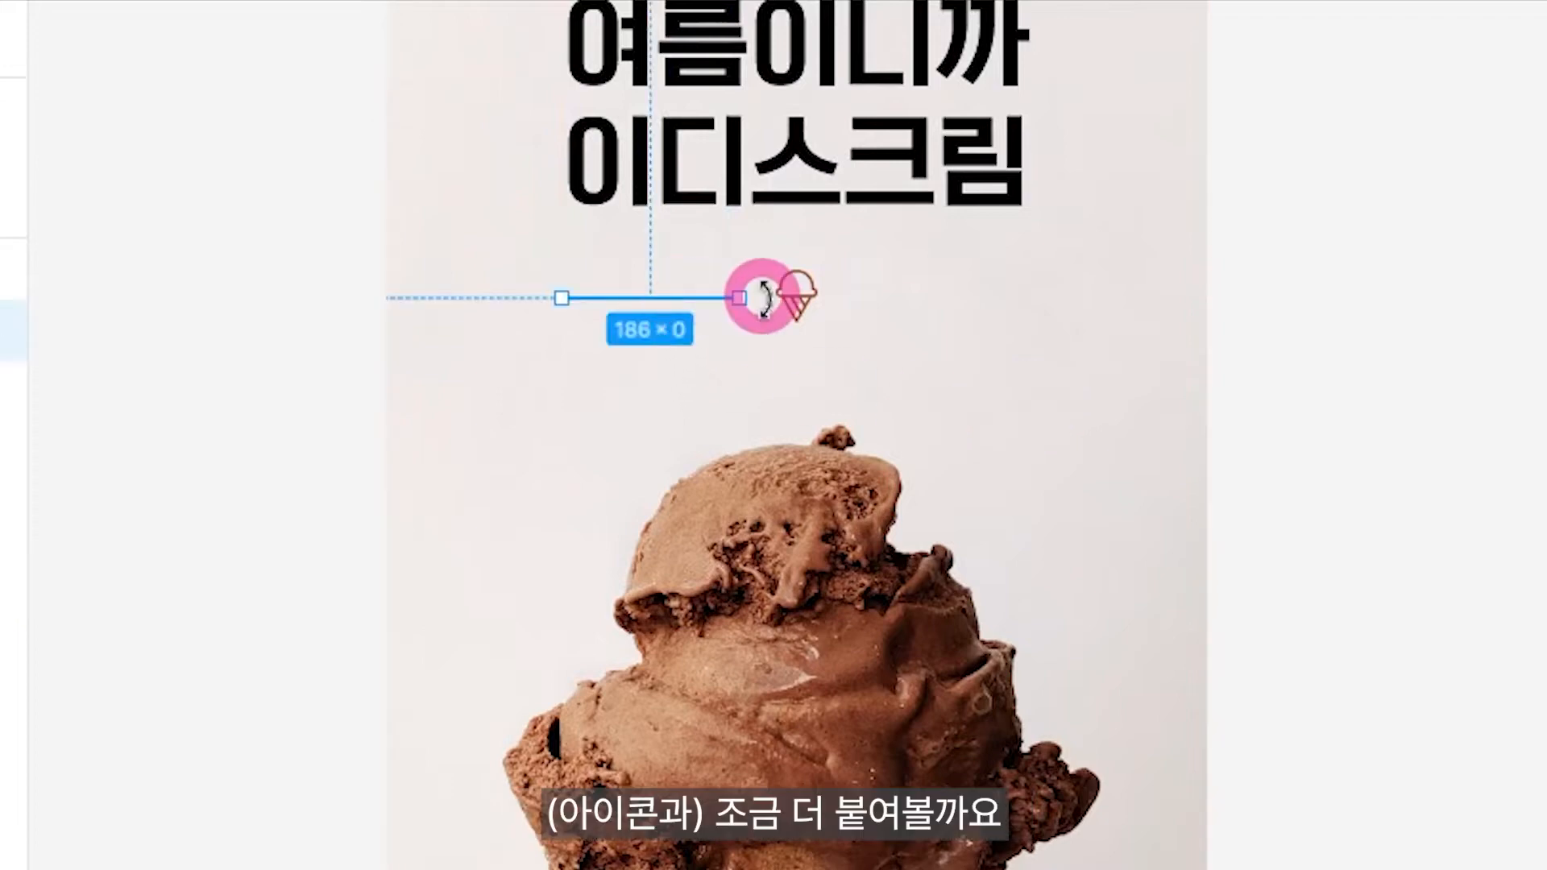
{"action": "left_click_drag", "start_coordinate": [735, 297], "coordinate": [748, 298]}
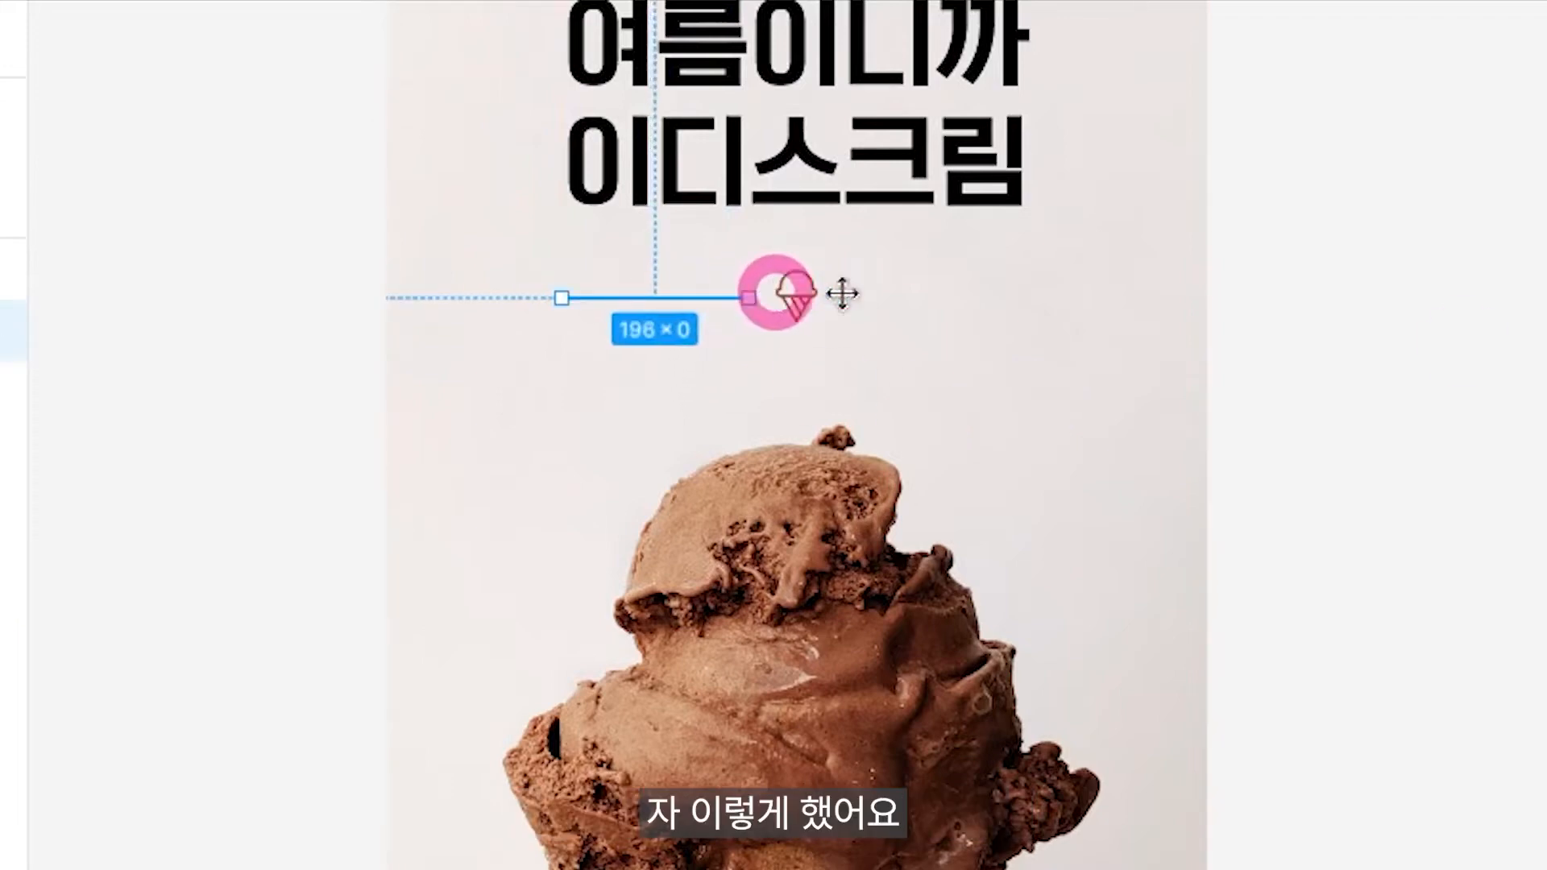
{"action": "left_click", "coordinate": [1486, 366]}
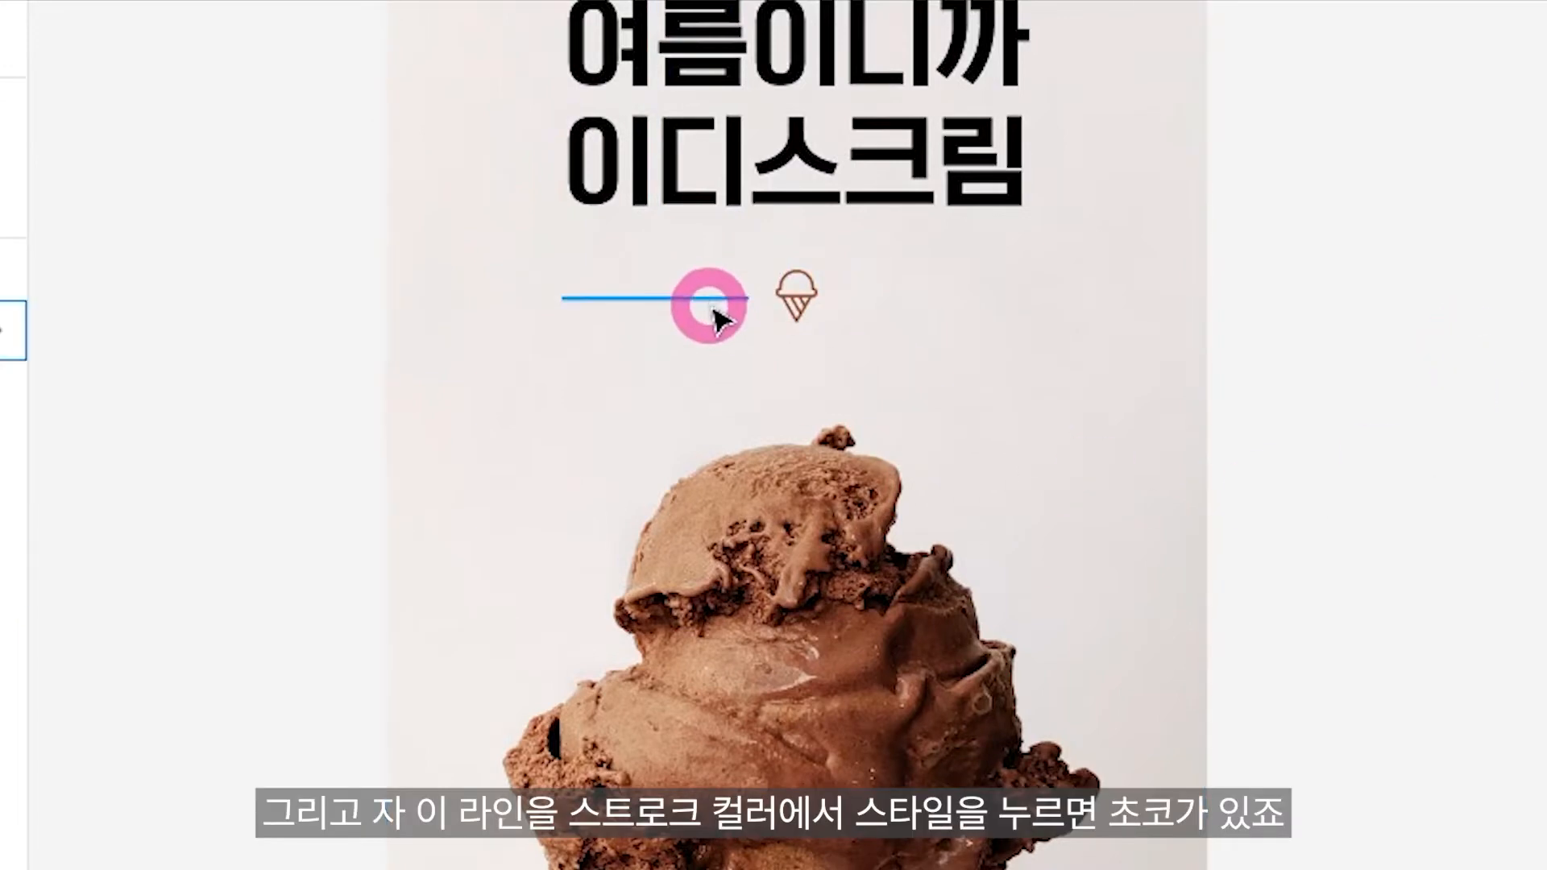
Apply the choco colour variable to the divider line's stroke and duplicate the line onto the opposite side of the ice cream icon.
{"action": "left_click", "coordinate": [705, 299]}
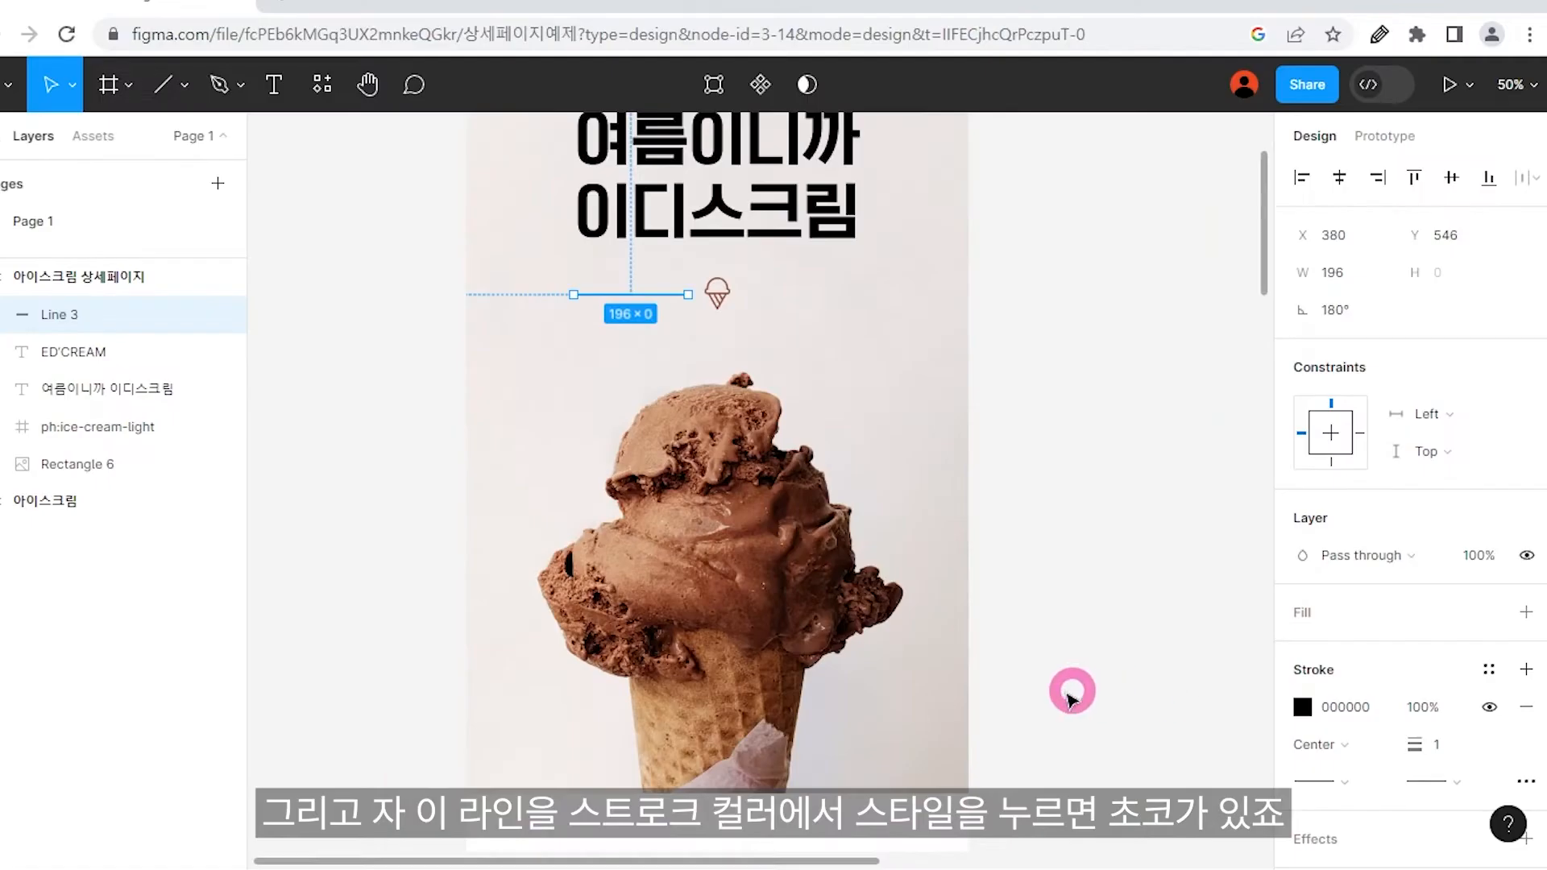
{"action": "left_click", "coordinate": [1486, 675]}
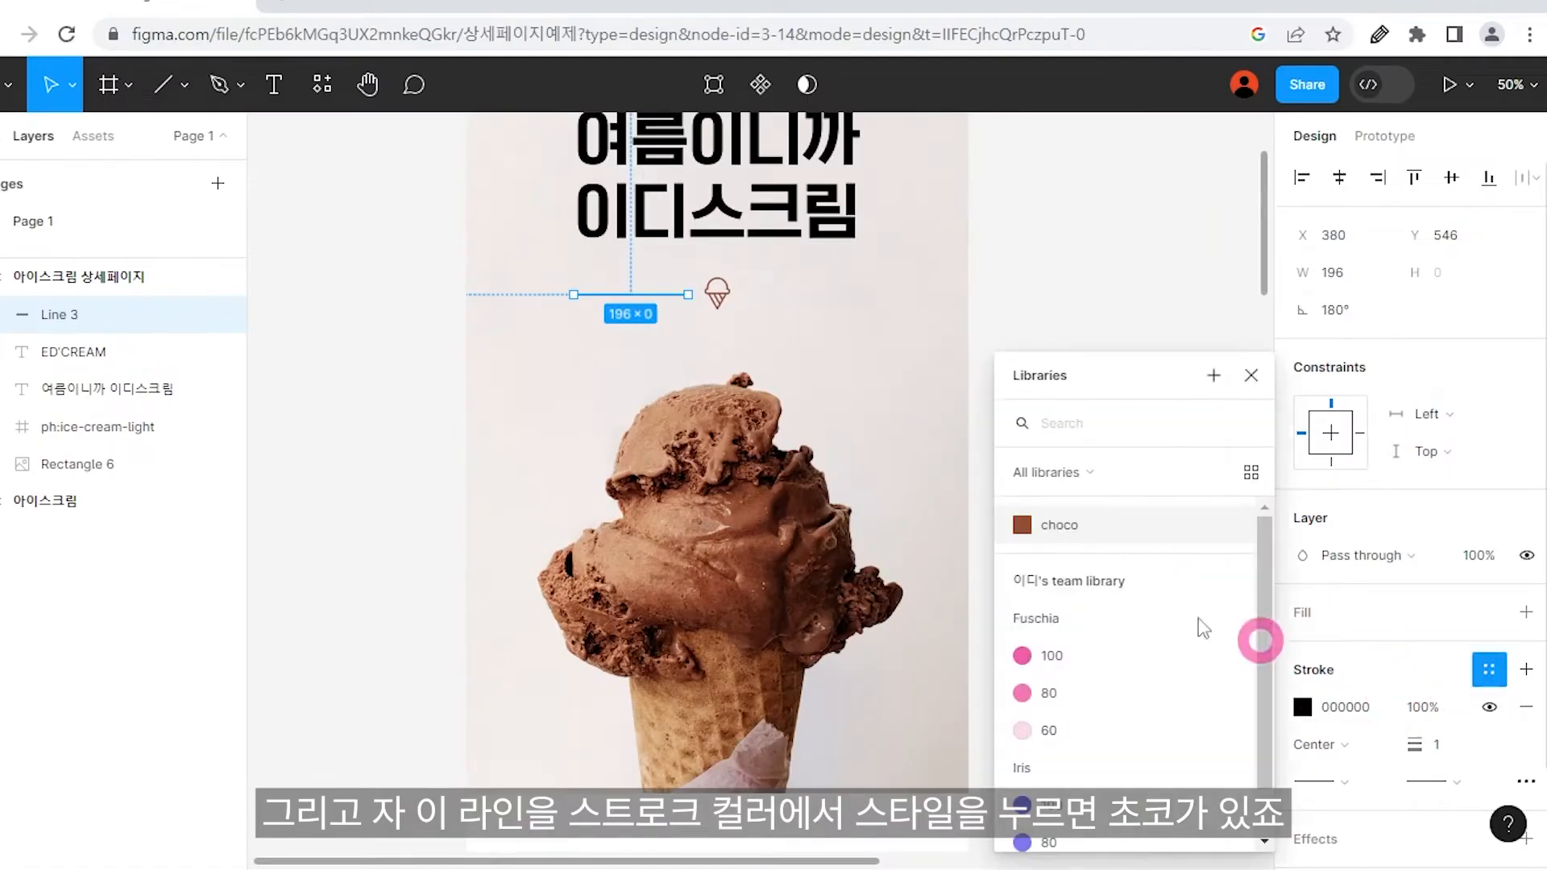
{"action": "left_click", "coordinate": [1031, 532]}
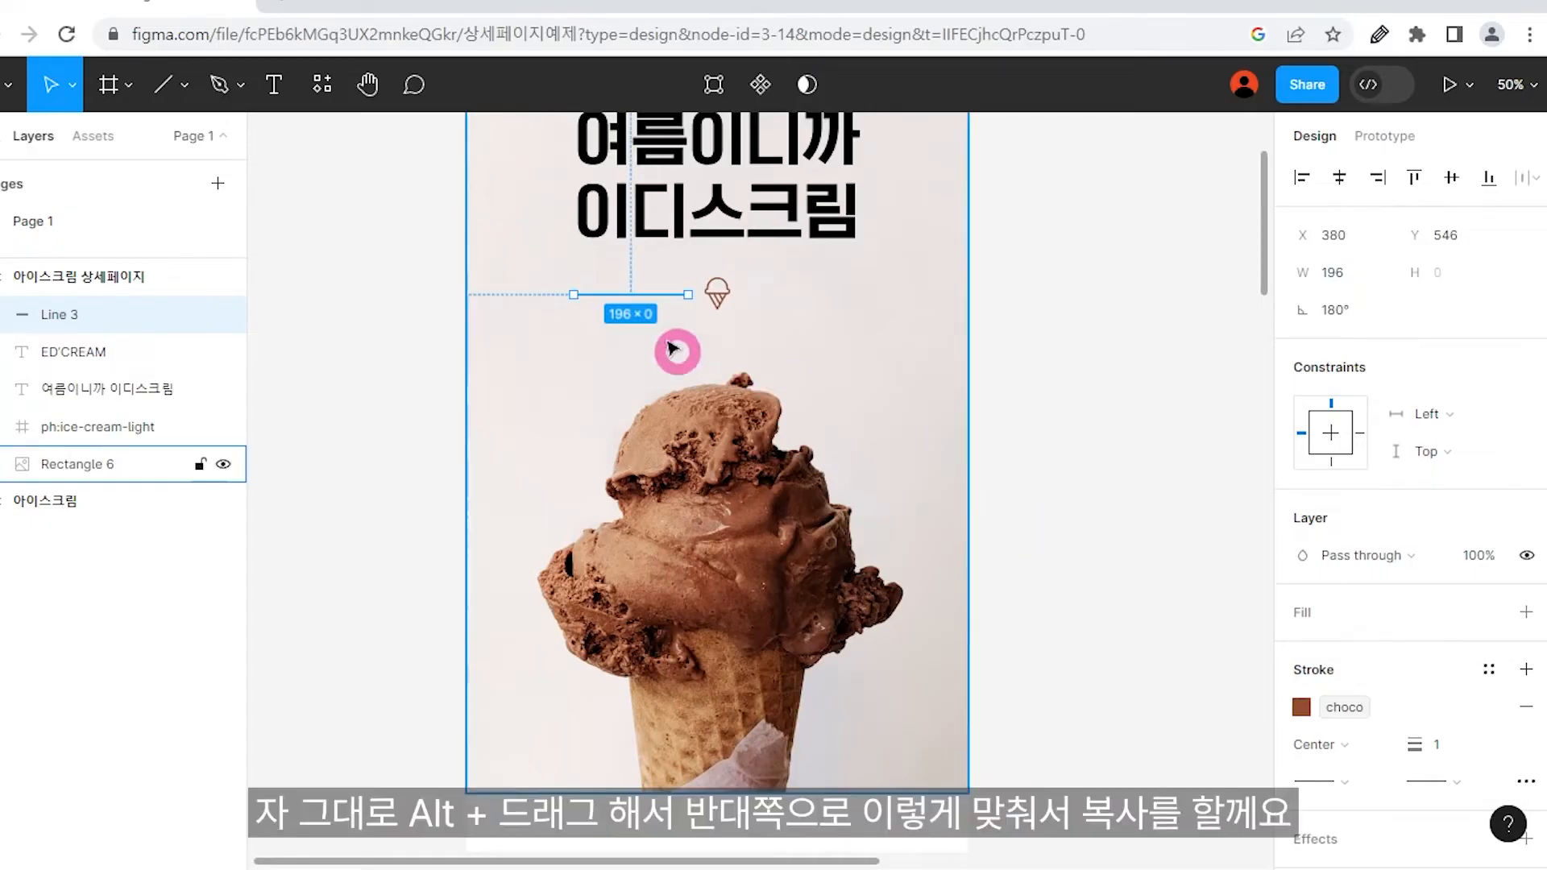
{"action": "left_click_drag", "start_coordinate": [642, 303], "coordinate": [816, 303]}
{"action": "left_click", "coordinate": [1021, 328]}
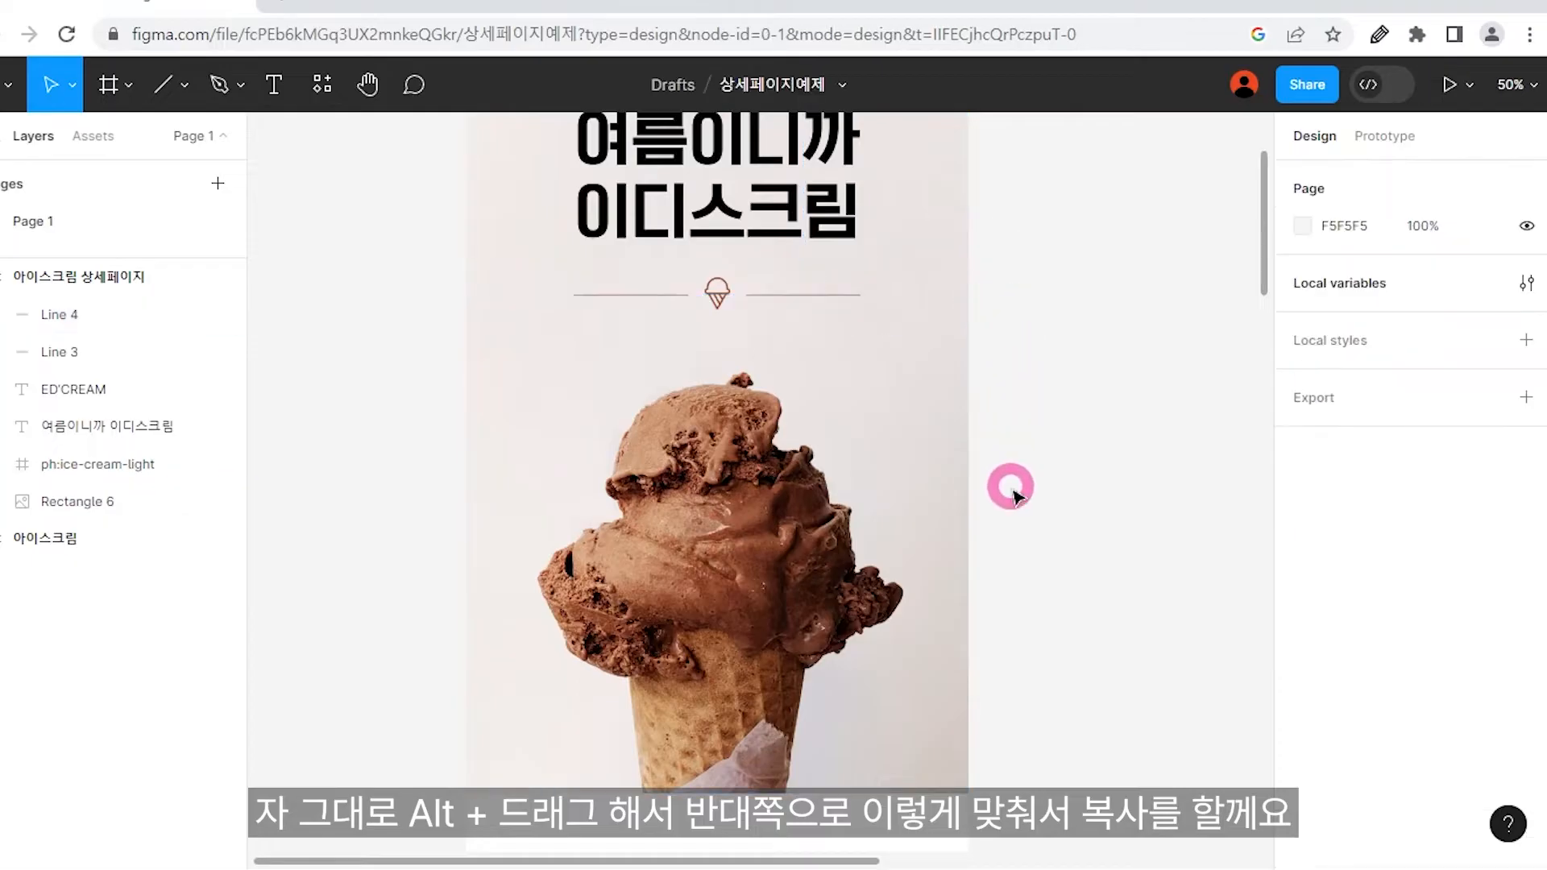
Compare the new frame's header with the example page and examine how the example uses the chocolate ice cream photo in its POINT 02 section.
{"action": "scroll", "coordinate": [1009, 486], "scroll_direction": "up", "scroll_amount": 3}
{"action": "key", "text": "minus"}
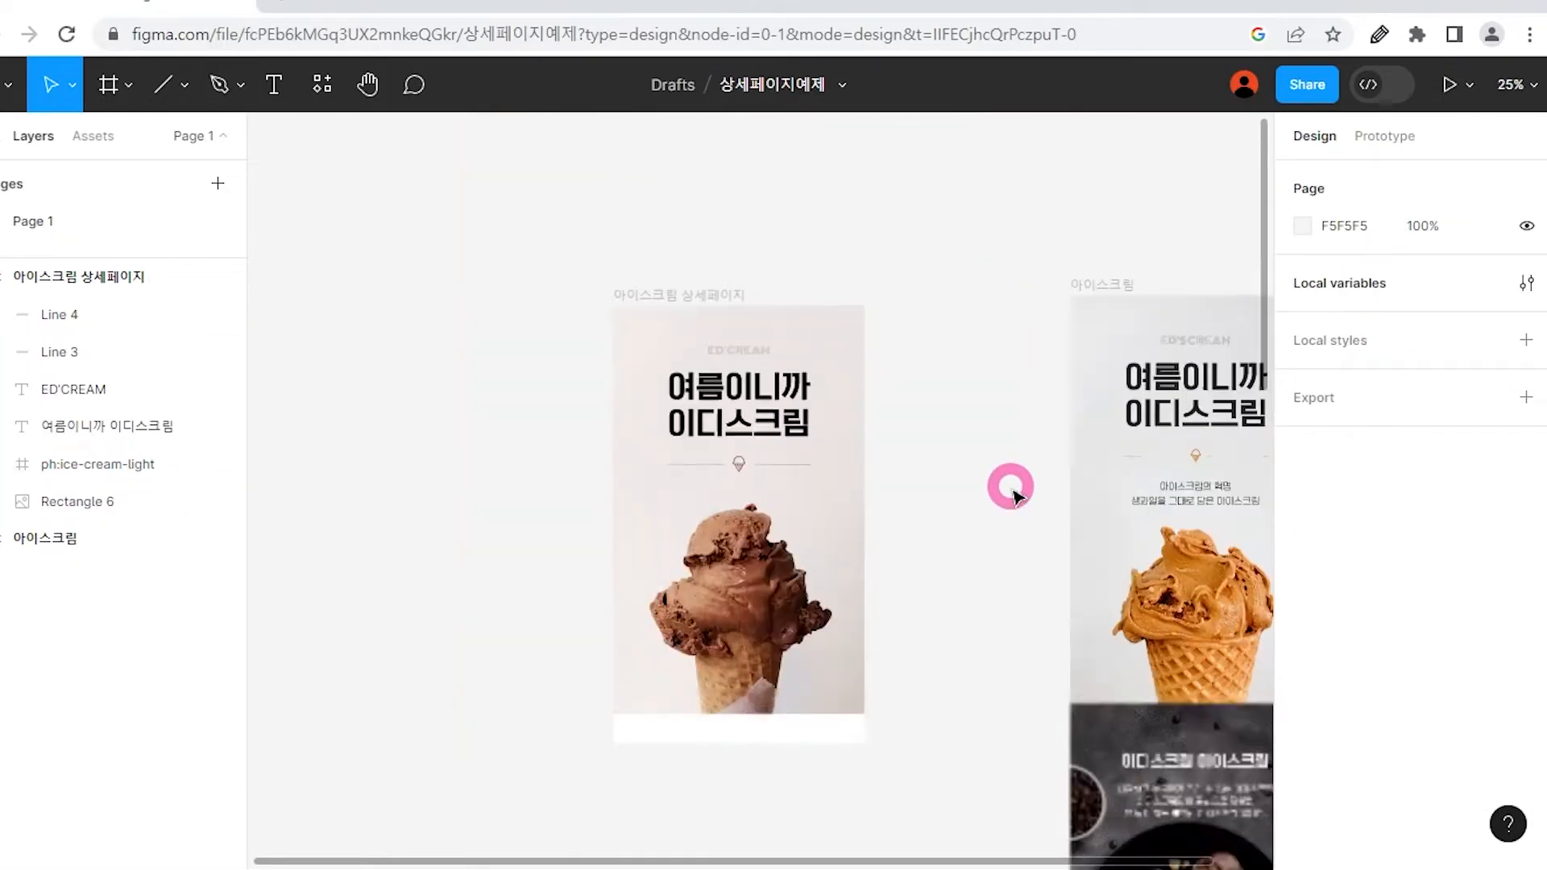
{"action": "scroll", "coordinate": [1122, 650], "scroll_direction": "right", "scroll_amount": 3}
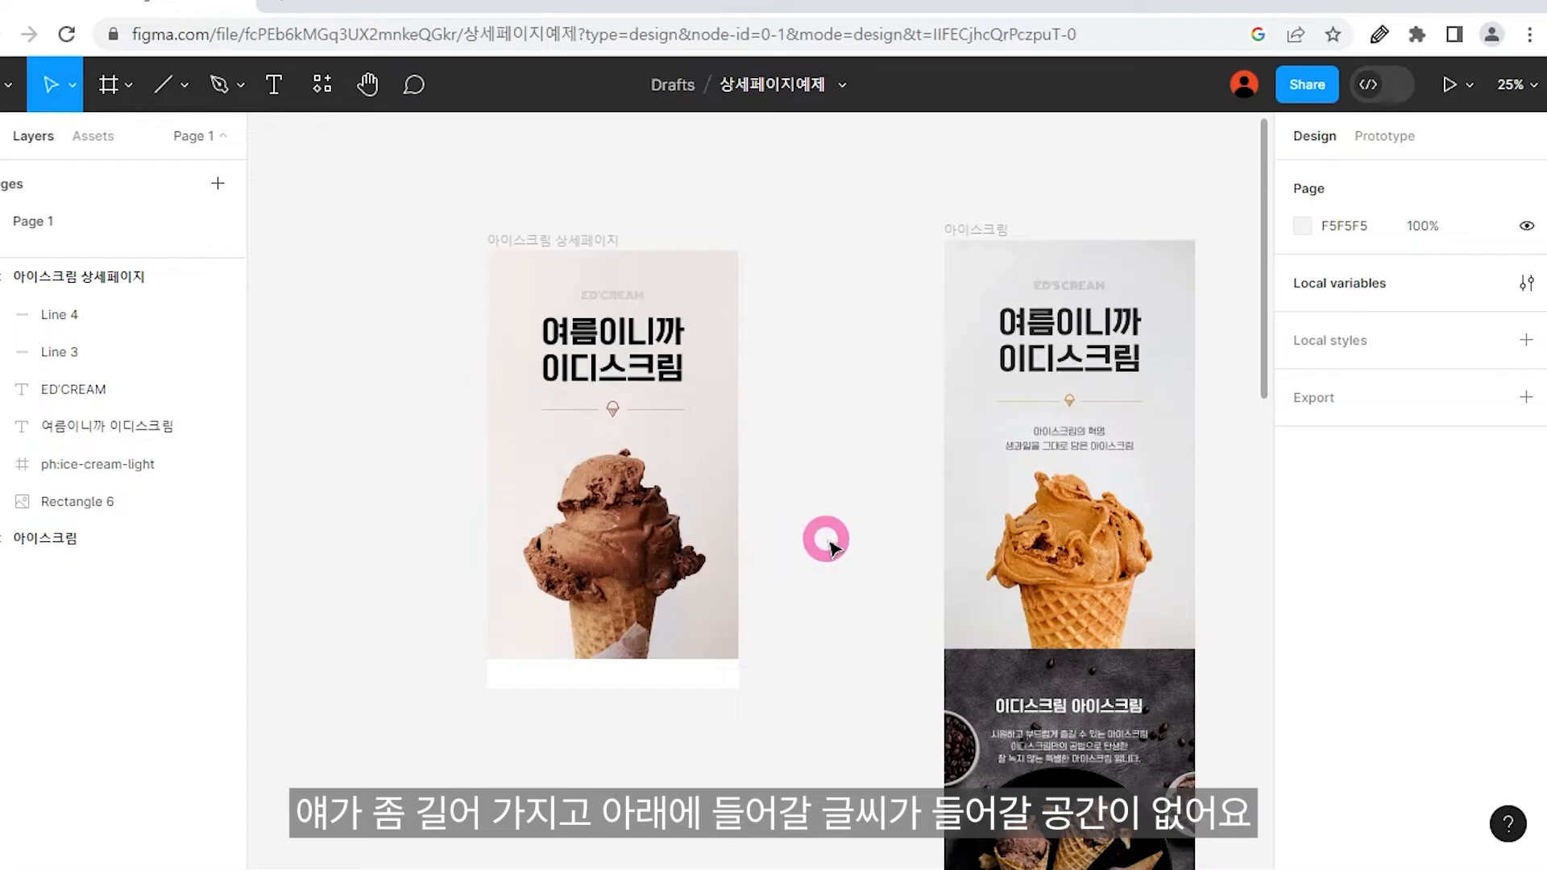
{"action": "left_click", "coordinate": [582, 574]}
{"action": "key", "text": "Escape"}
{"action": "key", "text": "Escape"}
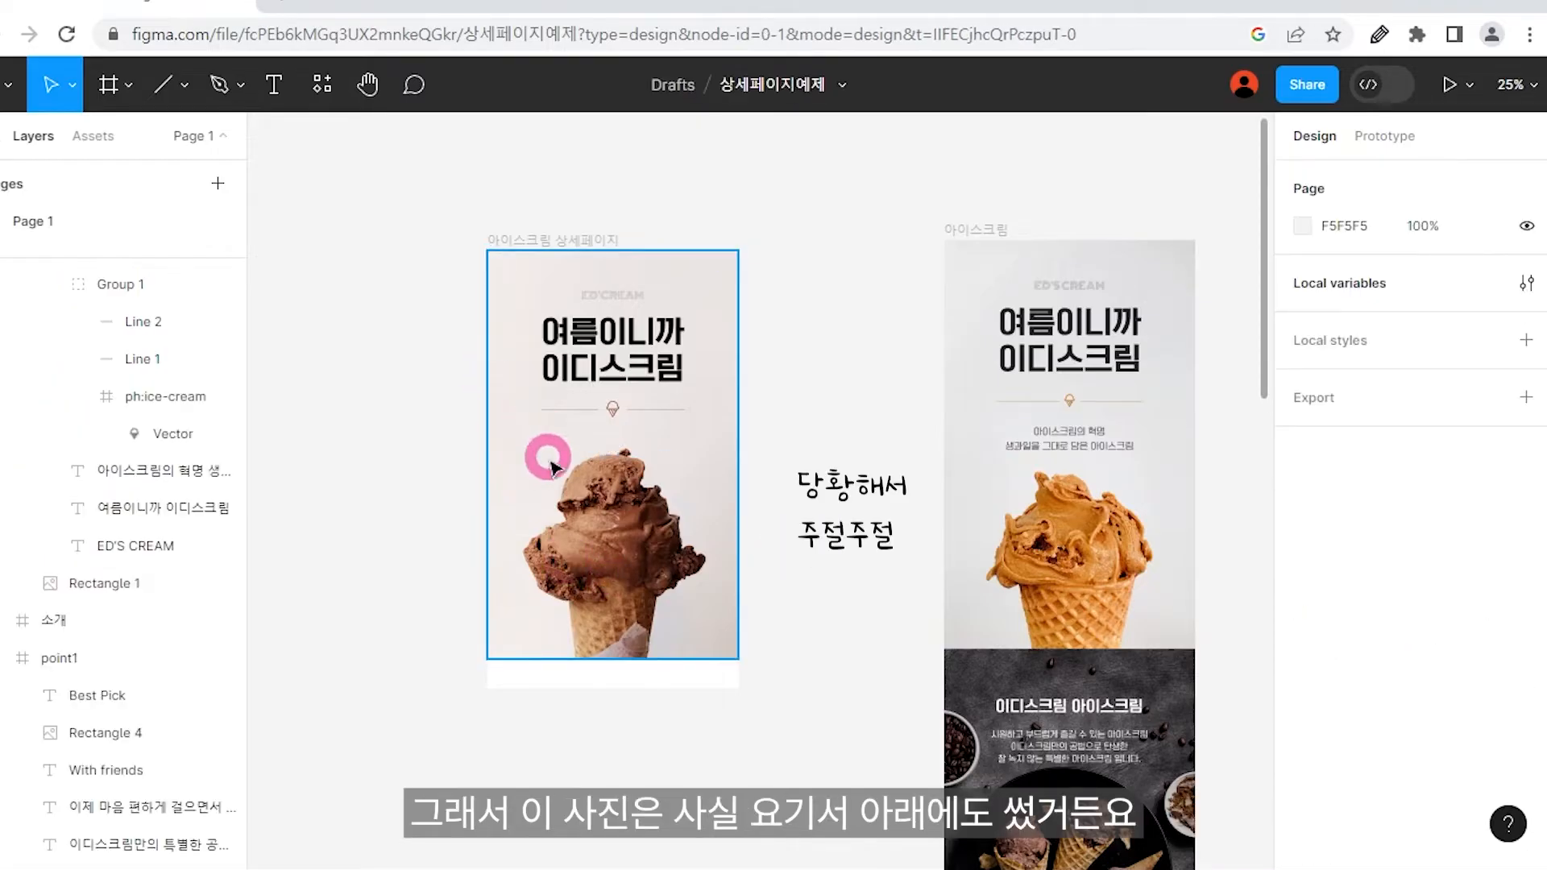
{"action": "scroll", "coordinate": [946, 778], "scroll_direction": "down", "scroll_amount": 15}
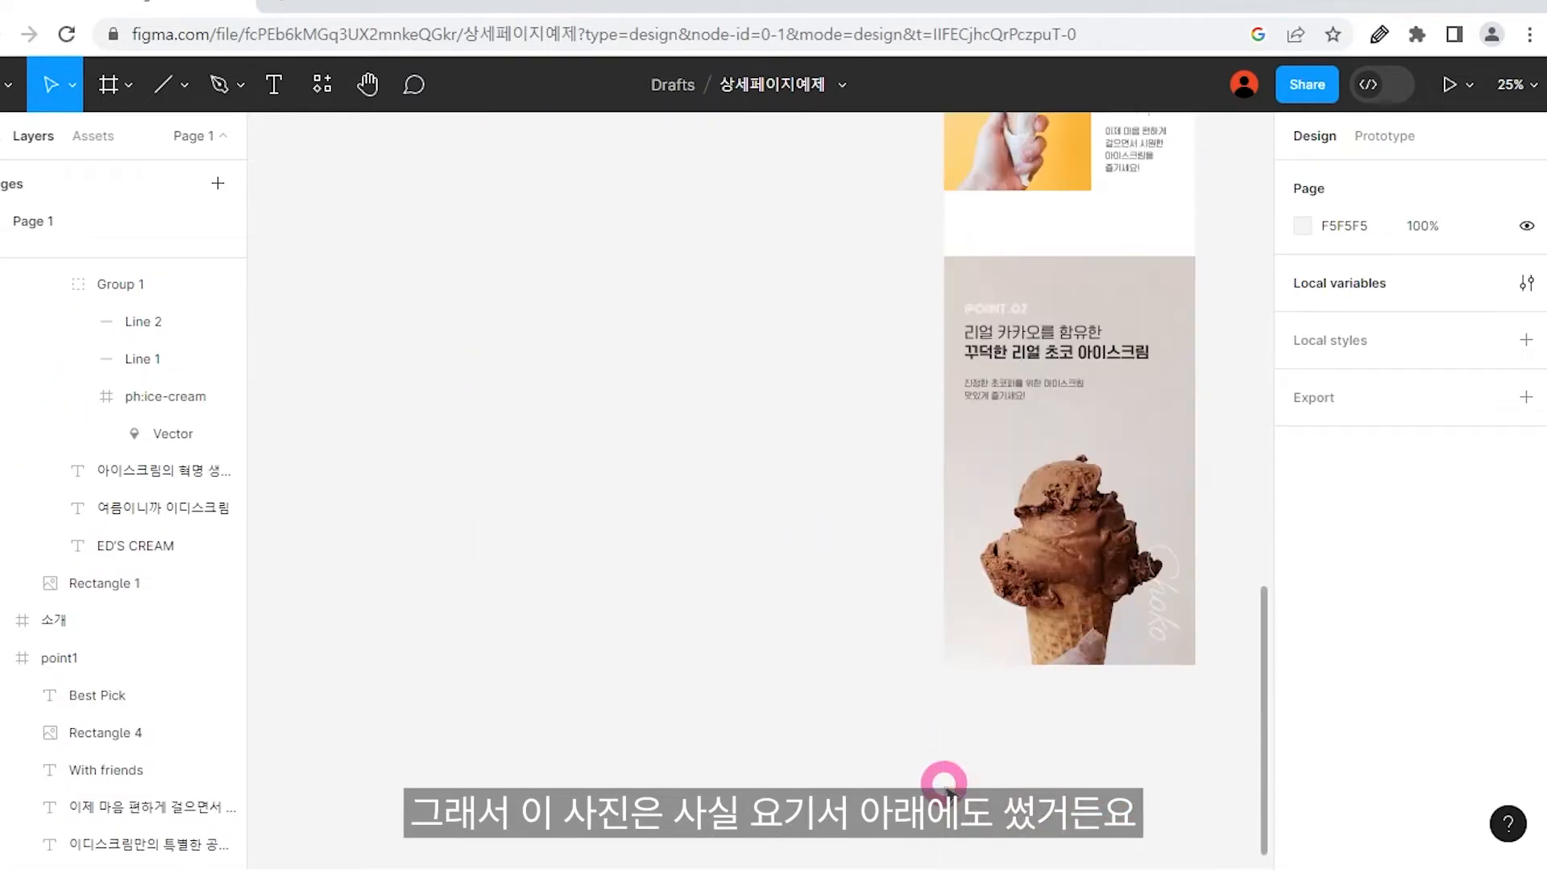
{"action": "scroll", "coordinate": [1005, 534], "scroll_direction": "up", "scroll_amount": 15}
Copy the Rectangle 1 ice cream photo from the example's intro and paste it directly above Rectangle 6 in the new frame.
{"action": "left_click", "coordinate": [1088, 564]}
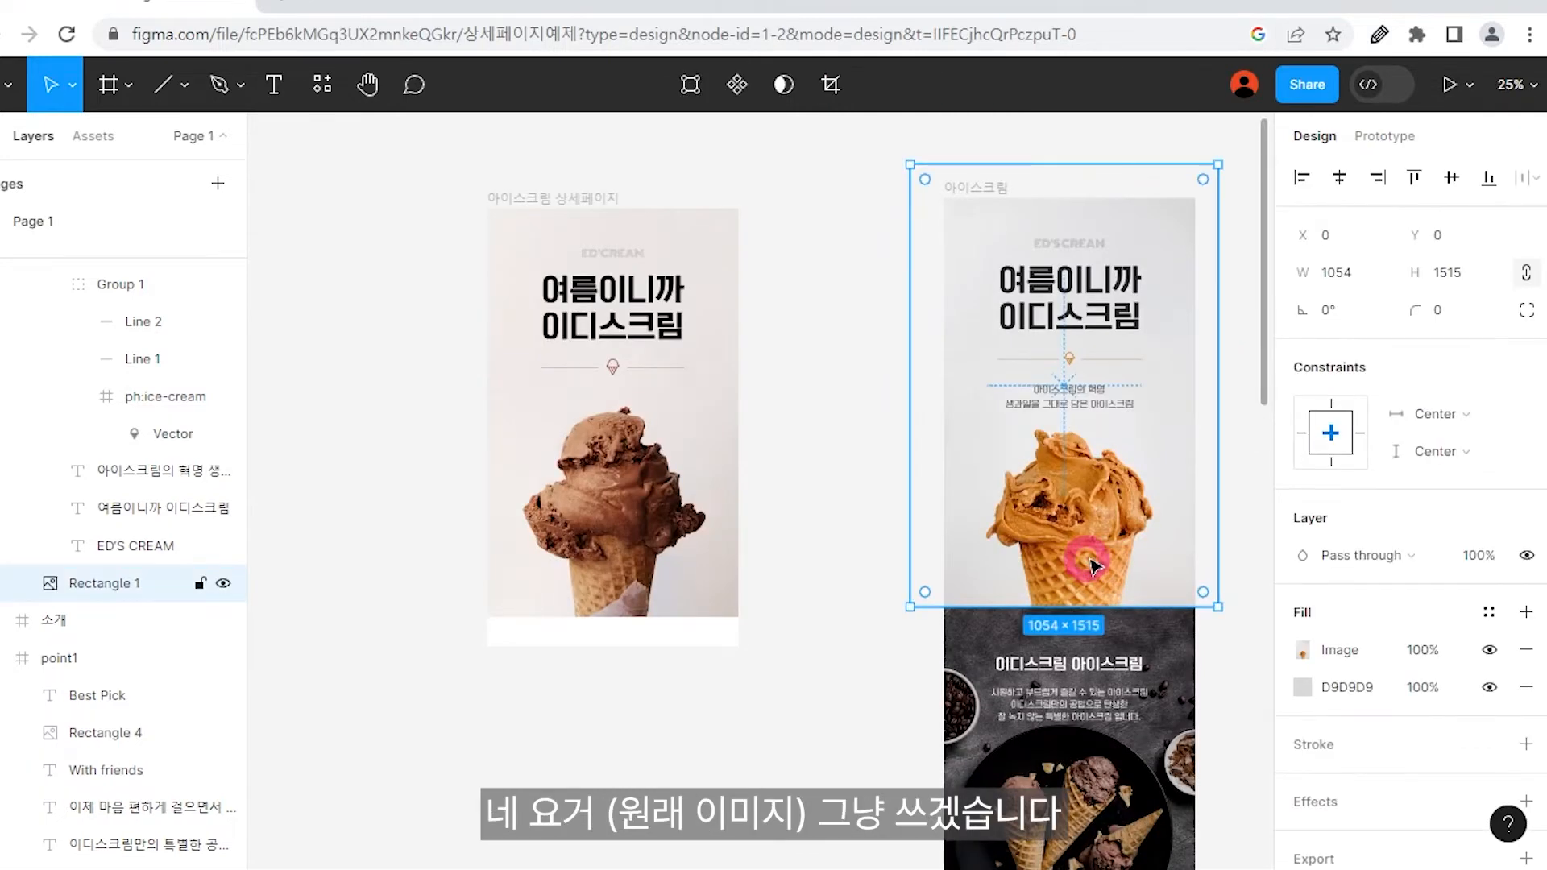
{"action": "left_click", "coordinate": [621, 518]}
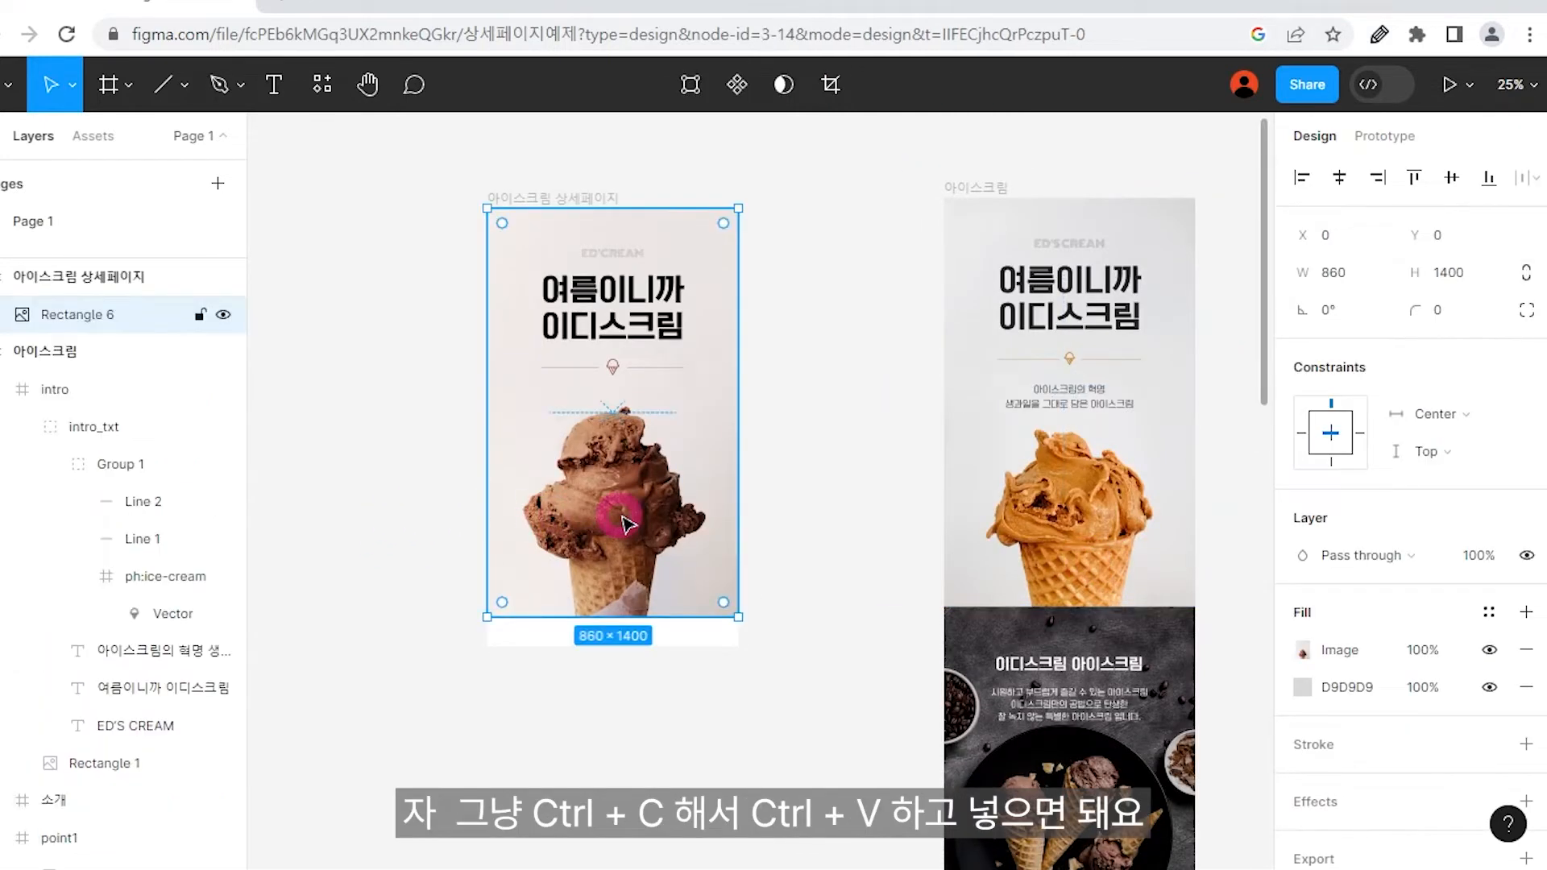
{"action": "key", "text": "ctrl+v"}
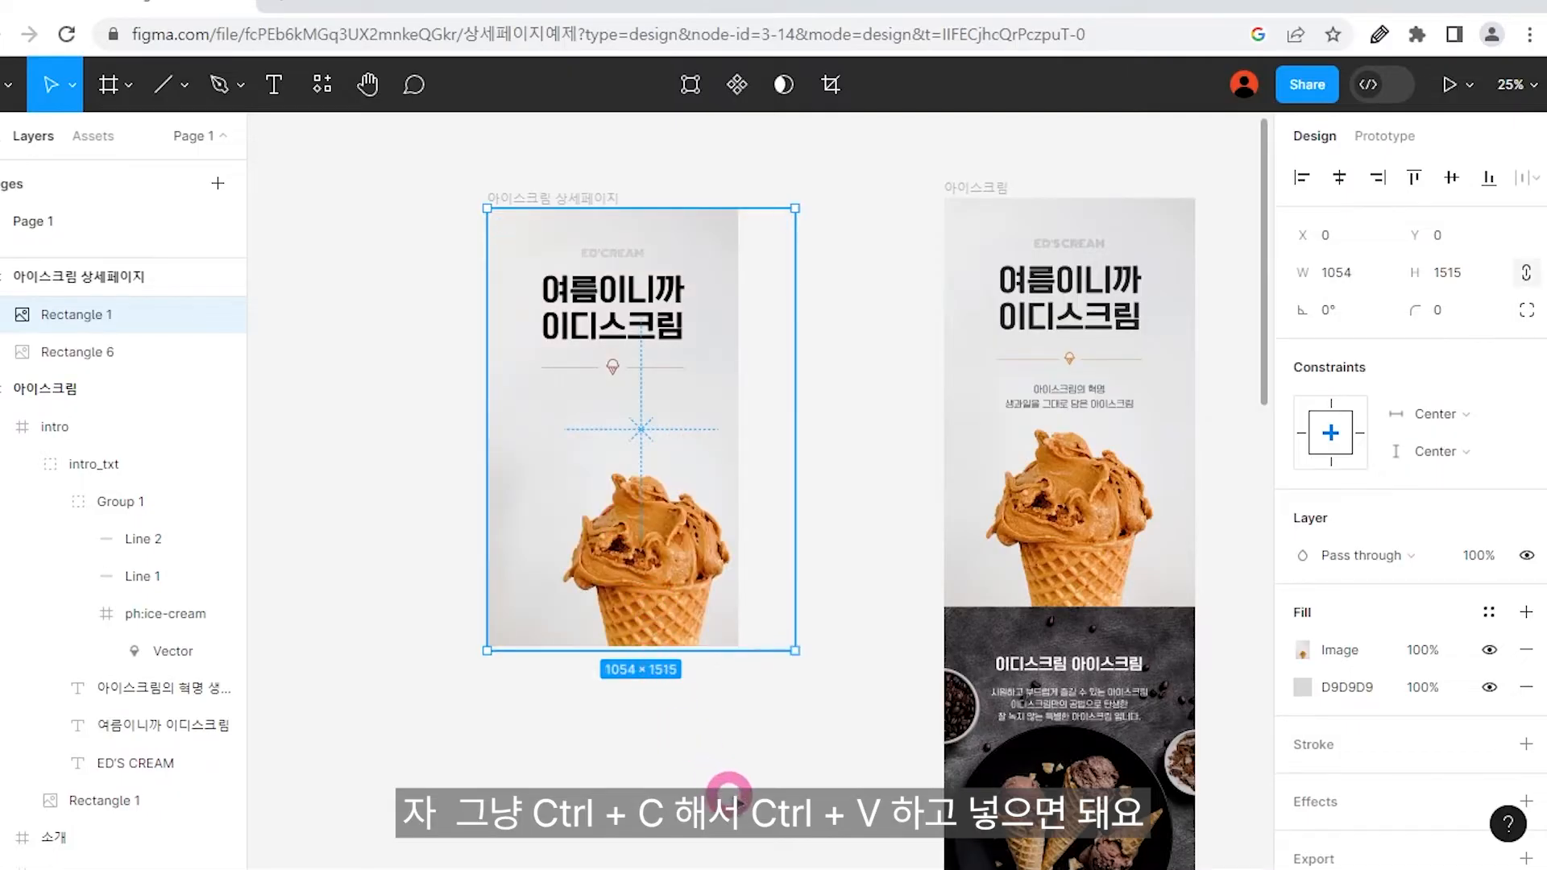
Reposition the pasted ice cream photo to X -119, Y -184 to match the example, and delete the Rectangle 6 chocolate photo underneath.
{"action": "left_click_drag", "start_coordinate": [685, 566], "coordinate": [656, 514]}
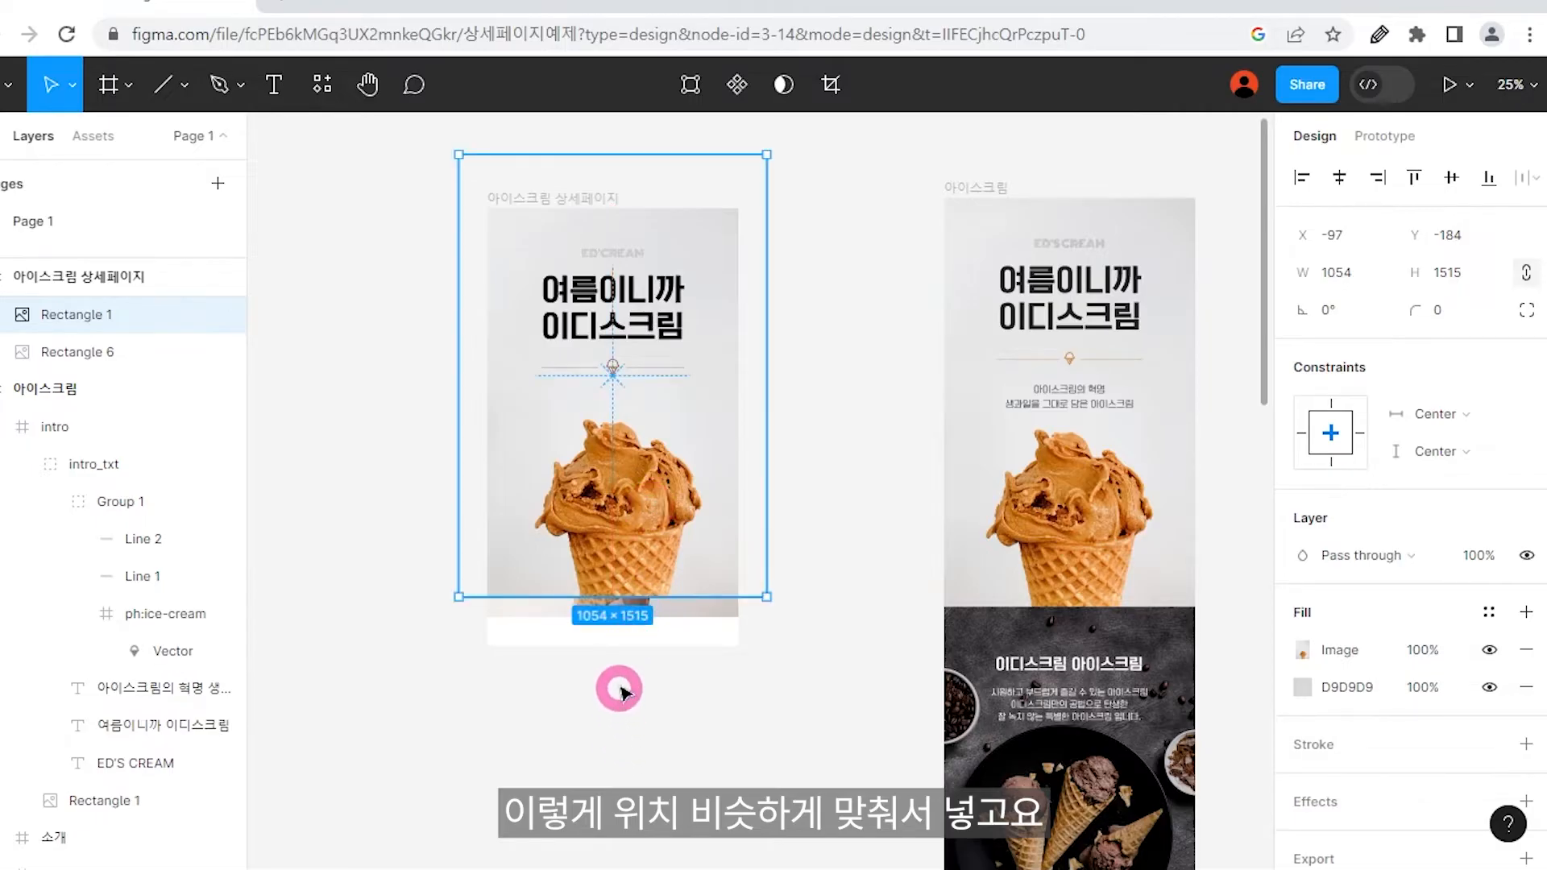
{"action": "left_click_drag", "start_coordinate": [615, 513], "coordinate": [613, 527]}
{"action": "left_click", "coordinate": [606, 604]}
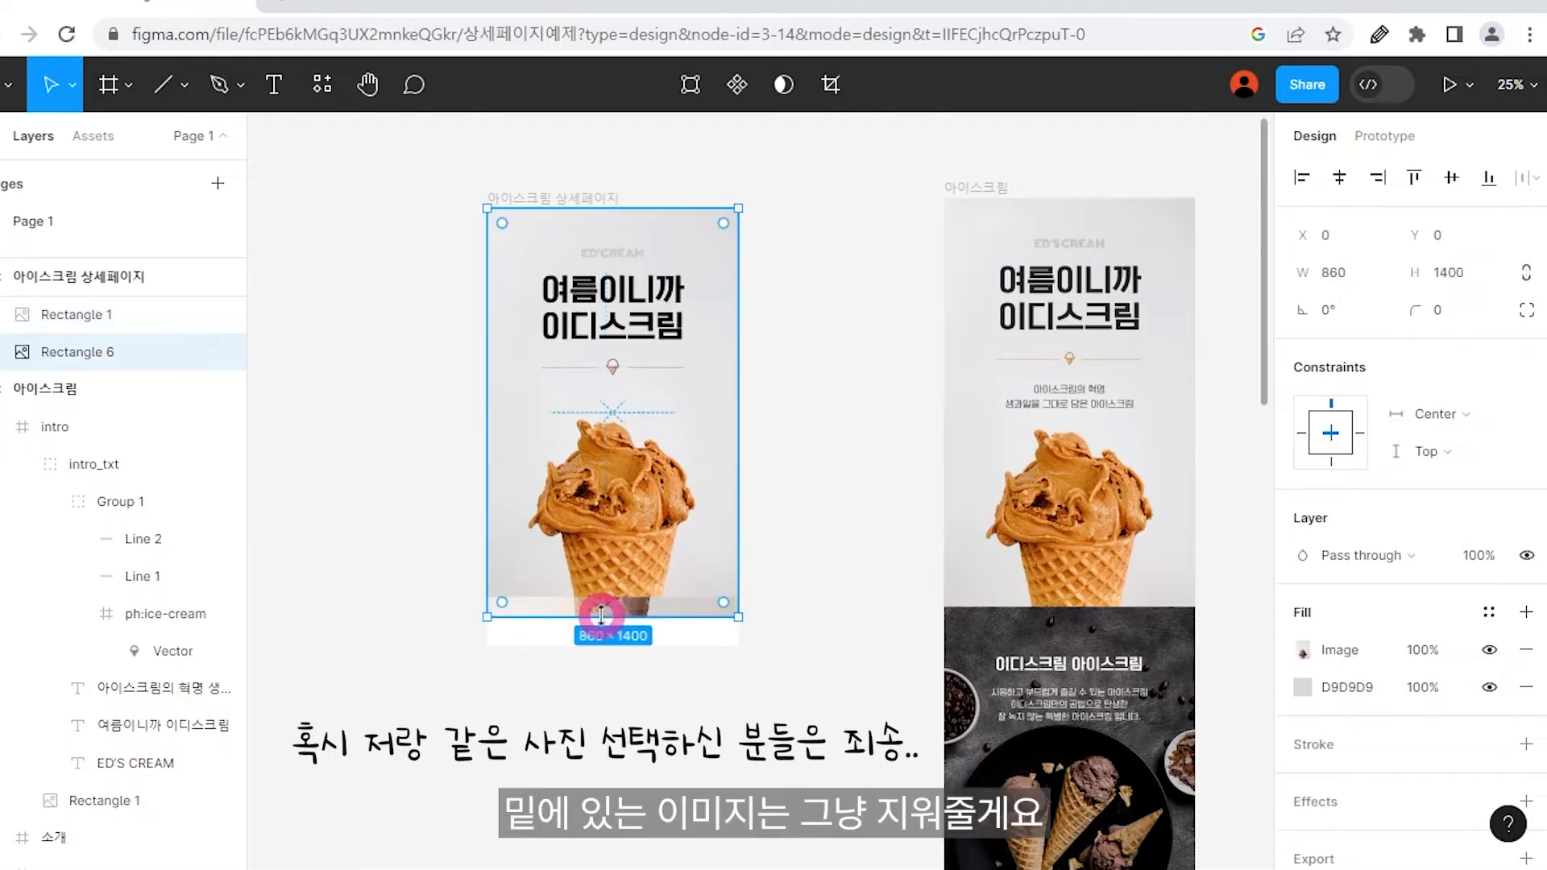
{"action": "key", "text": "Delete"}
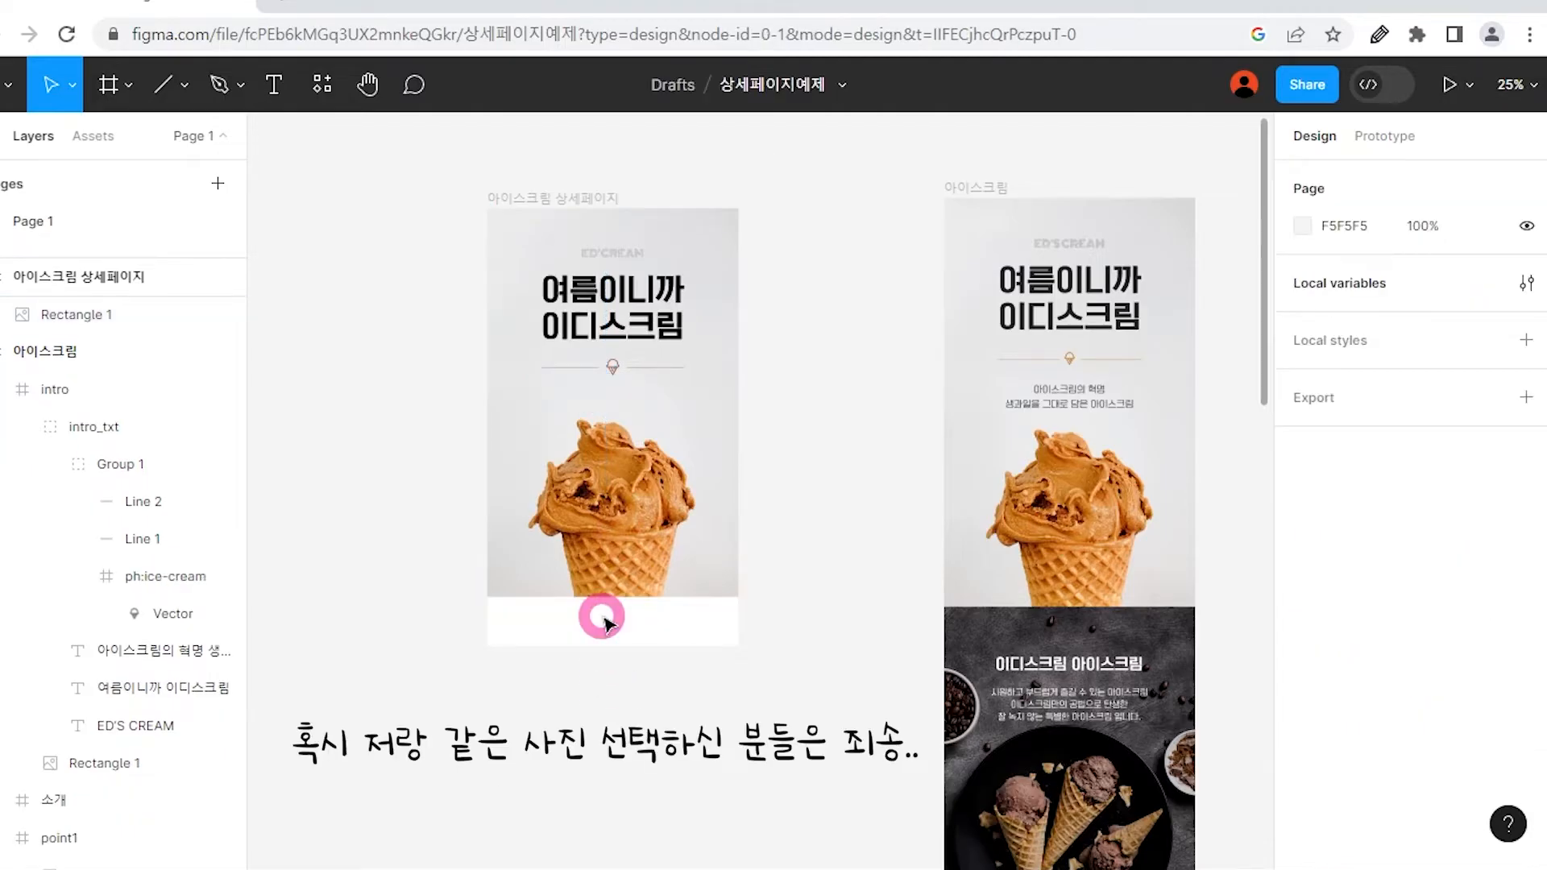
Copy the example's caption "아이스크림의 혁명 생과일을 그대로 담은 아이스크림" and place it as two-line text below the divider in the new frame.
{"action": "scroll", "coordinate": [807, 480], "scroll_direction": "up", "scroll_amount": 5}
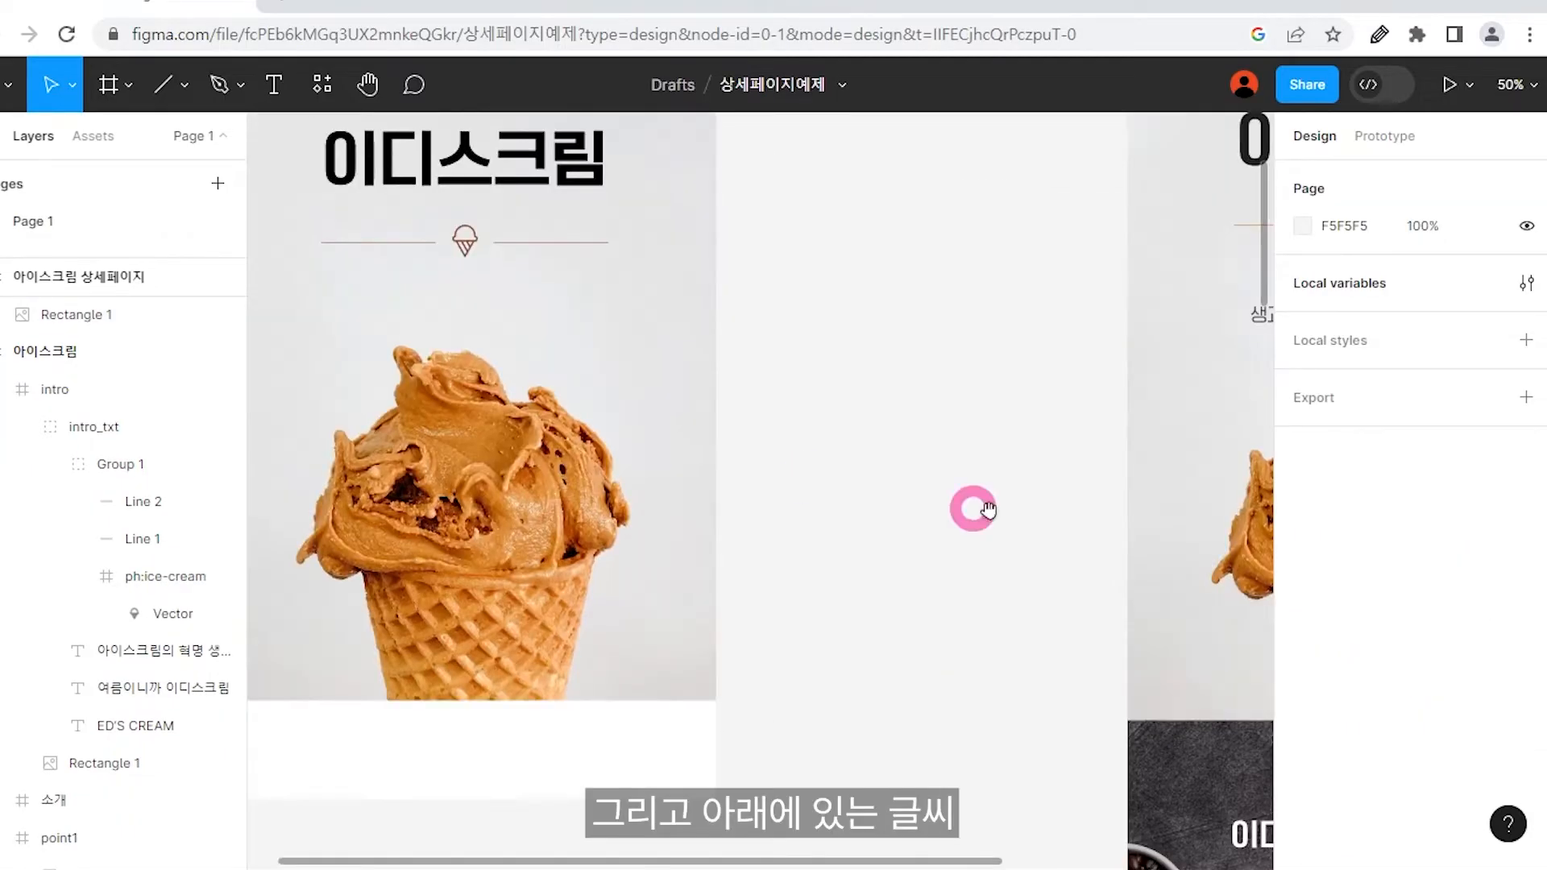
{"action": "scroll", "coordinate": [927, 516], "scroll_direction": "right", "scroll_amount": 3}
{"action": "left_click", "coordinate": [1158, 330]}
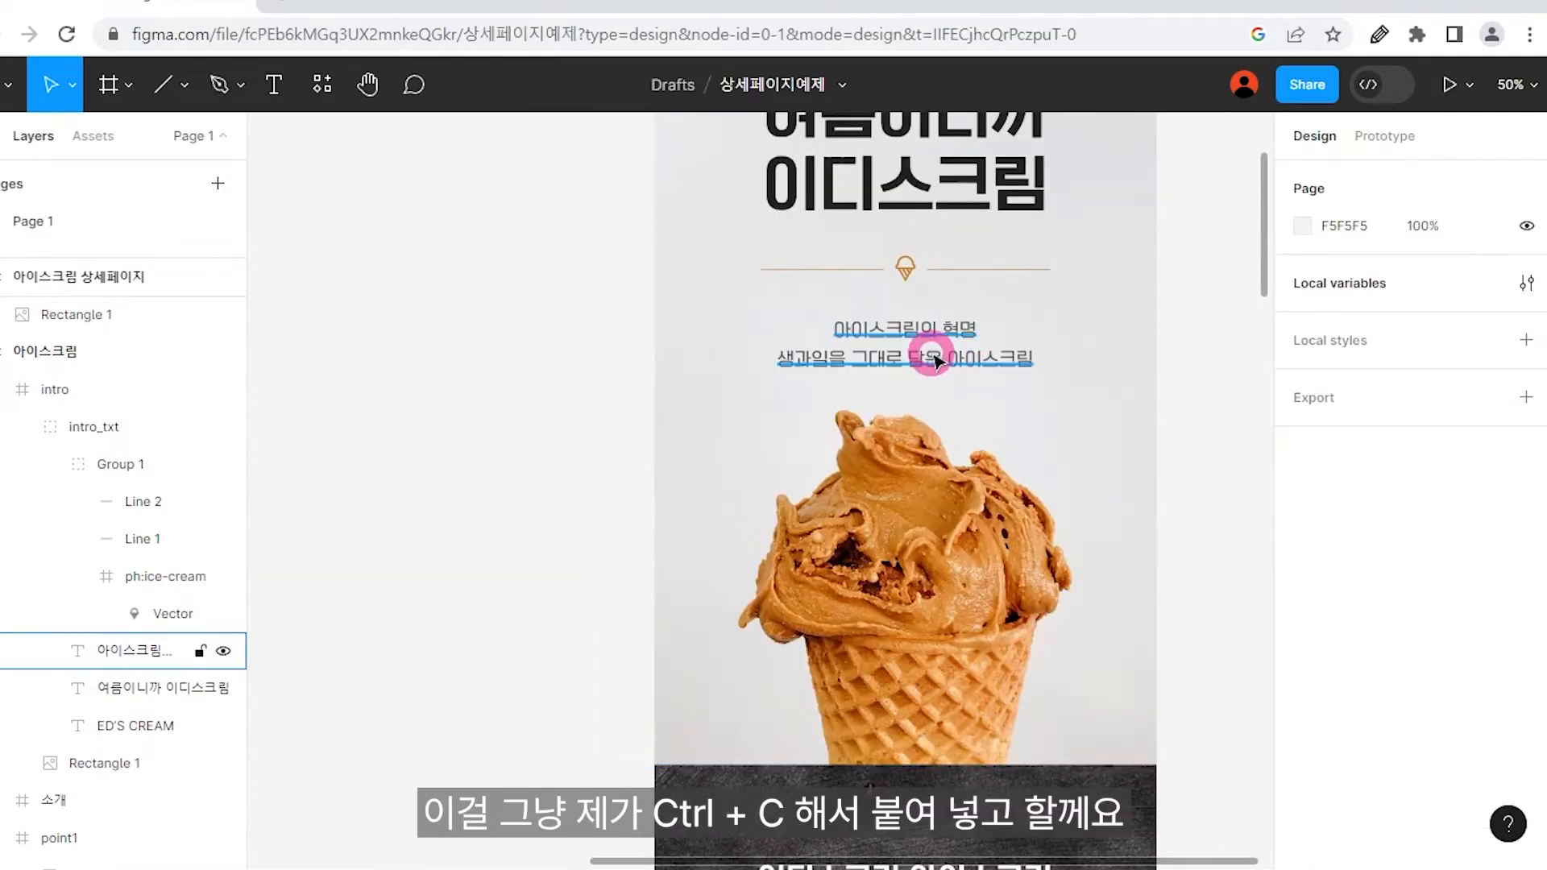
{"action": "left_click", "coordinate": [925, 349]}
{"action": "key", "text": "Escape"}
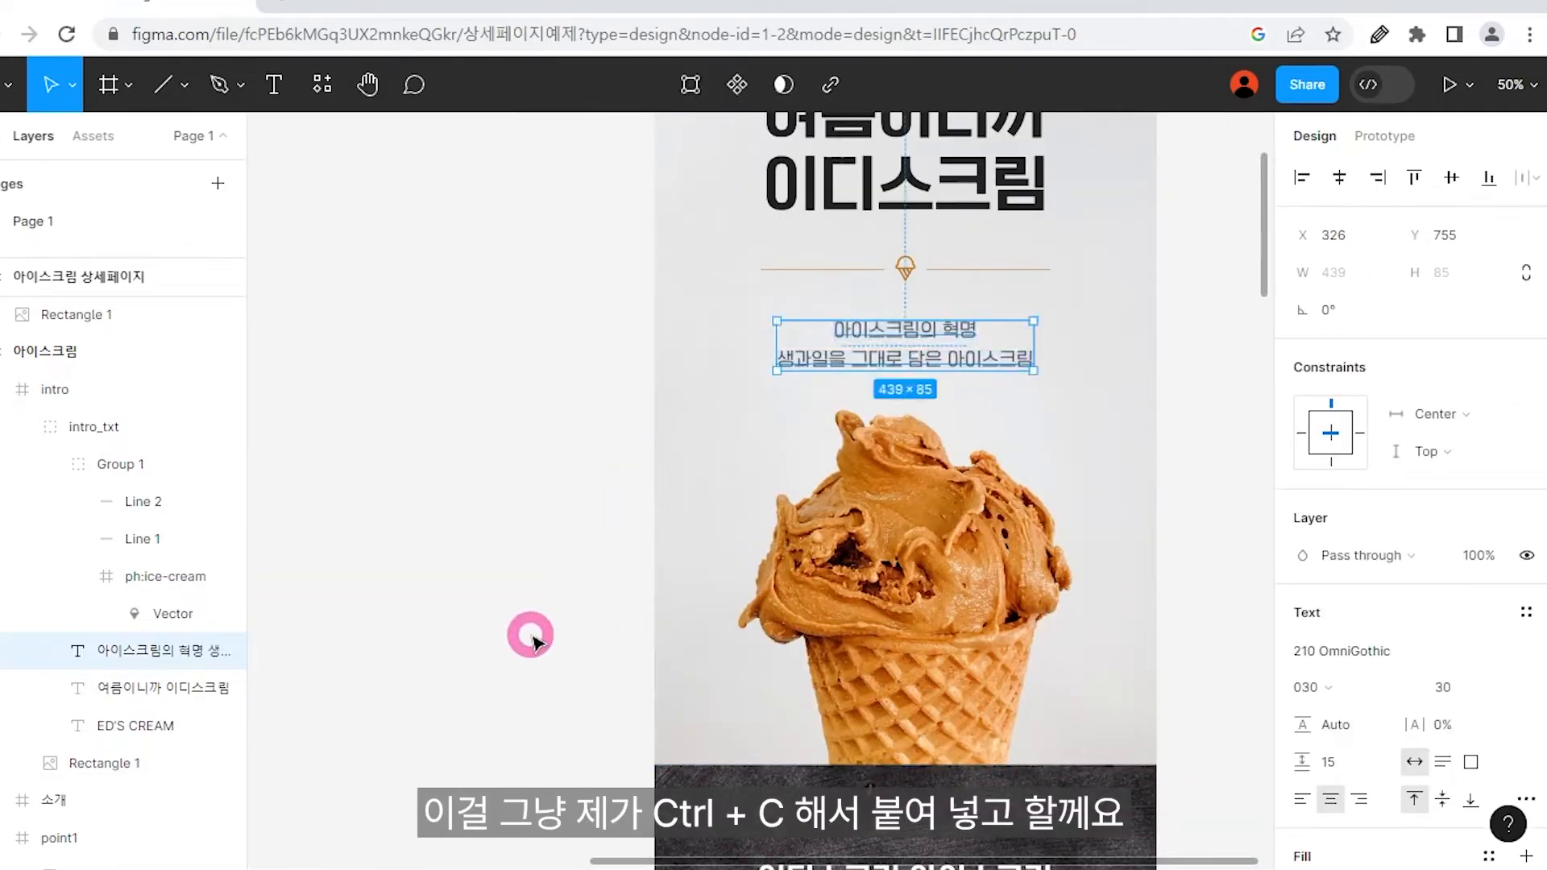
{"action": "left_click_drag", "start_coordinate": [491, 506], "coordinate": [1214, 442]}
{"action": "left_click", "coordinate": [666, 391]}
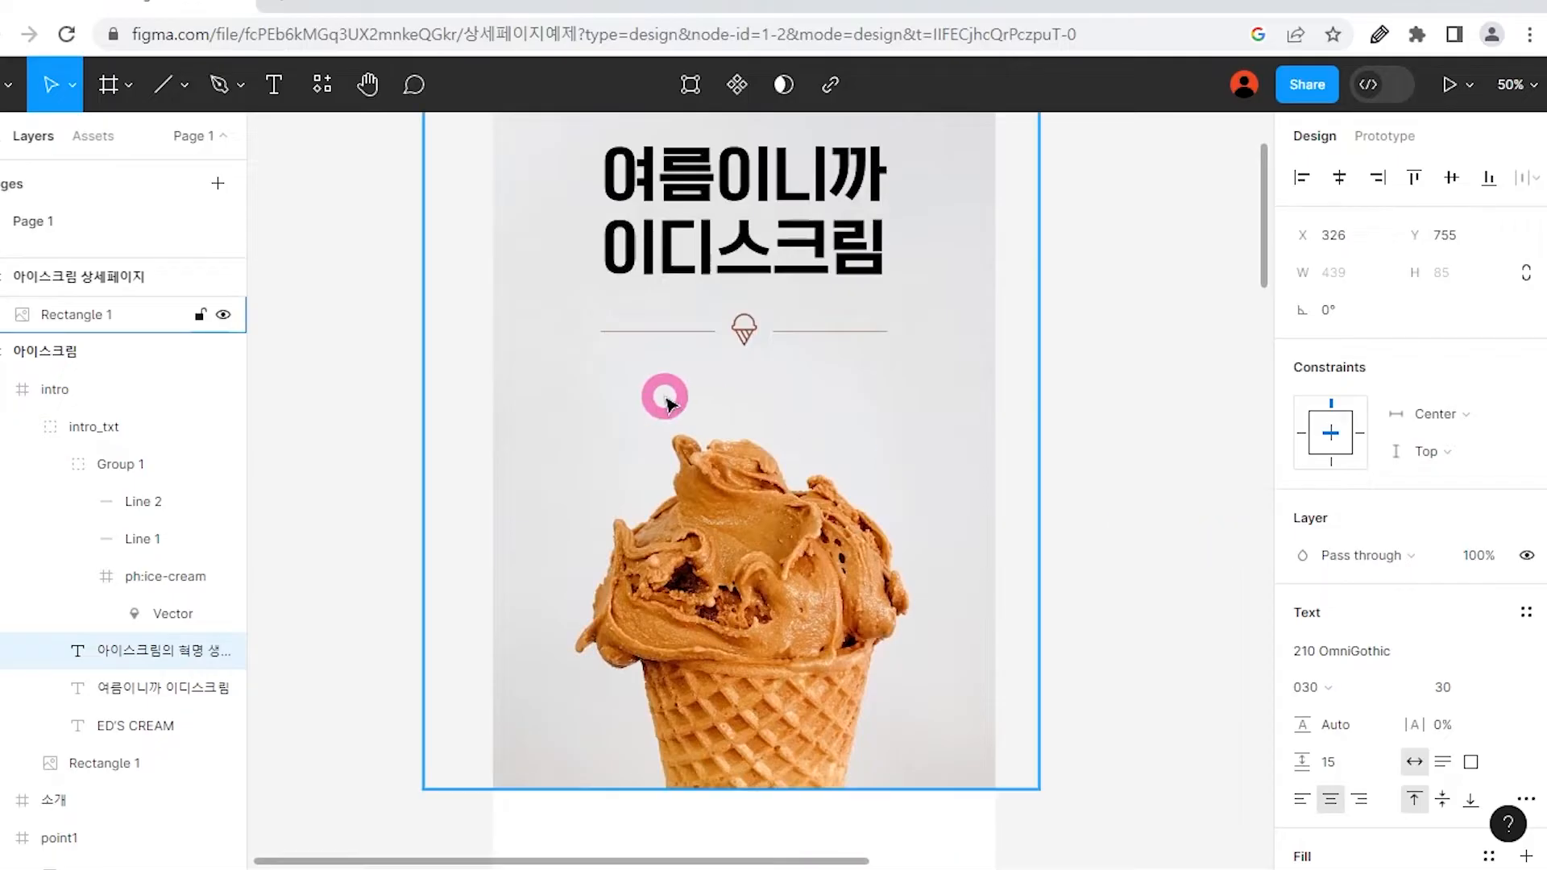
{"action": "key", "text": "t"}
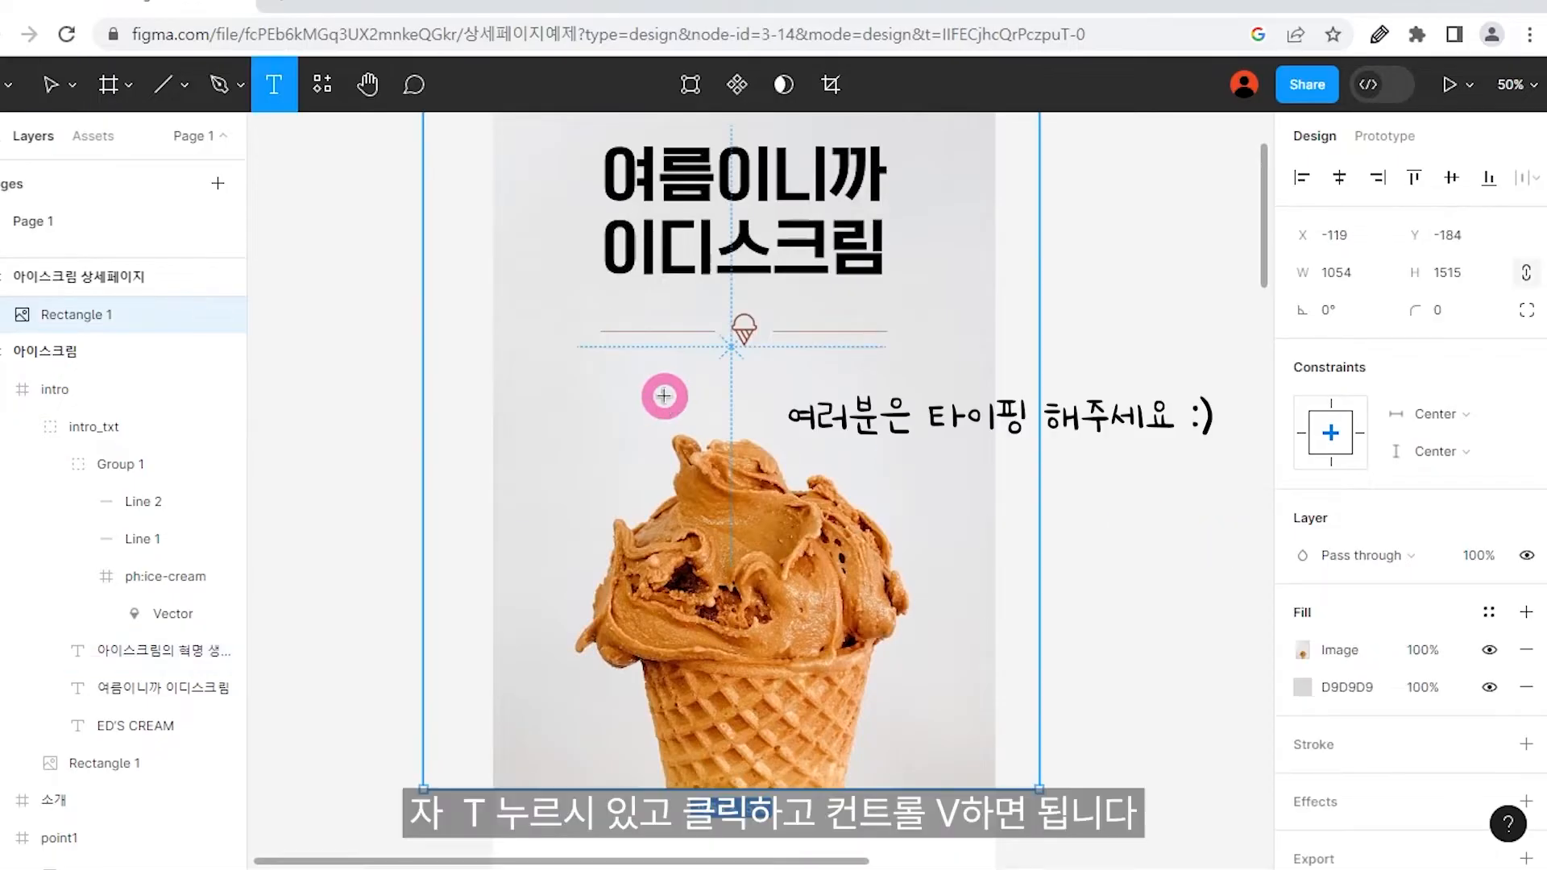
{"action": "left_click", "coordinate": [664, 395]}
{"action": "type", "text": "아이스크림의 혁명 생과일을 그대로 담은 아이스크림"}
{"action": "key", "text": "Escape"}
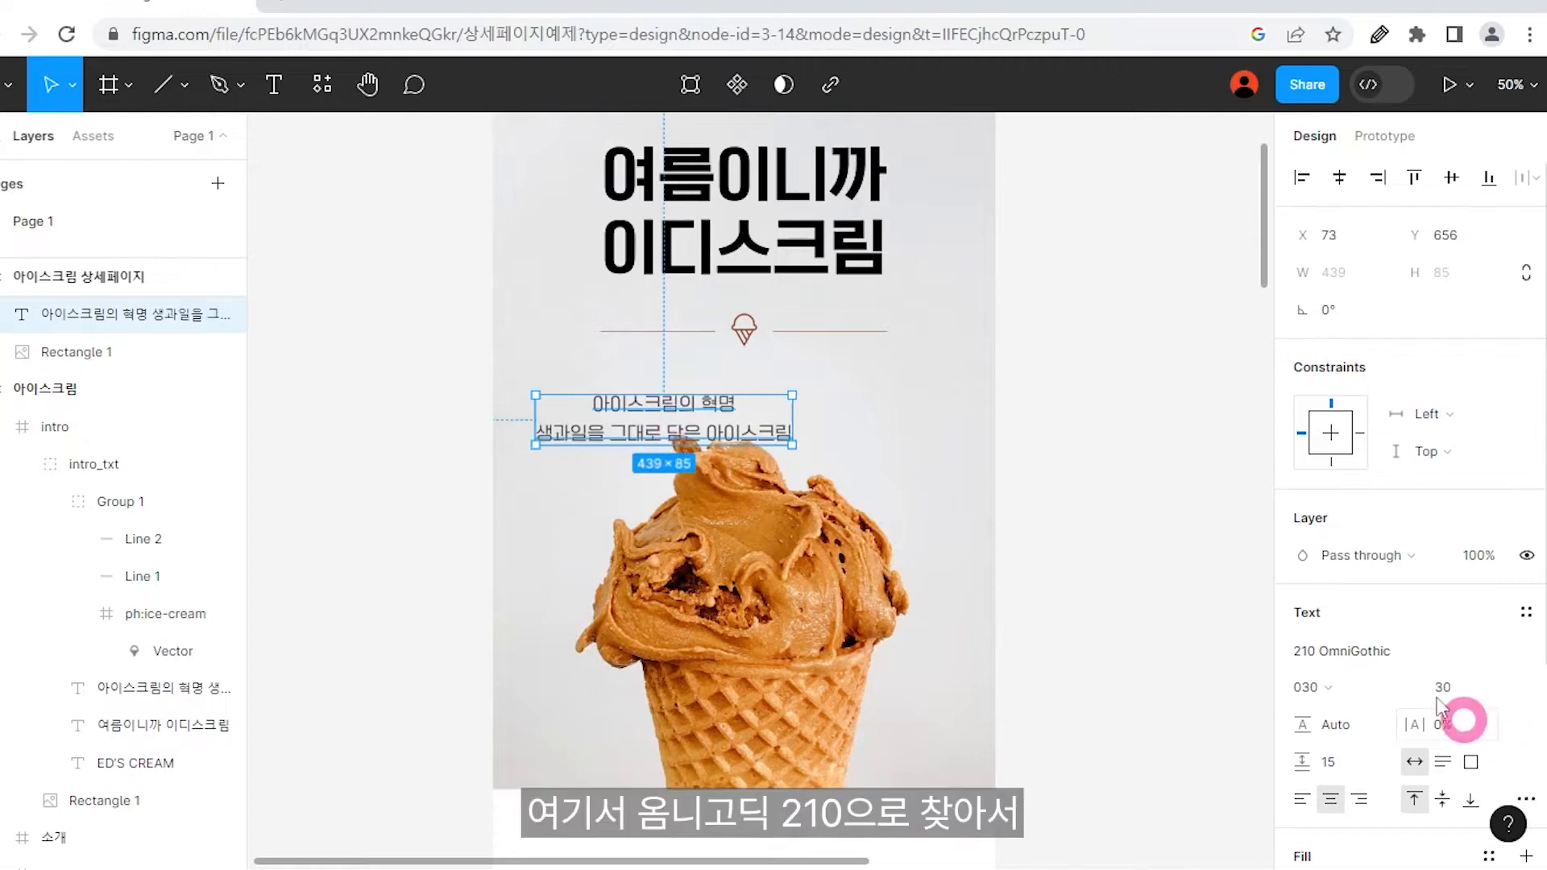
Set the caption's font to 210 OmniGothic with weight 030 and centre the text horizontally in the frame.
{"action": "left_click", "coordinate": [1419, 654]}
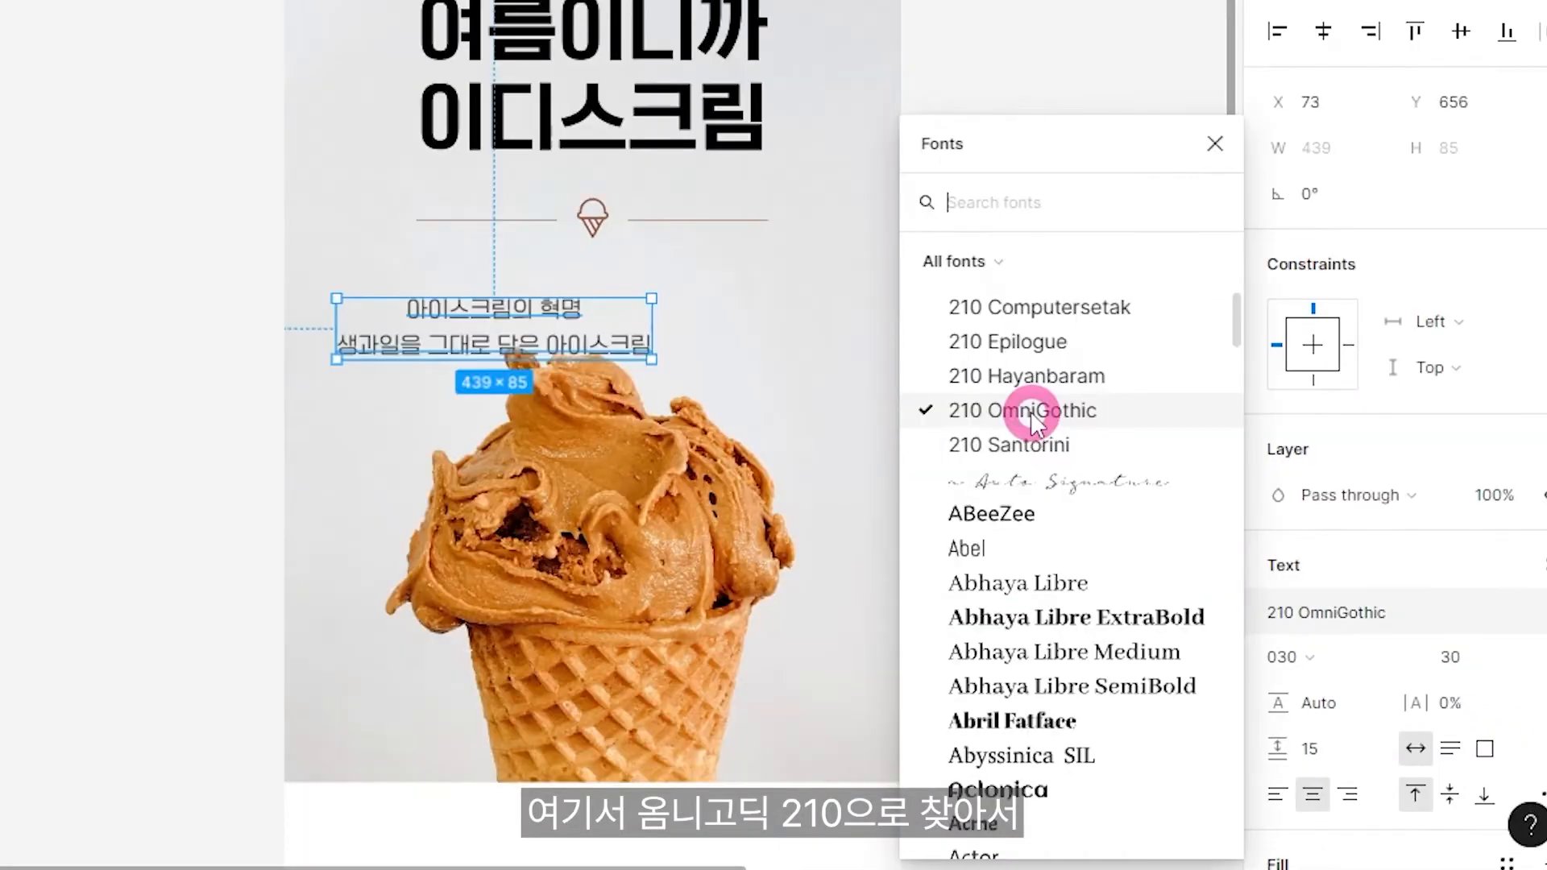
{"action": "left_click", "coordinate": [1031, 411]}
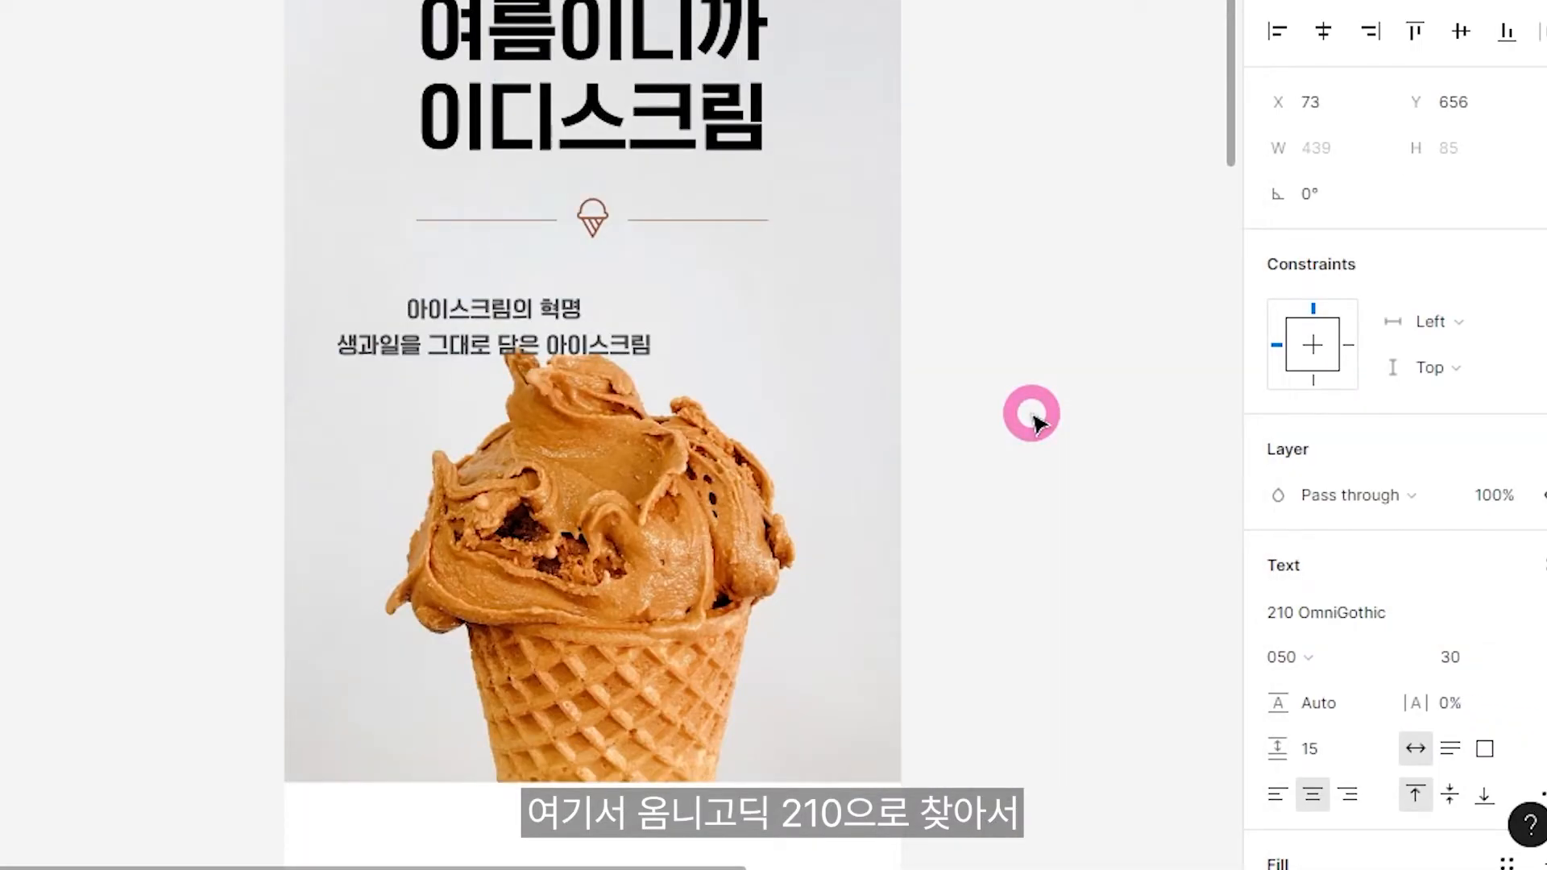
{"action": "left_click", "coordinate": [1334, 649]}
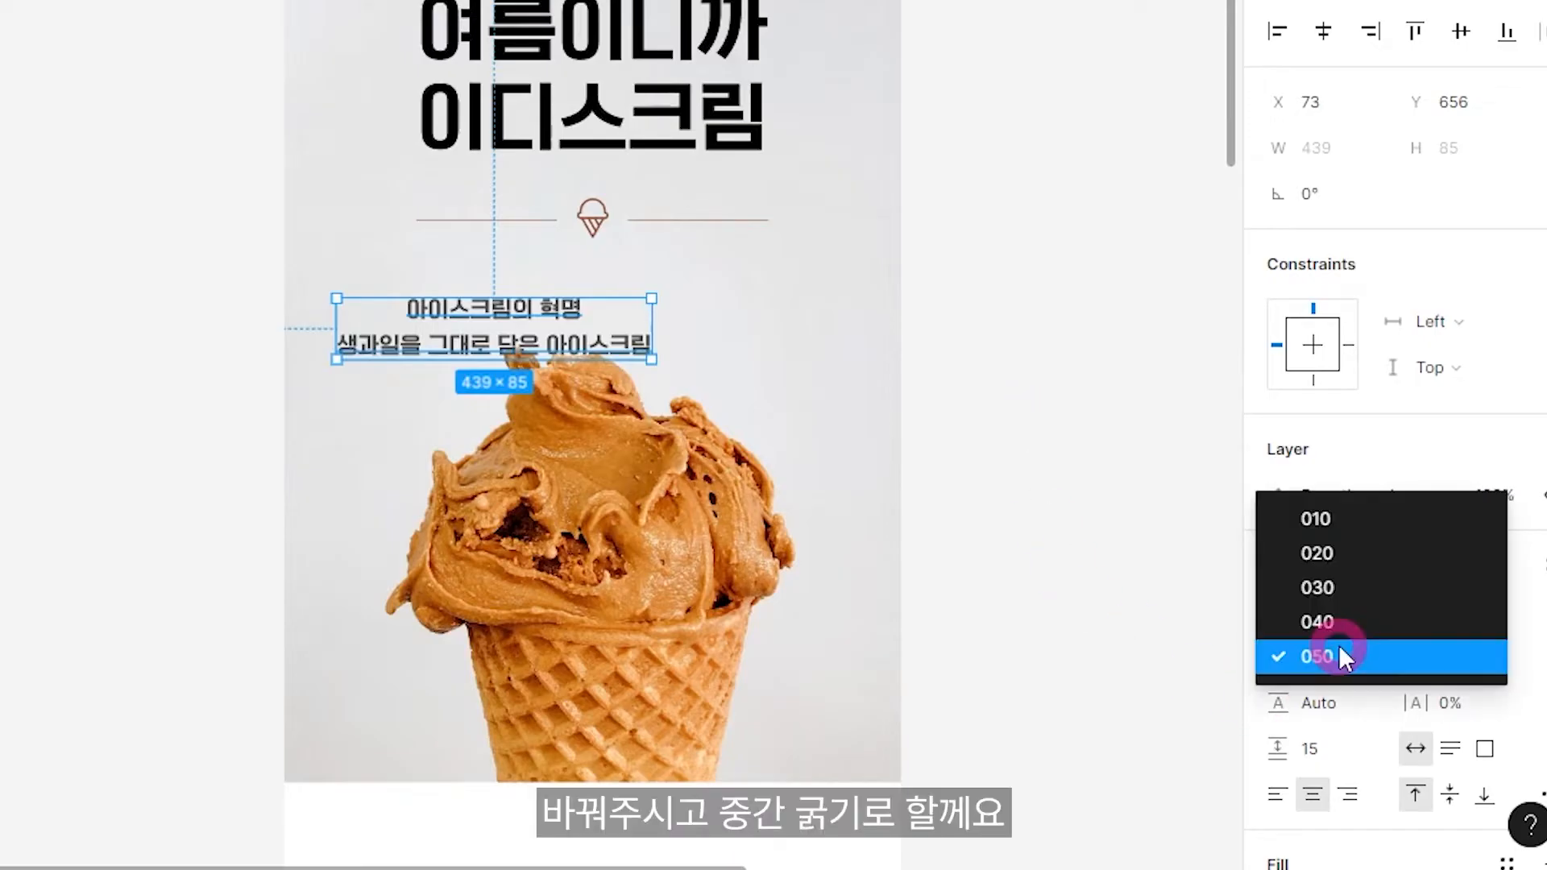
{"action": "left_click", "coordinate": [1343, 590]}
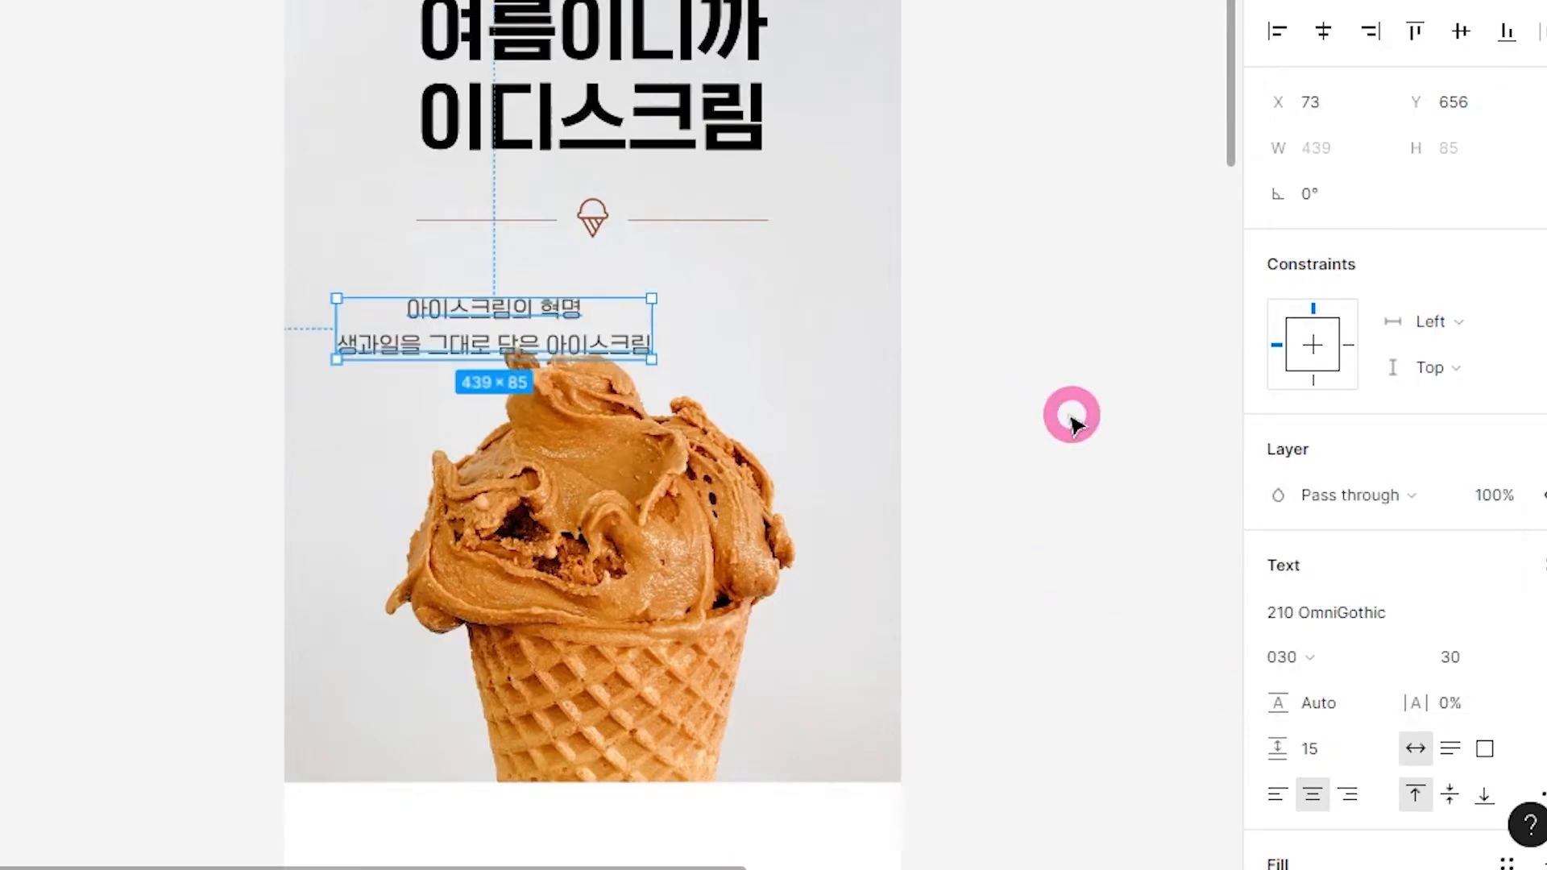
{"action": "left_click", "coordinate": [1071, 419]}
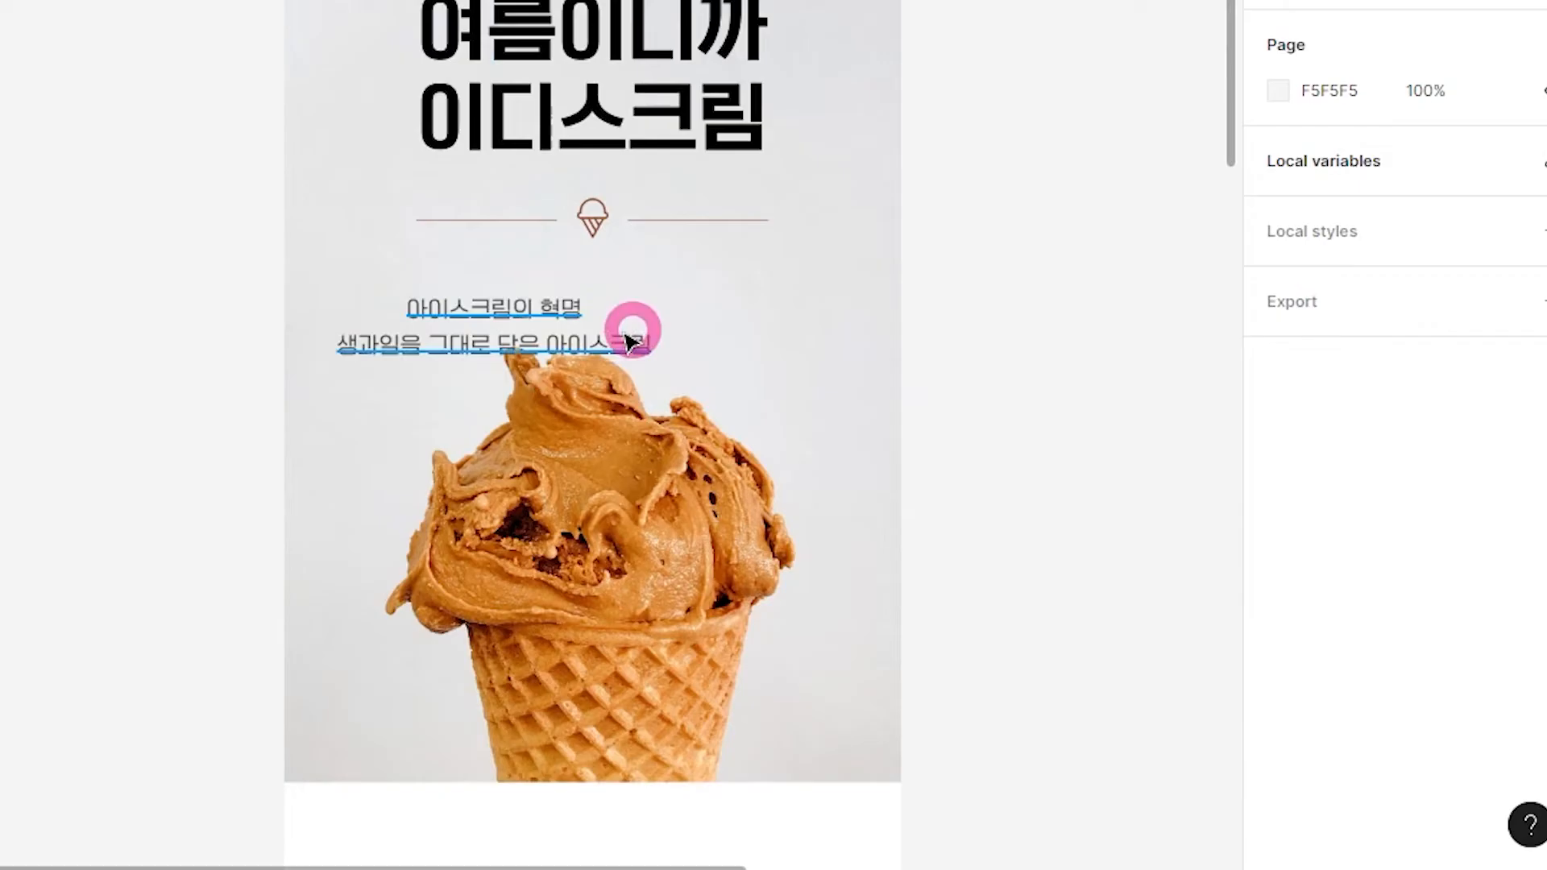
{"action": "left_click", "coordinate": [536, 312]}
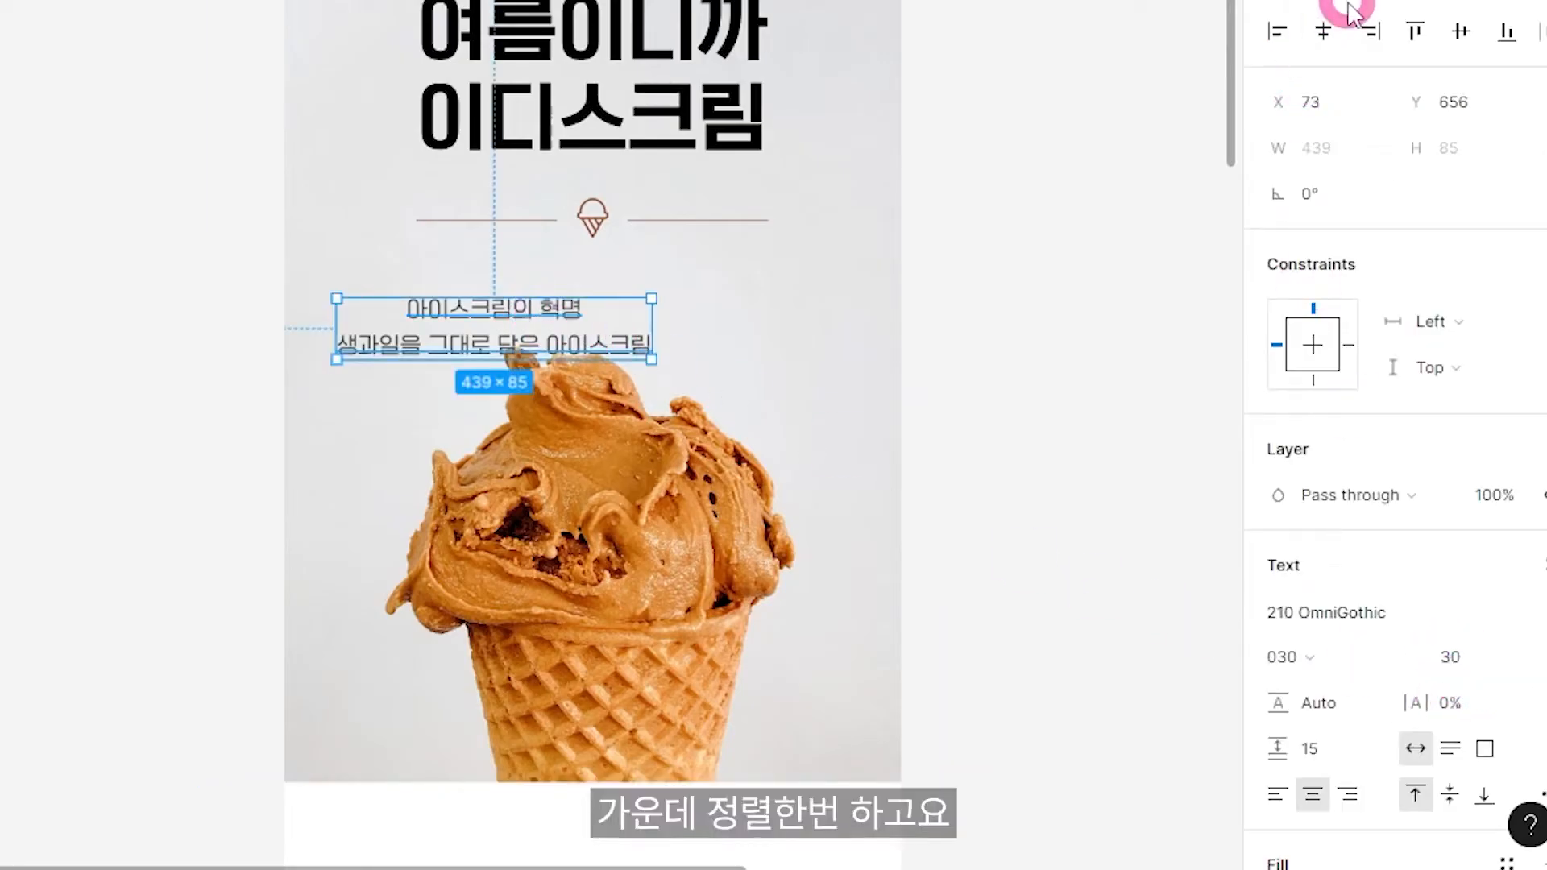
{"action": "left_click", "coordinate": [1323, 33]}
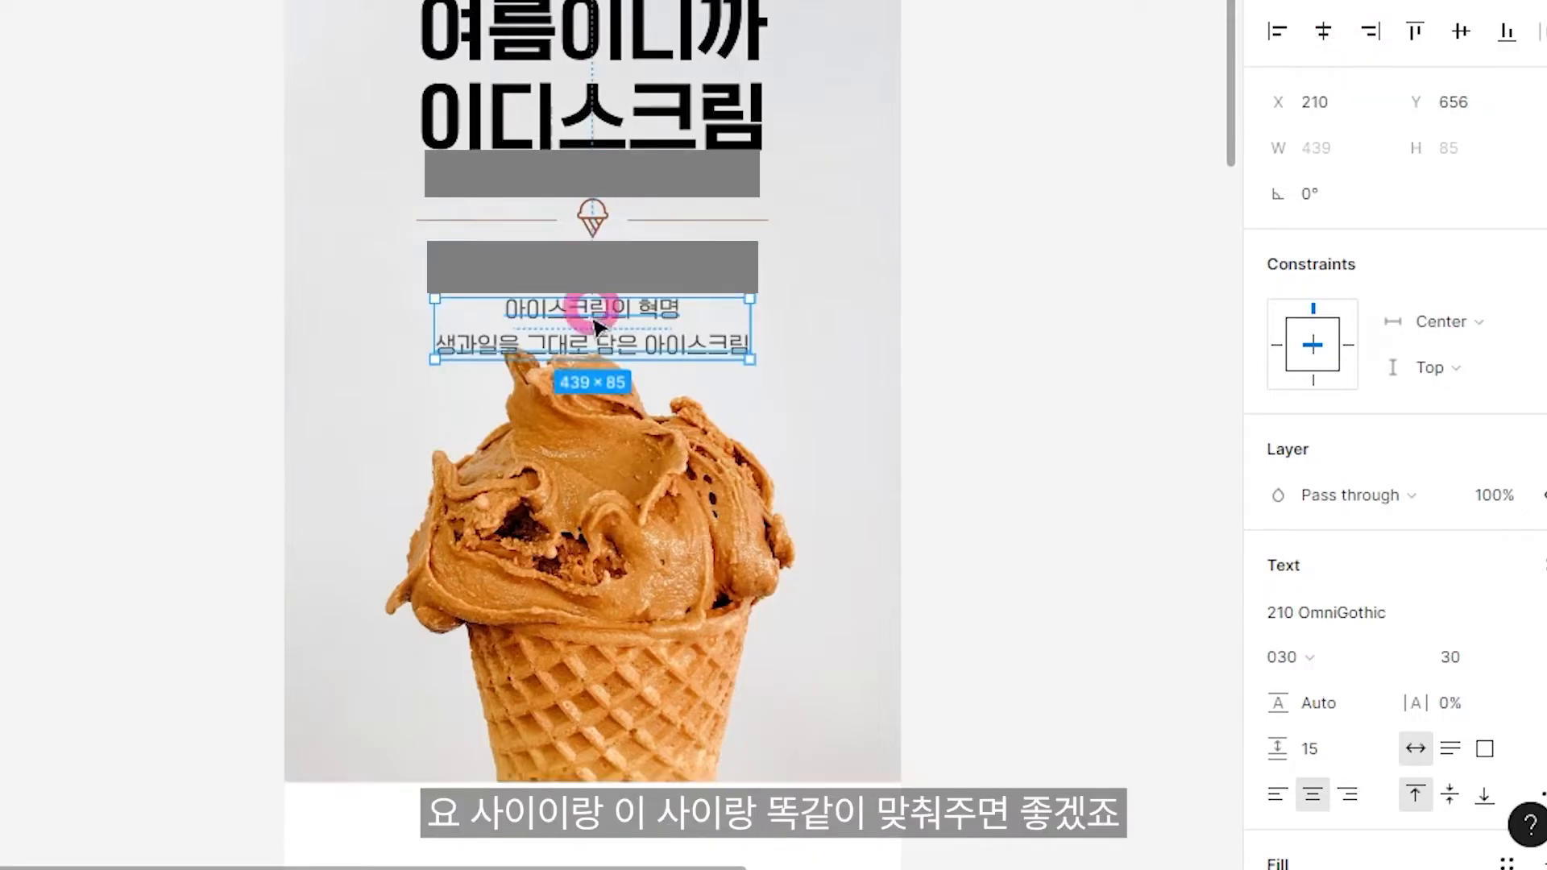
Match the gap between the ice cream icon and the caption to the headline-to-icon gap by setting their vertical spacing to 46.
{"action": "left_click", "coordinate": [586, 218]}
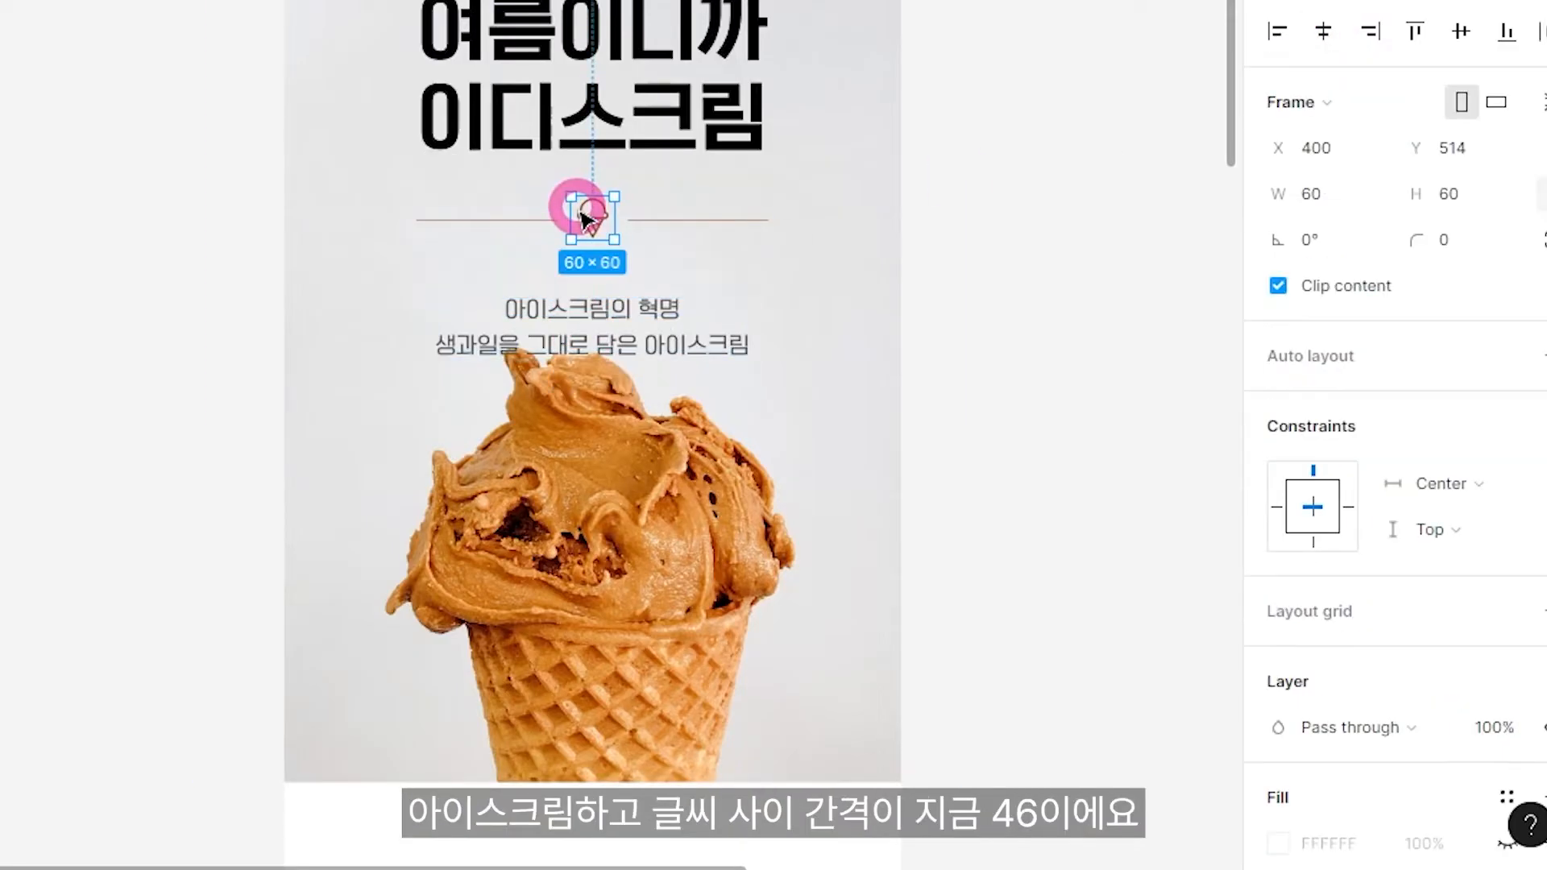
{"action": "left_click", "coordinate": [613, 125], "text": "shift"}
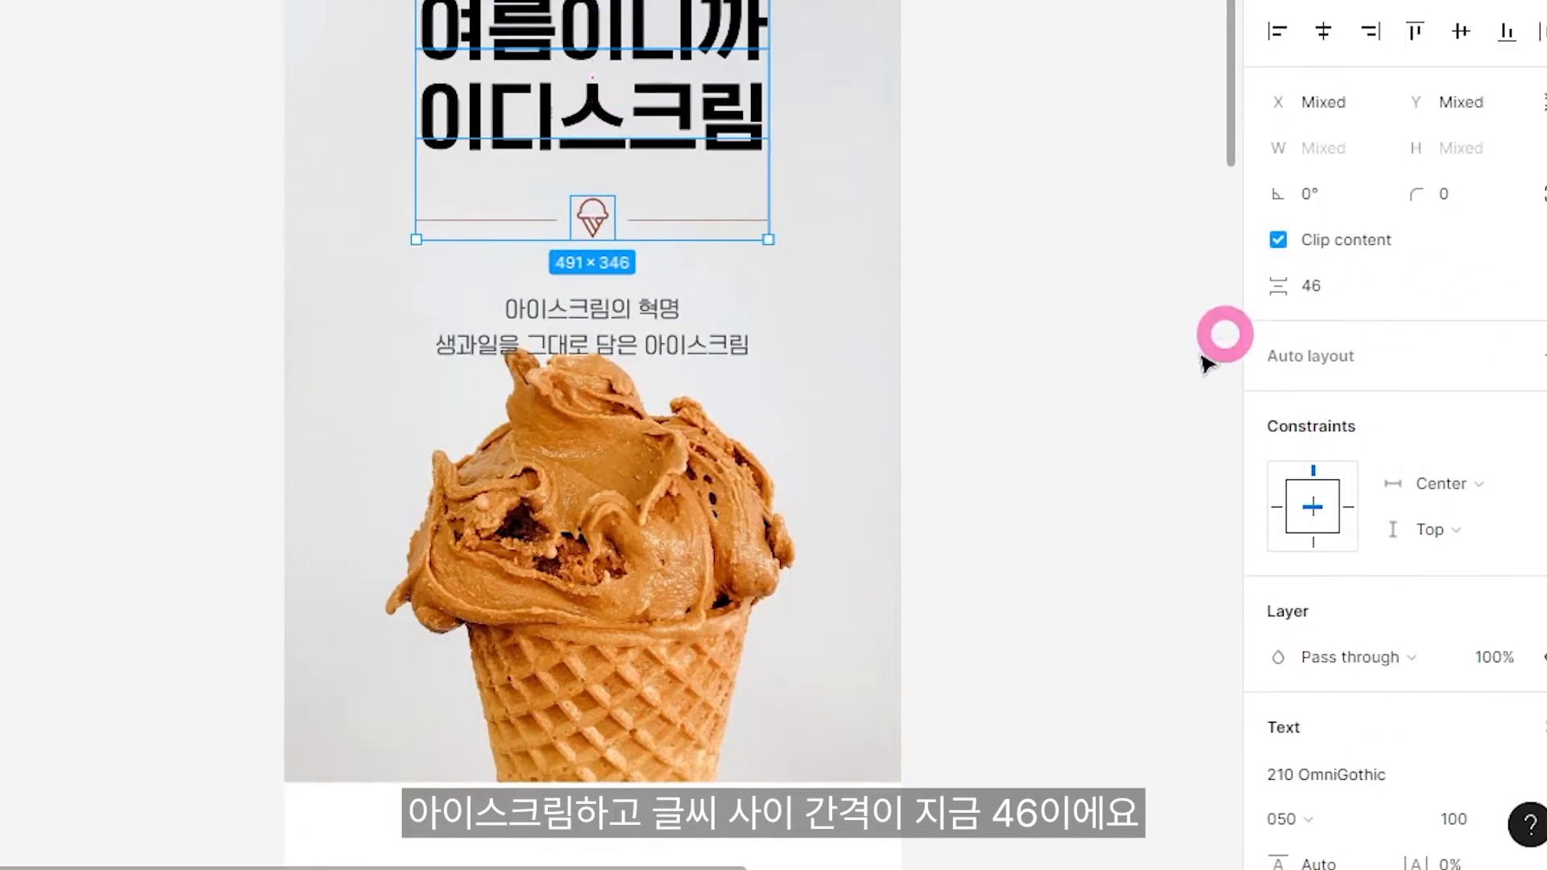
{"action": "left_click", "coordinate": [1140, 381]}
{"action": "left_click", "coordinate": [537, 346]}
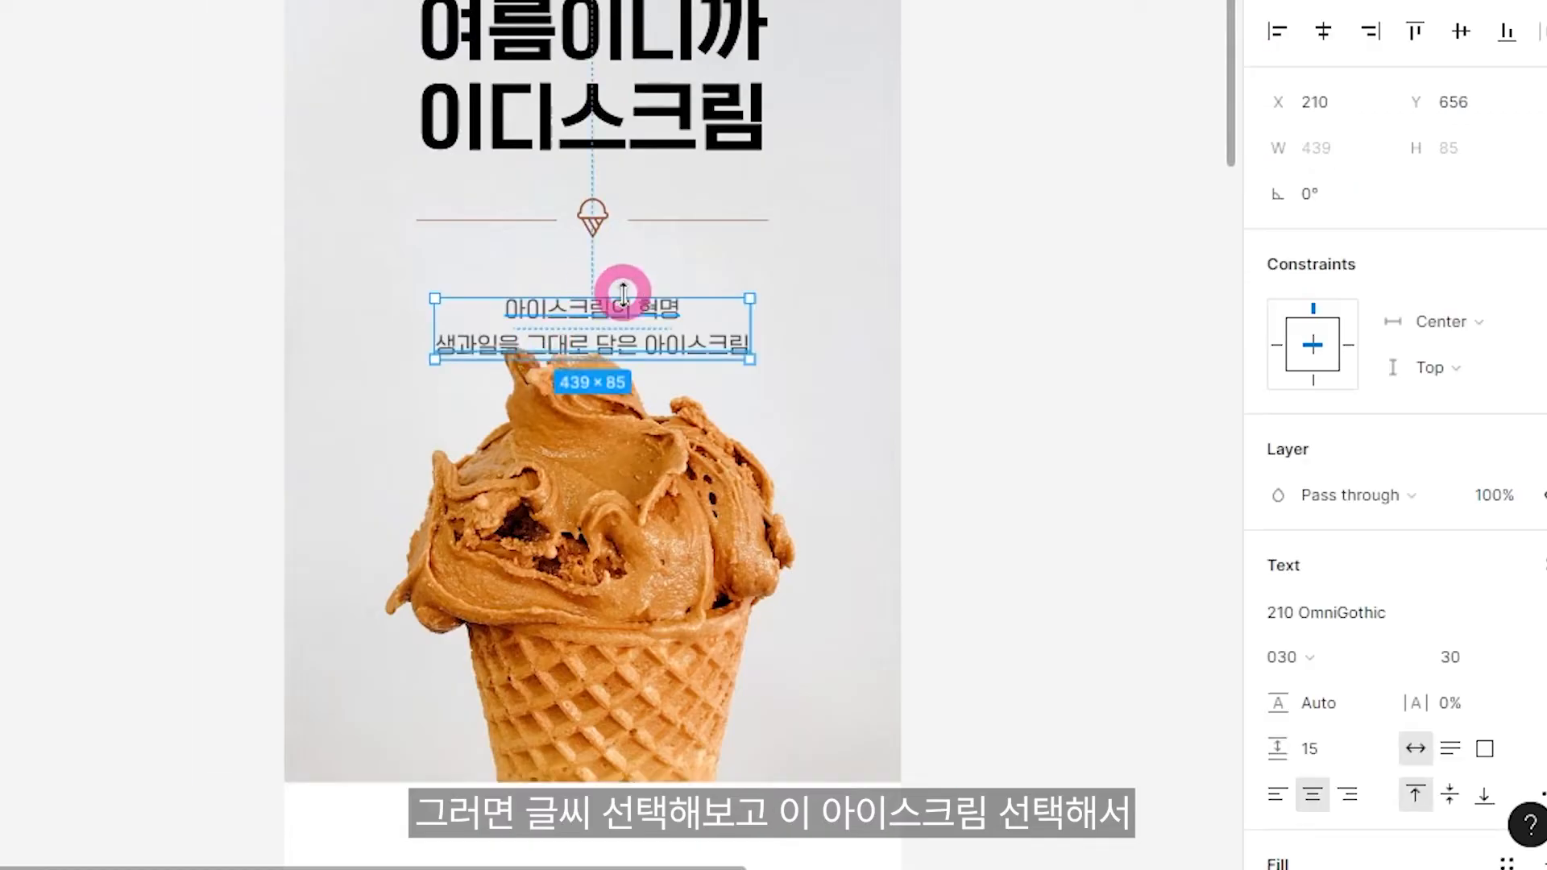
{"action": "left_click", "coordinate": [600, 219], "text": "shift"}
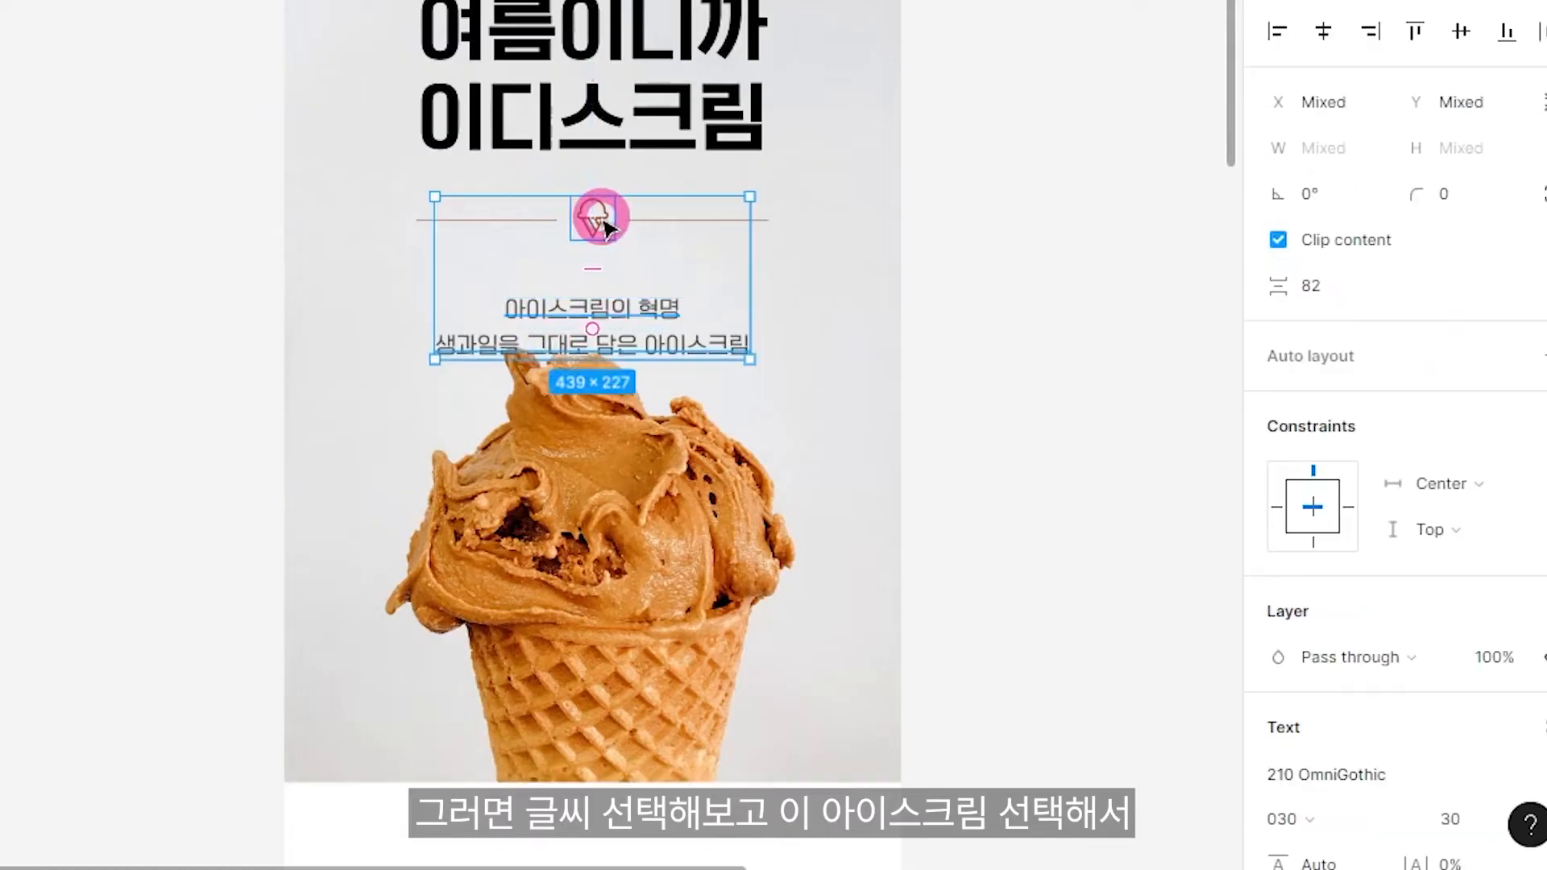
{"action": "left_click_drag", "start_coordinate": [1325, 293], "coordinate": [1230, 282]}
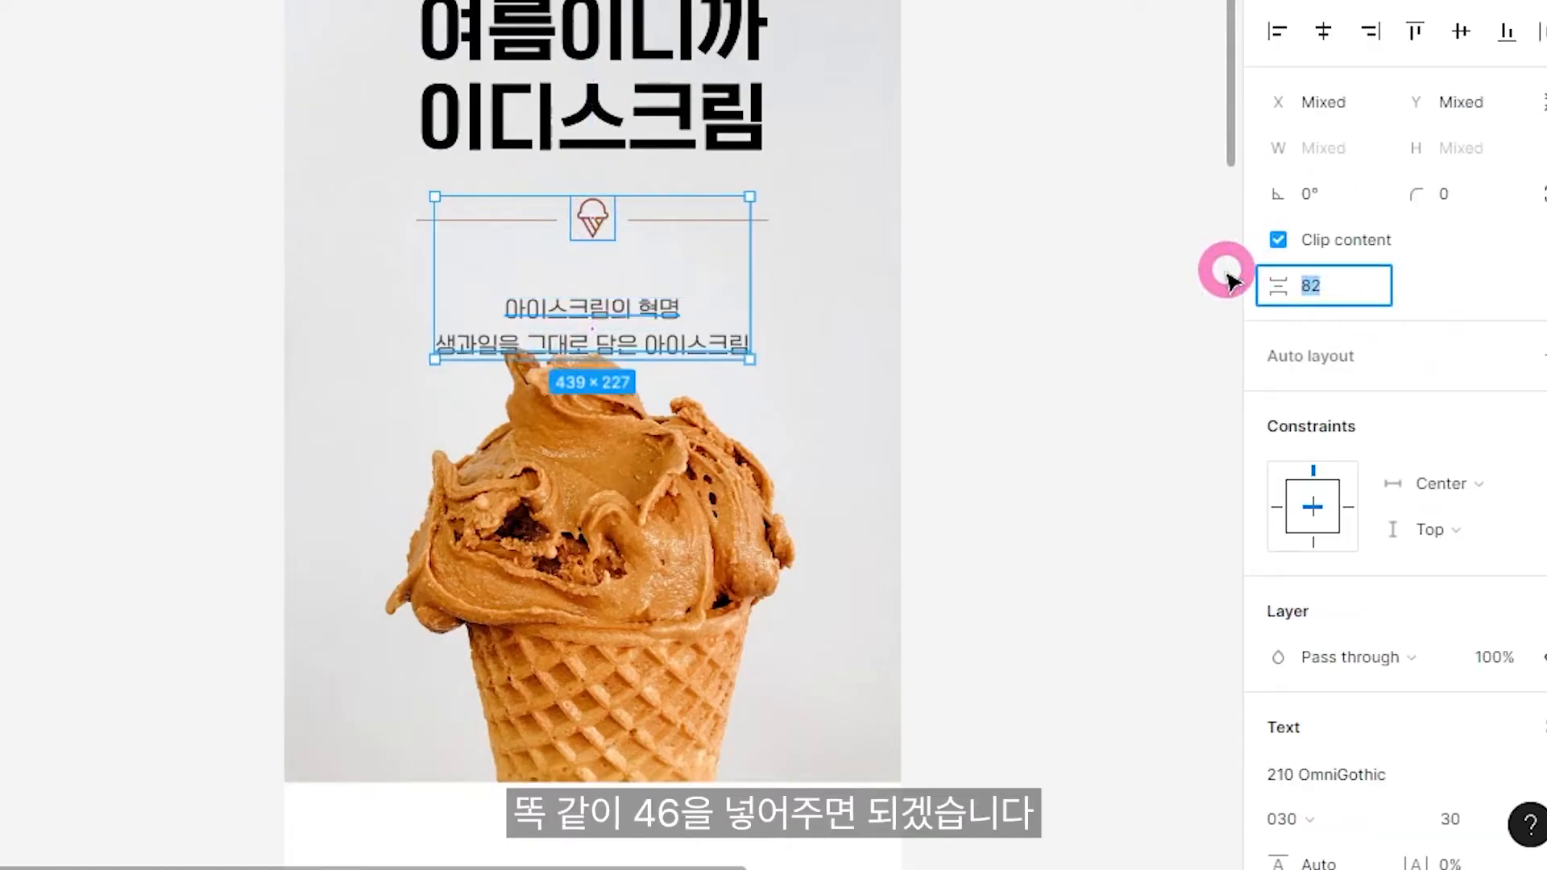
{"action": "key", "text": "Return"}
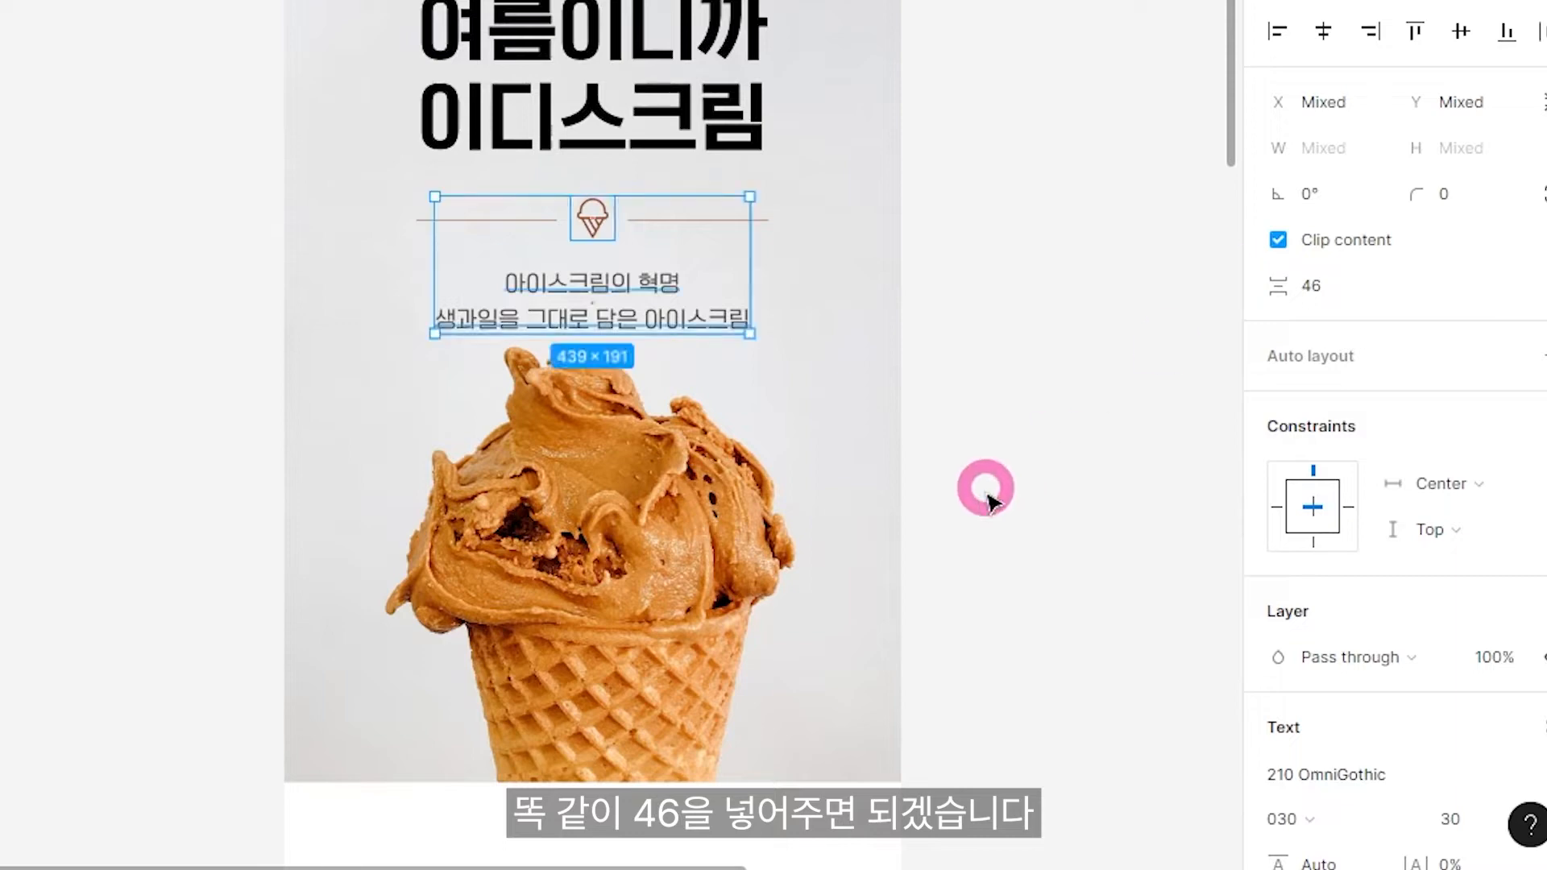
{"action": "left_click", "coordinate": [985, 492]}
{"action": "key", "text": "ctrl+minus"}
{"action": "left_click_drag", "start_coordinate": [984, 492], "coordinate": [793, 453]}
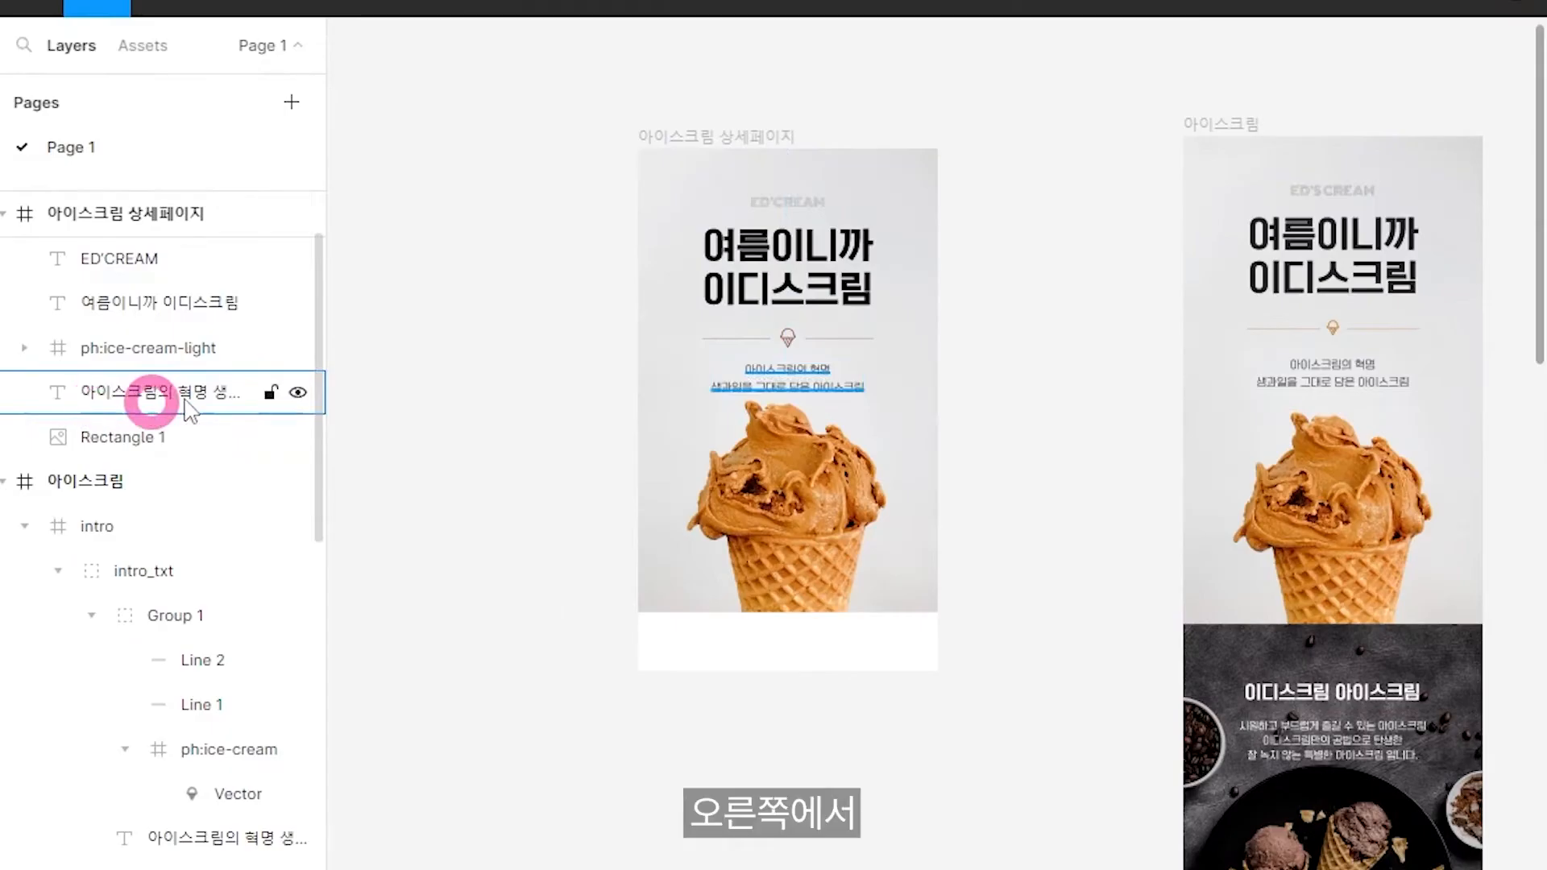
Group Line 4, Line 3, ED'CREAM, the headline, the ice cream icon and the caption in the new frame.
{"action": "left_click", "coordinate": [101, 431]}
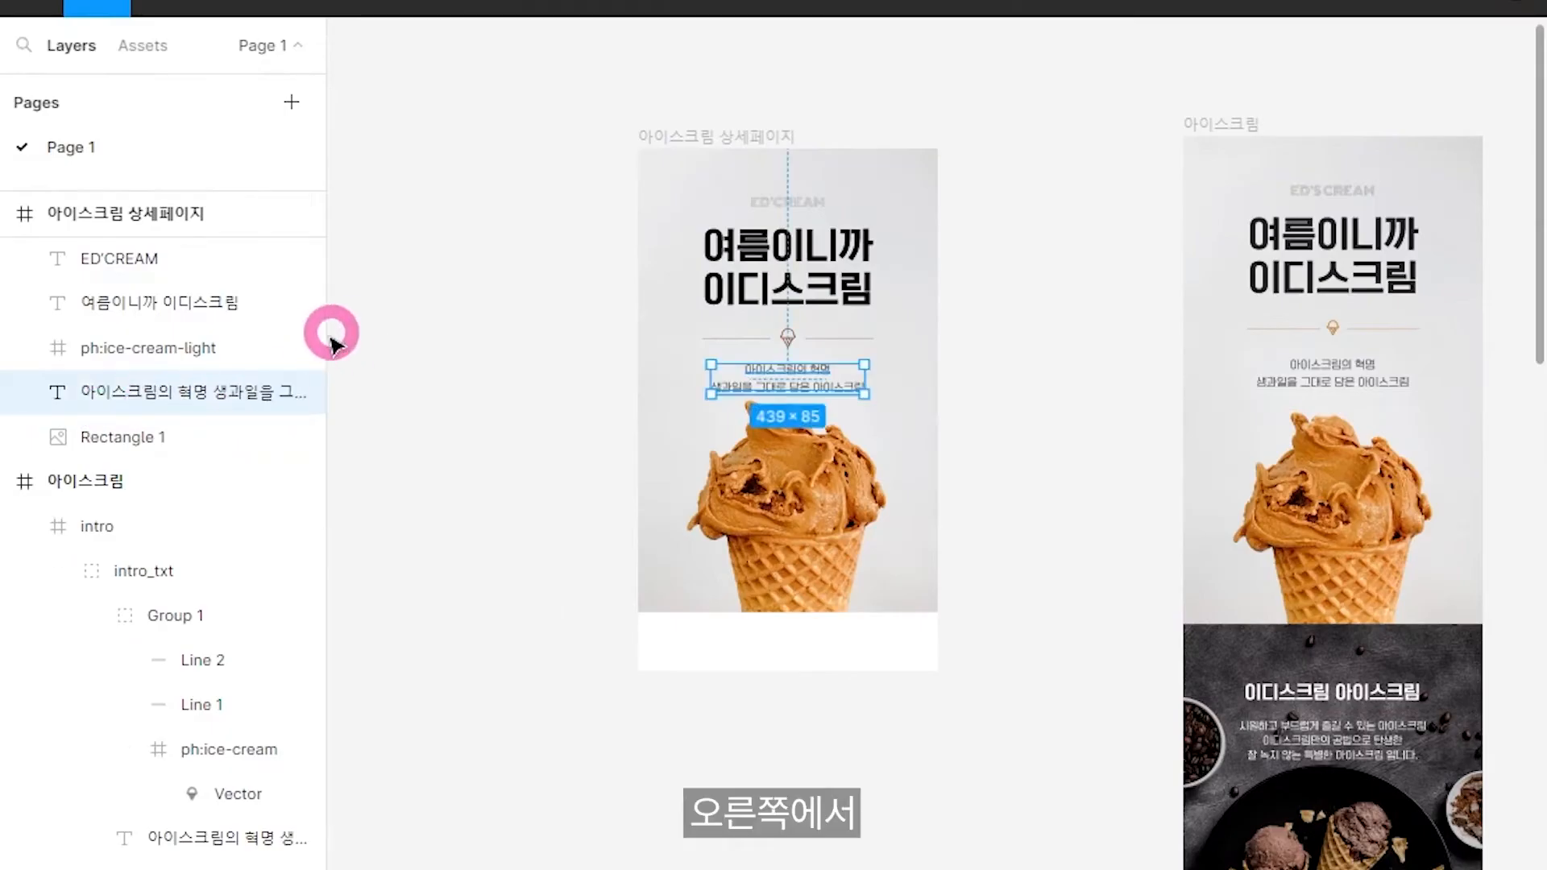
{"action": "left_click_drag", "start_coordinate": [316, 341], "coordinate": [321, 293]}
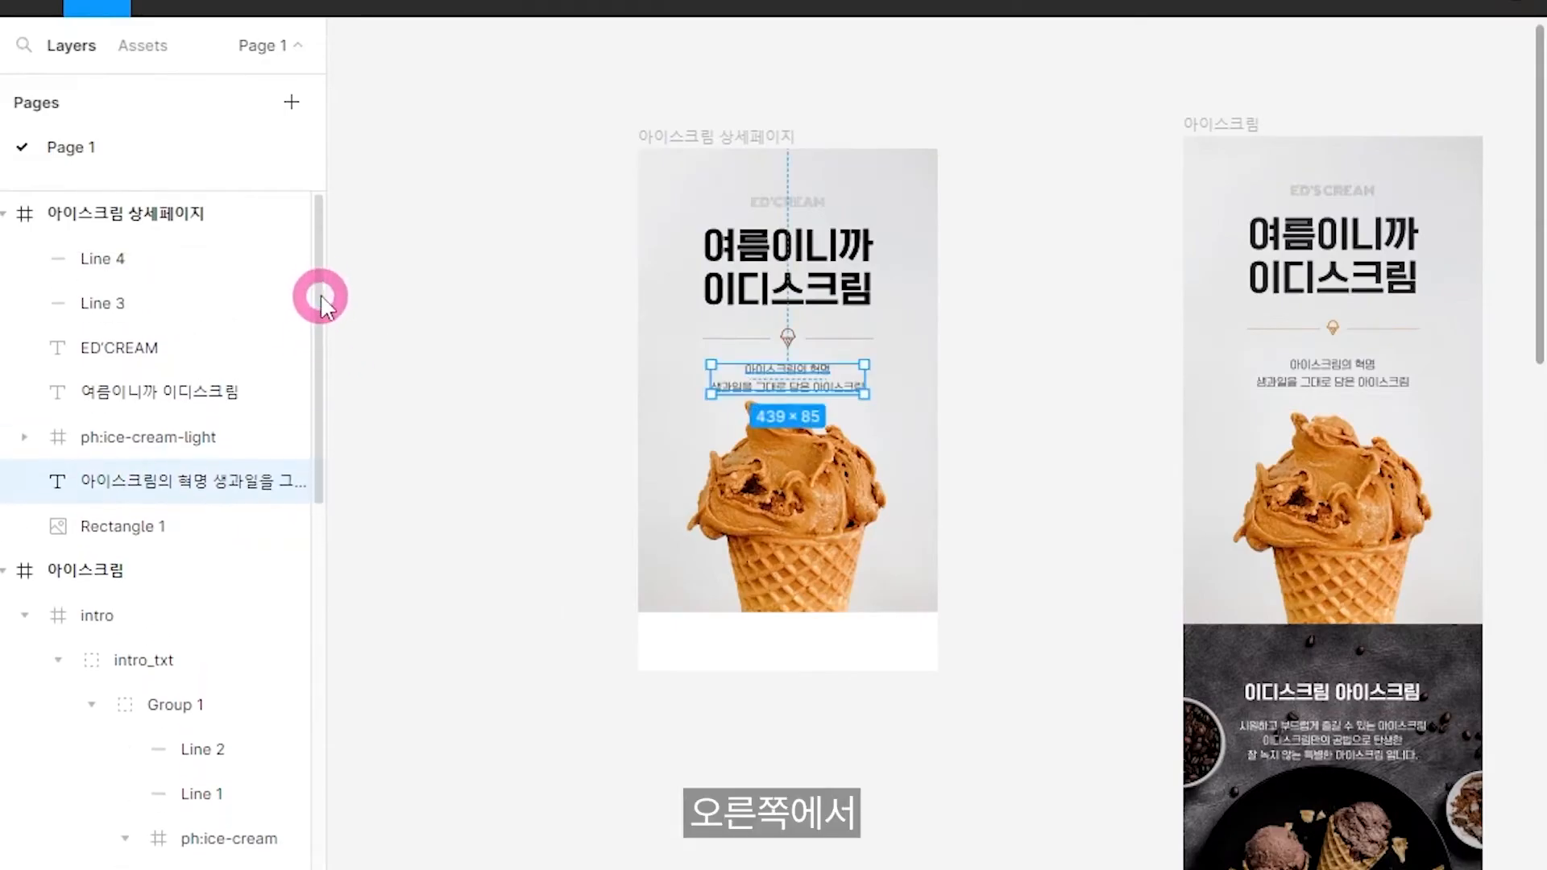
{"action": "left_click", "coordinate": [141, 260], "text": "shift"}
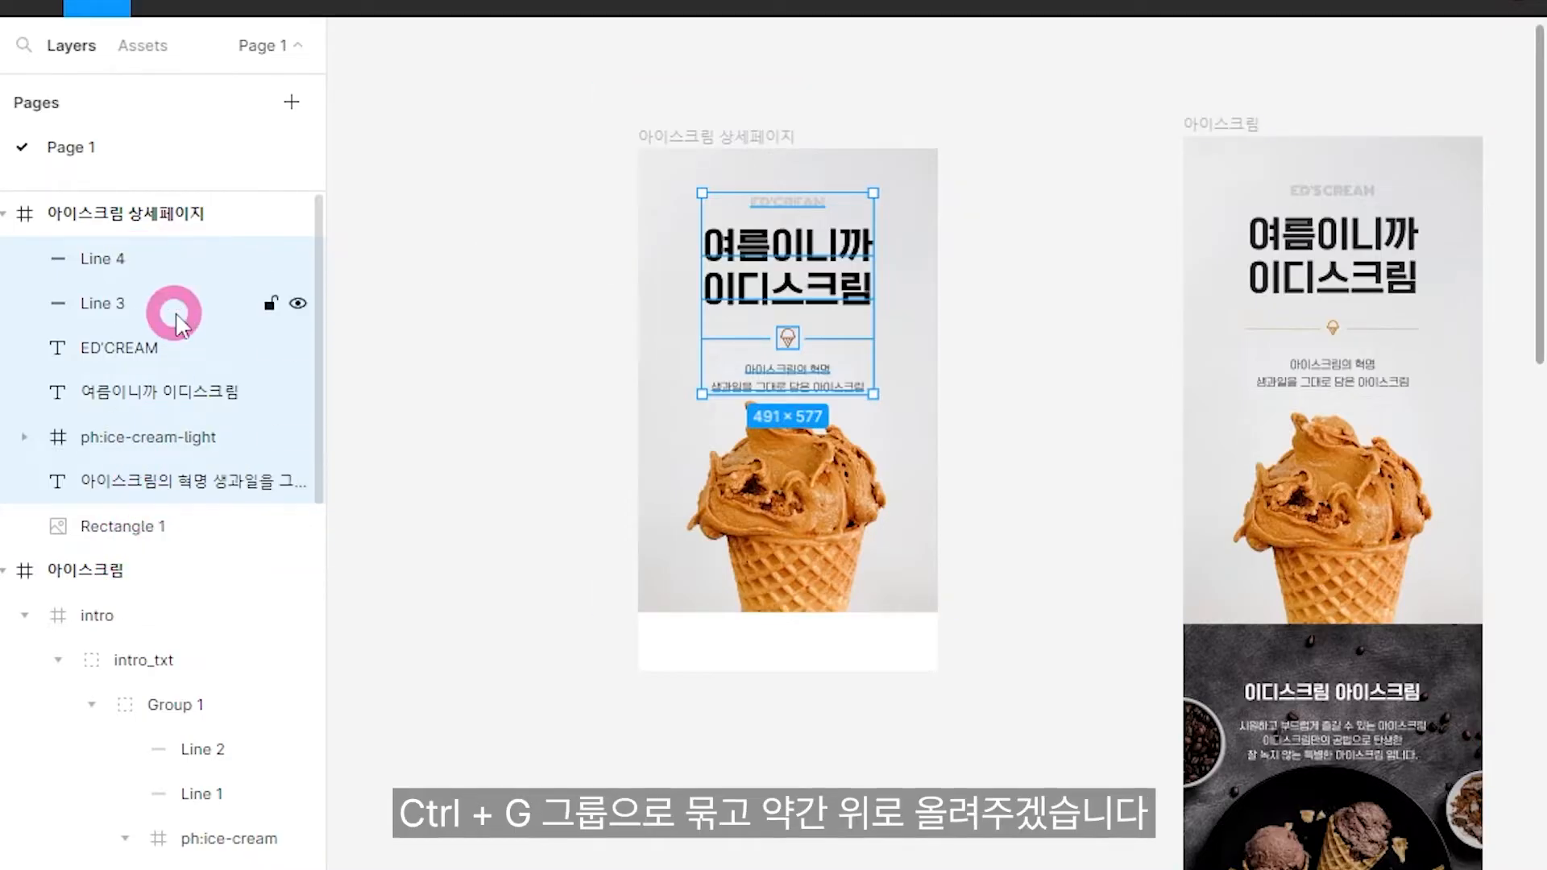
{"action": "key", "text": "ctrl+g"}
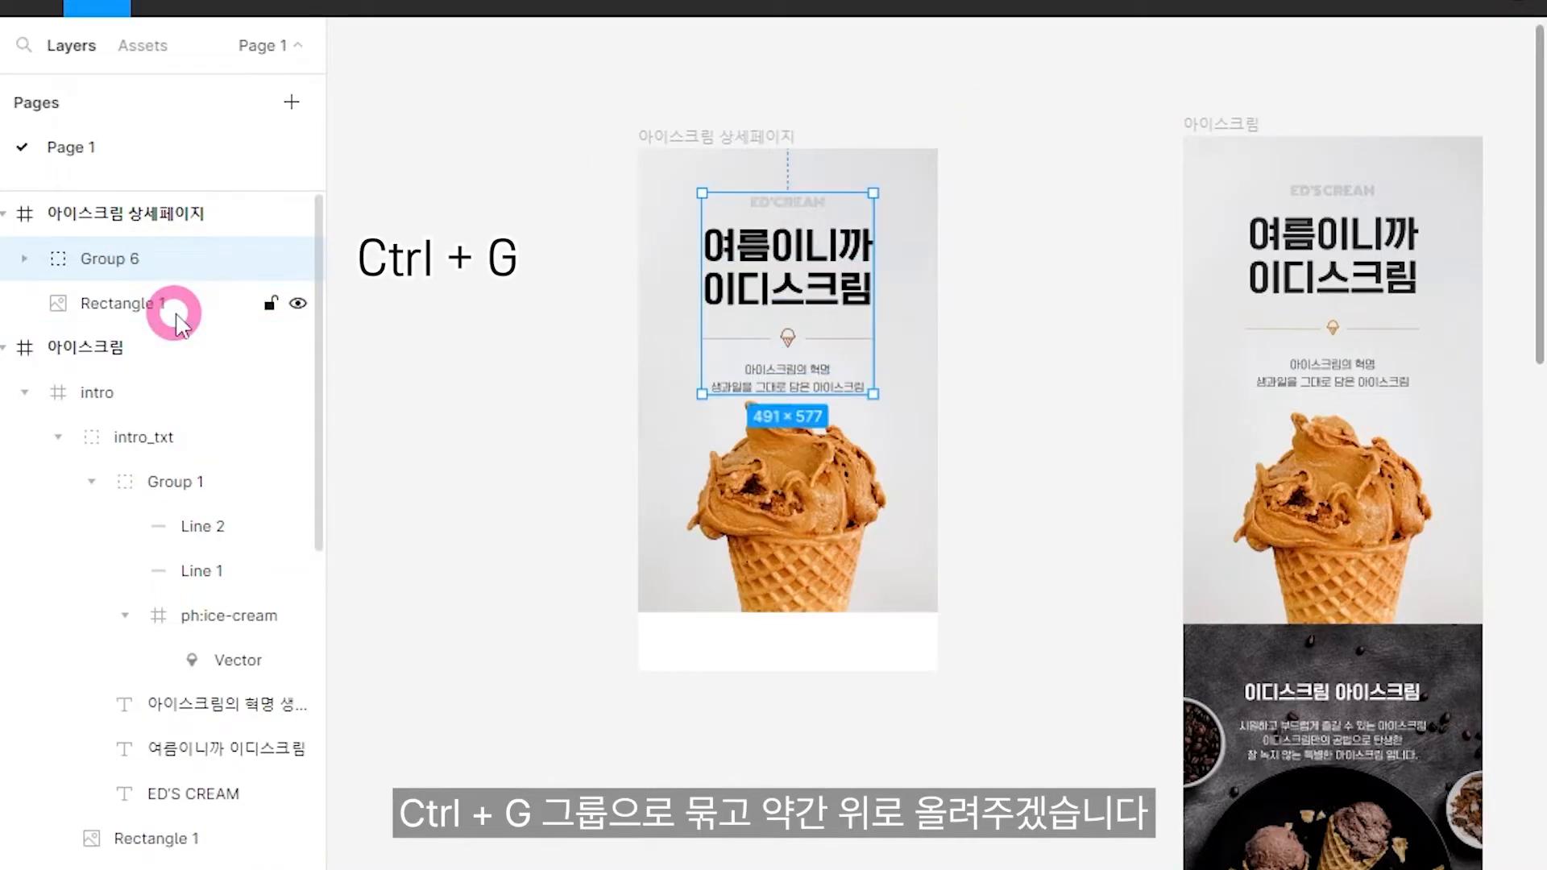
Nudge the grouped header text slightly upward so it sits clear of the ice cream photo.
{"action": "key", "text": "Up"}
{"action": "key", "text": "Up"}
{"action": "key", "text": "Up"}
{"action": "key", "text": "Up"}
{"action": "key", "text": "Up"}
{"action": "key", "text": "Up"}
{"action": "key", "text": "Up"}
{"action": "key", "text": "Up"}
{"action": "key", "text": "Up"}
{"action": "key", "text": "Up"}
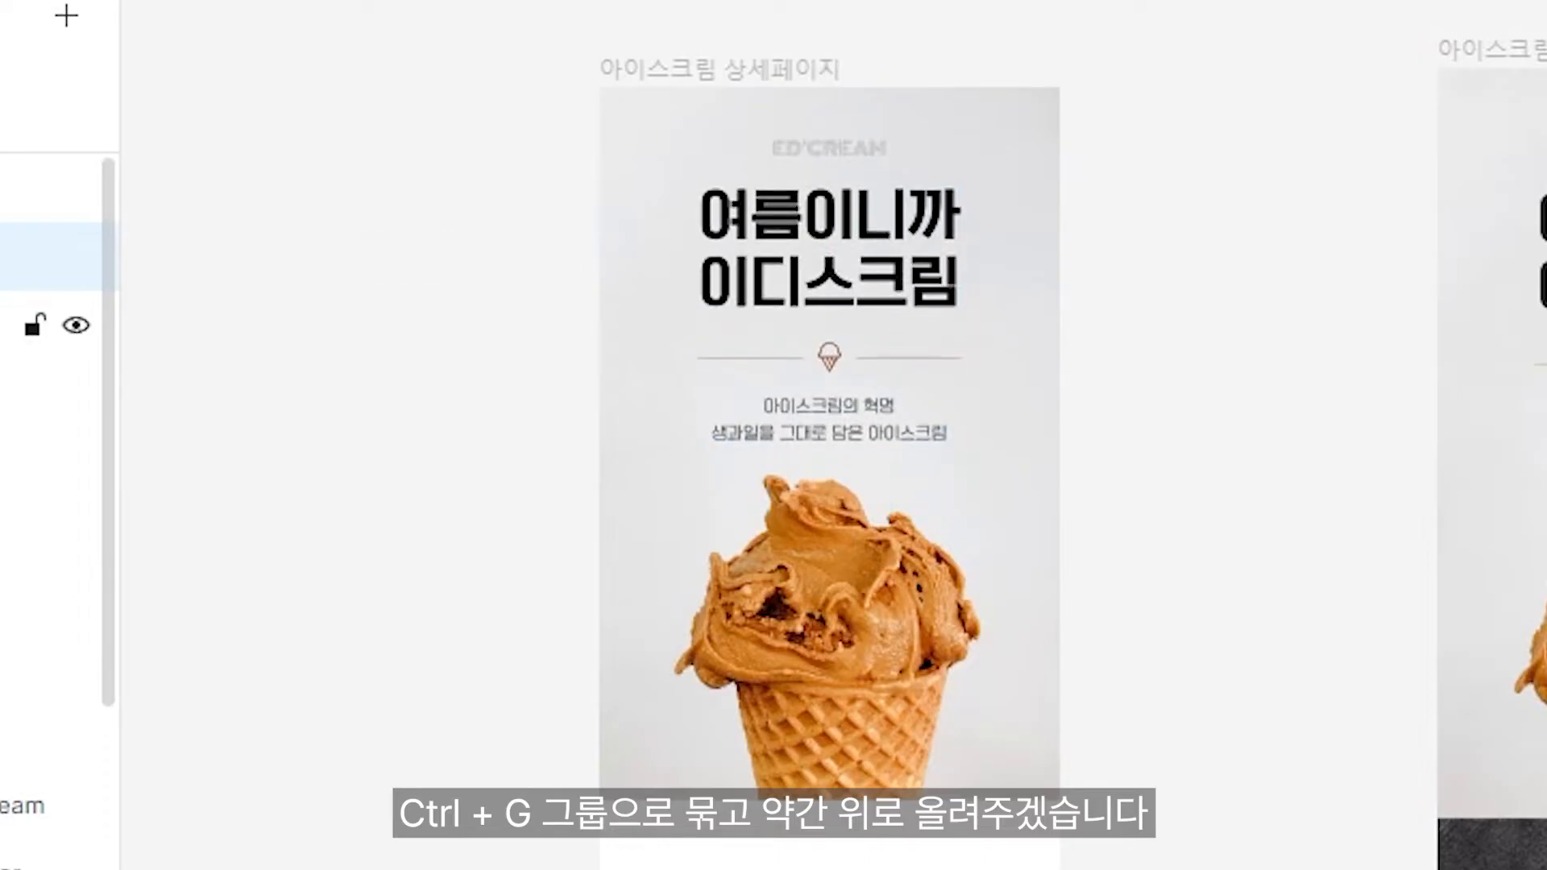
{"action": "left_click", "coordinate": [1190, 798]}
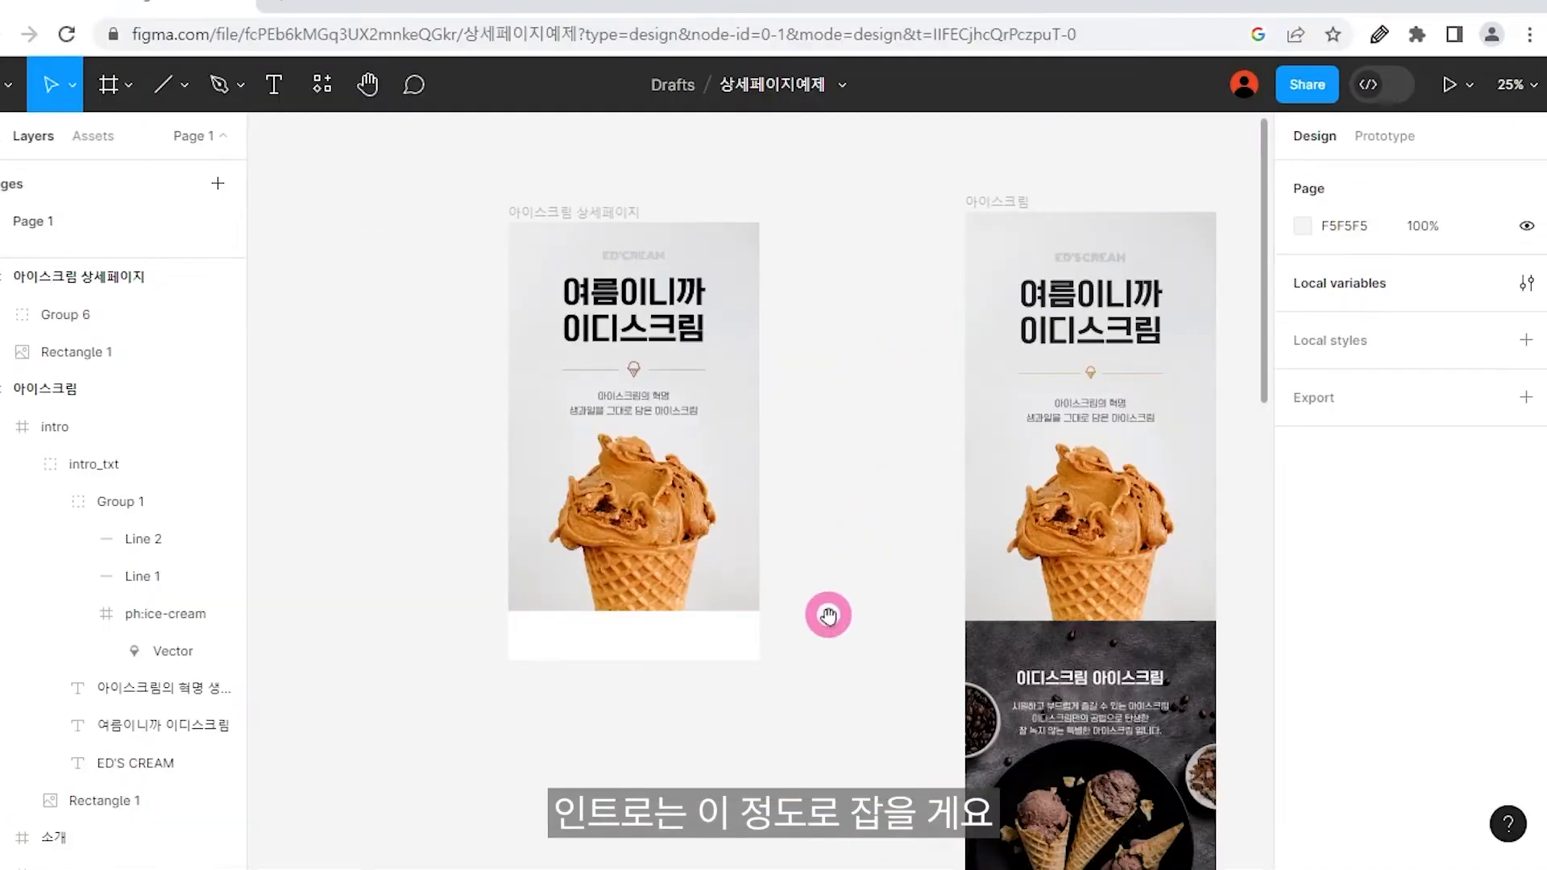
{"action": "left_click_drag", "start_coordinate": [828, 614], "coordinate": [825, 647]}
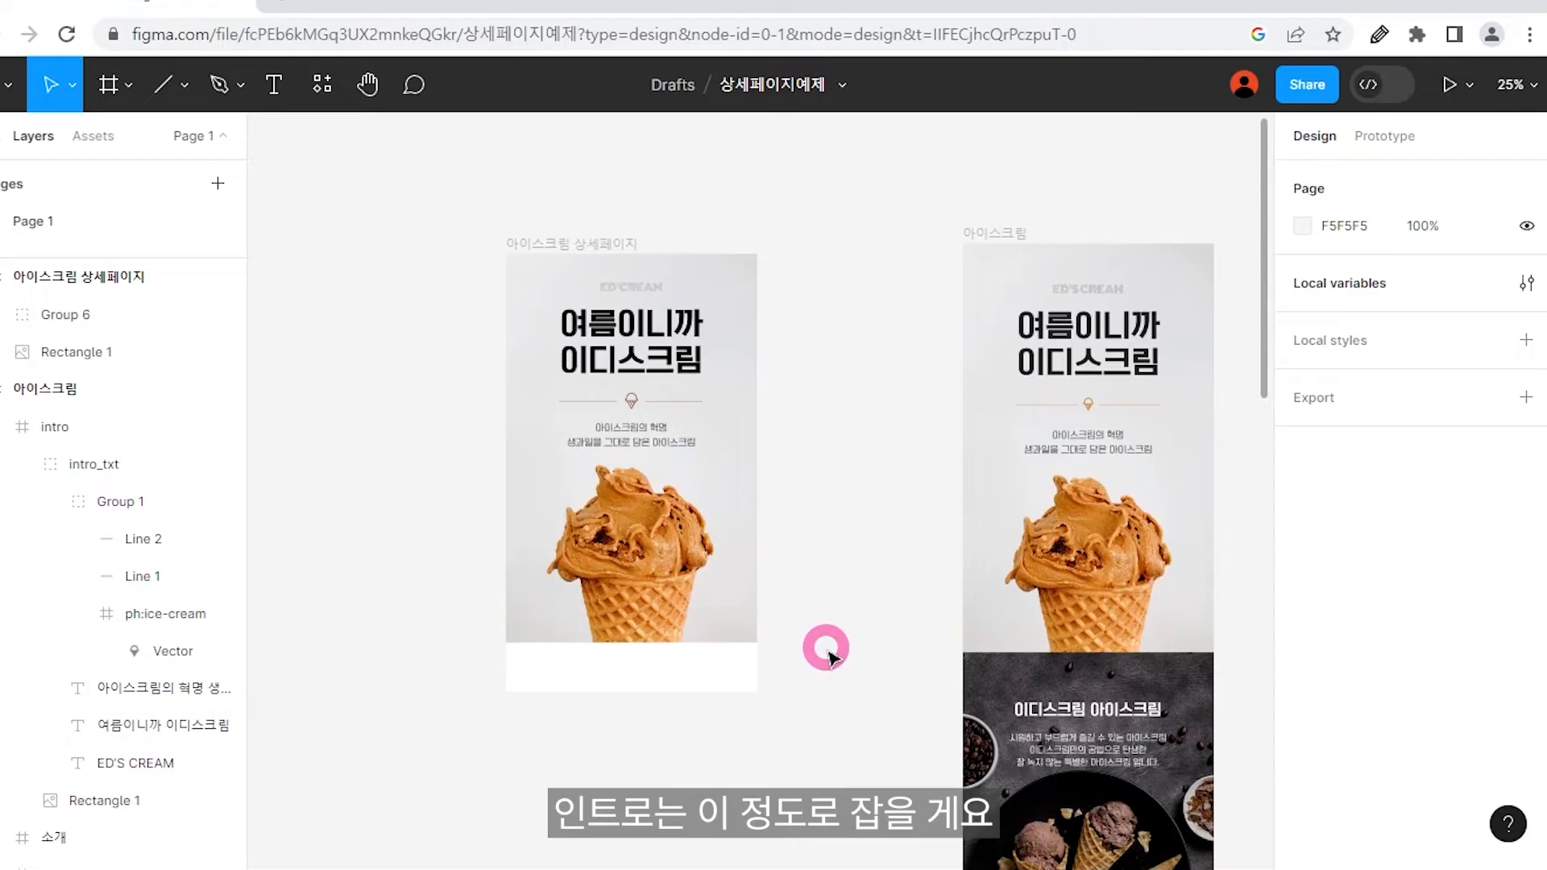
Try extending the 아이스크림 상세페이지 frame downward to a height of 2196, and undo the resize.
{"action": "scroll", "coordinate": [827, 655], "scroll_direction": "down", "scroll_amount": 2}
{"action": "left_click", "coordinate": [614, 483]}
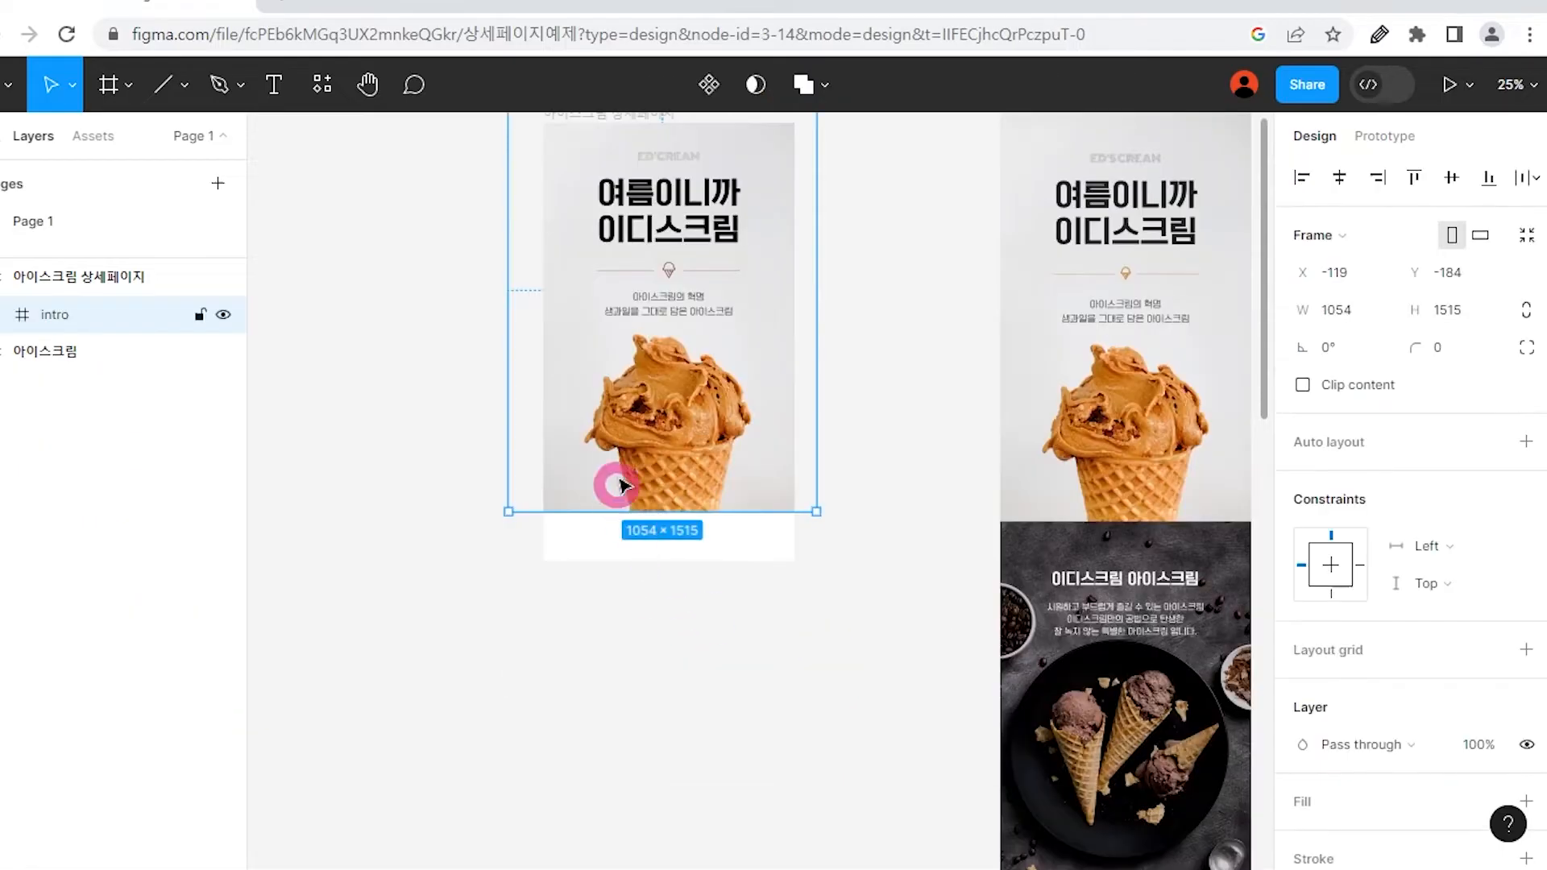
{"action": "left_click", "coordinate": [740, 564]}
{"action": "scroll", "coordinate": [580, 166], "scroll_direction": "up", "scroll_amount": 1}
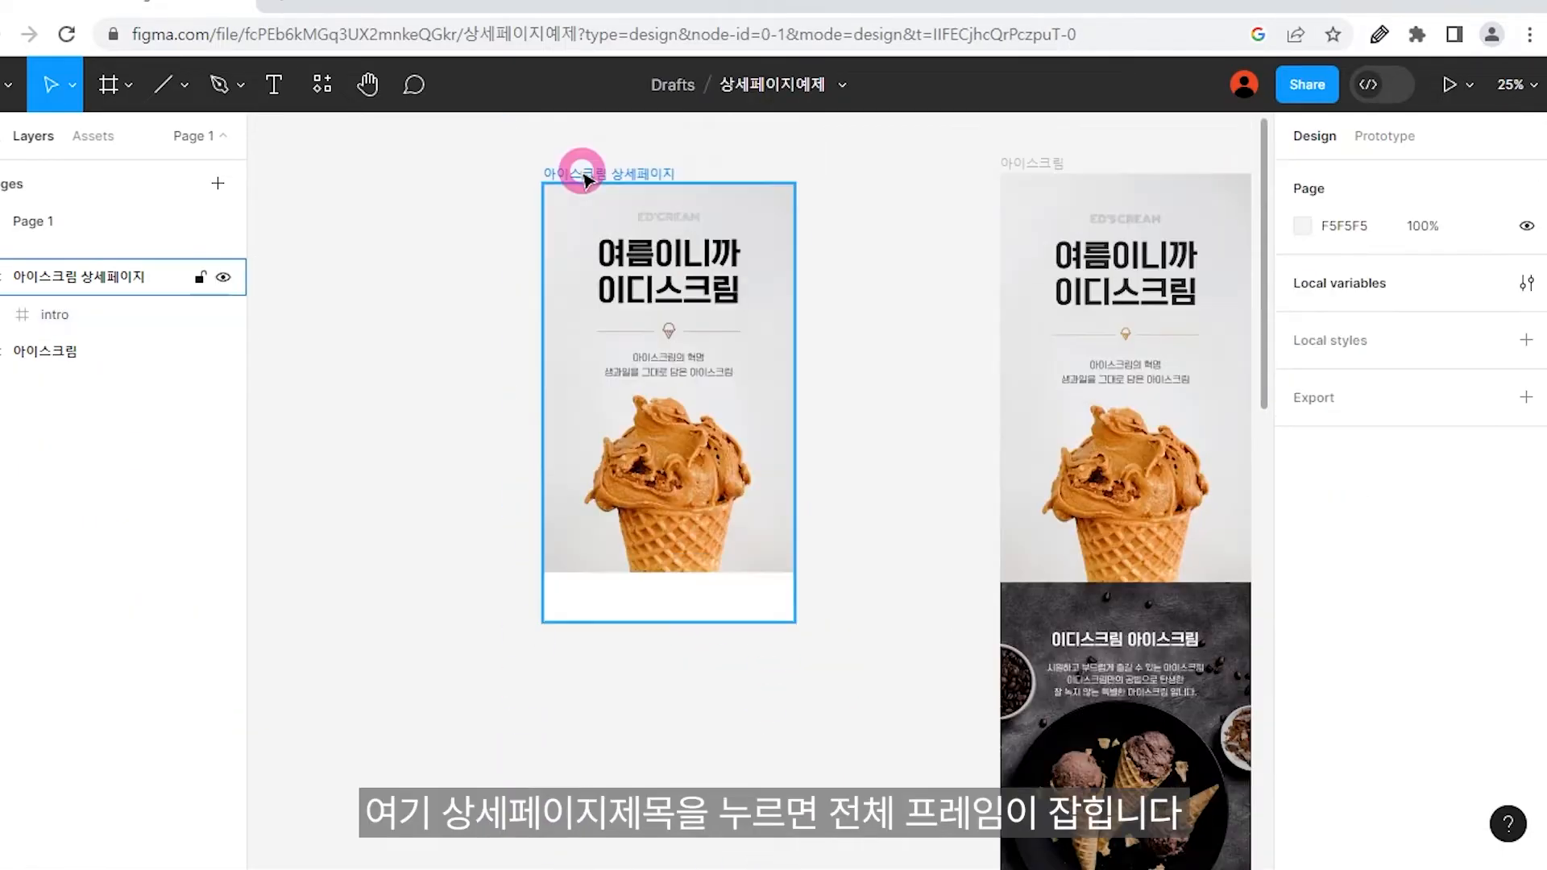
{"action": "left_click", "coordinate": [580, 166]}
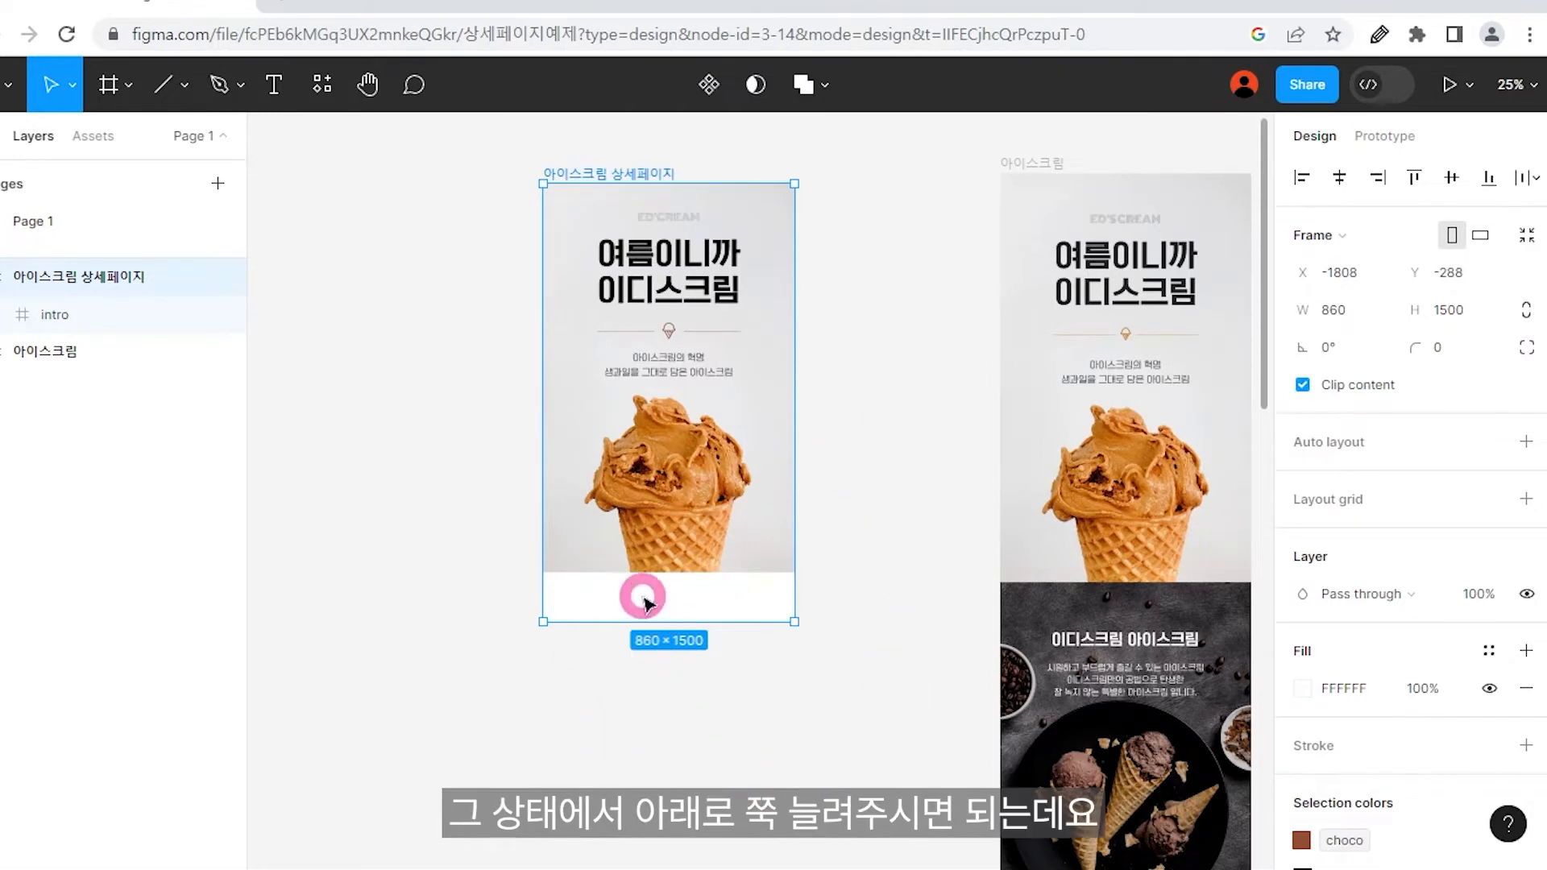
{"action": "left_click_drag", "start_coordinate": [646, 641], "coordinate": [667, 828]}
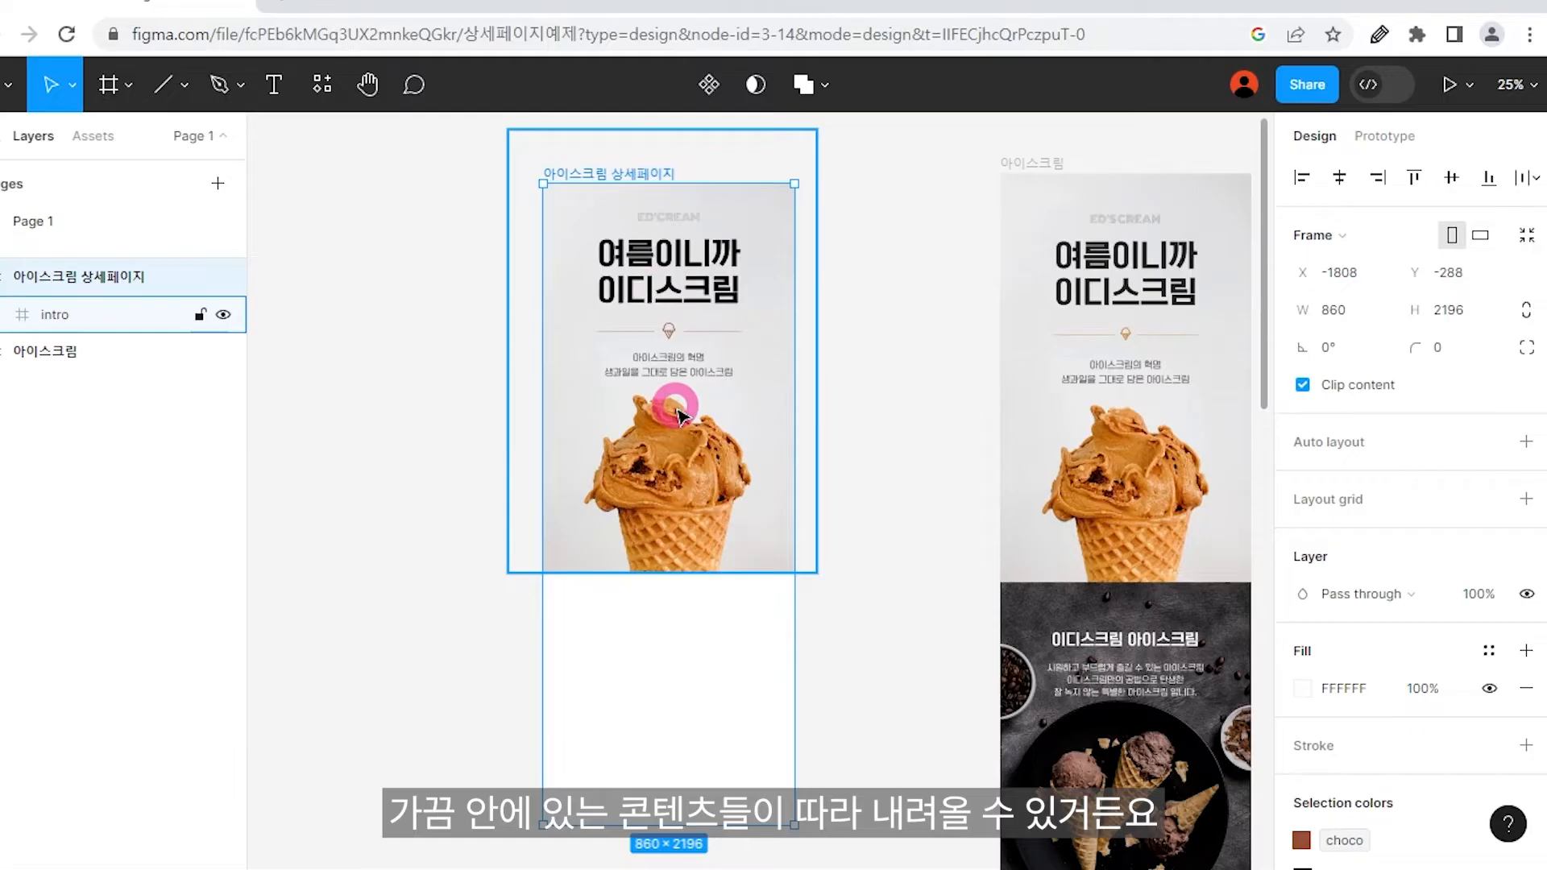
{"action": "key", "text": "ctrl+z"}
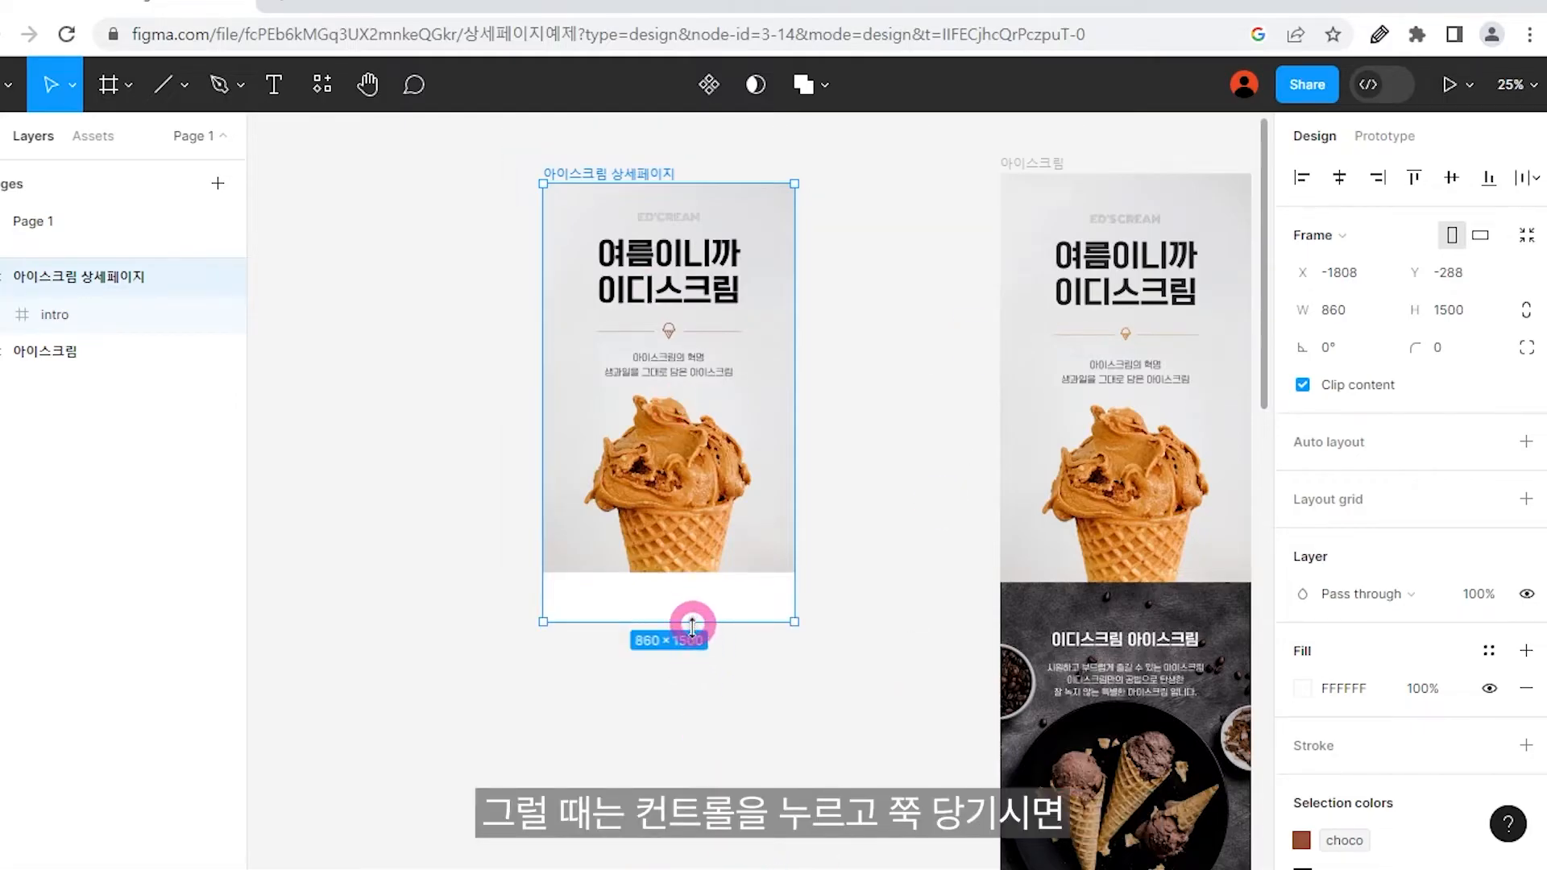
Extend the 아이스크림 상세페이지 frame downward to a height of 2924 while keeping its contents fixed in place.
{"action": "left_click_drag", "start_coordinate": [692, 624], "coordinate": [690, 840]}
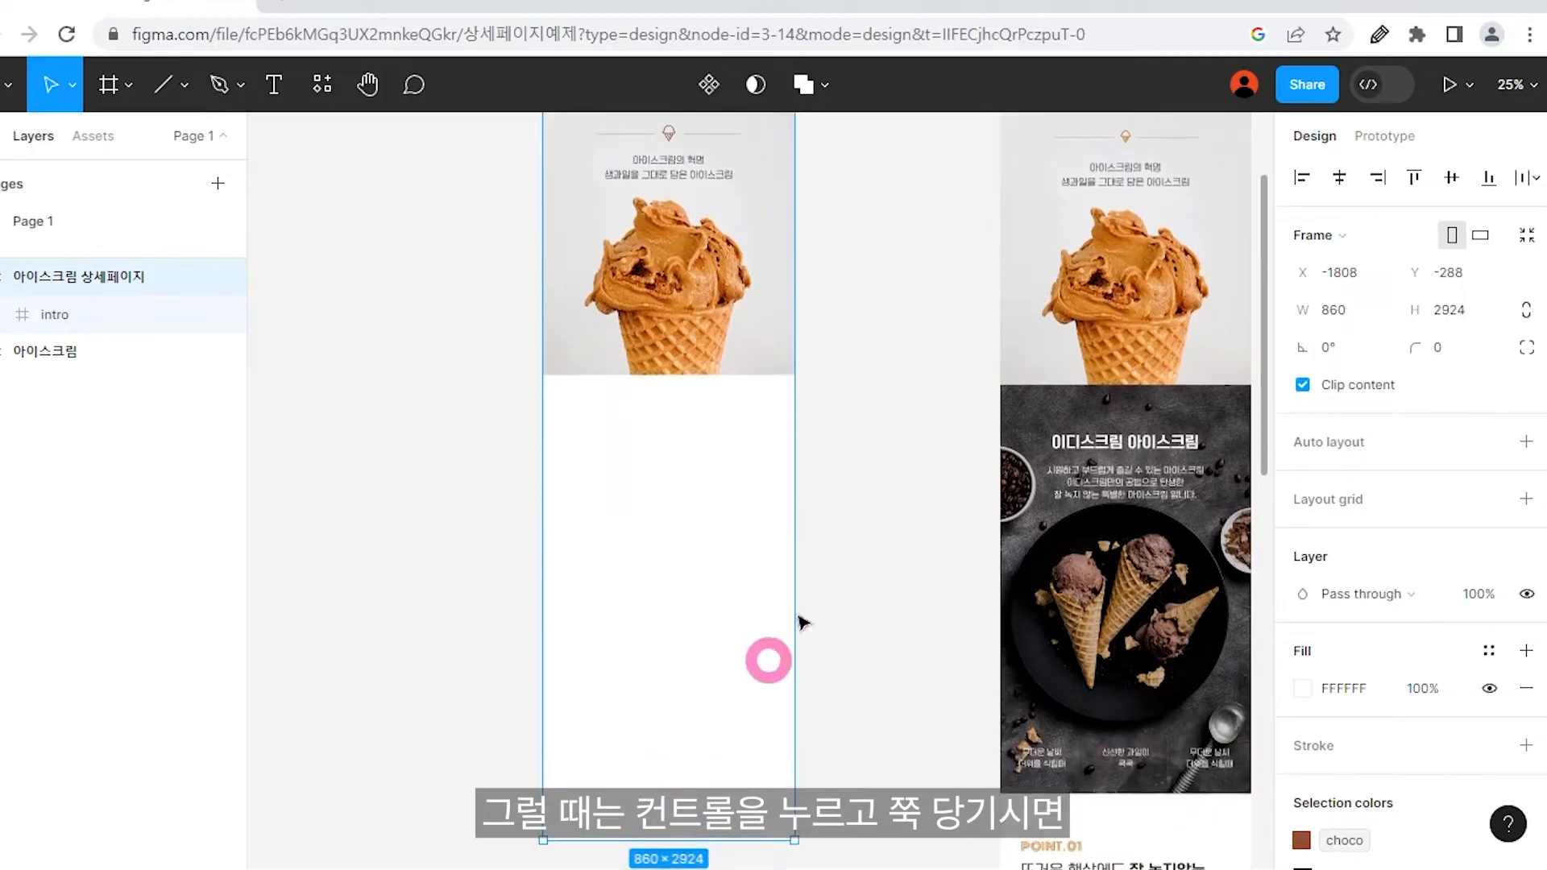
{"action": "scroll", "coordinate": [829, 542], "scroll_direction": "up", "scroll_amount": 5}
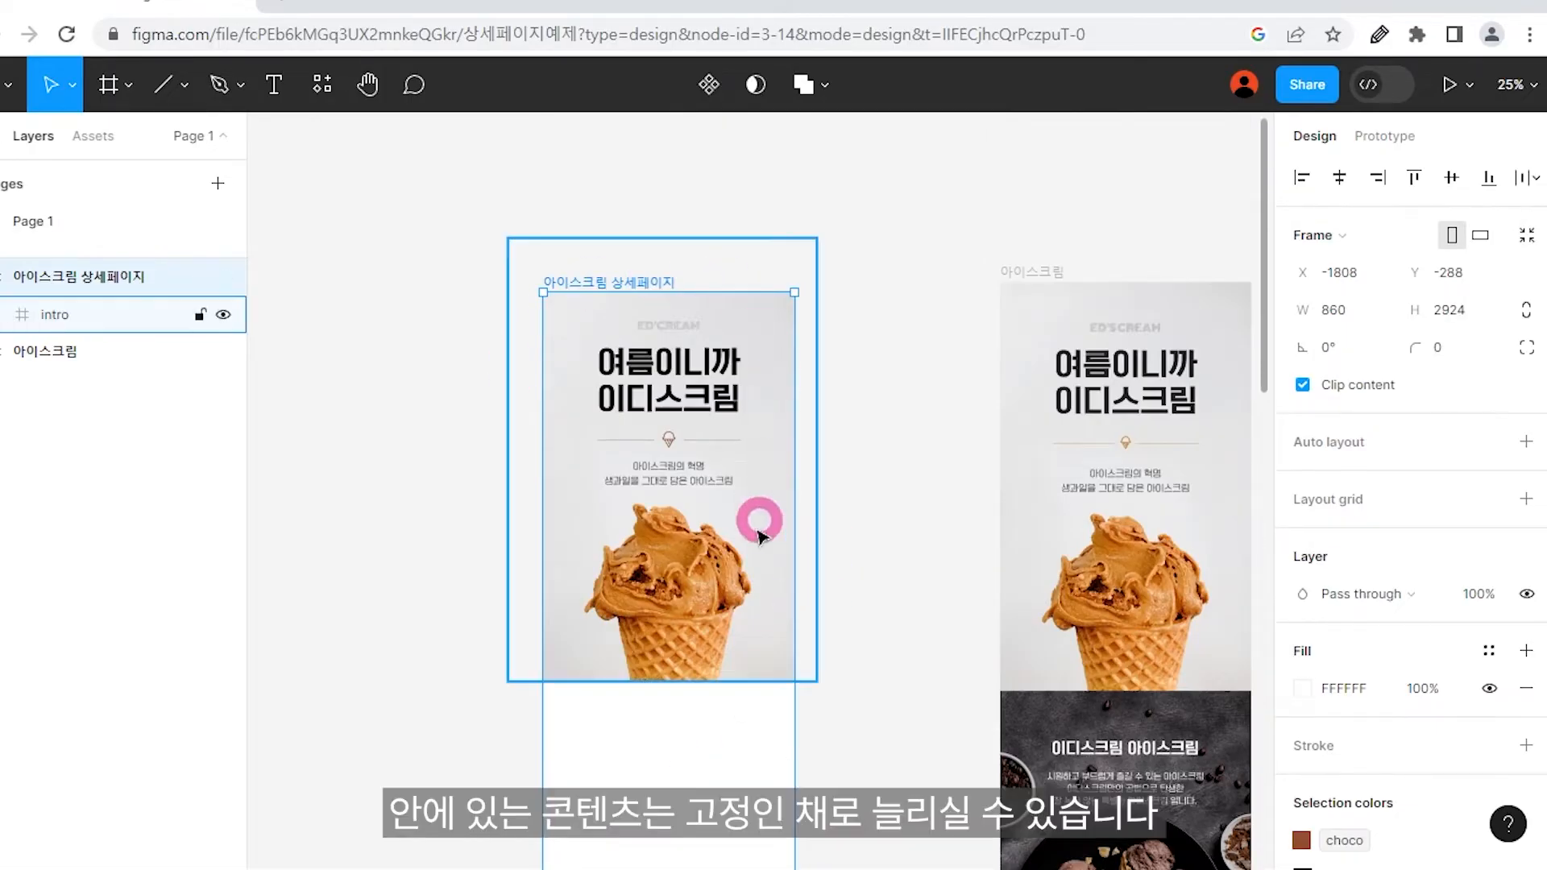
{"action": "left_click", "coordinate": [692, 606]}
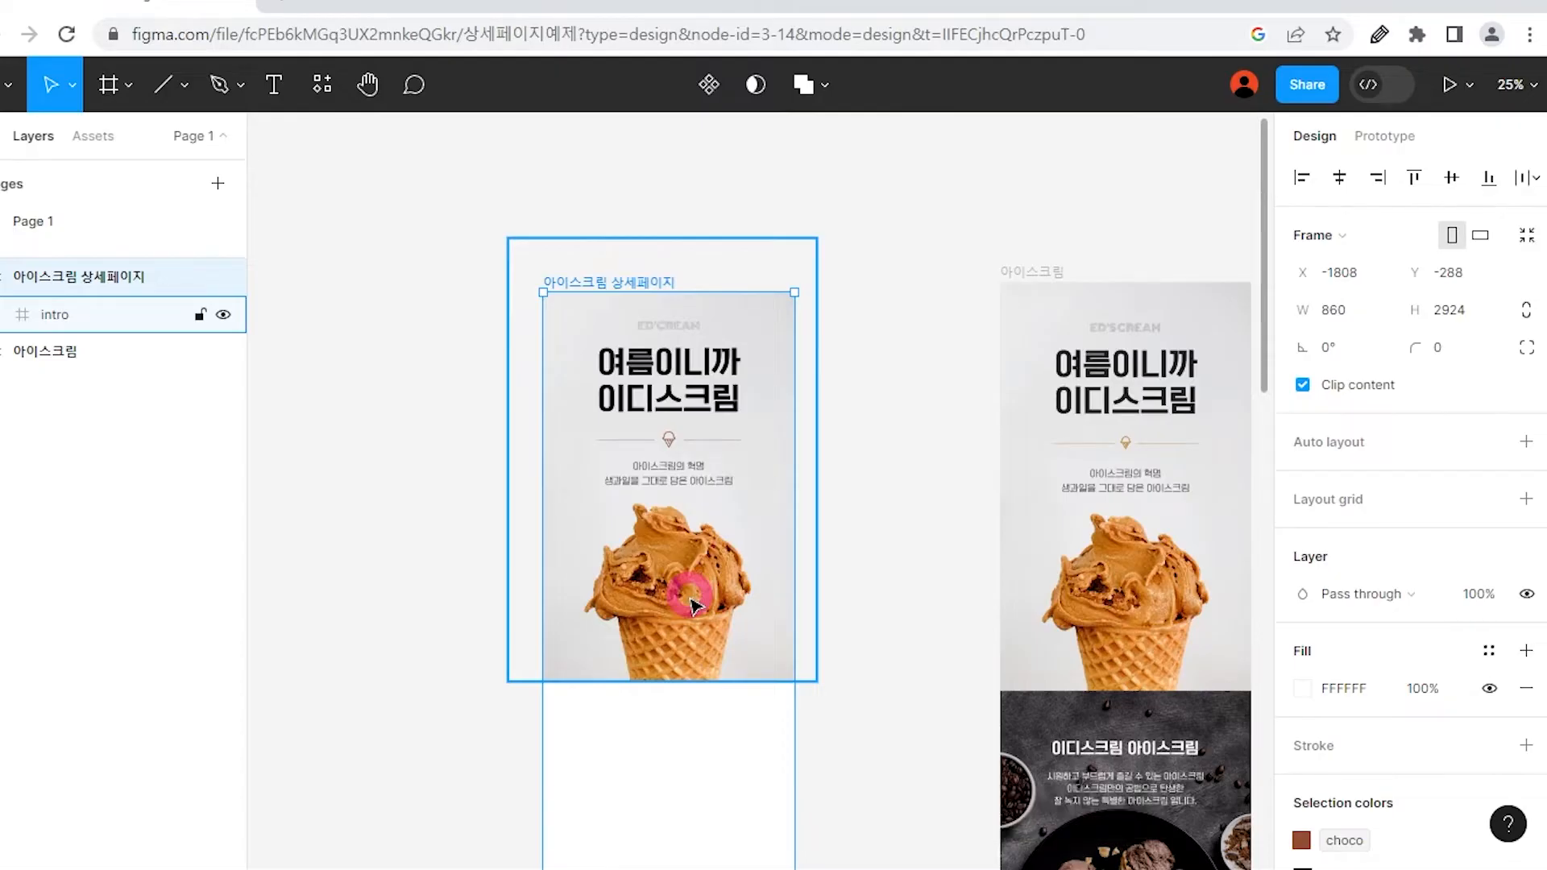
{"action": "left_click", "coordinate": [863, 776]}
{"action": "left_click_drag", "start_coordinate": [863, 776], "coordinate": [787, 531]}
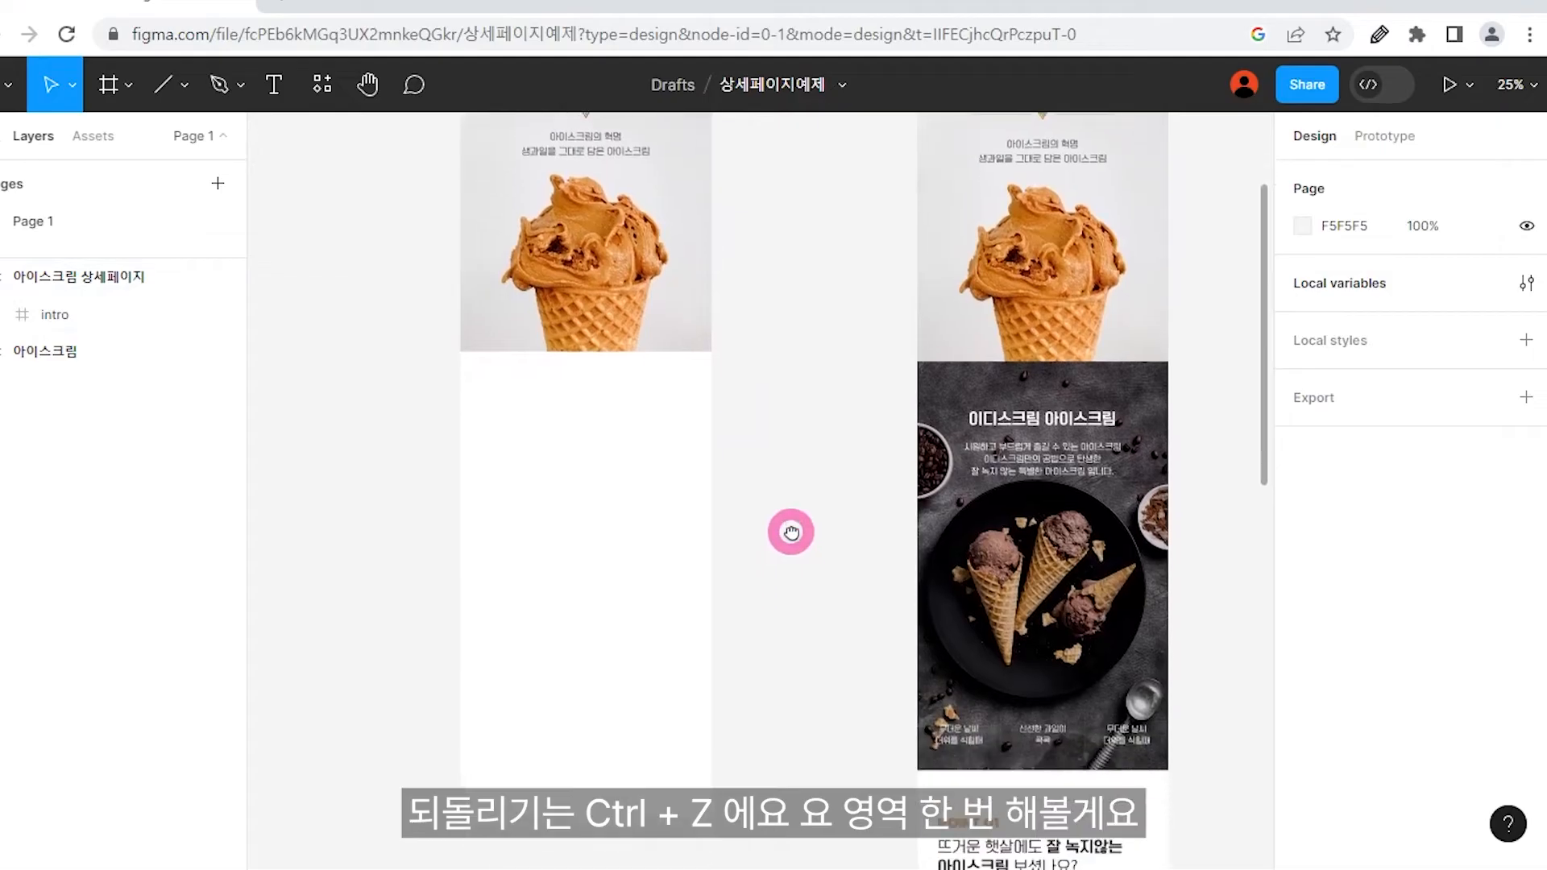
Create an 860 × 1400 frame inside 아이스크림 상세페이지 and place it directly below the intro at X 0, Y 1331.
{"action": "left_click", "coordinate": [1112, 456]}
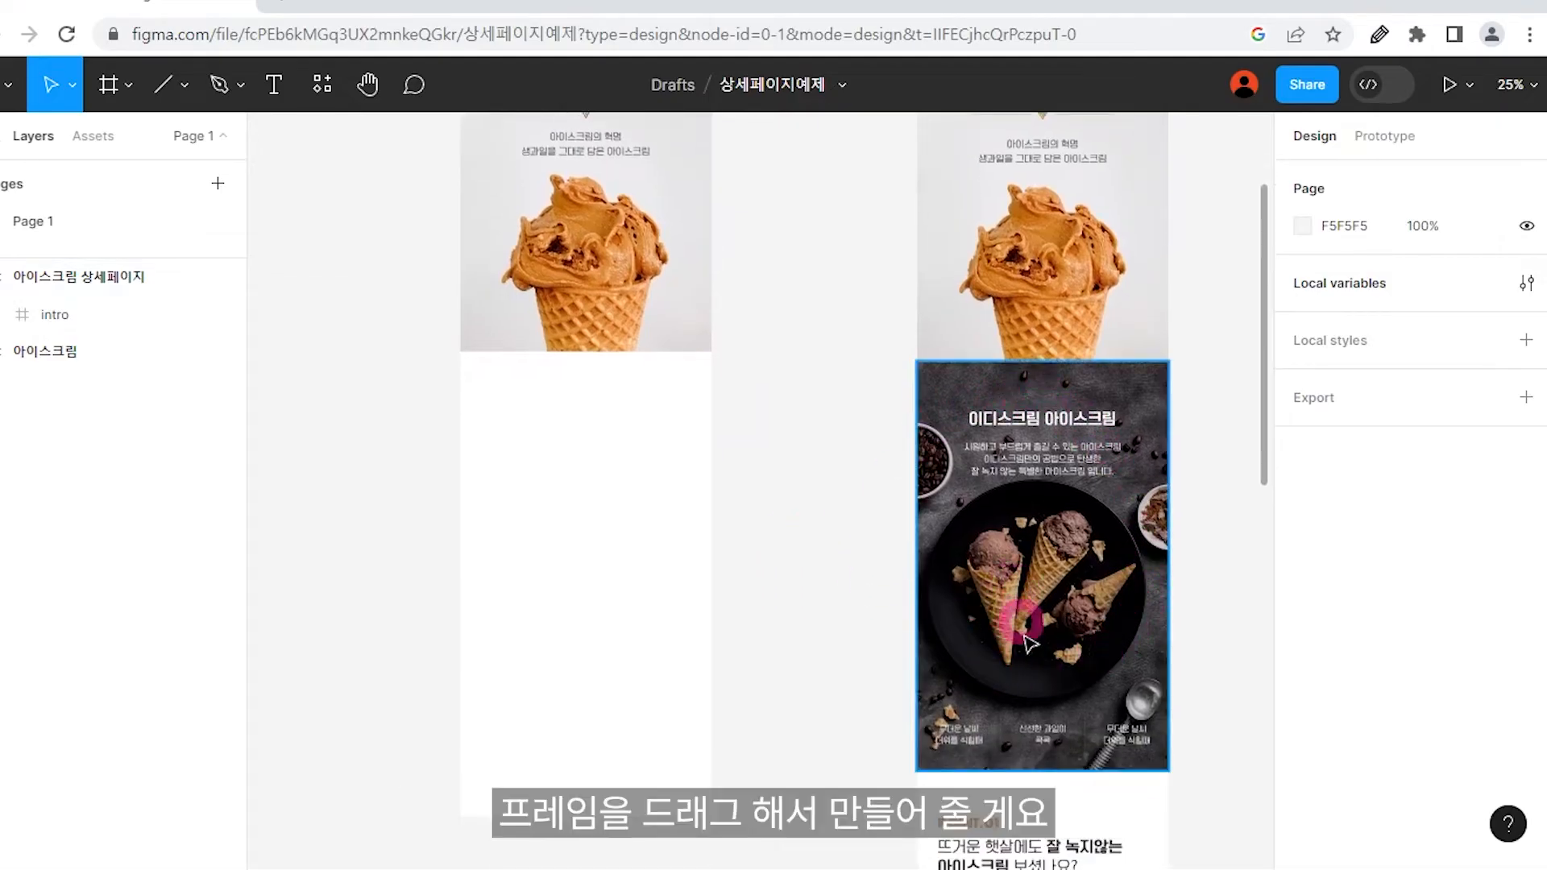
{"action": "scroll", "coordinate": [1021, 656], "scroll_direction": "down", "scroll_amount": 1}
{"action": "left_click", "coordinate": [113, 84]}
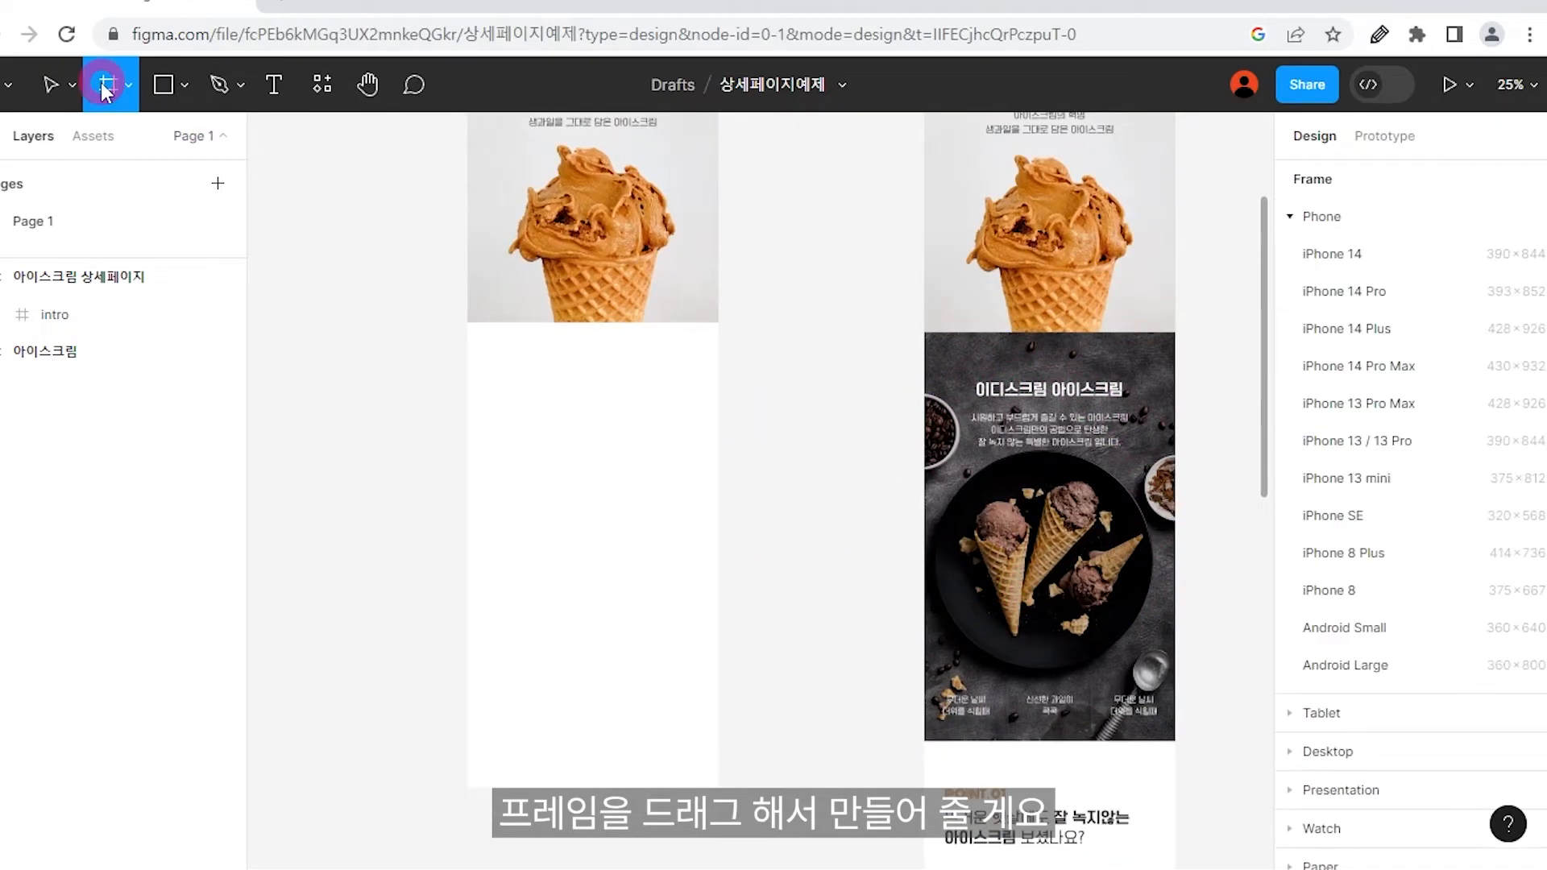
{"action": "left_click_drag", "start_coordinate": [544, 396], "coordinate": [672, 614]}
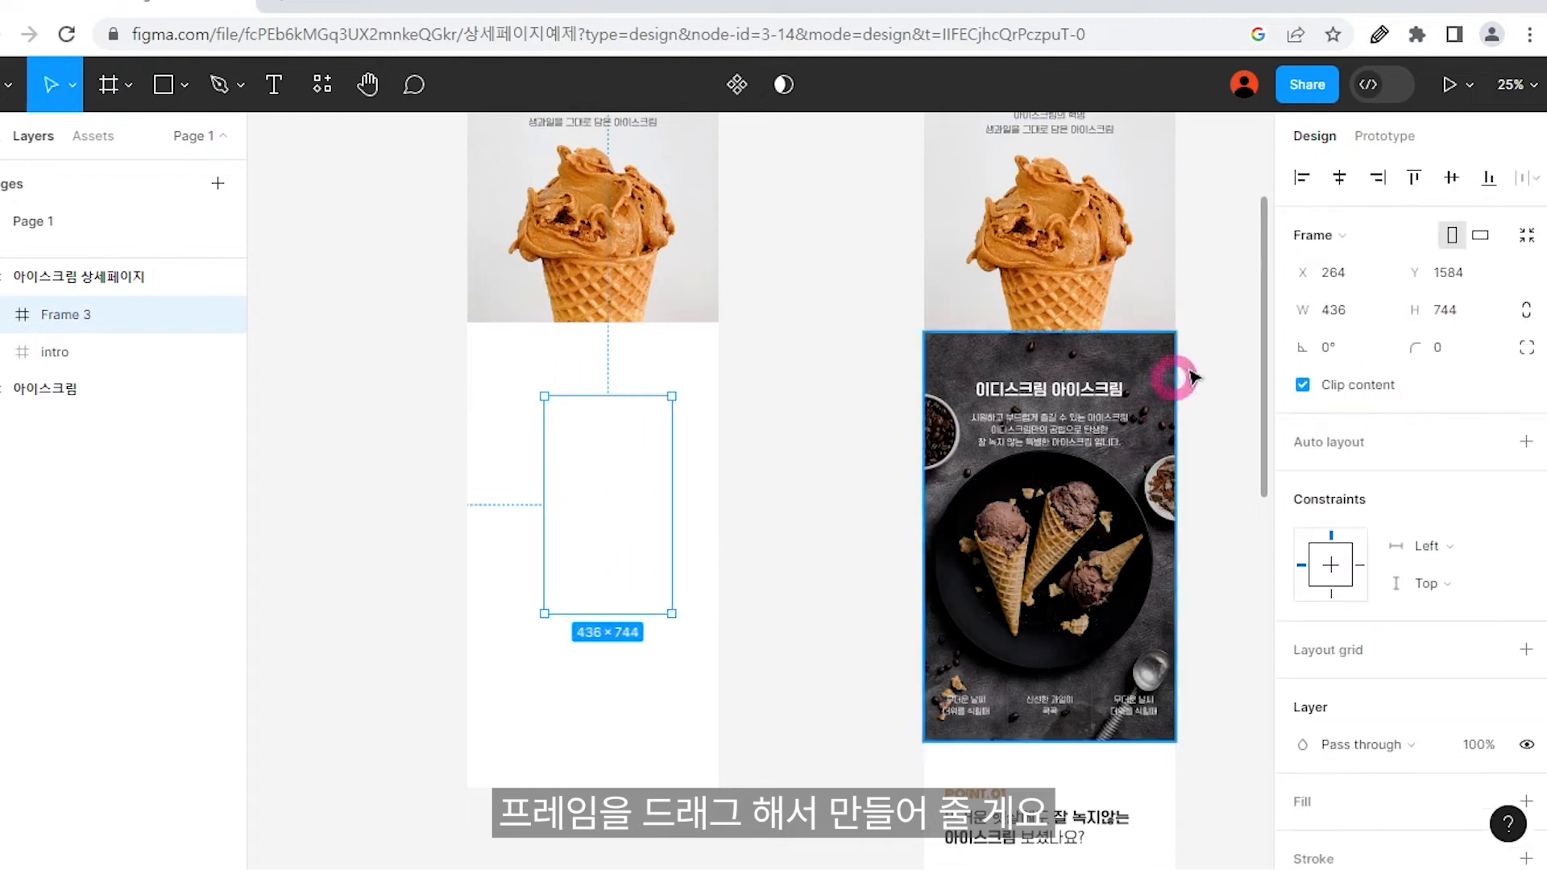
{"action": "left_click", "coordinate": [1356, 310]}
{"action": "type", "text": "860"}
{"action": "key", "text": "Tab"}
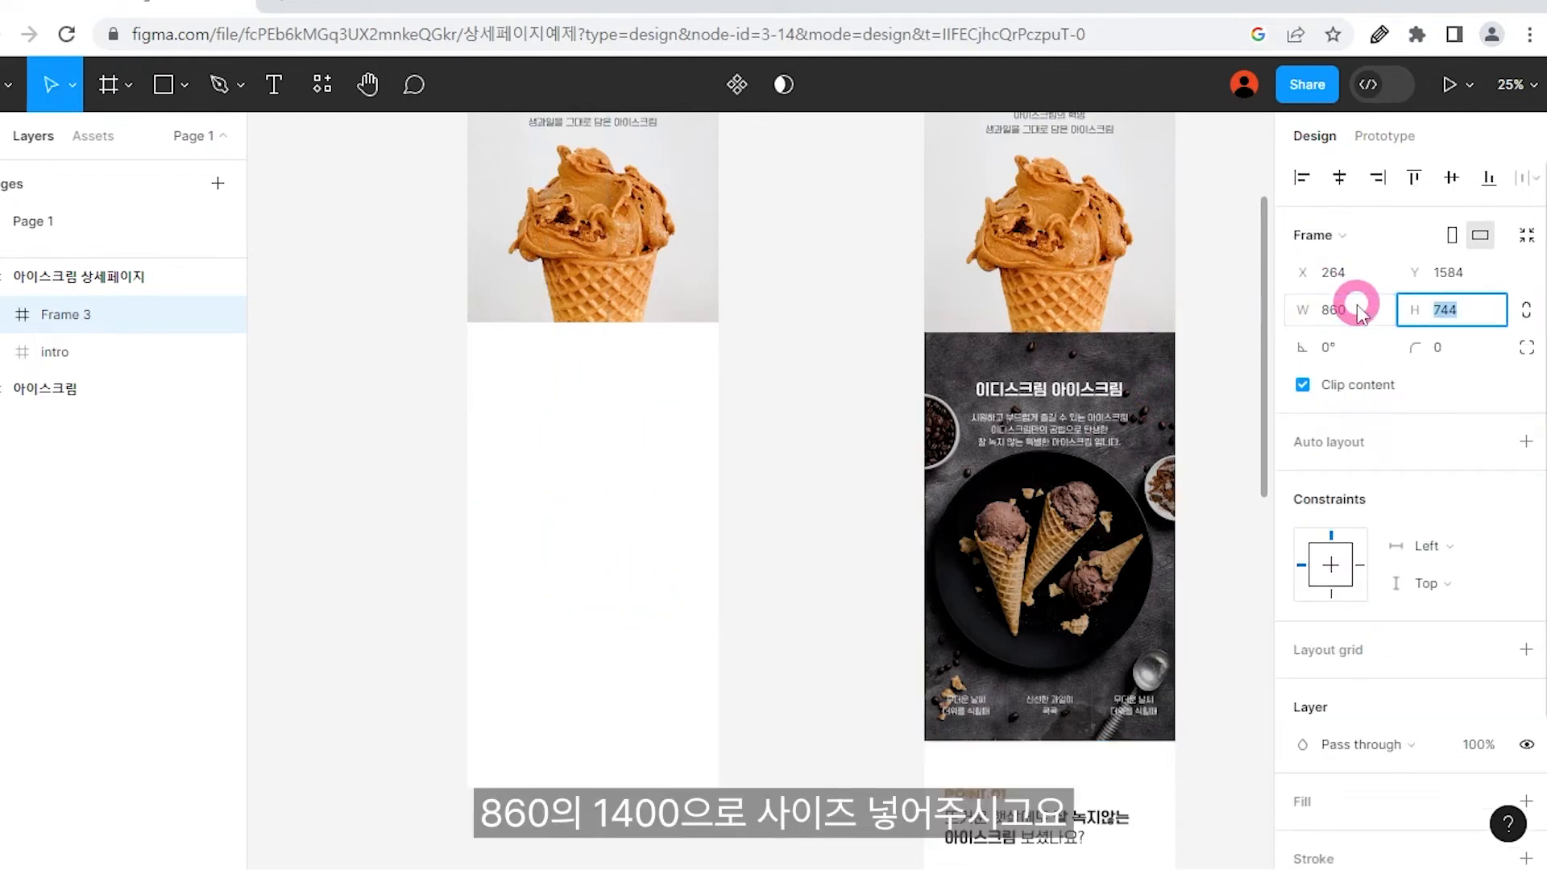
{"action": "type", "text": "1400"}
{"action": "key", "text": "Return"}
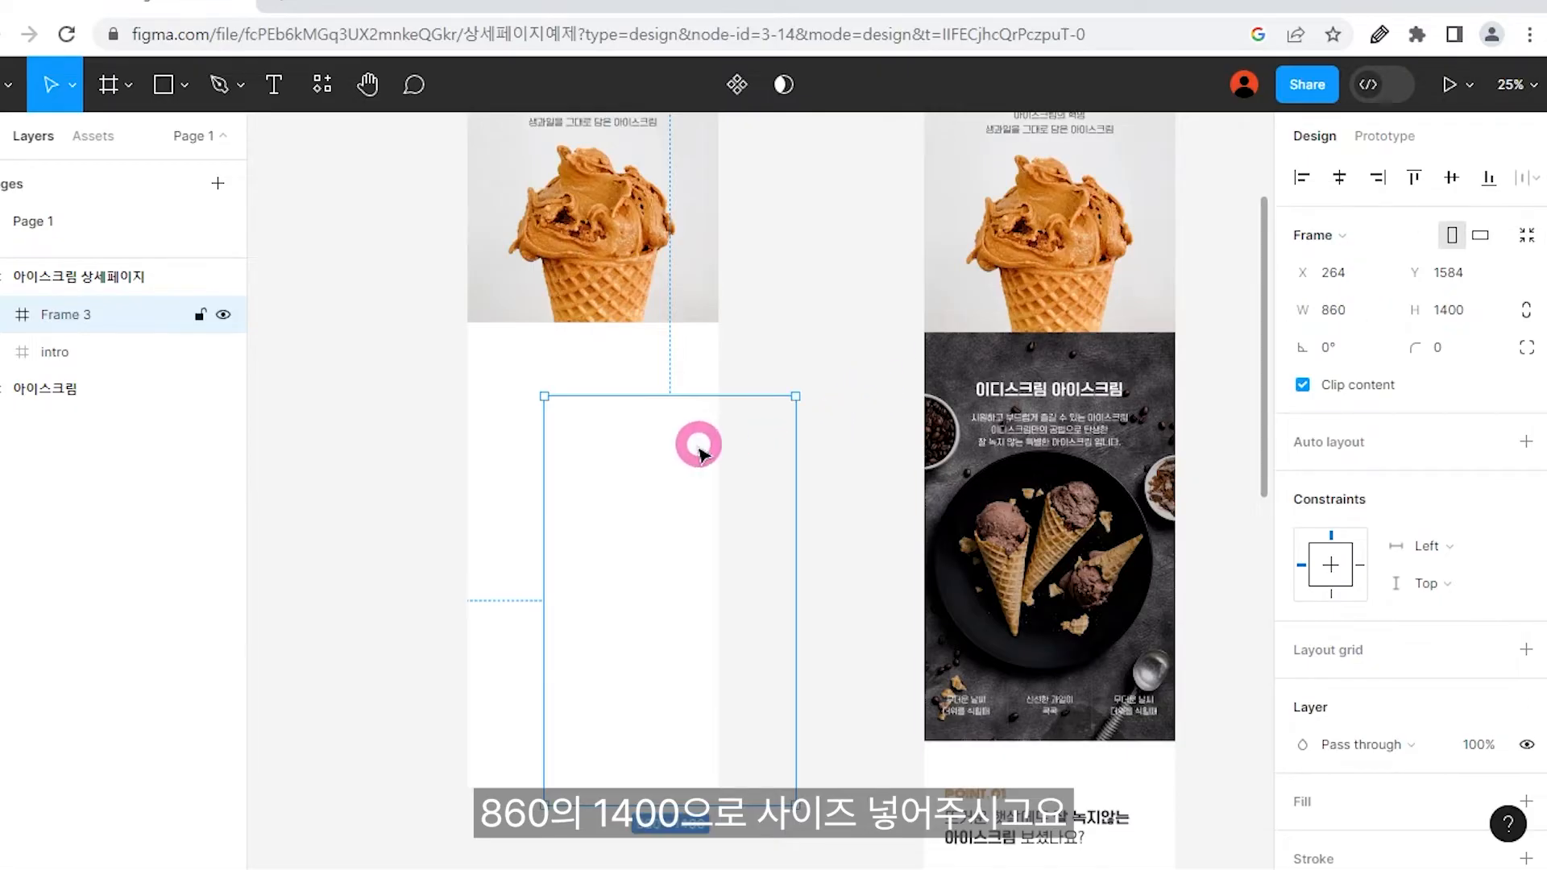
{"action": "left_click_drag", "start_coordinate": [698, 442], "coordinate": [615, 398]}
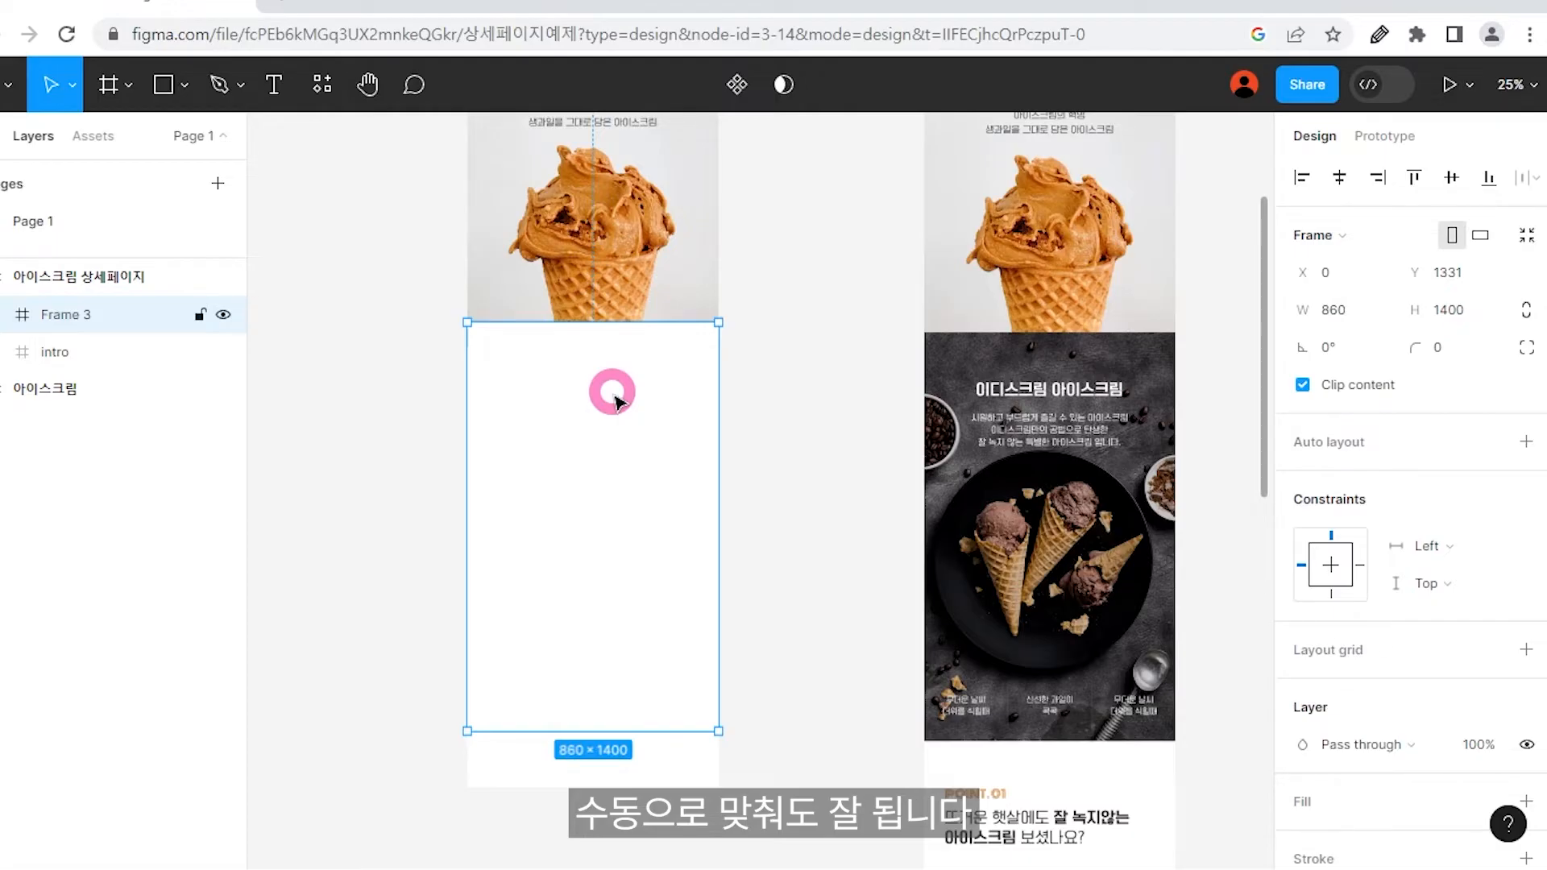
Run the Unsplash plugin for the new frame, search for "ice cream" and find the example's photo of chocolate cones on a black plate.
{"action": "right_click", "coordinate": [614, 399]}
{"action": "left_click", "coordinate": [690, 658]}
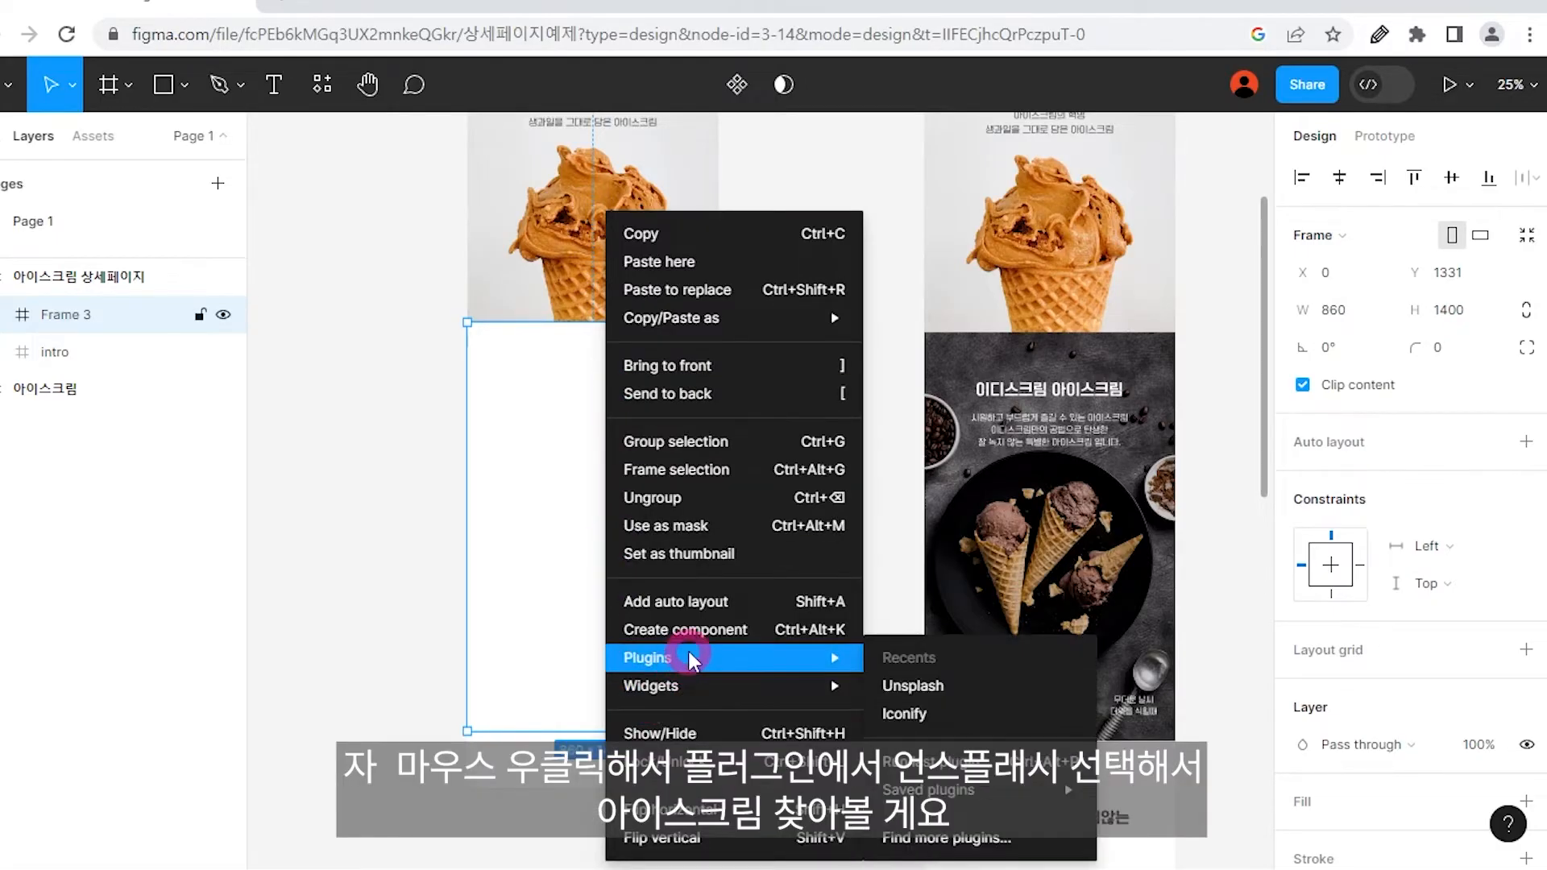
{"action": "left_click", "coordinate": [906, 683]}
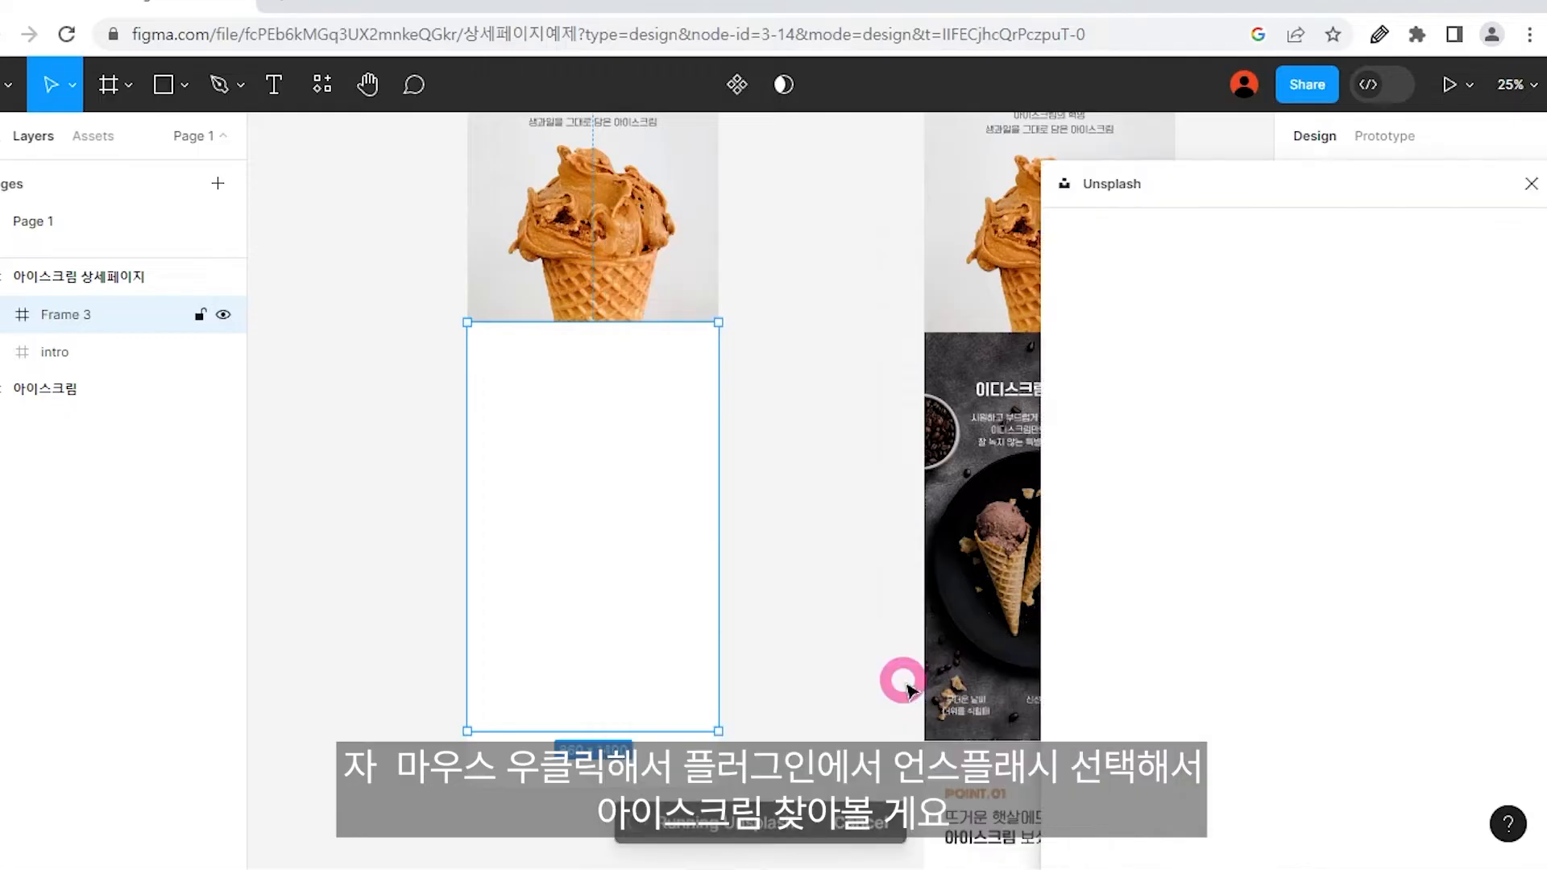
{"action": "left_click", "coordinate": [1120, 293]}
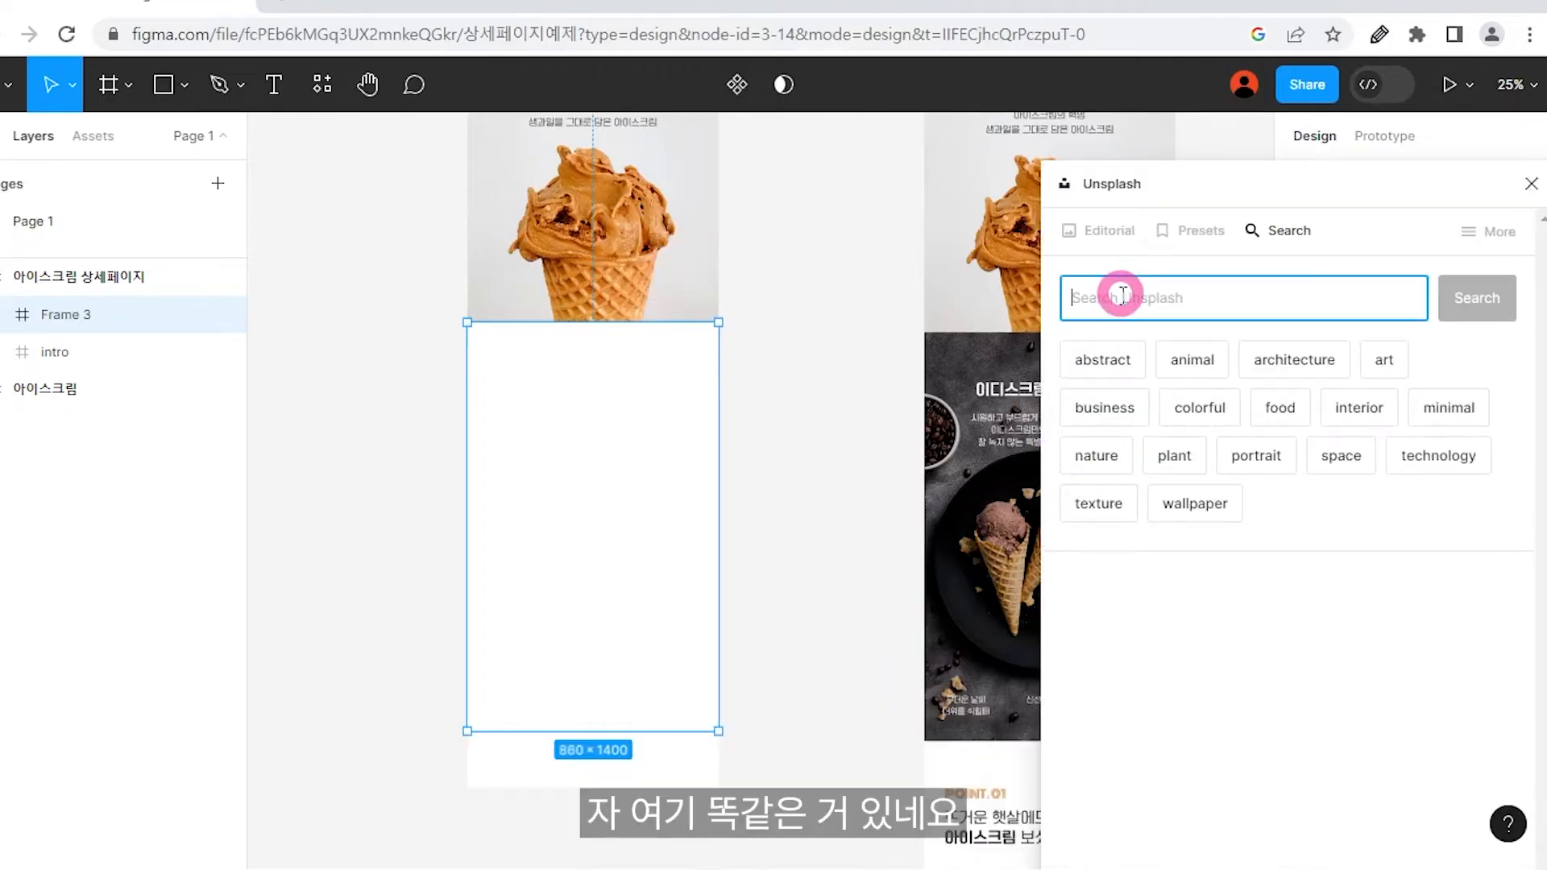
{"action": "type", "text": "ㅏ치"}
{"action": "key", "text": "BackSpace"}
{"action": "key", "text": "BackSpace"}
{"action": "key", "text": "BackSpace"}
{"action": "type", "text": "id"}
{"action": "type", "text": "e crea"}
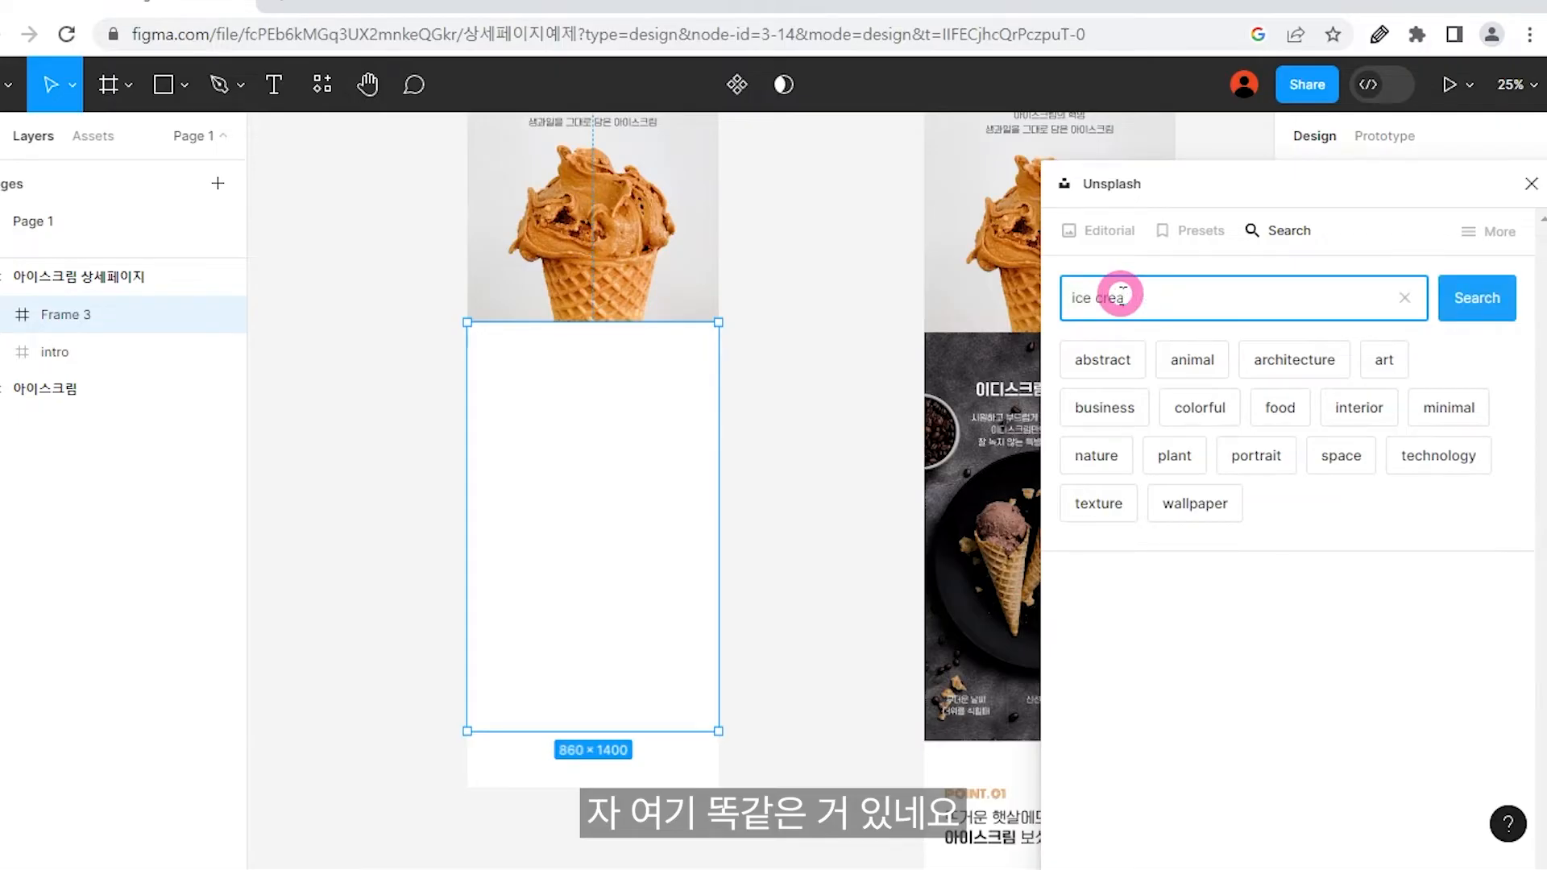
{"action": "type", "text": "m"}
{"action": "key", "text": "Return"}
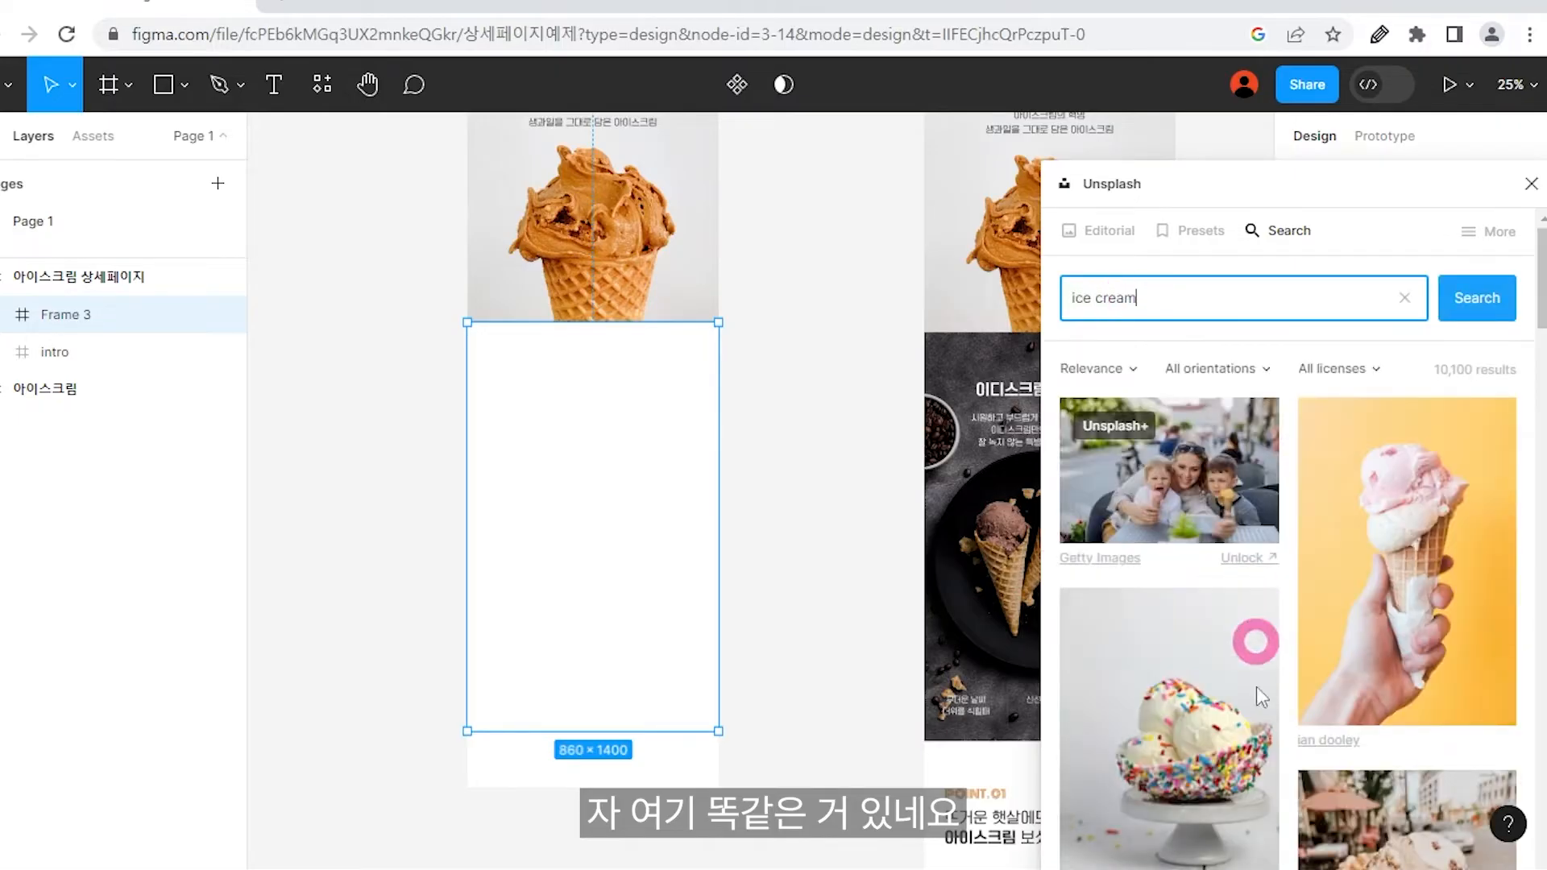
{"action": "scroll", "coordinate": [1260, 697], "scroll_direction": "down", "scroll_amount": 3}
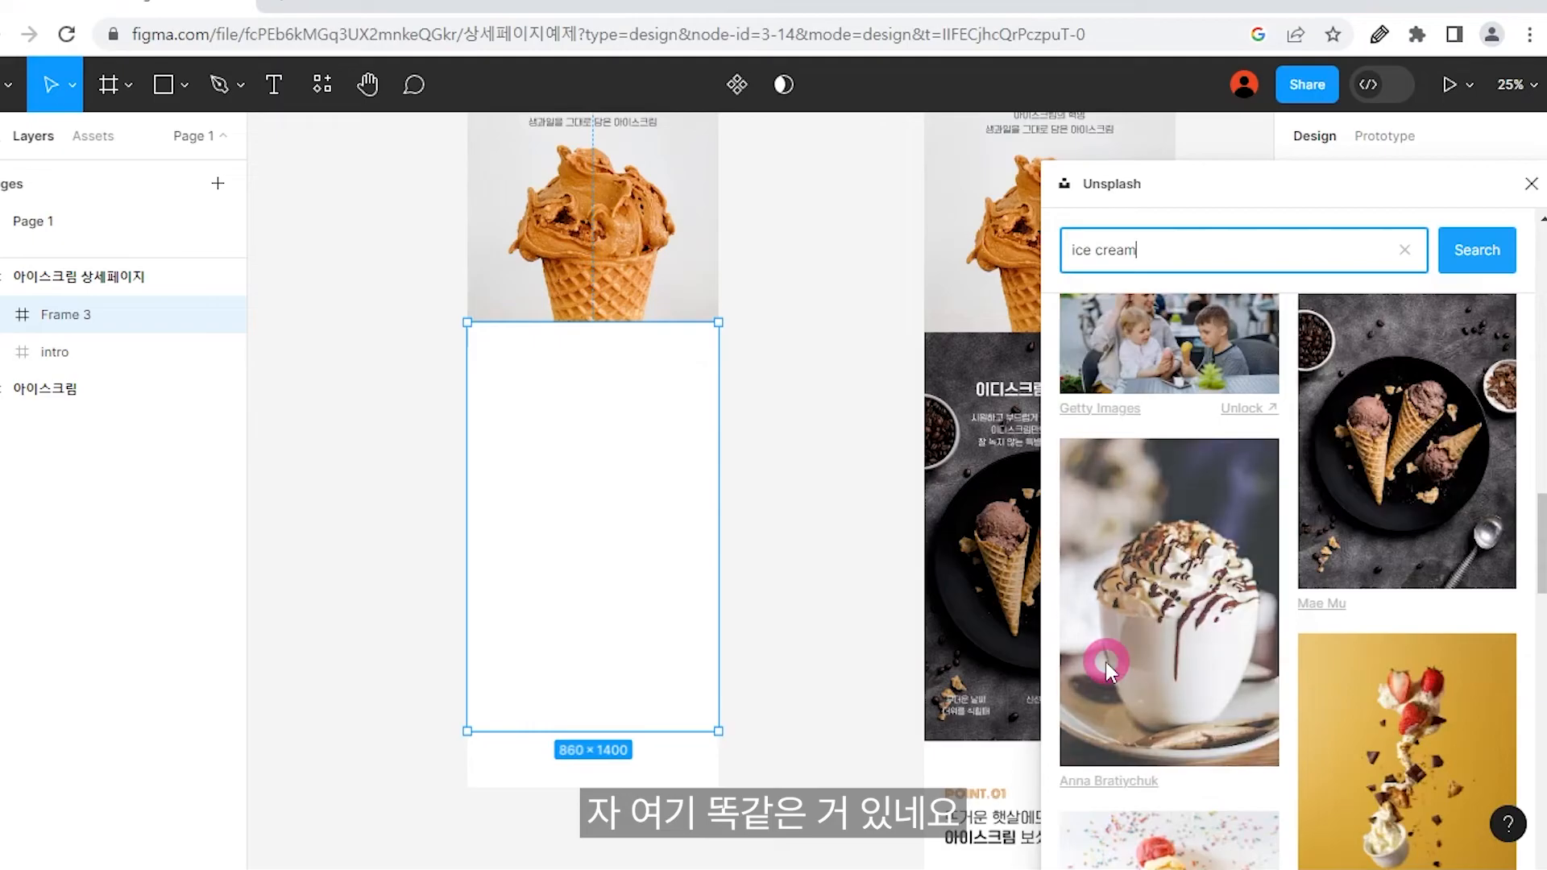
Fill the 860 × 1400 frame with the Unsplash photo of chocolate cones on a black plate and close the plugin.
{"action": "left_click", "coordinate": [1403, 447]}
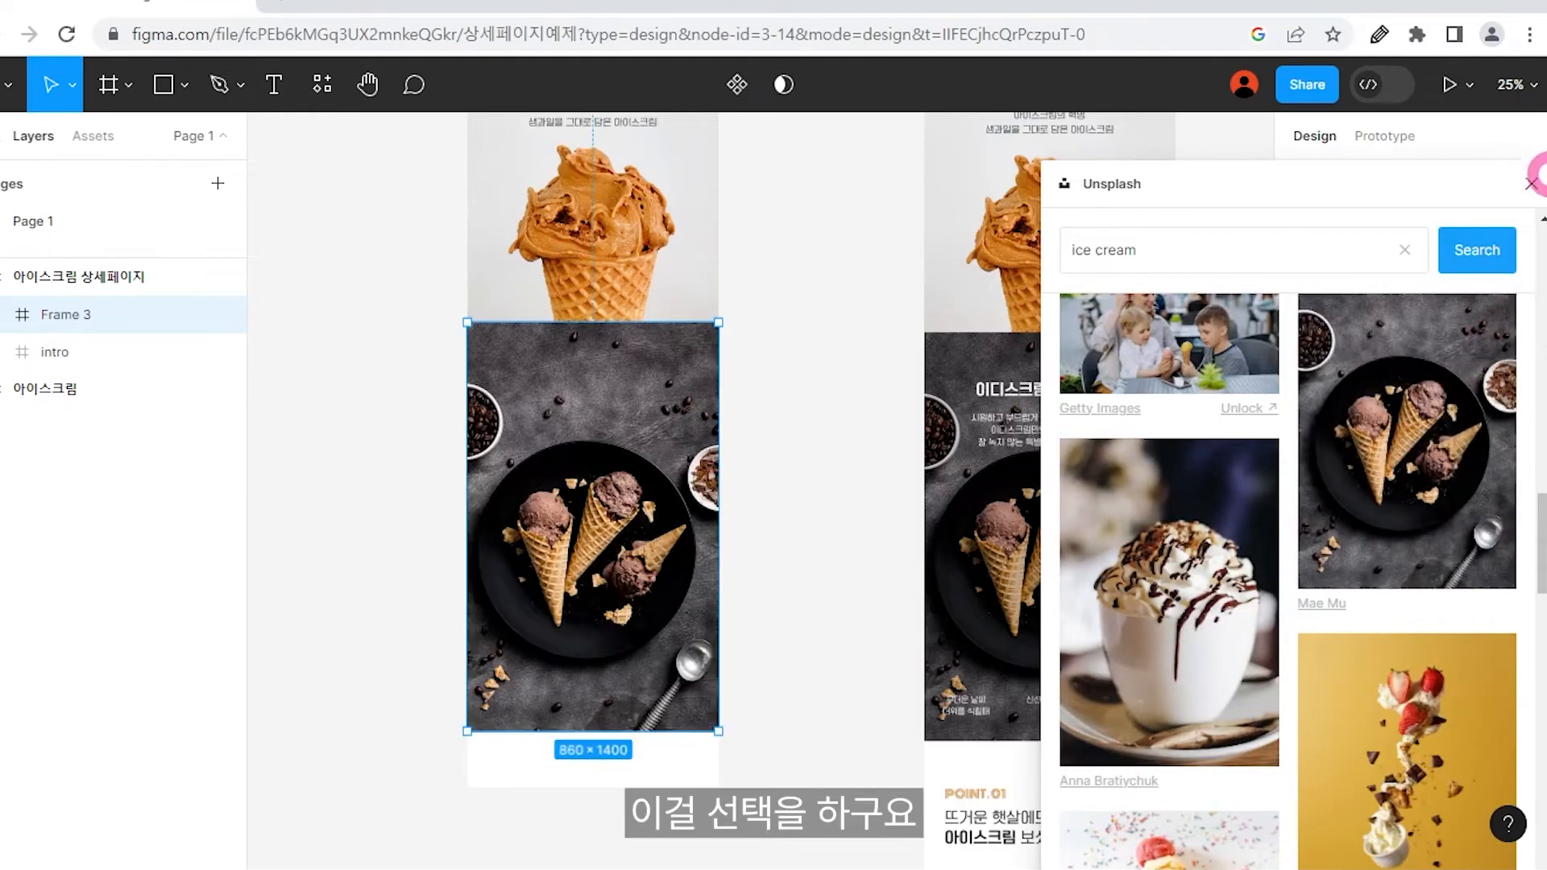
{"action": "left_click", "coordinate": [1531, 184]}
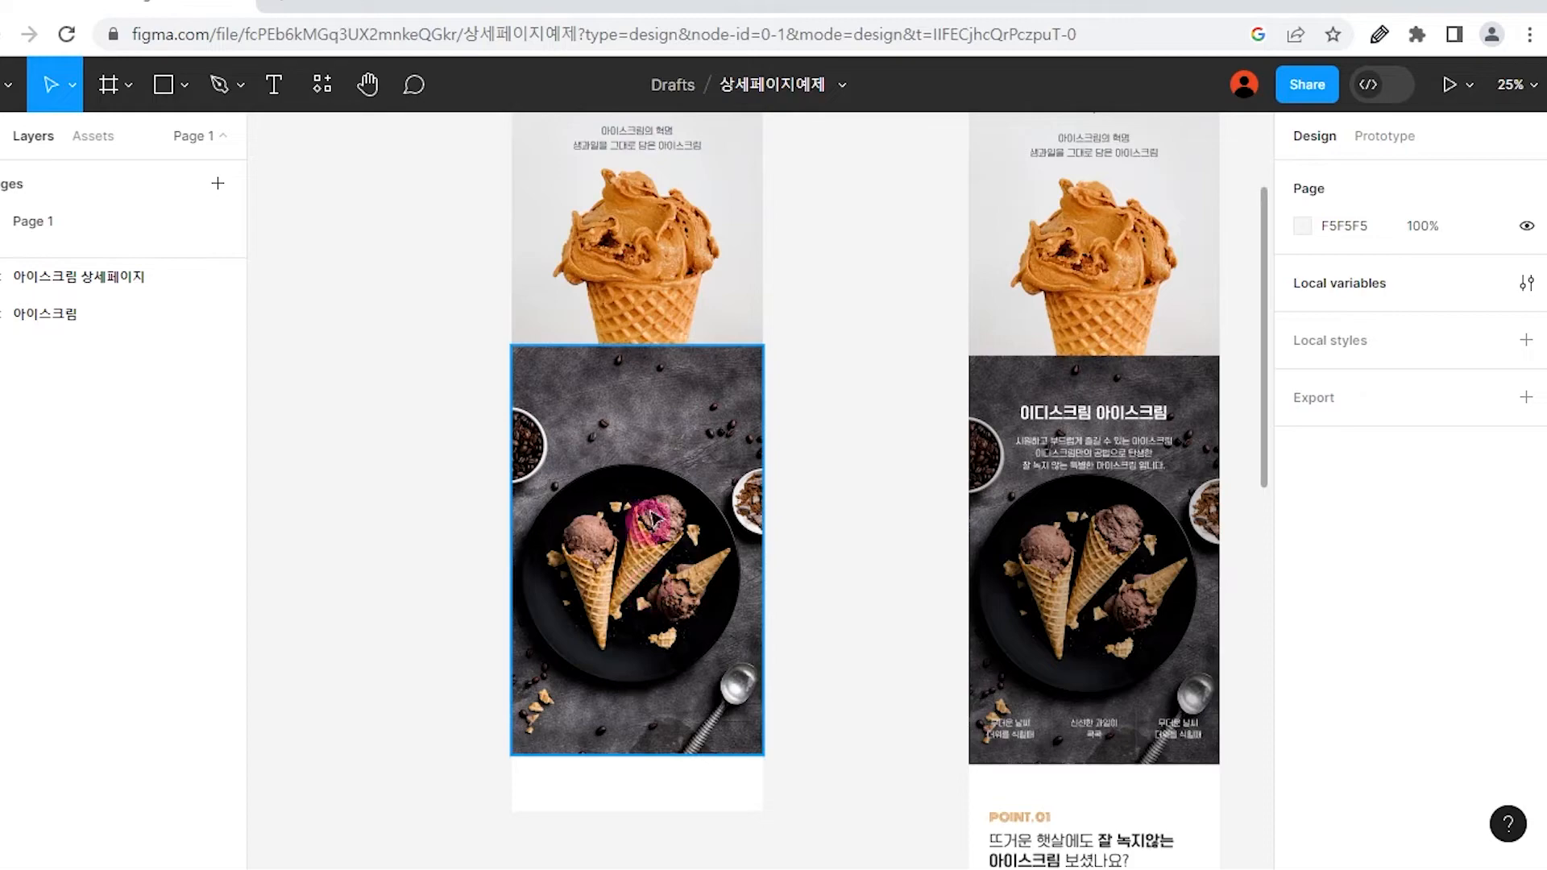
{"action": "left_click", "coordinate": [652, 518]}
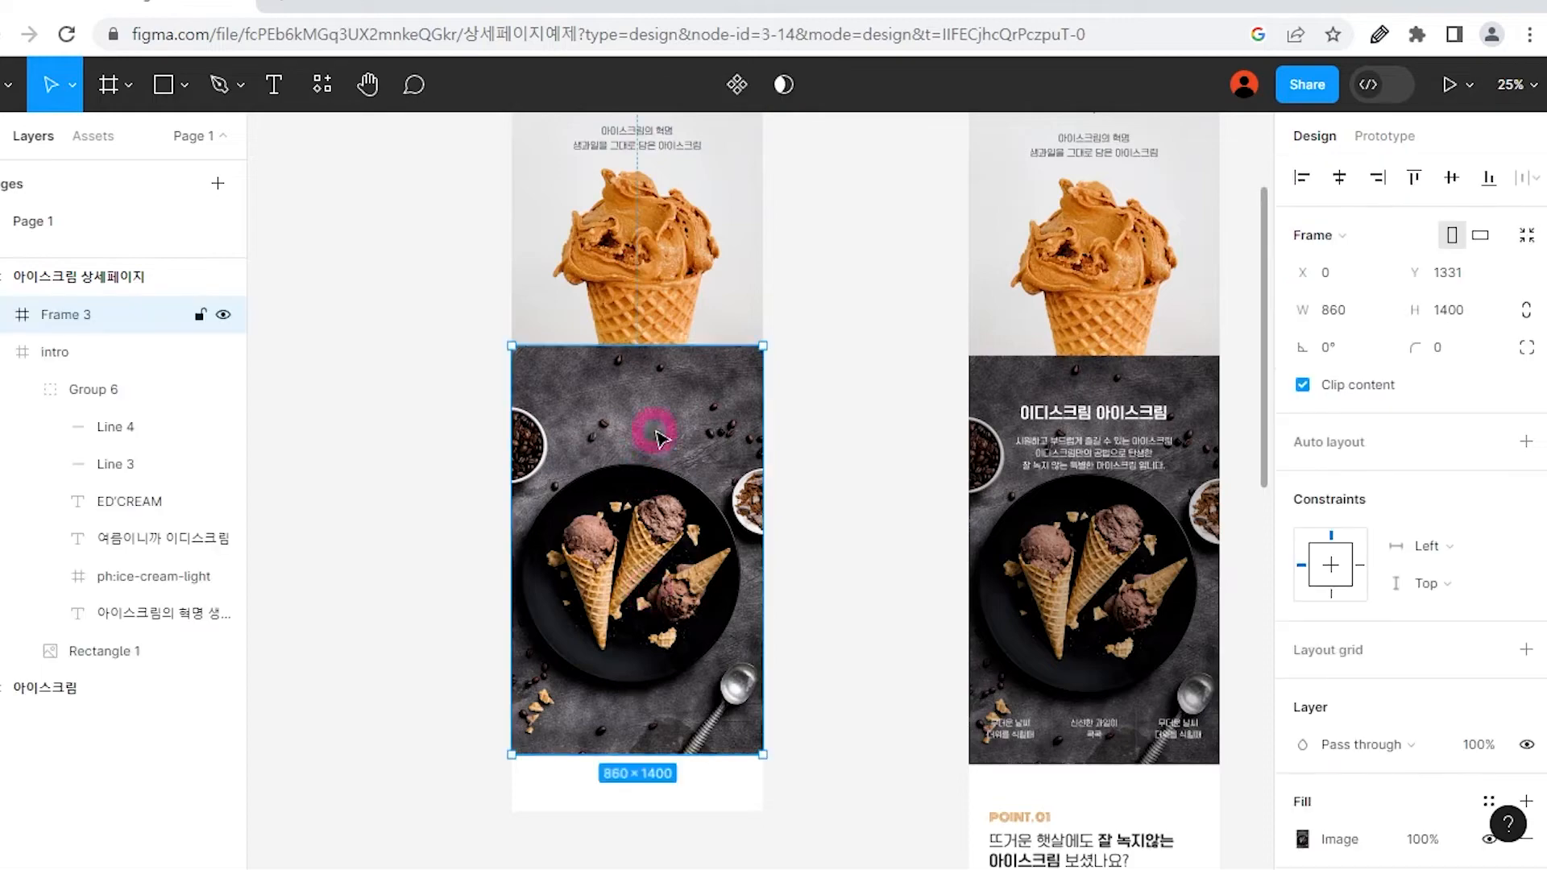
Add the heading text "이디스크림 아이스크림" in the area above the plate in the chocolate-cone frame.
{"action": "left_click", "coordinate": [616, 416]}
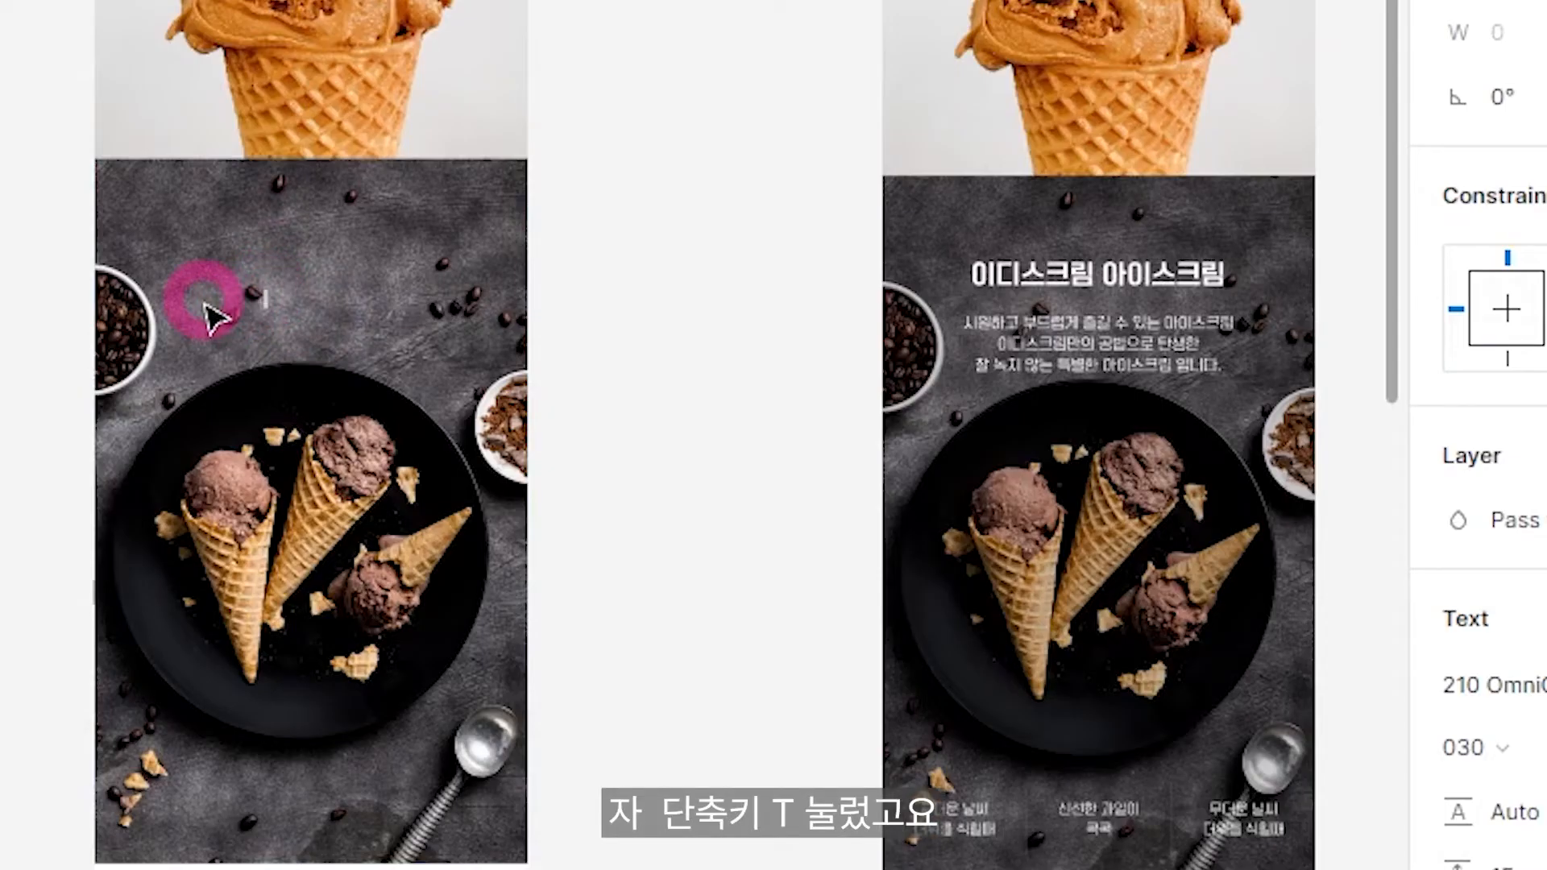
{"action": "type", "text": "이"}
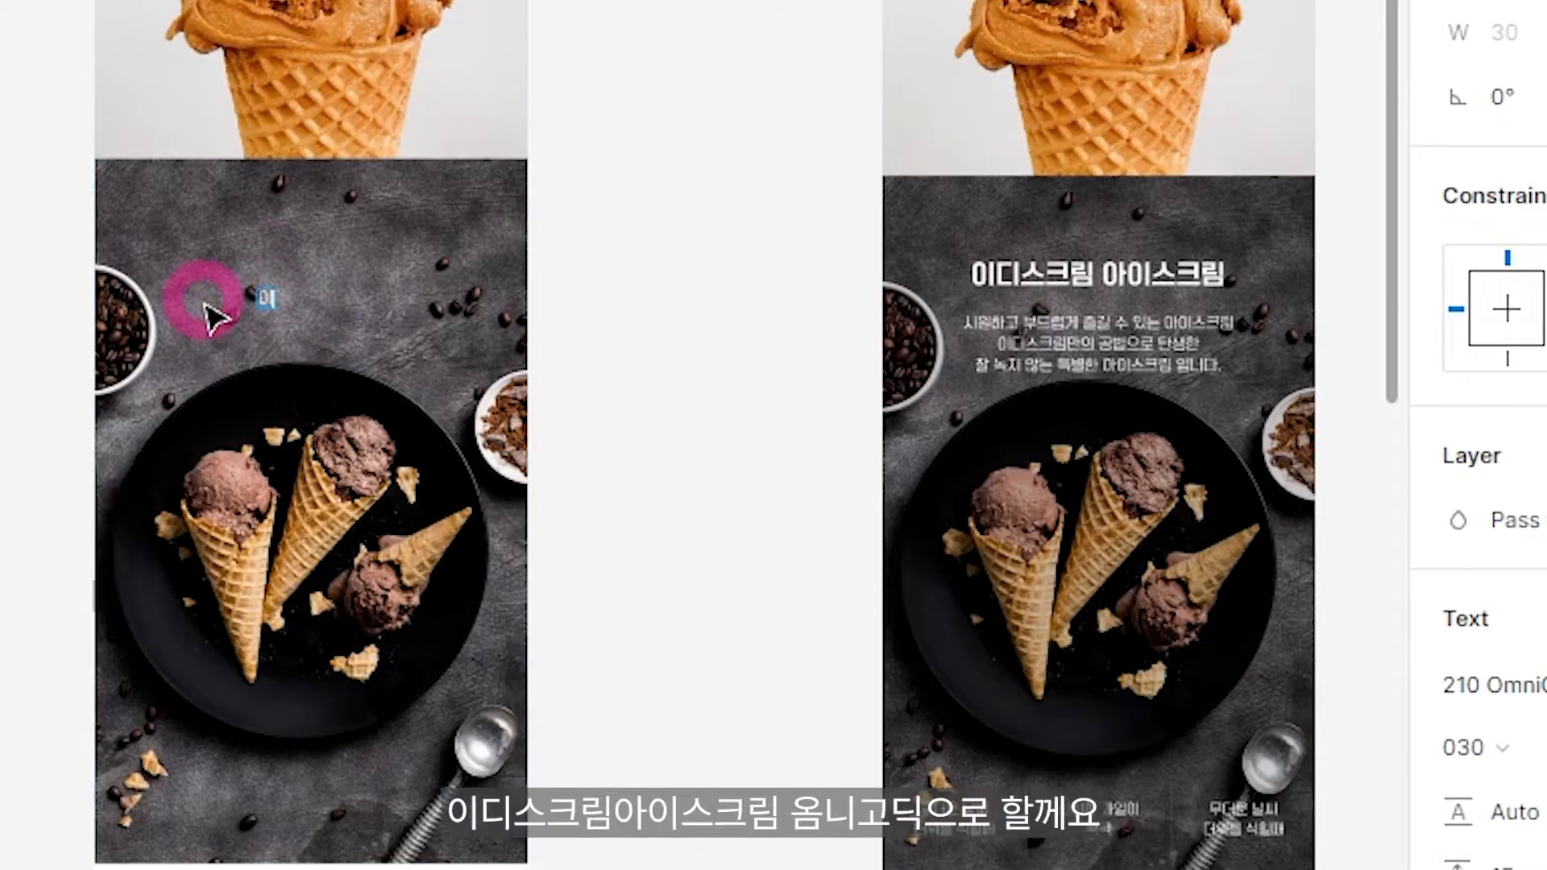
{"action": "type", "text": "디스크림"}
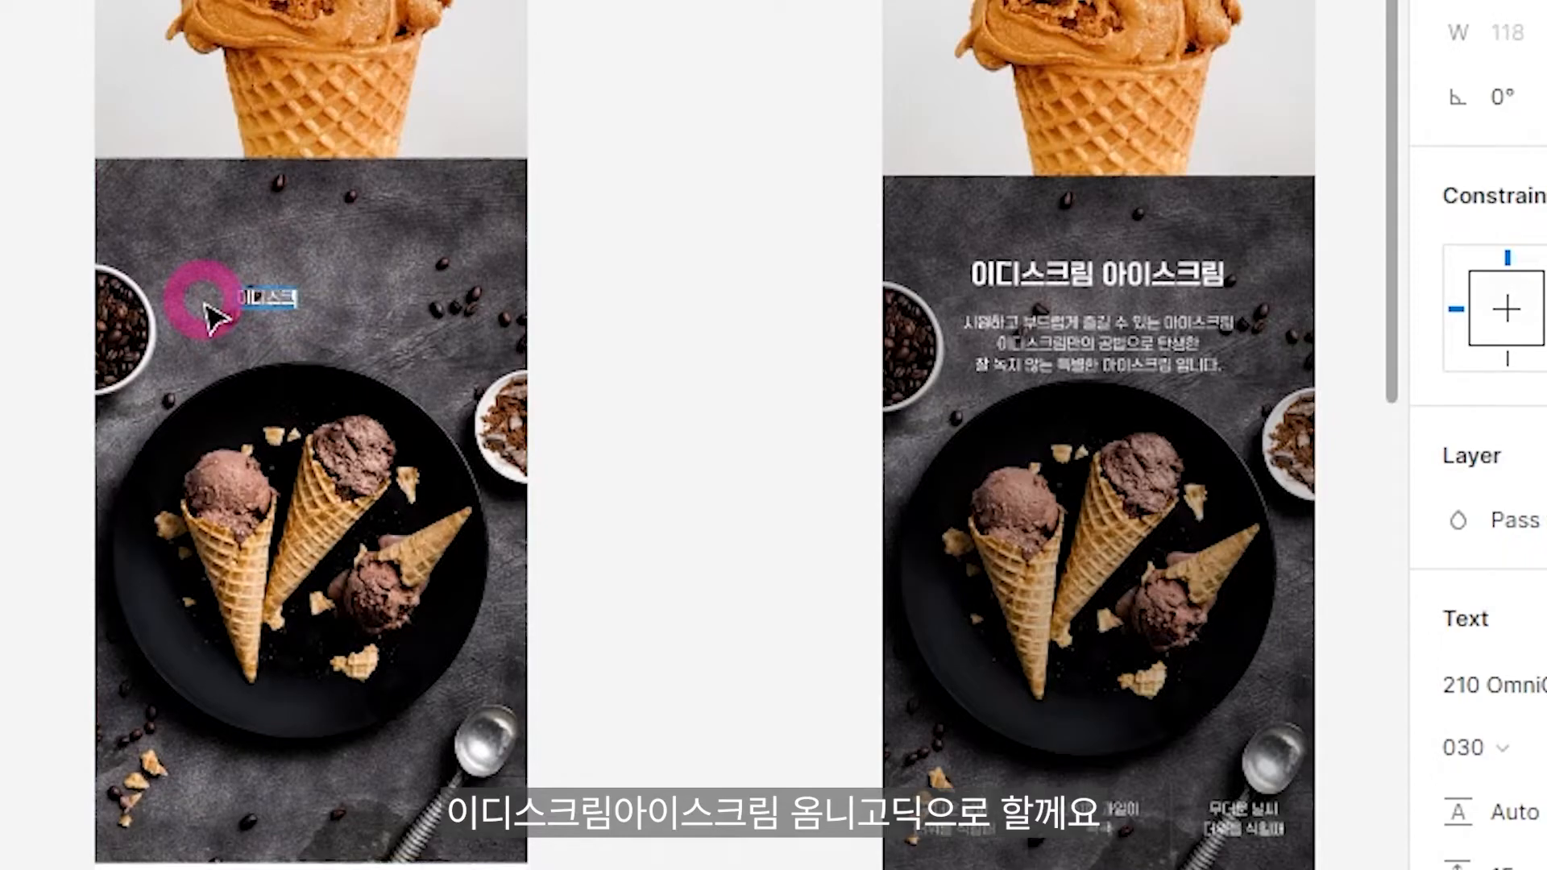
{"action": "type", "text": " 아이스크림"}
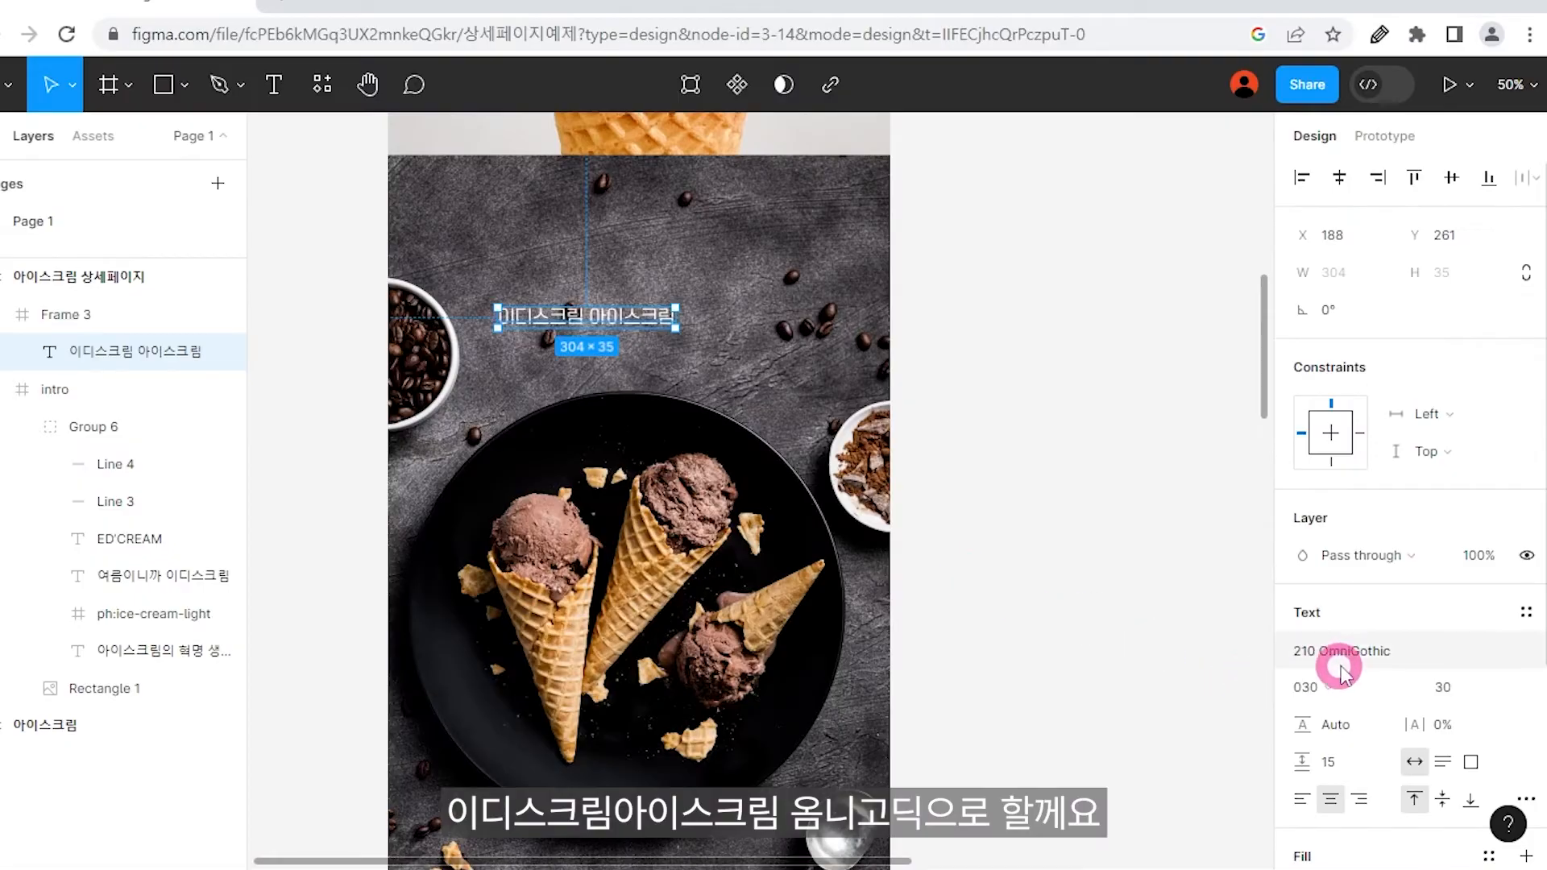
Format the 이디스크림 아이스크림 heading in 210 OmniGothic with weight 050 and size 50.
{"action": "left_click", "coordinate": [1535, 686]}
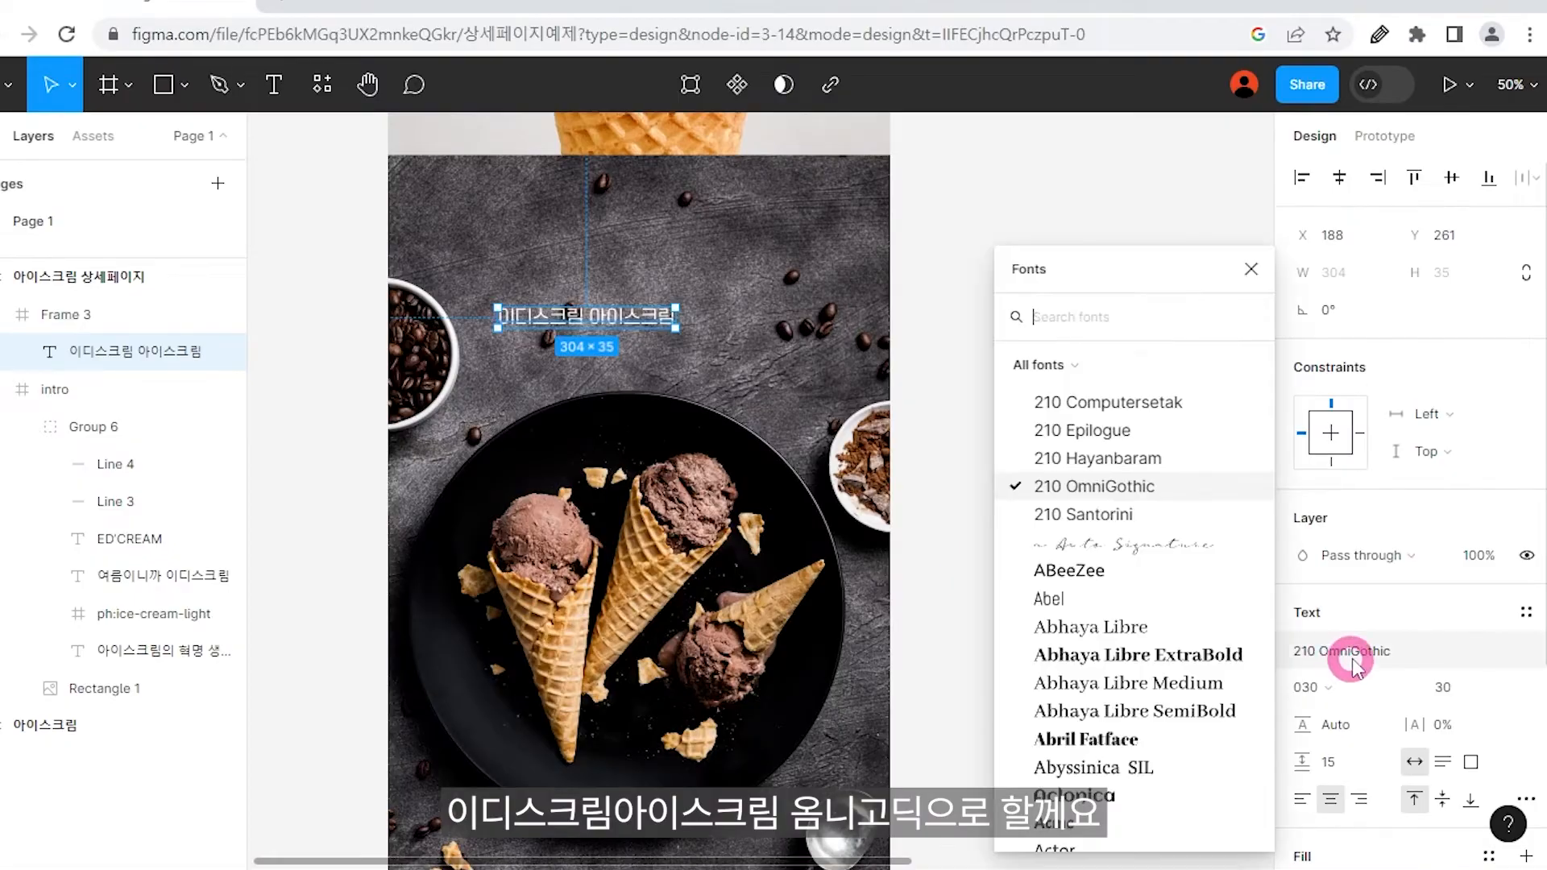
{"action": "left_click", "coordinate": [1047, 486]}
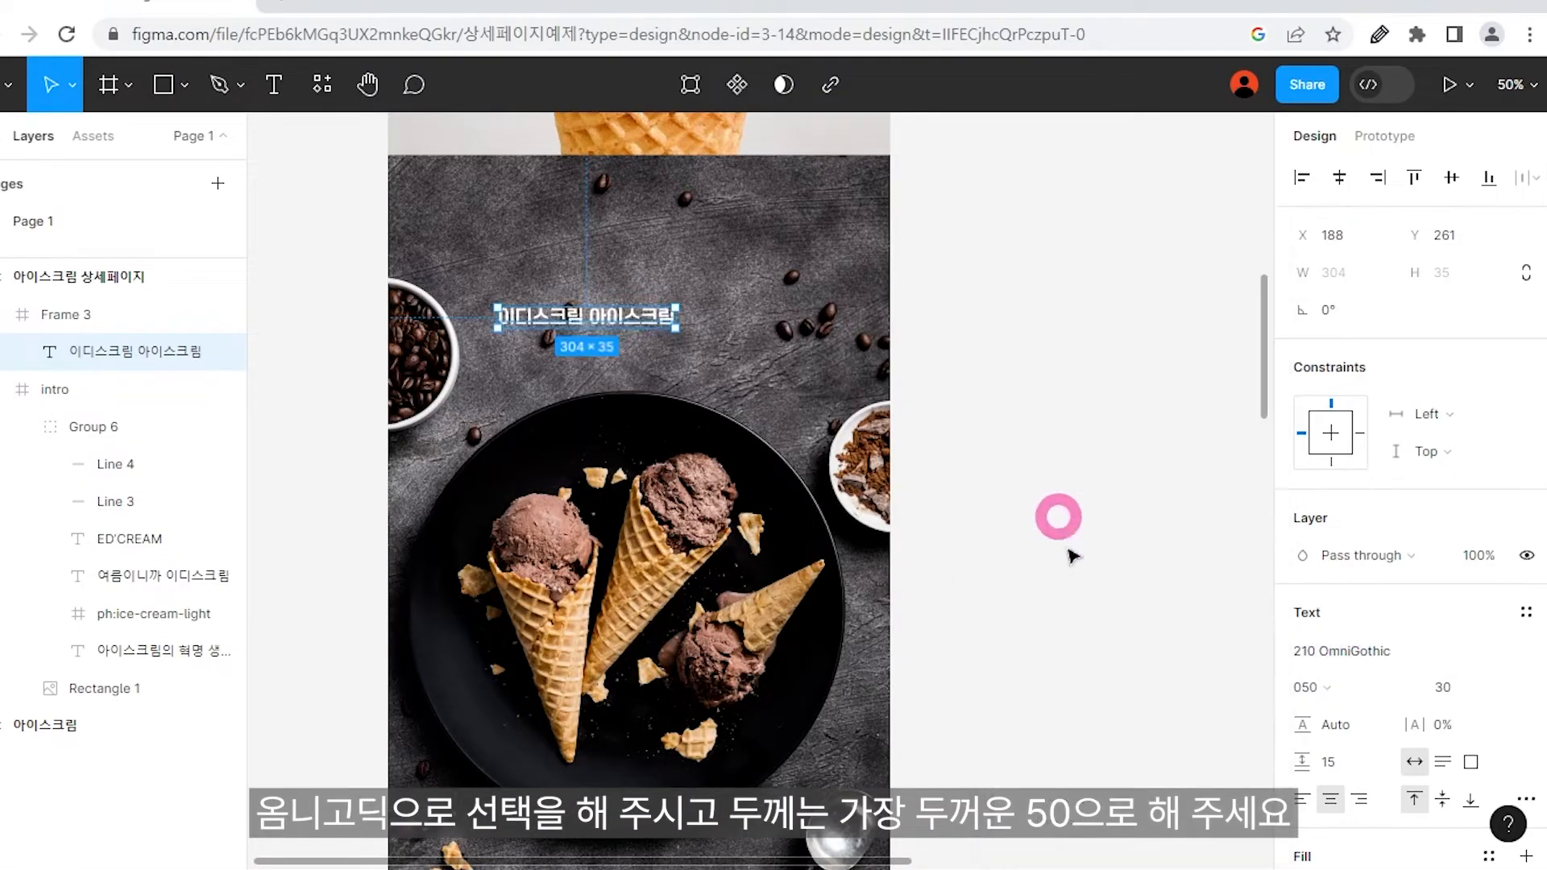
{"action": "left_click", "coordinate": [1339, 701]}
{"action": "left_click", "coordinate": [1339, 701]}
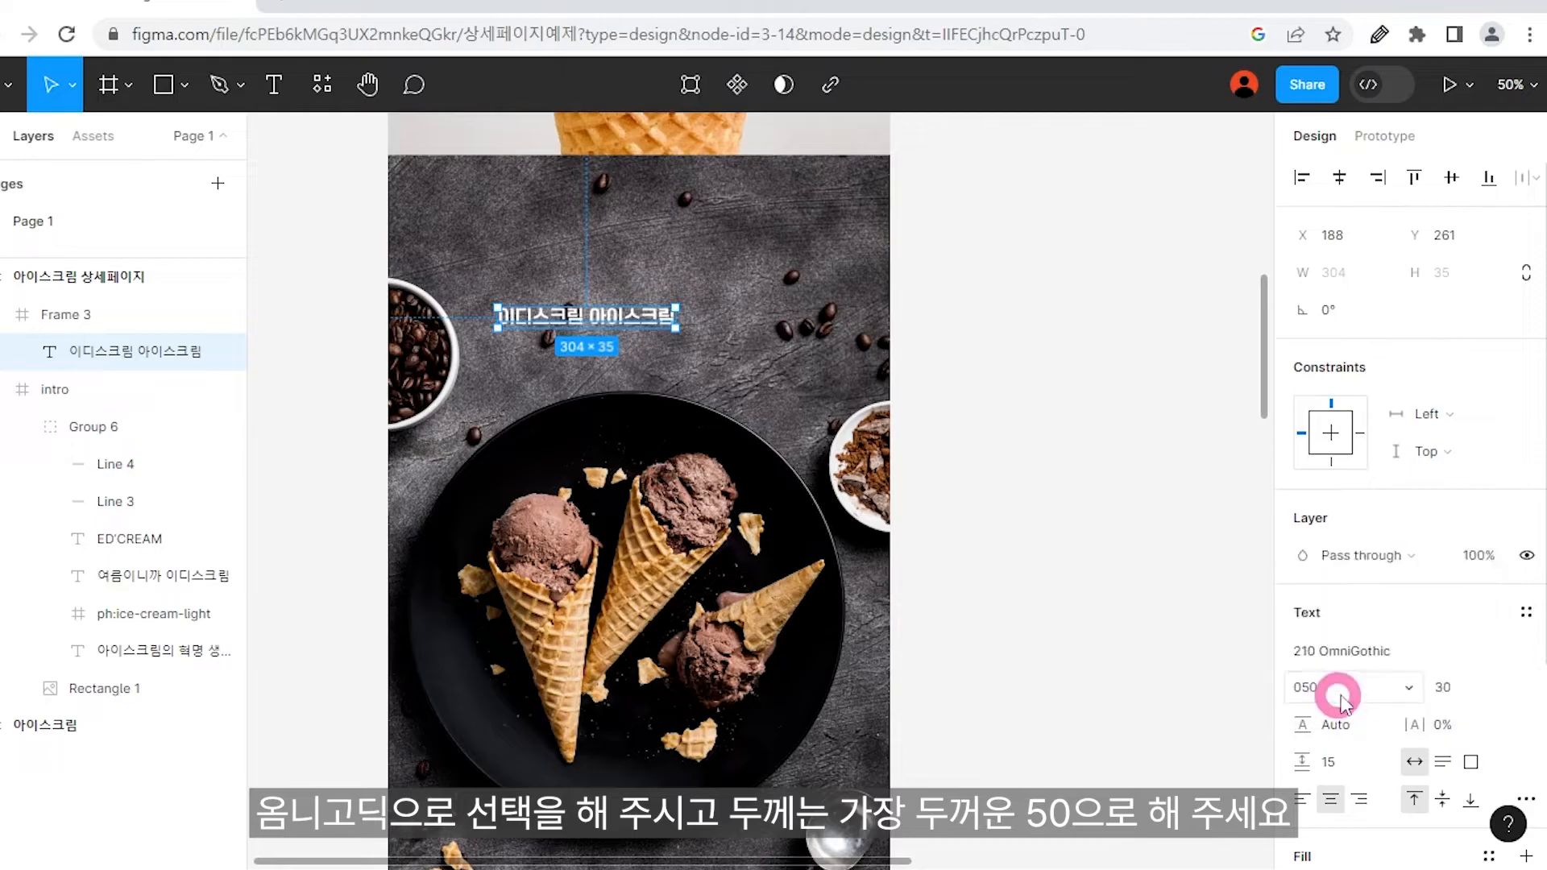
{"action": "left_click", "coordinate": [1457, 689]}
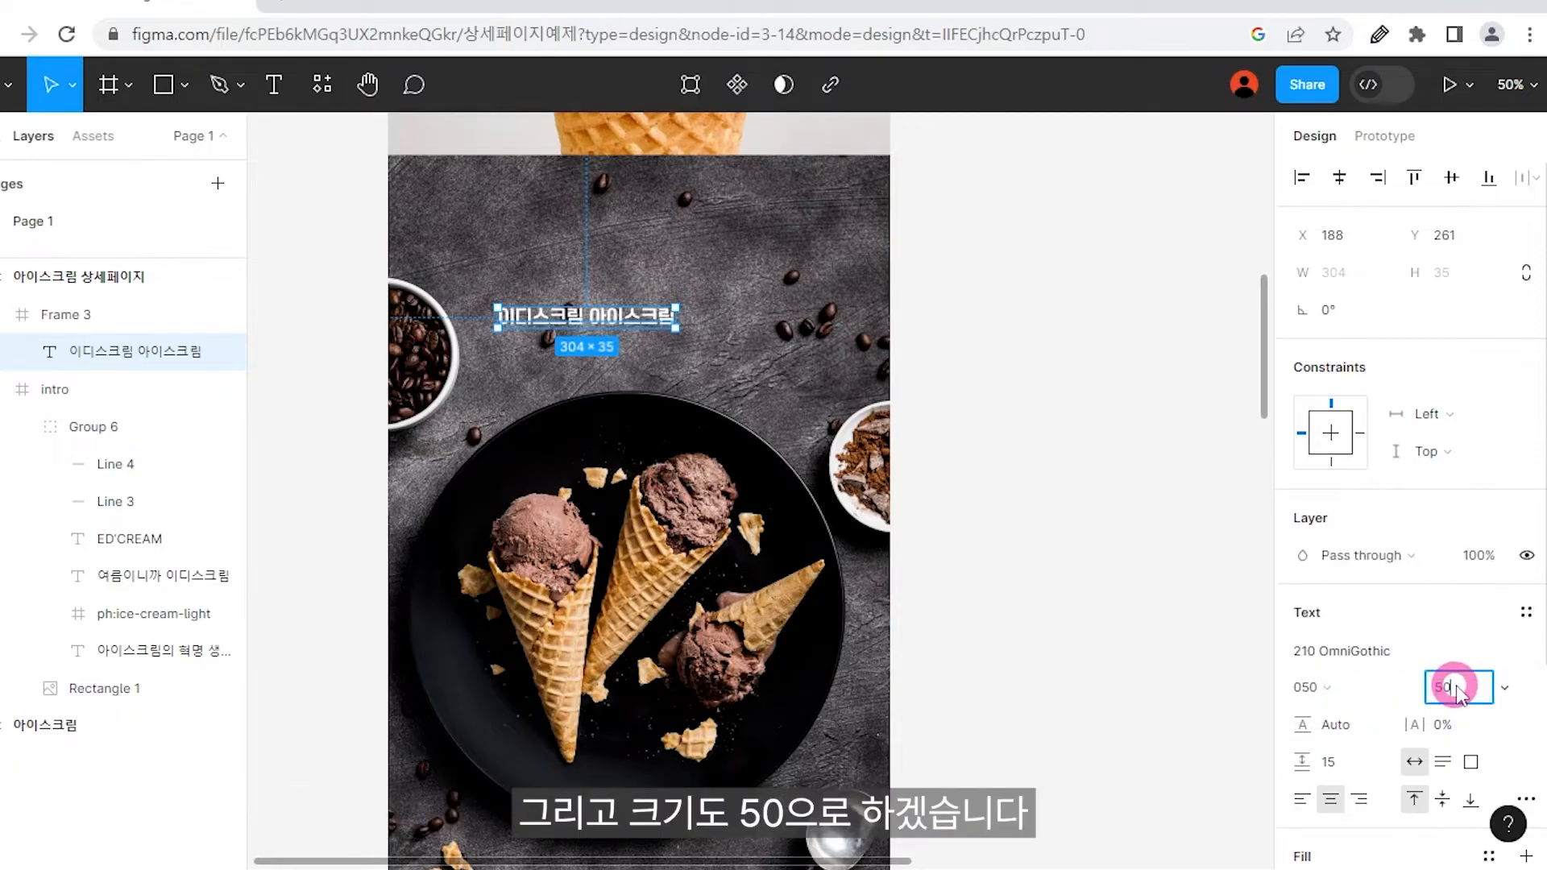
{"action": "key", "text": "Return"}
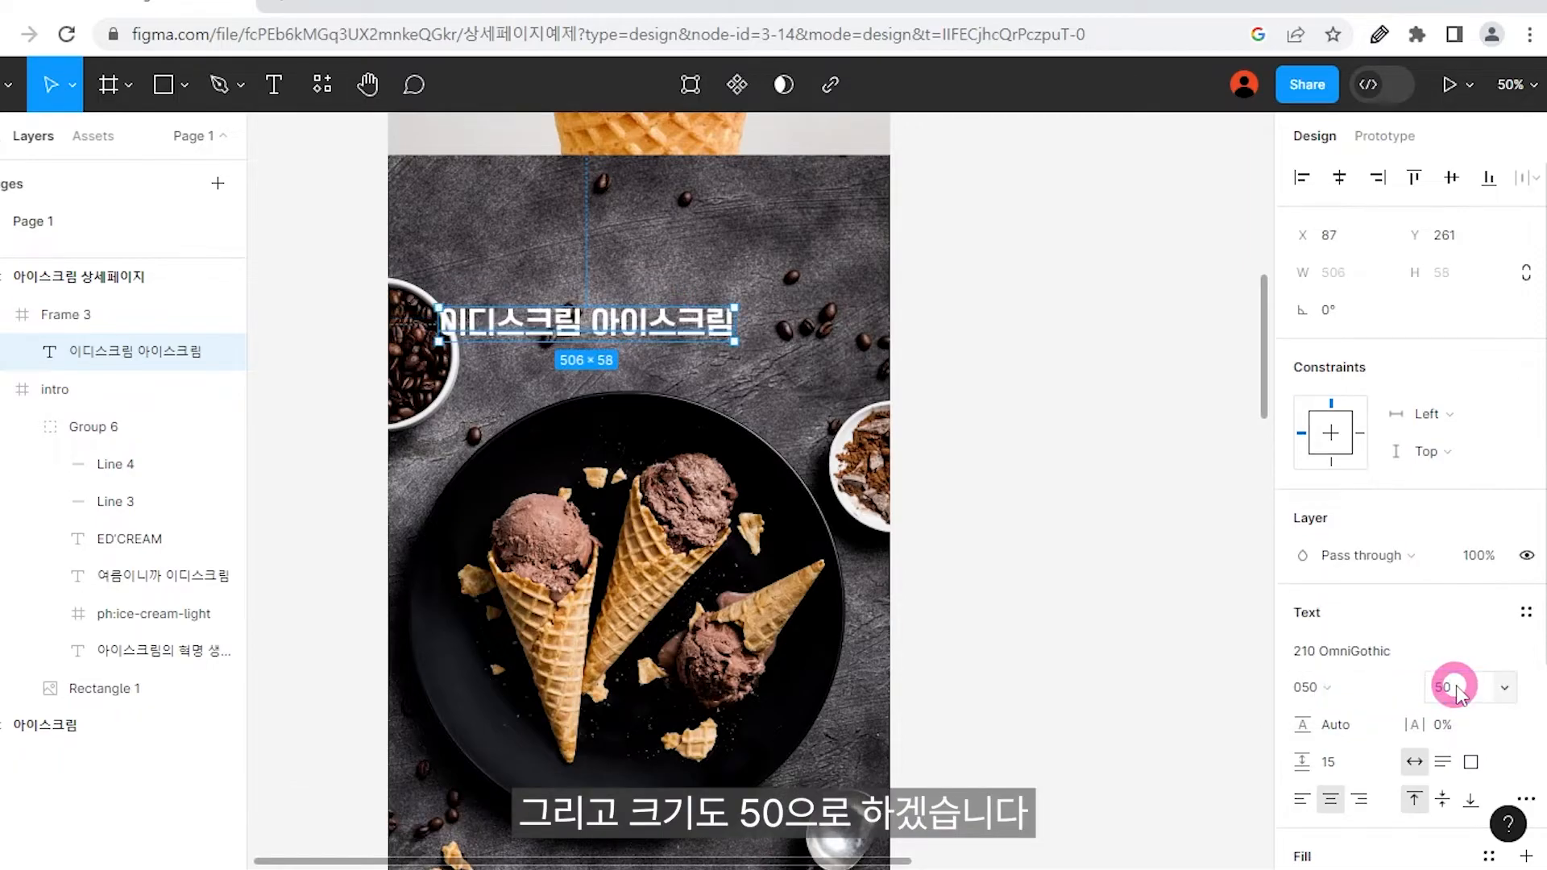
Centre the heading horizontally in the chocolate-cone frame and move it up toward the frame's upper edge.
{"action": "left_click", "coordinate": [1340, 181]}
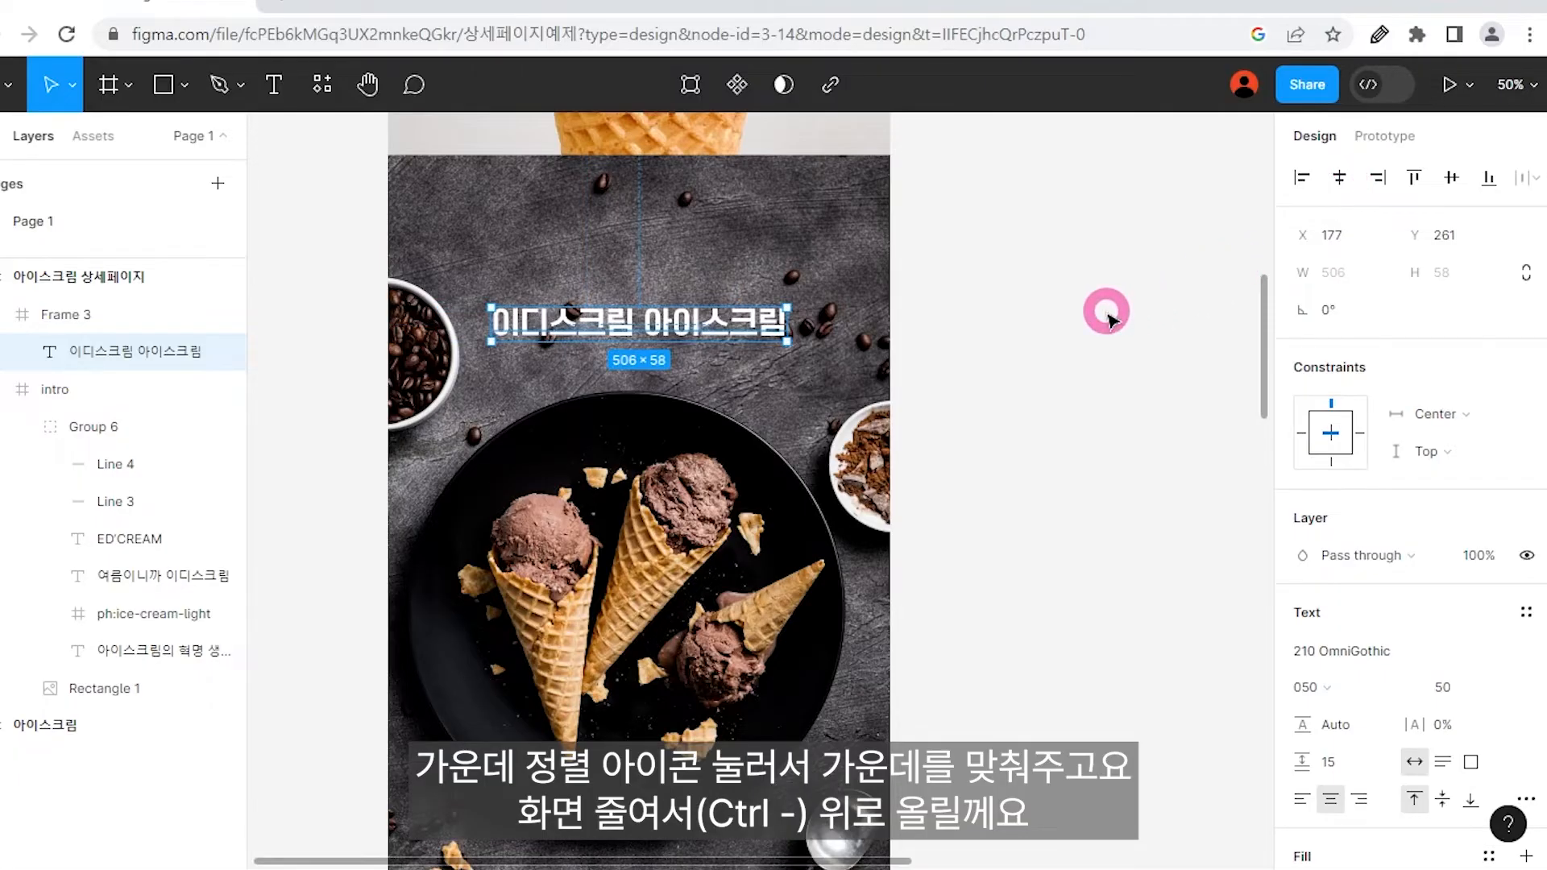
{"action": "key", "text": "ctrl+minus"}
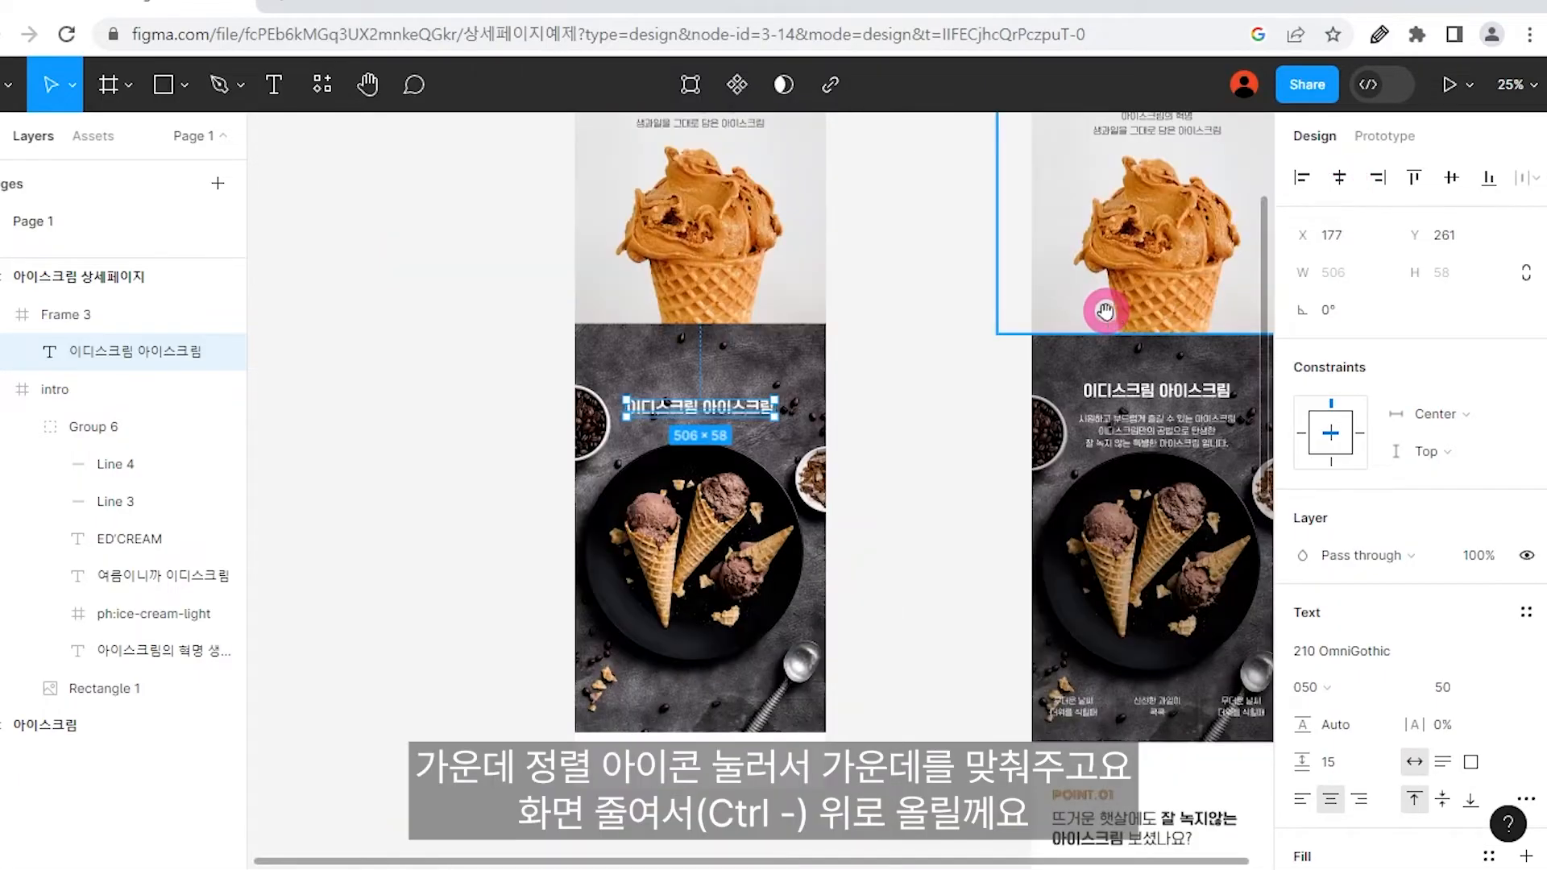
{"action": "left_click_drag", "start_coordinate": [939, 359], "coordinate": [825, 417]}
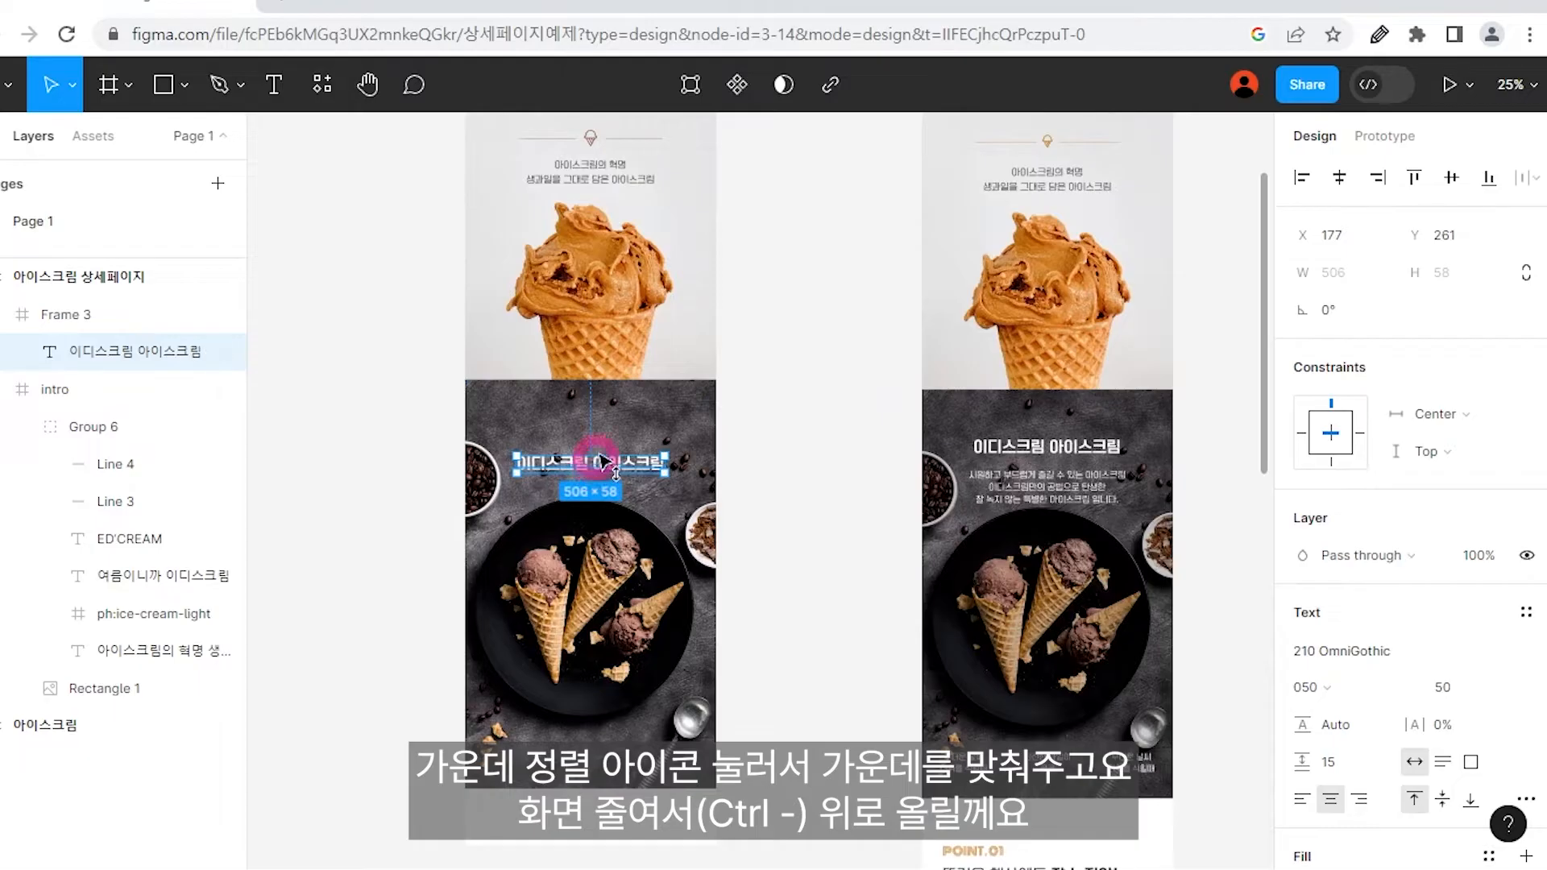
{"action": "left_click", "coordinate": [826, 526]}
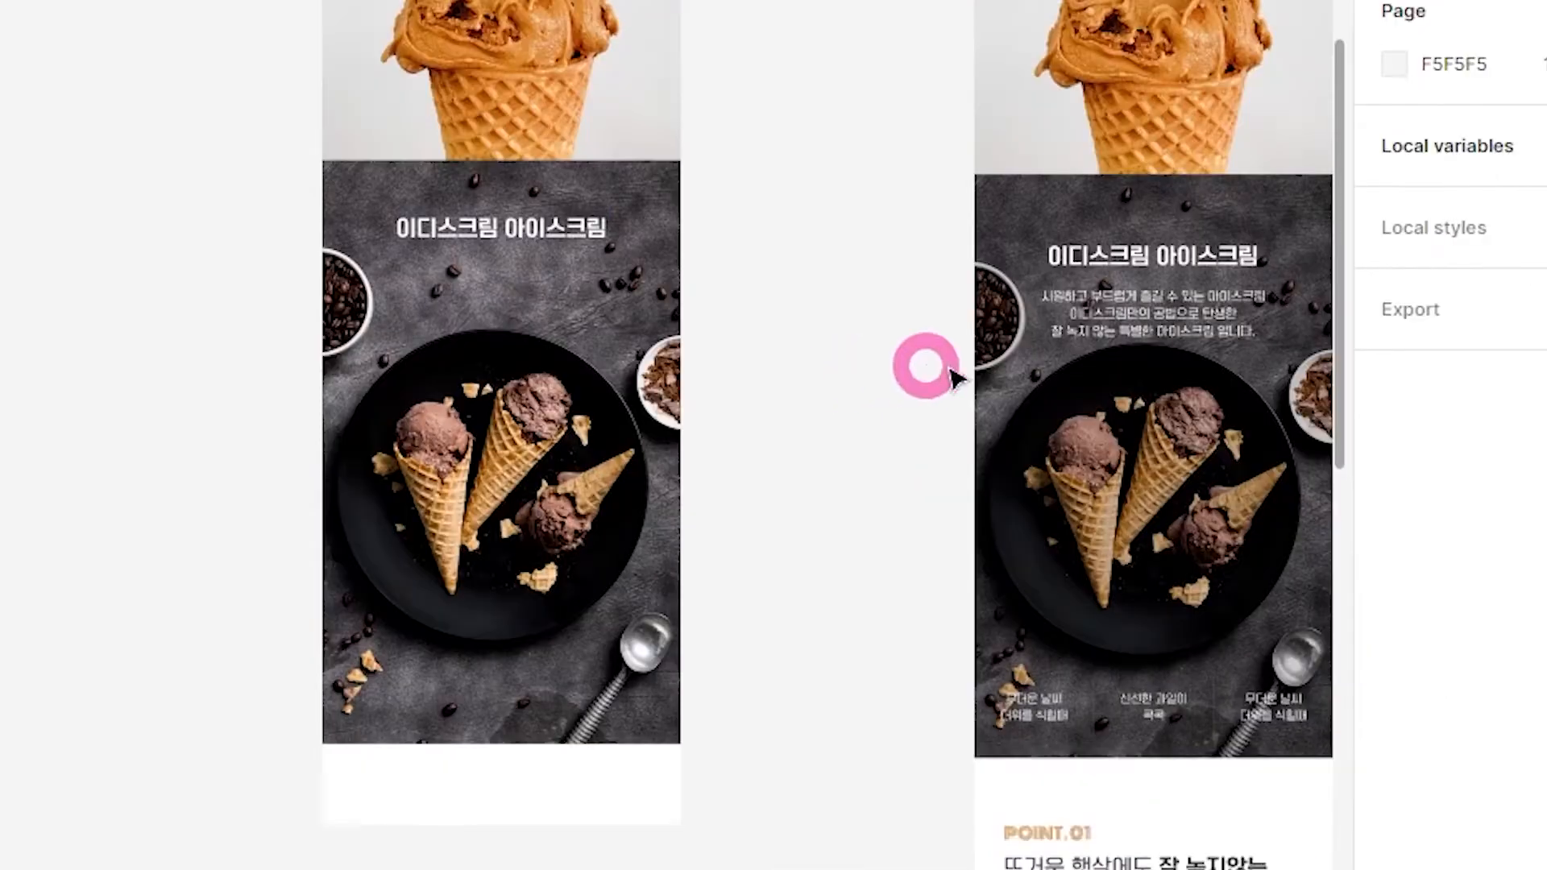
Copy the example's three-line description starting "시원하고 부드럽게" into a new text below the heading and centre it horizontally in the frame.
{"action": "left_click", "coordinate": [1148, 316]}
{"action": "left_click", "coordinate": [878, 556]}
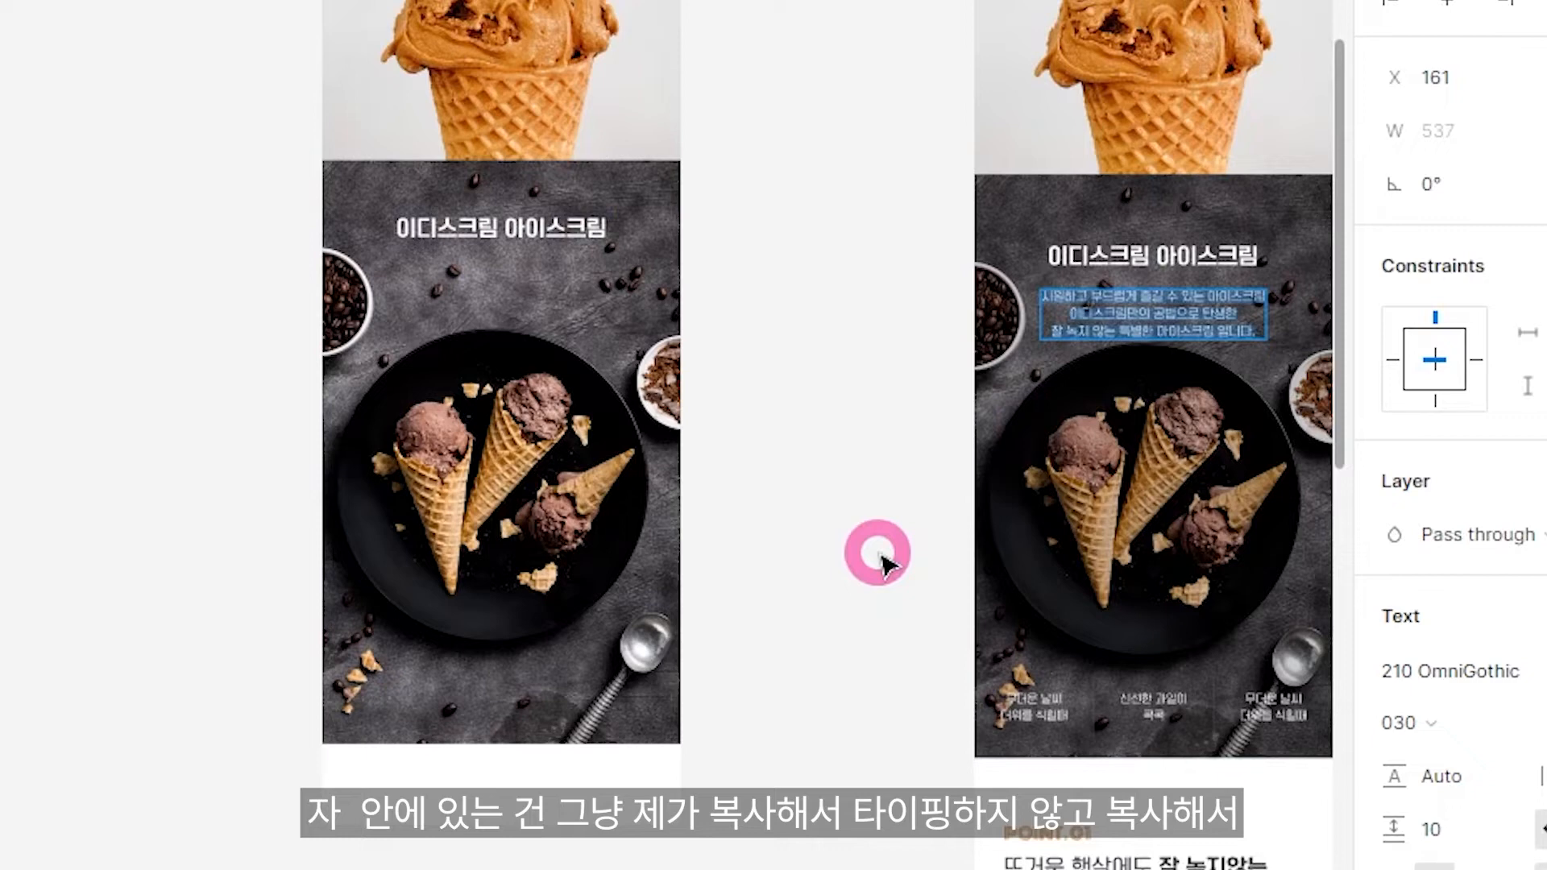
{"action": "left_click", "coordinate": [516, 307]}
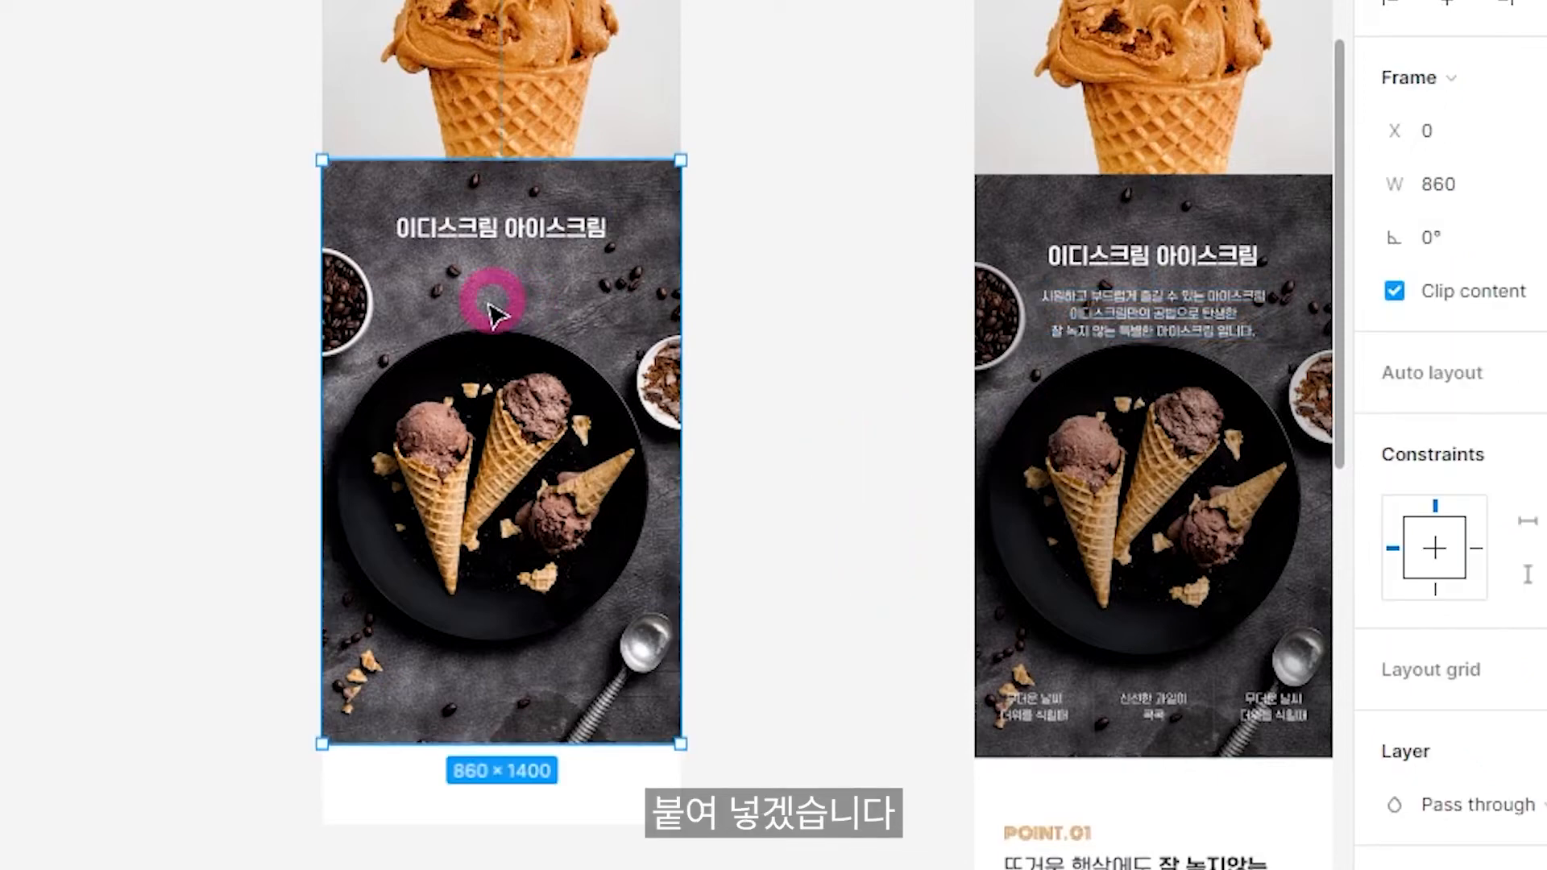
{"action": "left_click", "coordinate": [462, 301]}
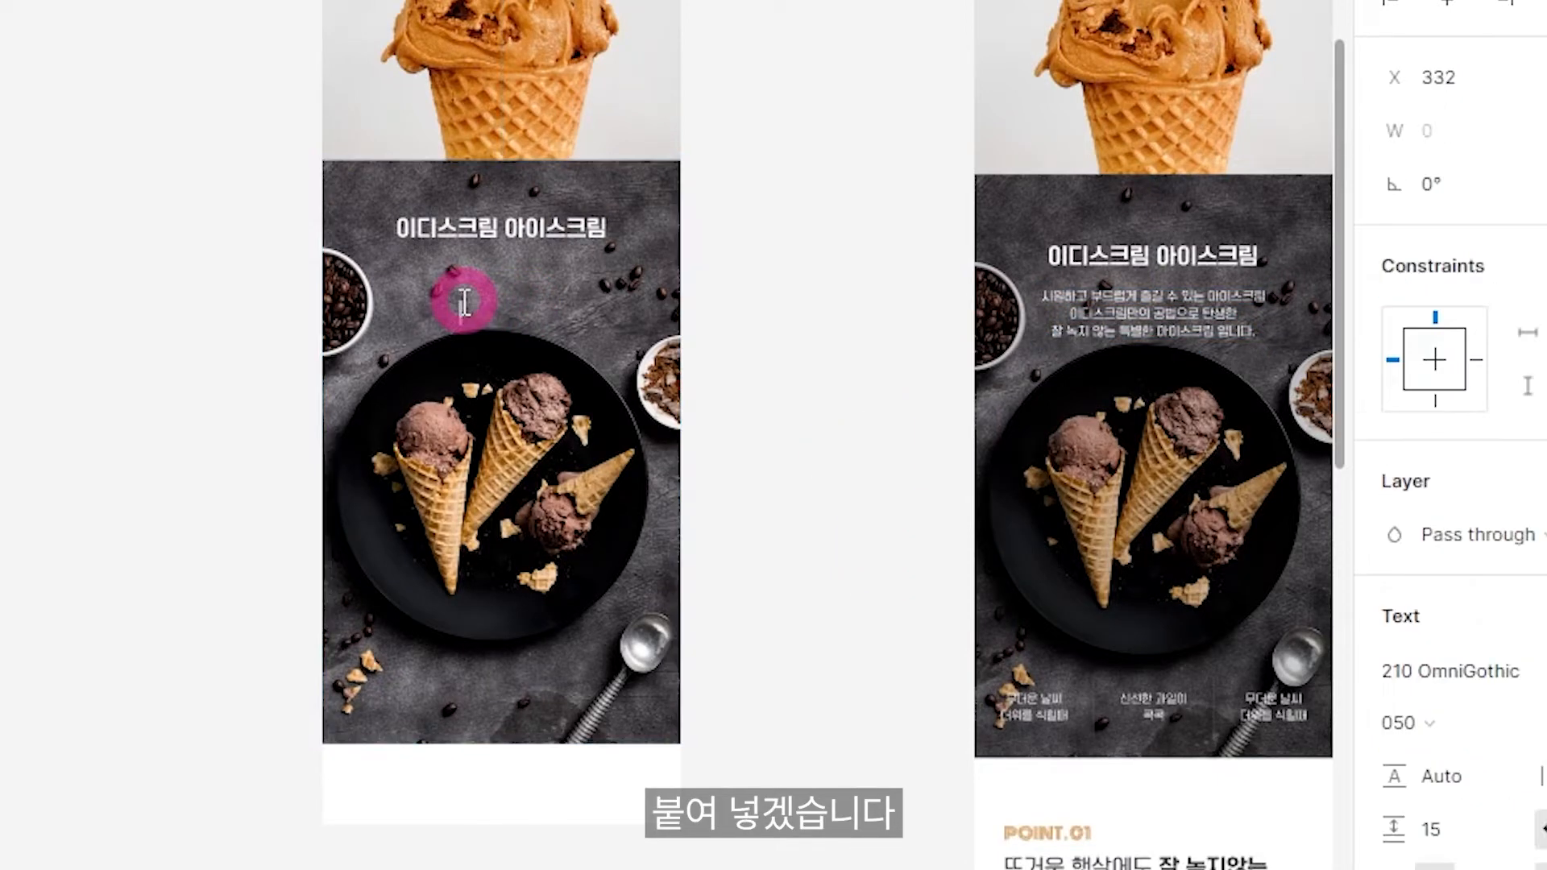
{"action": "type", "text": "시원하고 부드럽게 즐길 수 있는 아이스크림 이디스크림만의 공법으로 탄생한 잘 녹지 않는 특별한 아이스크림 입니다."}
{"action": "left_click", "coordinate": [1339, 179]}
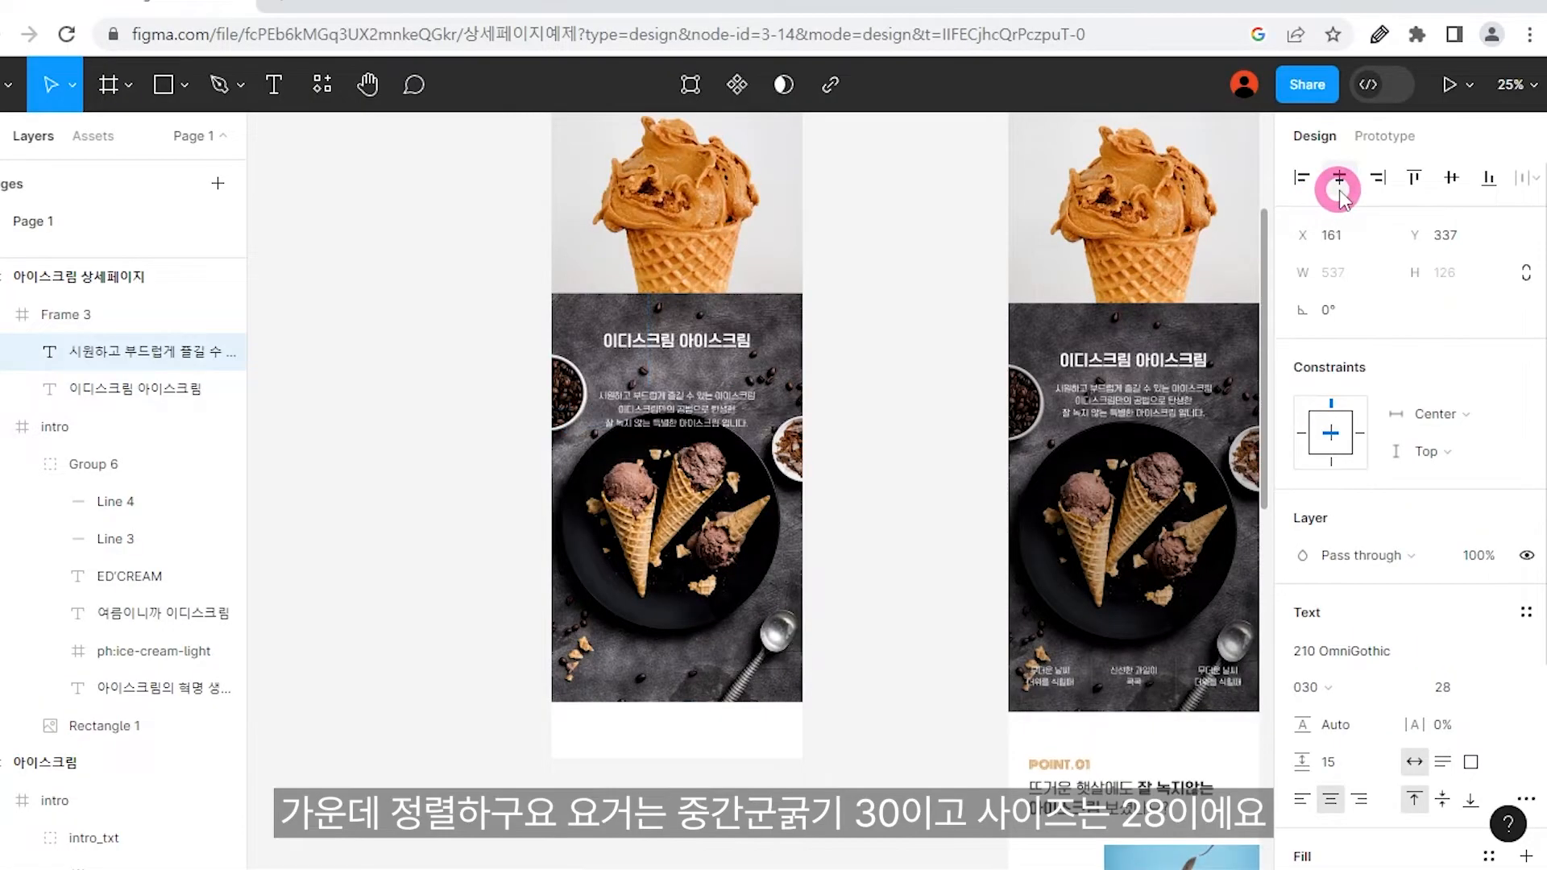
Use weight 030, size 28 and paragraph spacing 15 for the three-line description.
{"action": "left_click", "coordinate": [1309, 687]}
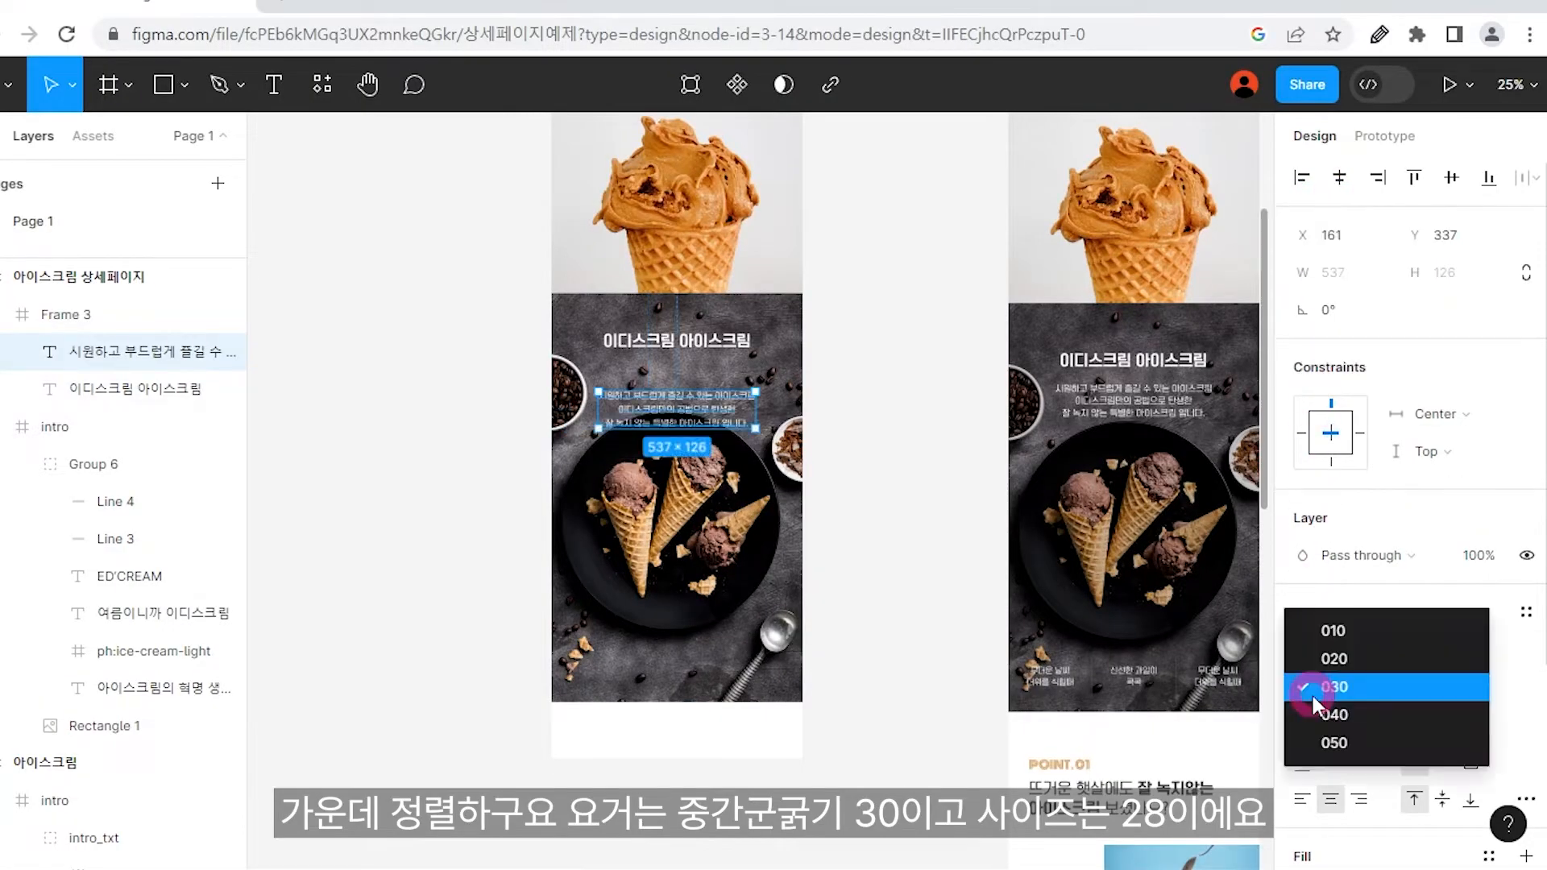
{"action": "left_click", "coordinate": [1332, 689]}
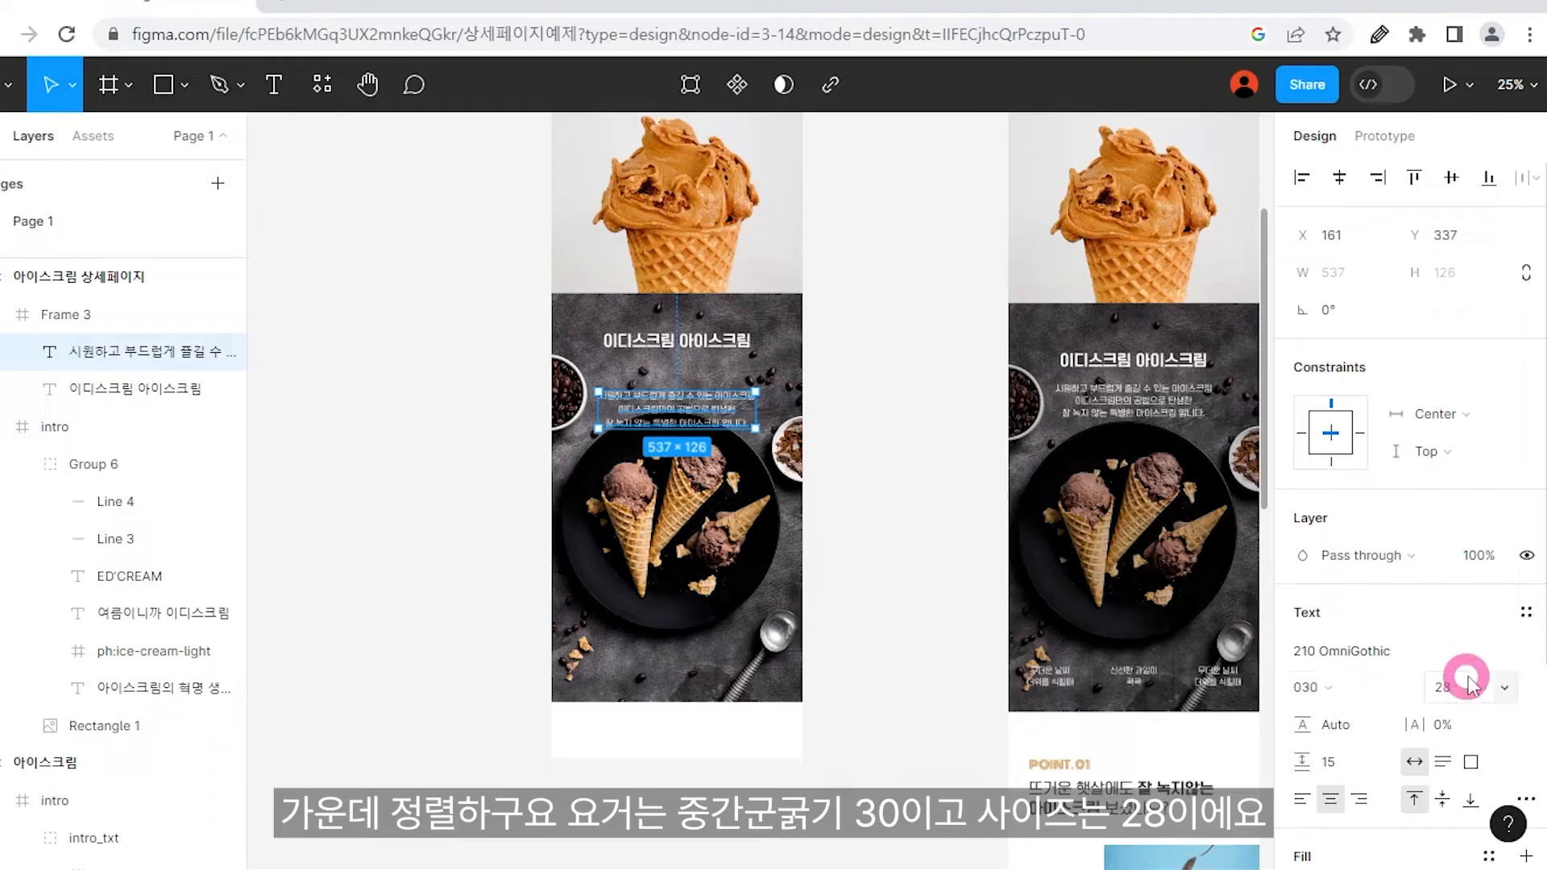
{"action": "left_click", "coordinate": [1333, 768]}
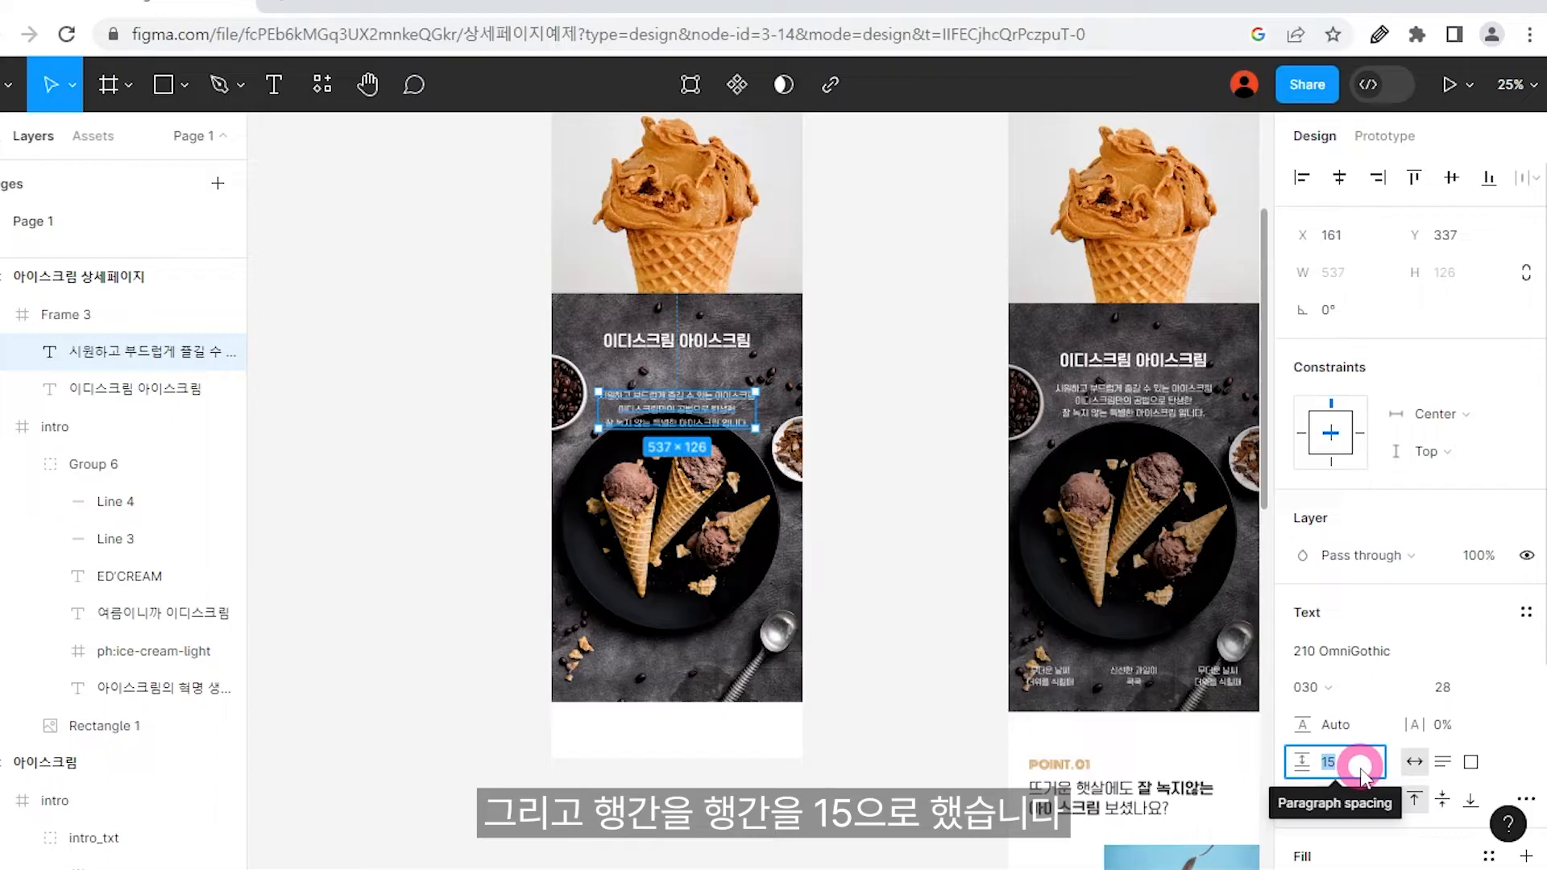
{"action": "left_click", "coordinate": [939, 525]}
Move the three-line description up about 80 px so it sits closer to the heading.
{"action": "key", "text": "ctrl+equal"}
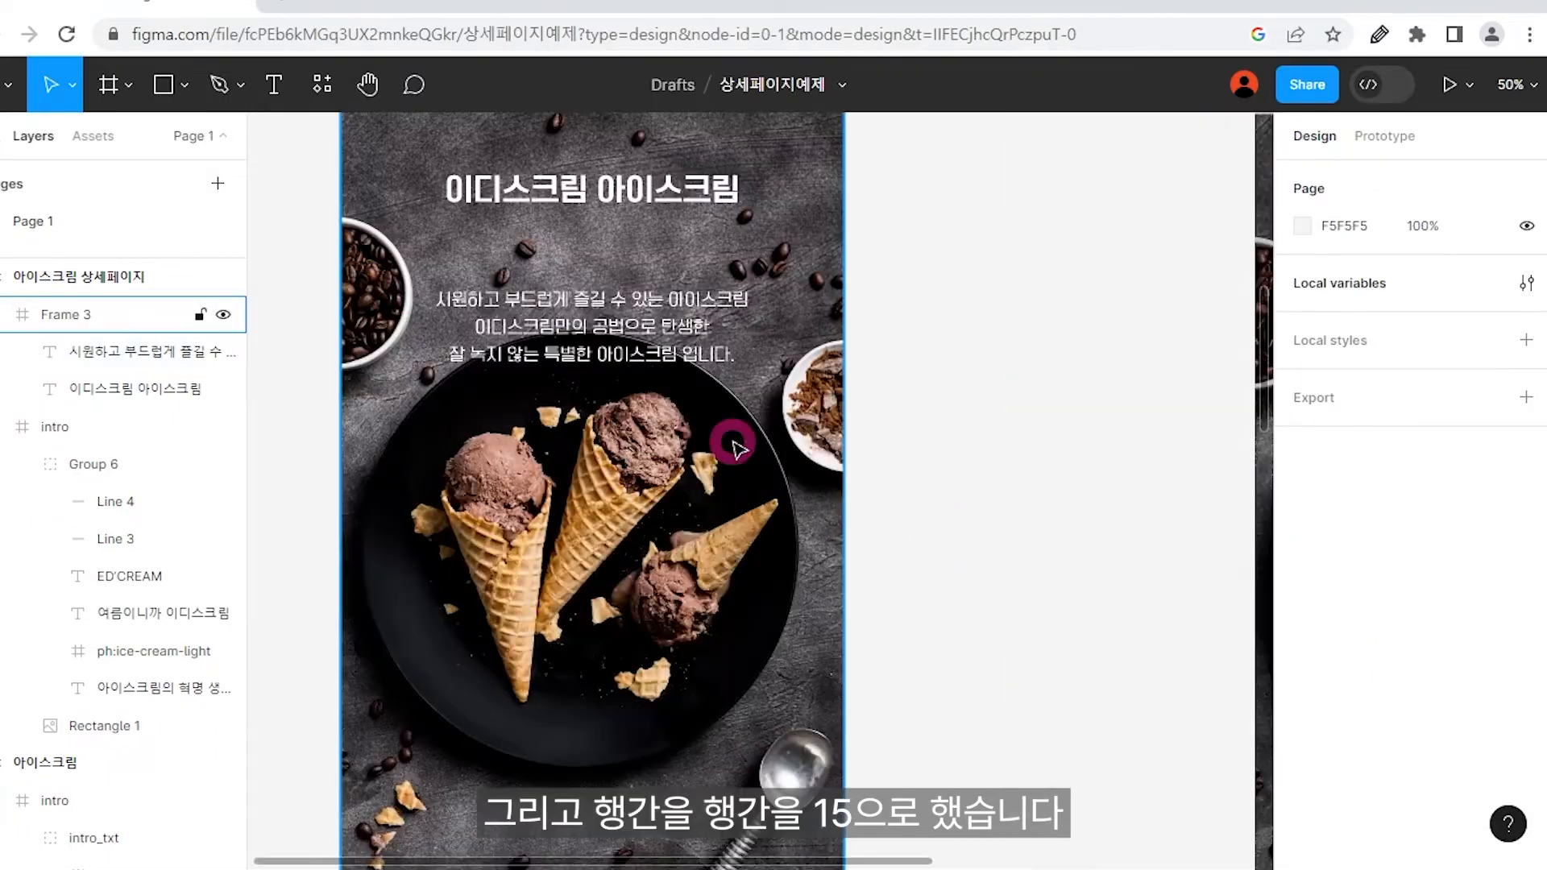
{"action": "scroll", "coordinate": [732, 439], "scroll_direction": "up", "scroll_amount": 3}
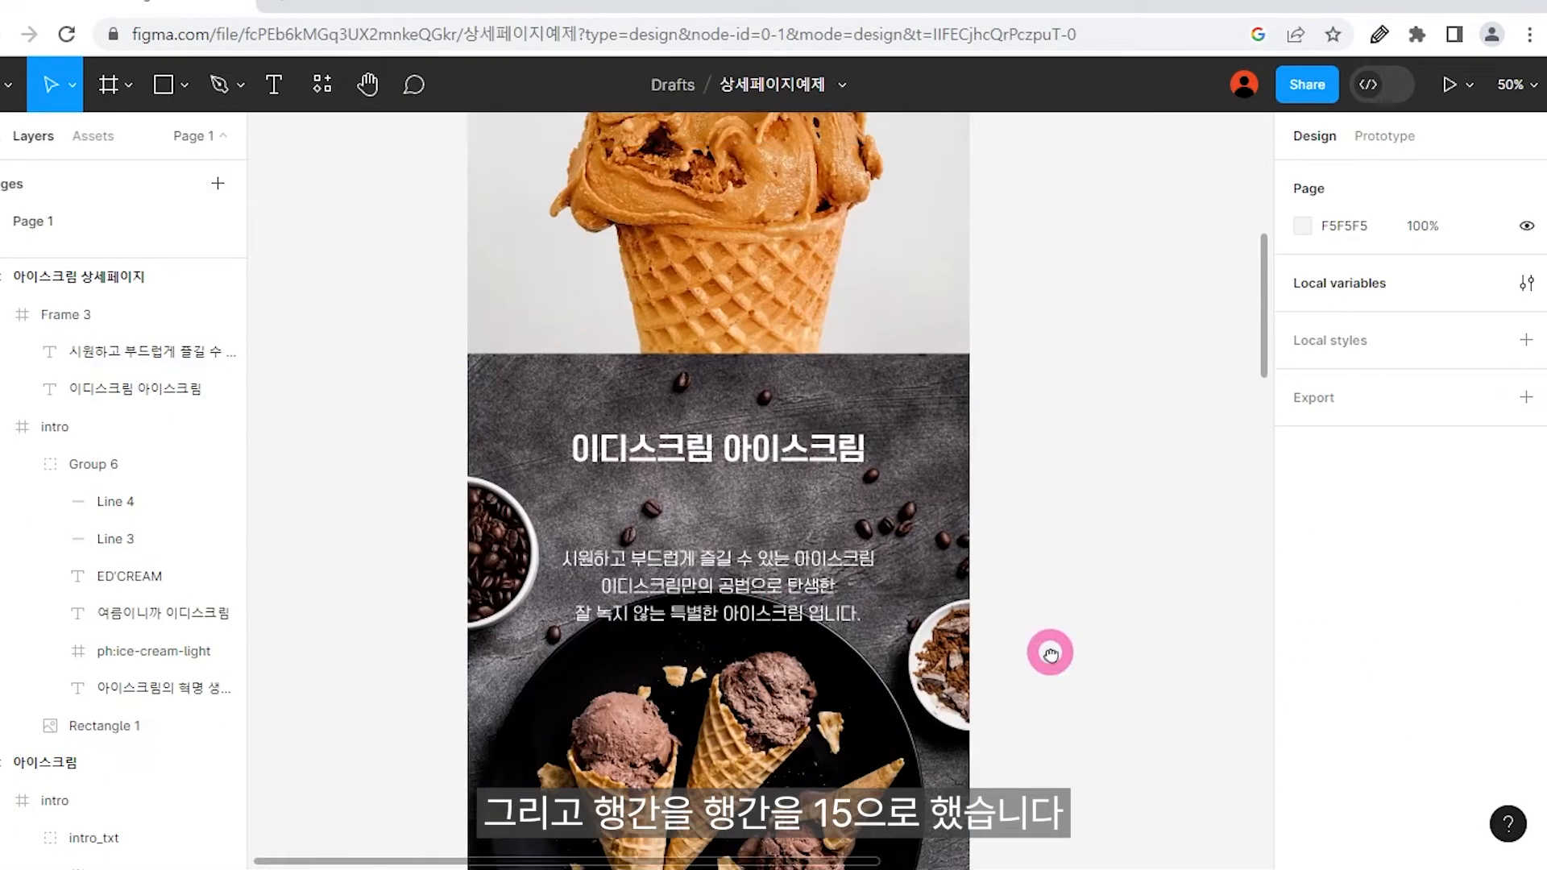
{"action": "left_click", "coordinate": [709, 570]}
{"action": "key", "text": "shift+Up"}
{"action": "key", "text": "shift+Up"}
{"action": "key", "text": "shift+Up"}
{"action": "key", "text": "shift+Up"}
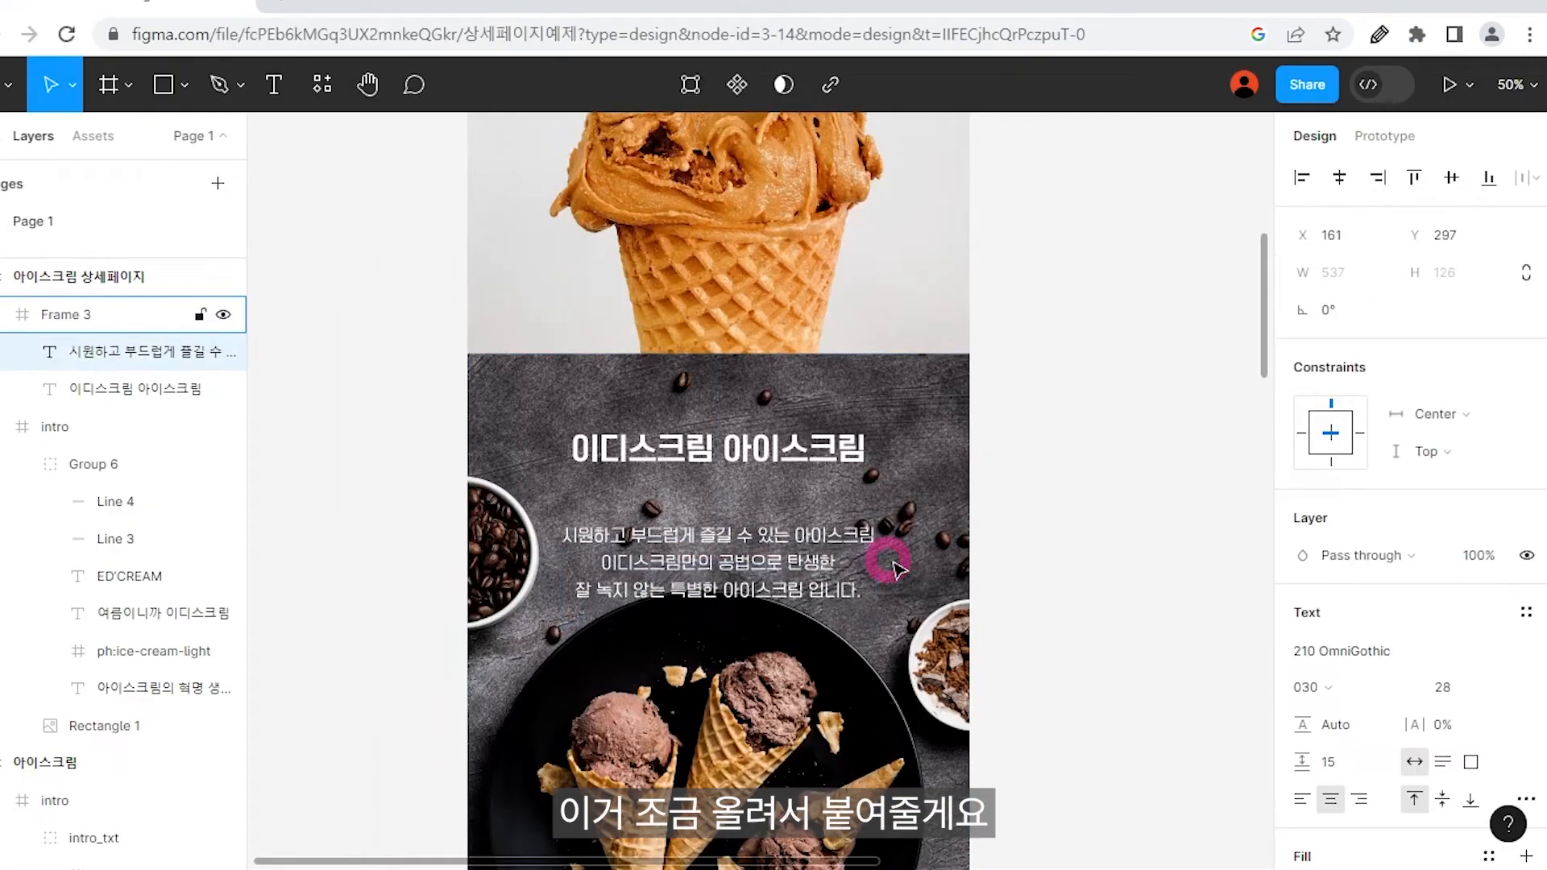
{"action": "key", "text": "shift+Up"}
{"action": "key", "text": "shift+Up"}
{"action": "key", "text": "shift+Up"}
{"action": "key", "text": "shift+Up"}
Set the vertical spacing between the heading and the three-line description to 60.
{"action": "left_click", "coordinate": [856, 459], "text": "shift"}
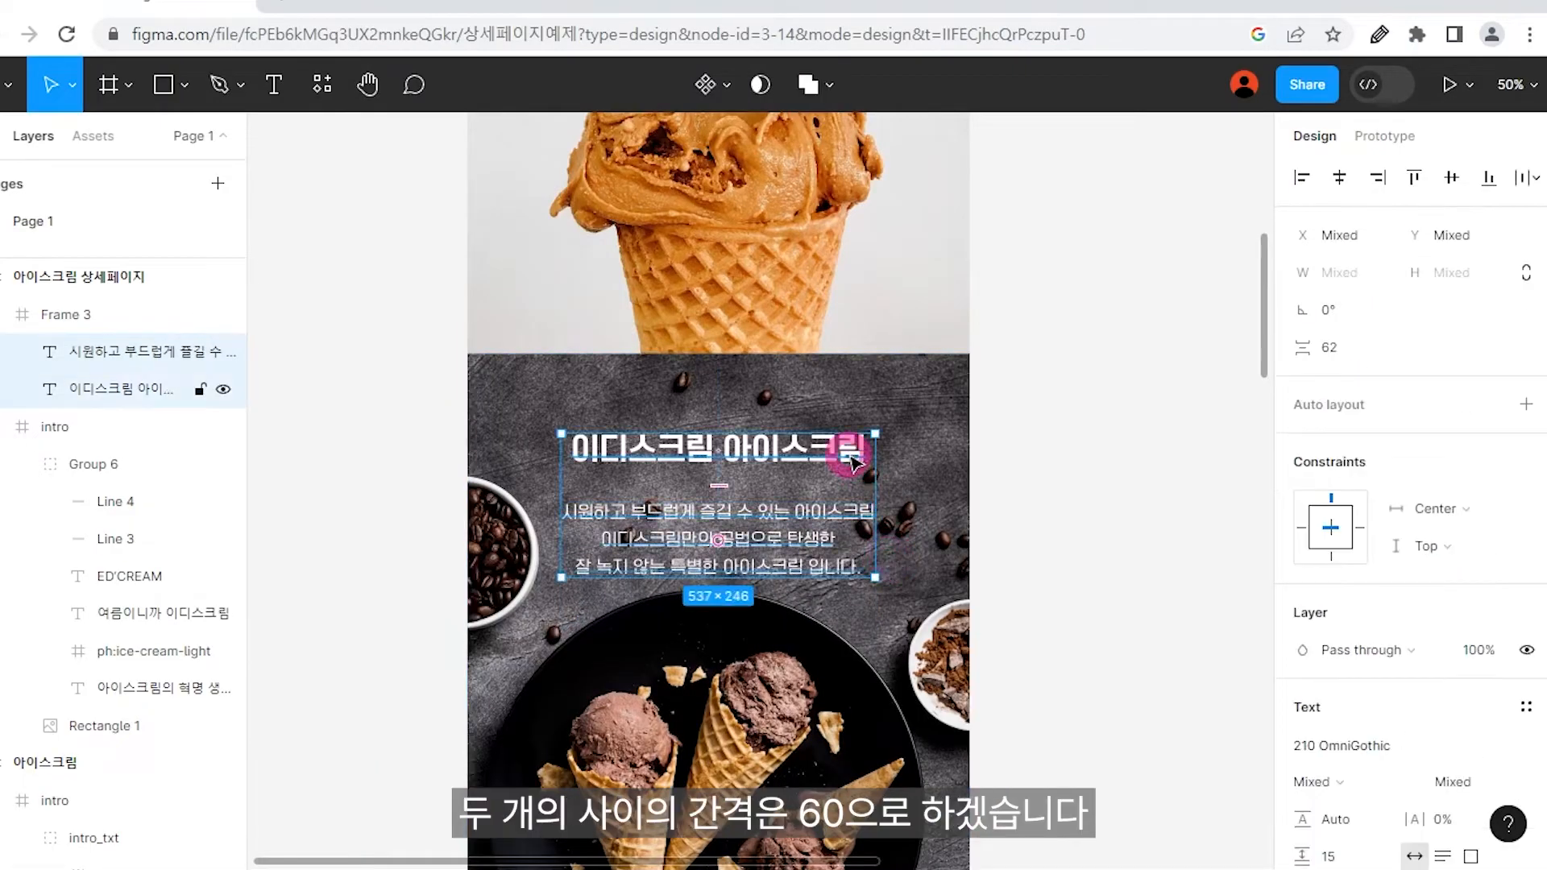
{"action": "left_click", "coordinate": [1341, 346]}
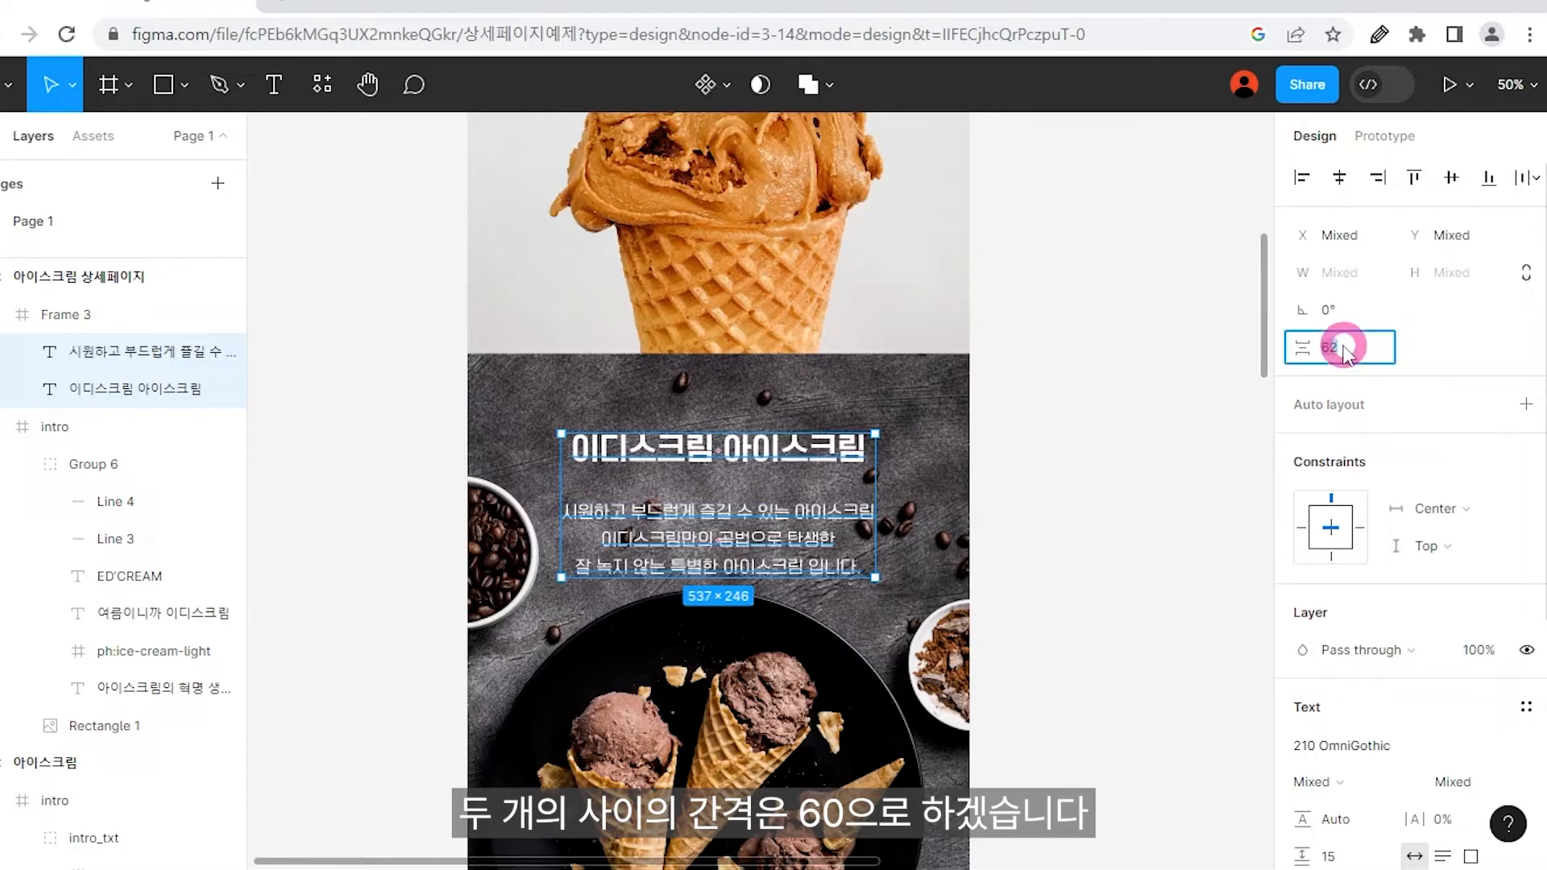
{"action": "type", "text": "60"}
{"action": "key", "text": "Return"}
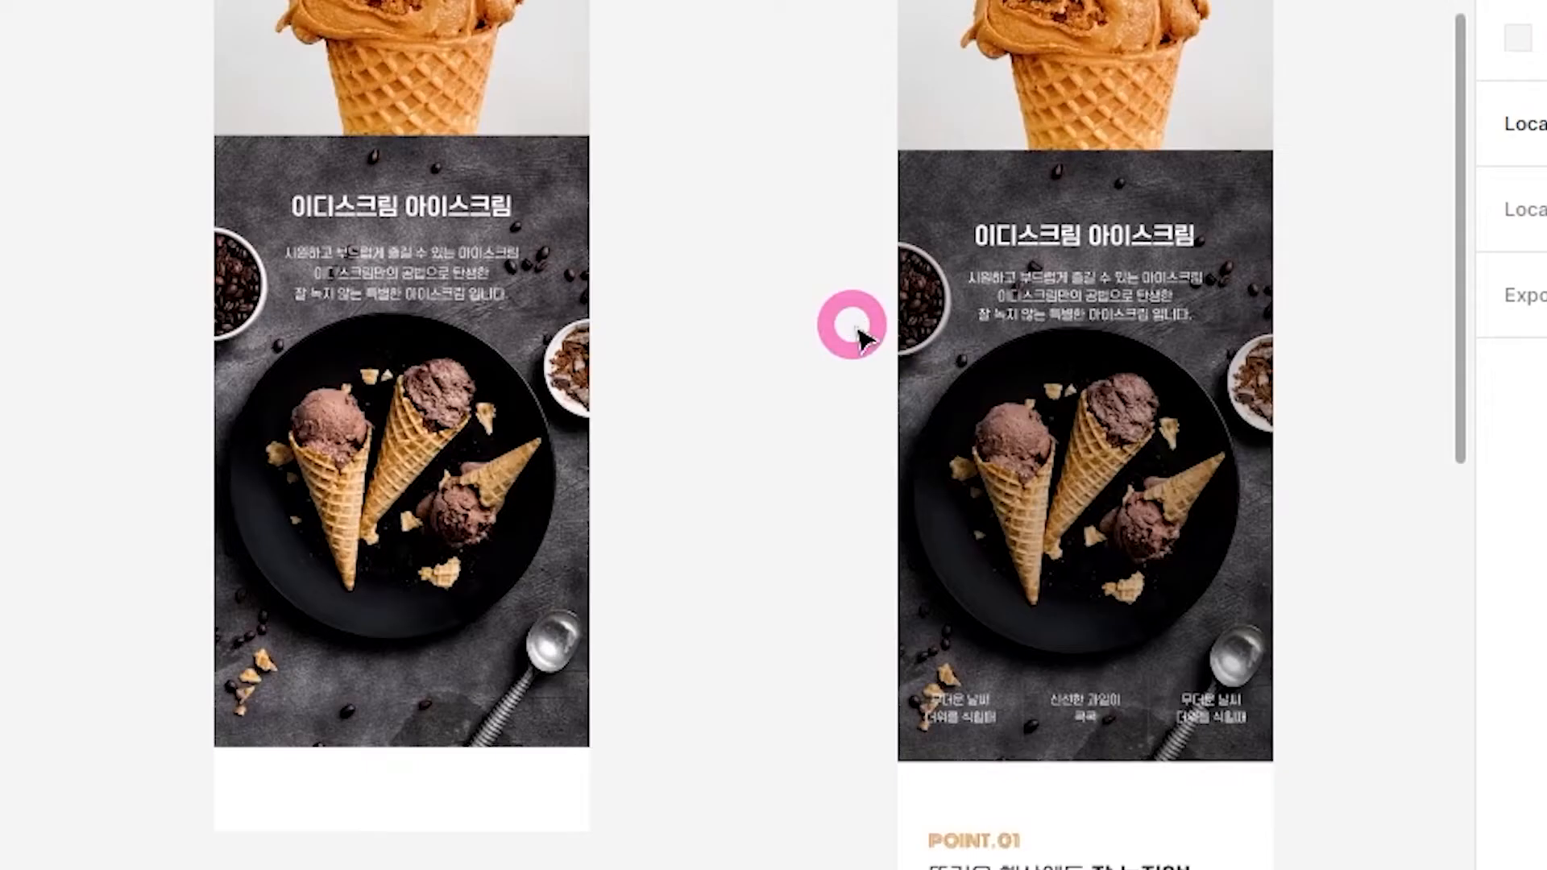
Add a second fill over the photo in the new 860 × 1400 frame to darken it like the example.
{"action": "left_click", "coordinate": [1062, 598]}
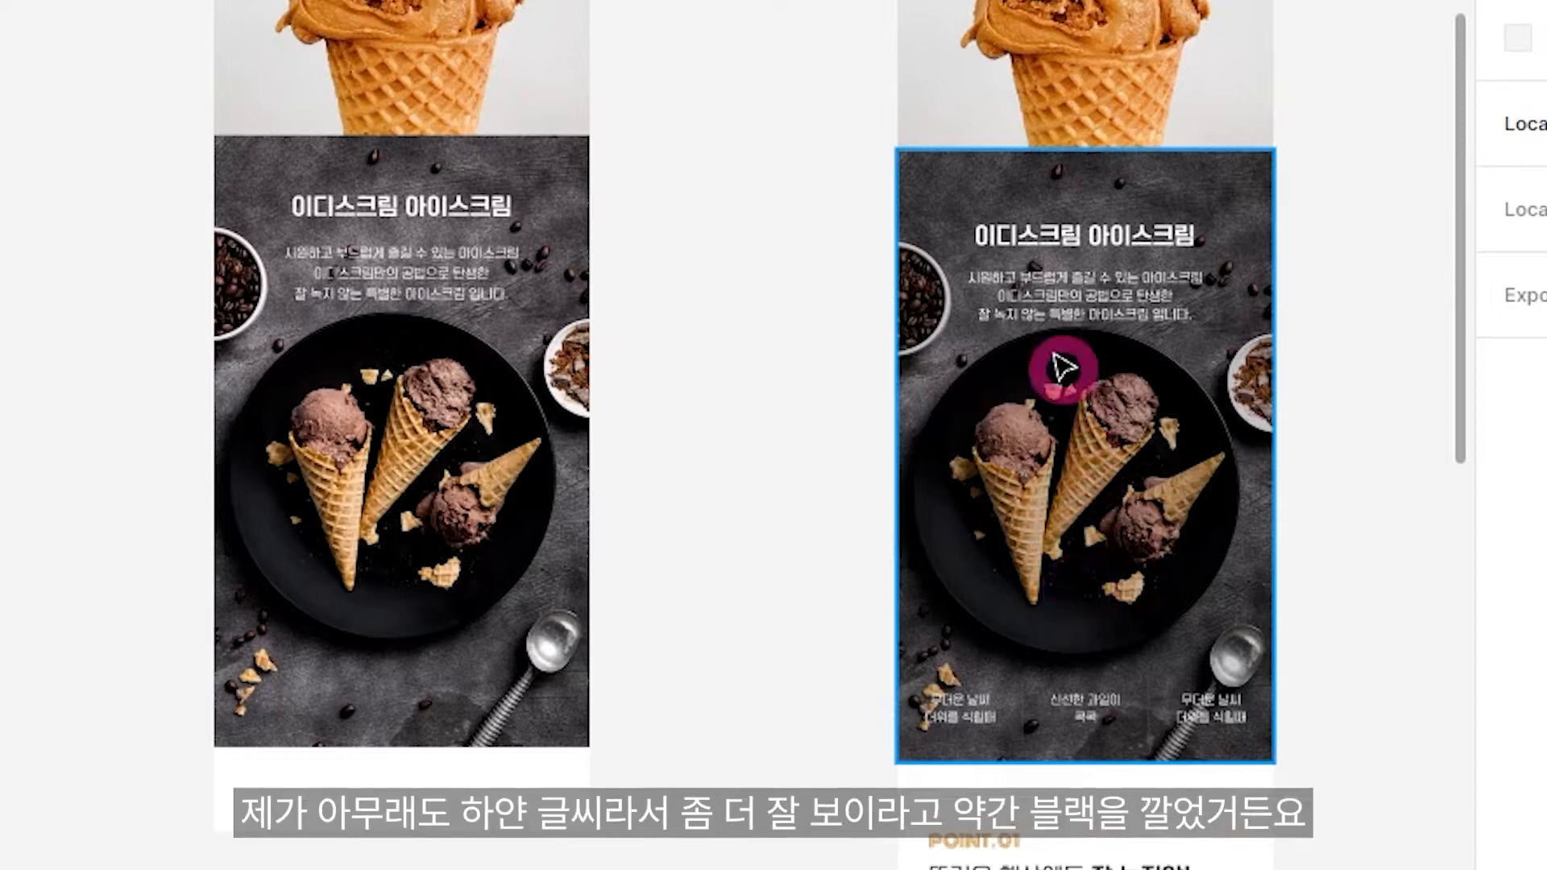
{"action": "left_click", "coordinate": [638, 431]}
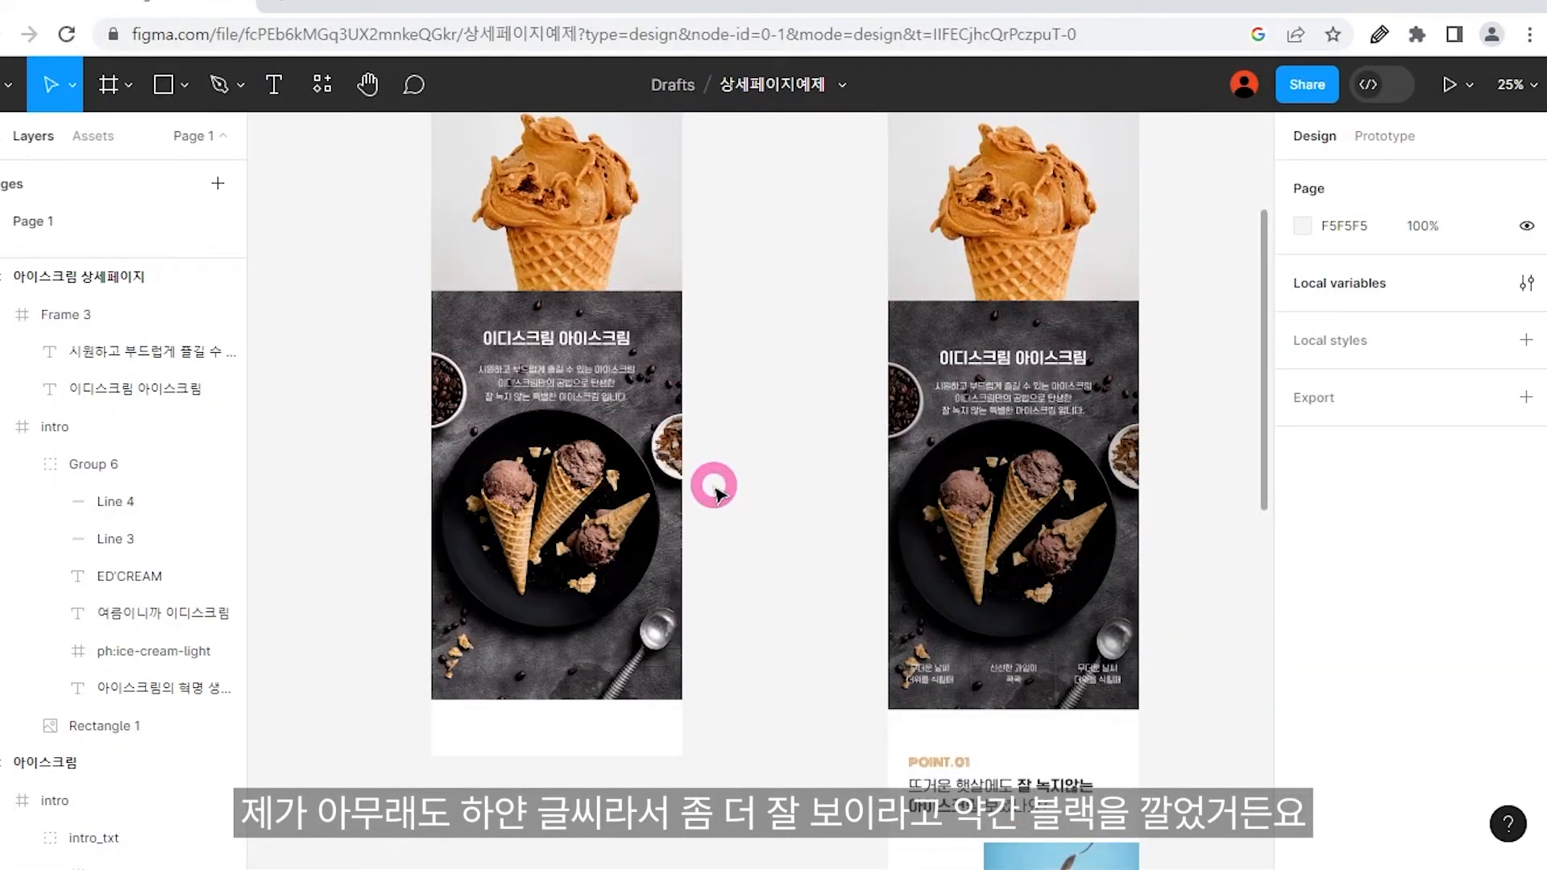
{"action": "scroll", "coordinate": [780, 577], "scroll_direction": "left", "scroll_amount": 3}
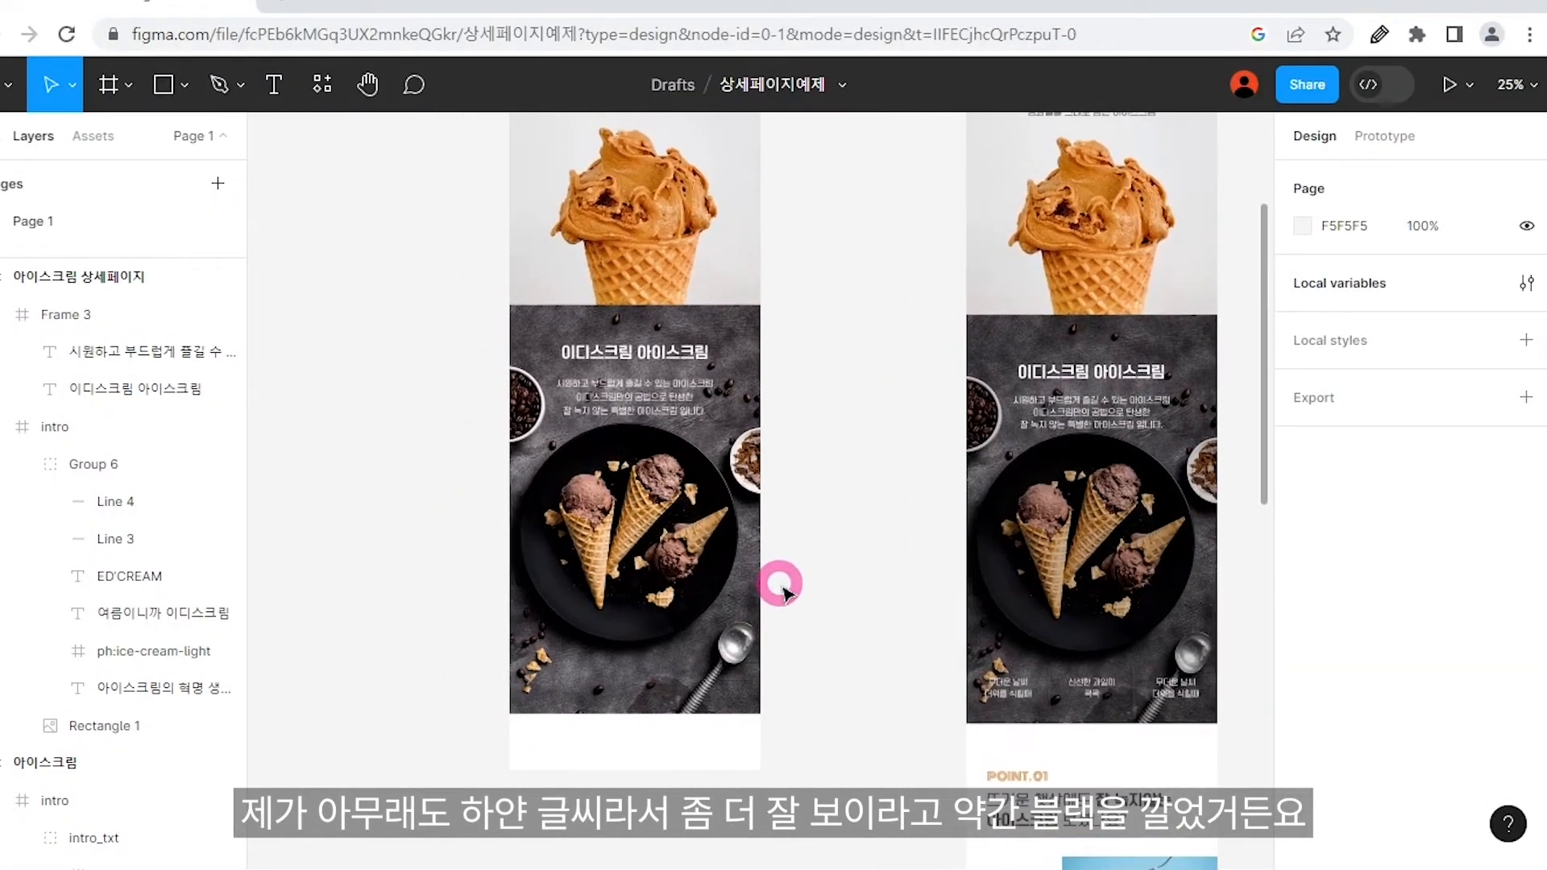
{"action": "left_click", "coordinate": [710, 596]}
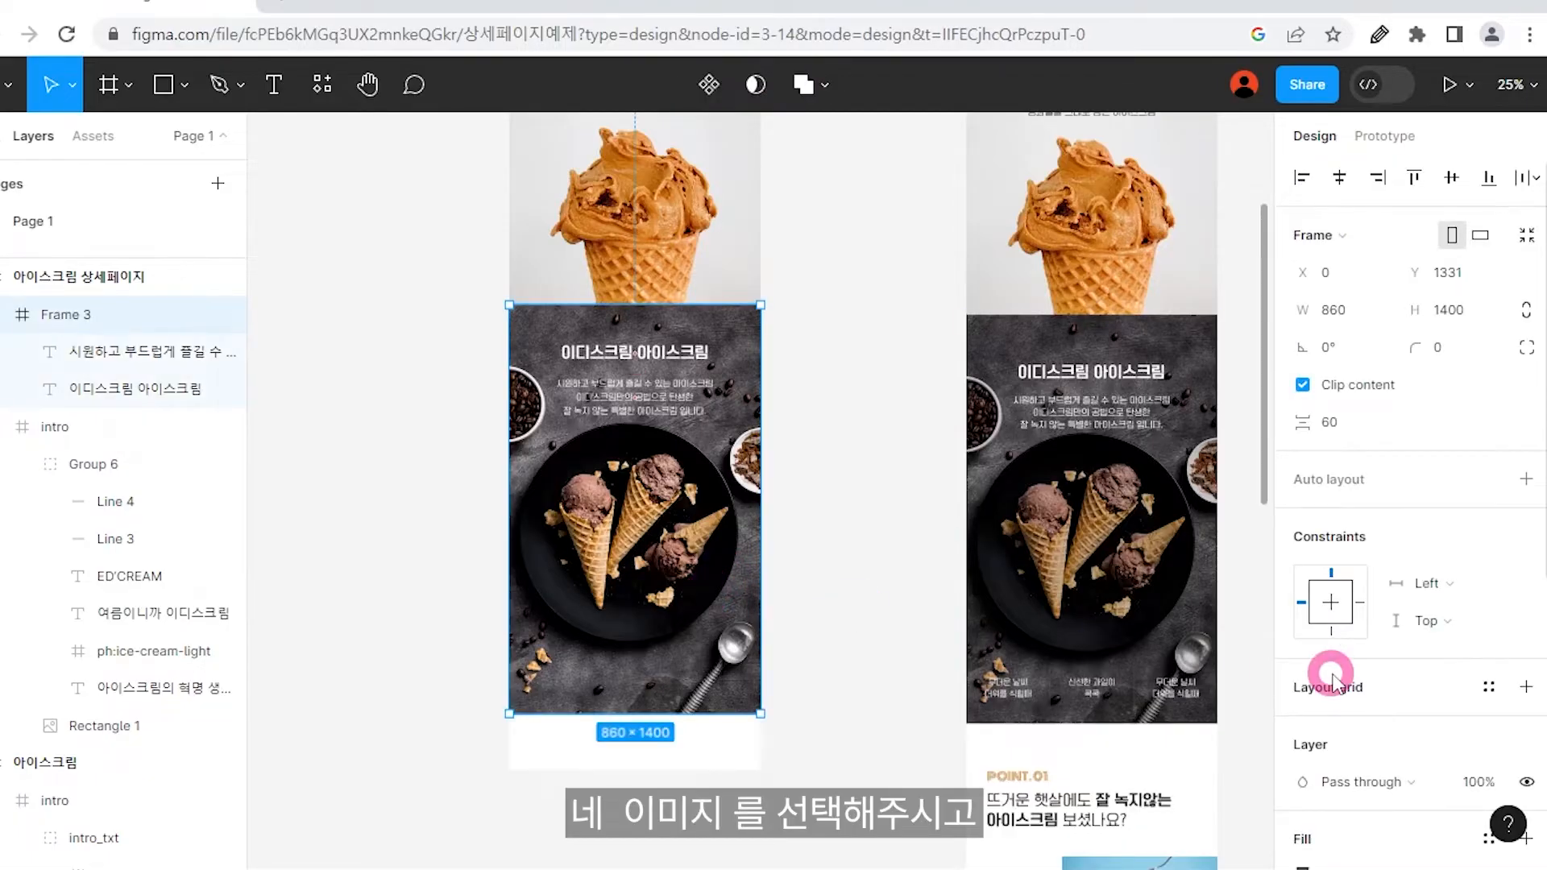
{"action": "scroll", "coordinate": [1330, 636], "scroll_direction": "down", "scroll_amount": 5}
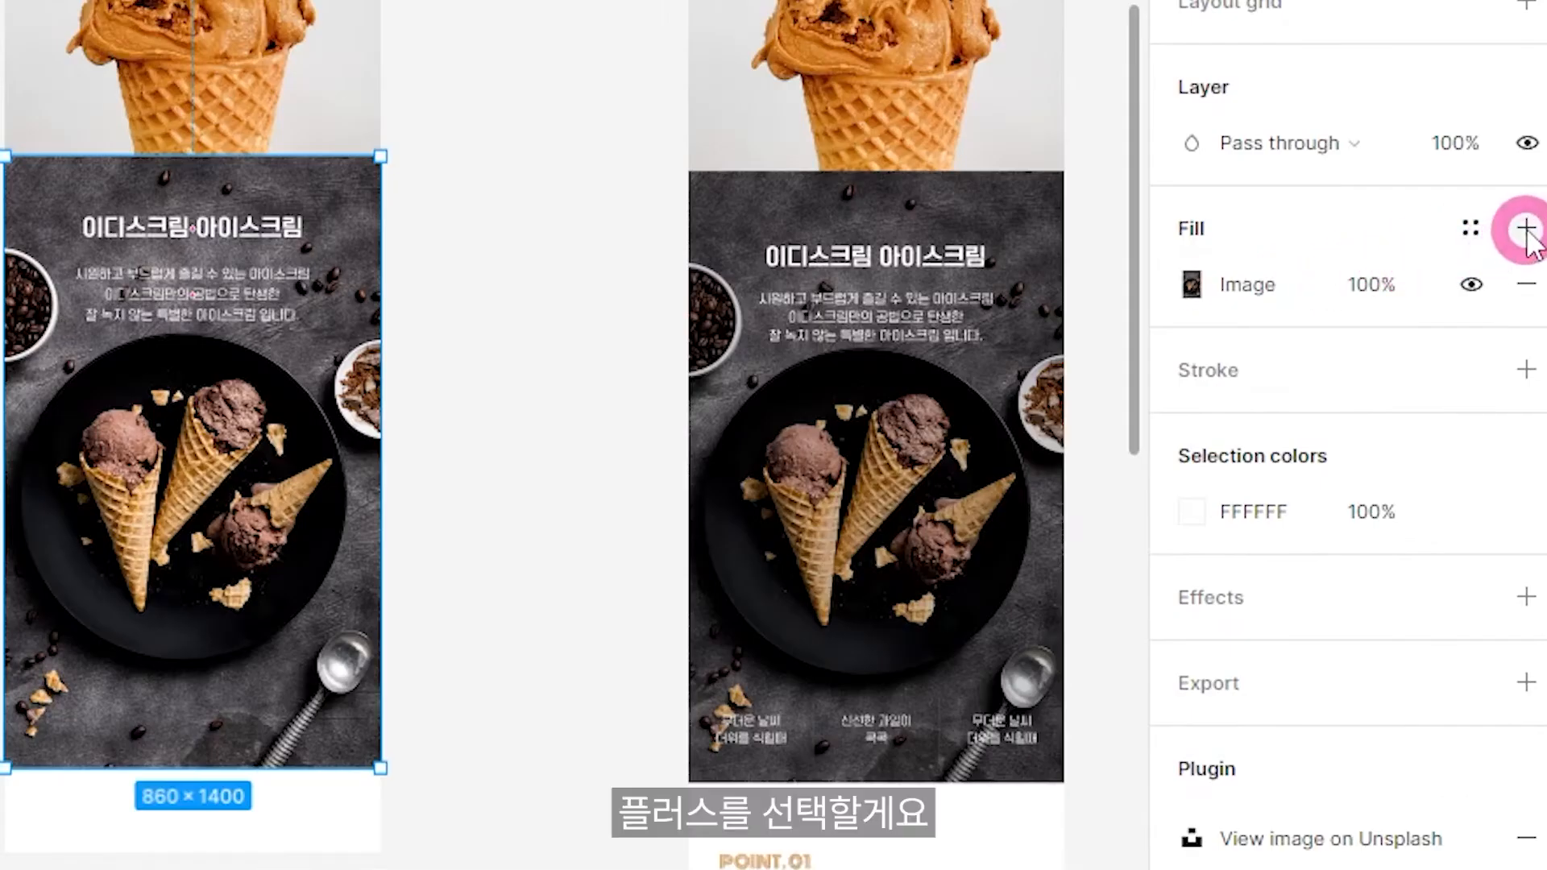
{"action": "left_click", "coordinate": [1525, 228]}
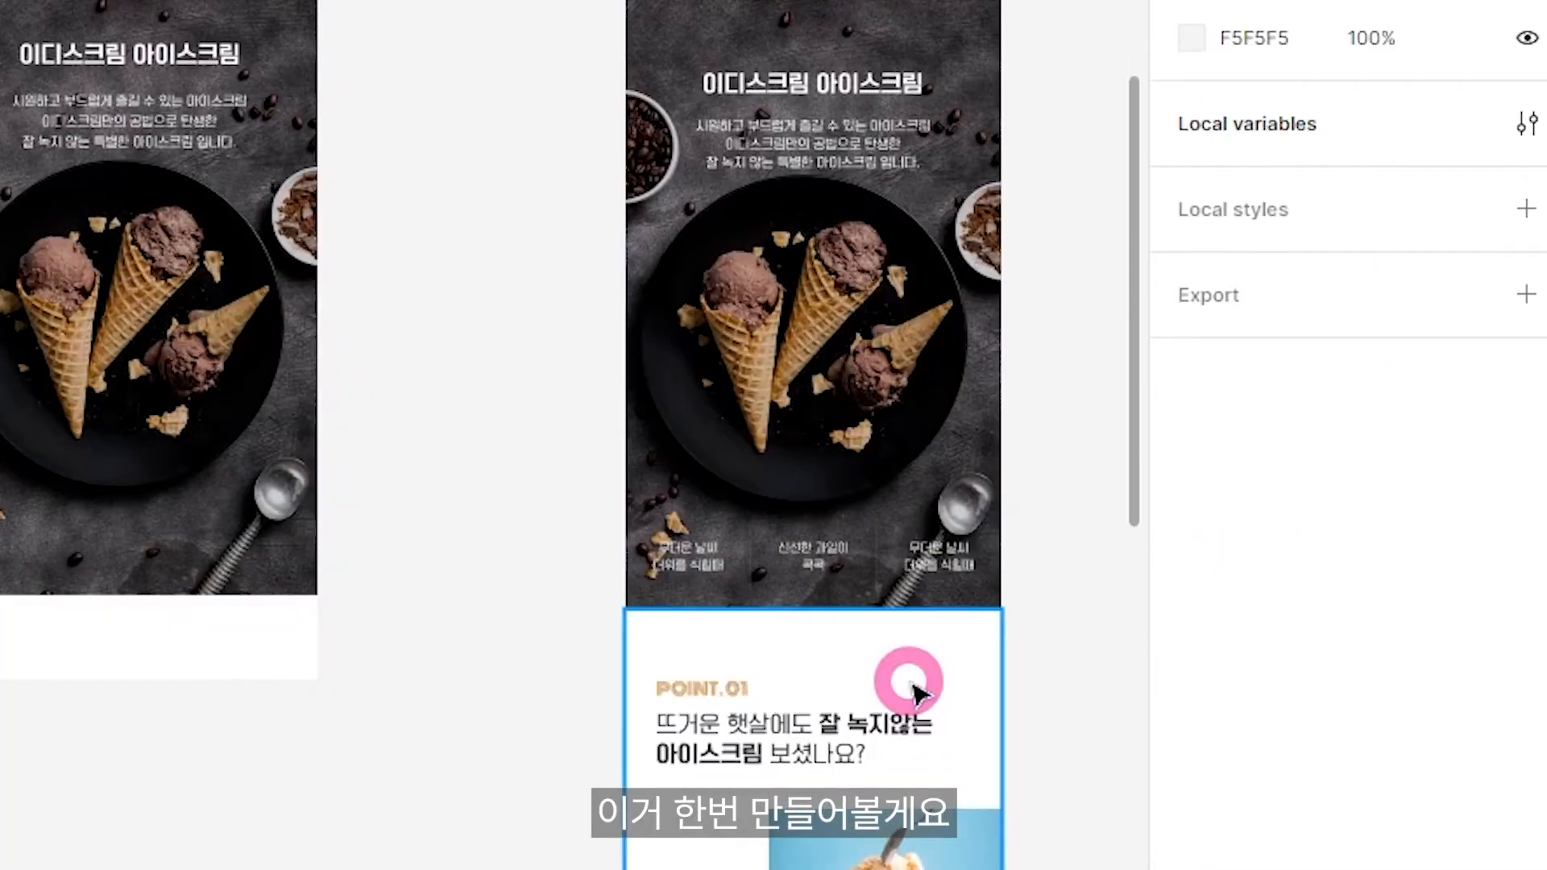
Examine the three two-line captions and the divider lines between them at the foot of the example's dark cone section.
{"action": "scroll", "coordinate": [915, 680], "scroll_direction": "up", "scroll_amount": 5}
{"action": "scroll", "coordinate": [909, 681], "scroll_direction": "down", "scroll_amount": 5}
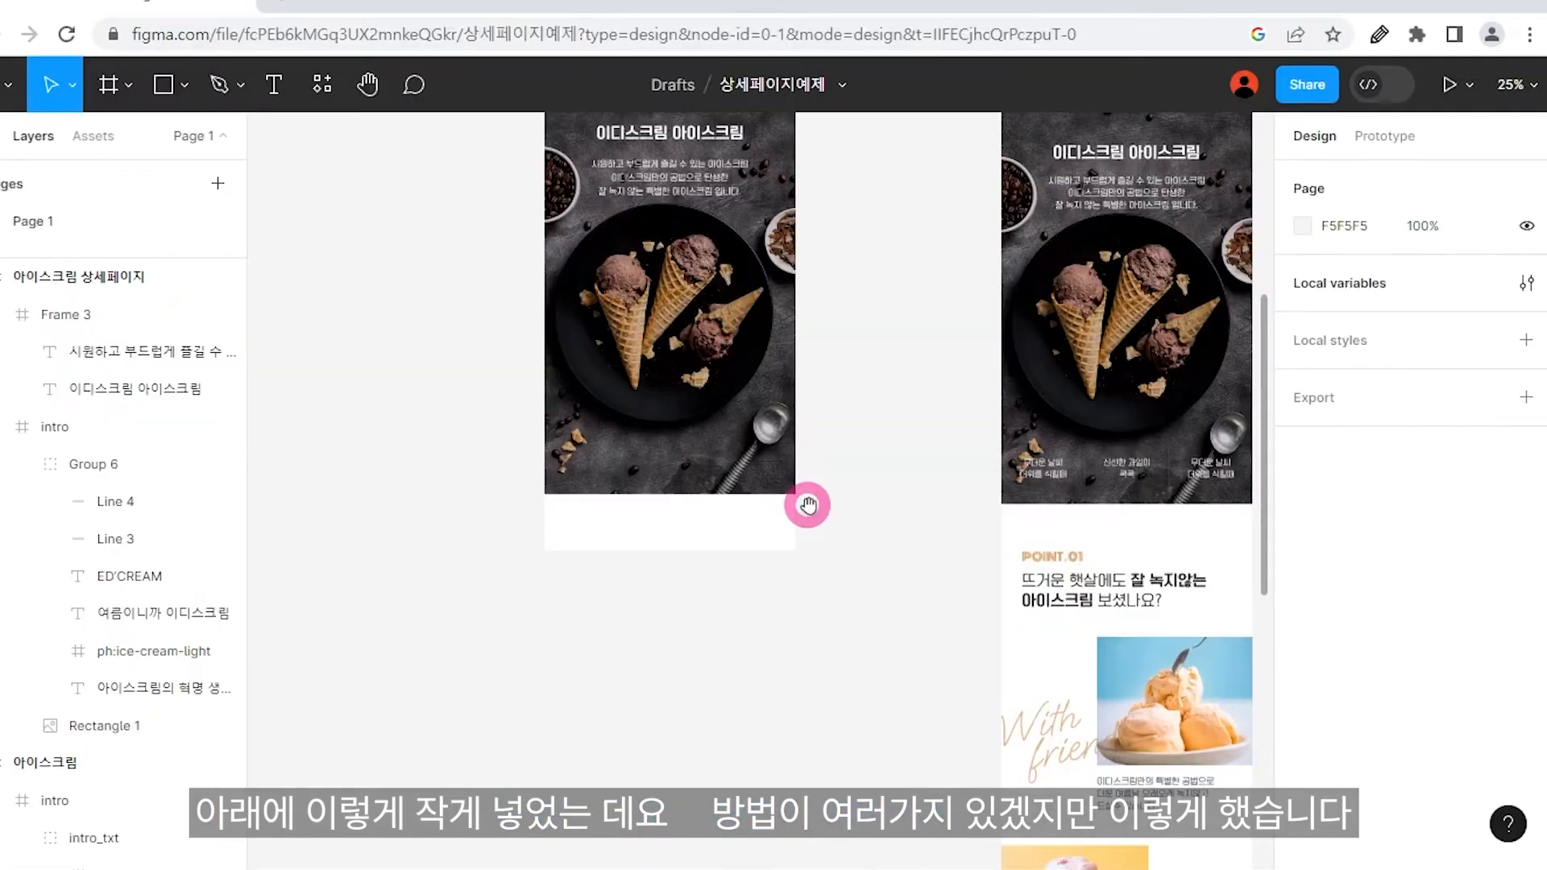
{"action": "scroll", "coordinate": [810, 510], "scroll_direction": "up", "scroll_amount": 3}
{"action": "scroll", "coordinate": [887, 593], "scroll_direction": "up", "scroll_amount": 3}
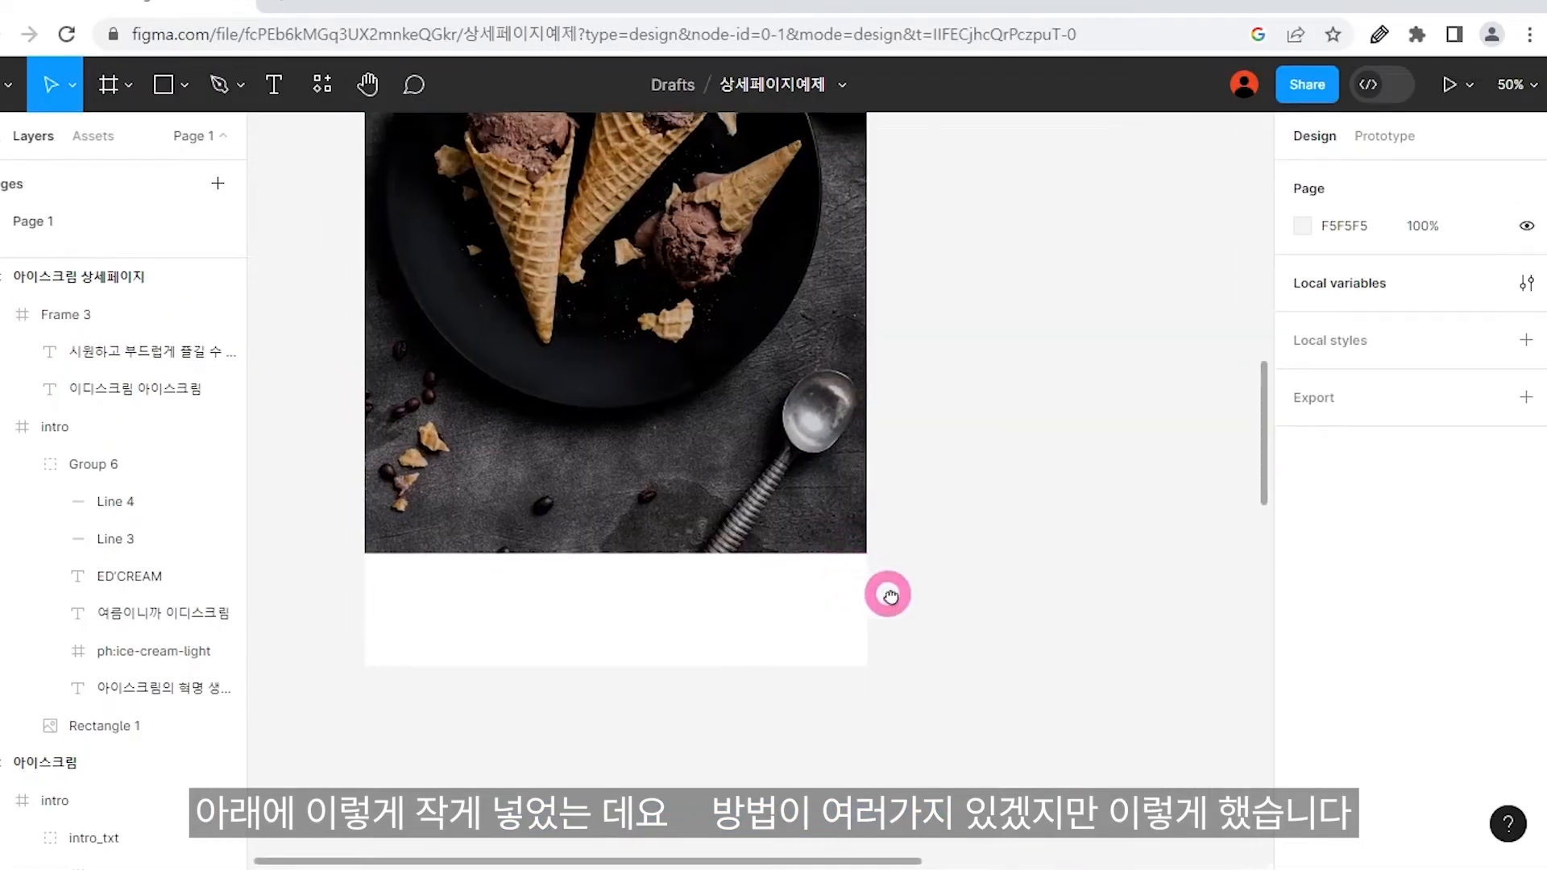
{"action": "left_click", "coordinate": [716, 516]}
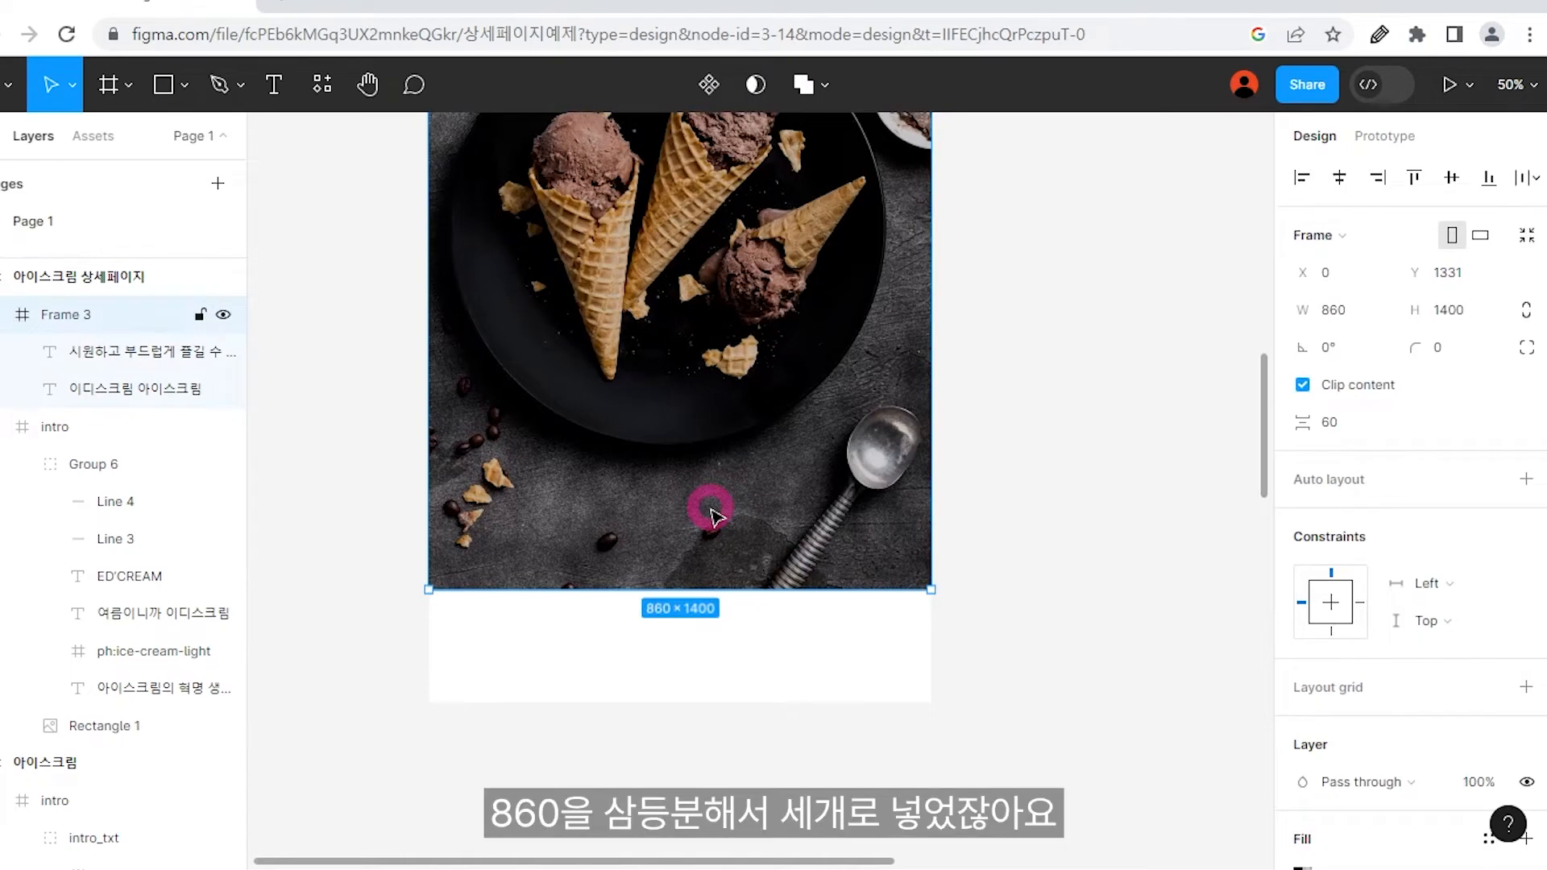
{"action": "left_click_drag", "start_coordinate": [1130, 686], "coordinate": [421, 543]}
{"action": "left_click", "coordinate": [735, 358]}
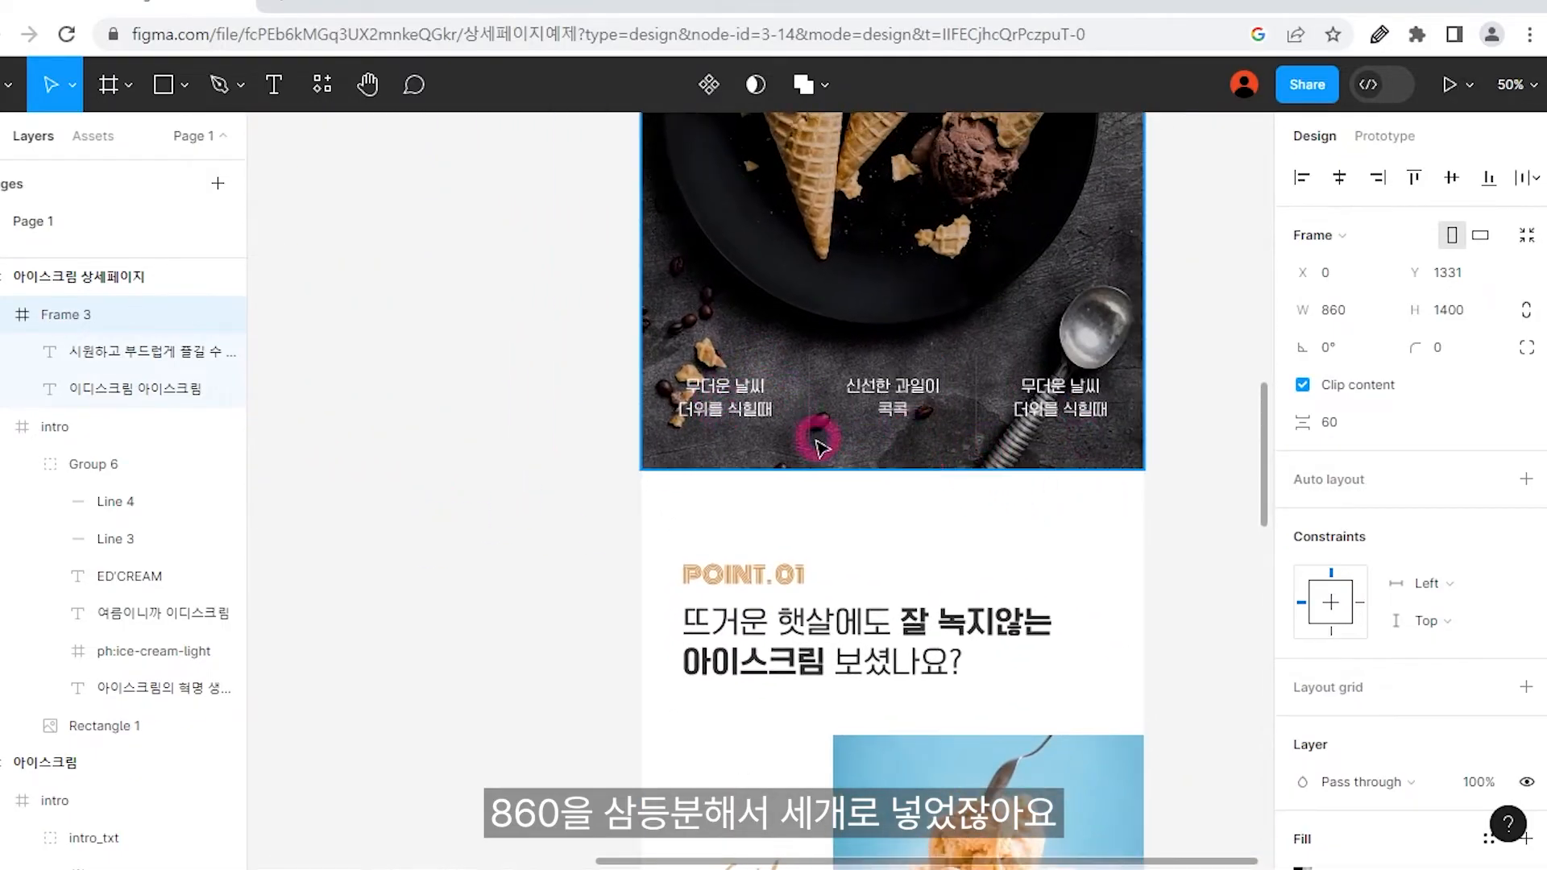
{"action": "key", "text": "shift+0"}
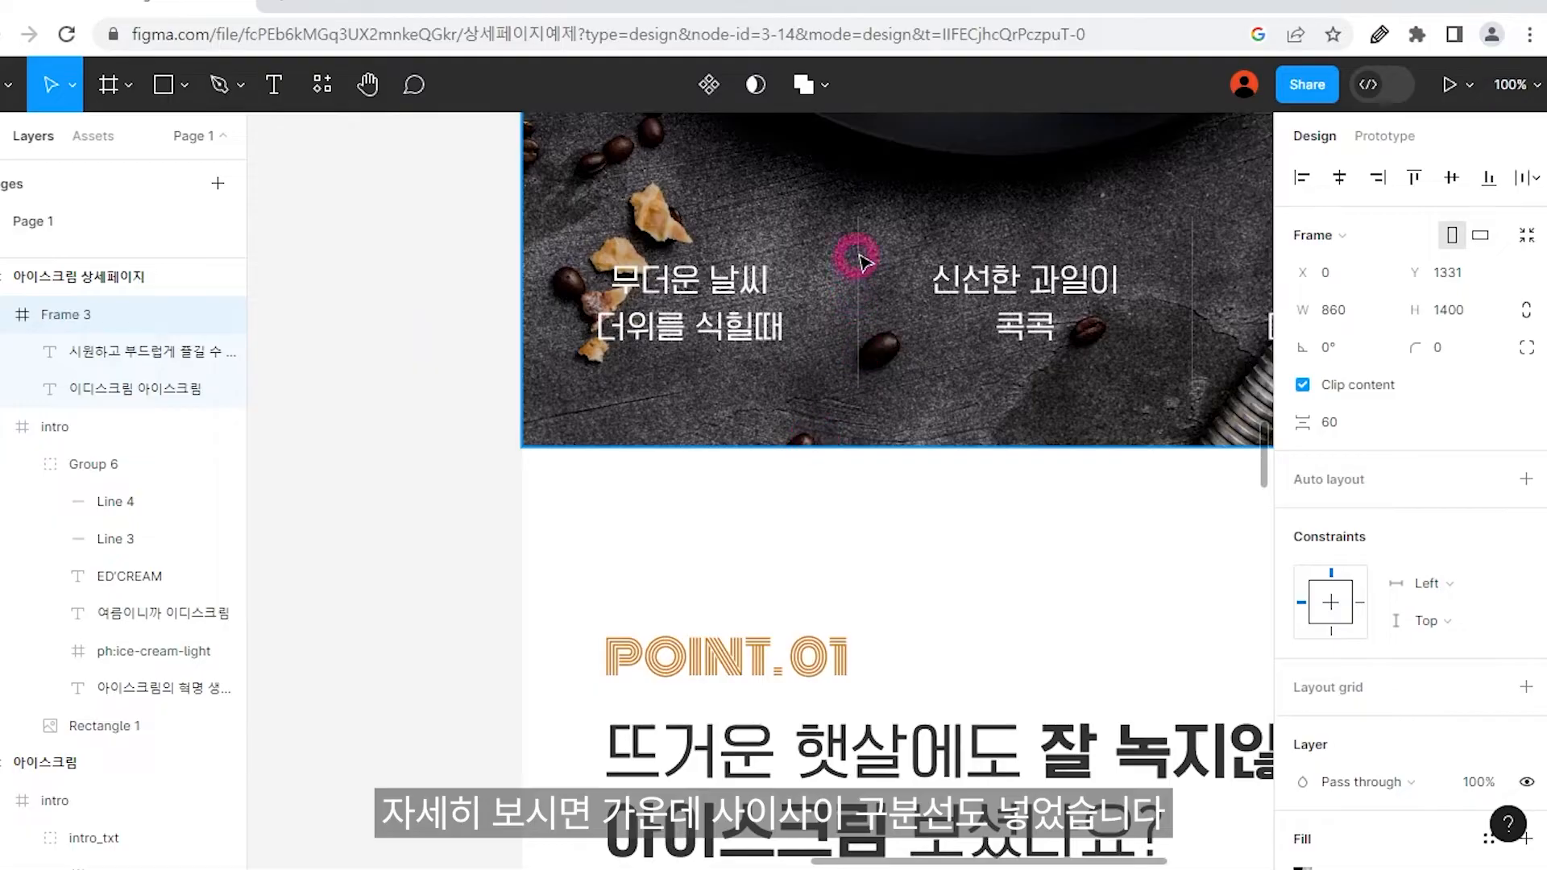
{"action": "key", "text": "minus"}
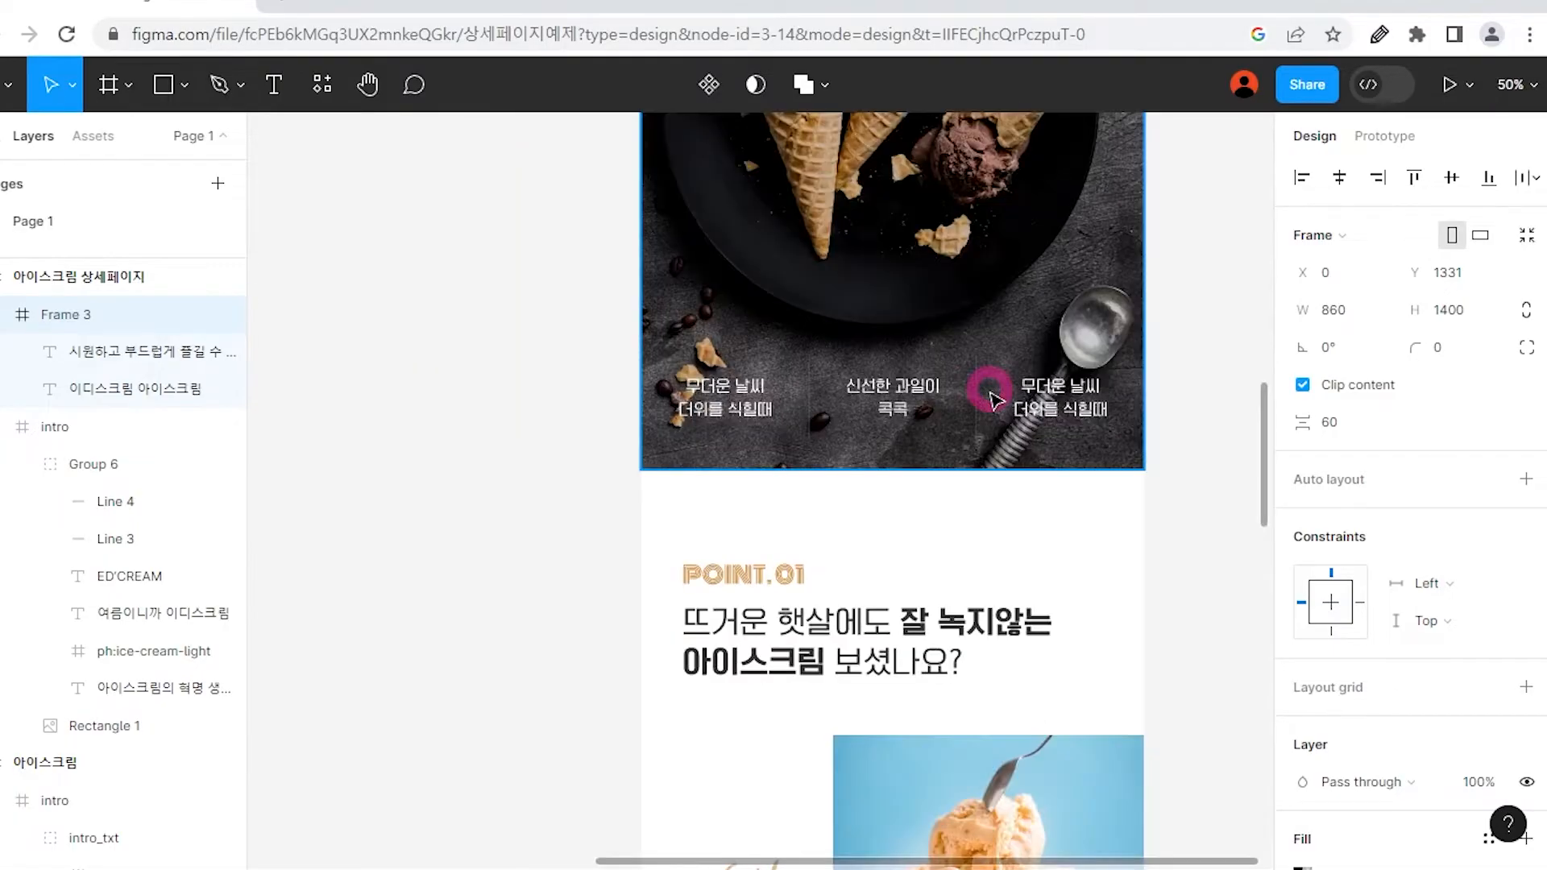
{"action": "key", "text": "space"}
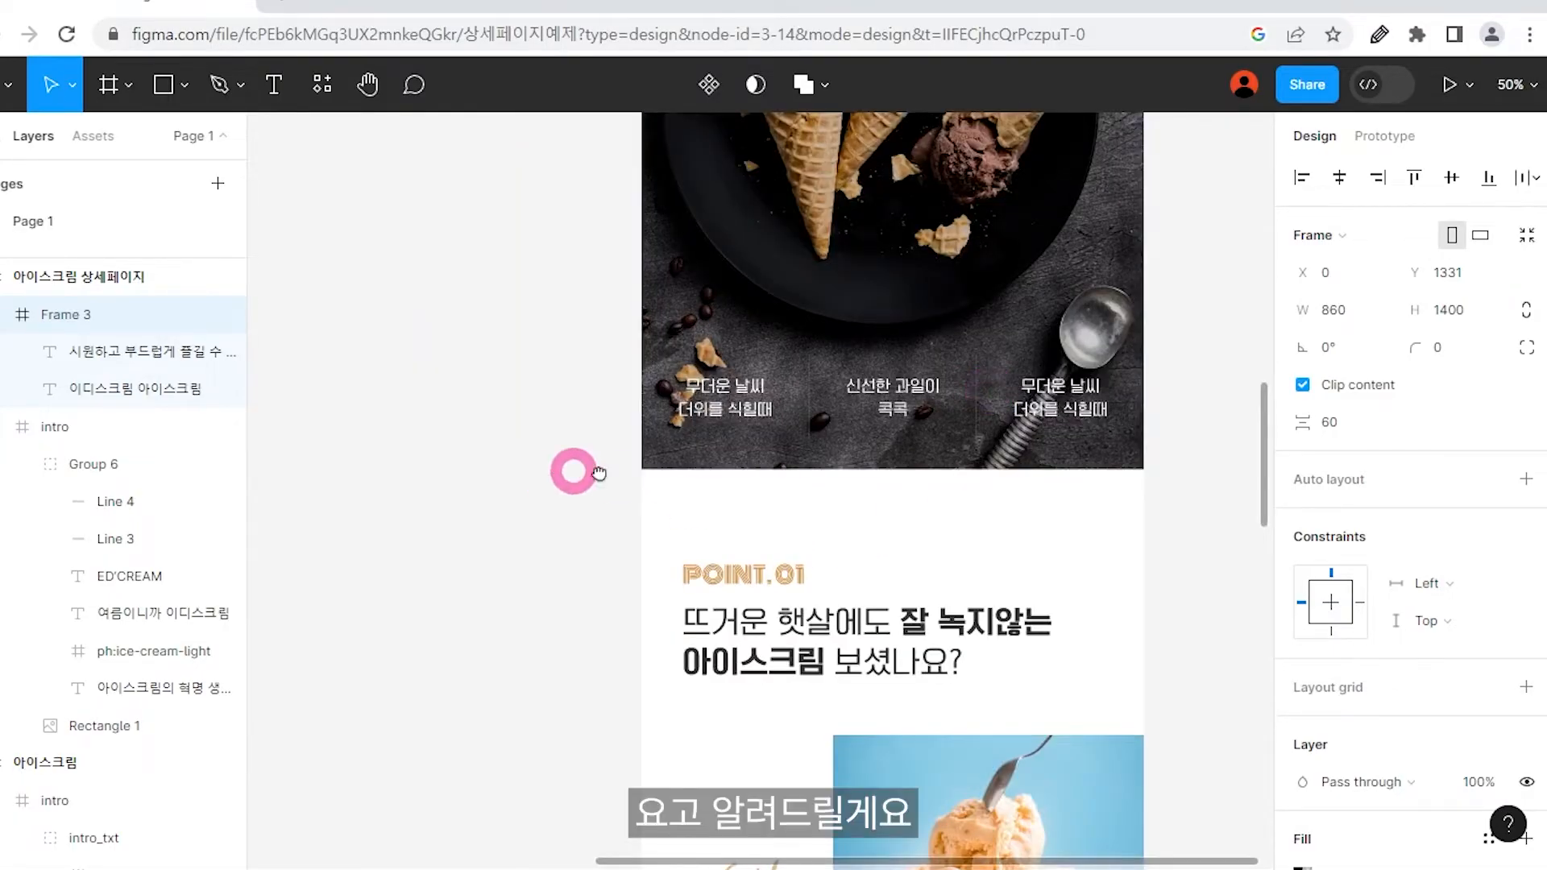
{"action": "left_click_drag", "start_coordinate": [544, 482], "coordinate": [1075, 543]}
{"action": "left_click_drag", "start_coordinate": [752, 524], "coordinate": [1016, 520]}
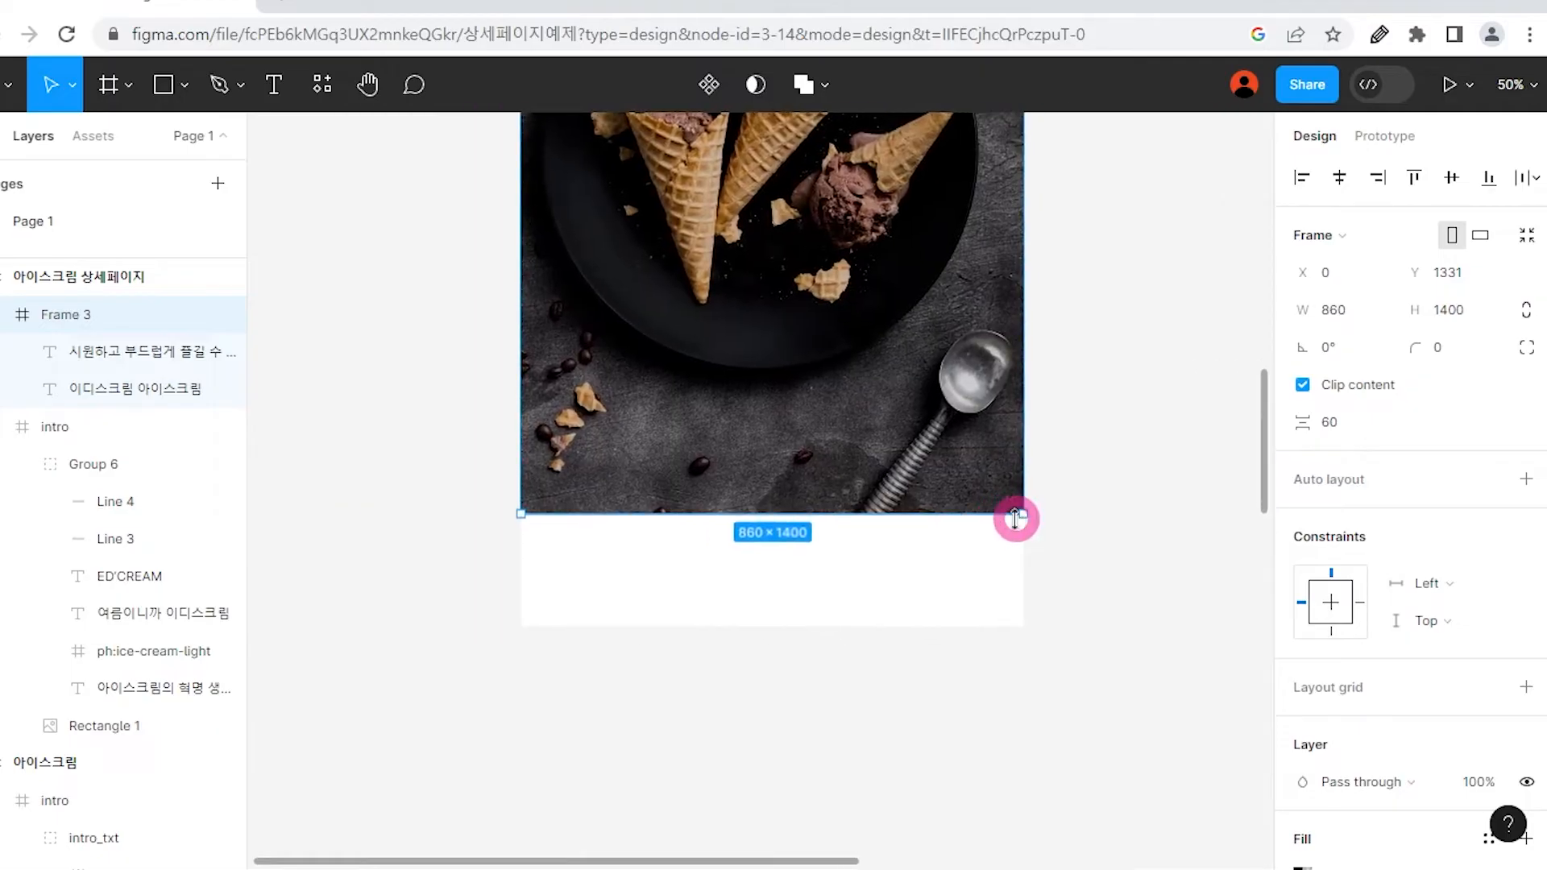
Draw a rectangle about 210 high low on the dark photo, set its width to 860/3 and place it against the frame's left edge.
{"action": "left_click", "coordinate": [165, 85]}
{"action": "left_click_drag", "start_coordinate": [590, 327], "coordinate": [830, 439]}
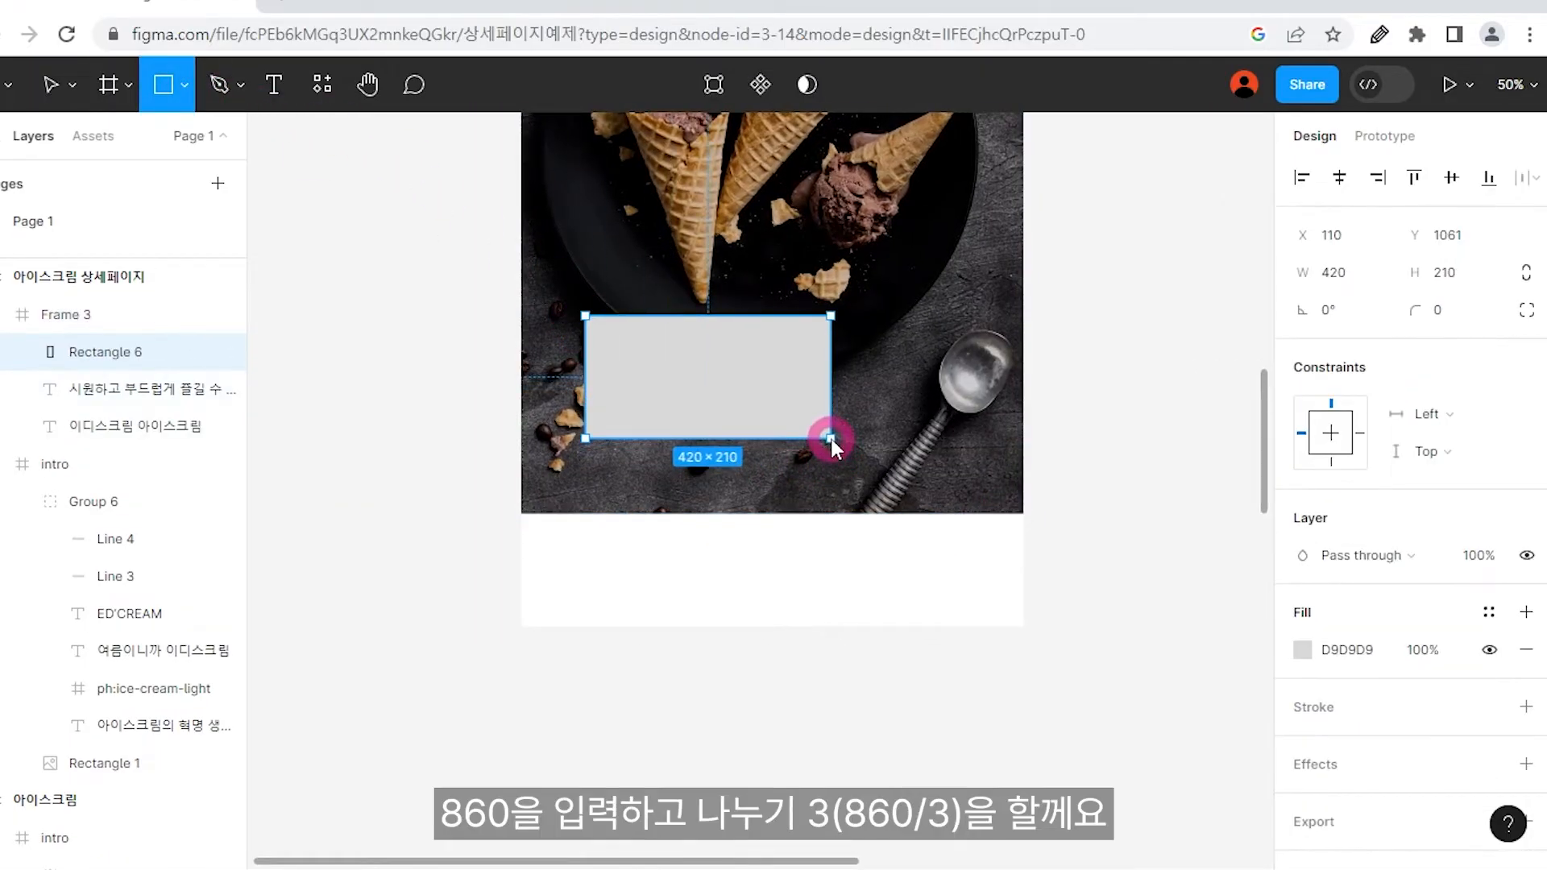
{"action": "left_click", "coordinate": [1361, 277]}
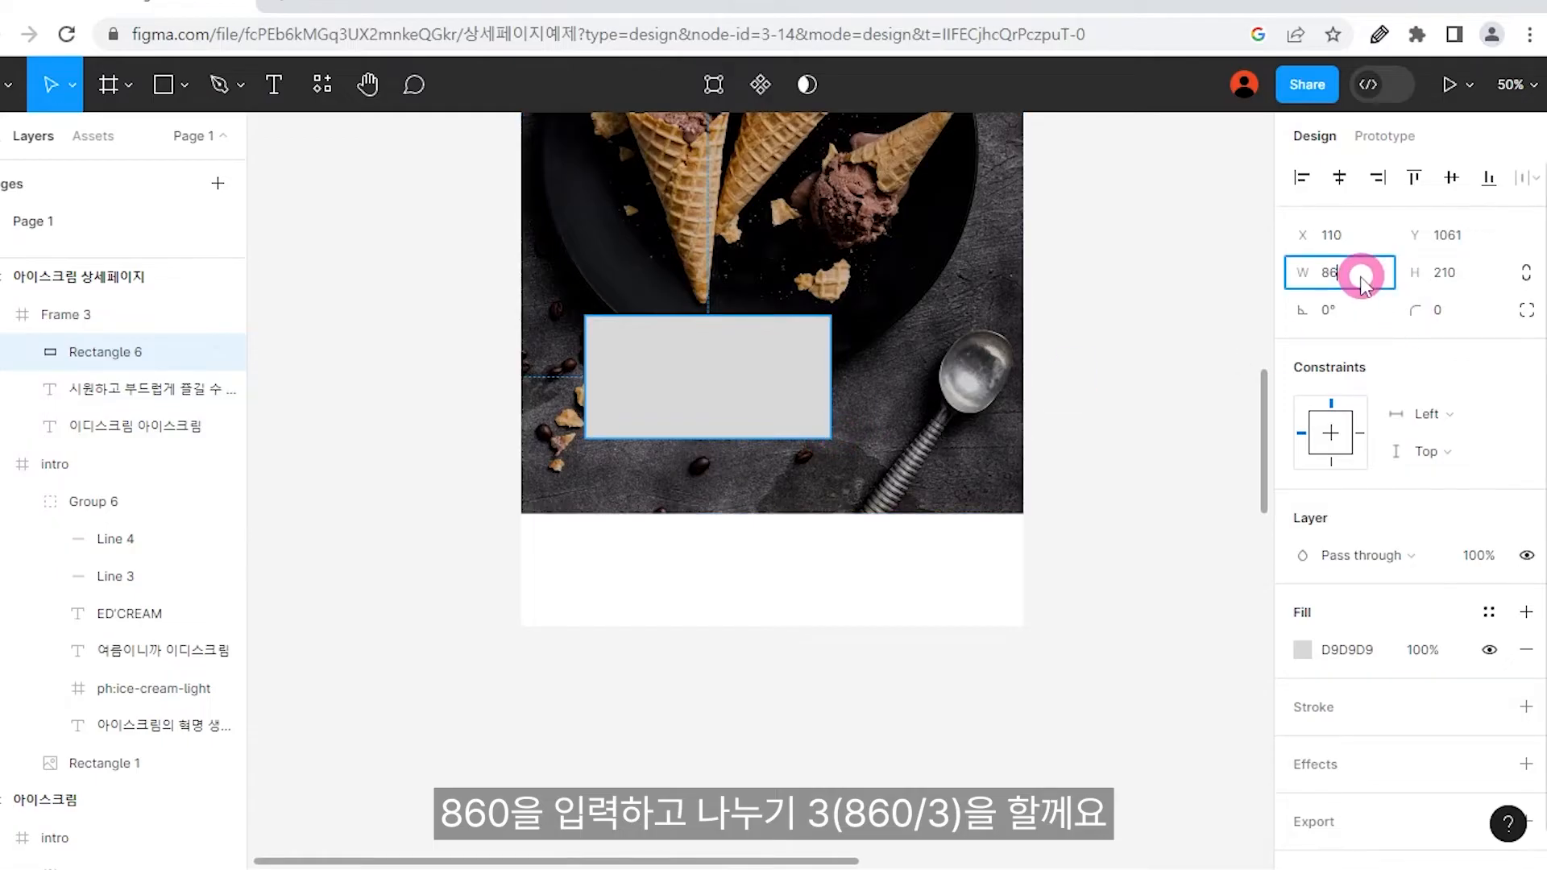
{"action": "type", "text": "860/3"}
{"action": "key", "text": "Return"}
{"action": "left_click_drag", "start_coordinate": [656, 339], "coordinate": [638, 411]}
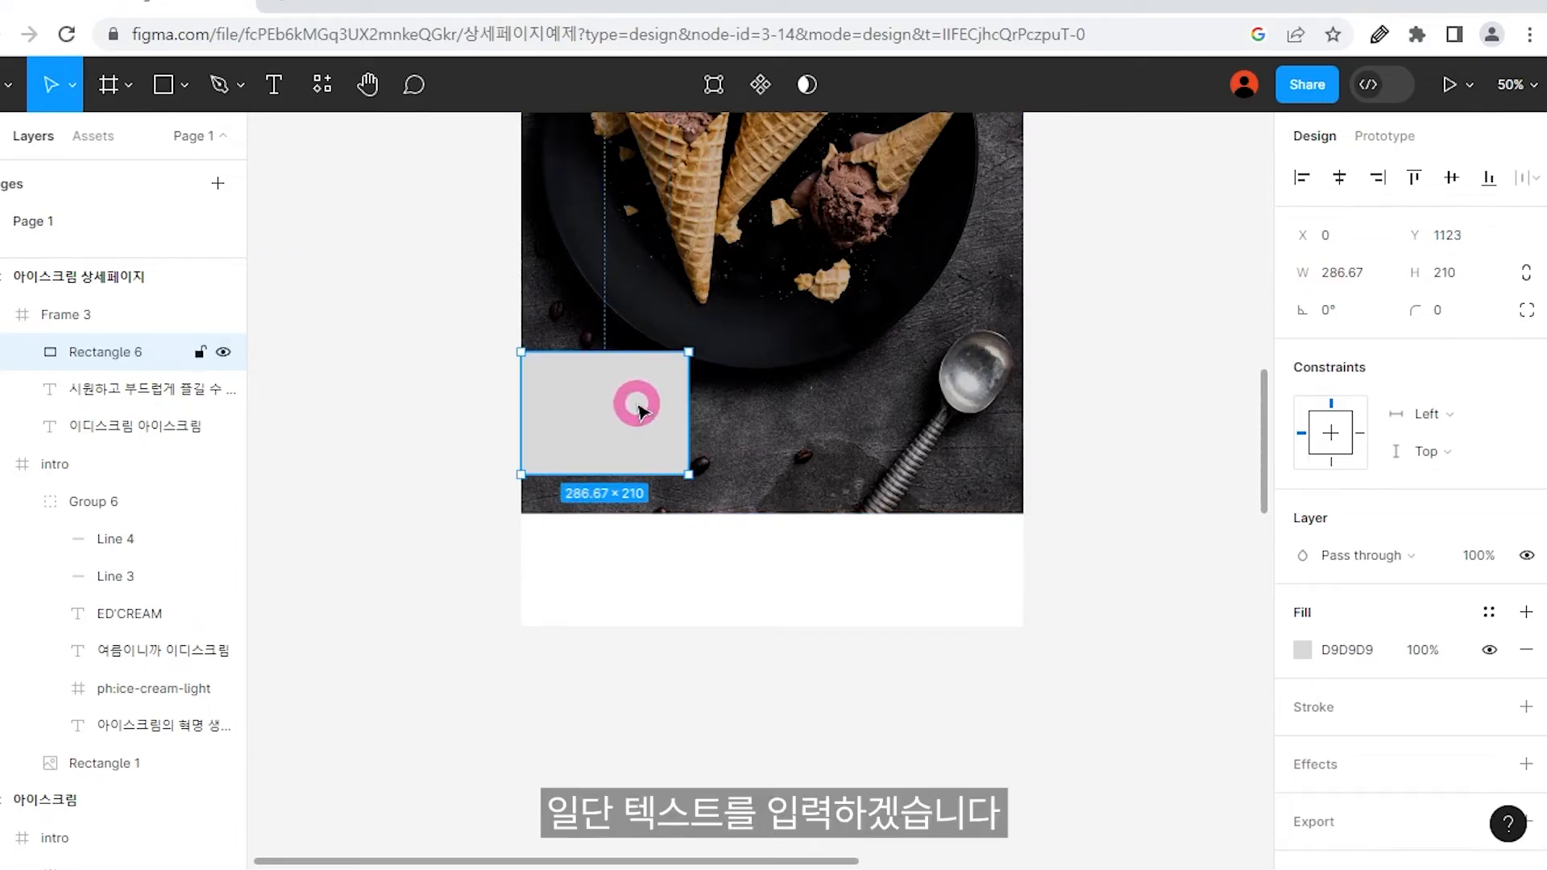
Change the new rectangle's fill to the dark grey 272727.
{"action": "left_click", "coordinate": [1304, 647]}
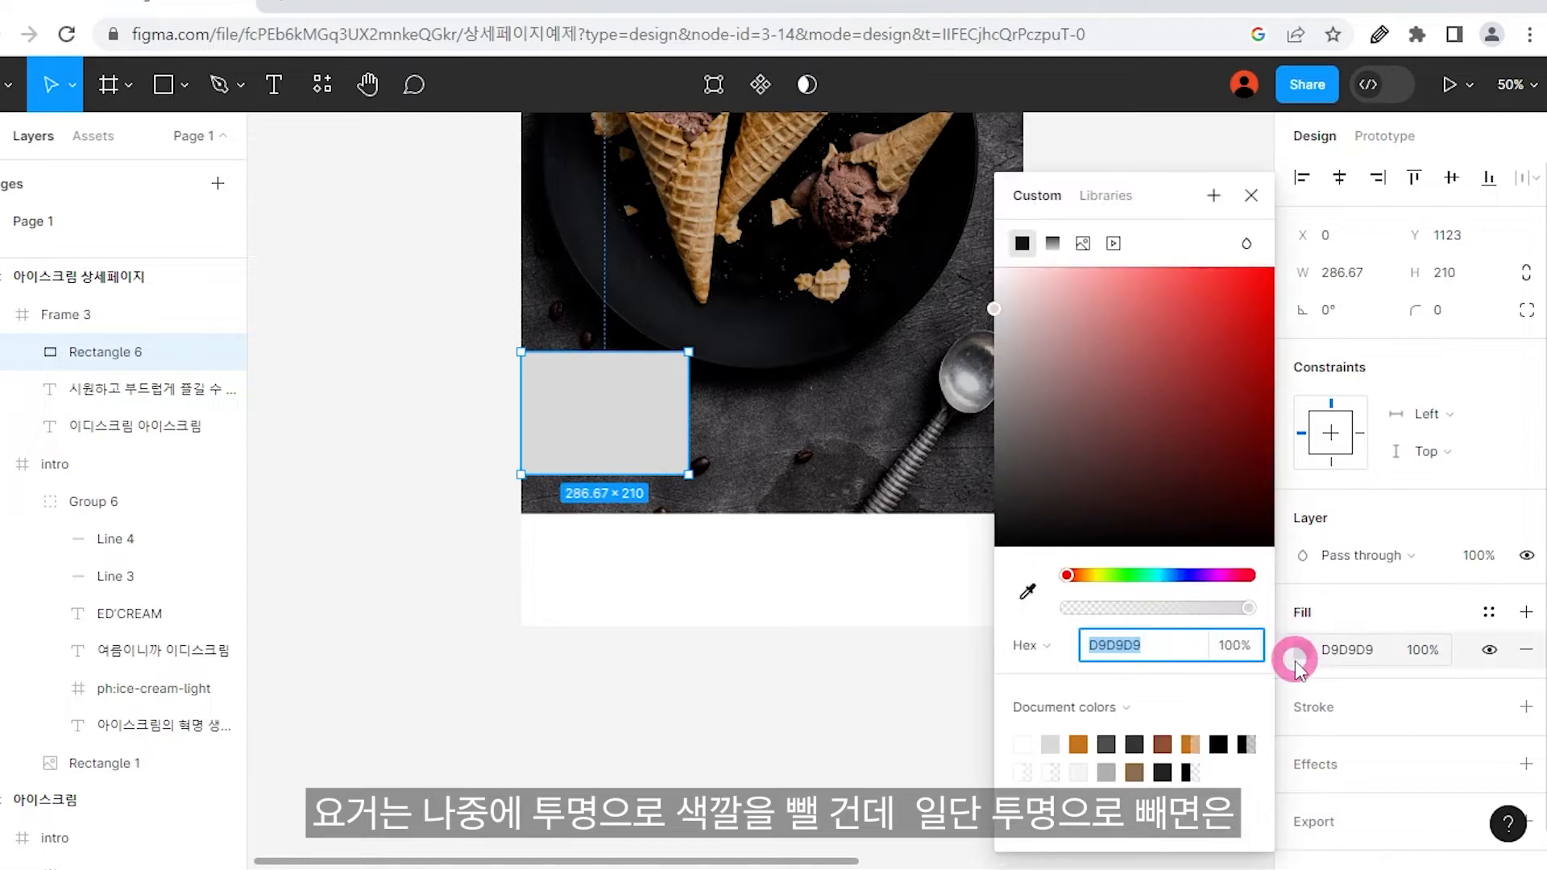
{"action": "left_click_drag", "start_coordinate": [1017, 475], "coordinate": [966, 517]}
{"action": "left_click", "coordinate": [963, 514]}
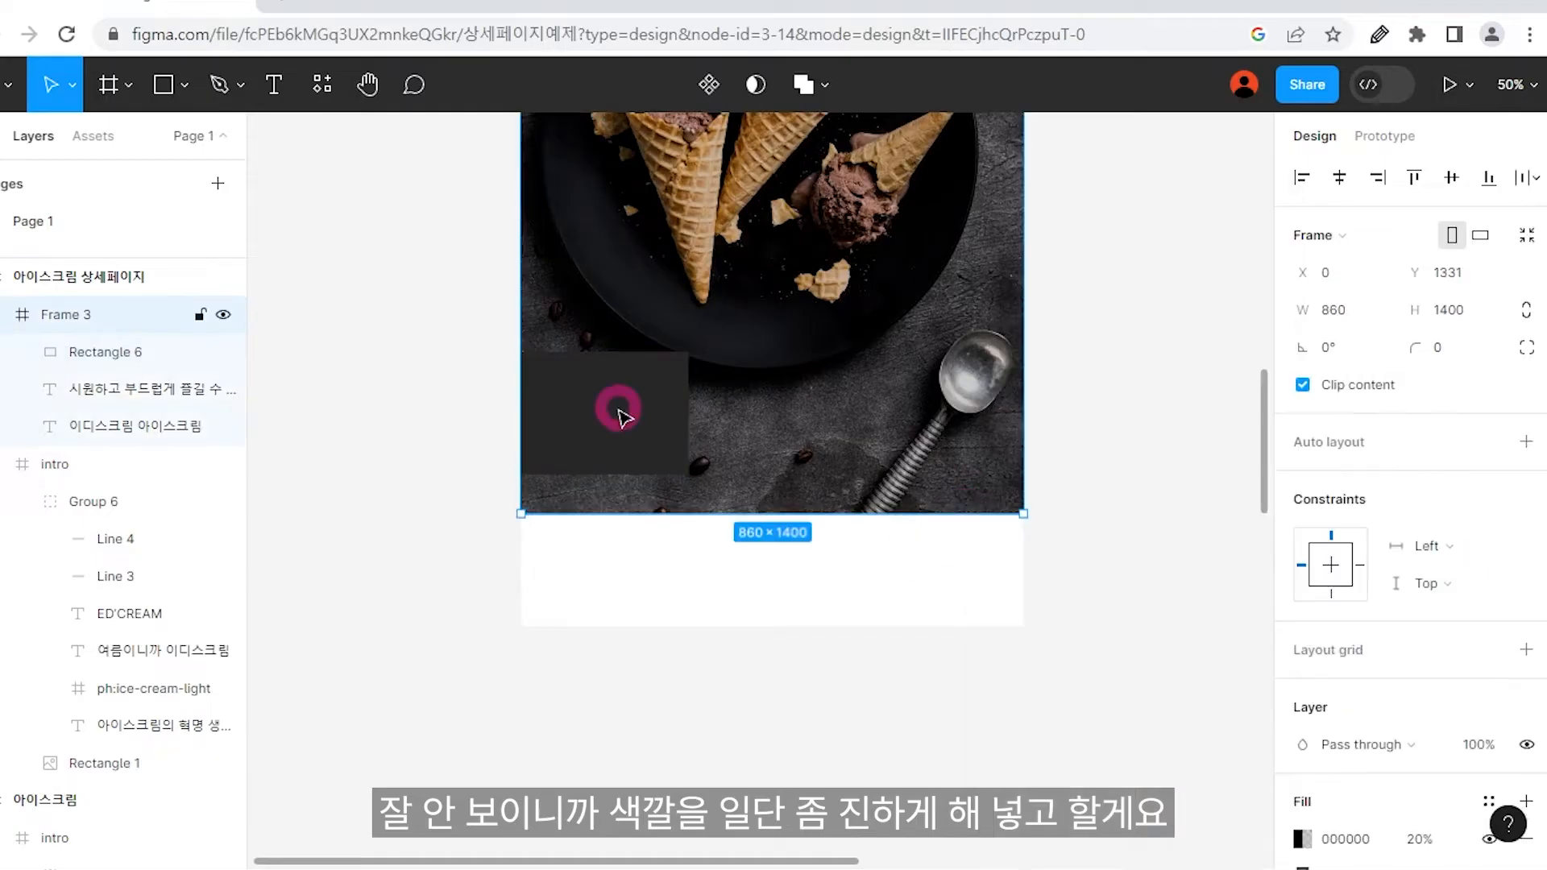
{"action": "left_click", "coordinate": [600, 434], "text": "ctrl"}
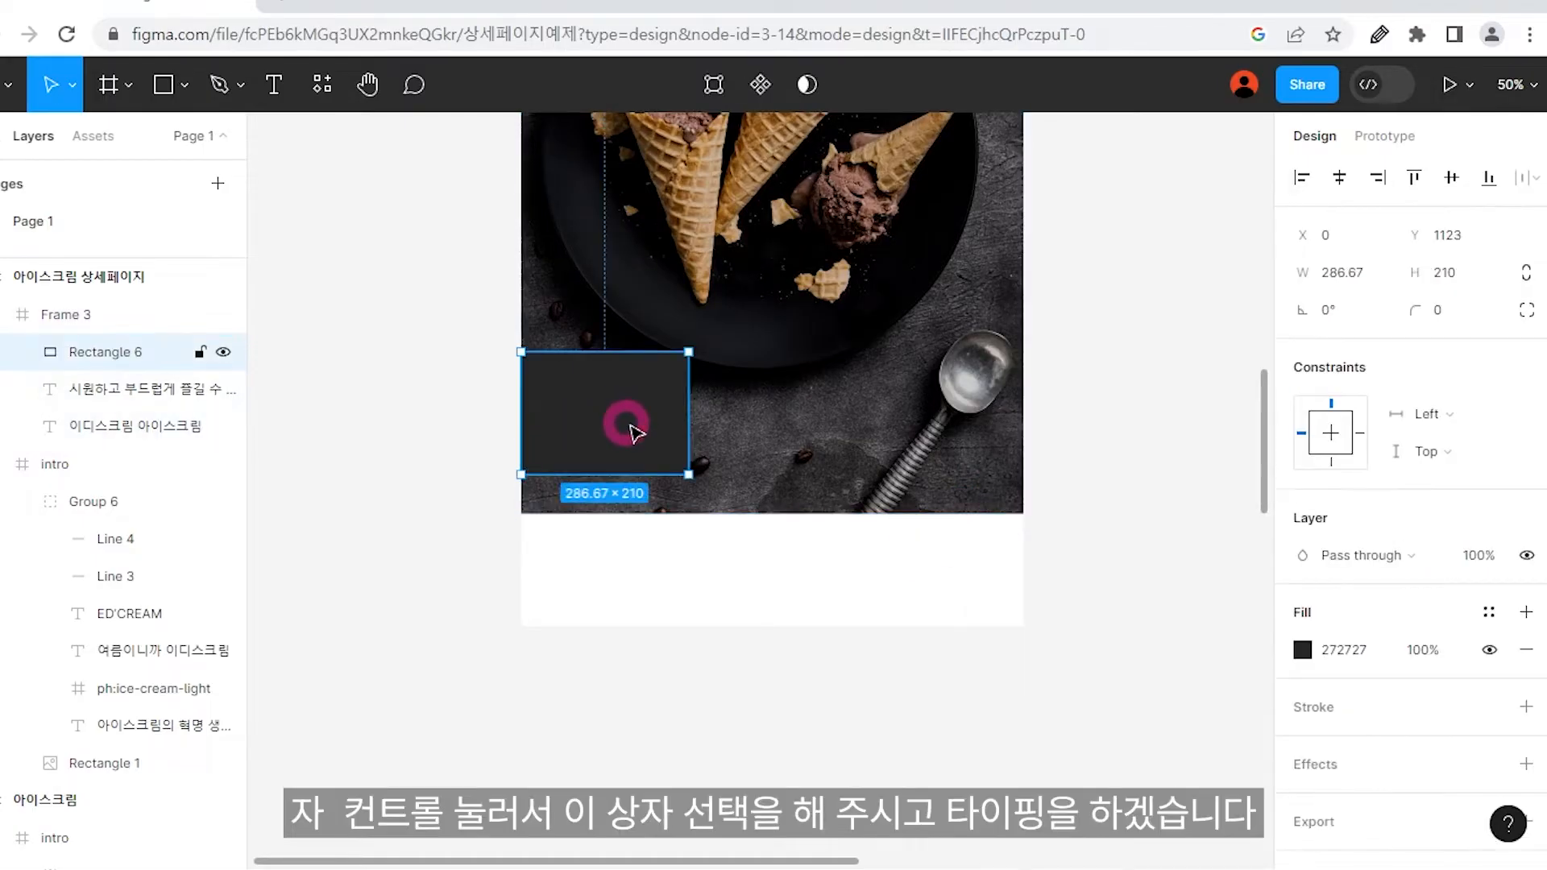
{"action": "key", "text": "t"}
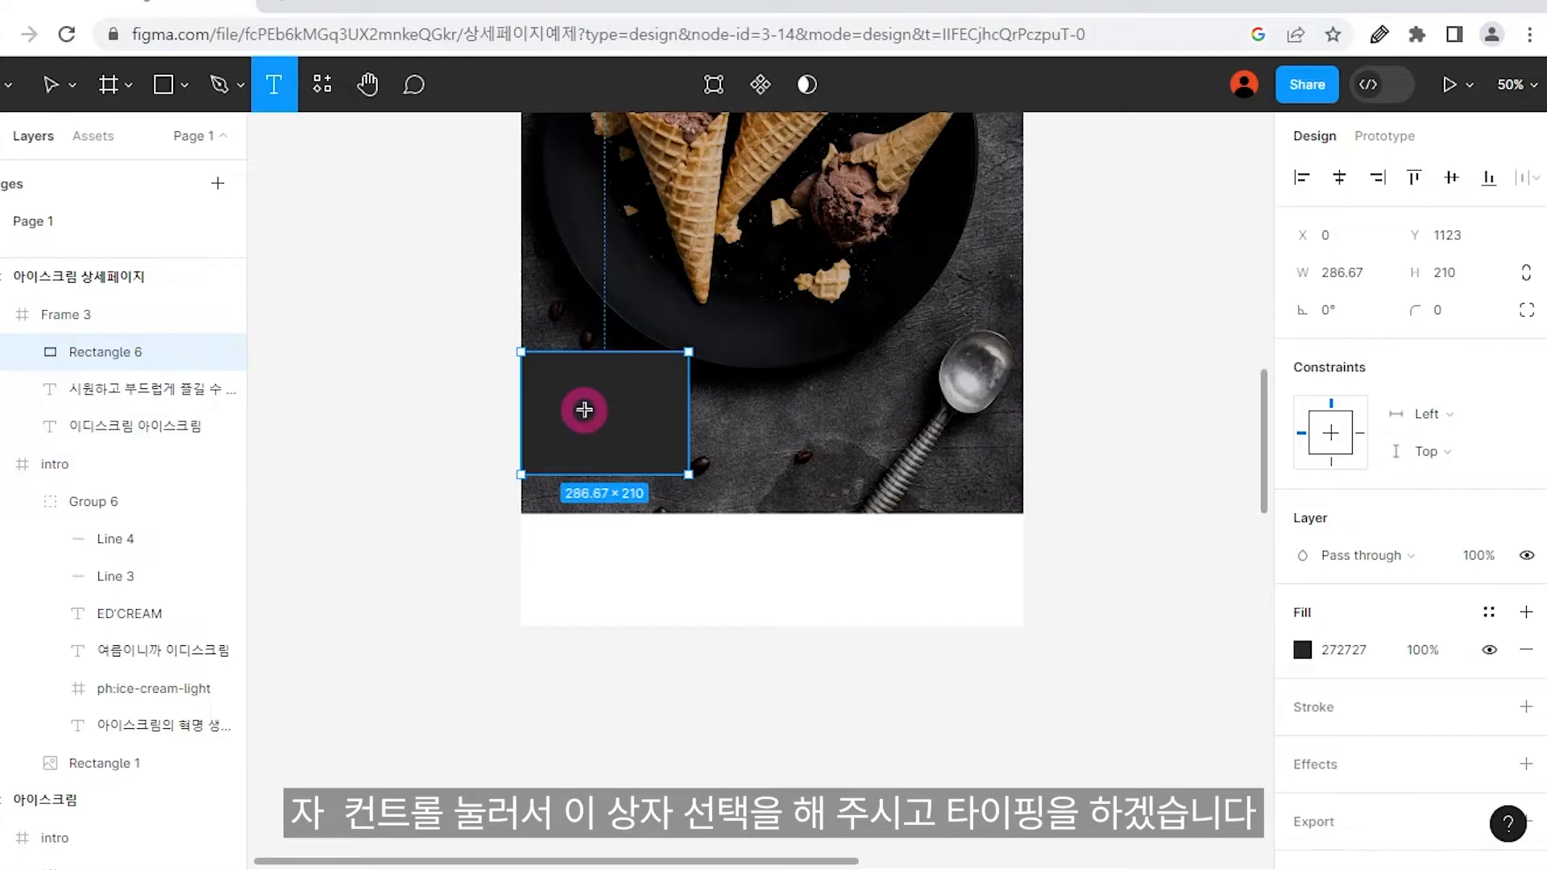
{"action": "left_click", "coordinate": [586, 411]}
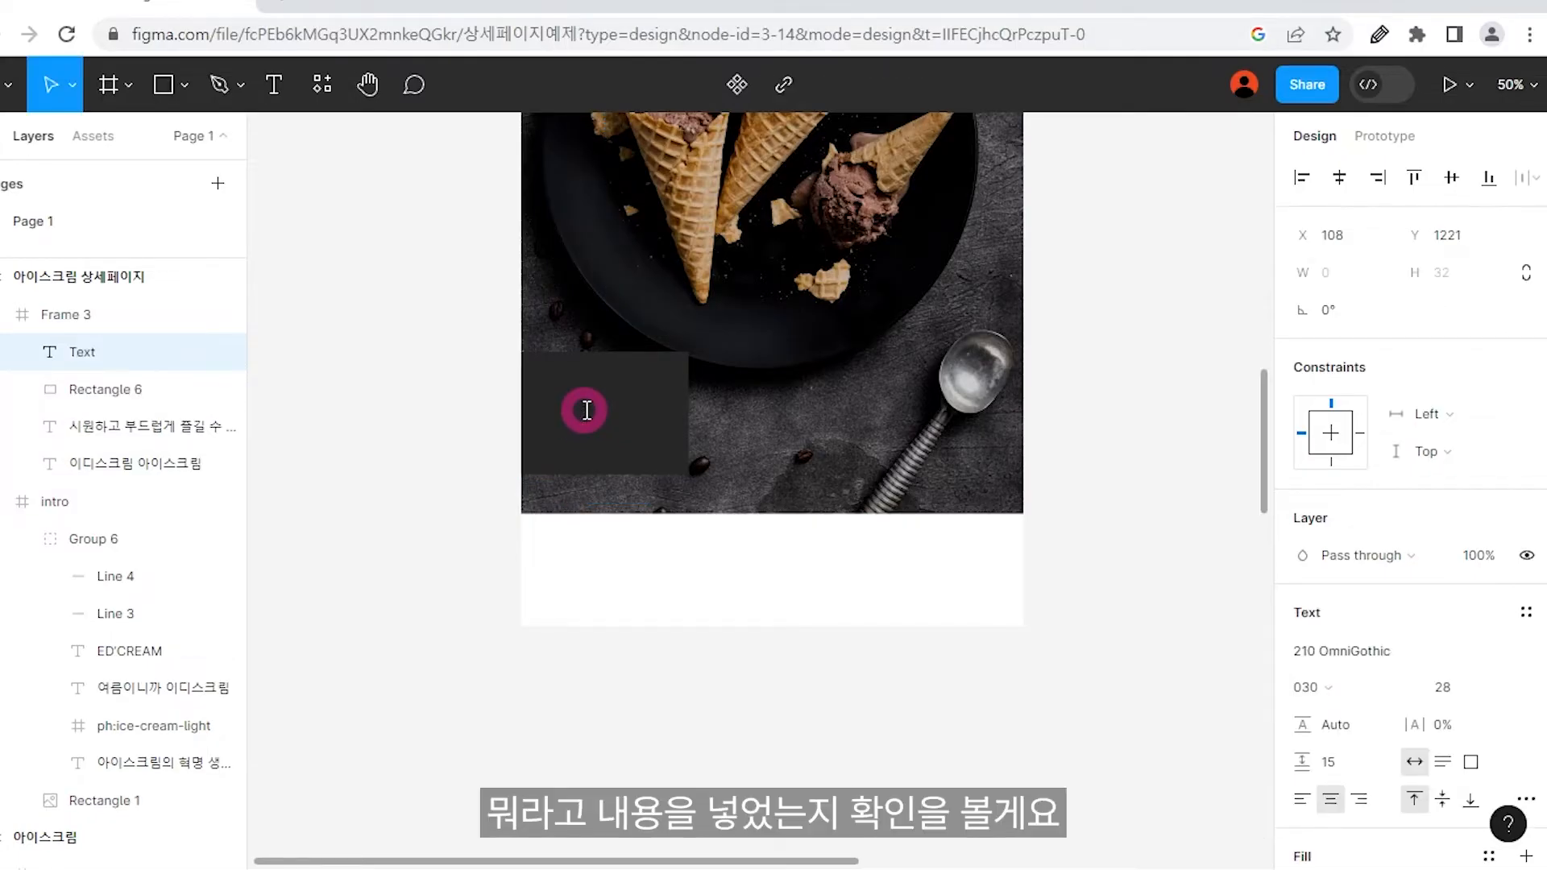
{"action": "left_click", "coordinate": [1176, 590]}
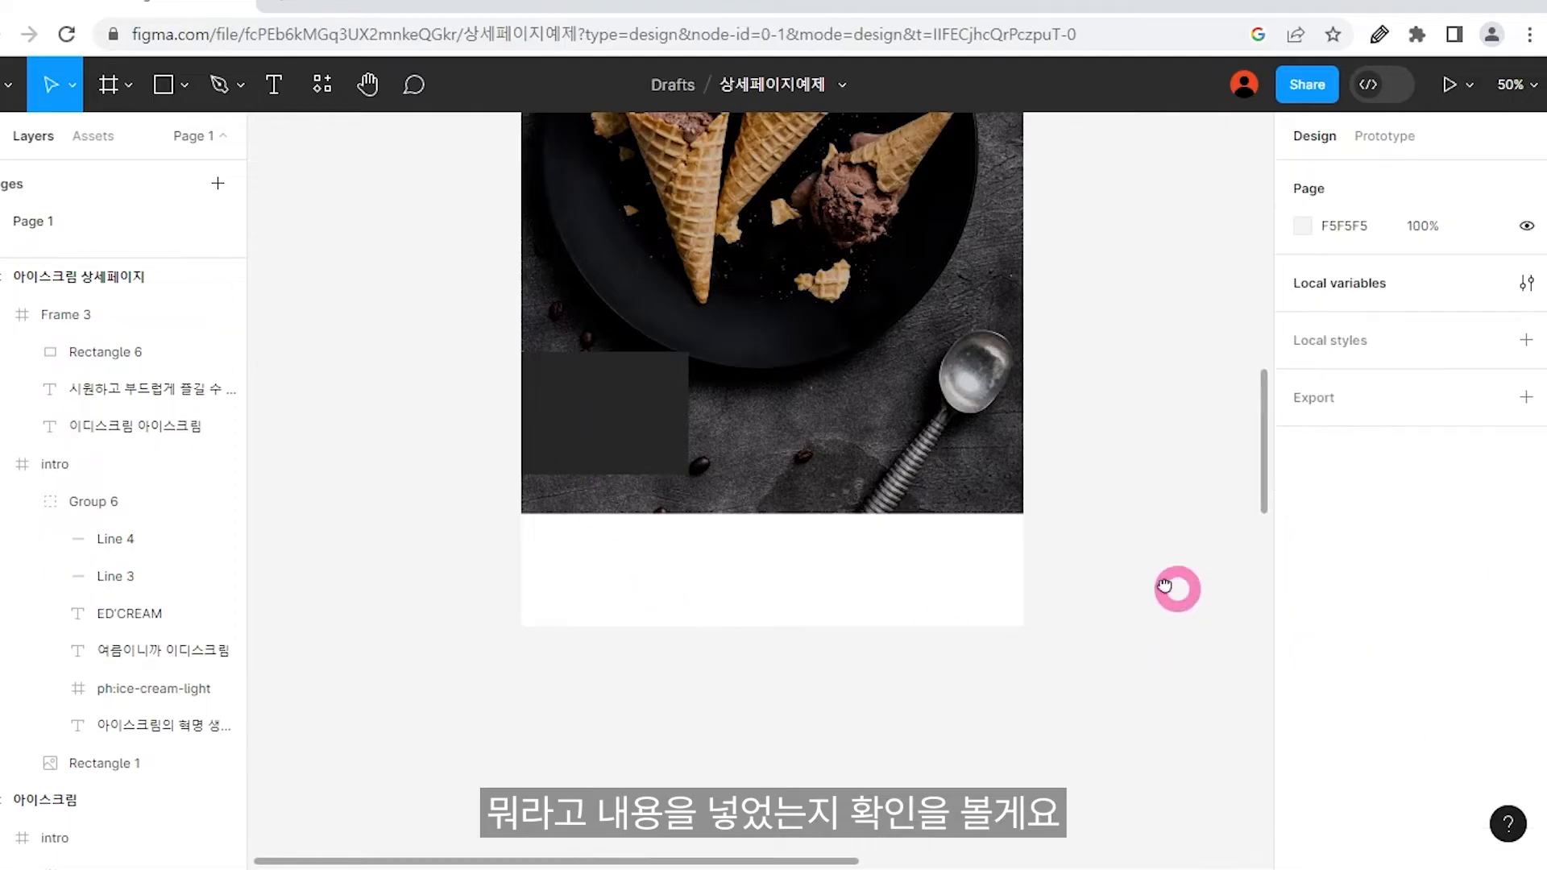
{"action": "left_click_drag", "start_coordinate": [1177, 590], "coordinate": [1088, 611]}
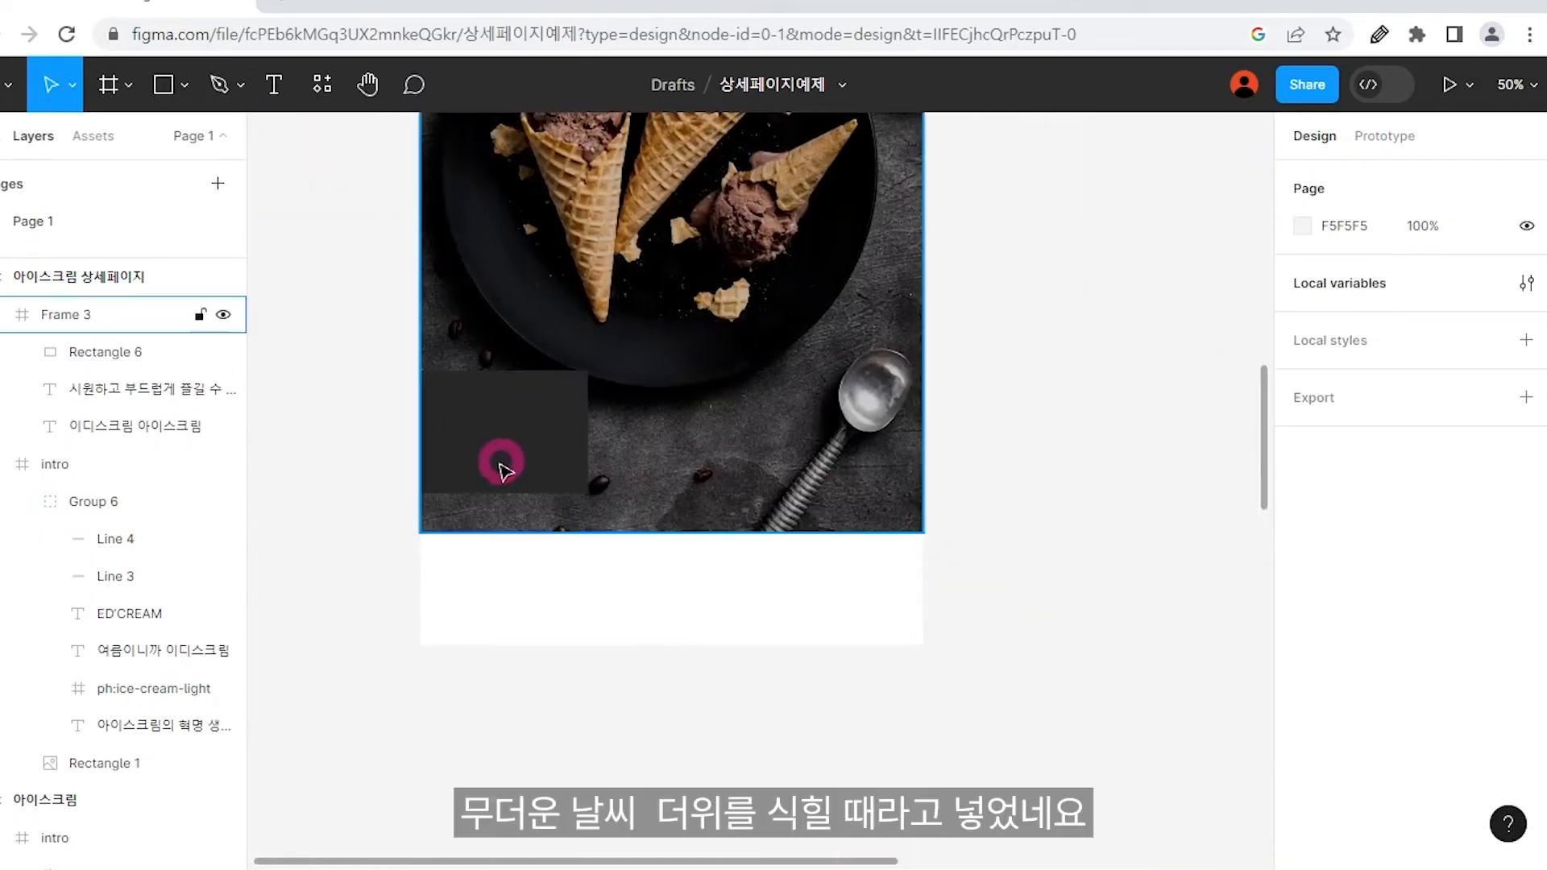
{"action": "left_click_drag", "start_coordinate": [499, 464], "coordinate": [588, 467]}
{"action": "left_click", "coordinate": [594, 439]}
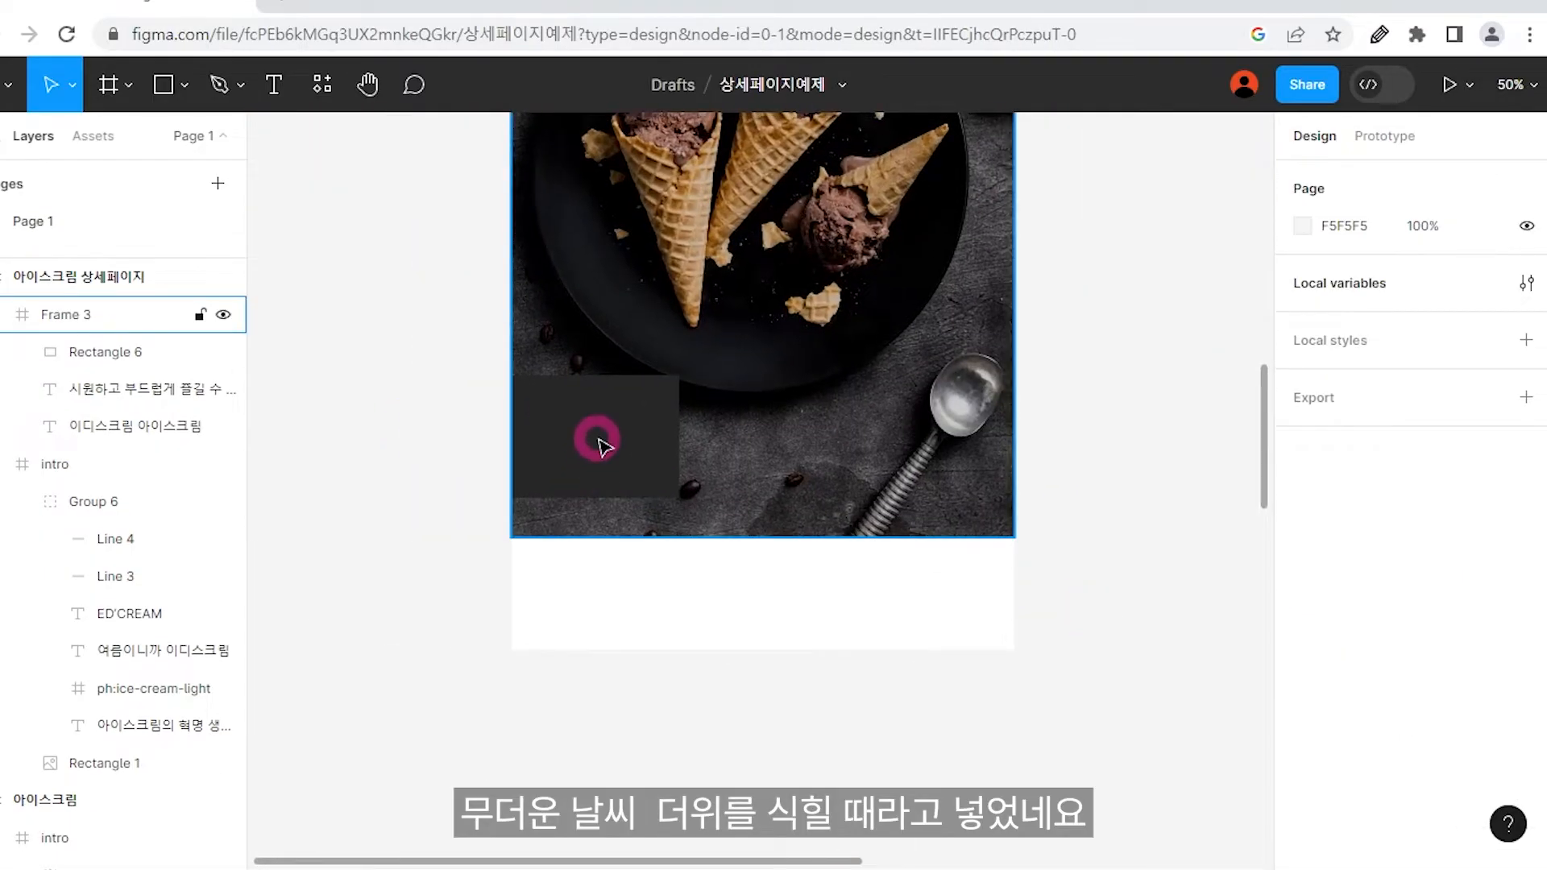
Add the two-line caption "무더운 날씨" / "더위를 식힐때" inside the dark grey box.
{"action": "left_click", "coordinate": [598, 442]}
{"action": "key", "text": "t"}
{"action": "left_click", "coordinate": [597, 435]}
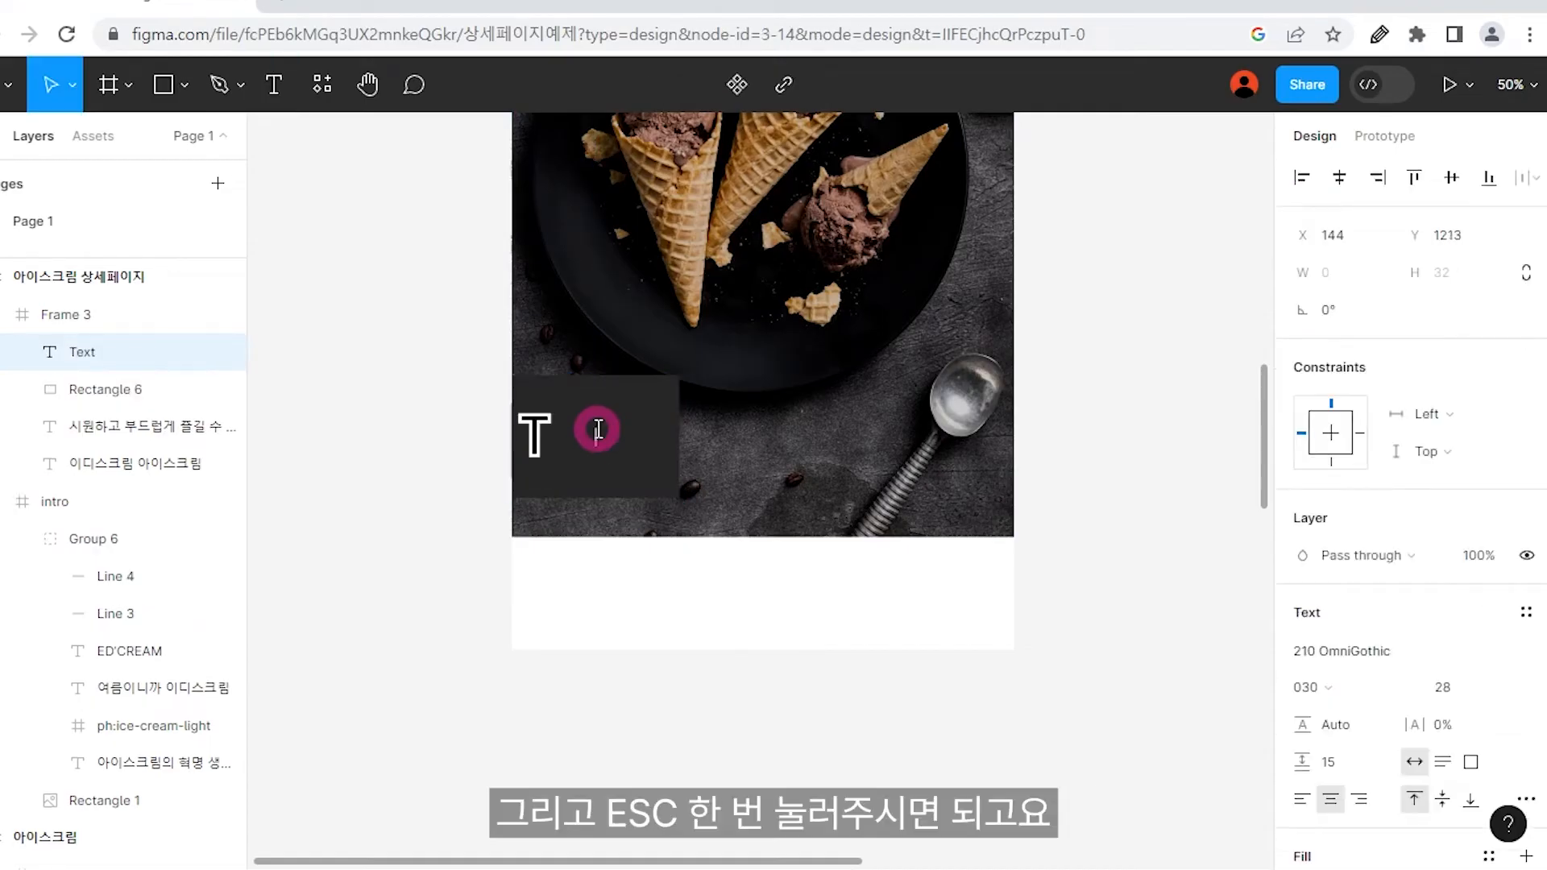
{"action": "type", "text": "ㅁ"}
{"action": "type", "text": "더운"}
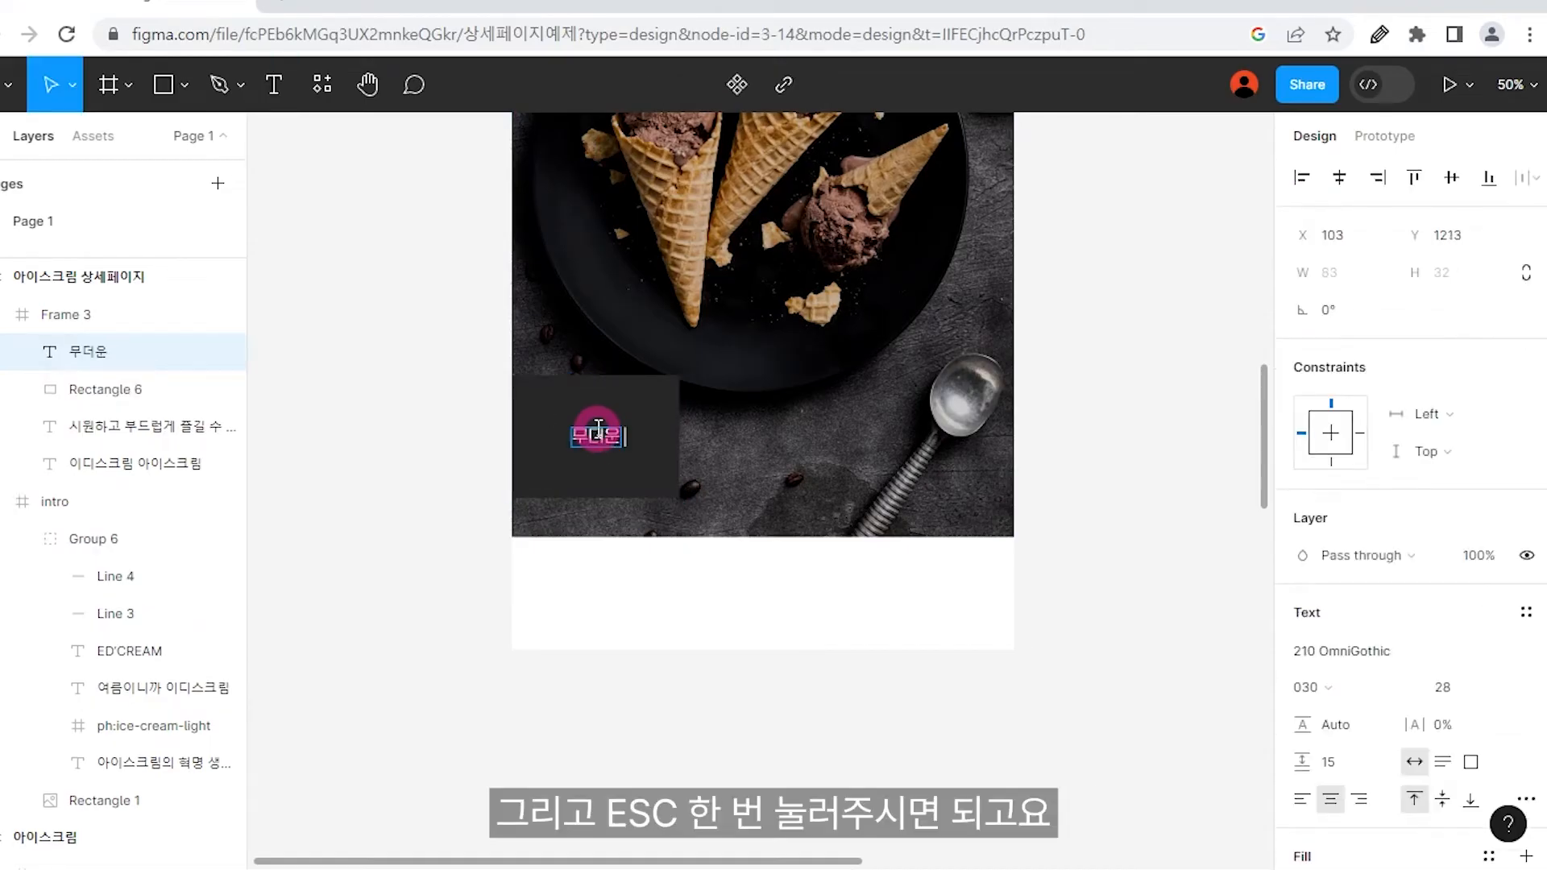
{"action": "type", "text": " 날씨"}
{"action": "key", "text": "Return"}
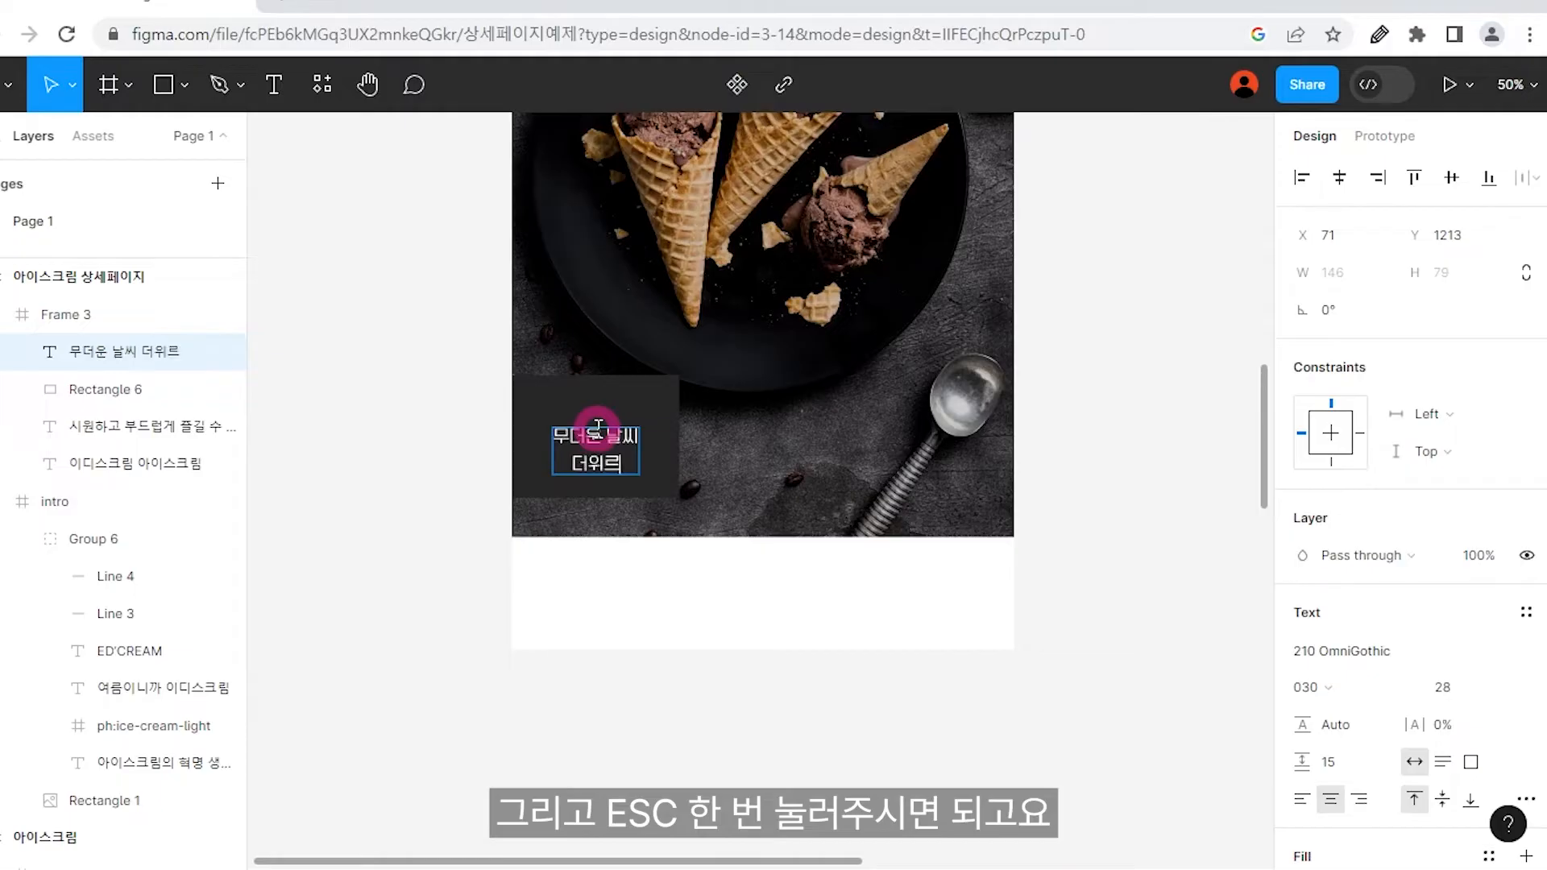
{"action": "type", "text": "더위를 식히ㄹ때"}
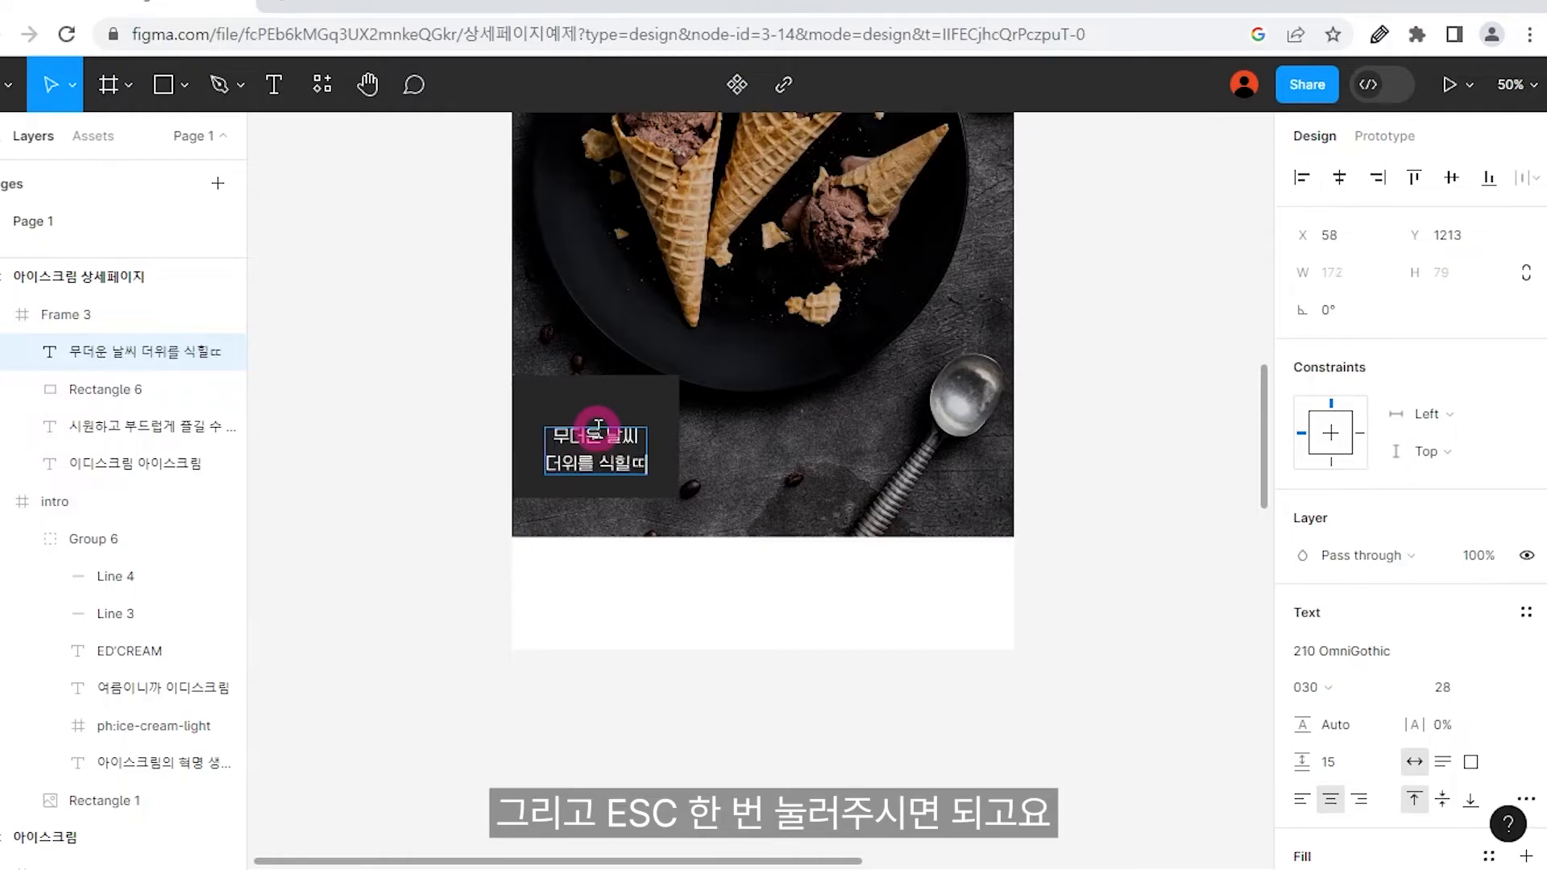
{"action": "key", "text": "Escape"}
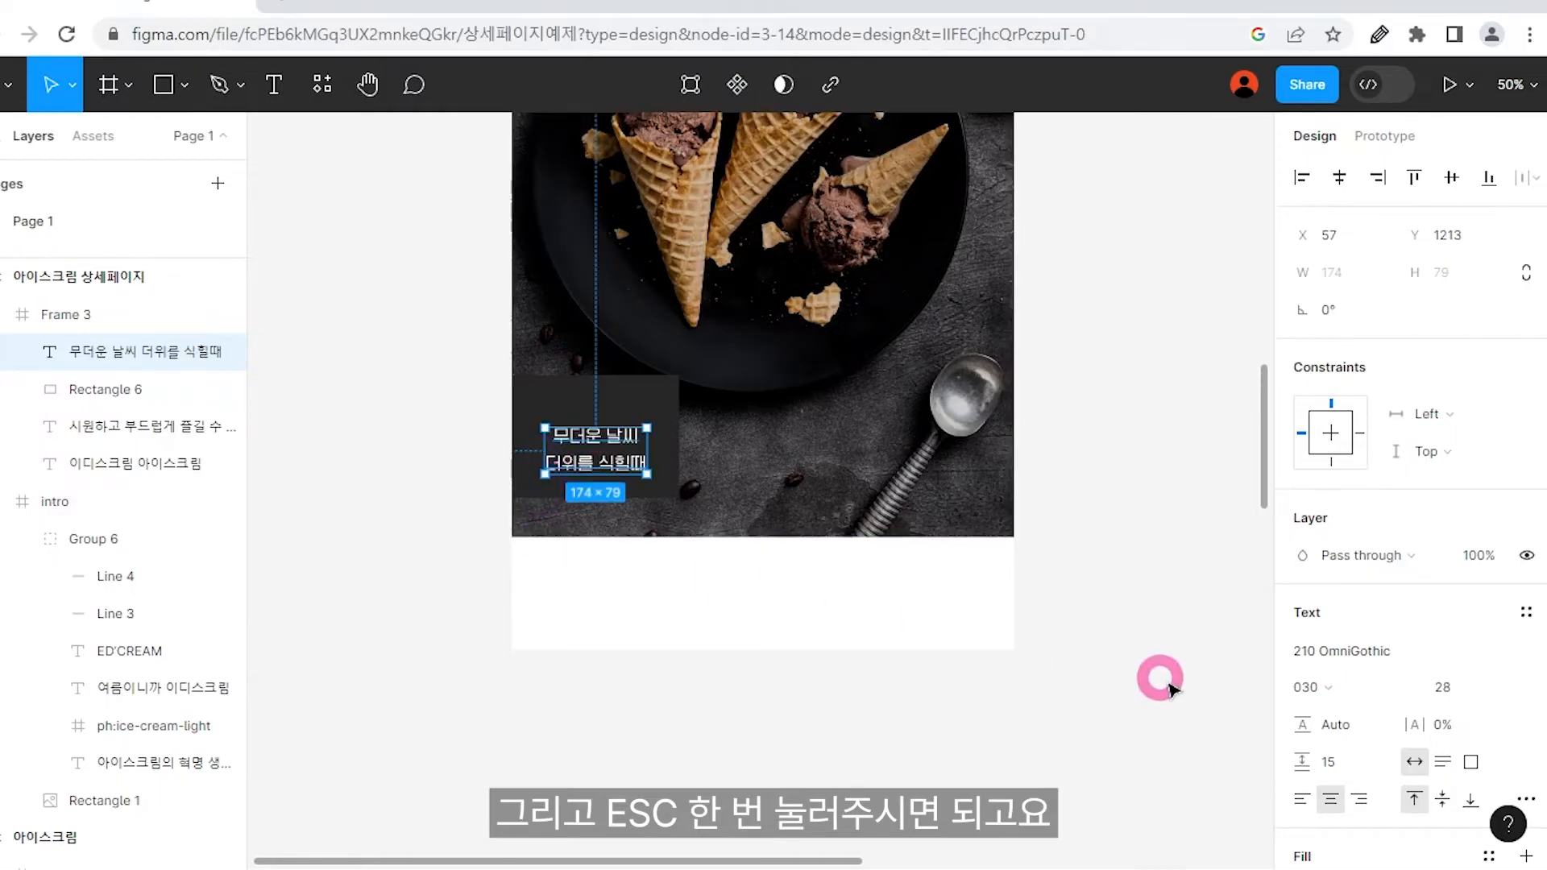
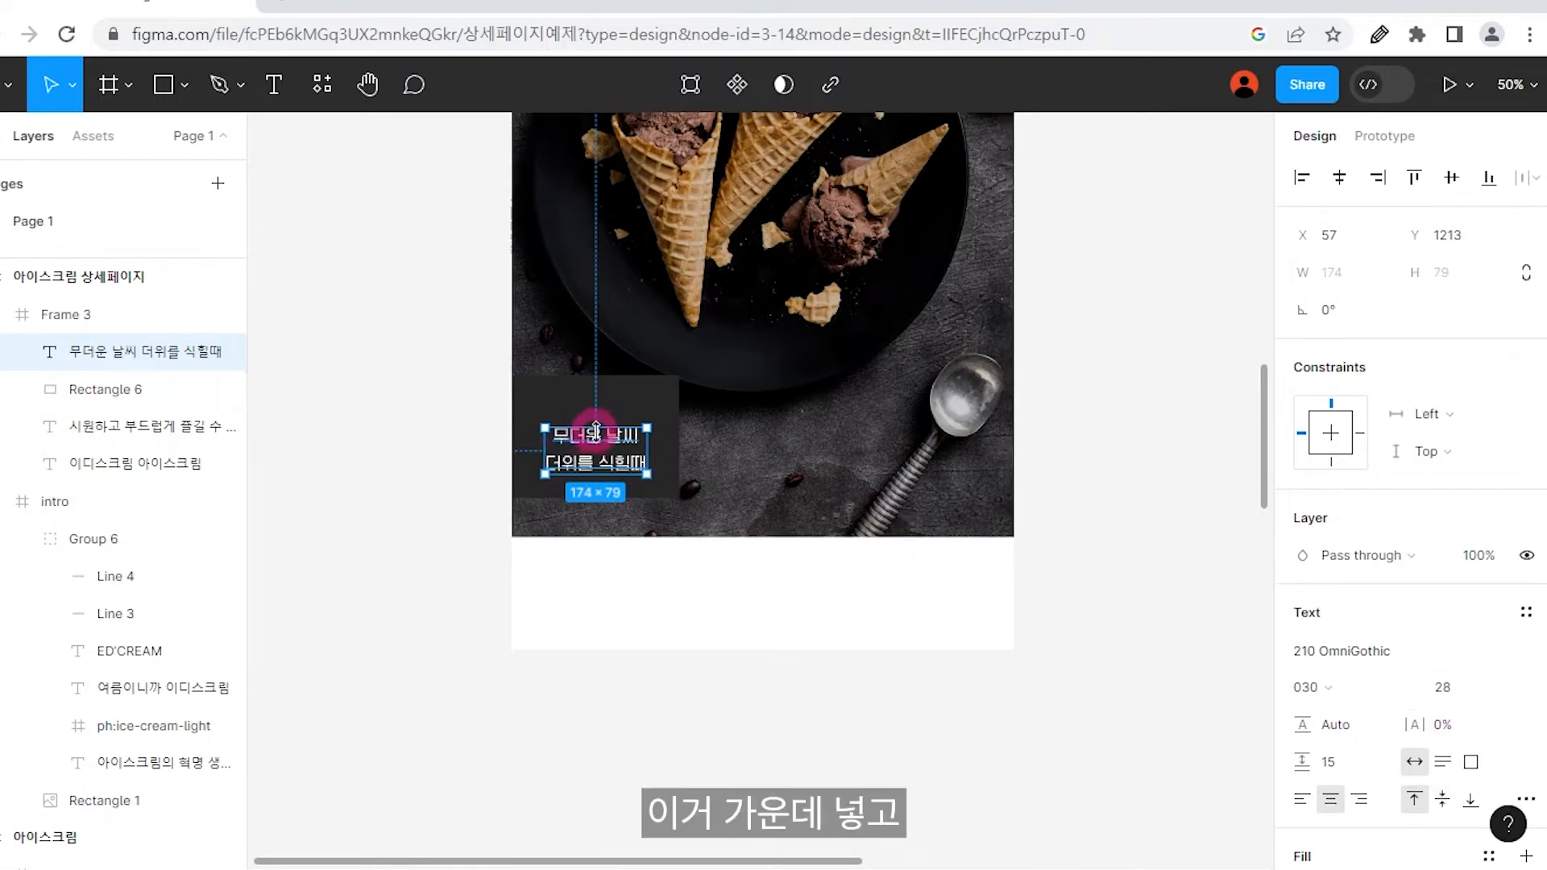
Move the caption up to the middle of its box and shrink the box to 287 × 170 around it.
{"action": "left_click_drag", "start_coordinate": [601, 442], "coordinate": [602, 427]}
{"action": "left_click", "coordinate": [614, 397]}
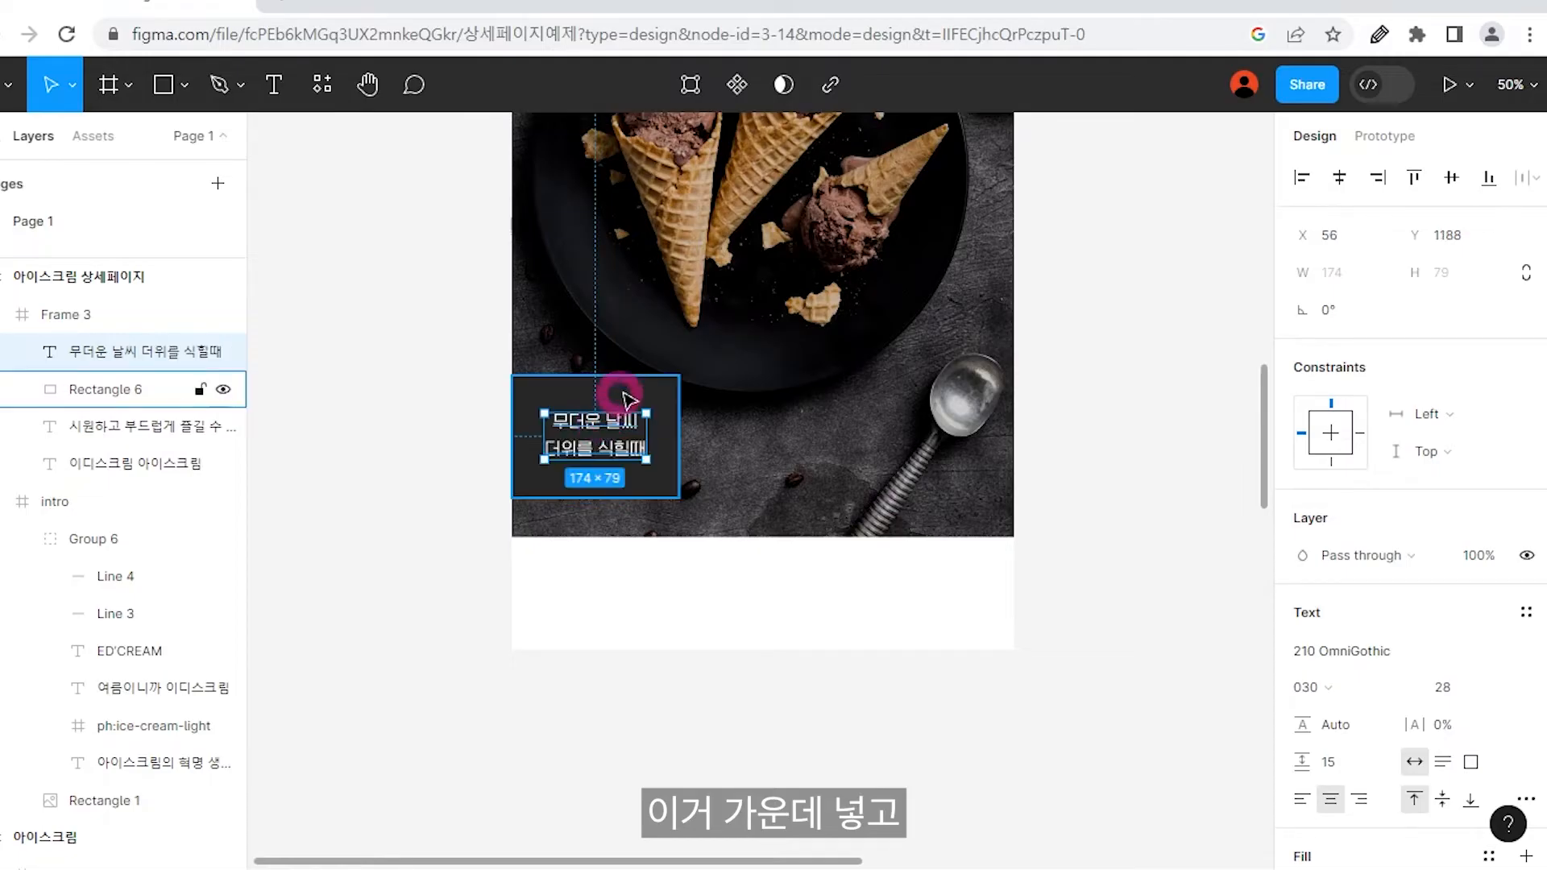
{"action": "mouse_move", "coordinate": [597, 378]}
{"action": "left_mouse_down"}
{"action": "mouse_move", "coordinate": [595, 397]}
{"action": "mouse_move", "coordinate": [601, 370]}
{"action": "mouse_move", "coordinate": [610, 387]}
{"action": "left_mouse_up"}
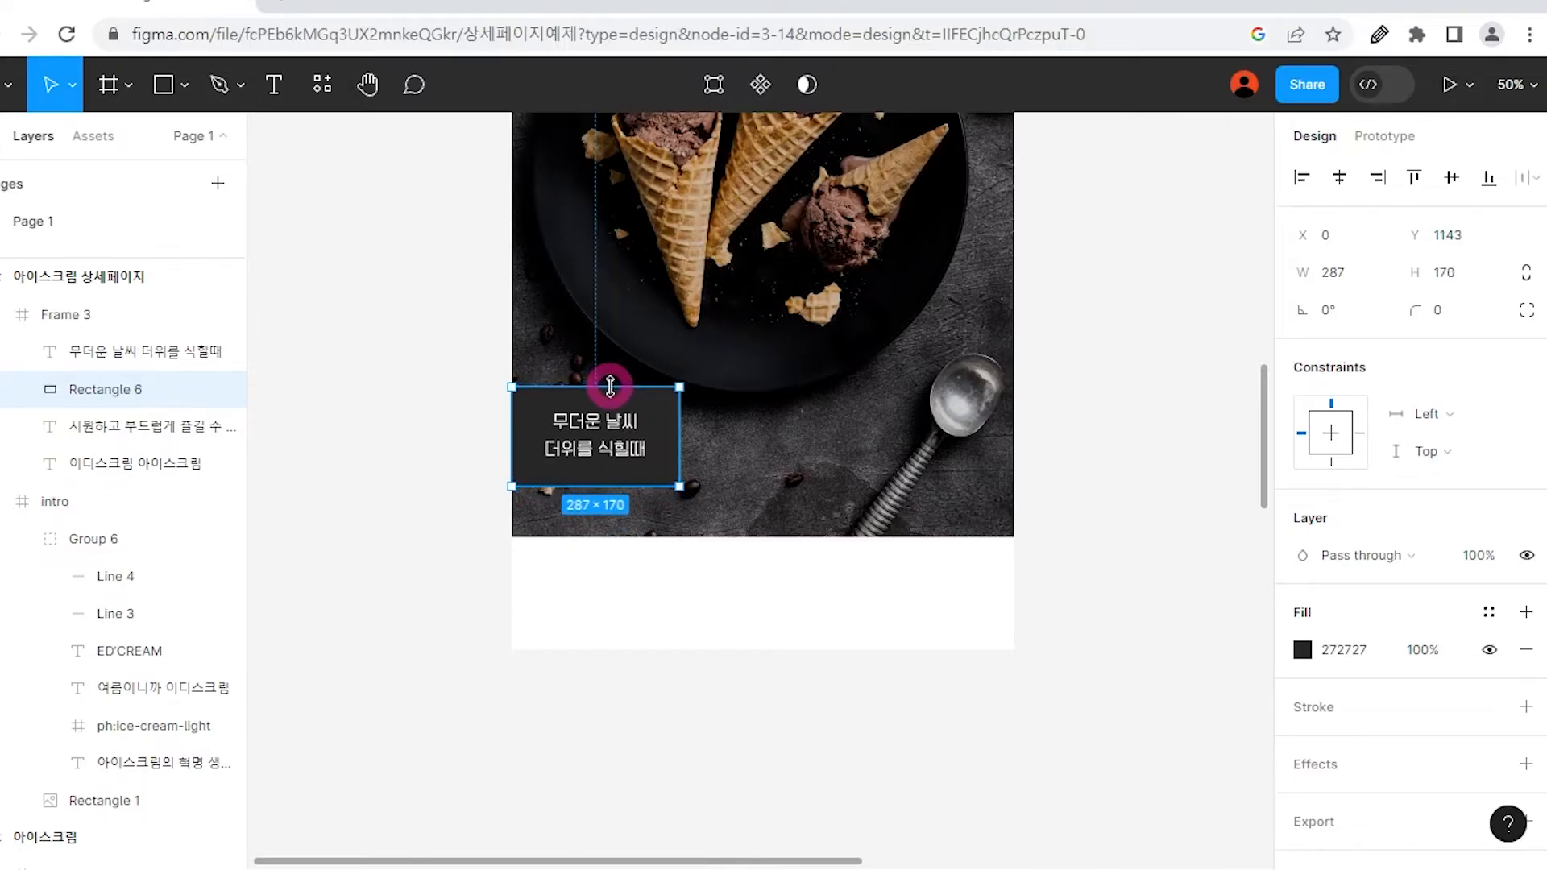
{"action": "left_click_drag", "start_coordinate": [610, 387], "coordinate": [610, 387]}
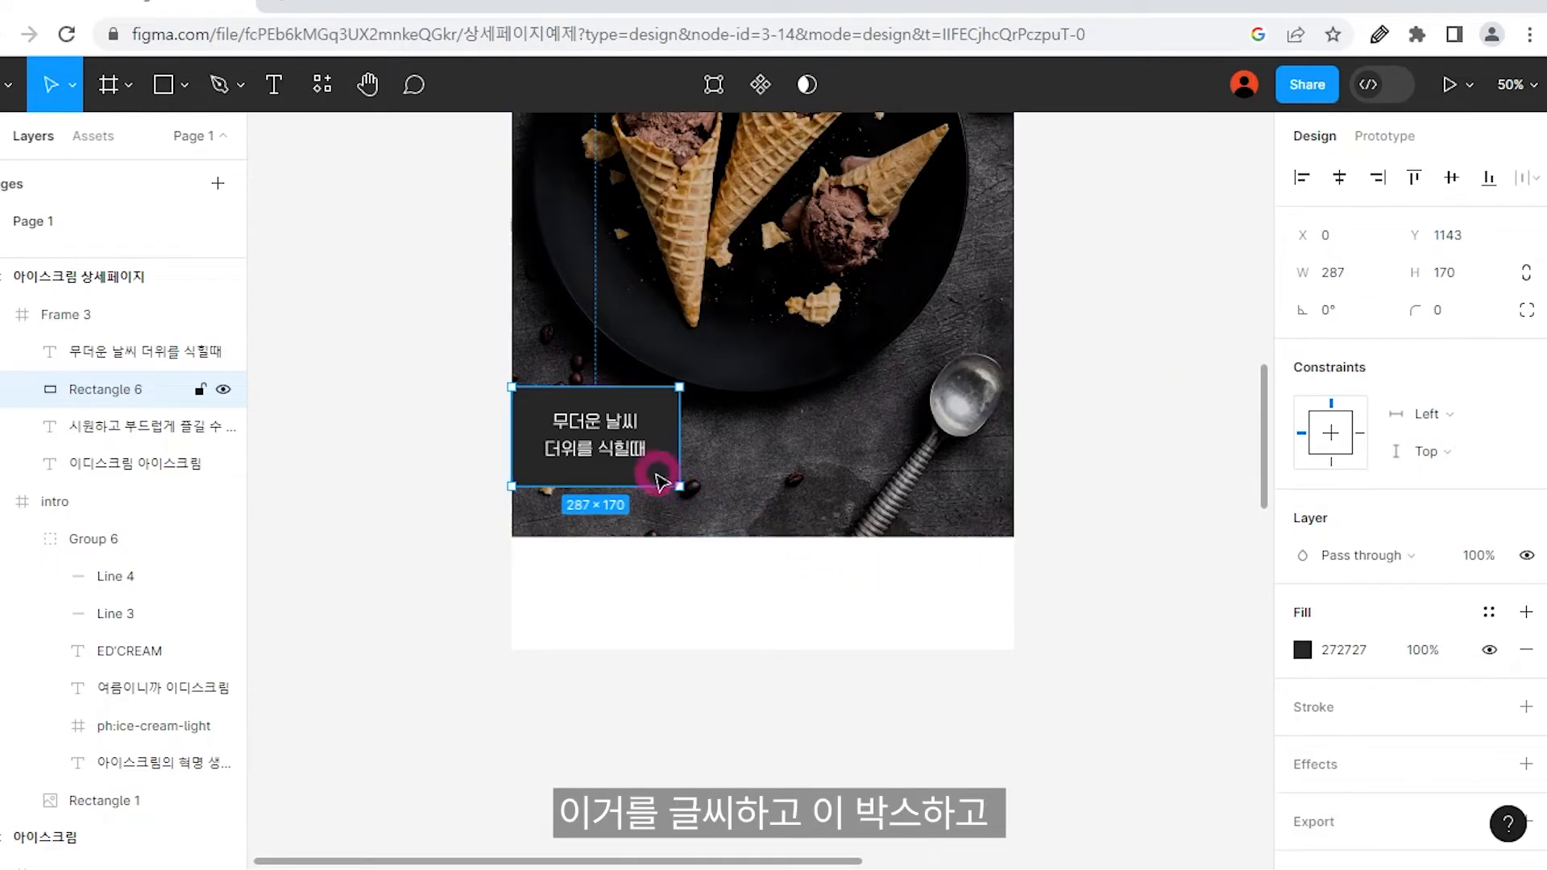
Group the caption text together with its dark grey box.
{"action": "left_click", "coordinate": [164, 360]}
{"action": "left_click", "coordinate": [133, 389], "text": "shift"}
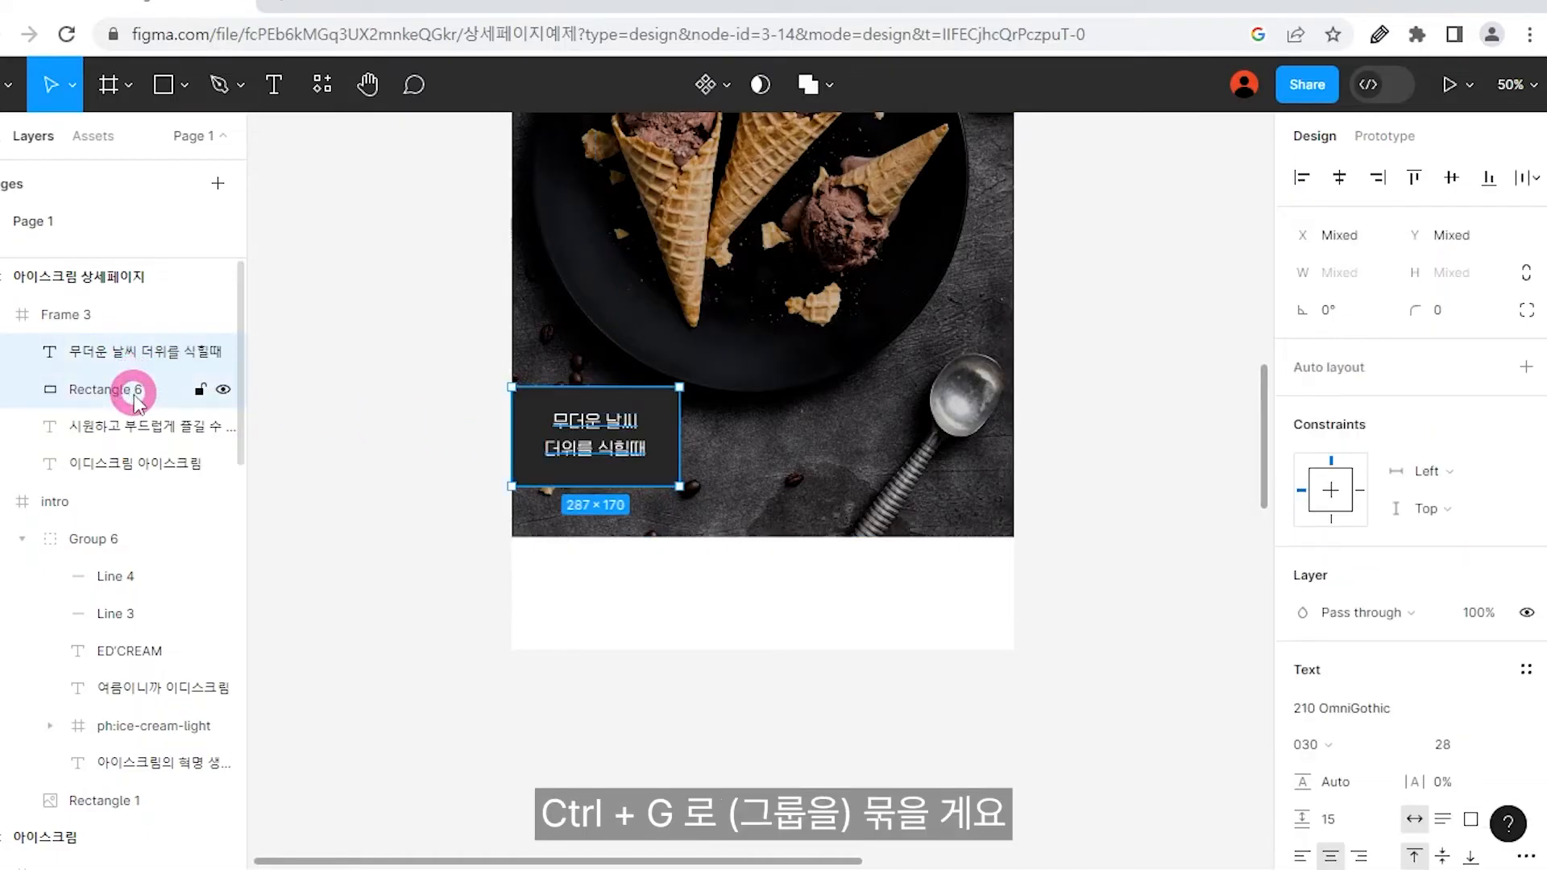
{"action": "key", "text": "ctrl+g"}
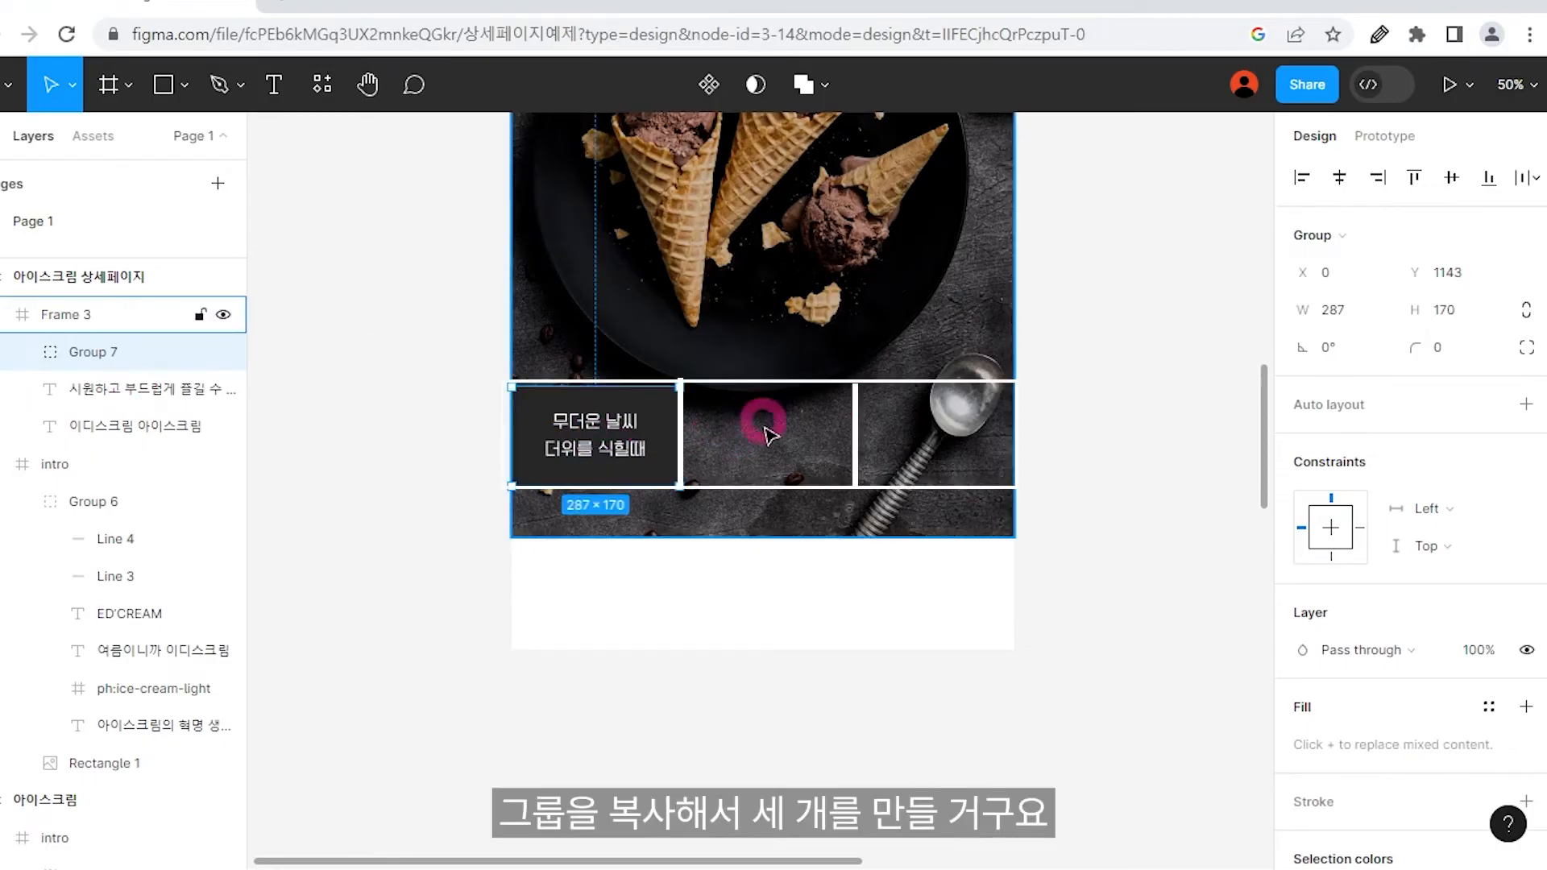
Hide the fill of the box inside the caption group so that it is transparent.
{"action": "left_click", "coordinate": [459, 469]}
{"action": "double_click", "coordinate": [655, 428]}
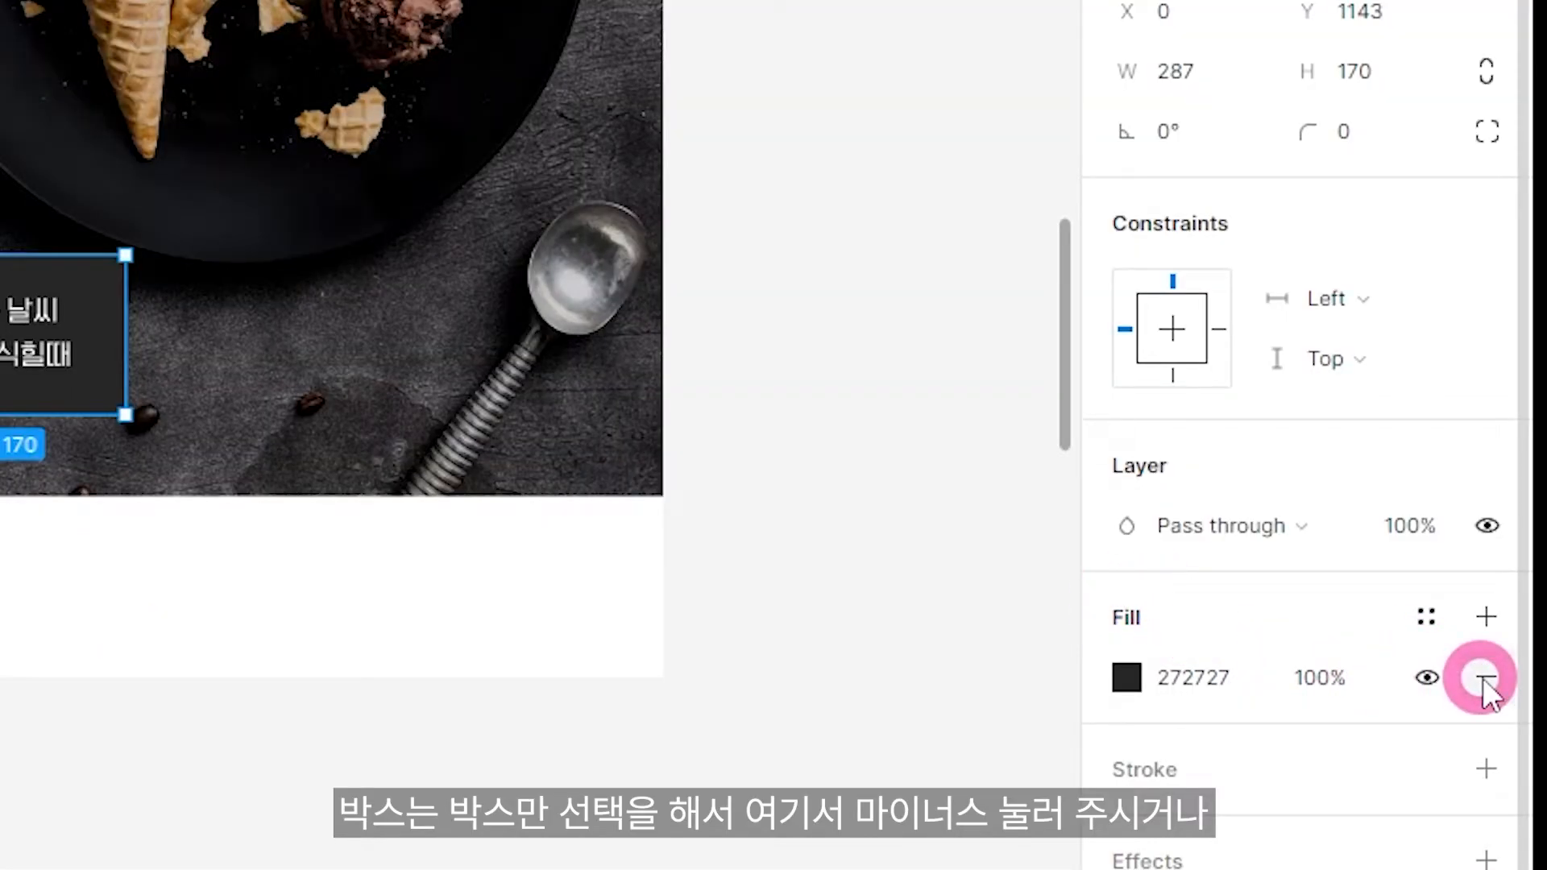
{"action": "left_click", "coordinate": [1427, 678]}
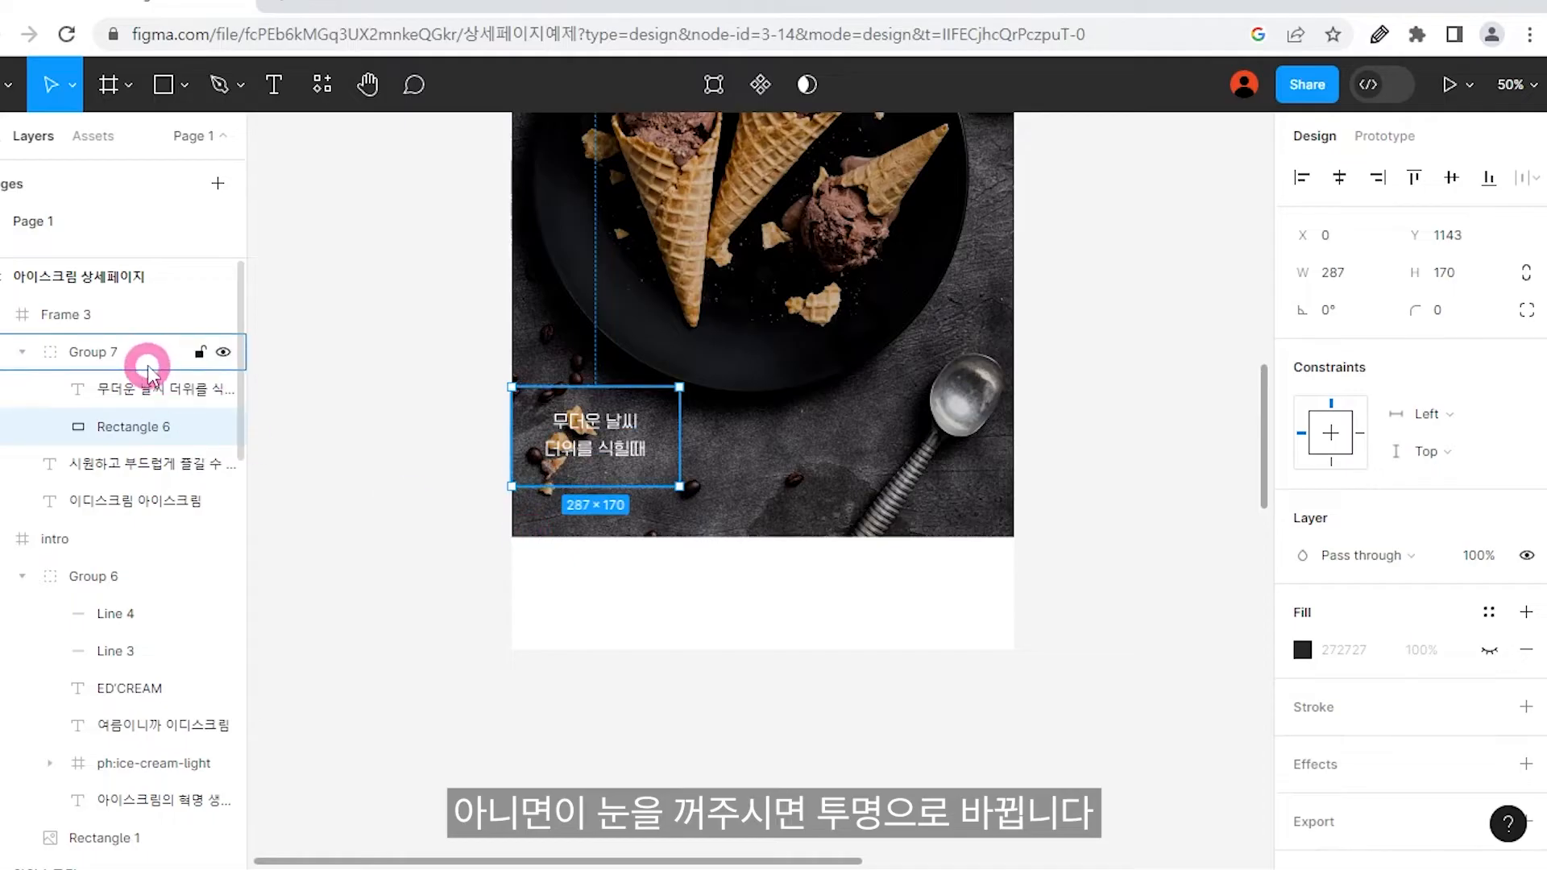
Collapse the caption group and duplicate it twice to have three identical groups.
{"action": "left_click", "coordinate": [101, 356]}
{"action": "left_click", "coordinate": [21, 352]}
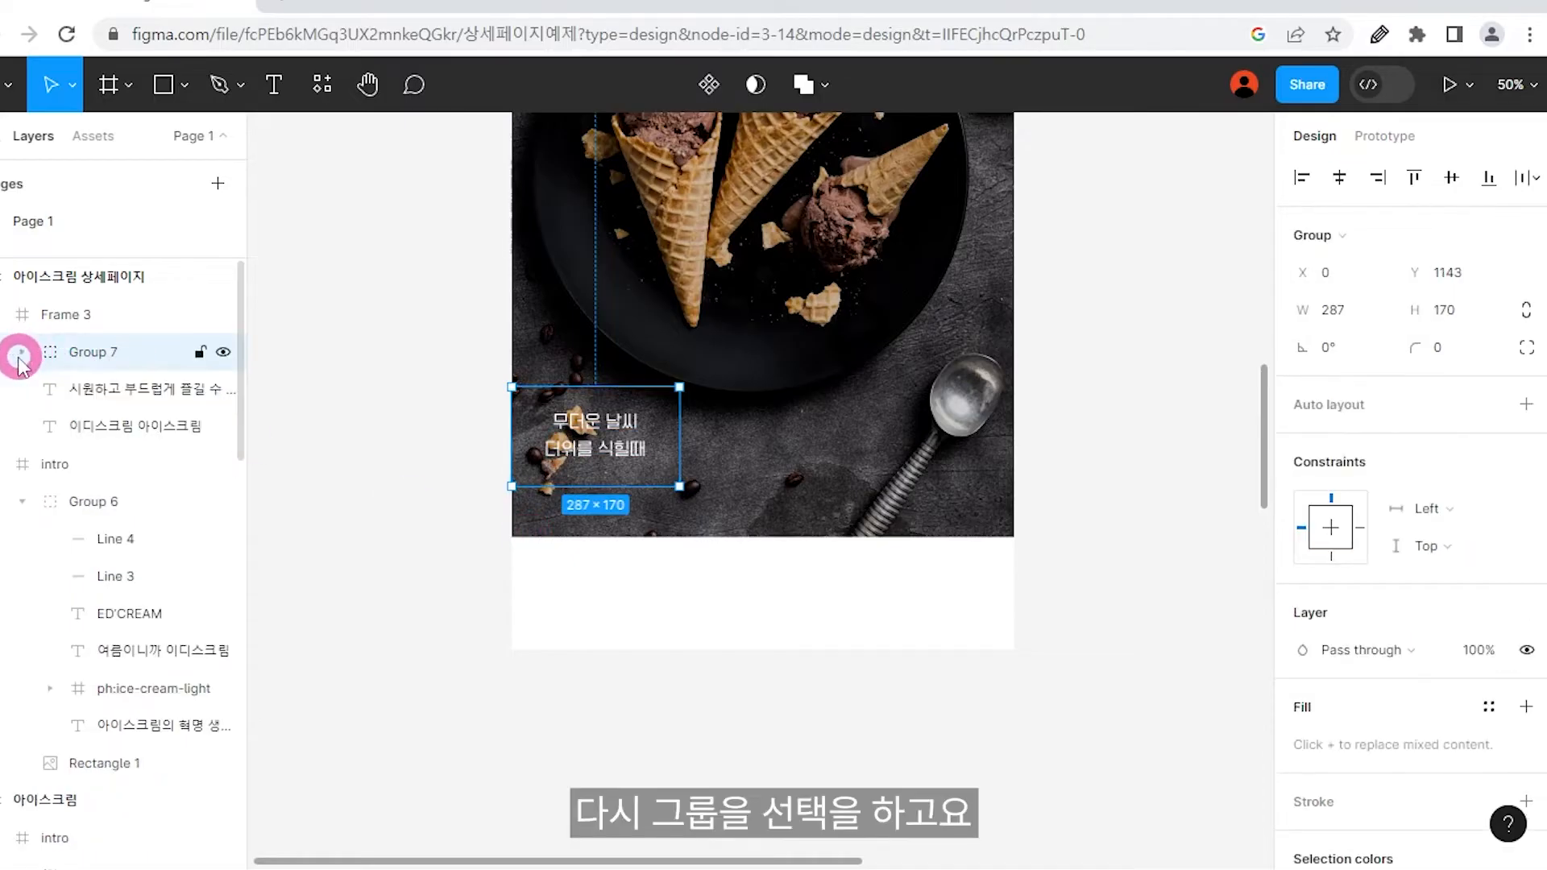
{"action": "left_click_drag", "start_coordinate": [111, 349], "coordinate": [123, 399]}
Arrange the three identical caption groups side by side in one horizontal auto layout frame.
{"action": "left_click", "coordinate": [121, 357]}
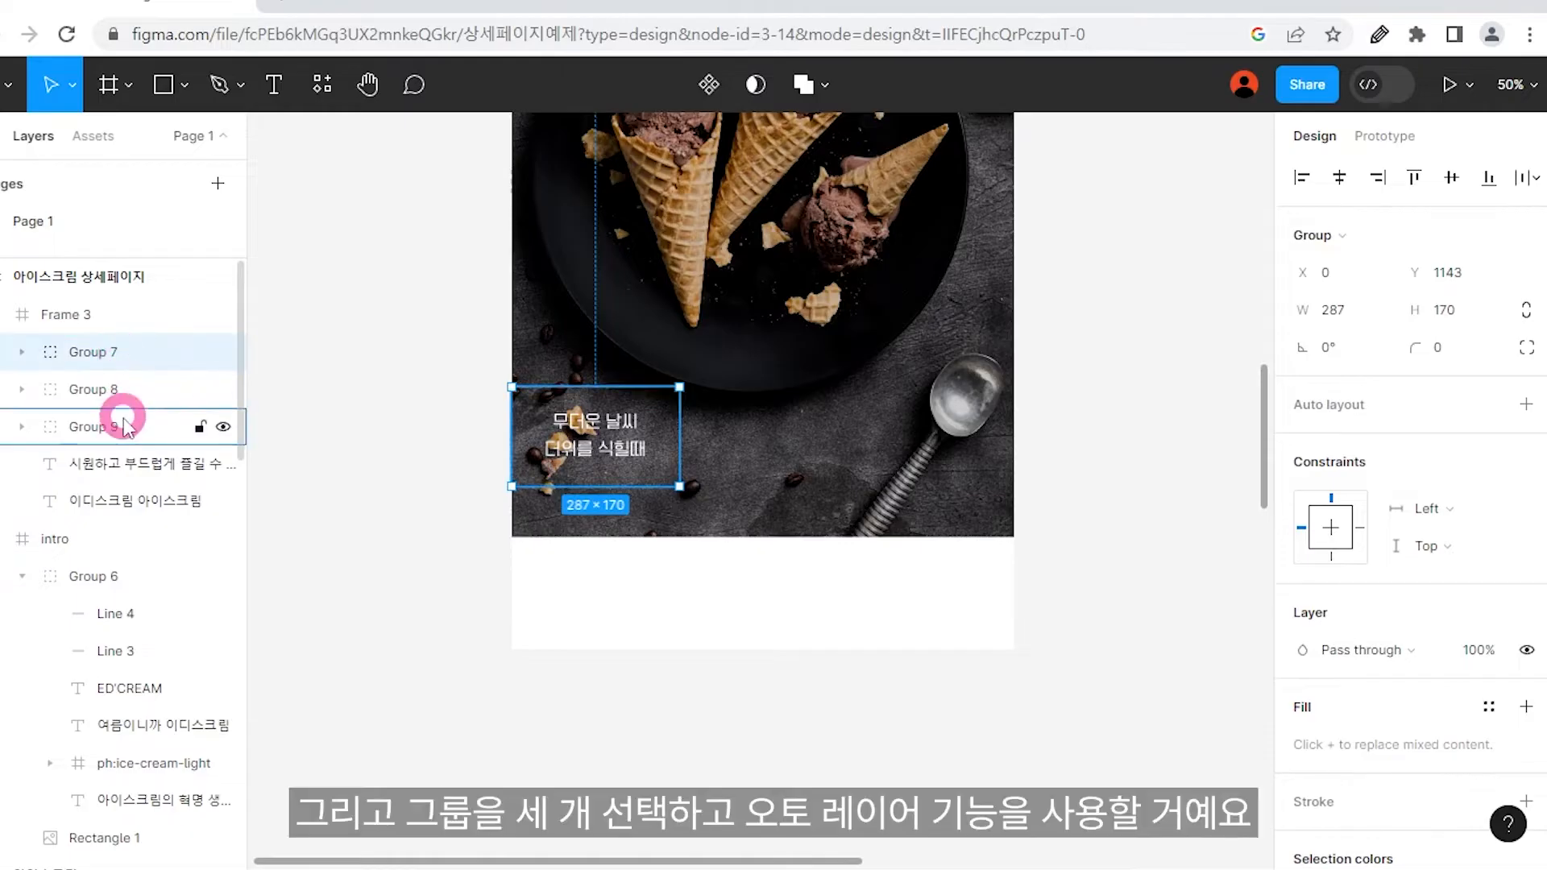
{"action": "left_click", "coordinate": [125, 425], "text": "shift"}
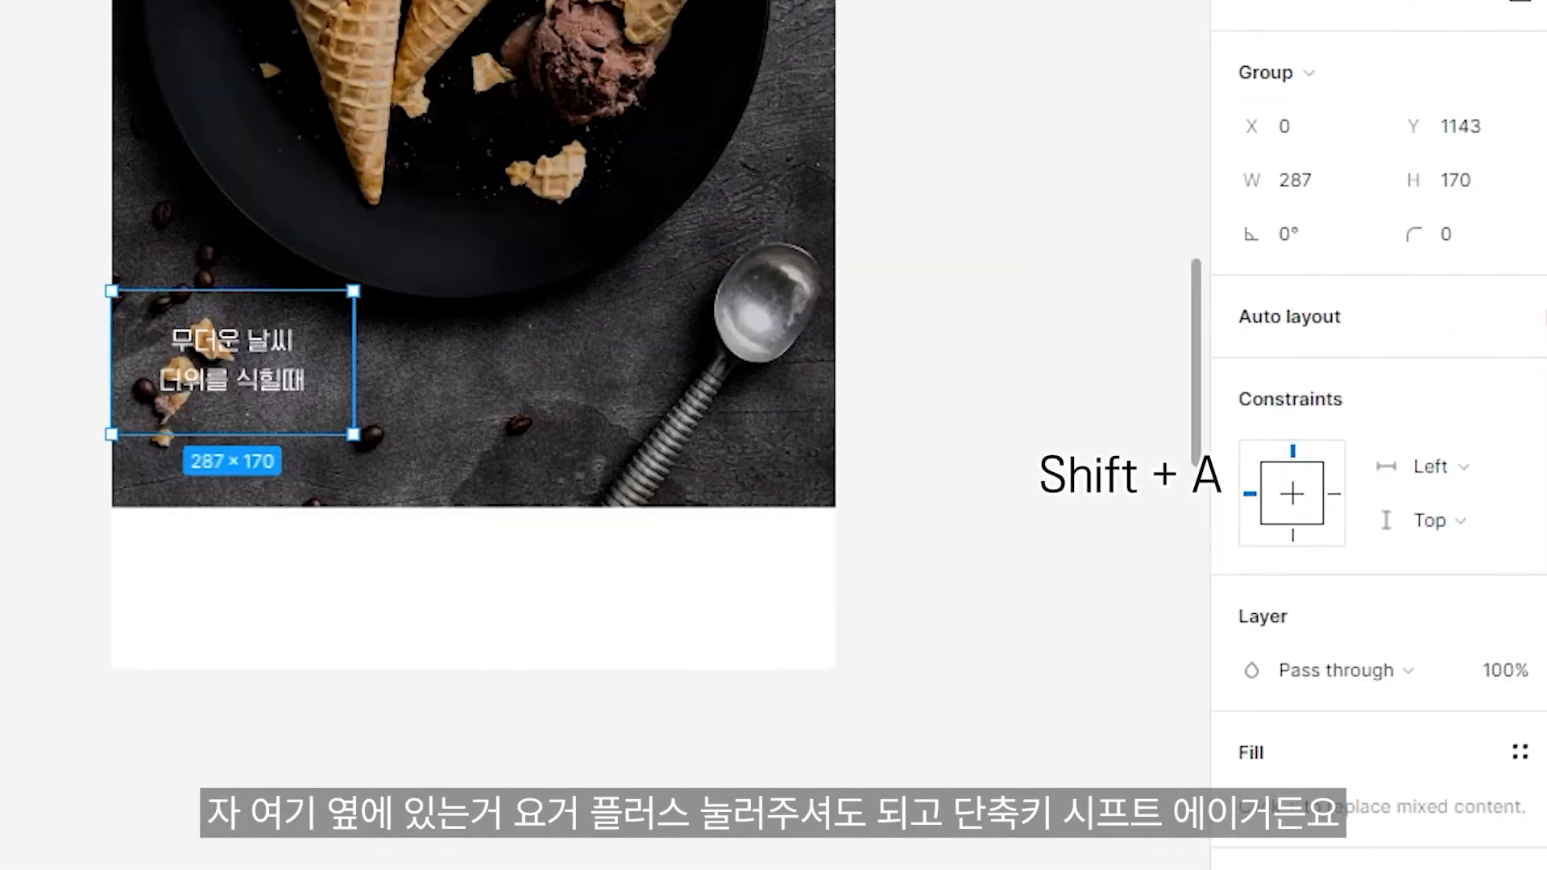
{"action": "key", "text": "shift+a"}
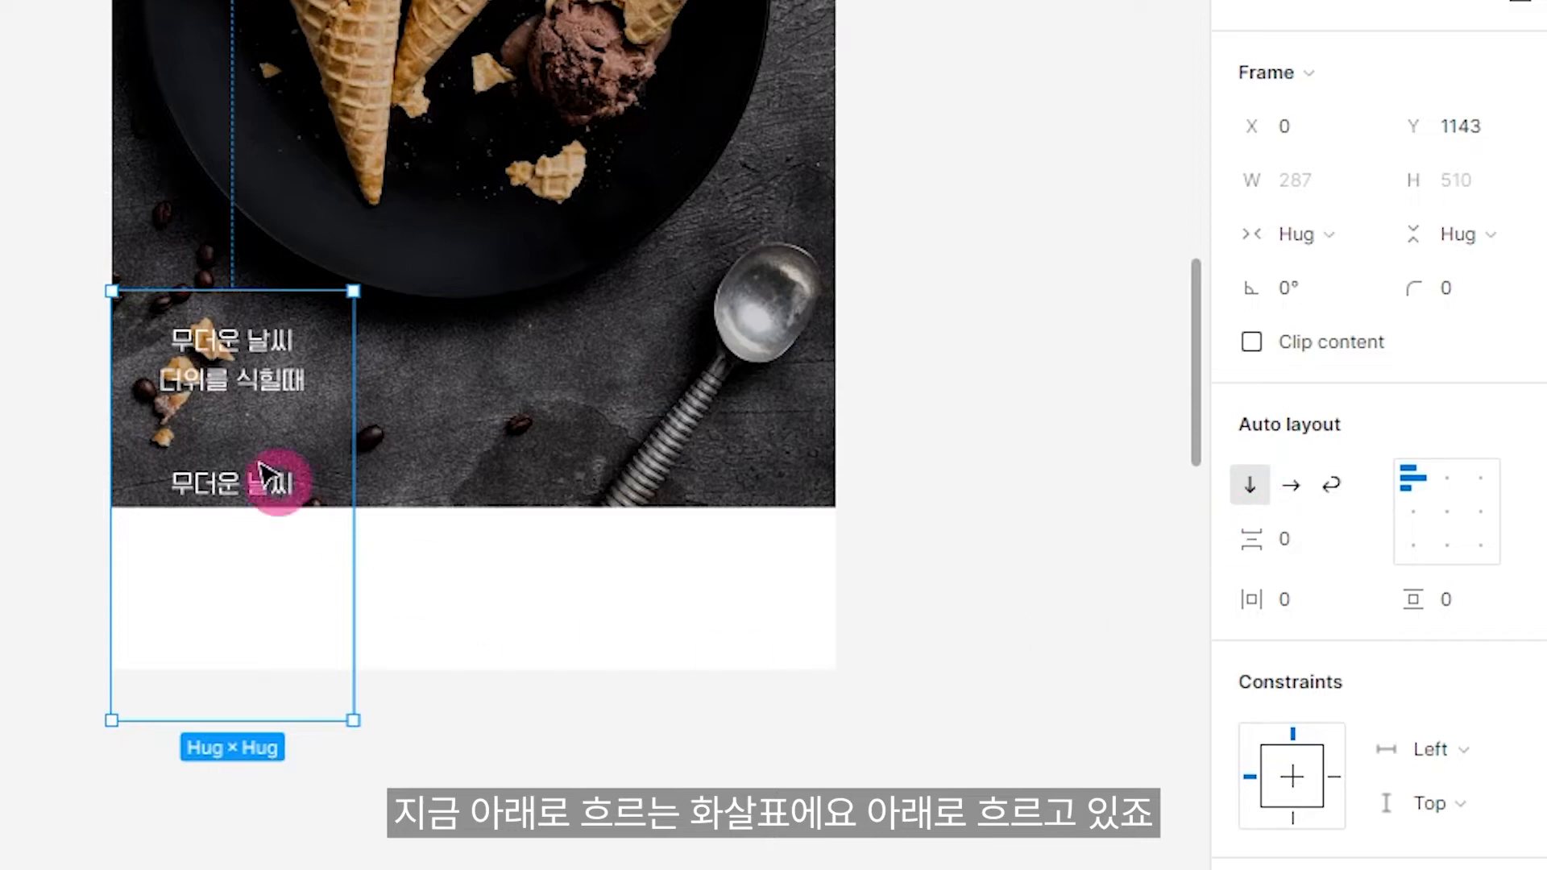
{"action": "left_click", "coordinate": [1290, 484]}
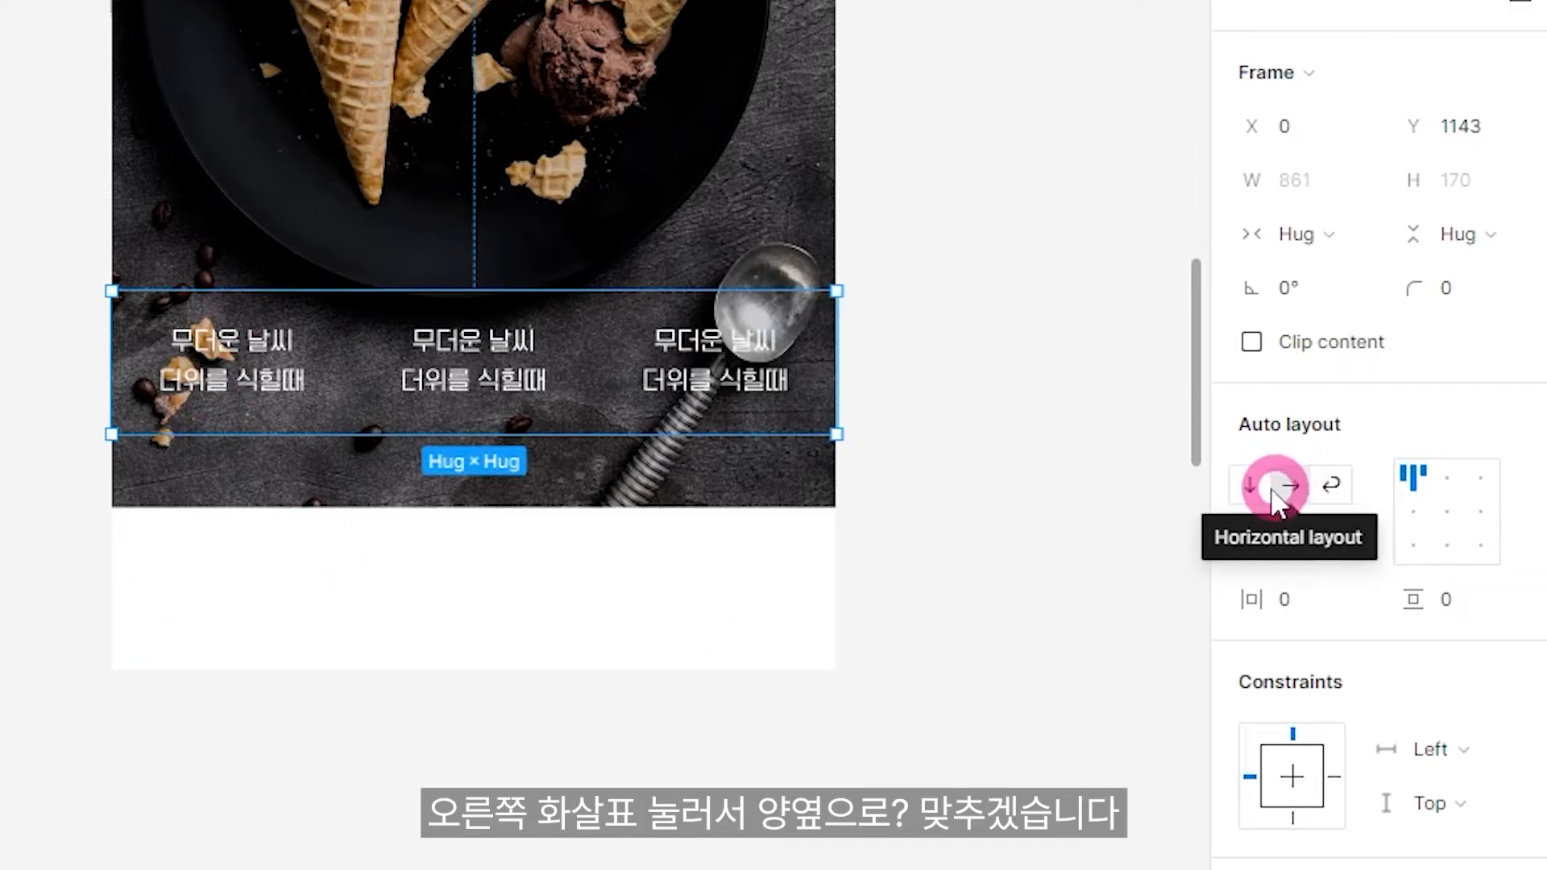
Move the caption row up and down over the dark cone photo and settle it at Y 1203.
{"action": "left_click_drag", "start_coordinate": [949, 390], "coordinate": [905, 506]}
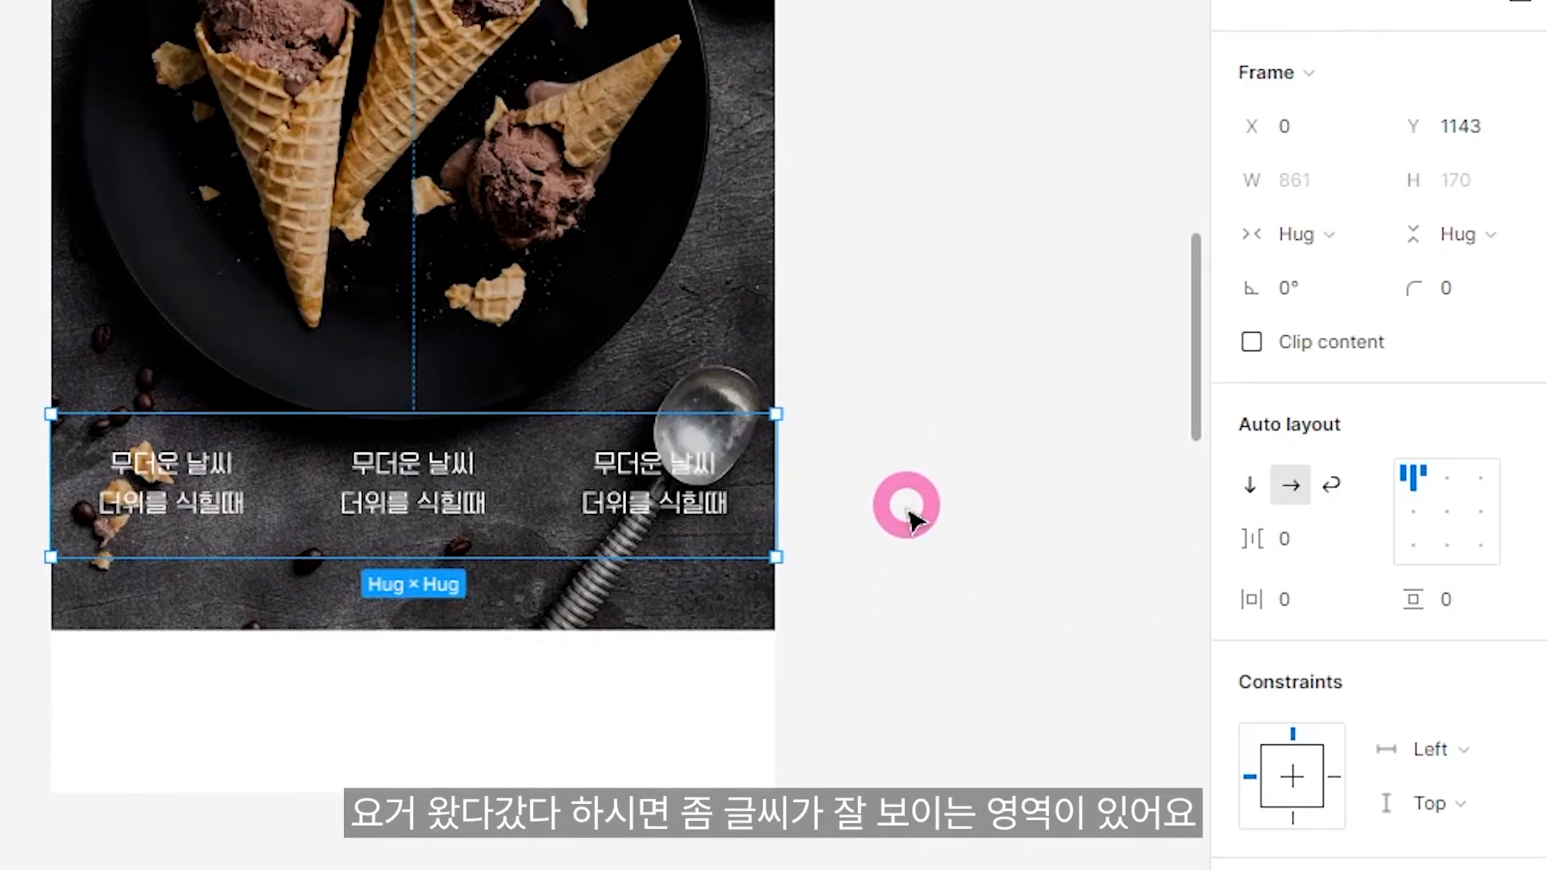
{"action": "key", "text": "shift+Down"}
{"action": "key", "text": "shift+Down"}
{"action": "key", "text": "shift+Down"}
{"action": "key", "text": "shift+Down"}
{"action": "key", "text": "shift+Down"}
{"action": "key", "text": "shift+Down"}
{"action": "key", "text": "shift+Down"}
{"action": "key", "text": "shift+Down"}
{"action": "key", "text": "shift+Down"}
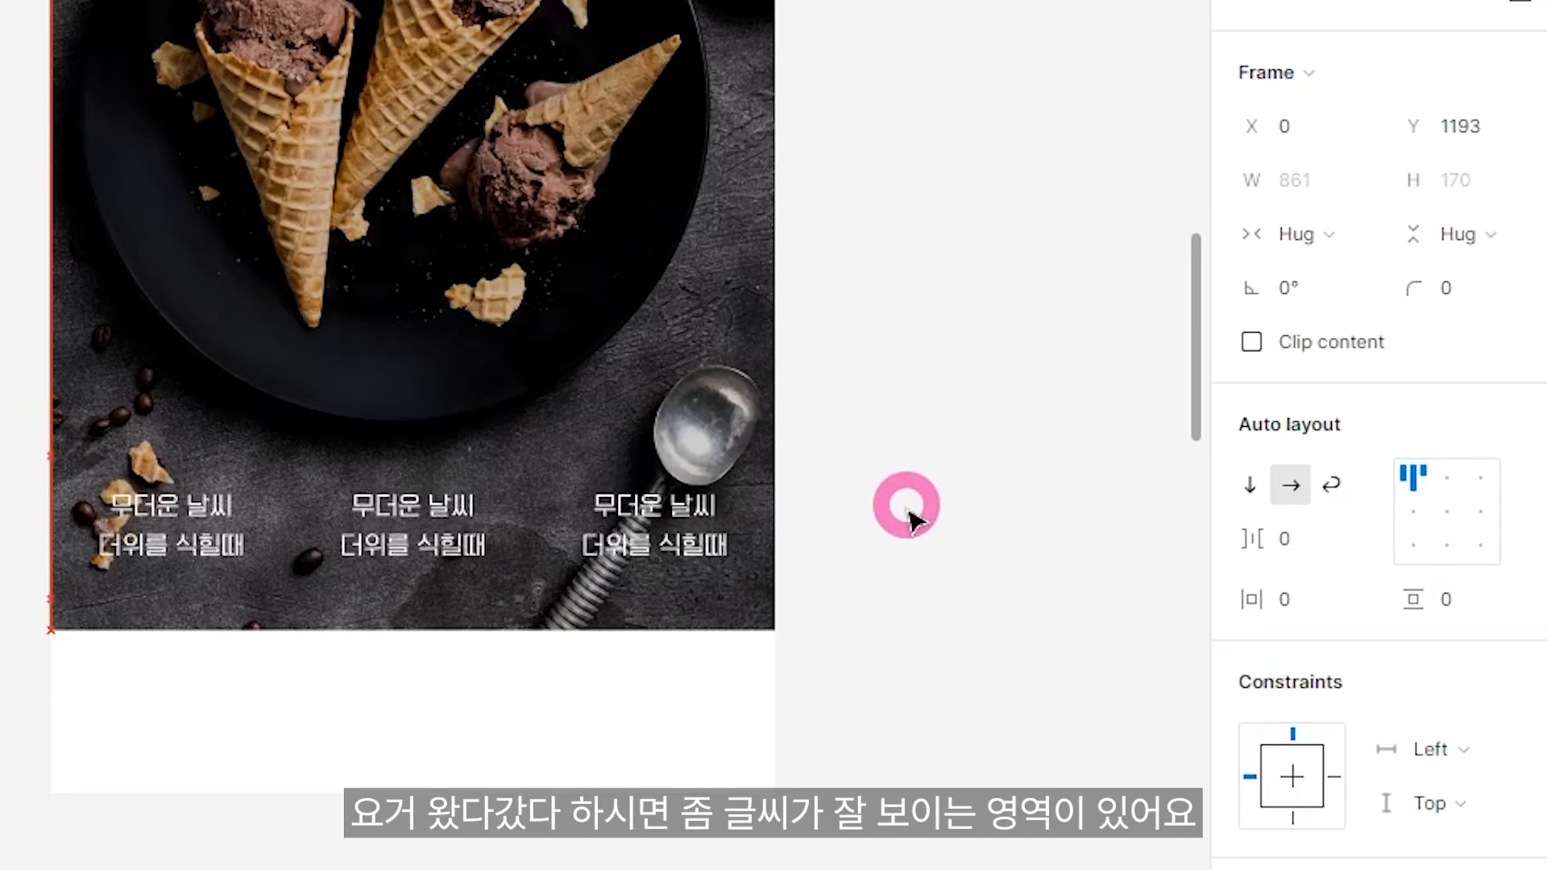
{"action": "key", "text": "shift+Up"}
{"action": "key", "text": "shift+Up"}
{"action": "key", "text": "shift+Up"}
{"action": "key", "text": "shift+Up"}
{"action": "key", "text": "shift+Up"}
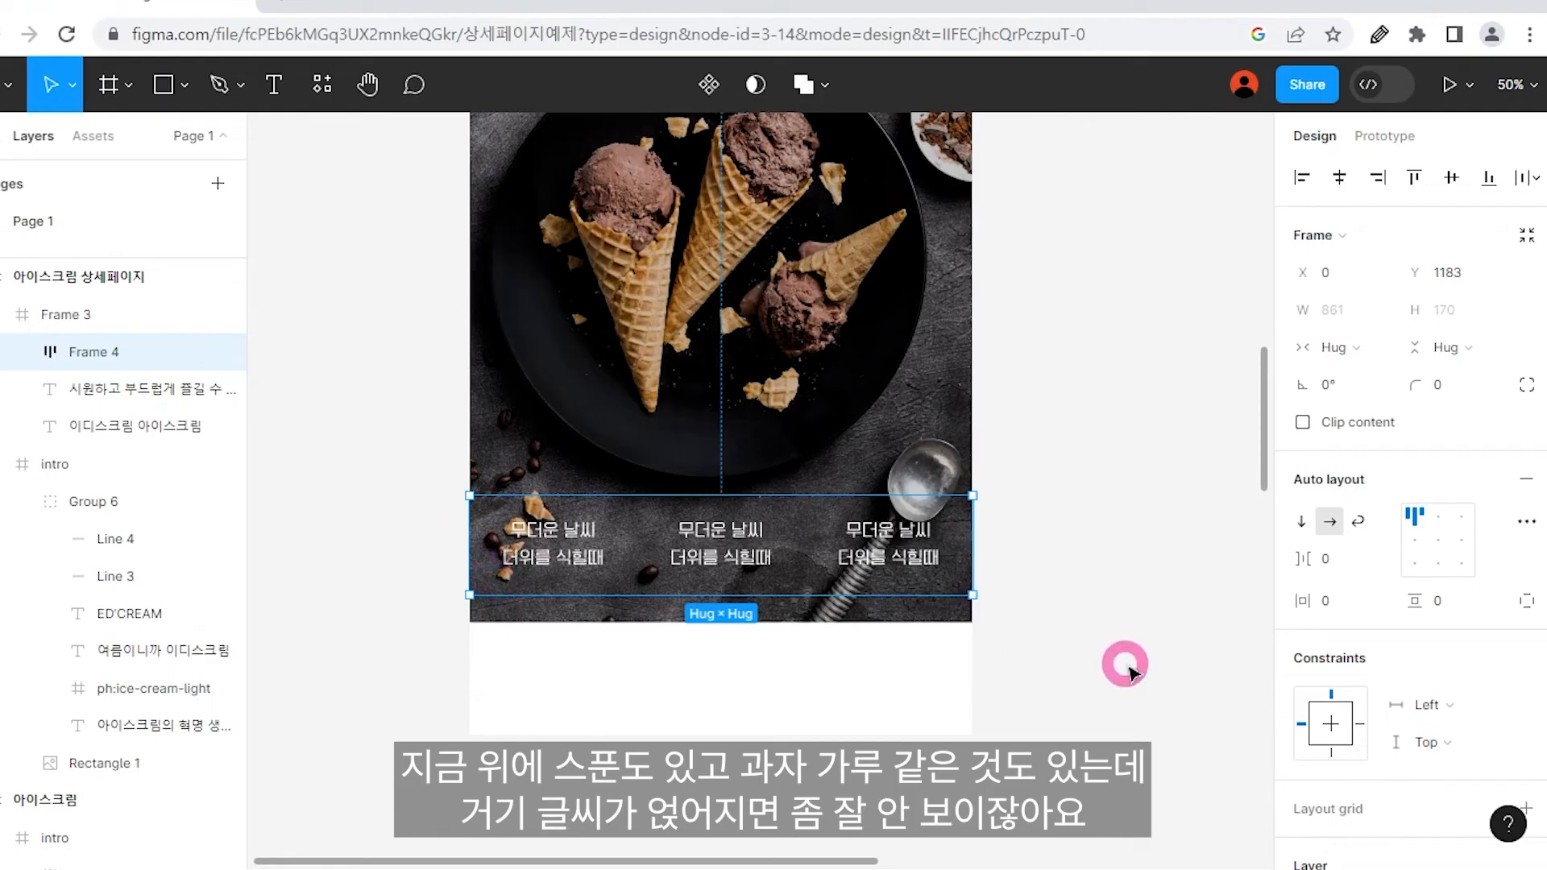
{"action": "key", "text": "shift+Up"}
{"action": "key", "text": "shift+Up"}
{"action": "key", "text": "shift+Up"}
{"action": "key", "text": "shift+Up"}
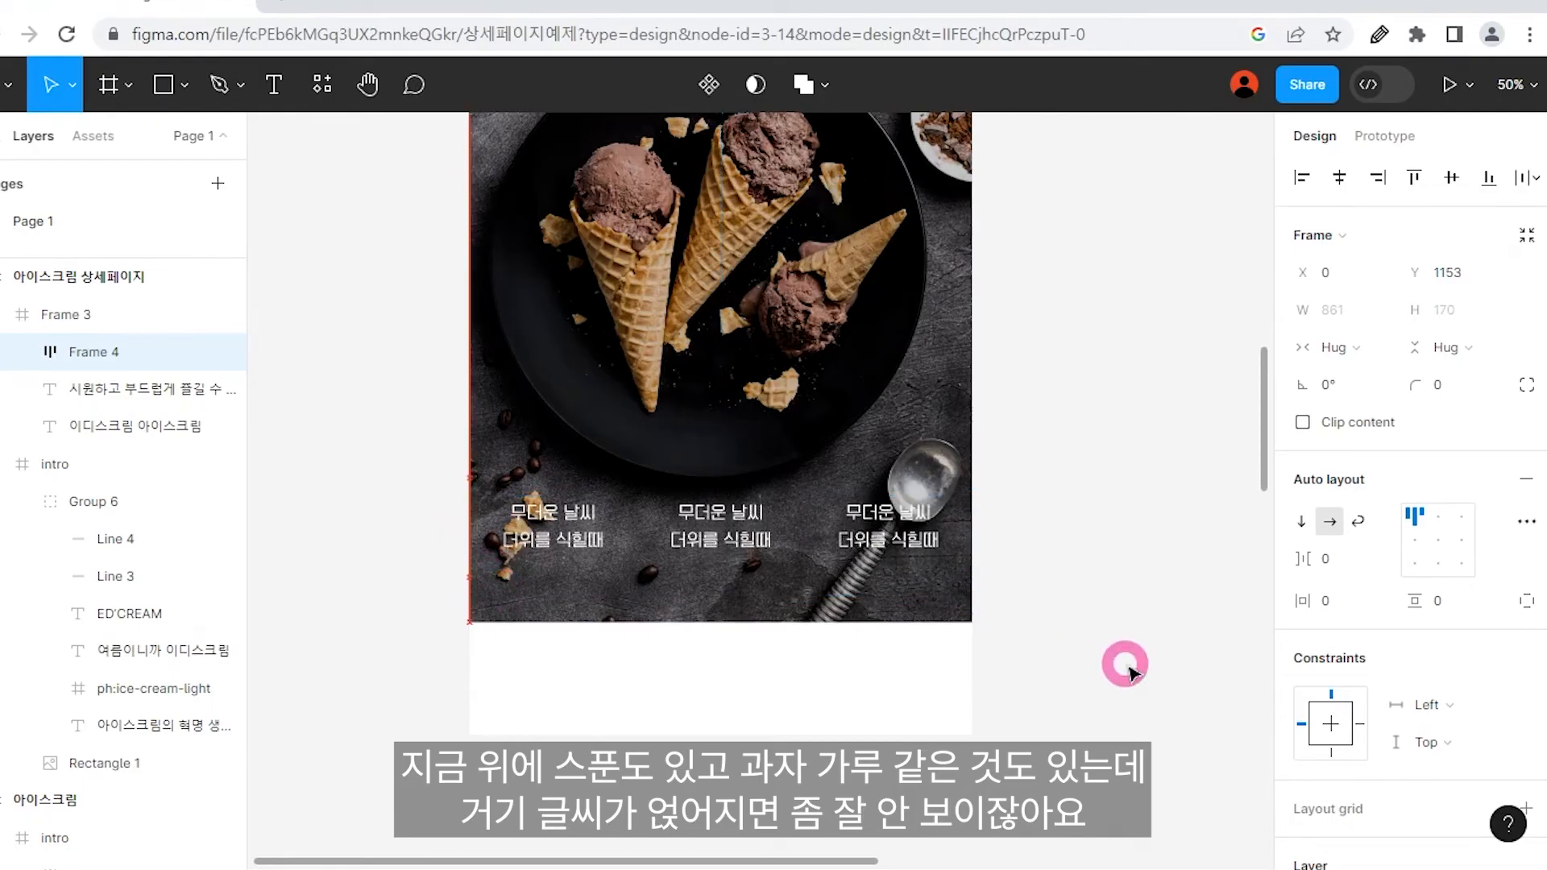
{"action": "key", "text": "shift+Down"}
{"action": "key", "text": "shift+Down"}
{"action": "key", "text": "shift+Down"}
{"action": "key", "text": "shift+Down"}
{"action": "key", "text": "shift+Down"}
{"action": "key", "text": "shift+Down"}
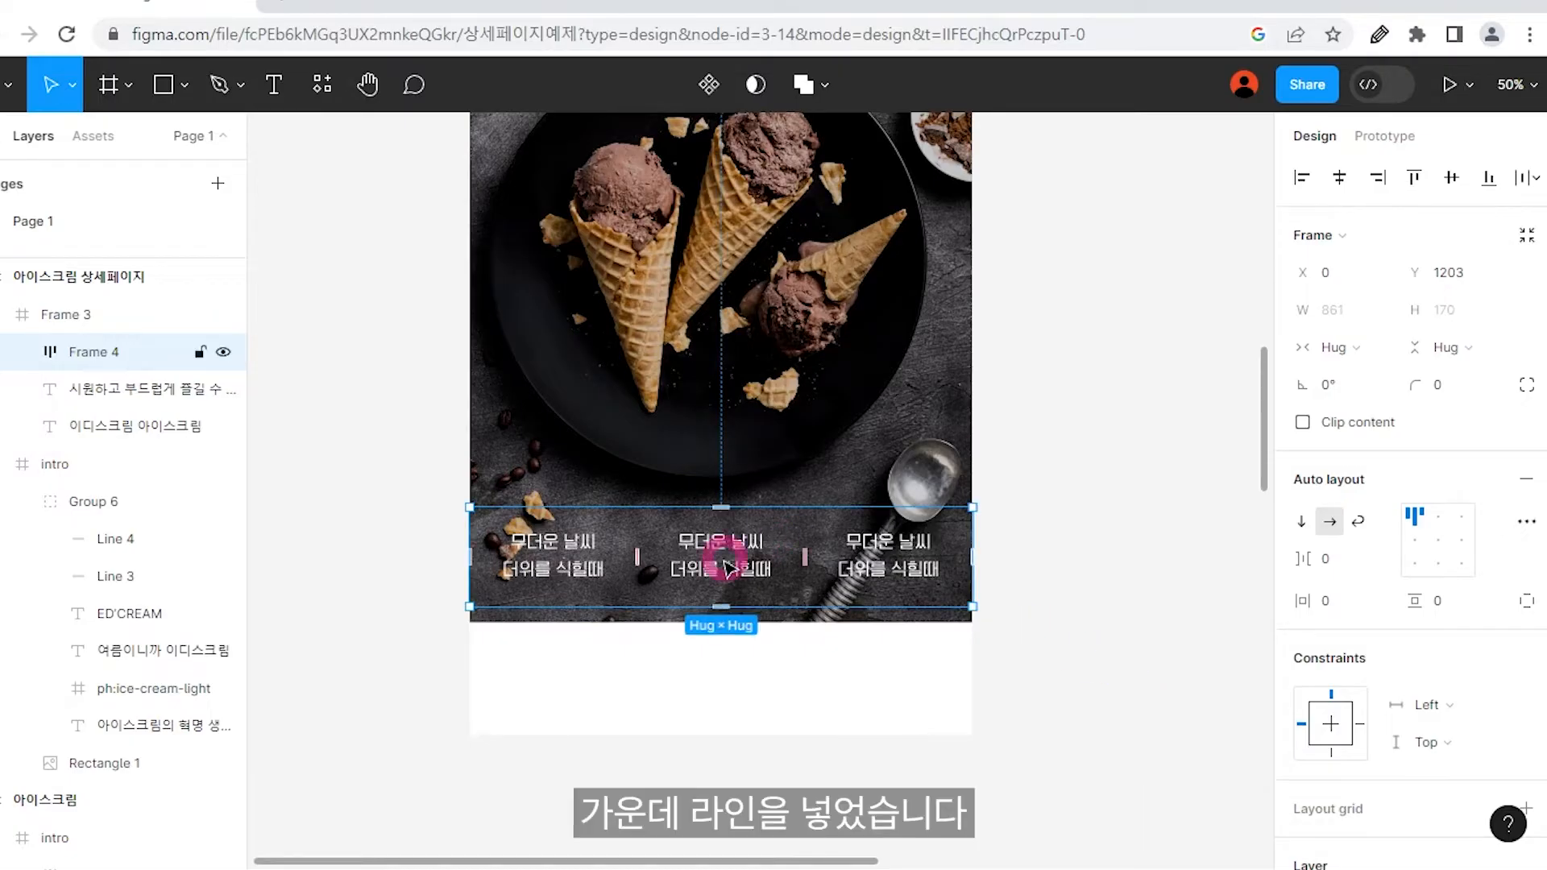
Add a stroke to the middle caption group with custom sides, setting the top and bottom widths to 0.
{"action": "left_click", "coordinate": [30, 352]}
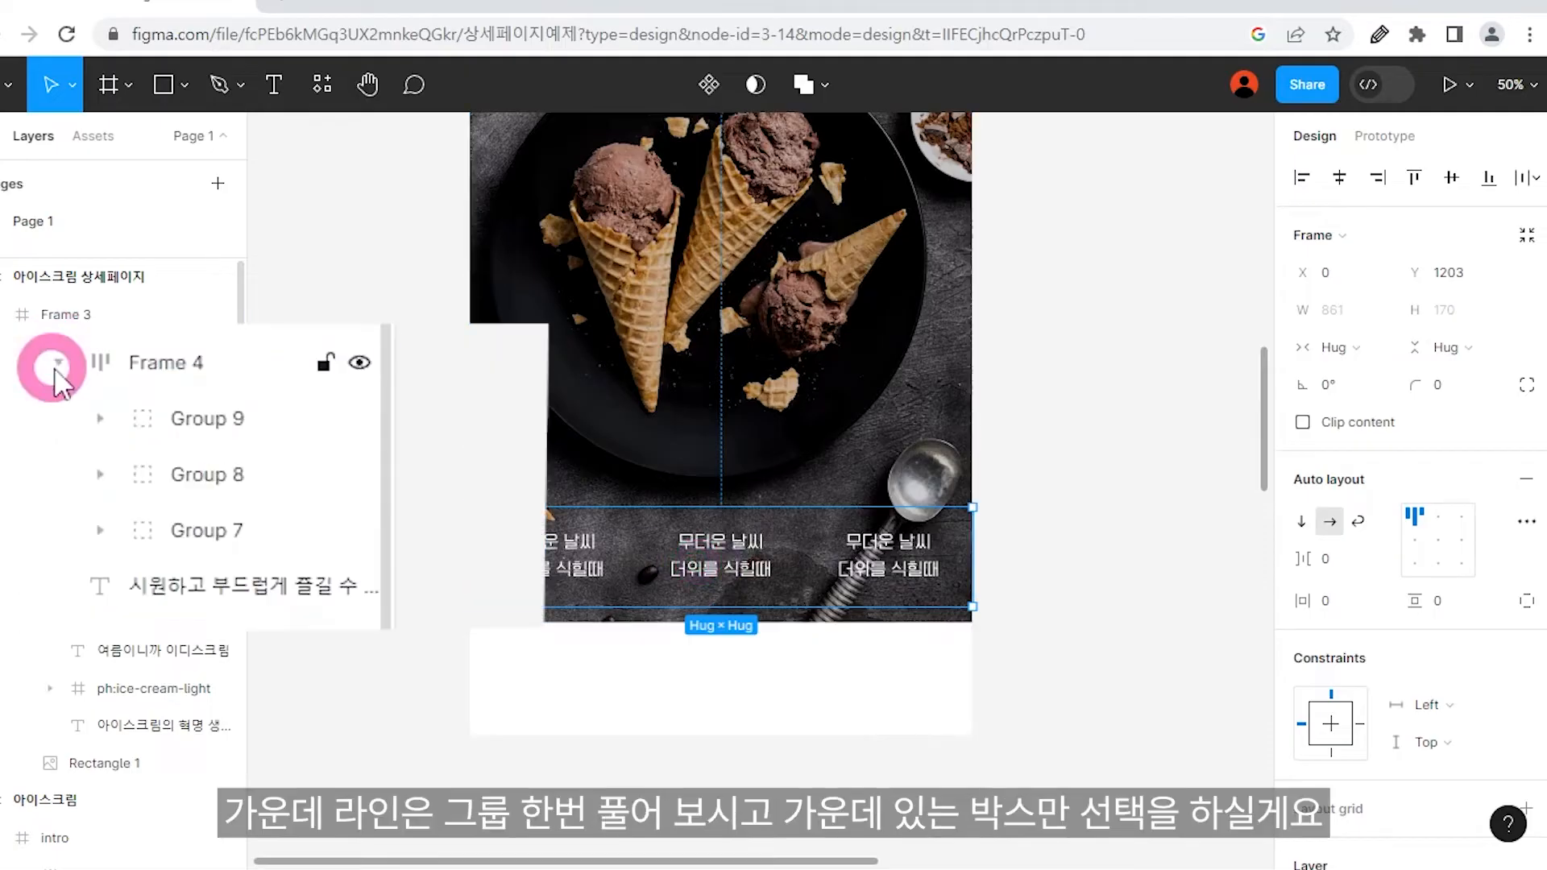
{"action": "left_click", "coordinate": [49, 425]}
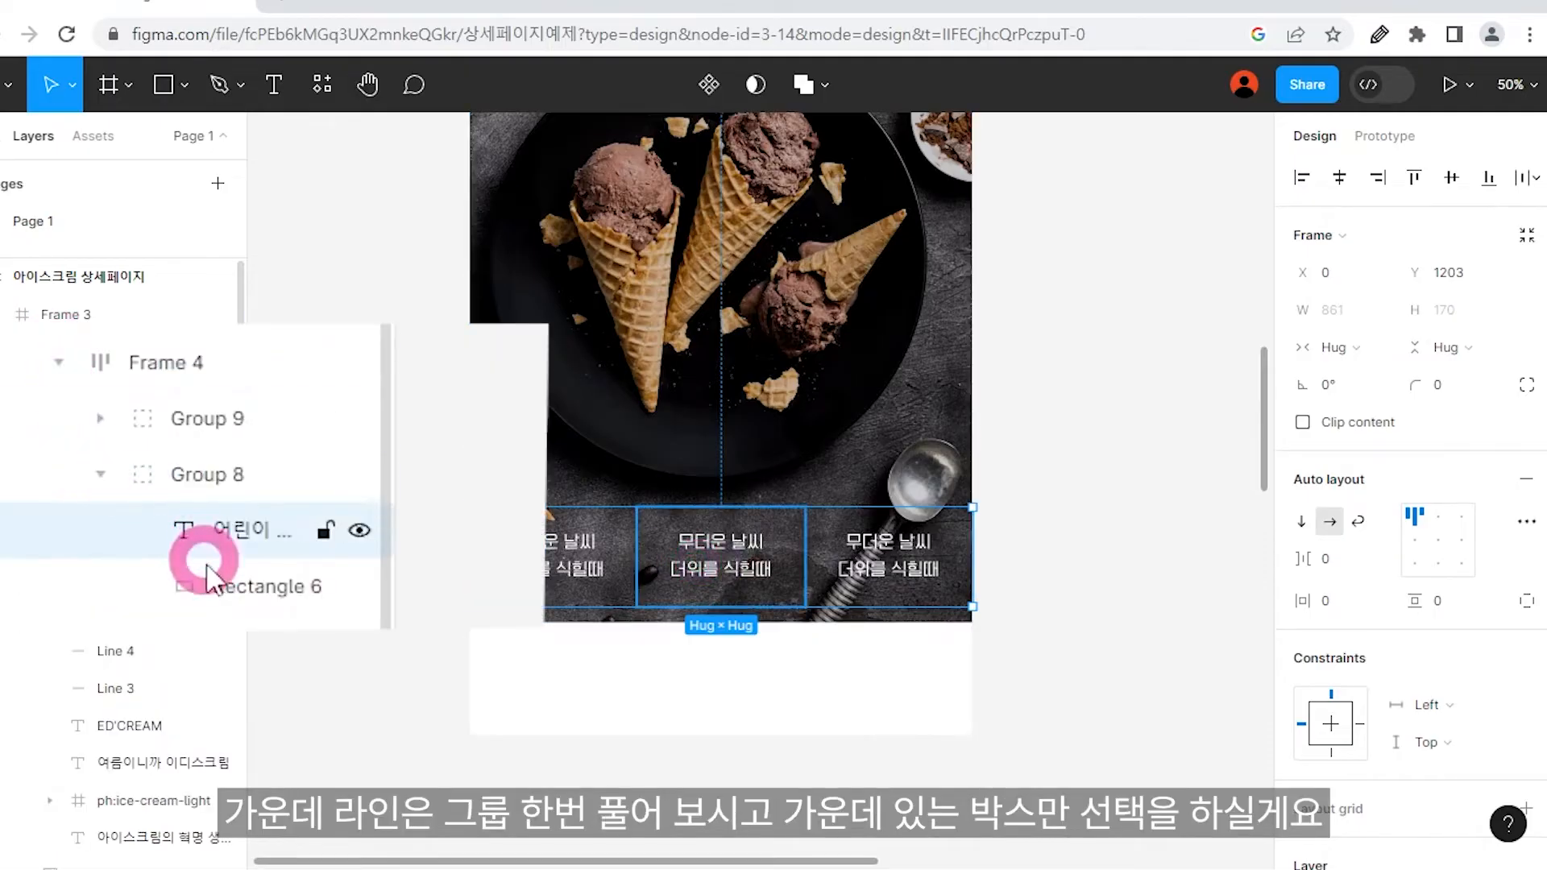
{"action": "left_click", "coordinate": [224, 585]}
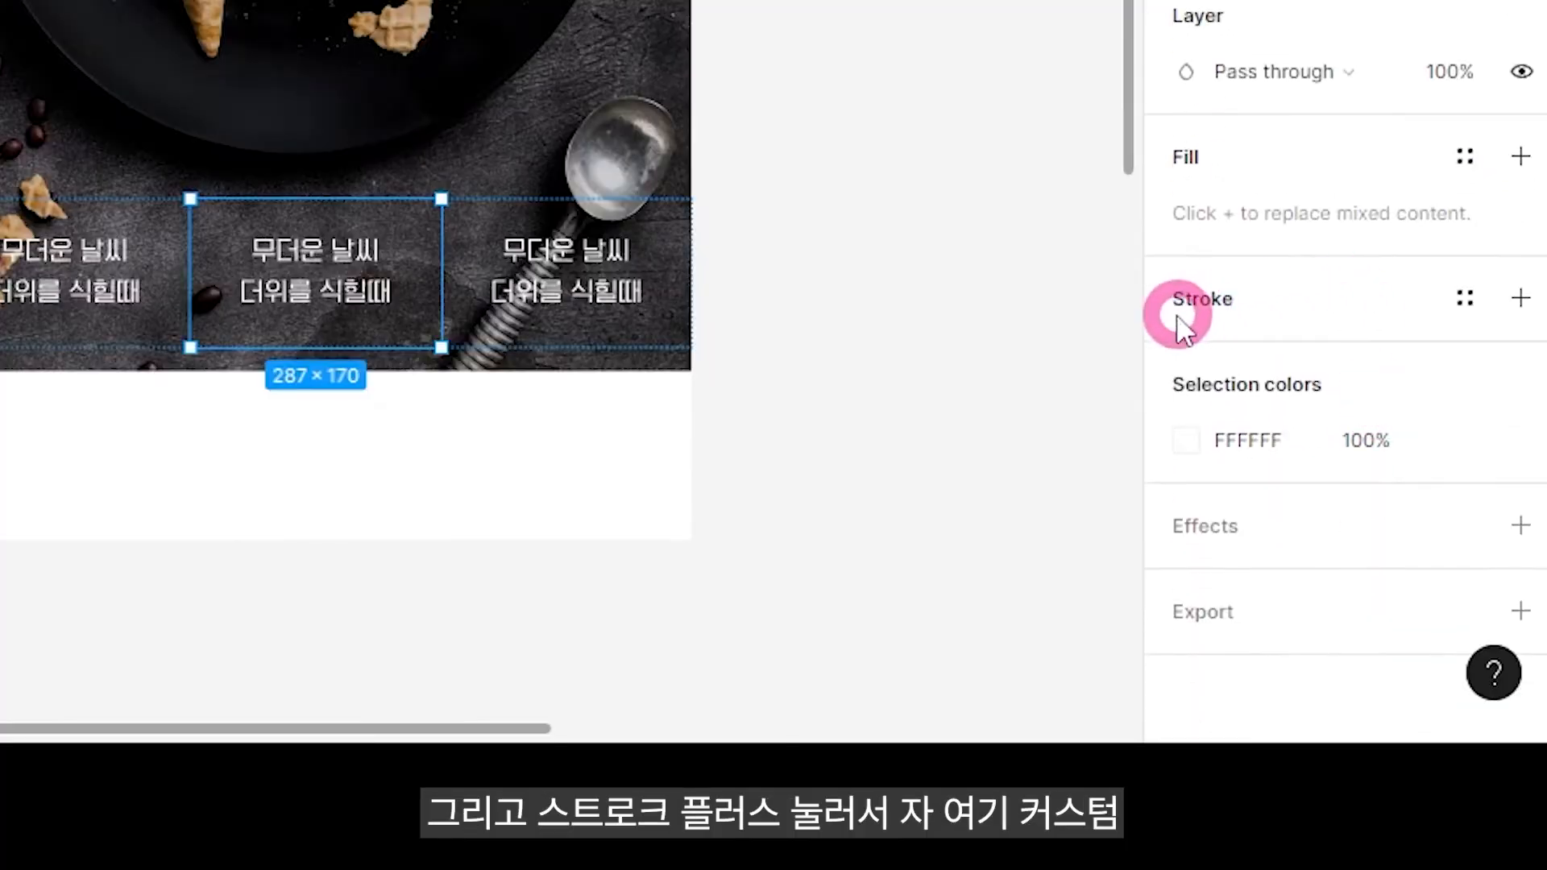
{"action": "left_click", "coordinate": [1520, 298]}
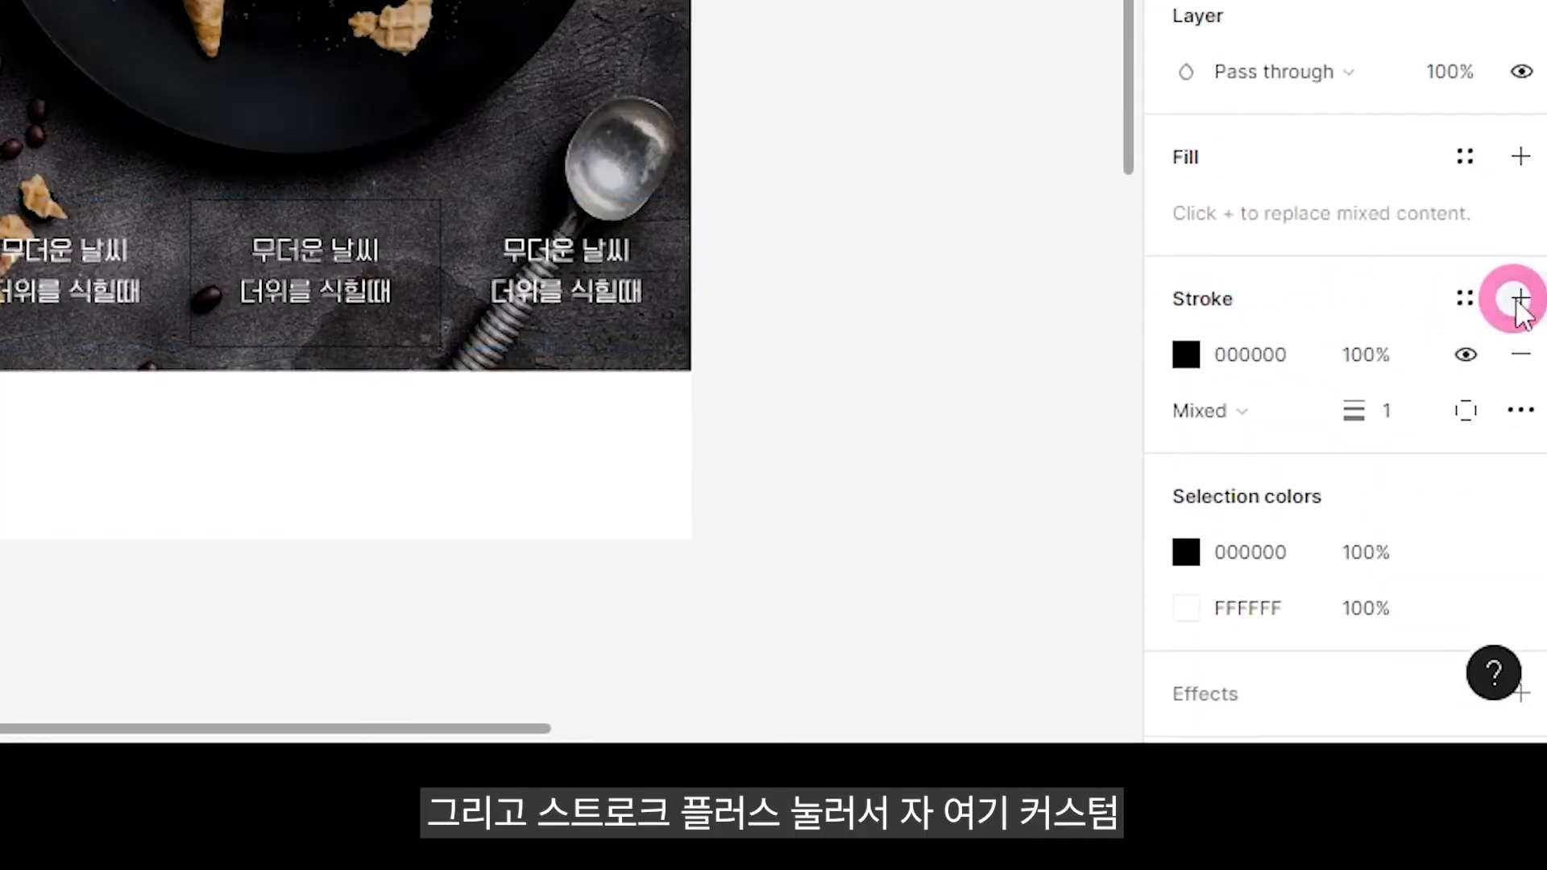
{"action": "left_click", "coordinate": [1466, 411]}
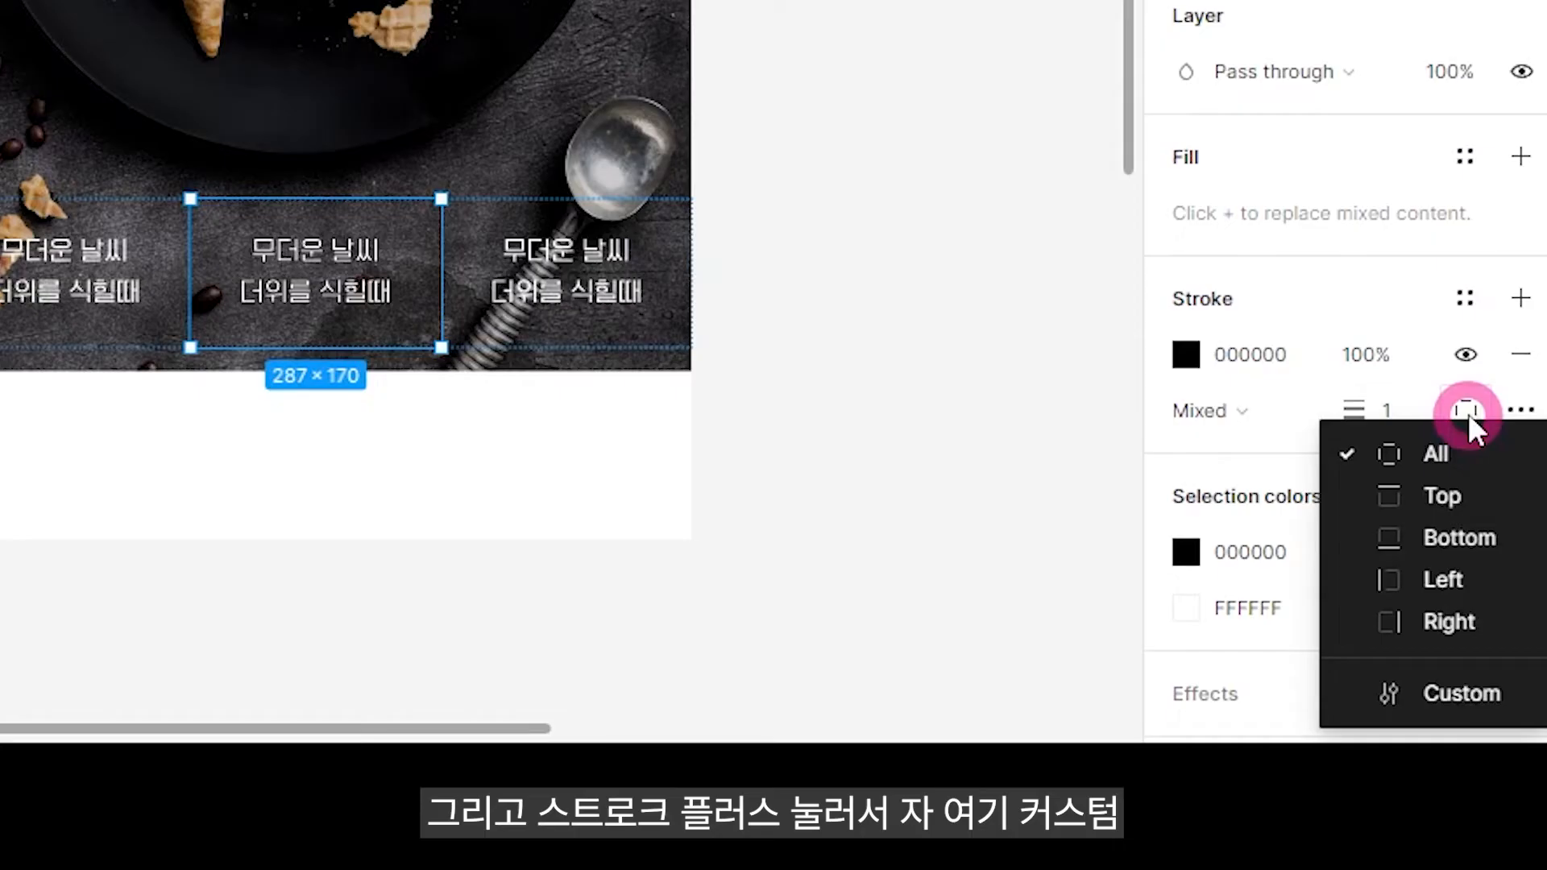
{"action": "left_click", "coordinate": [1442, 696]}
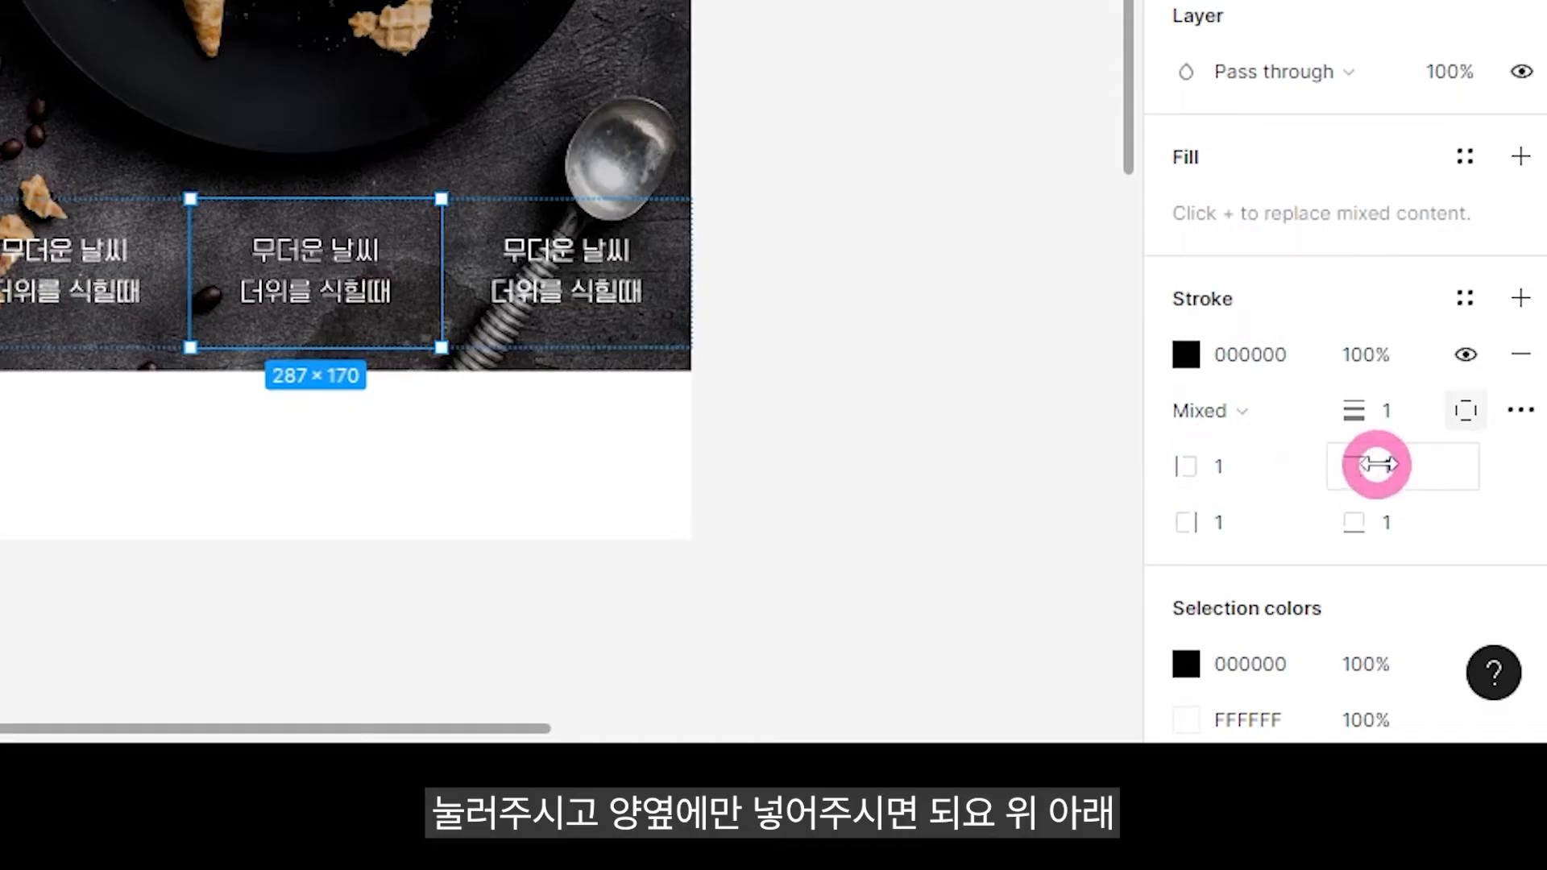
{"action": "type", "text": "0"}
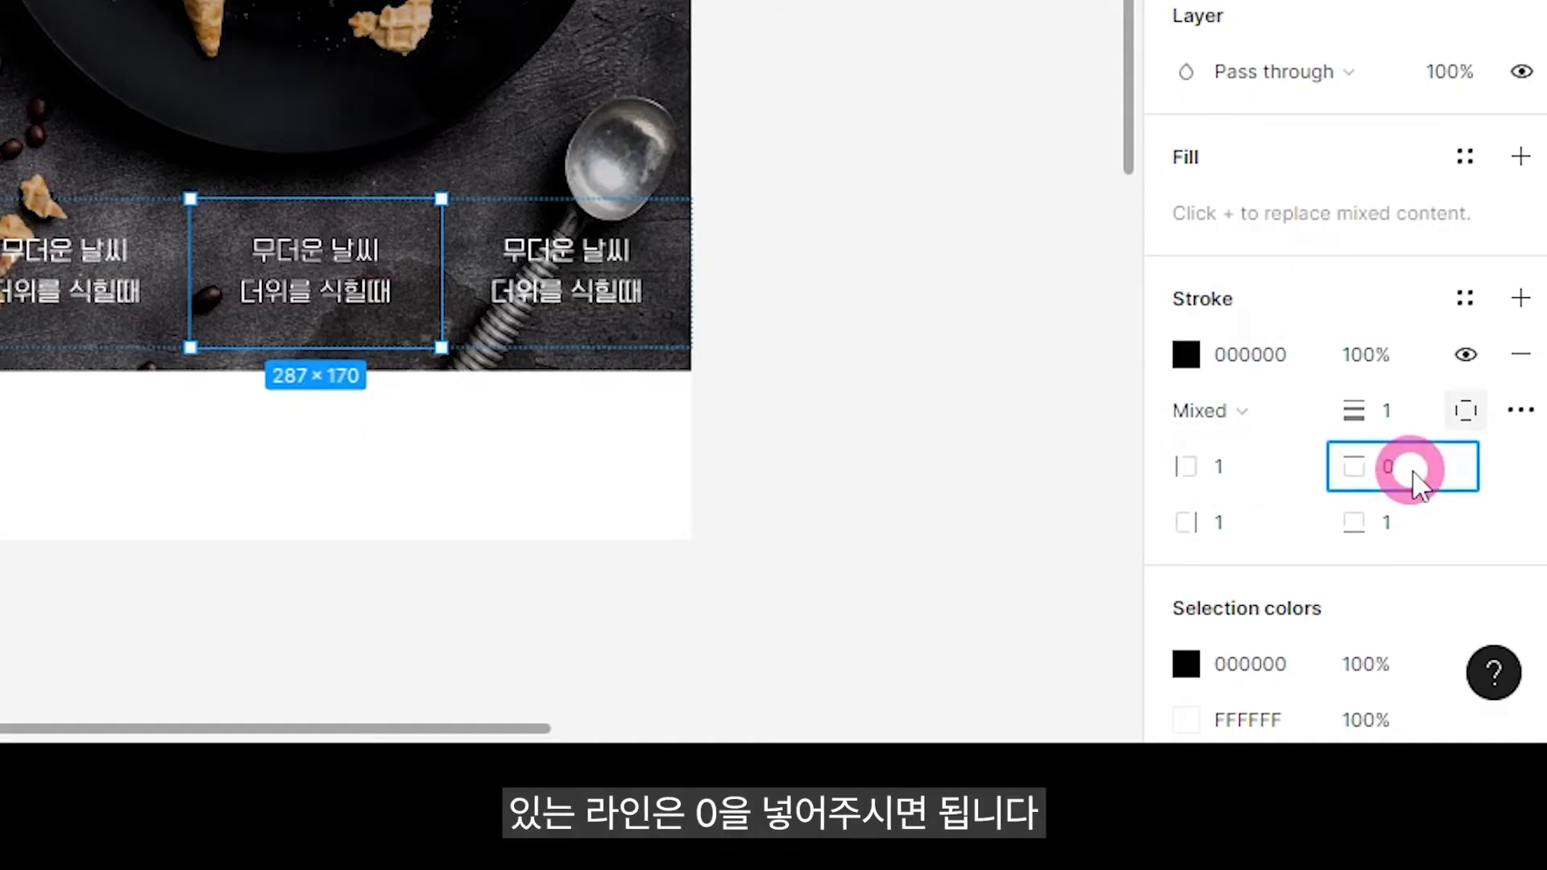
{"action": "left_click", "coordinate": [1429, 534]}
{"action": "key", "text": "Tab"}
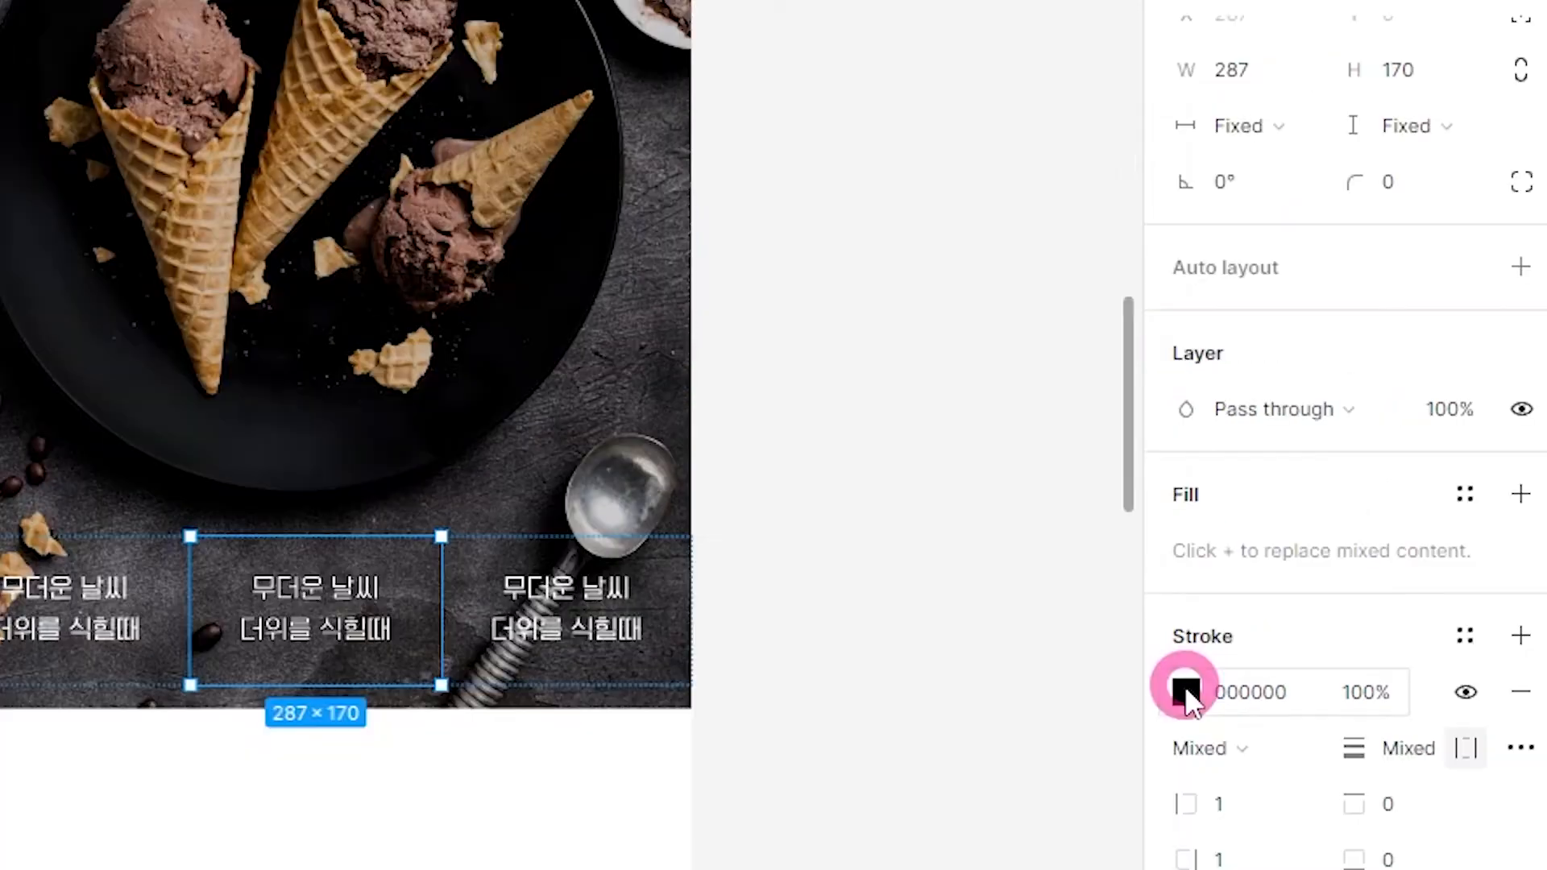
Colour the middle caption group's stroke white (FFFFFF) at 50% opacity.
{"action": "left_click", "coordinate": [1184, 691]}
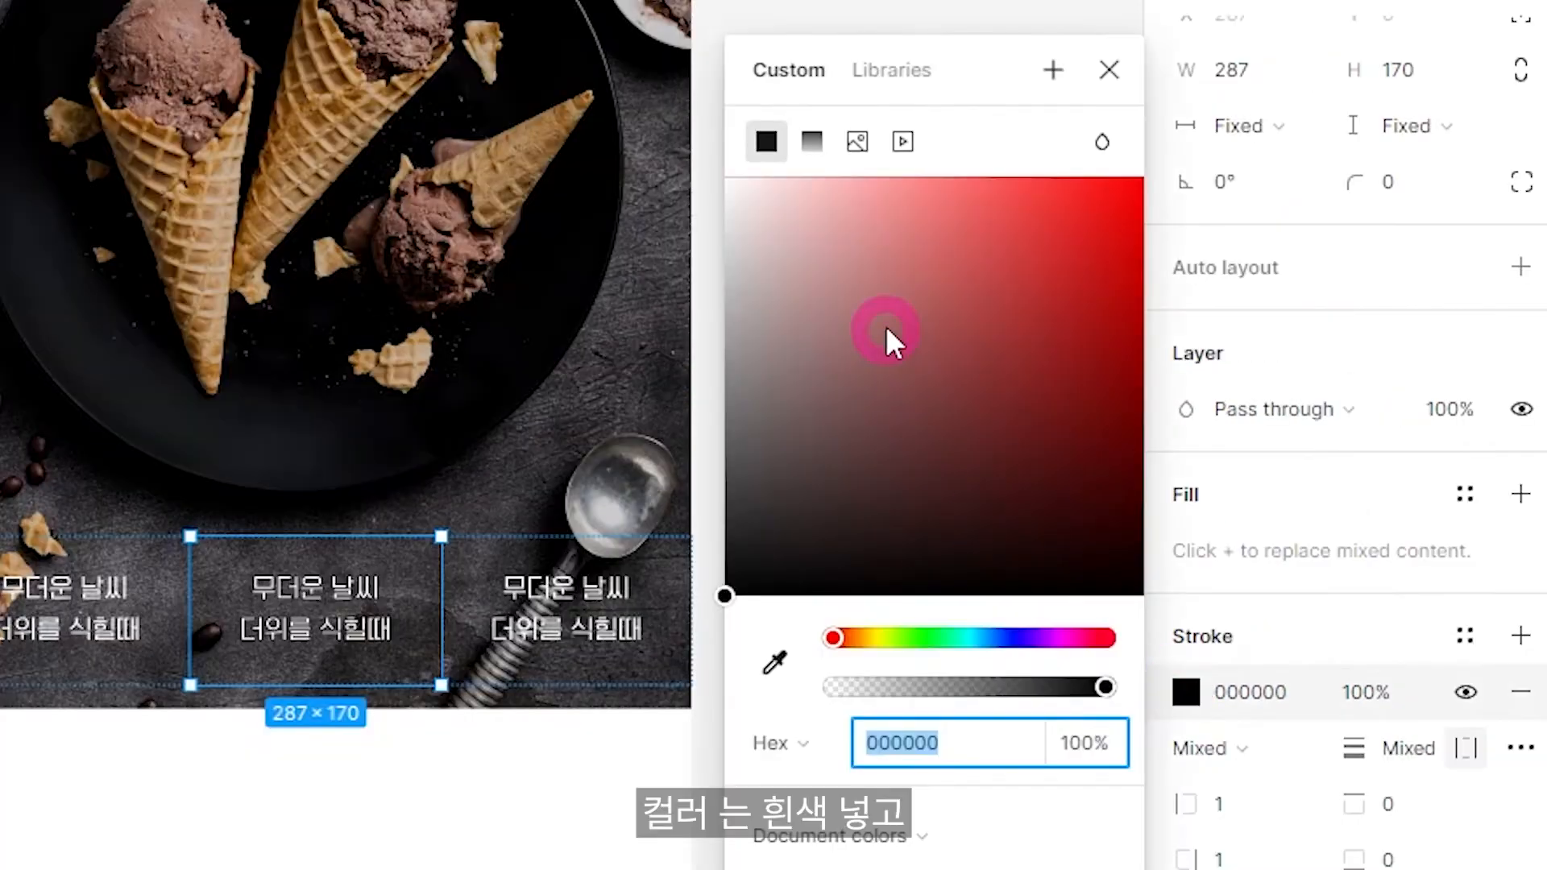
{"action": "mouse_move", "coordinate": [887, 335]}
{"action": "left_mouse_down"}
{"action": "mouse_move", "coordinate": [718, 80]}
{"action": "mouse_move", "coordinate": [665, 73]}
{"action": "left_mouse_up"}
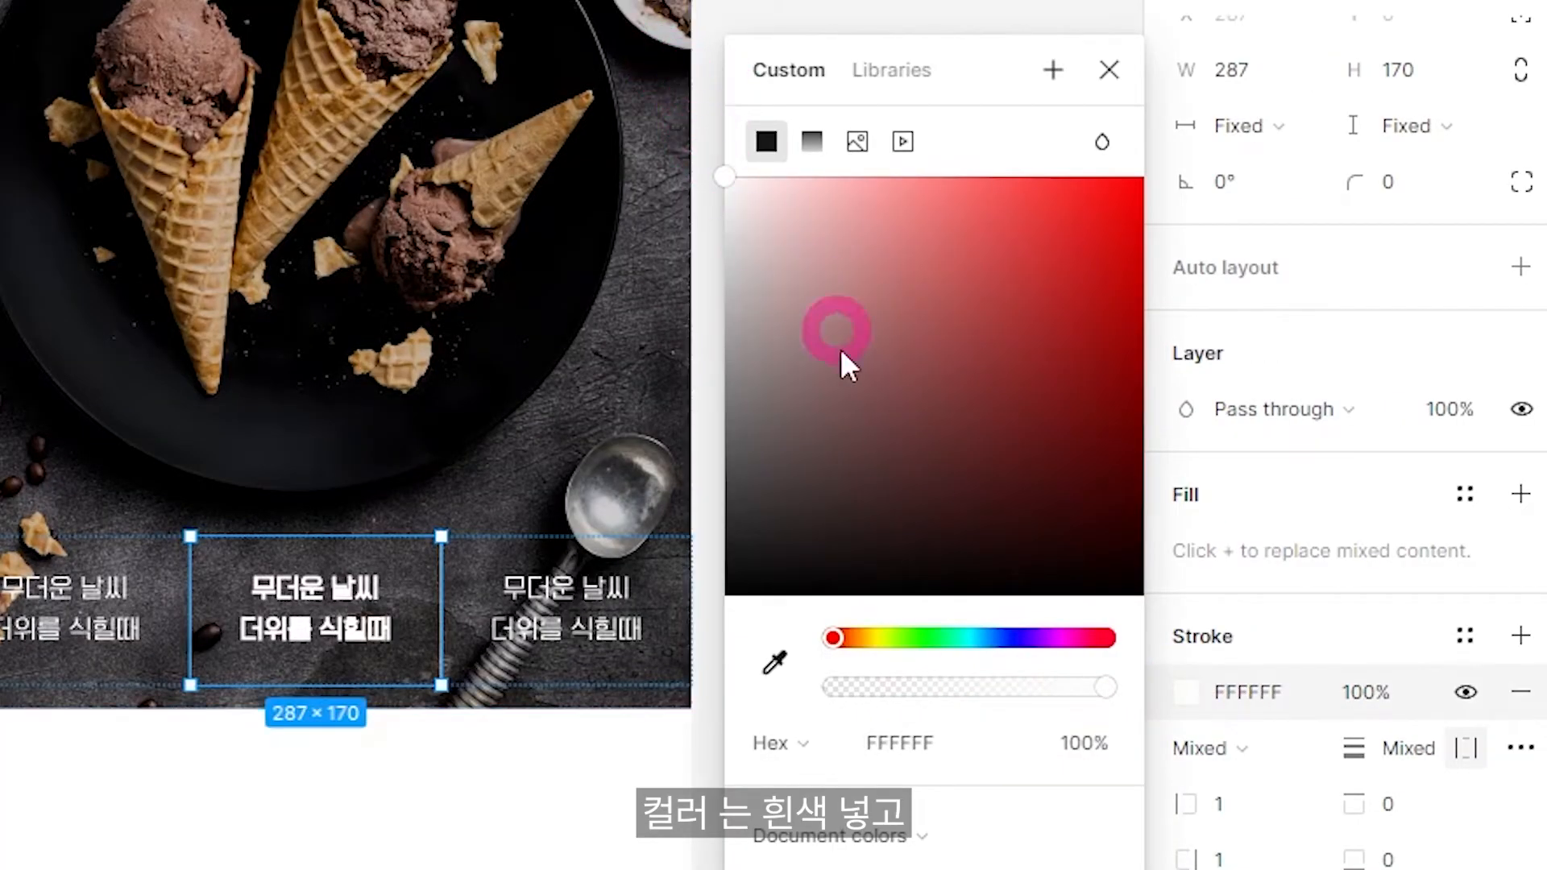
{"action": "left_click", "coordinate": [1089, 741]}
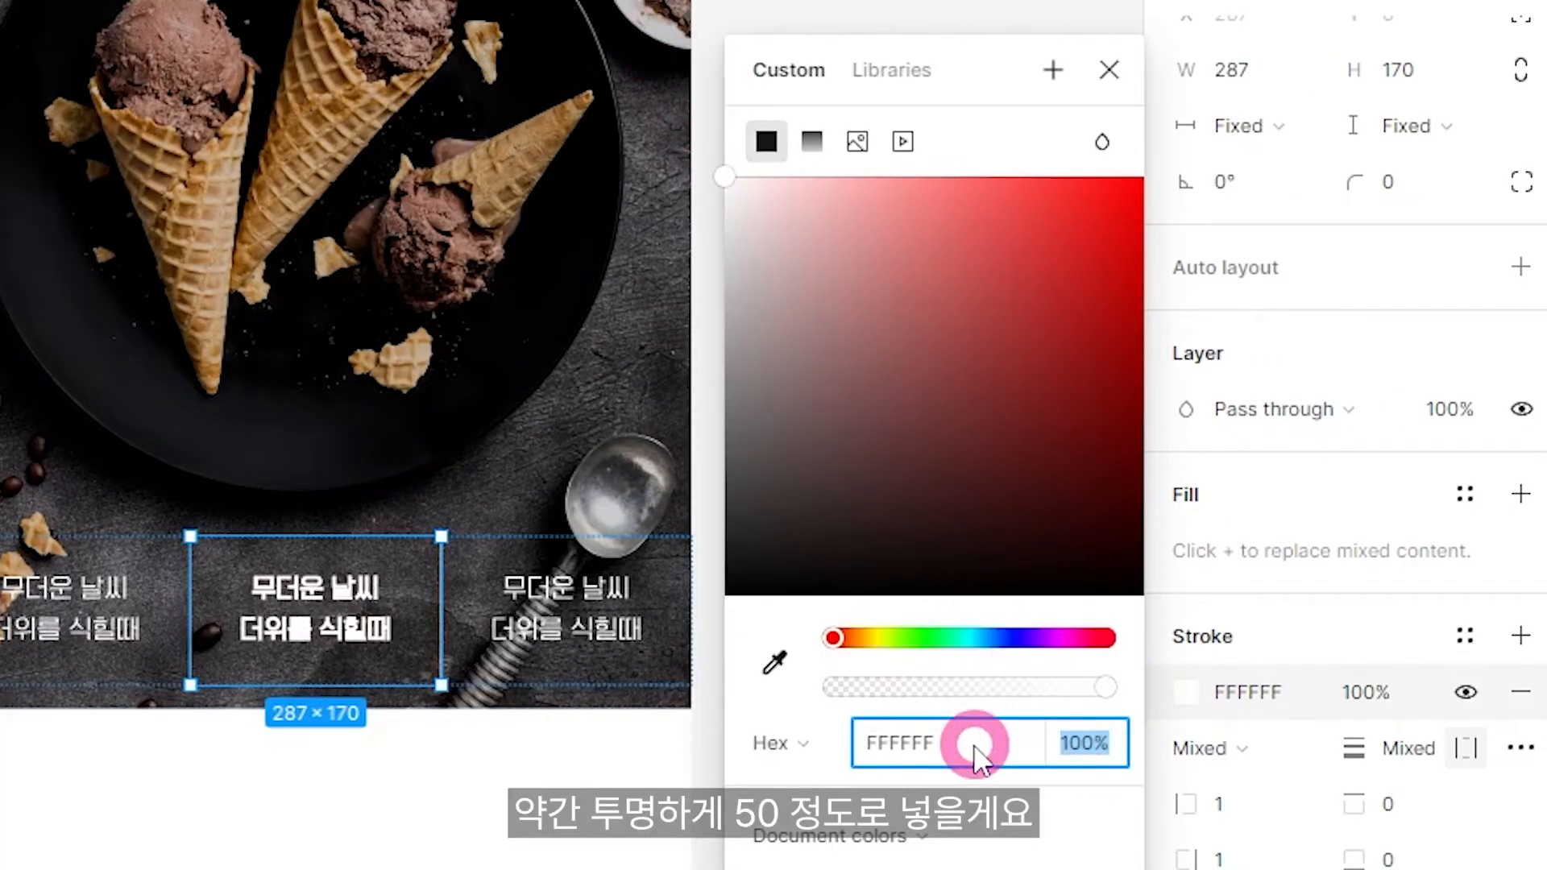
{"action": "type", "text": "50"}
{"action": "key", "text": "Return"}
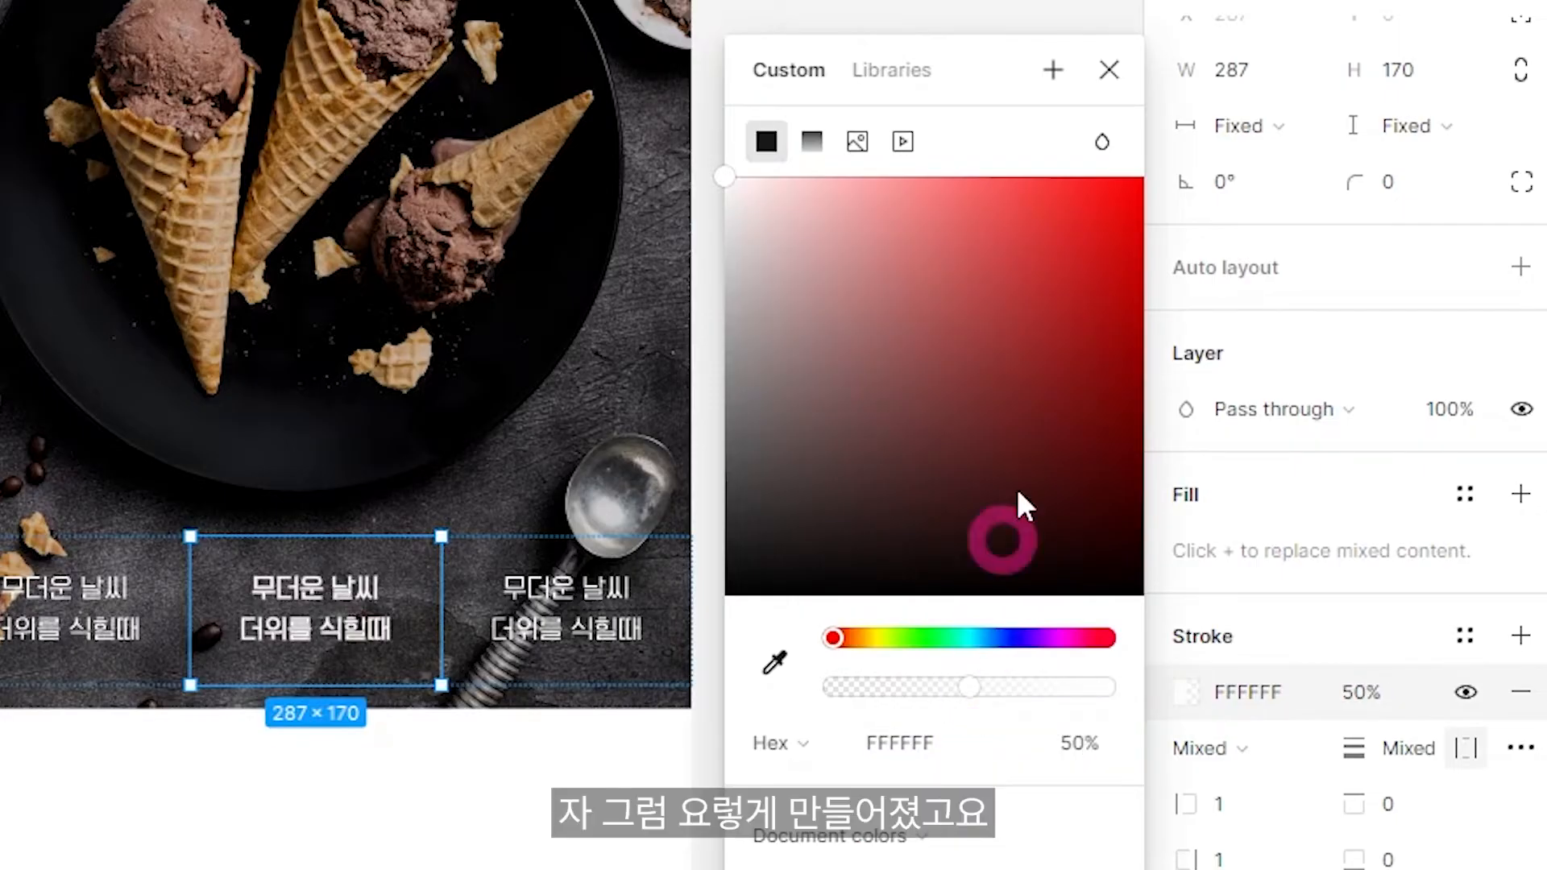
{"action": "left_click", "coordinate": [1108, 70]}
{"action": "left_click", "coordinate": [958, 318]}
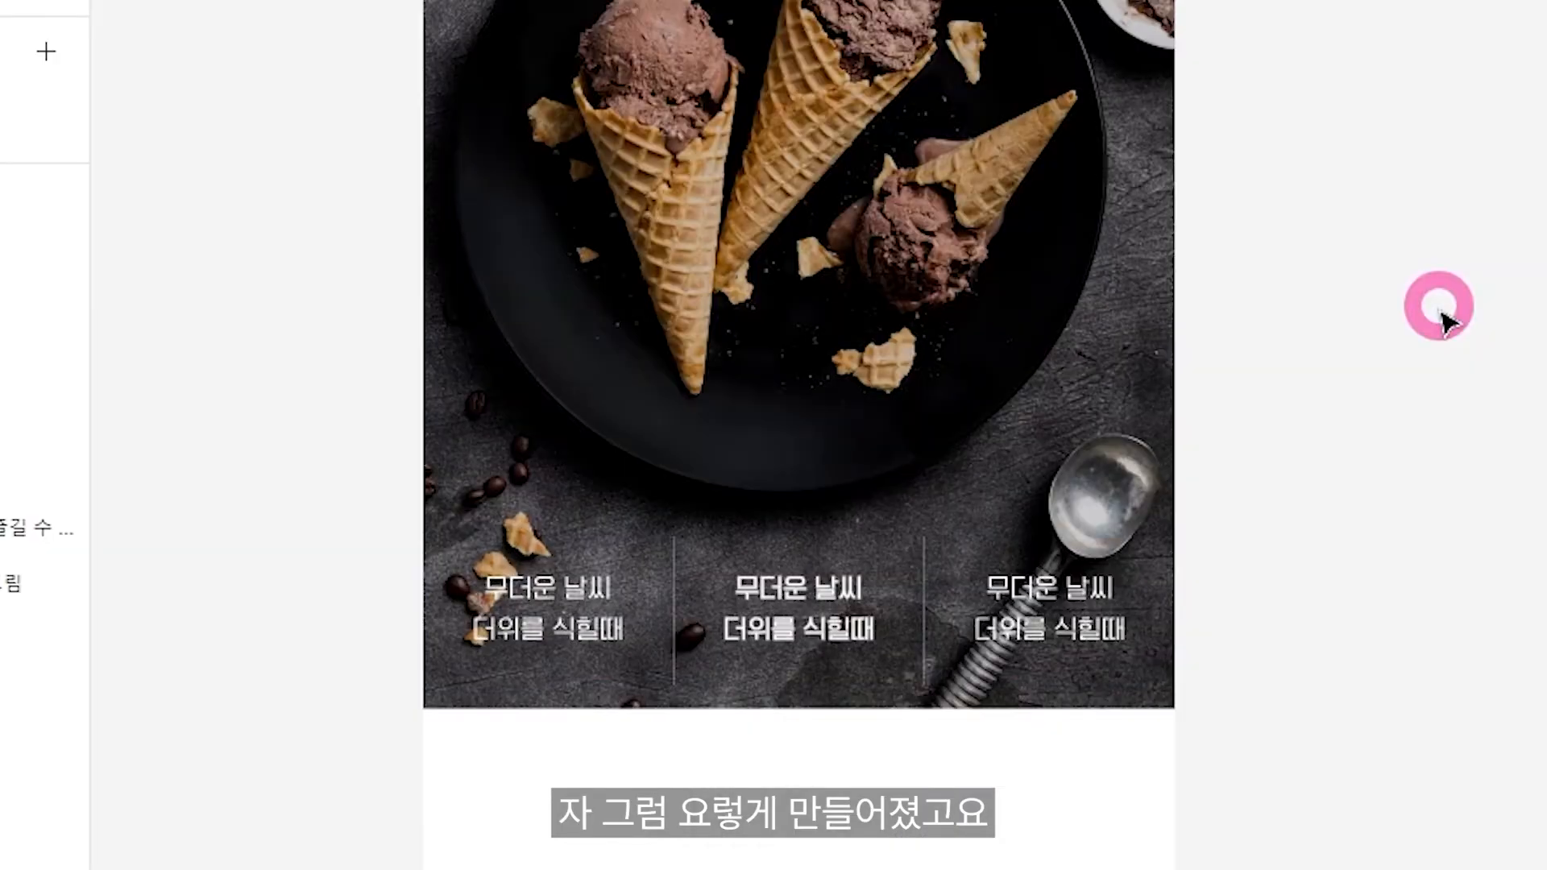
Move the whole caption row up slightly within the dark cone section.
{"action": "left_click", "coordinate": [1018, 587]}
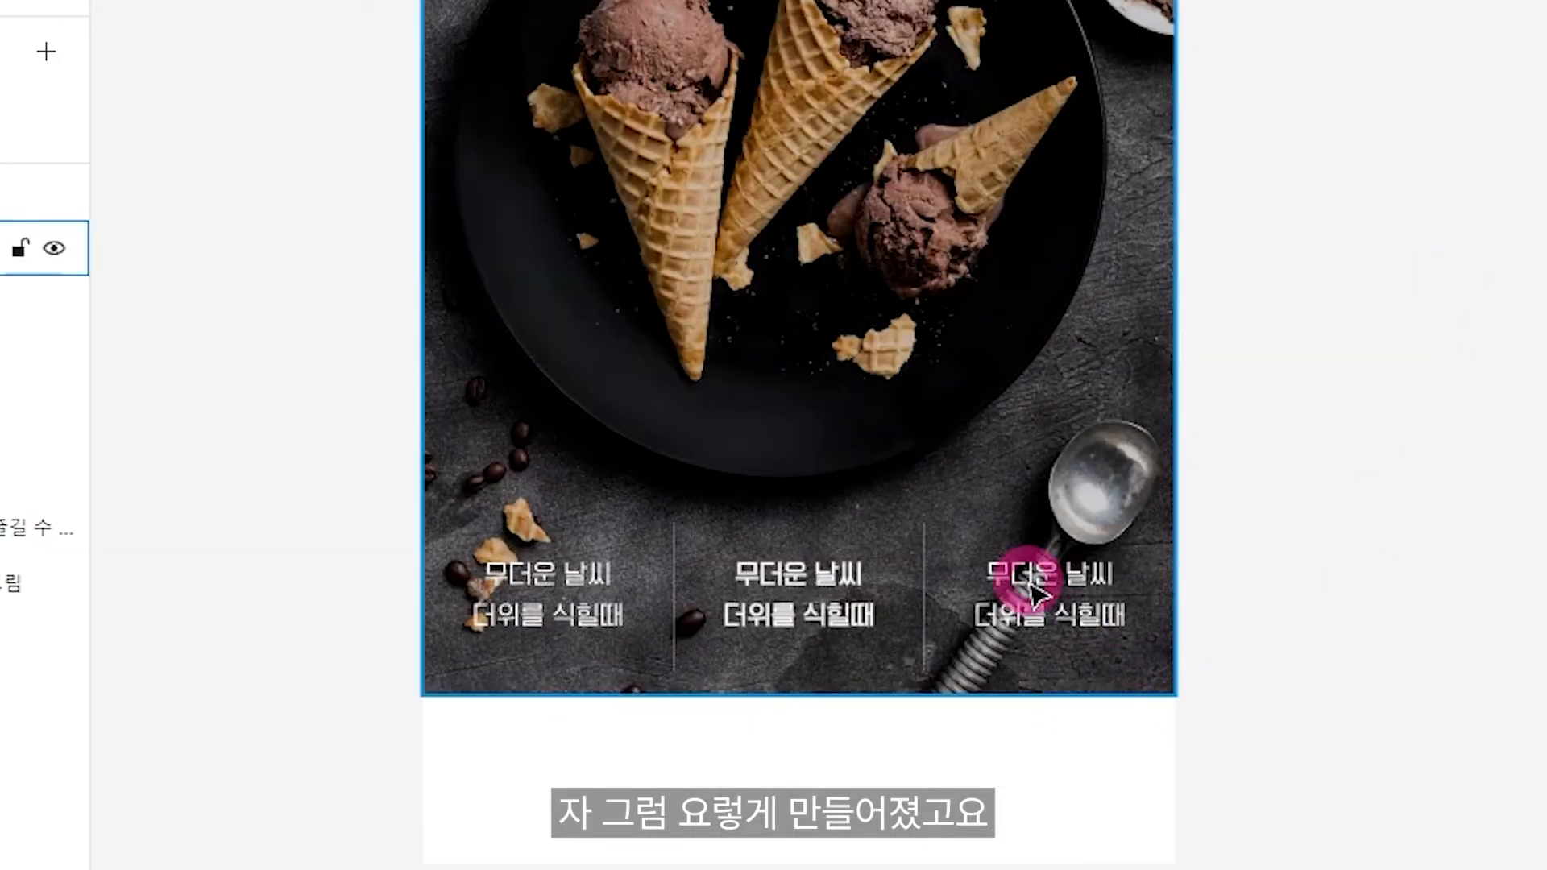
{"action": "left_click", "coordinate": [586, 606]}
{"action": "key", "text": "shift+Up"}
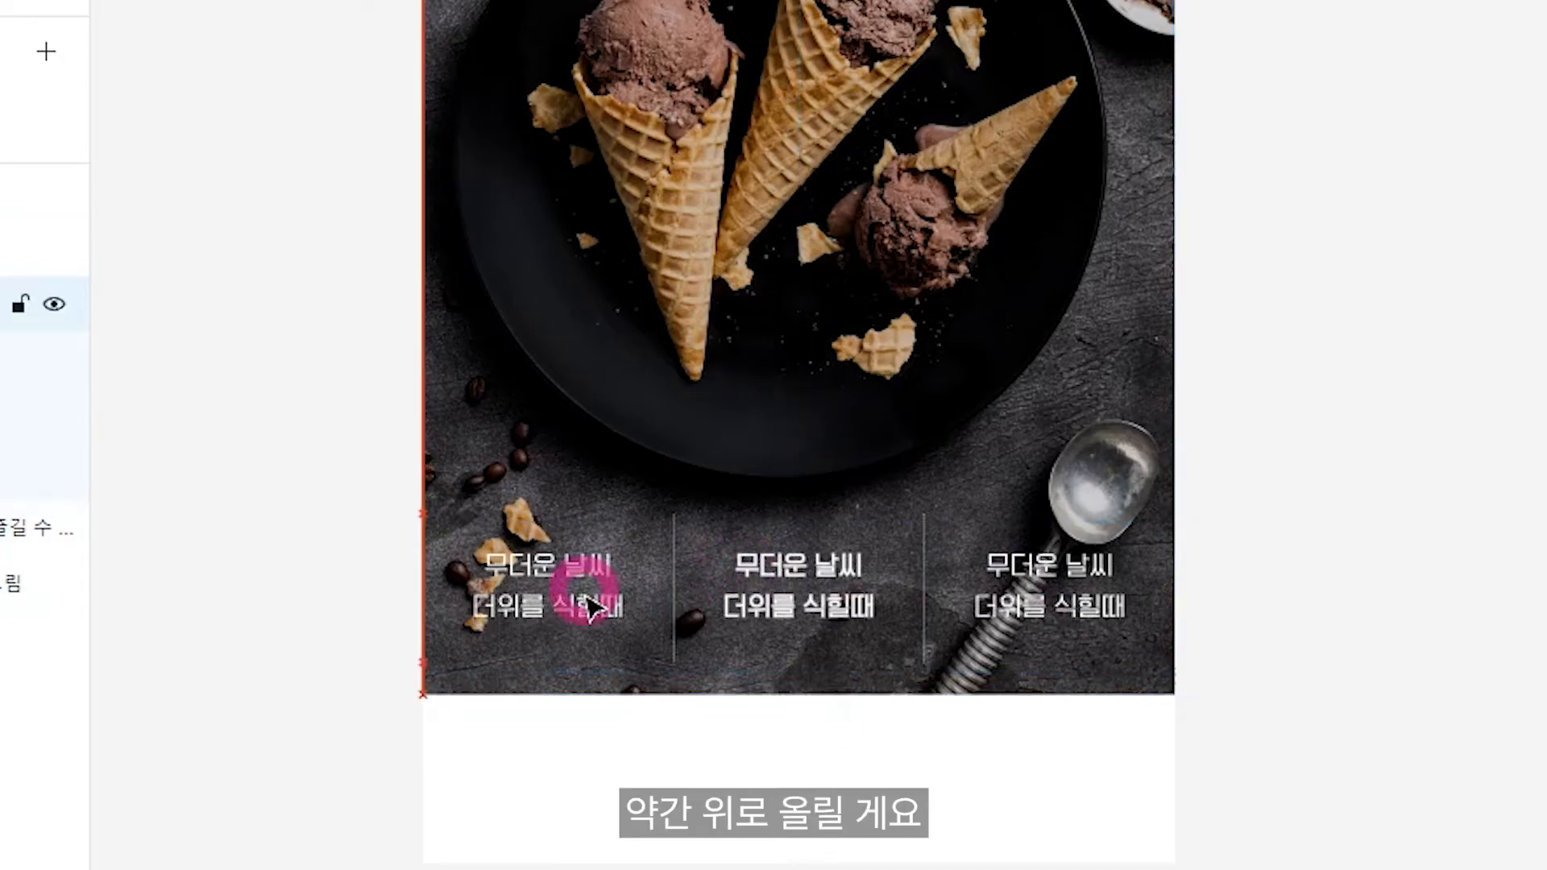
{"action": "key", "text": "shift+Up"}
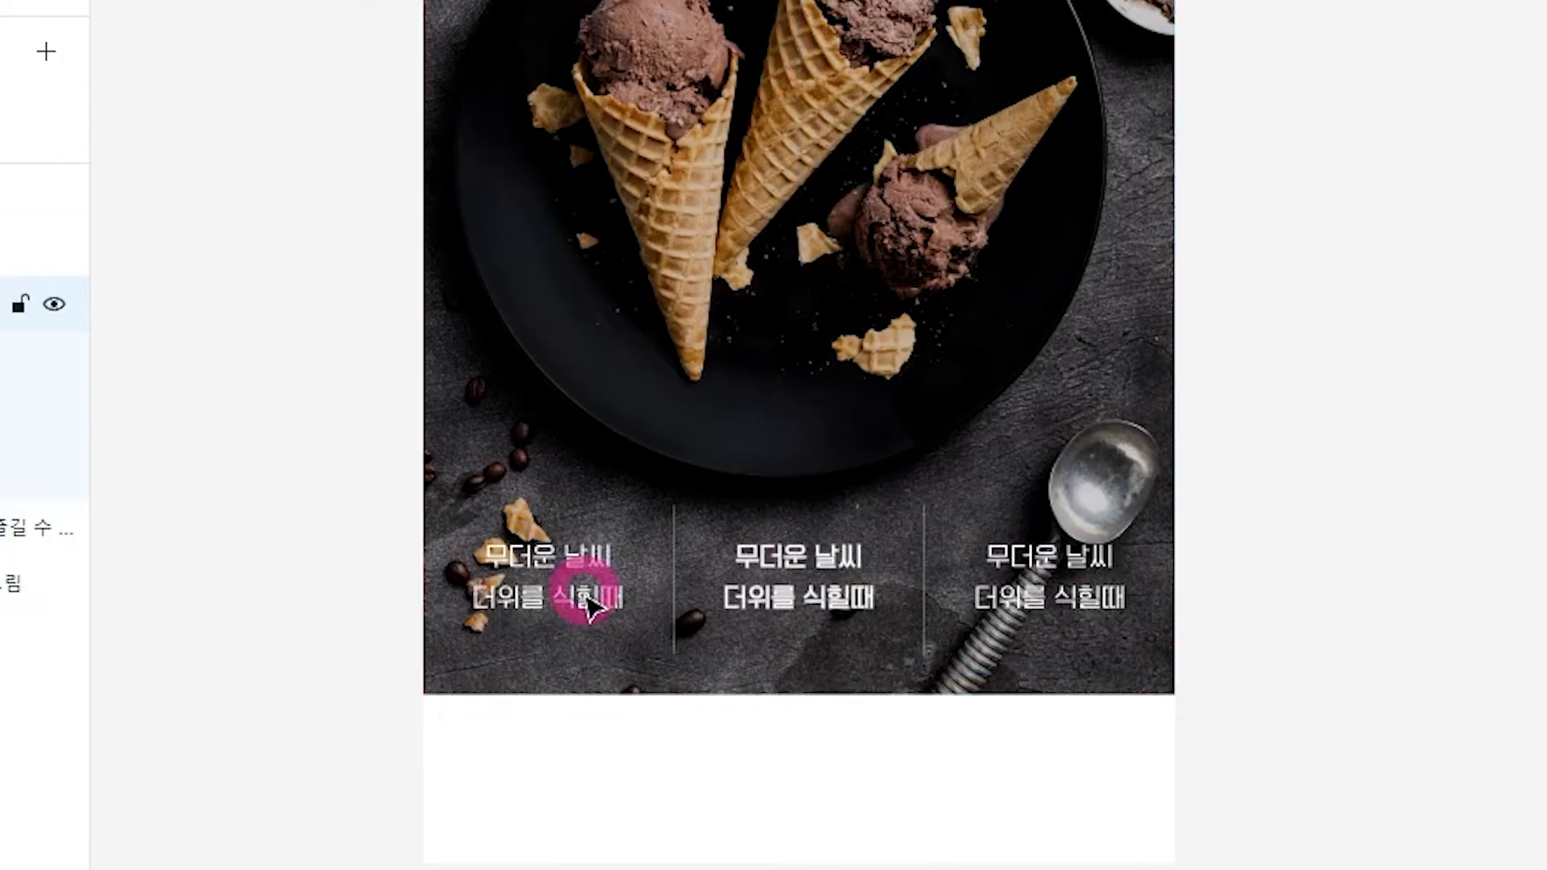
Replace the middle caption's text with "어린이" on the first line and "맛있는 간식" on the second.
{"action": "left_click", "coordinate": [821, 566], "text": "ctrl"}
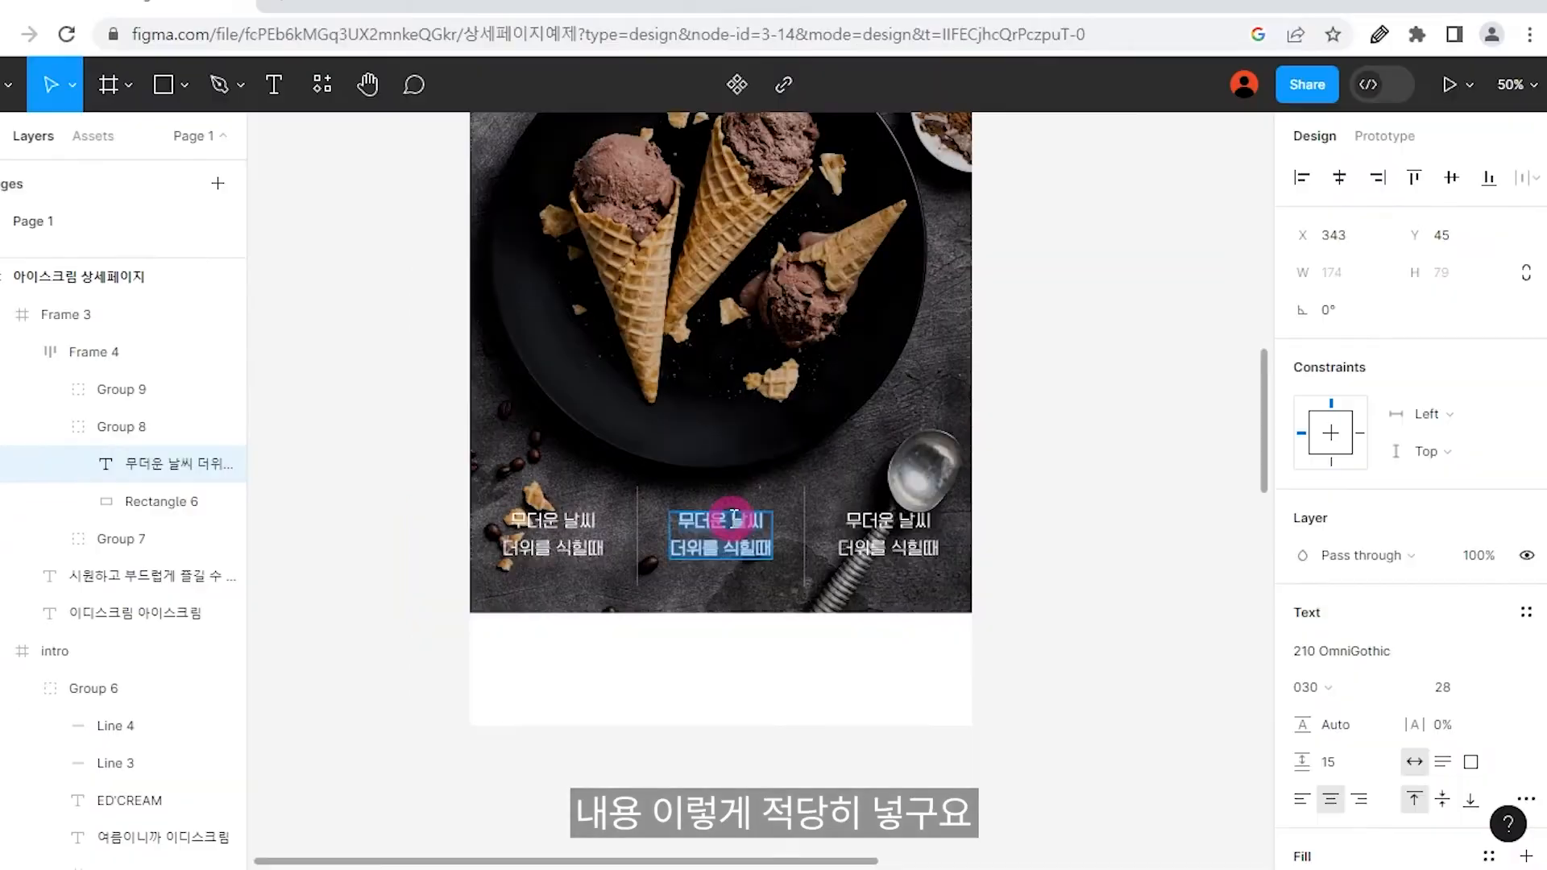
{"action": "type", "text": "어리"}
{"action": "key", "text": "Return"}
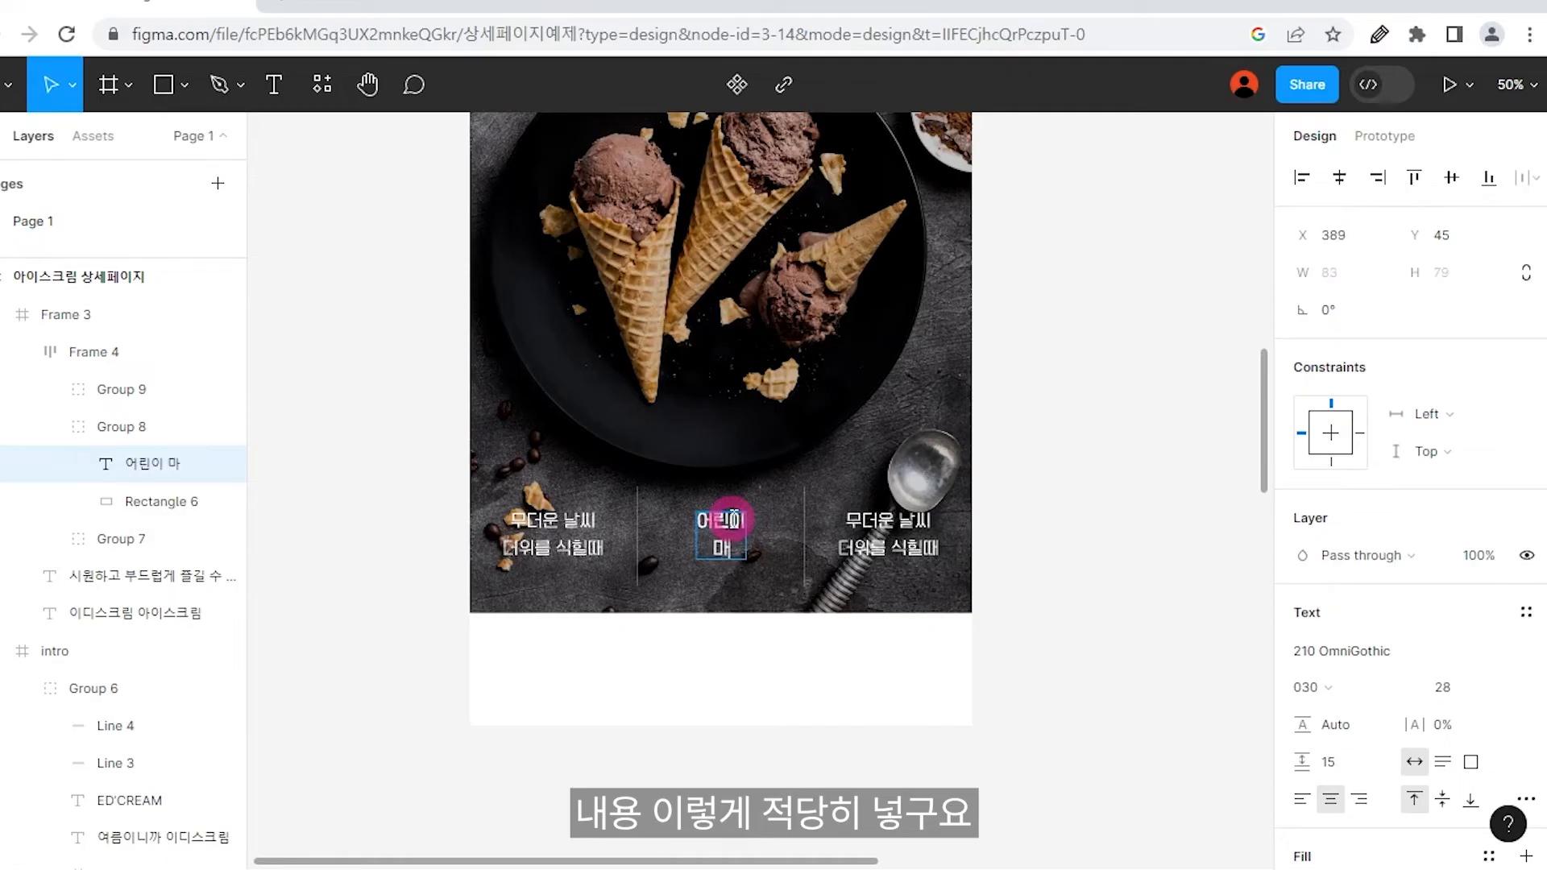
{"action": "type", "text": "맛있는 간"}
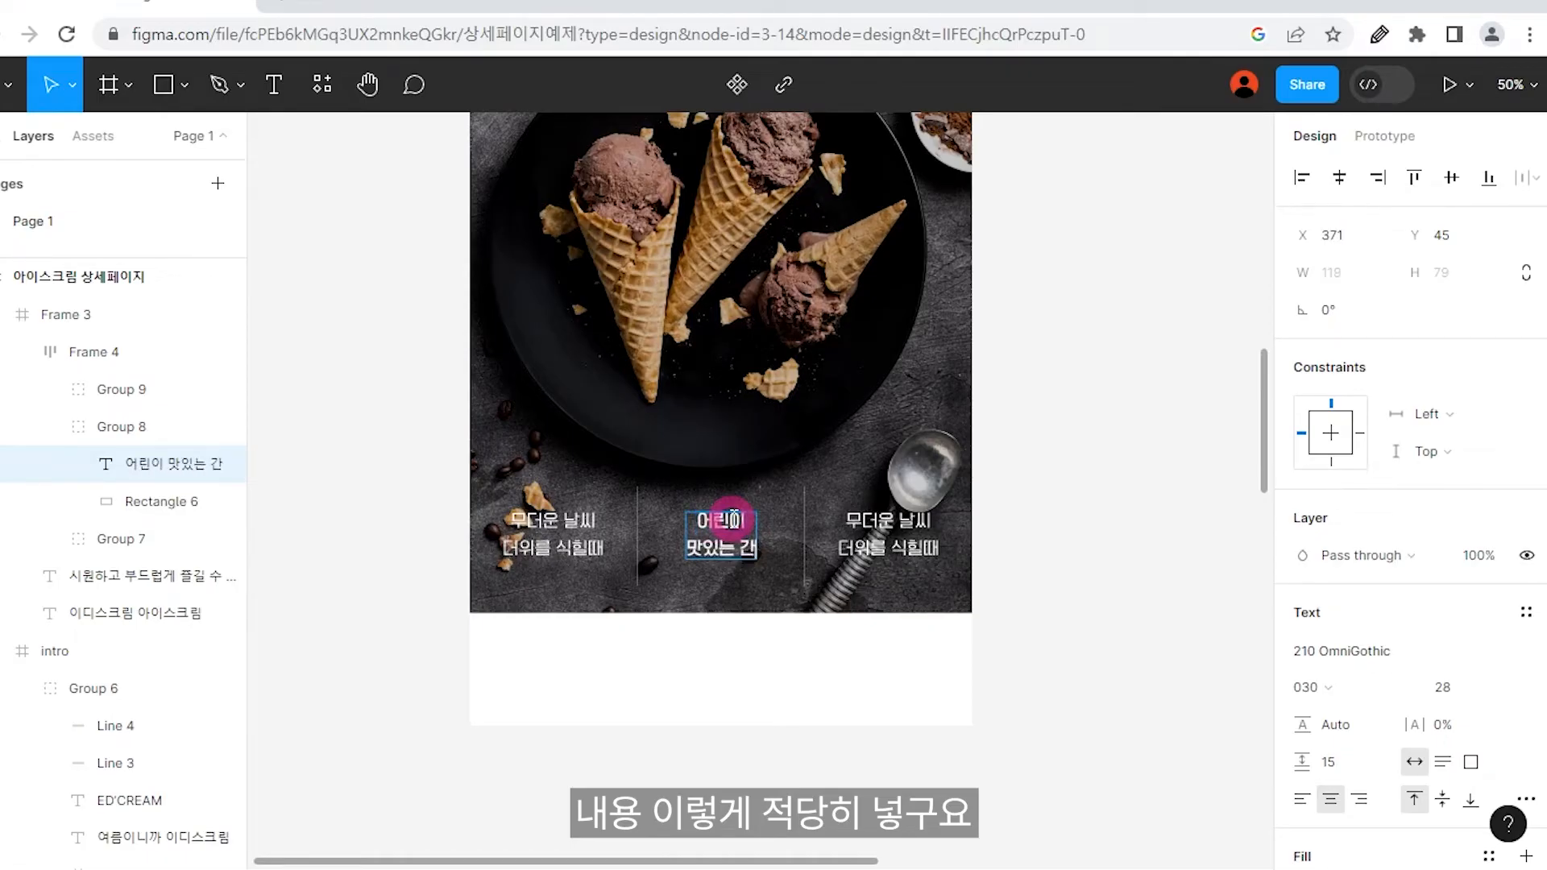
{"action": "type", "text": "식"}
{"action": "key", "text": "Escape"}
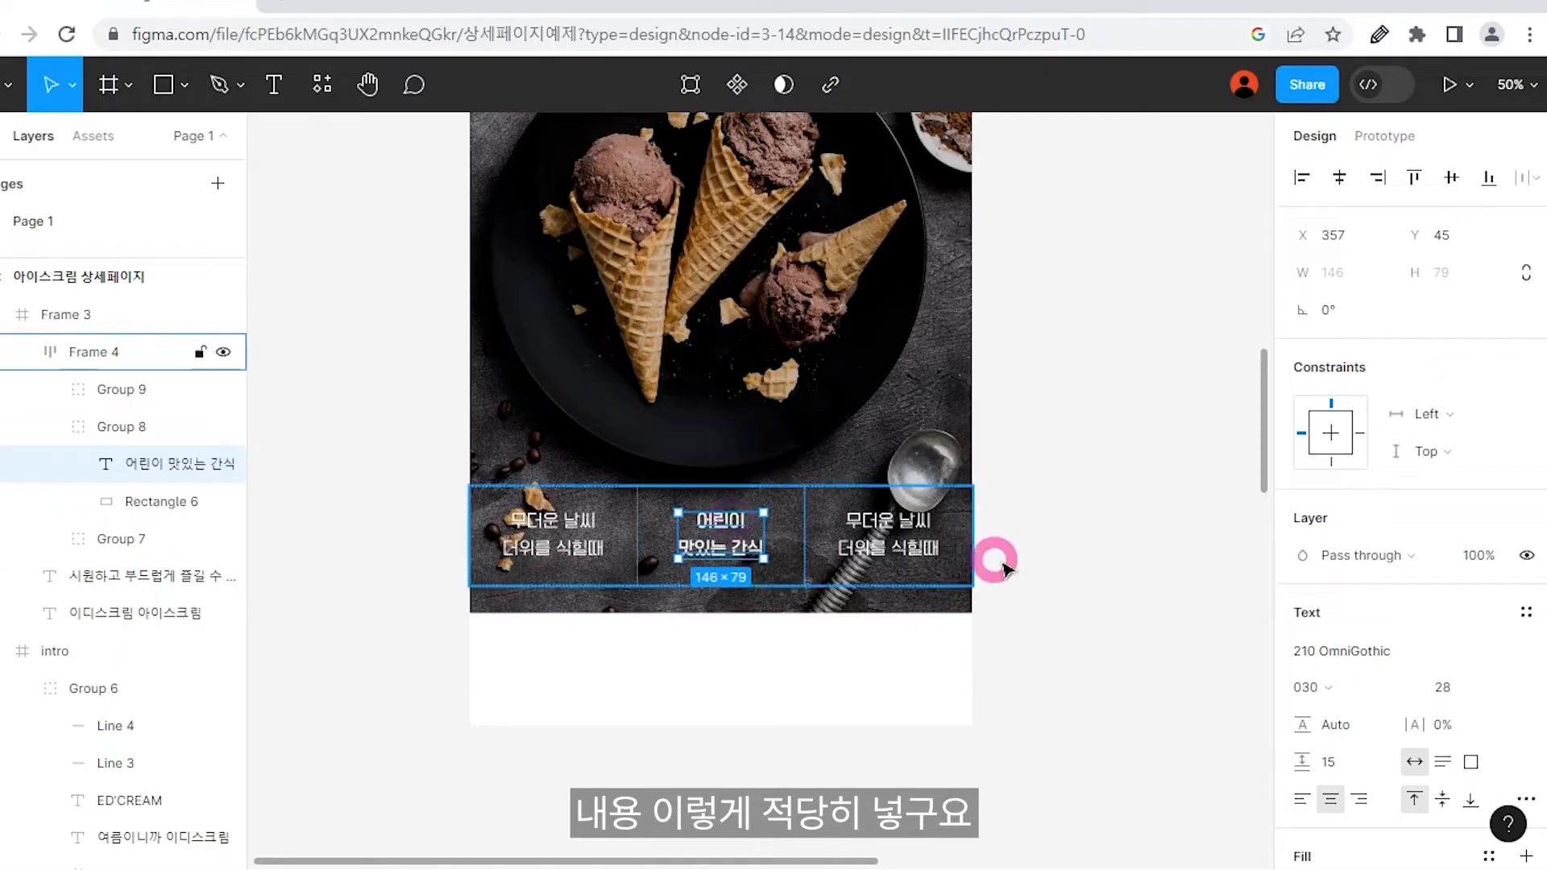
Extend the 아이스크림 상세페이지 frame far downward, keeping its 860 width, to make room for further sections.
{"action": "left_click", "coordinate": [1059, 550]}
{"action": "key", "text": "minus"}
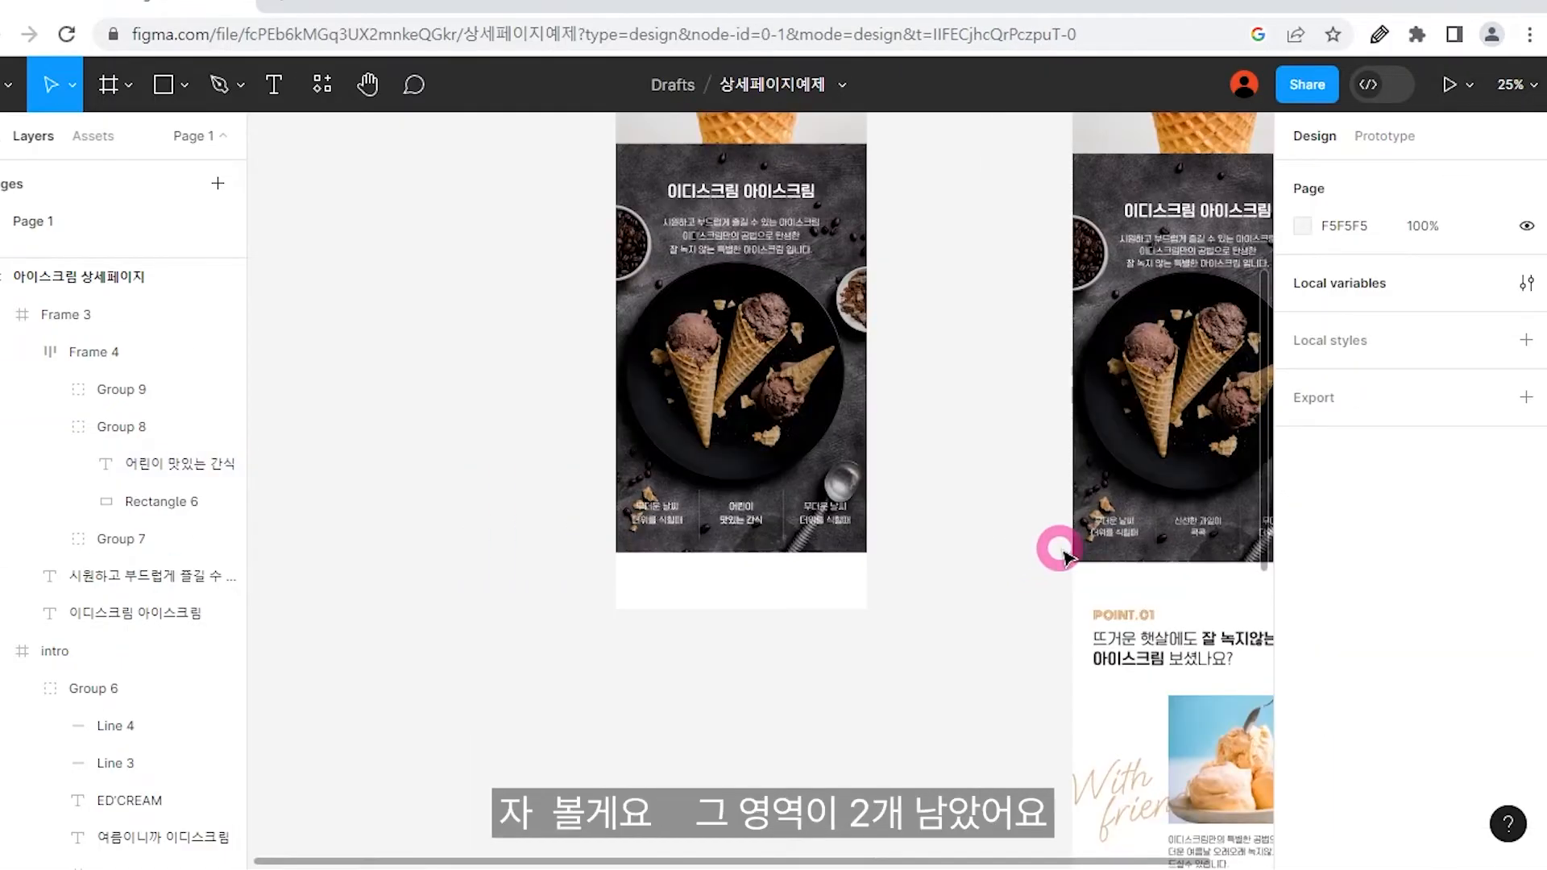
{"action": "left_click_drag", "start_coordinate": [1068, 552], "coordinate": [890, 473]}
{"action": "key", "text": "minus"}
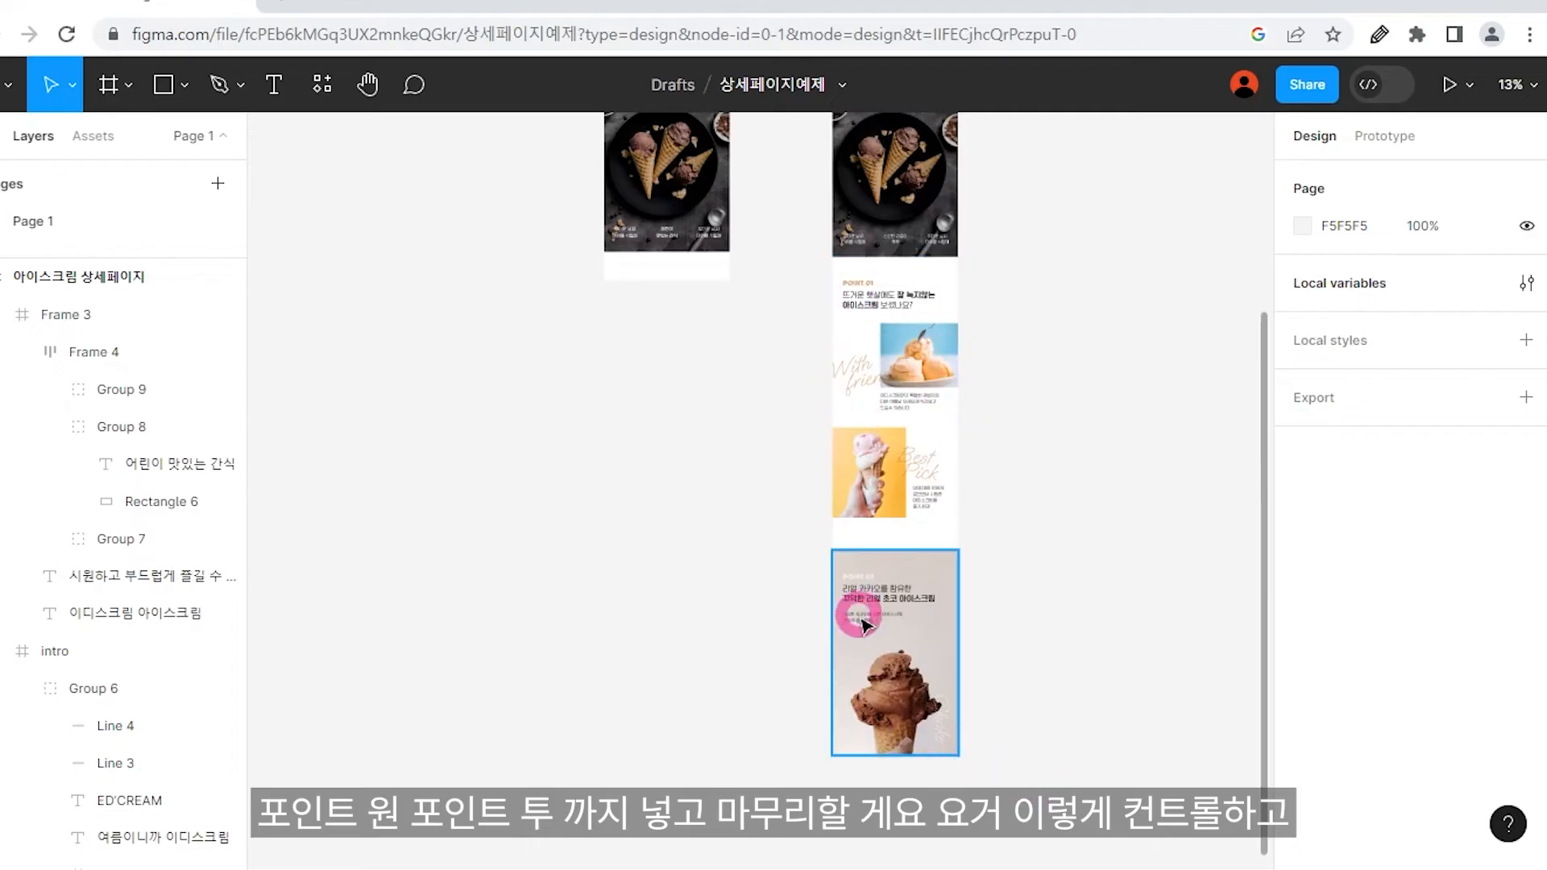
{"action": "scroll", "coordinate": [645, 512], "scroll_direction": "up", "scroll_amount": 4}
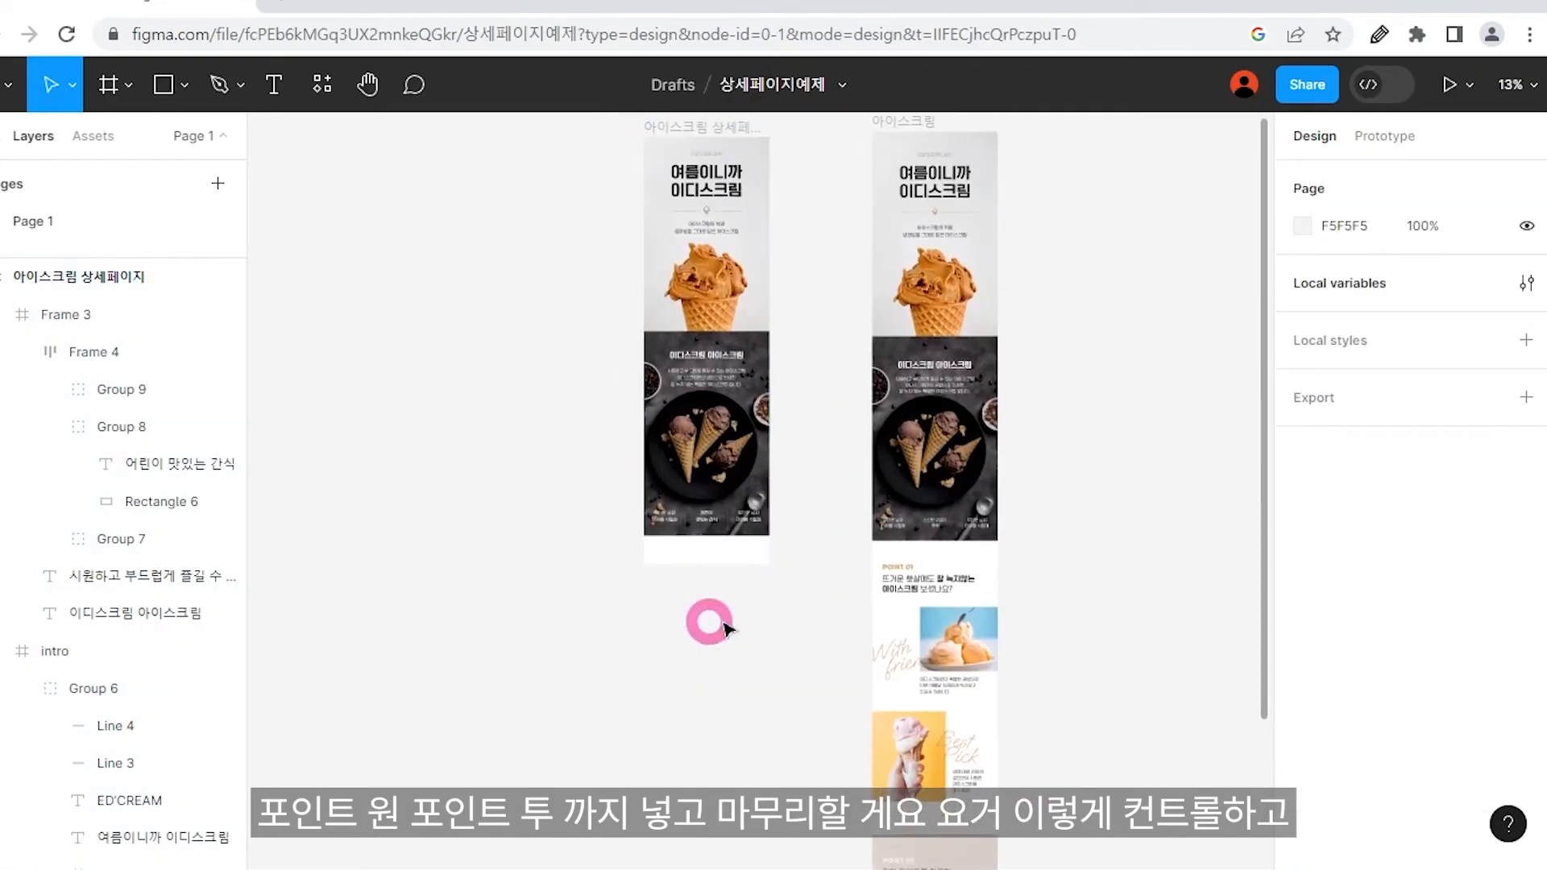
{"action": "left_click", "coordinate": [706, 565]}
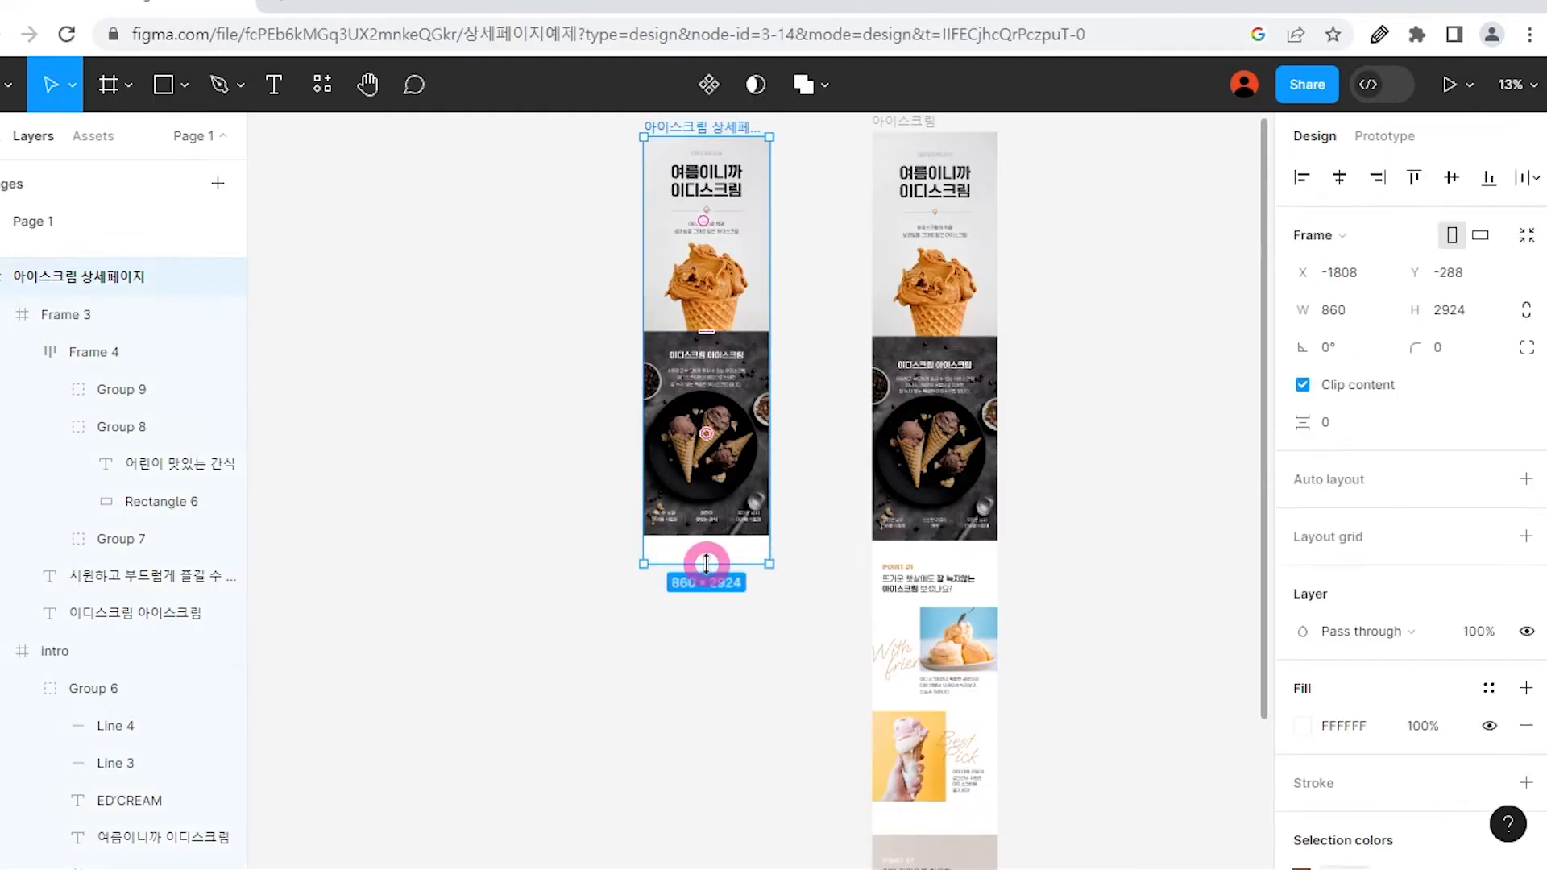
{"action": "left_click_drag", "start_coordinate": [706, 564], "coordinate": [700, 841]}
{"action": "left_click", "coordinate": [1077, 706]}
Inspect the size of the POINT.01 section frame in the example page.
{"action": "scroll", "coordinate": [1078, 706], "scroll_direction": "up", "scroll_amount": 3}
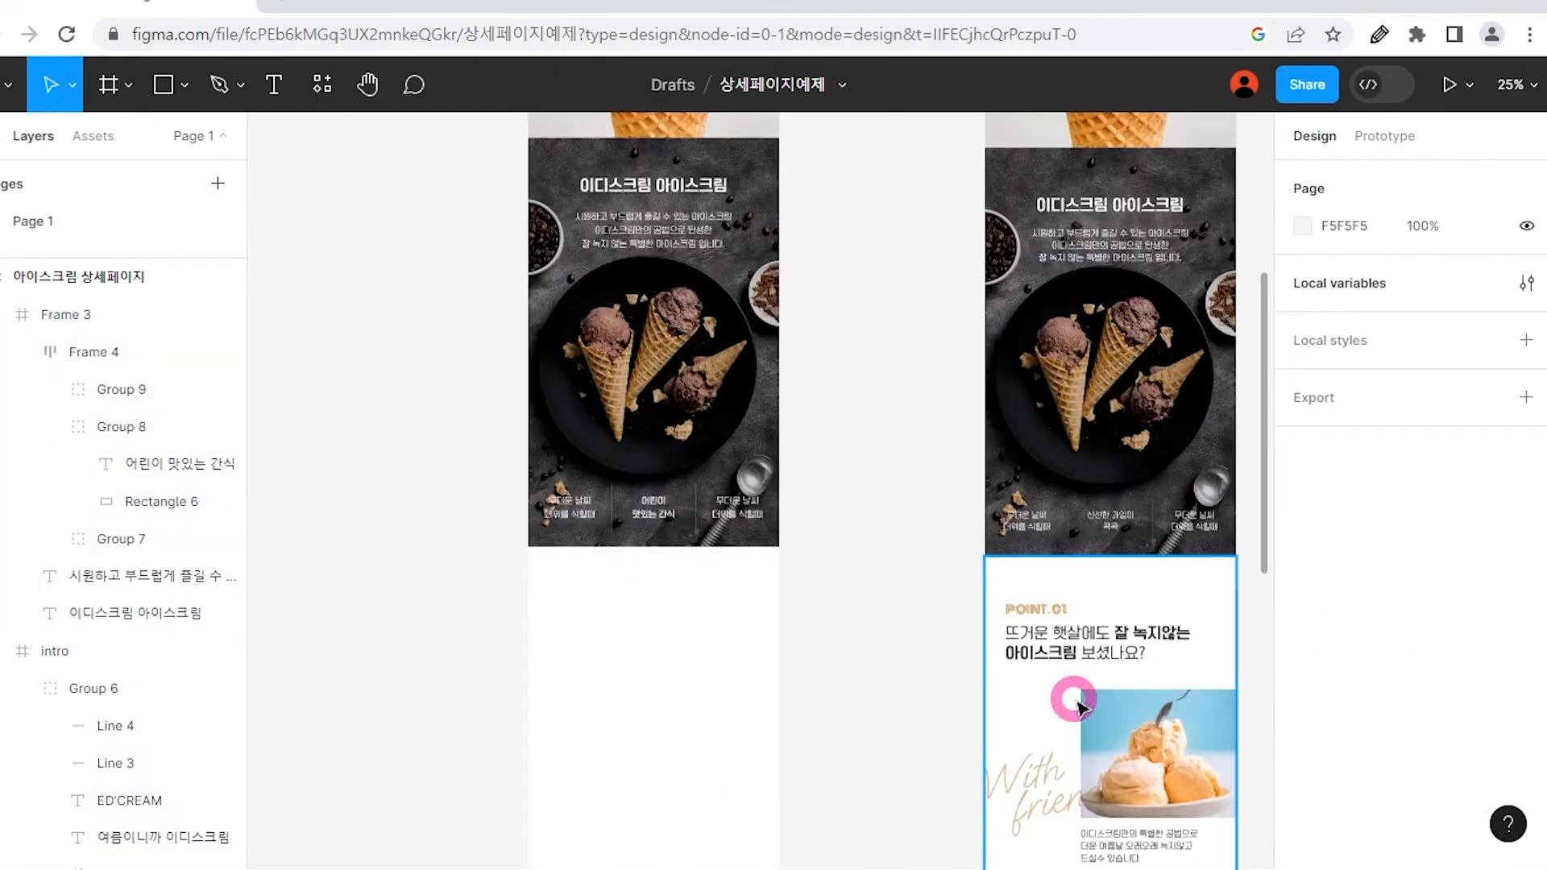
{"action": "scroll", "coordinate": [1071, 691], "scroll_direction": "down", "scroll_amount": 4}
{"action": "left_click", "coordinate": [1045, 283]}
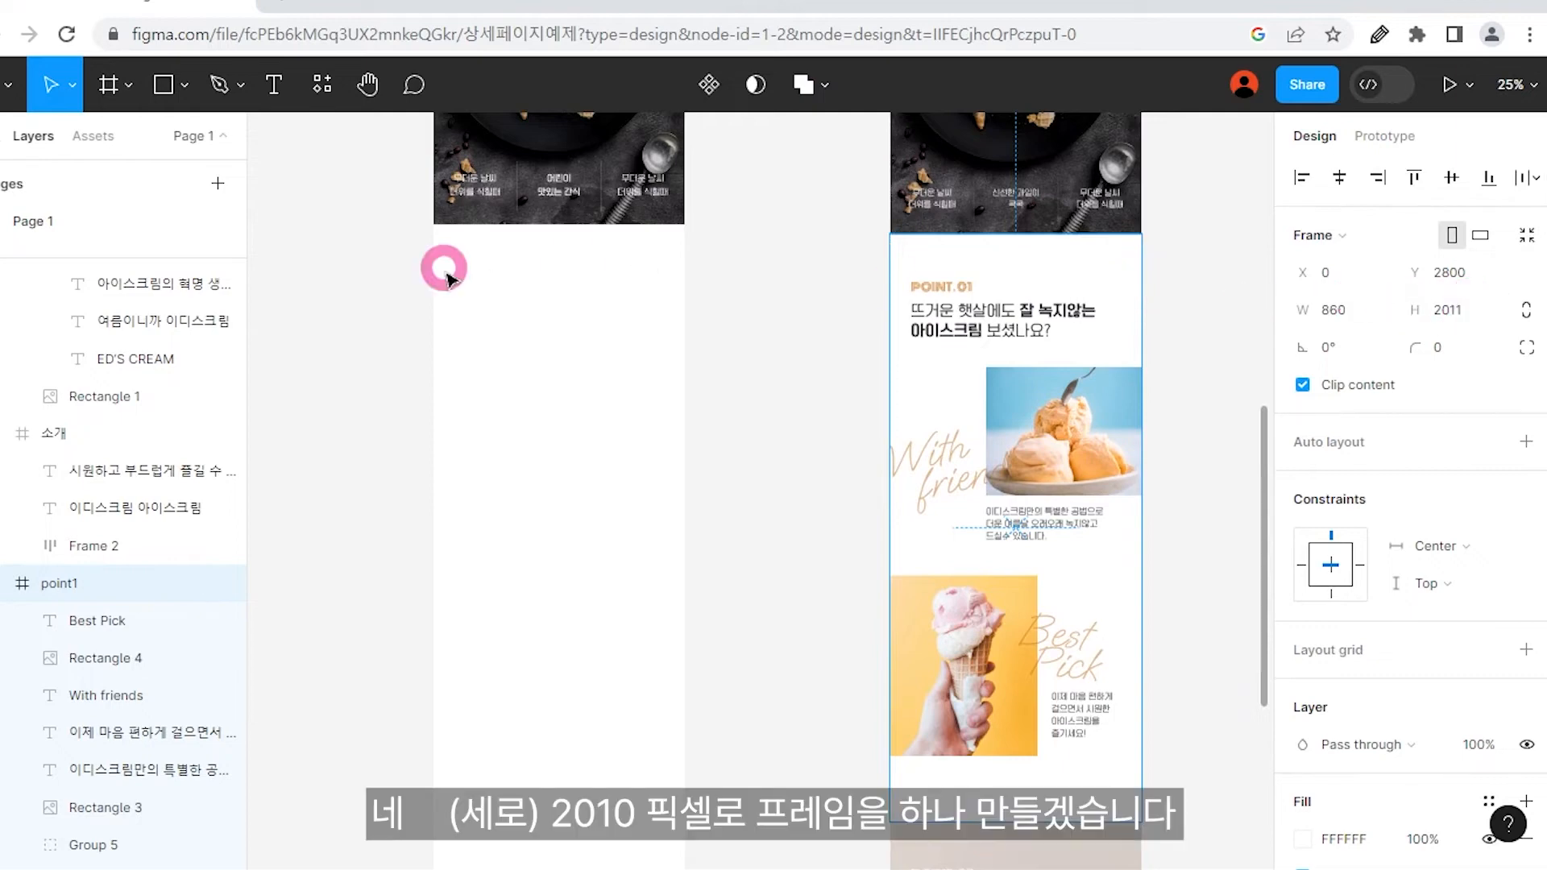
Create an 860 × 2010 frame in the 아이스크림 상세페이지 page and place it flush beneath the dark cone section.
{"action": "left_click", "coordinate": [743, 522]}
{"action": "left_click_drag", "start_coordinate": [742, 522], "coordinate": [775, 506]}
{"action": "left_click", "coordinate": [108, 84]}
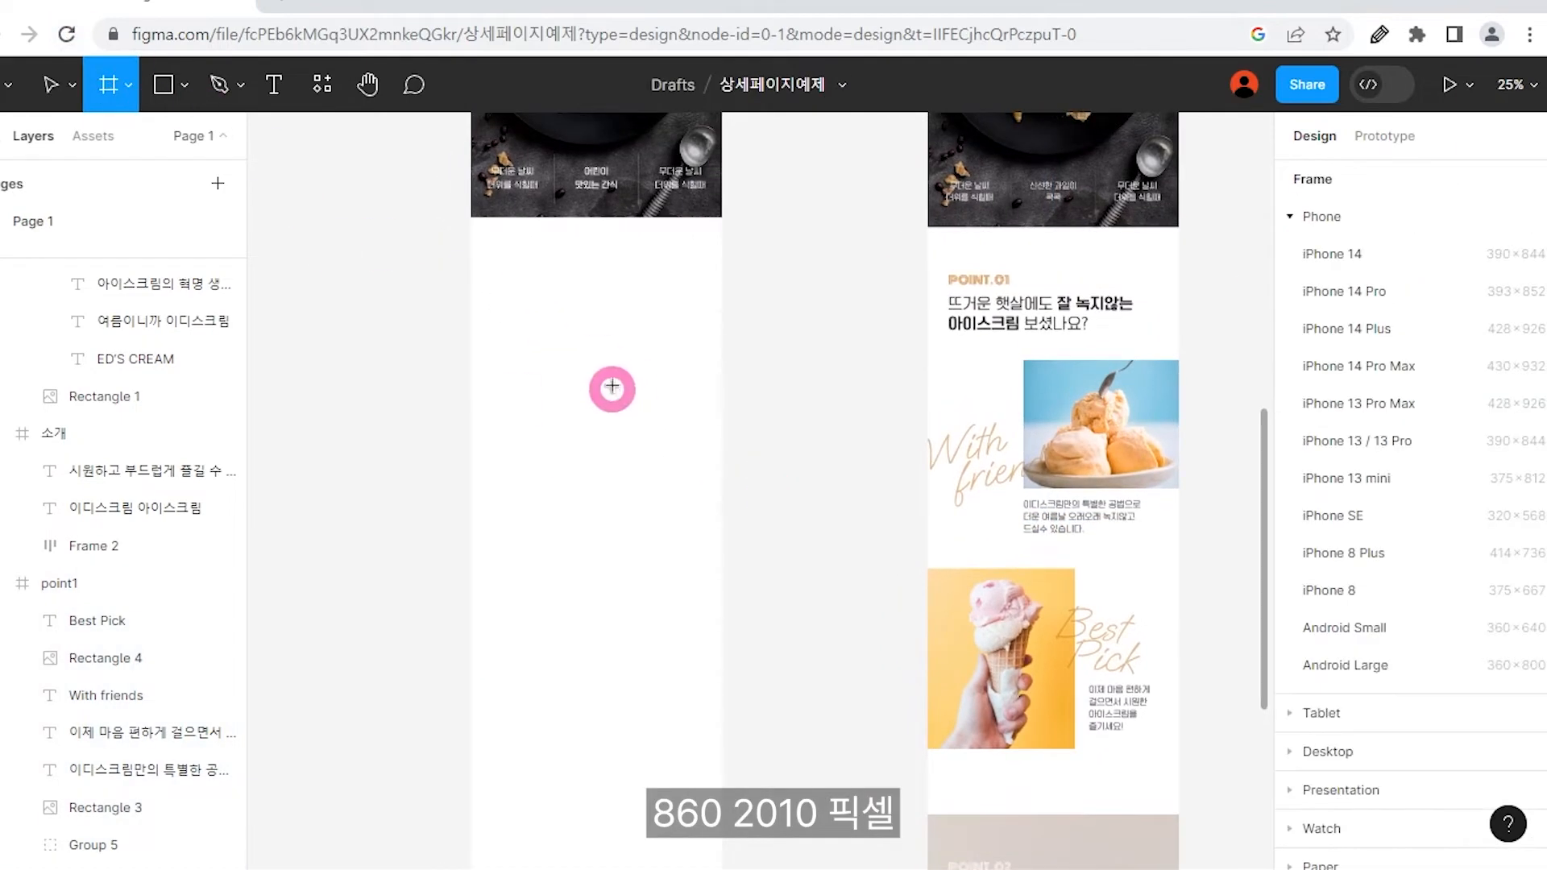
{"action": "left_click_drag", "start_coordinate": [542, 316], "coordinate": [673, 500]}
{"action": "left_click", "coordinate": [1353, 323]}
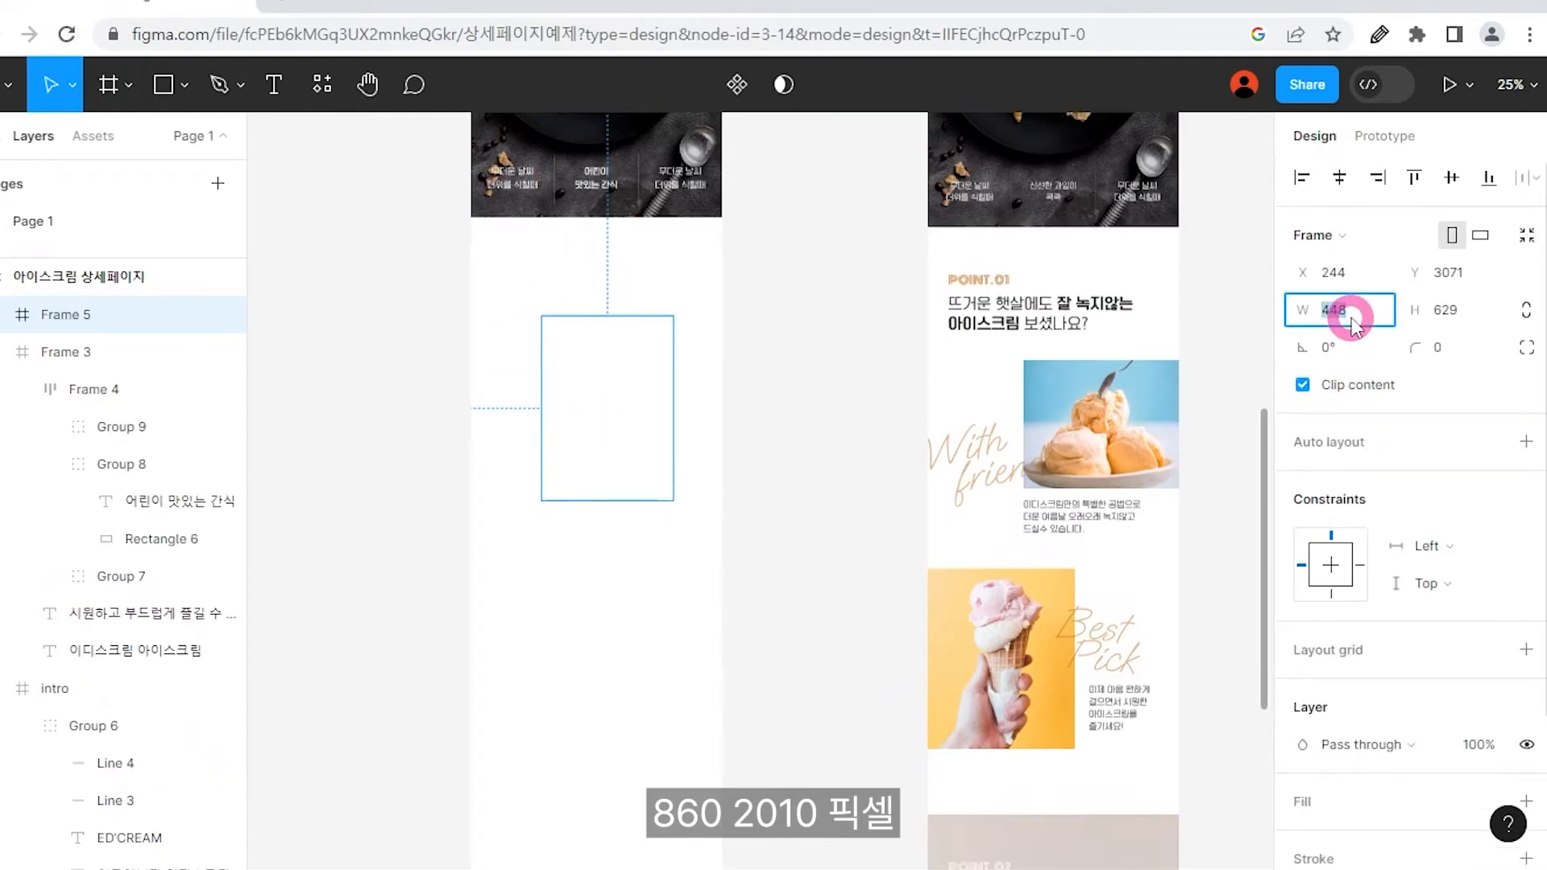
{"action": "key", "text": "Tab"}
{"action": "type", "text": "2"}
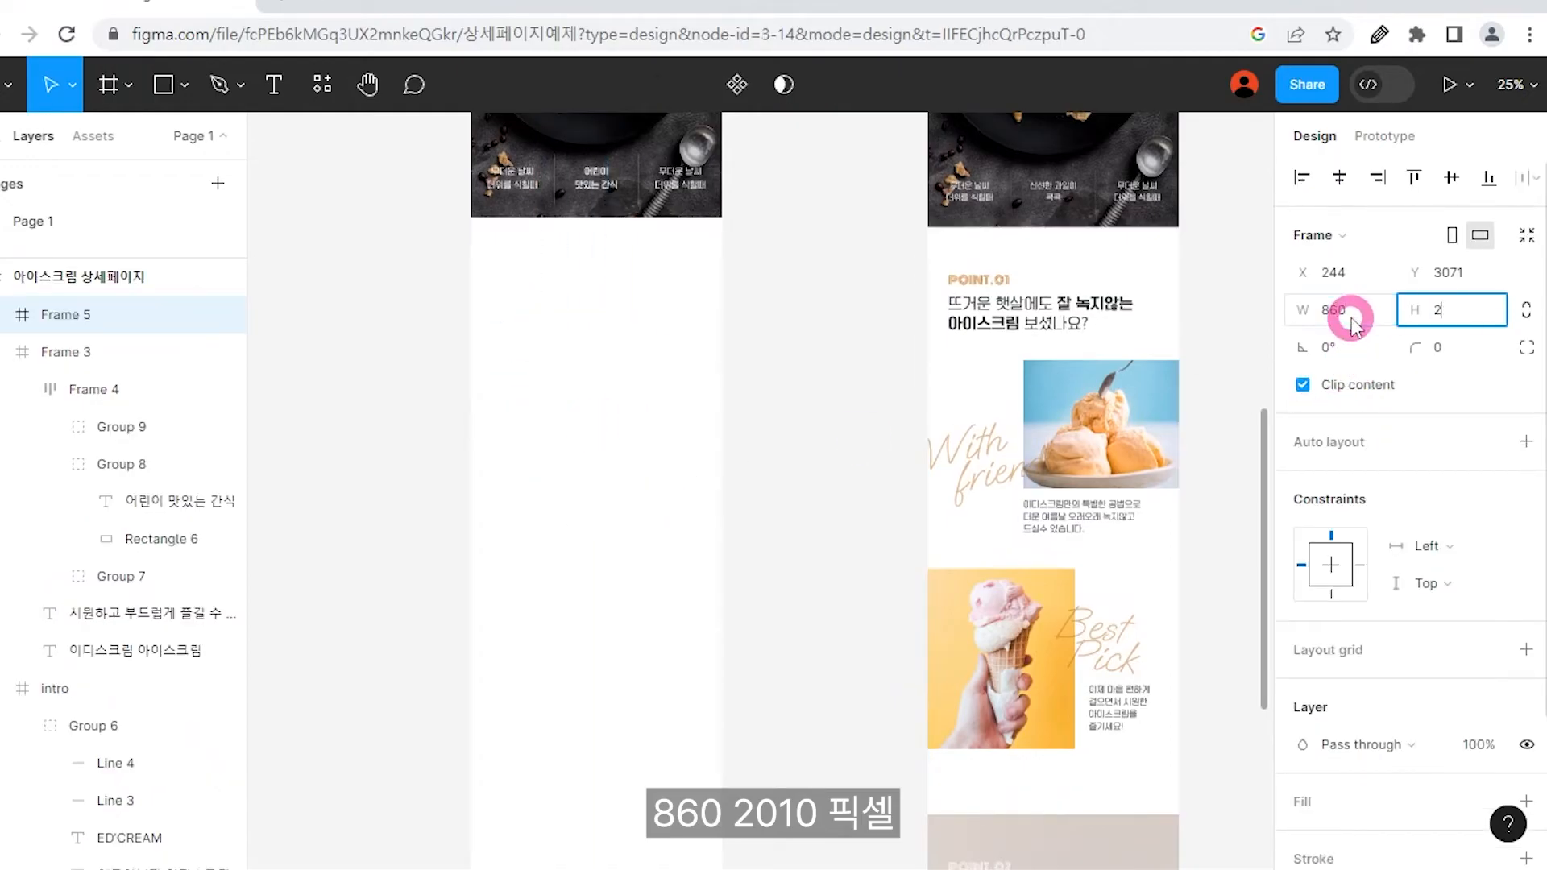
{"action": "type", "text": "010"}
{"action": "key", "text": "Return"}
{"action": "left_click_drag", "start_coordinate": [617, 403], "coordinate": [551, 283]}
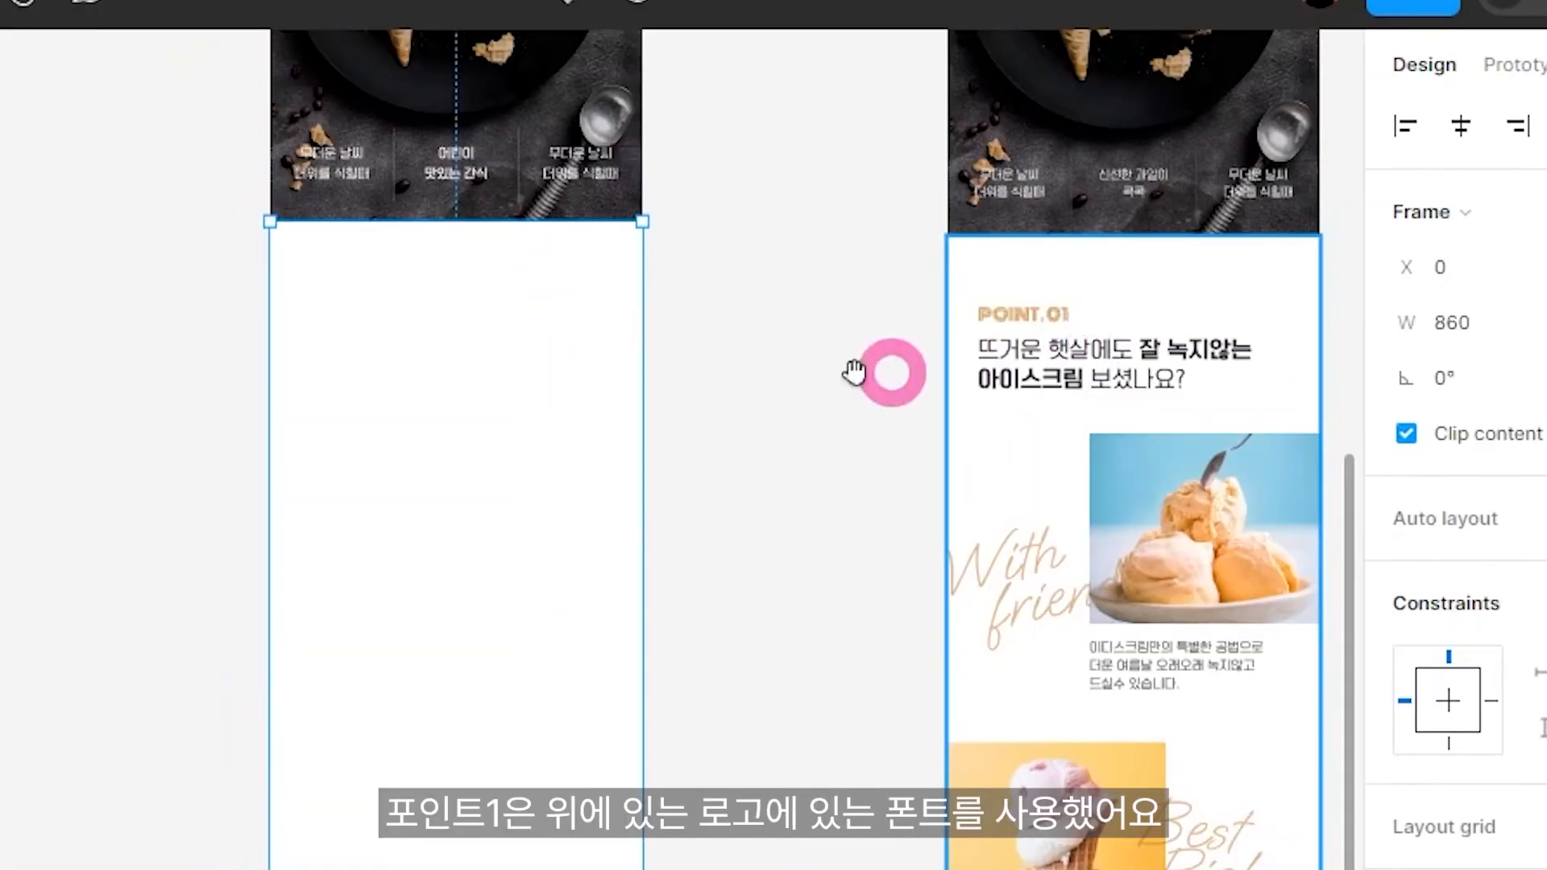
Copy the ED'CREAM logo text from the intro section and select the empty frame below the dark cone section as its destination.
{"action": "scroll", "coordinate": [846, 419], "scroll_direction": "up", "scroll_amount": 10}
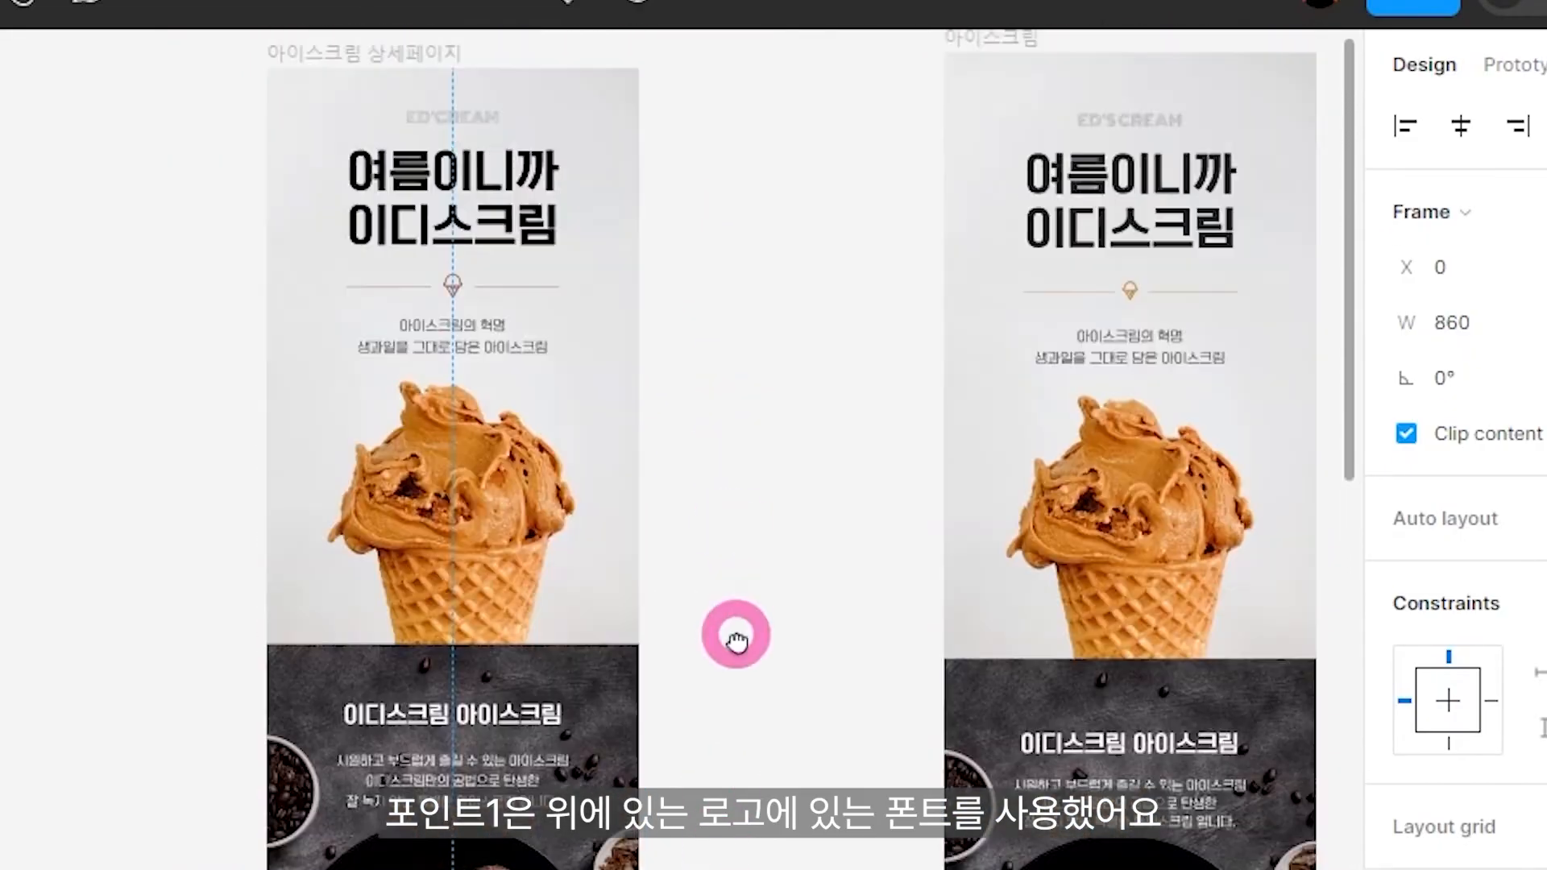
{"action": "scroll", "coordinate": [473, 149], "scroll_direction": "up", "scroll_amount": 2}
{"action": "left_click", "coordinate": [472, 163]}
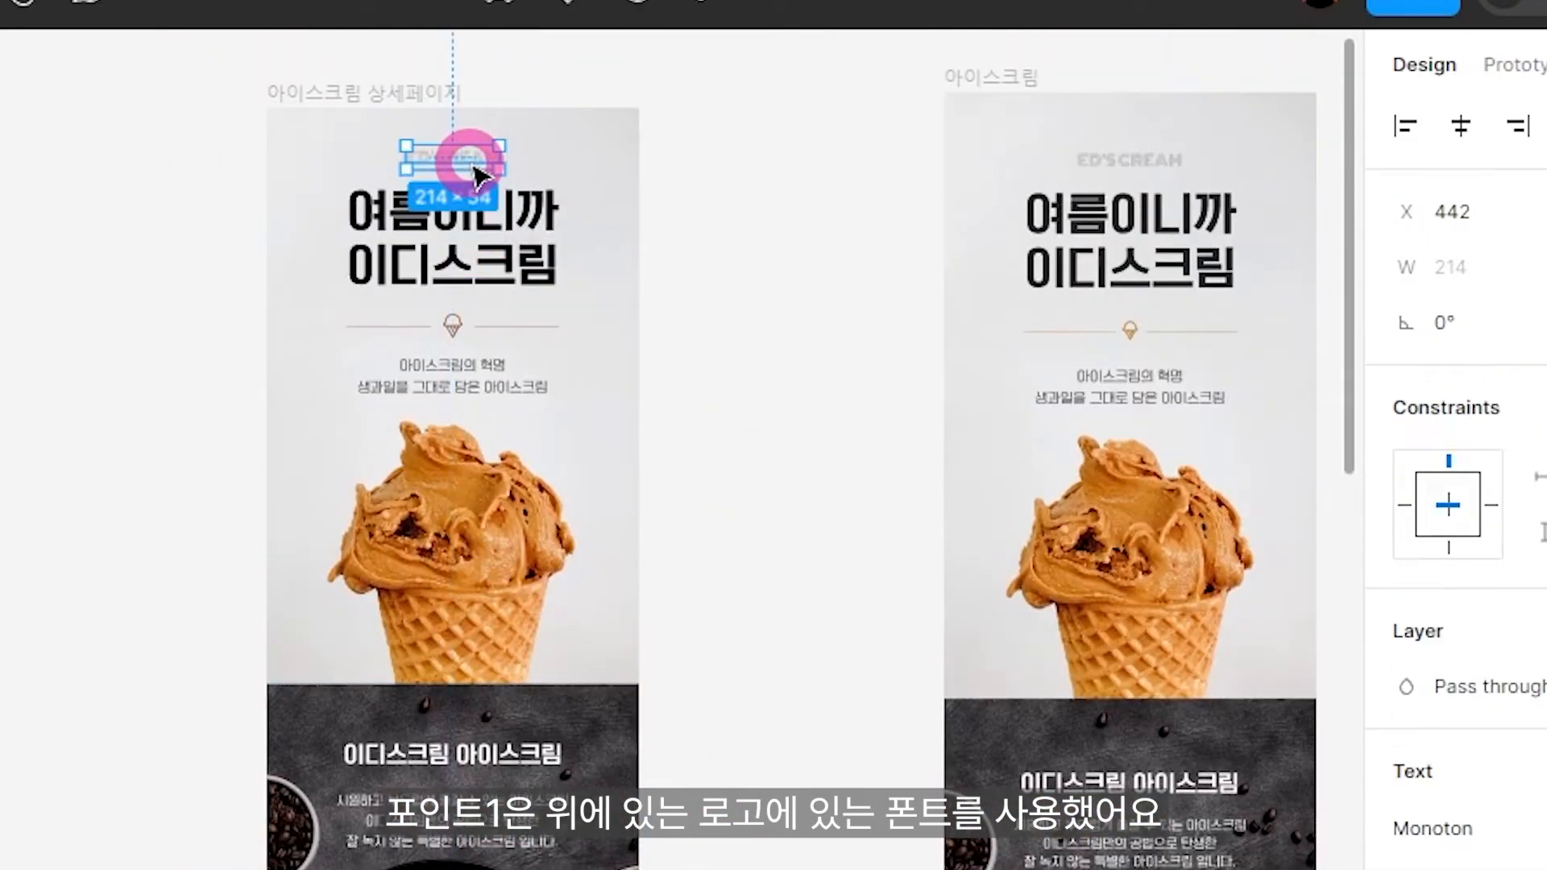
{"action": "key", "text": "ctrl+c"}
{"action": "scroll", "coordinate": [894, 387], "scroll_direction": "down", "scroll_amount": 12}
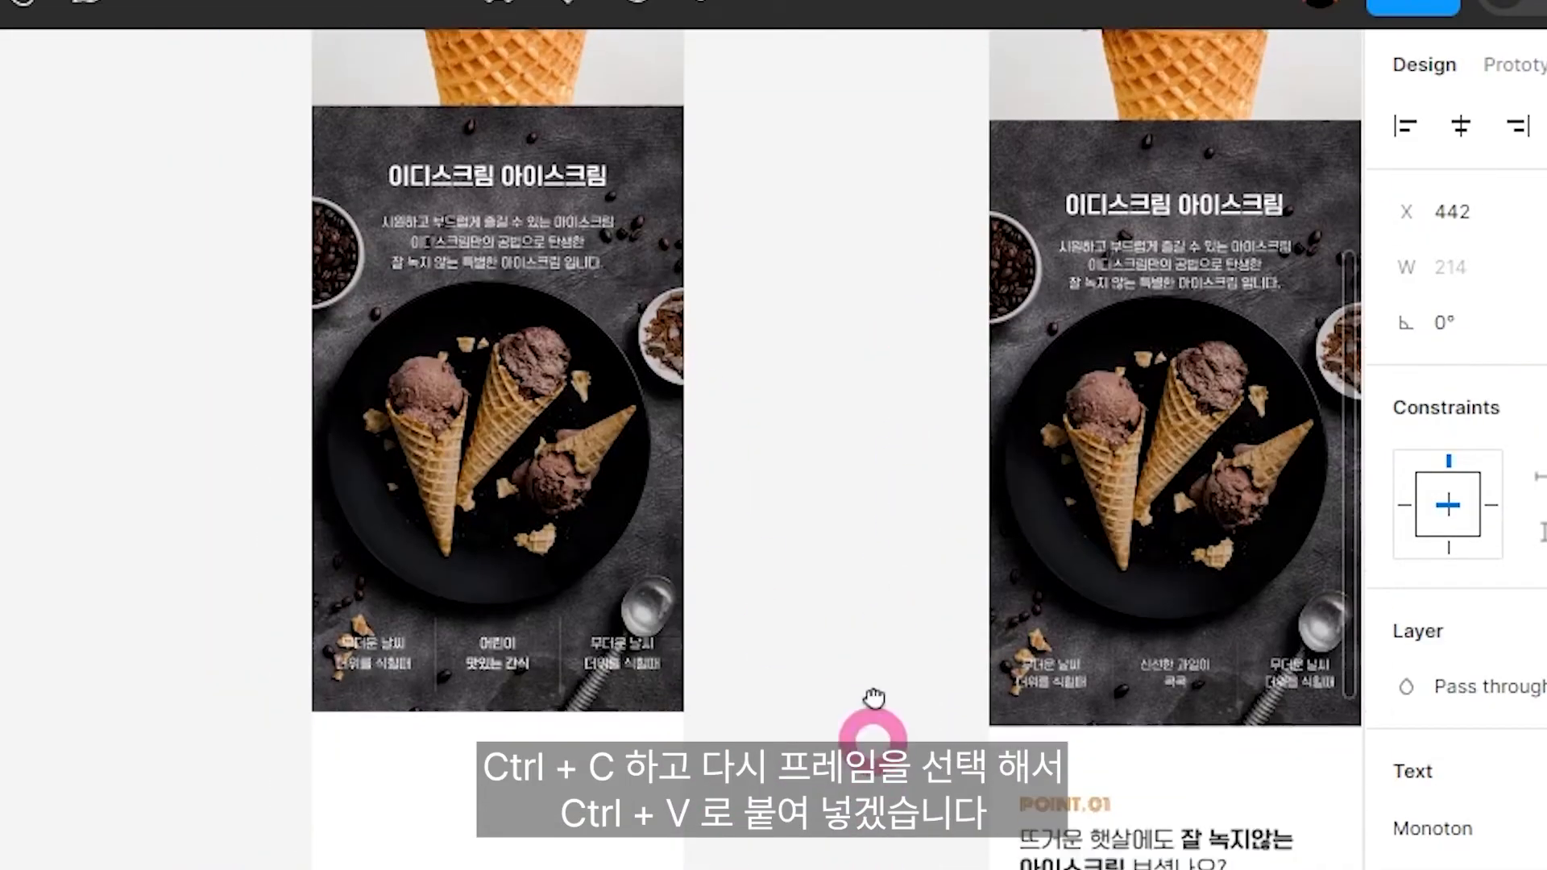
{"action": "left_click", "coordinate": [447, 724]}
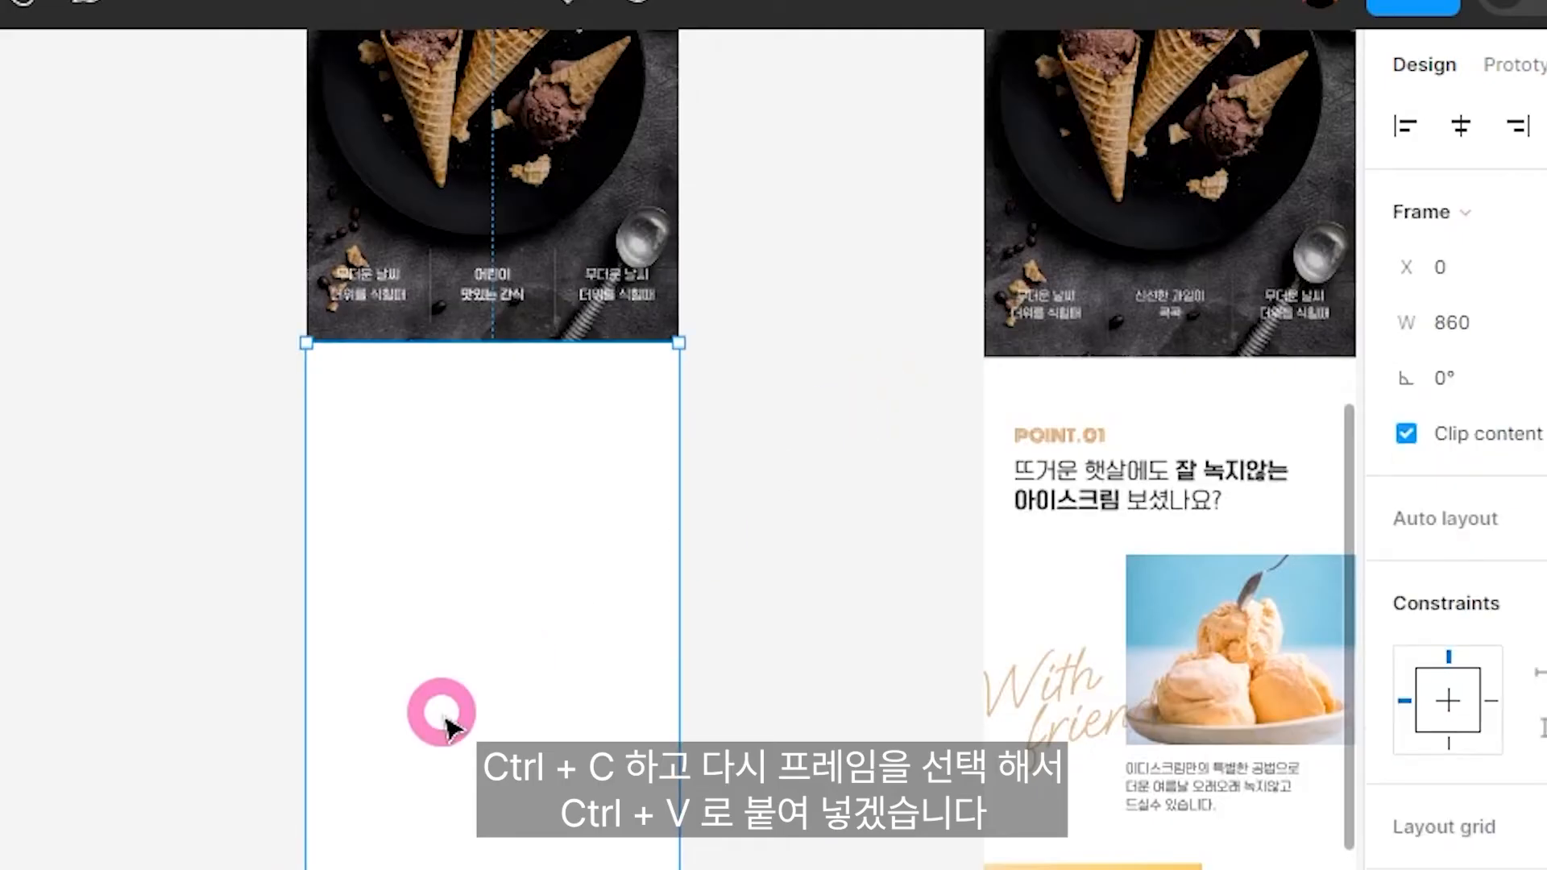
Paste the copied text into the blank frame, move it to about X 75, Y 120, and change its wording to POINT01.
{"action": "key", "text": "ctrl+v"}
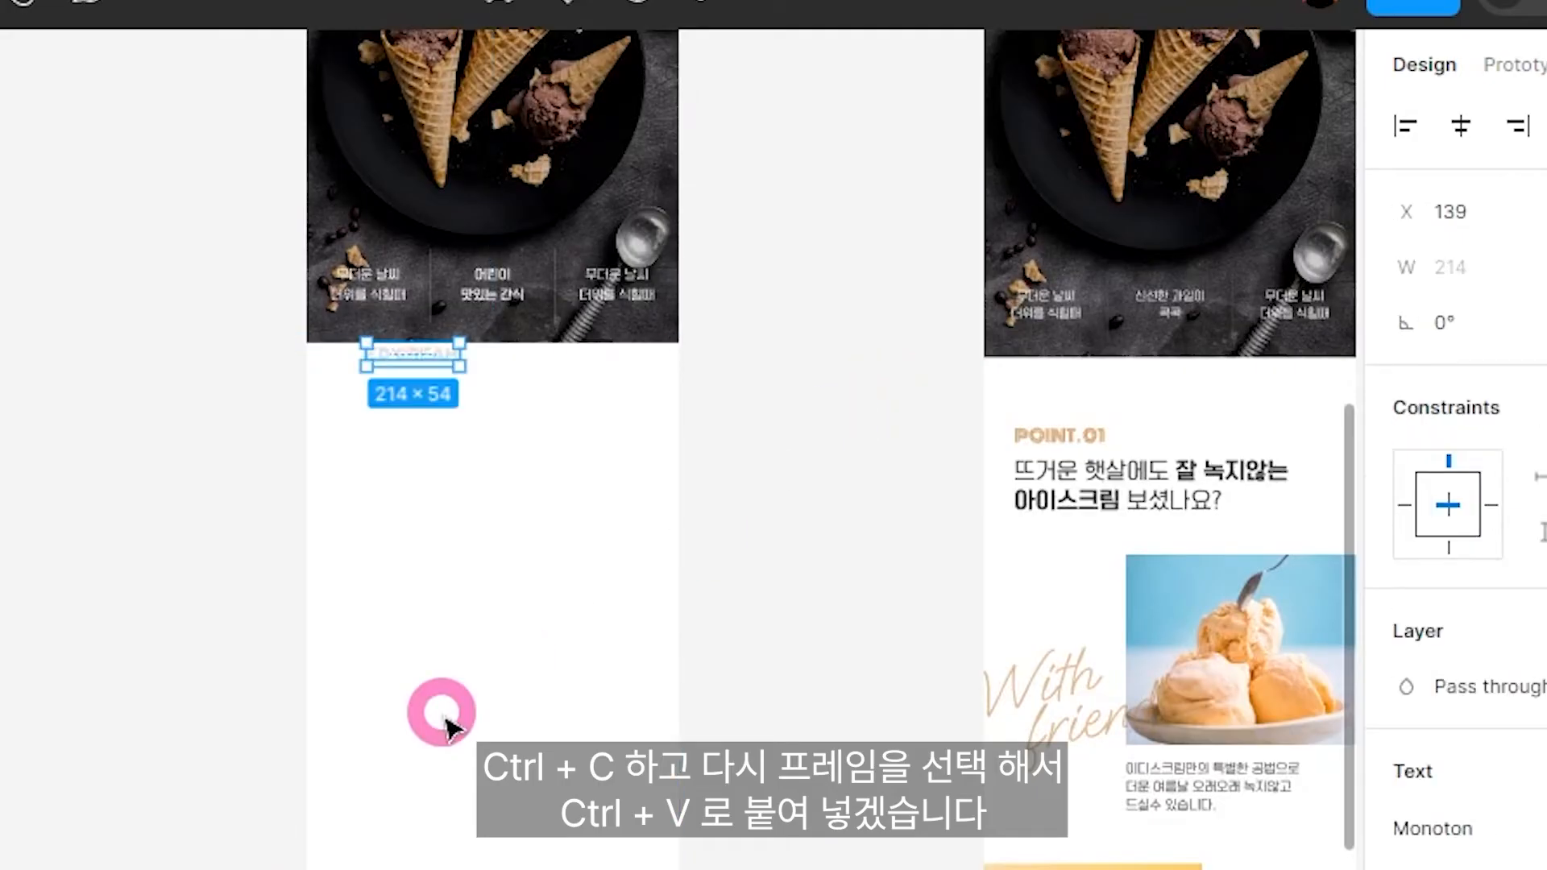
{"action": "left_click_drag", "start_coordinate": [422, 357], "coordinate": [394, 407]}
{"action": "double_click", "coordinate": [394, 407]}
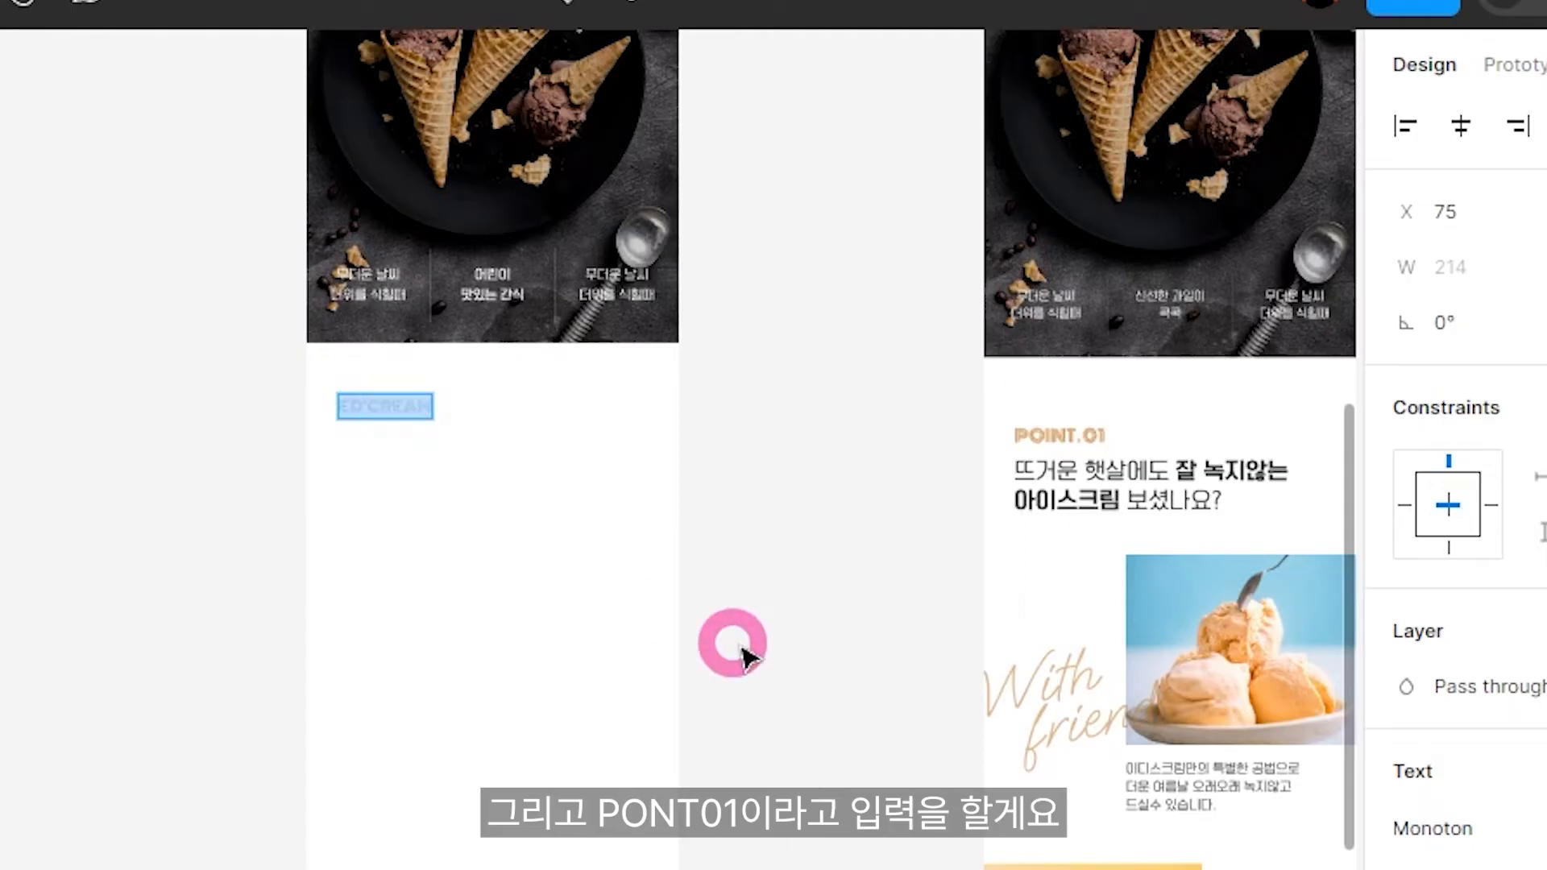
{"action": "key", "text": "BackSpace"}
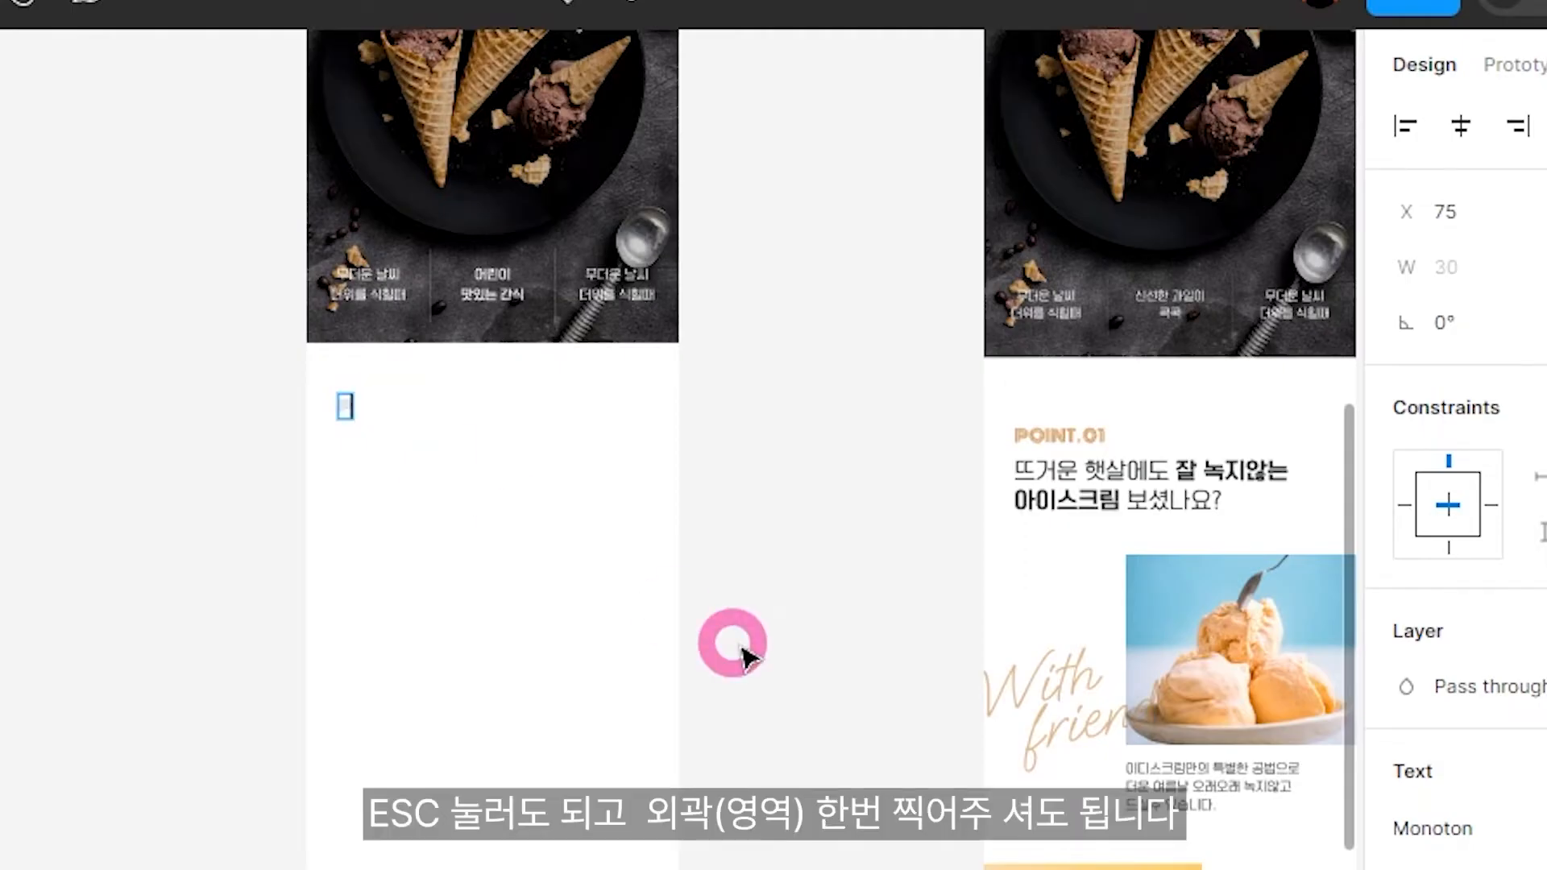
{"action": "type", "text": "POI"}
{"action": "type", "text": "NT01"}
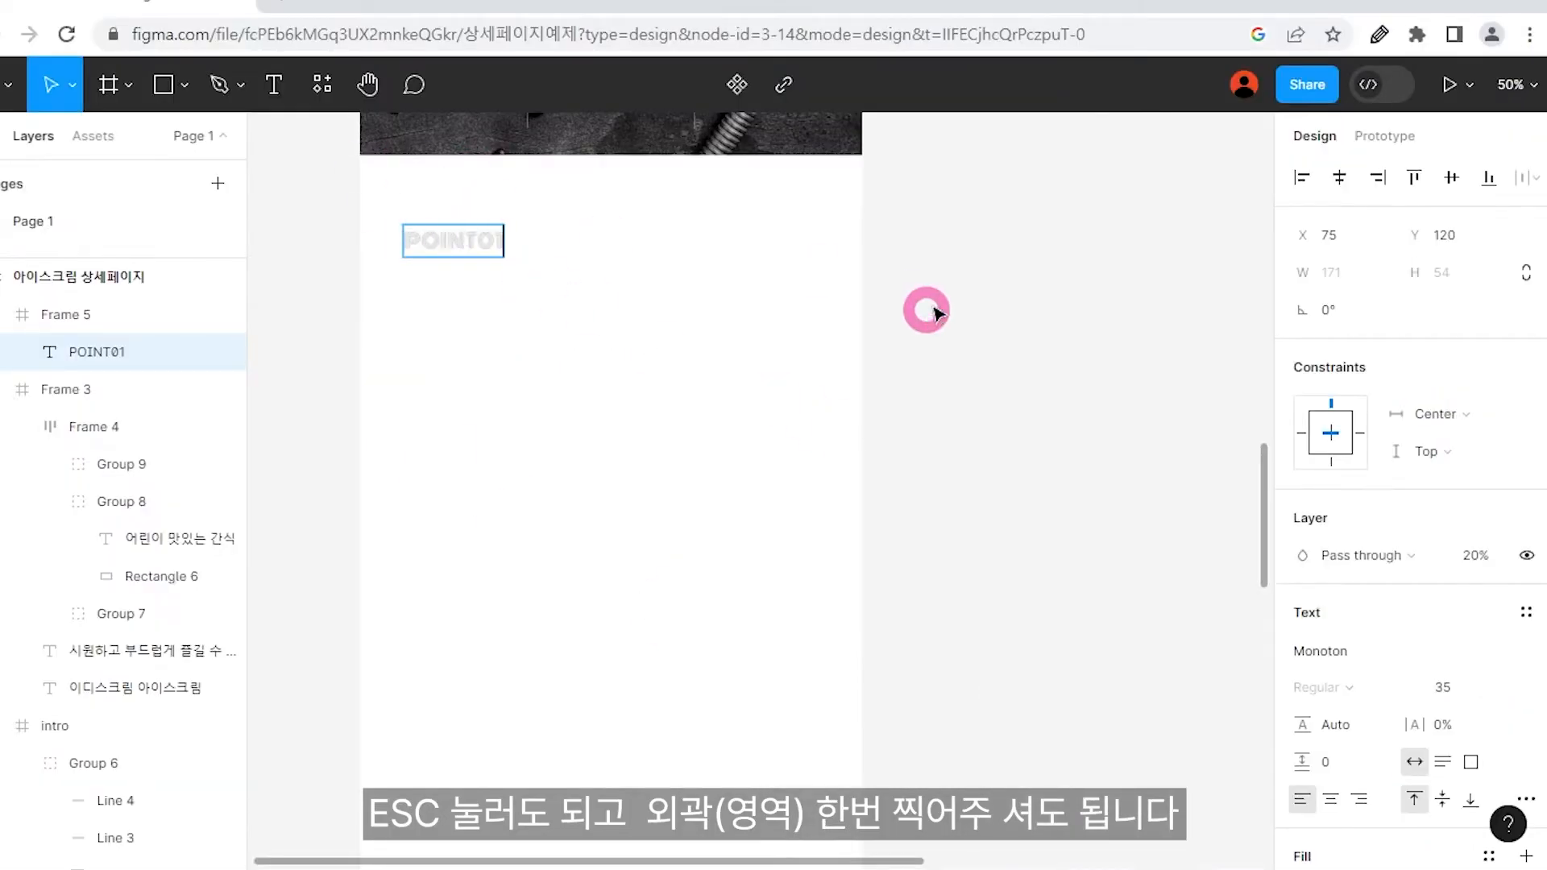
{"action": "left_click", "coordinate": [942, 293]}
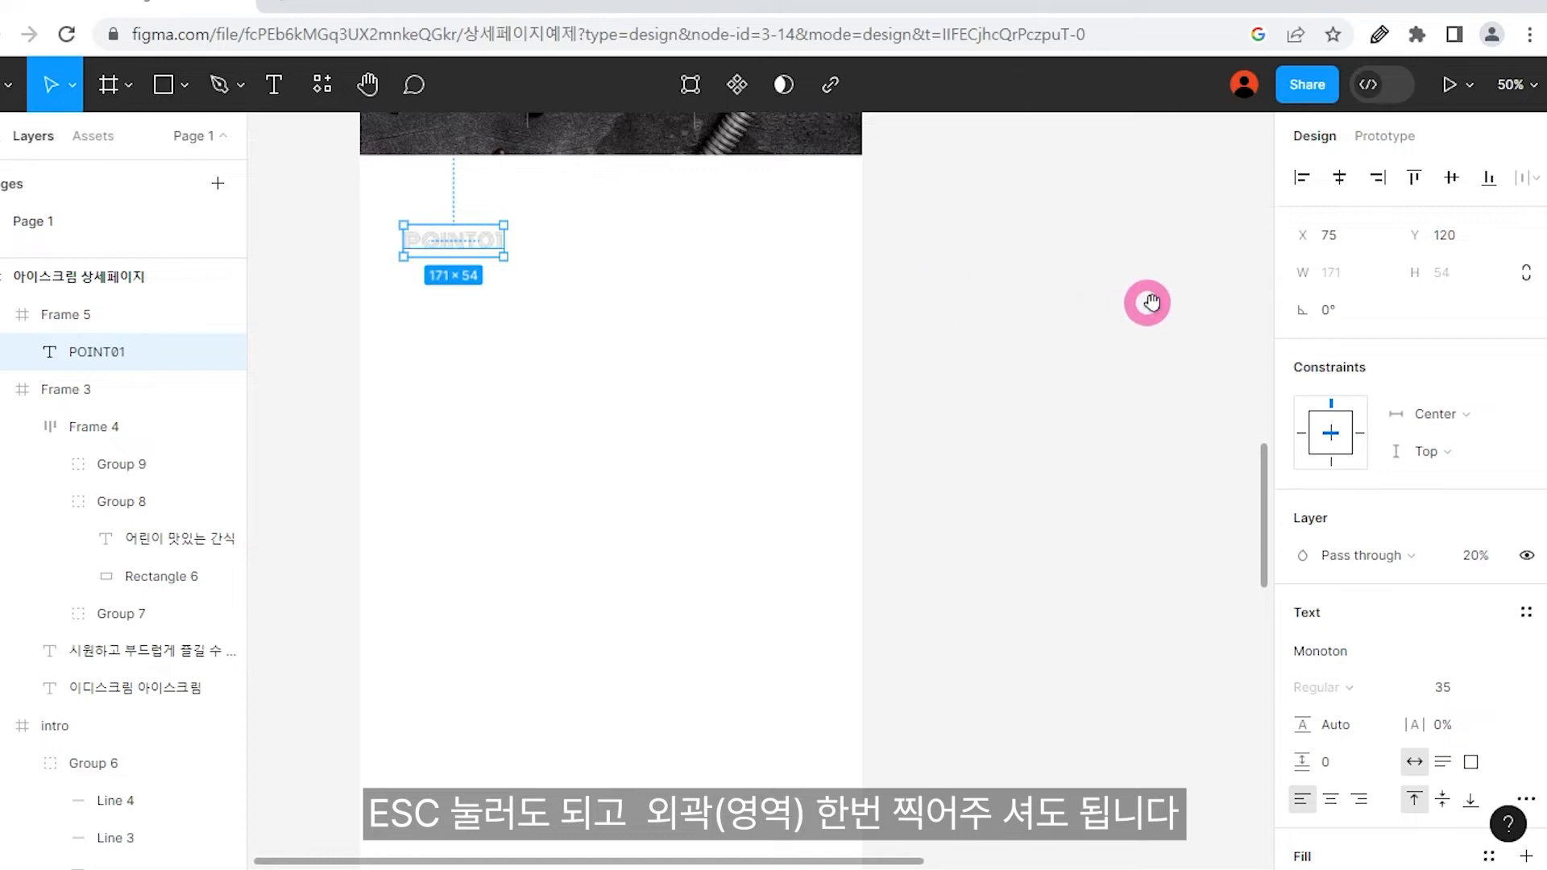
Compare the label with the reference design and insert a period so it reads POINT.01.
{"action": "left_click_drag", "start_coordinate": [1067, 304], "coordinate": [729, 328]}
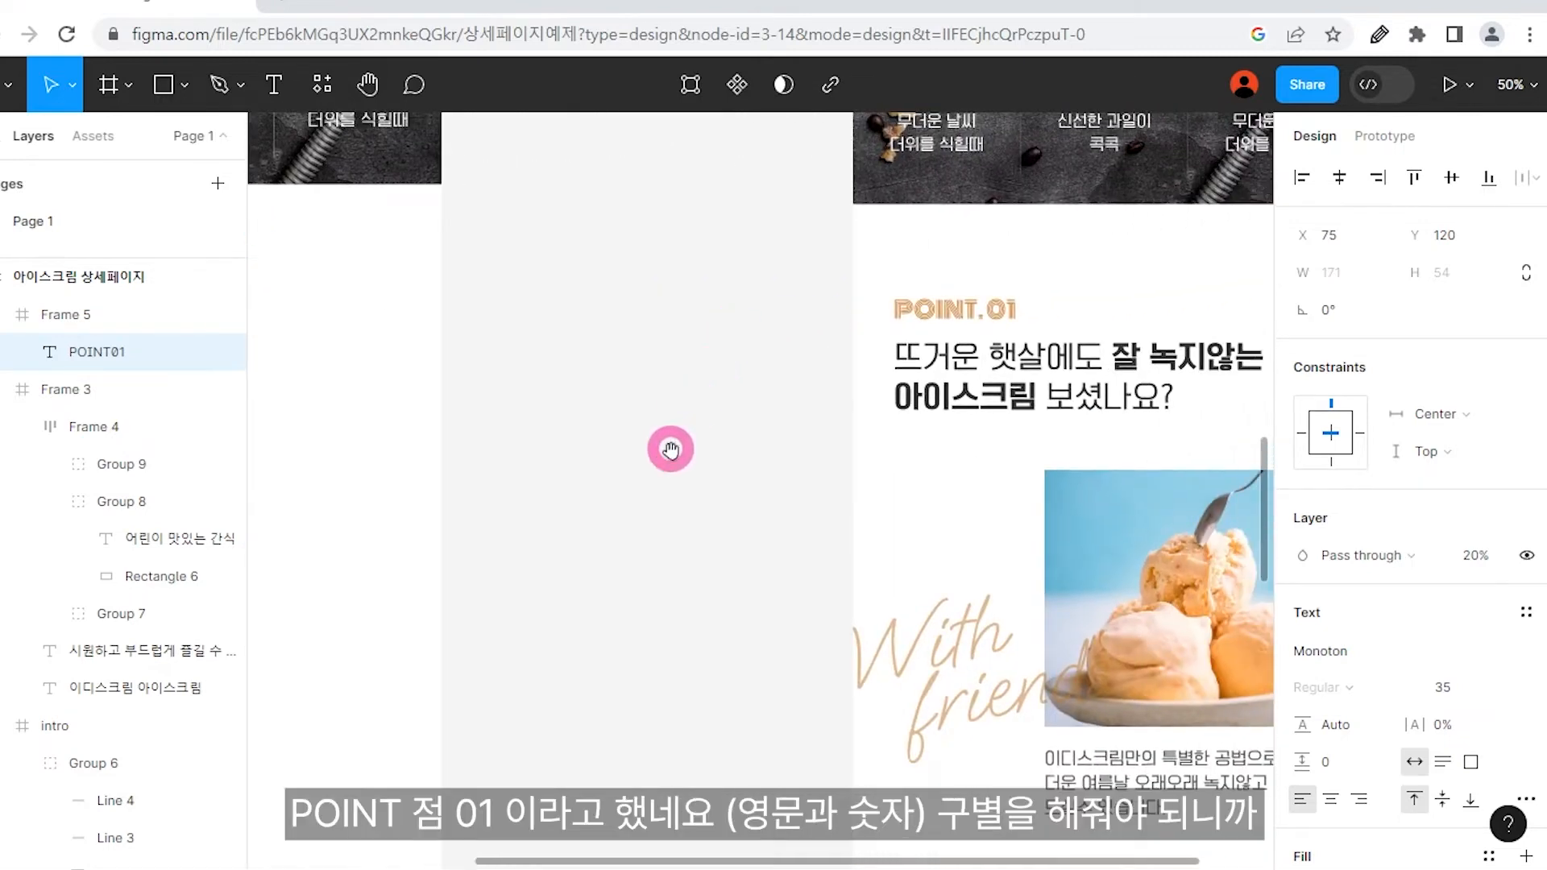
{"action": "left_click_drag", "start_coordinate": [670, 449], "coordinate": [1093, 418]}
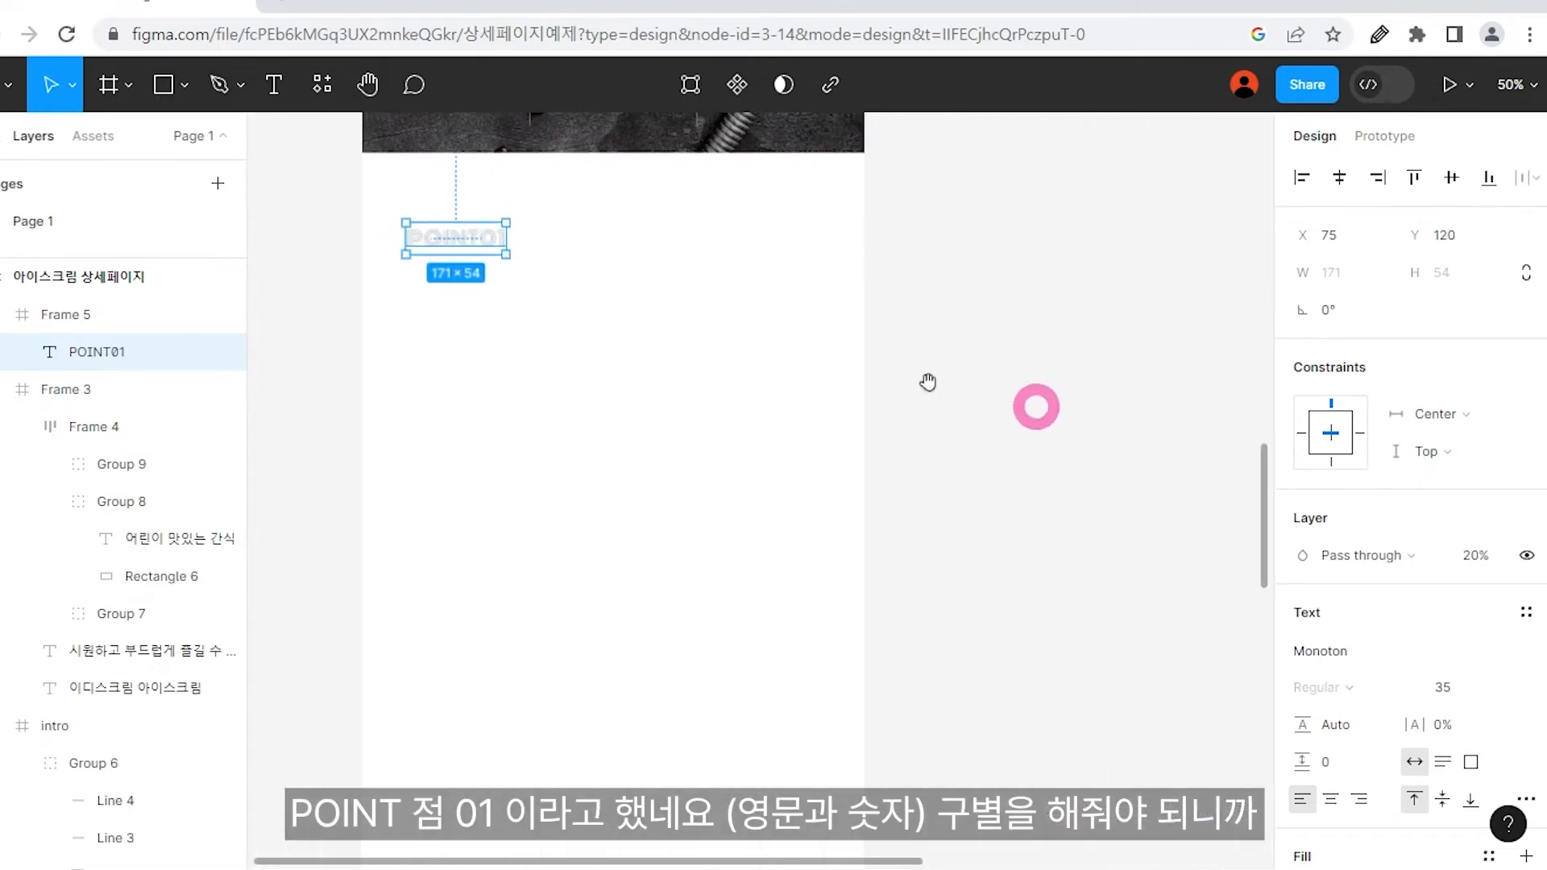
{"action": "double_click", "coordinate": [441, 234]}
{"action": "left_click", "coordinate": [470, 235]}
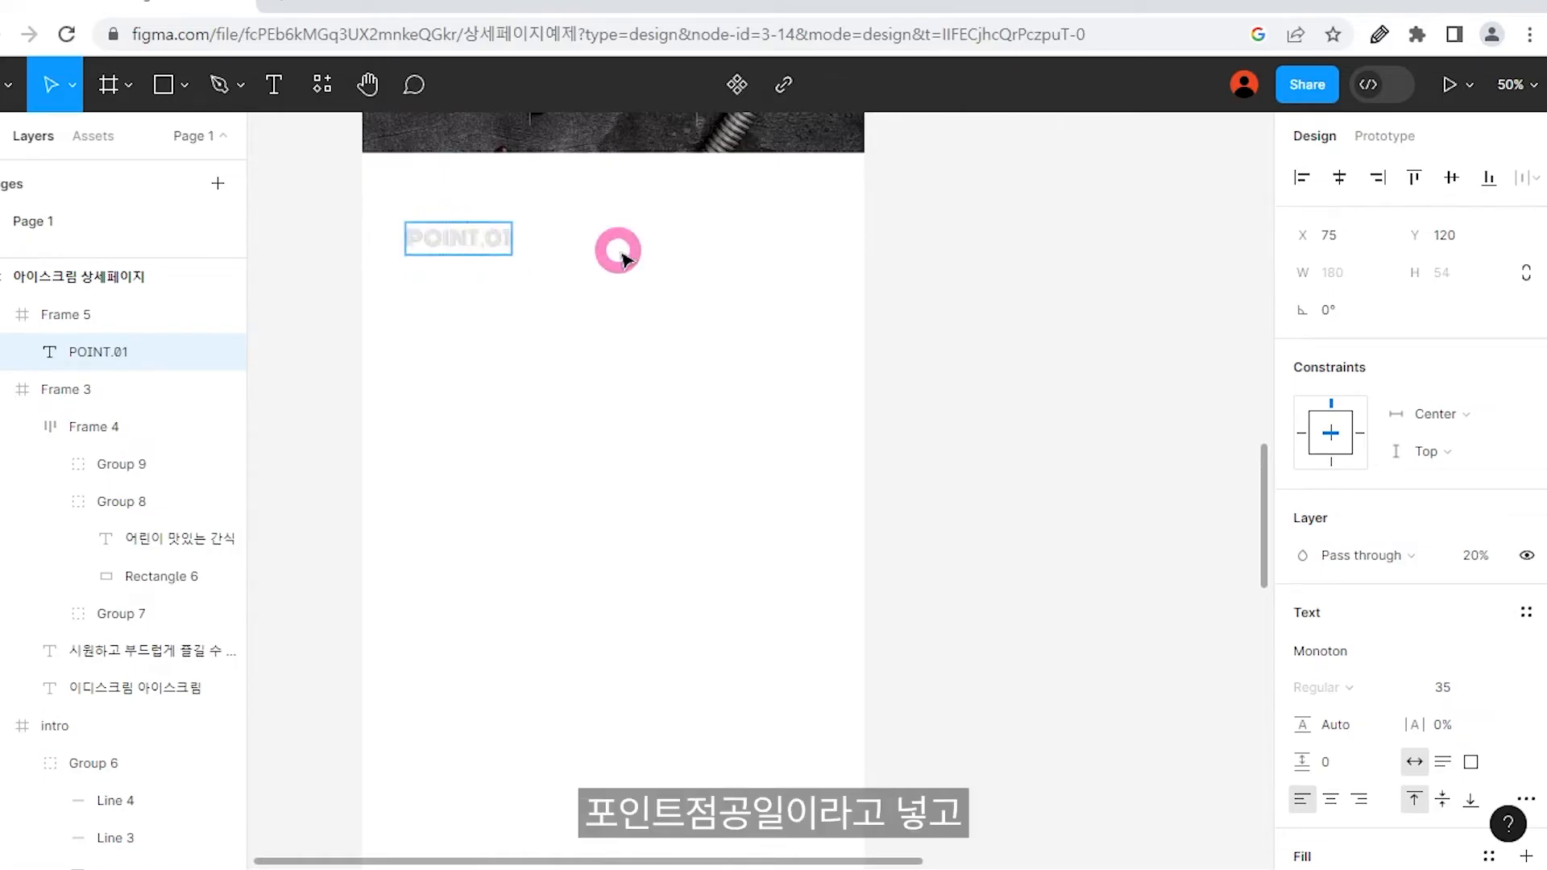
{"action": "key", "text": "Escape"}
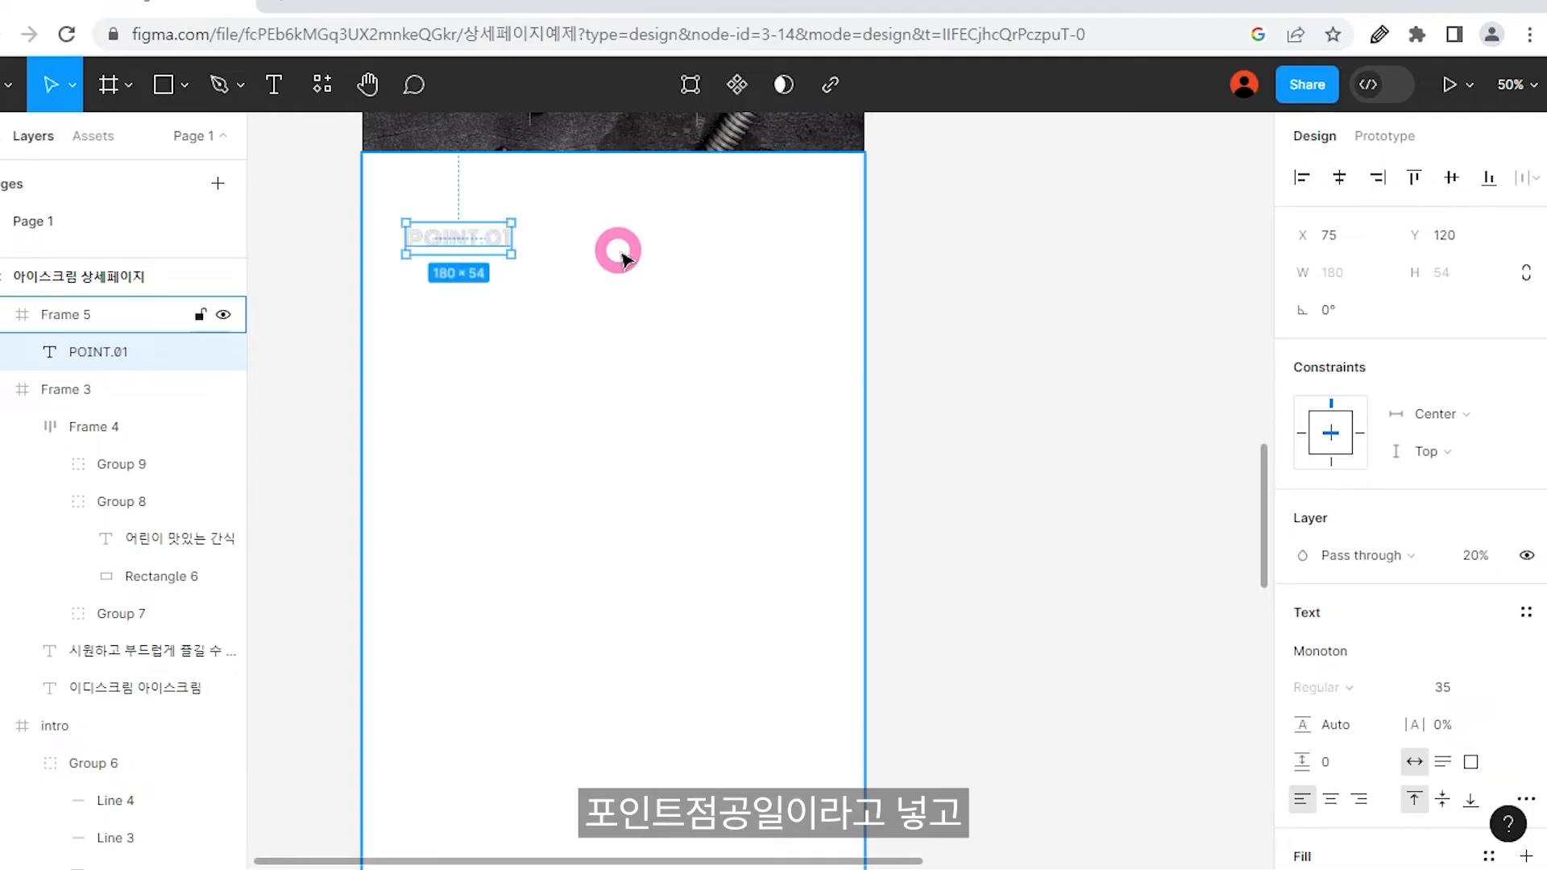
Apply the saved choco color style to the POINT.01 label's fill.
{"action": "left_click", "coordinate": [1488, 855]}
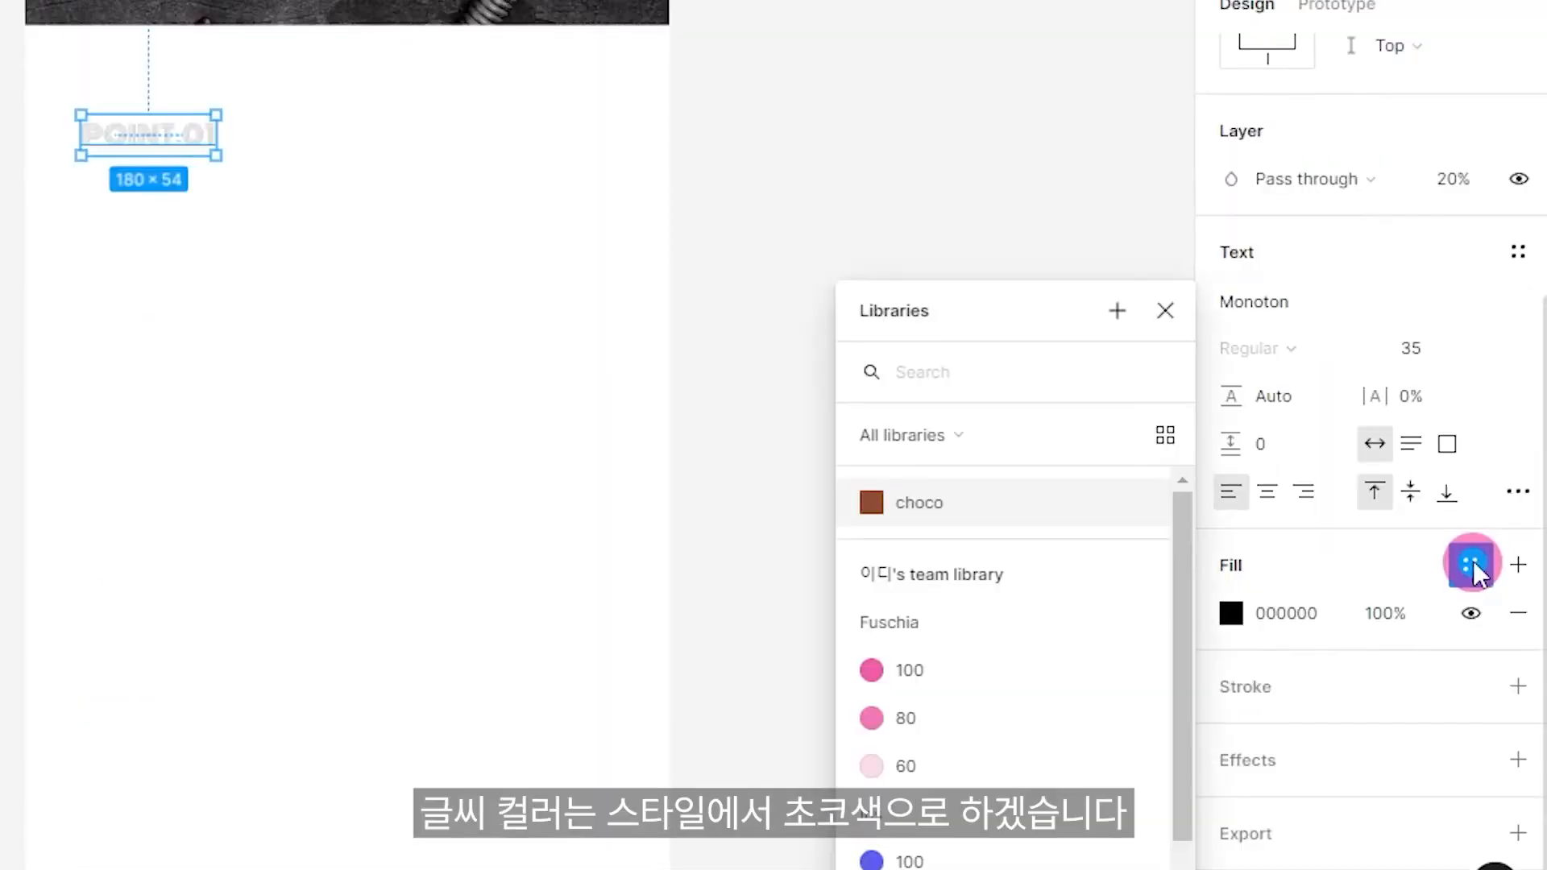
{"action": "left_click", "coordinate": [925, 520]}
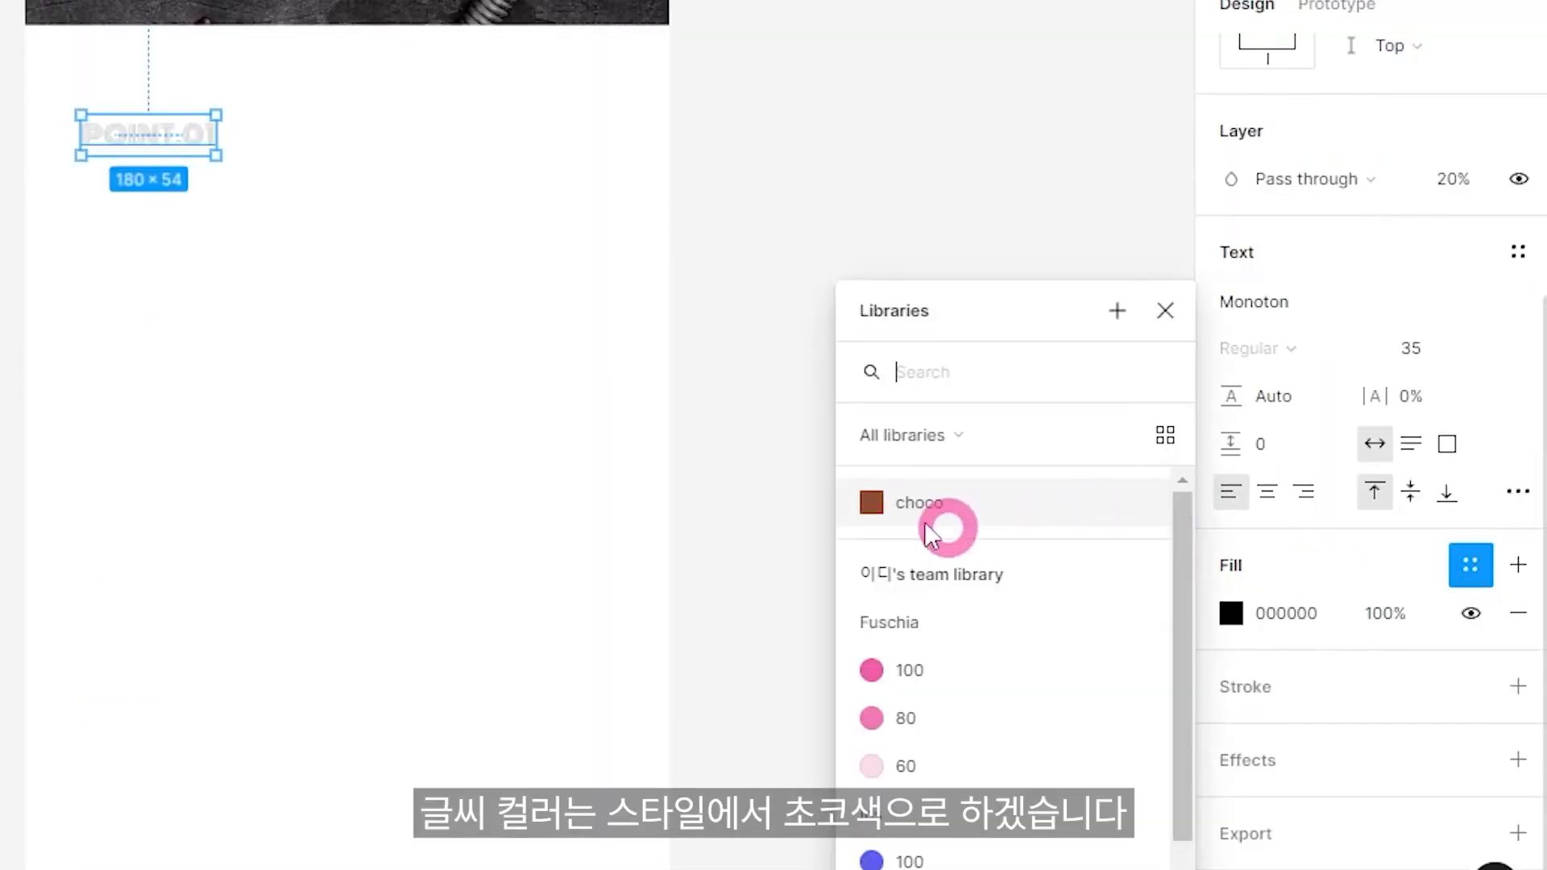
{"action": "left_click", "coordinate": [906, 508]}
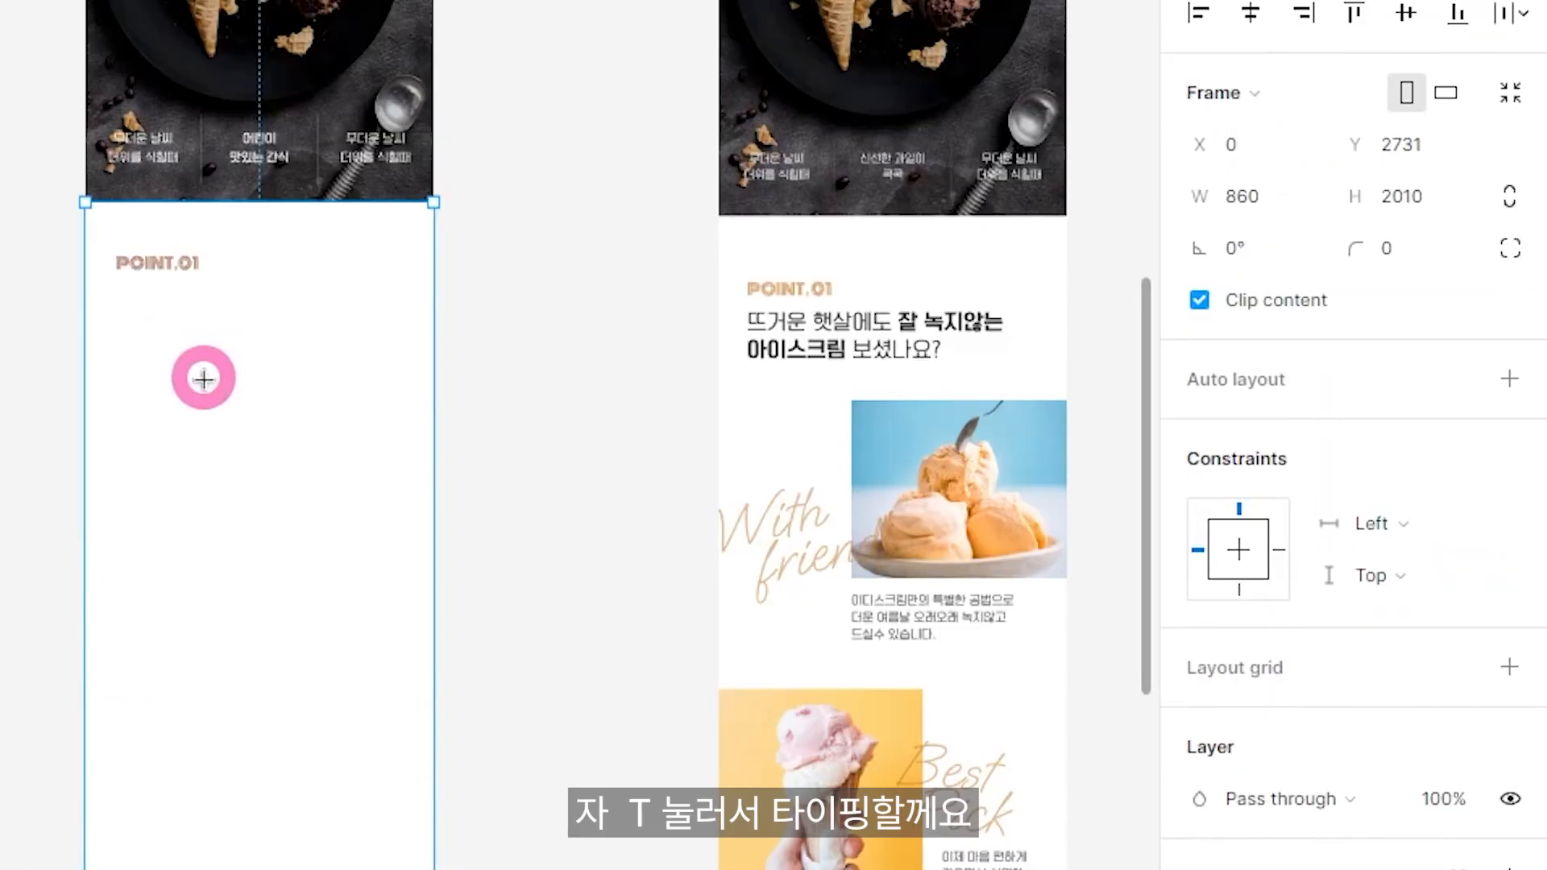
Add a two-line headline text below the POINT.01 label reading "뜨거운 햇살에도 잘 녹지않는 / 아이스크림 보셨나요?".
{"action": "key", "text": "t"}
{"action": "left_click", "coordinate": [203, 378]}
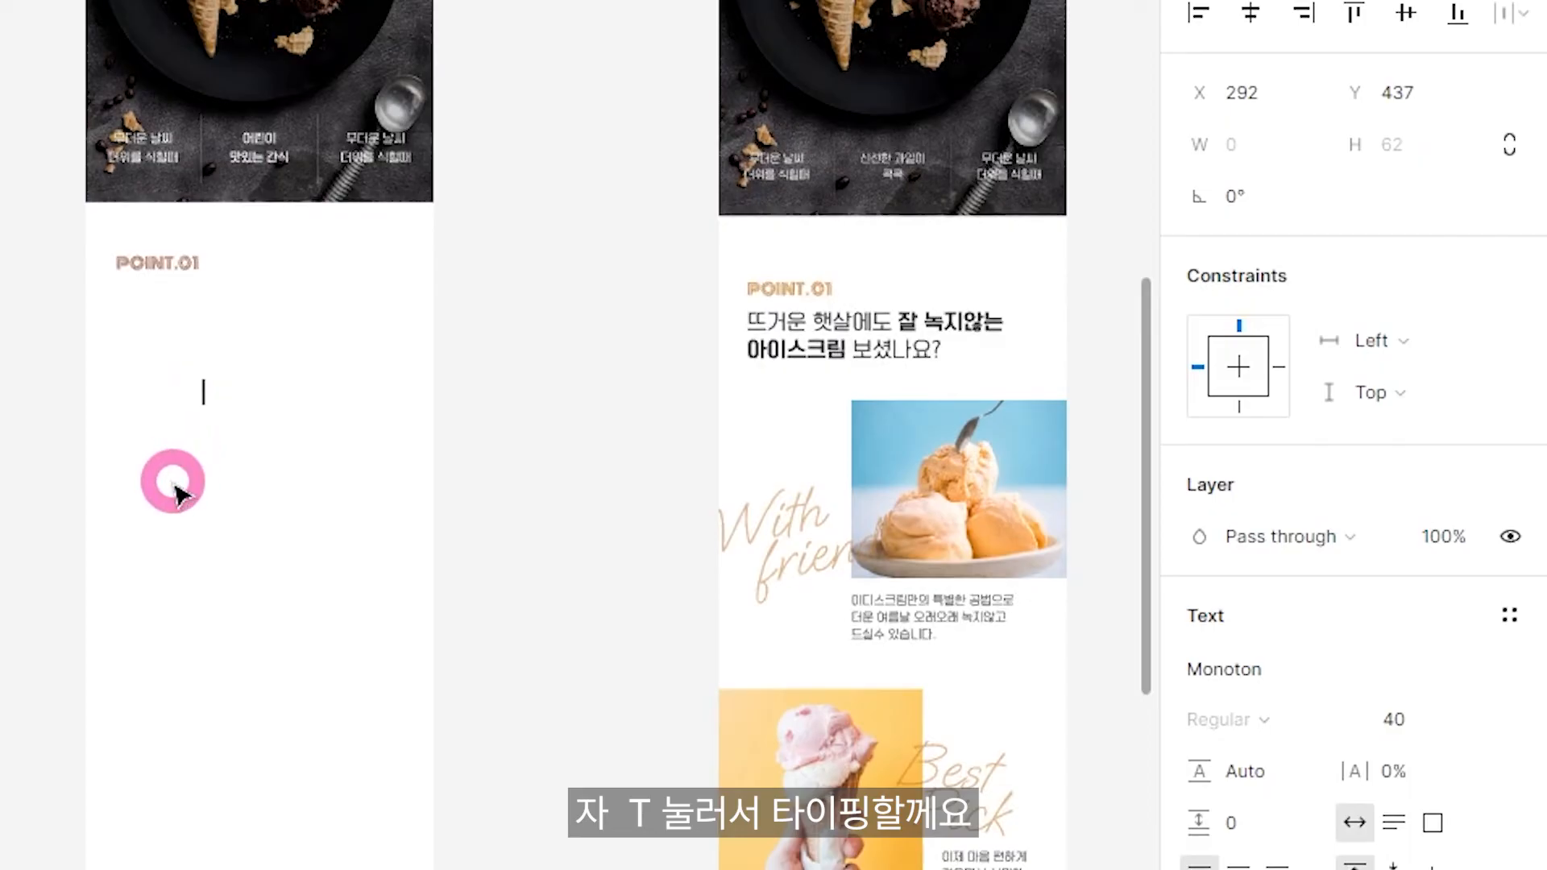
{"action": "key", "text": "BackSpace"}
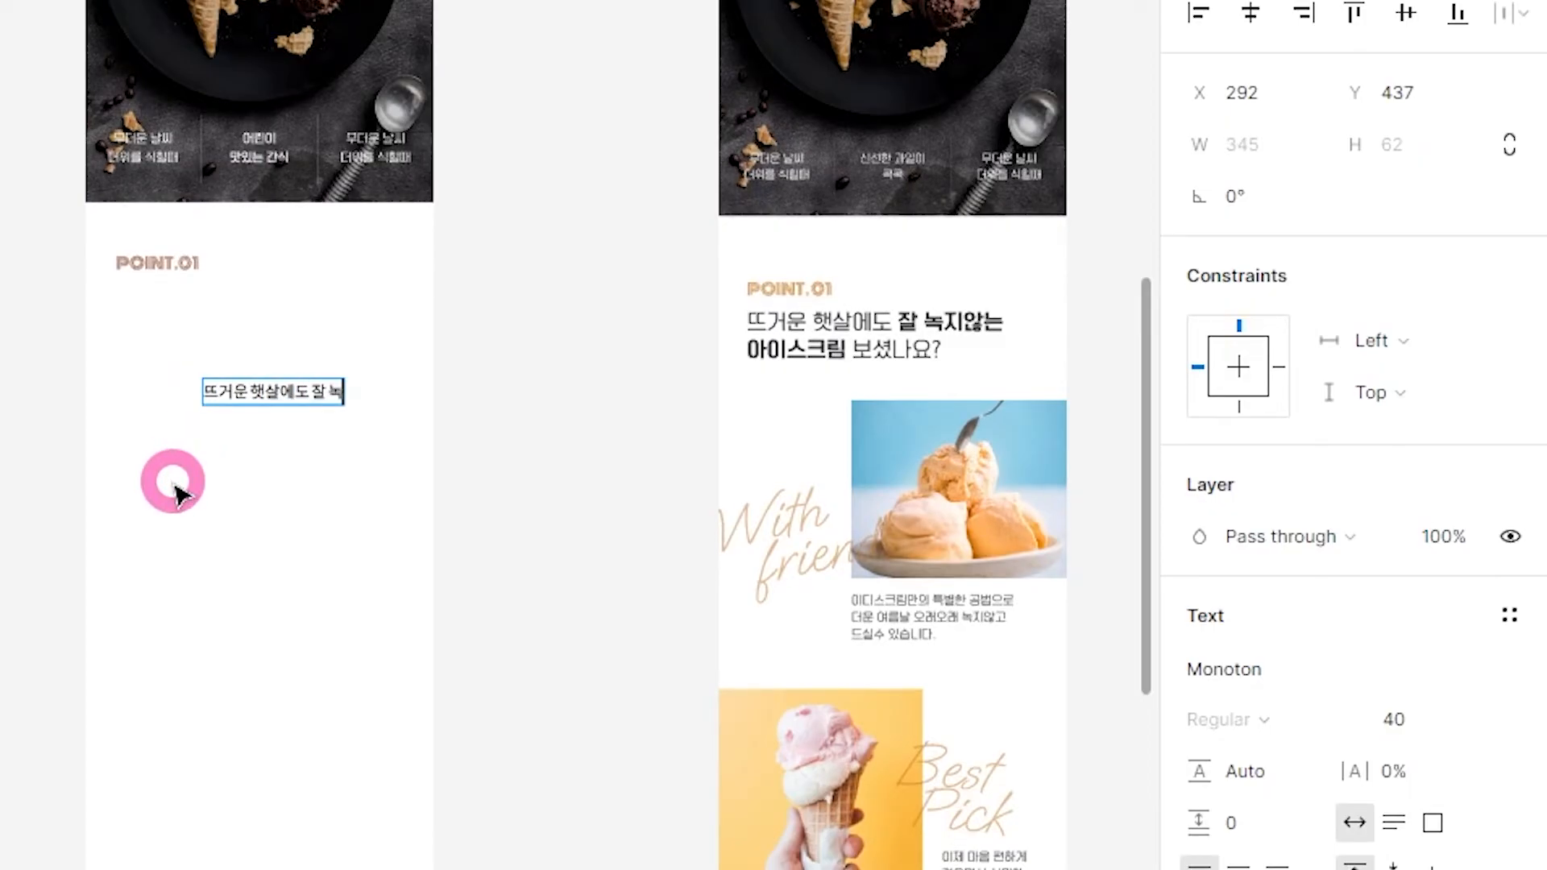
{"action": "key", "text": "Return"}
{"action": "type", "text": "아이스크림 보셨"}
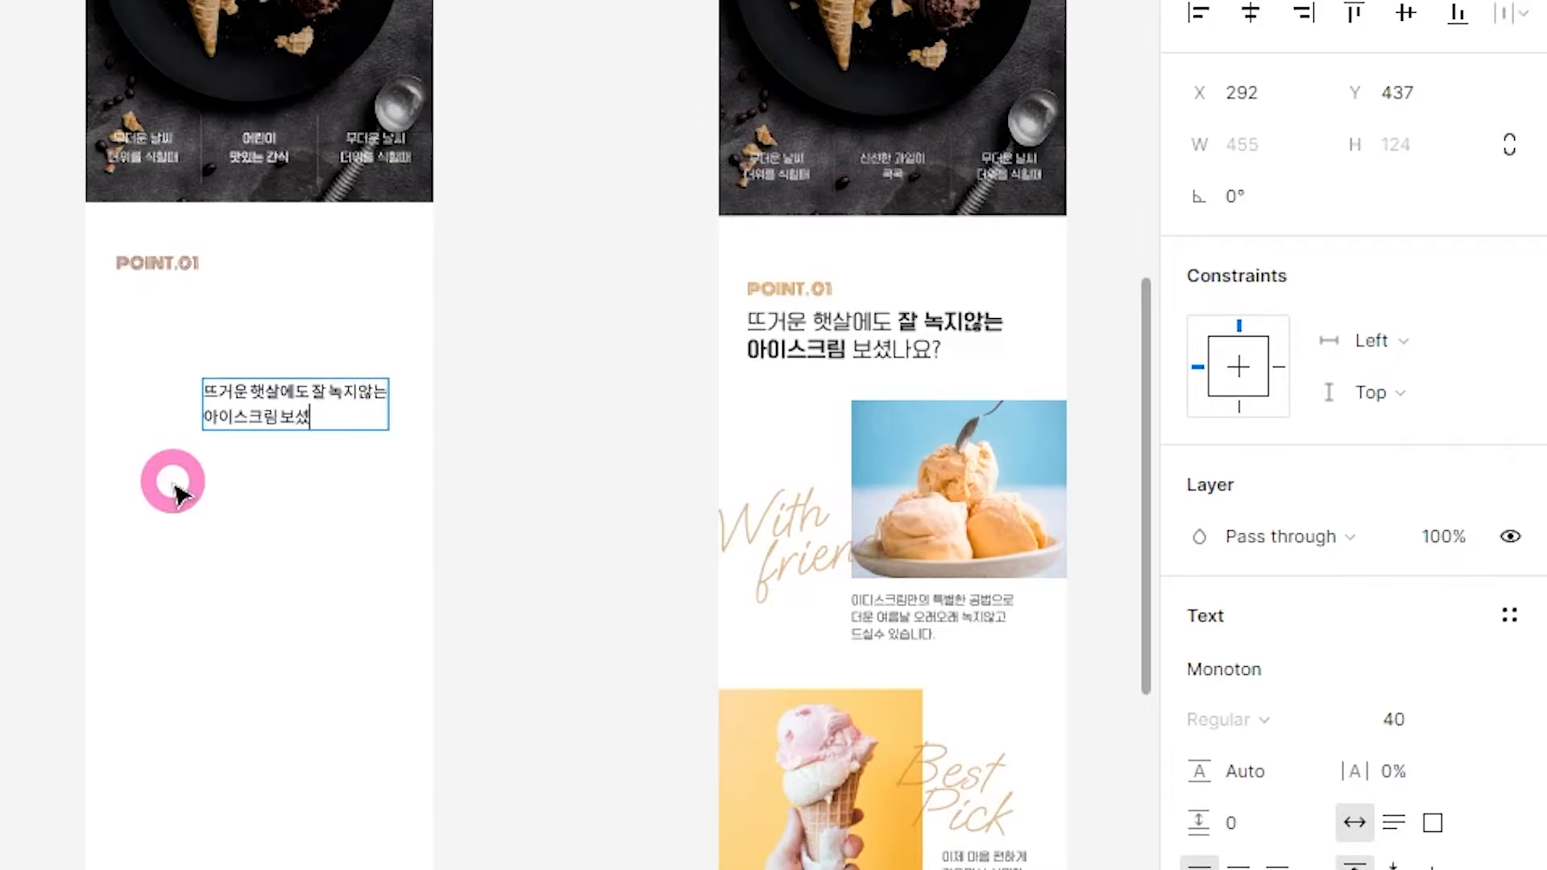
{"action": "key", "text": "Escape"}
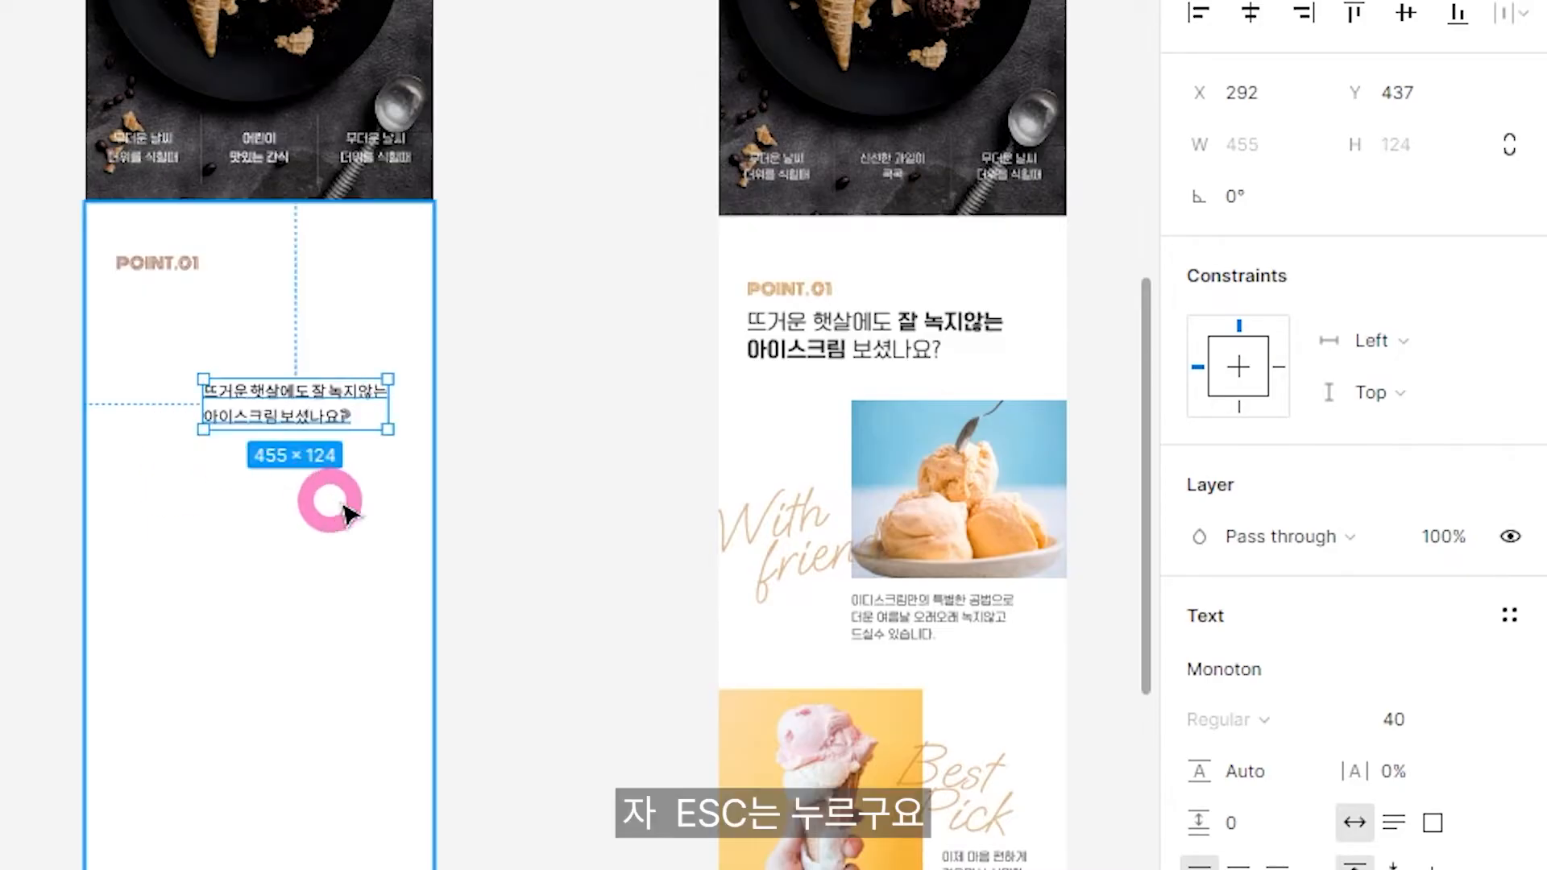
Change the headline's font to 210 OmniGothic and its size to 50.
{"action": "left_click", "coordinate": [1248, 667]}
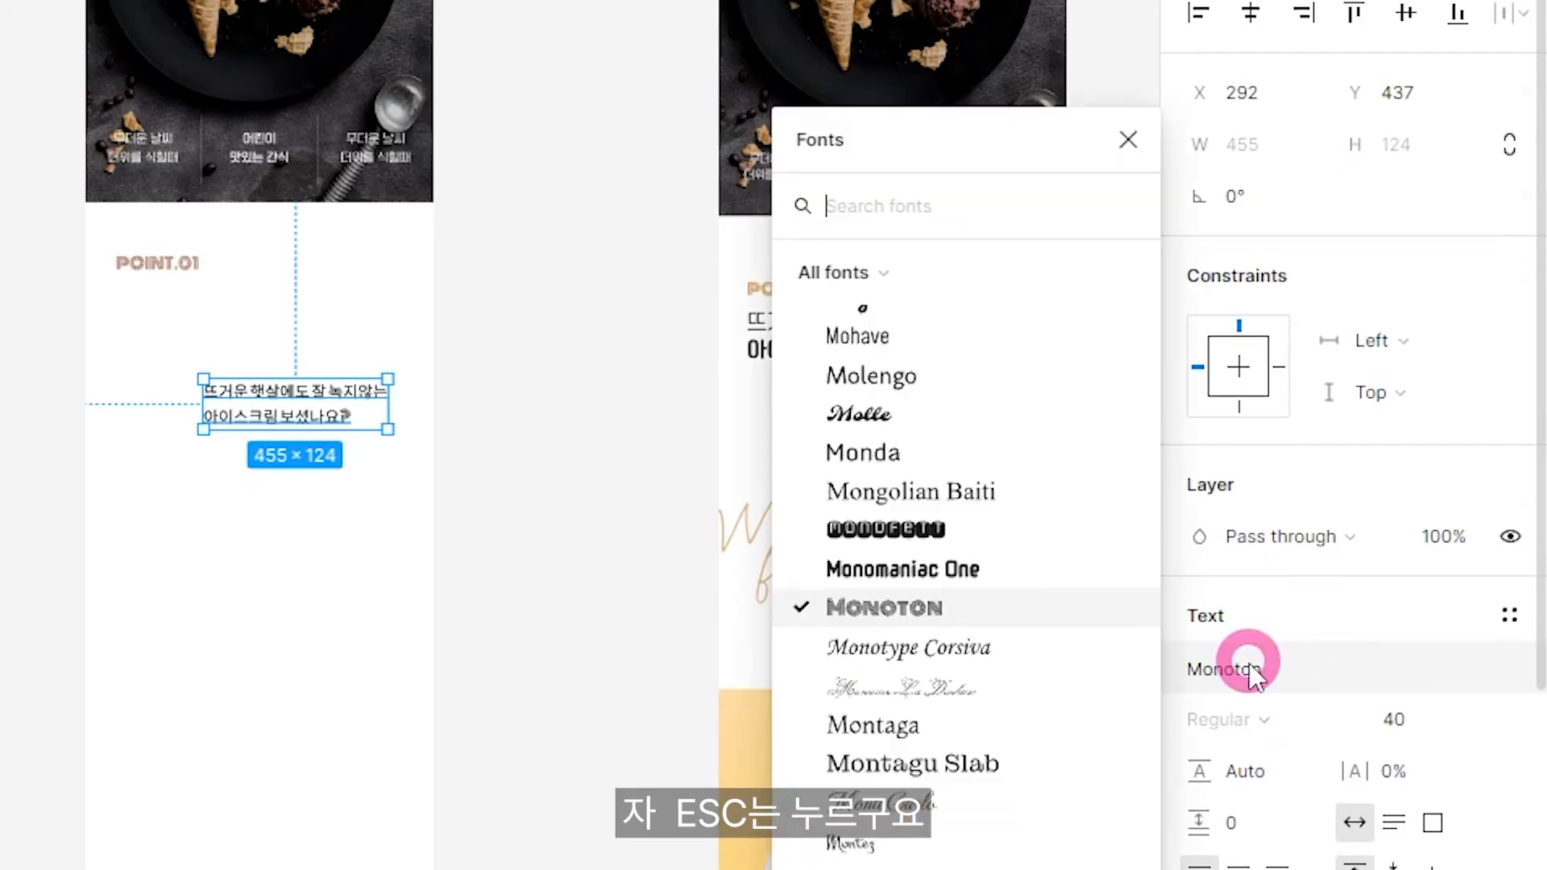
{"action": "type", "text": "210"}
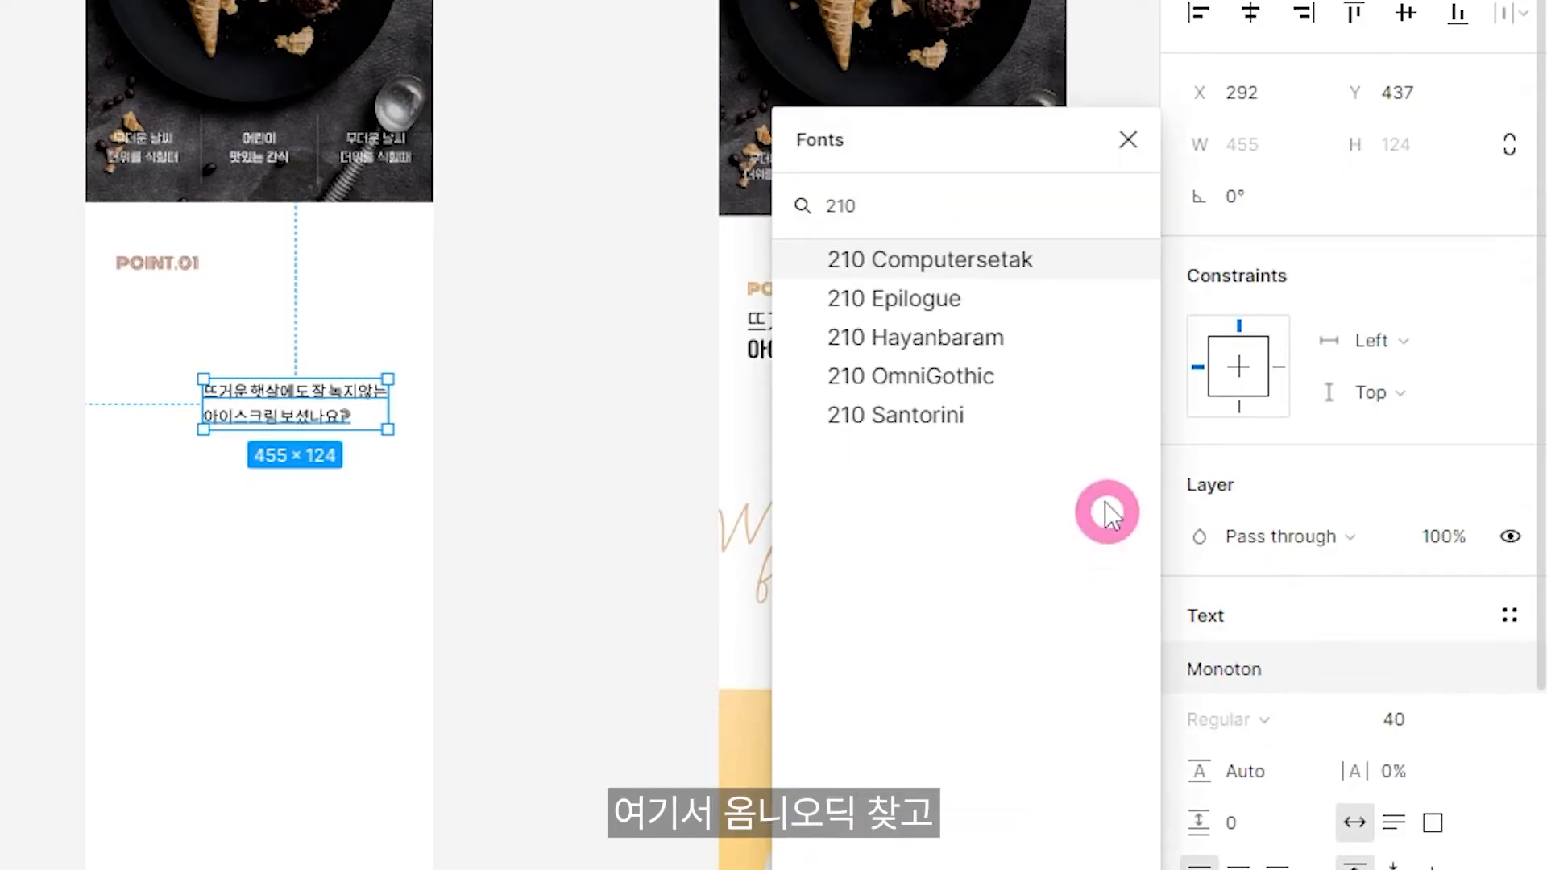
{"action": "left_click", "coordinate": [962, 374]}
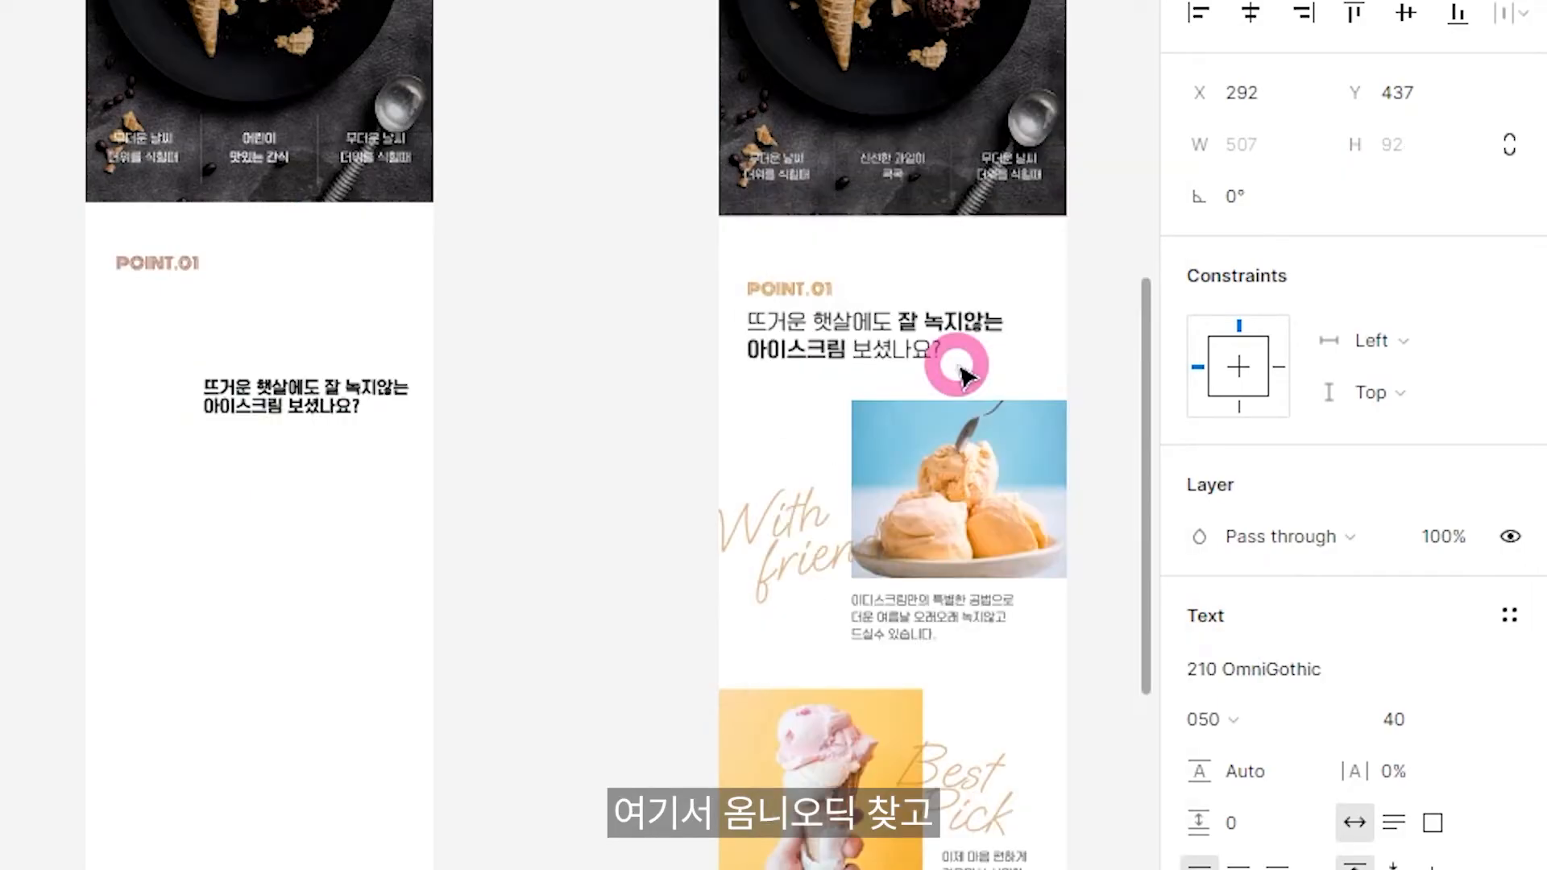
{"action": "left_click", "coordinate": [1436, 721]}
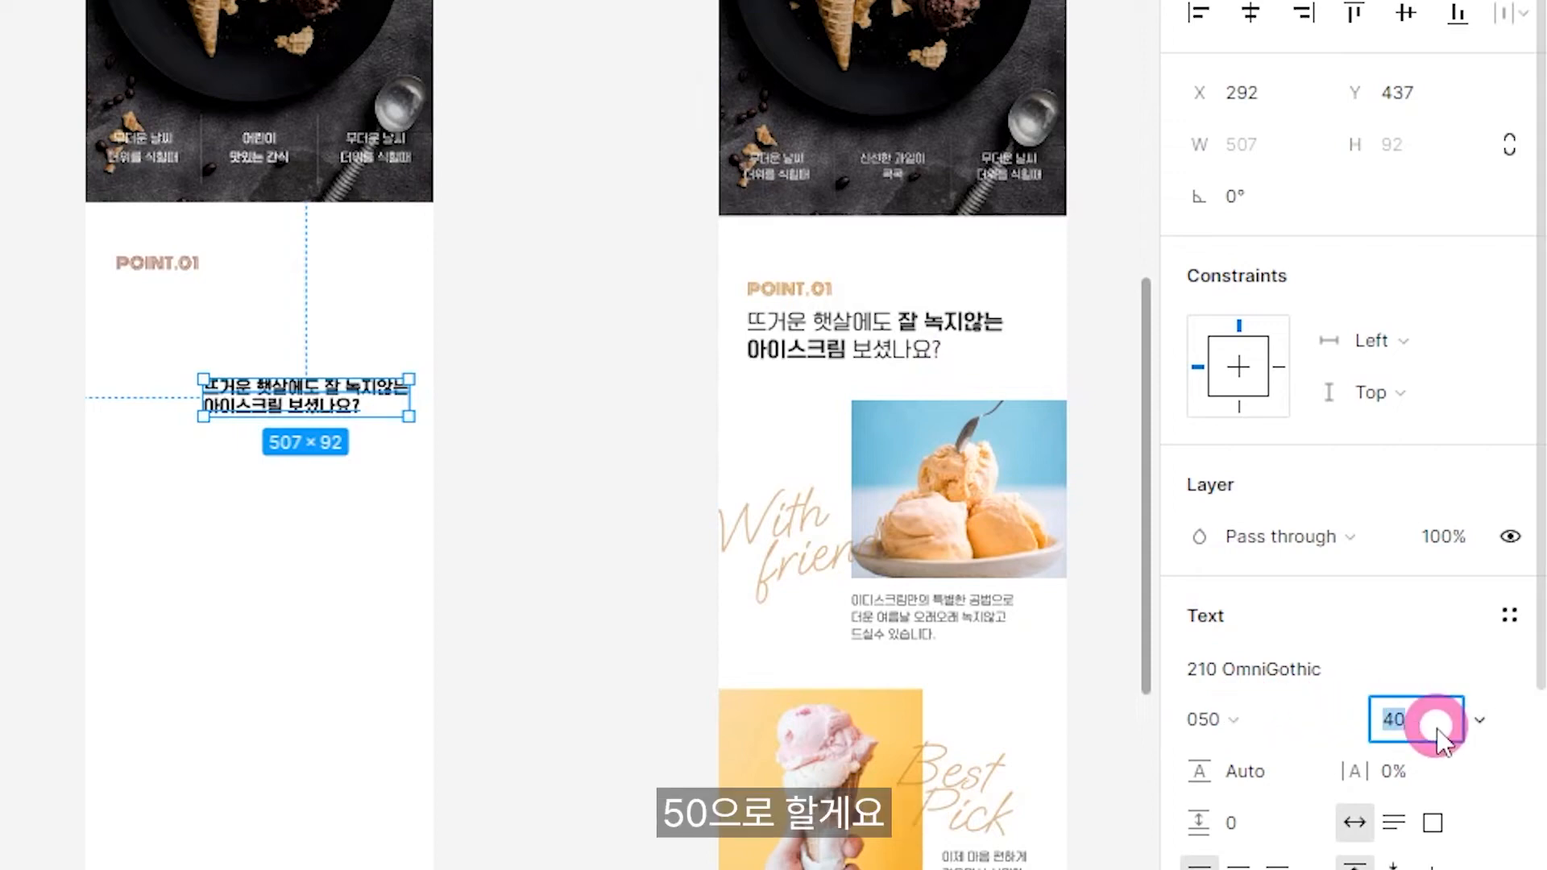
{"action": "type", "text": "50"}
{"action": "key", "text": "Return"}
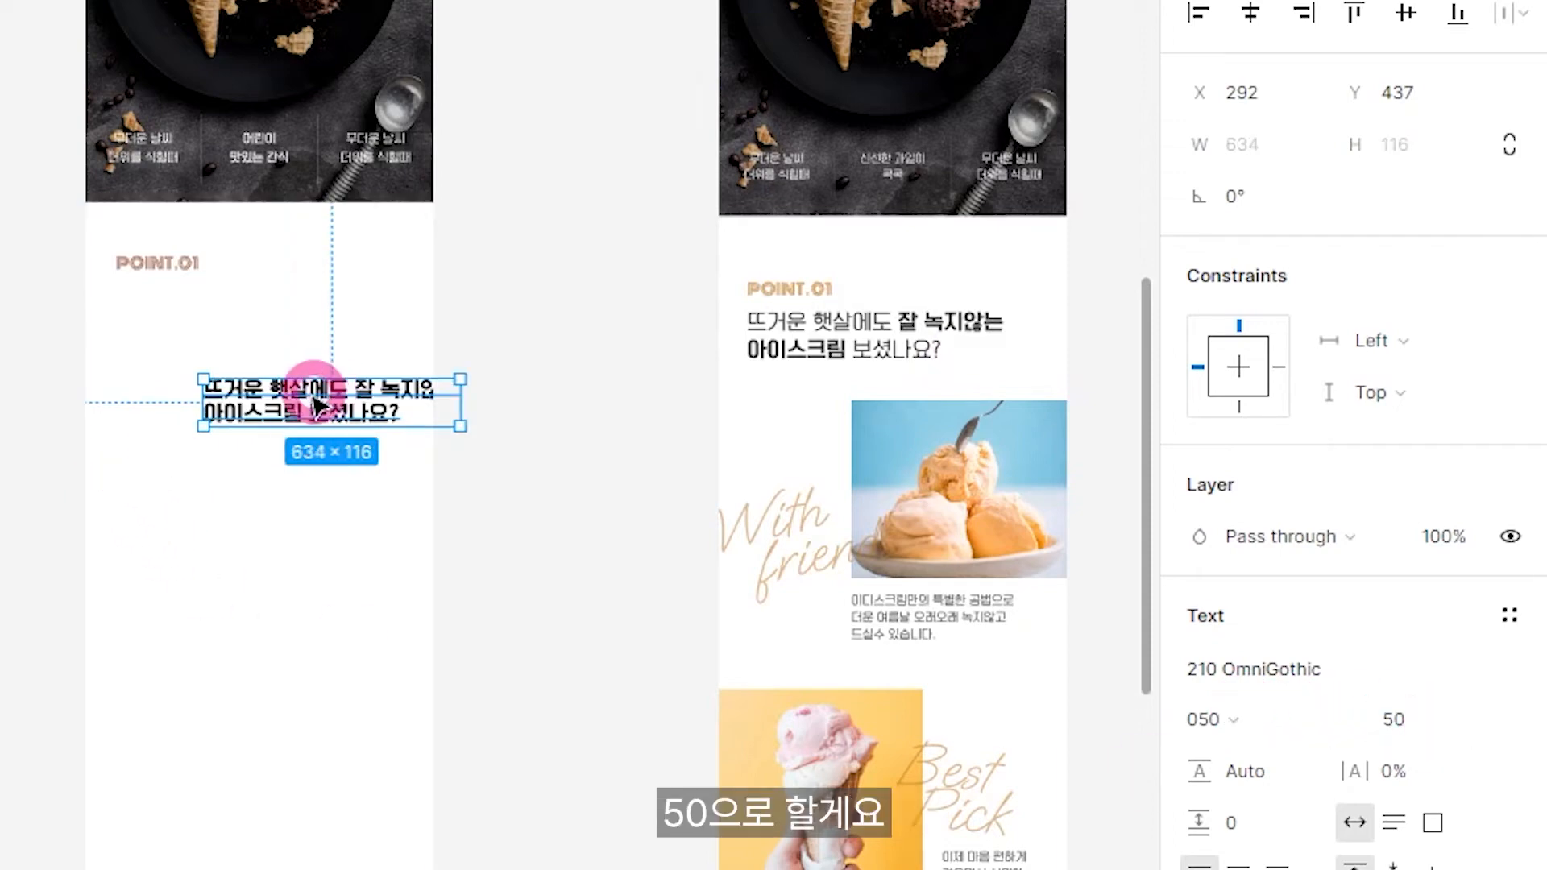
Move the headline directly under POINT.01, aligned to its left edge, and set the spacing between the two texts to 30.
{"action": "left_click_drag", "start_coordinate": [318, 399], "coordinate": [241, 305]}
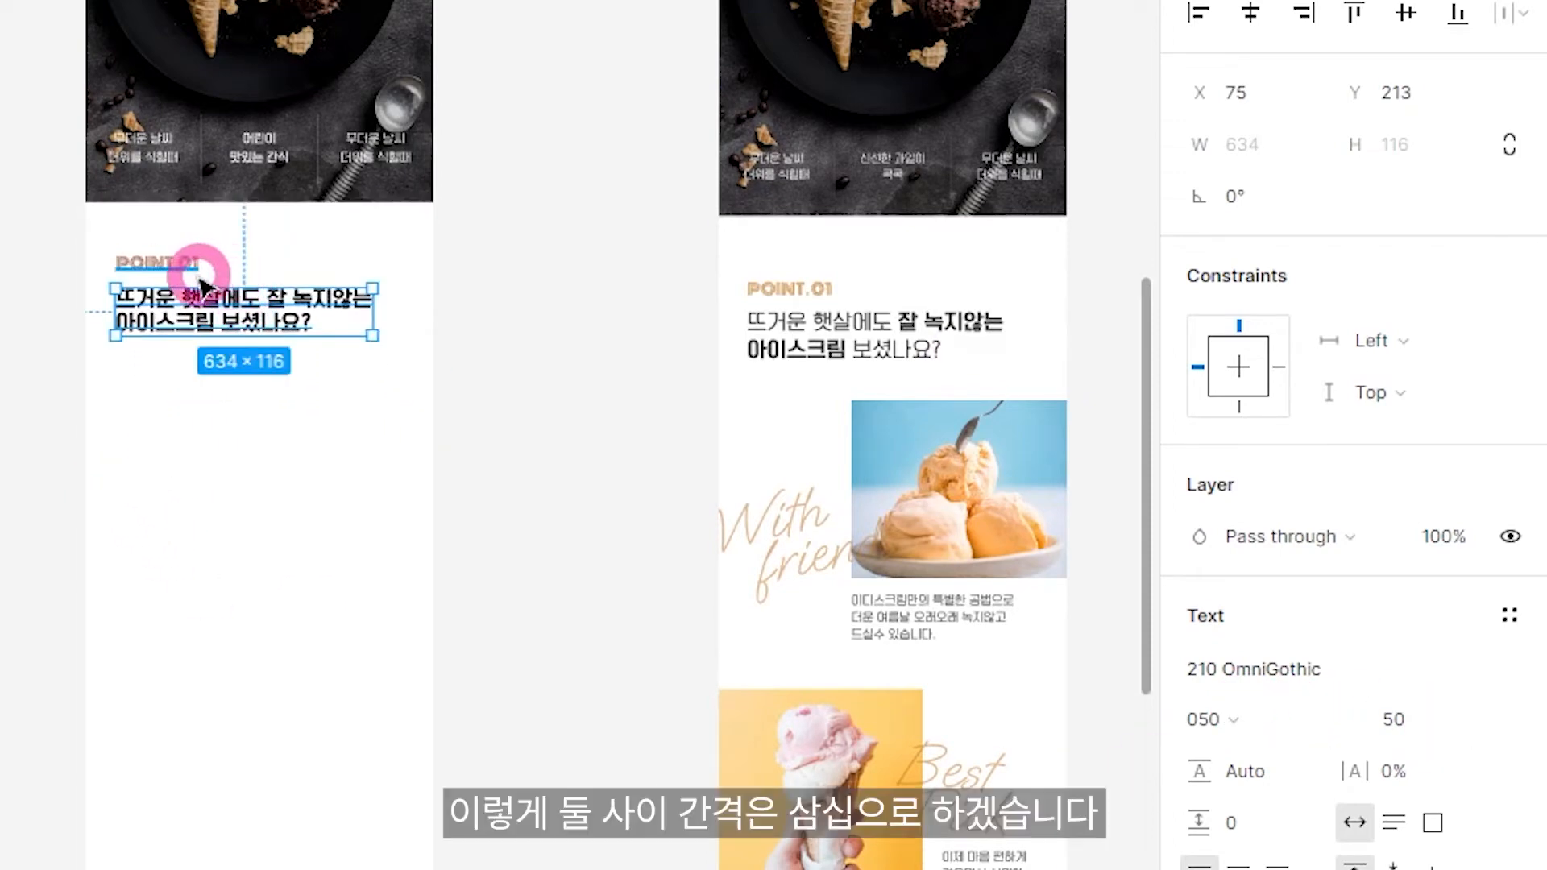
{"action": "left_click", "coordinate": [174, 263], "text": "shift"}
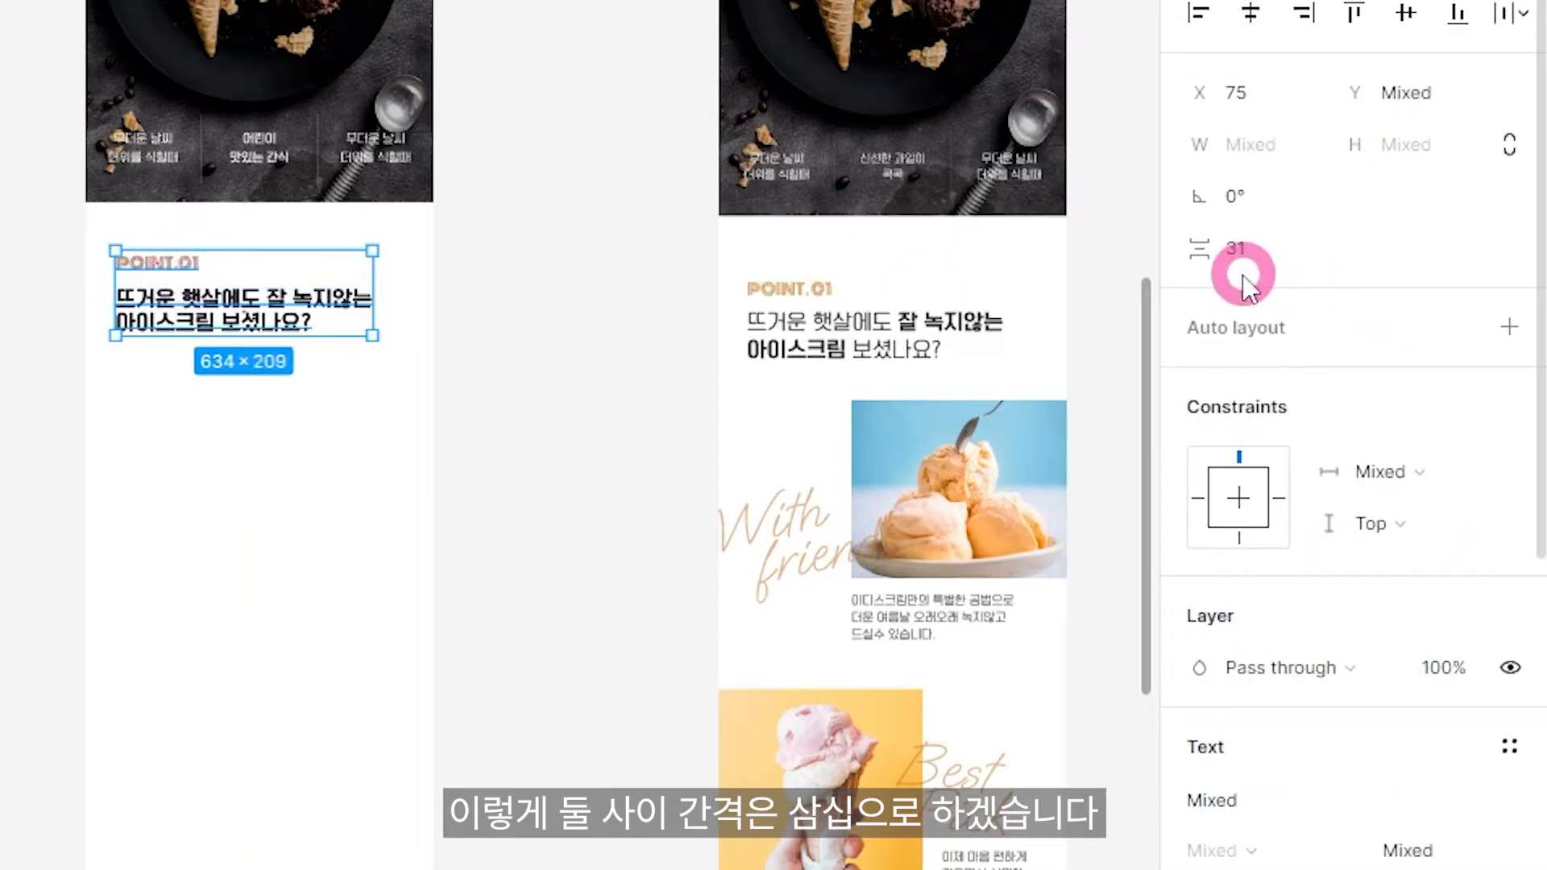
{"action": "type", "text": "30"}
{"action": "key", "text": "Return"}
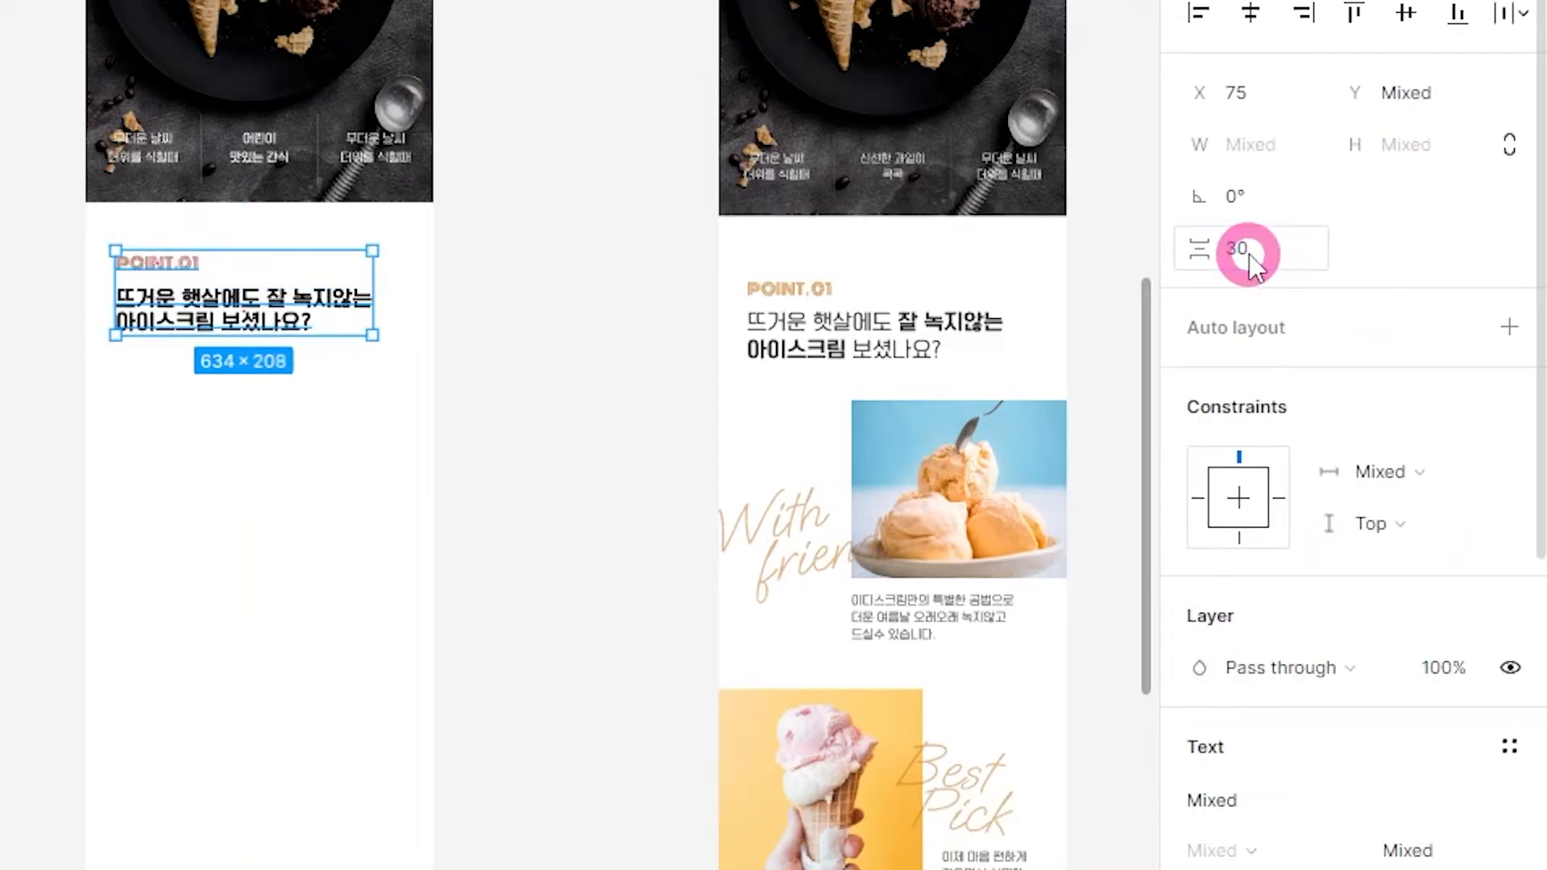
{"action": "left_click", "coordinate": [534, 387]}
Set the font weight of the whole headline to 030.
{"action": "left_click", "coordinate": [200, 324]}
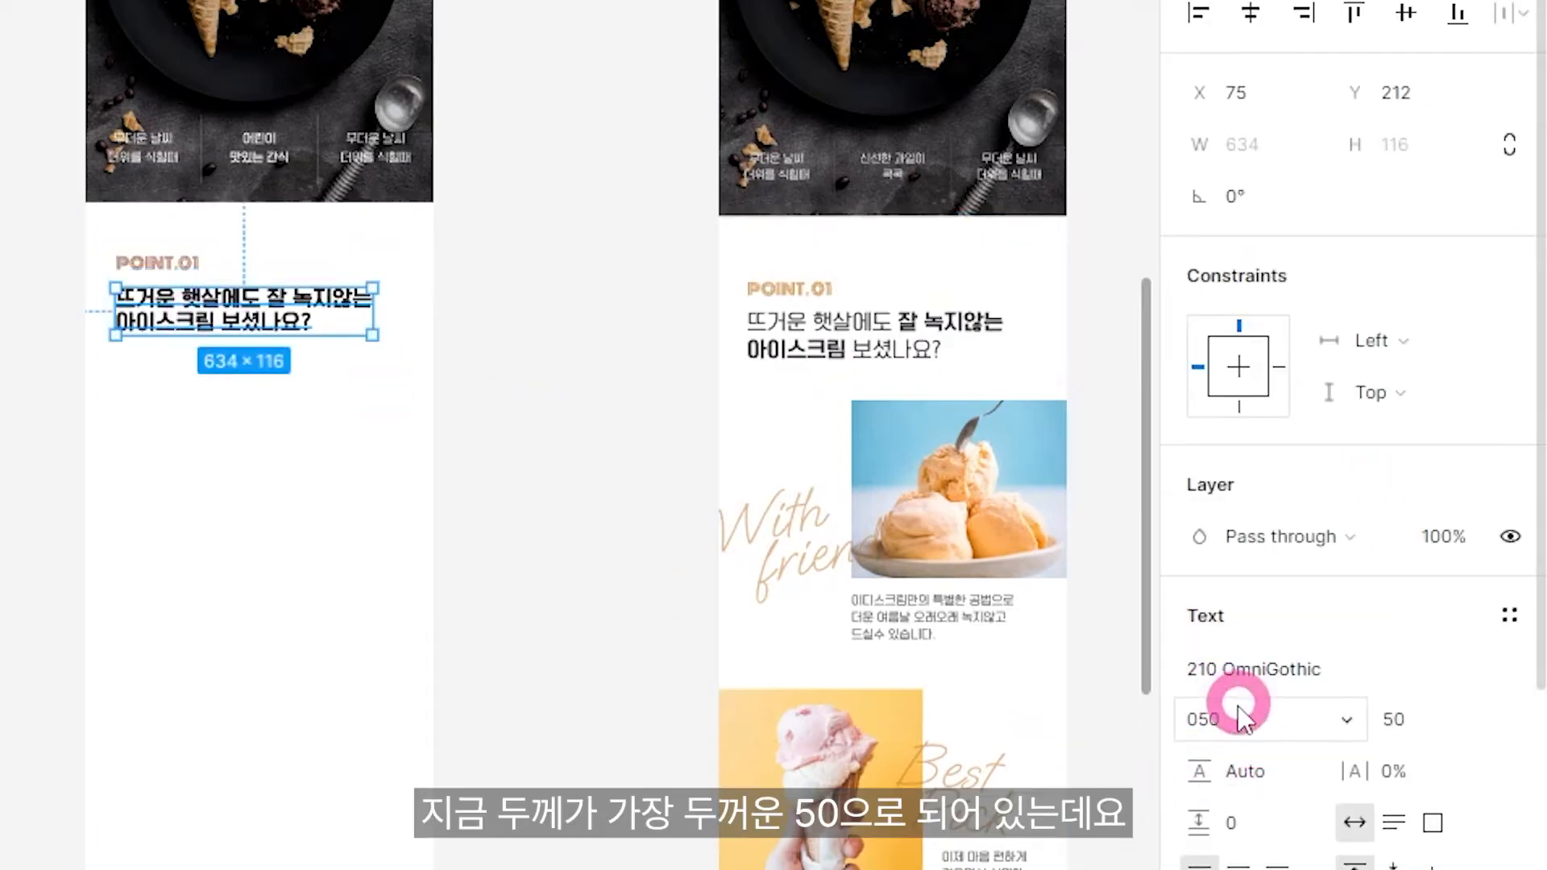
{"action": "left_click", "coordinate": [1241, 720]}
{"action": "left_click", "coordinate": [1247, 649]}
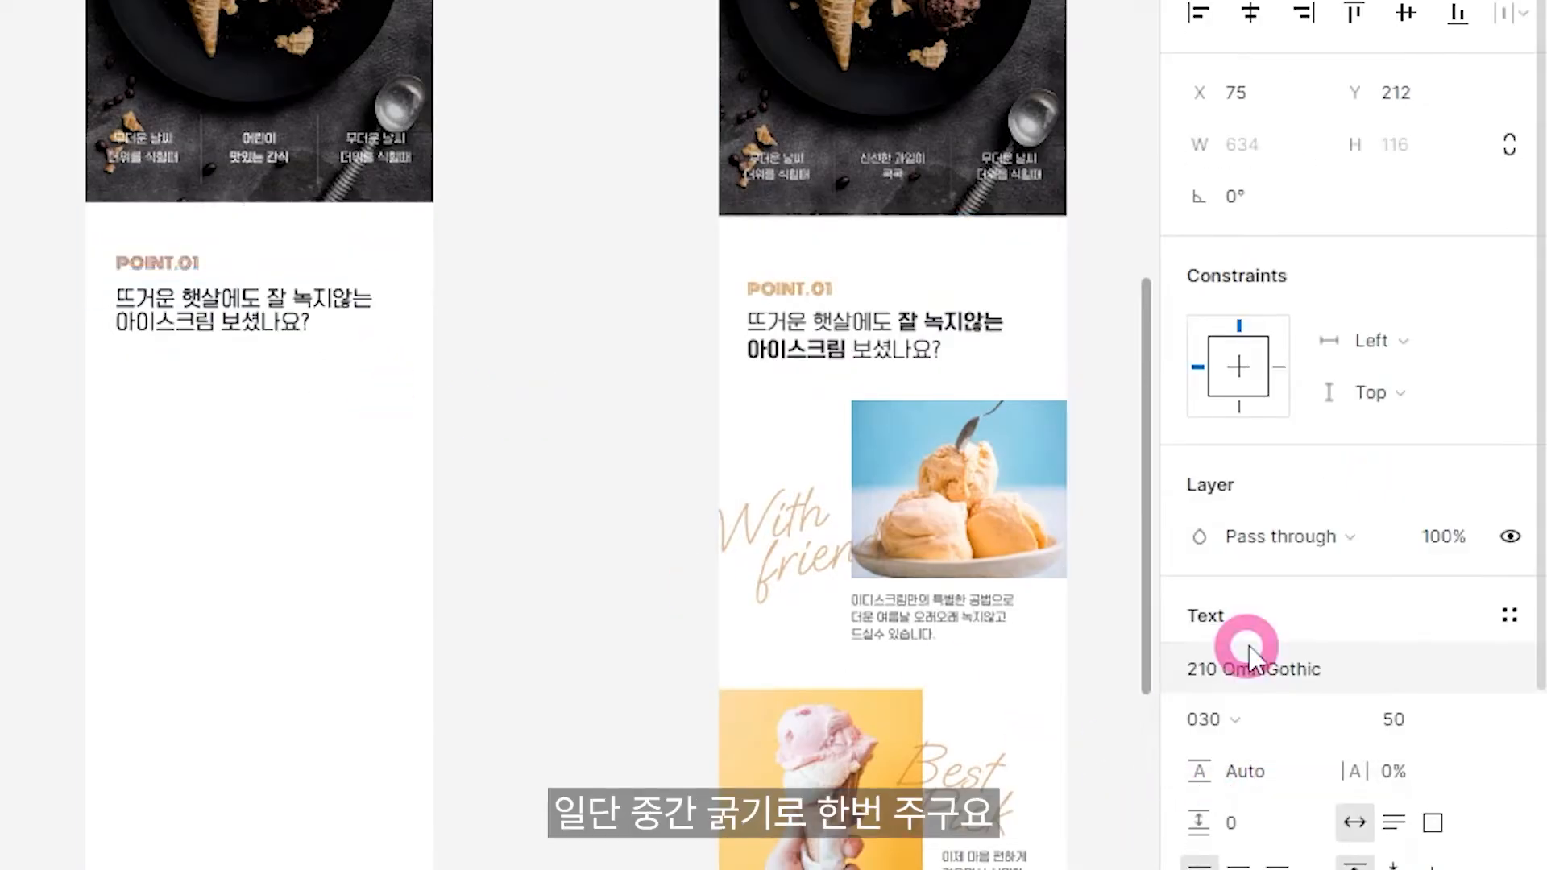
Emphasize the words "잘 녹지않는 아이스크림" in the headline by setting their font weight to 050.
{"action": "left_click", "coordinate": [337, 322]}
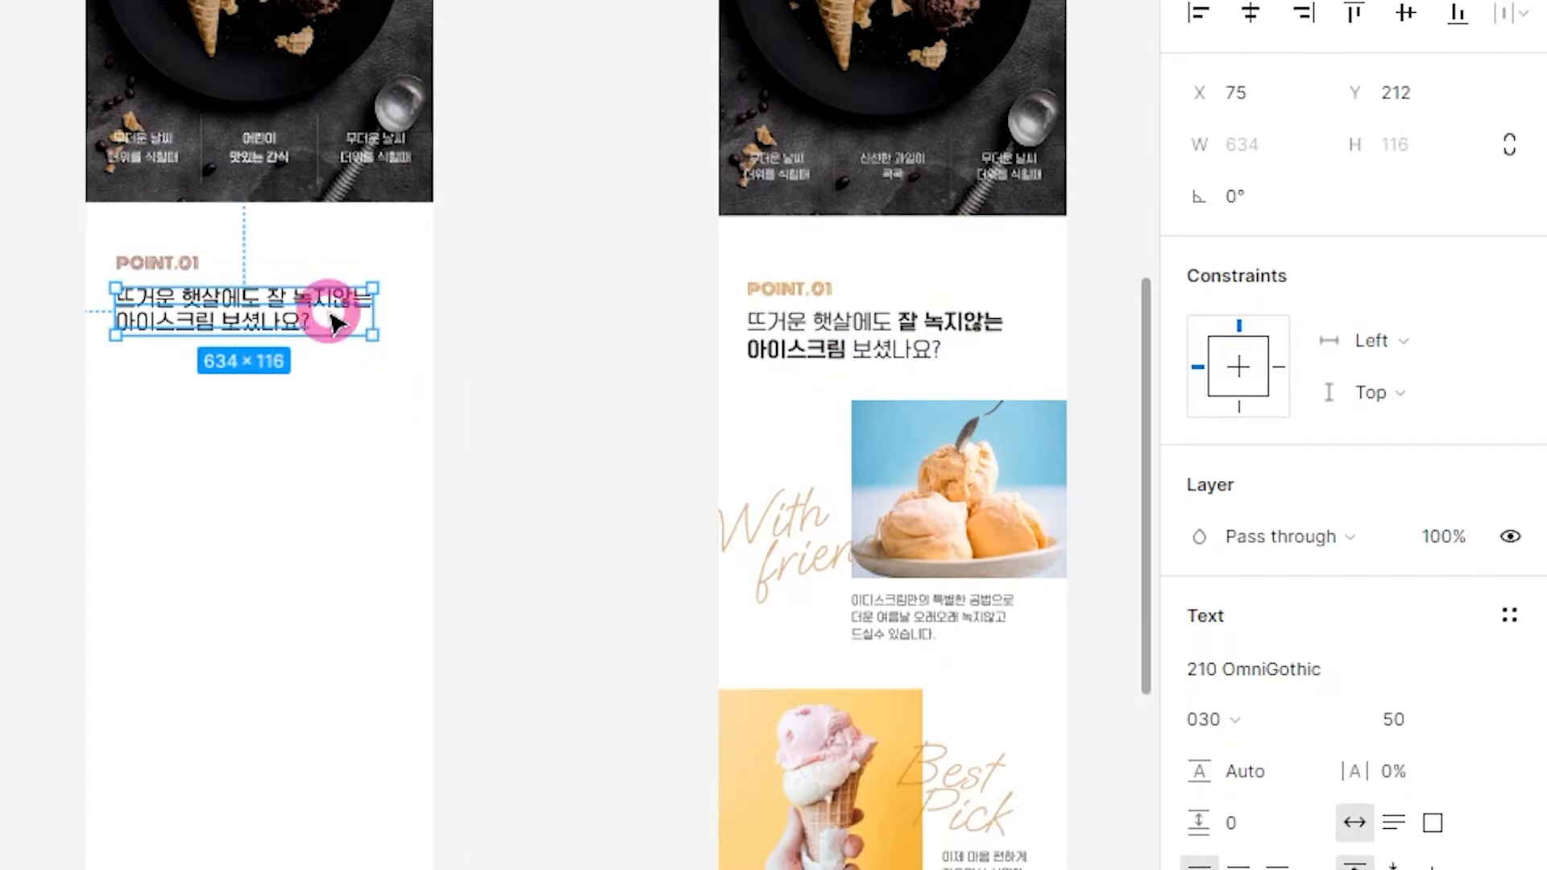
{"action": "double_click", "coordinate": [337, 322]}
{"action": "left_click_drag", "start_coordinate": [262, 296], "coordinate": [213, 330]}
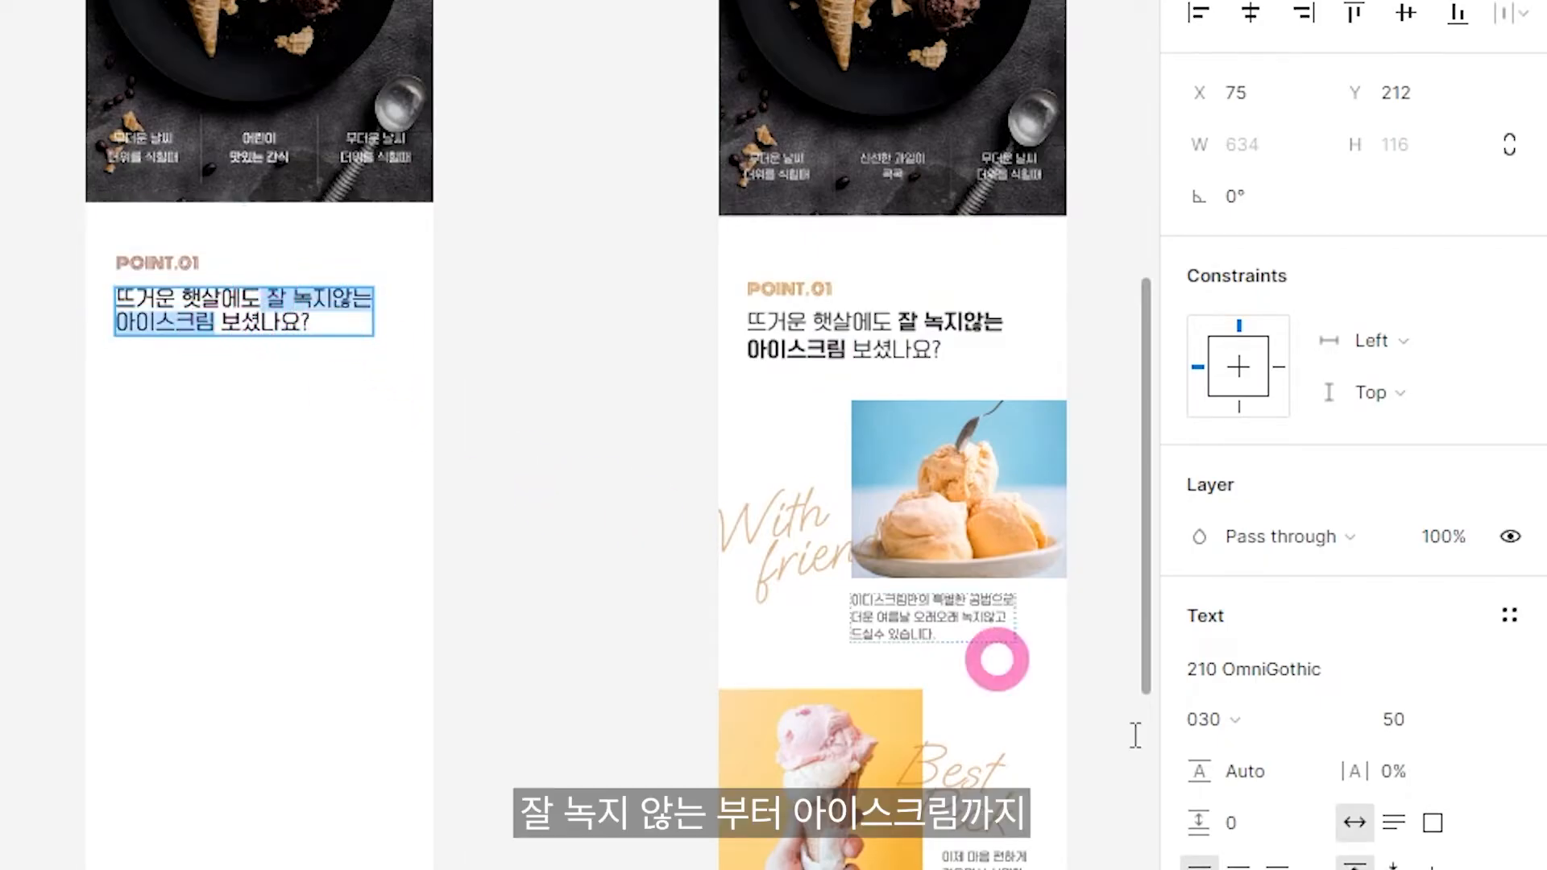
{"action": "left_click", "coordinate": [1288, 723]}
{"action": "left_click", "coordinate": [1283, 794]}
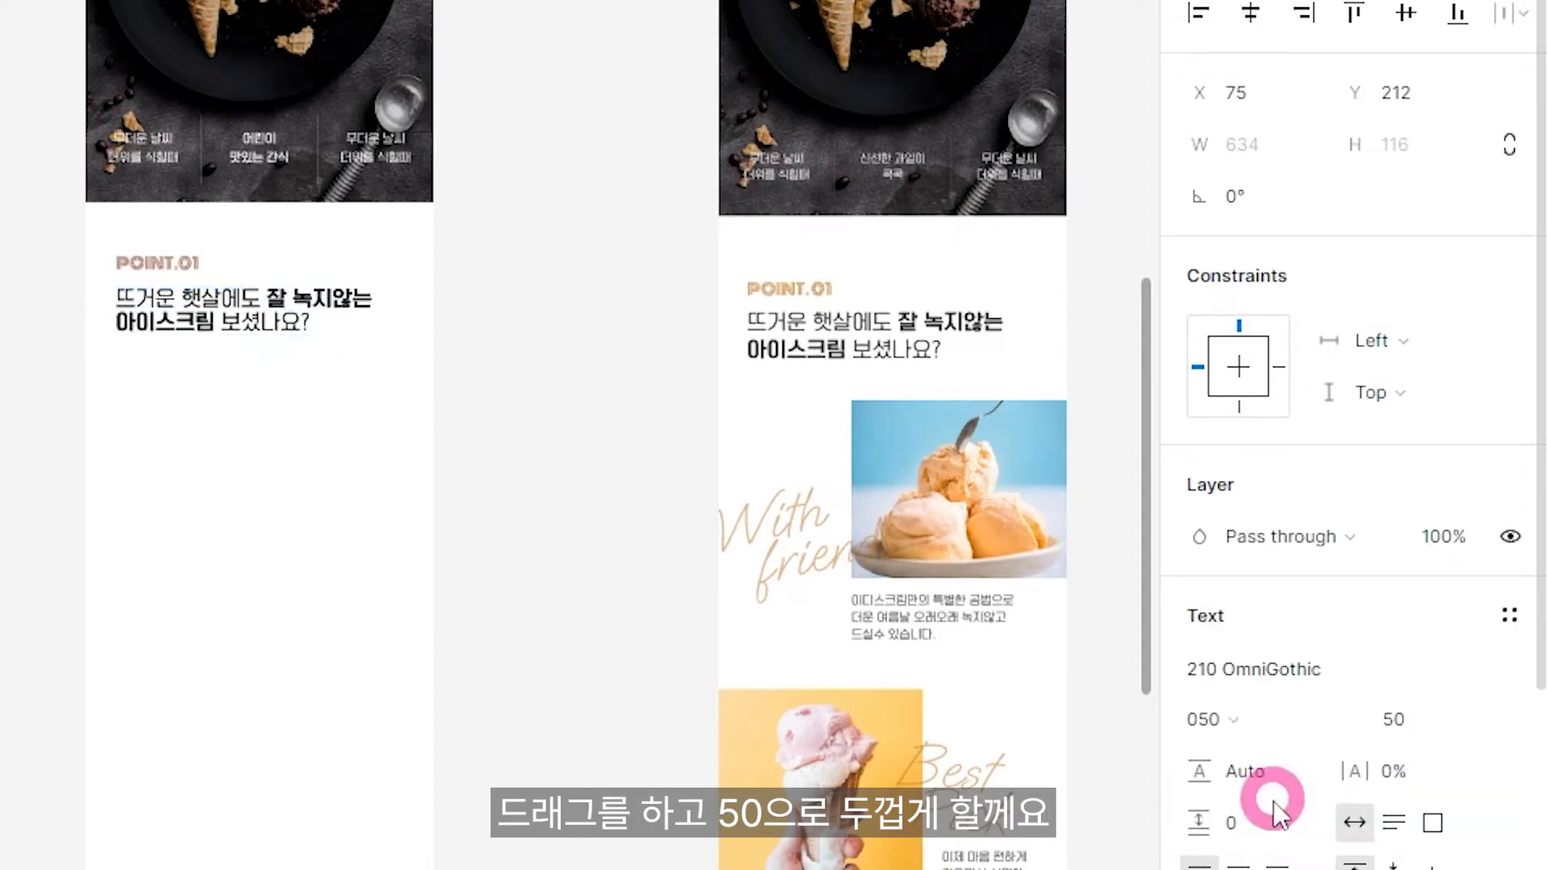
{"action": "left_click", "coordinate": [488, 503]}
Set the headline's paragraph spacing to 15 to separate its two lines.
{"action": "scroll", "coordinate": [485, 501], "scroll_direction": "up", "scroll_amount": 3}
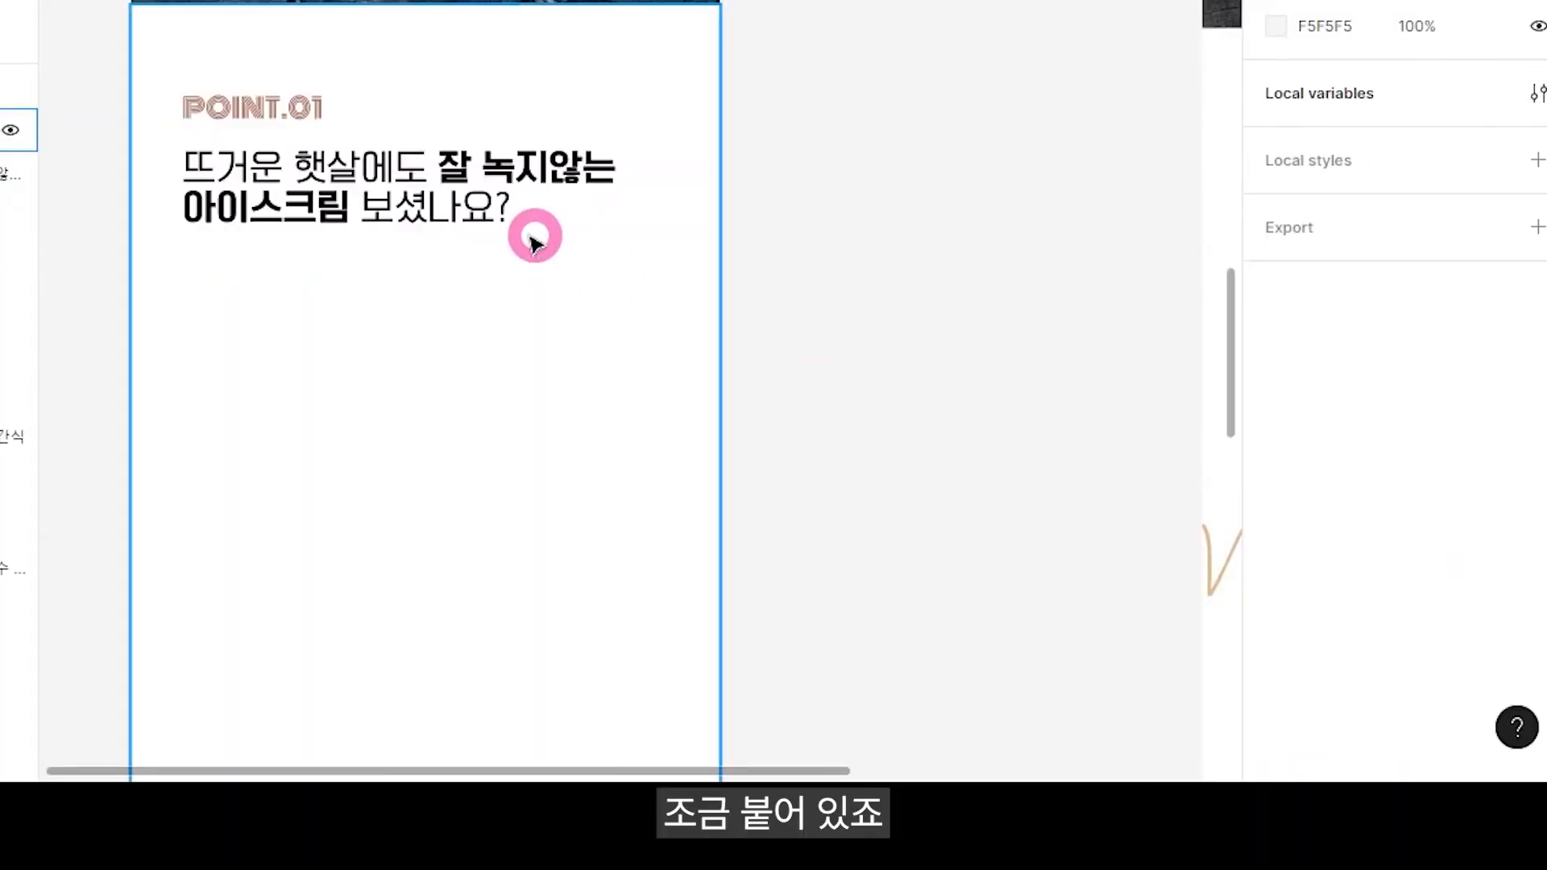
{"action": "left_click", "coordinate": [472, 194]}
{"action": "left_click", "coordinate": [336, 182]}
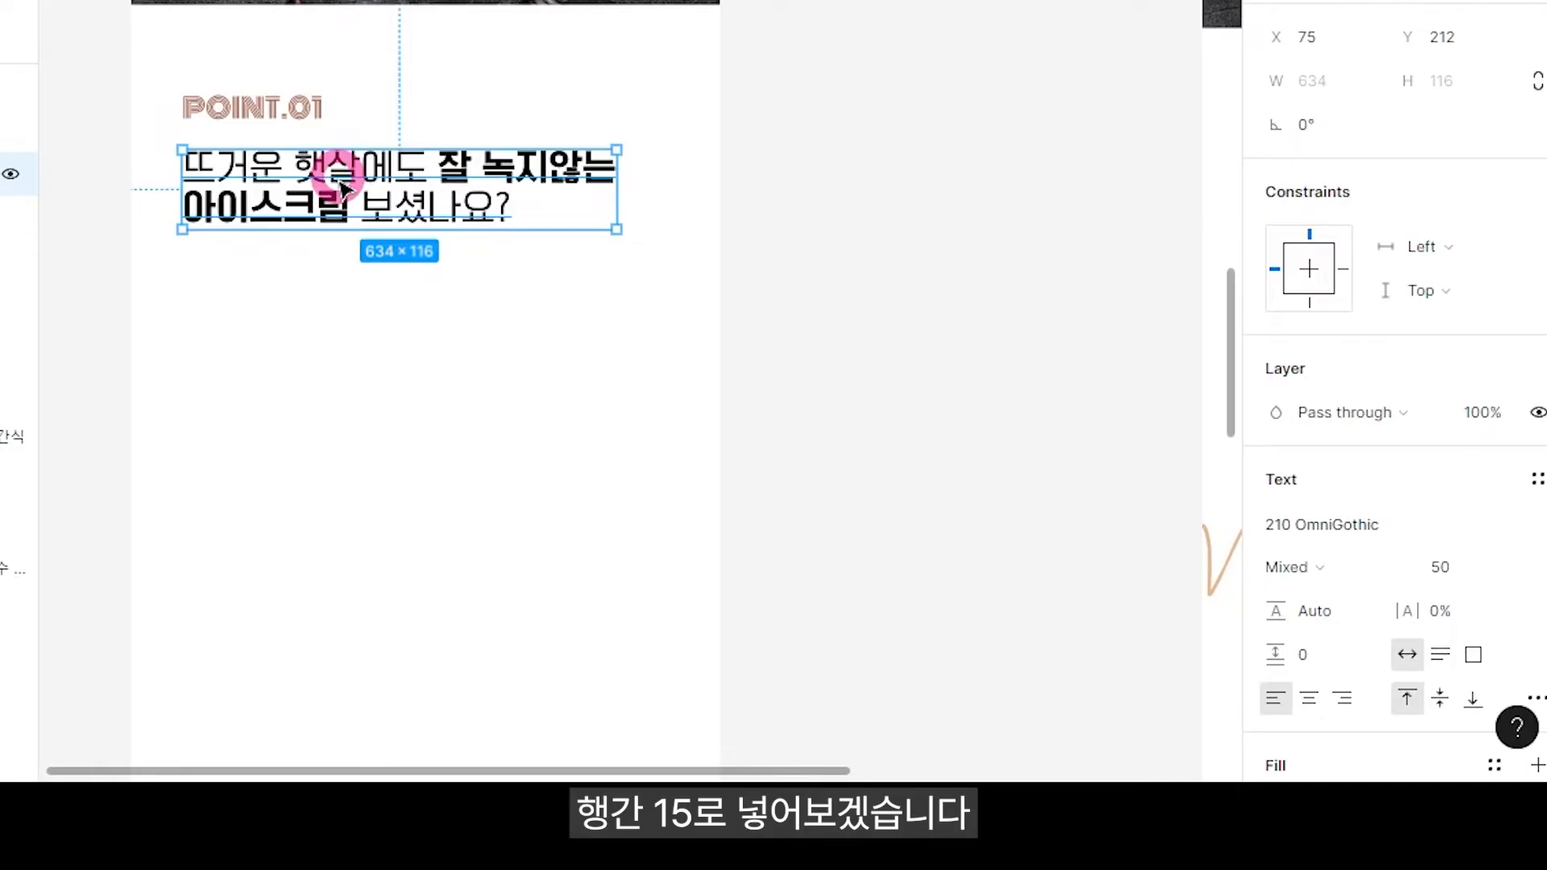
{"action": "left_click", "coordinate": [1319, 659]}
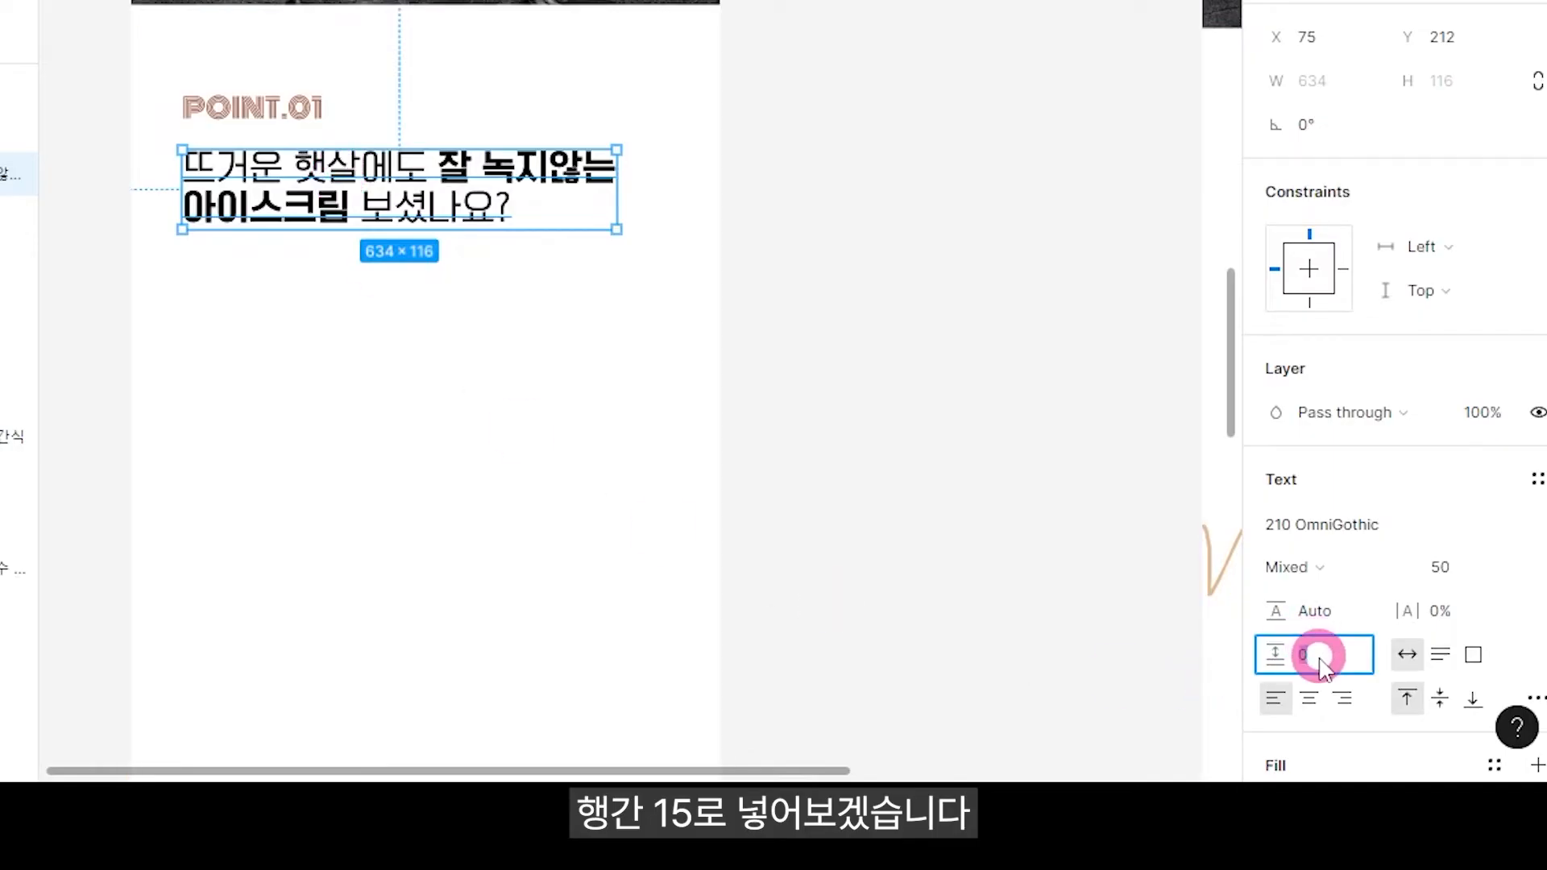
{"action": "key", "text": "Return"}
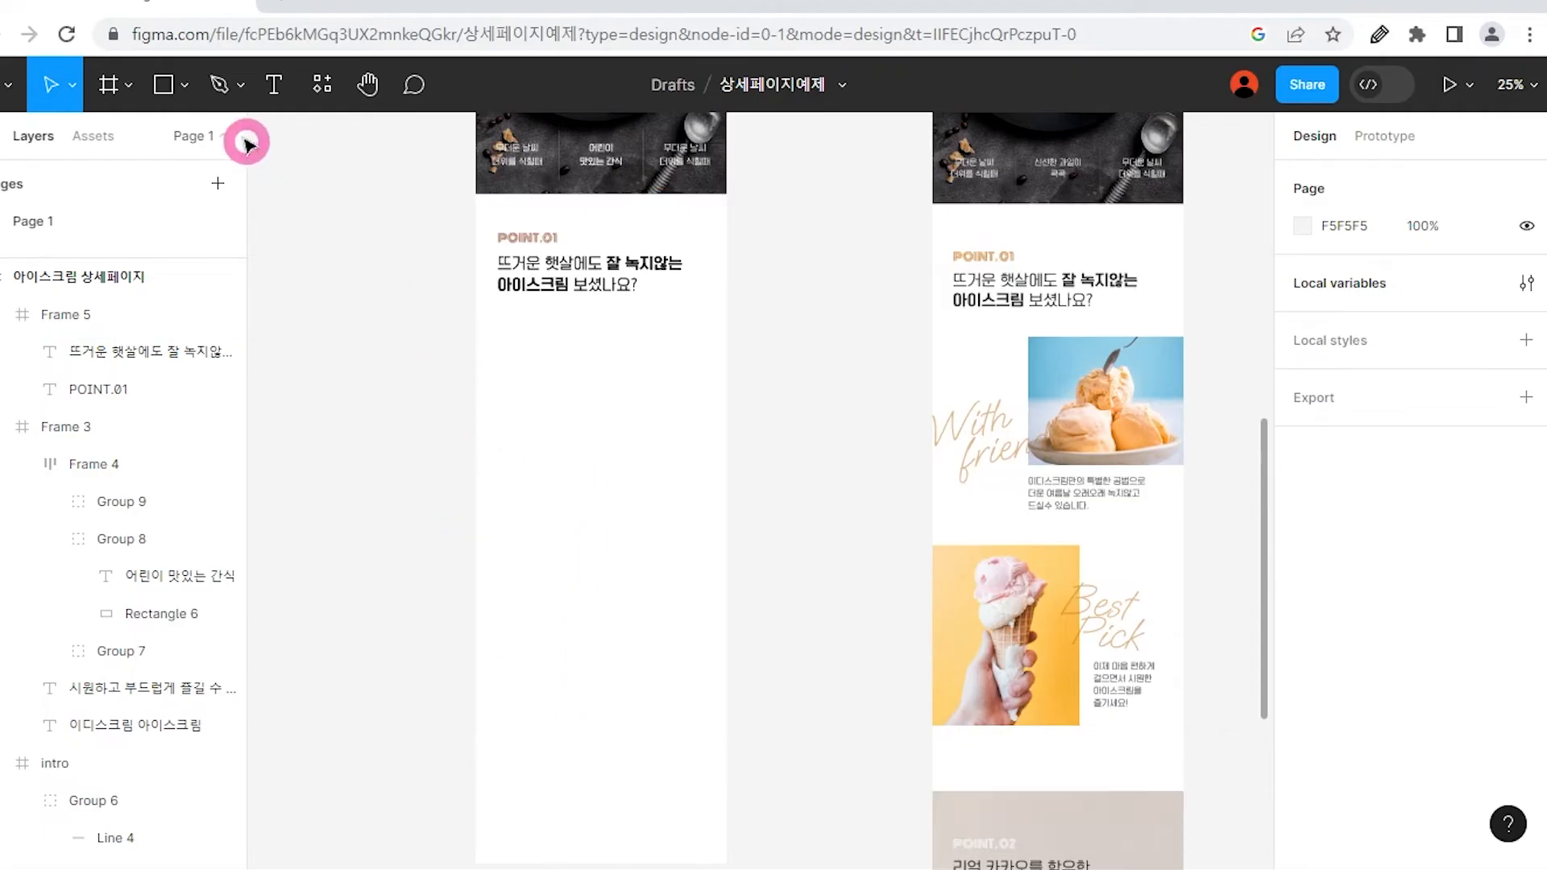
Draw a rectangle of about 516 × 440 below the headline, flush with the frame's right edge.
{"action": "left_click", "coordinate": [161, 83]}
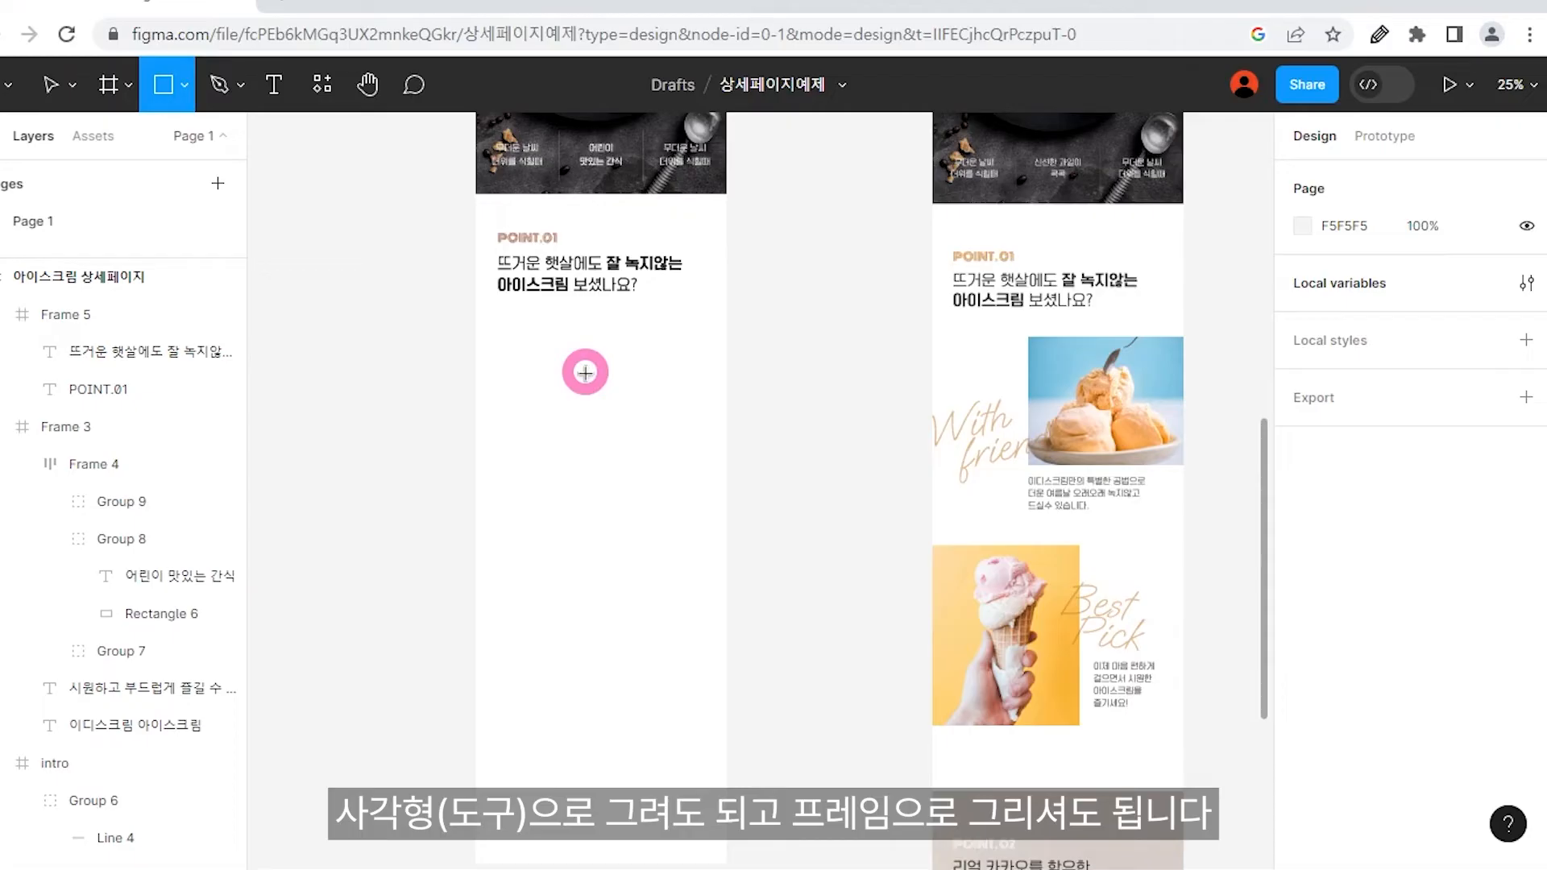
{"action": "mouse_move", "coordinate": [551, 366]}
{"action": "left_mouse_down"}
{"action": "mouse_move", "coordinate": [604, 466]}
{"action": "mouse_move", "coordinate": [703, 494]}
{"action": "mouse_move", "coordinate": [660, 445]}
{"action": "mouse_move", "coordinate": [673, 428]}
{"action": "mouse_move", "coordinate": [709, 442]}
{"action": "left_mouse_up"}
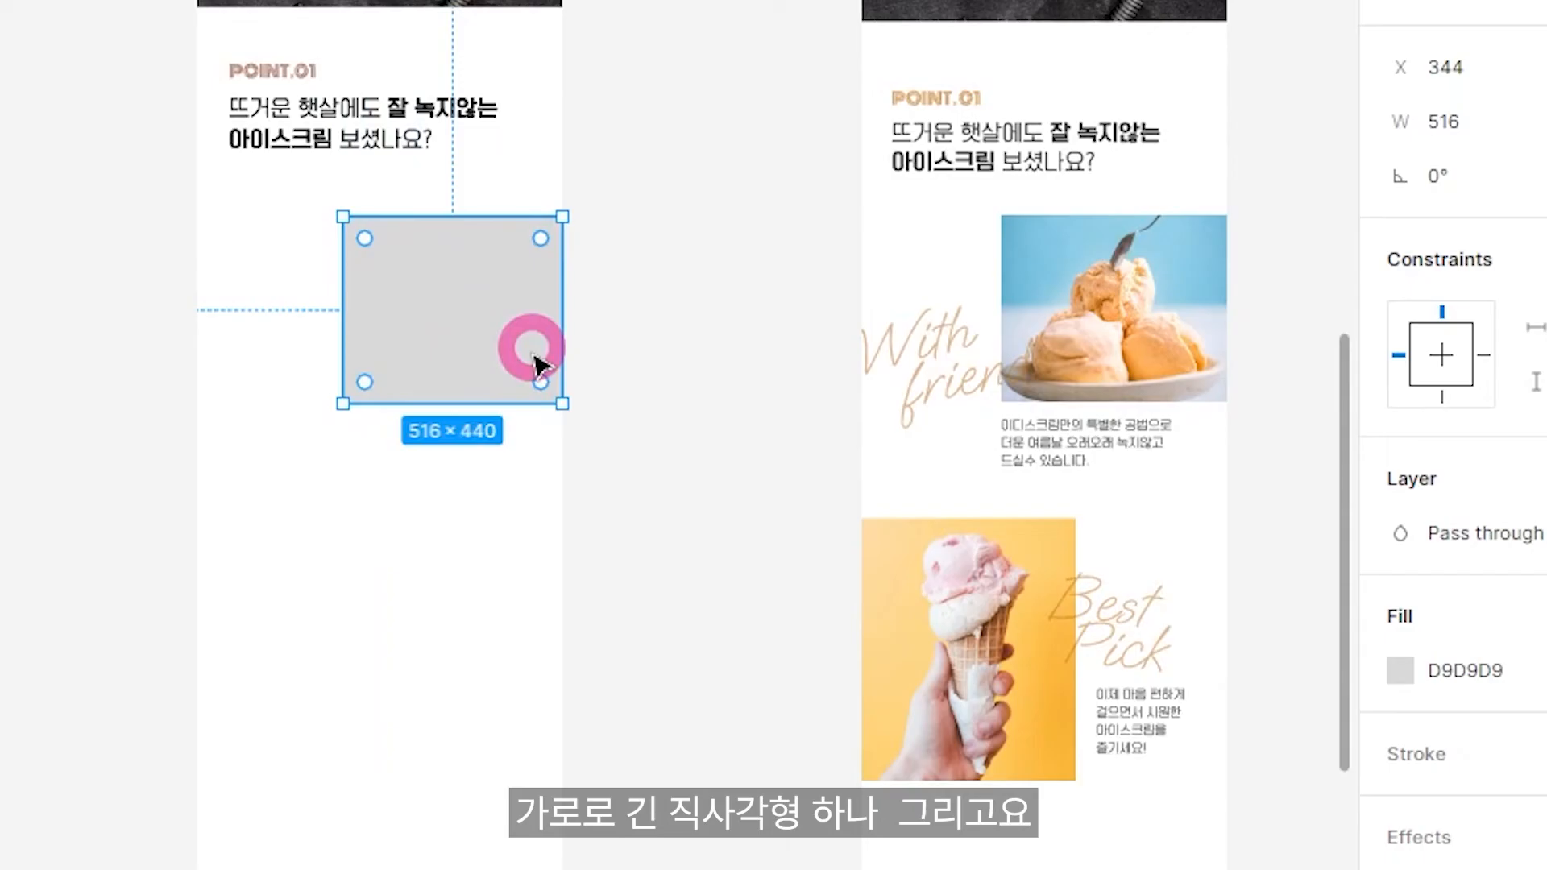
Open the Unsplash plugin for the grey rectangle and search it for "ice cream".
{"action": "right_click", "coordinate": [528, 351]}
{"action": "mouse_move", "coordinate": [528, 685]}
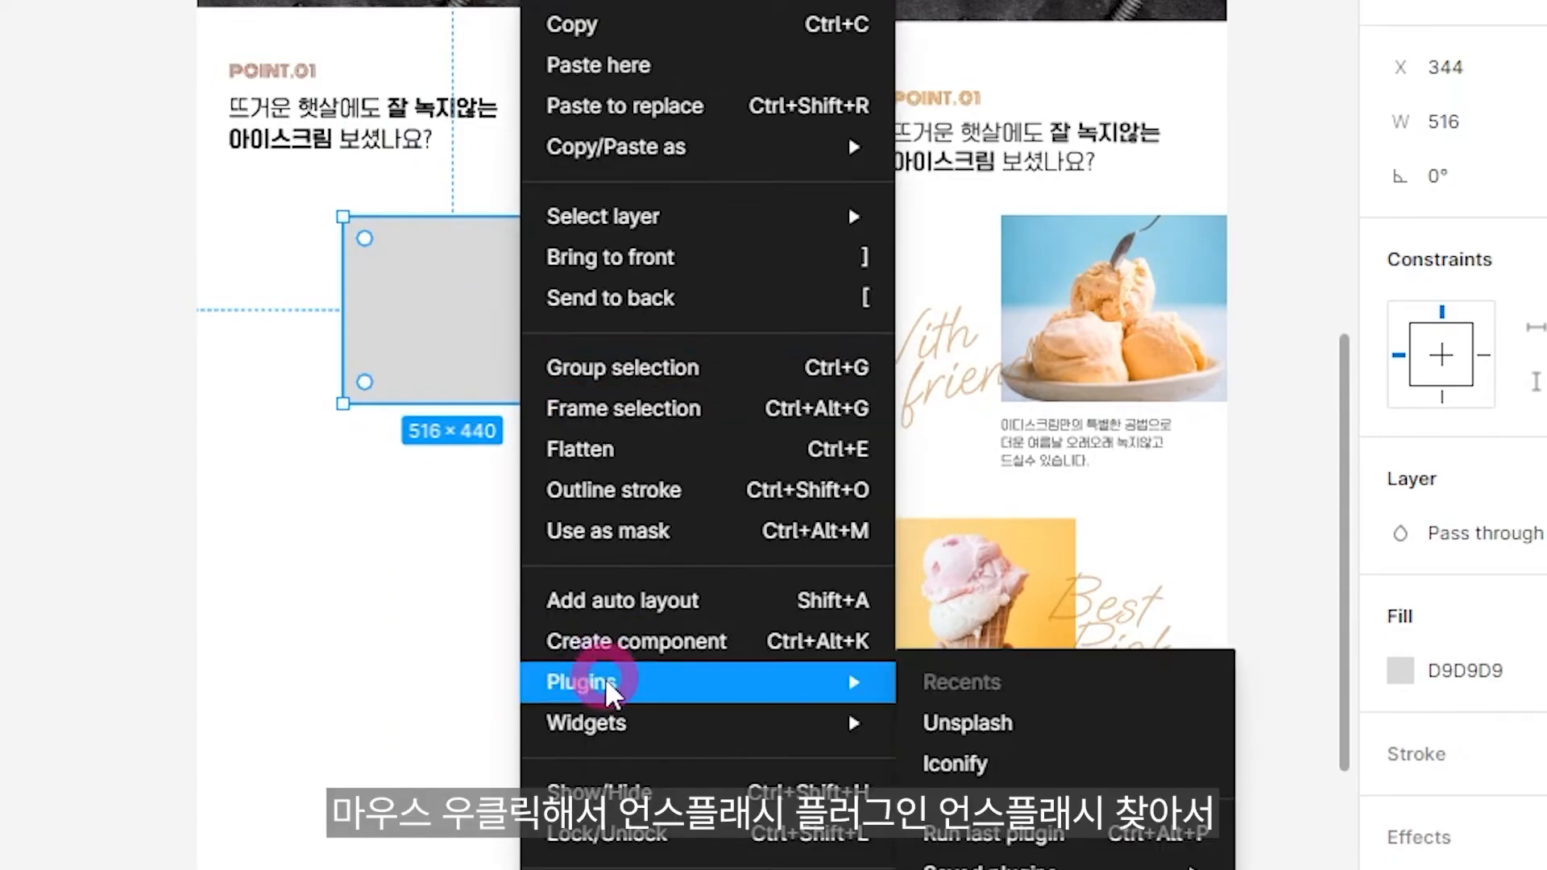
{"action": "left_click", "coordinate": [985, 725]}
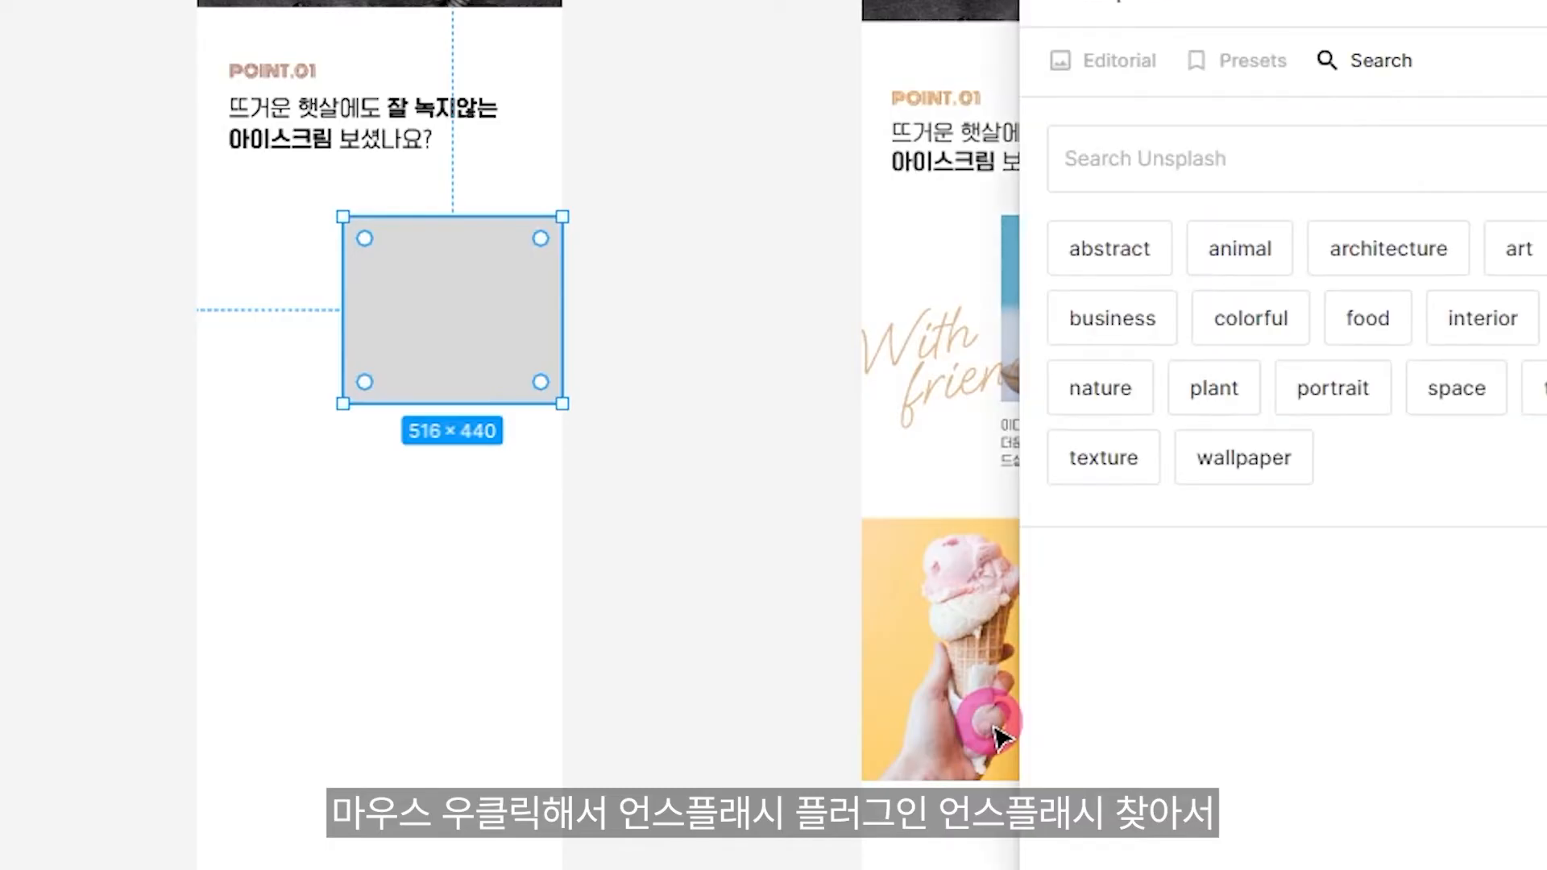
{"action": "left_click", "coordinate": [1103, 161]}
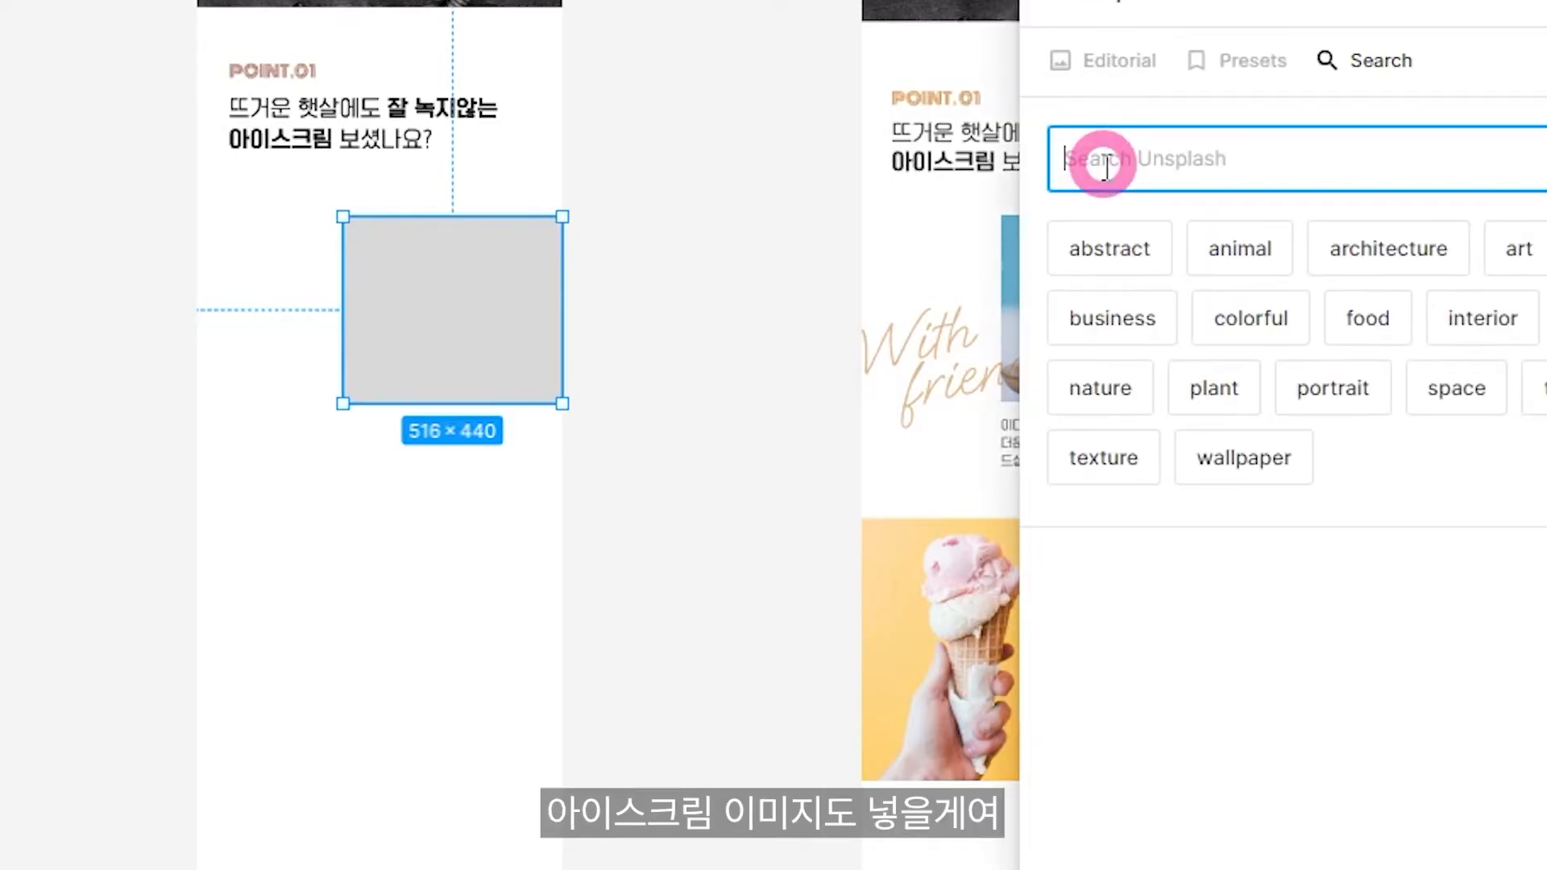
{"action": "type", "text": "아이"}
{"action": "key", "text": "BackSpace"}
{"action": "type", "text": "ice cre"}
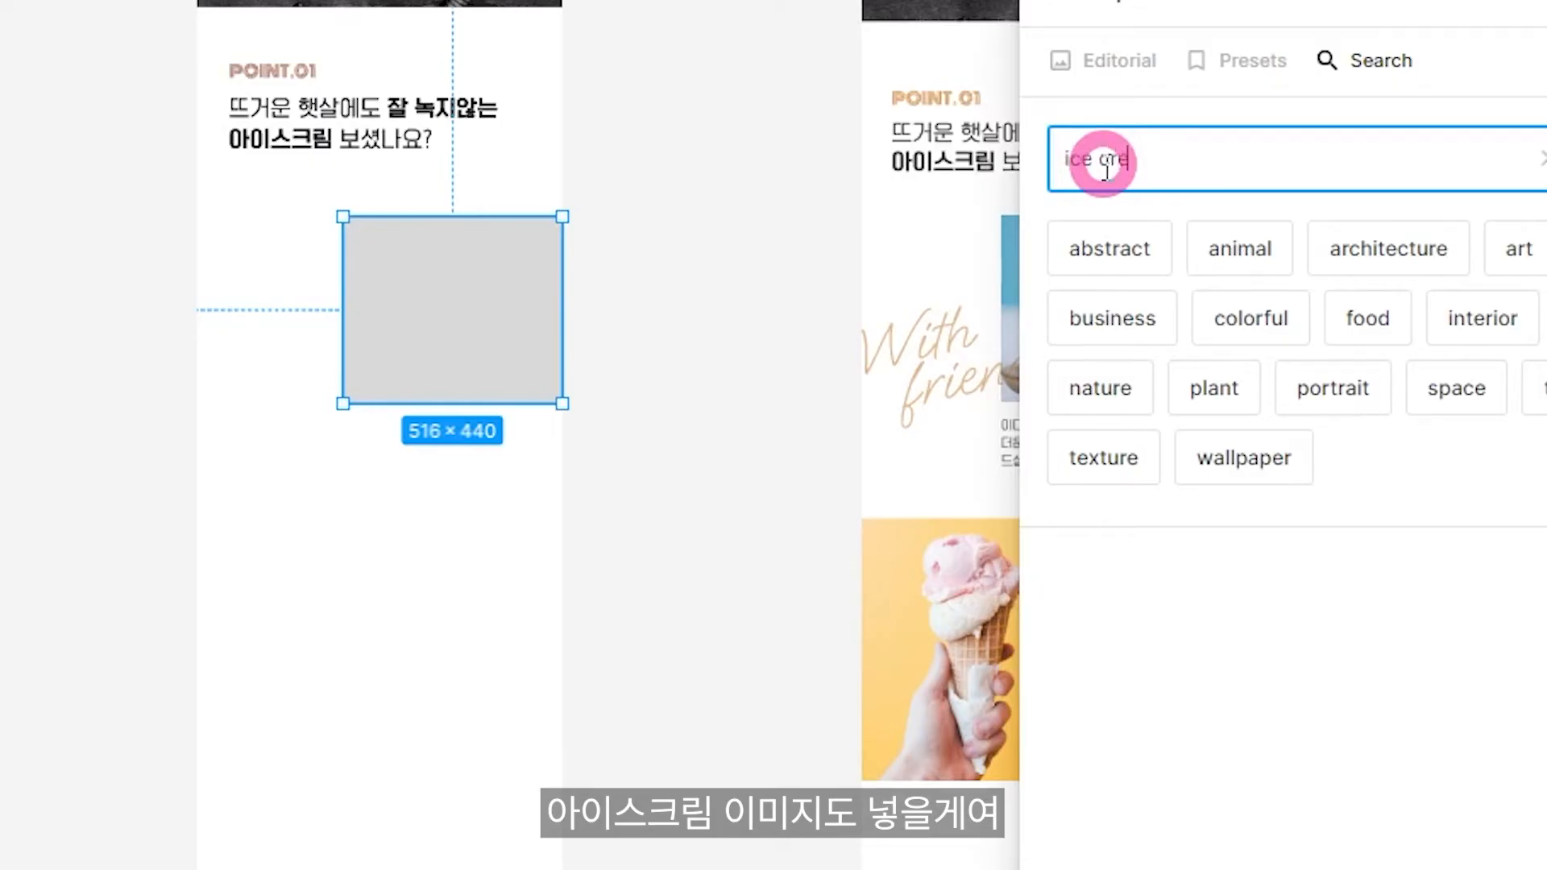
{"action": "type", "text": "am"}
{"action": "key", "text": "Return"}
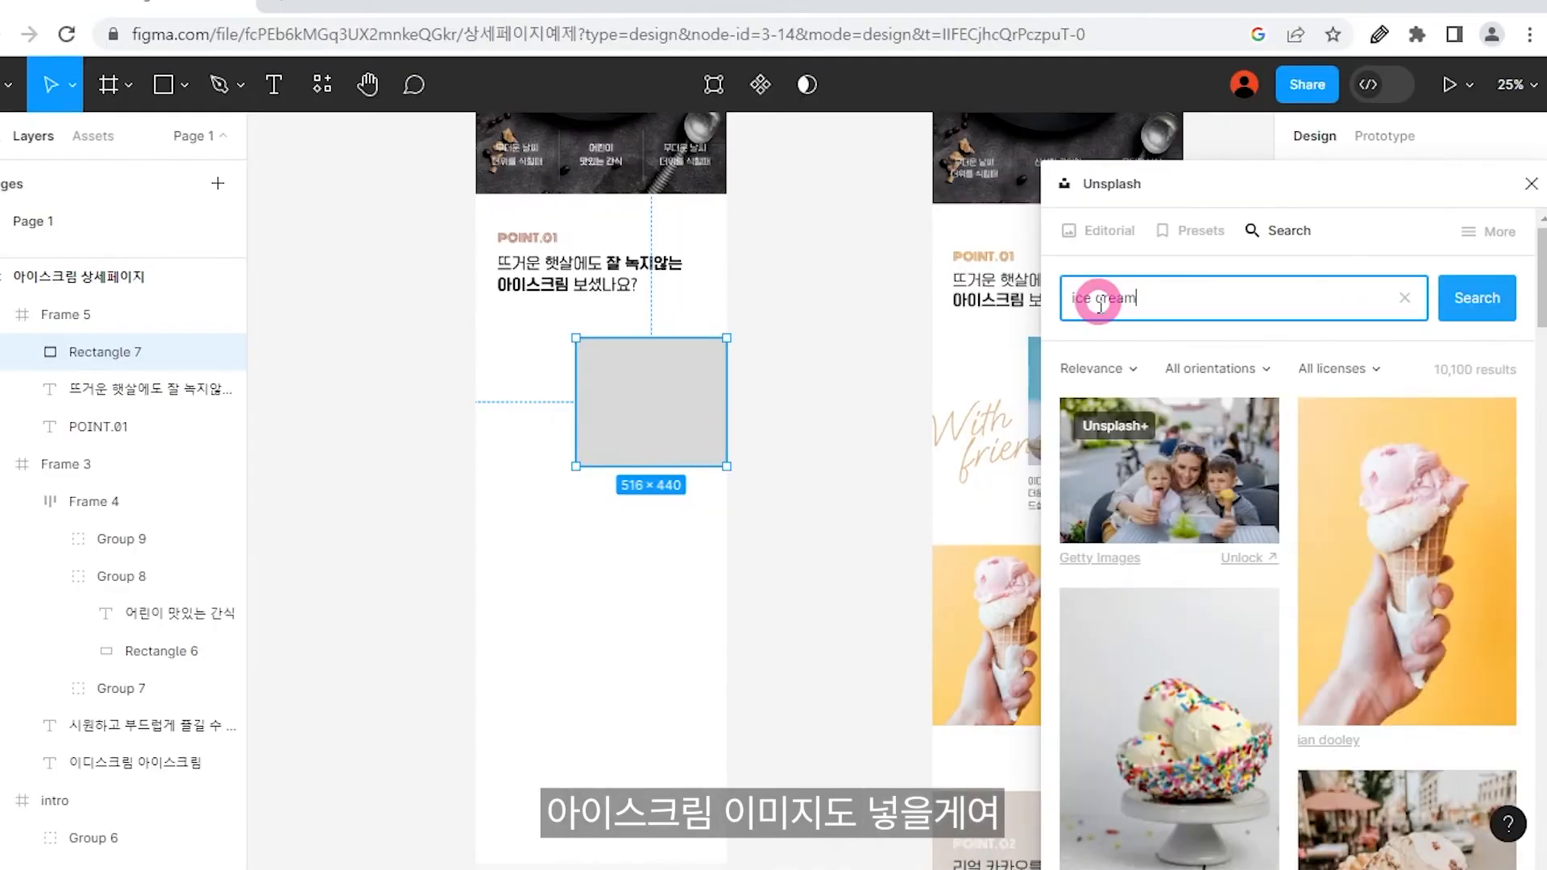
Fill the rectangle with the photo of orange ice cream scoops on a blue background, and close the plugin.
{"action": "scroll", "coordinate": [1293, 757], "scroll_direction": "down", "scroll_amount": 2}
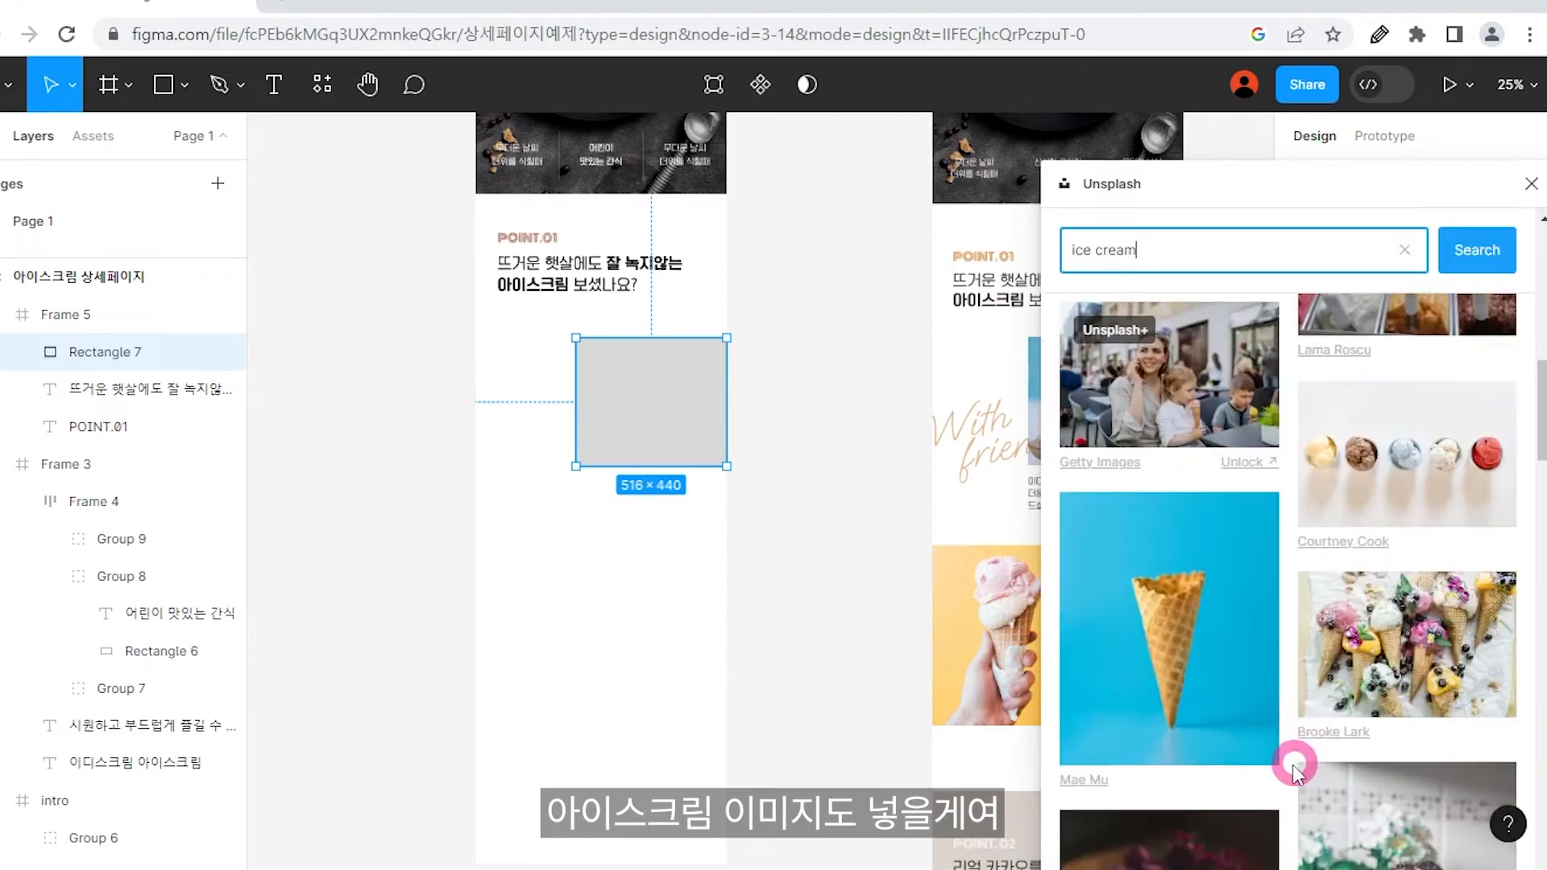
{"action": "scroll", "coordinate": [1261, 801], "scroll_direction": "down", "scroll_amount": 10}
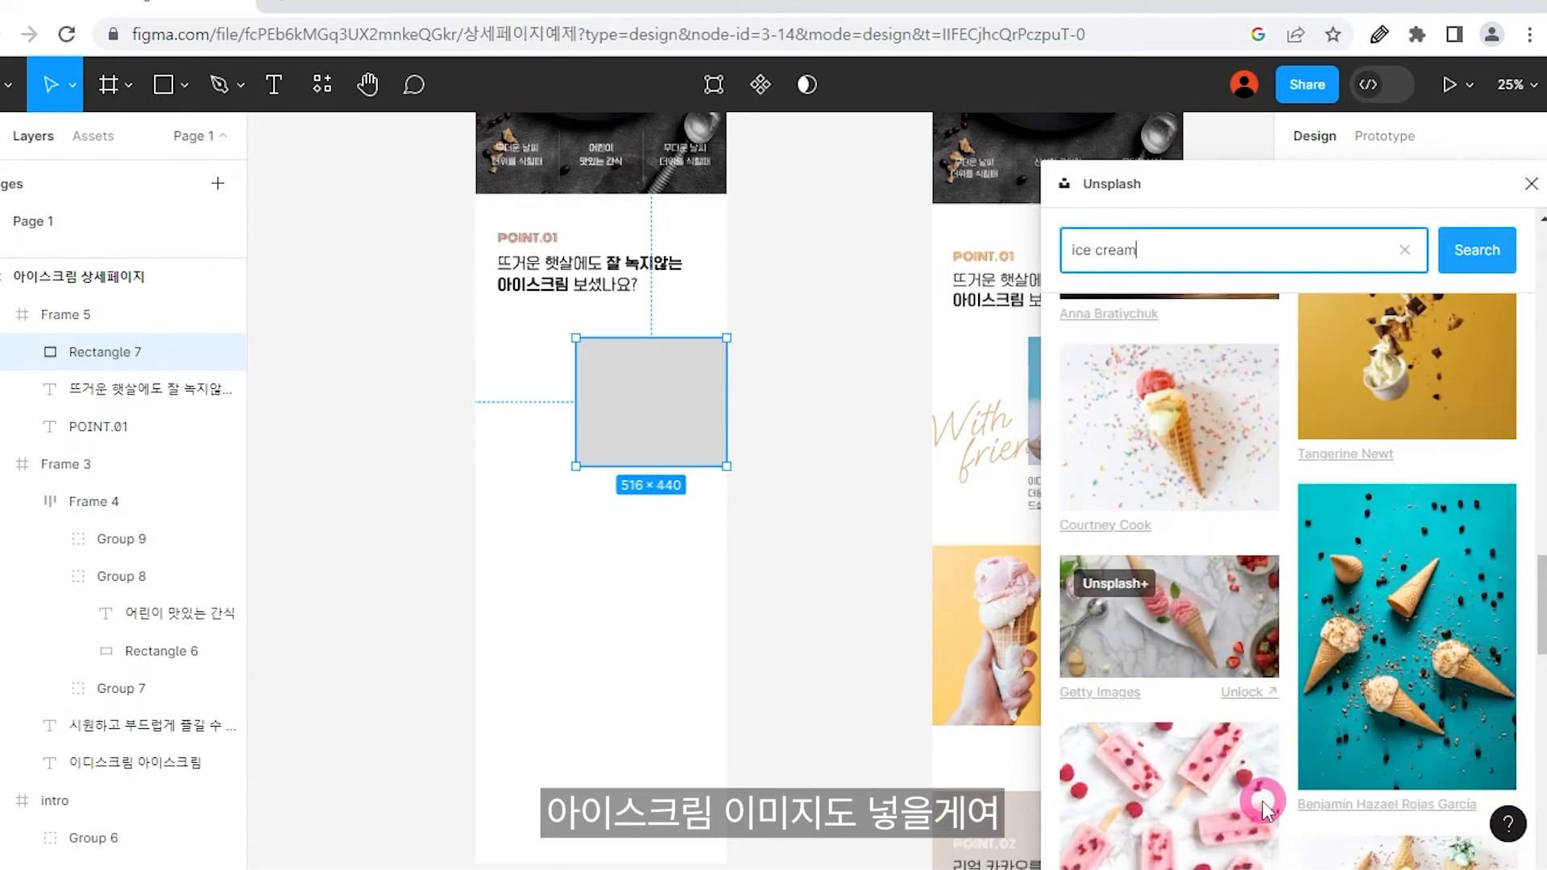
{"action": "left_click", "coordinate": [1262, 801]}
{"action": "scroll", "coordinate": [1221, 703], "scroll_direction": "down", "scroll_amount": 3}
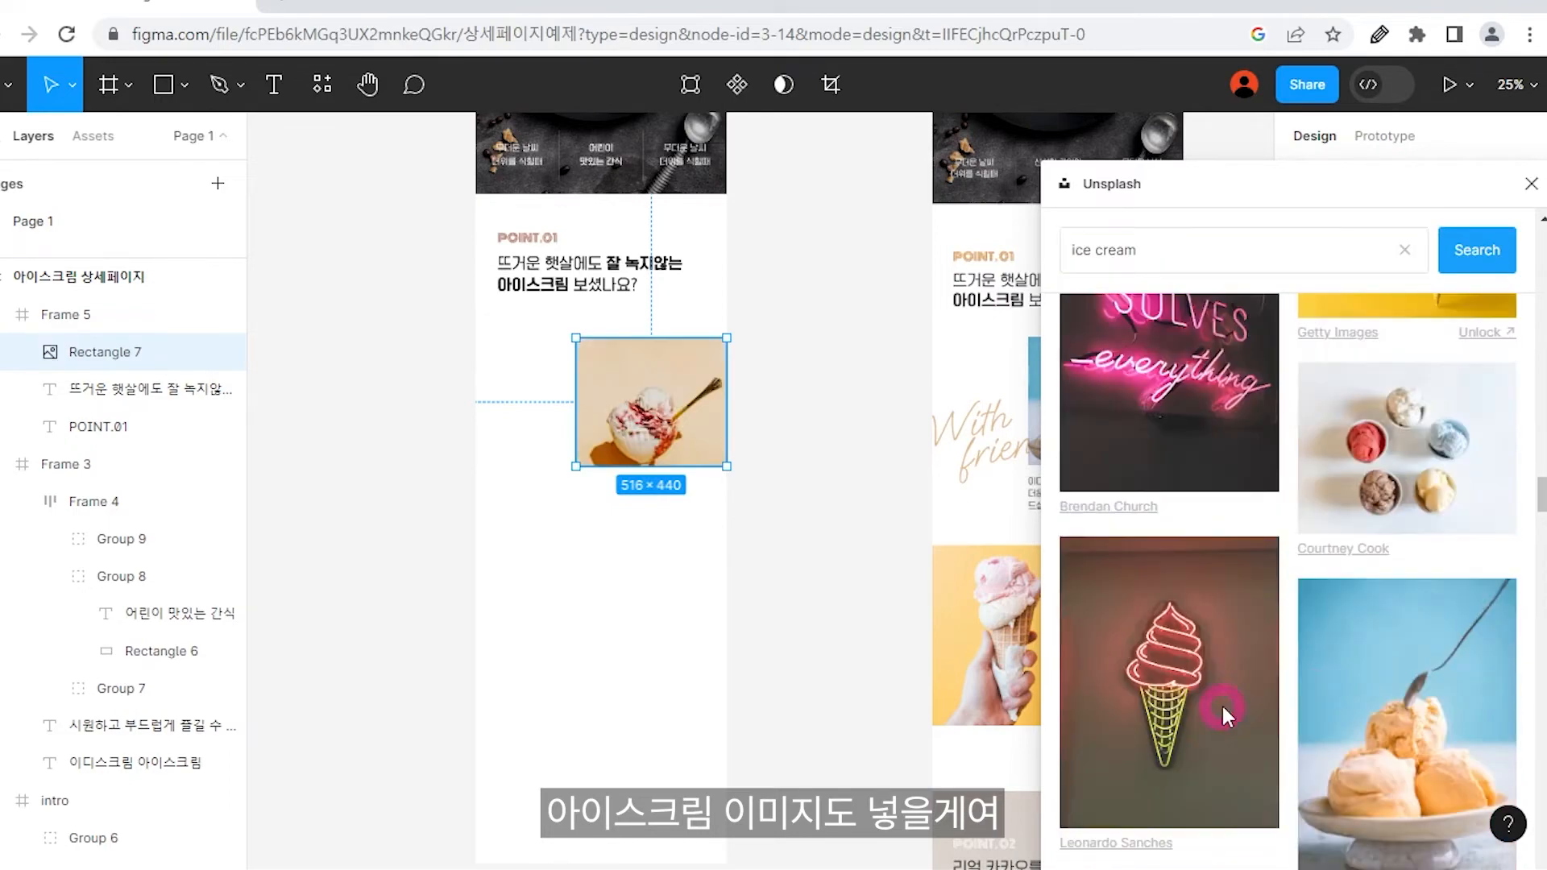
{"action": "left_click", "coordinate": [1343, 688]}
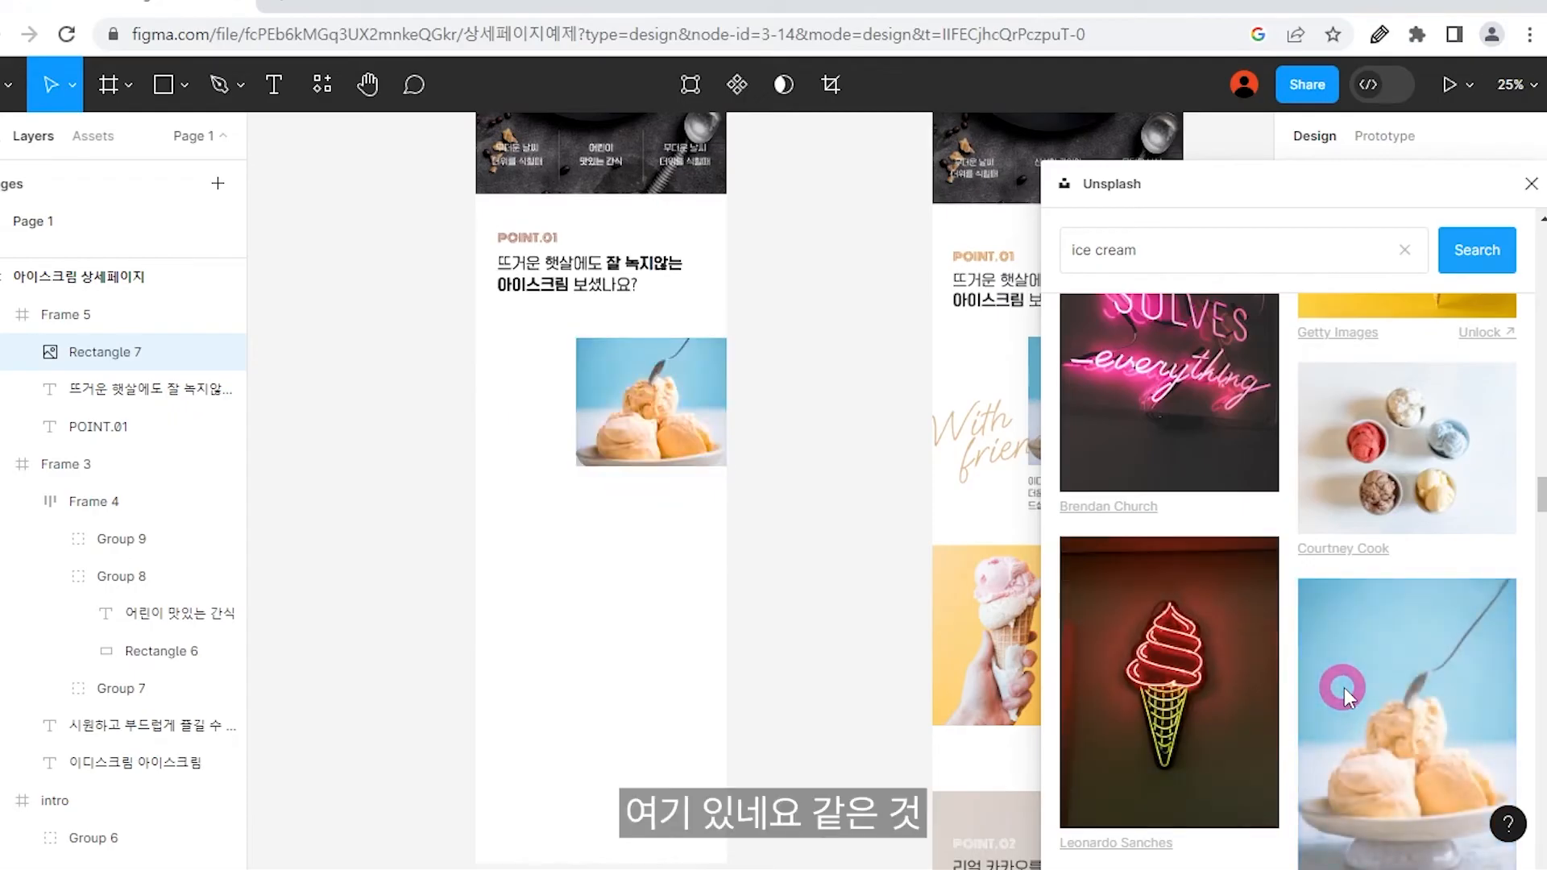
{"action": "left_click", "coordinate": [1531, 184]}
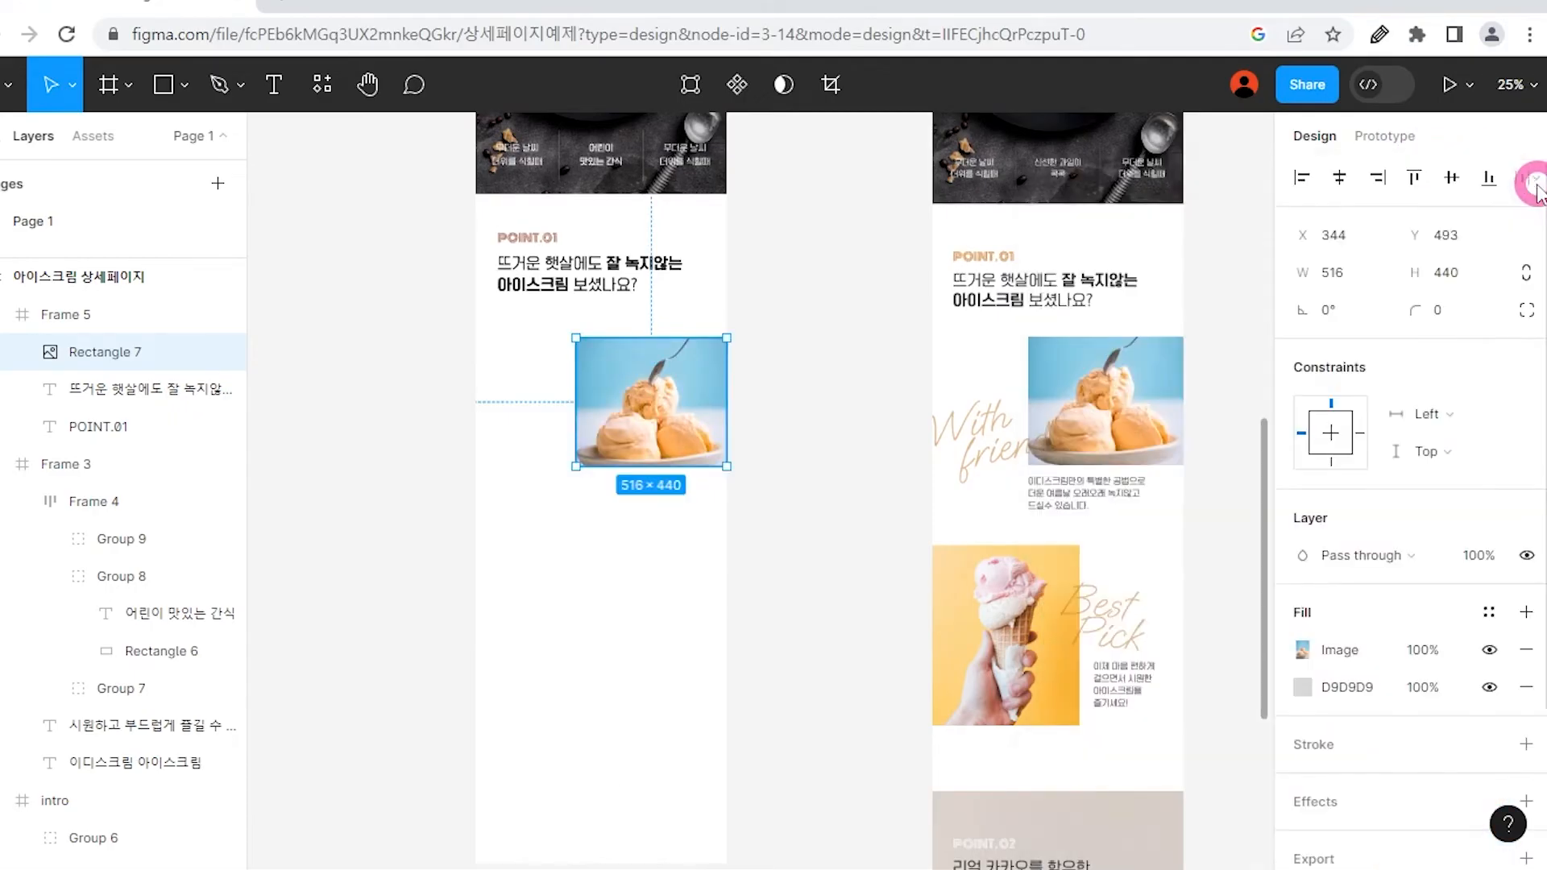
{"action": "left_click", "coordinate": [825, 362]}
Move the ice cream image up 60 px to Y 433, closer to the headline.
{"action": "scroll", "coordinate": [817, 424], "scroll_direction": "up", "scroll_amount": 1}
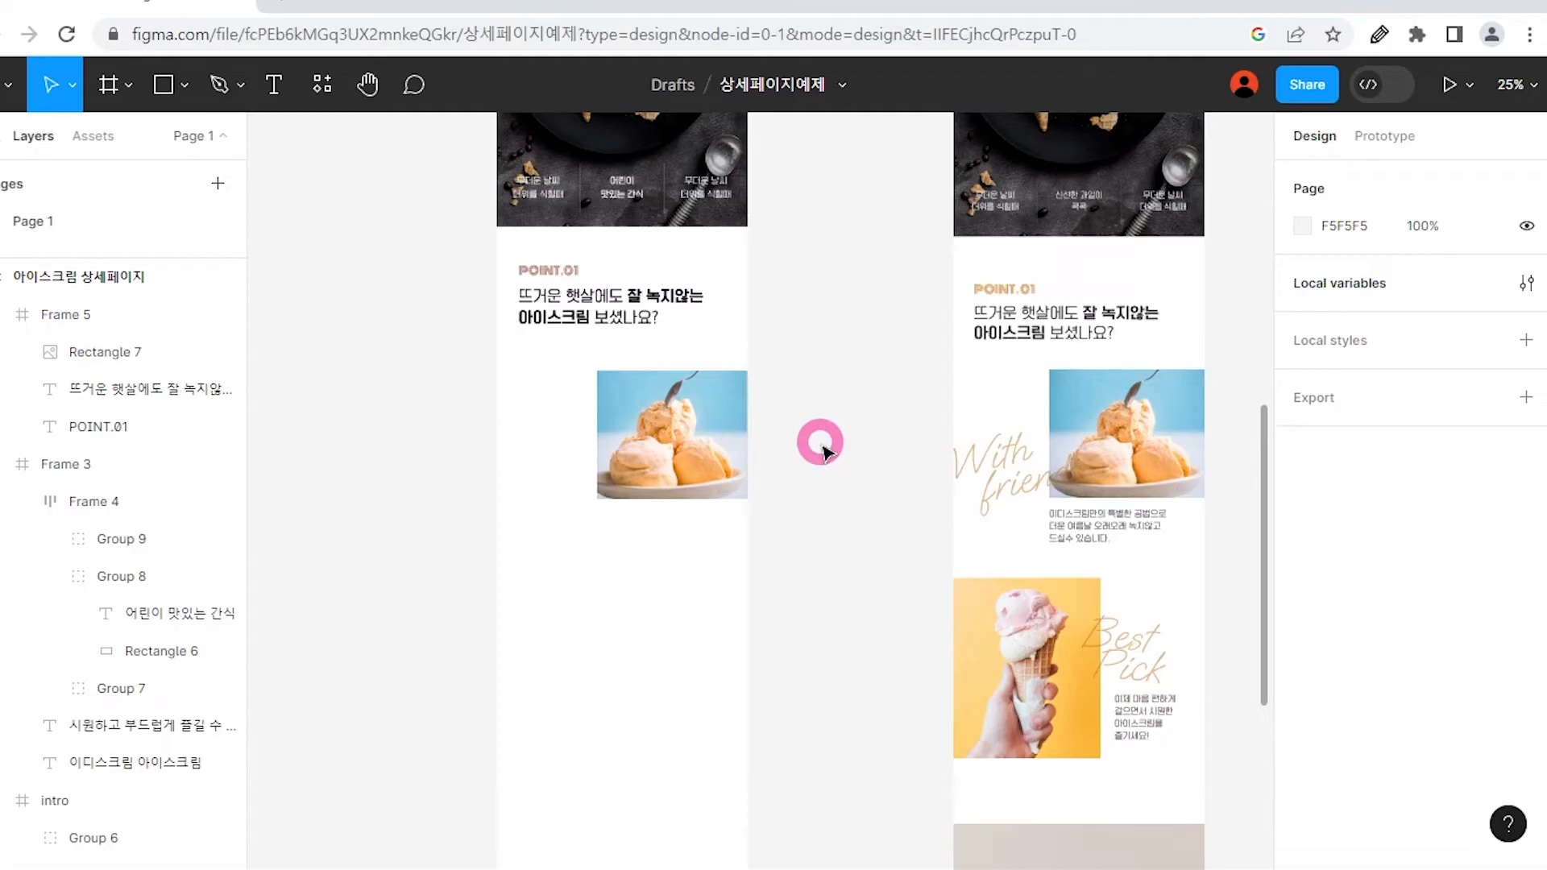
{"action": "left_click", "coordinate": [654, 427]}
{"action": "left_click", "coordinate": [667, 447]}
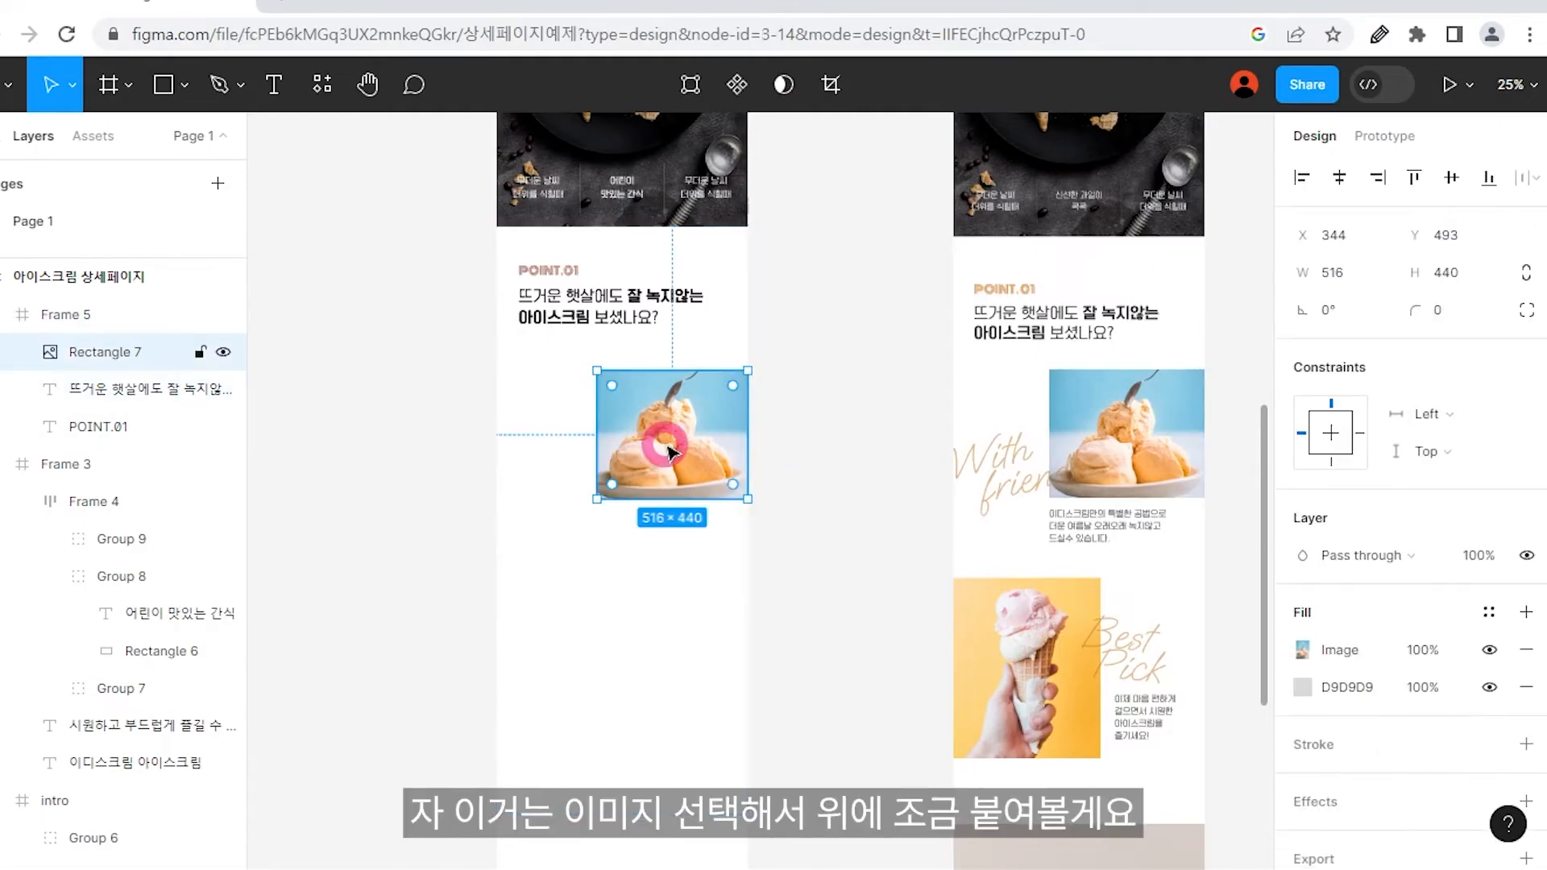
{"action": "key", "text": "shift+Up"}
{"action": "key", "text": "shift+Up"}
{"action": "key", "text": "shift+Up"}
{"action": "key", "text": "shift+Up"}
{"action": "key", "text": "shift+Up"}
{"action": "key", "text": "shift+Up"}
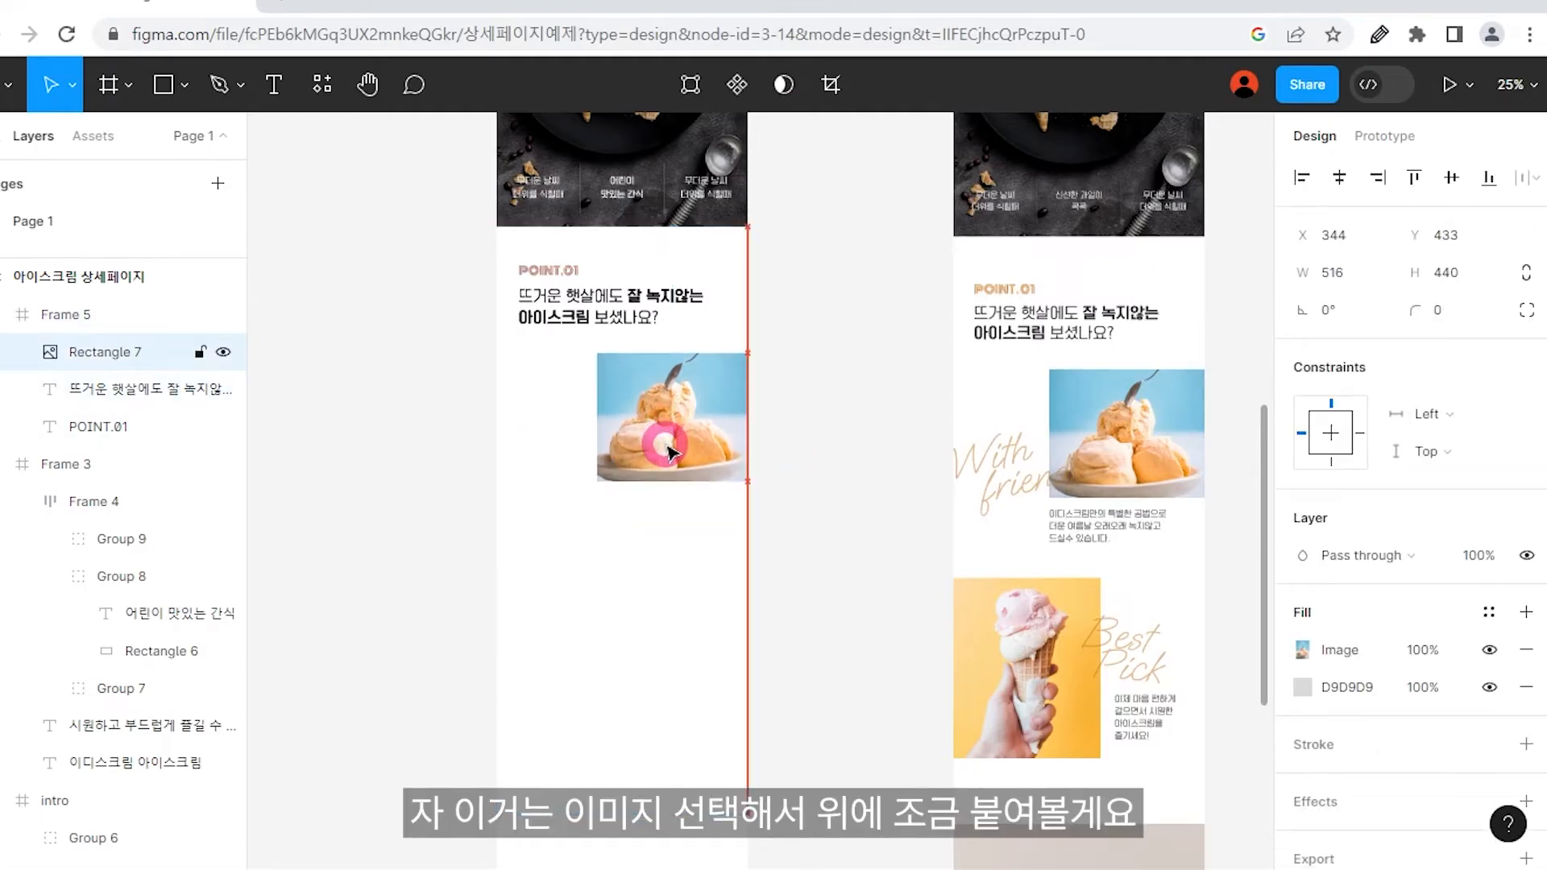
Compare the vertical spacing between headline and ice cream image in the new section with that in the reference design.
{"action": "left_click", "coordinate": [585, 295], "text": "shift"}
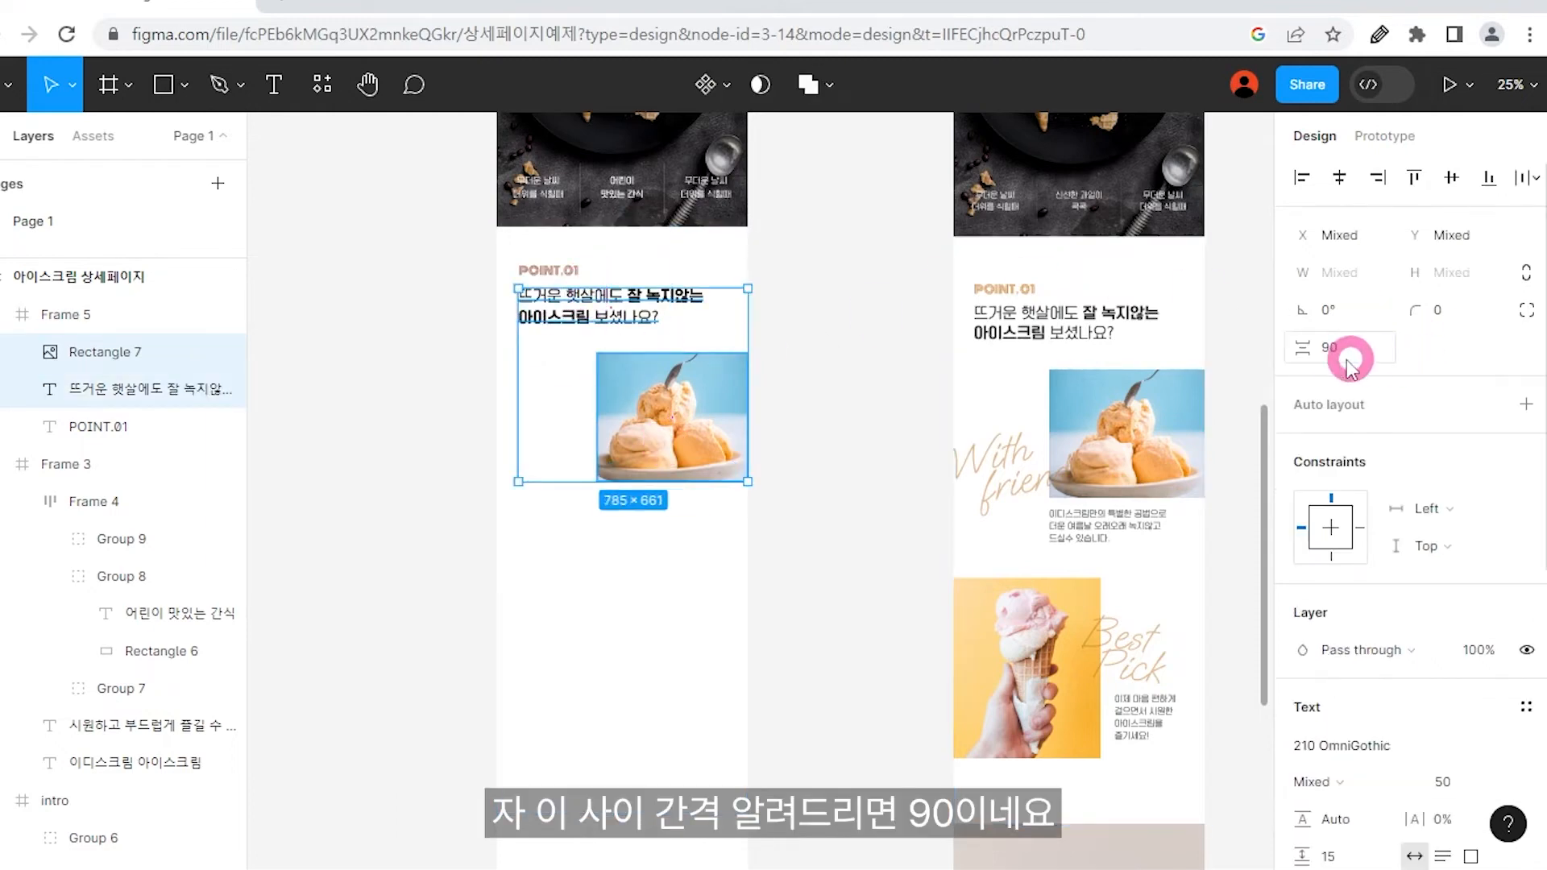
{"action": "left_click", "coordinate": [839, 378]}
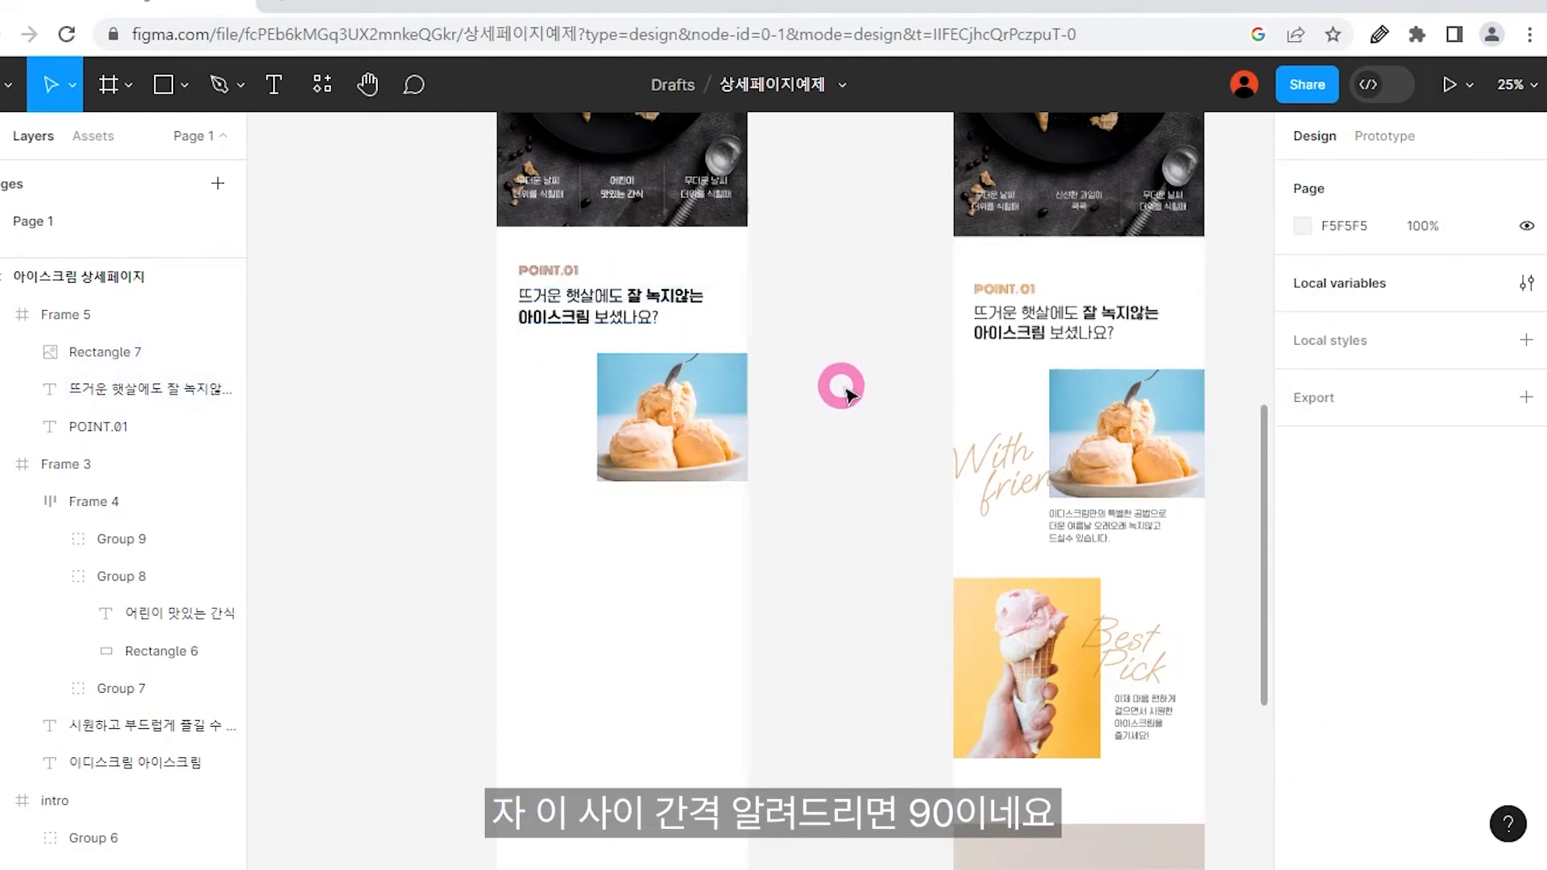
{"action": "left_click", "coordinate": [1138, 439]}
{"action": "left_click", "coordinate": [1098, 310], "text": "shift"}
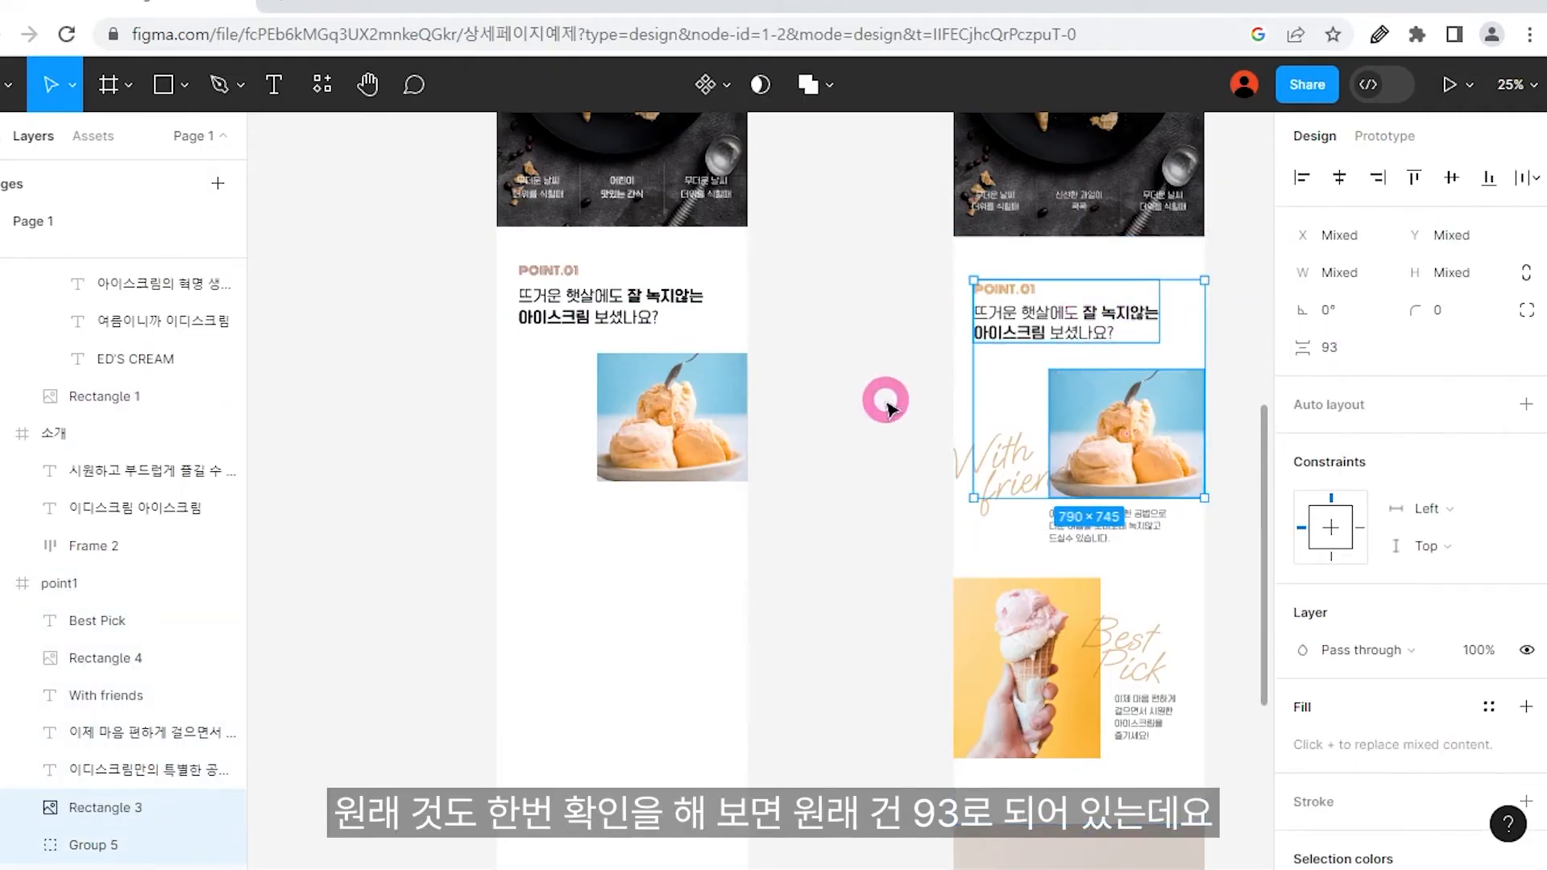
{"action": "left_click", "coordinate": [854, 400]}
{"action": "left_click", "coordinate": [703, 413]}
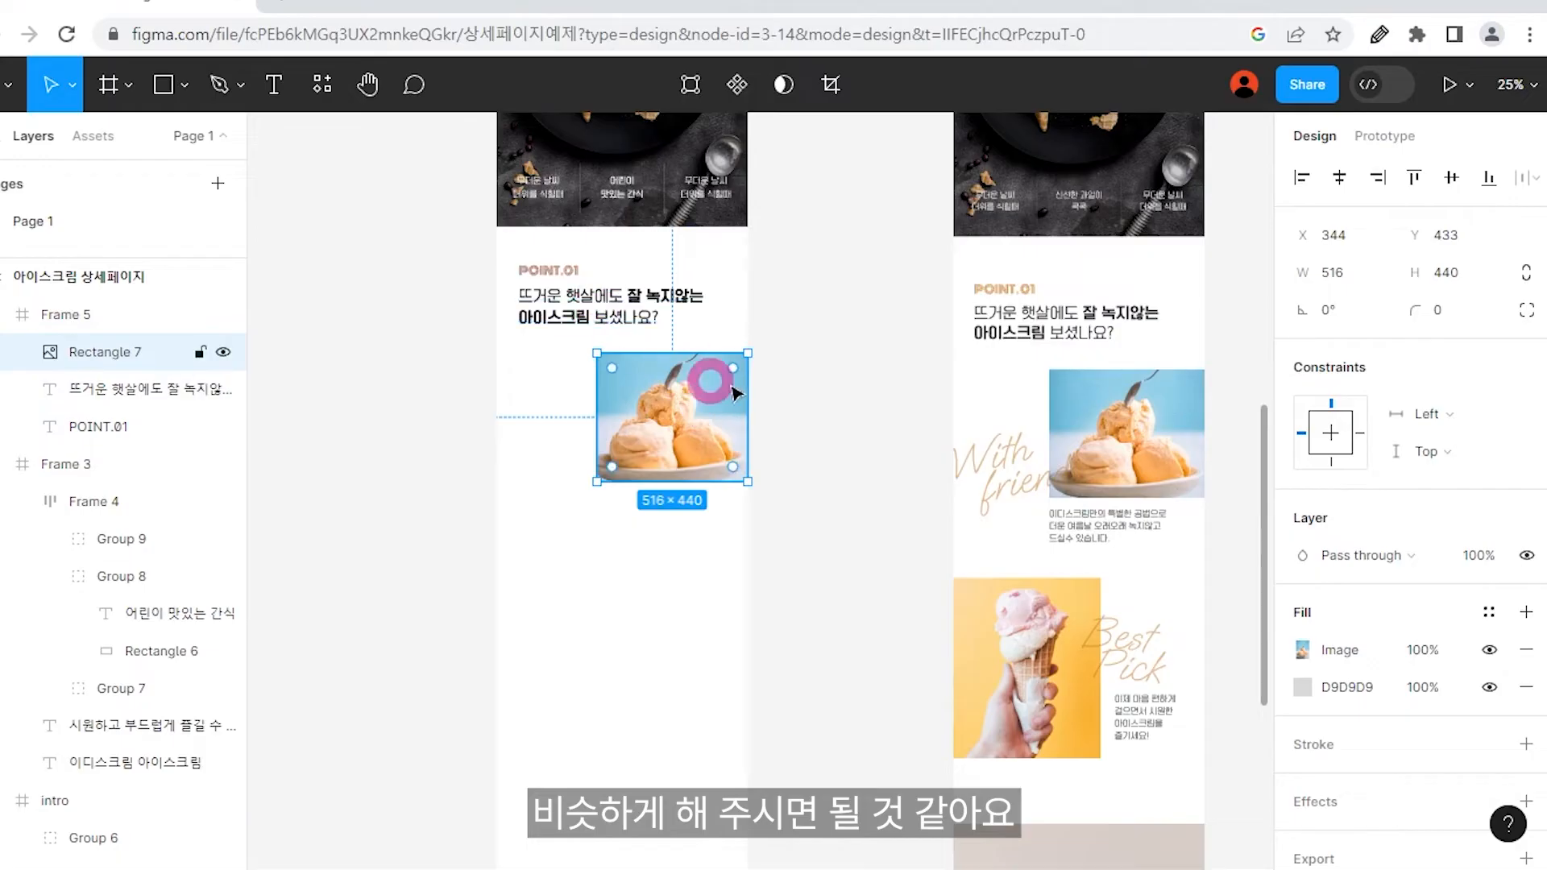
{"action": "left_click", "coordinate": [838, 386]}
Add the two-line text "With Friends" in the empty area below the ice cream image.
{"action": "left_click", "coordinate": [599, 527]}
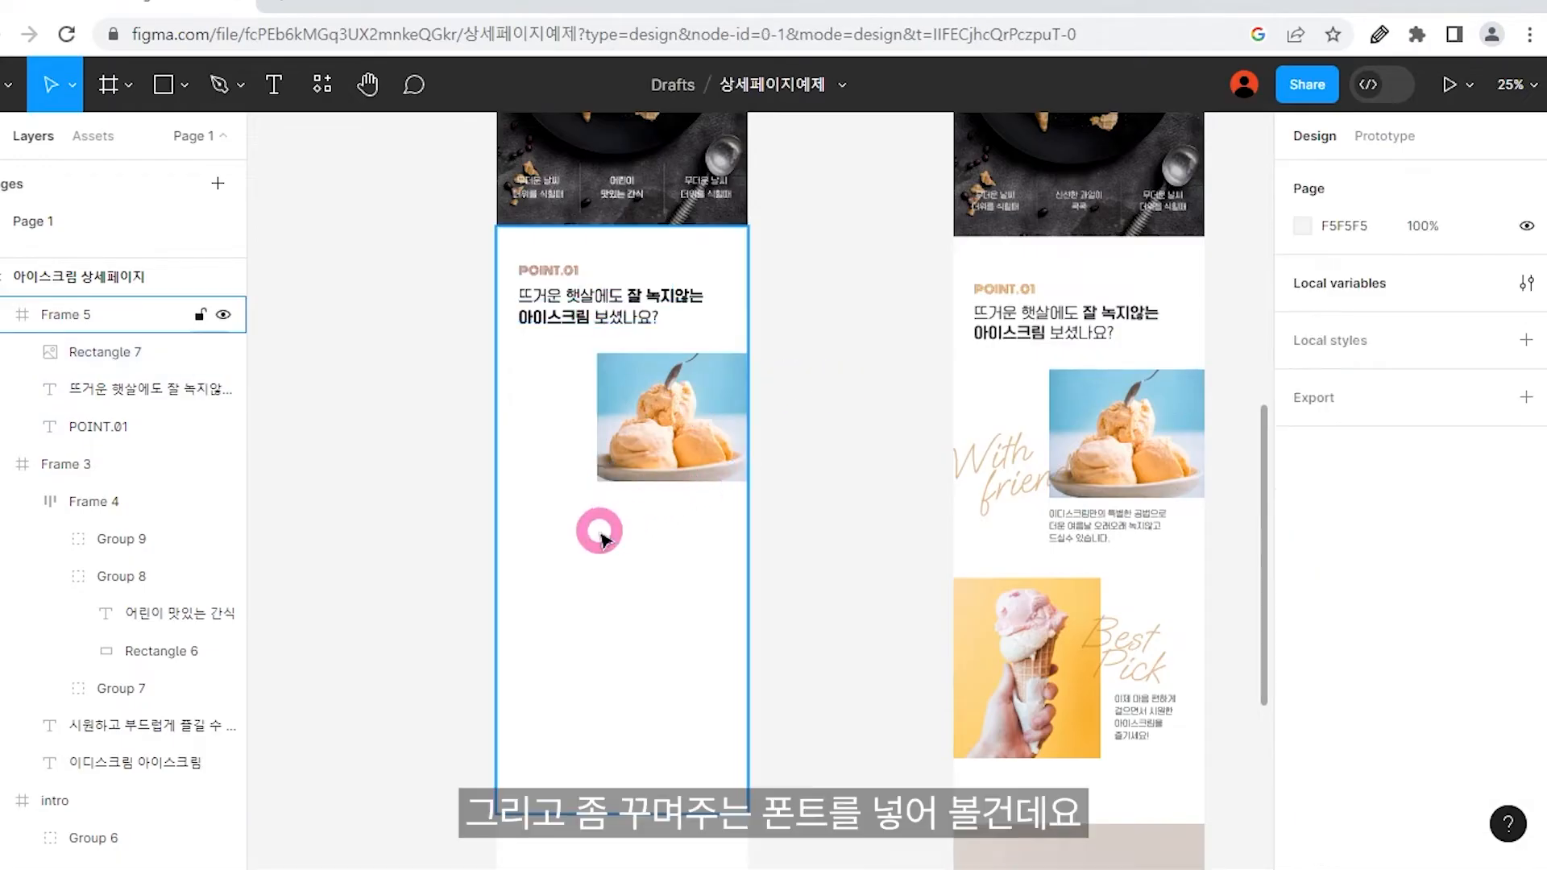
{"action": "key", "text": "t"}
{"action": "left_click", "coordinate": [568, 562]}
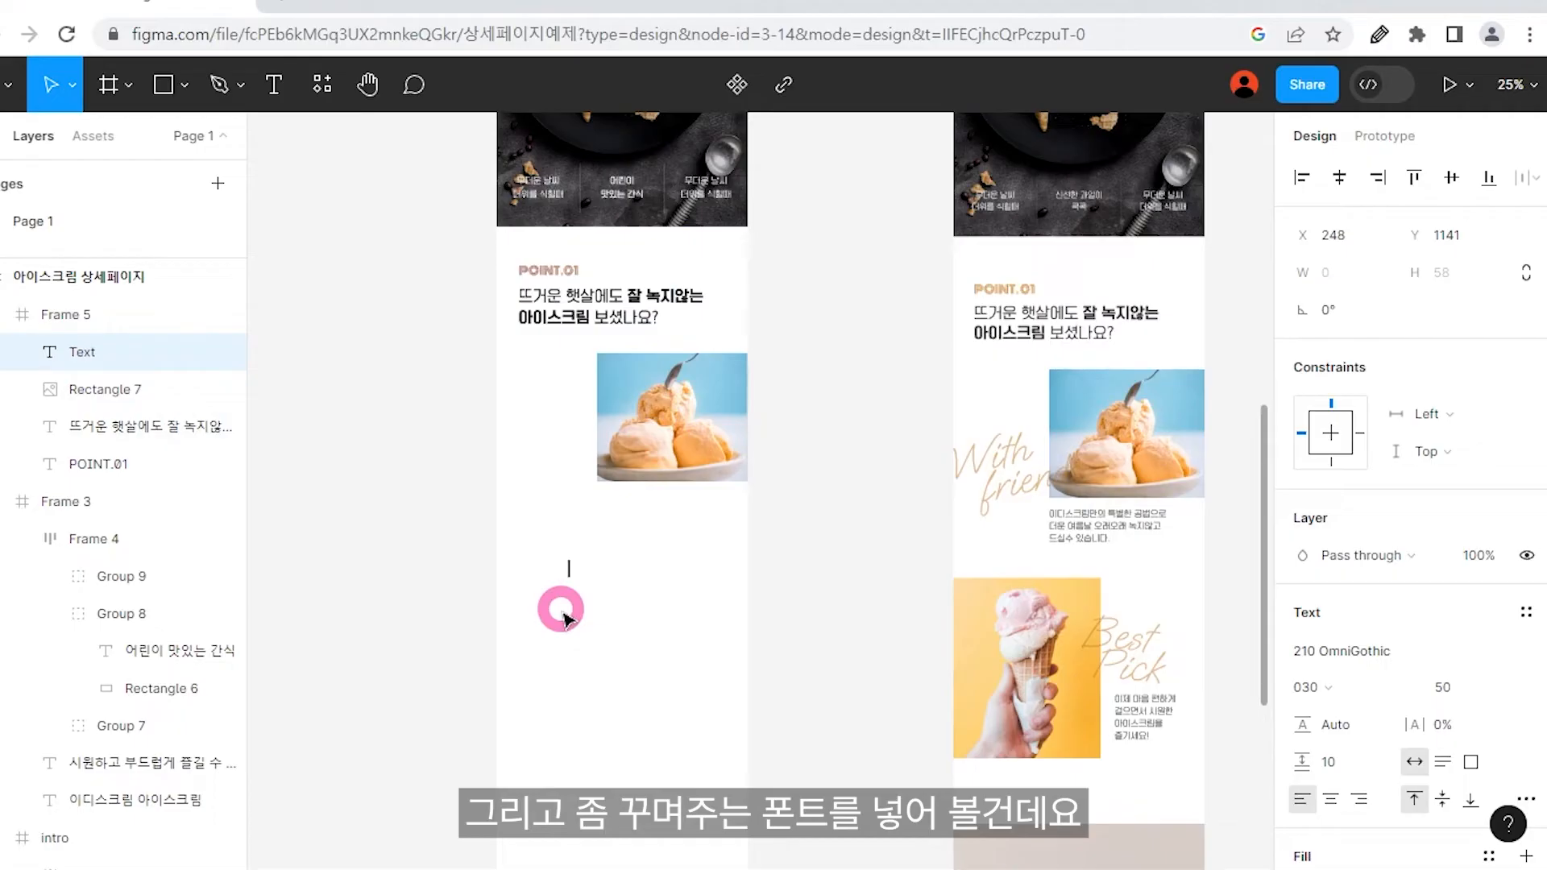
{"action": "type", "text": "With"}
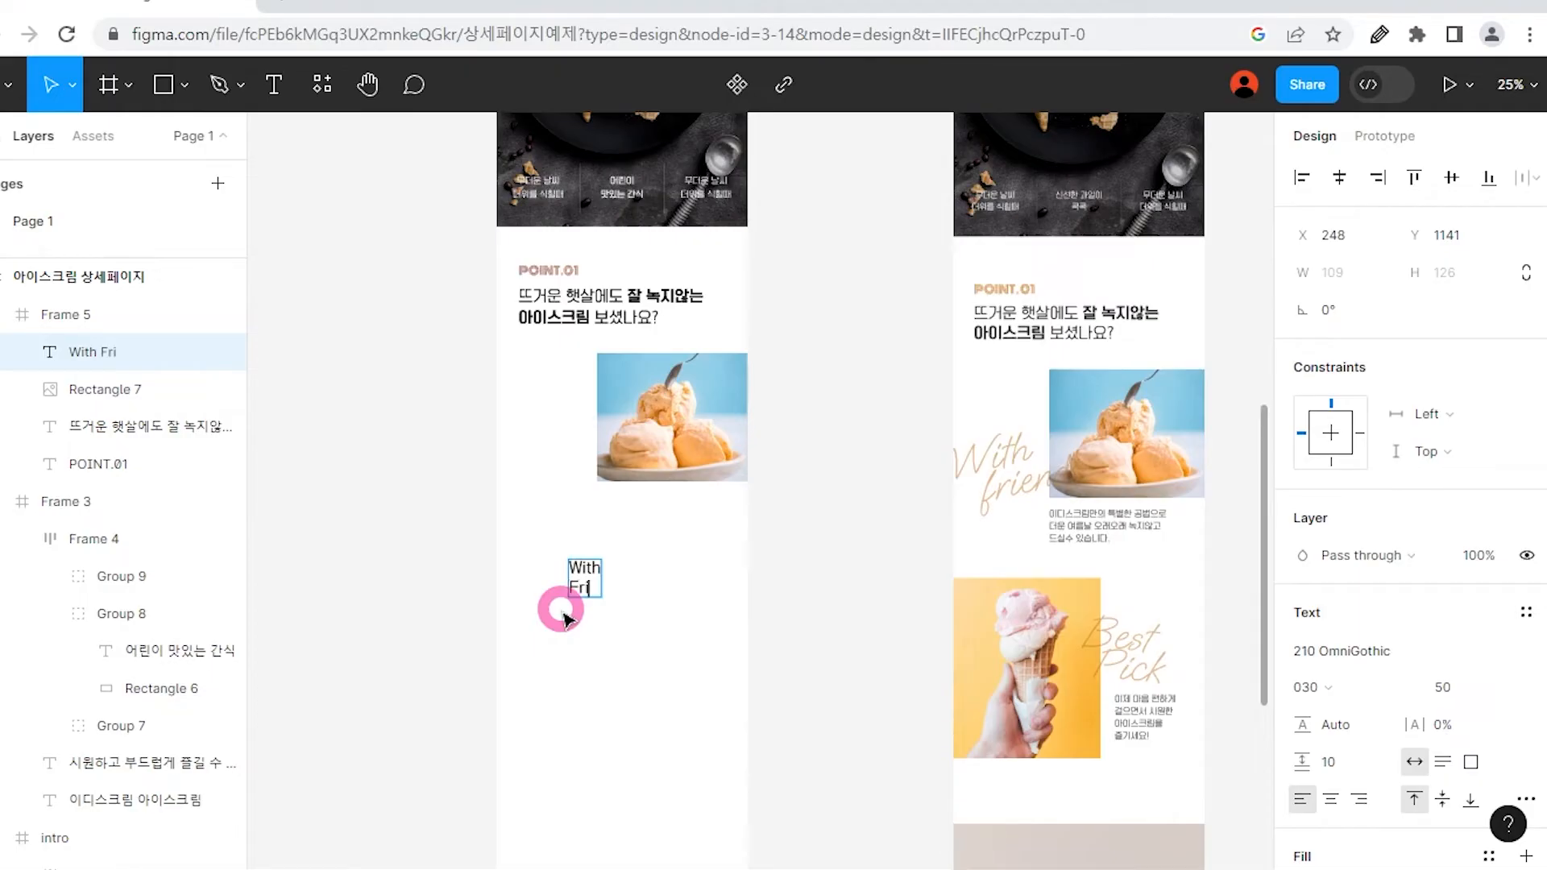
{"action": "key", "text": "Escape"}
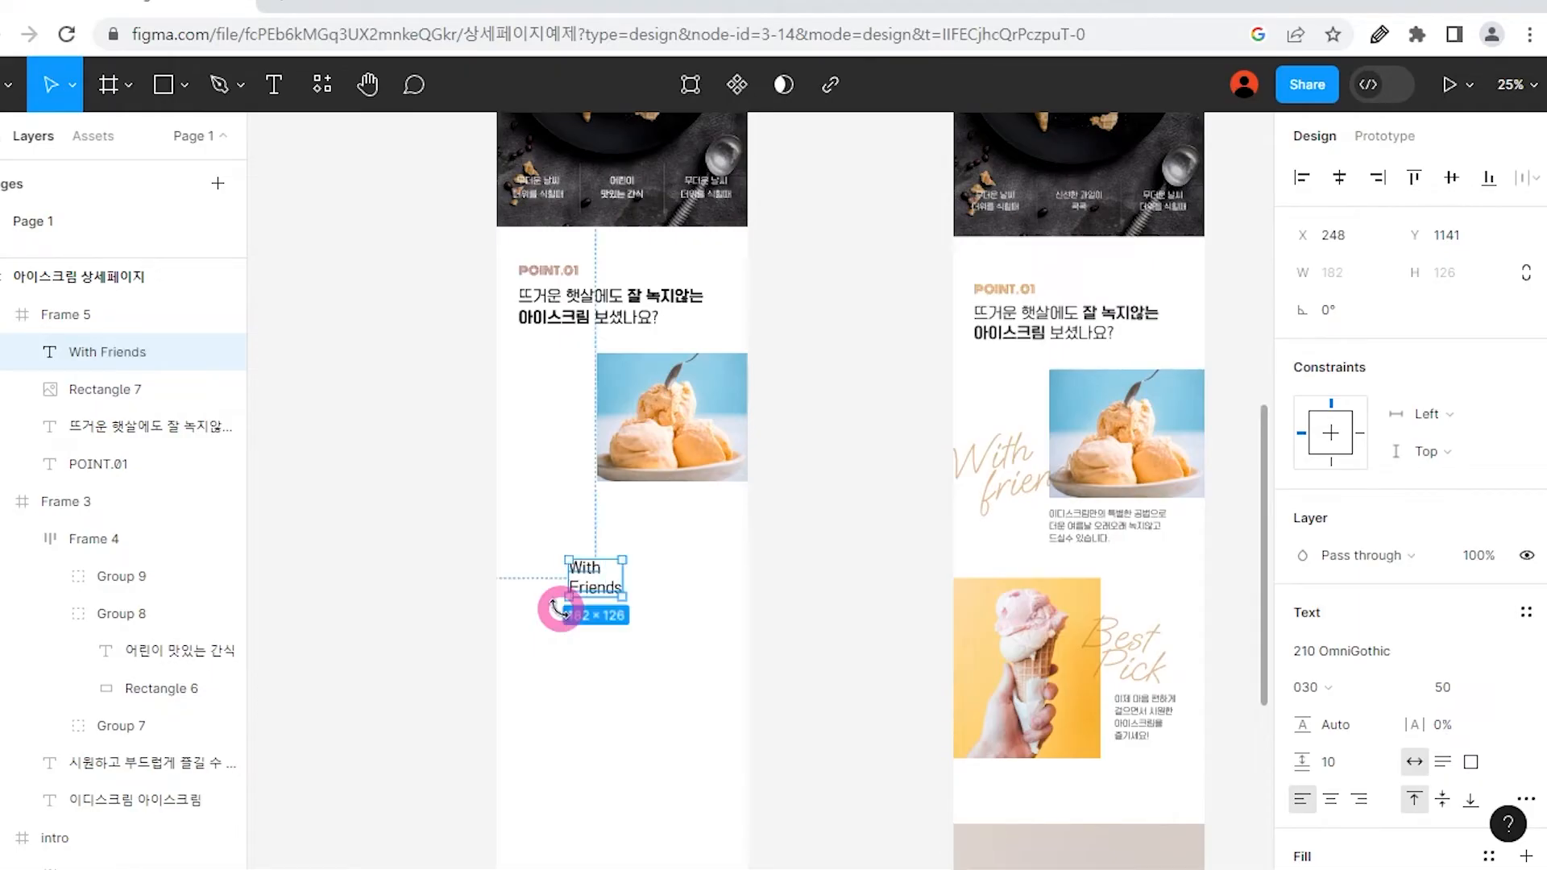
{"action": "left_click", "coordinate": [1359, 652]}
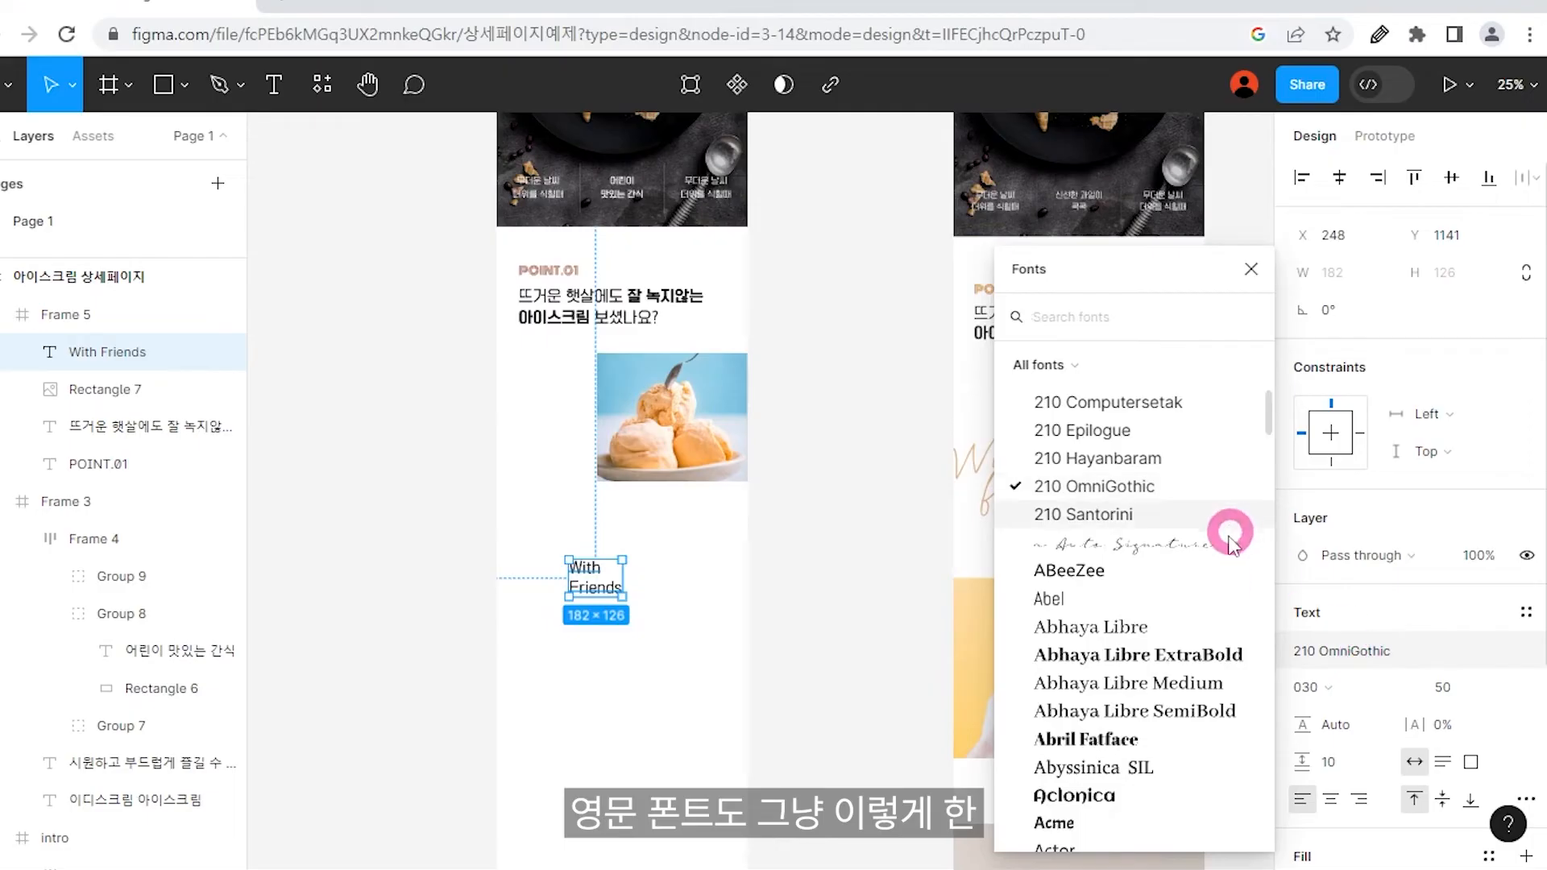
{"action": "scroll", "coordinate": [1192, 572], "scroll_direction": "down", "scroll_amount": 15}
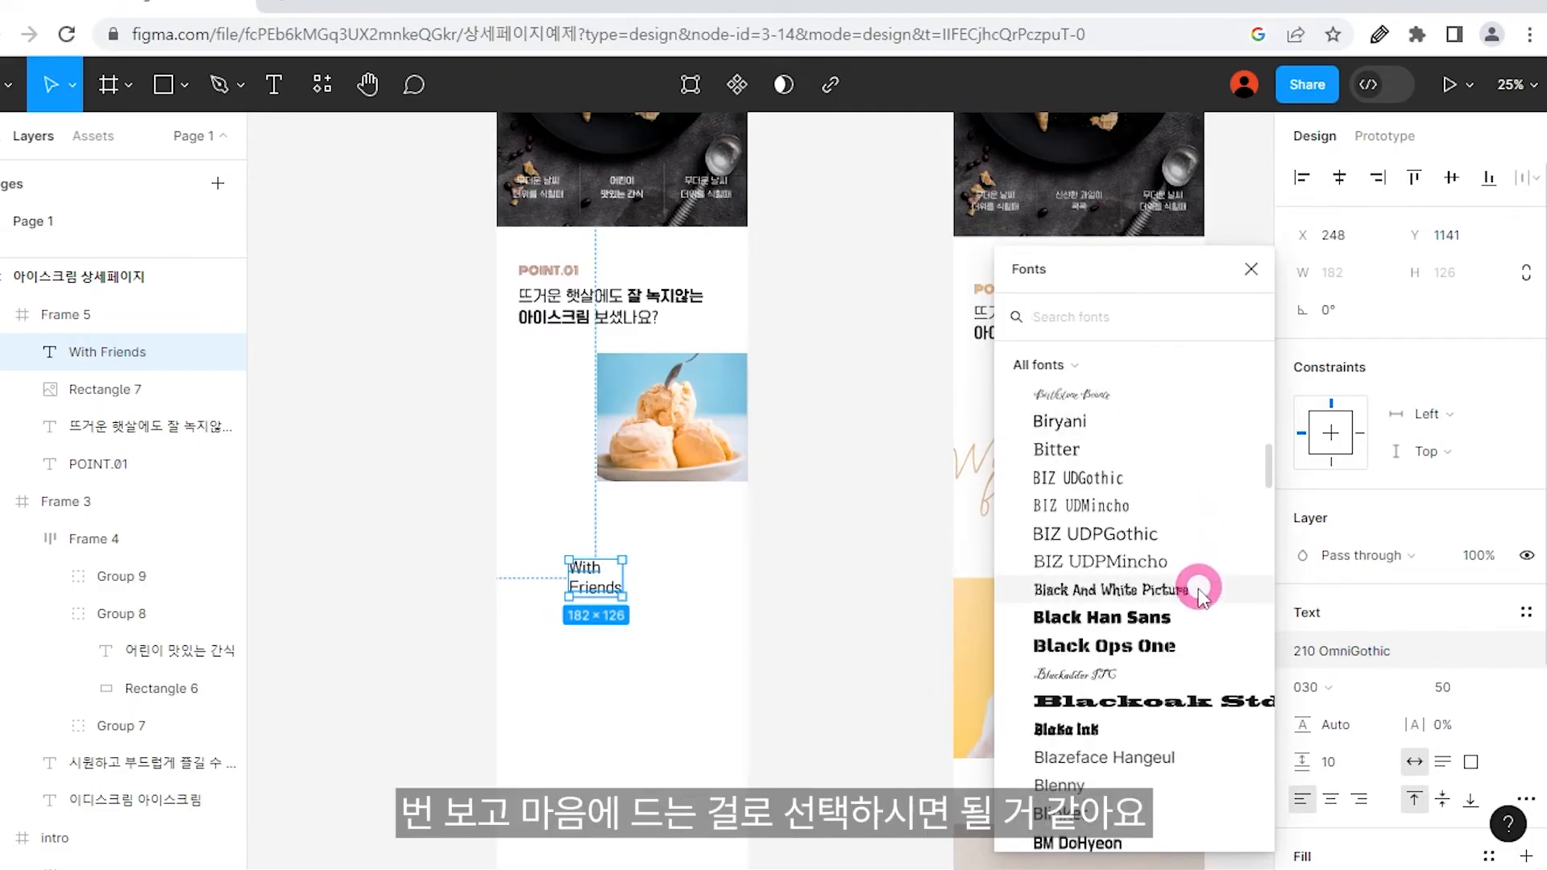
{"action": "left_click", "coordinate": [882, 574]}
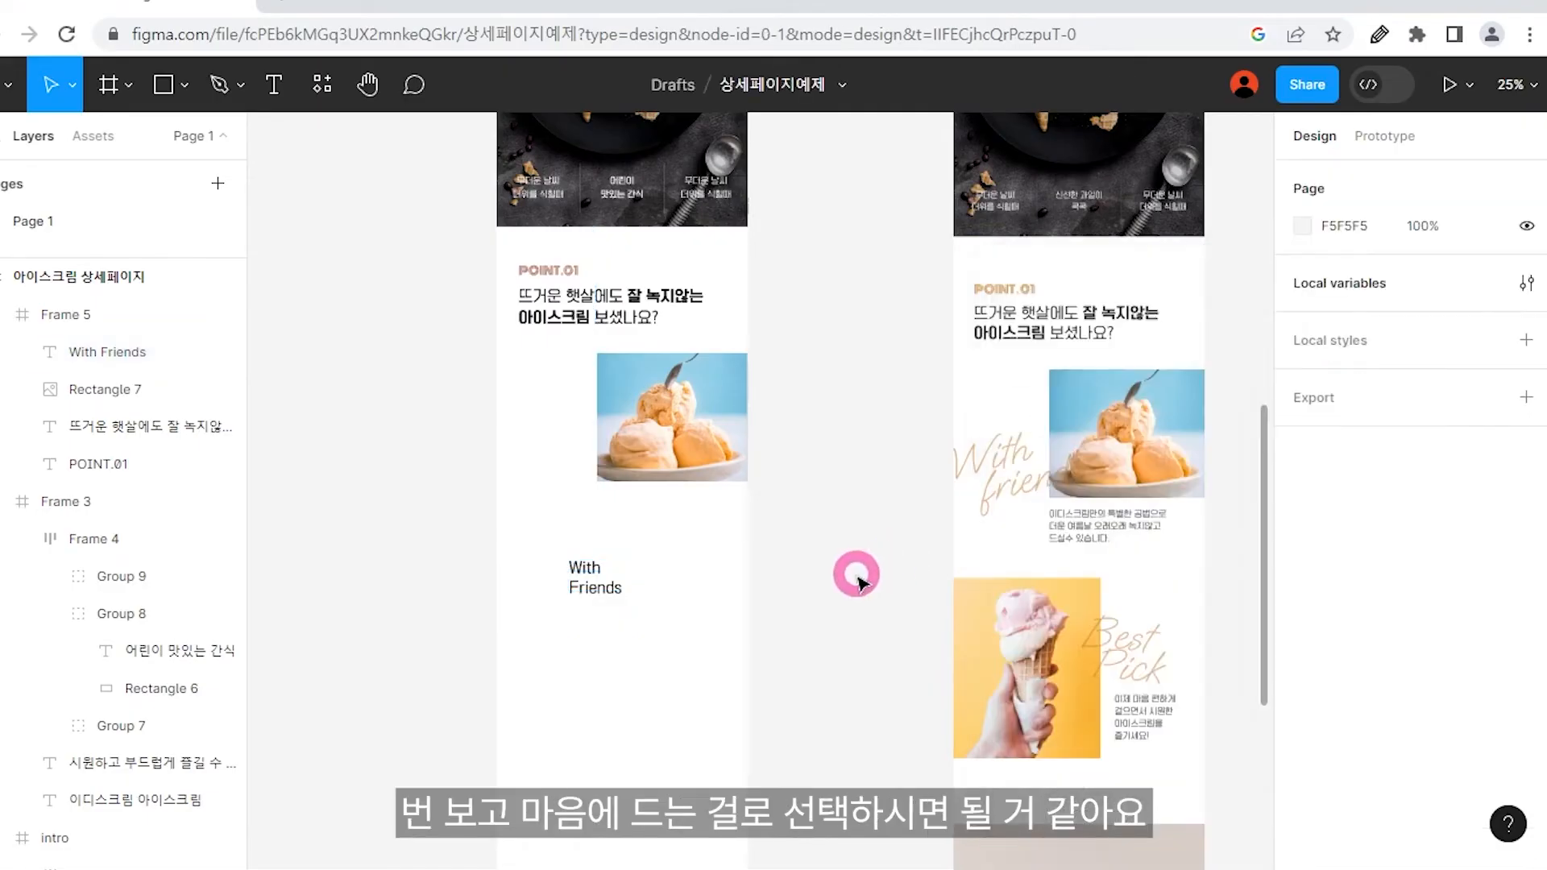
Check the font of the reference's "With friends" lettering and apply Oooh Baby to the new "With Friends" text.
{"action": "left_click", "coordinate": [1016, 465]}
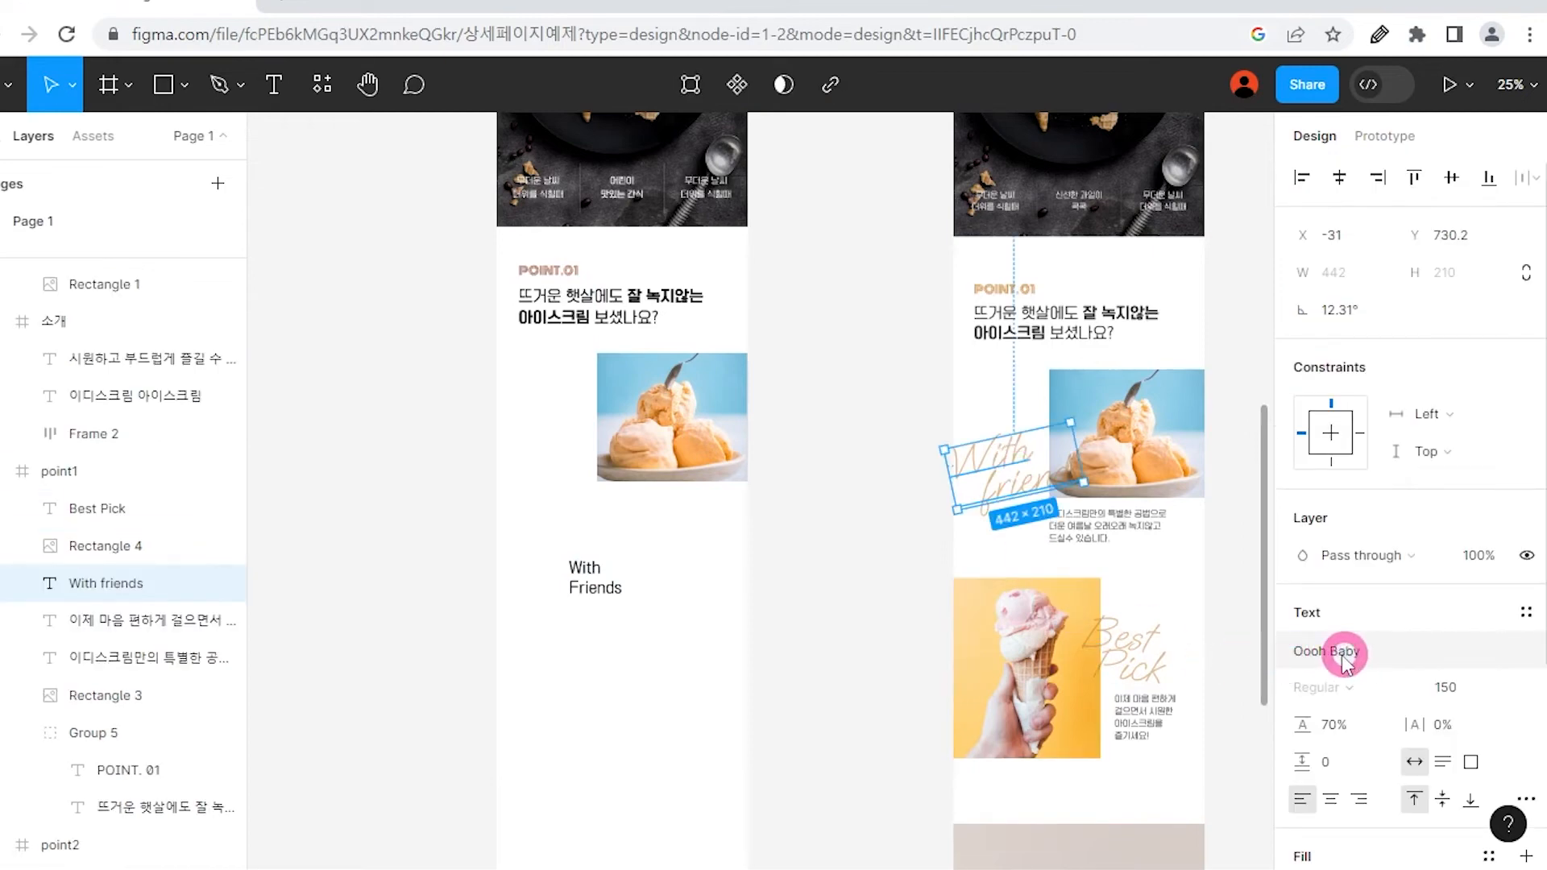
{"action": "left_click", "coordinate": [594, 597]}
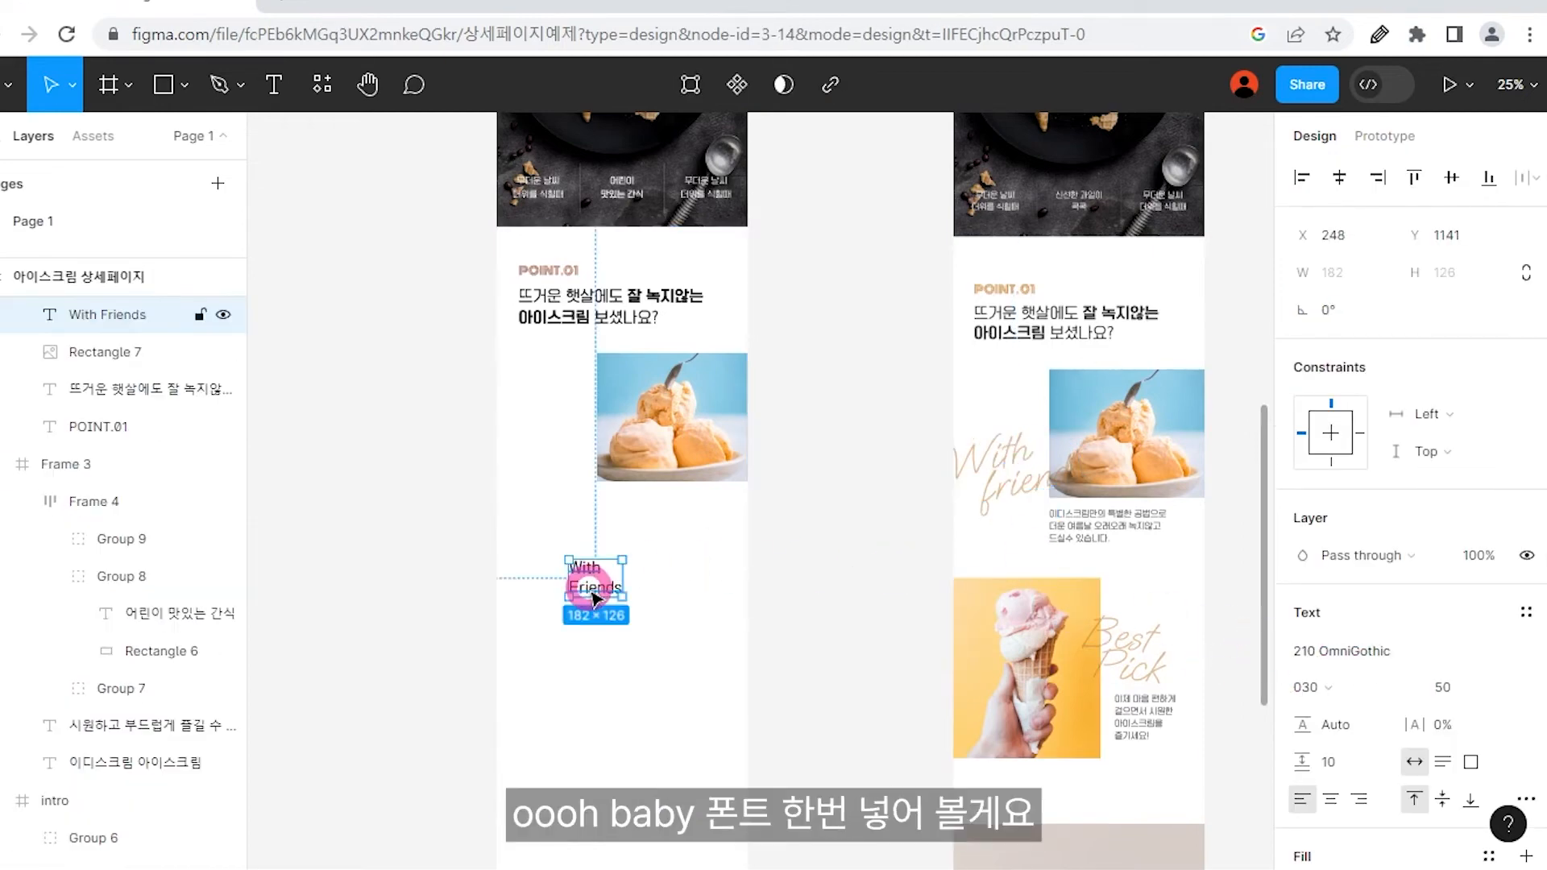
{"action": "left_click", "coordinate": [1347, 652]}
{"action": "type", "text": "oo"}
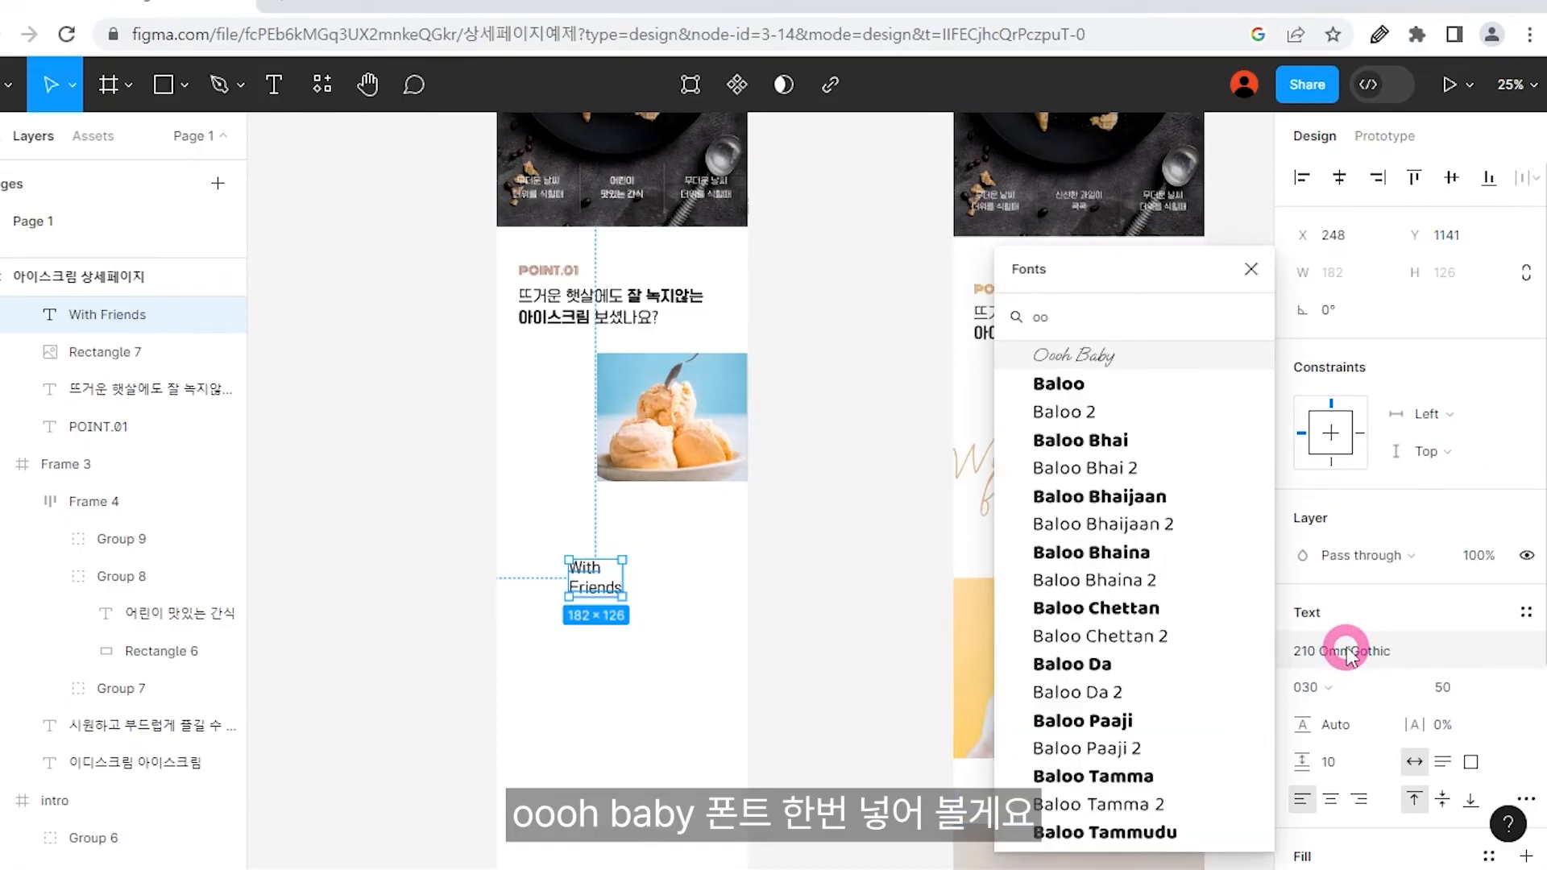
{"action": "left_click", "coordinate": [1098, 354]}
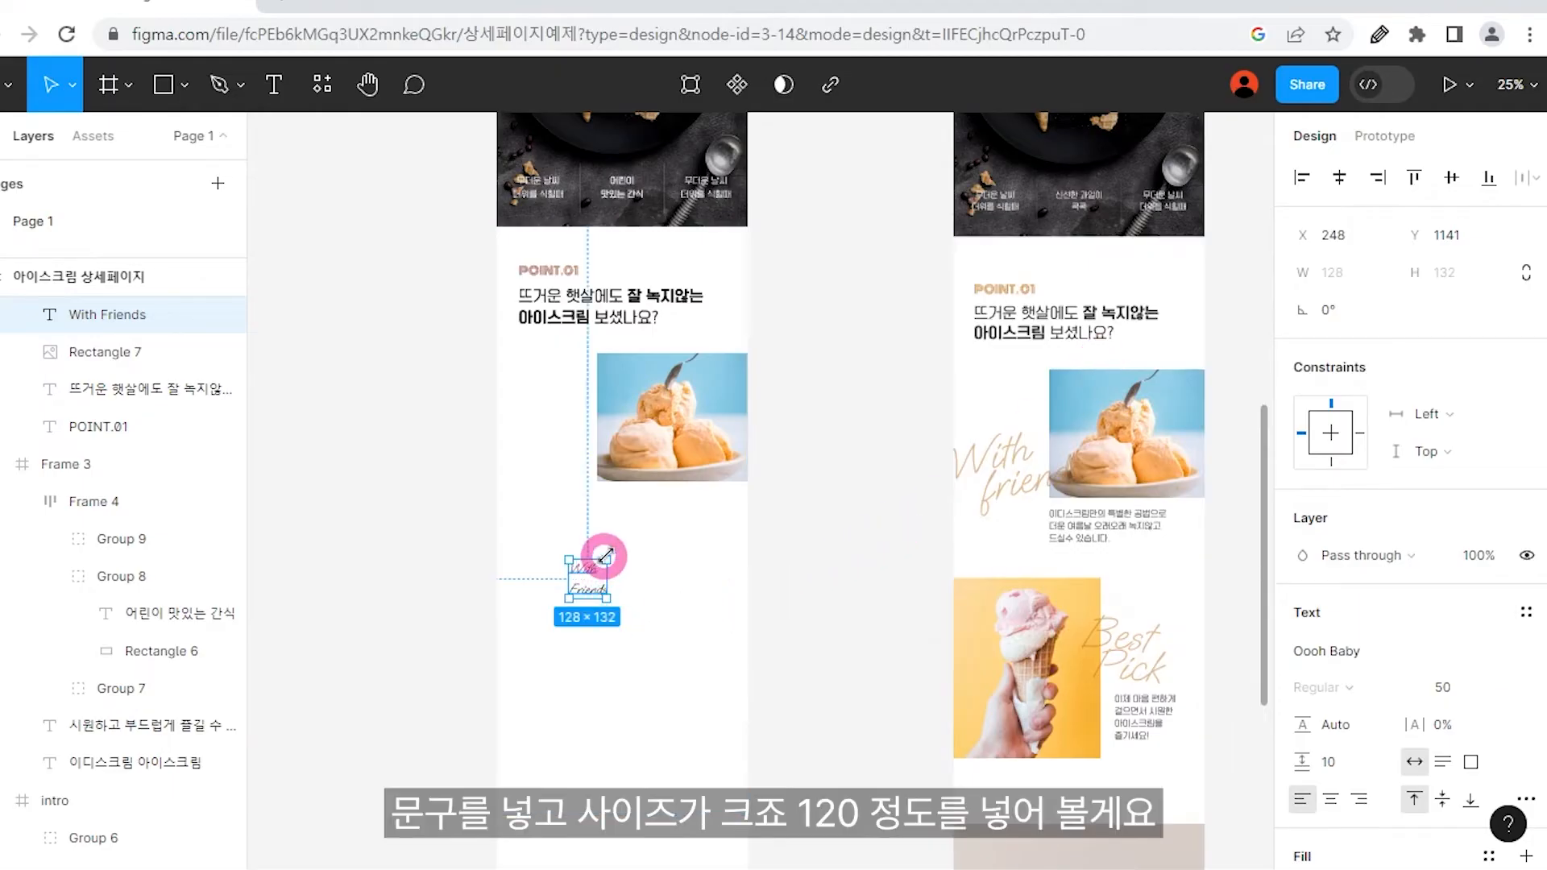
Enlarge the "With Friends" text, trying a font size of 120 and settling on 150.
{"action": "left_click", "coordinate": [1473, 687]}
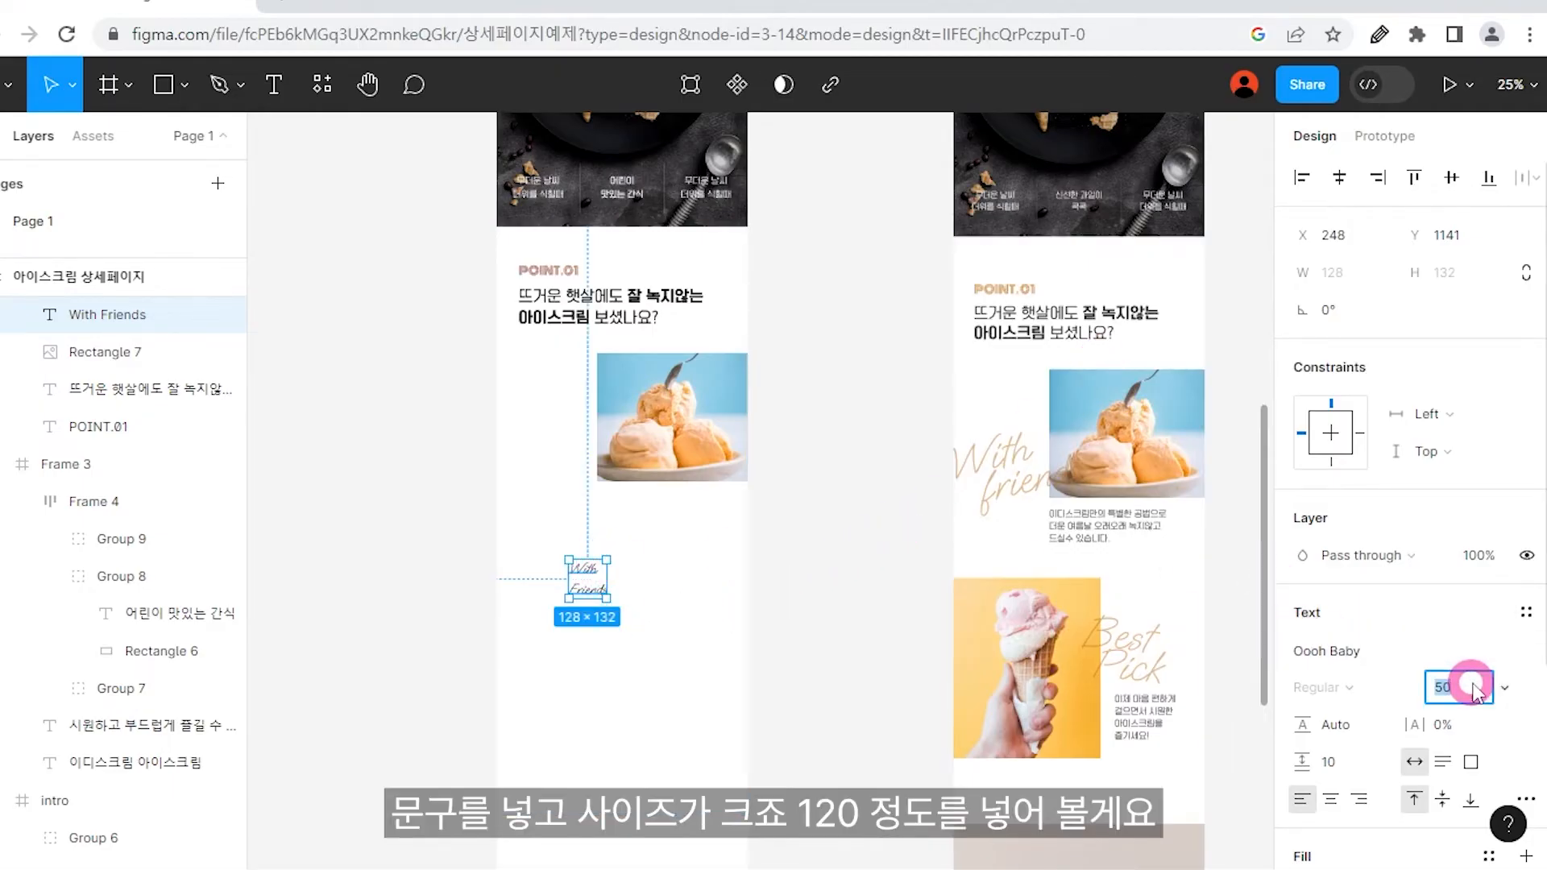
{"action": "type", "text": "120"}
{"action": "key", "text": "Return"}
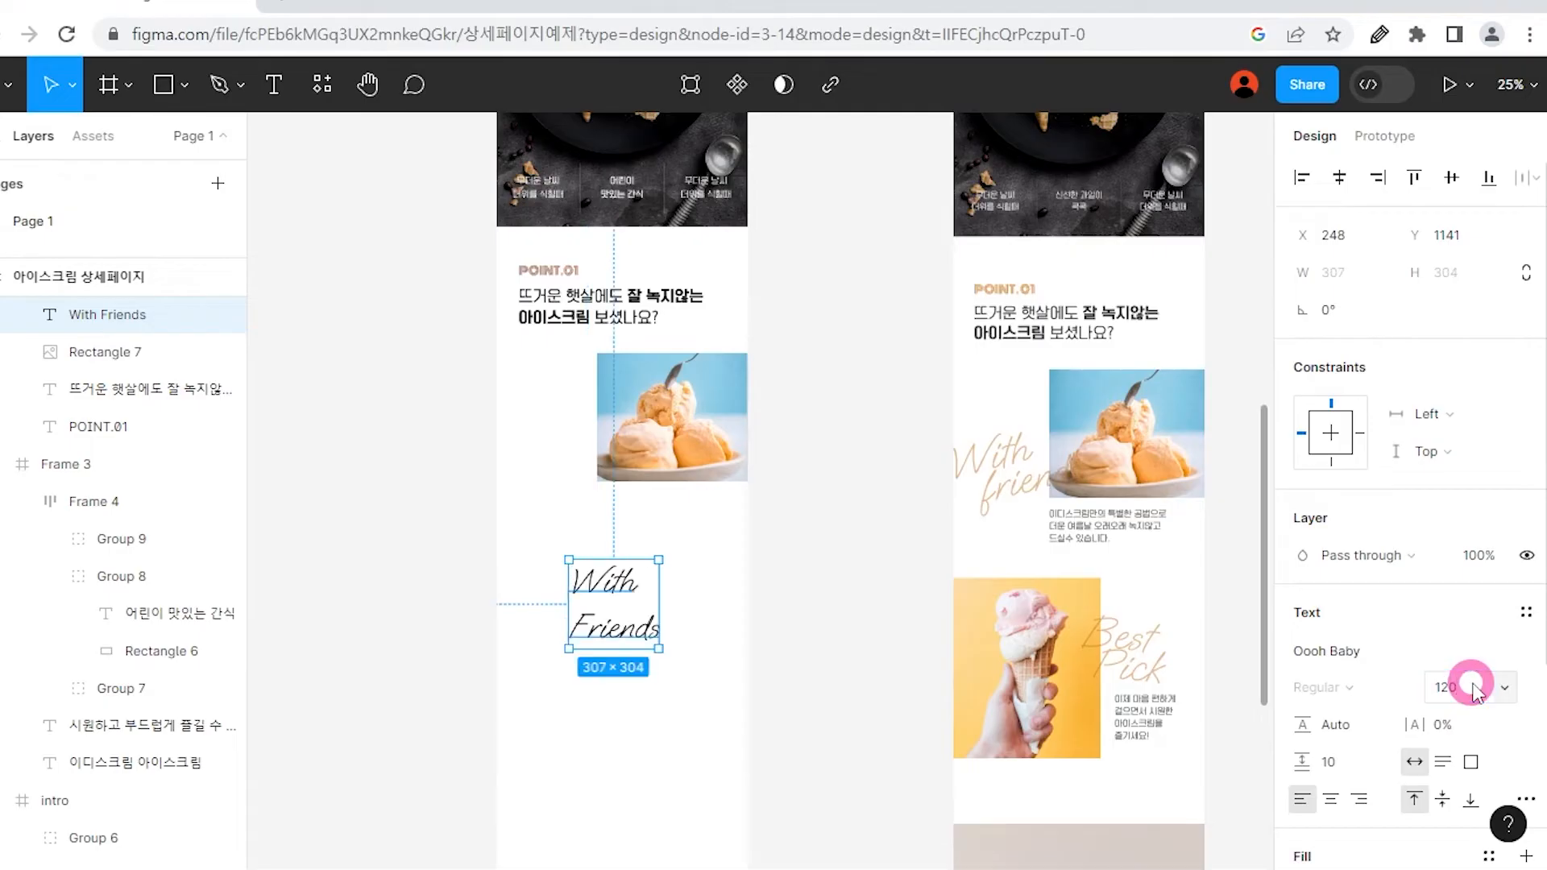
{"action": "left_click", "coordinate": [1472, 687]}
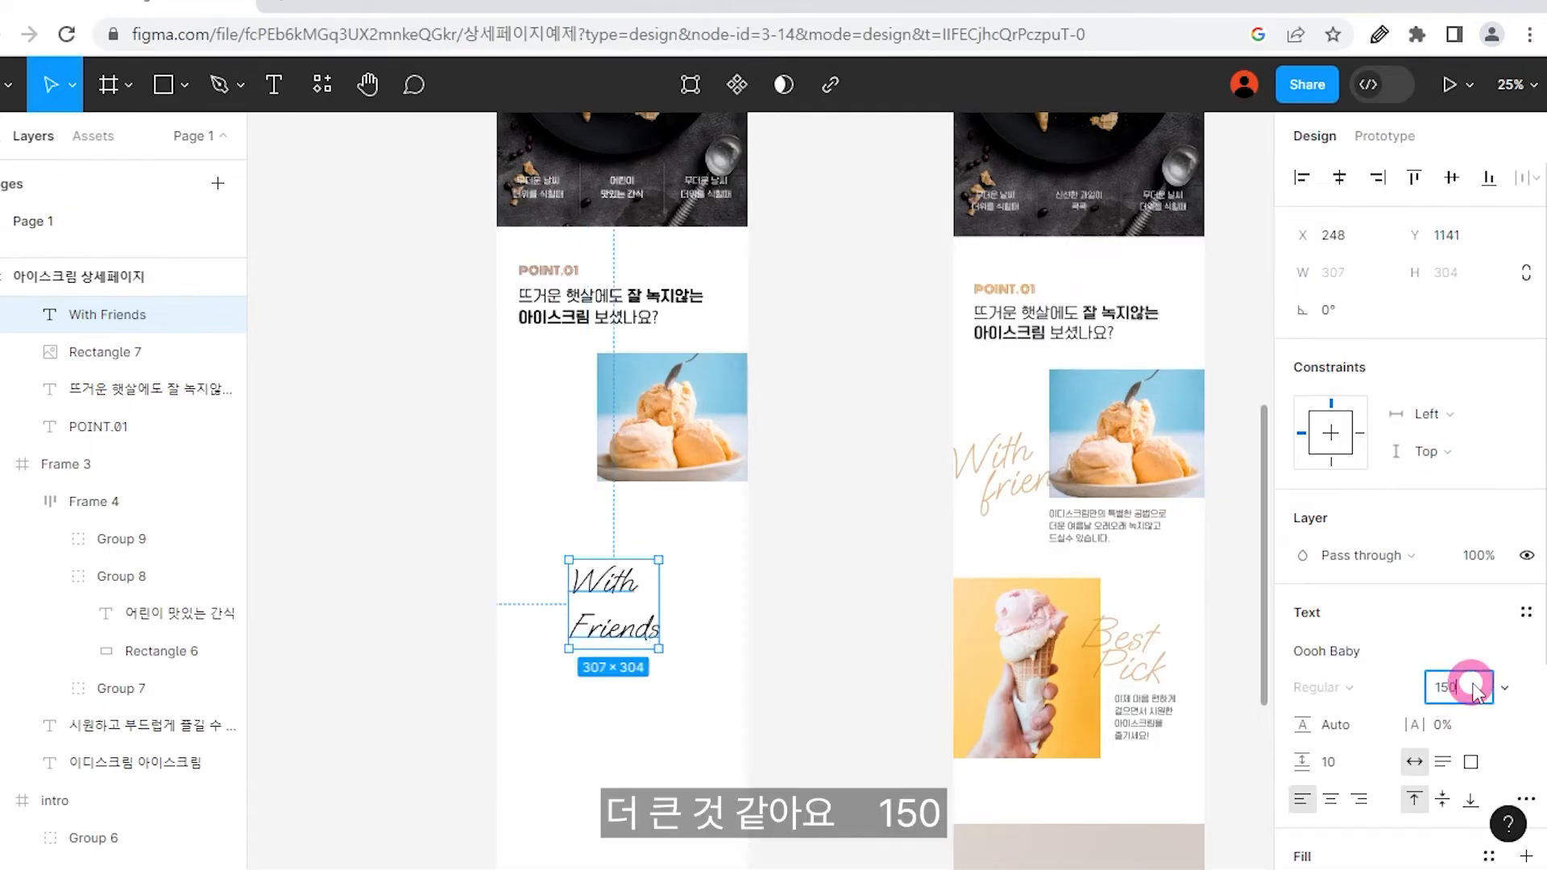
{"action": "type", "text": "150"}
{"action": "key", "text": "Return"}
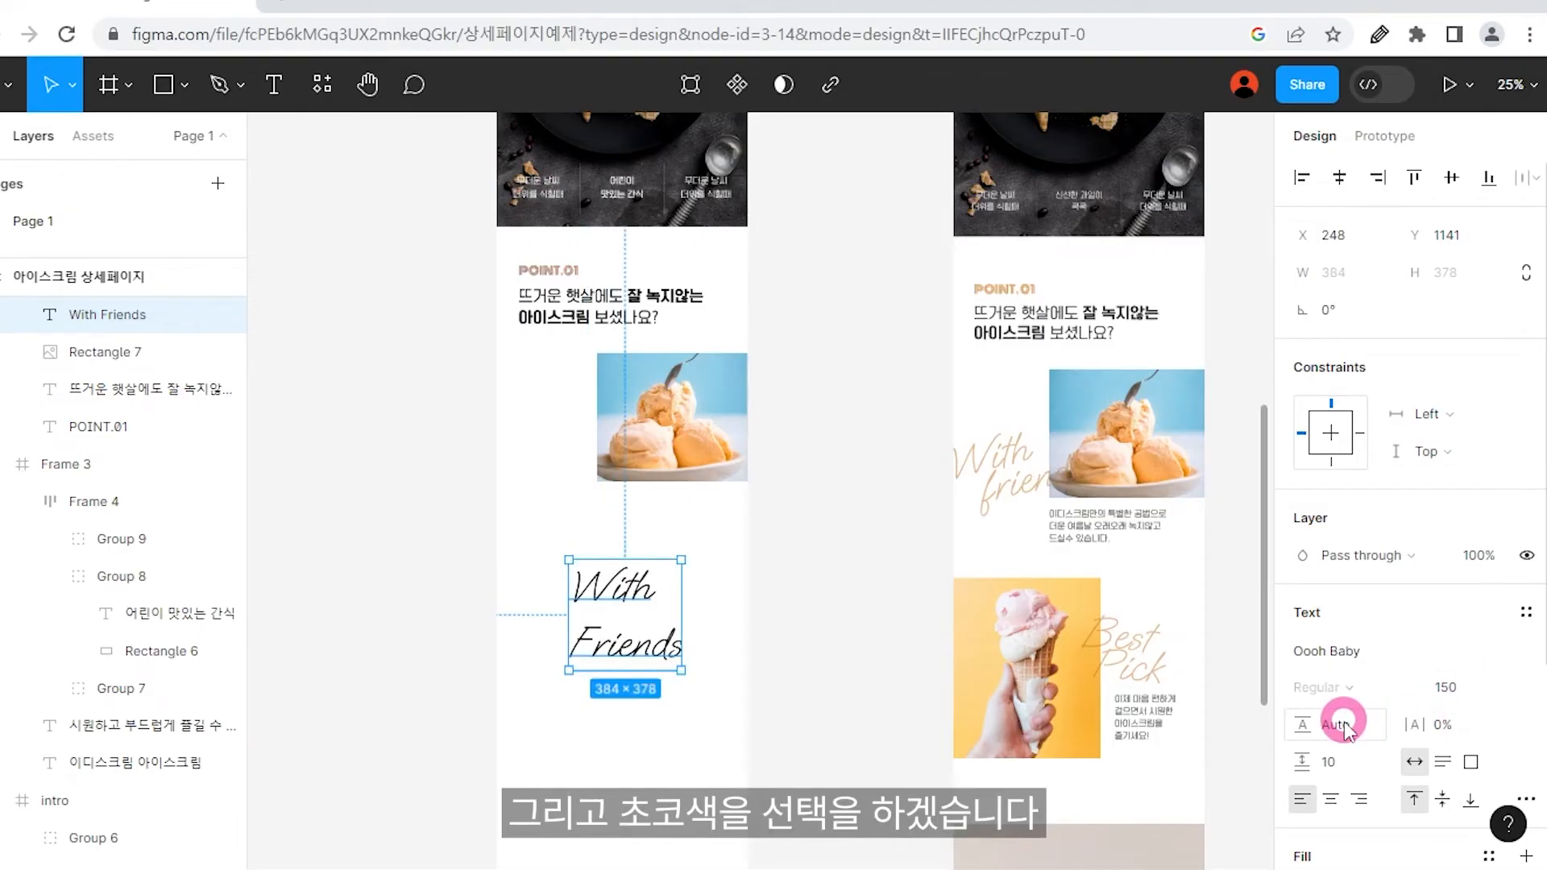
Apply the "choco" color style to the fill of the "With Friends" text.
{"action": "scroll", "coordinate": [1343, 708], "scroll_direction": "down", "scroll_amount": 3}
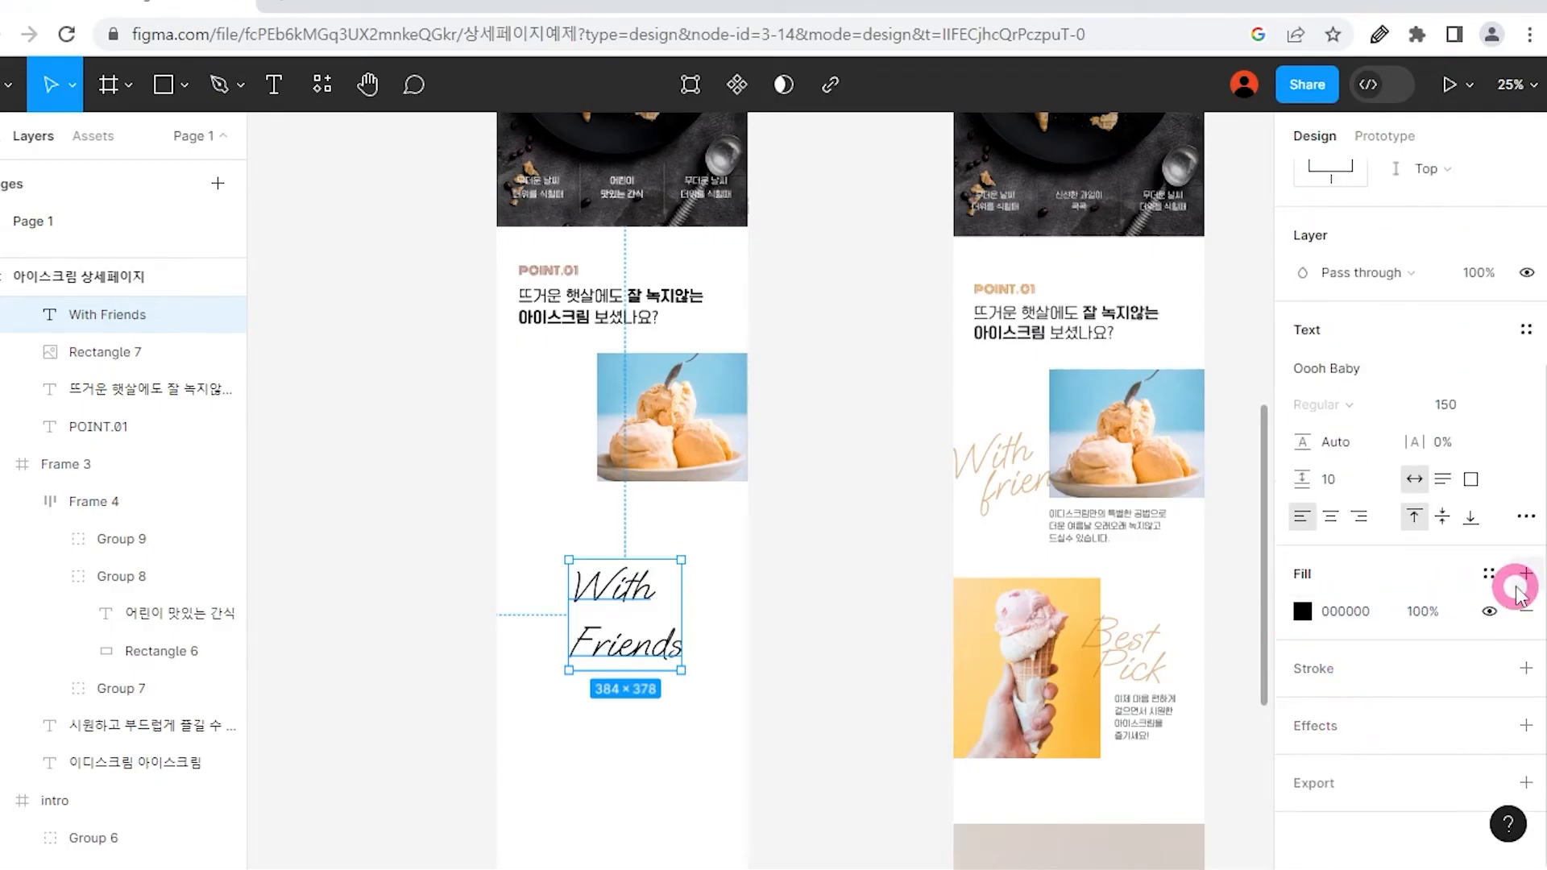
{"action": "left_click", "coordinate": [1490, 575]}
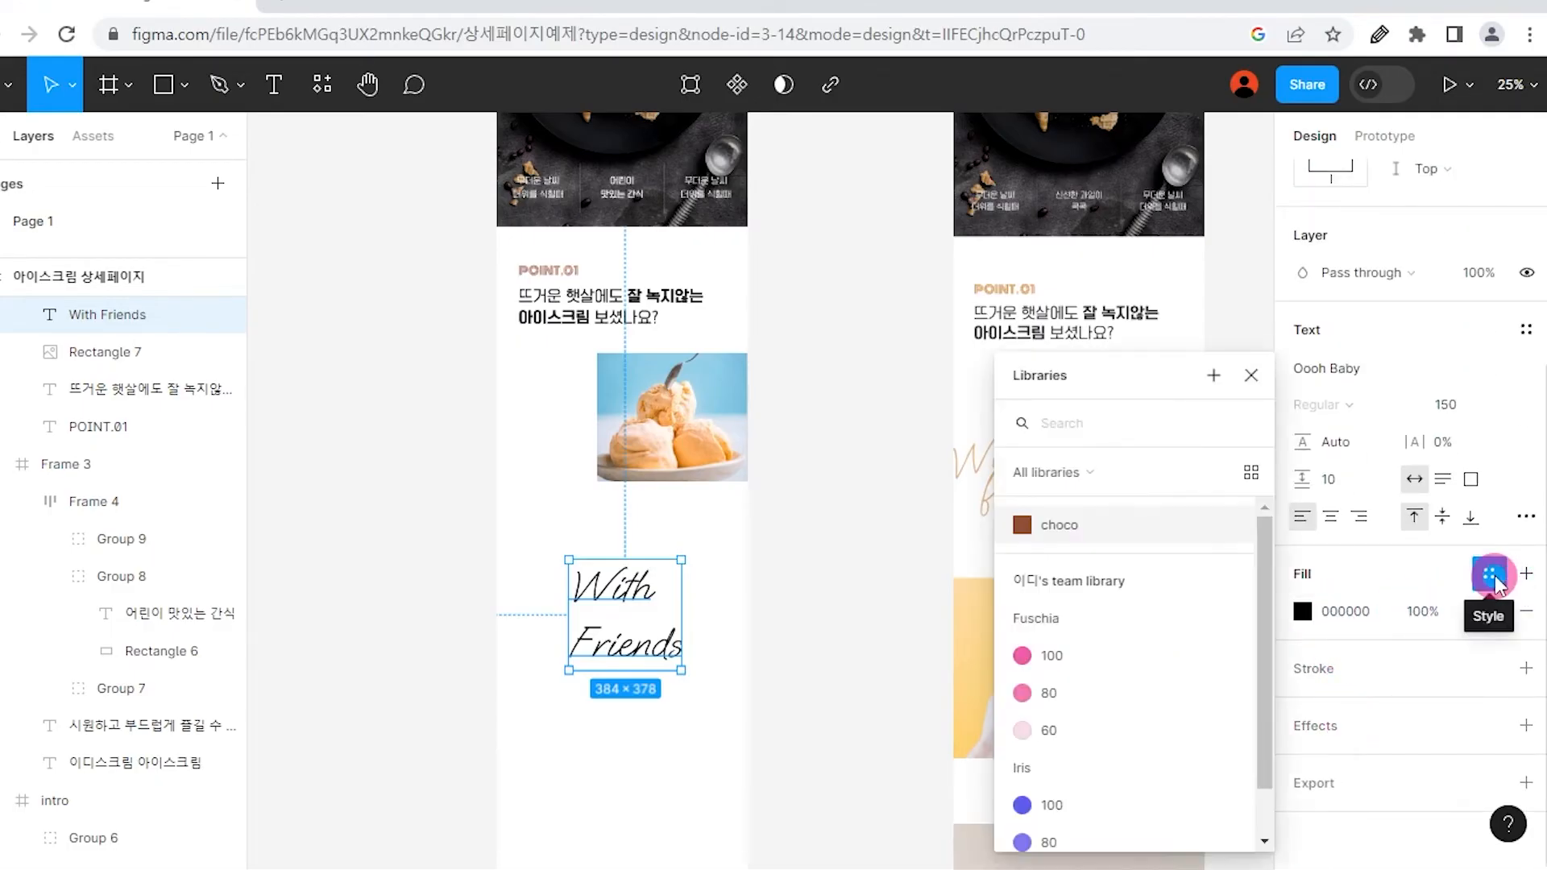
{"action": "left_click", "coordinate": [1080, 526]}
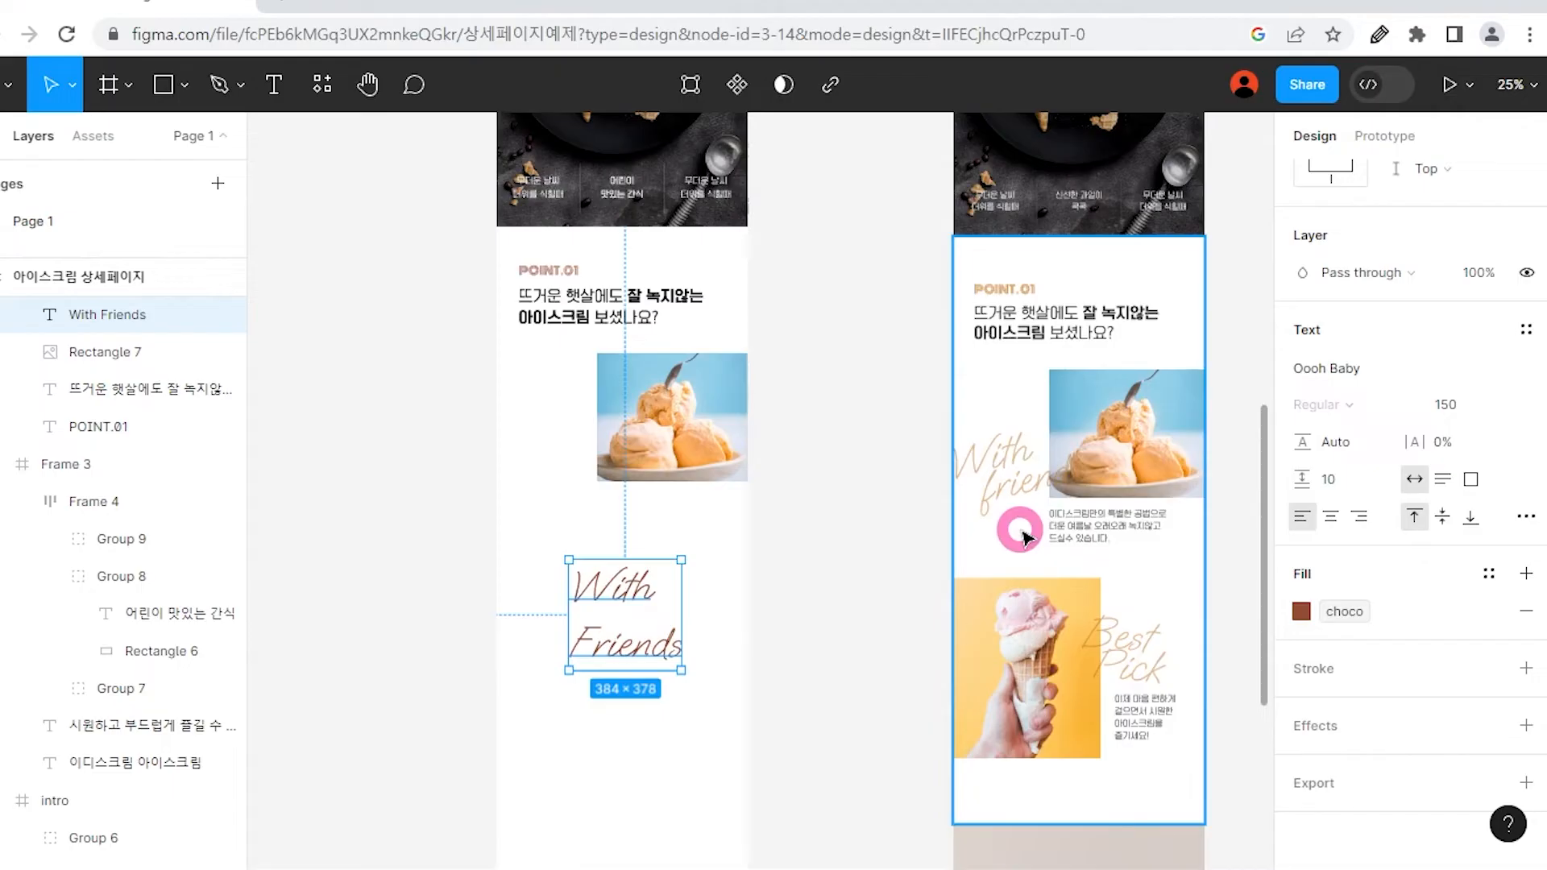
Move the "With Friends" lettering so it partly overlaps the ice cream photo's left side, and set its layer opacity to 50%.
{"action": "left_click_drag", "start_coordinate": [645, 593], "coordinate": [608, 416]}
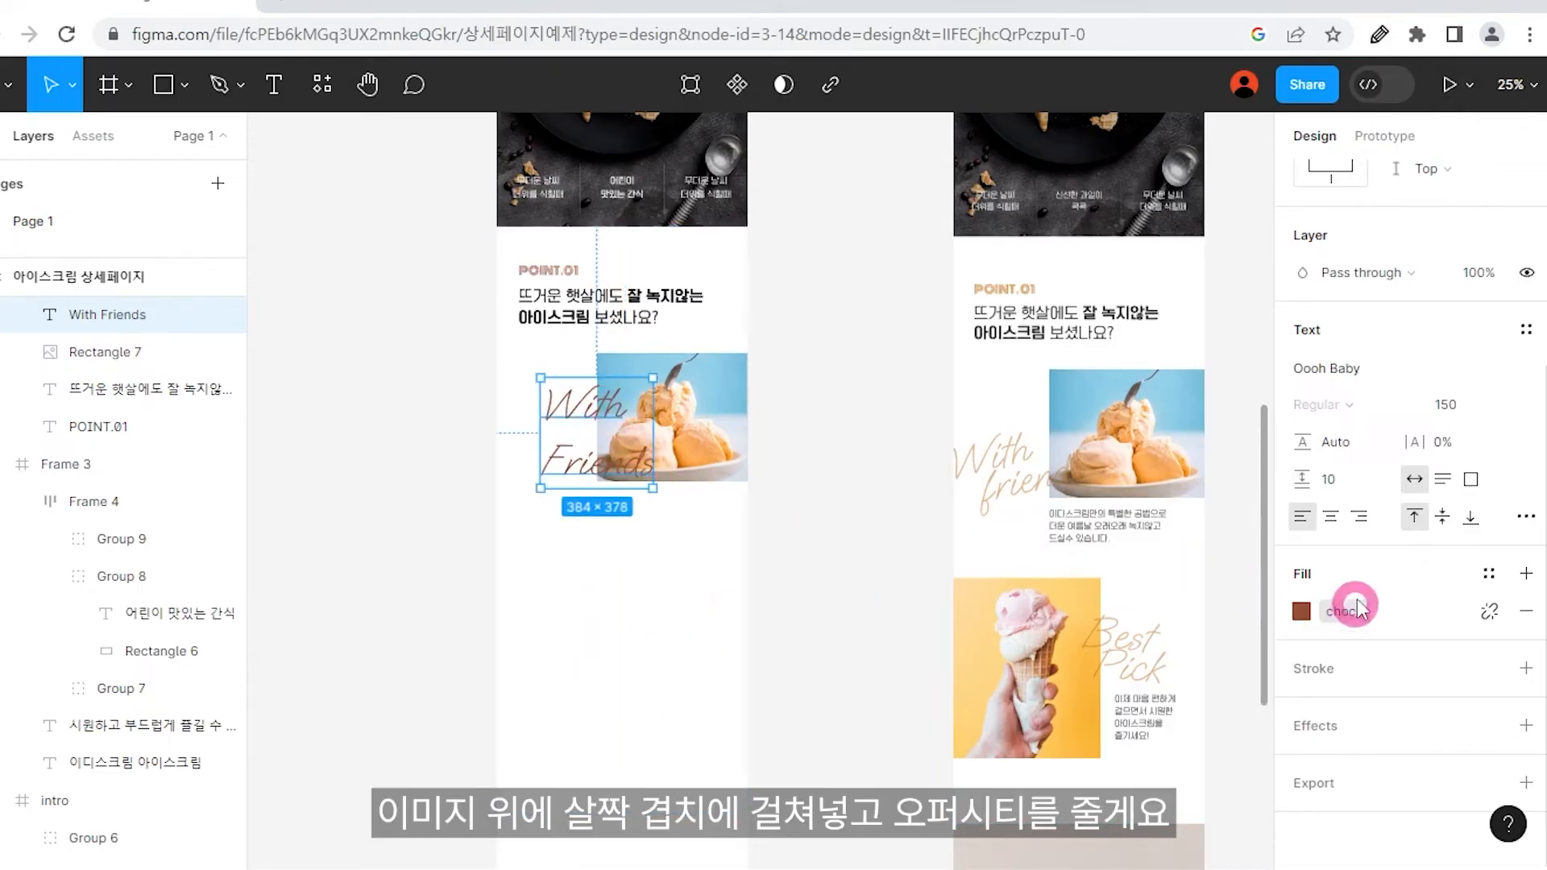
{"action": "left_click", "coordinate": [1479, 272]}
{"action": "type", "text": "50"}
{"action": "key", "text": "Return"}
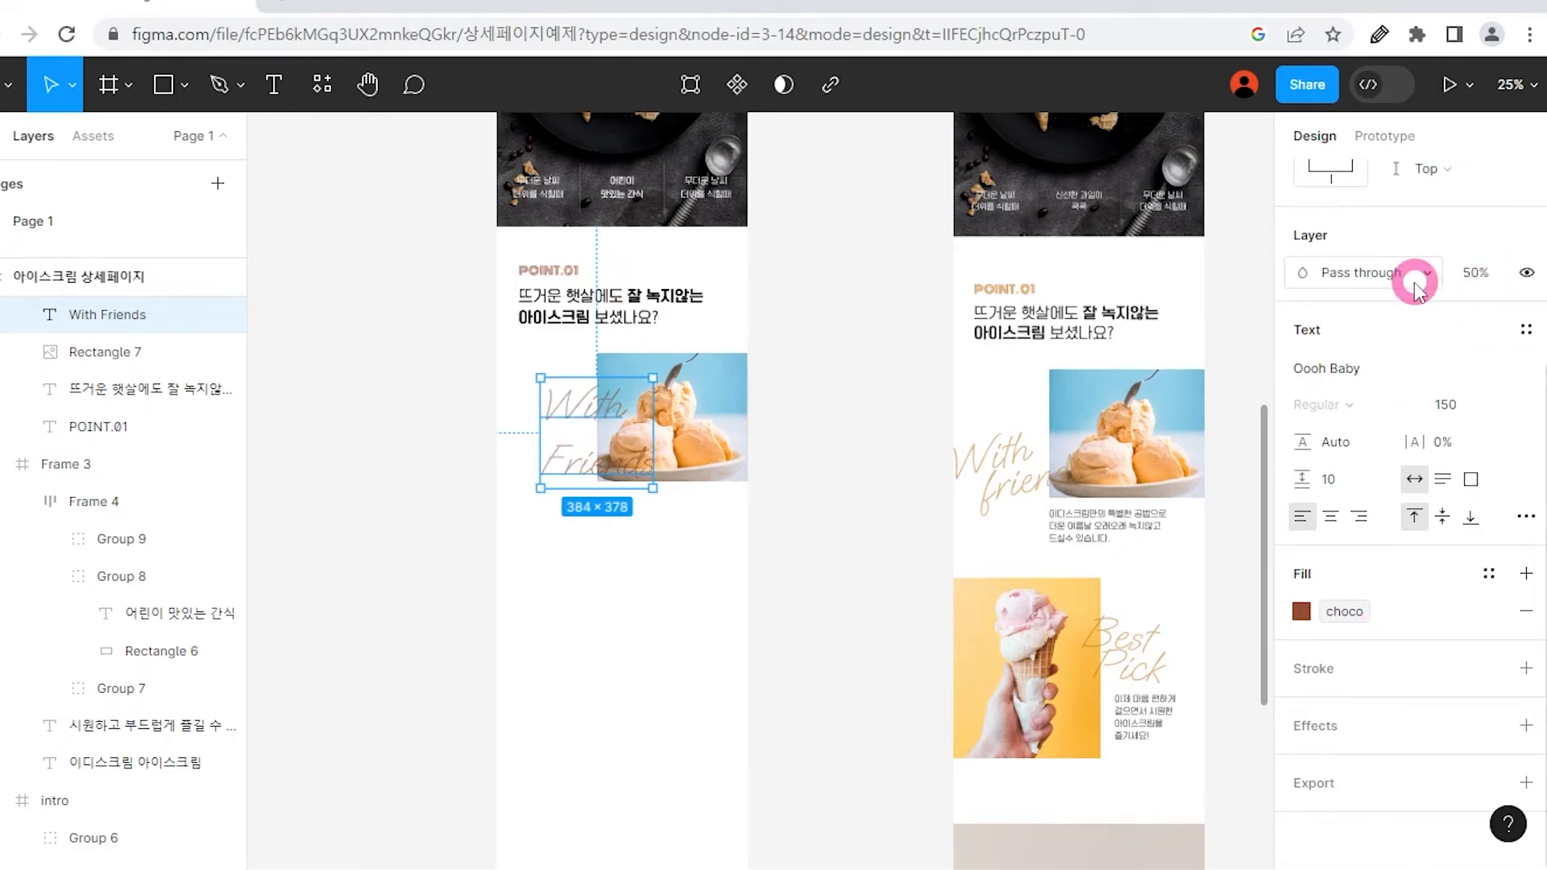
Indent the second line, "Friends", of the script lettering slightly with leading spaces.
{"action": "double_click", "coordinate": [559, 467]}
{"action": "left_click", "coordinate": [565, 468]}
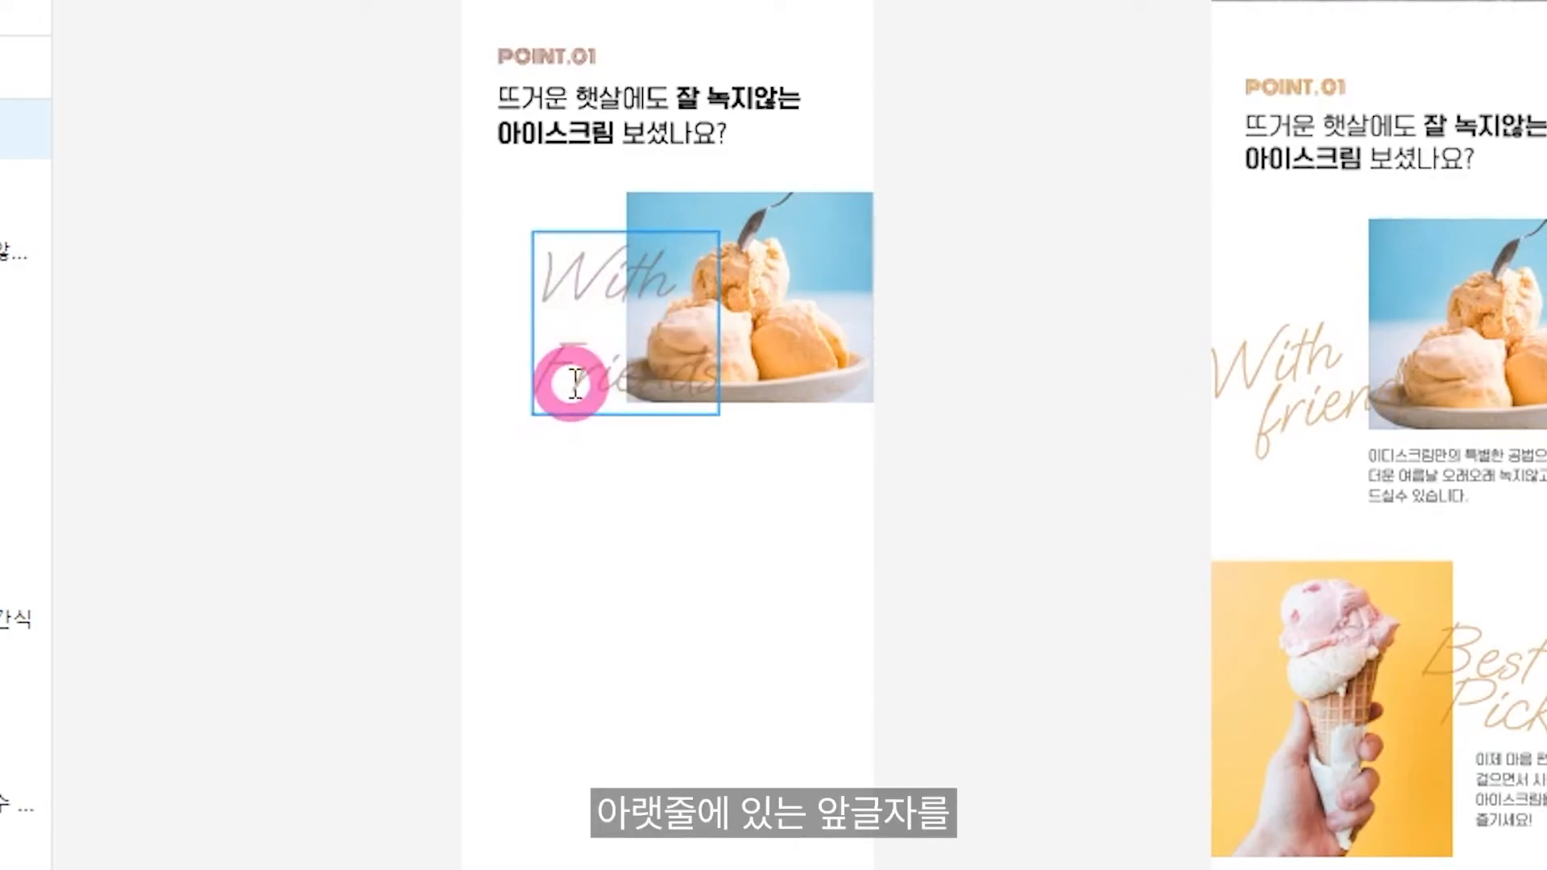
{"action": "key", "text": "ctrl+plus"}
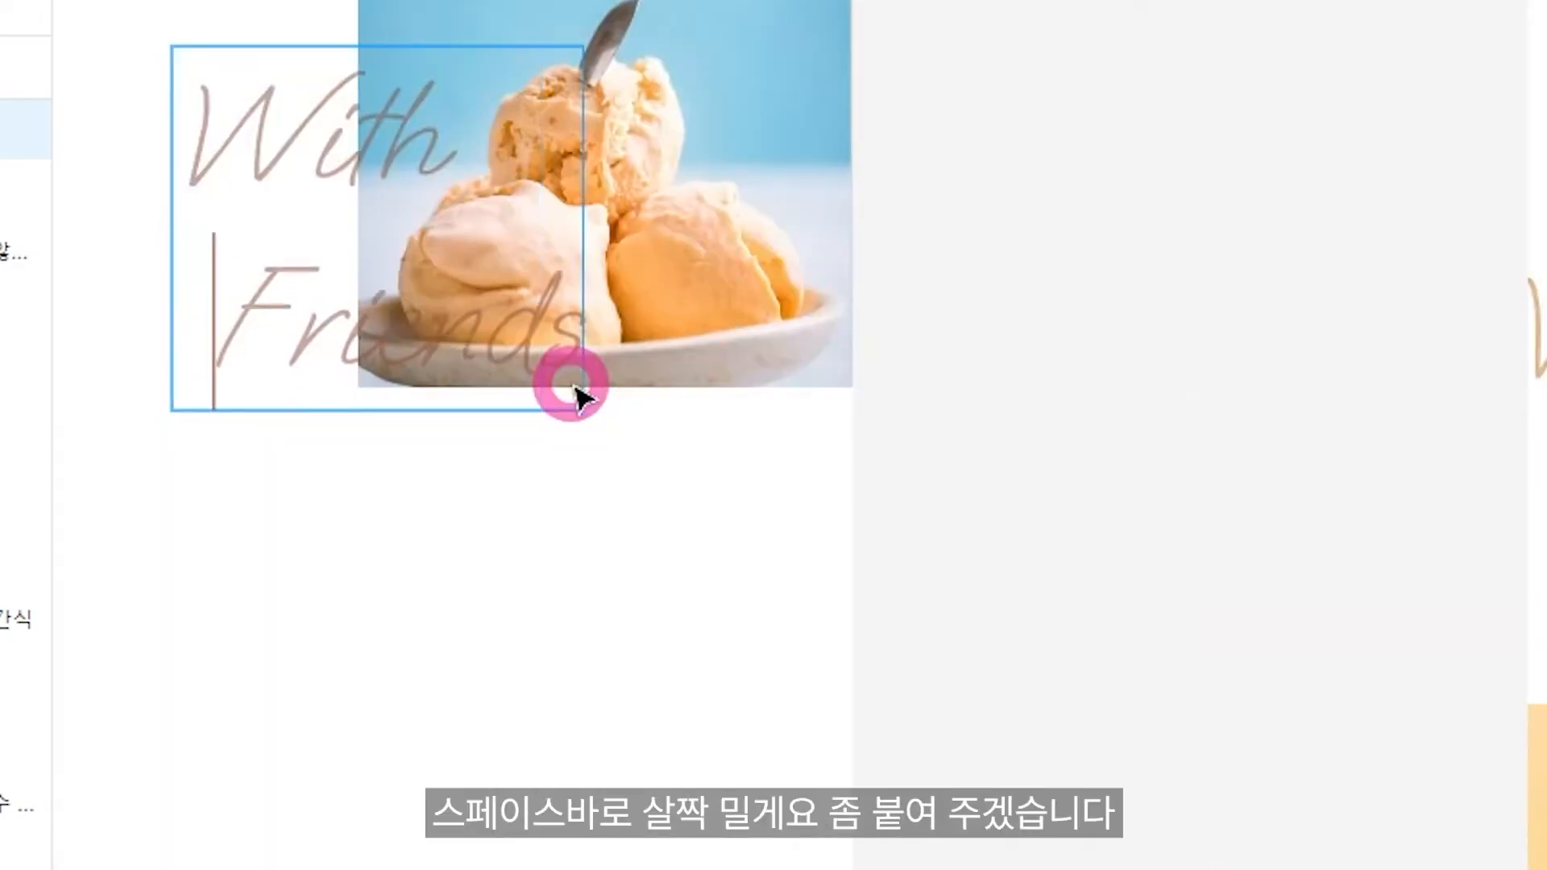
{"action": "key", "text": "Escape"}
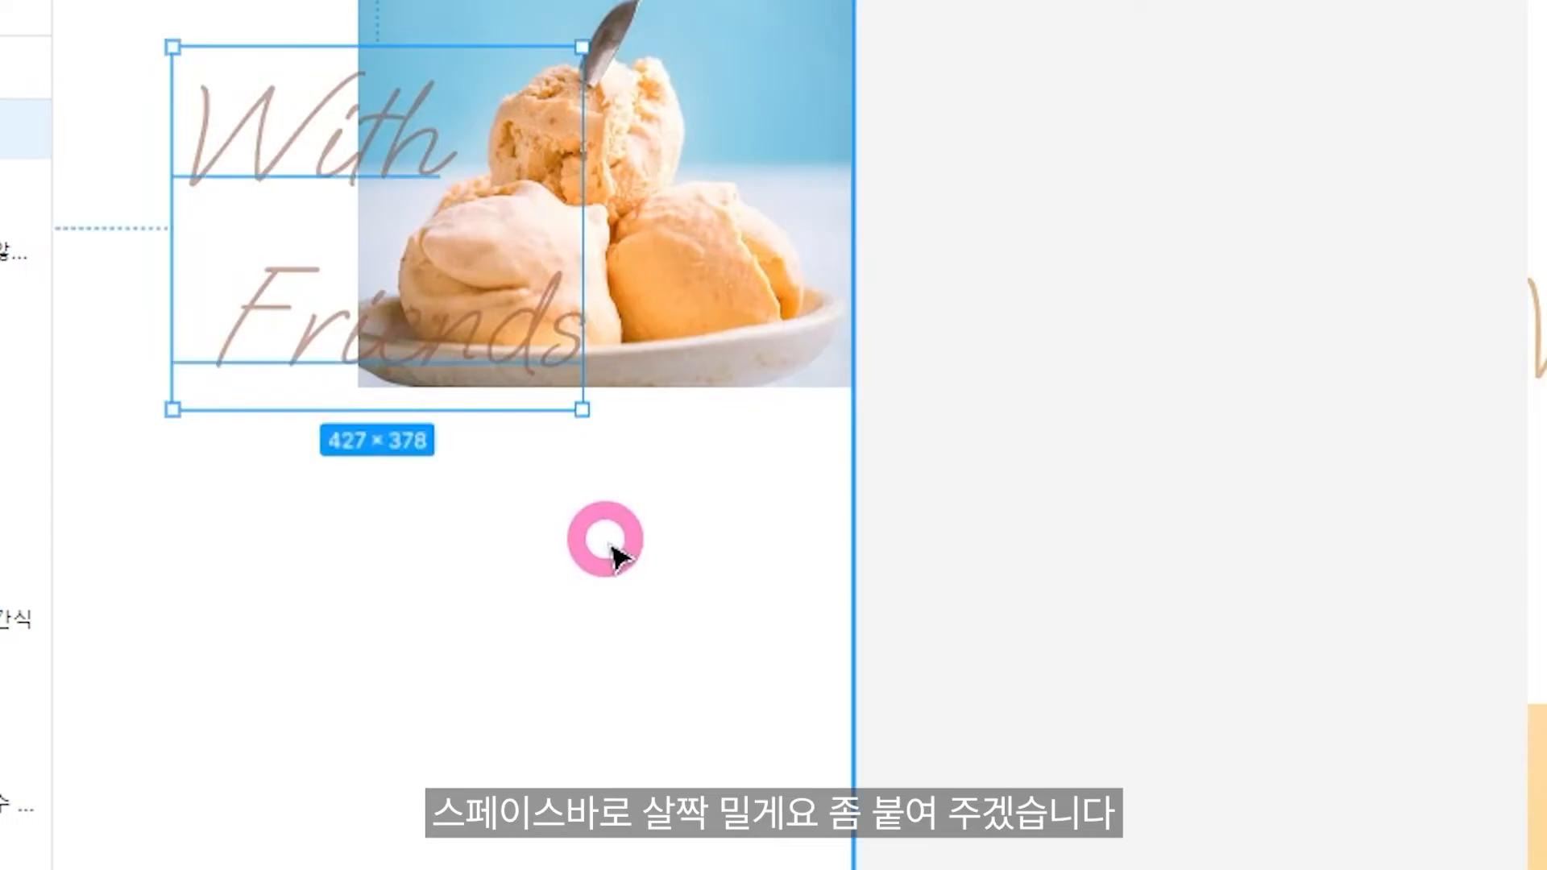
Set the paragraph spacing of the "With Friends" text to 0.
{"action": "left_click_drag", "start_coordinate": [560, 563], "coordinate": [829, 542]}
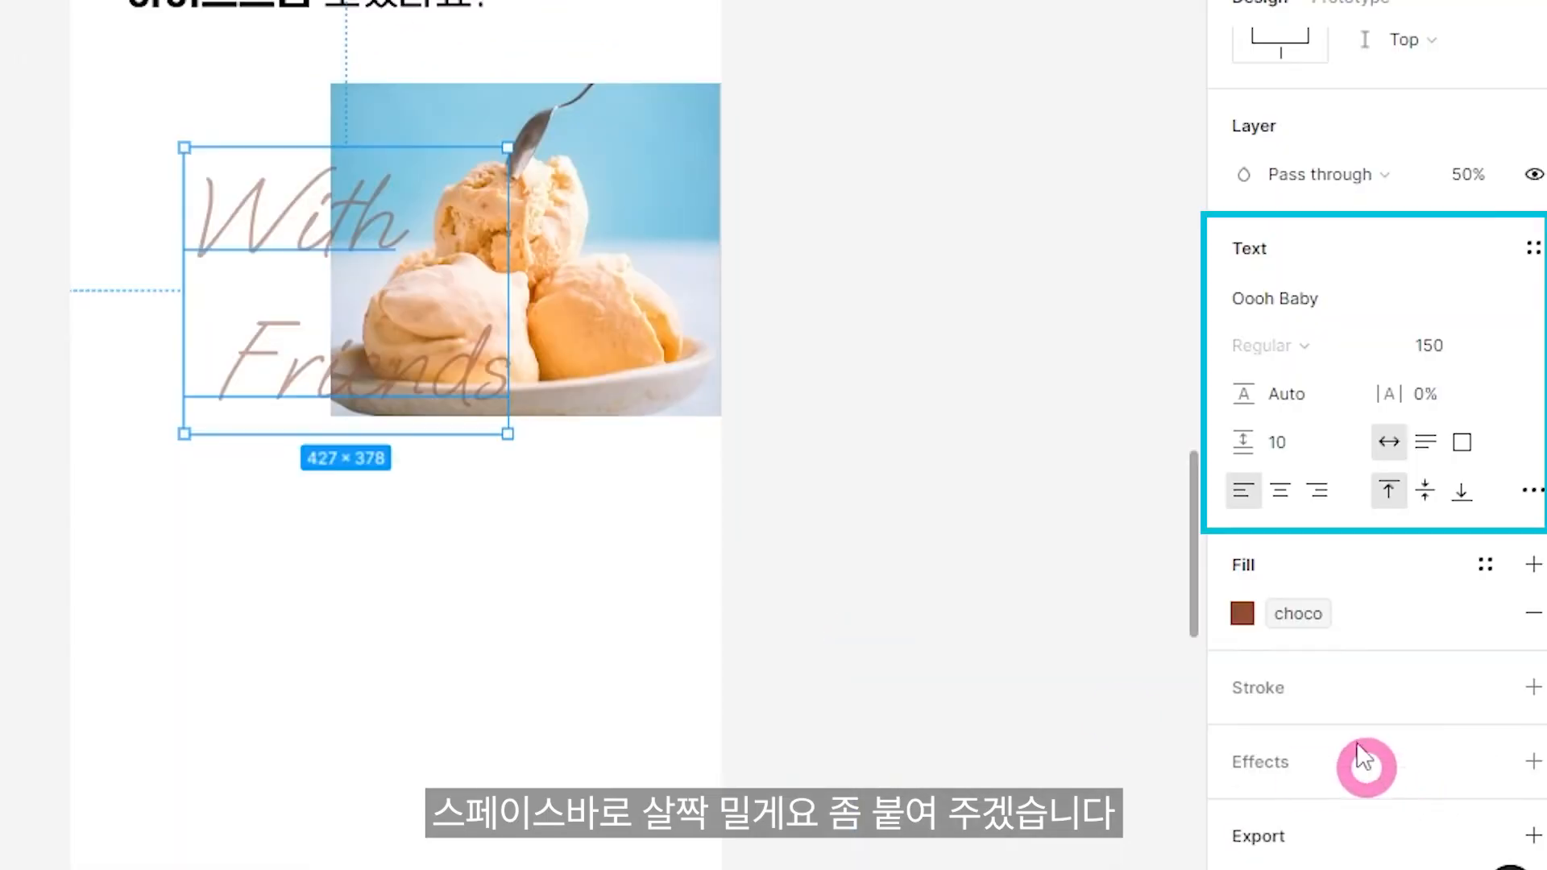
{"action": "left_click", "coordinate": [1288, 443]}
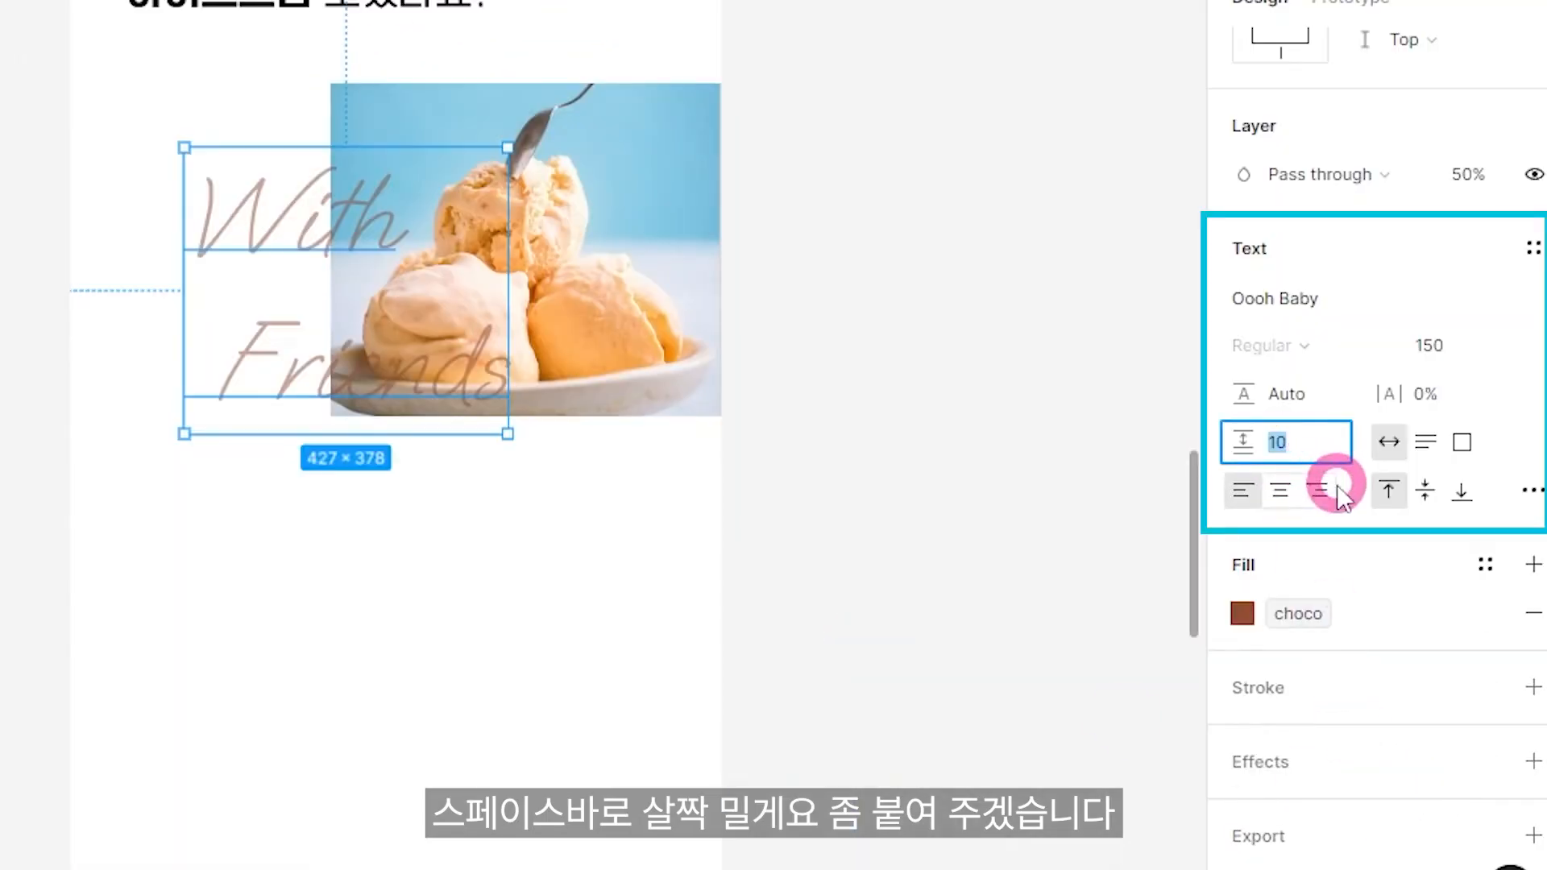
{"action": "type", "text": "0"}
{"action": "key", "text": "Return"}
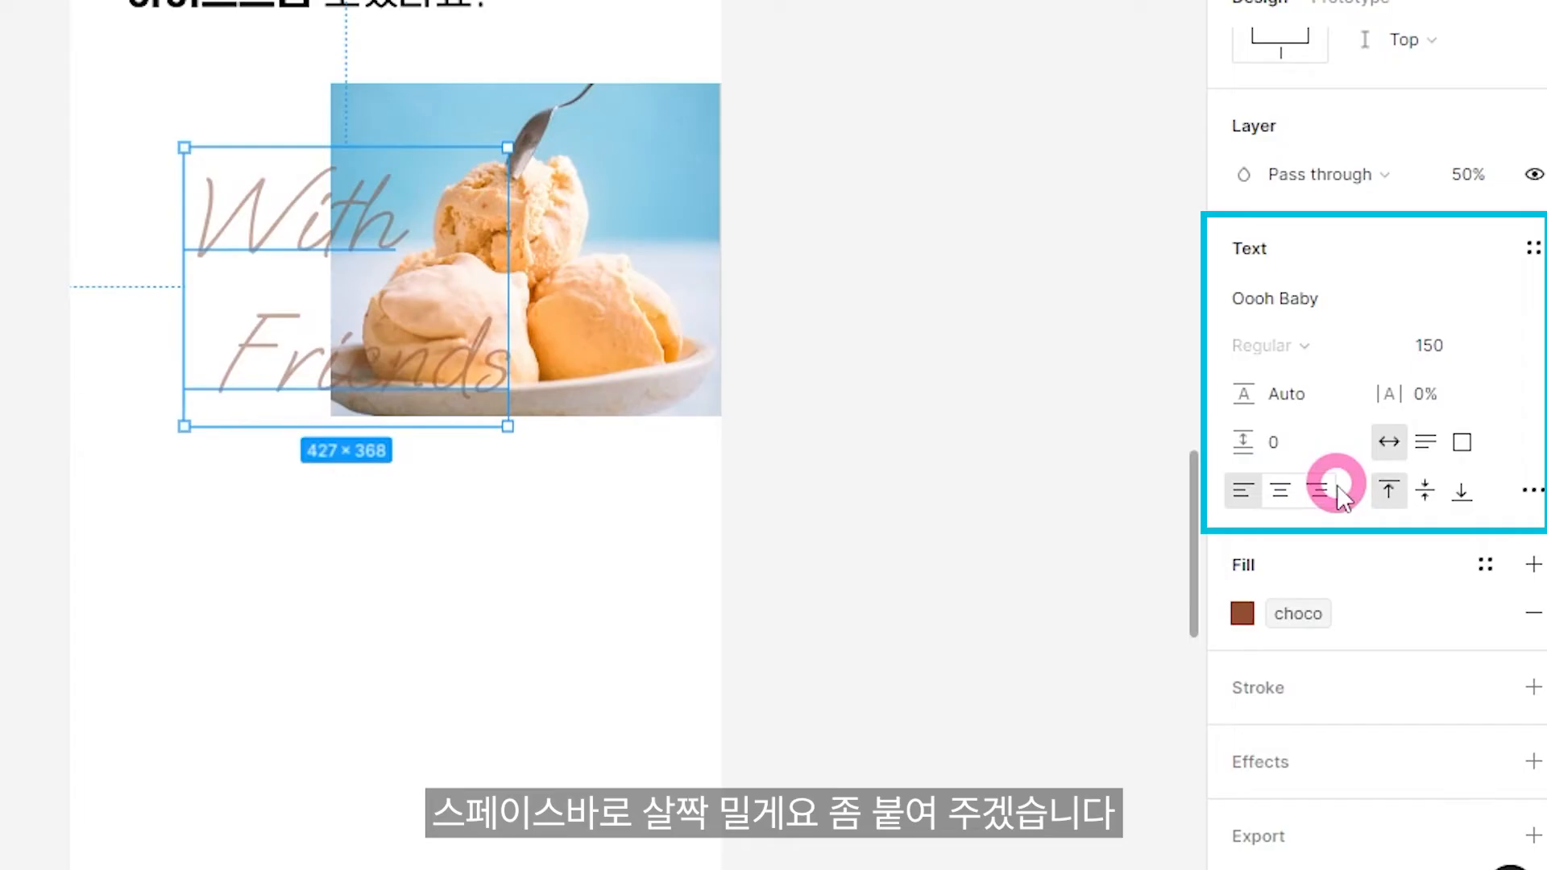
Tighten the line height of the "With Friends" text, trying 100% and settling on 70%.
{"action": "left_click", "coordinate": [1317, 450]}
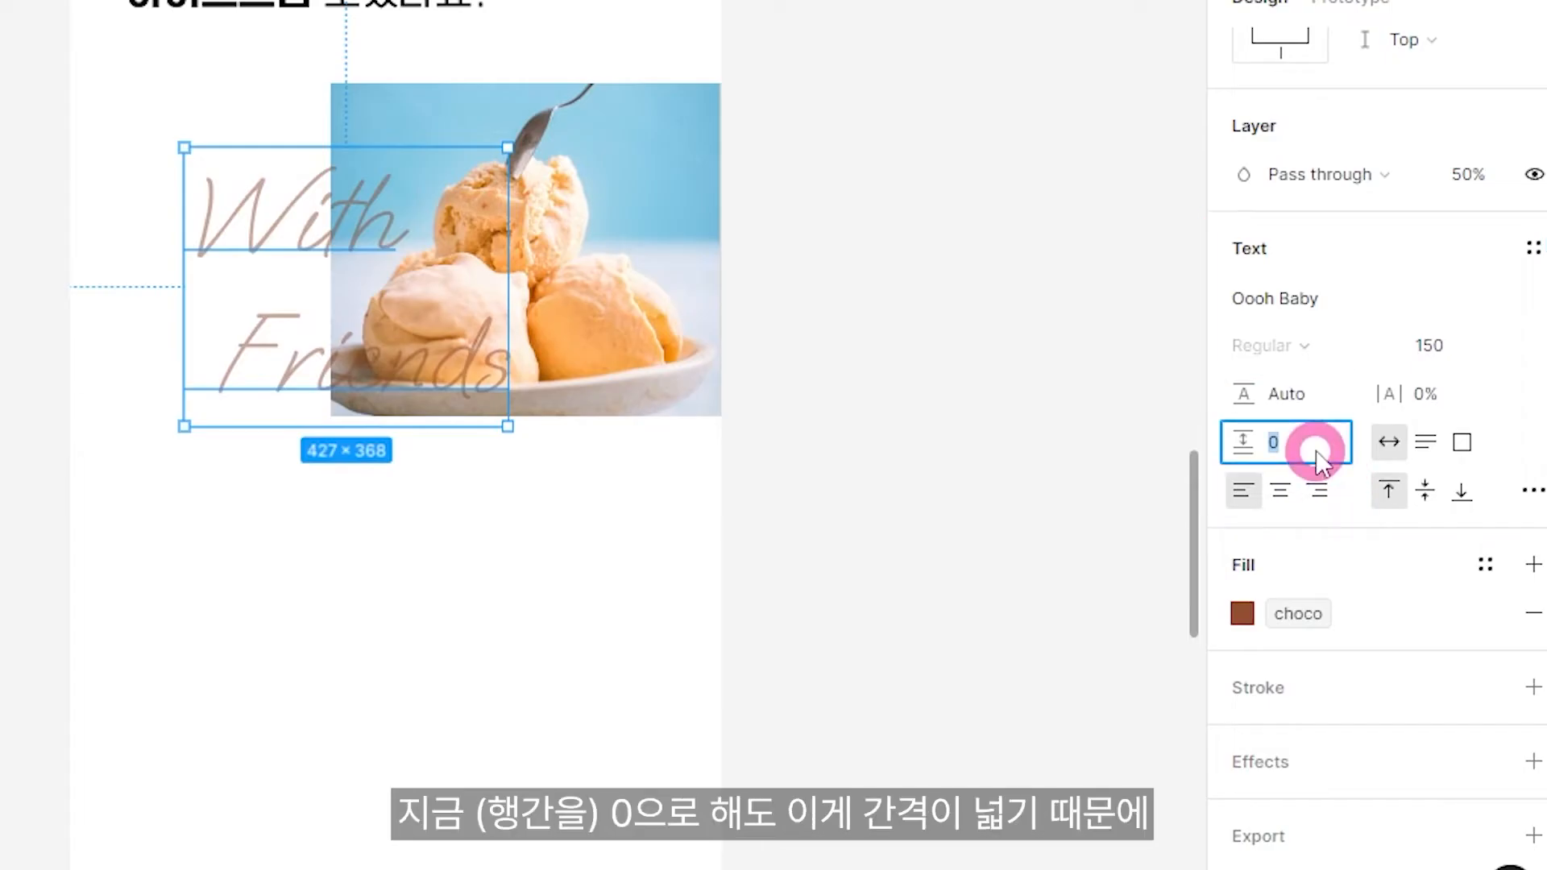
{"action": "left_click", "coordinate": [1309, 398]}
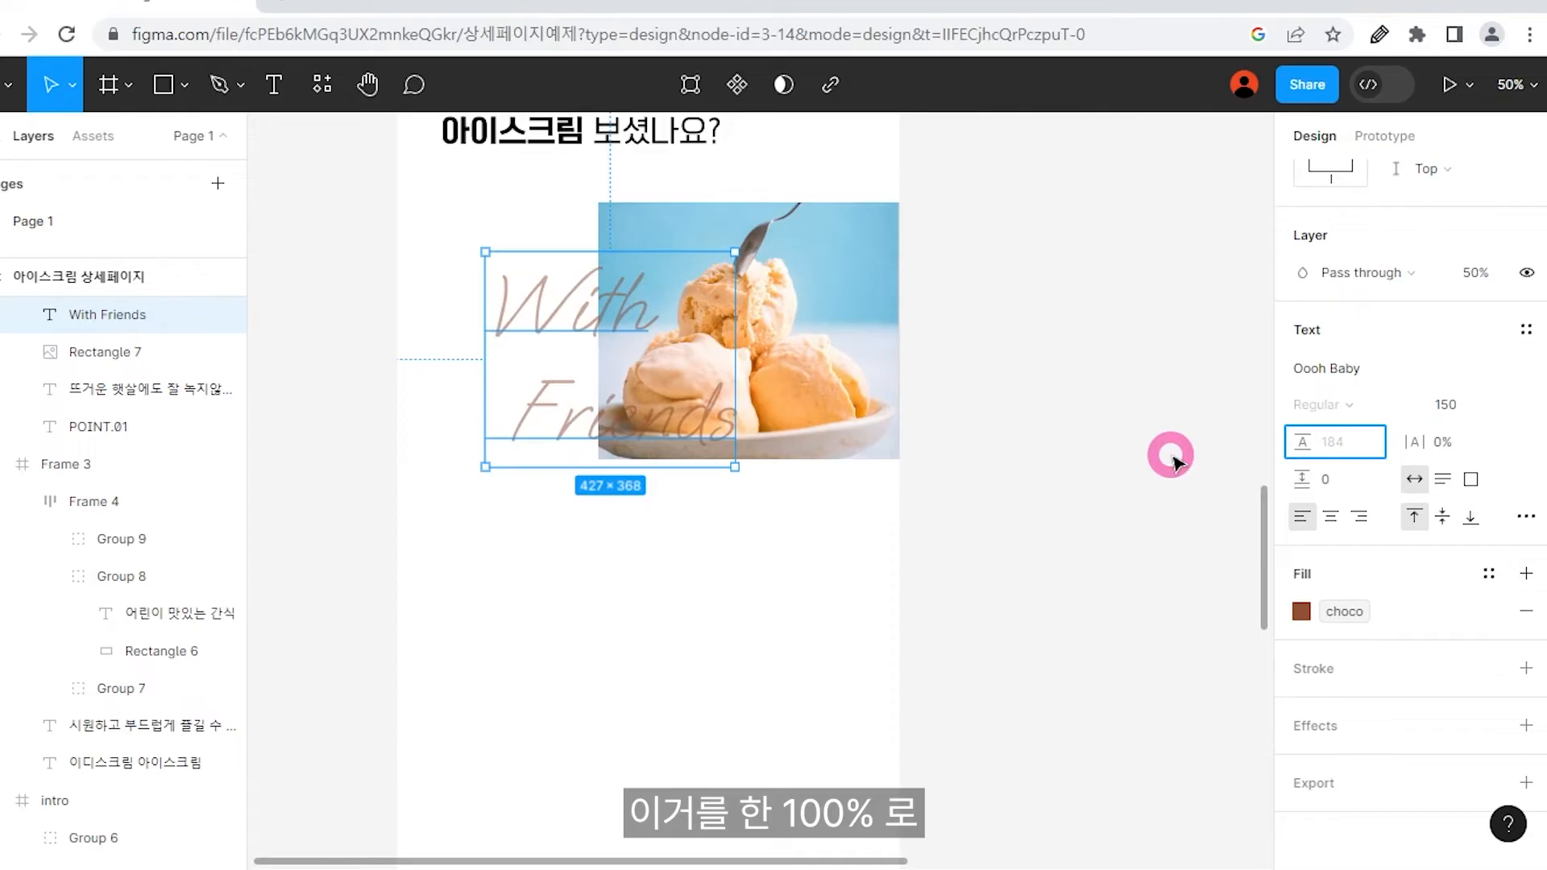
{"action": "key", "text": "Return"}
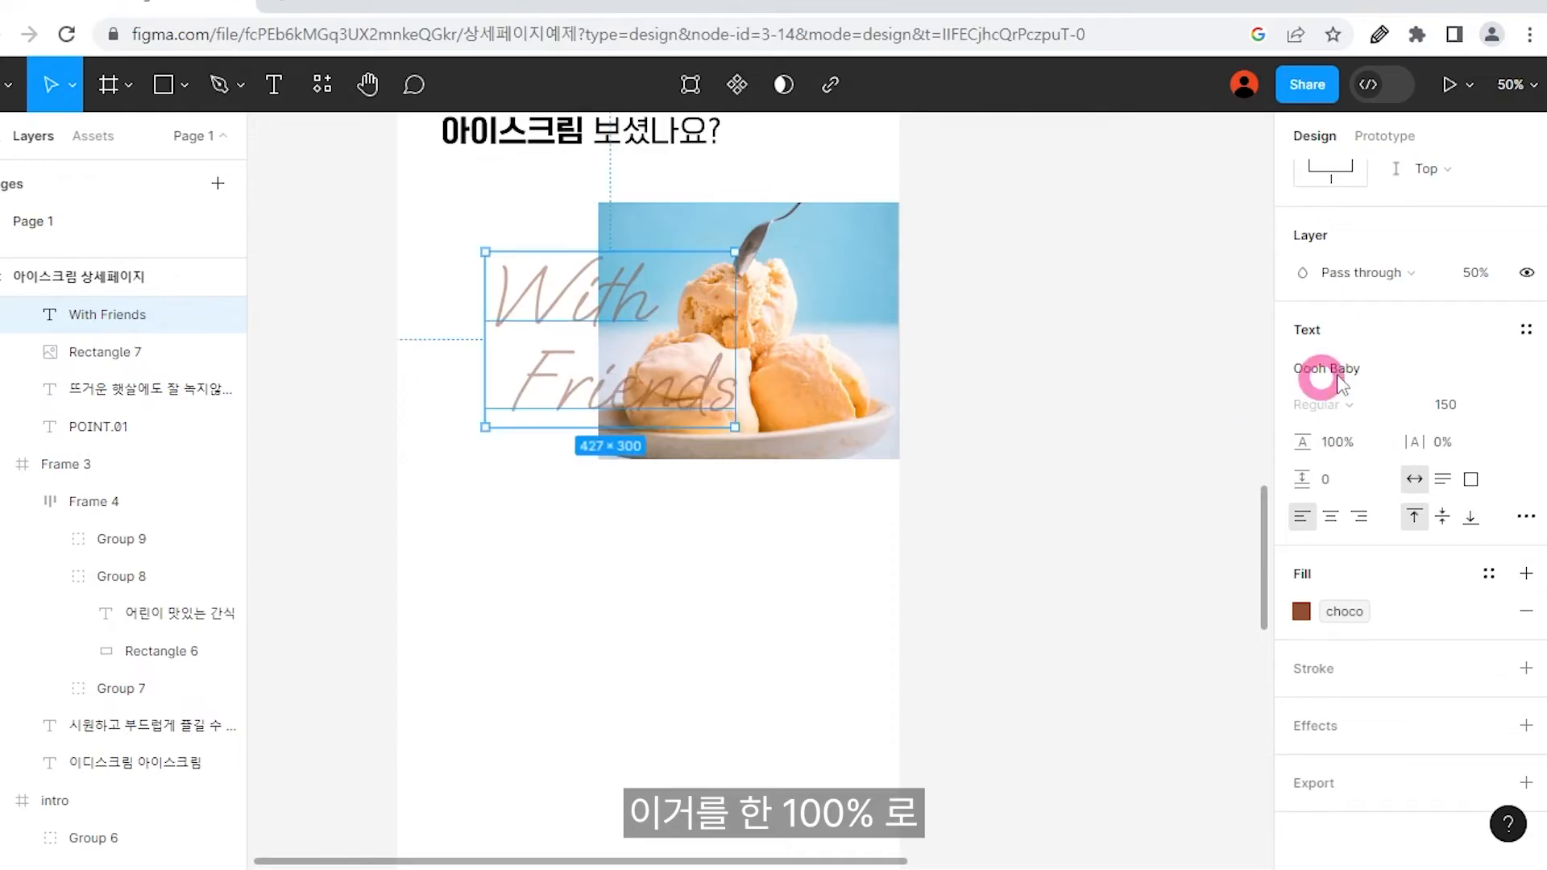
{"action": "left_click", "coordinate": [1333, 445]}
{"action": "type", "text": "70"}
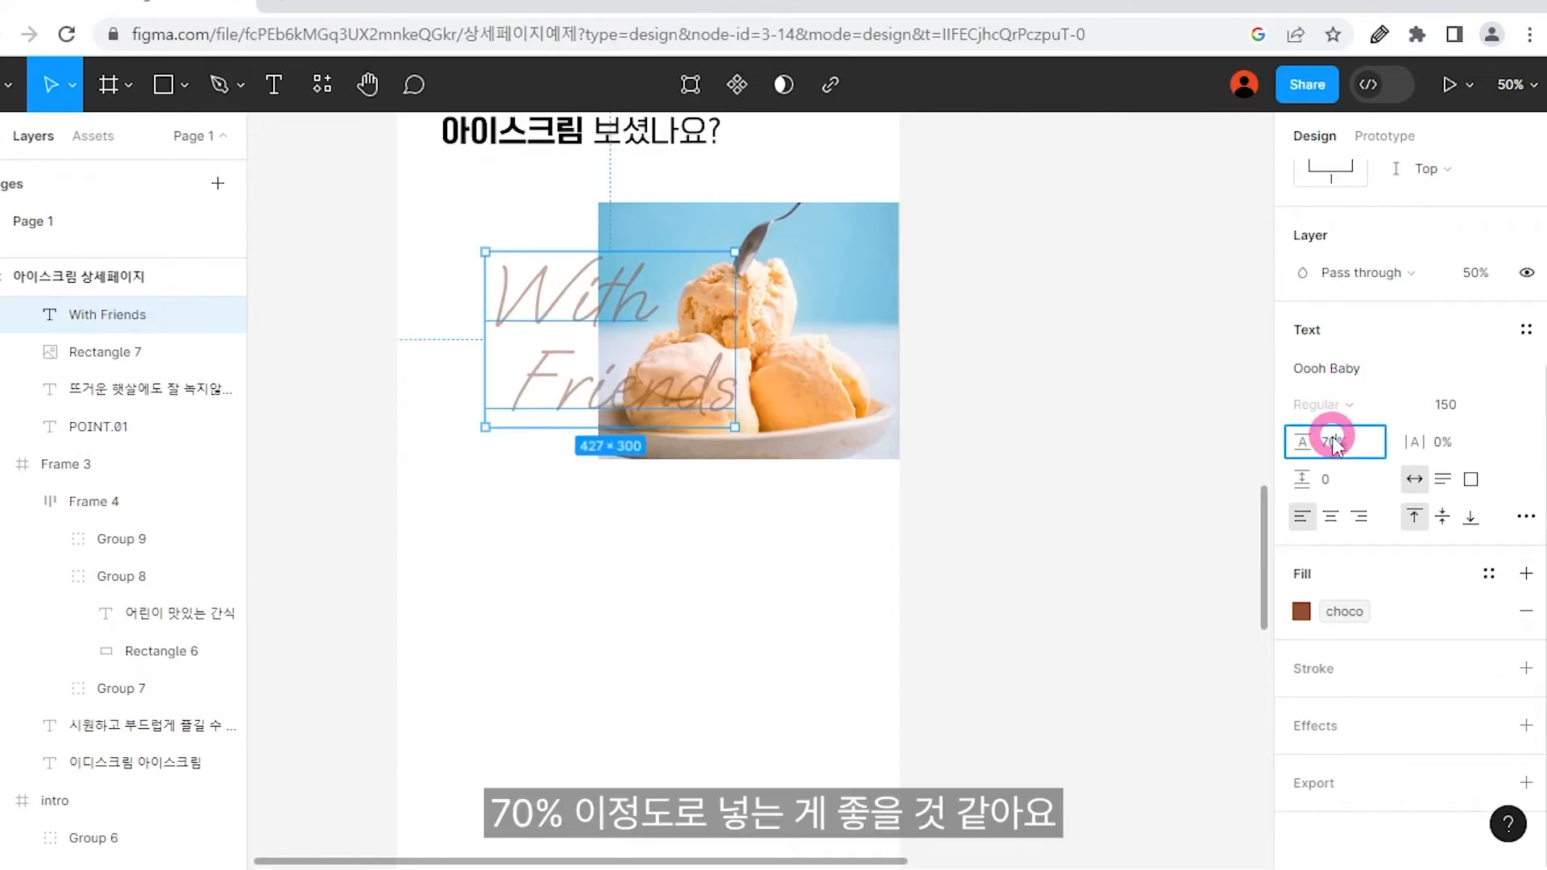
{"action": "key", "text": "Return"}
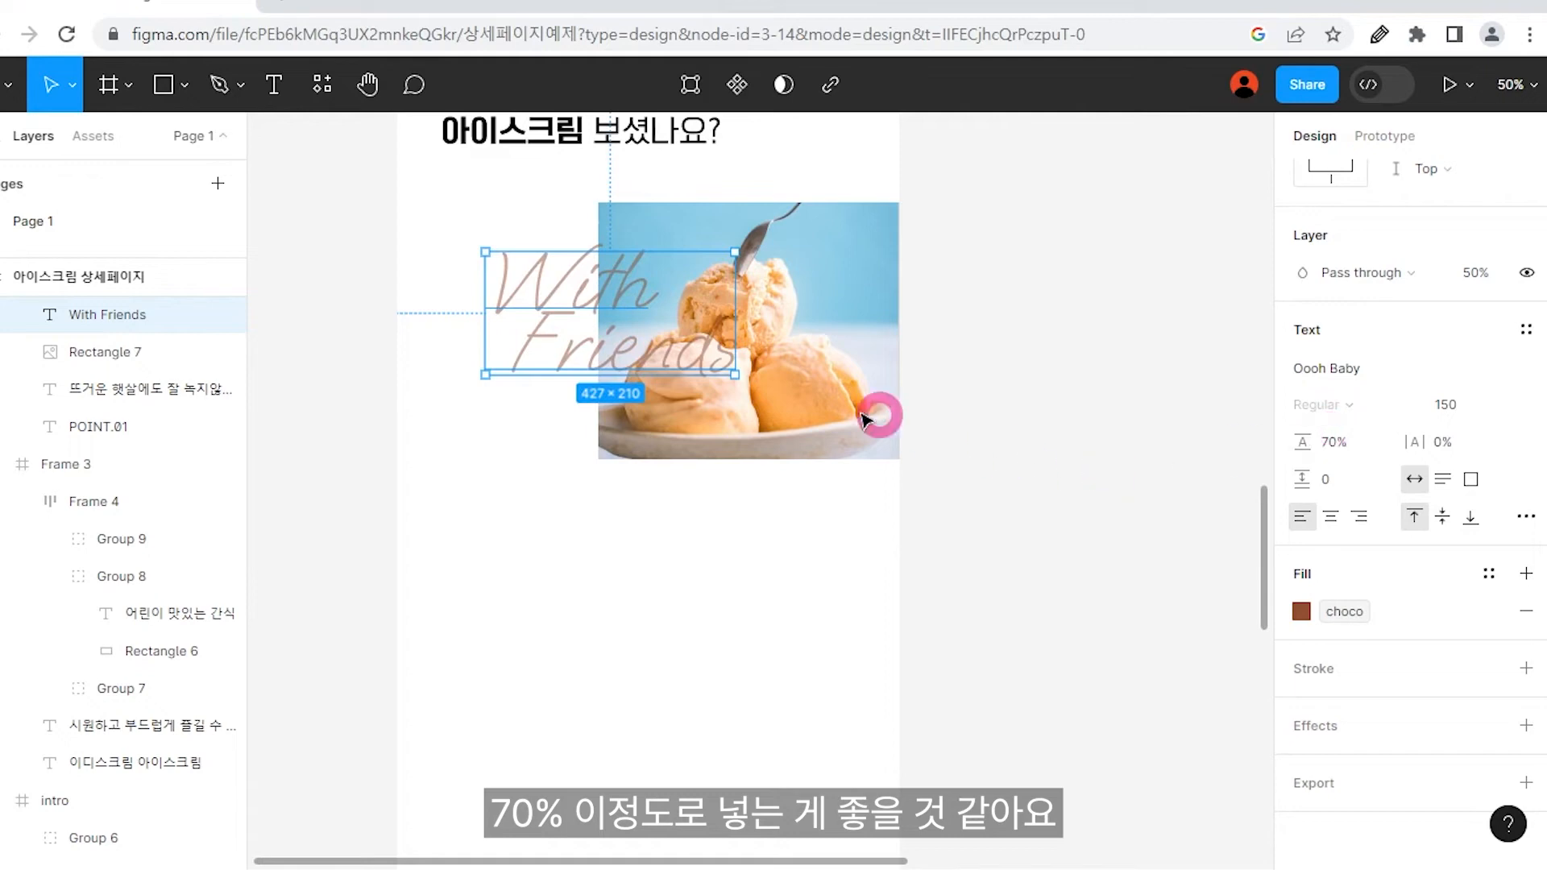
Change the capital F of "Friends" to lowercase so the lettering reads "With friends".
{"action": "key", "text": "minus"}
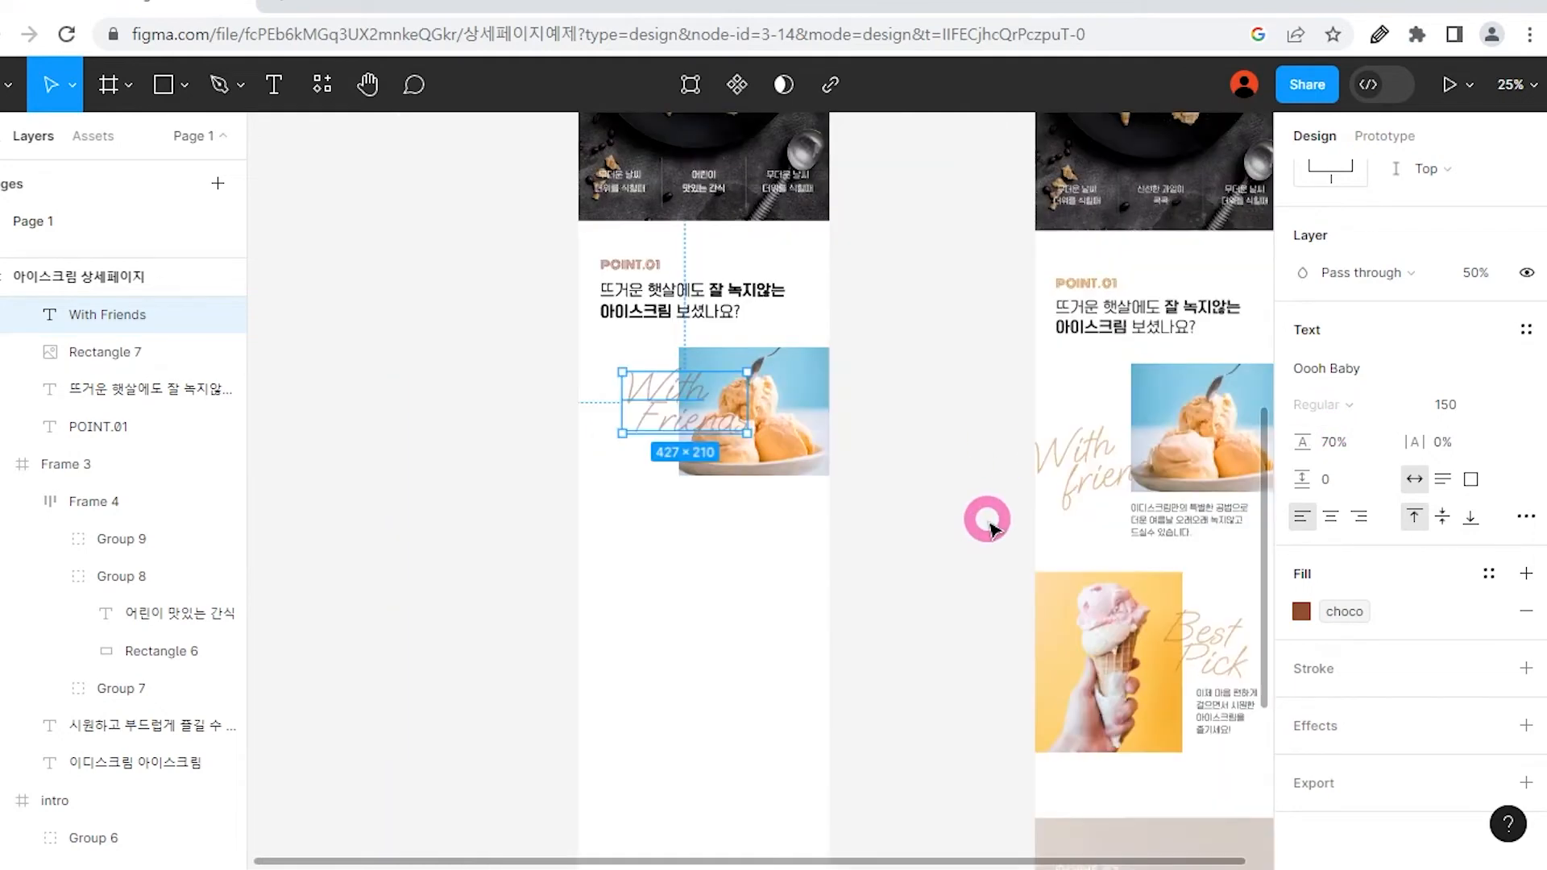
{"action": "left_click", "coordinate": [986, 518]}
{"action": "left_click_drag", "start_coordinate": [987, 518], "coordinate": [876, 563]}
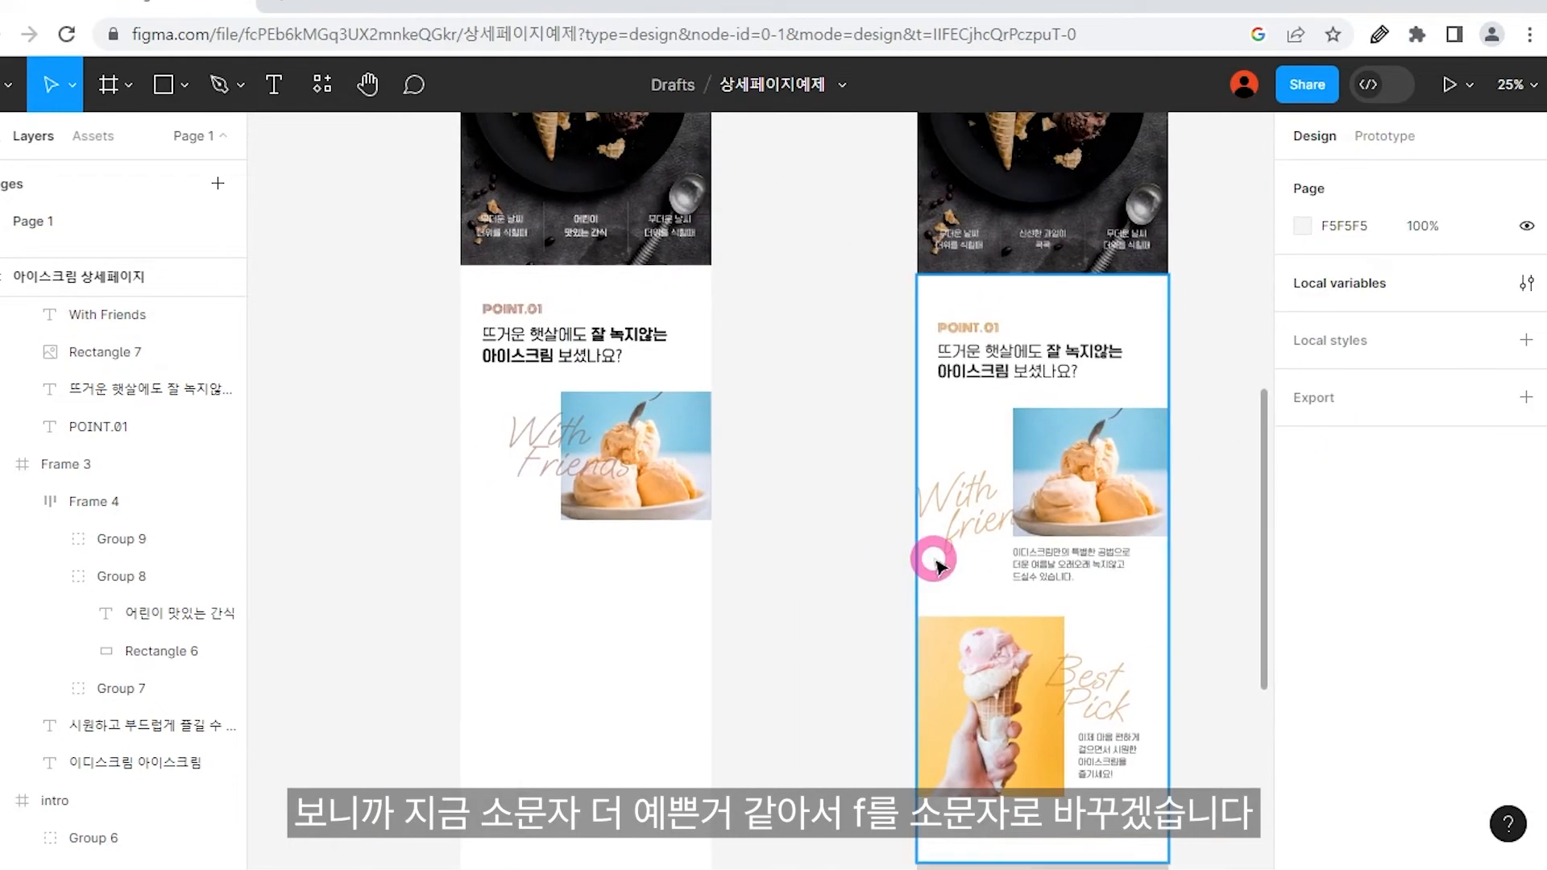
{"action": "left_click", "coordinate": [529, 455]}
{"action": "left_click", "coordinate": [531, 461]}
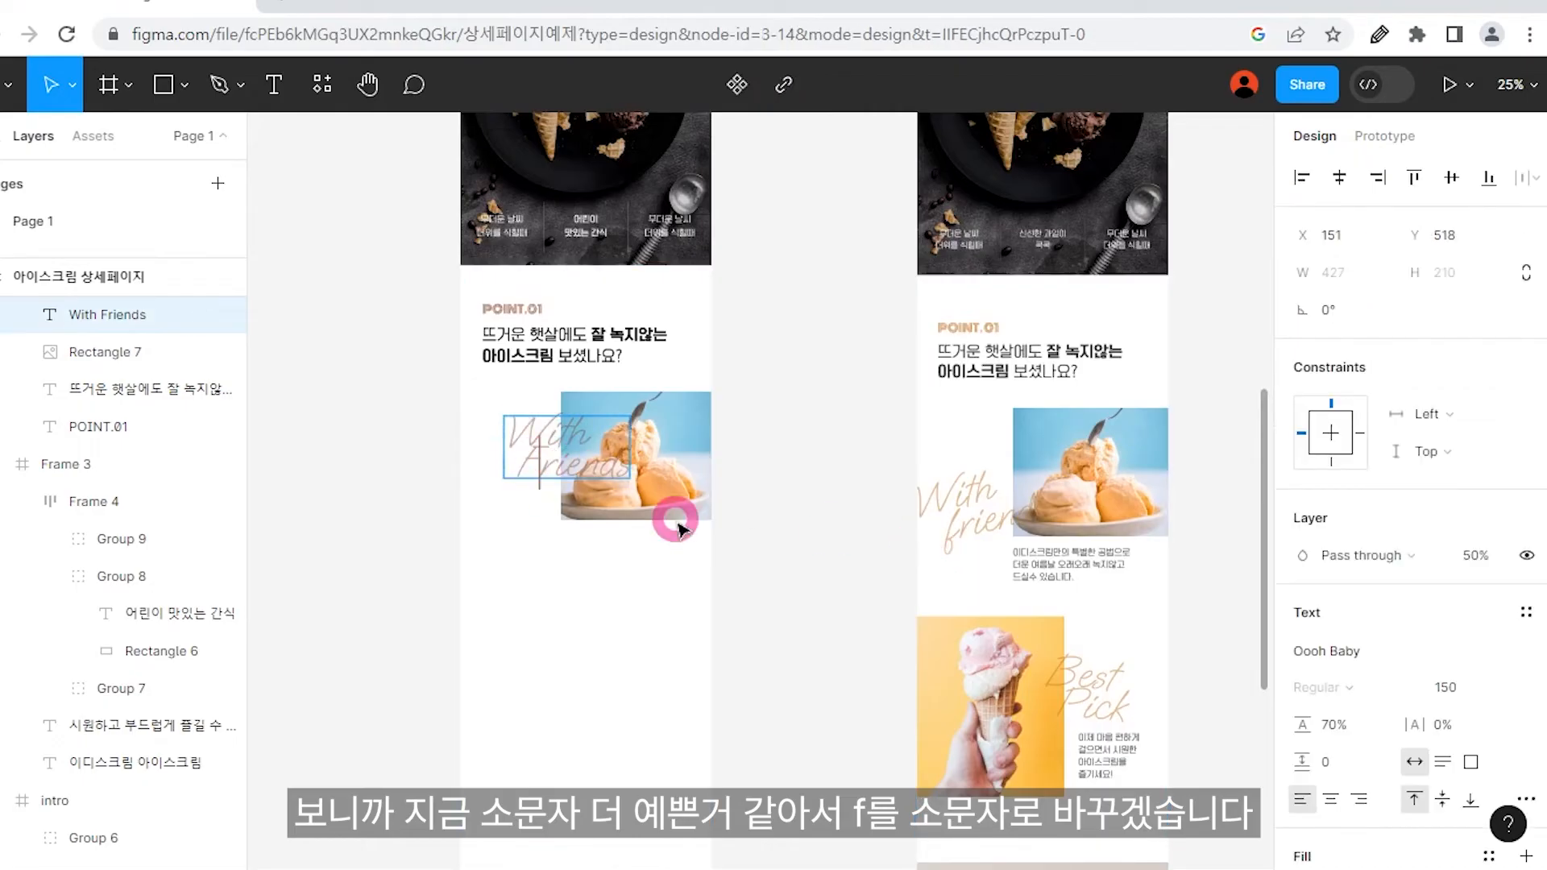
{"action": "key", "text": "BackSpace"}
{"action": "type", "text": "f"}
{"action": "key", "text": "Escape"}
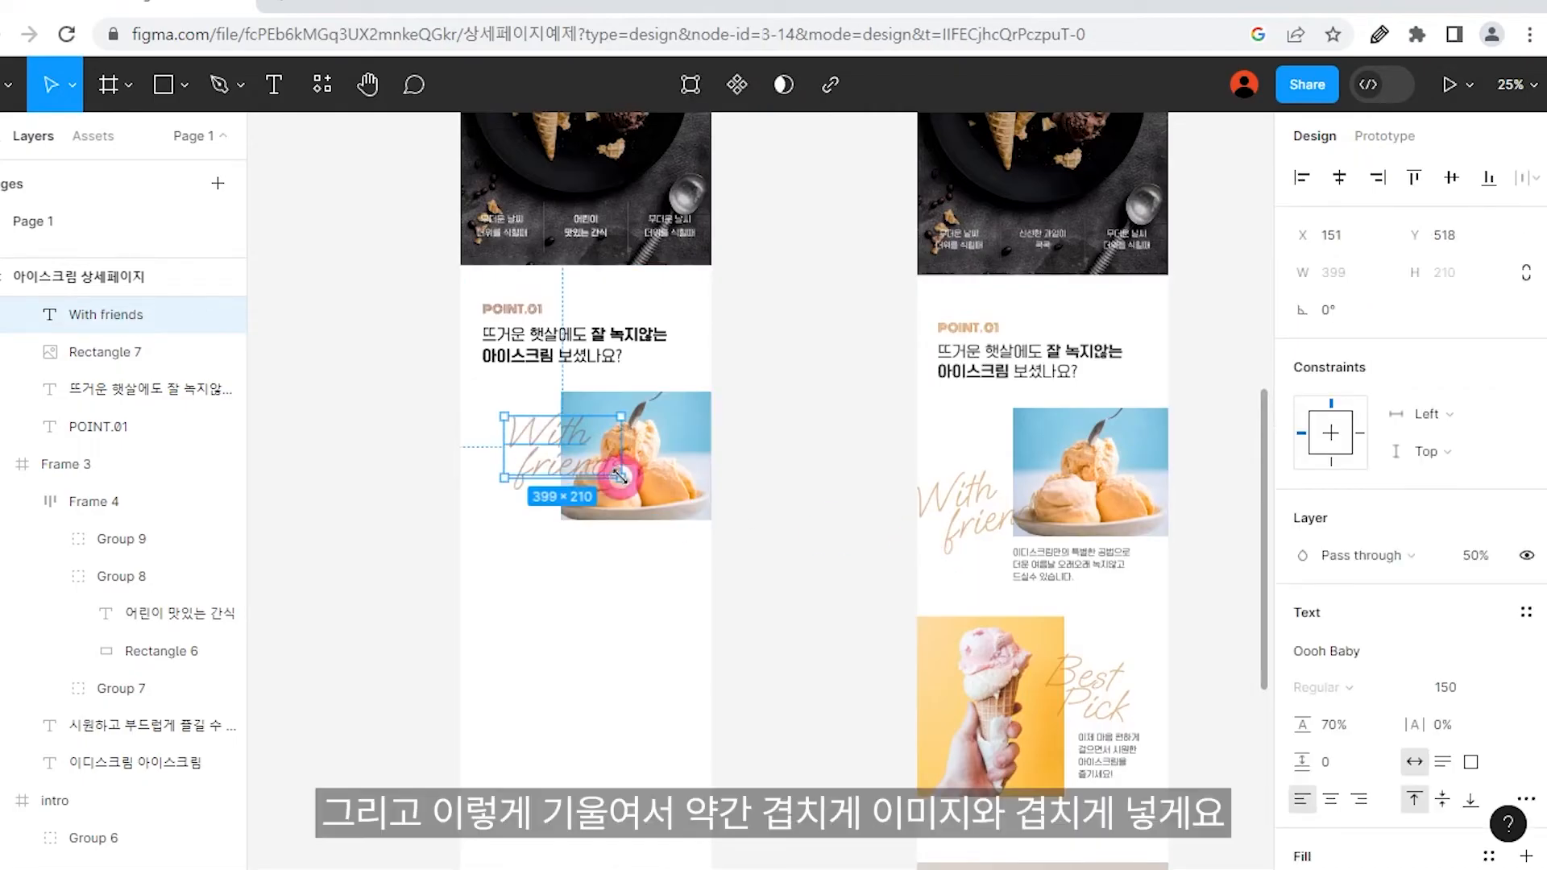
Rotate the "With friends" text counterclockwise by about 7.61° and move it to the frame's left edge, slightly overlapping the photo's lower left.
{"action": "left_click_drag", "start_coordinate": [626, 481], "coordinate": [636, 472]}
{"action": "left_click_drag", "start_coordinate": [538, 463], "coordinate": [508, 508]}
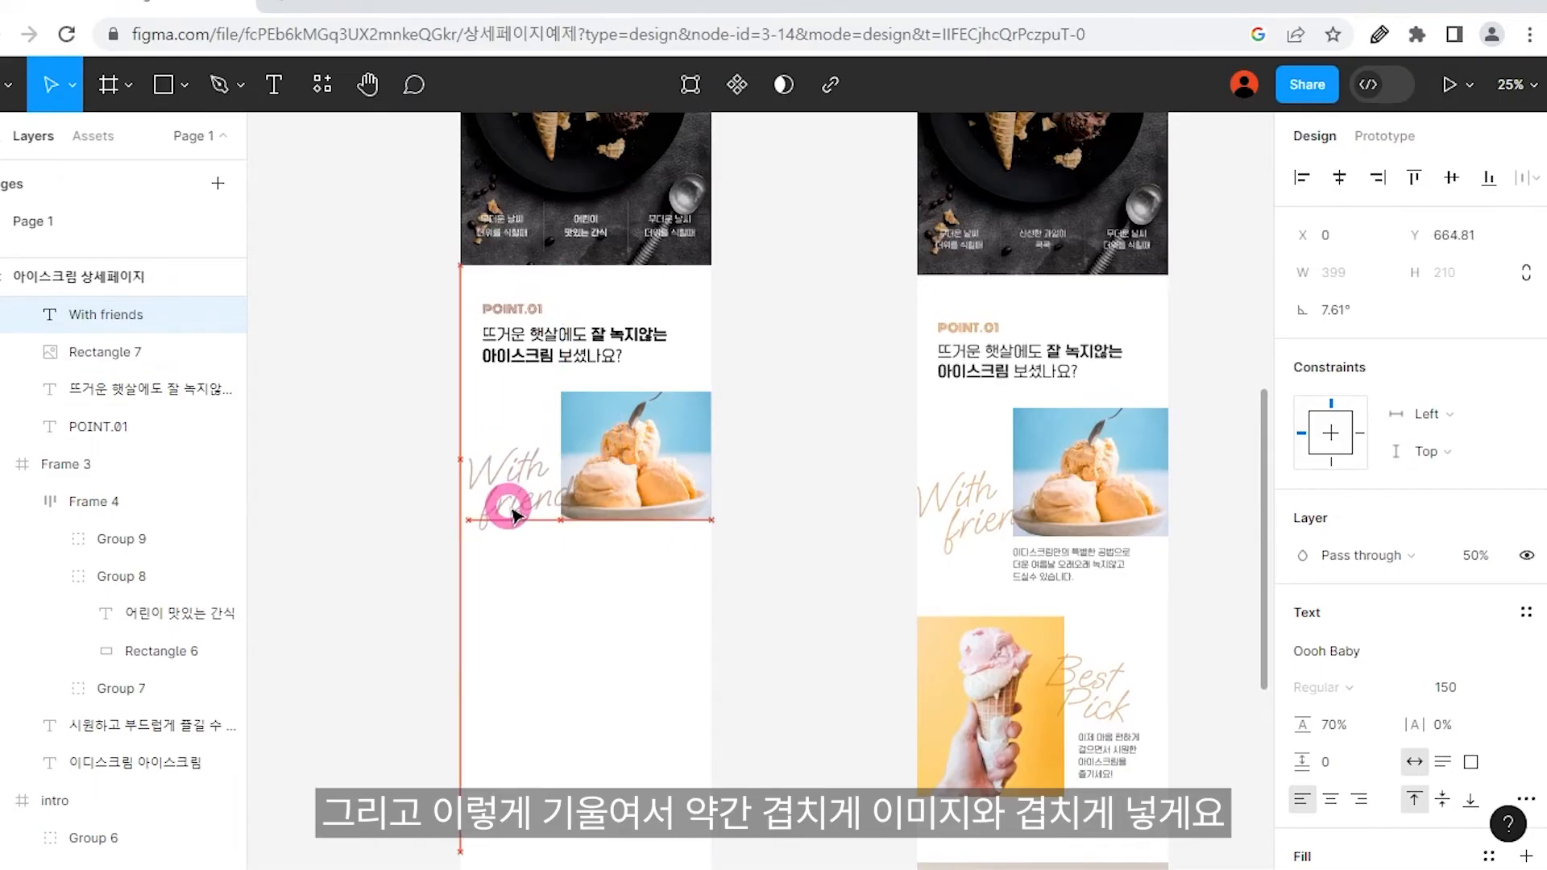
{"action": "left_click", "coordinate": [821, 542]}
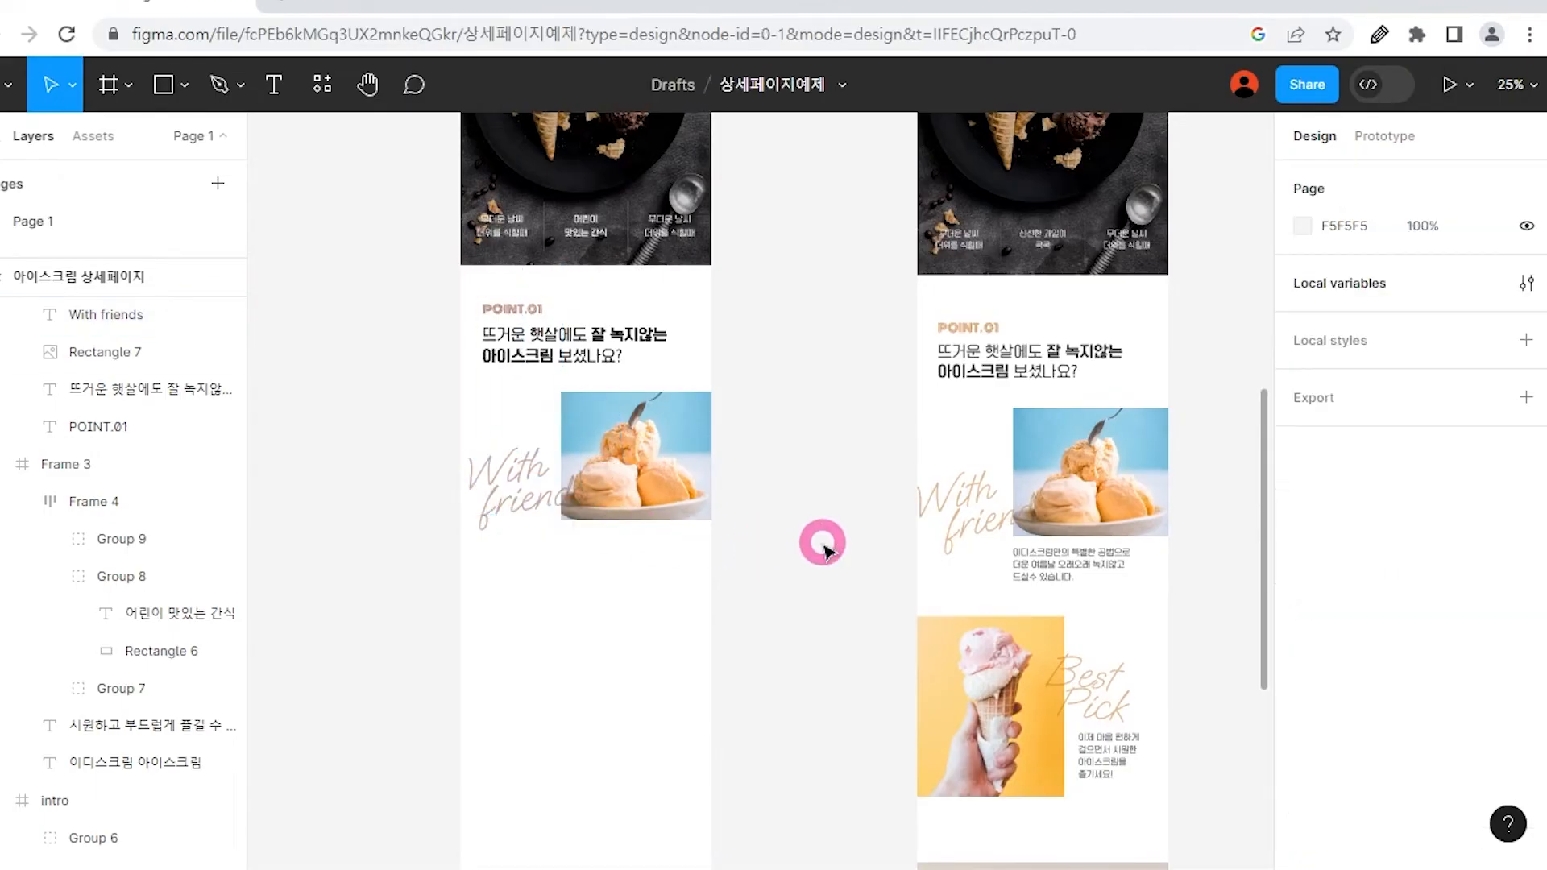
Copy the "무더운 날씨 더위를 식힐때" caption from the dark section and paste it as new text below the ice cream photo.
{"action": "left_click", "coordinate": [628, 573]}
{"action": "left_click", "coordinate": [739, 341]}
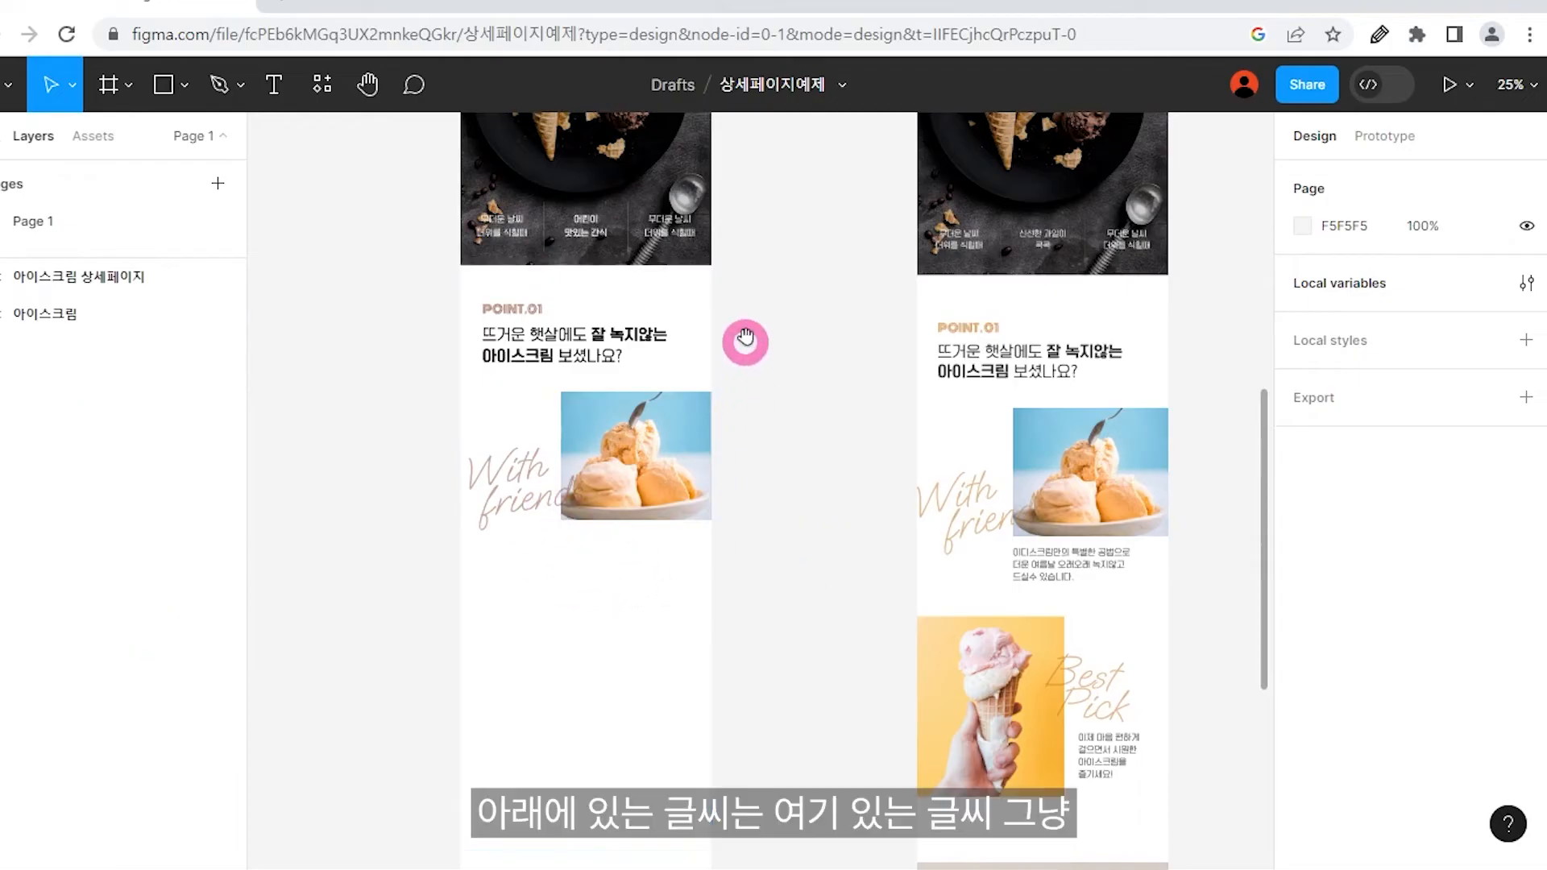
{"action": "left_click_drag", "start_coordinate": [777, 285], "coordinate": [828, 320]}
{"action": "left_click", "coordinate": [540, 260], "text": "ctrl"}
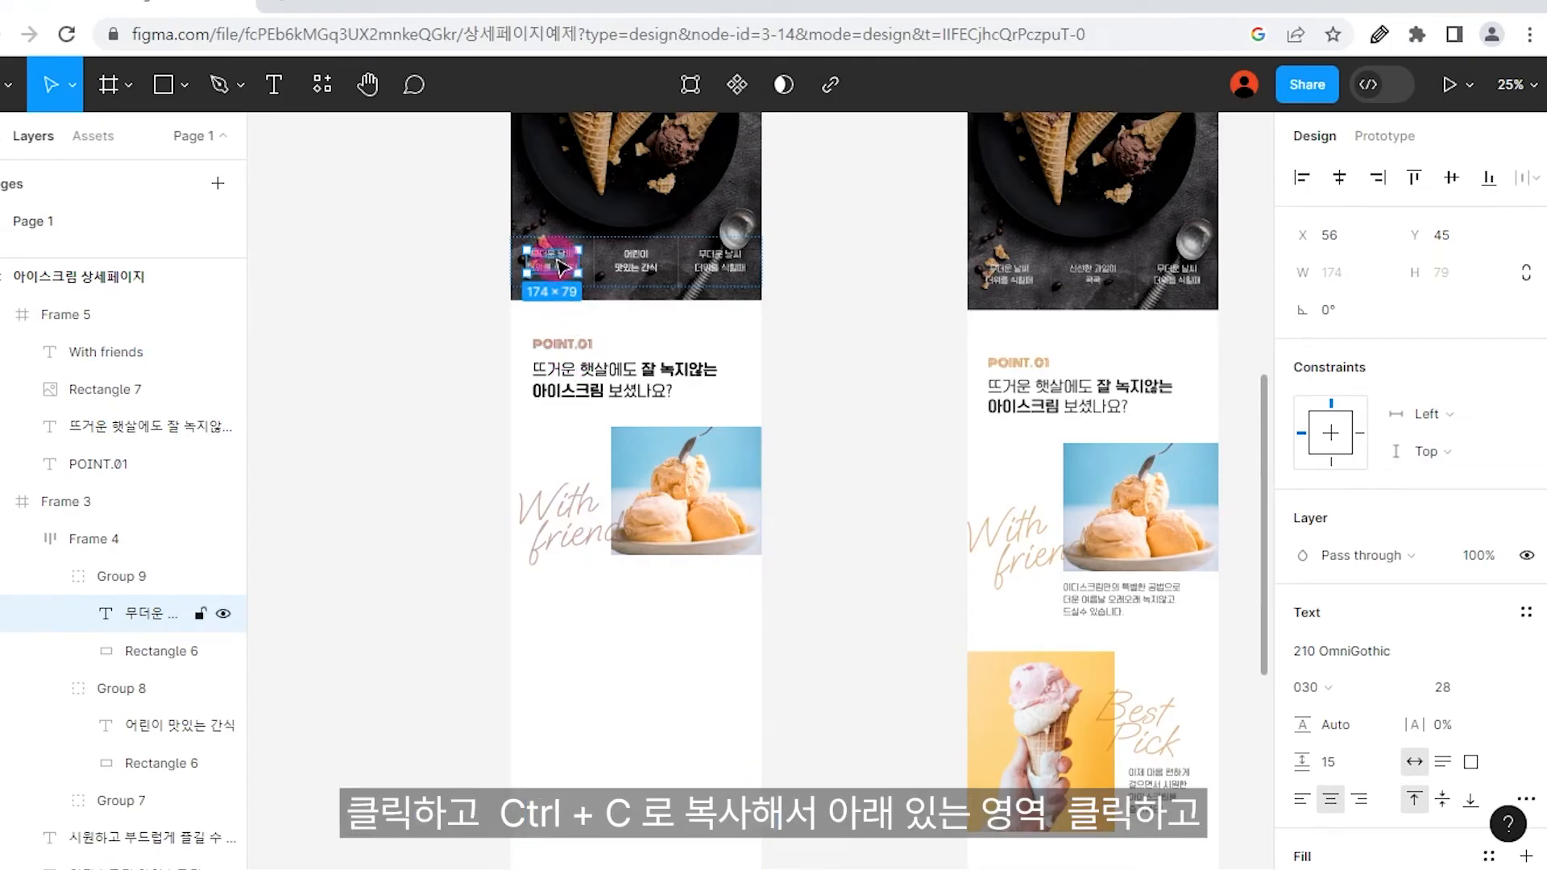
{"action": "left_click", "coordinate": [635, 642]}
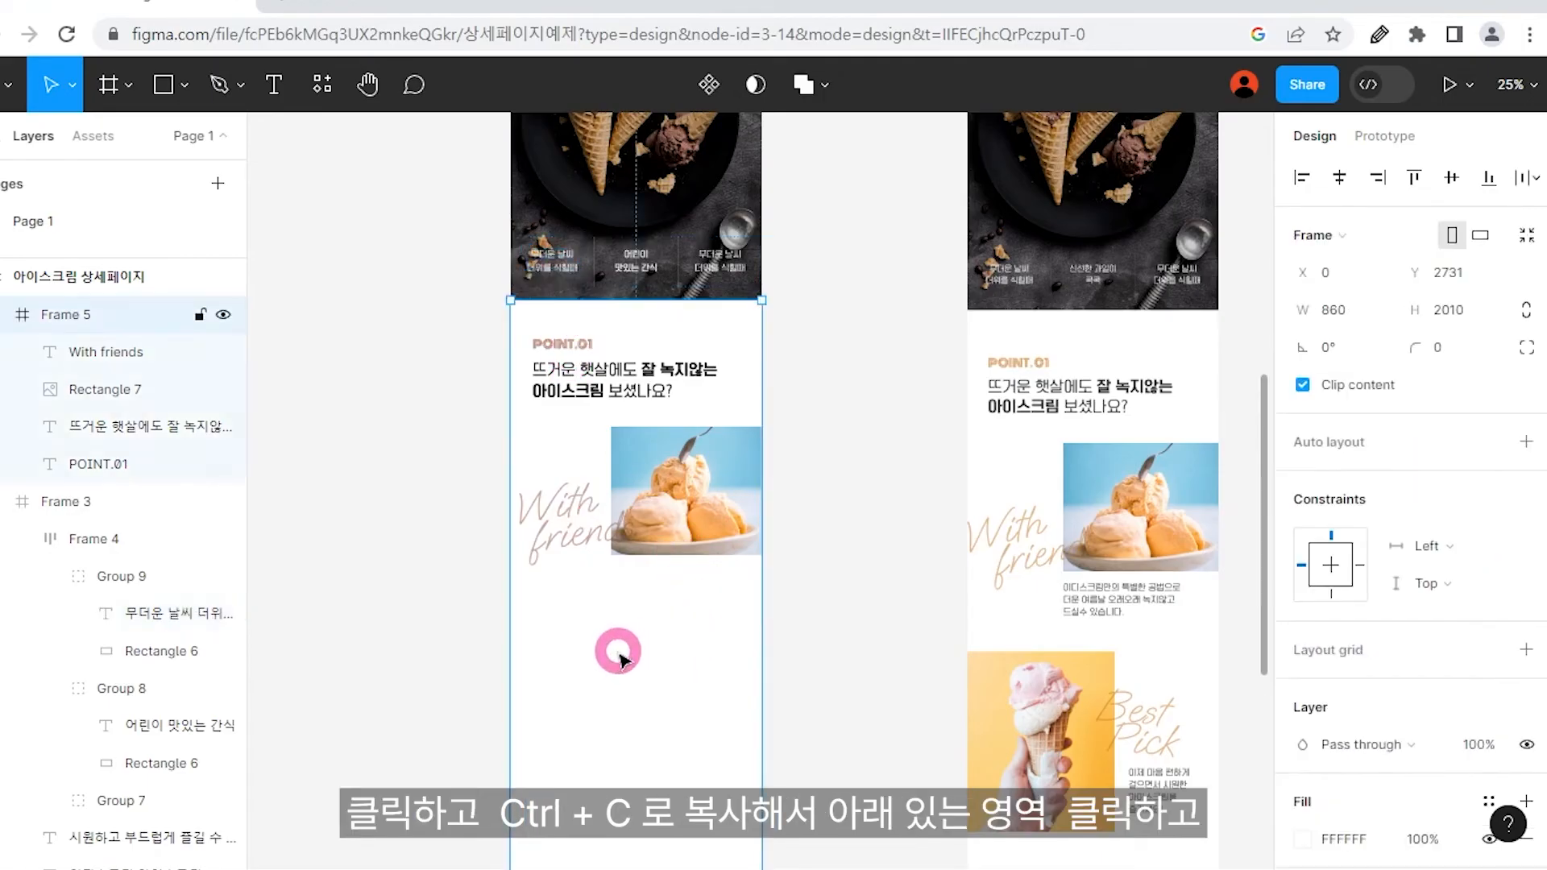
{"action": "key", "text": "t"}
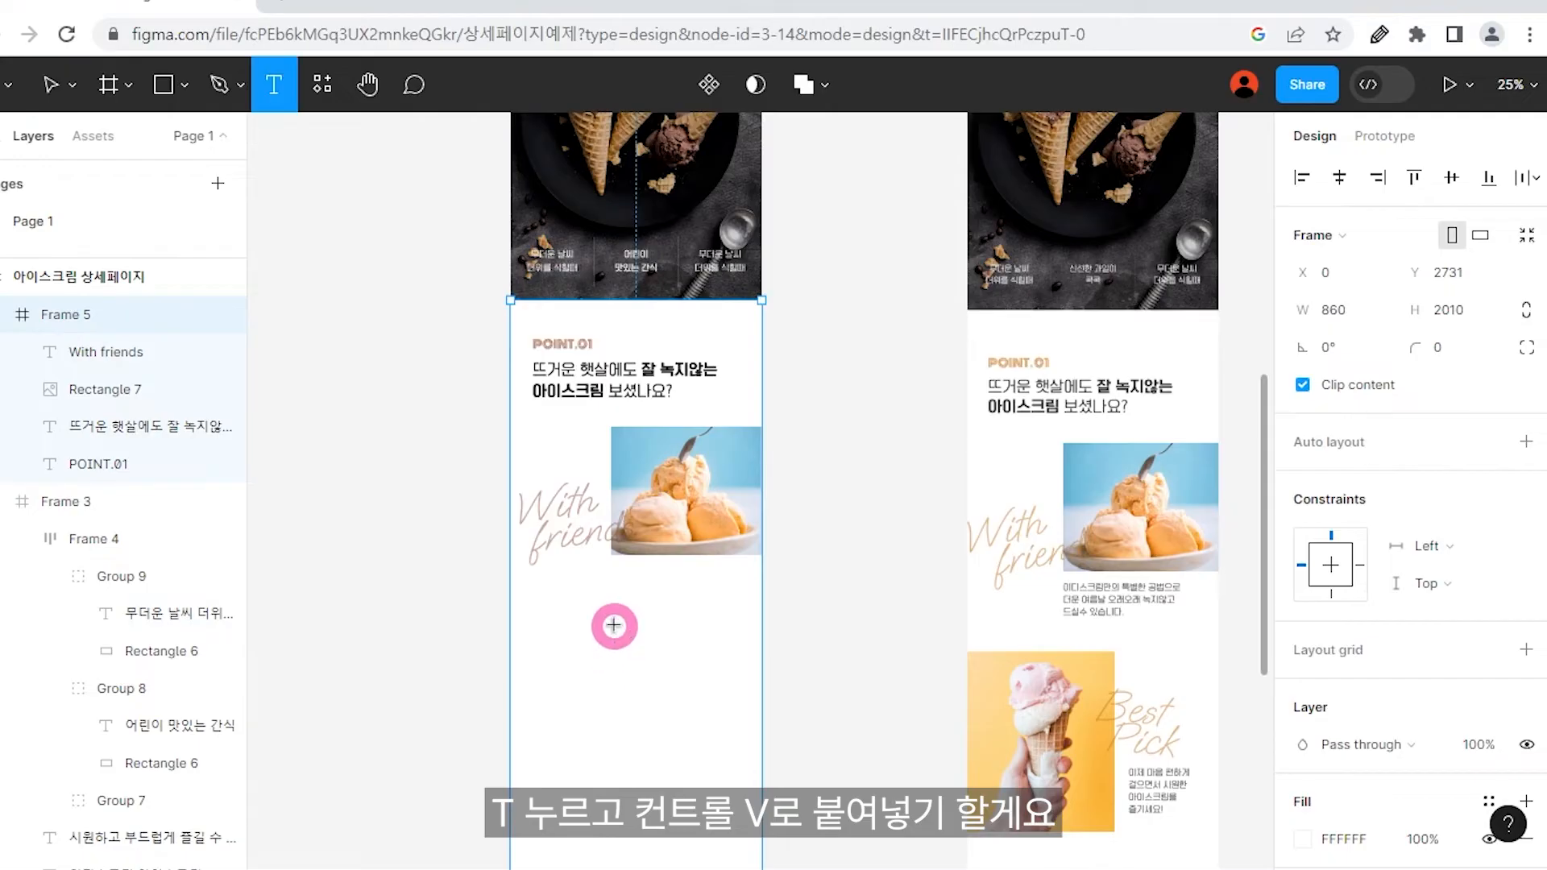
{"action": "left_click", "coordinate": [614, 625]}
{"action": "type", "text": "무더운 날씨 더위를 식힐때"}
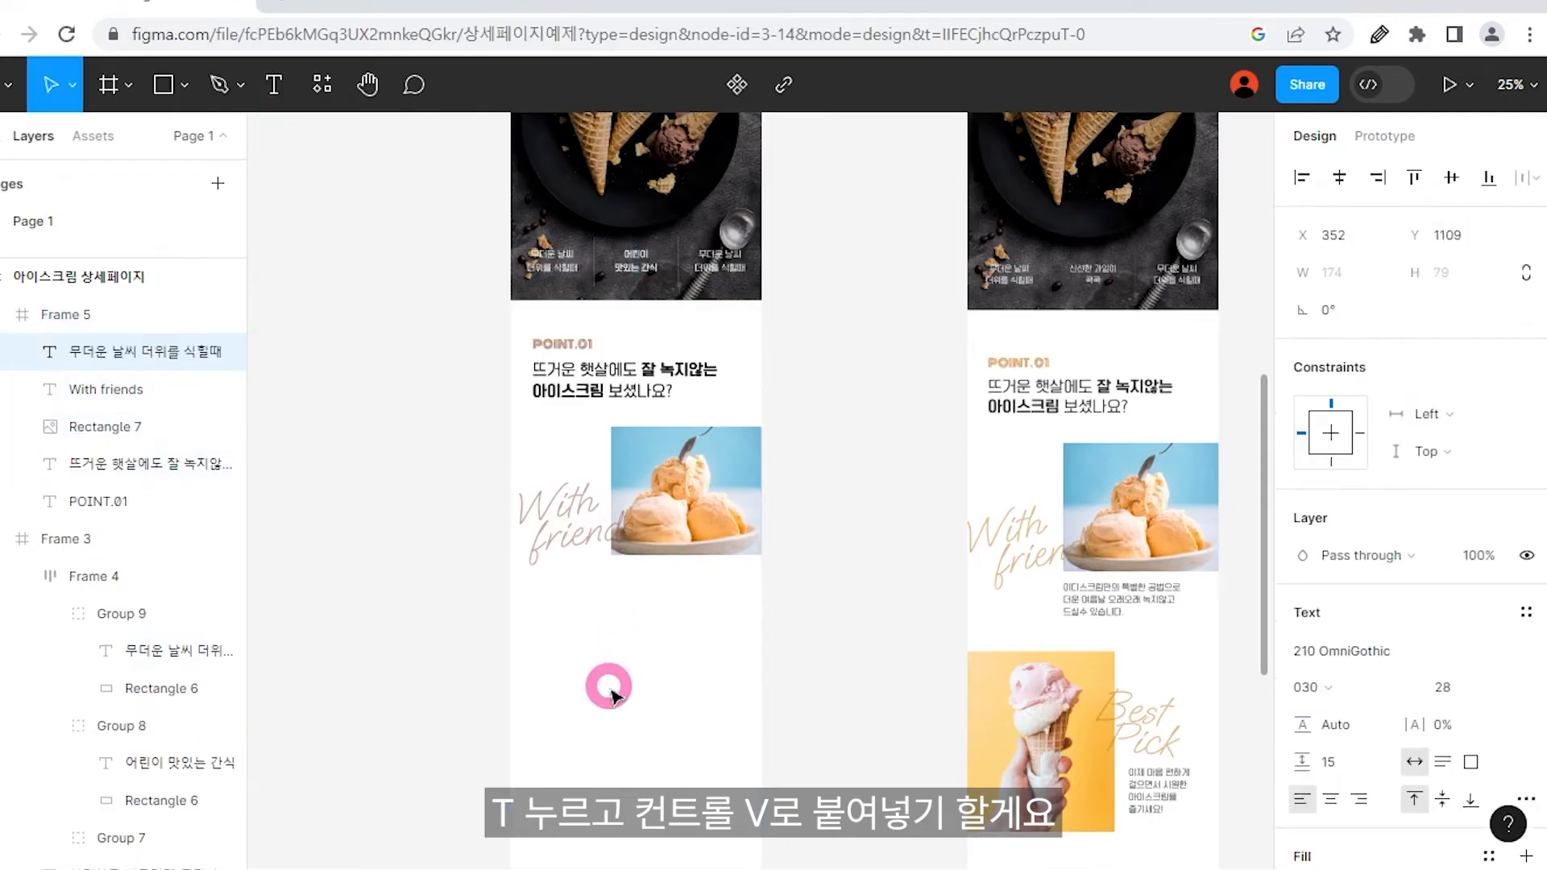
{"action": "key", "text": "Escape"}
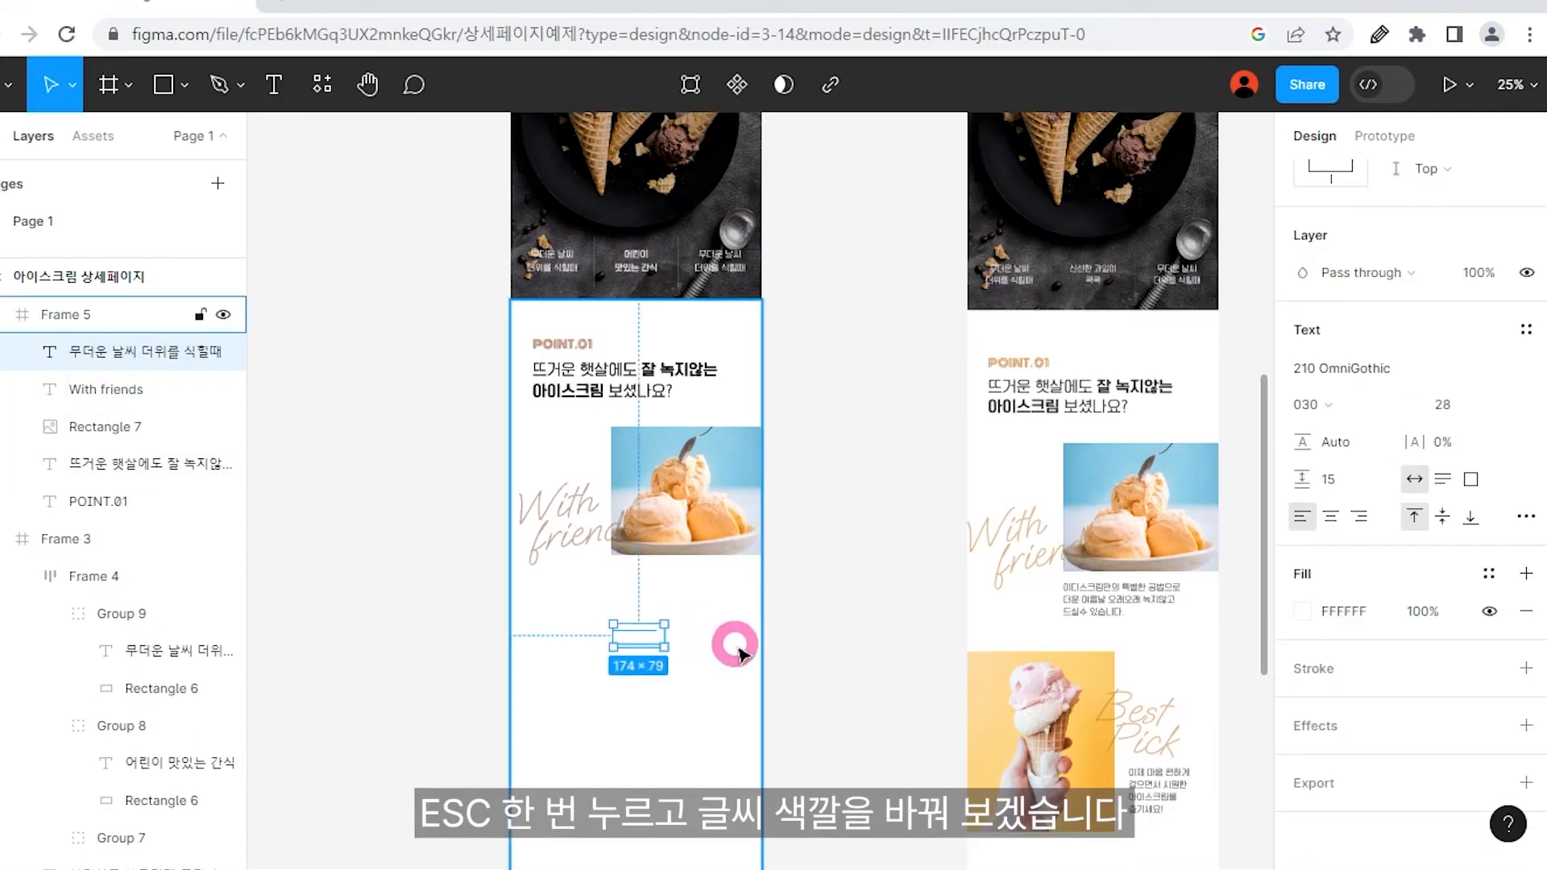
Set the fill of the pasted caption text to dark gray 333333.
{"action": "left_click", "coordinate": [1282, 612]}
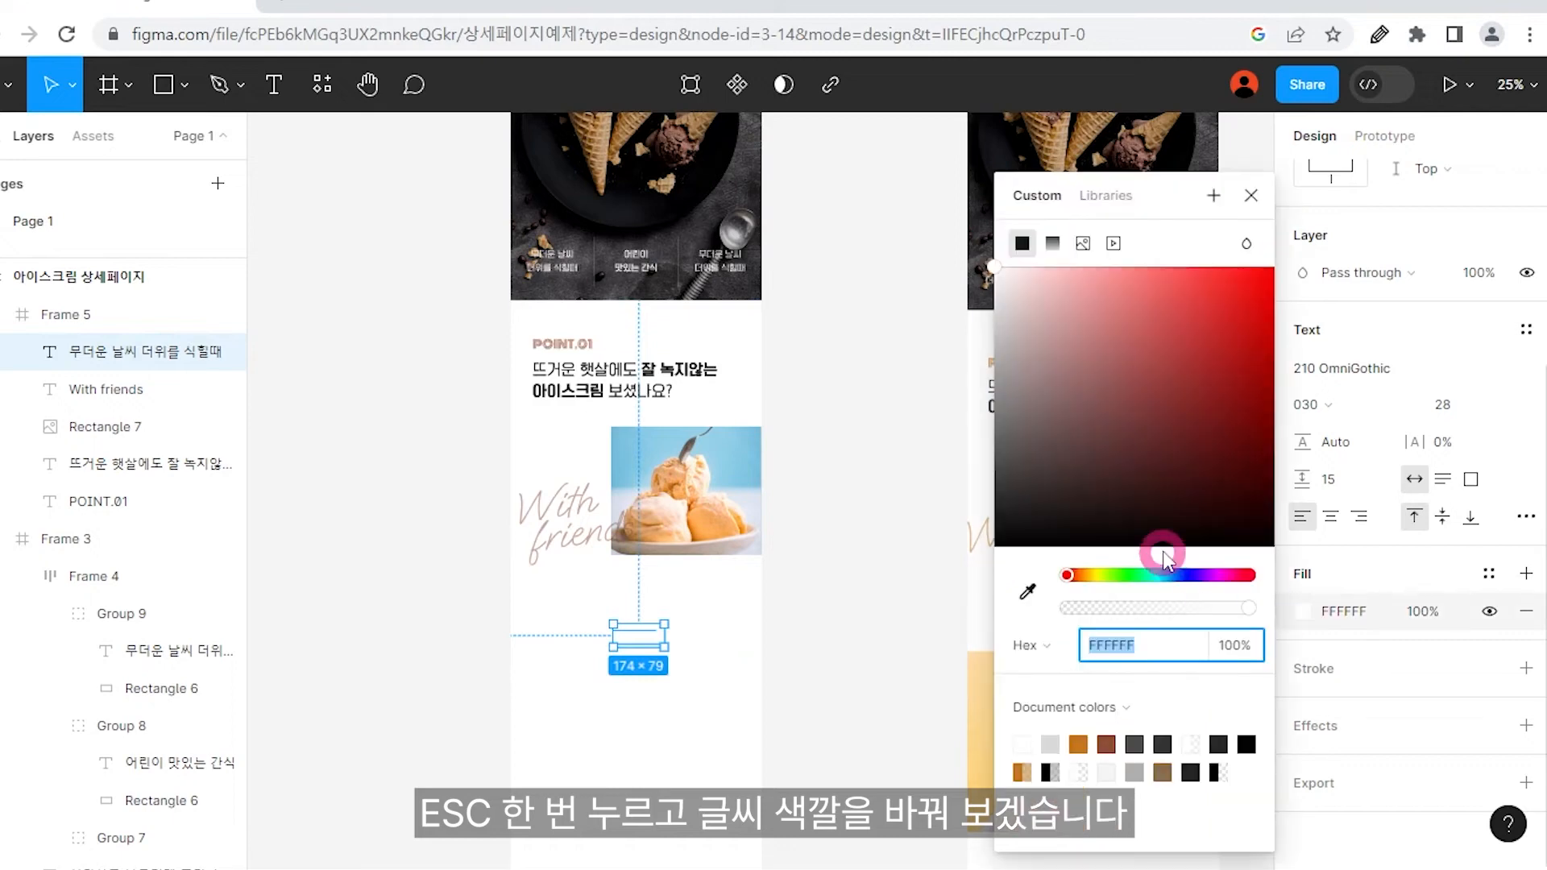
{"action": "left_click_drag", "start_coordinate": [1068, 481], "coordinate": [975, 504]}
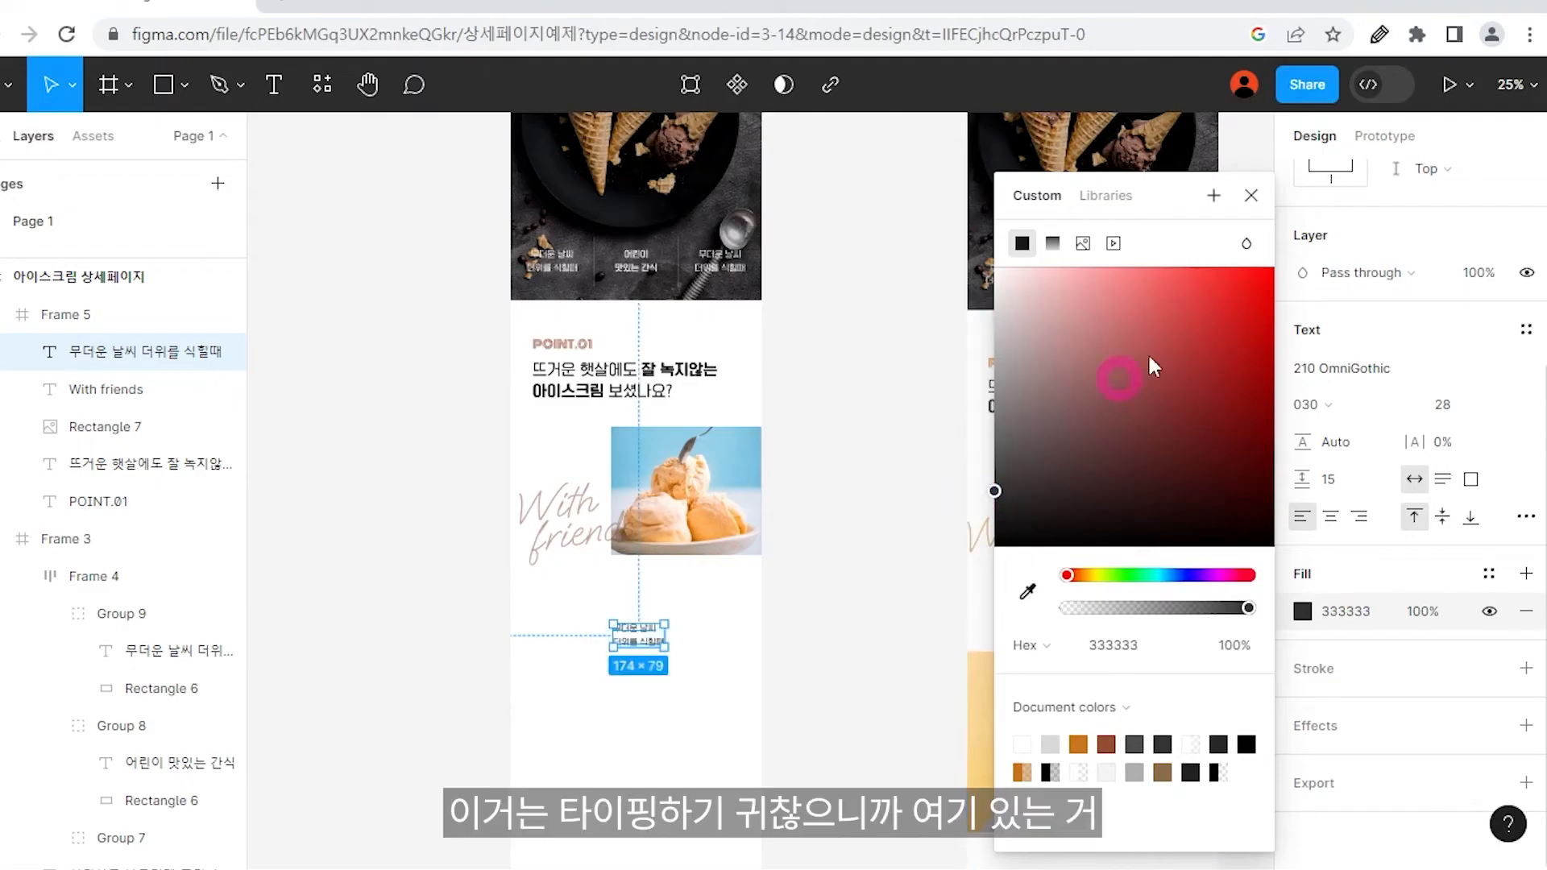
{"action": "left_click", "coordinate": [1251, 201]}
Replace the pasted caption's wording with the reference's description "이디스크림만의 특별한 공법으로 더운 여름날 오래오래 녹지않고 드실수 있습니다.".
{"action": "left_click", "coordinate": [794, 653]}
{"action": "scroll", "coordinate": [794, 653], "scroll_direction": "up", "scroll_amount": 3}
{"action": "left_click_drag", "start_coordinate": [794, 652], "coordinate": [625, 459]}
{"action": "left_click_drag", "start_coordinate": [932, 577], "coordinate": [680, 570]}
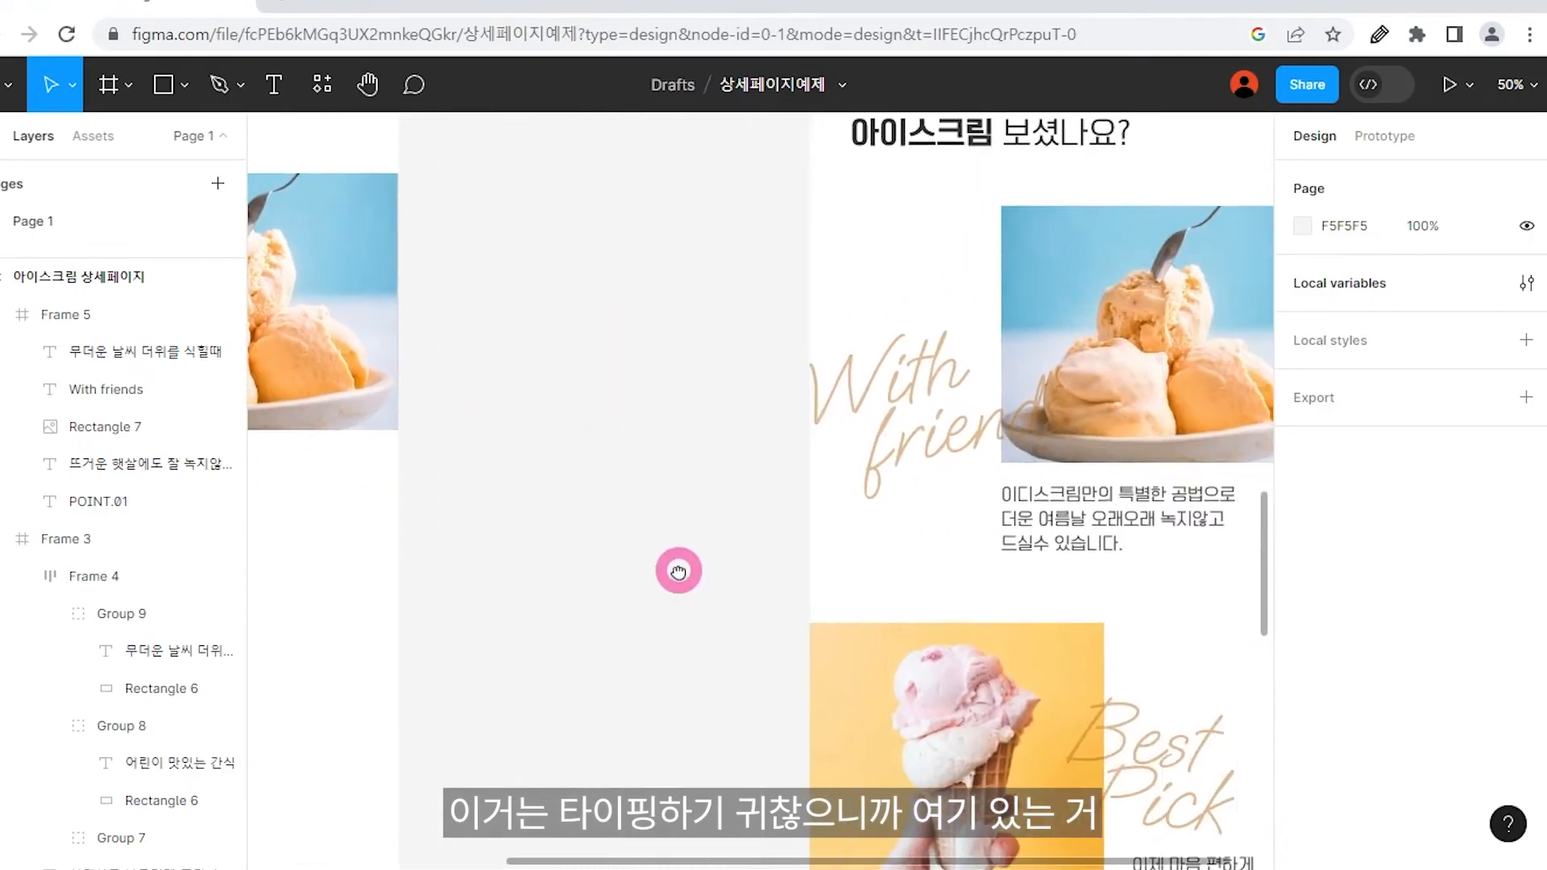
{"action": "double_click", "coordinate": [1065, 520]}
{"action": "key", "text": "ctrl+c"}
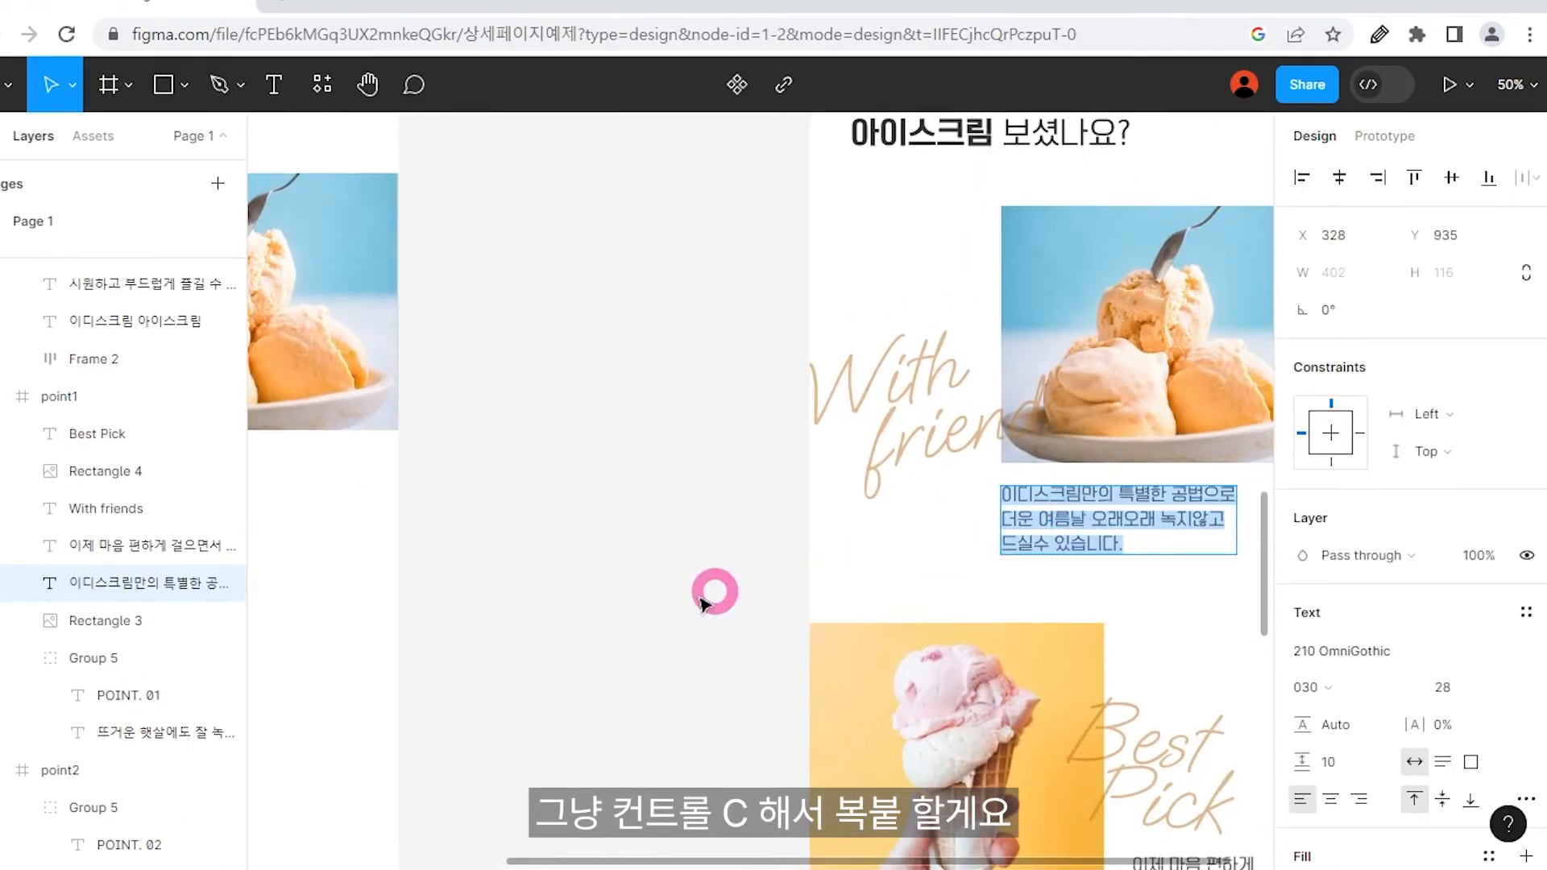
{"action": "left_click", "coordinate": [702, 604]}
{"action": "left_click_drag", "start_coordinate": [522, 659], "coordinate": [1088, 501]}
{"action": "left_click", "coordinate": [697, 449]}
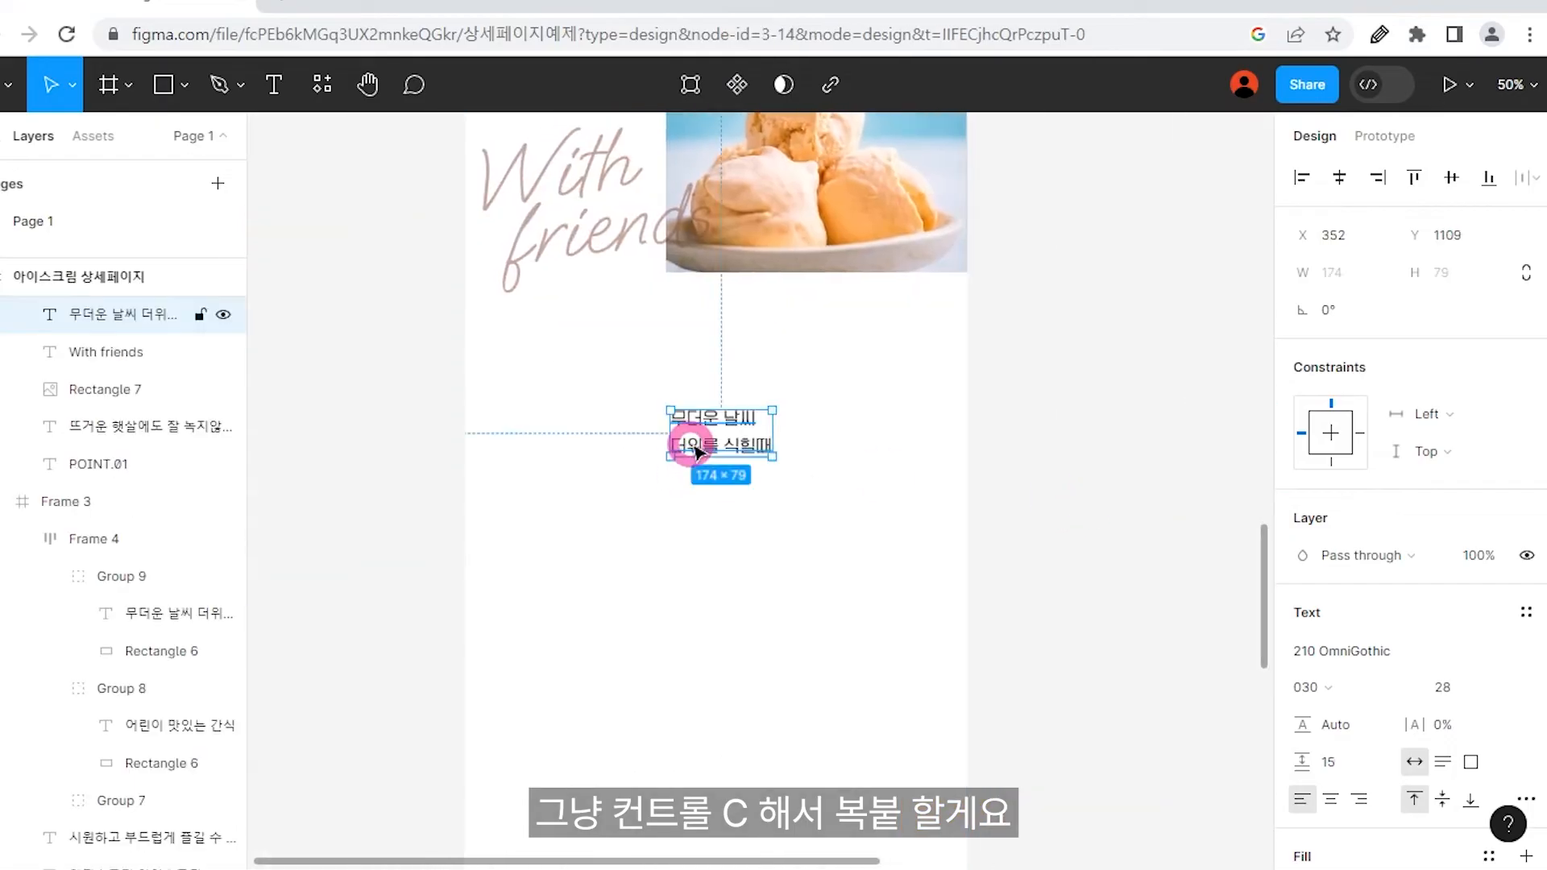
{"action": "double_click", "coordinate": [696, 450]}
{"action": "key", "text": "ctrl+v"}
{"action": "key", "text": "Escape"}
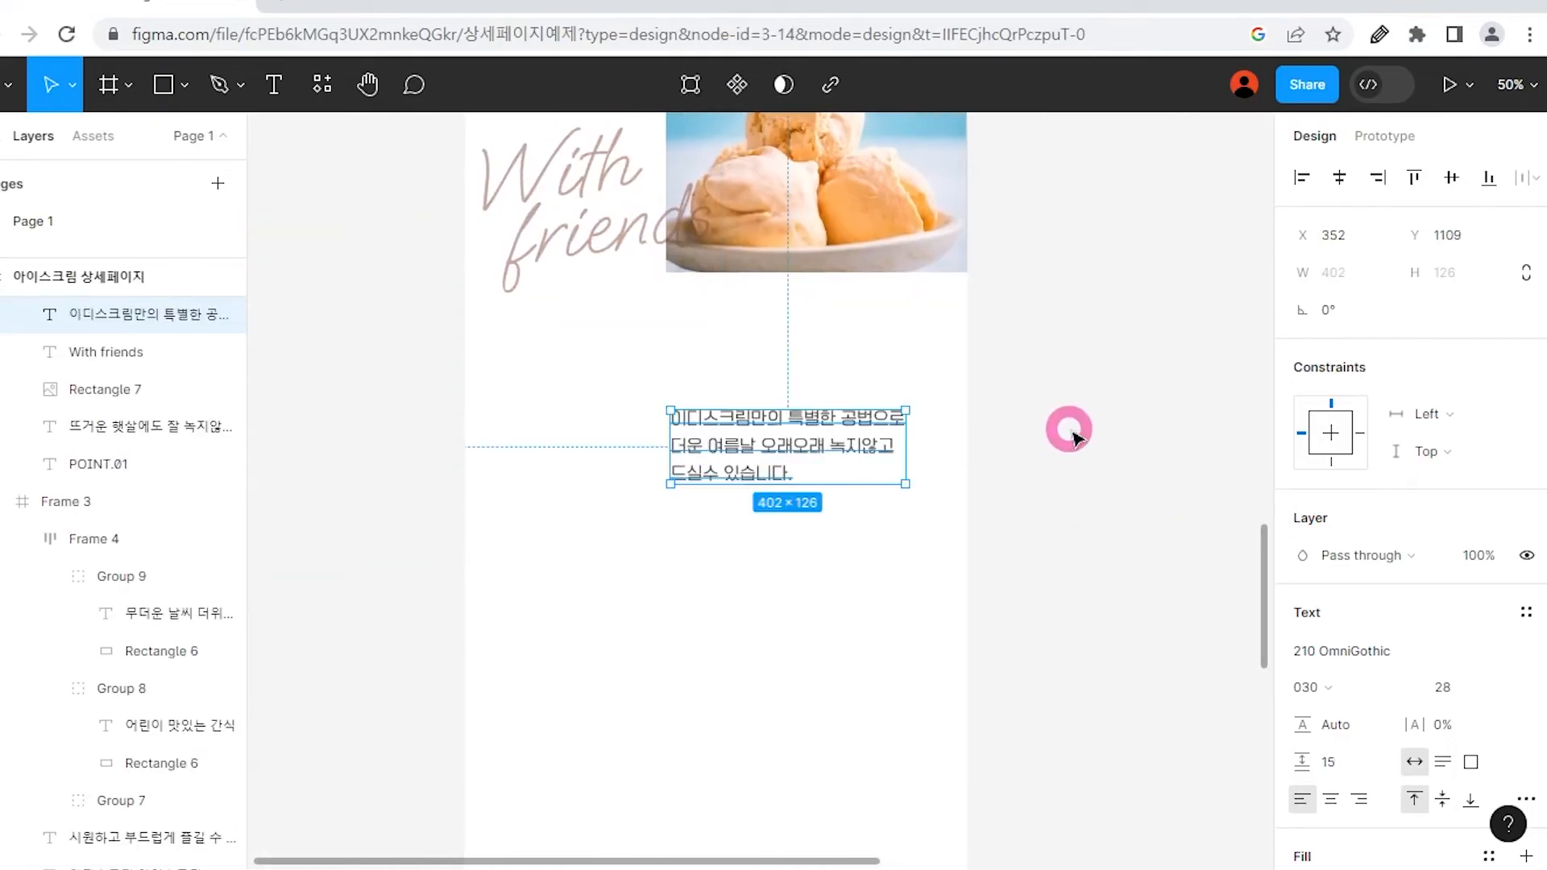
Move the description text up directly below the ice cream photo, aligned with the photo's left edge at X 344.
{"action": "scroll", "coordinate": [1069, 430], "scroll_direction": "down", "scroll_amount": 3, "text": "ctrl"}
{"action": "scroll", "coordinate": [1080, 428], "scroll_direction": "right", "scroll_amount": 2}
{"action": "scroll", "coordinate": [608, 516], "scroll_direction": "up", "scroll_amount": 1}
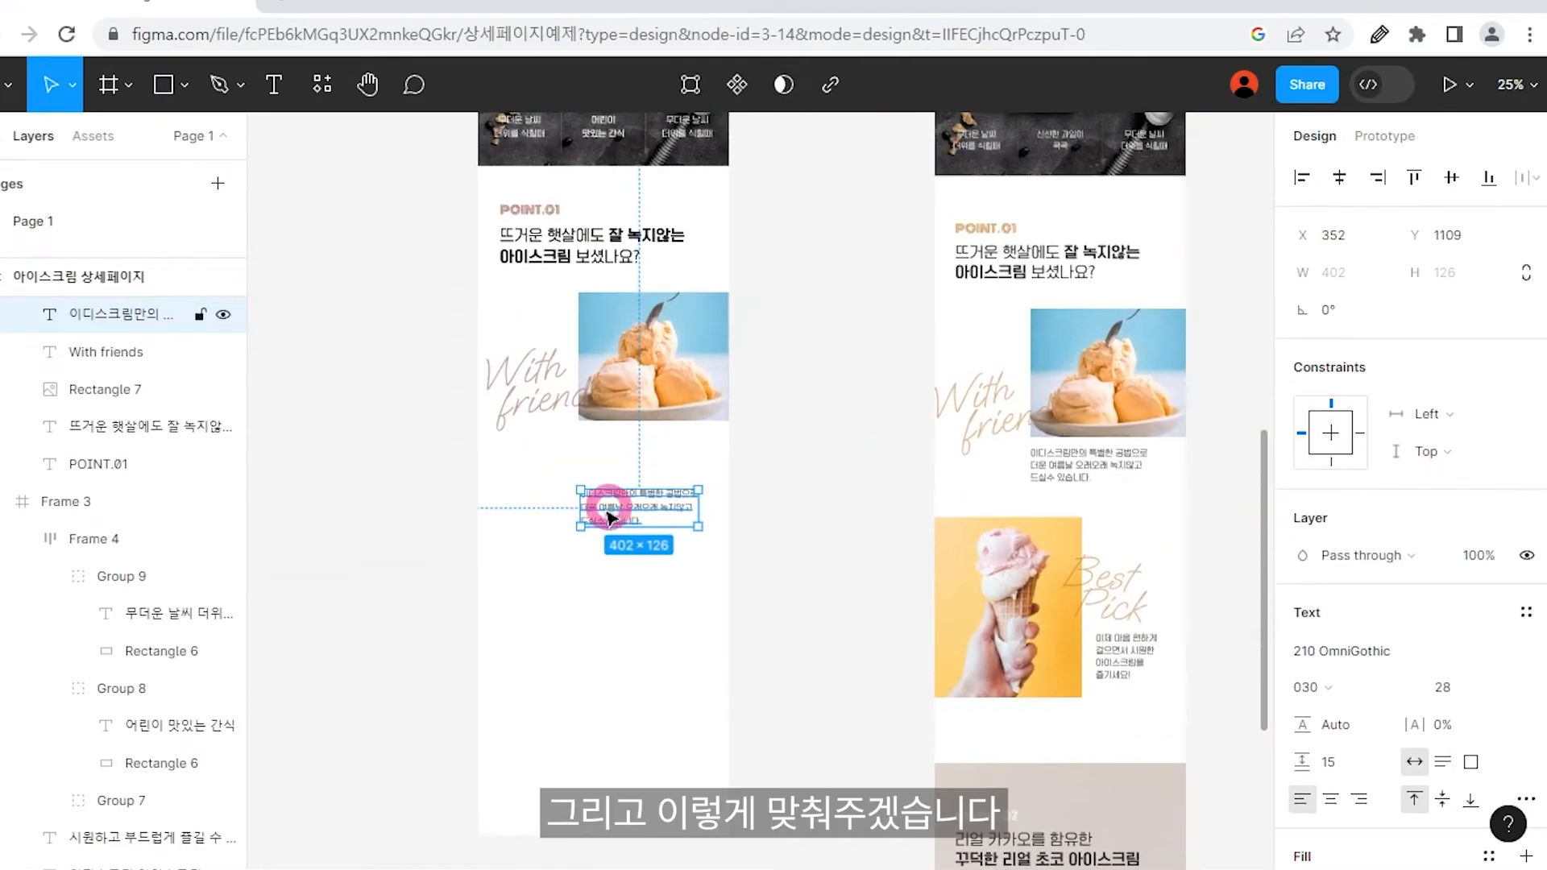
{"action": "left_click_drag", "start_coordinate": [608, 515], "coordinate": [634, 463]}
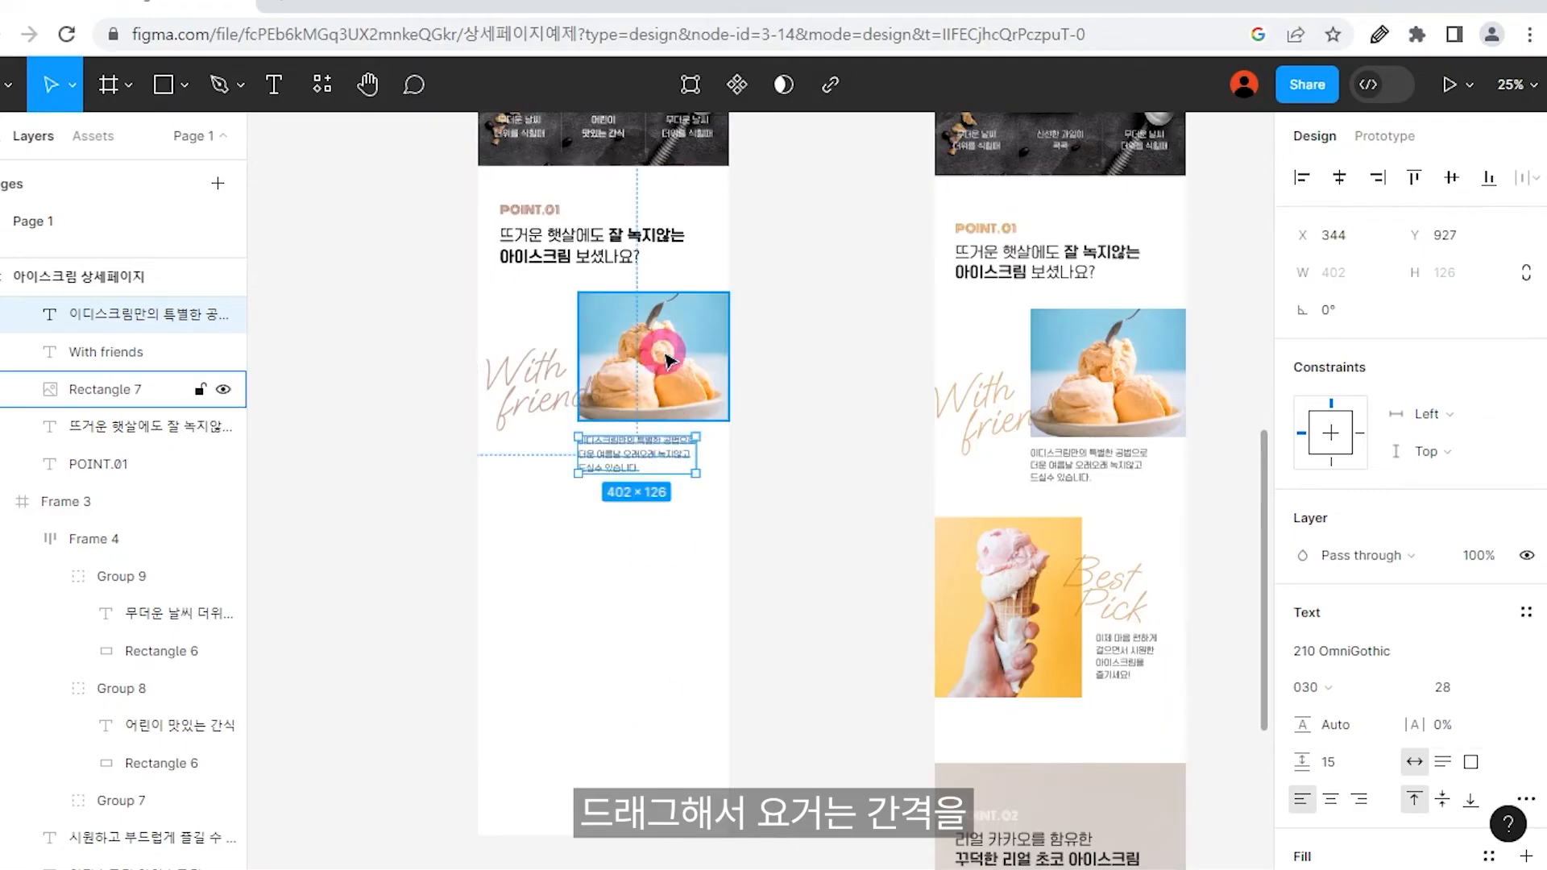
Set the vertical spacing between the ice cream photo and the description text to 40.
{"action": "left_click", "coordinate": [659, 310], "text": "shift"}
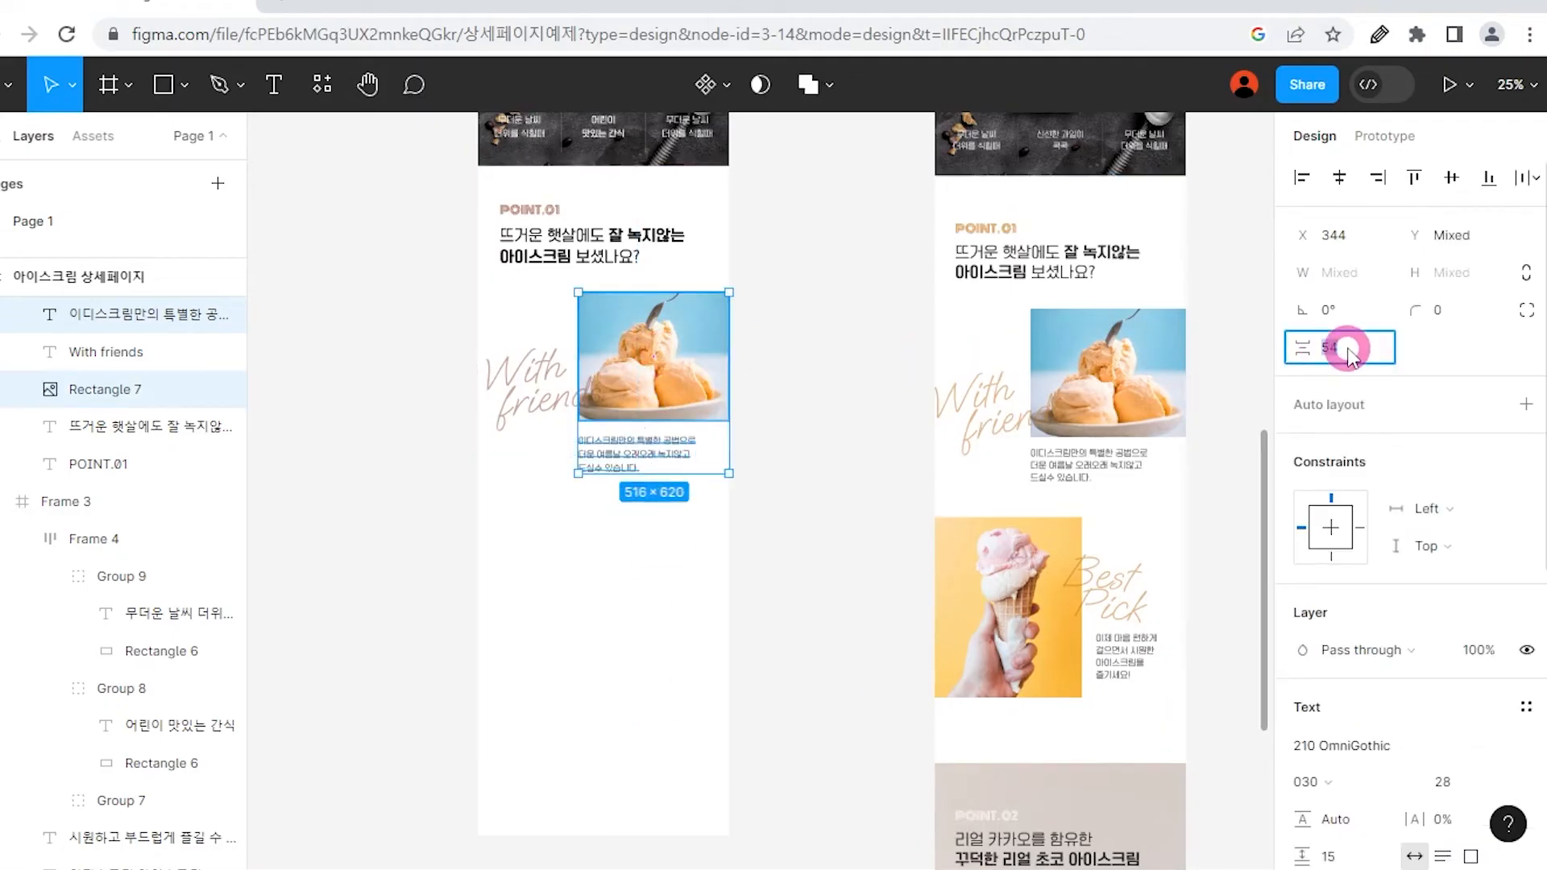
{"action": "type", "text": "40"}
{"action": "key", "text": "Return"}
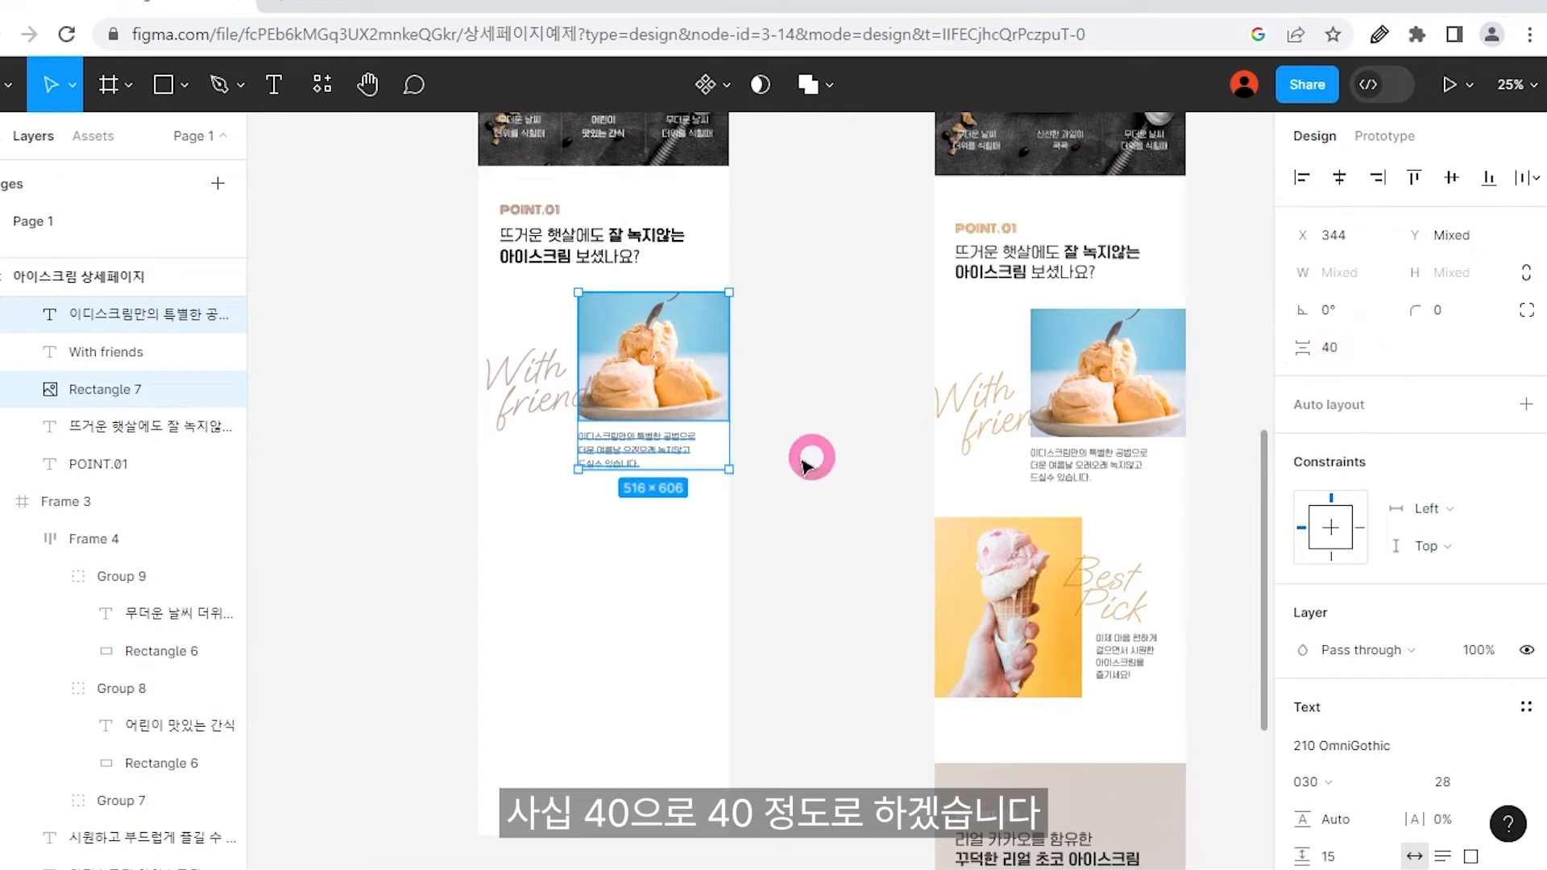
Draw a tall rectangle about 460 × 660 below the description text, flush with the frame's left edge at X 0.
{"action": "left_click", "coordinate": [817, 440]}
{"action": "mouse_move", "coordinate": [766, 550]}
{"action": "left_mouse_down"}
{"action": "mouse_move", "coordinate": [791, 586]}
{"action": "mouse_move", "coordinate": [784, 532]}
{"action": "left_mouse_up"}
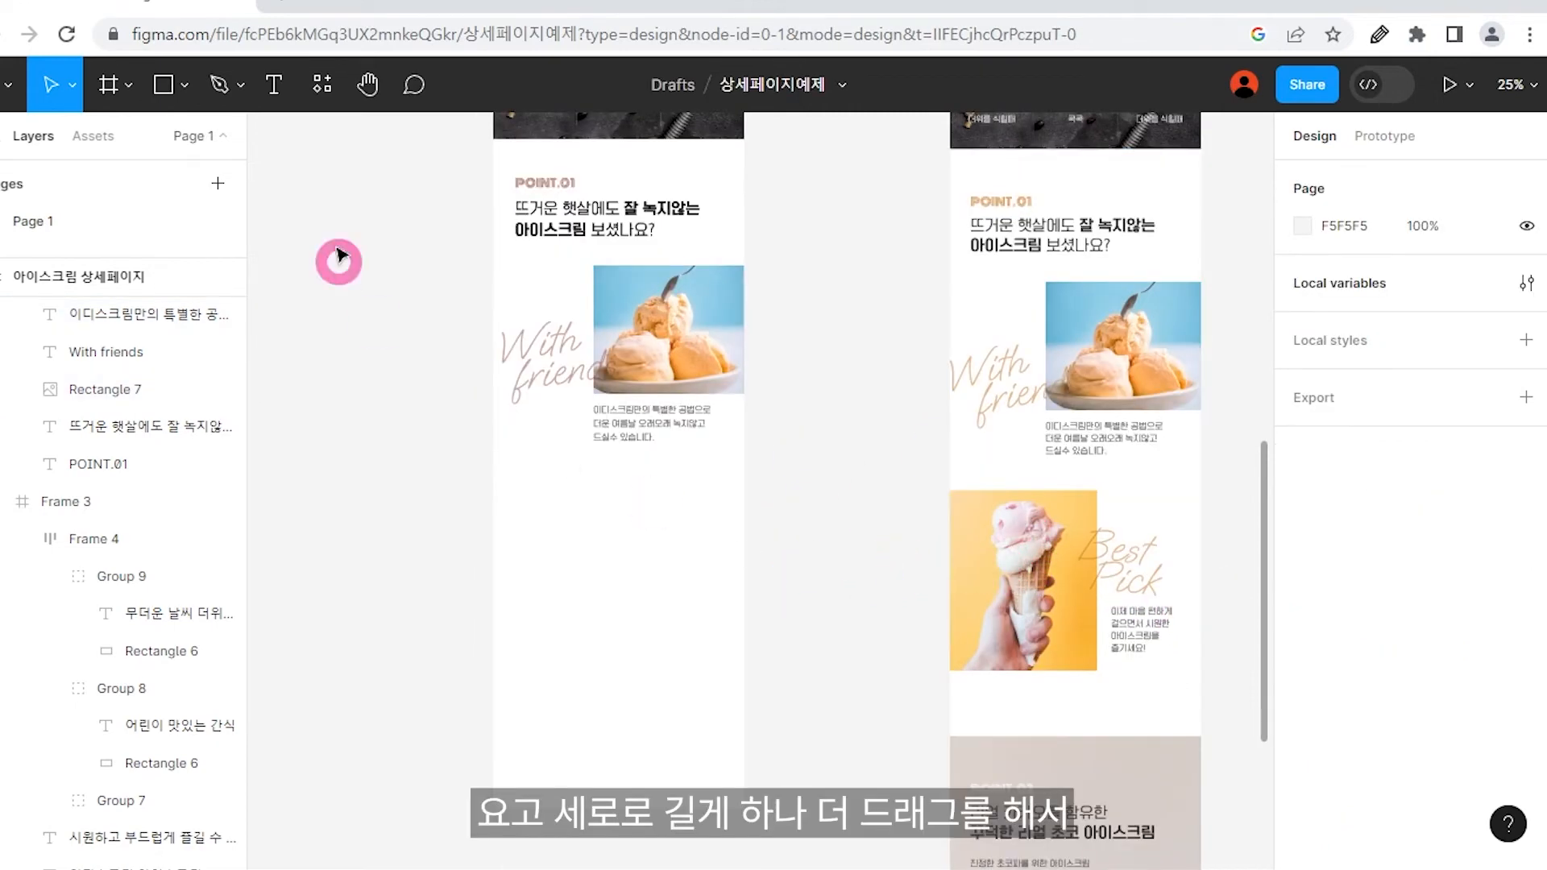
{"action": "left_click", "coordinate": [164, 84]}
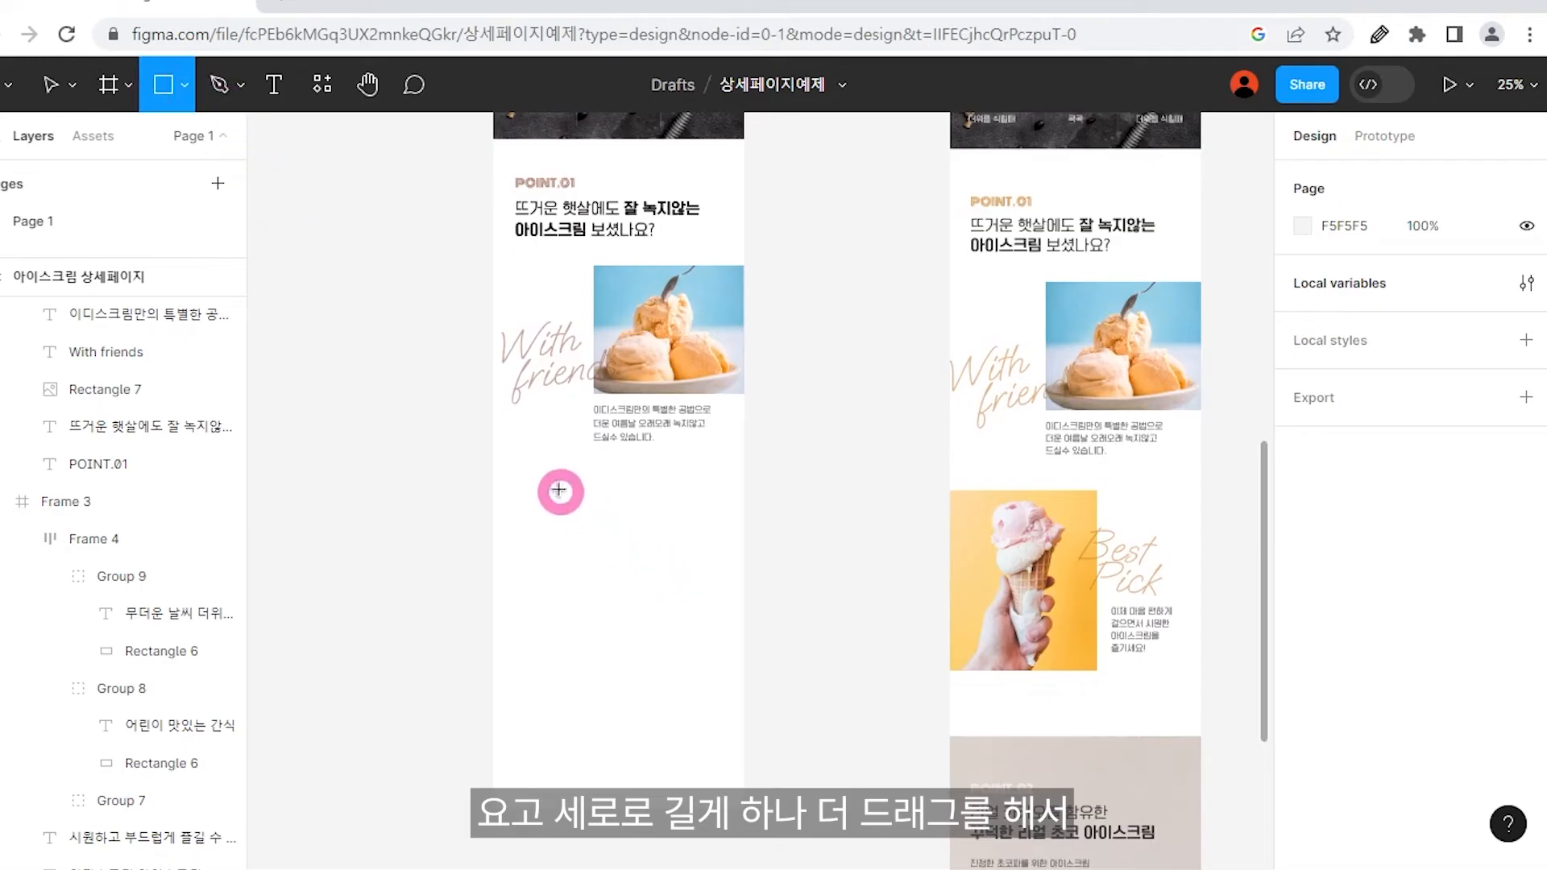
{"action": "mouse_move", "coordinate": [556, 486]}
{"action": "left_mouse_down"}
{"action": "mouse_move", "coordinate": [625, 640]}
{"action": "mouse_move", "coordinate": [670, 673]}
{"action": "mouse_move", "coordinate": [665, 655]}
{"action": "left_mouse_up"}
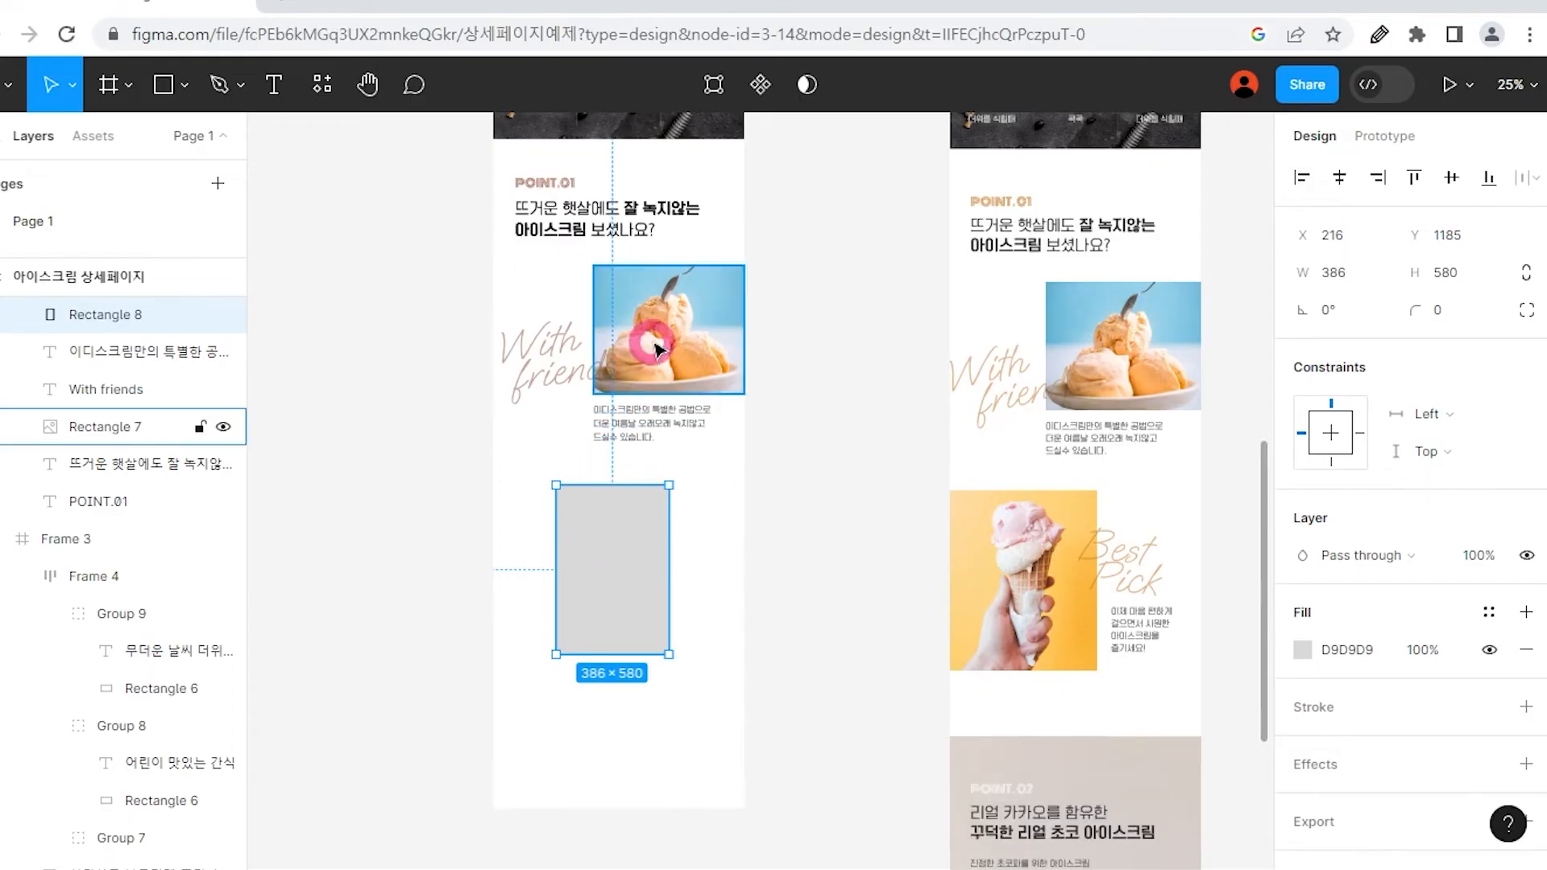
{"action": "mouse_move", "coordinate": [631, 570]}
{"action": "left_mouse_down"}
{"action": "mouse_move", "coordinate": [567, 580]}
{"action": "mouse_move", "coordinate": [627, 590]}
{"action": "left_mouse_up"}
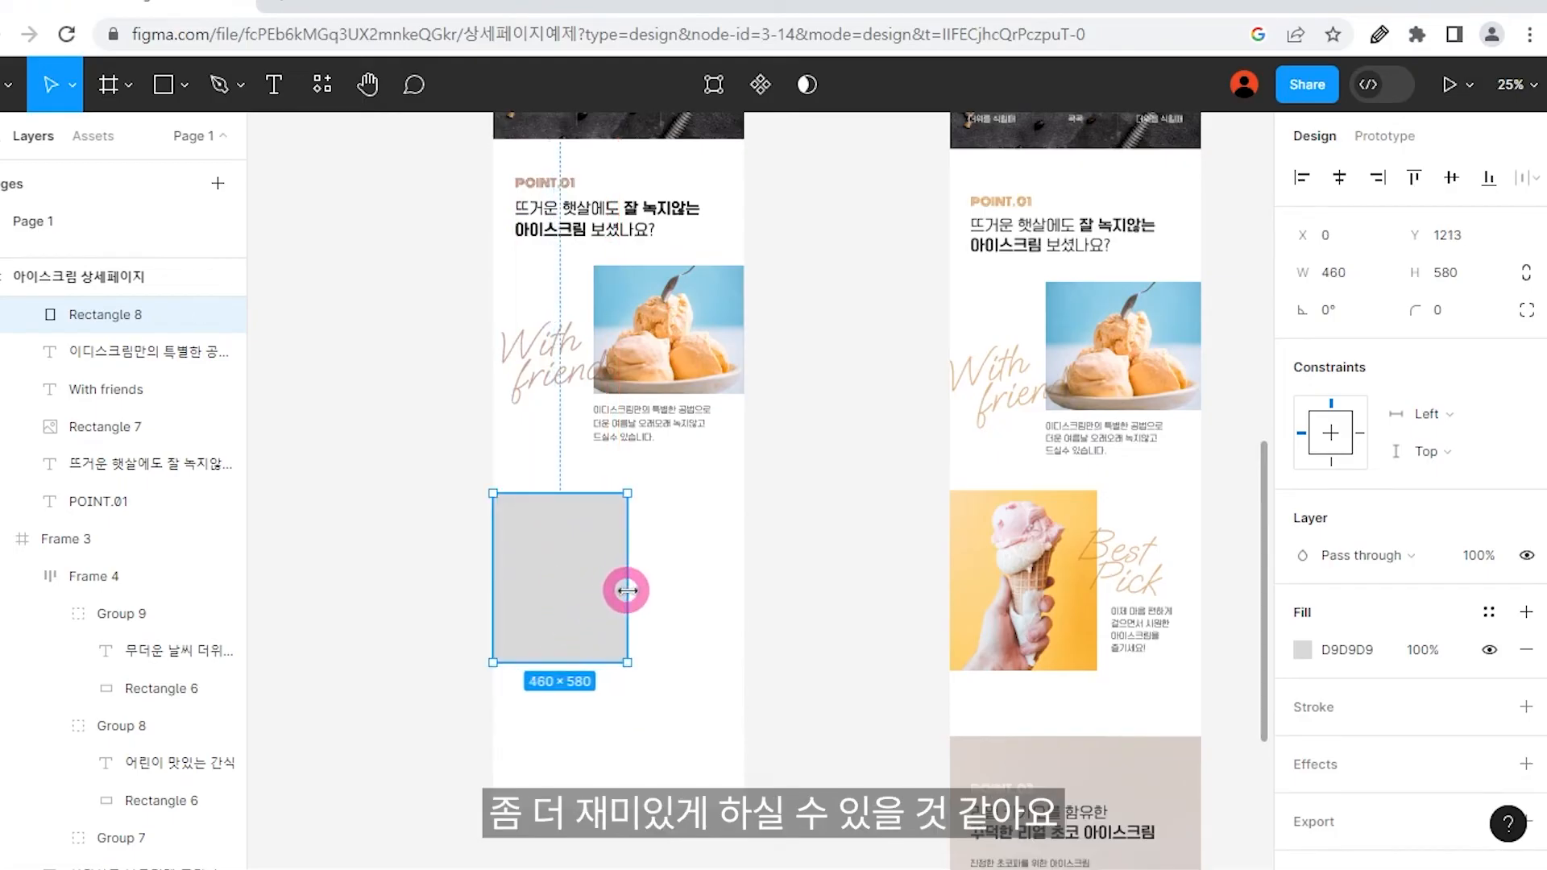
{"action": "left_click_drag", "start_coordinate": [559, 661], "coordinate": [559, 686]}
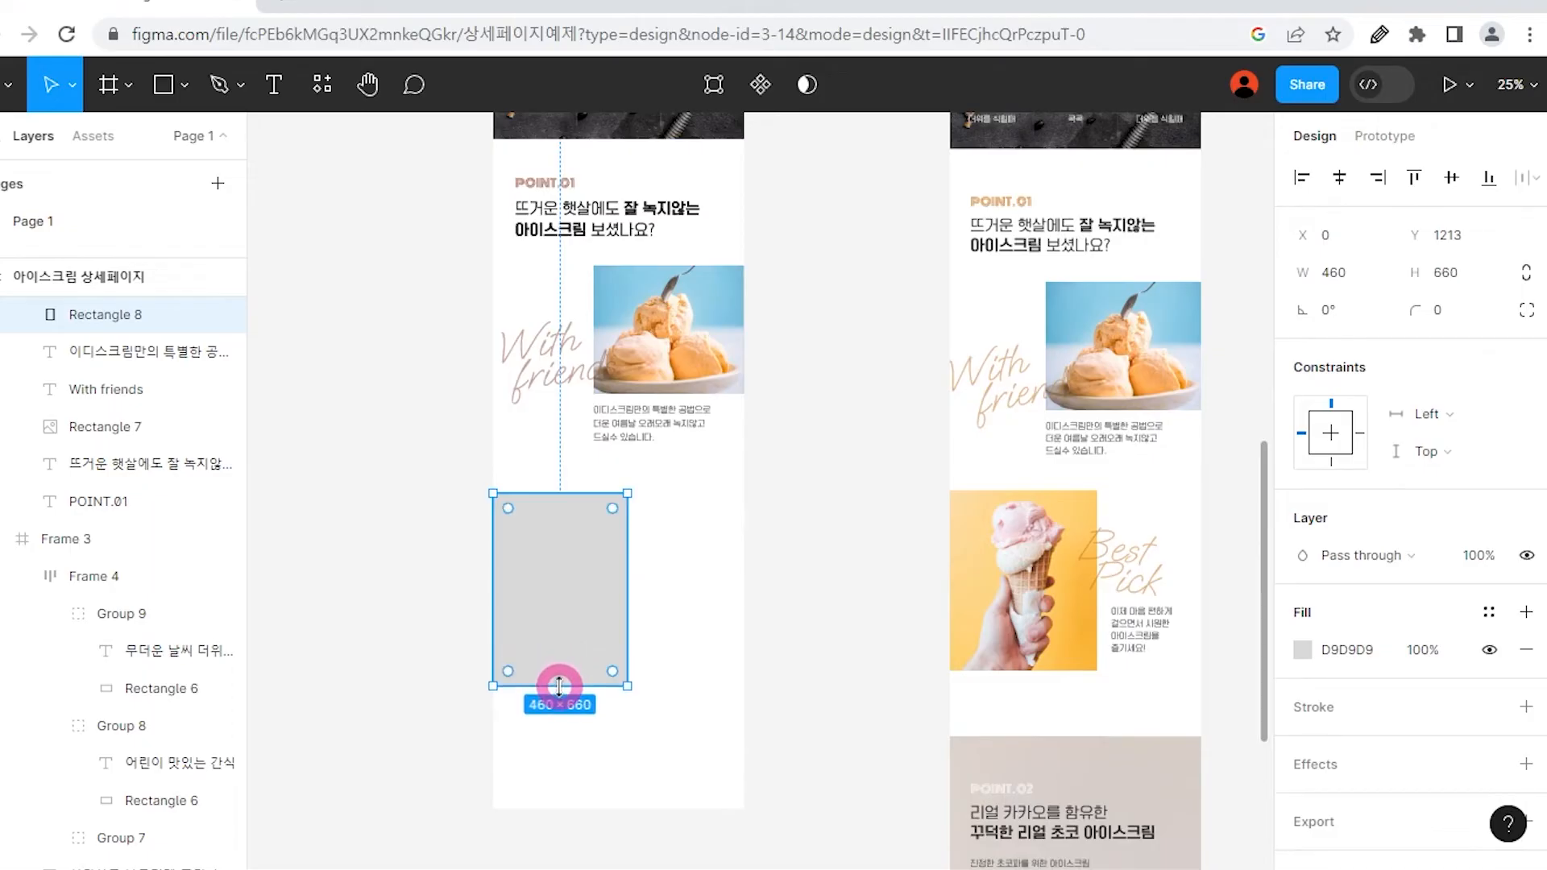
Fill the rectangle with the Unsplash "ice cream" photo of a hand holding a cone on a yellow background.
{"action": "right_click", "coordinate": [597, 572]}
{"action": "mouse_move", "coordinate": [672, 670]}
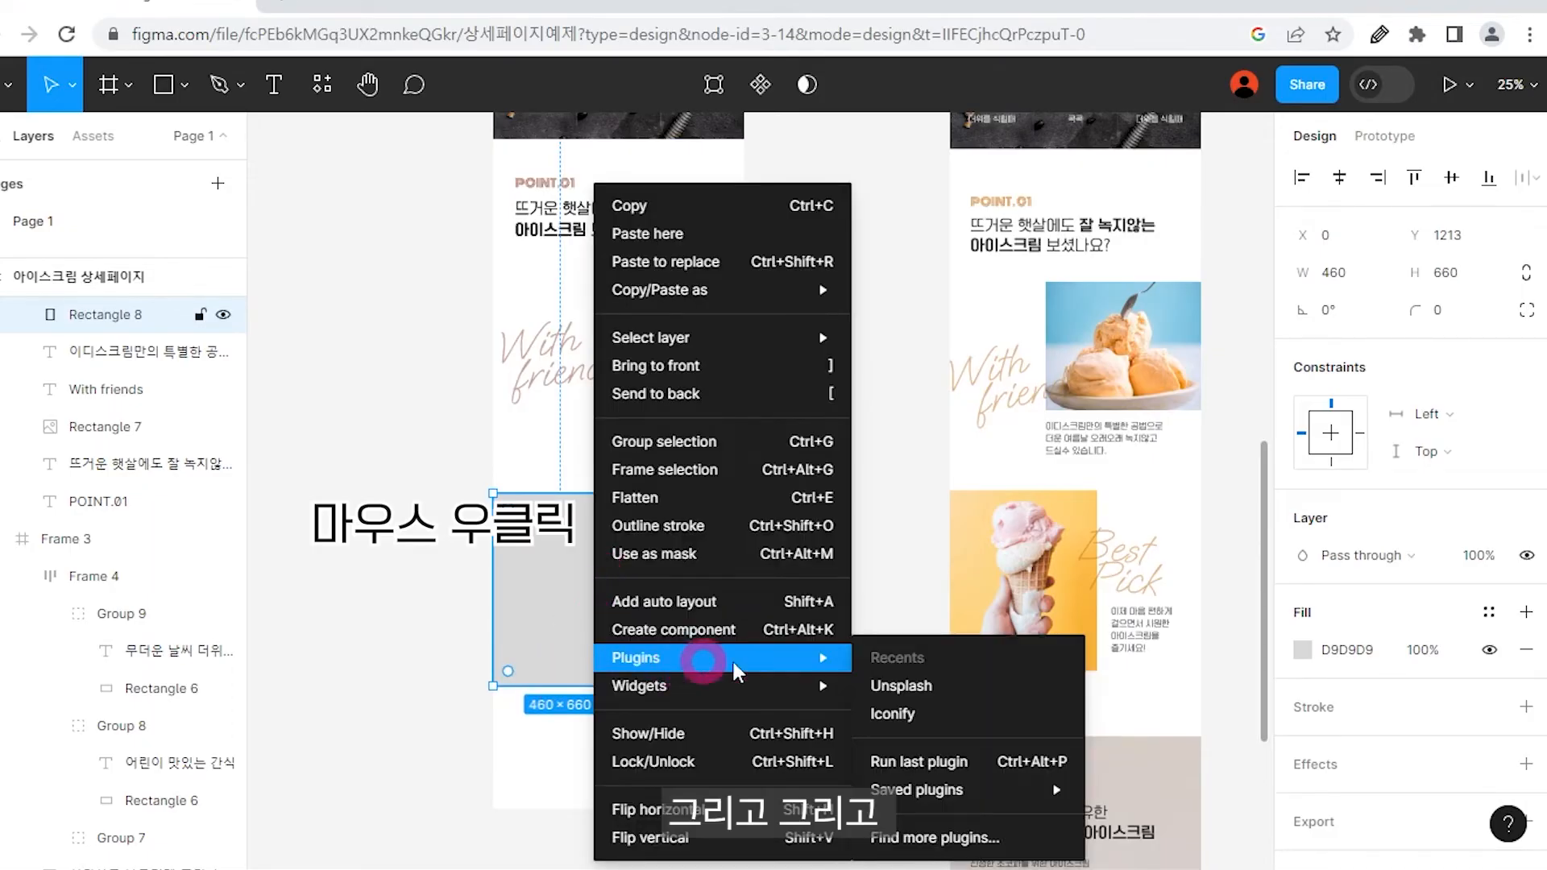
{"action": "left_click", "coordinate": [899, 684]}
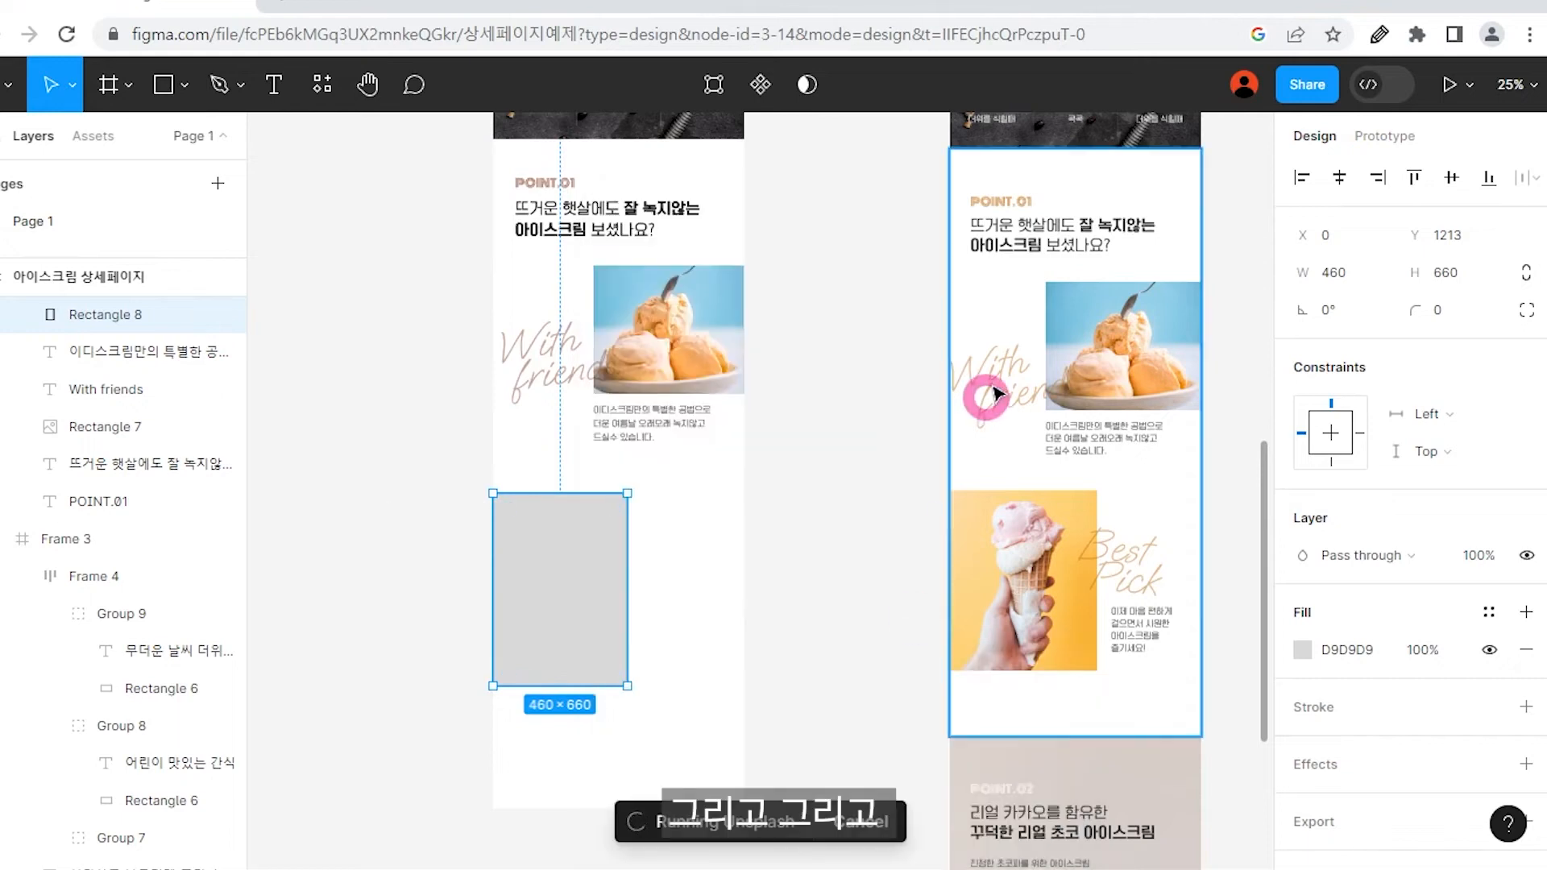
{"action": "left_click", "coordinate": [1147, 291]}
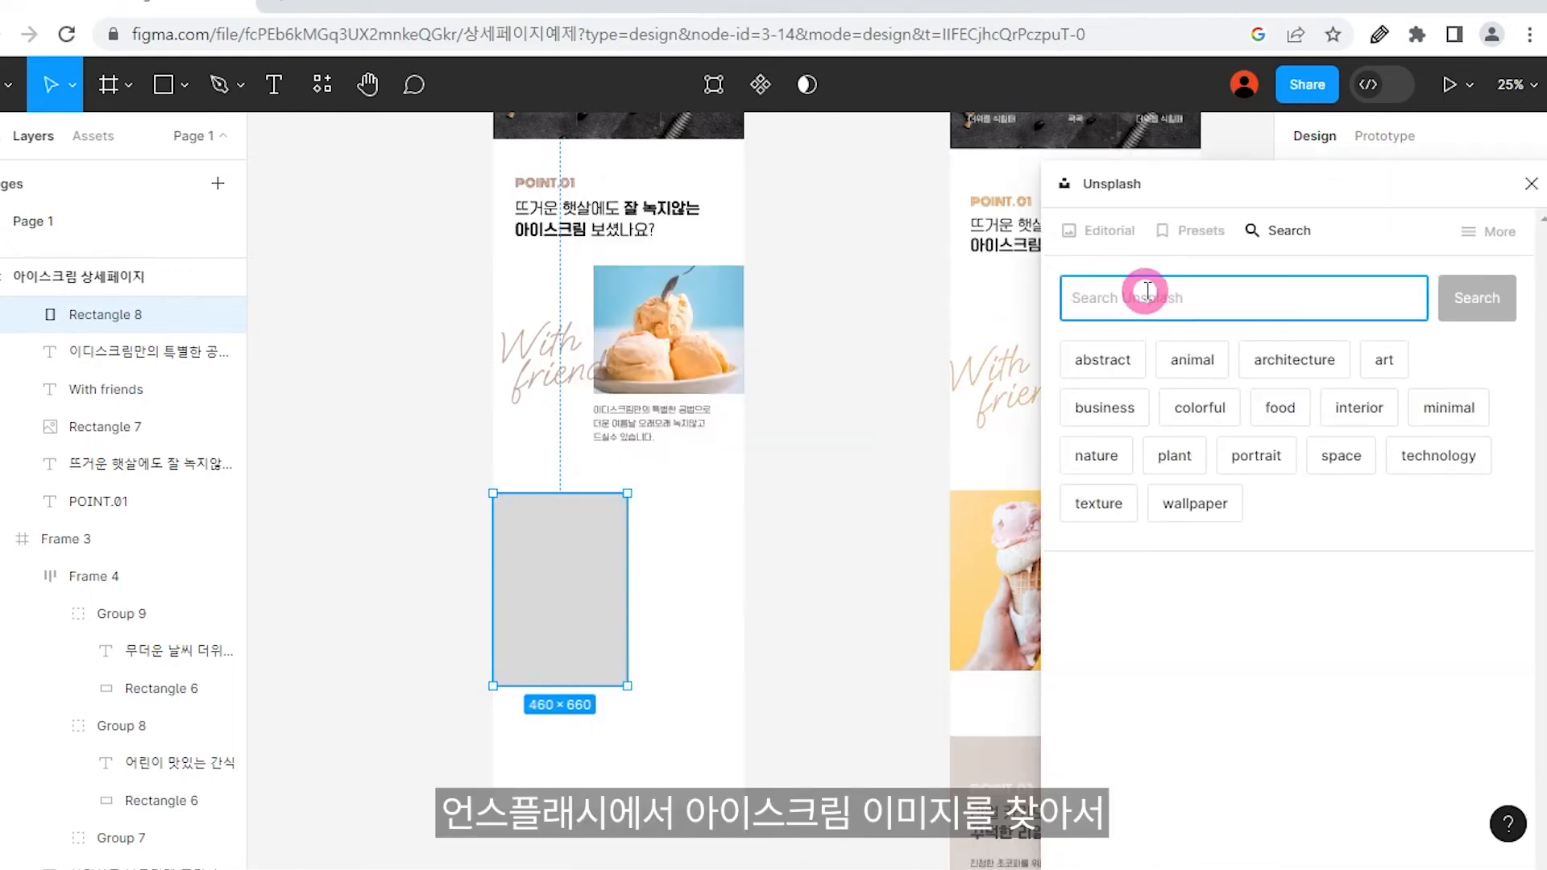
{"action": "type", "text": "ice cr"}
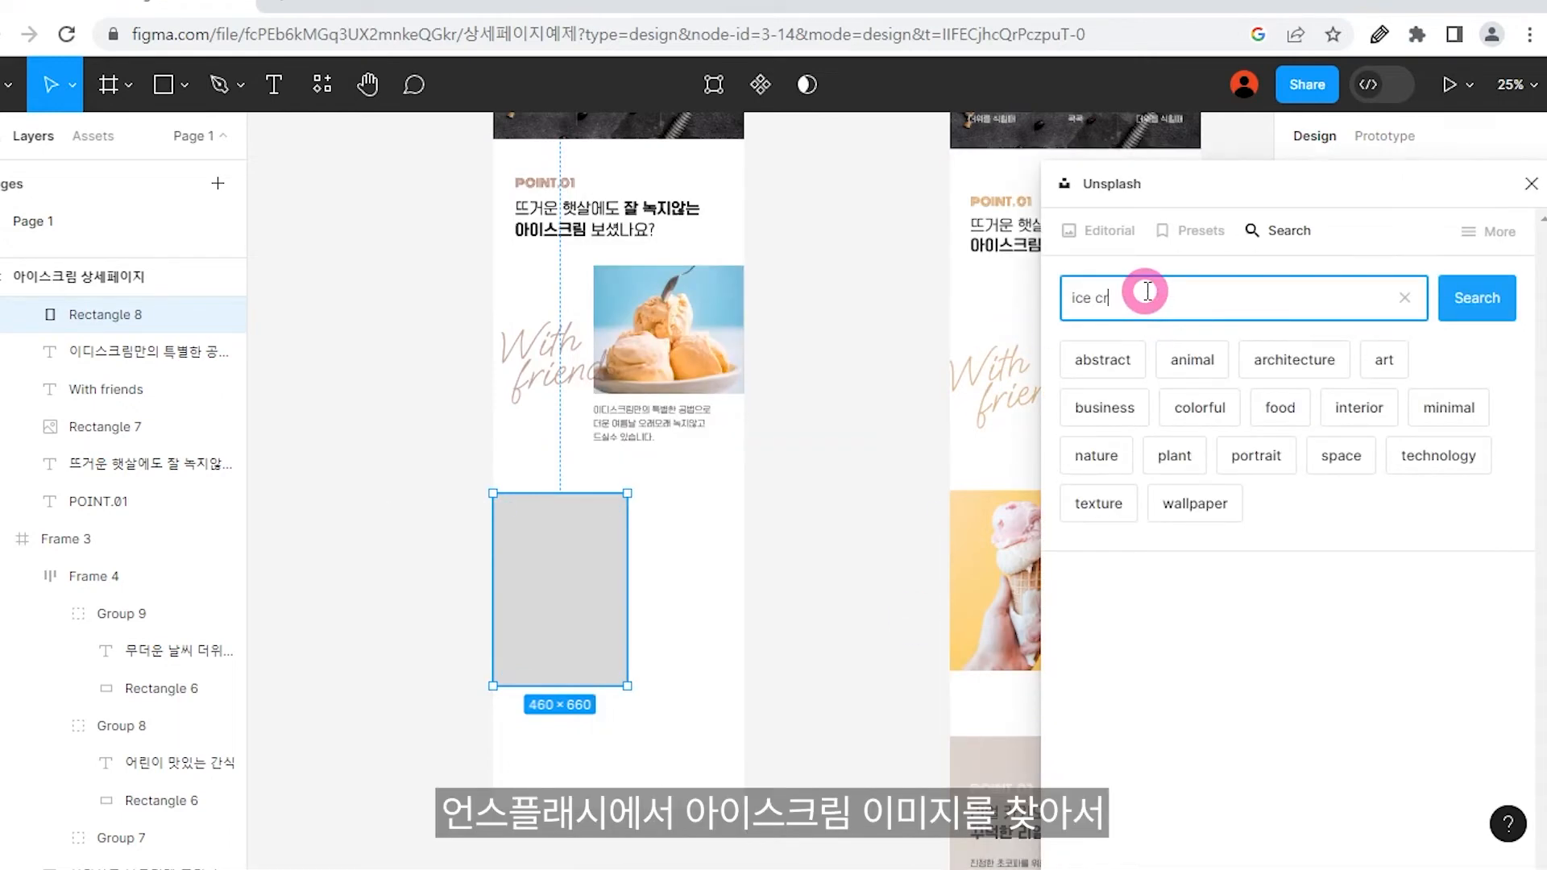
{"action": "type", "text": "em"}
{"action": "key", "text": "Return"}
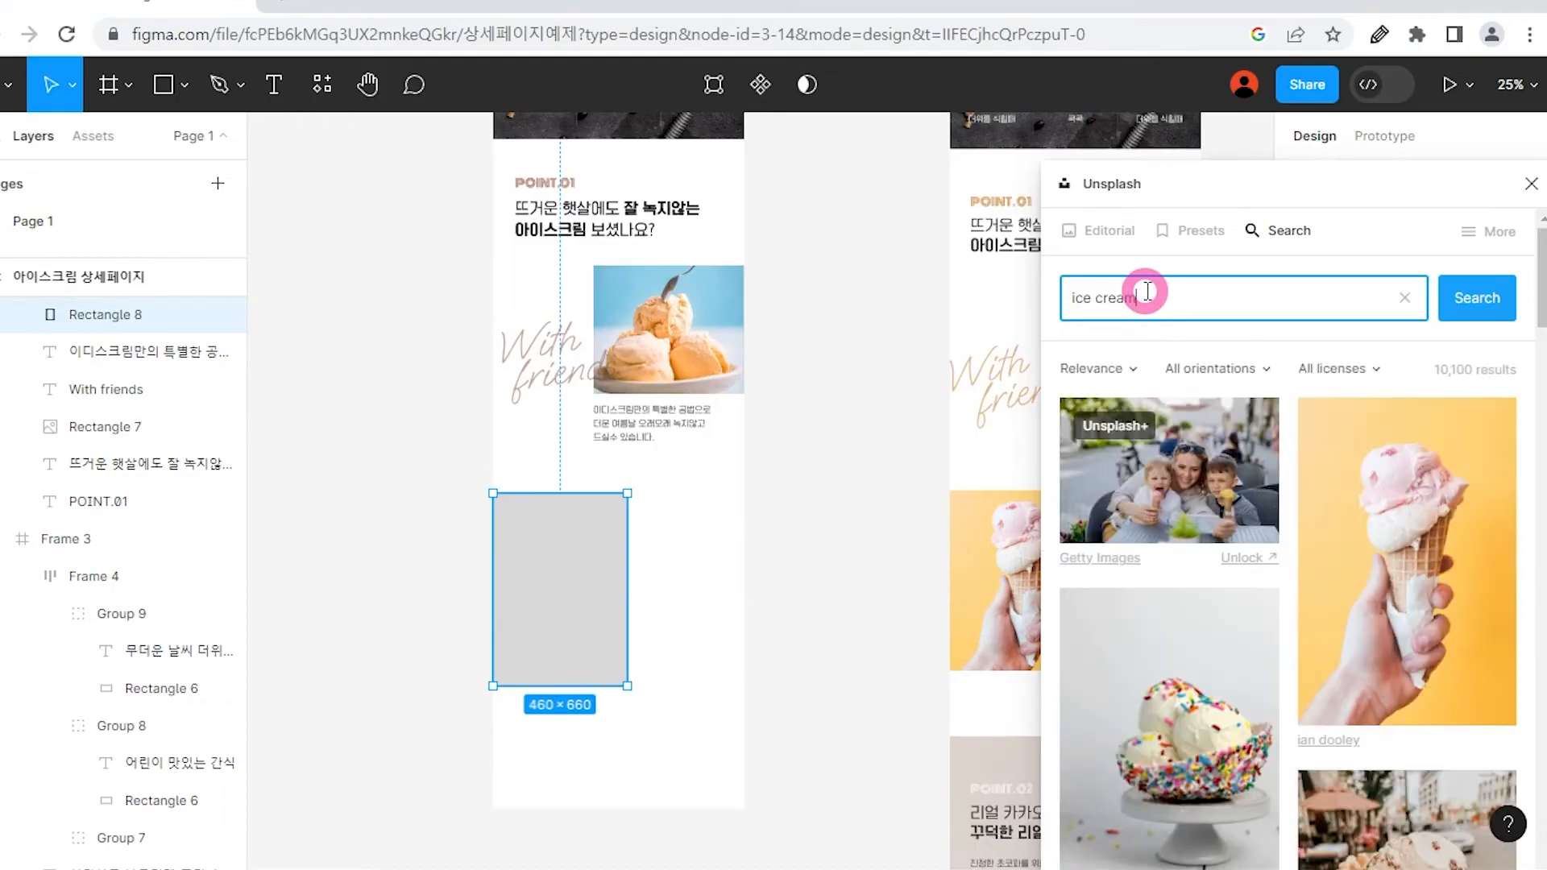
{"action": "left_click", "coordinate": [1385, 507]}
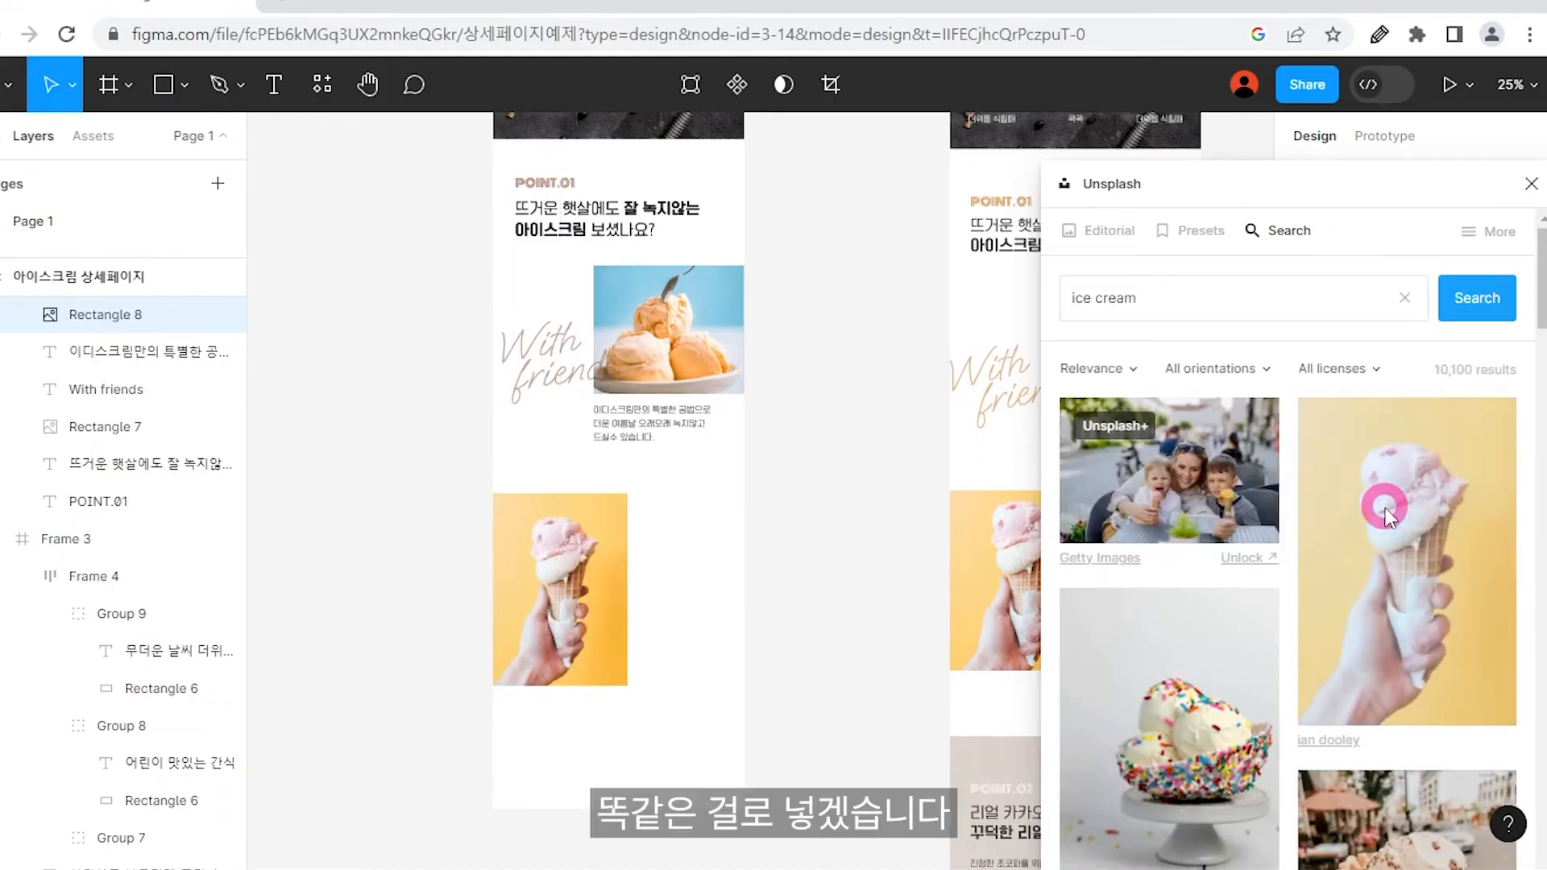
{"action": "left_click", "coordinate": [1531, 184]}
Move the cone photo up closer to the description text, to Y 1149, and check the spacing between them.
{"action": "left_click", "coordinate": [844, 523]}
{"action": "left_click_drag", "start_coordinate": [845, 524], "coordinate": [878, 616]}
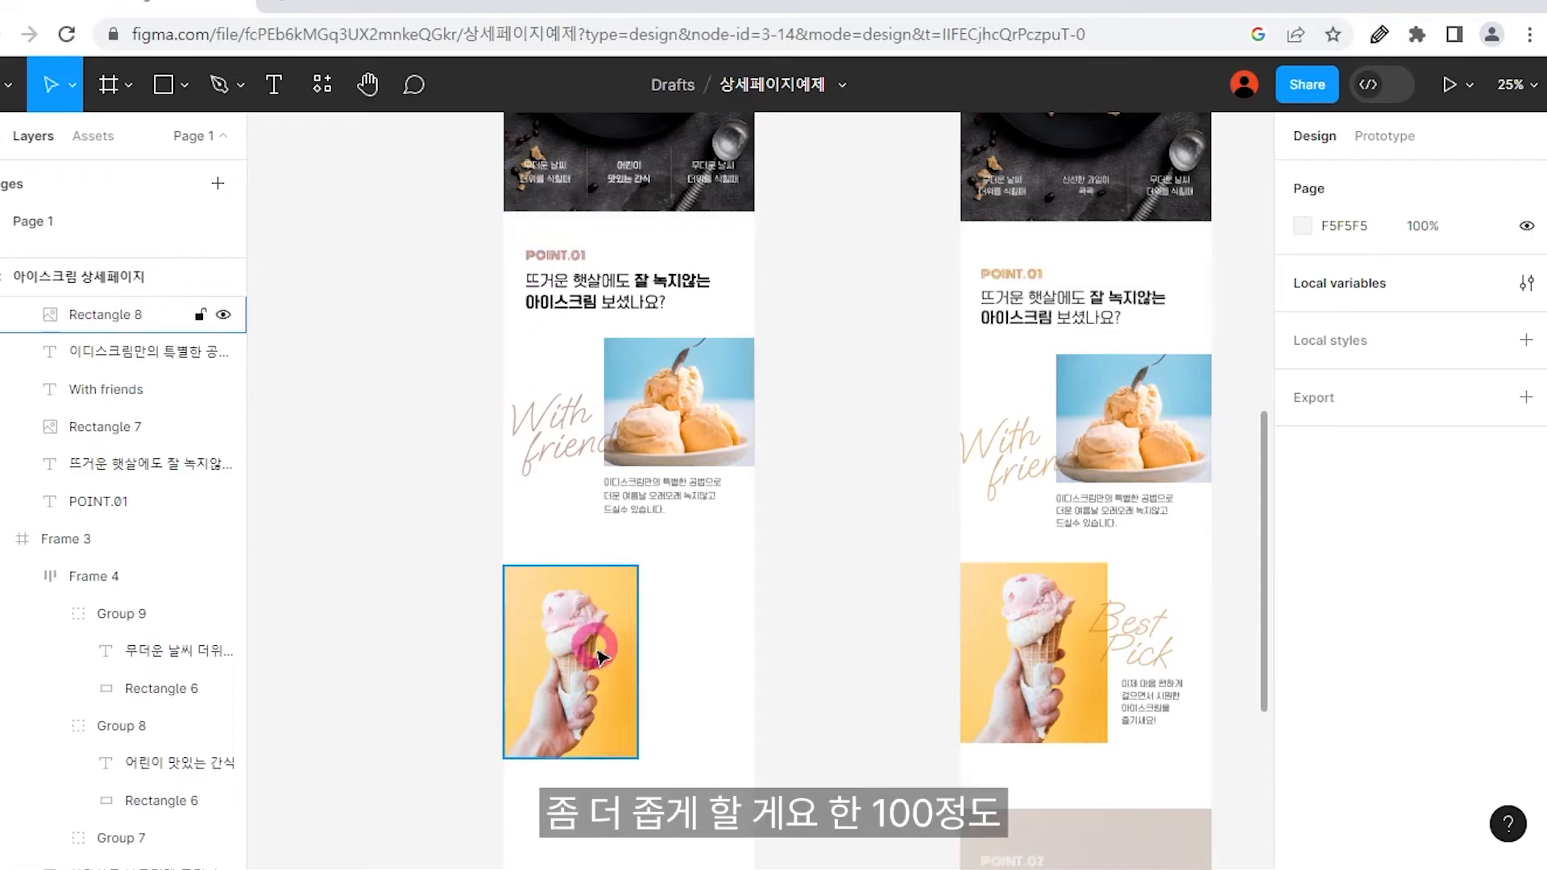
{"action": "left_click_drag", "start_coordinate": [610, 640], "coordinate": [616, 621]}
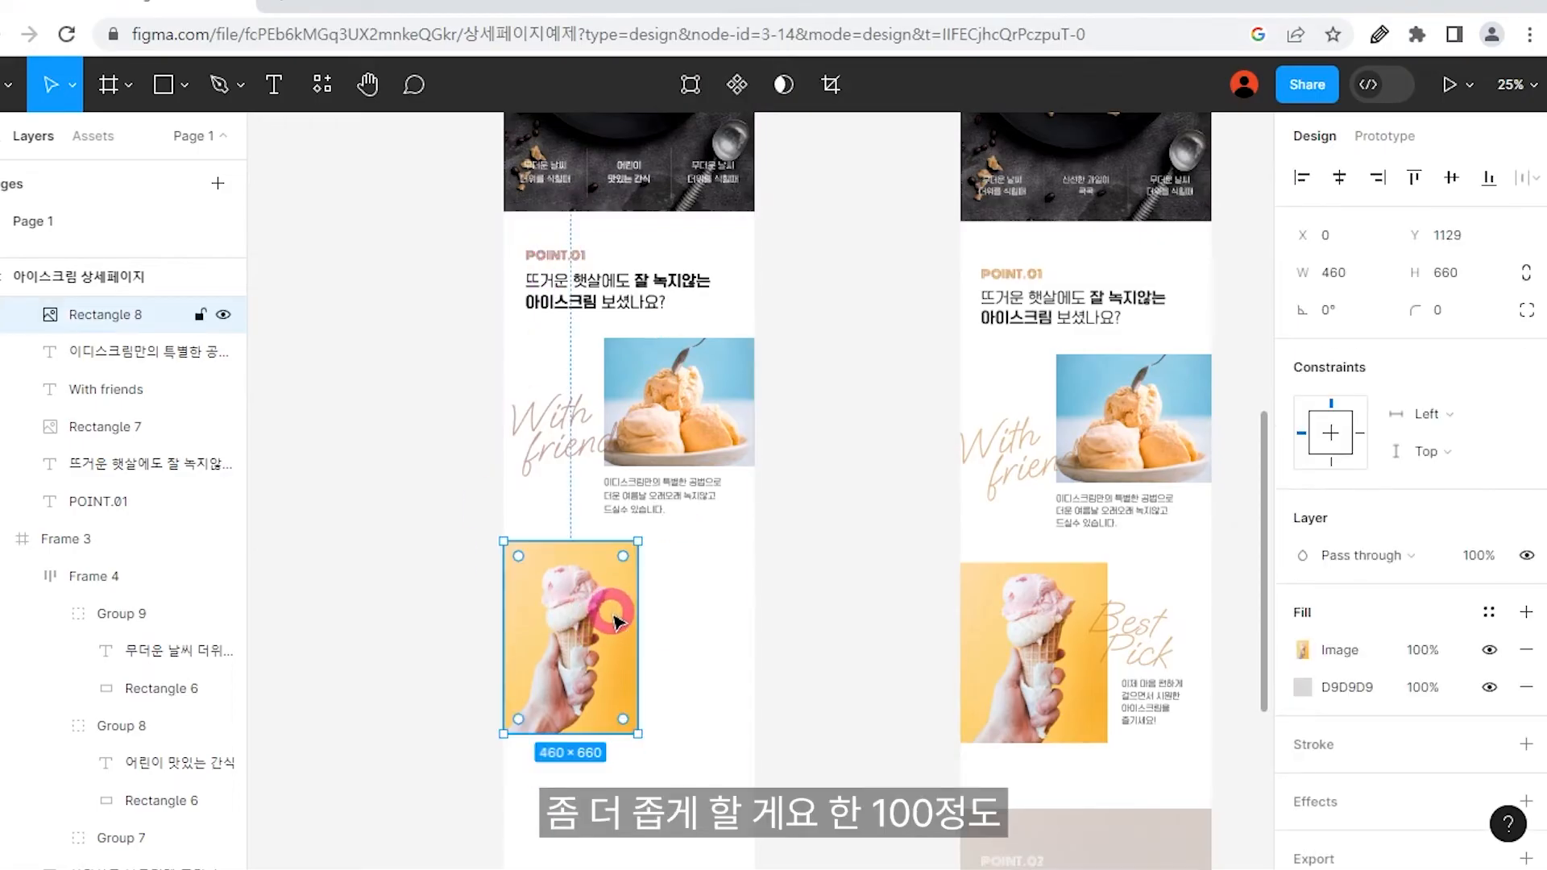
{"action": "key", "text": "shift+Down"}
{"action": "key", "text": "shift+Down"}
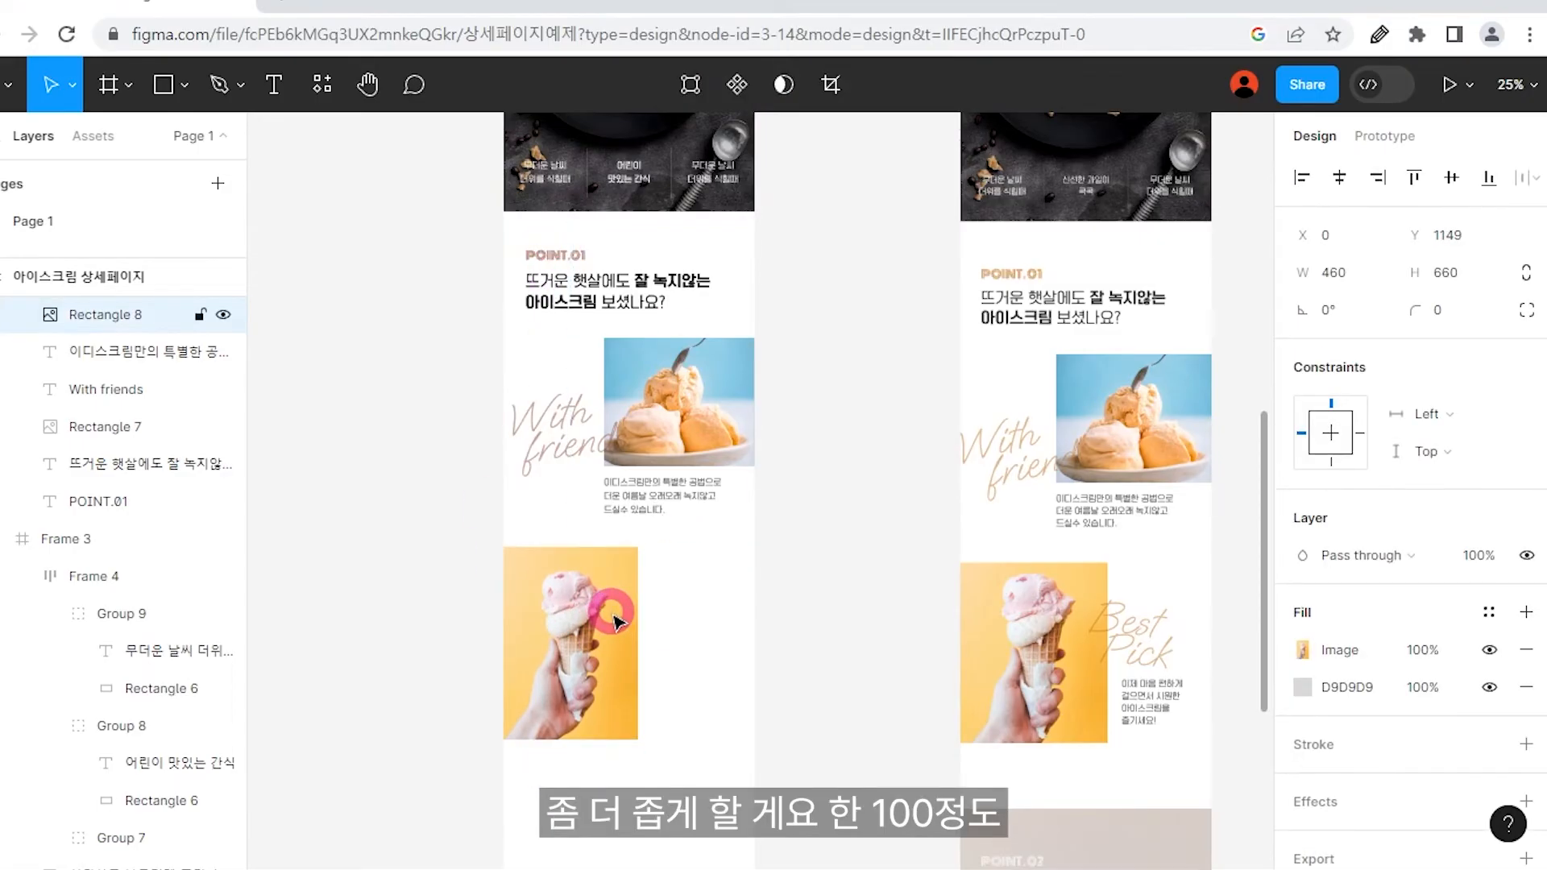
{"action": "left_click", "coordinate": [648, 504], "text": "shift"}
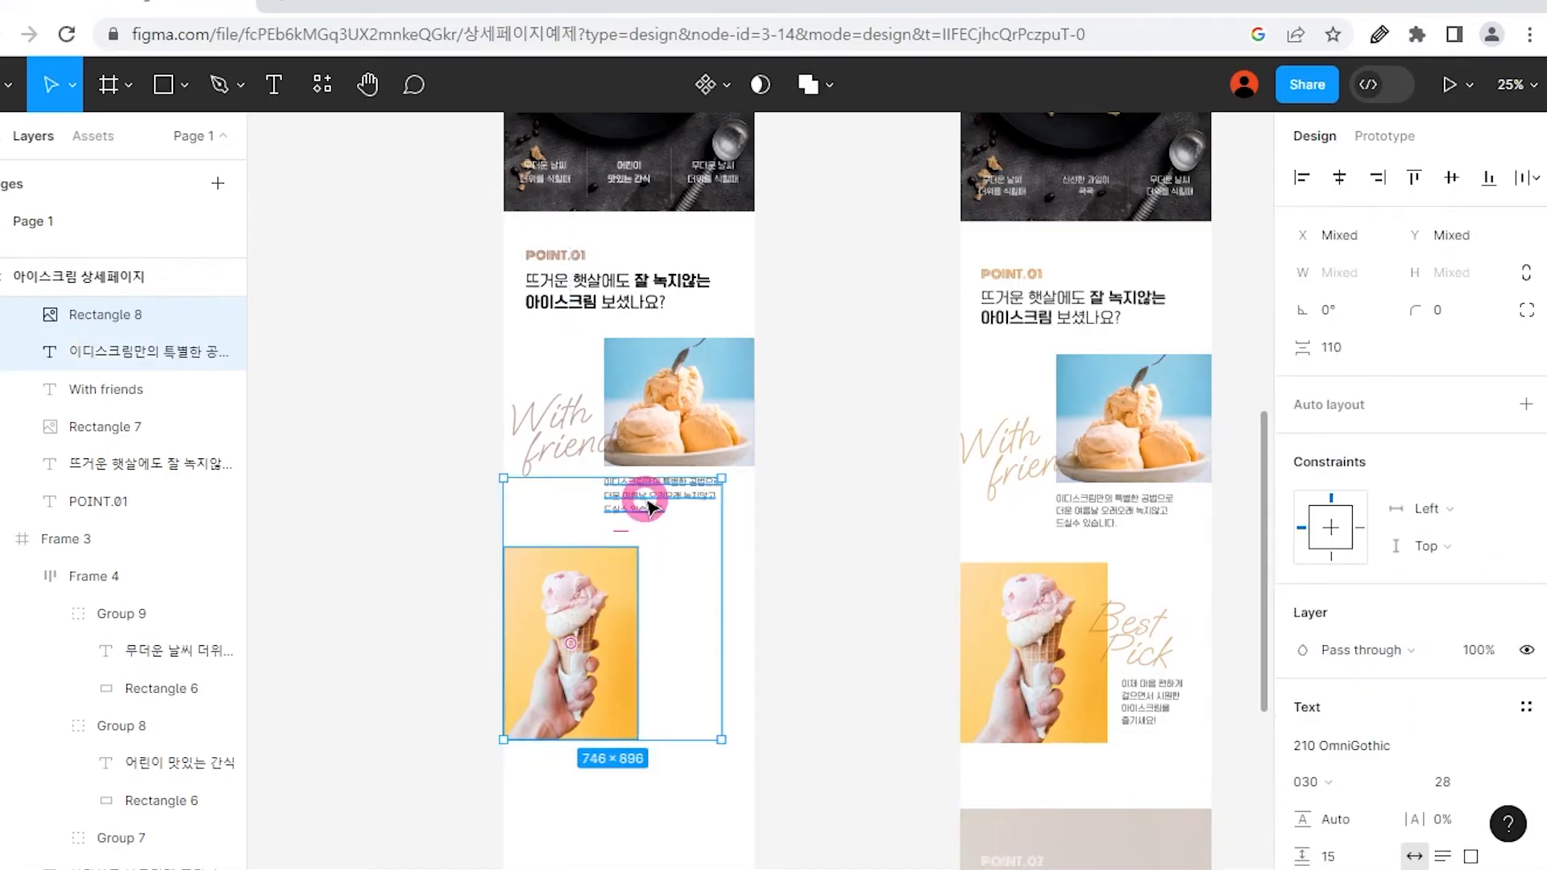
{"action": "left_click", "coordinate": [1333, 351]}
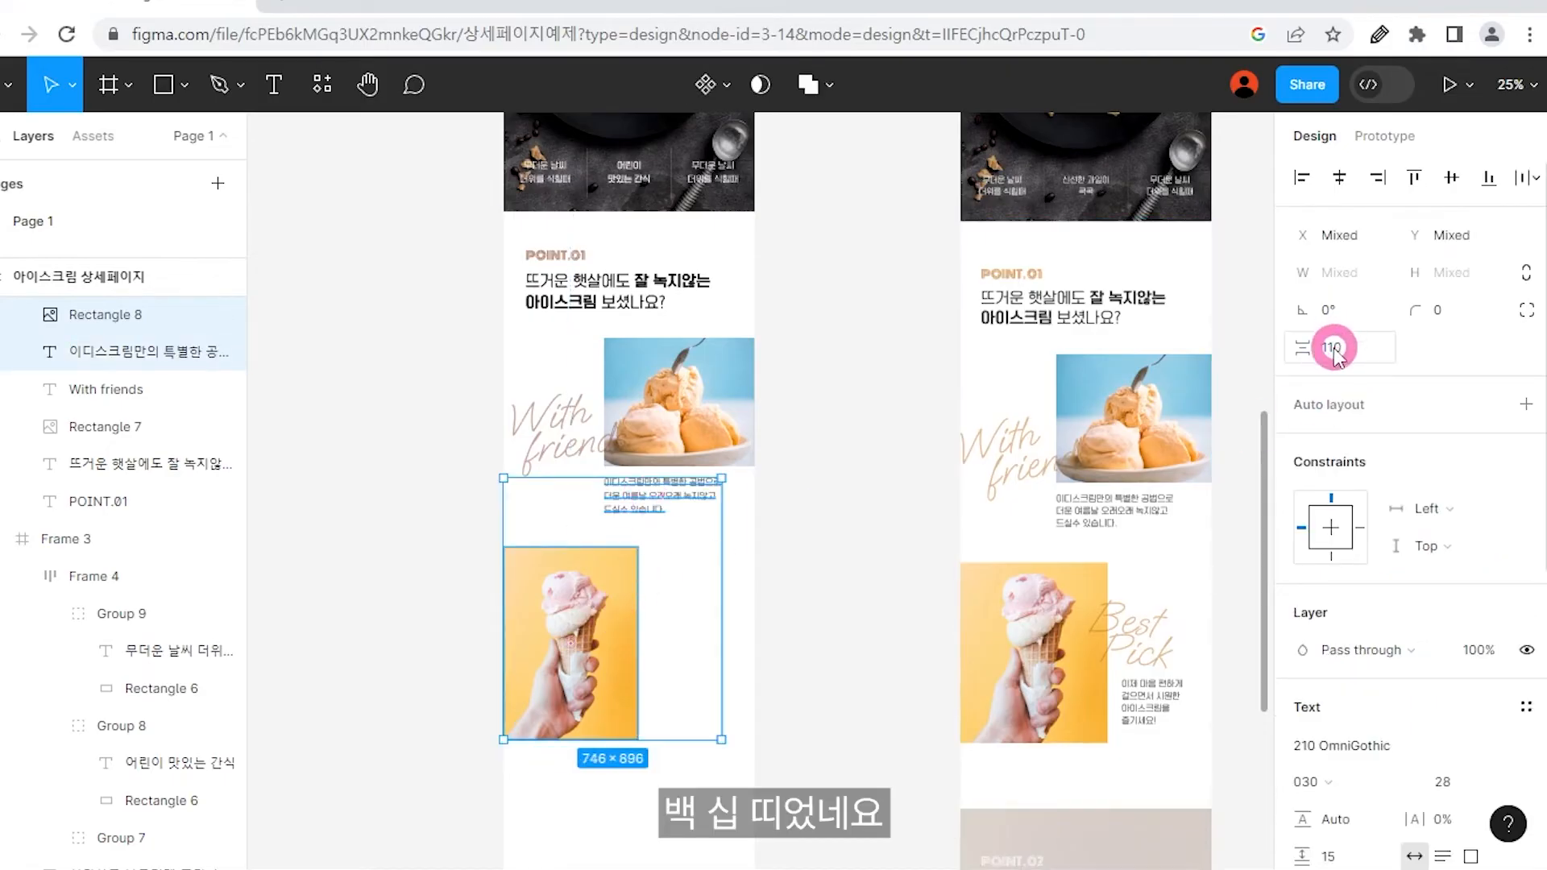
{"action": "left_click", "coordinate": [813, 551]}
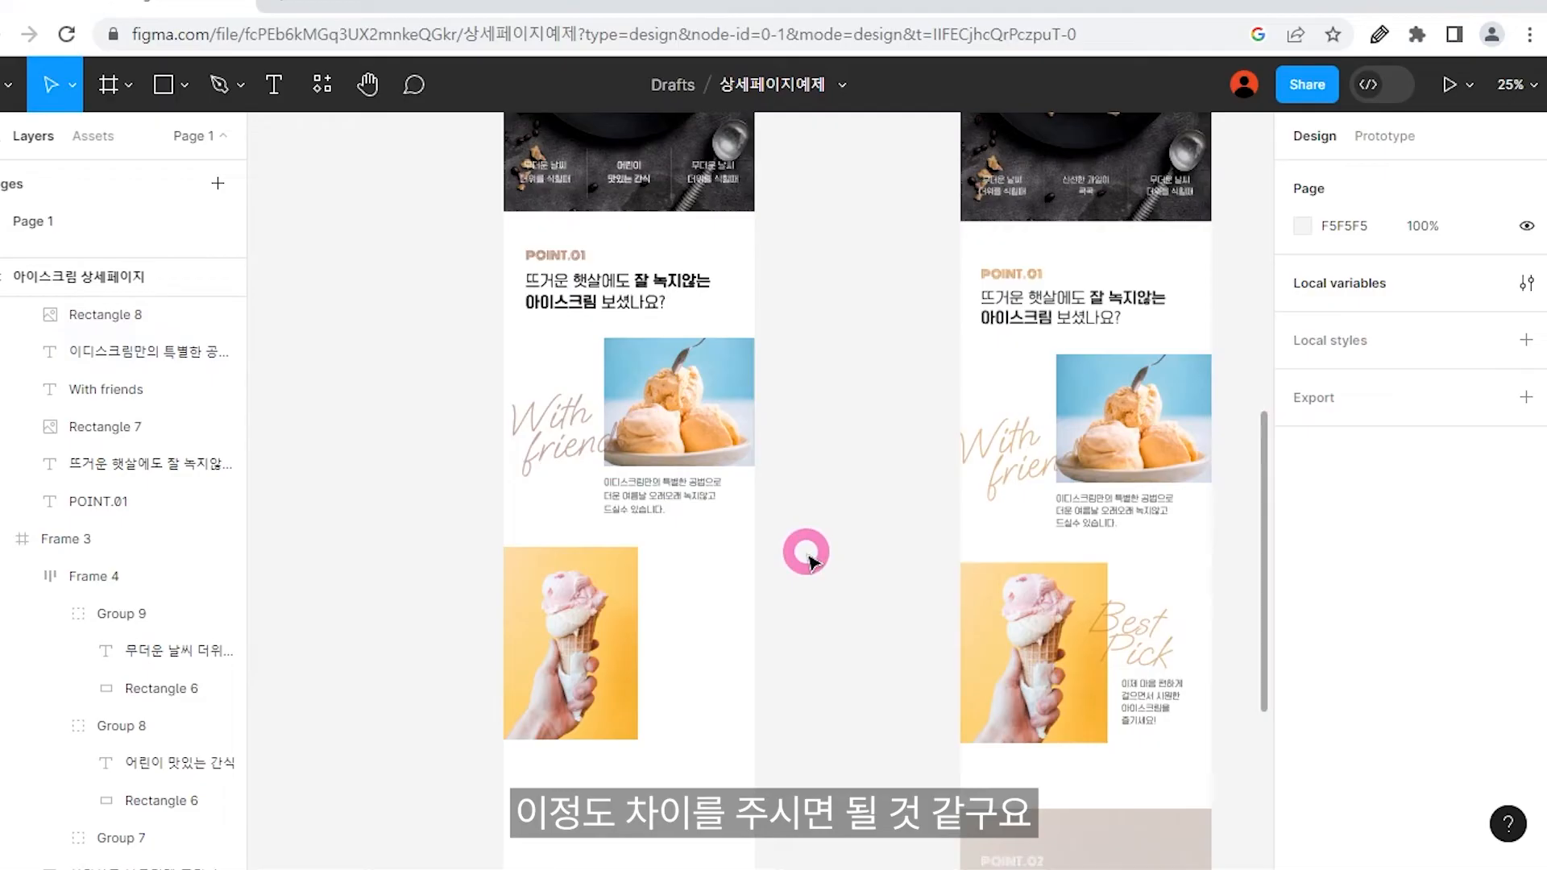
Duplicate the "With friends" lettering to the cone photo's lower right edge and bring the copy forward above the photo.
{"action": "left_click", "coordinate": [562, 443]}
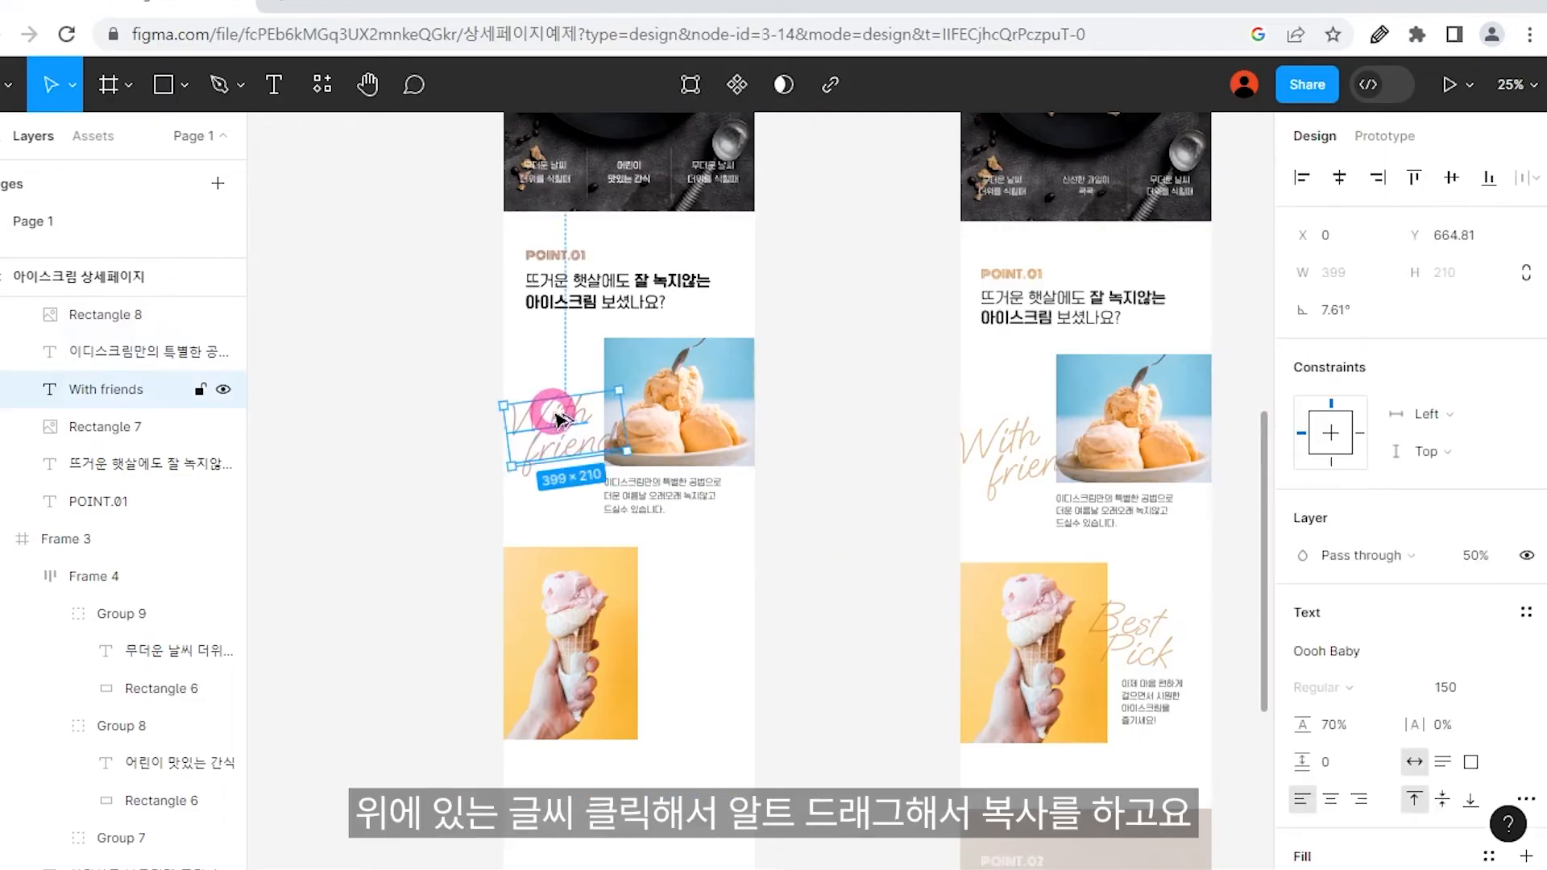
{"action": "left_click_drag", "start_coordinate": [558, 419], "coordinate": [661, 698]}
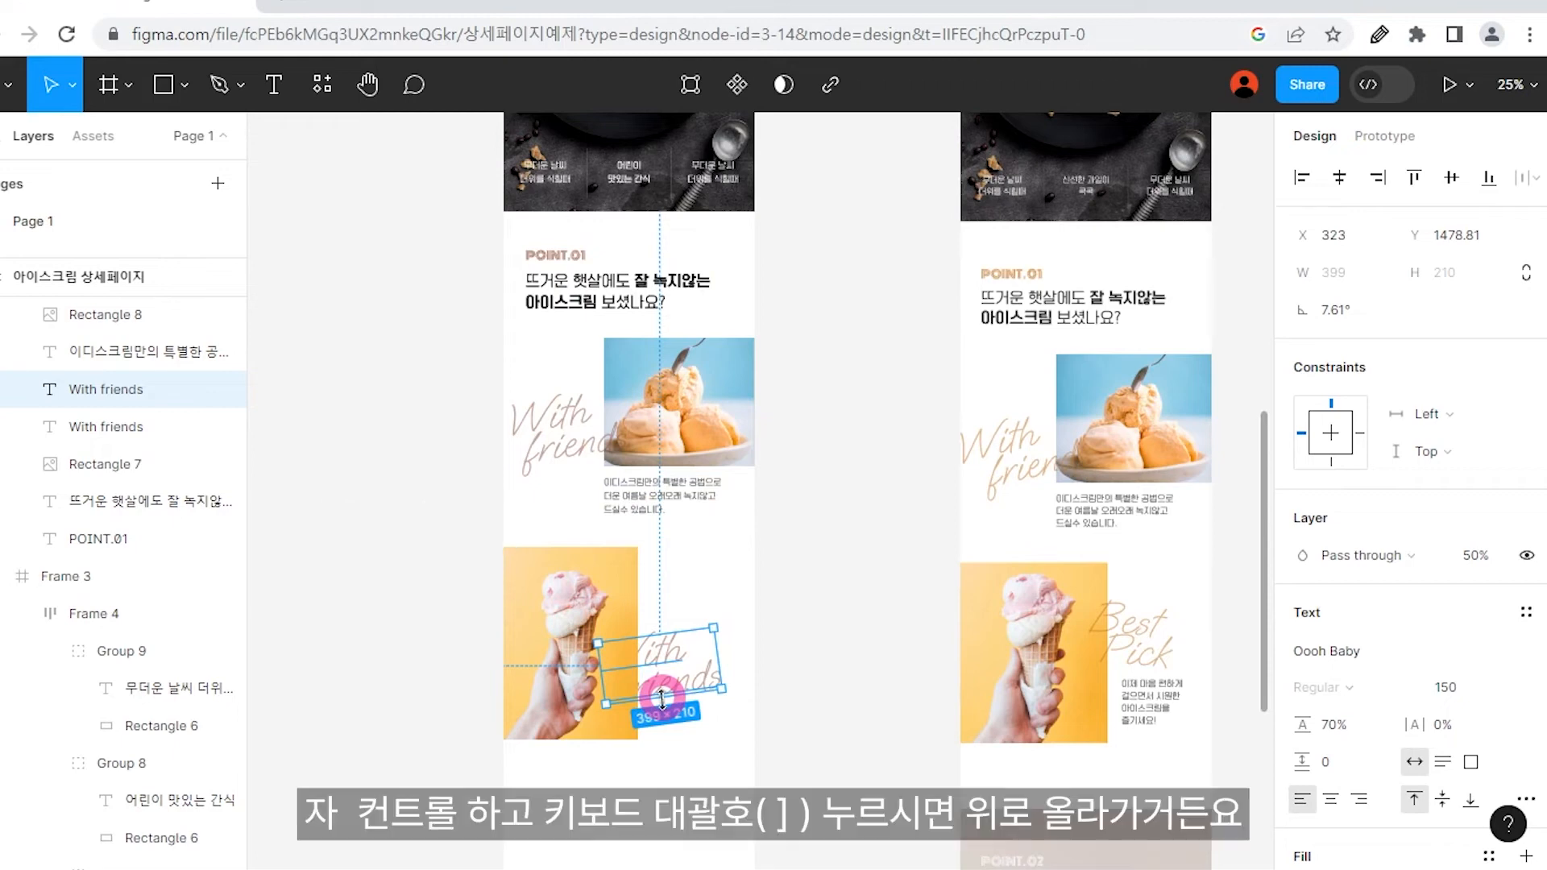
{"action": "key", "text": "ctrl+bracketright"}
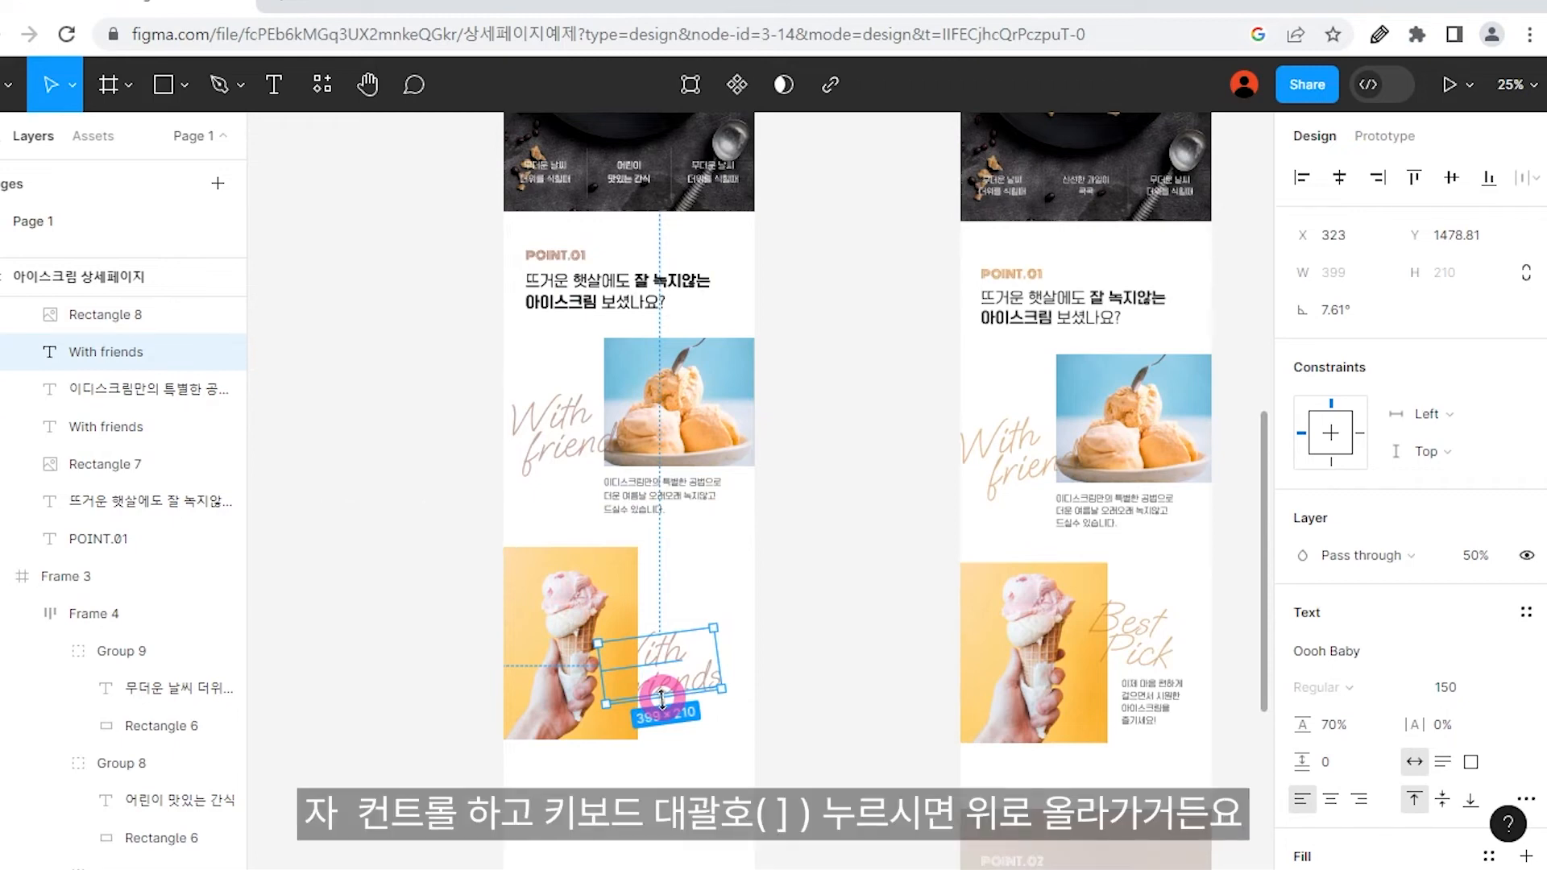
{"action": "key", "text": "ctrl+bracketright"}
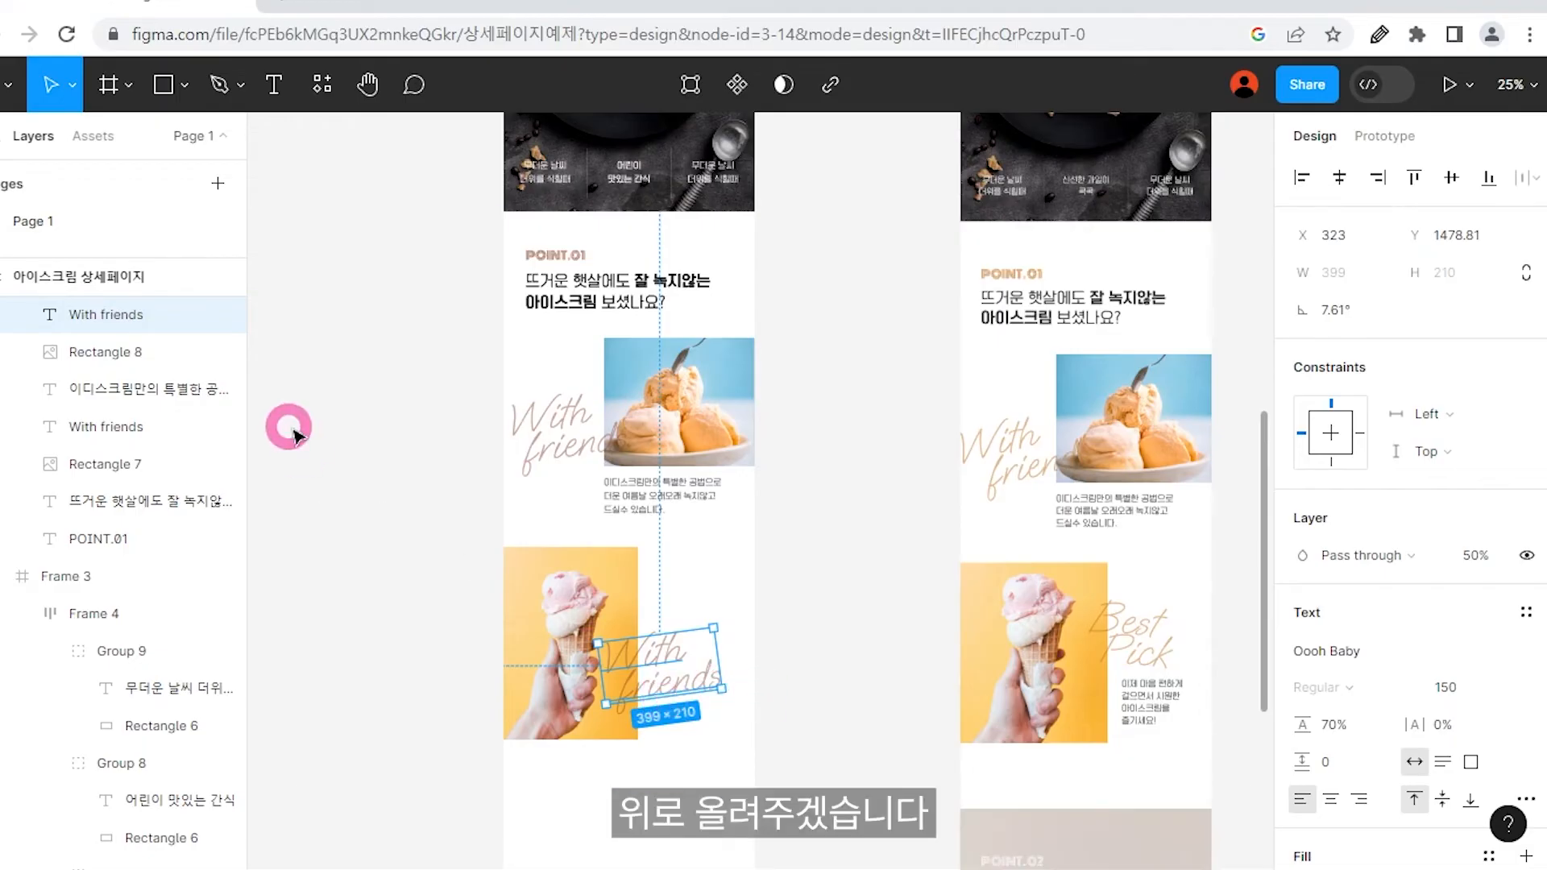
{"action": "mouse_move", "coordinate": [166, 314]}
{"action": "left_mouse_down"}
{"action": "mouse_move", "coordinate": [167, 371]}
{"action": "mouse_move", "coordinate": [152, 306]}
{"action": "left_mouse_up"}
Replace the copied lettering's wording with "Best Pick", broken over two lines.
{"action": "left_click", "coordinate": [660, 690]}
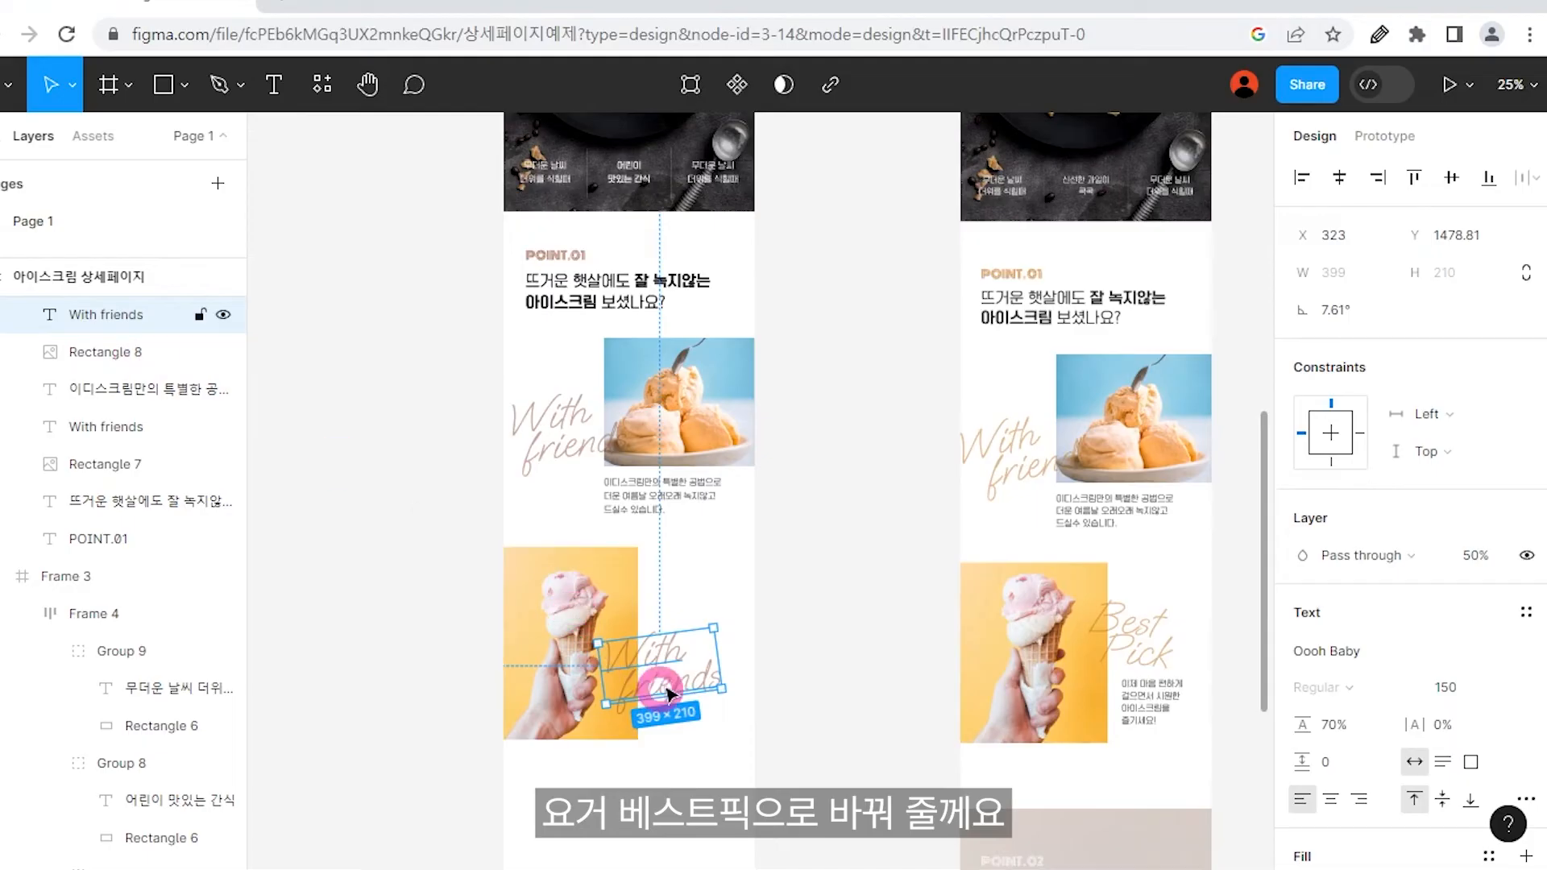
{"action": "double_click", "coordinate": [675, 662]}
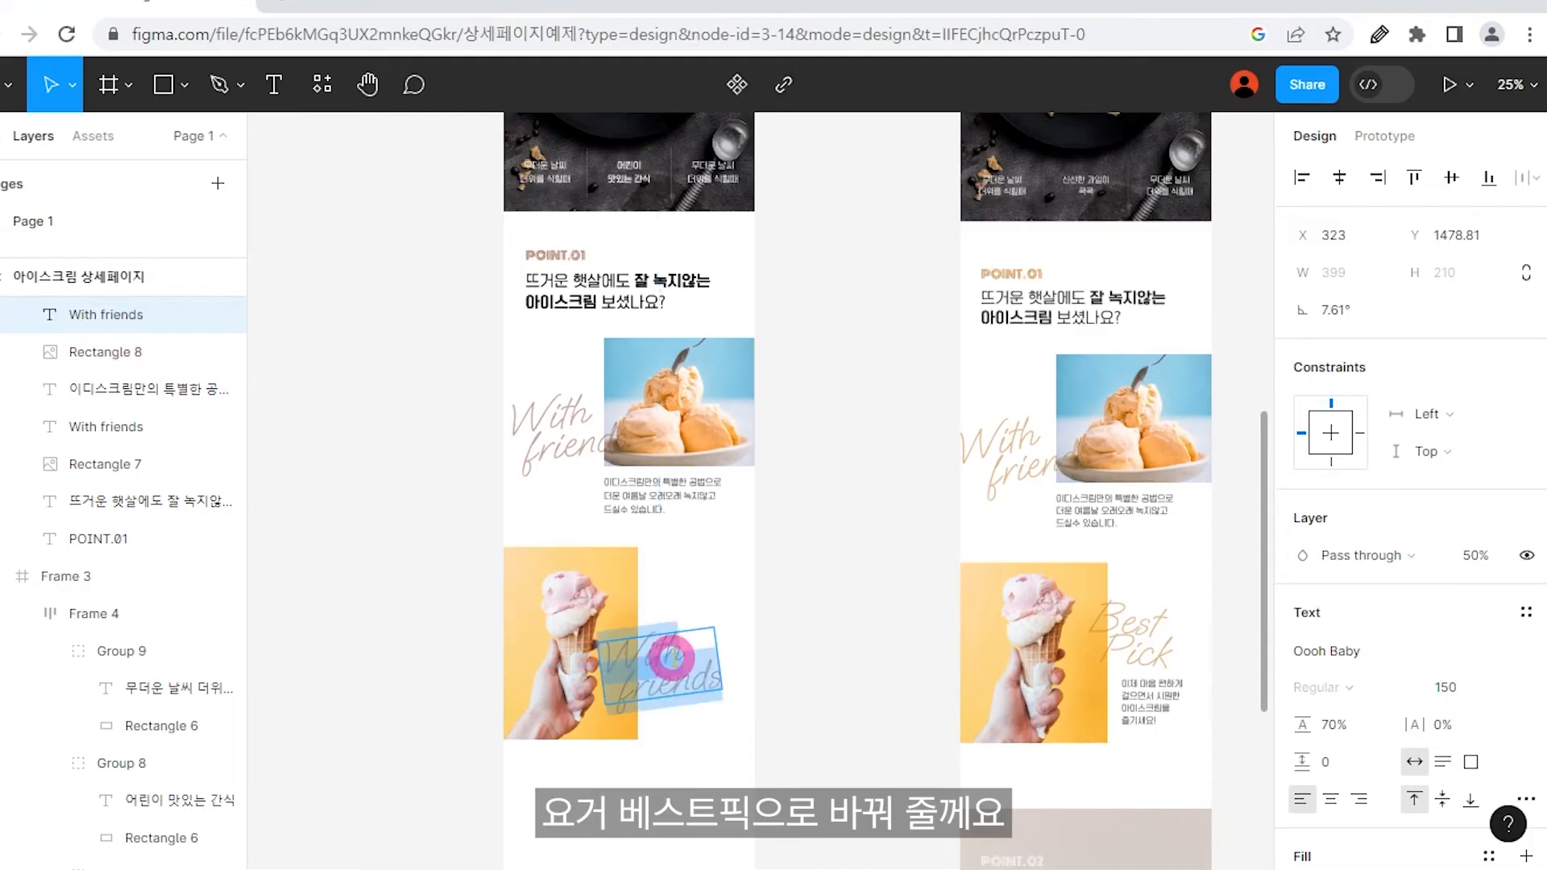
{"action": "type", "text": "ㅍ"}
{"action": "type", "text": "Best Pick"}
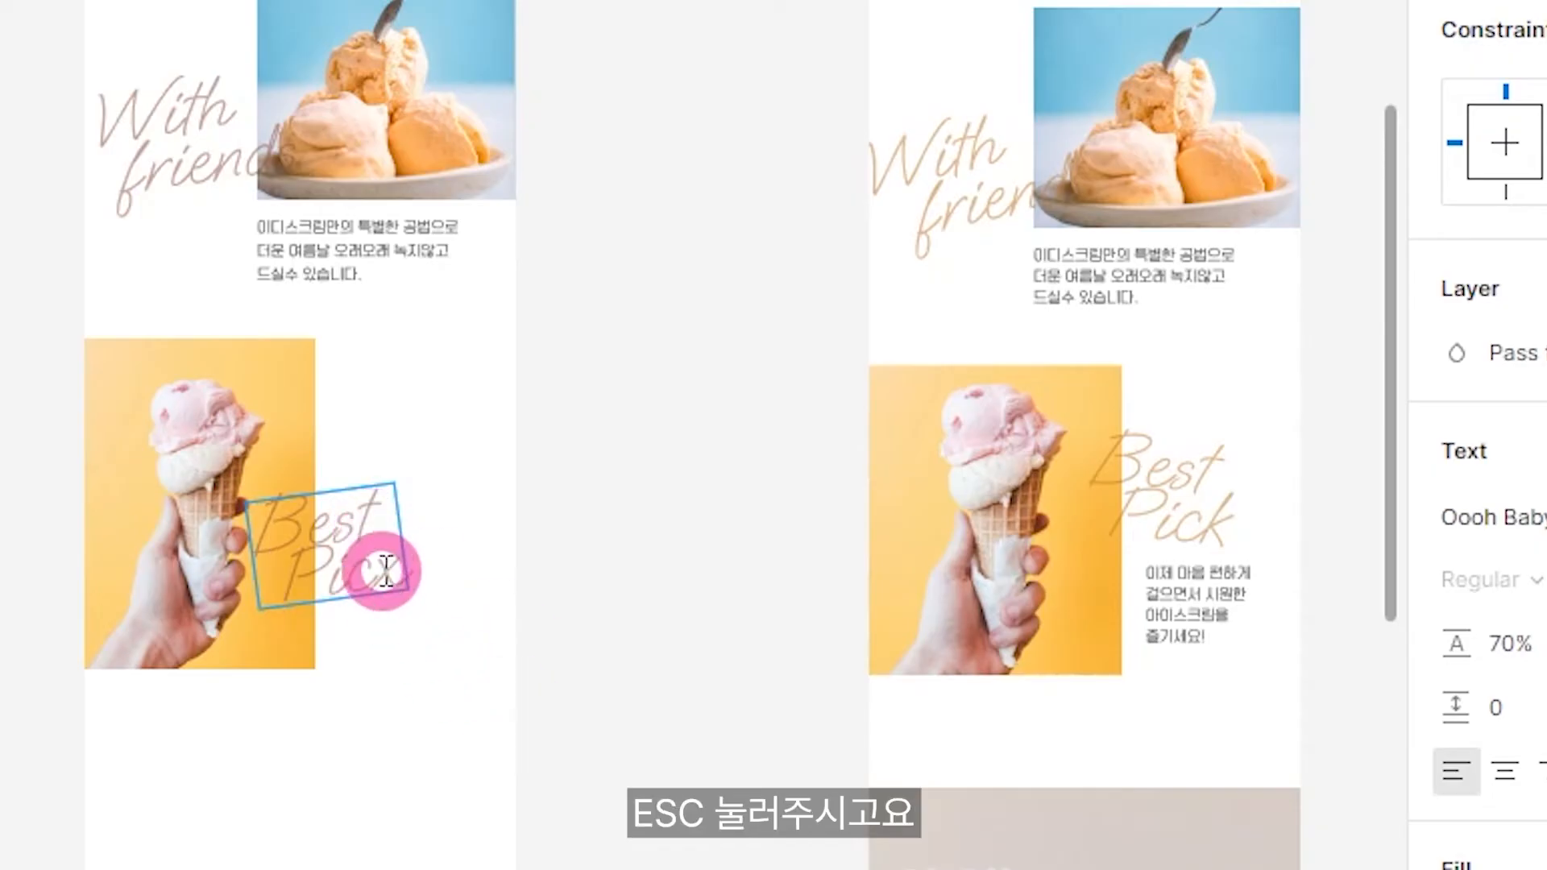
{"action": "left_click_drag", "start_coordinate": [386, 559], "coordinate": [431, 580]}
{"action": "left_click", "coordinate": [435, 594]}
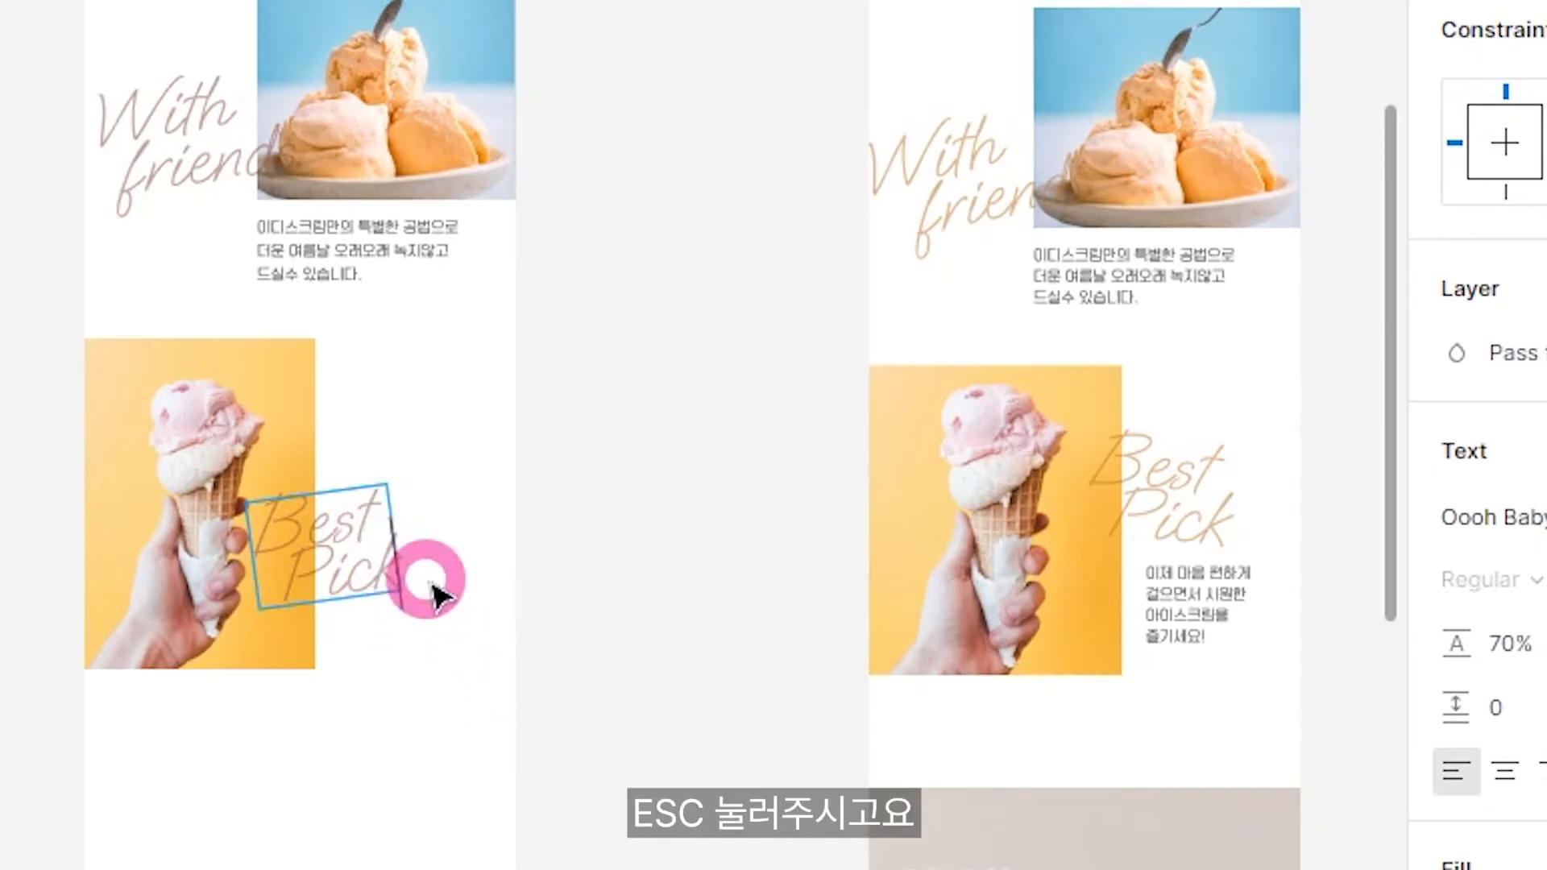
{"action": "key", "text": "Escape"}
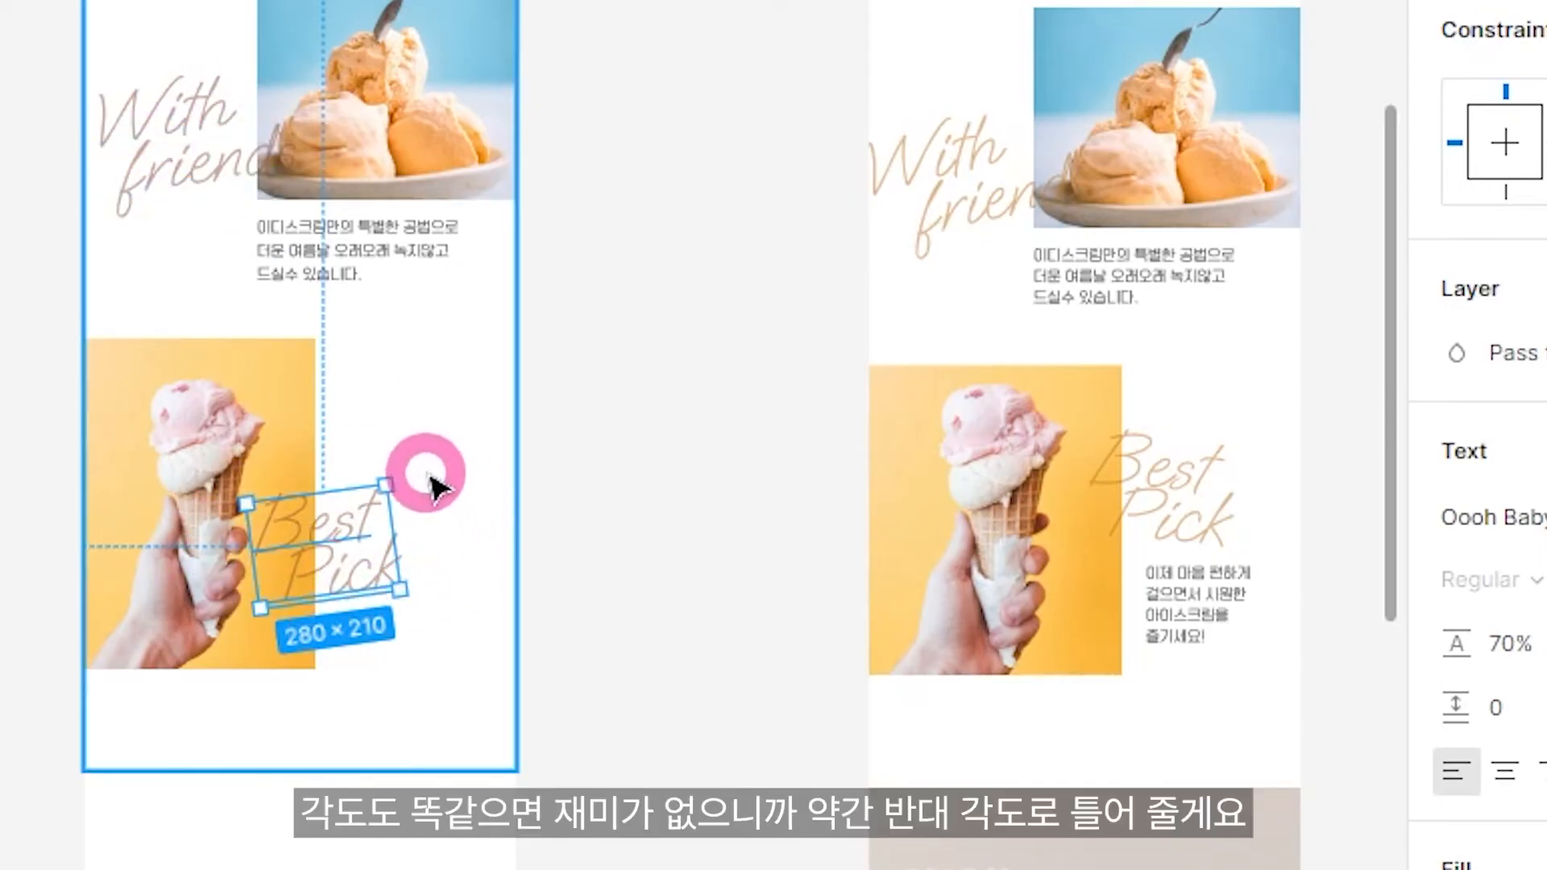
Tilt the "Best Pick" lettering the opposite way and move it up so it slightly overlaps the cone photo's right edge.
{"action": "left_click_drag", "start_coordinate": [404, 467], "coordinate": [431, 566]}
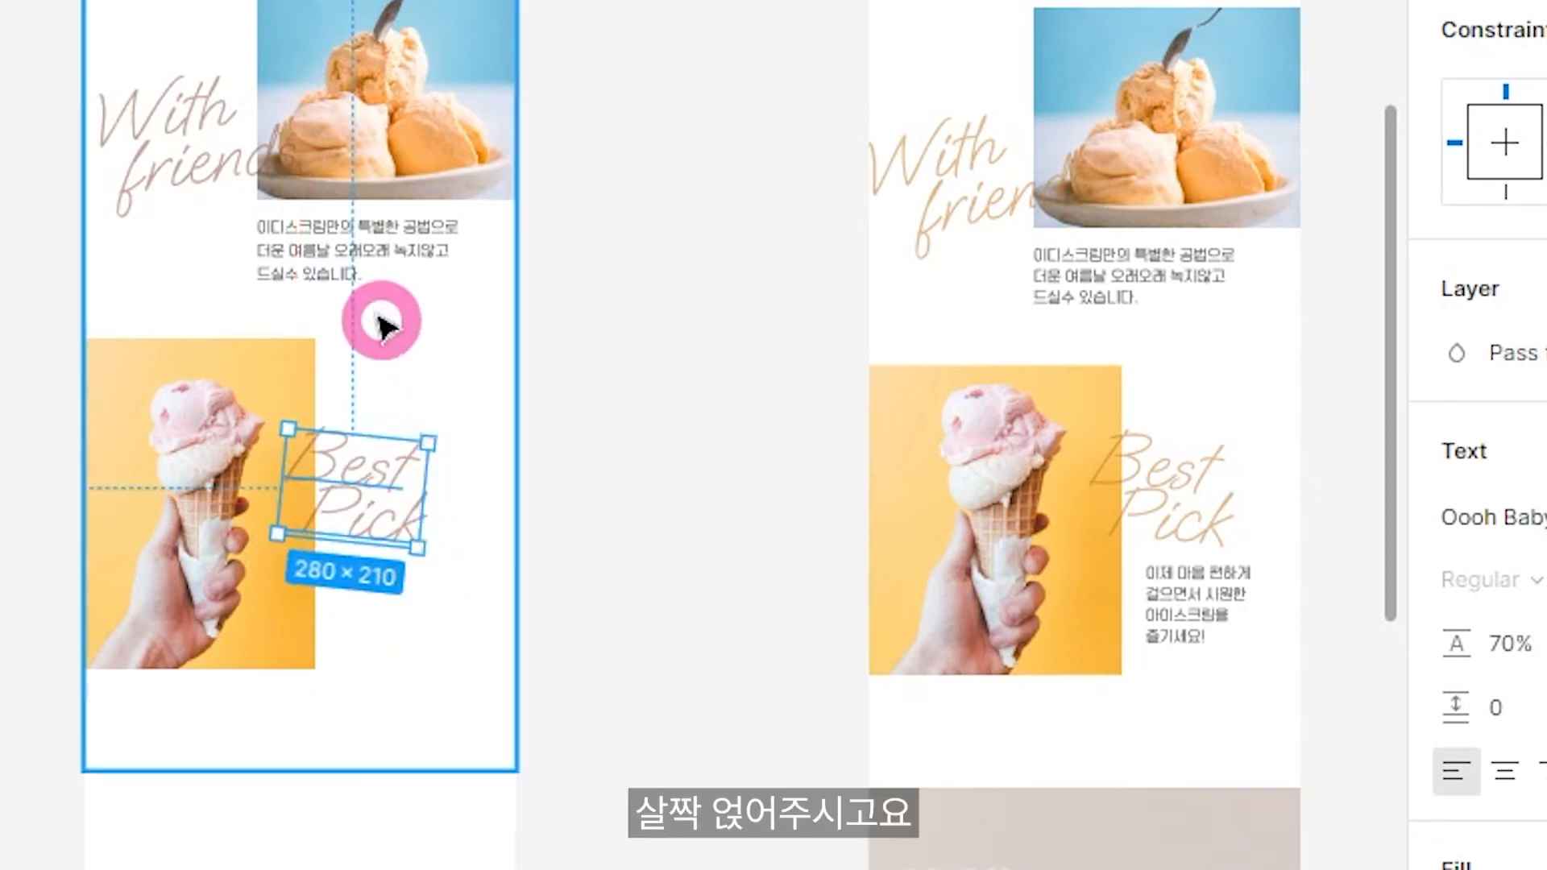
Duplicate the description text beneath "Best Pick" and replace its wording with the reference's "이제 마음 편하게 걸으면서 시원한 아이스크림을 즐기세요!".
{"action": "left_click", "coordinate": [355, 249], "text": "ctrl"}
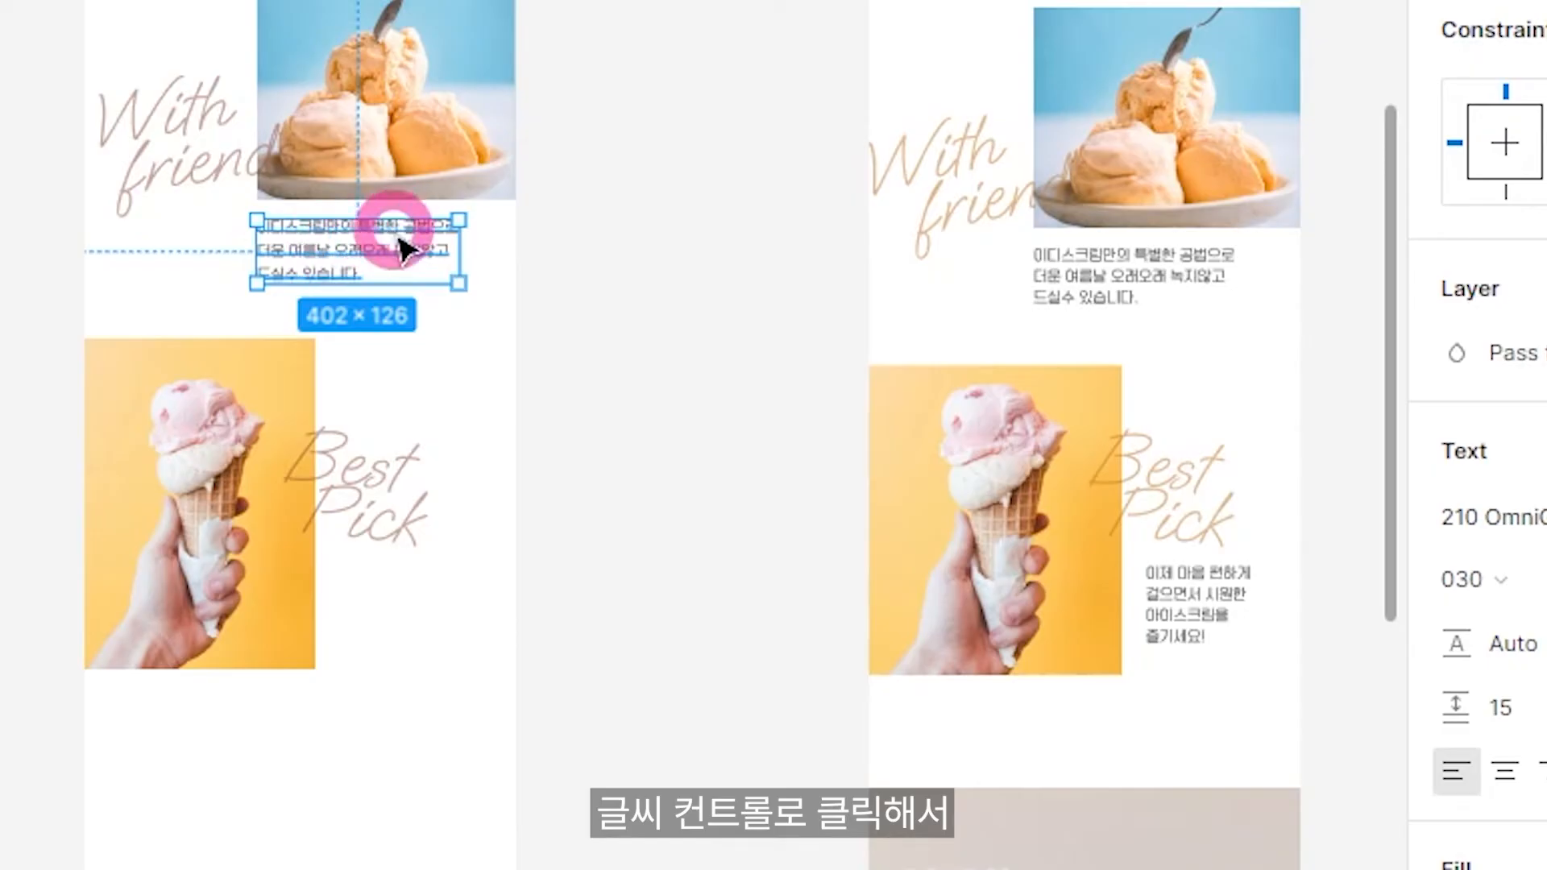
{"action": "left_click_drag", "start_coordinate": [400, 242], "coordinate": [401, 651]}
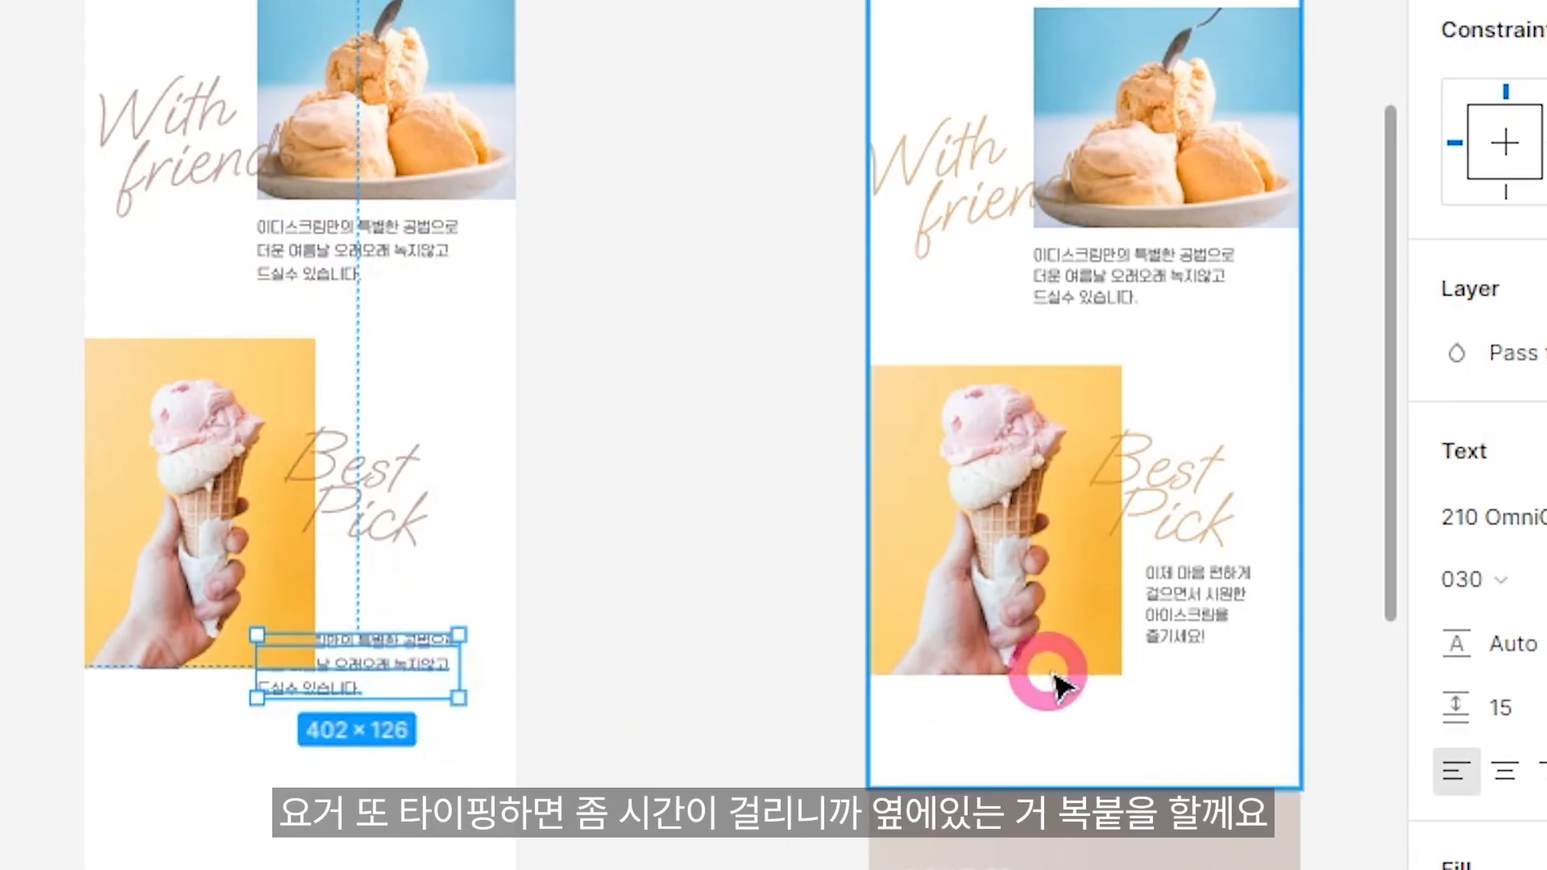
{"action": "left_click", "coordinate": [1178, 605]}
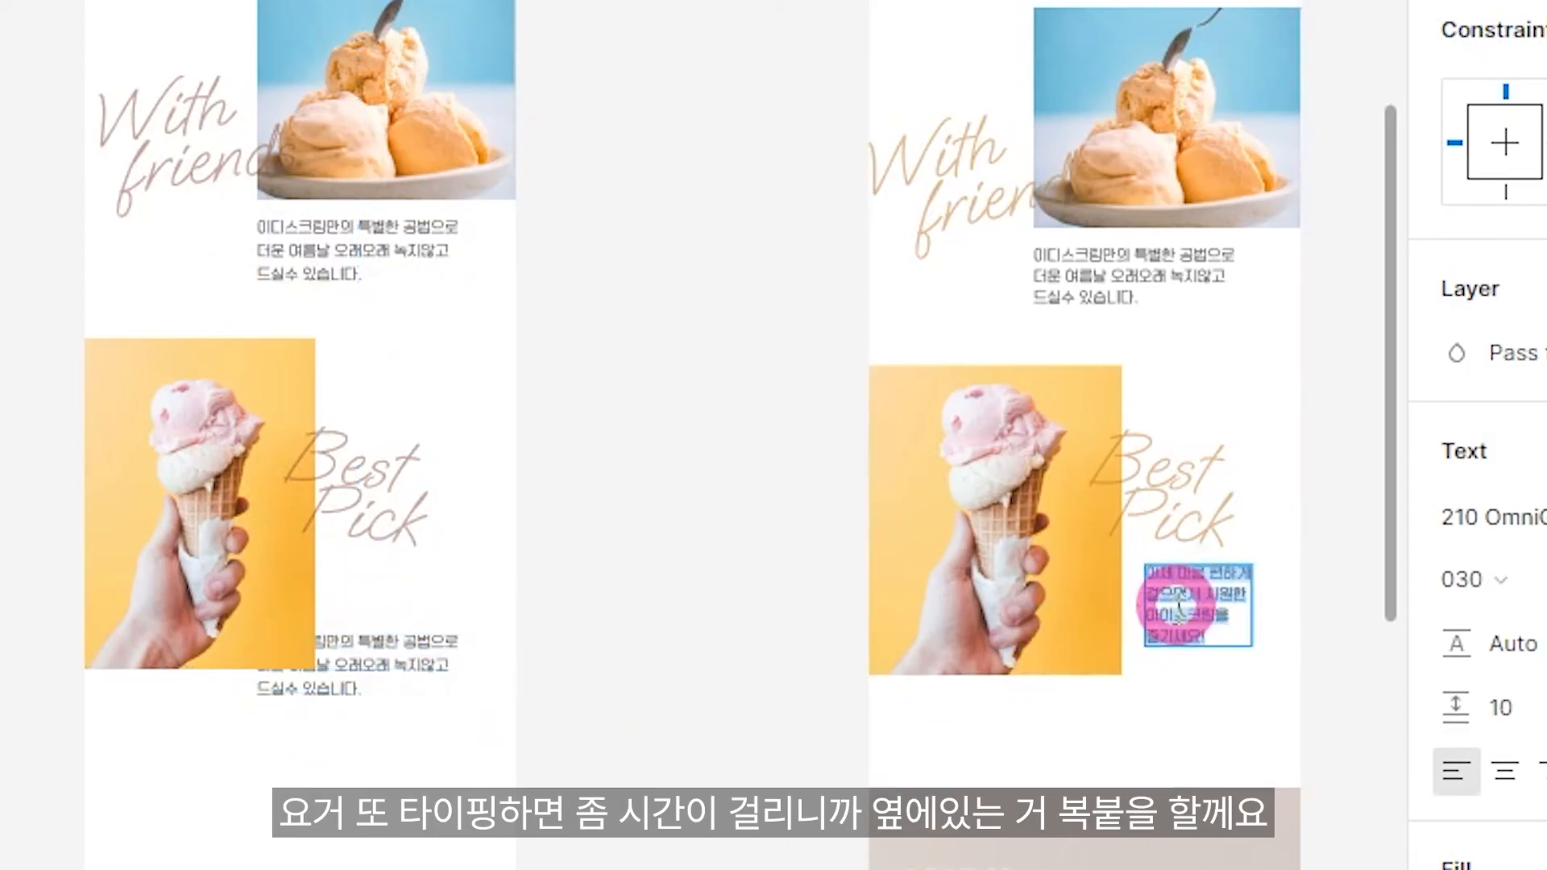
{"action": "double_click", "coordinate": [368, 683]}
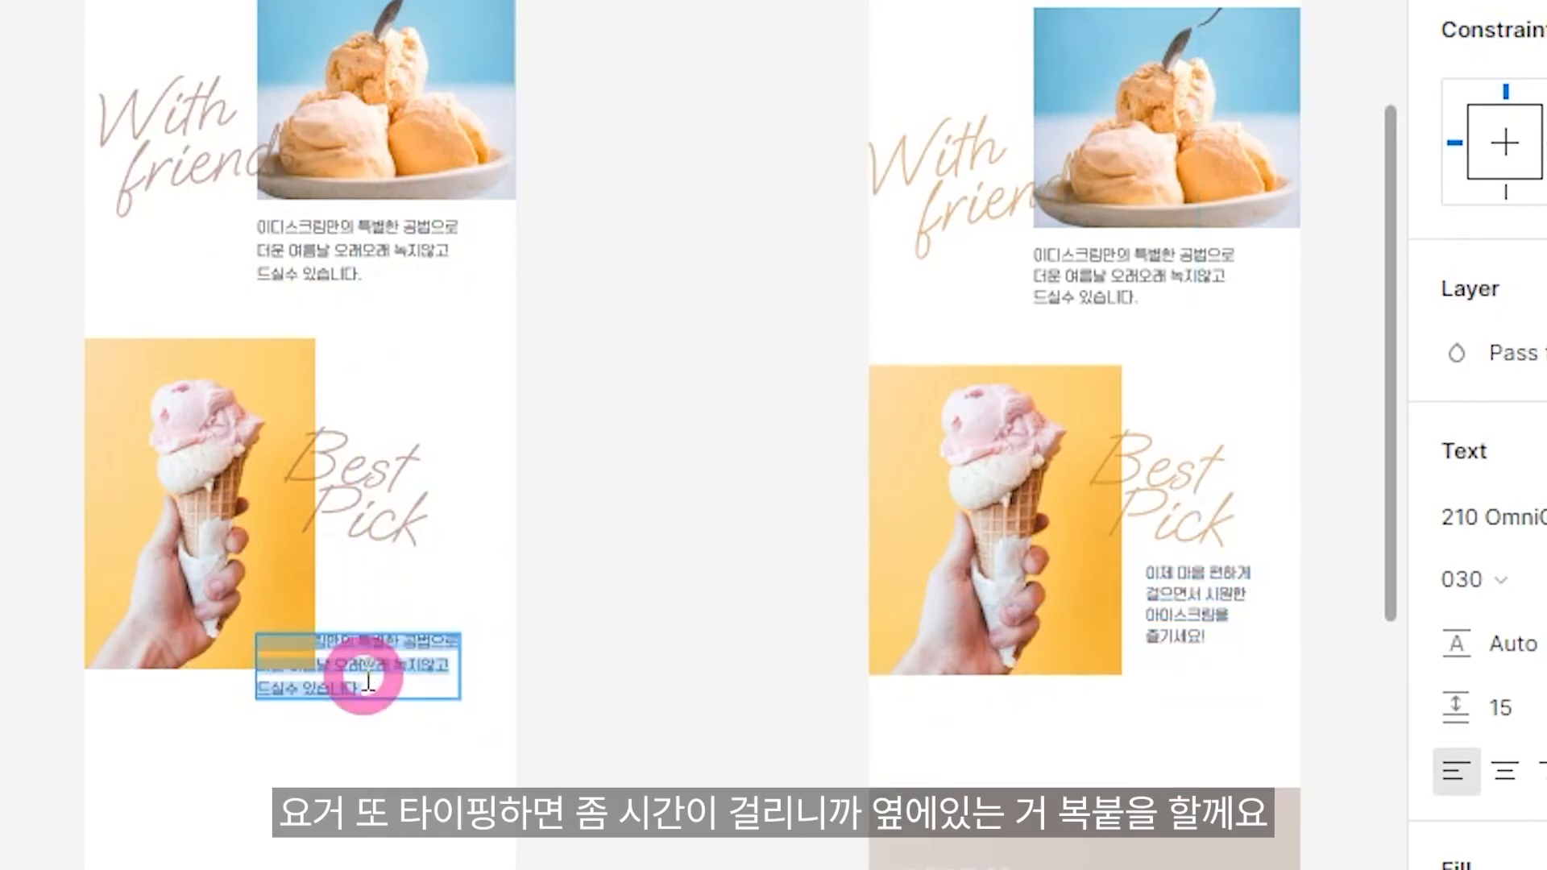
{"action": "type", "text": "이제 마음 편하게 걸으면서 시원한 아이스크림을 즐기세요!"}
{"action": "key", "text": "Escape"}
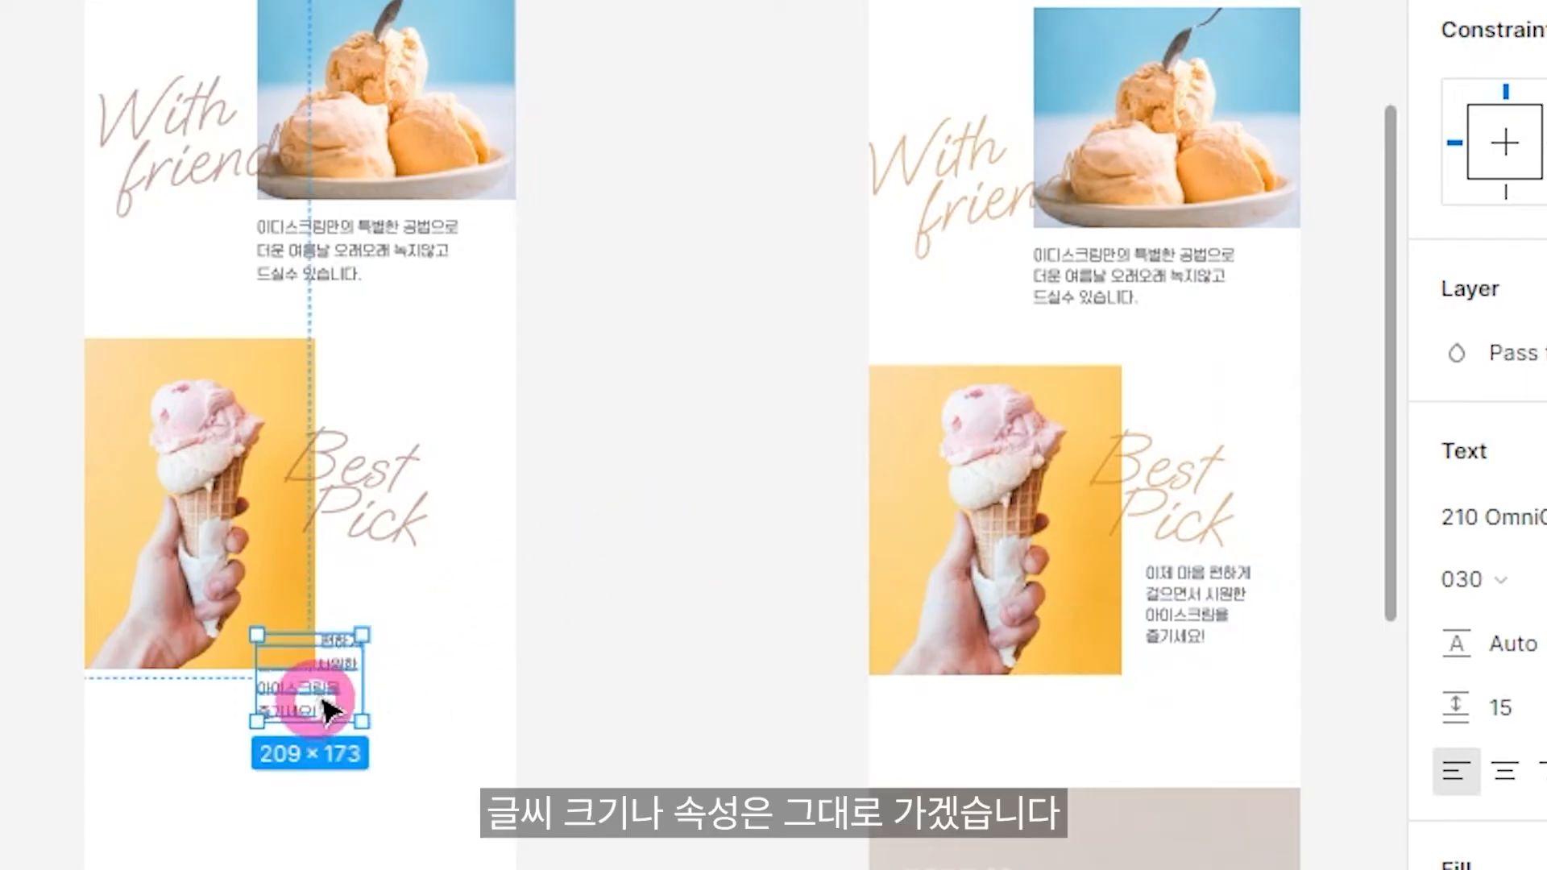
Place the new caption to the right of the cone photo, below "Best Pick", nudge it up slightly and check the spacing.
{"action": "left_click_drag", "start_coordinate": [352, 689], "coordinate": [421, 629]}
{"action": "key", "text": "Escape"}
{"action": "key", "text": "ctrl+equal"}
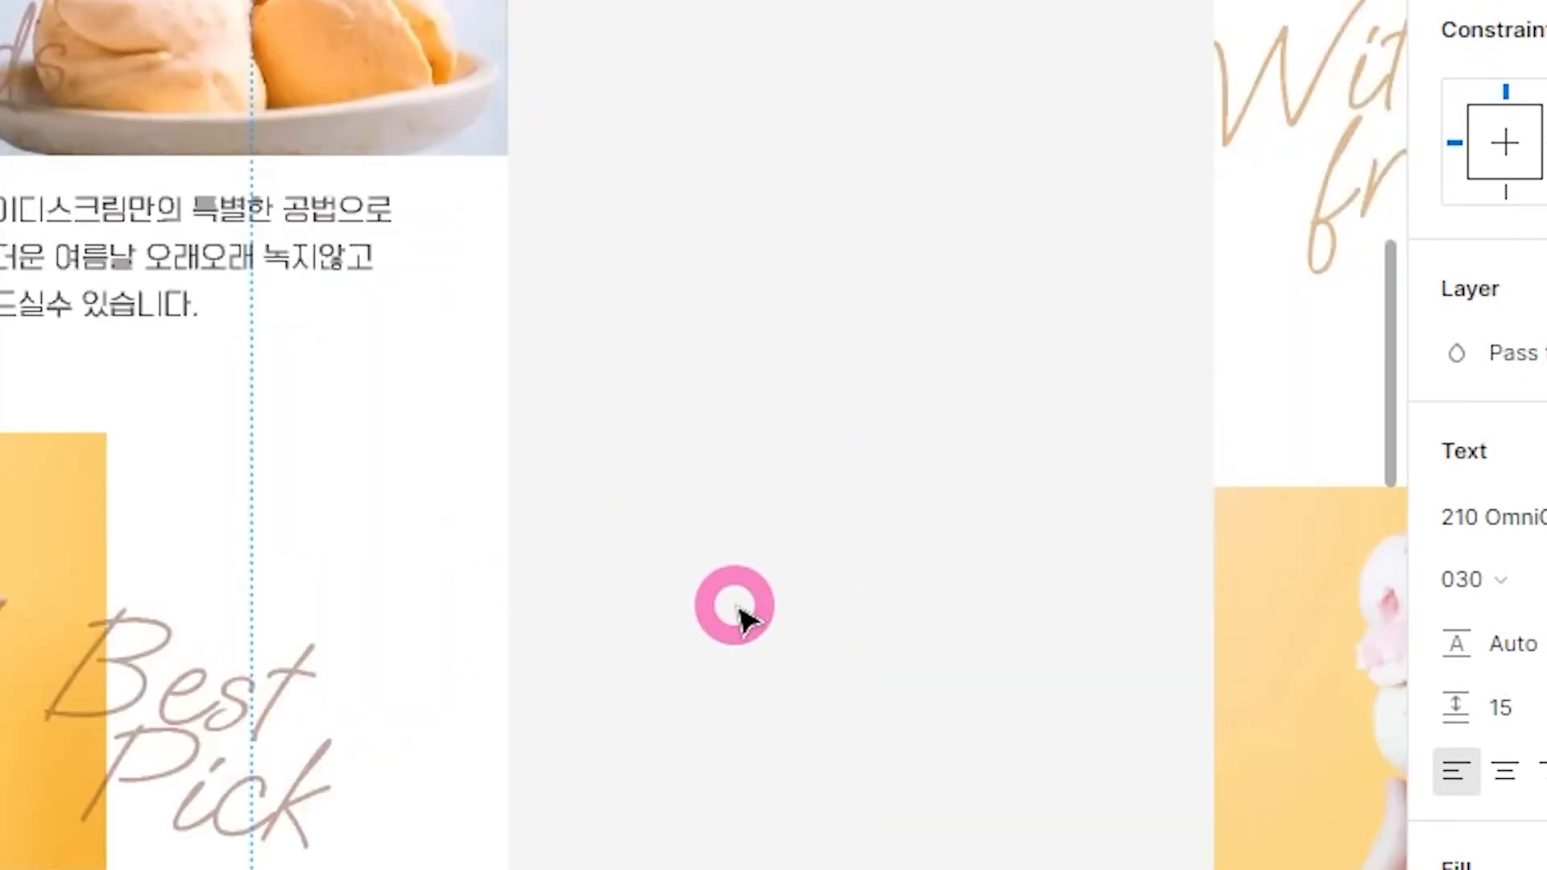
{"action": "left_click_drag", "start_coordinate": [735, 605], "coordinate": [908, 0]}
{"action": "left_click", "coordinate": [877, 166]}
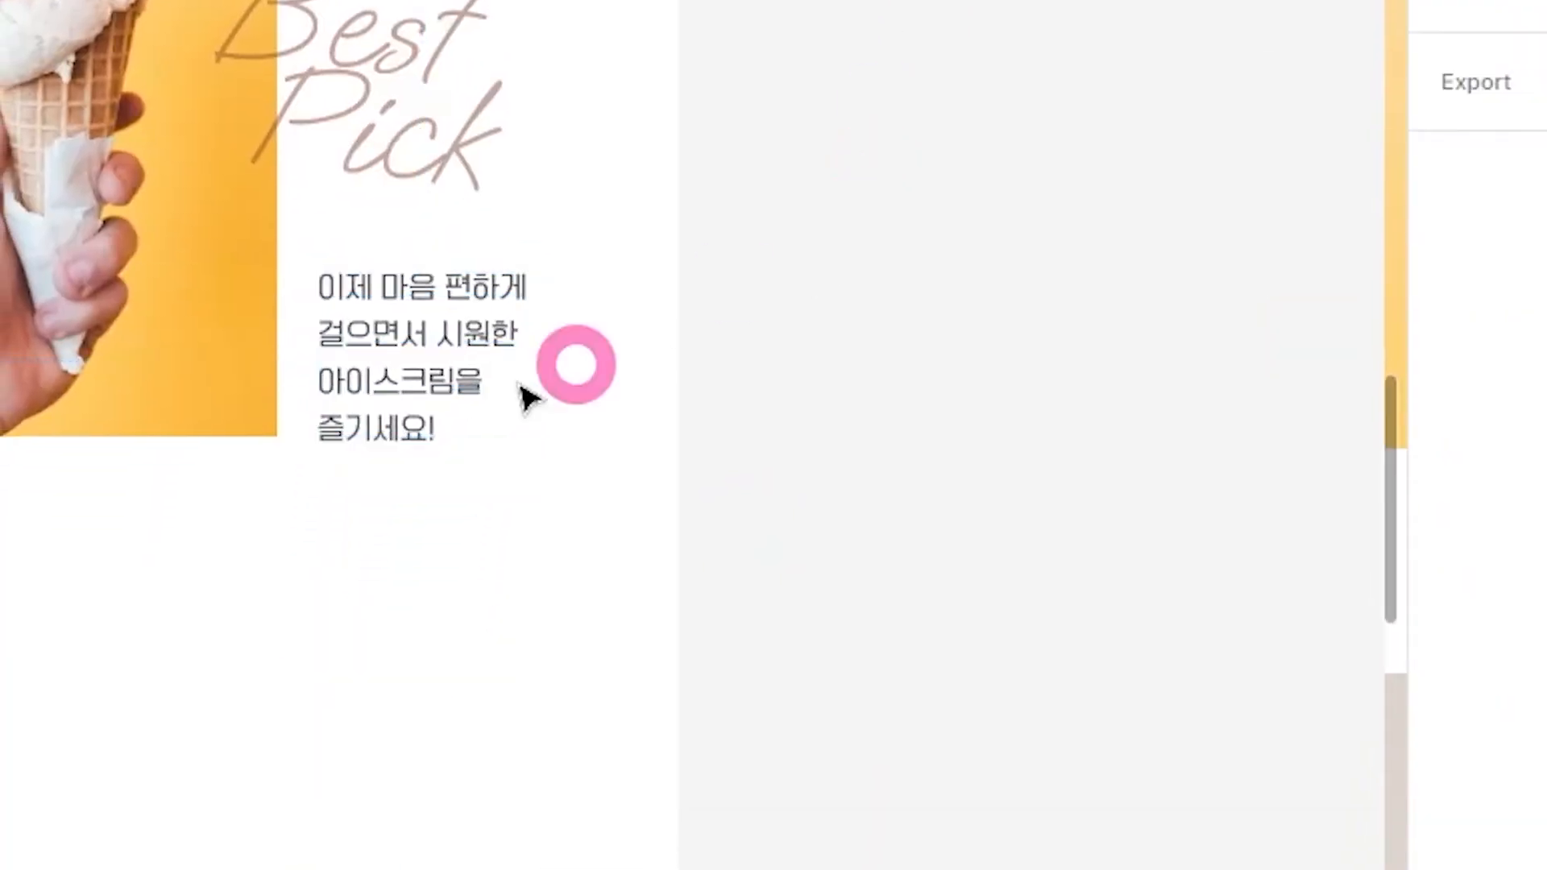
{"action": "left_click", "coordinate": [411, 385]}
{"action": "left_click_drag", "start_coordinate": [411, 385], "coordinate": [407, 359]}
{"action": "key", "text": "ctrl+minus"}
{"action": "left_click", "coordinate": [449, 167], "text": "shift"}
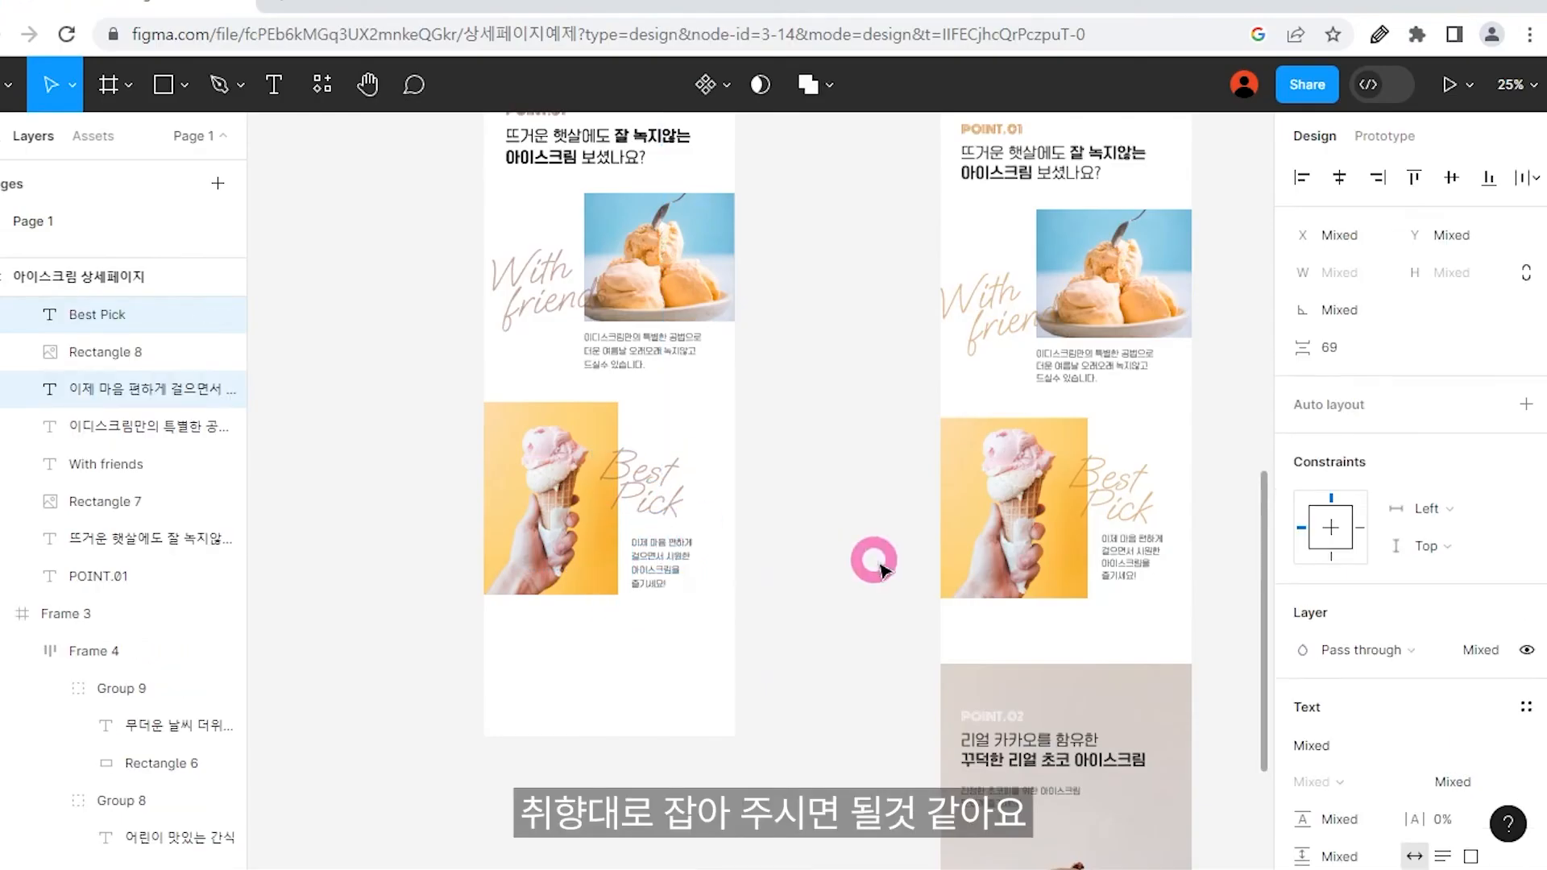
Nudge the "Best Pick" lettering and its caption up together, and move the caption slightly closer beneath the lettering.
{"action": "key", "text": "shift+Up"}
{"action": "key", "text": "shift+Up"}
{"action": "key", "text": "shift+Up"}
{"action": "left_click", "coordinate": [882, 569]}
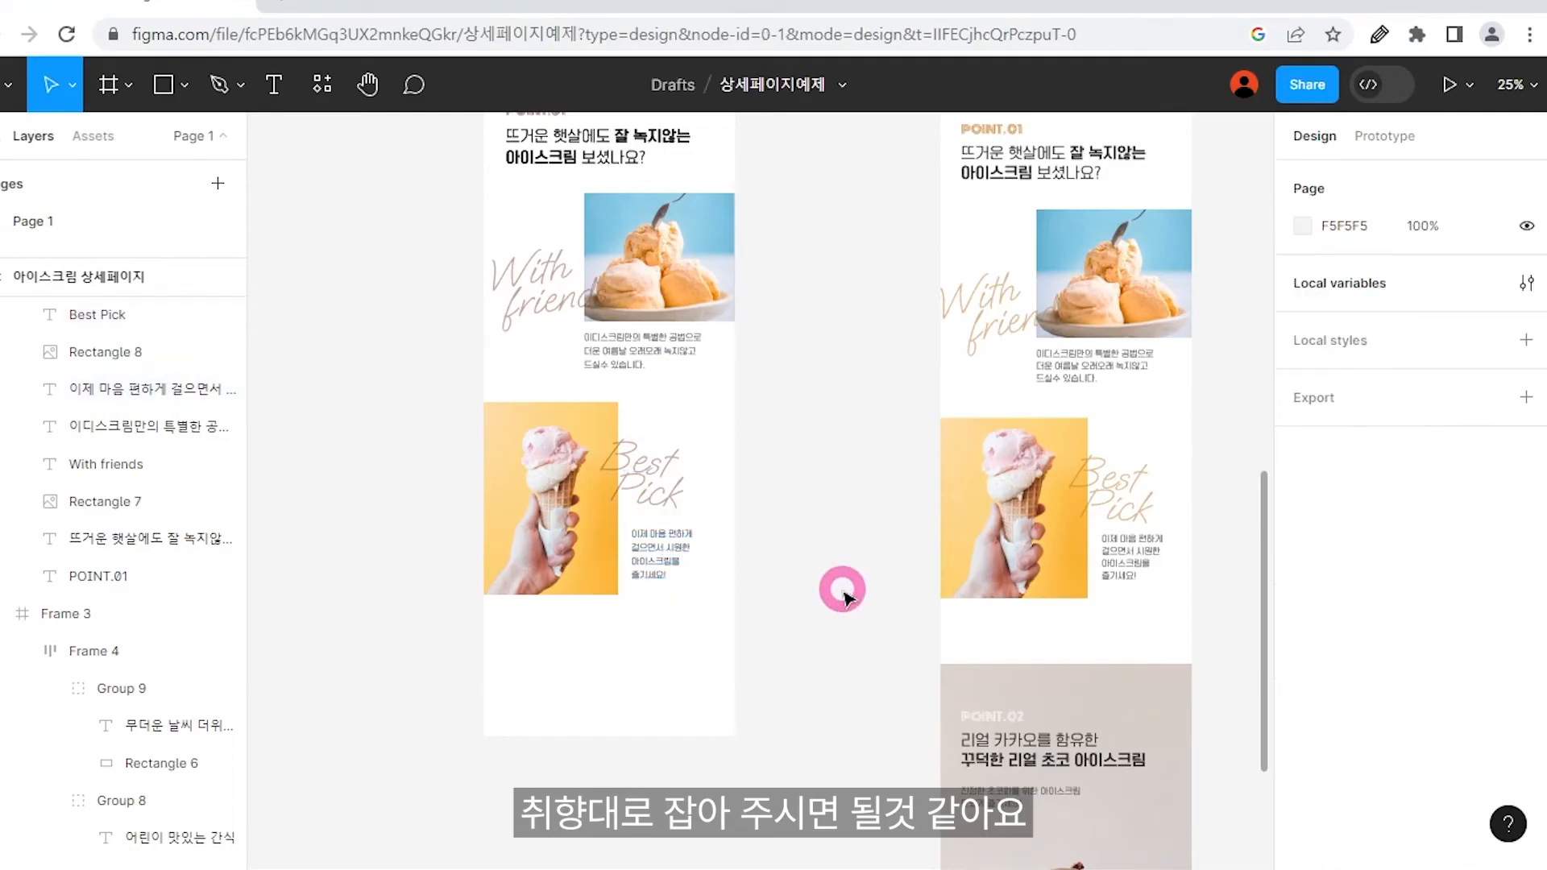
{"action": "left_click", "coordinate": [658, 559]}
{"action": "left_click_drag", "start_coordinate": [657, 559], "coordinate": [657, 555]}
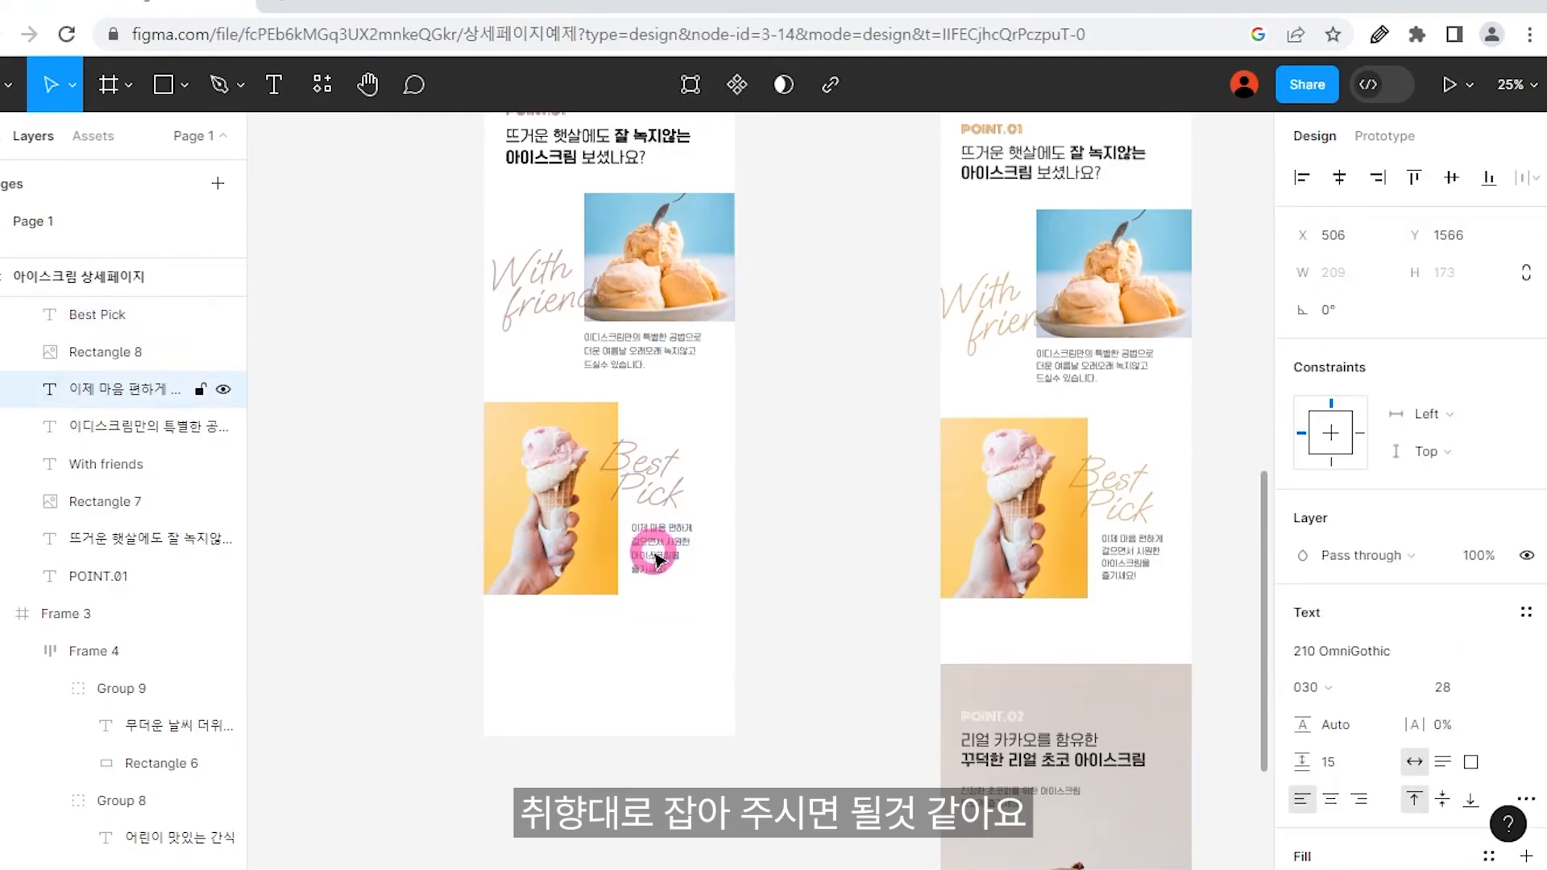
{"action": "left_click", "coordinate": [853, 462]}
Extend the page frame downward far enough to hold another section like the reference's POINT.02 section.
{"action": "key", "text": "minus"}
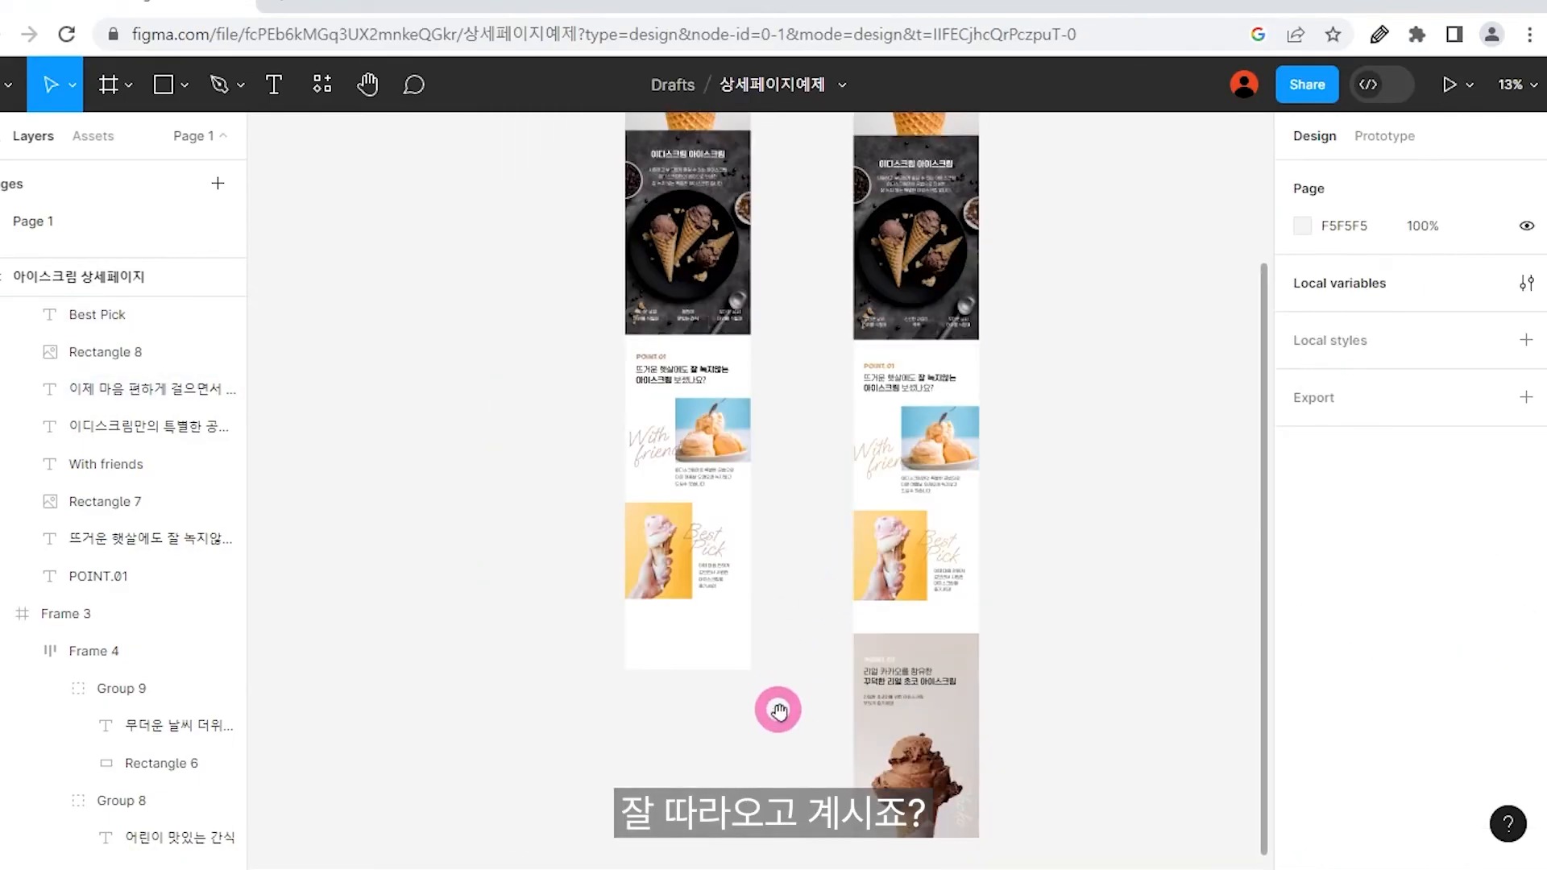
{"action": "scroll", "coordinate": [842, 639], "scroll_direction": "down", "scroll_amount": 2}
{"action": "left_click", "coordinate": [695, 559]}
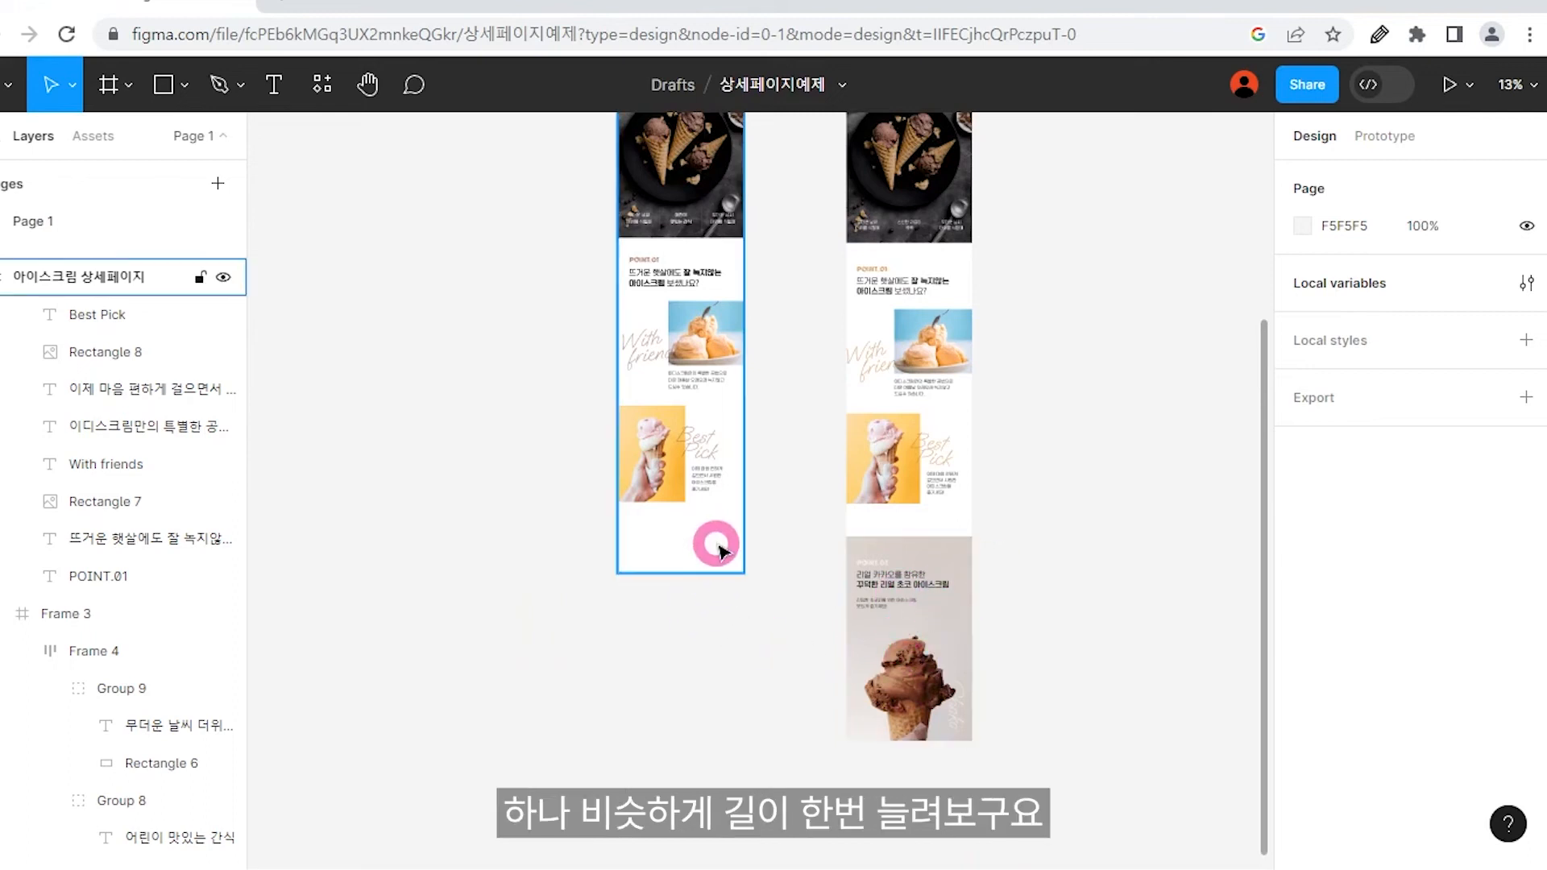
{"action": "left_click_drag", "start_coordinate": [679, 573], "coordinate": [679, 758]}
{"action": "left_click", "coordinate": [798, 582]}
{"action": "left_click_drag", "start_coordinate": [798, 581], "coordinate": [785, 644]}
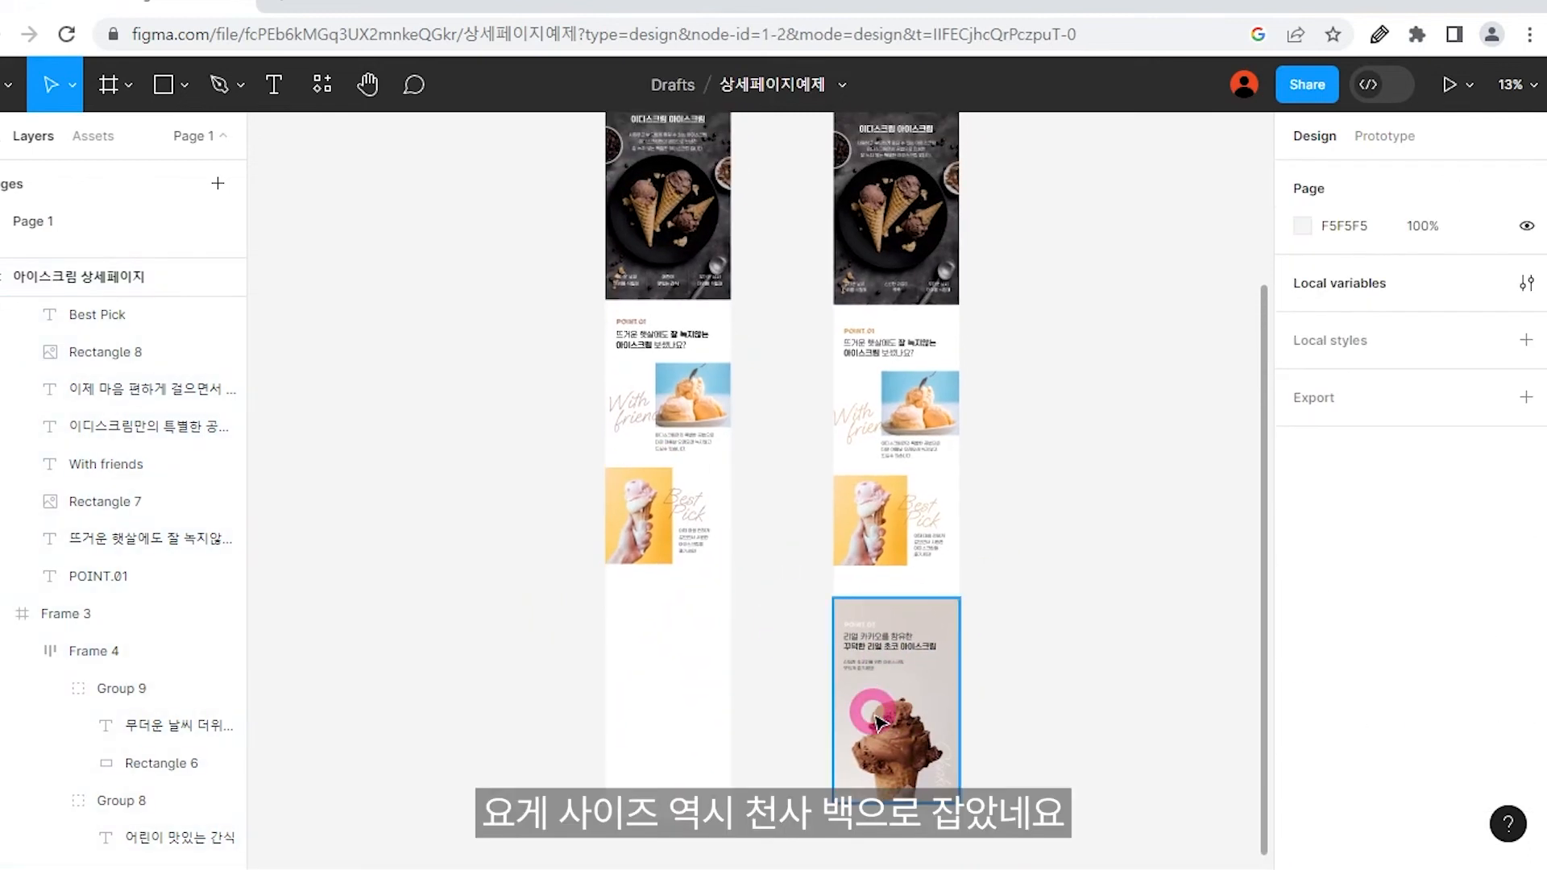
Check the reference's POINT.02 frame size, draw a new frame in the empty area below the cone photo and set it to 860 × 1400.
{"action": "left_click", "coordinate": [872, 708]}
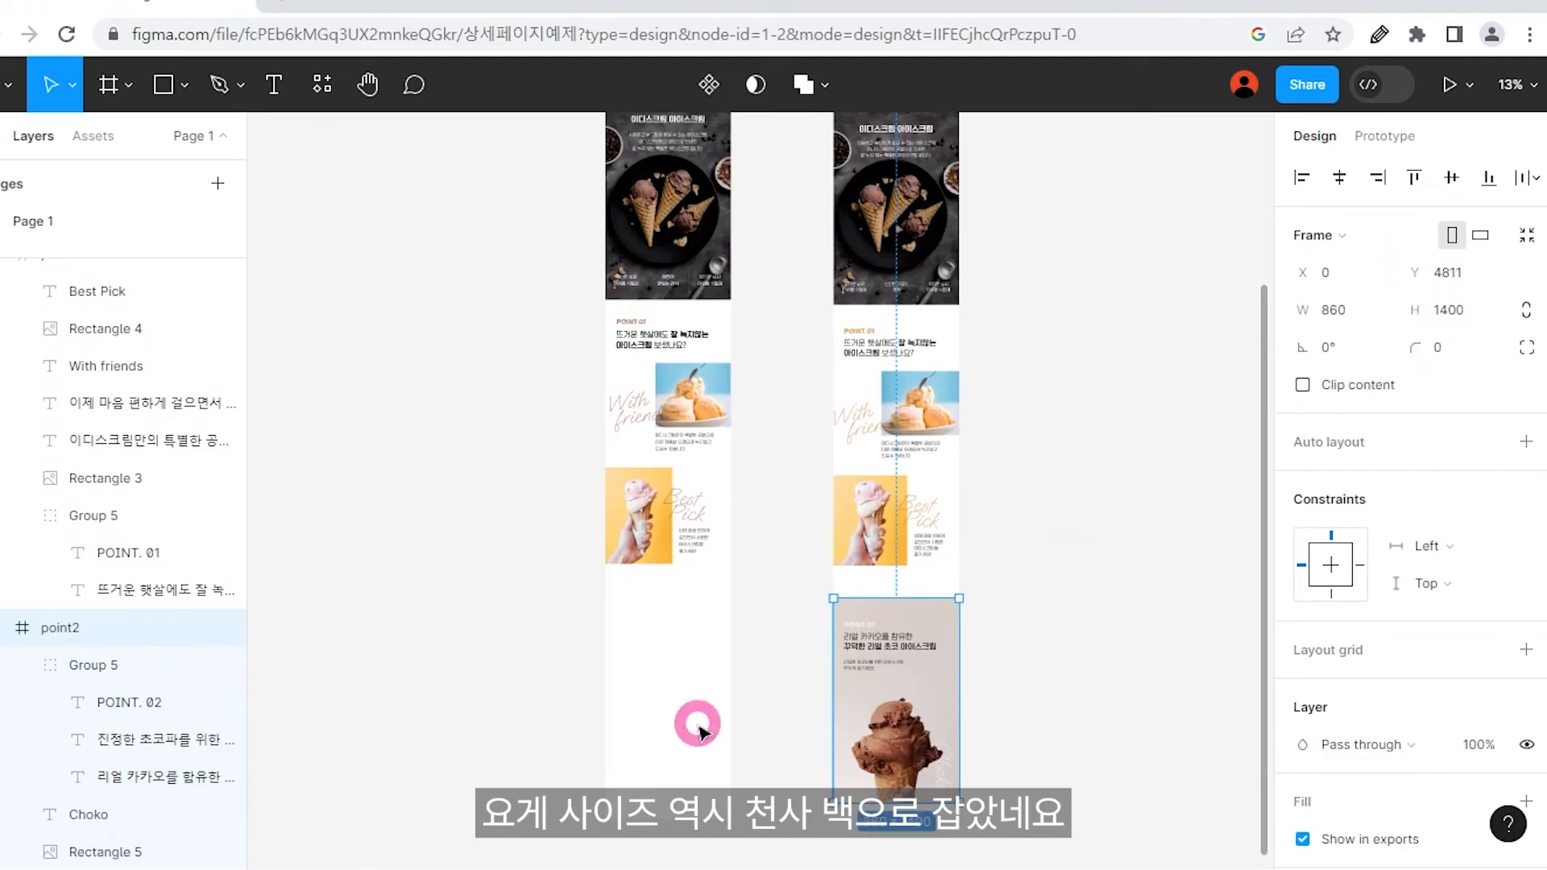
{"action": "left_click", "coordinate": [663, 701]}
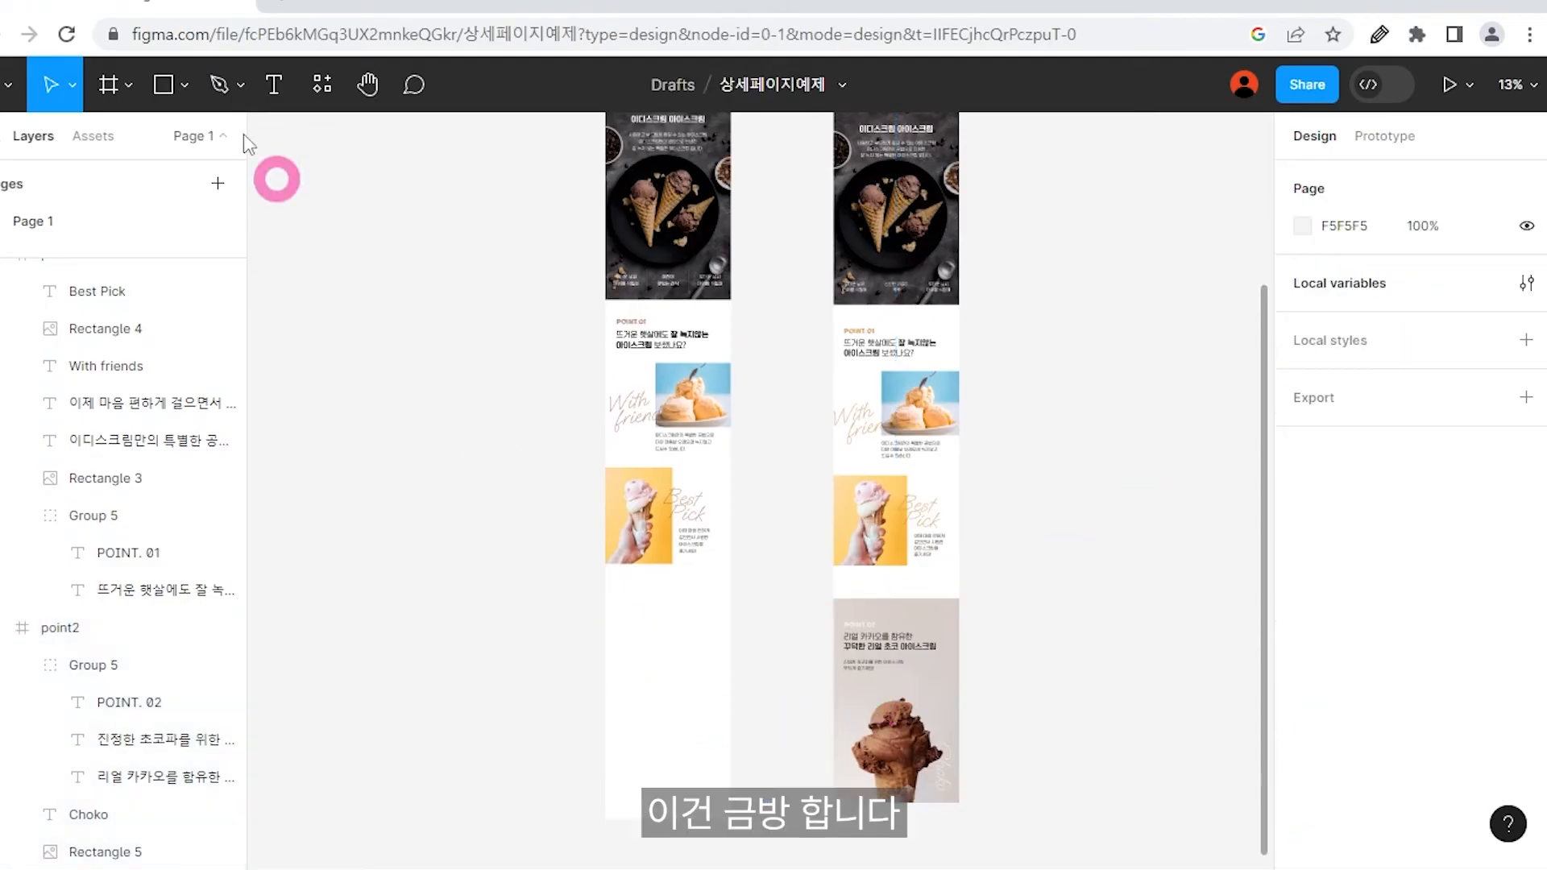
{"action": "left_click", "coordinate": [117, 90]}
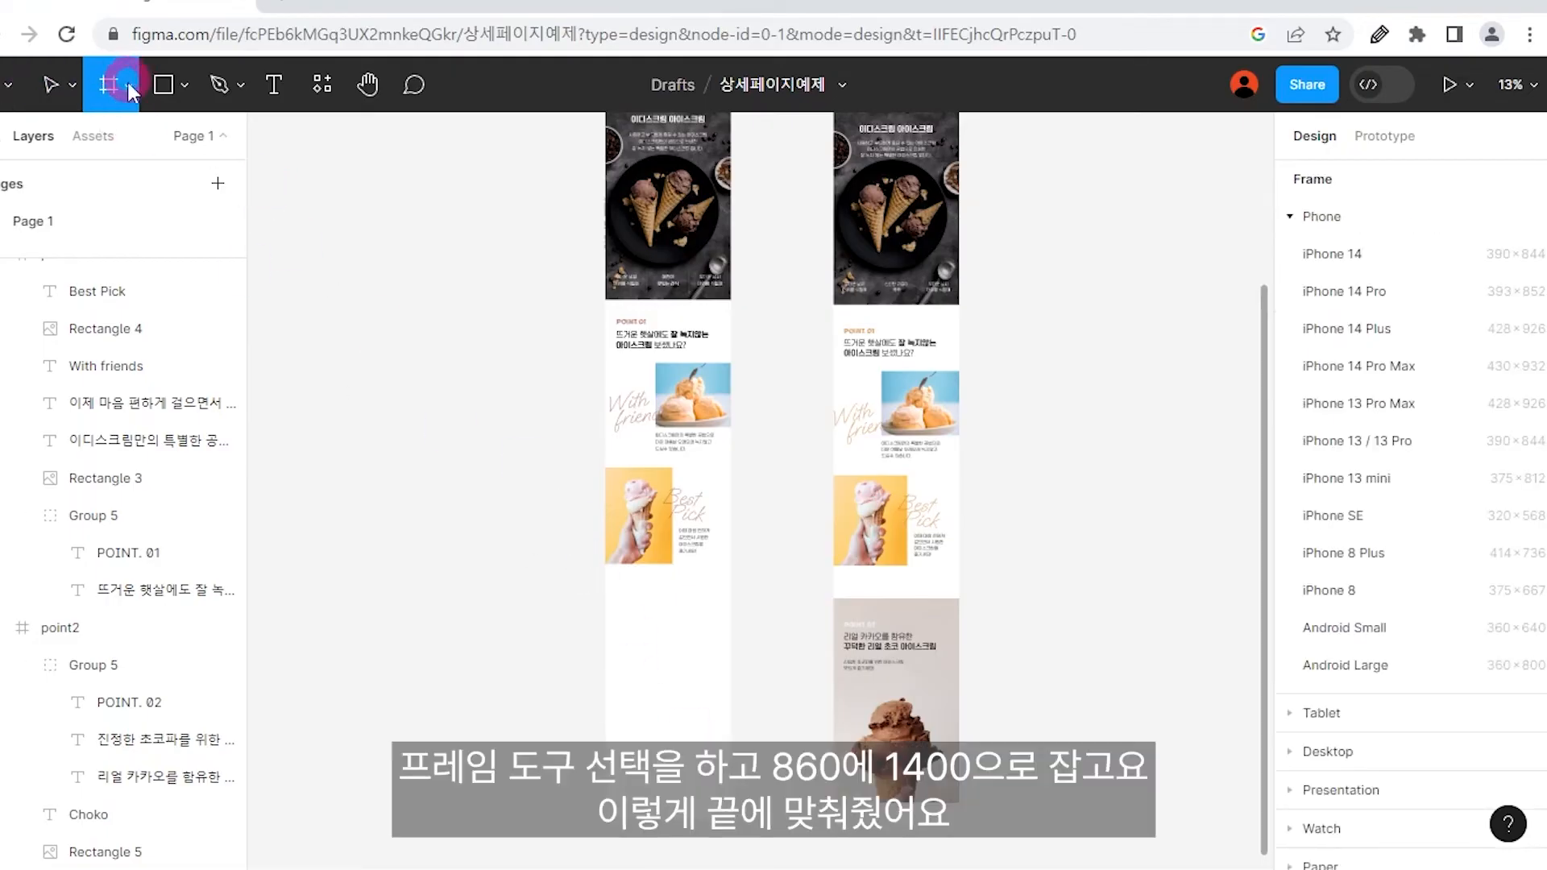
{"action": "left_click_drag", "start_coordinate": [634, 612], "coordinate": [693, 727]}
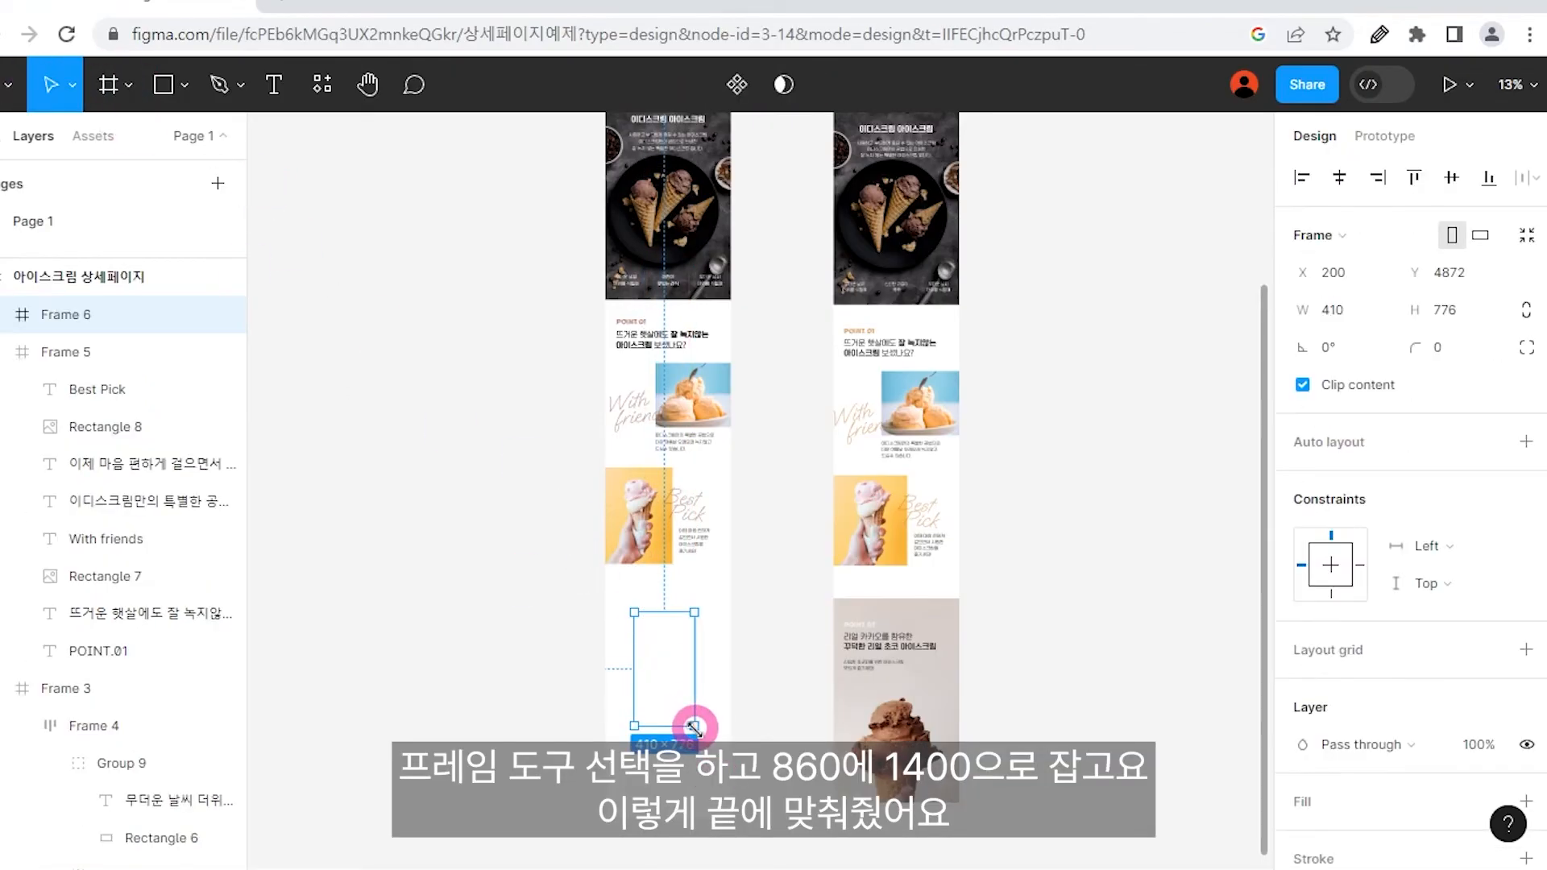
{"action": "left_click", "coordinate": [1332, 311]}
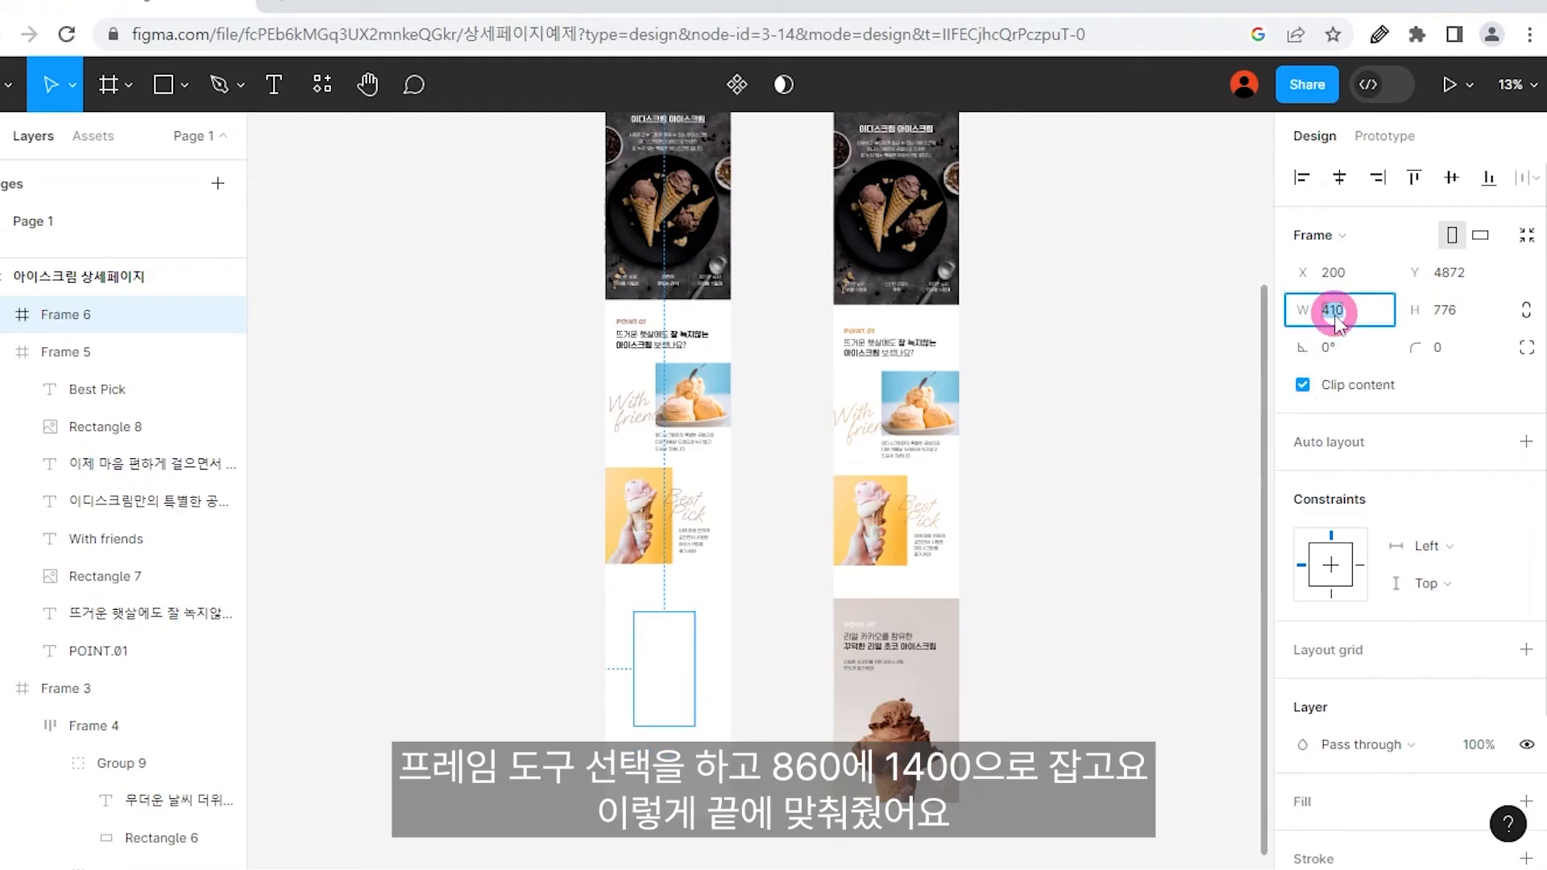
{"action": "type", "text": "860"}
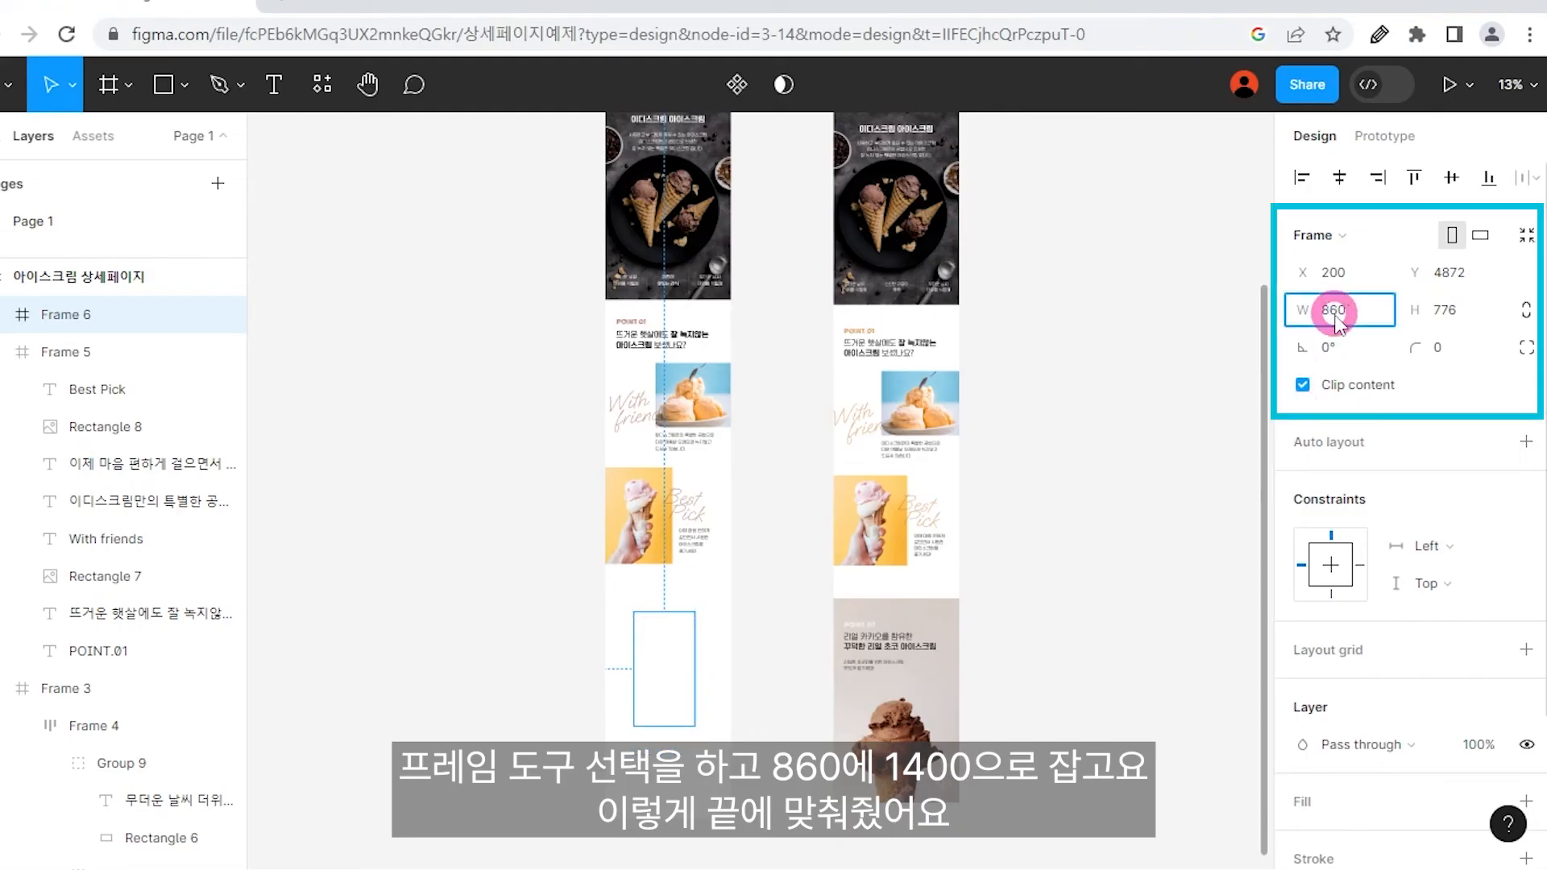
{"action": "key", "text": "Tab"}
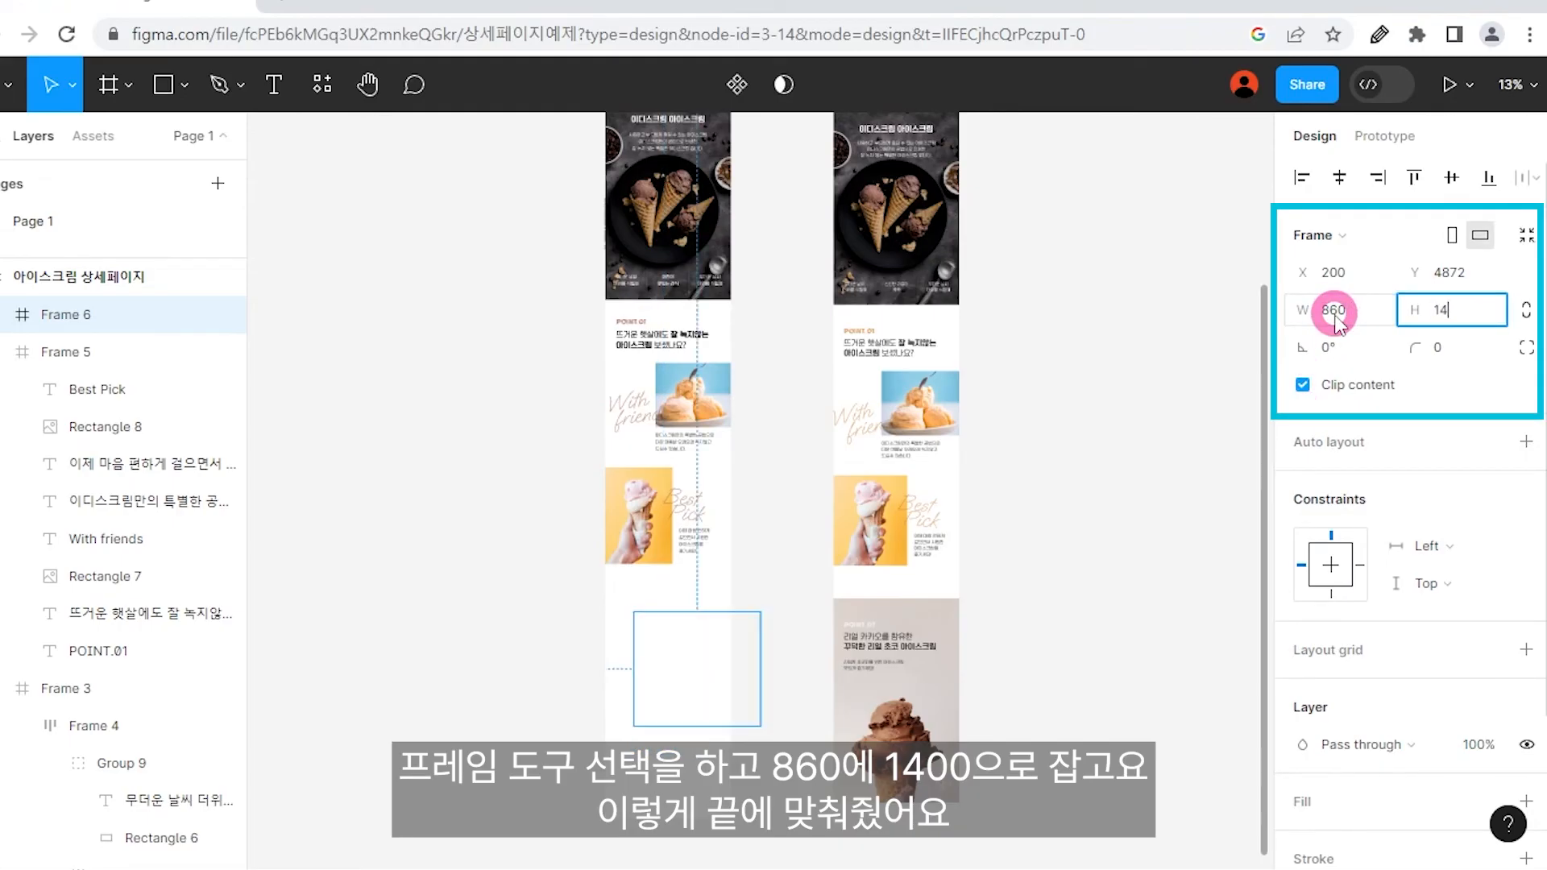
{"action": "key", "text": "Return"}
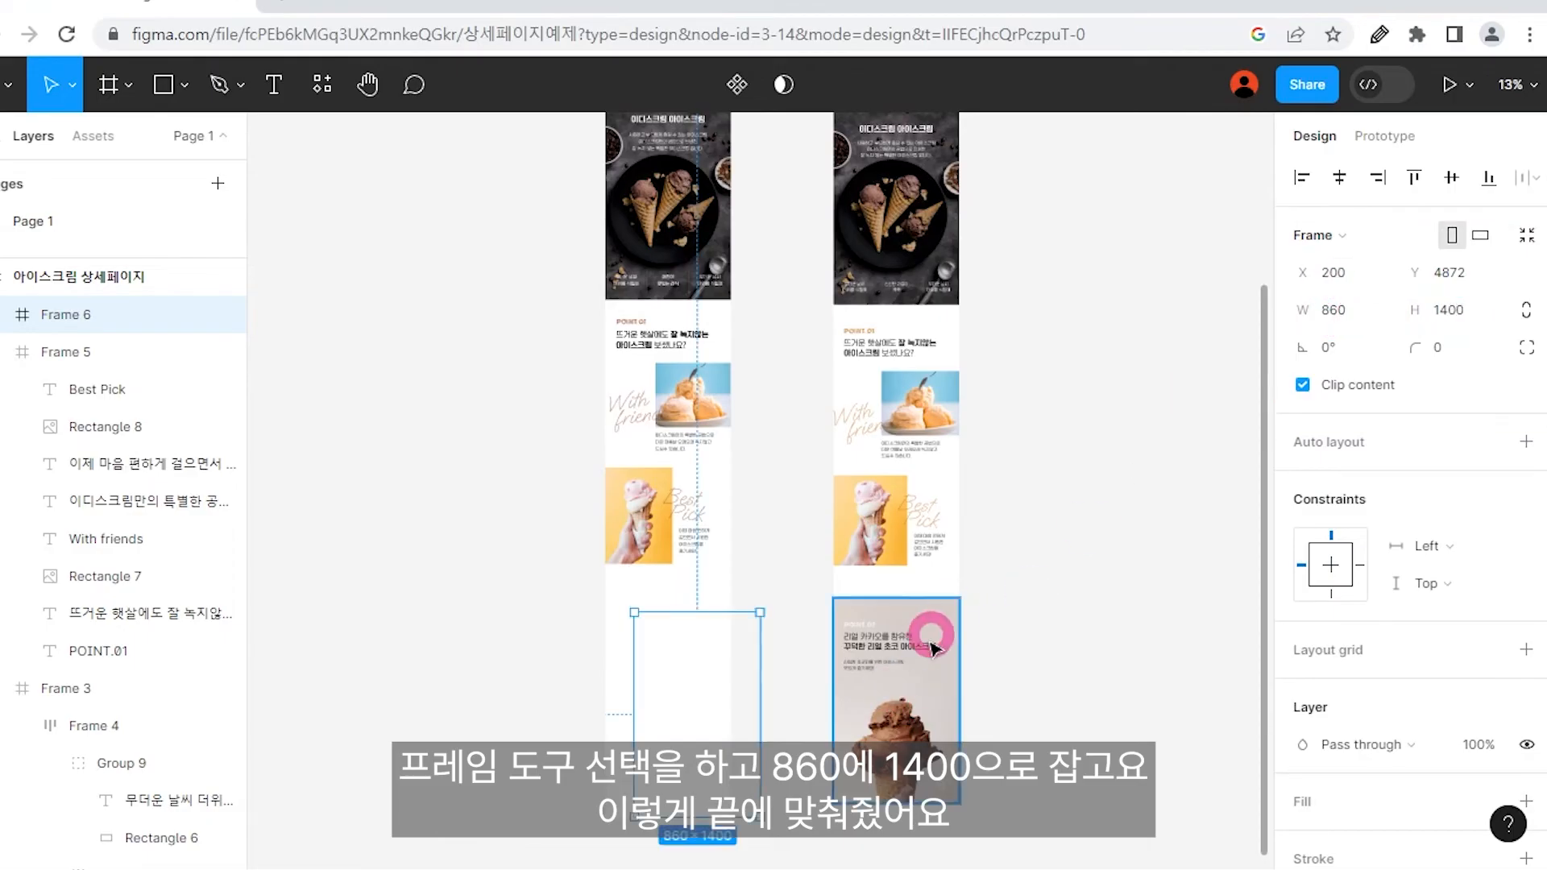
Move the new frame directly beneath the POINT.01 section, lined up with the page's edges.
{"action": "left_click_drag", "start_coordinate": [683, 678], "coordinate": [661, 660]}
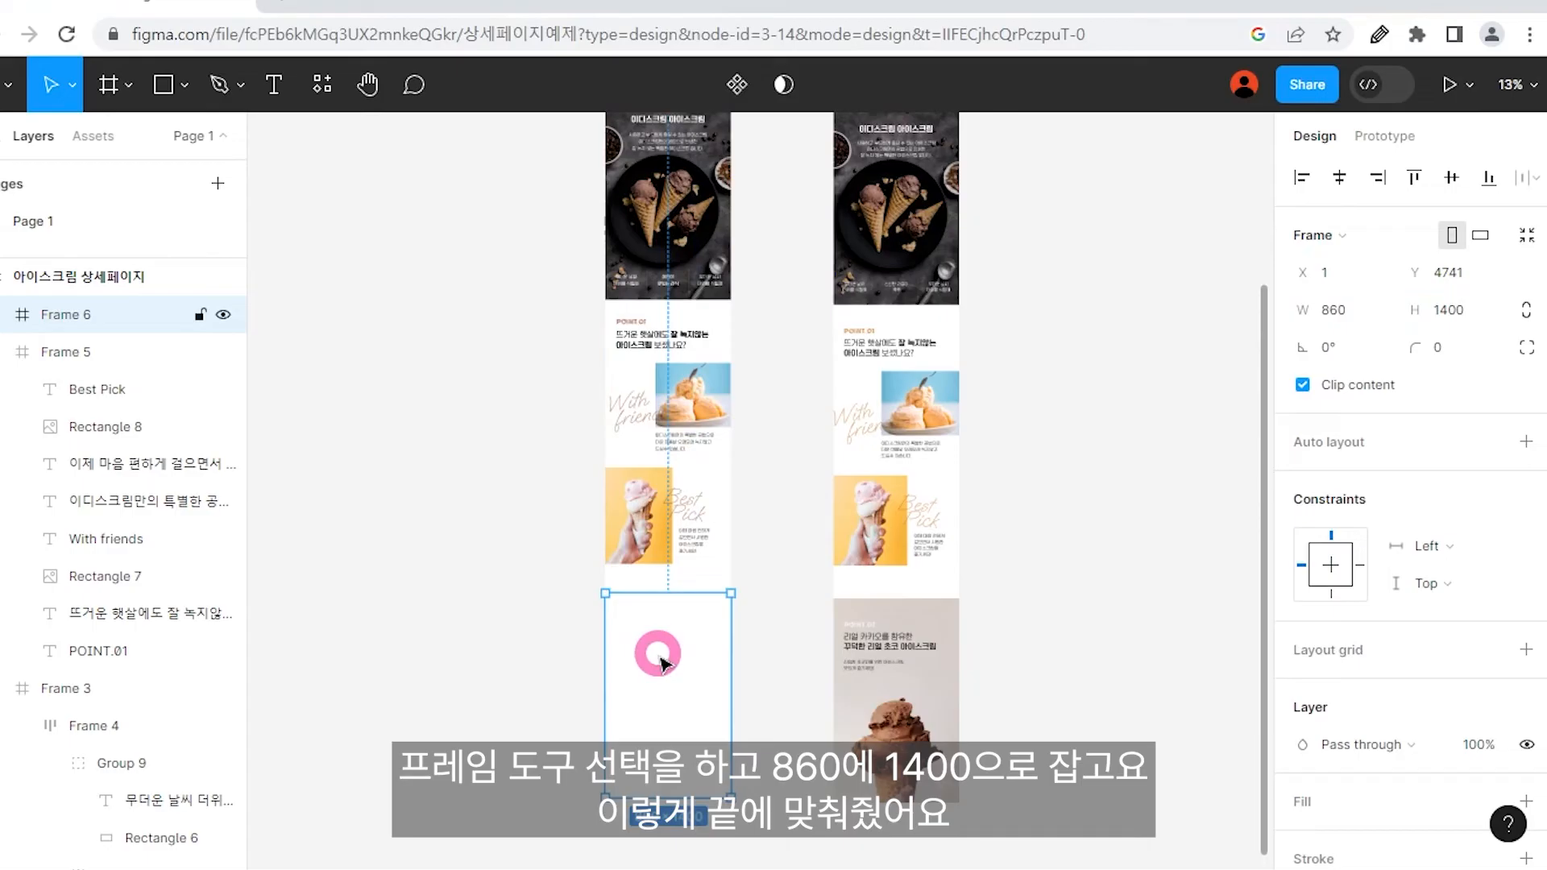
{"action": "scroll", "coordinate": [746, 656], "scroll_direction": "down", "scroll_amount": 2}
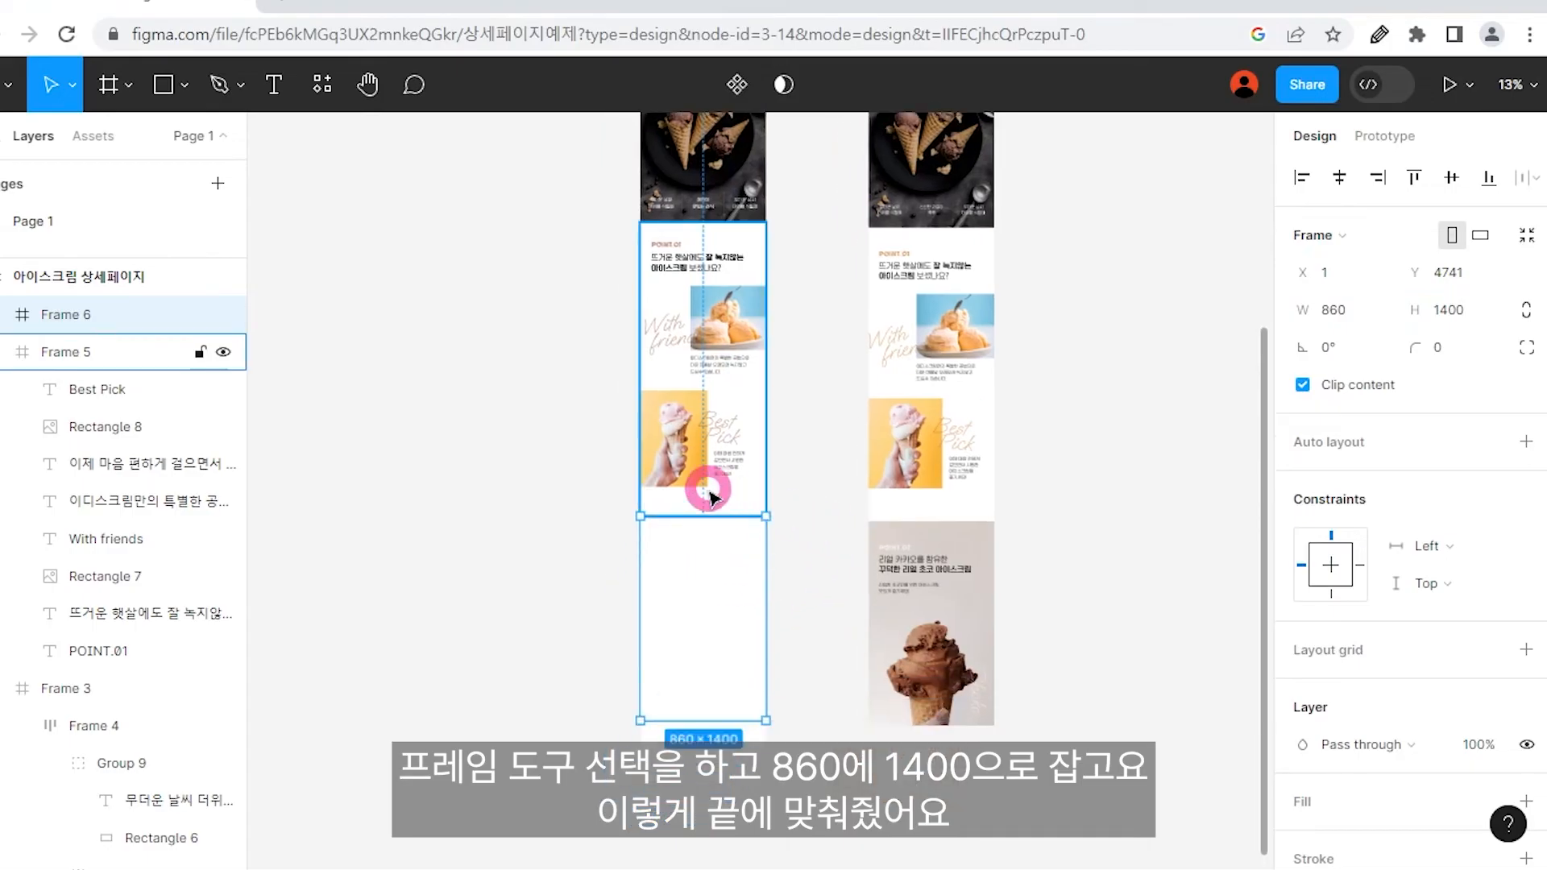
{"action": "left_click", "coordinate": [612, 613]}
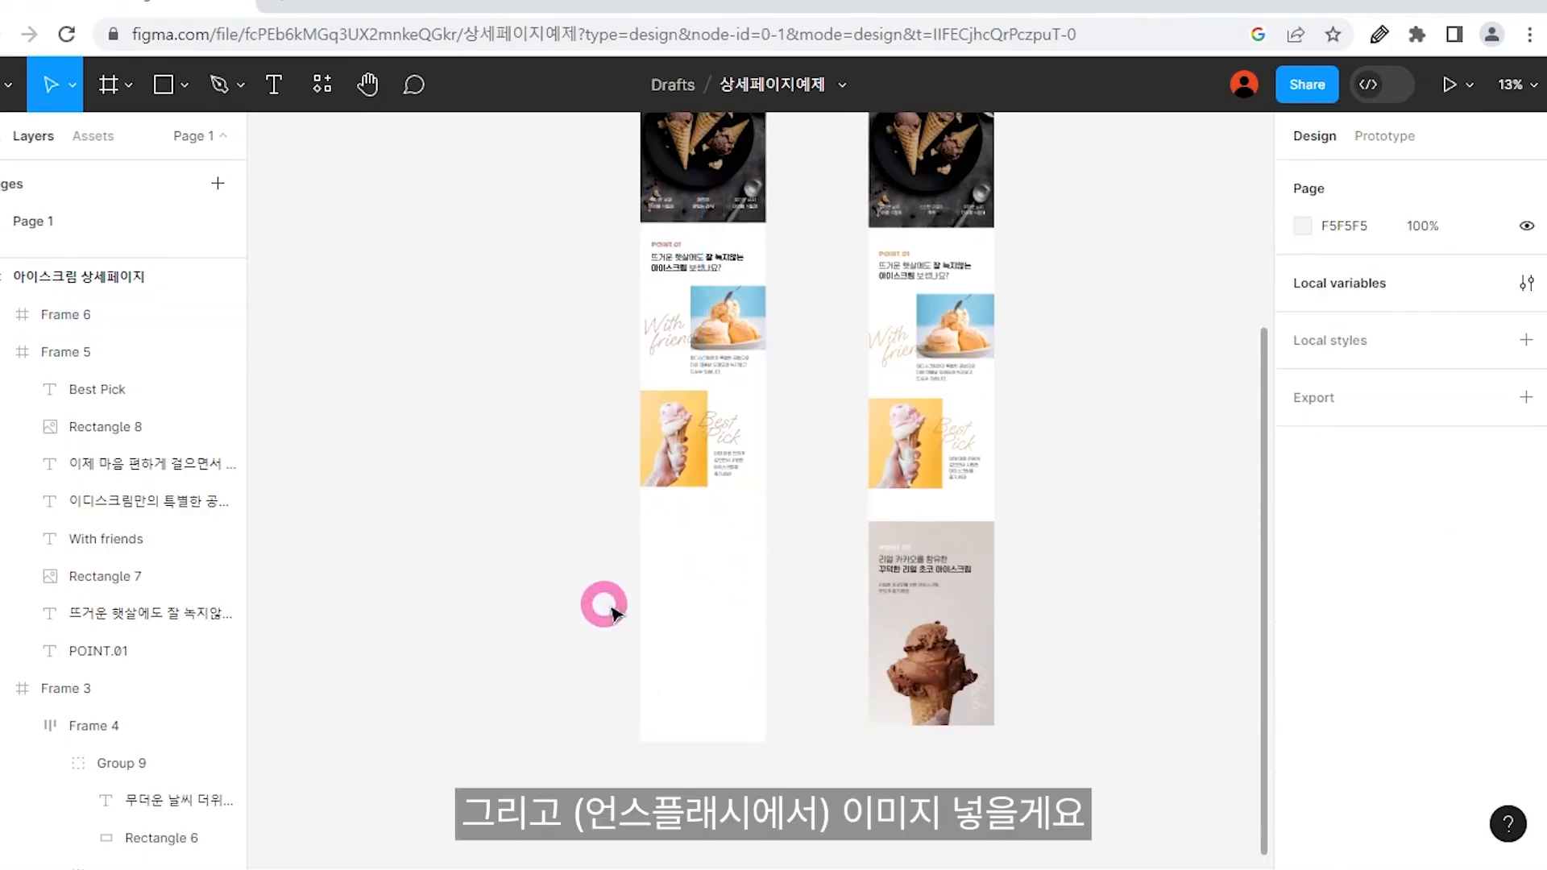
Run the Unsplash plugin on the new empty frame and search it for "ice cream".
{"action": "left_click", "coordinate": [697, 614]}
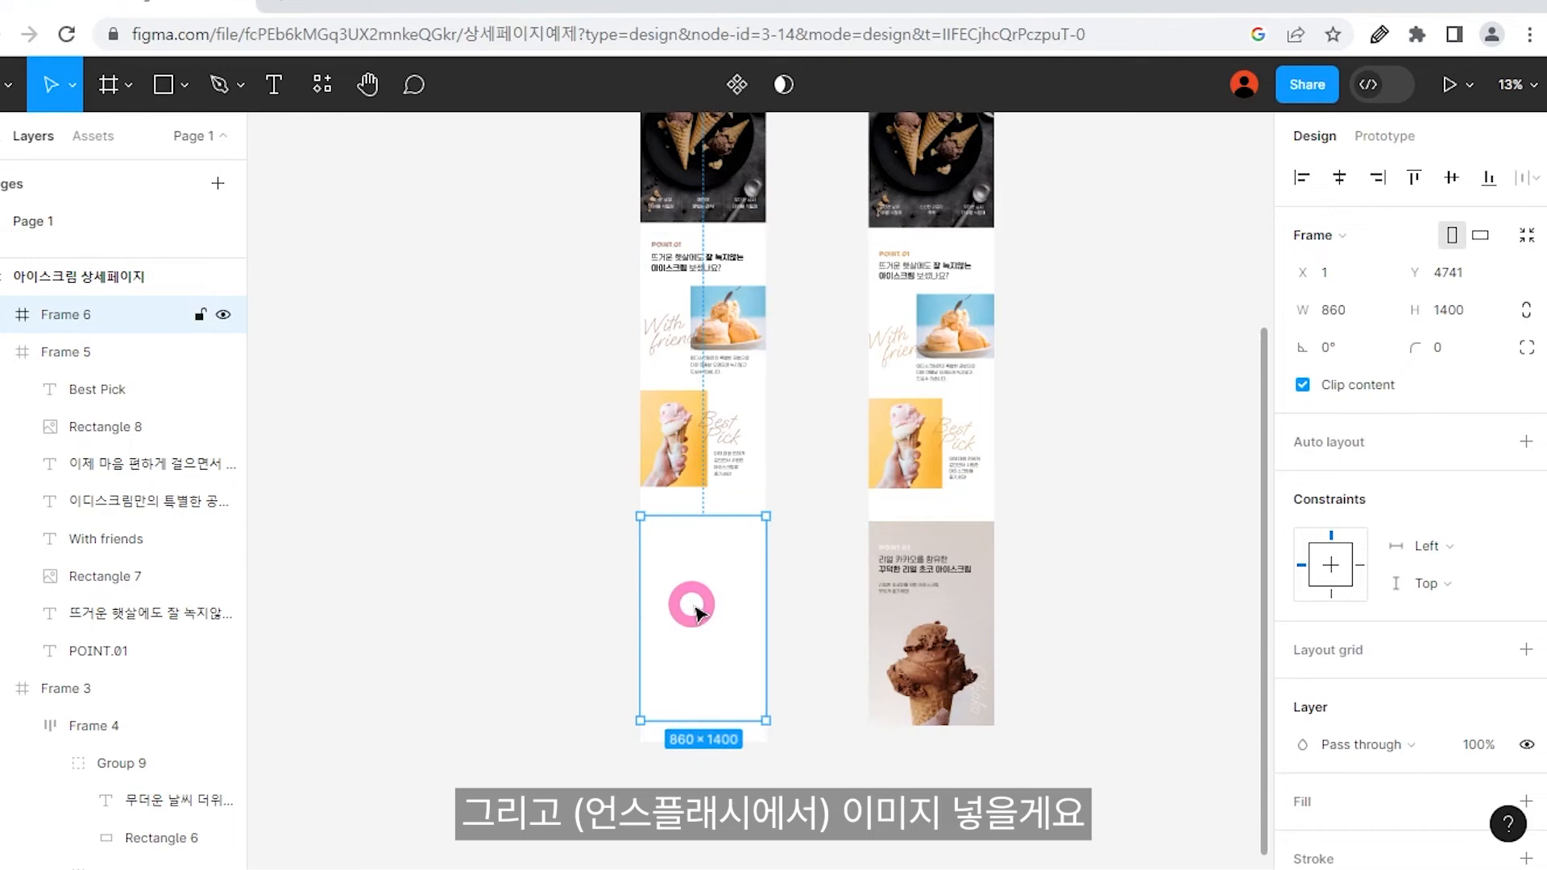
{"action": "right_click", "coordinate": [697, 614]}
{"action": "mouse_move", "coordinate": [764, 687]}
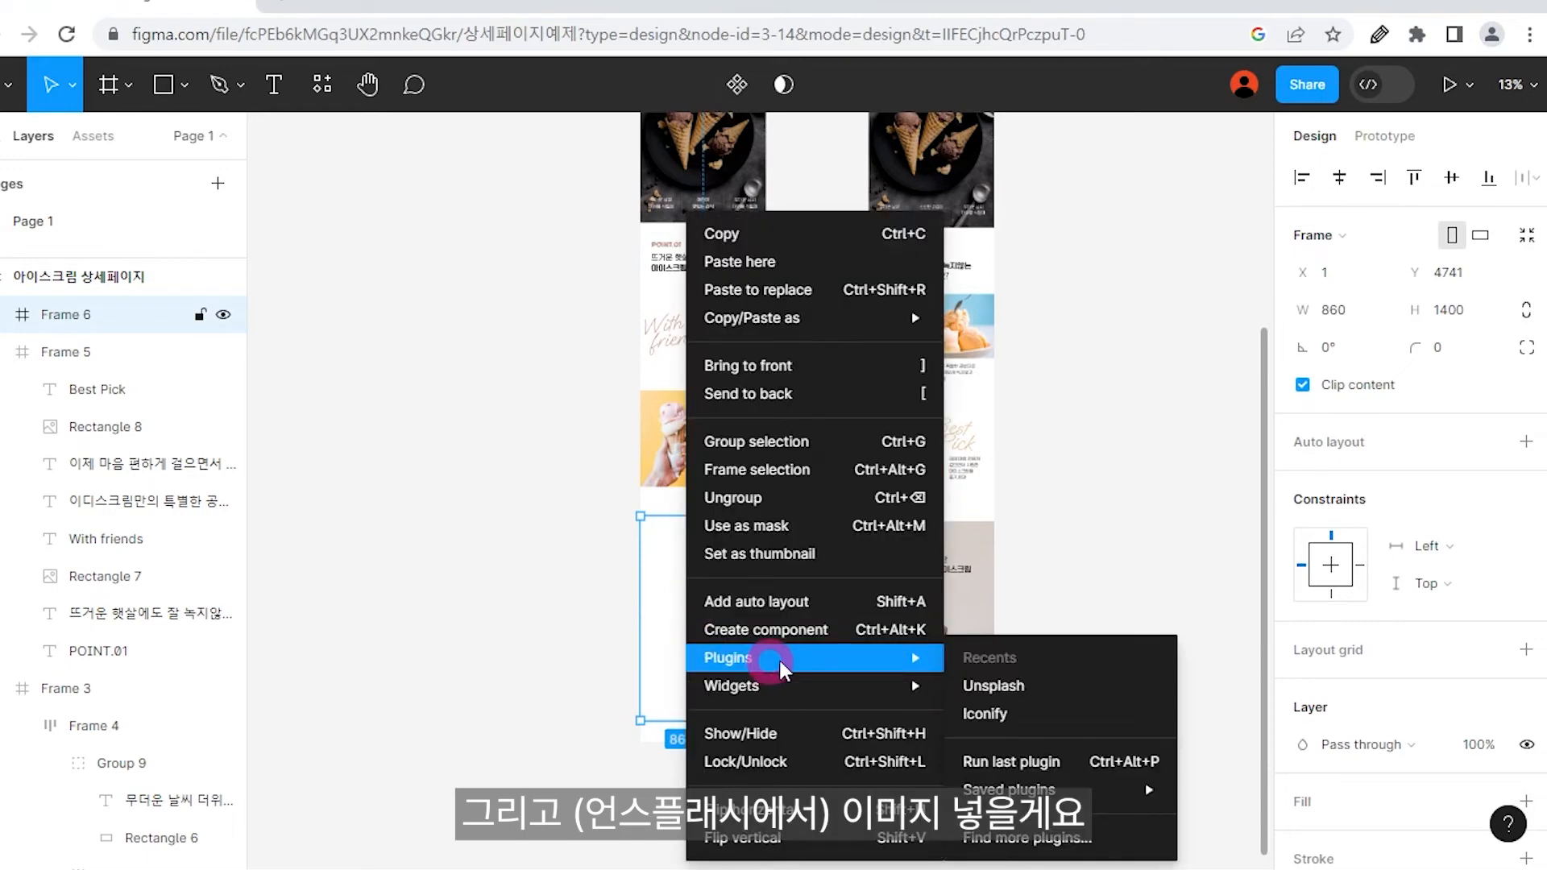
{"action": "left_click", "coordinate": [989, 685]}
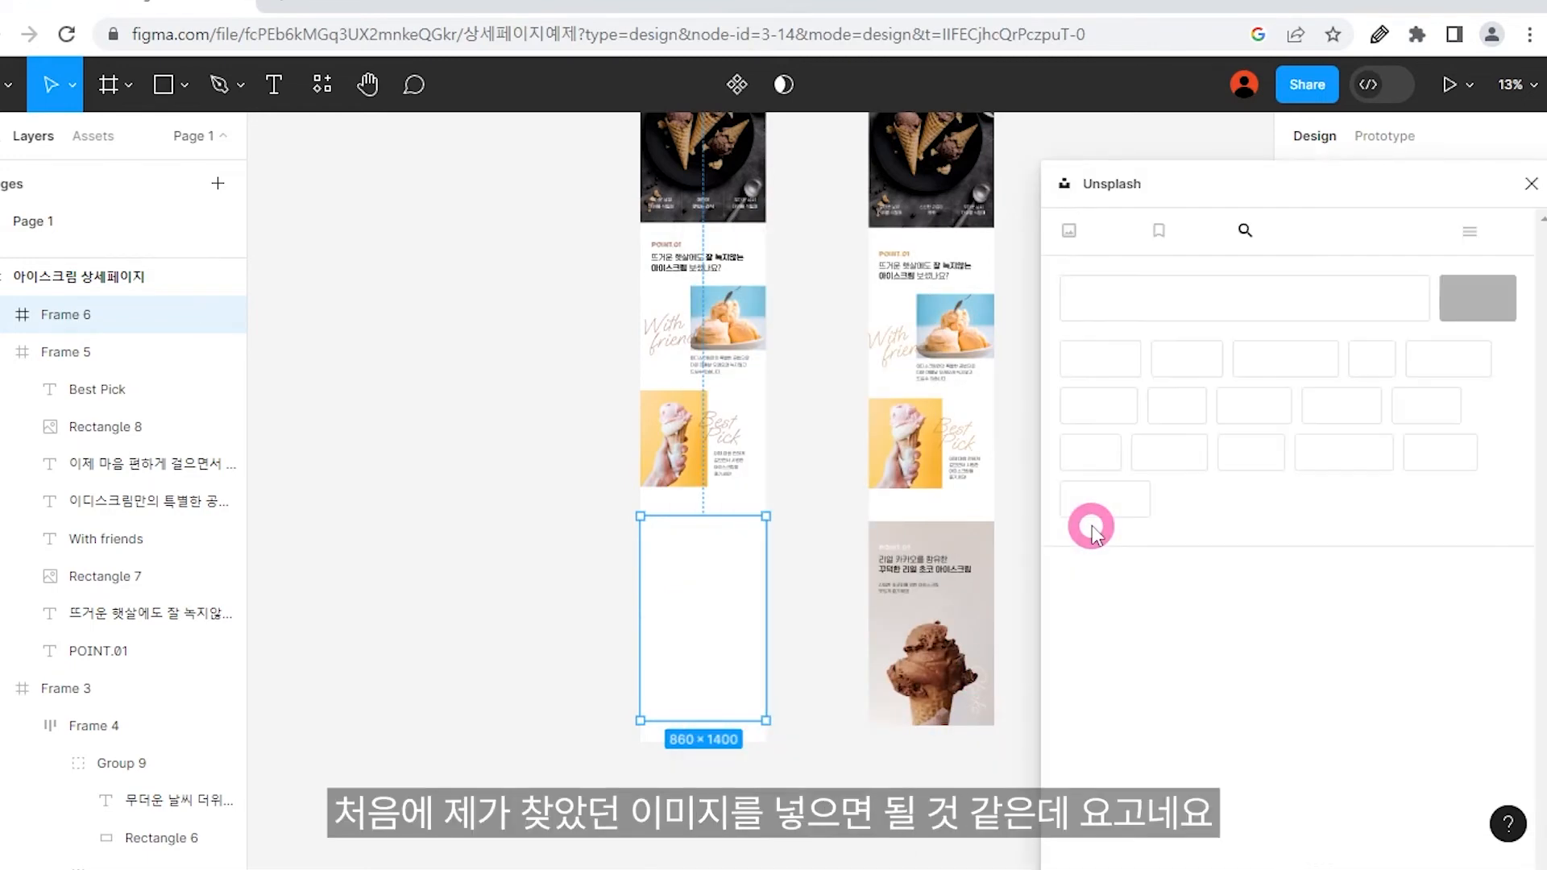
{"action": "left_click", "coordinate": [1102, 312]}
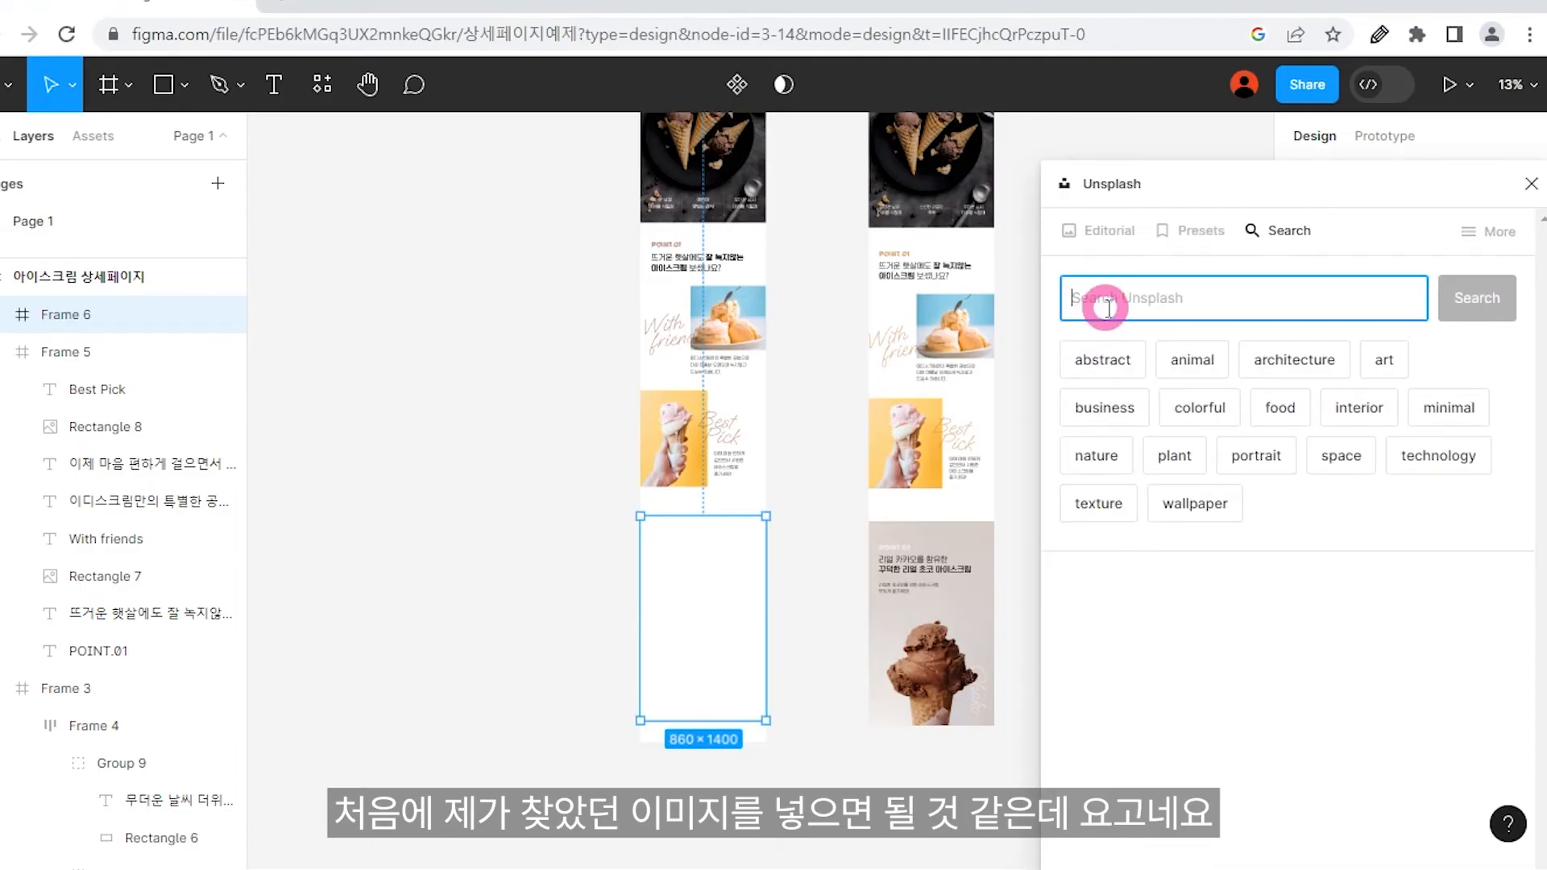
{"action": "type", "text": "ice c"}
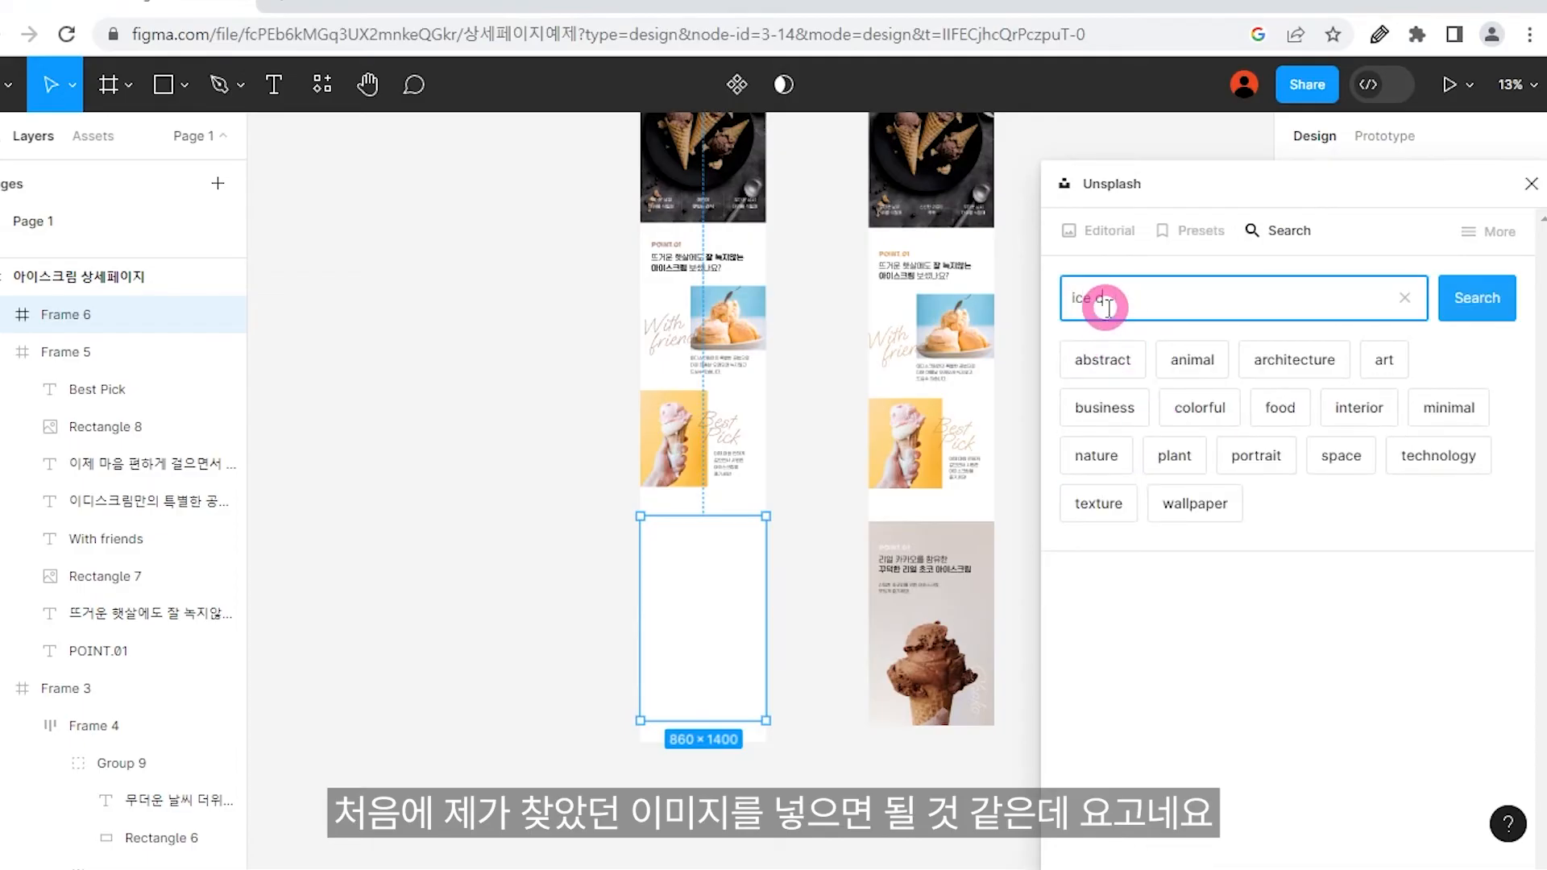
{"action": "type", "text": "ream"}
{"action": "key", "text": "Return"}
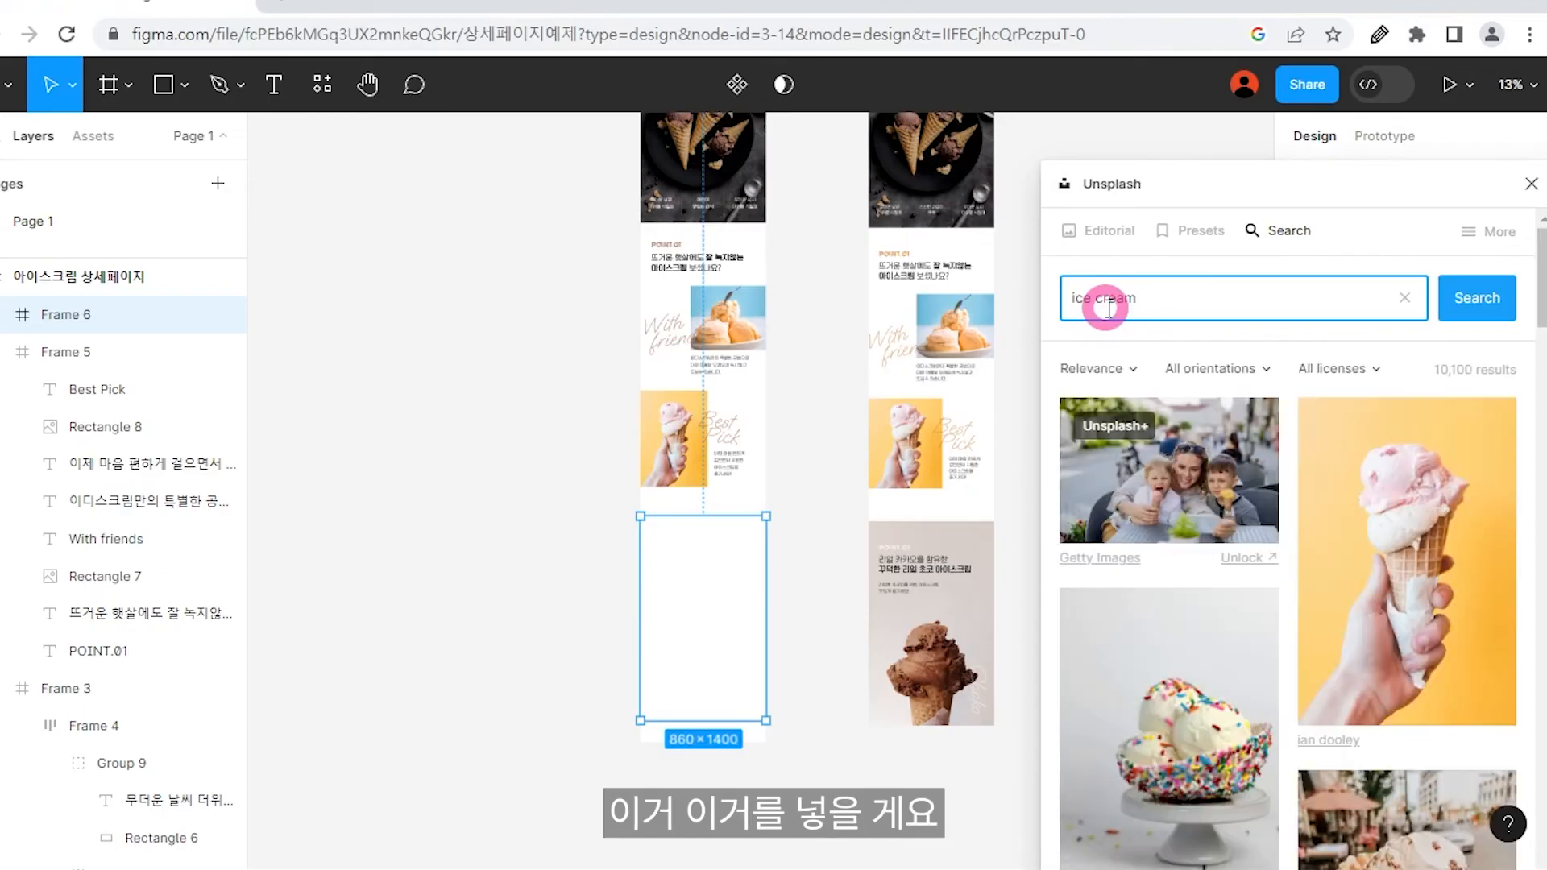
Fill the new frame with the photo of a chocolate ice cream cone on a pale background and close the plugin.
{"action": "scroll", "coordinate": [1192, 555], "scroll_direction": "down", "scroll_amount": 5}
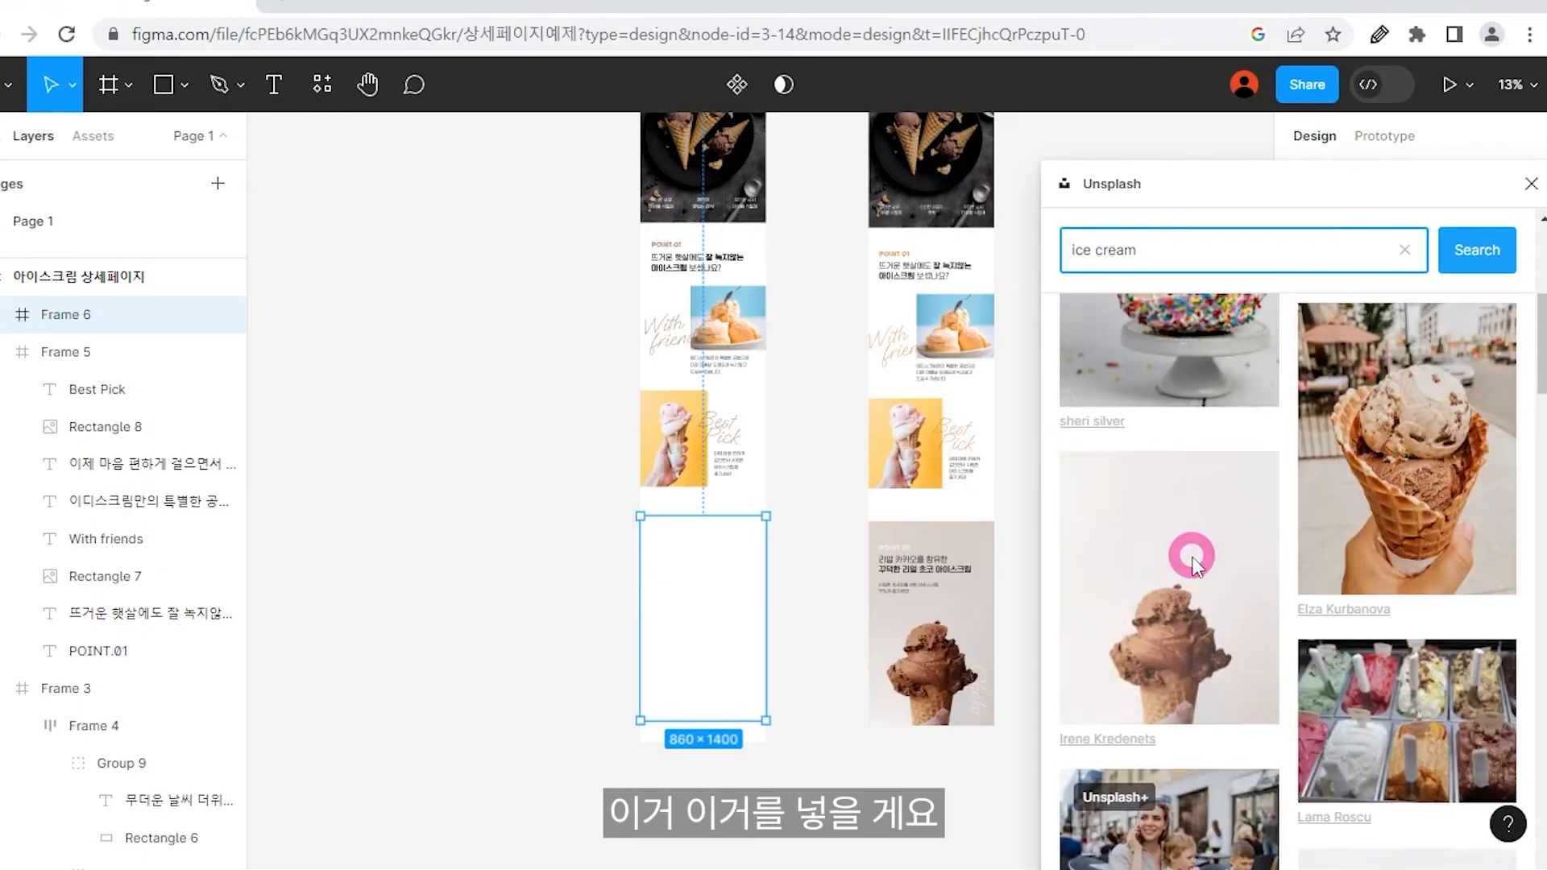
{"action": "left_click", "coordinate": [1191, 561]}
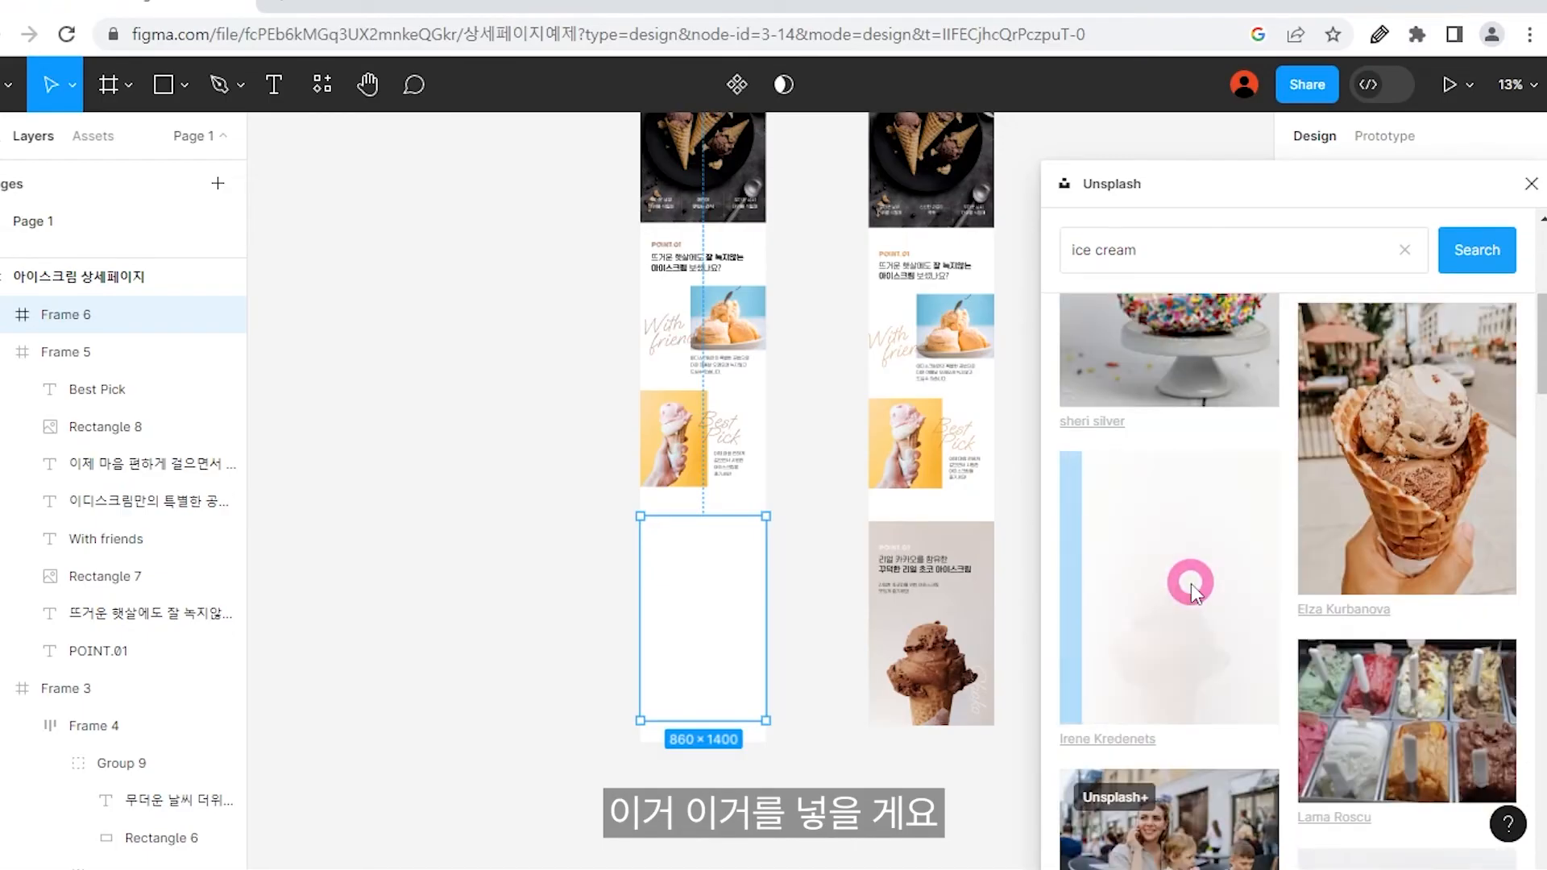
{"action": "left_click", "coordinate": [1531, 183]}
{"action": "left_click", "coordinate": [723, 810]}
Group the POINT.01 label with the headline below it and name the group "point".
{"action": "scroll", "coordinate": [724, 810], "scroll_direction": "up", "scroll_amount": 5}
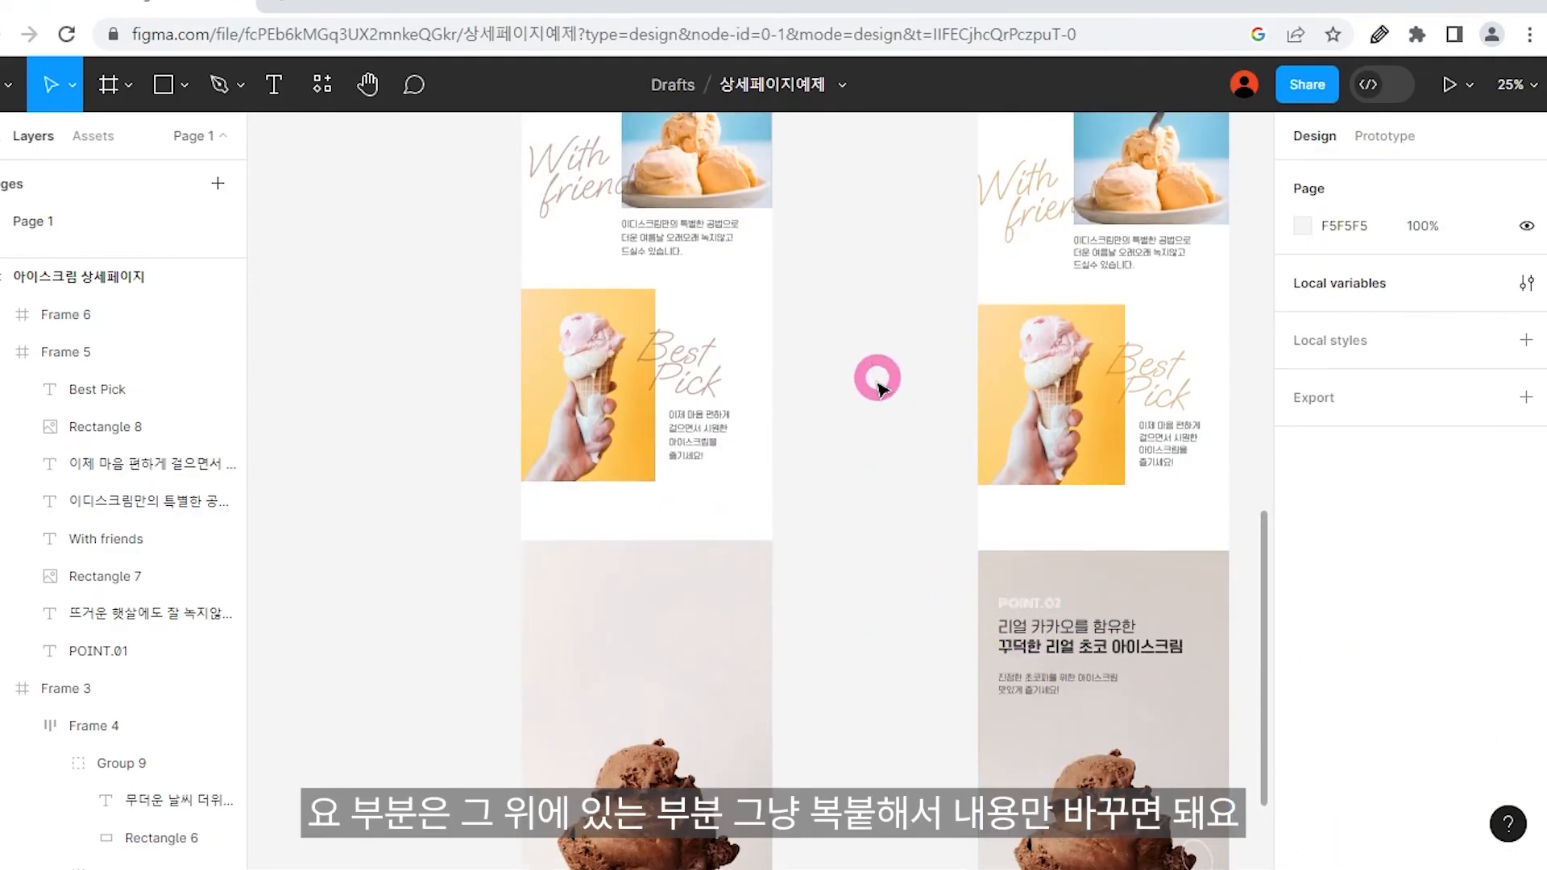
{"action": "scroll", "coordinate": [873, 378], "scroll_direction": "up", "scroll_amount": 3}
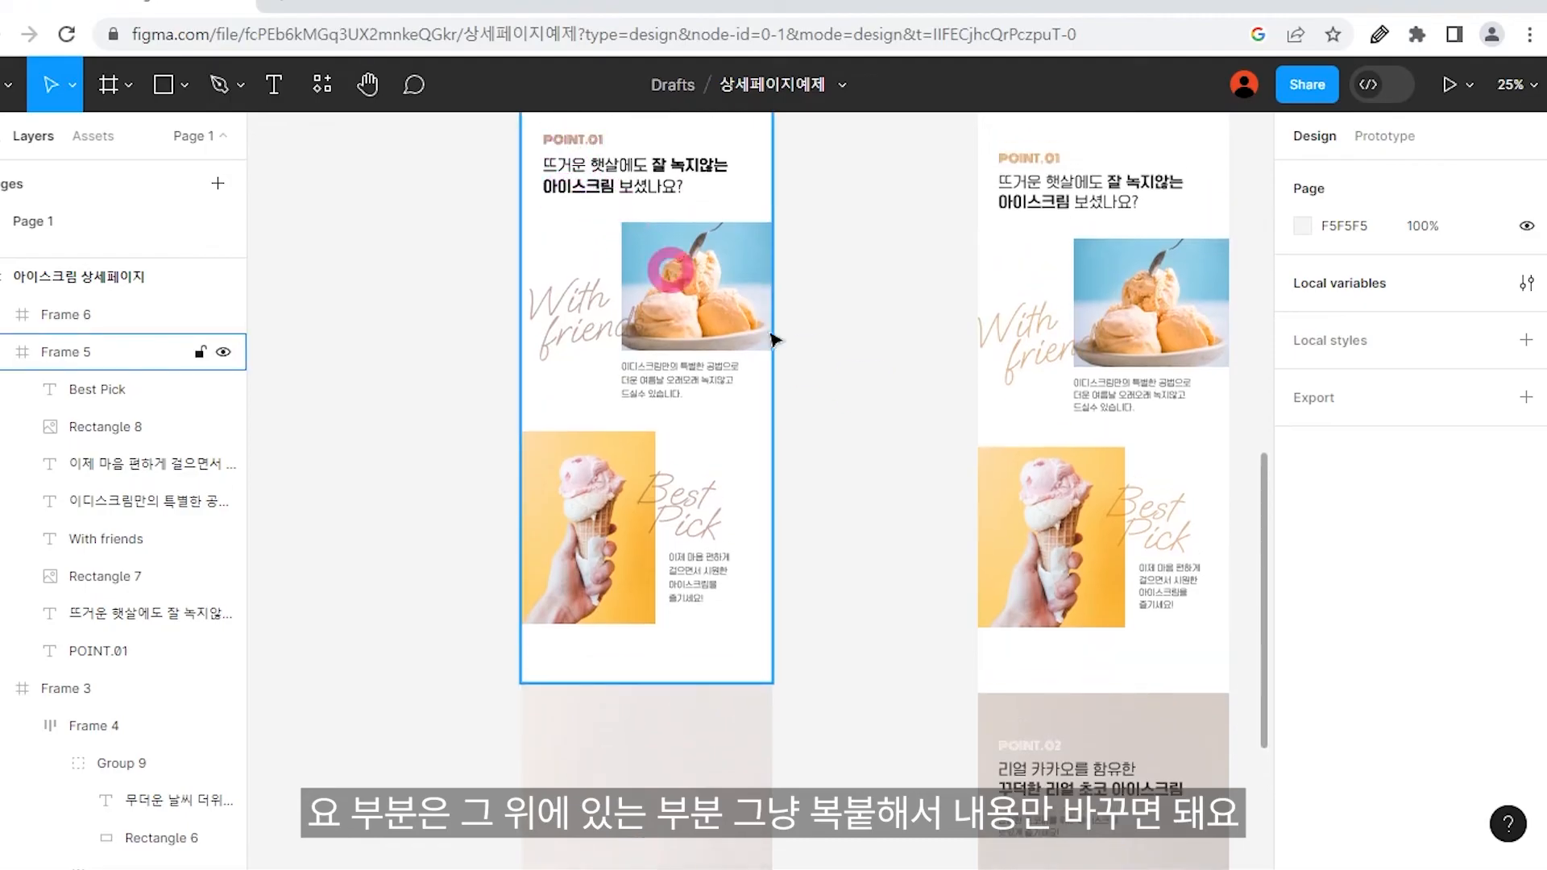
{"action": "scroll", "coordinate": [886, 366], "scroll_direction": "up", "scroll_amount": 3}
{"action": "scroll", "coordinate": [886, 367], "scroll_direction": "left", "scroll_amount": 3}
{"action": "left_click", "coordinate": [658, 333], "text": "ctrl"}
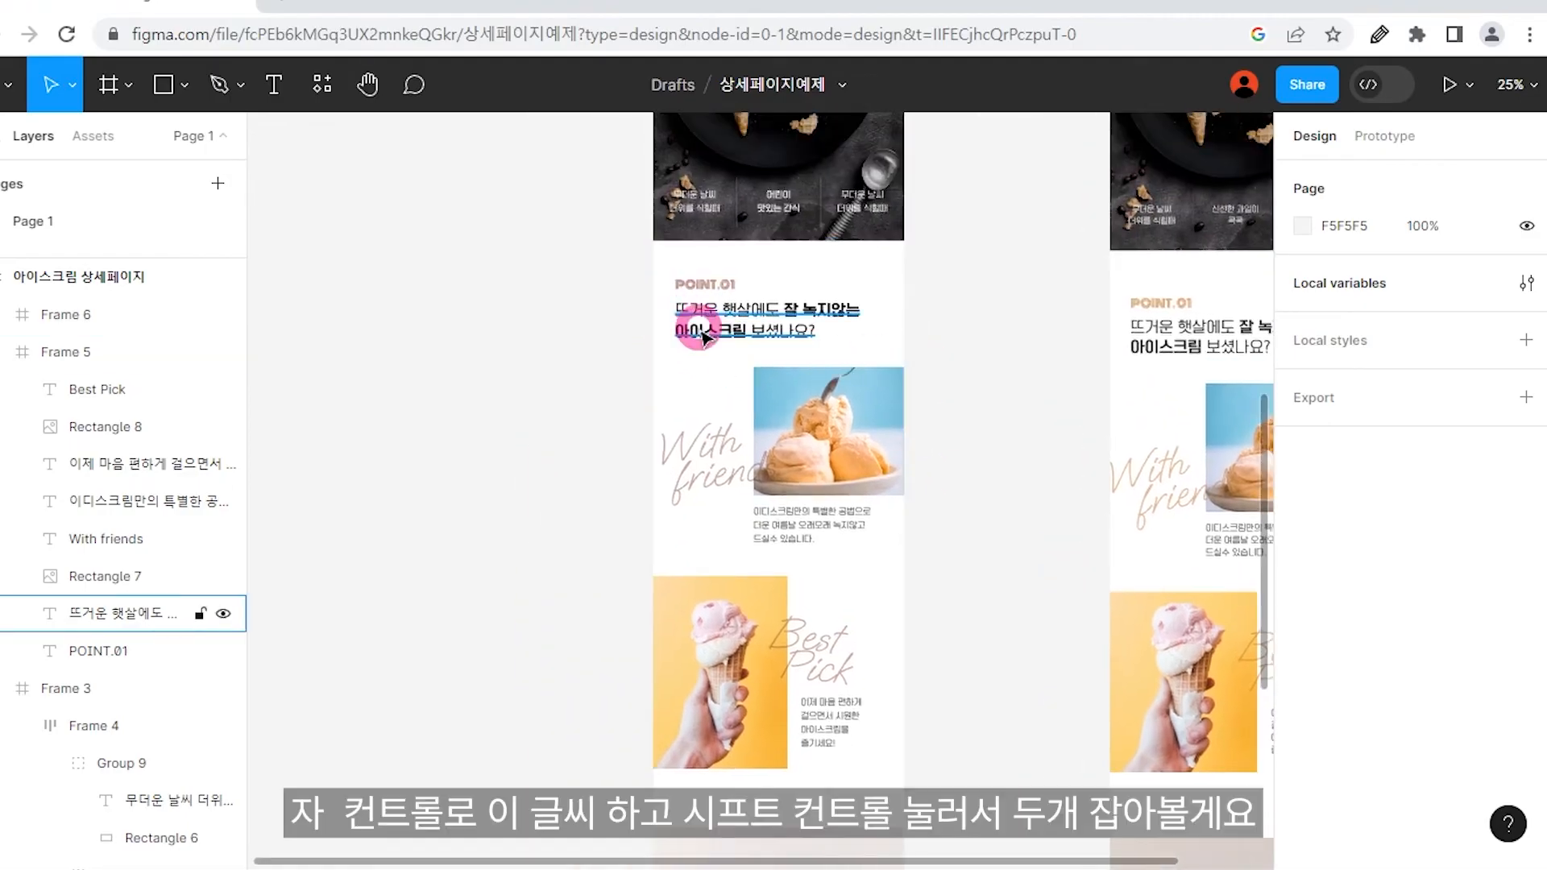
{"action": "left_click", "coordinate": [703, 285], "text": "ctrl+shift"}
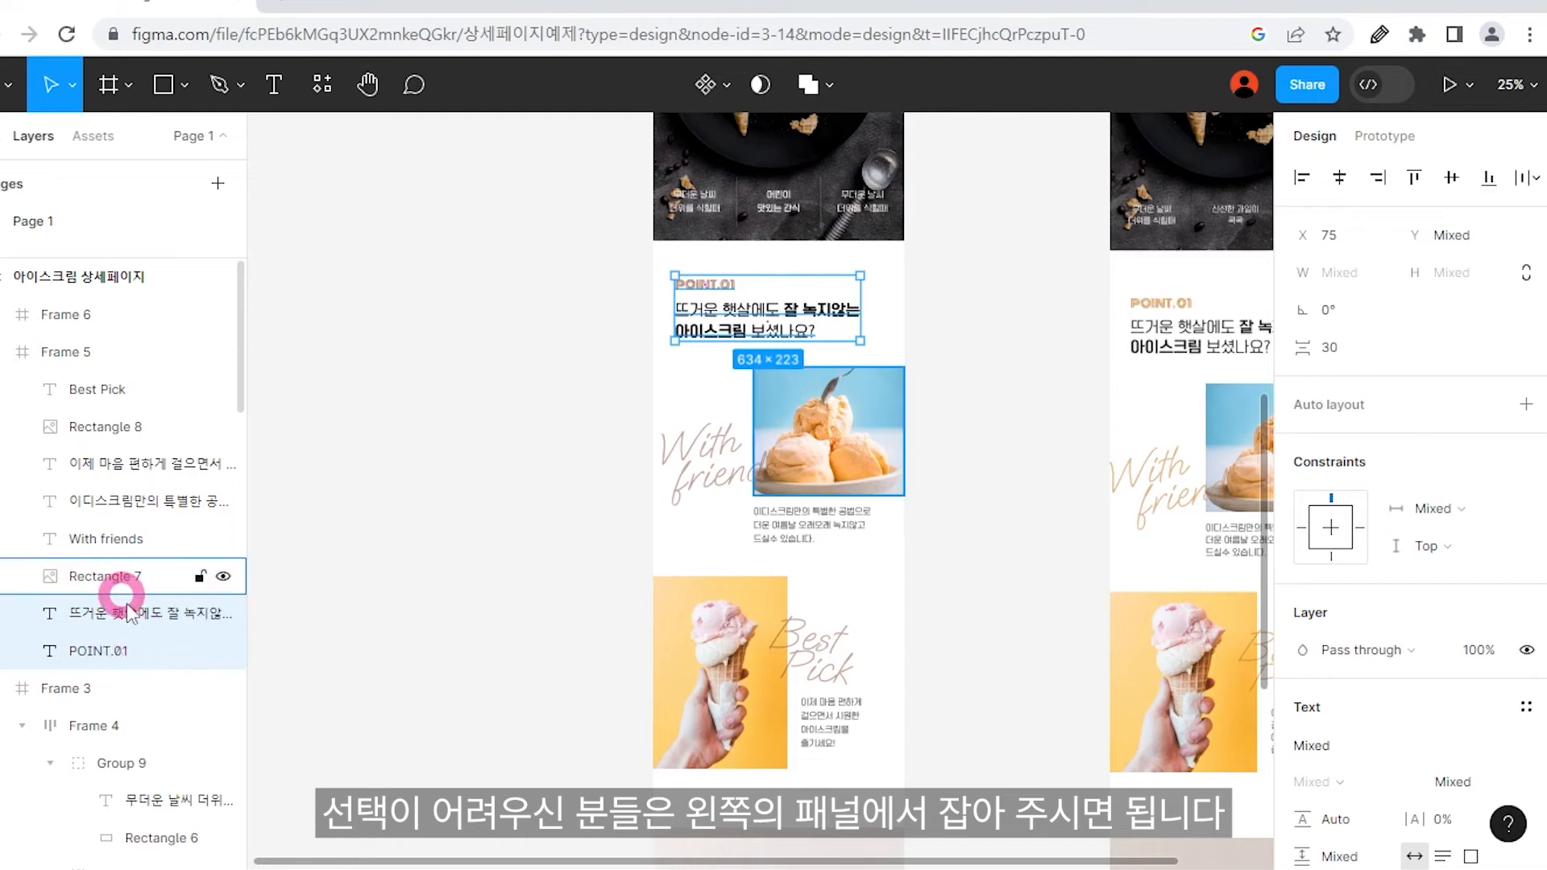
{"action": "left_click", "coordinate": [118, 654]}
{"action": "left_click", "coordinate": [127, 614], "text": "shift"}
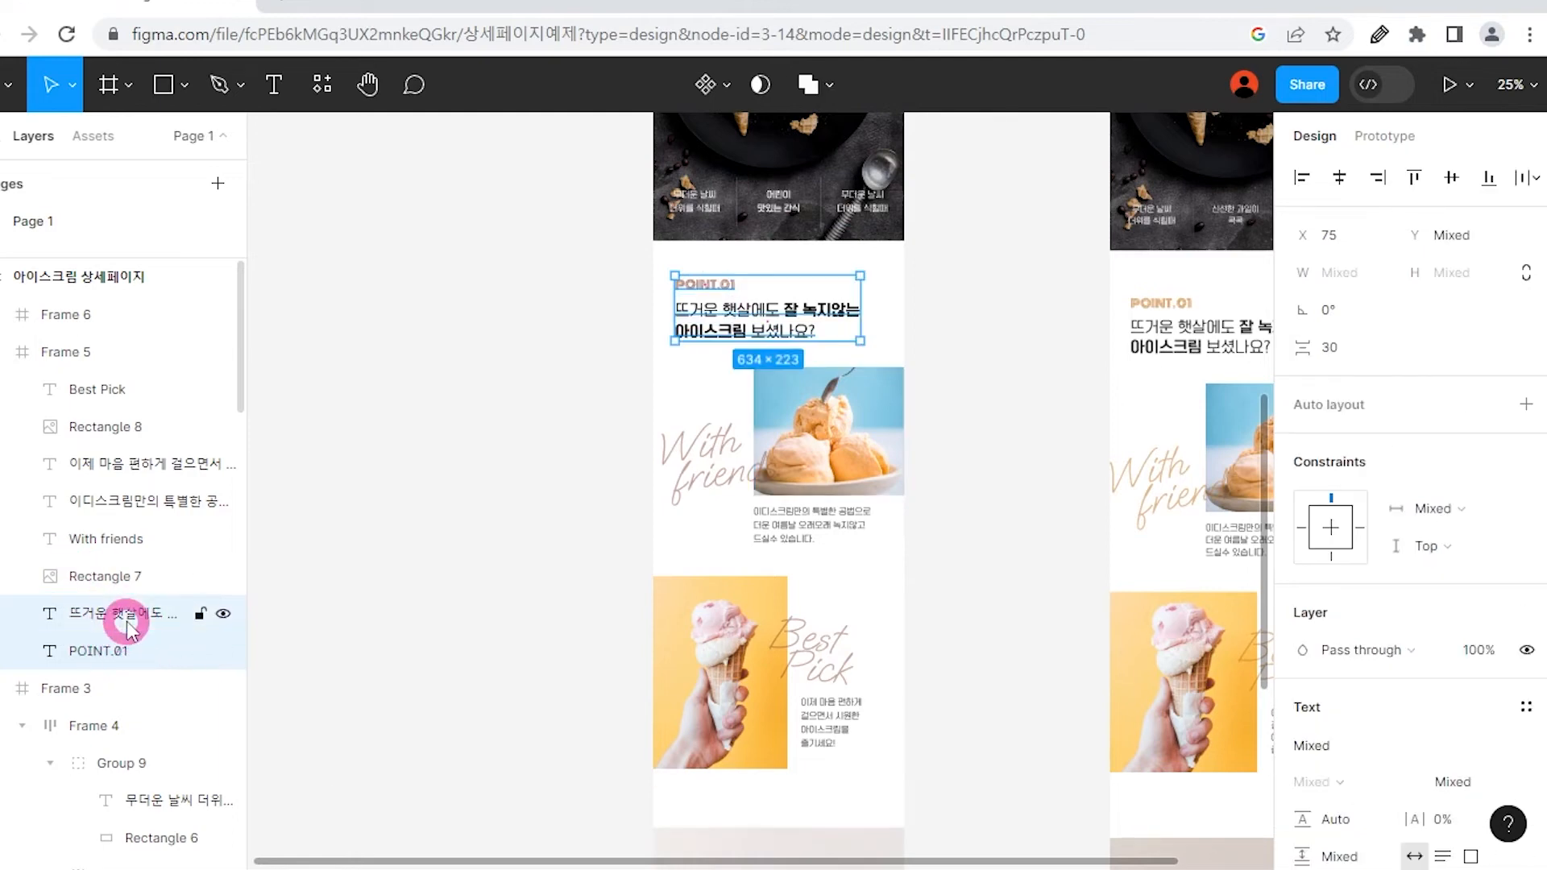
{"action": "key", "text": "ctrl+g"}
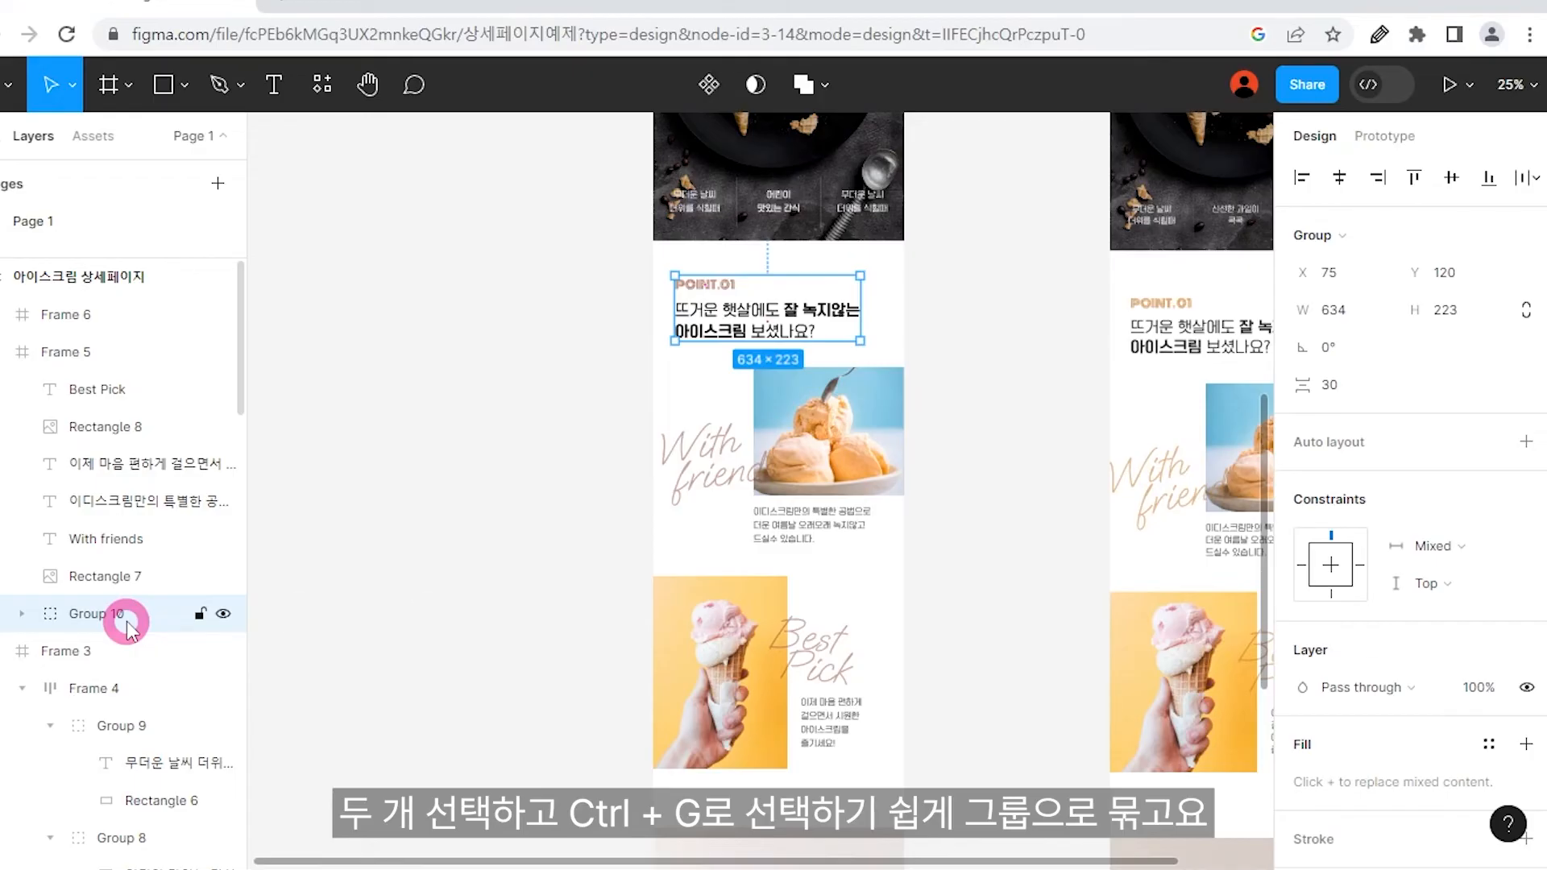
{"action": "double_click", "coordinate": [109, 616]}
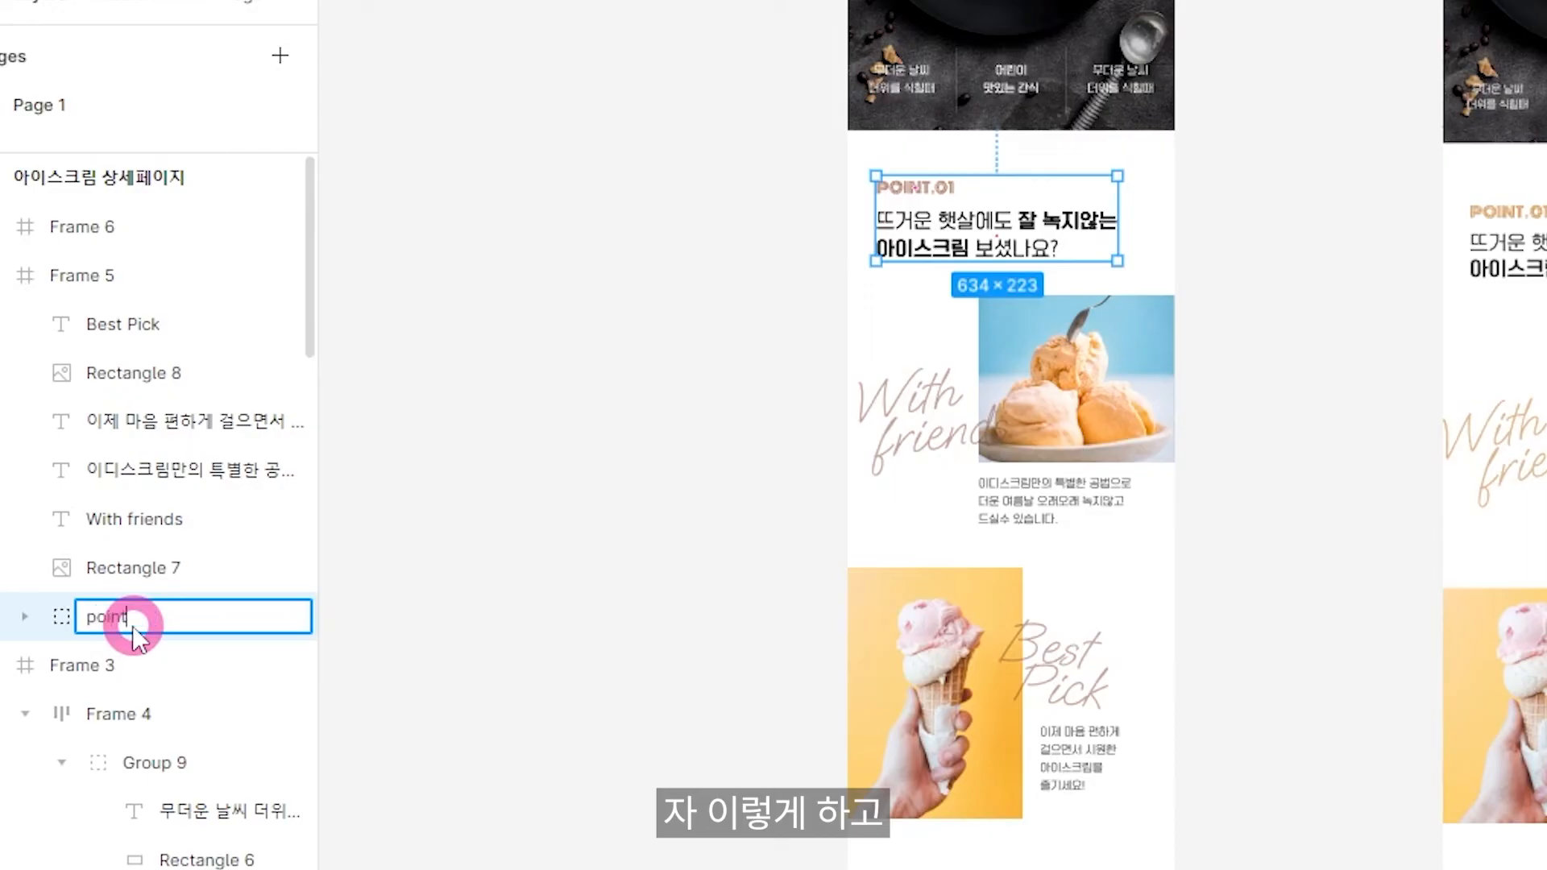
{"action": "key", "text": "Return"}
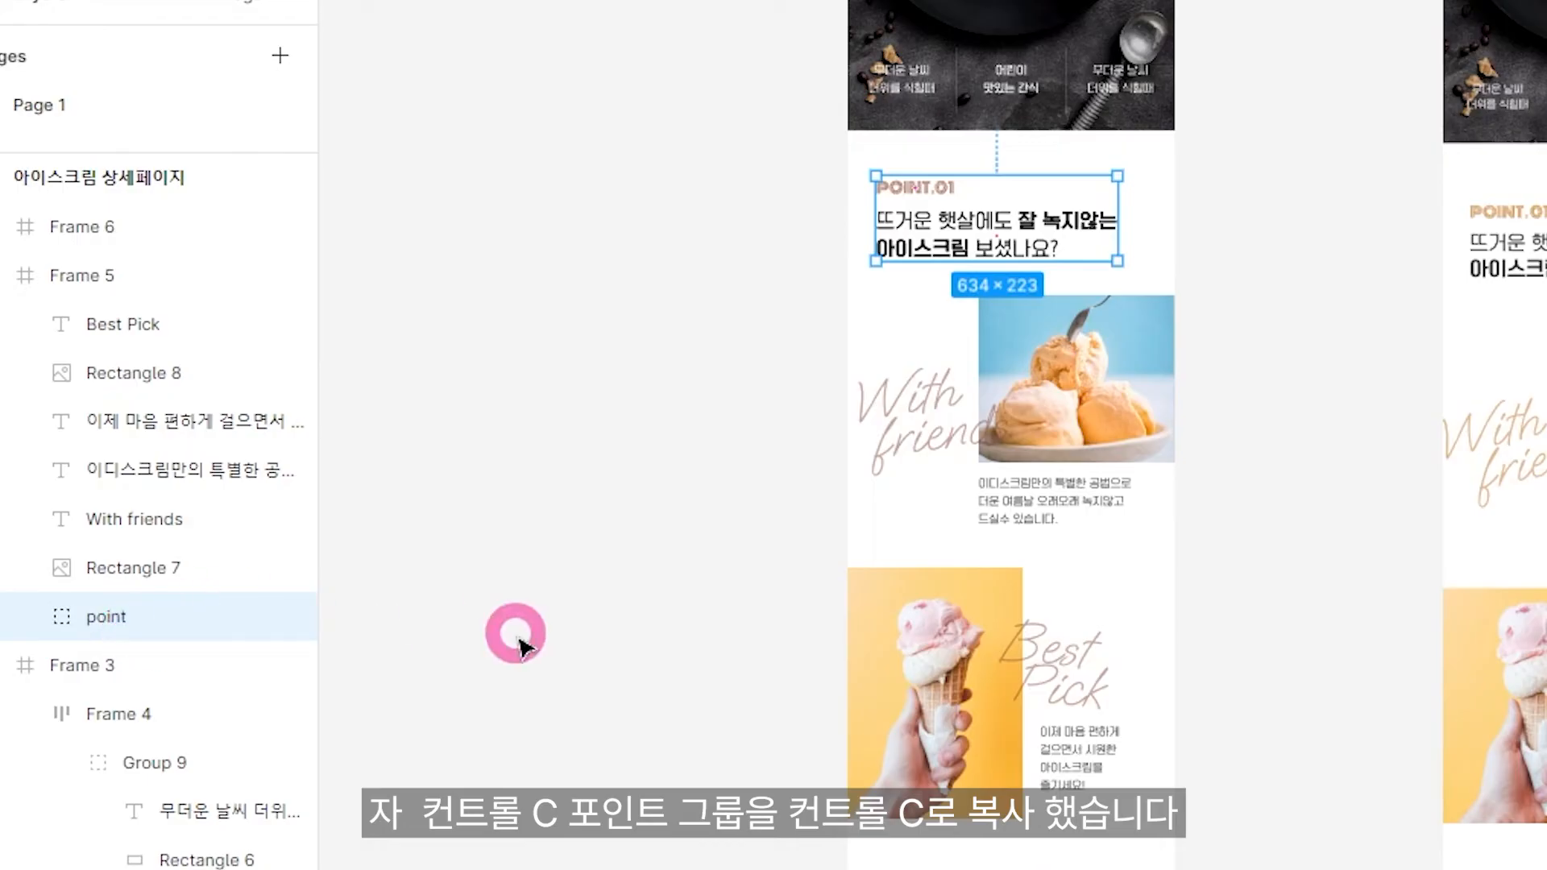
Collapse the Frame 5, Frame 3 and intro layers of the detail page, keeping the chocolate cone frame selected.
{"action": "left_click", "coordinate": [714, 735]}
{"action": "left_click_drag", "start_coordinate": [715, 736], "coordinate": [712, 276]}
{"action": "left_click_drag", "start_coordinate": [711, 639], "coordinate": [710, 391]}
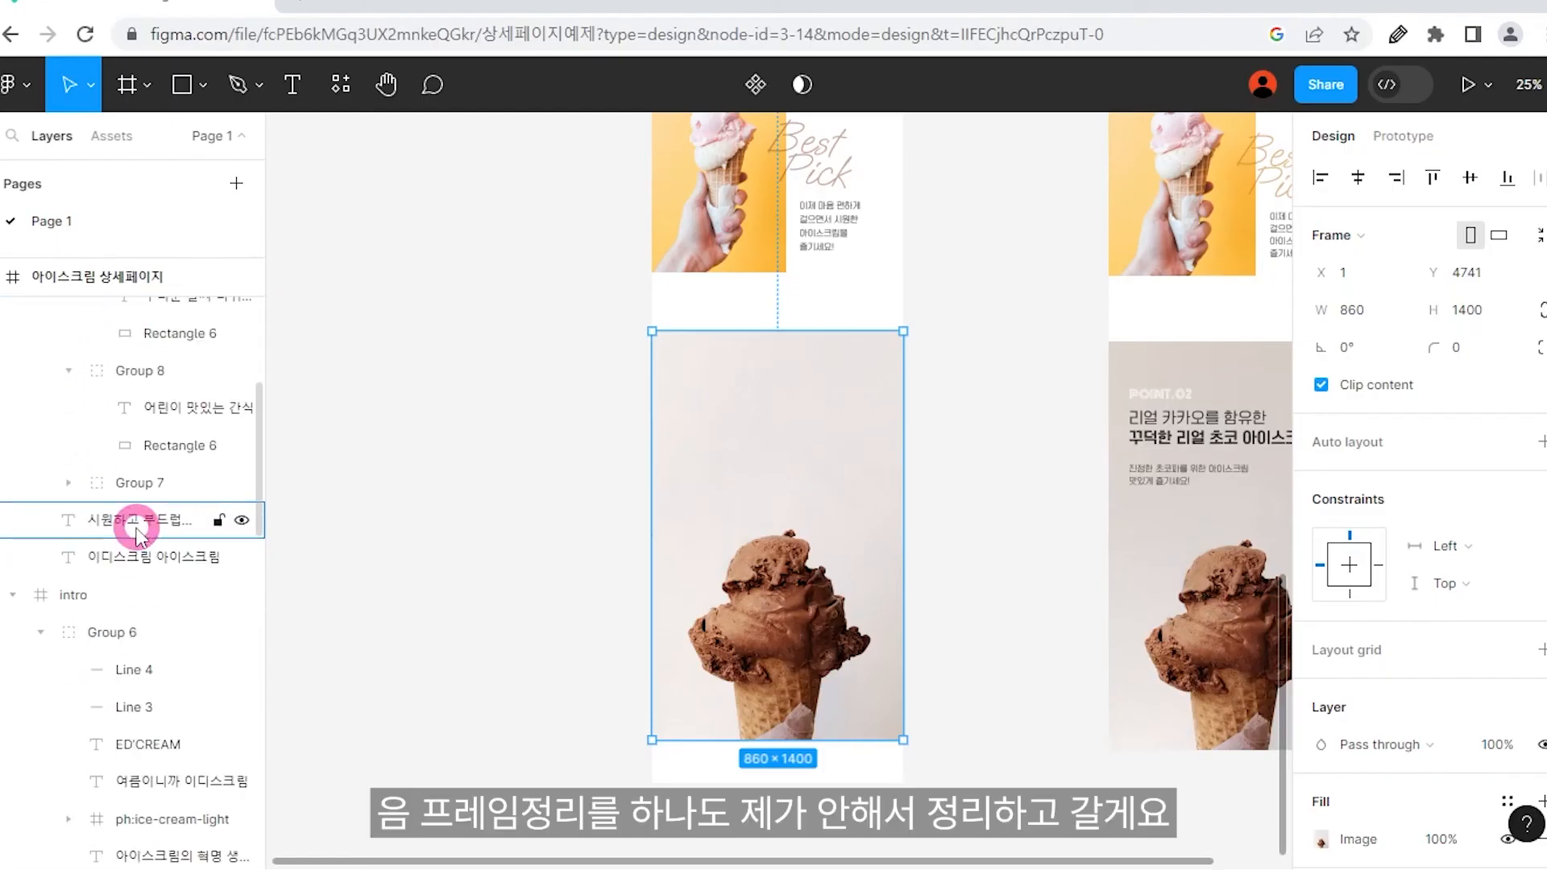
{"action": "scroll", "coordinate": [135, 526], "scroll_direction": "up", "scroll_amount": 5}
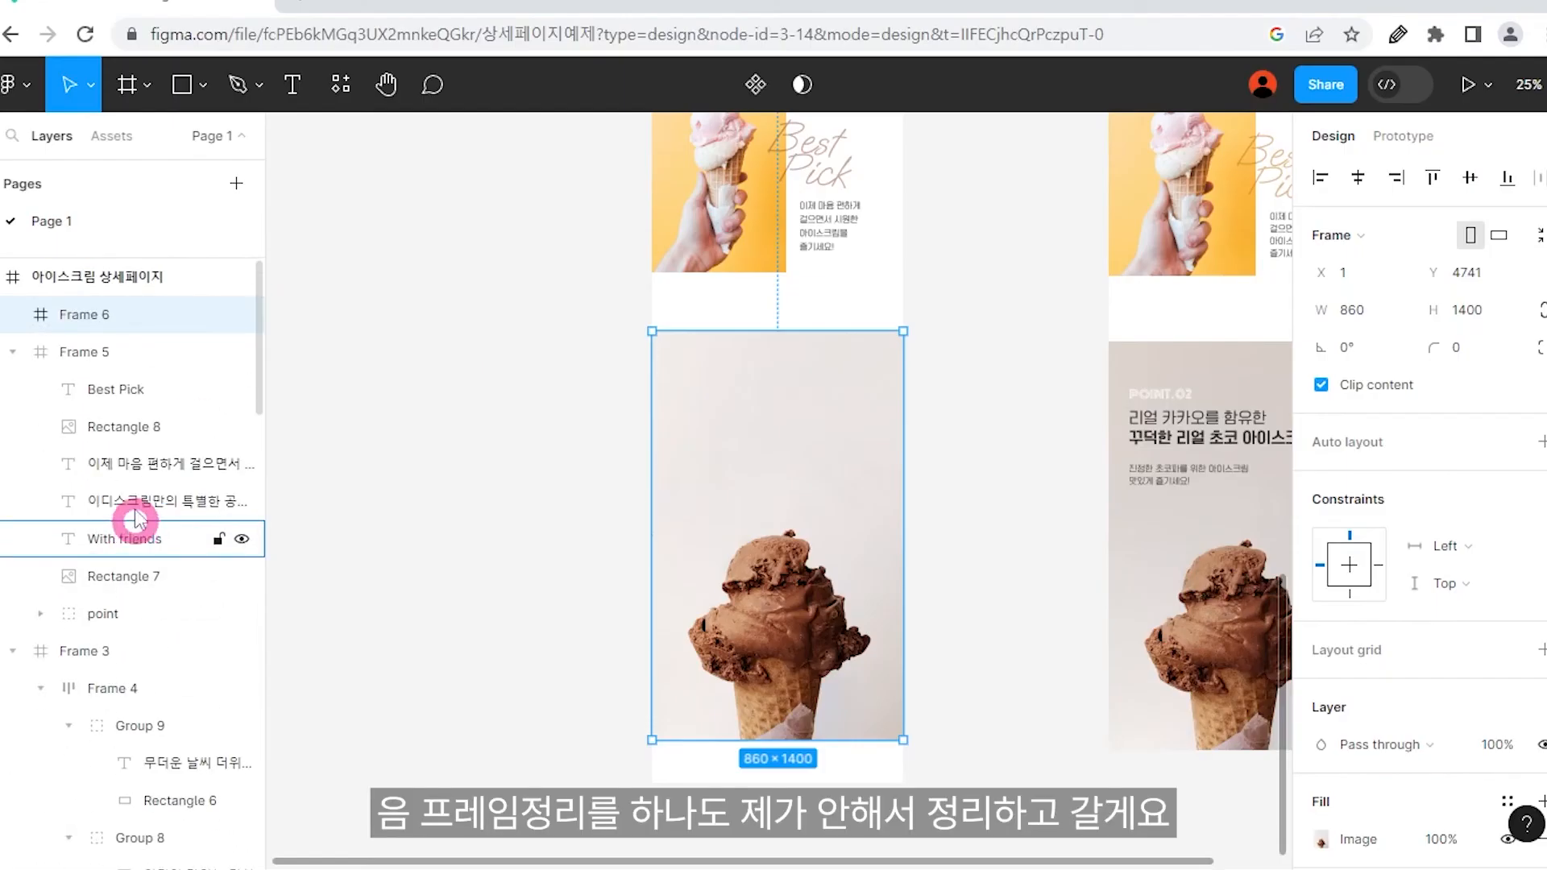
{"action": "left_click", "coordinate": [11, 352]}
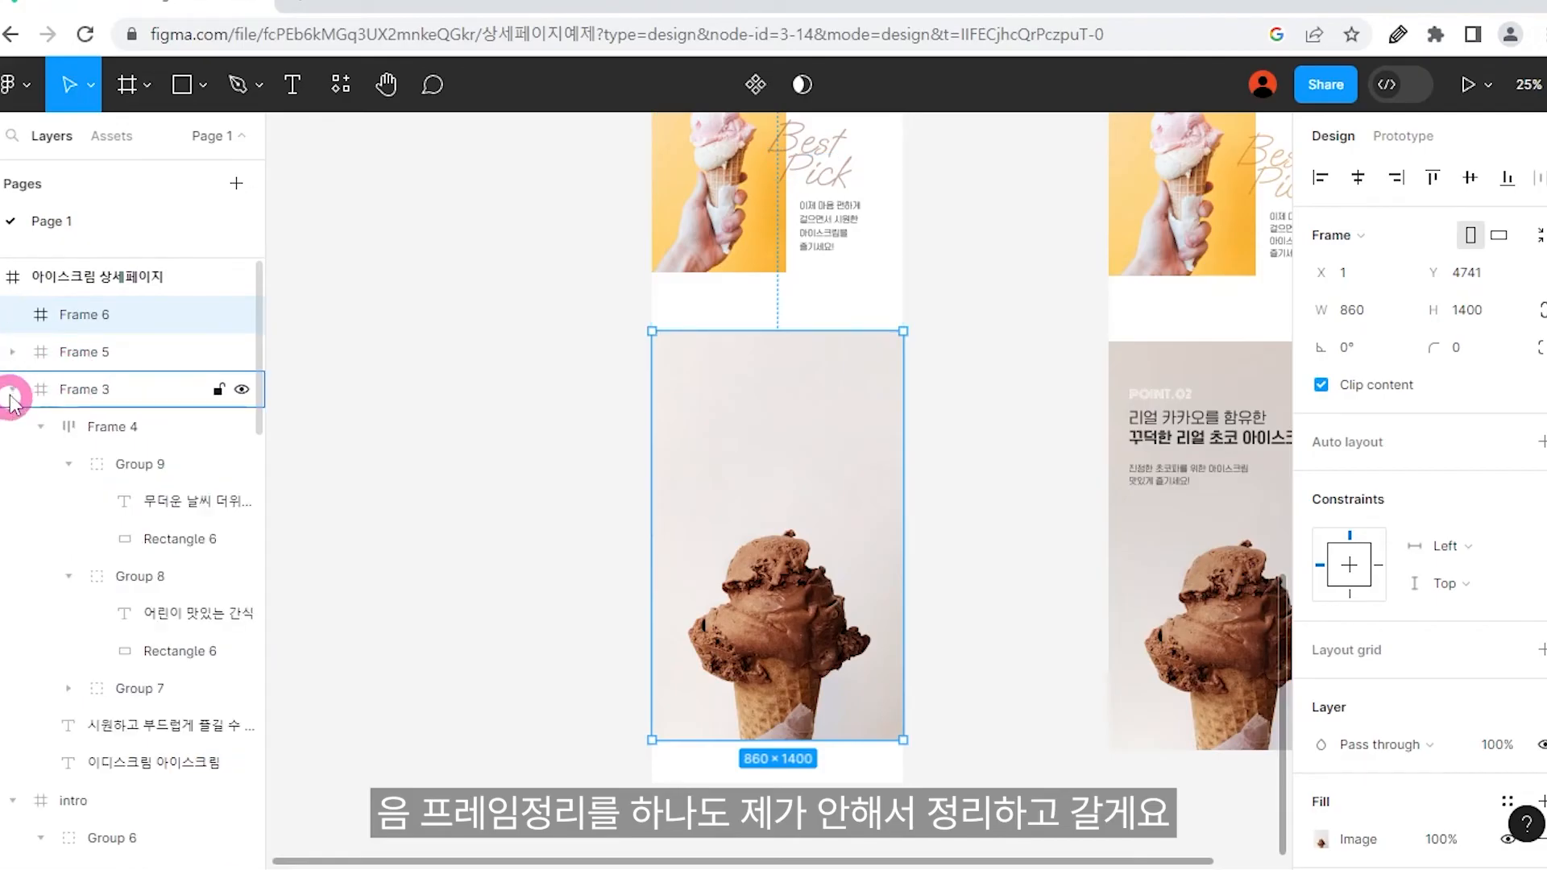
{"action": "left_click", "coordinate": [12, 389]}
{"action": "left_click", "coordinate": [11, 427]}
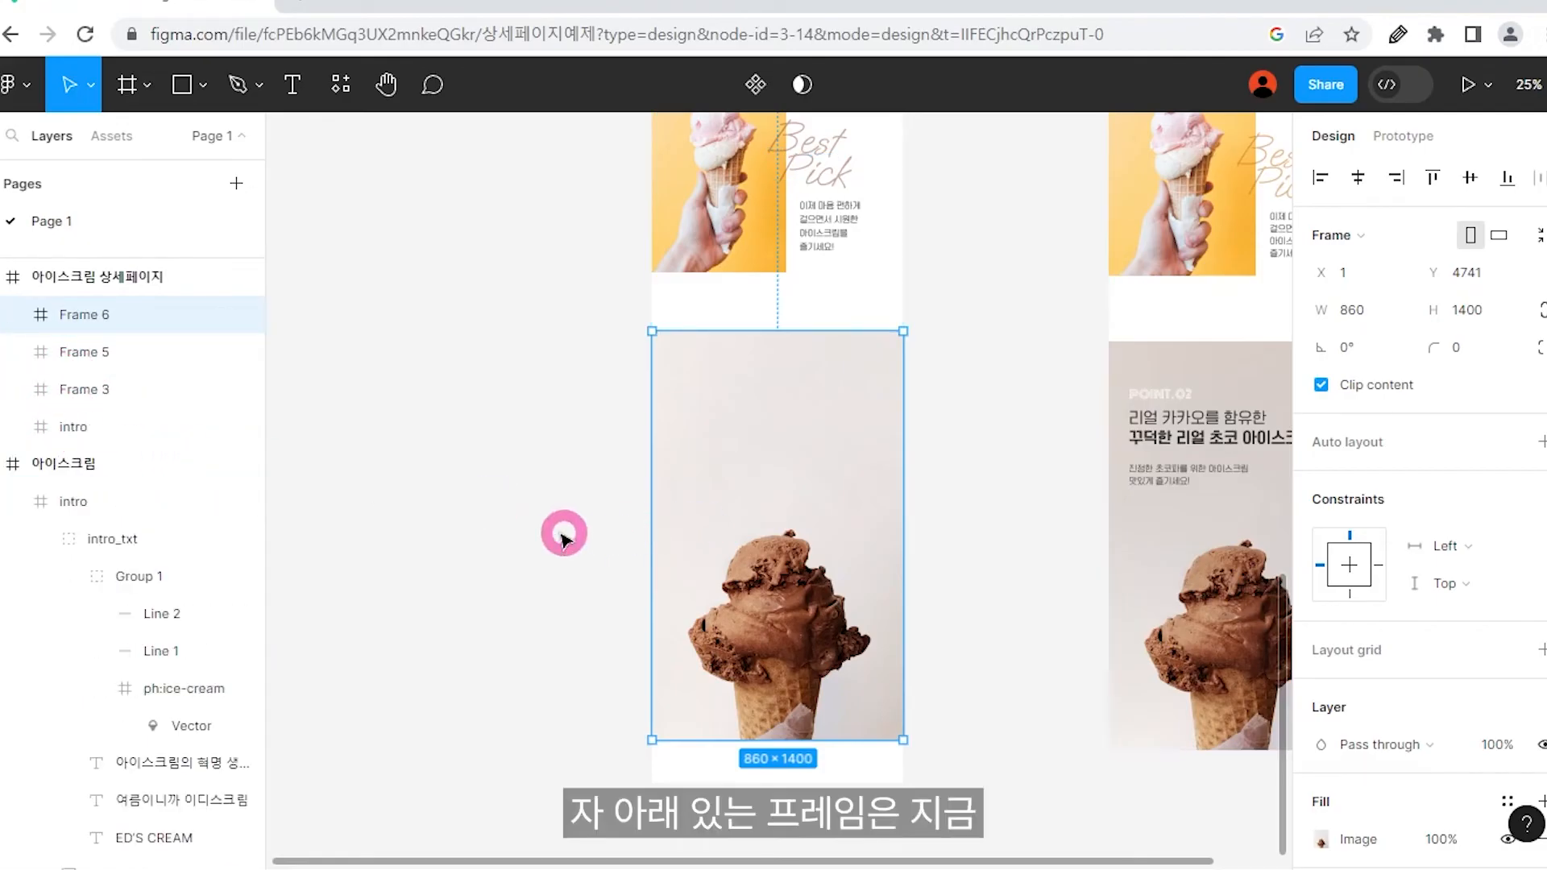
Rename the chocolate cone frame "point 2".
{"action": "key", "text": "minus"}
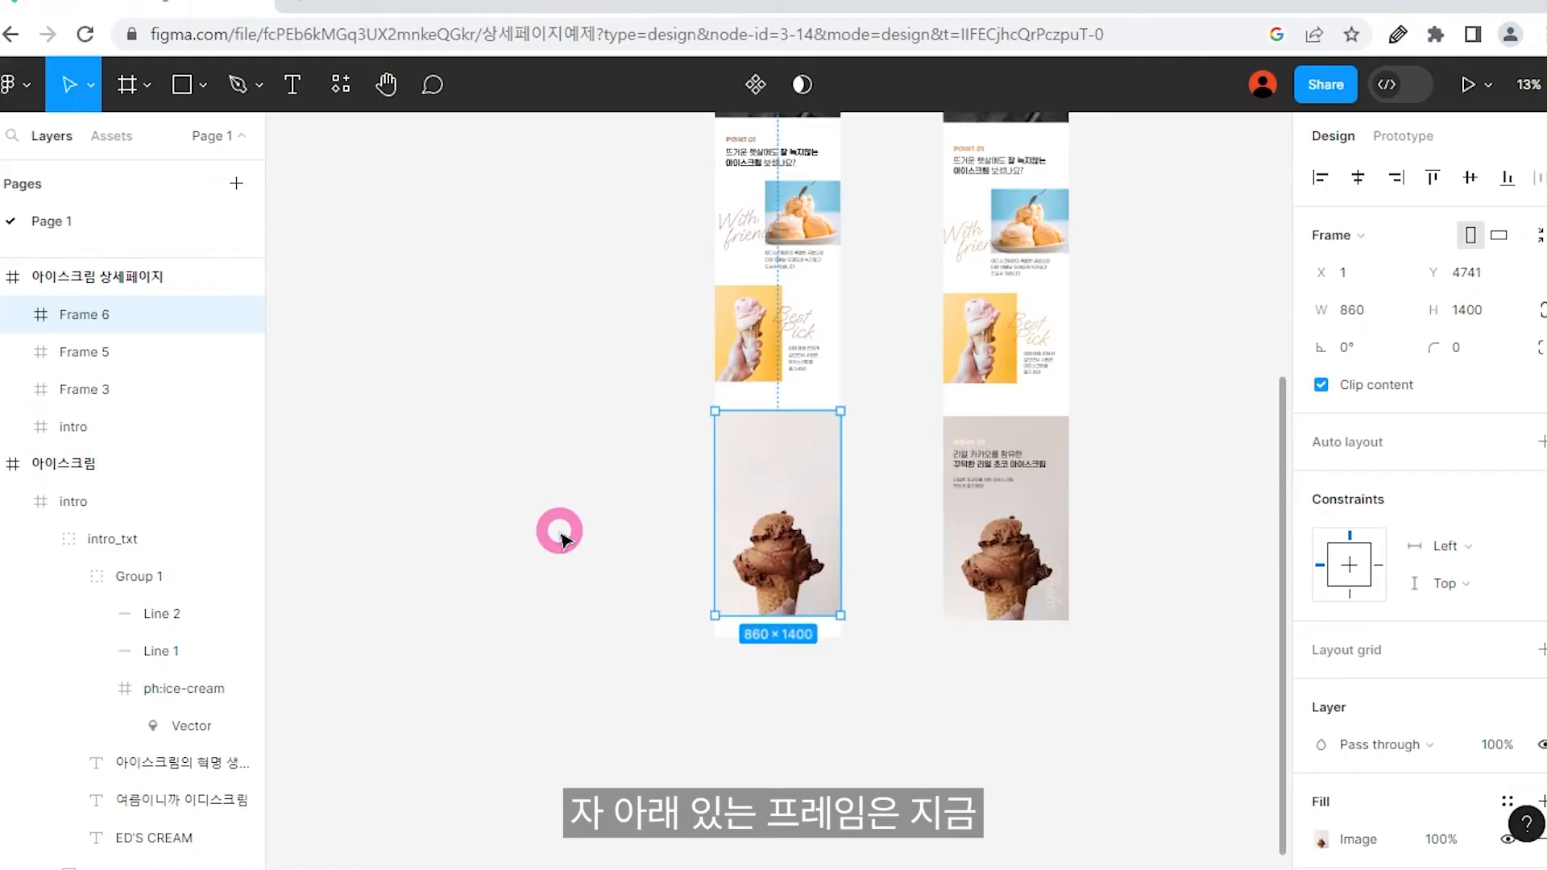
{"action": "scroll", "coordinate": [556, 483], "scroll_direction": "up", "scroll_amount": 3}
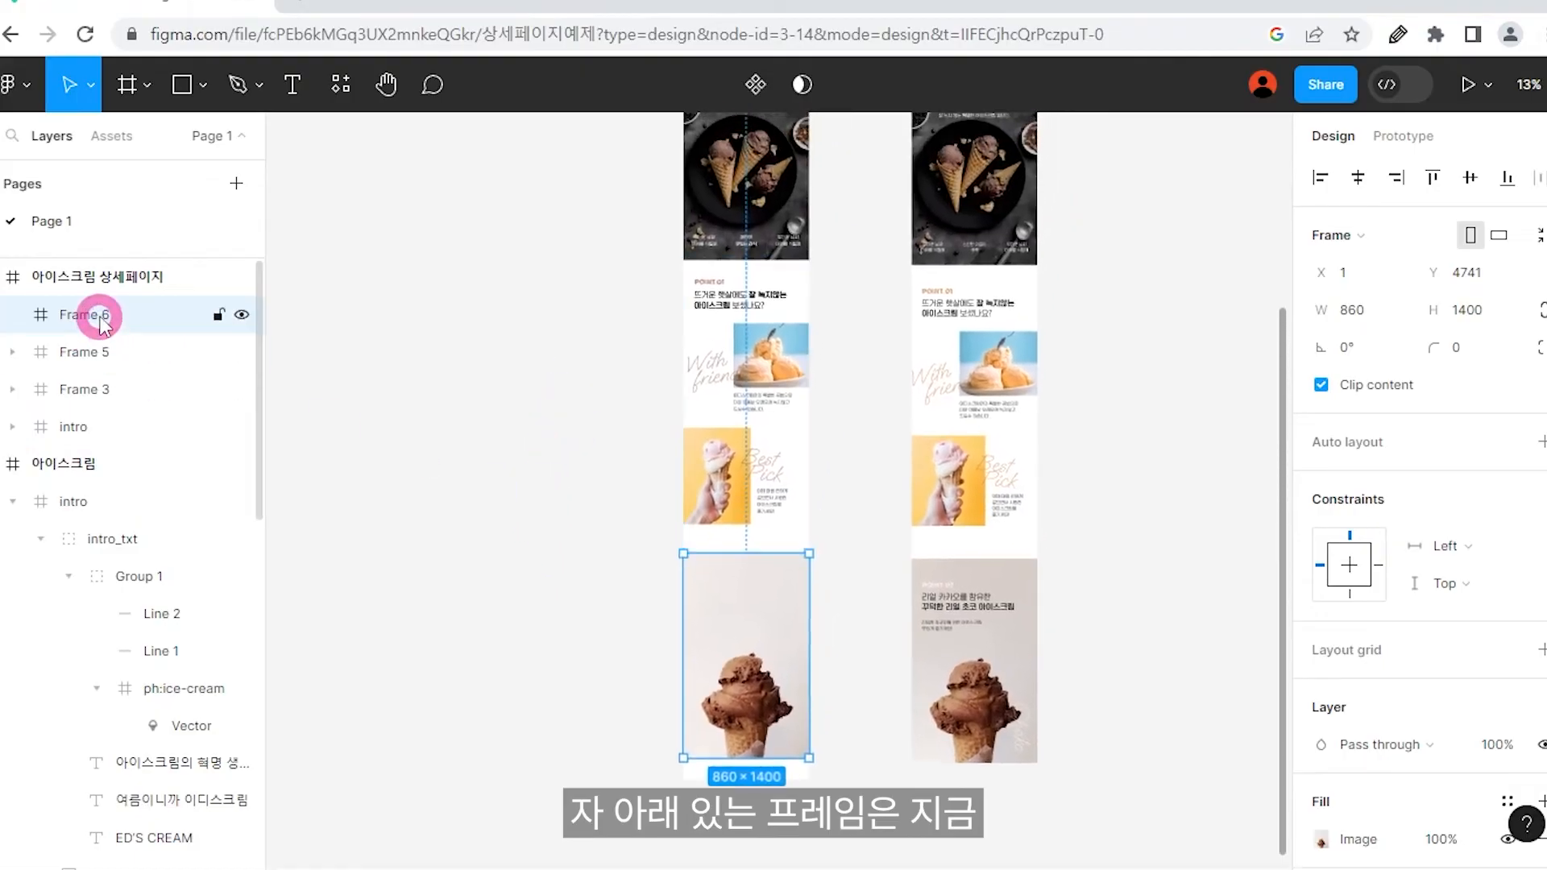
{"action": "double_click", "coordinate": [100, 317]}
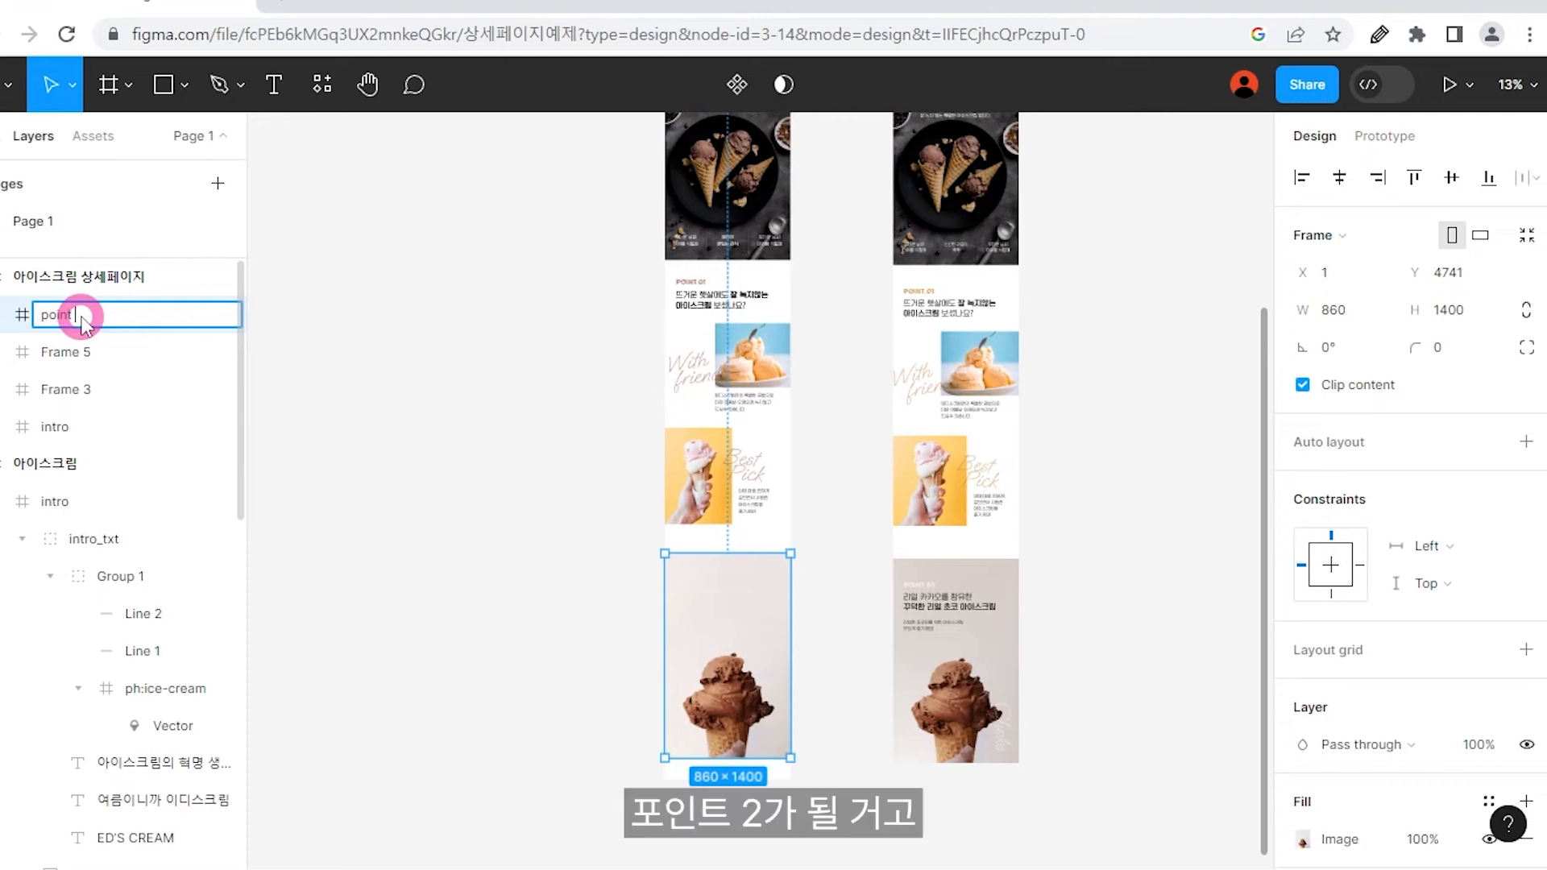
{"action": "type", "text": "point 2"}
{"action": "key", "text": "Return"}
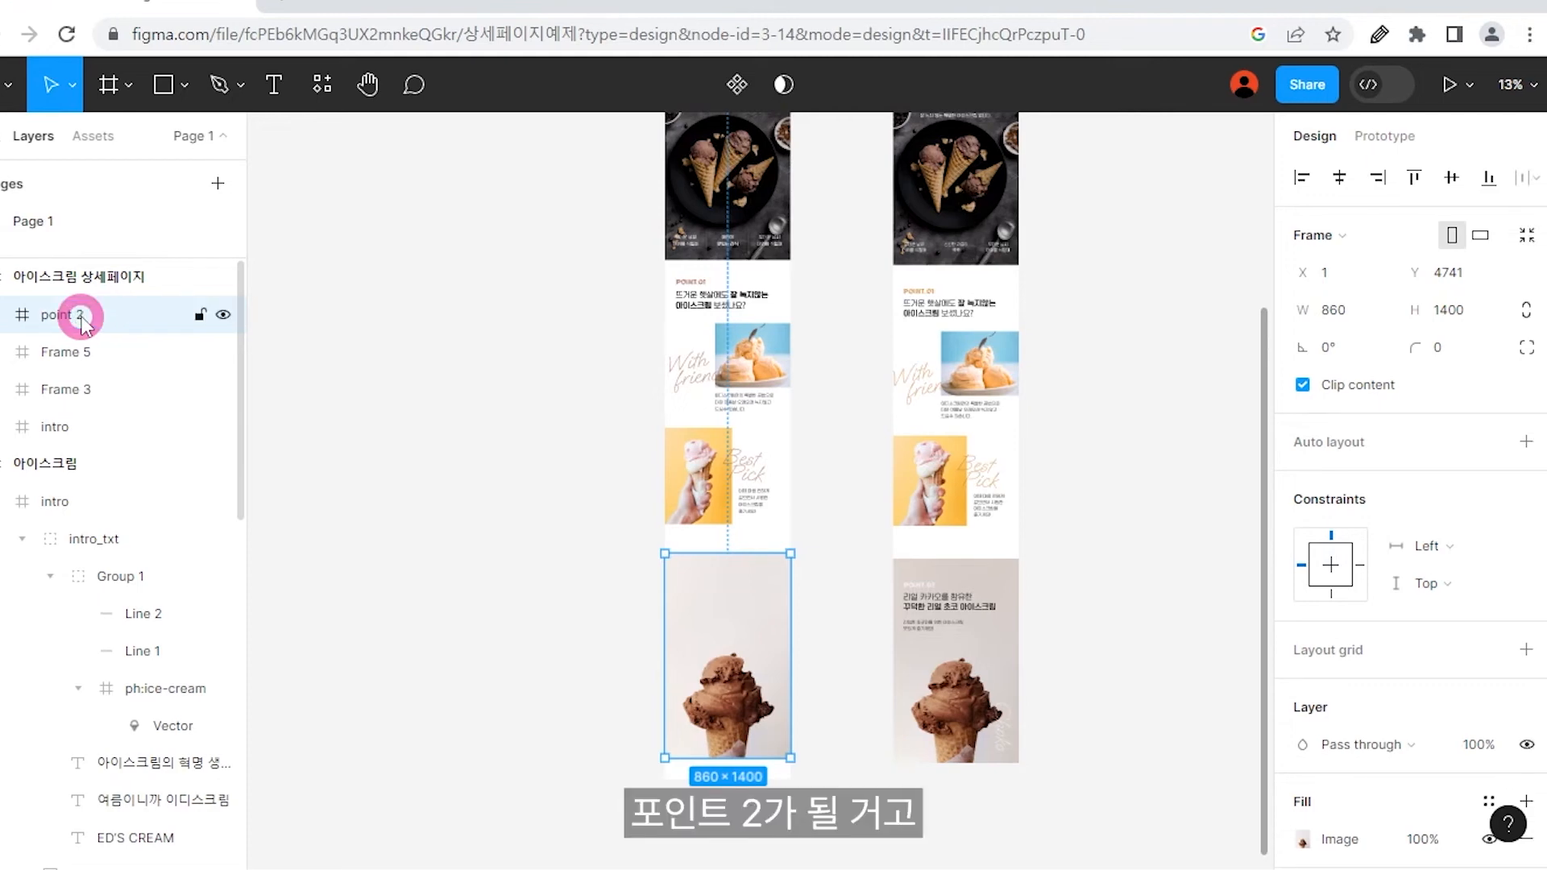
Rename the POINT.01 section frame "point 1" and the dark ice cream description frame "설명".
{"action": "left_click", "coordinate": [92, 354]}
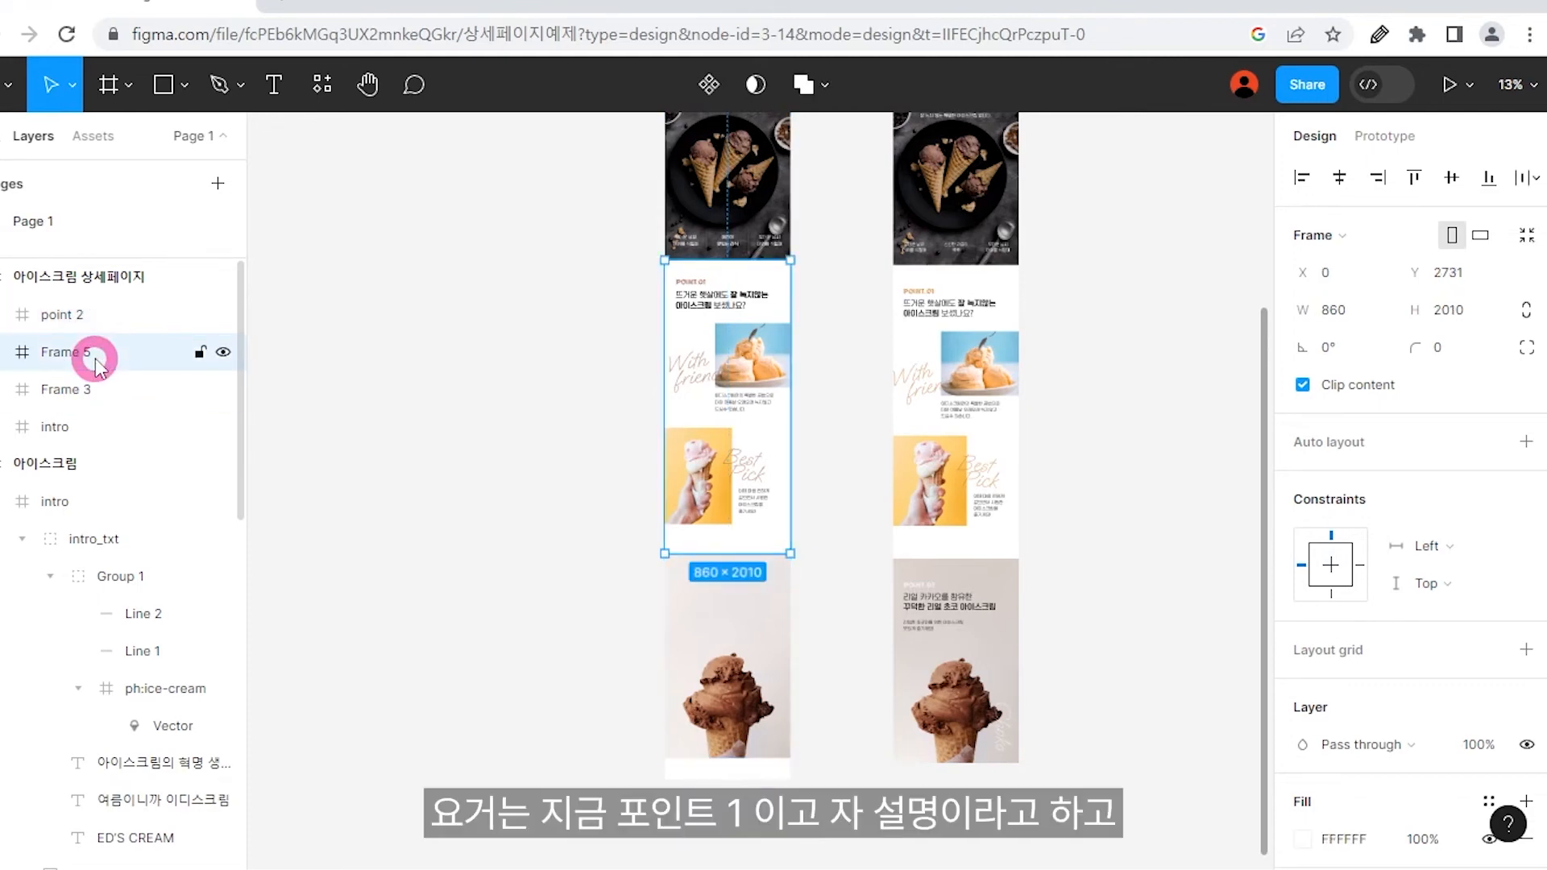
{"action": "double_click", "coordinate": [80, 354]}
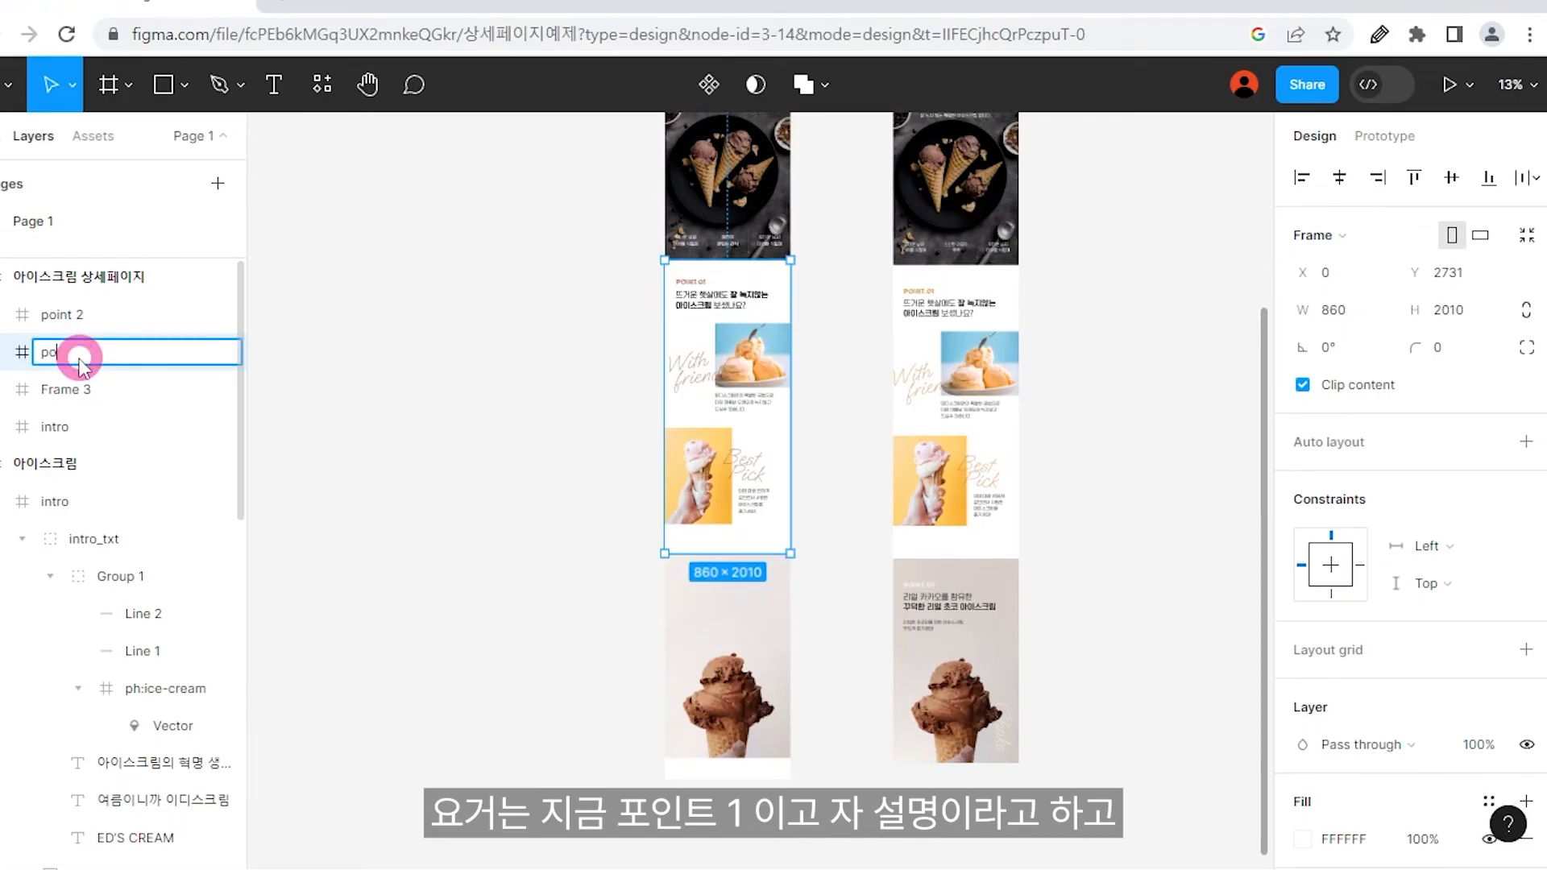
{"action": "type", "text": "point 1"}
{"action": "key", "text": "Return"}
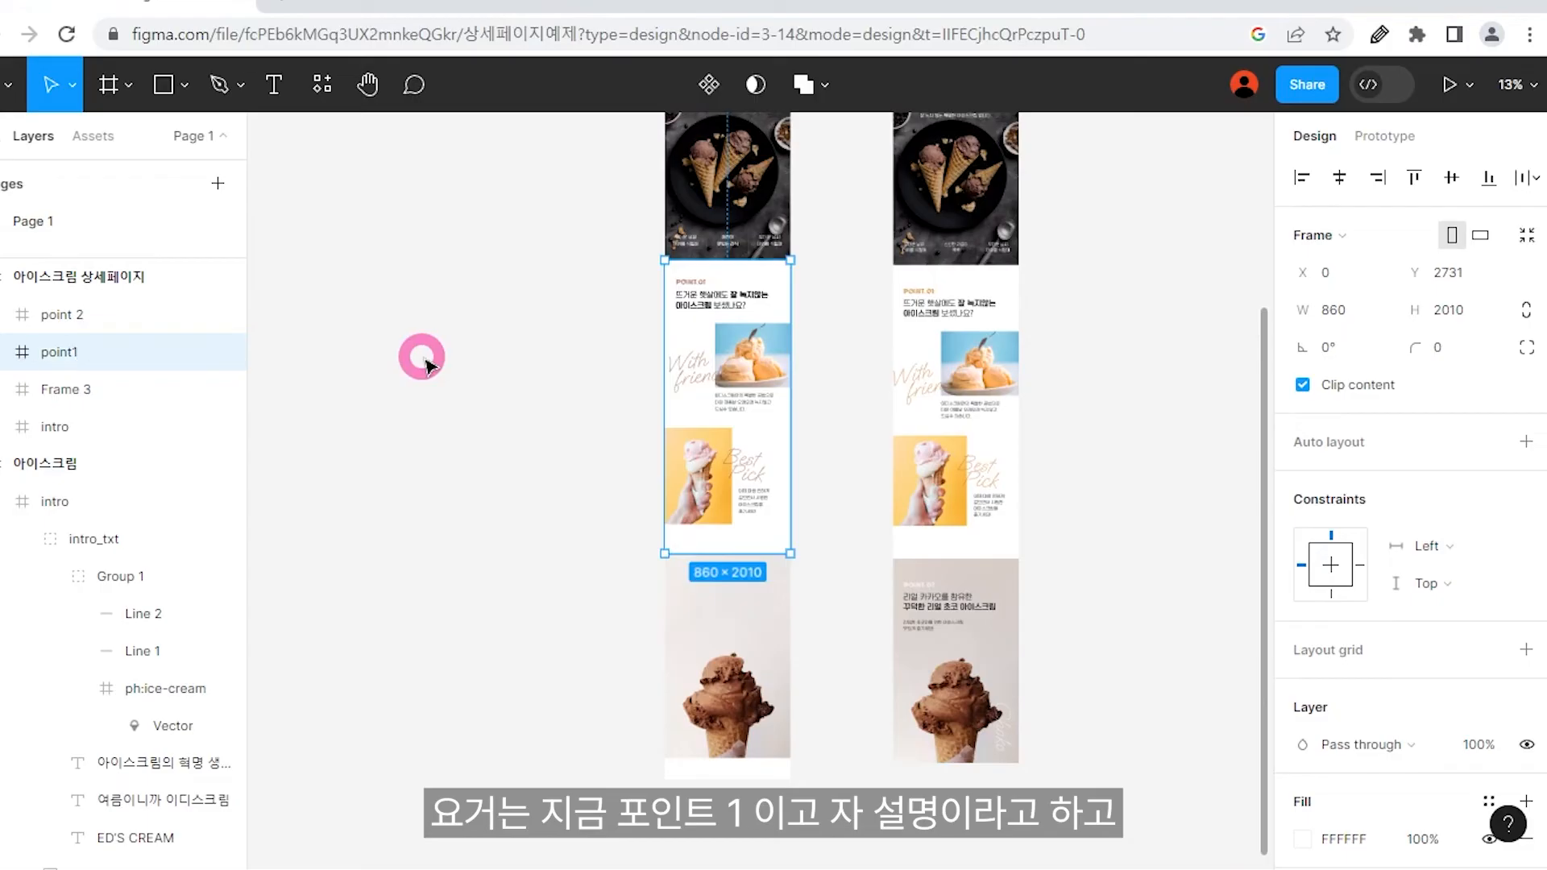
{"action": "double_click", "coordinate": [70, 390]}
{"action": "type", "text": "설명"}
{"action": "key", "text": "Return"}
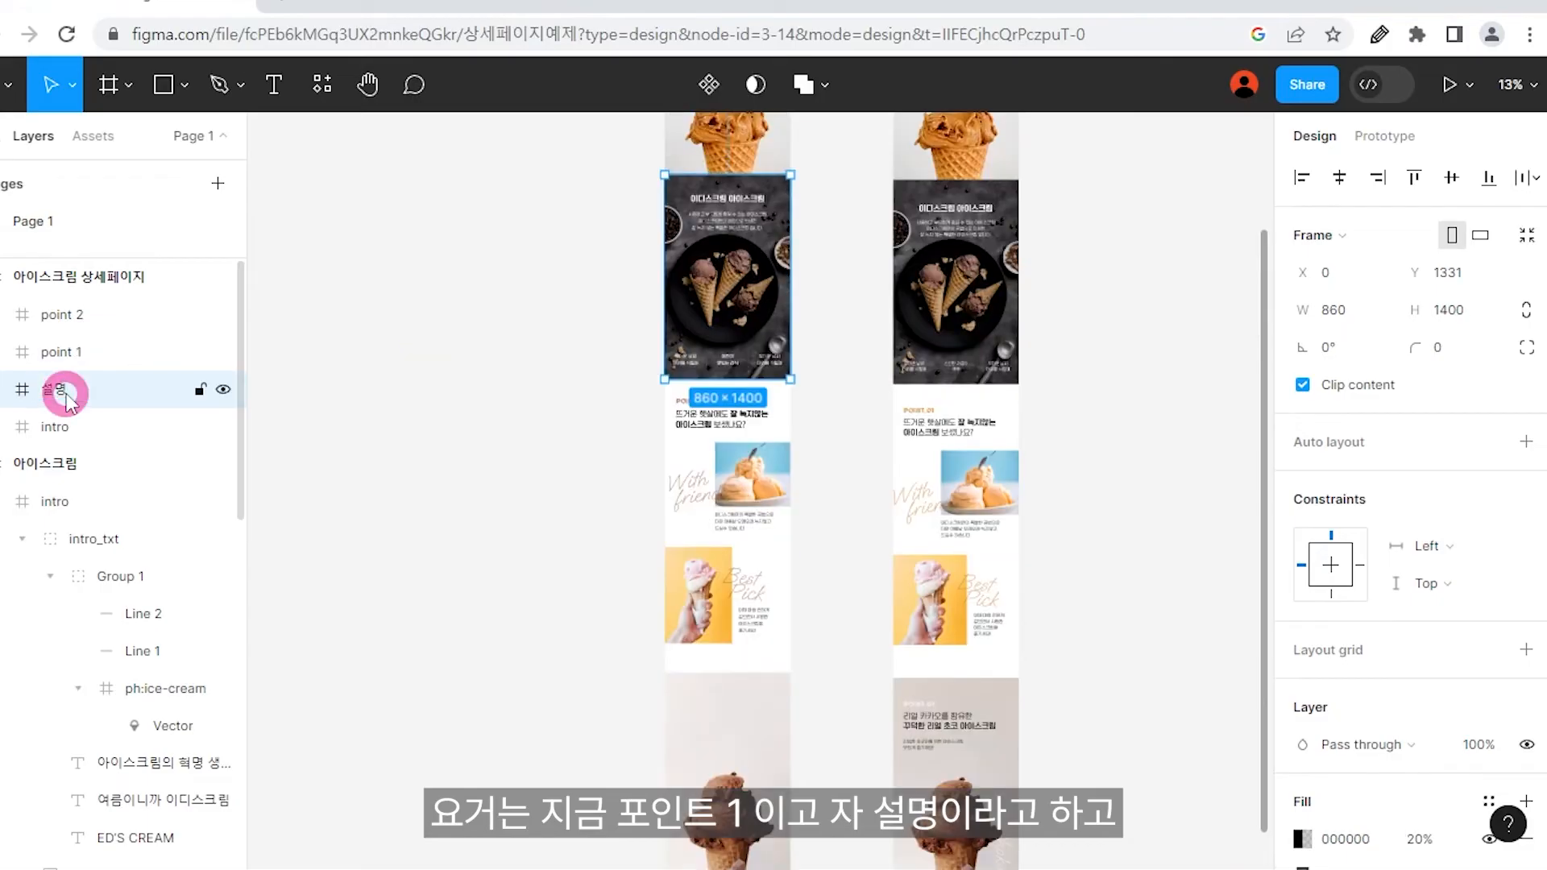
Reorder the detail page's layers as intro, 설명, point 1, point 2 and collapse the reference page's layers.
{"action": "left_click_drag", "start_coordinate": [109, 435], "coordinate": [110, 445]}
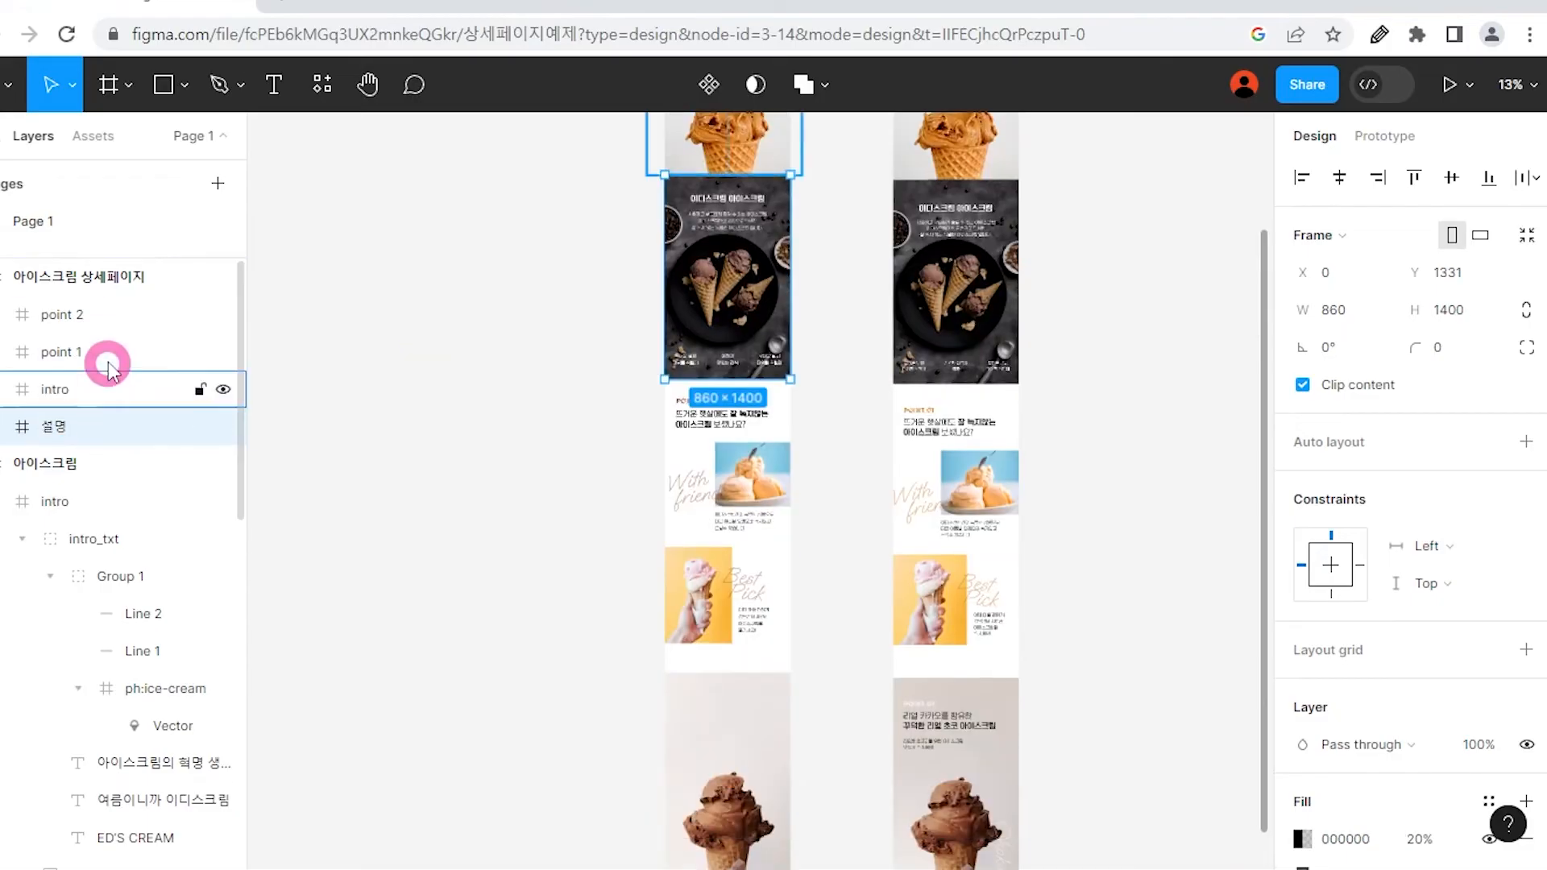
{"action": "left_click_drag", "start_coordinate": [113, 352], "coordinate": [123, 447]}
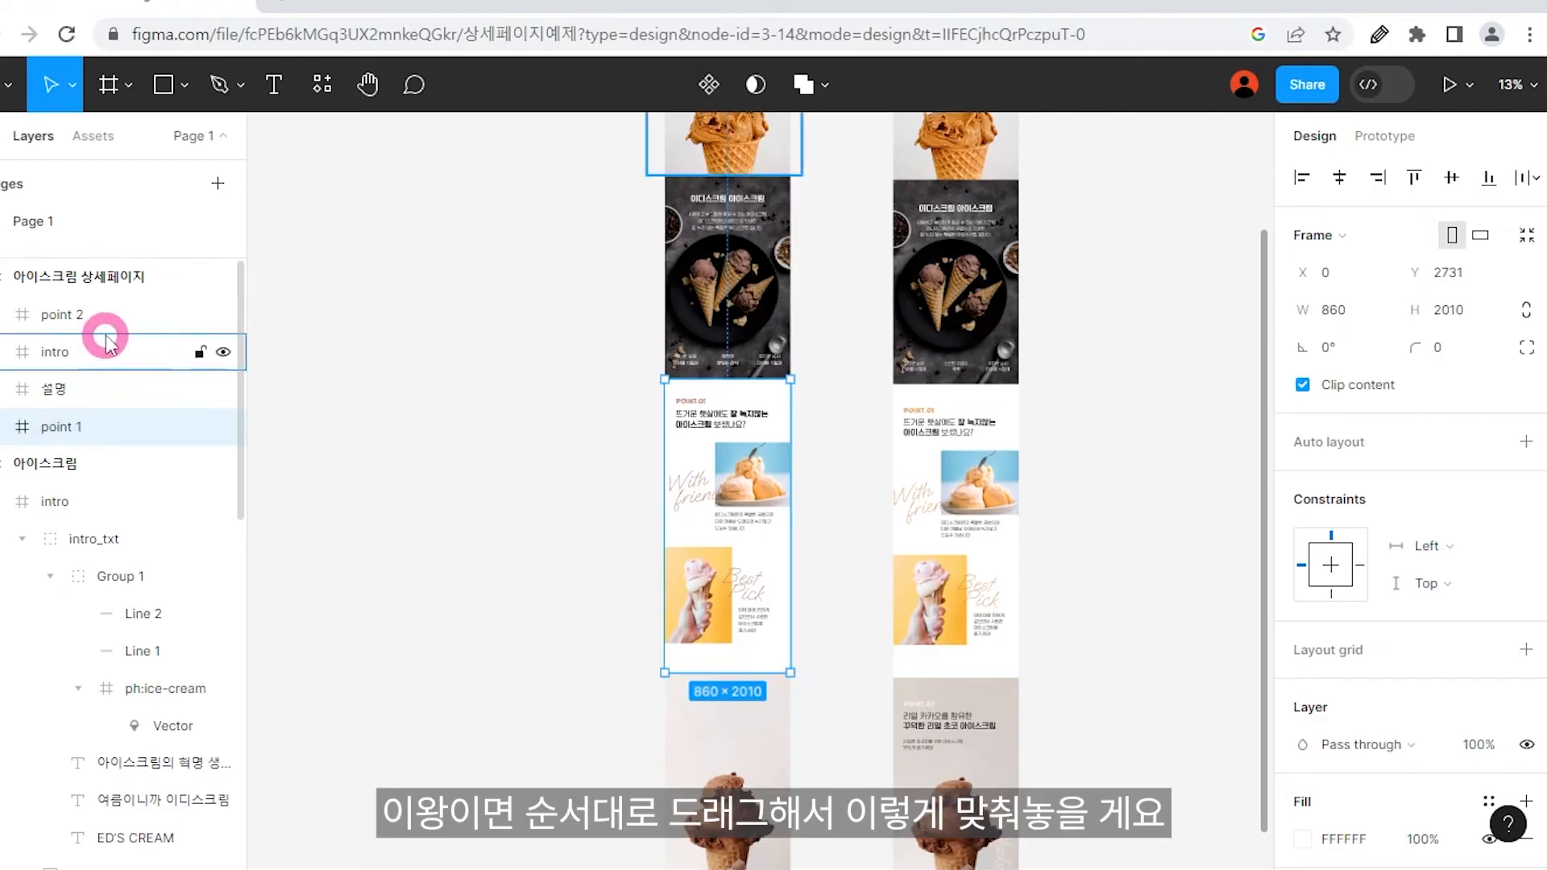
{"action": "left_click_drag", "start_coordinate": [114, 314], "coordinate": [116, 460]}
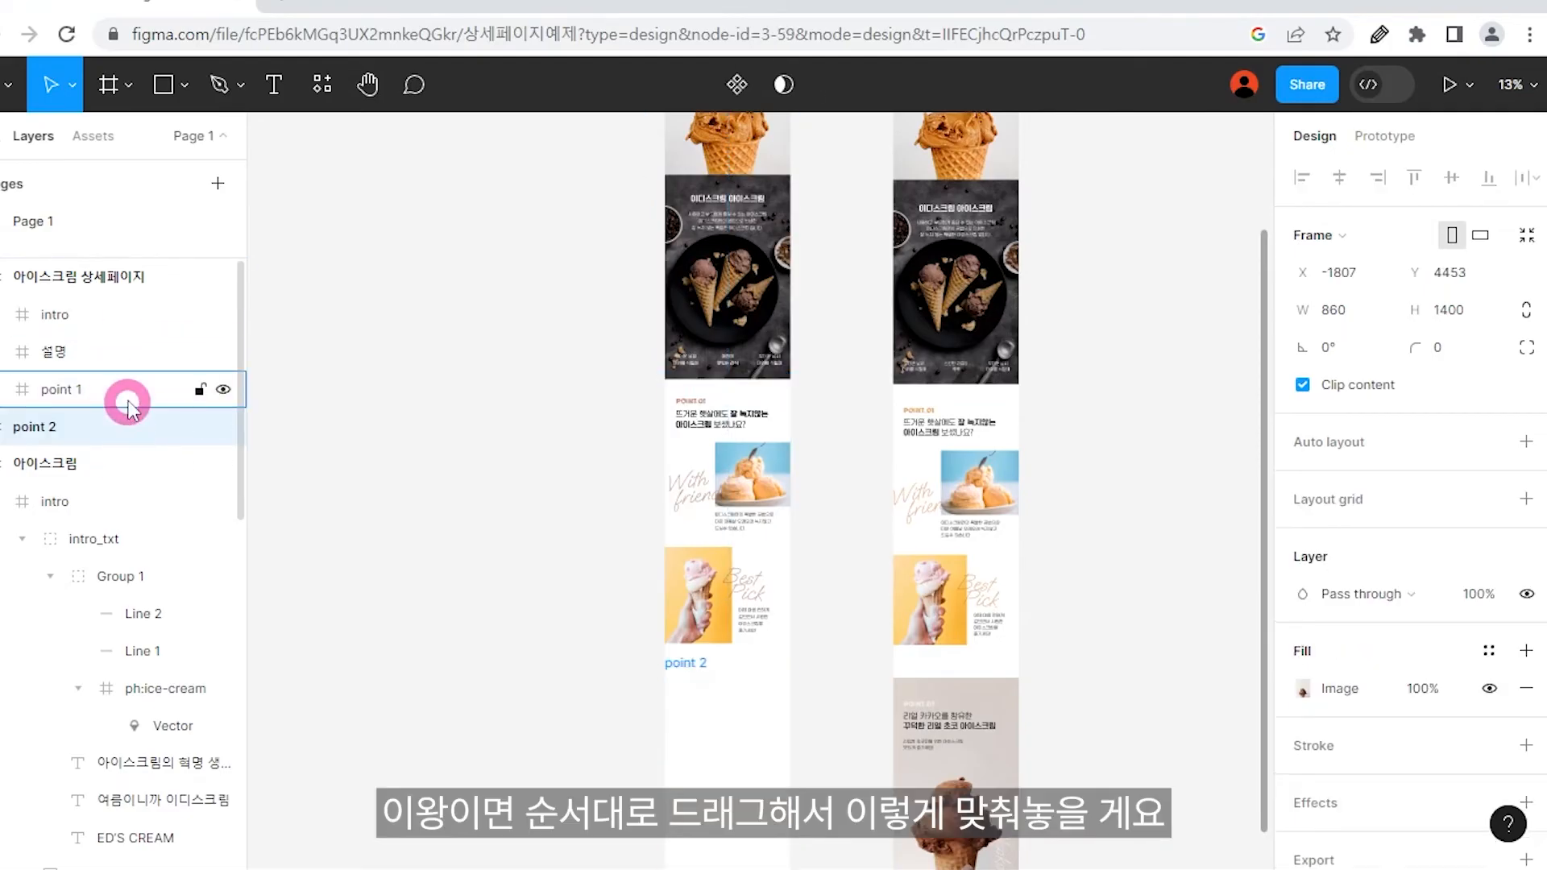
{"action": "left_click", "coordinate": [3, 462]}
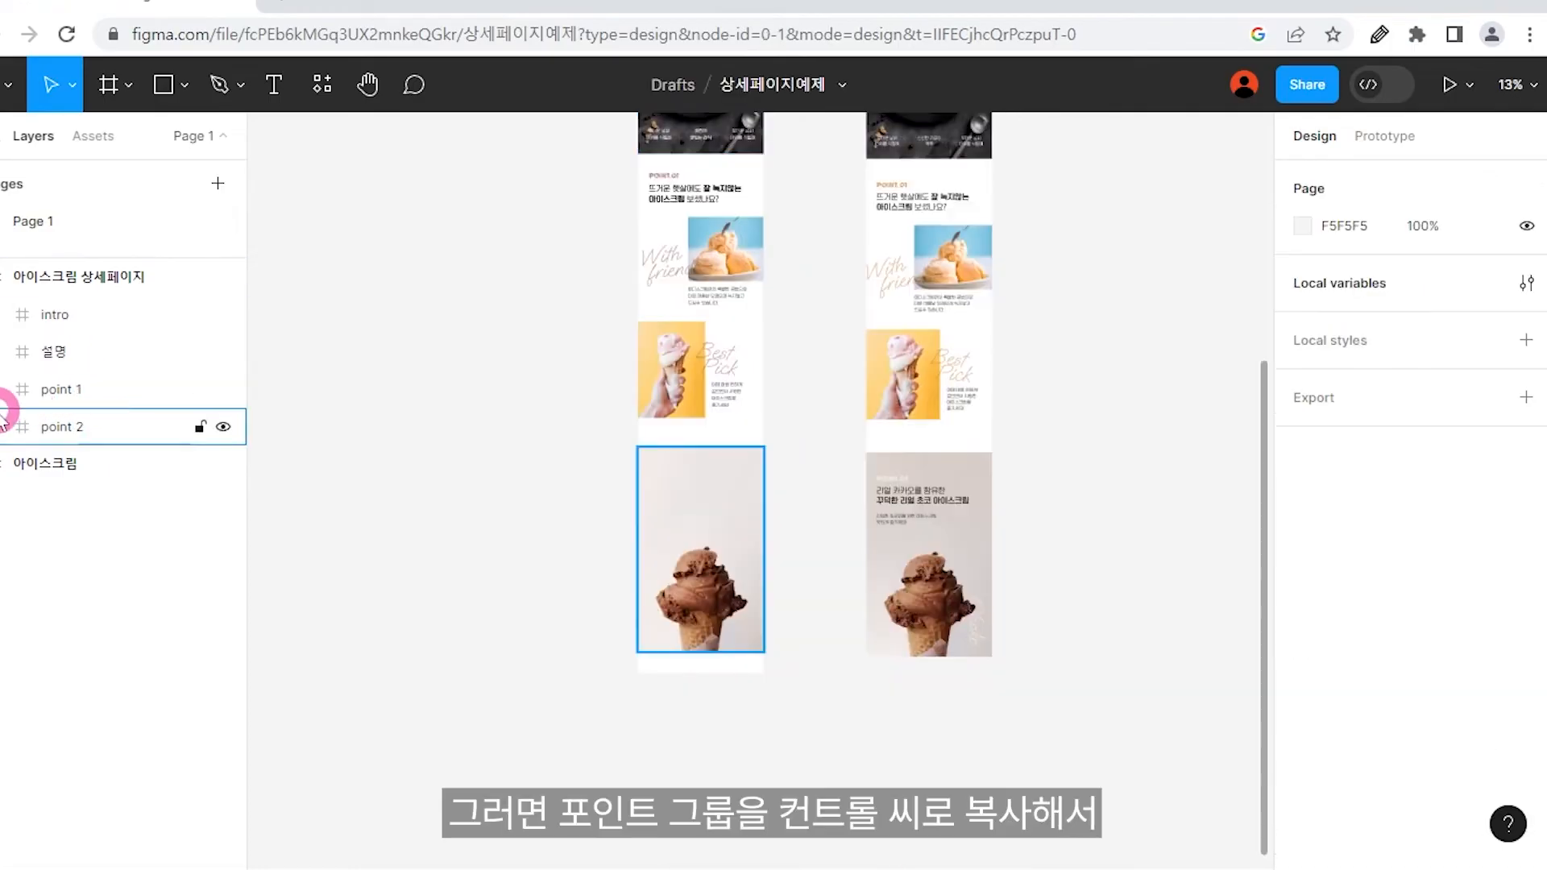
Copy the "point" heading group from the point 1 frame and paste it into the point 2 frame.
{"action": "left_click", "coordinate": [6, 389]}
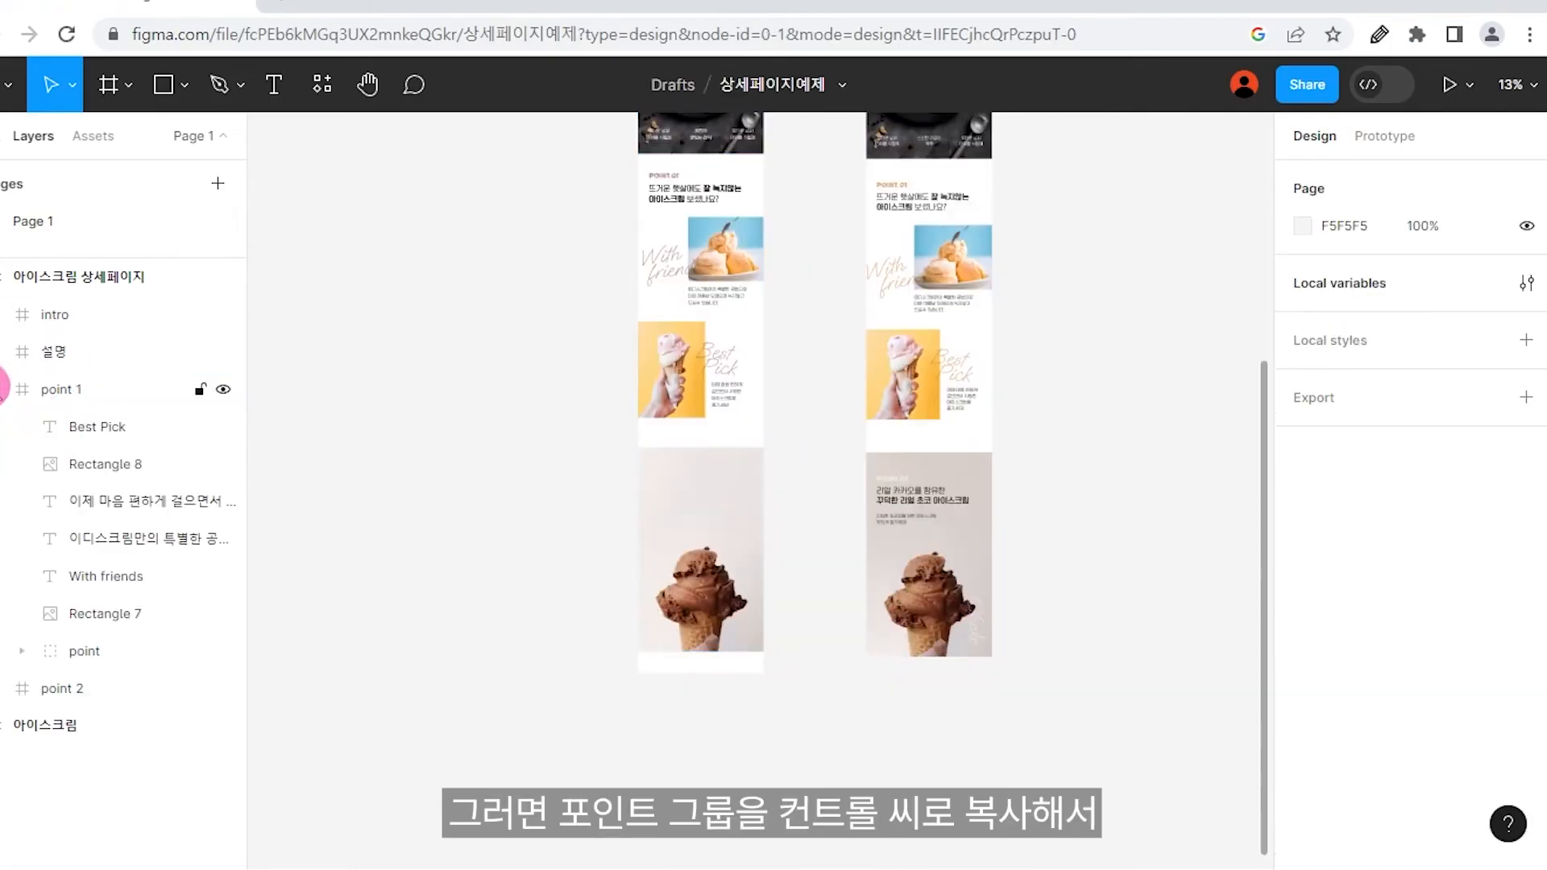
{"action": "left_click", "coordinate": [79, 649]}
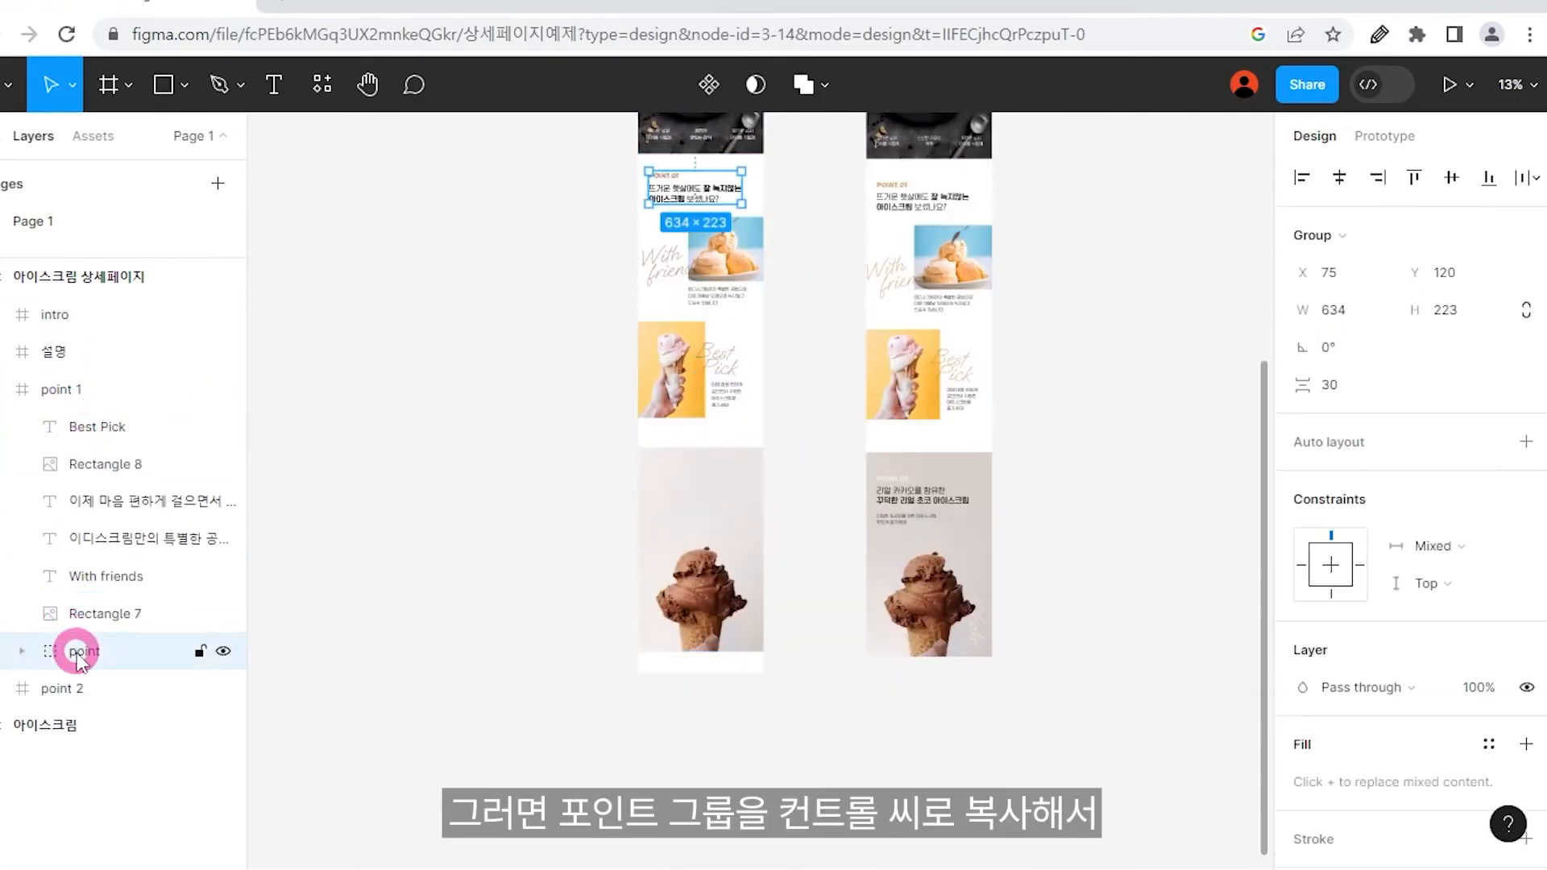
{"action": "left_click", "coordinate": [545, 524]}
{"action": "scroll", "coordinate": [545, 525], "scroll_direction": "down", "scroll_amount": 1}
{"action": "scroll", "coordinate": [546, 524], "scroll_direction": "up", "scroll_amount": 3}
{"action": "left_click", "coordinate": [553, 529]}
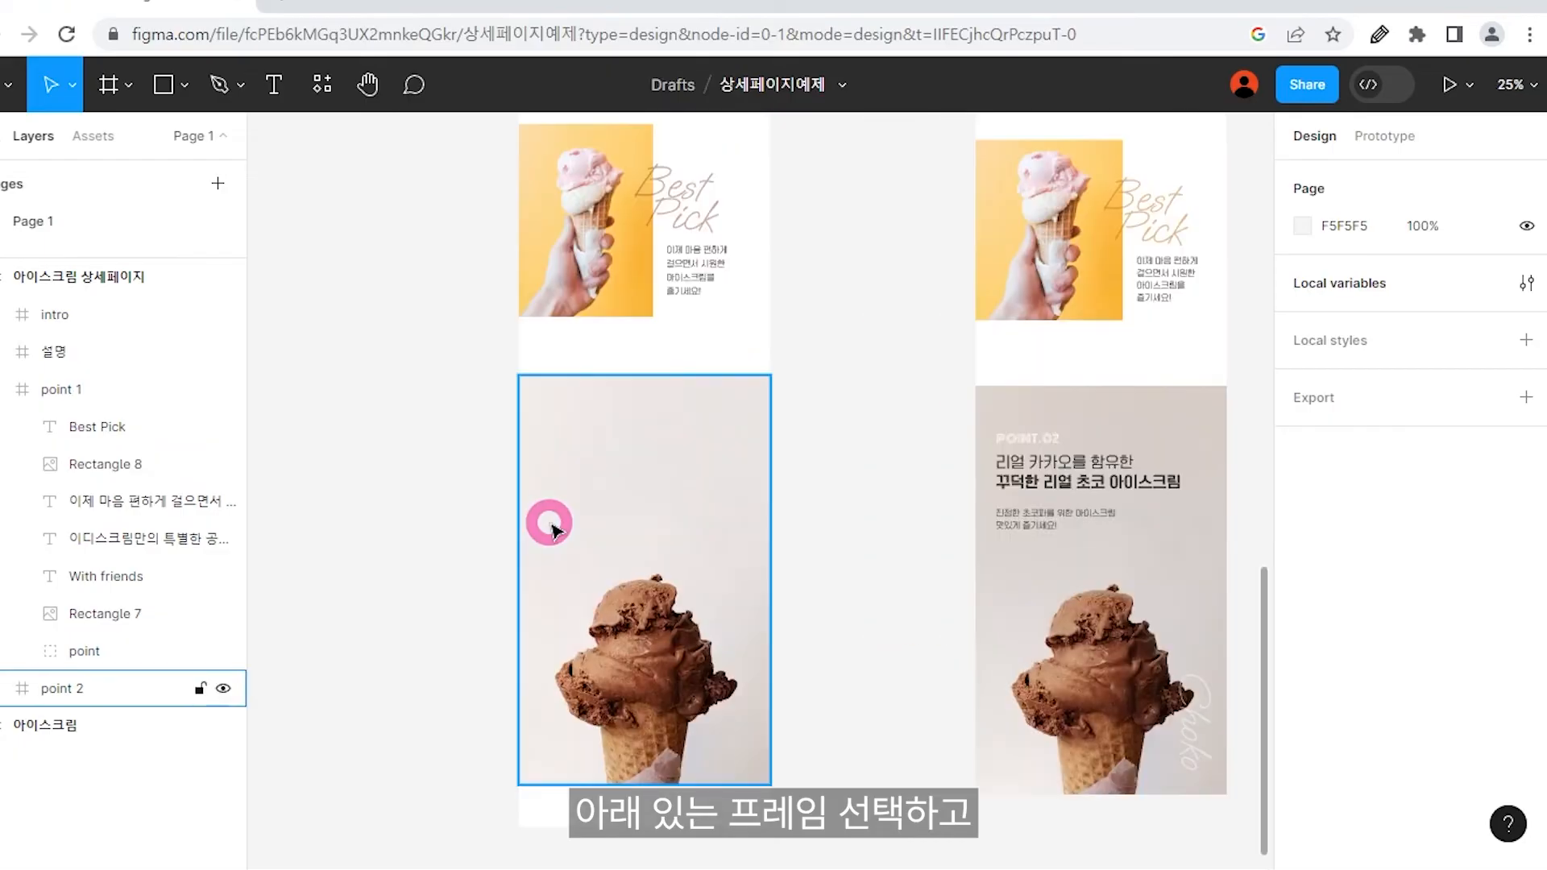
{"action": "left_click", "coordinate": [553, 529]}
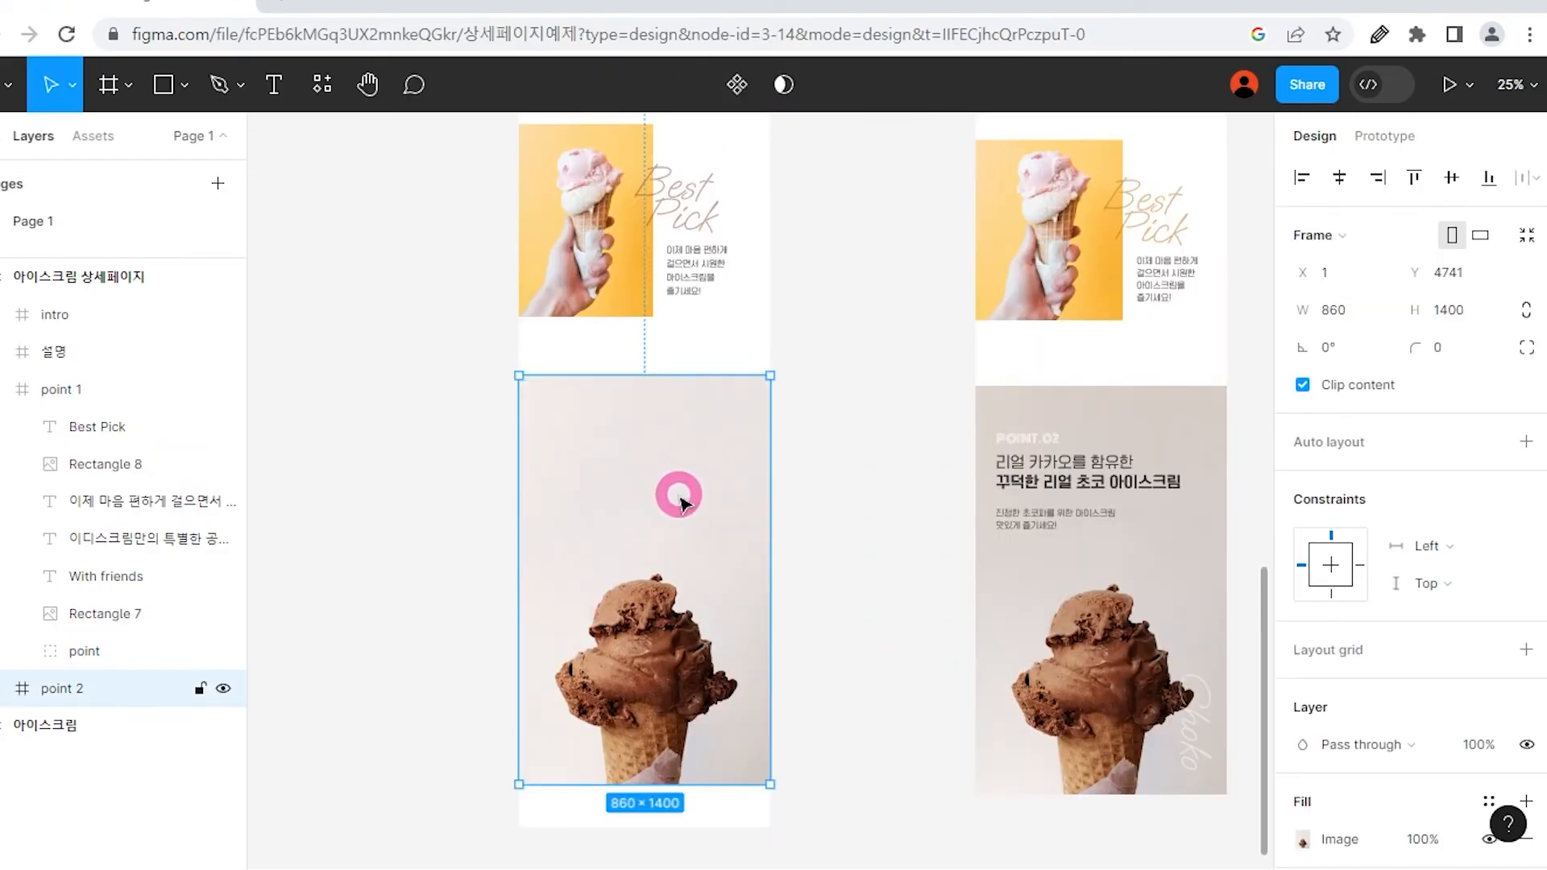
{"action": "key", "text": "ctrl+v"}
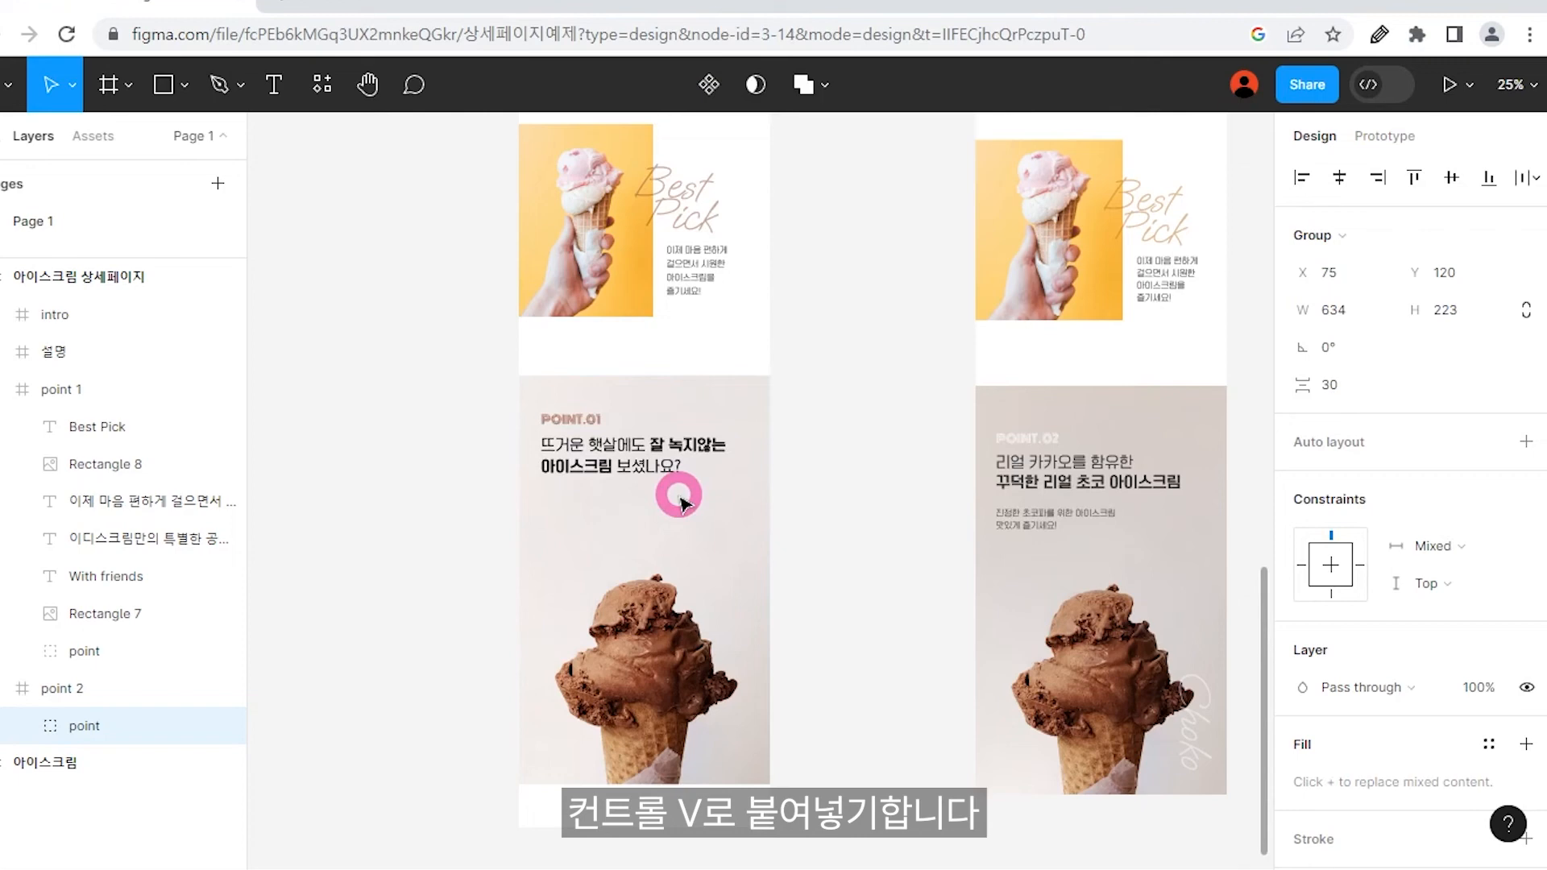
Compare the X and Y positions of the original heading group in point 1 and its copy in point 2.
{"action": "scroll", "coordinate": [775, 568], "scroll_direction": "up", "scroll_amount": 5}
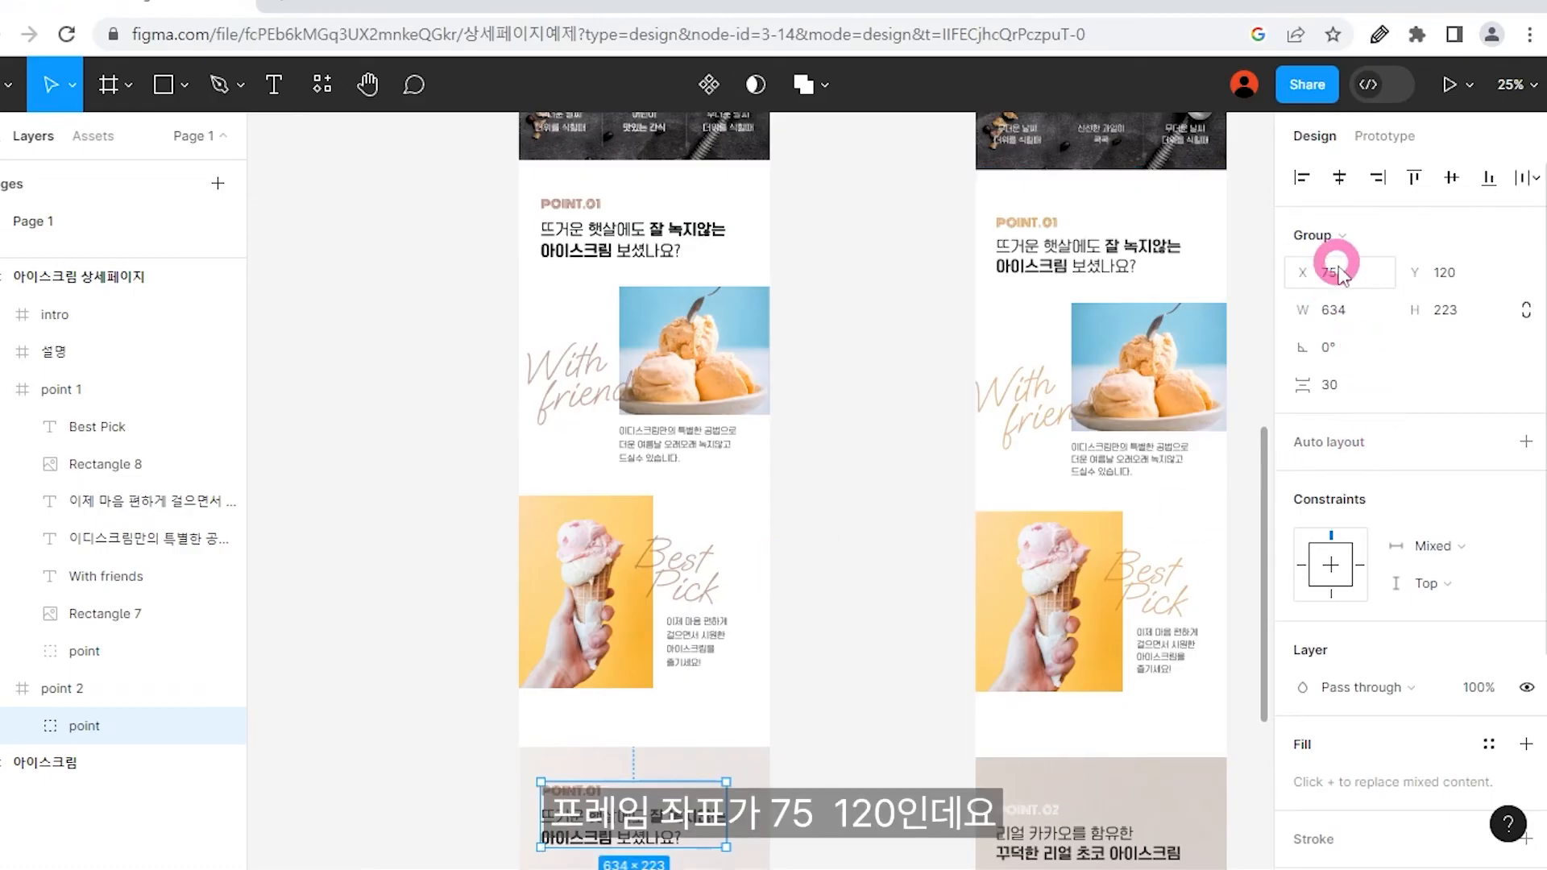
{"action": "left_click", "coordinate": [725, 190]}
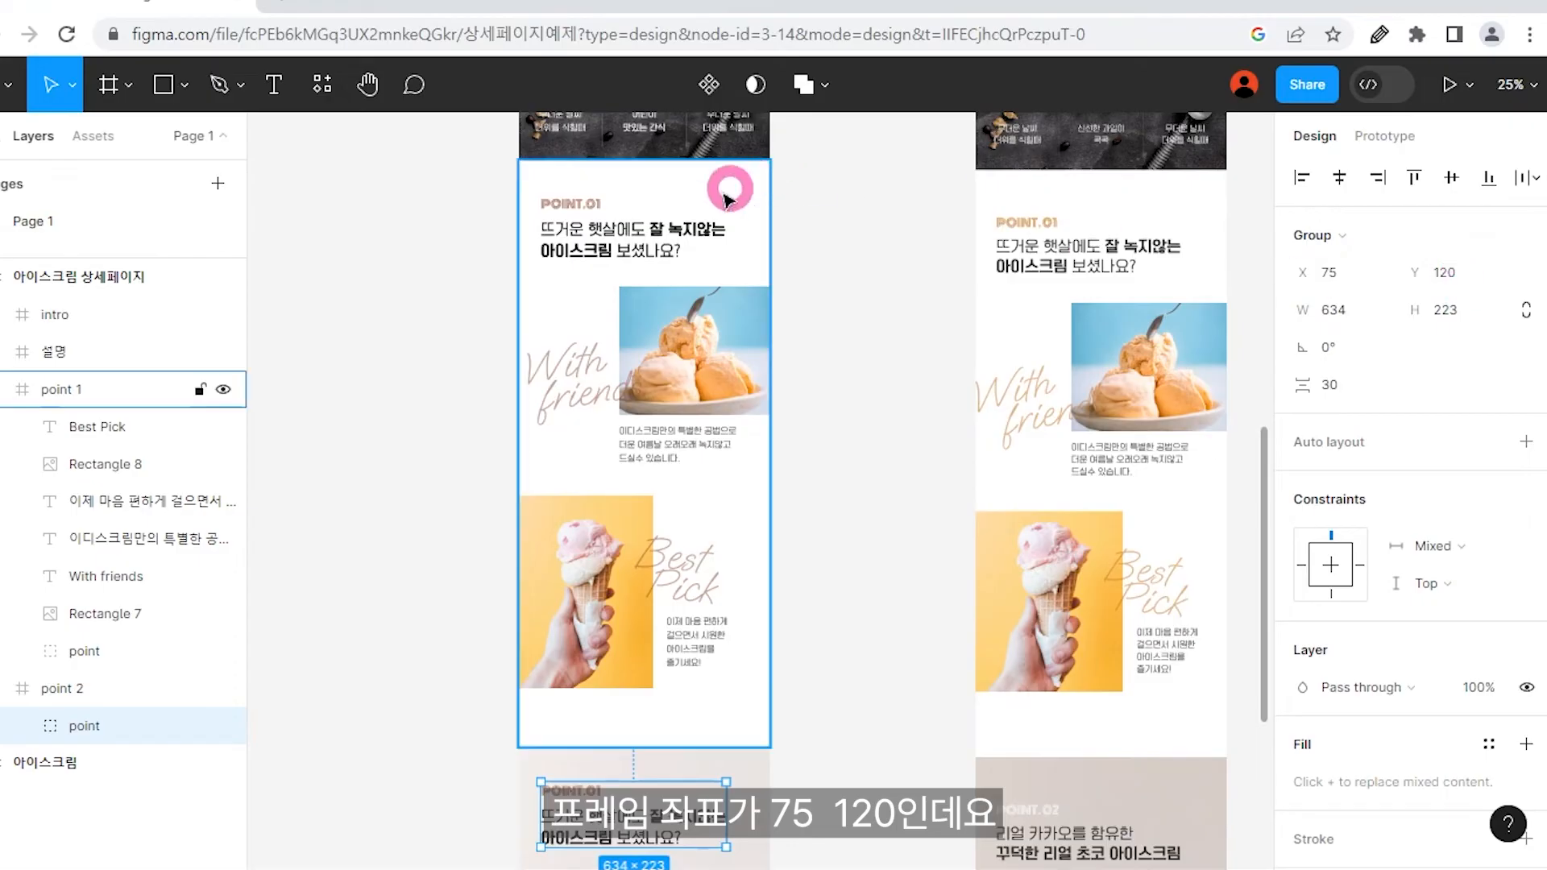
{"action": "left_click", "coordinate": [574, 222]}
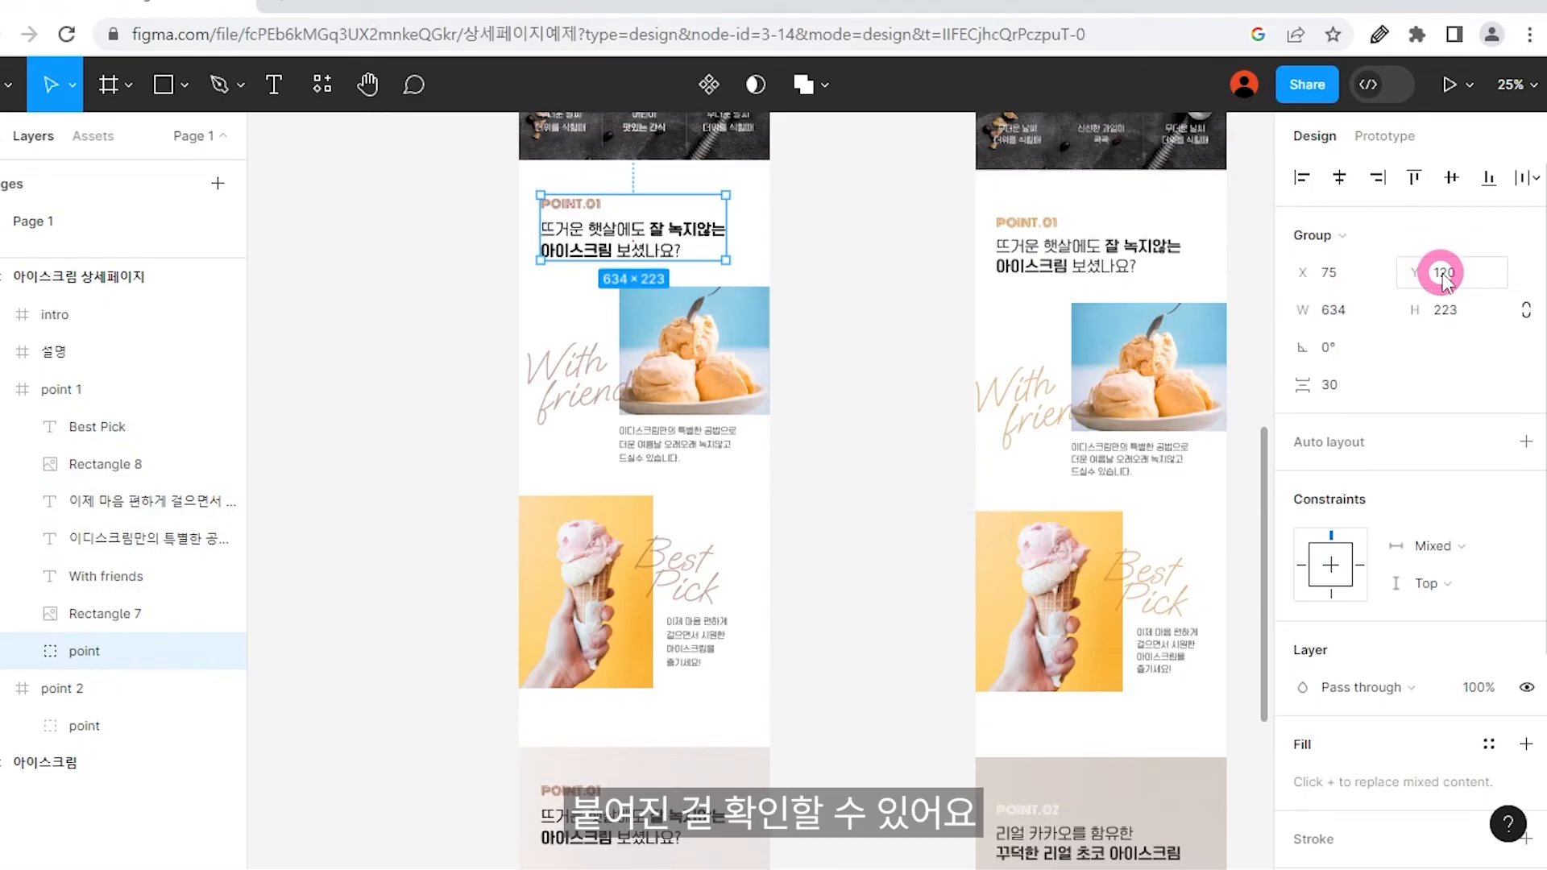
{"action": "left_click", "coordinate": [894, 601]}
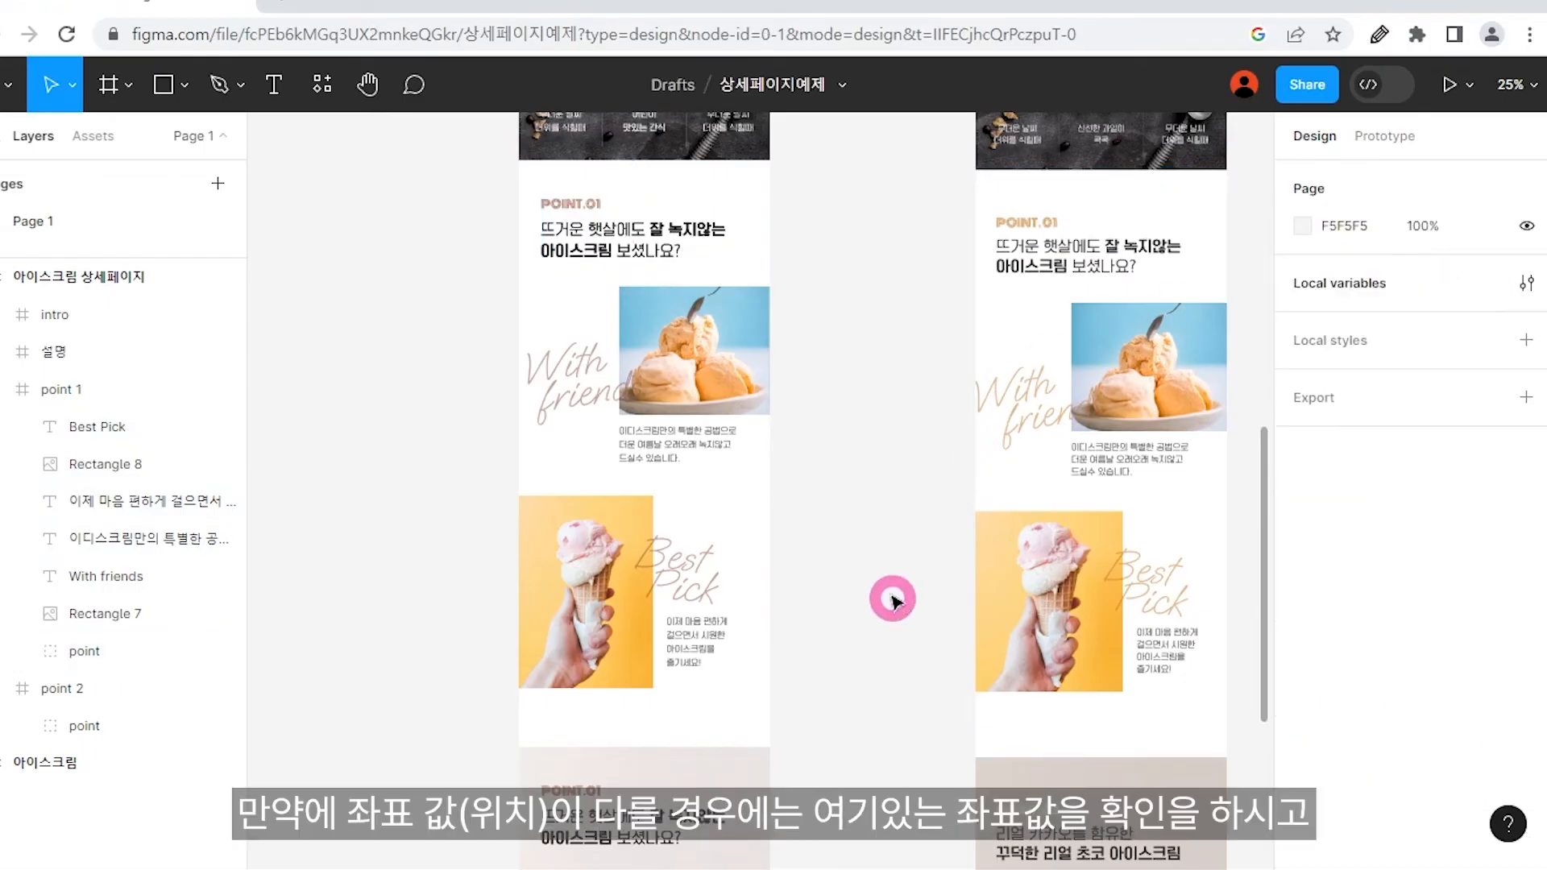
{"action": "left_click", "coordinate": [645, 237]}
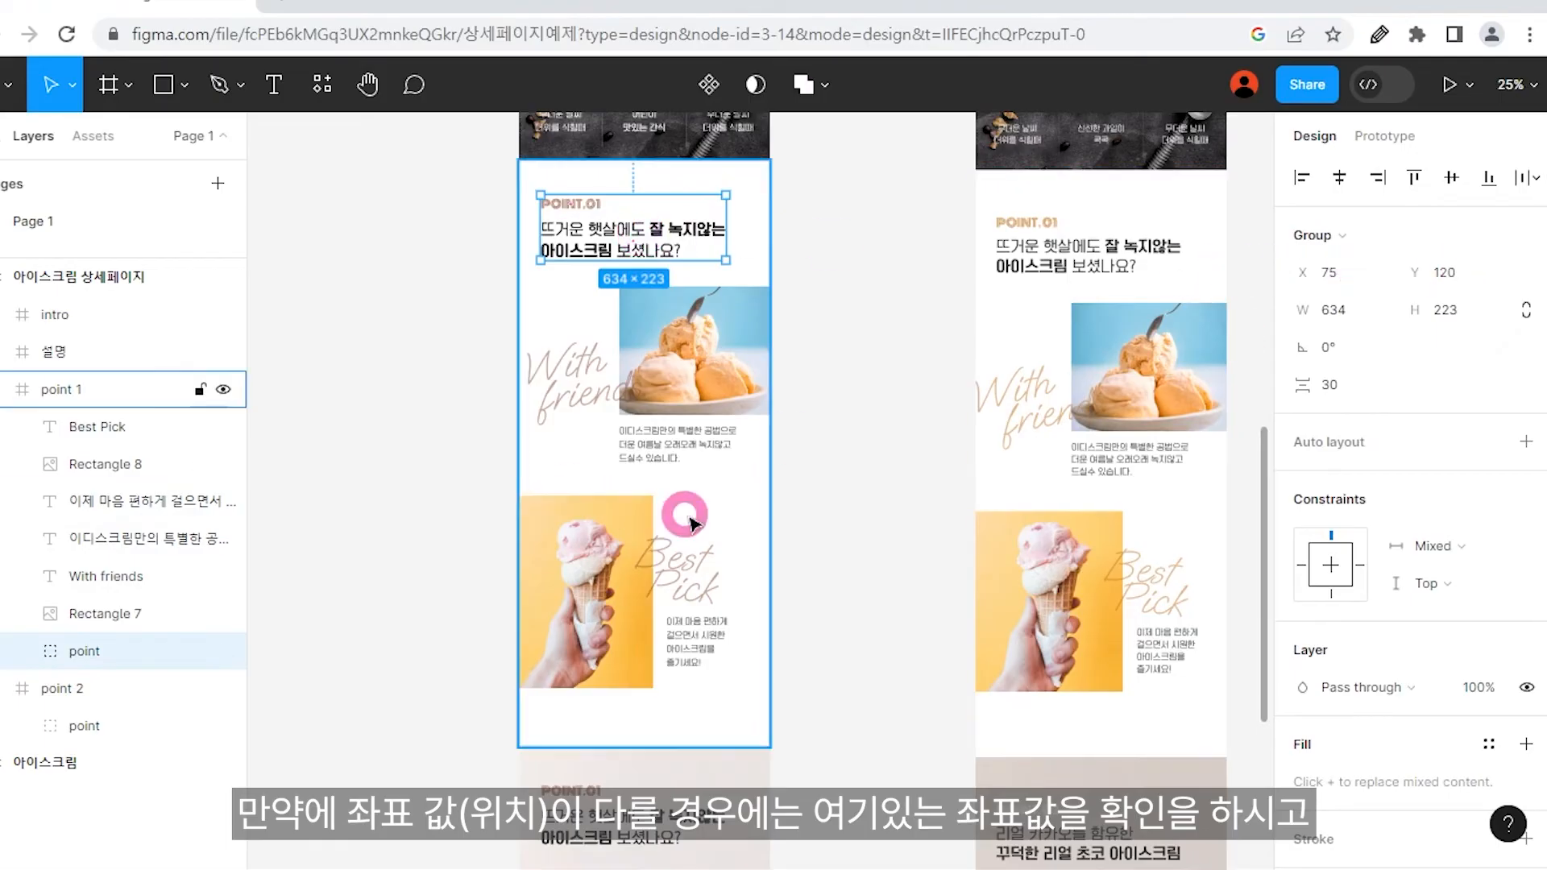
{"action": "scroll", "coordinate": [811, 545], "scroll_direction": "down", "scroll_amount": 5}
{"action": "left_click", "coordinate": [561, 624]}
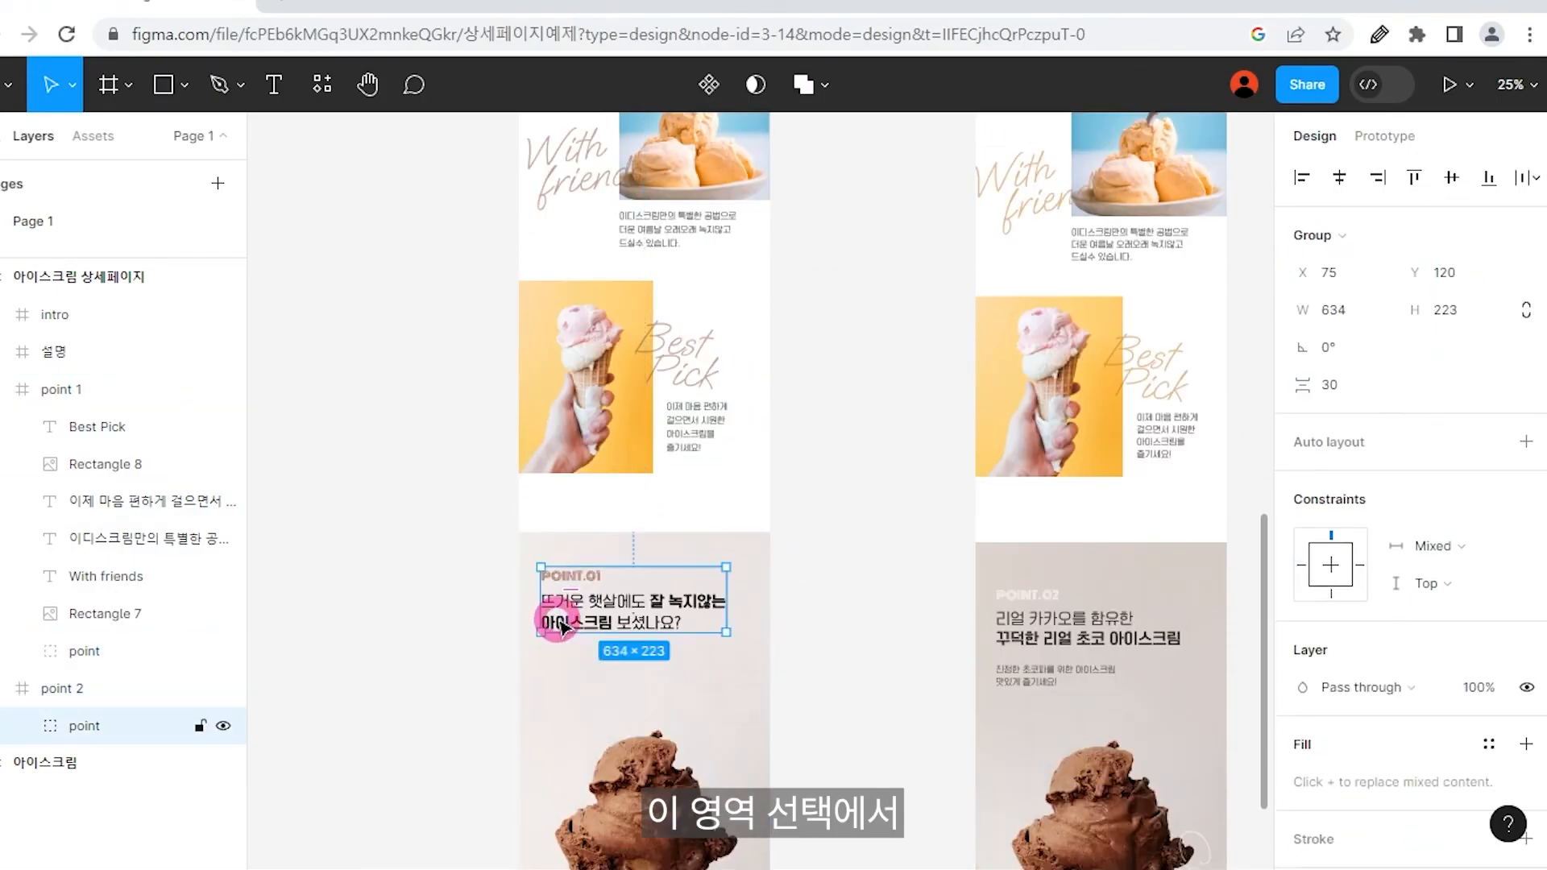
{"action": "left_click", "coordinate": [1326, 275]}
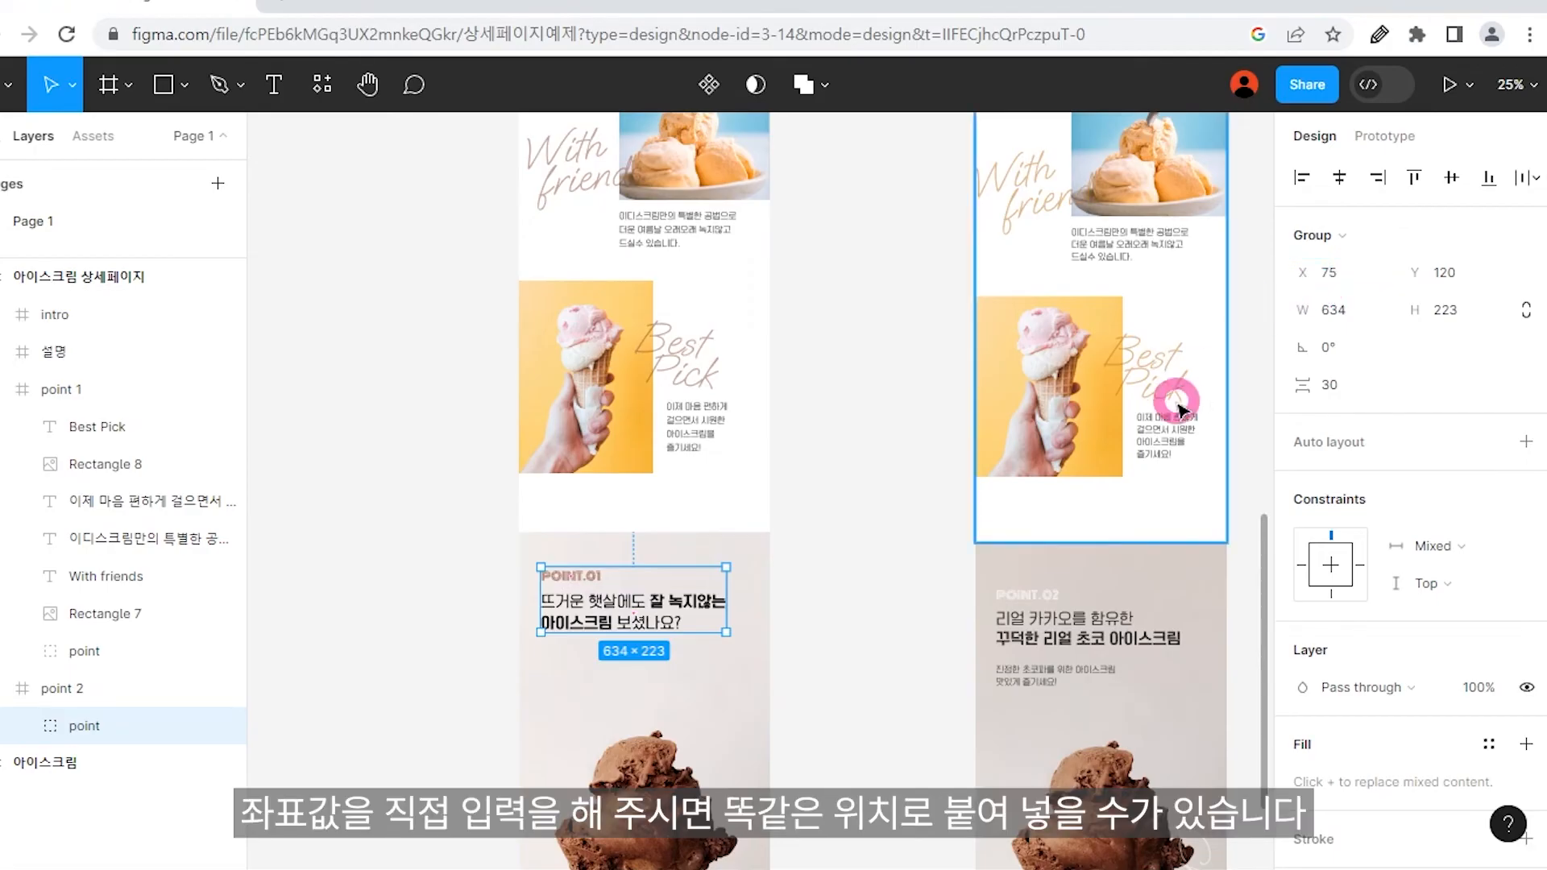
{"action": "left_click", "coordinate": [808, 601]}
Change the label above the headline in the chocolate cone section to "POINT.02".
{"action": "left_click_drag", "start_coordinate": [808, 601], "coordinate": [773, 545]}
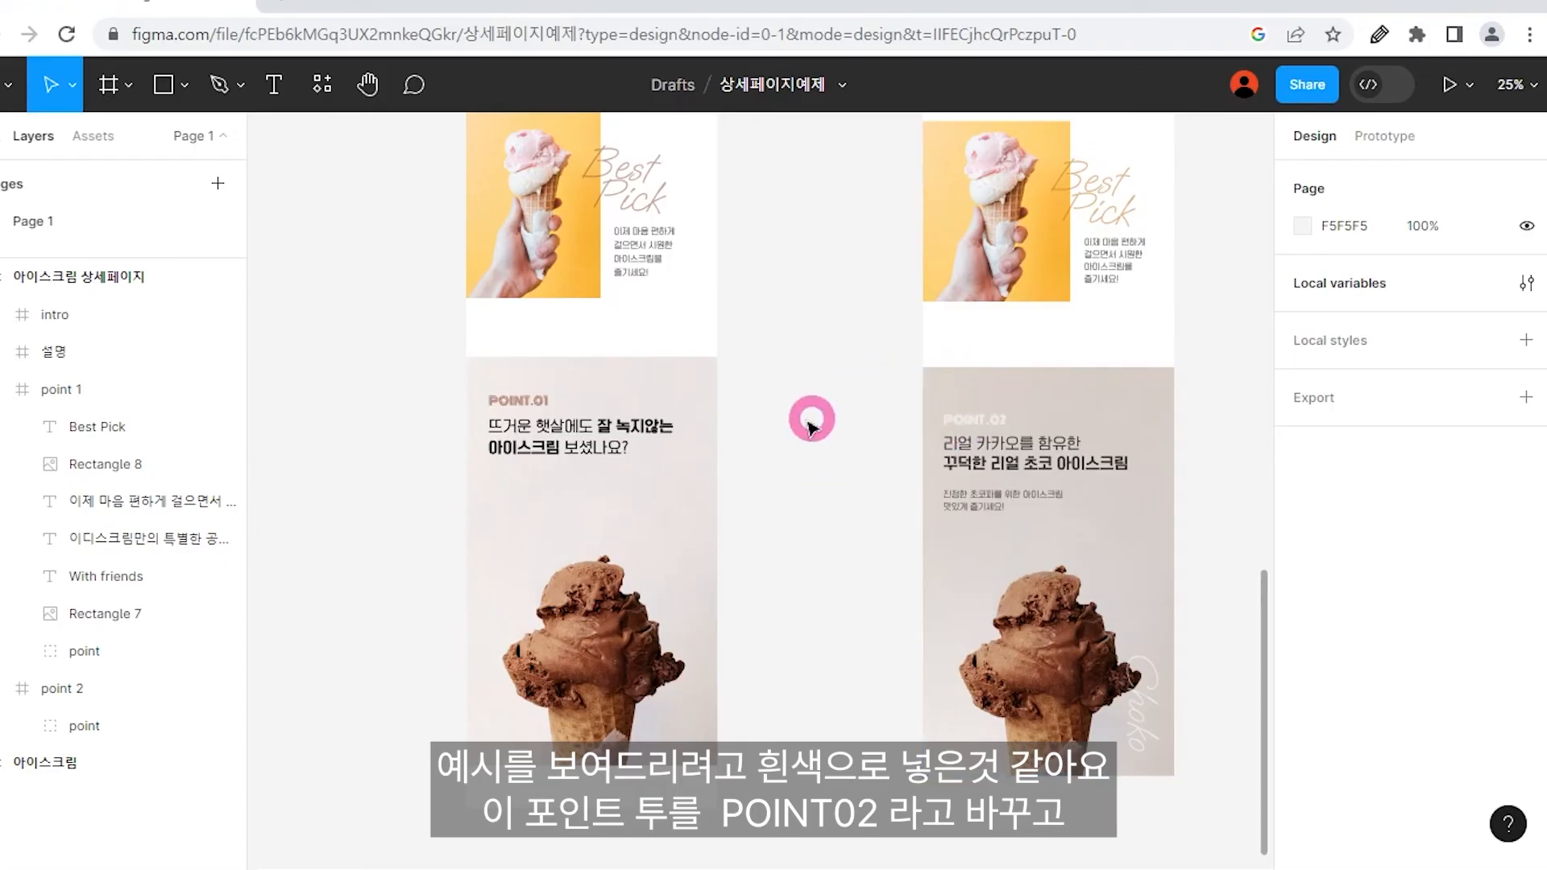
{"action": "double_click", "coordinate": [514, 407]}
{"action": "double_click", "coordinate": [514, 408]}
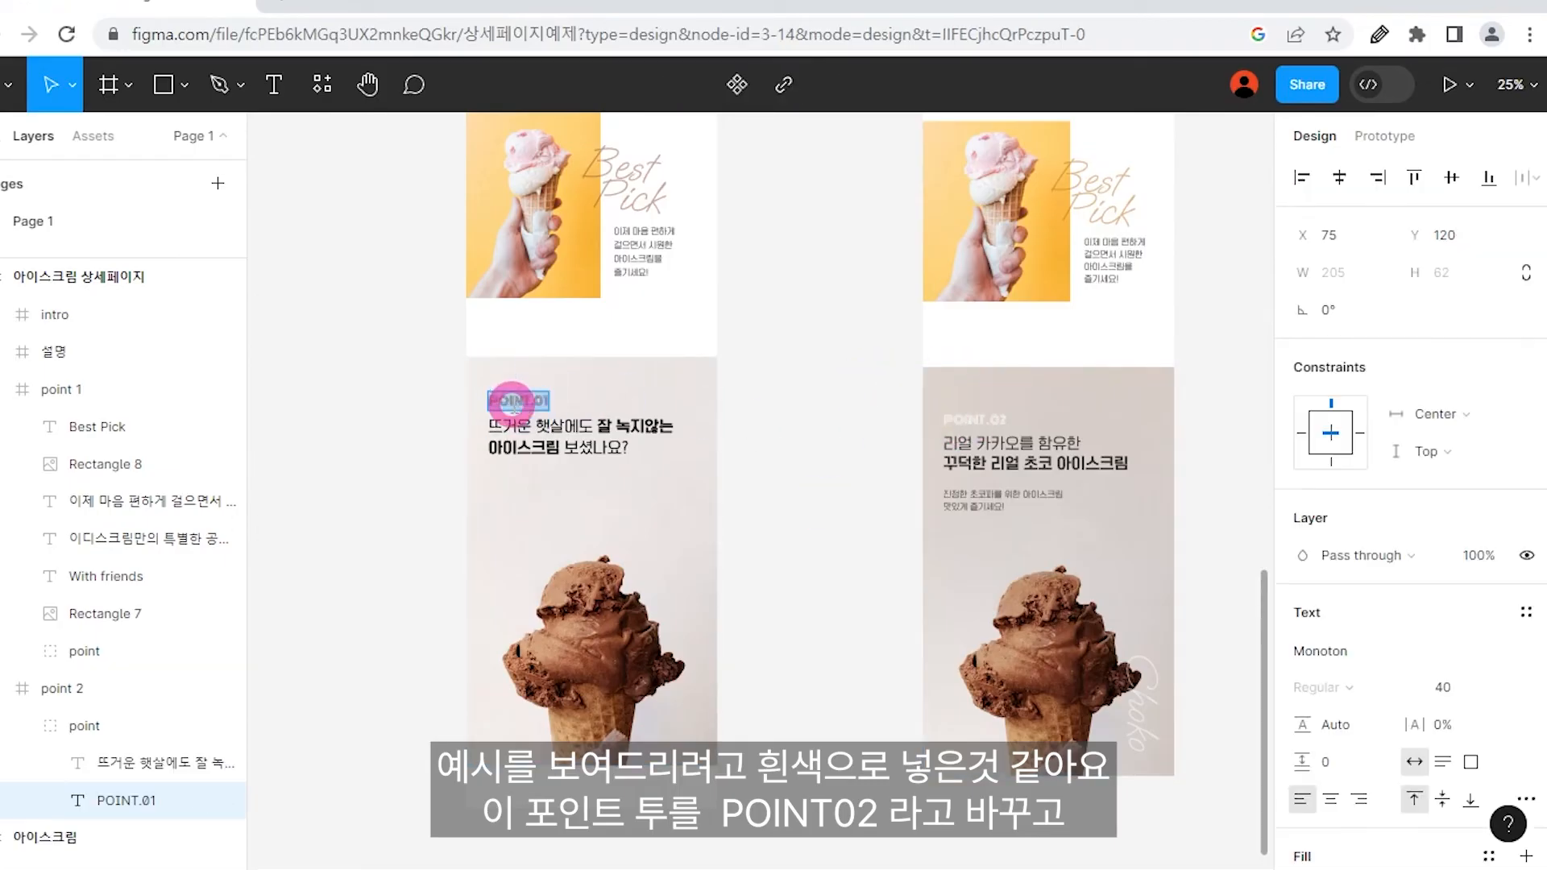
{"action": "type", "text": "2"}
{"action": "key", "text": "Escape"}
Detach the choco variable from the POINT.02 label's fill and set its color to FFFFFF.
{"action": "scroll", "coordinate": [1482, 612], "scroll_direction": "down", "scroll_amount": 3}
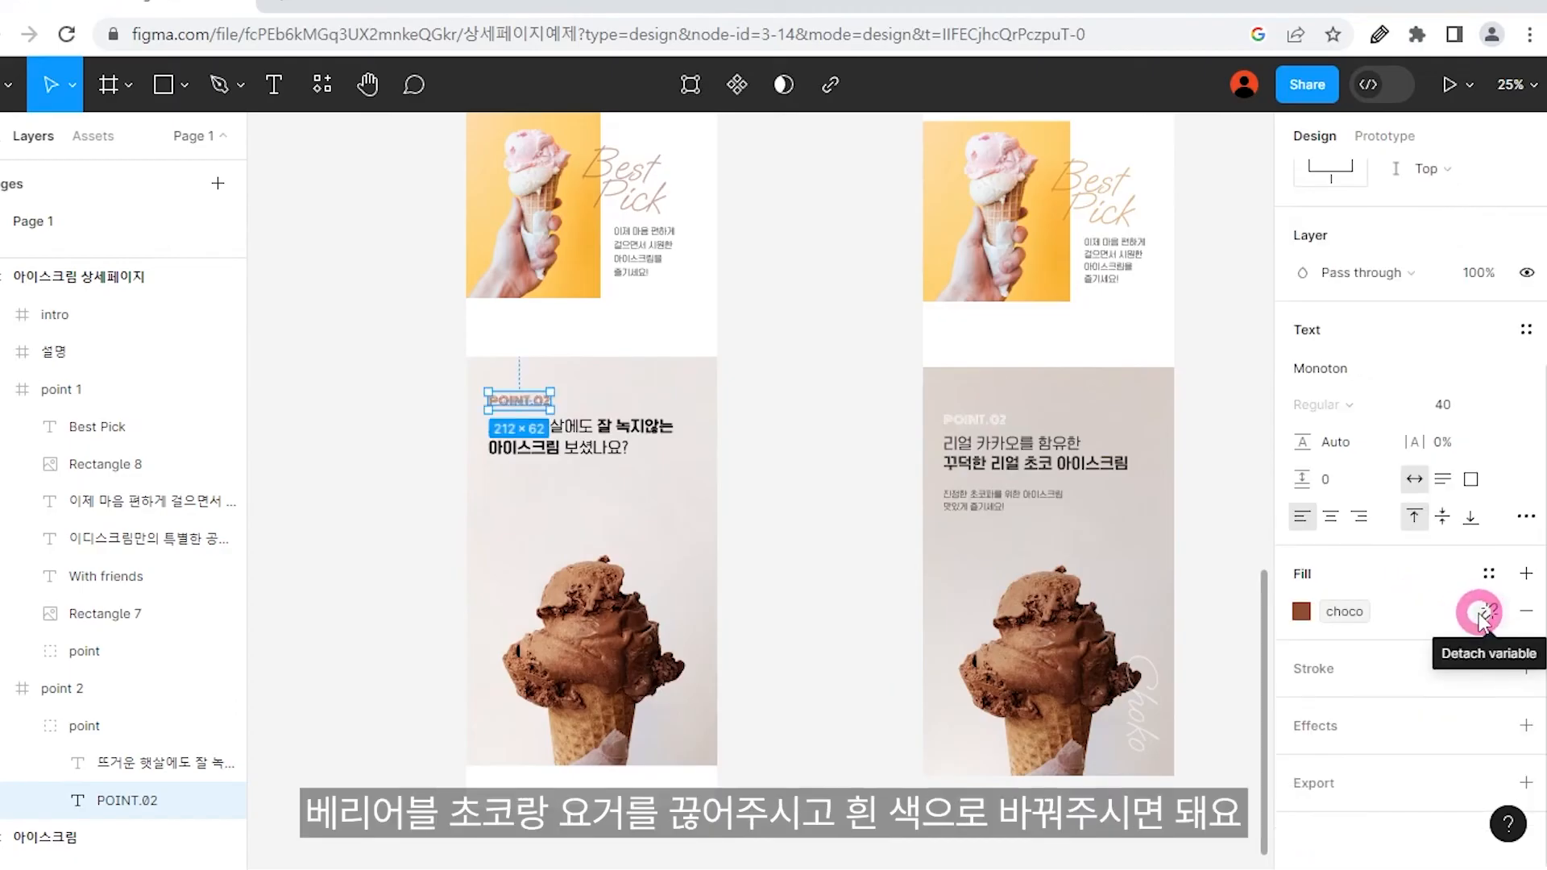
{"action": "left_click", "coordinate": [1481, 614]}
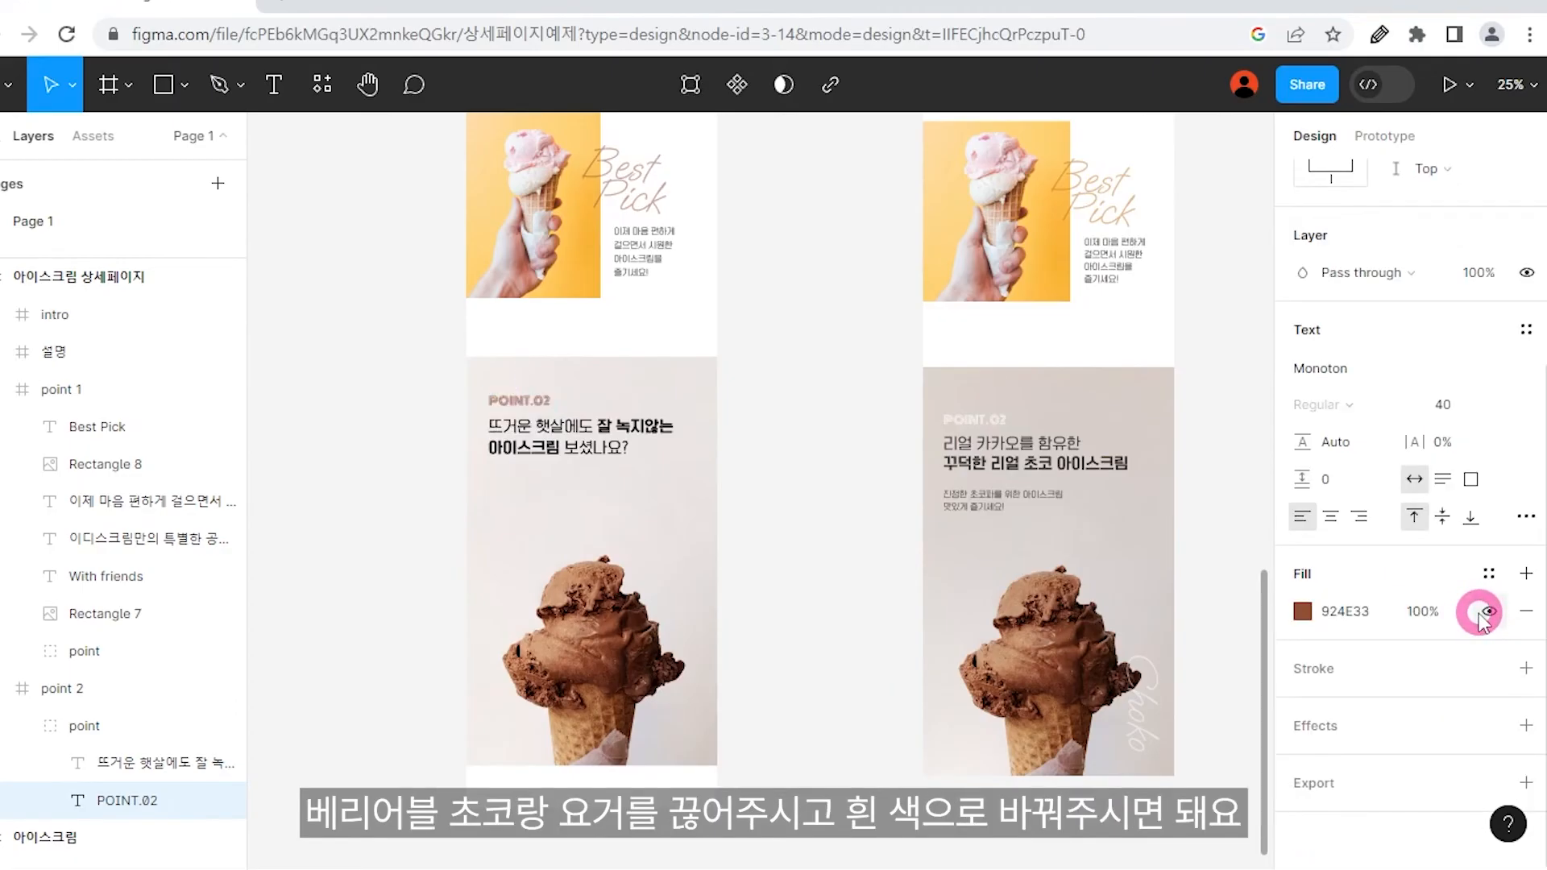
{"action": "left_click", "coordinate": [1302, 613]}
{"action": "type", "text": "FFFFFF"}
{"action": "key", "text": "Return"}
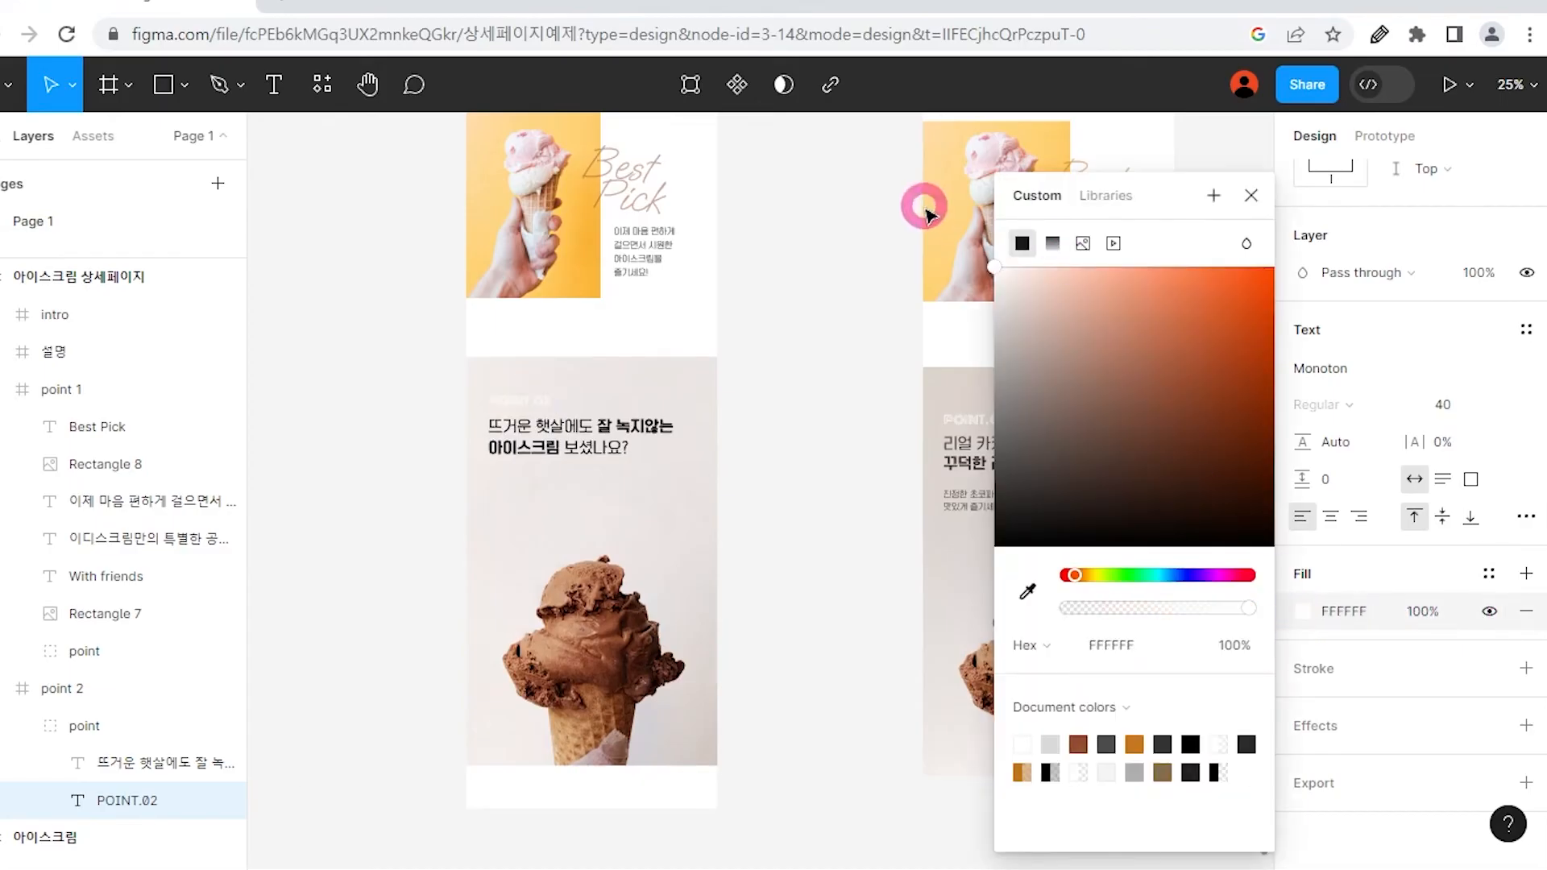
{"action": "left_click", "coordinate": [1248, 201]}
{"action": "left_click", "coordinate": [826, 455]}
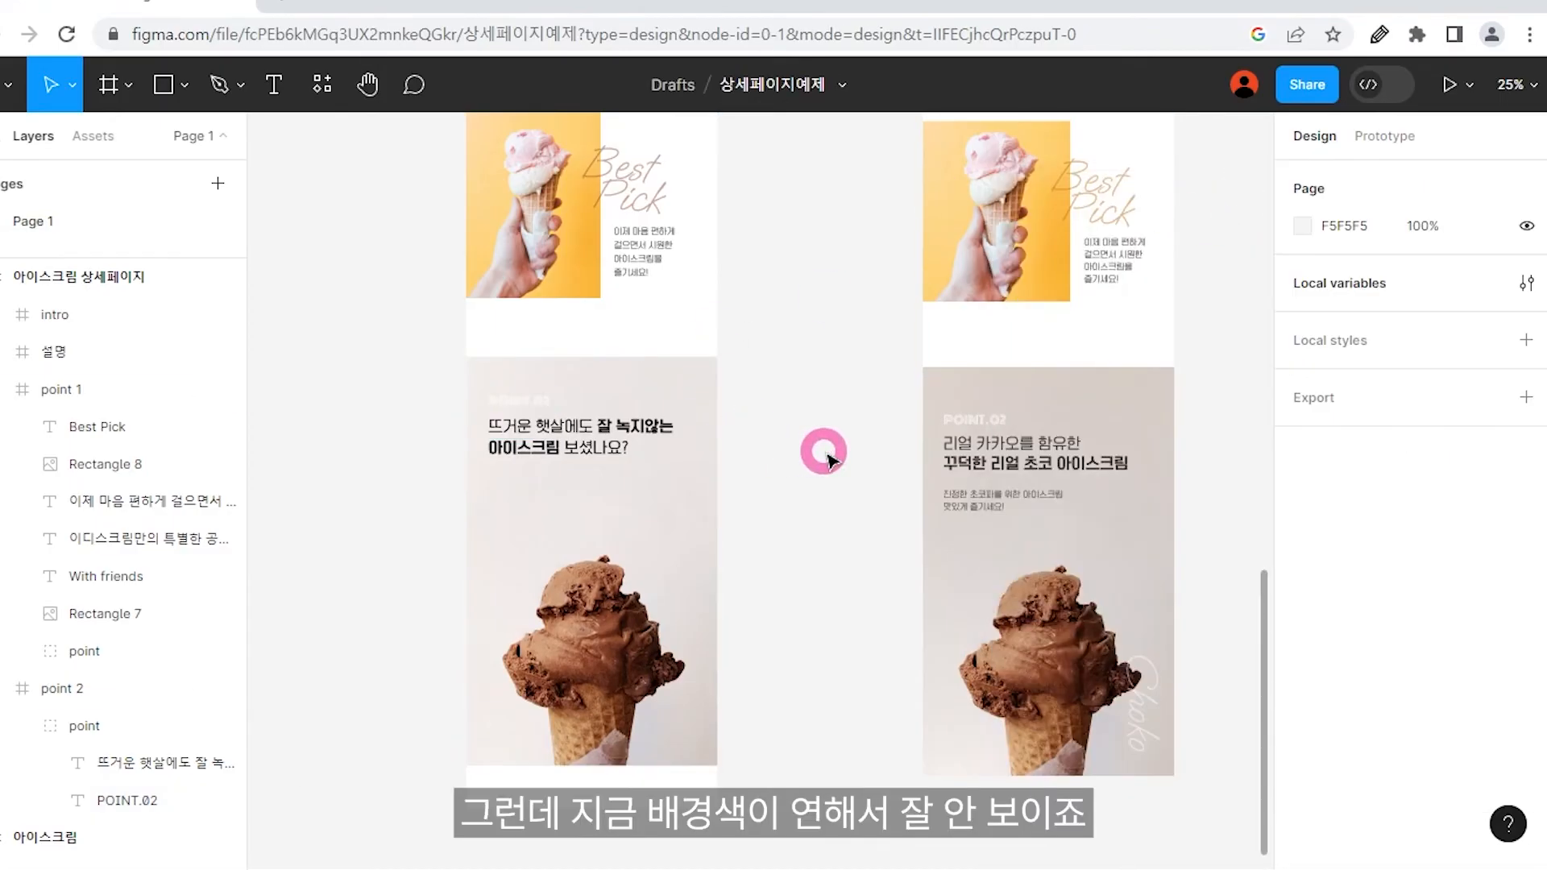
{"action": "scroll", "coordinate": [828, 459], "scroll_direction": "up", "scroll_amount": 3}
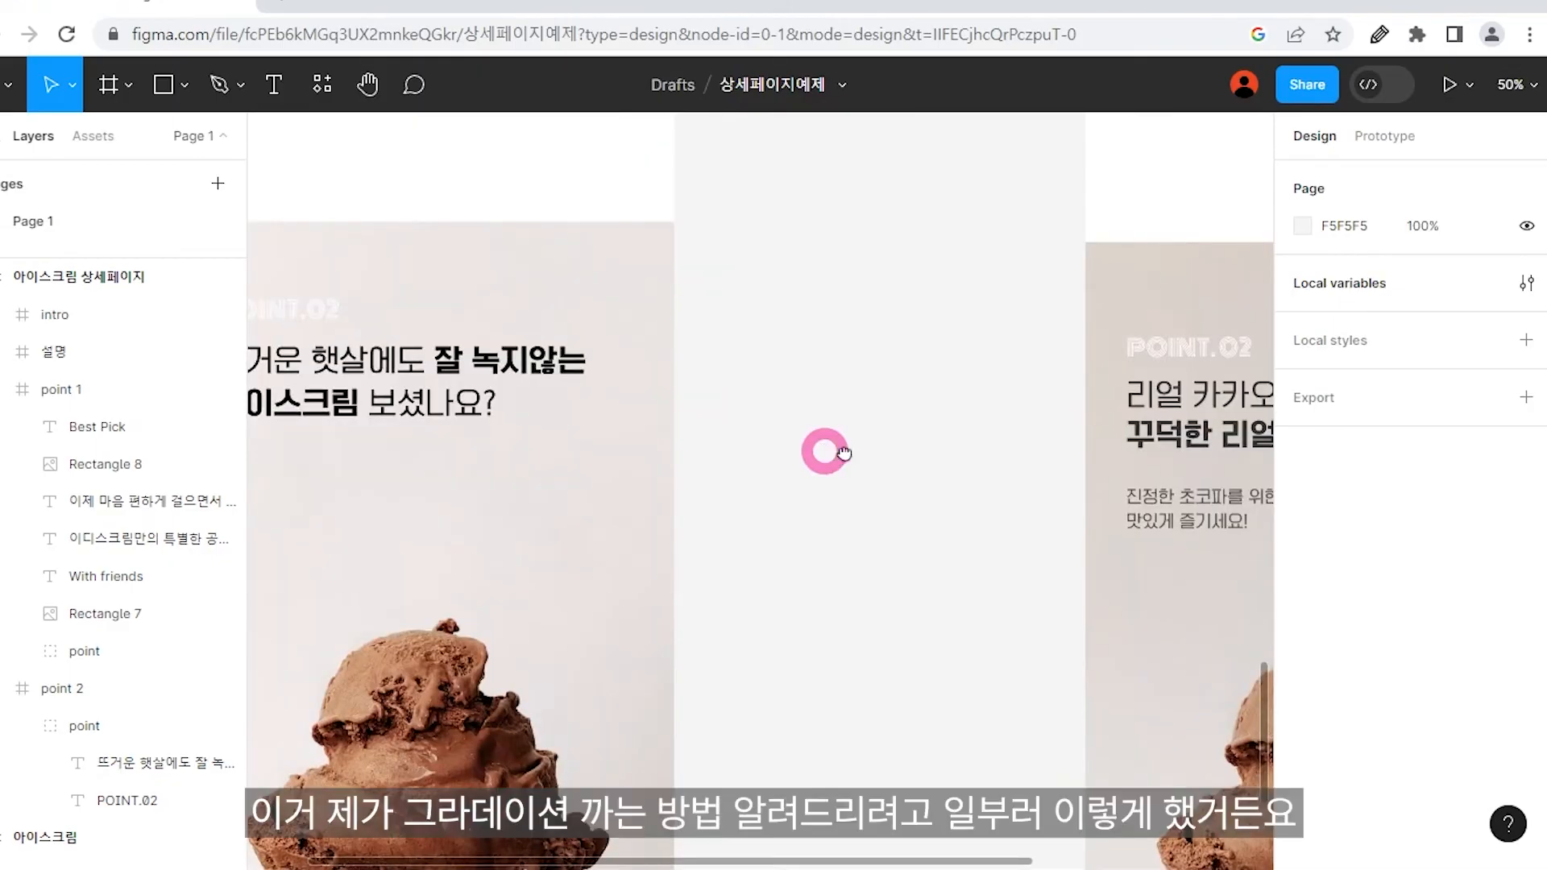
Add a second fill, black at 20% opacity, over the chocolate cone image of the point 2 frame.
{"action": "scroll", "coordinate": [886, 451], "scroll_direction": "left", "scroll_amount": 3}
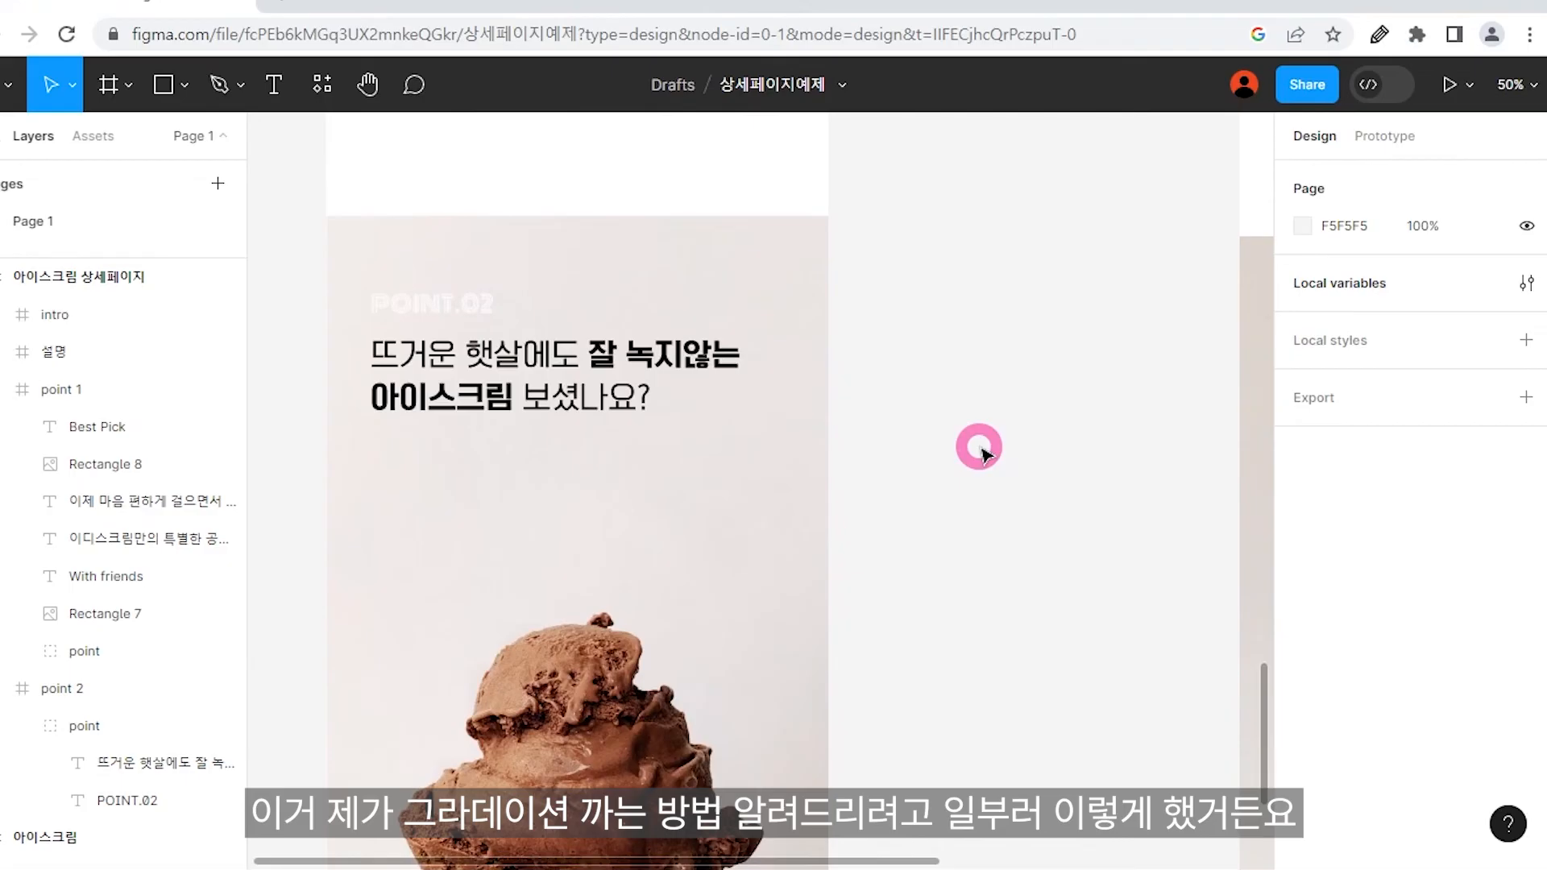
{"action": "scroll", "coordinate": [979, 450], "scroll_direction": "down", "scroll_amount": 3}
{"action": "left_click", "coordinate": [1076, 439]}
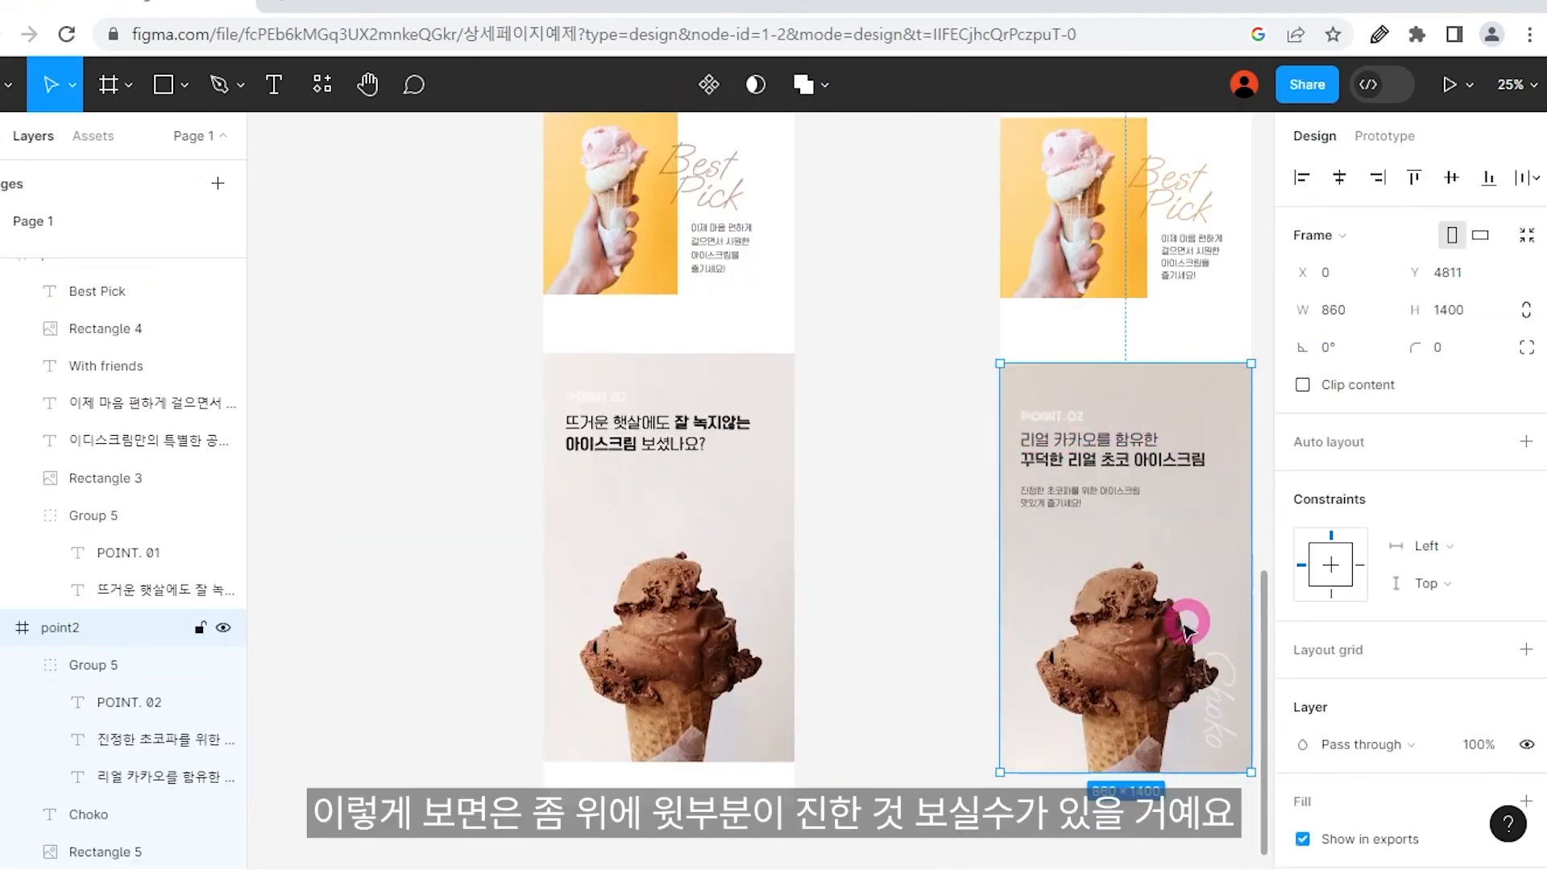
{"action": "left_click_drag", "start_coordinate": [957, 572], "coordinate": [877, 556]}
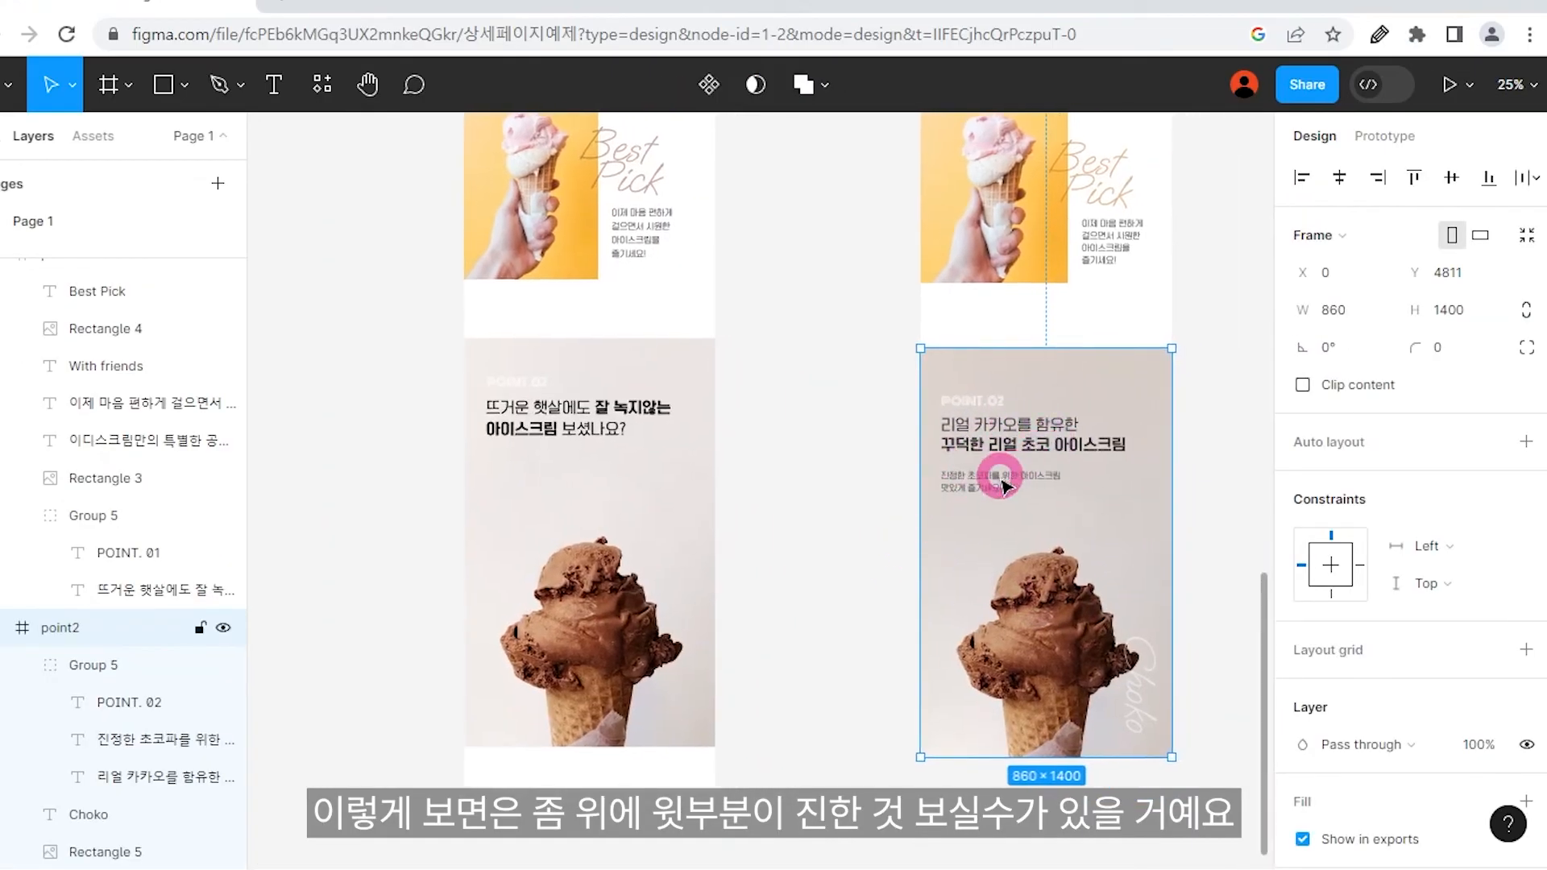
{"action": "left_click", "coordinate": [653, 600]}
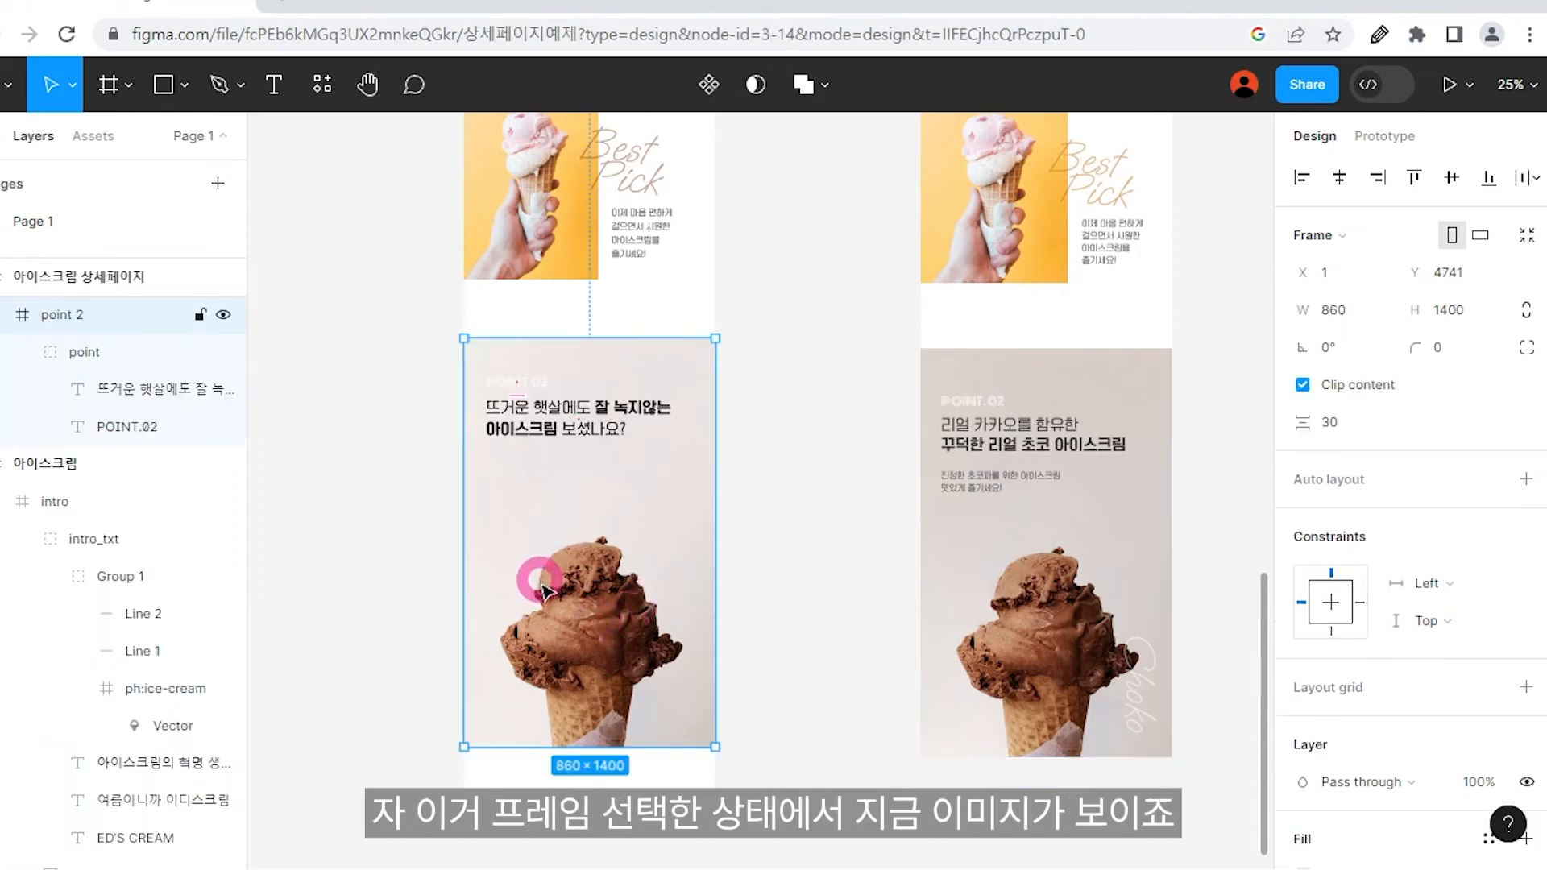
{"action": "scroll", "coordinate": [1329, 621], "scroll_direction": "down", "scroll_amount": 5}
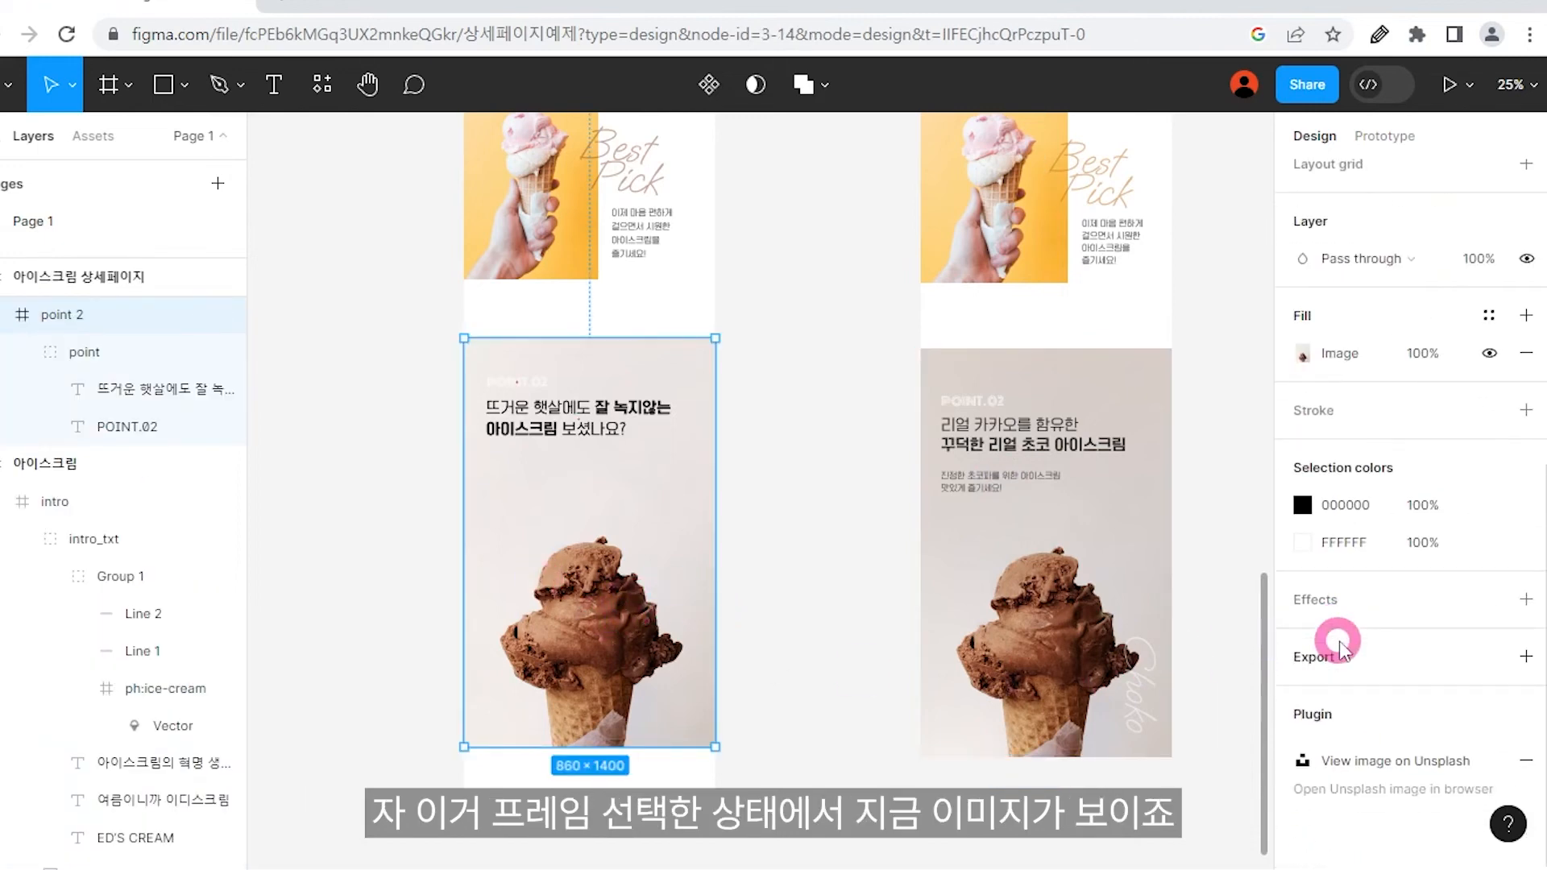
{"action": "left_click", "coordinate": [1525, 316]}
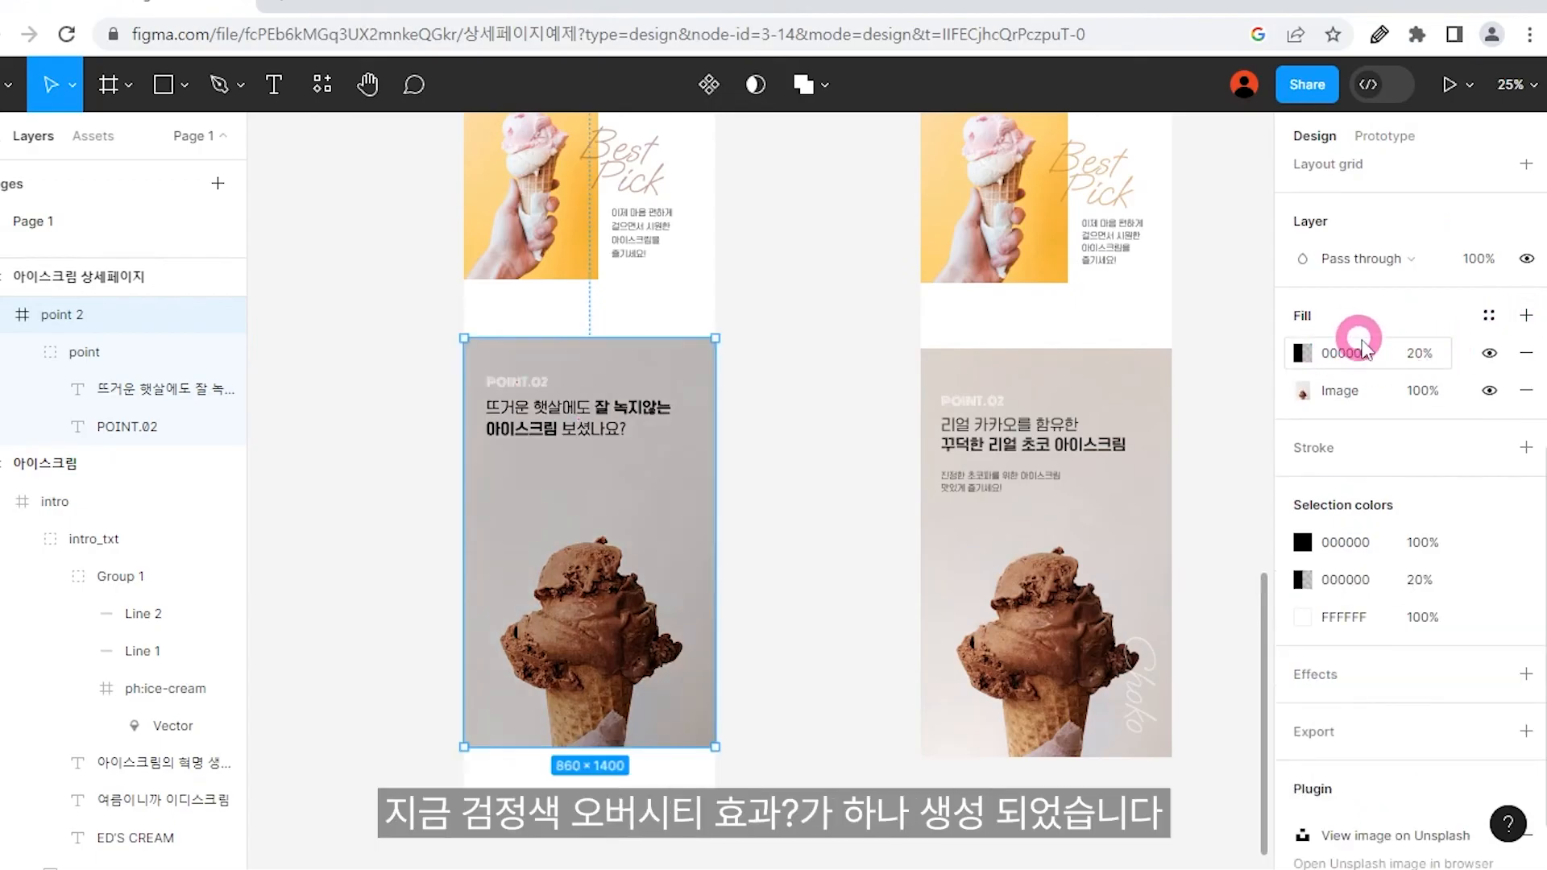
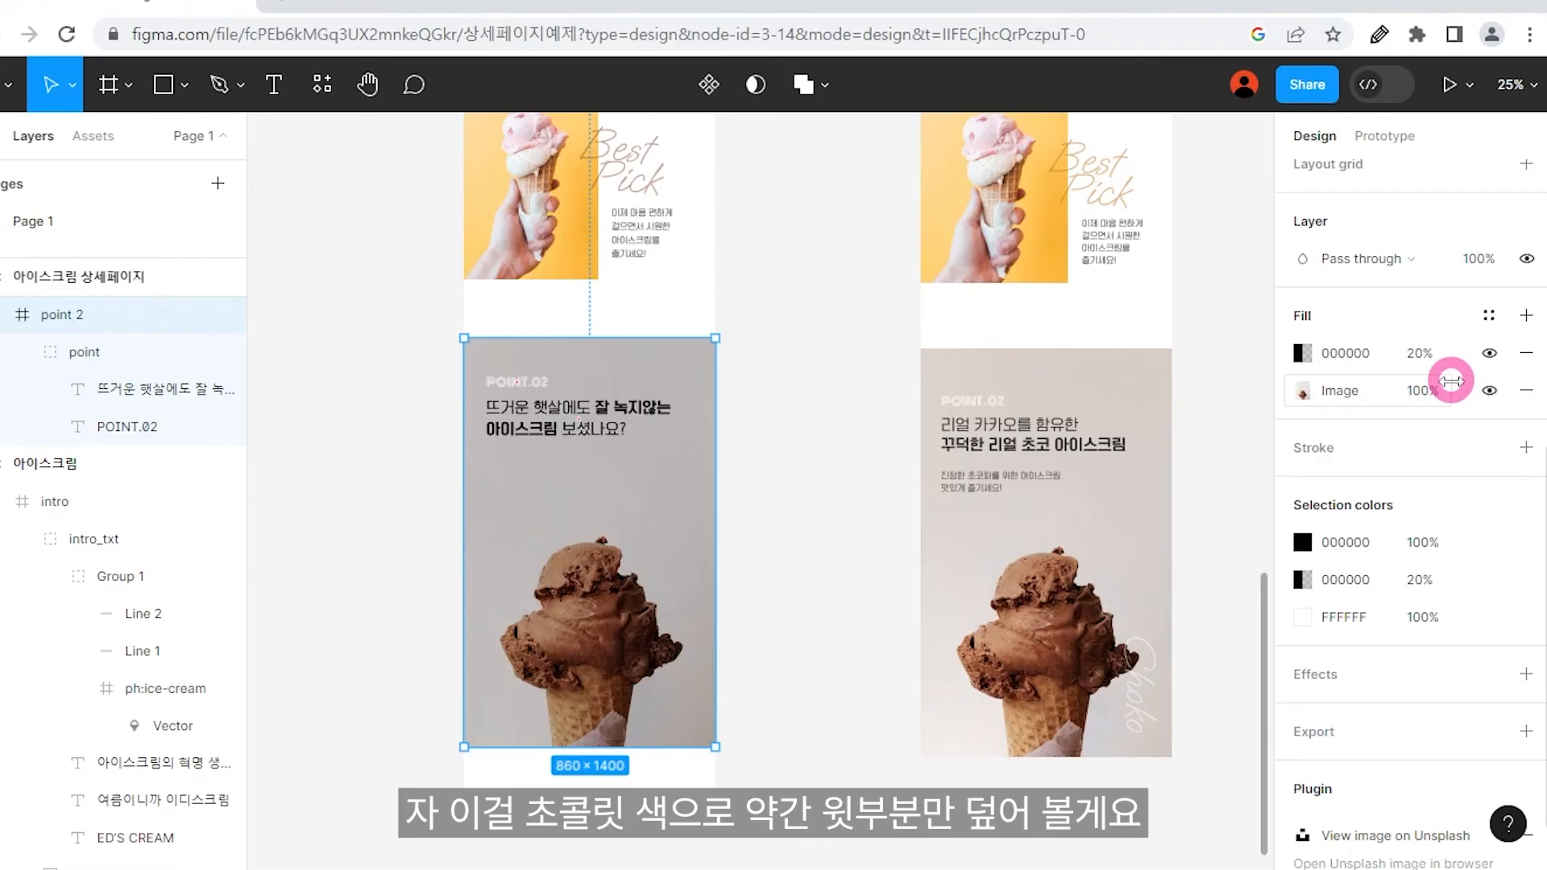
Change the black overlay fill to a linear gradient and shorten it to end at the top ice cream scoop.
{"action": "left_click", "coordinate": [1302, 353]}
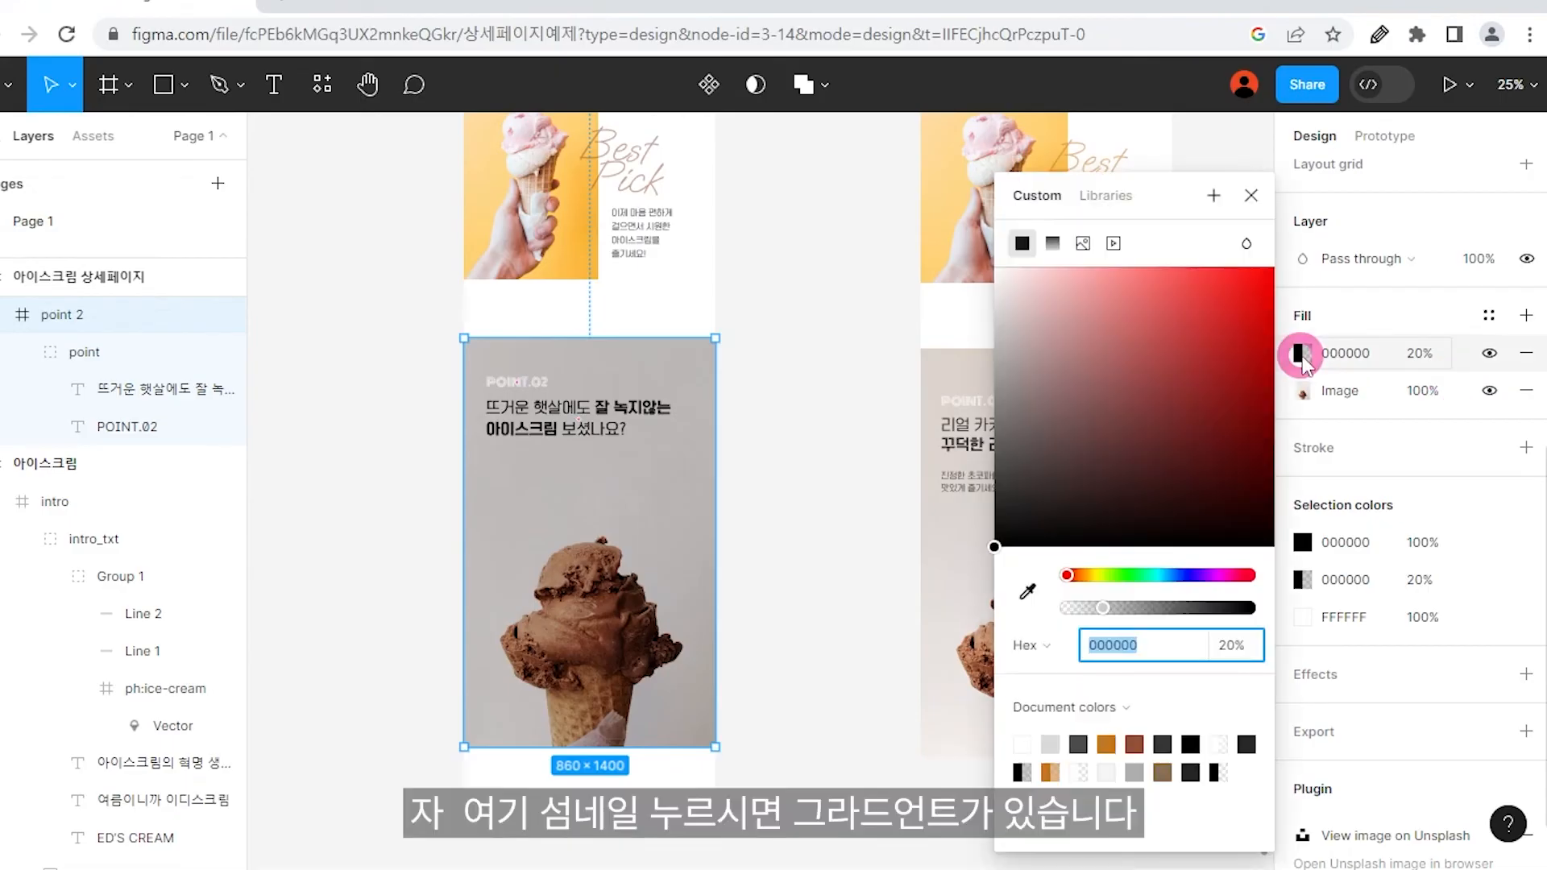
{"action": "left_click", "coordinate": [1053, 244]}
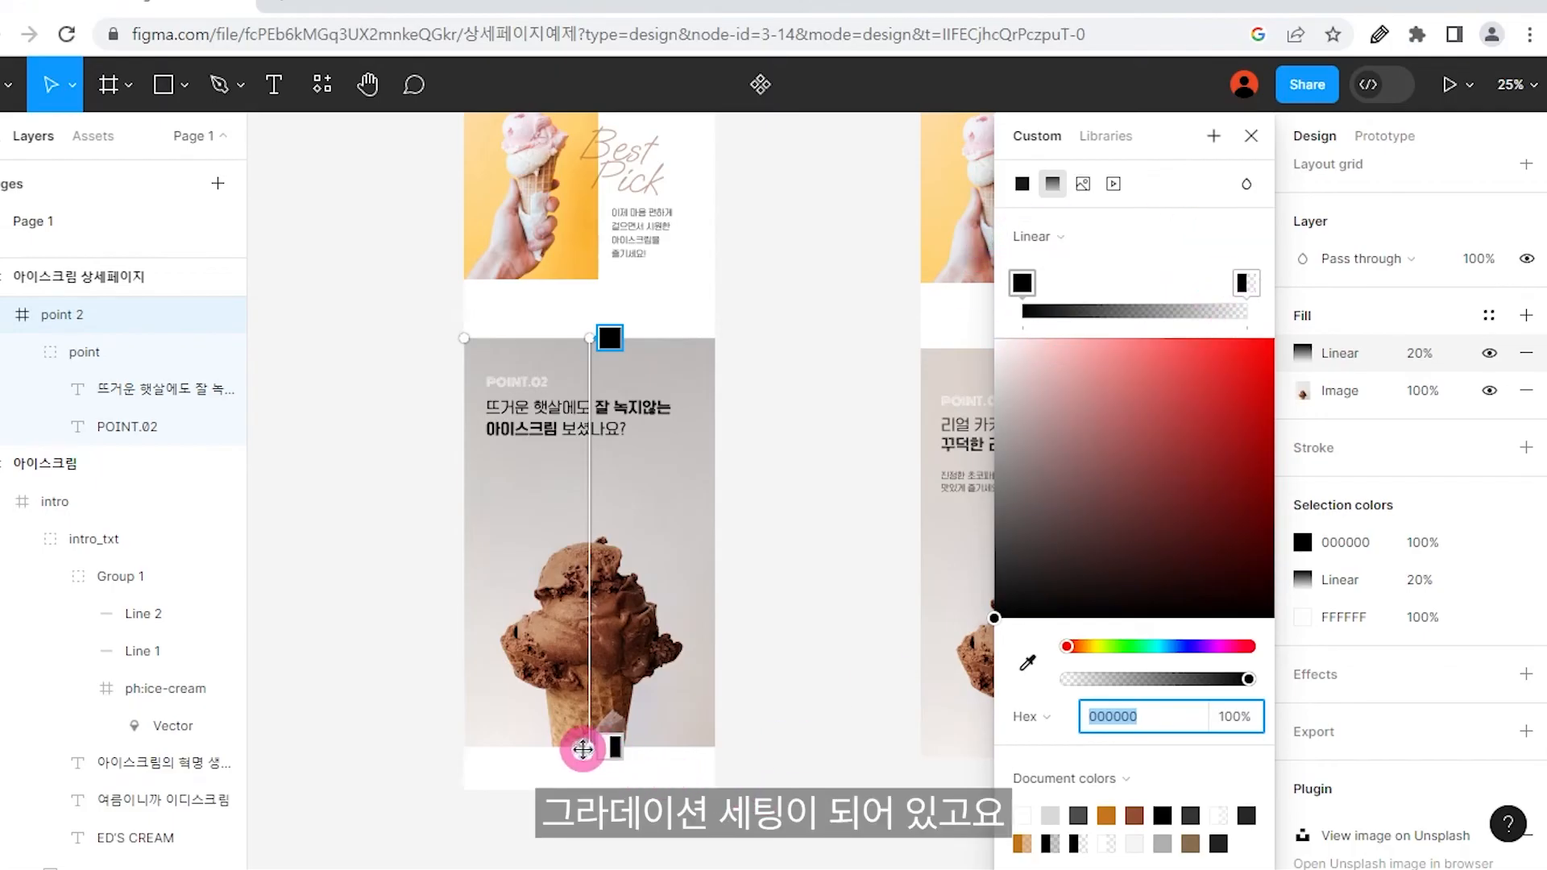
{"action": "left_click_drag", "start_coordinate": [591, 747], "coordinate": [587, 580]}
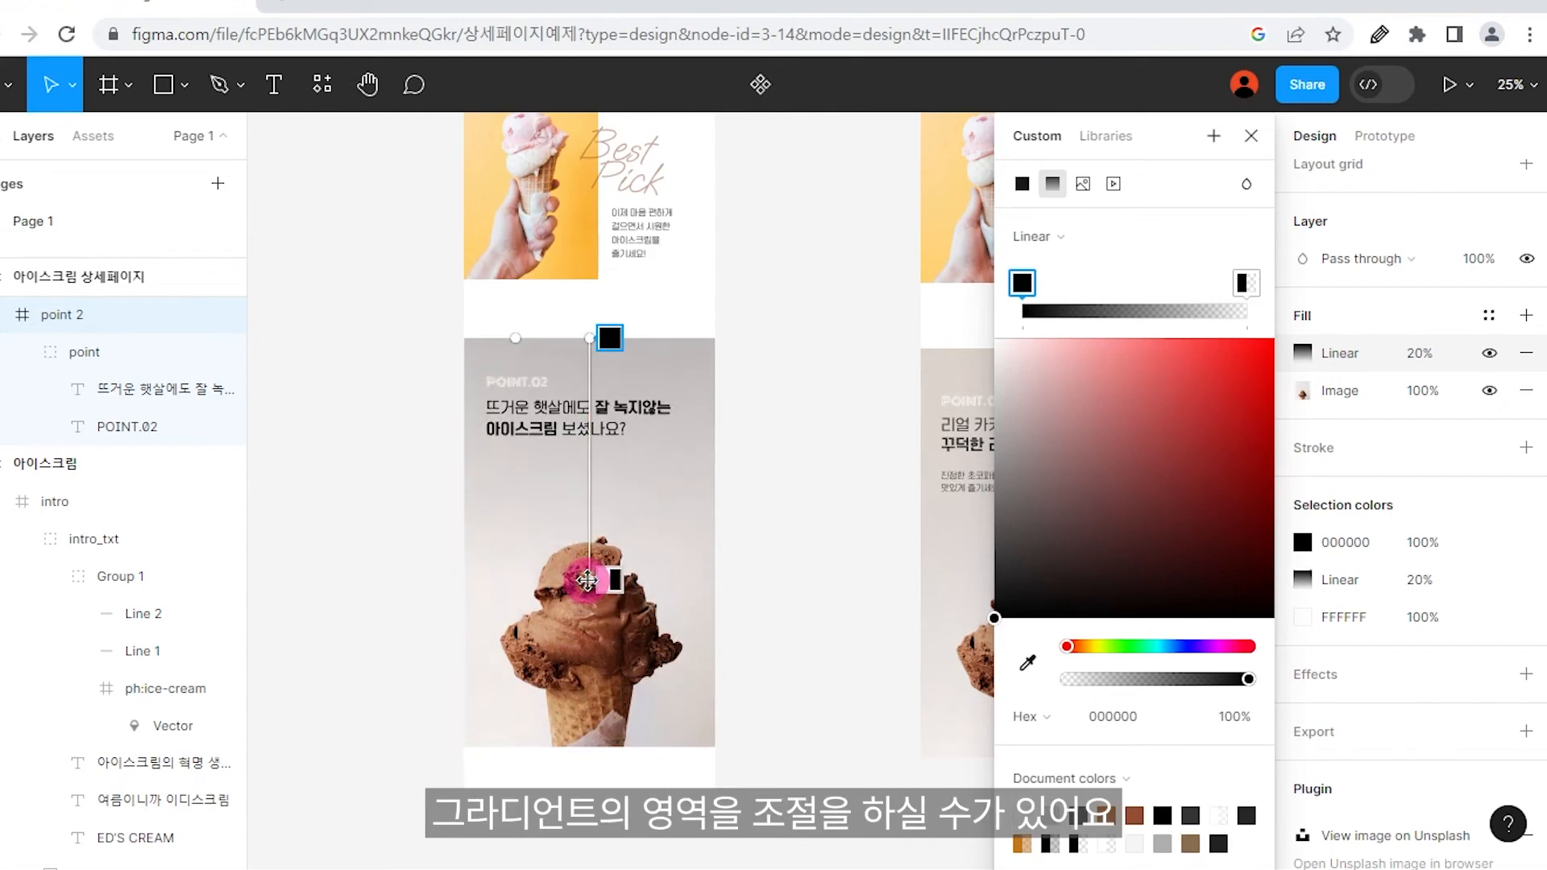
Set the gradient's upper color stop to brown 624327 and extend the gradient's lower end down to the waffle cone.
{"action": "left_click", "coordinate": [1016, 288]}
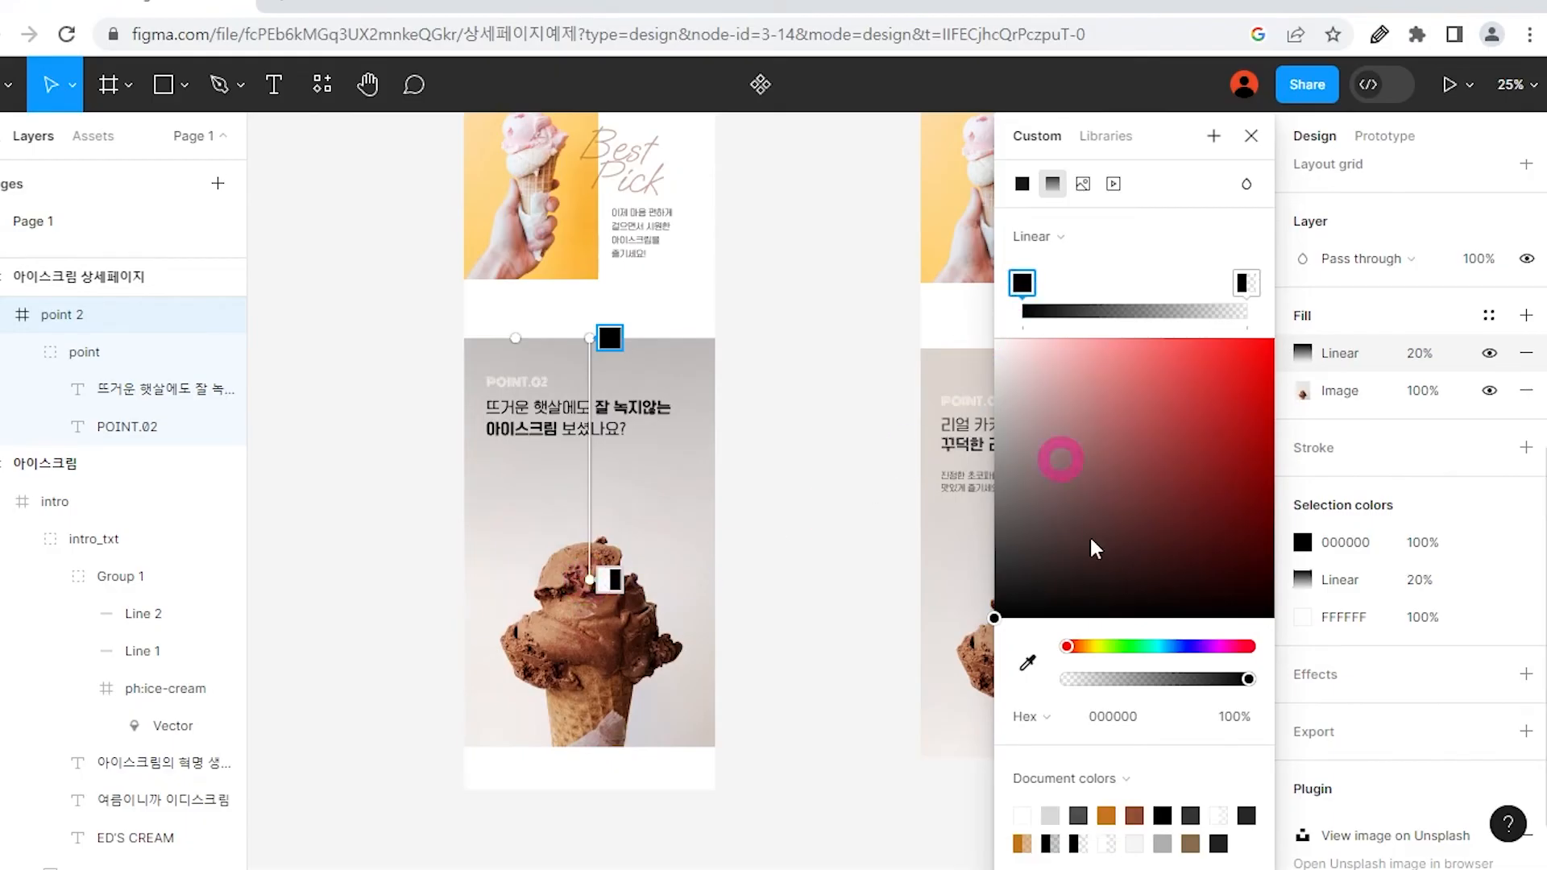
{"action": "left_click_drag", "start_coordinate": [1087, 539], "coordinate": [1056, 375]}
{"action": "left_click_drag", "start_coordinate": [1060, 399], "coordinate": [1081, 424]}
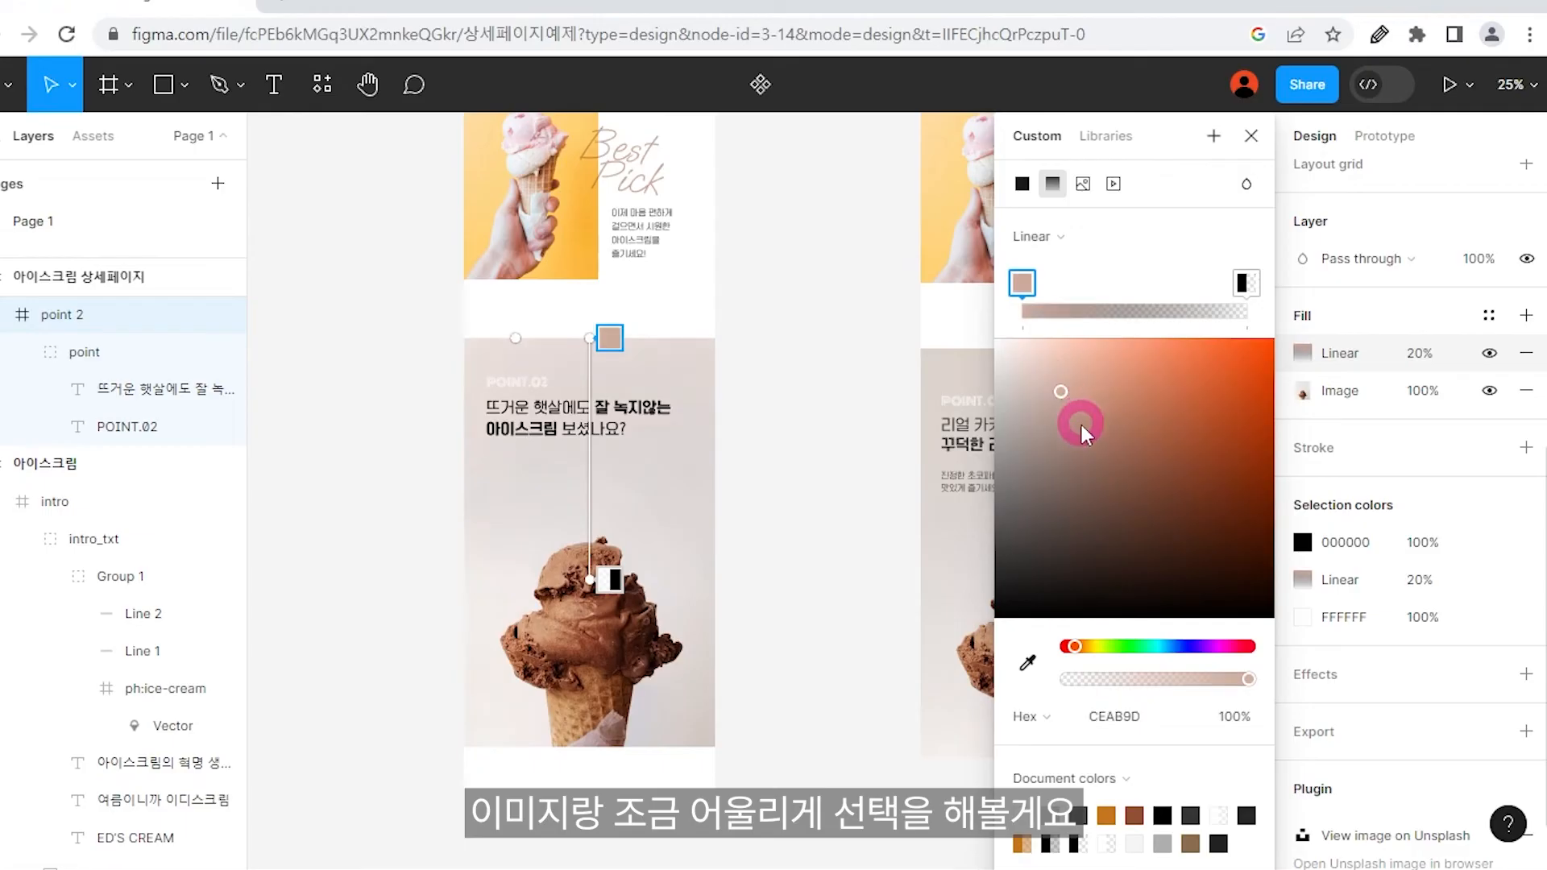
{"action": "left_click_drag", "start_coordinate": [1071, 645], "coordinate": [1083, 648]}
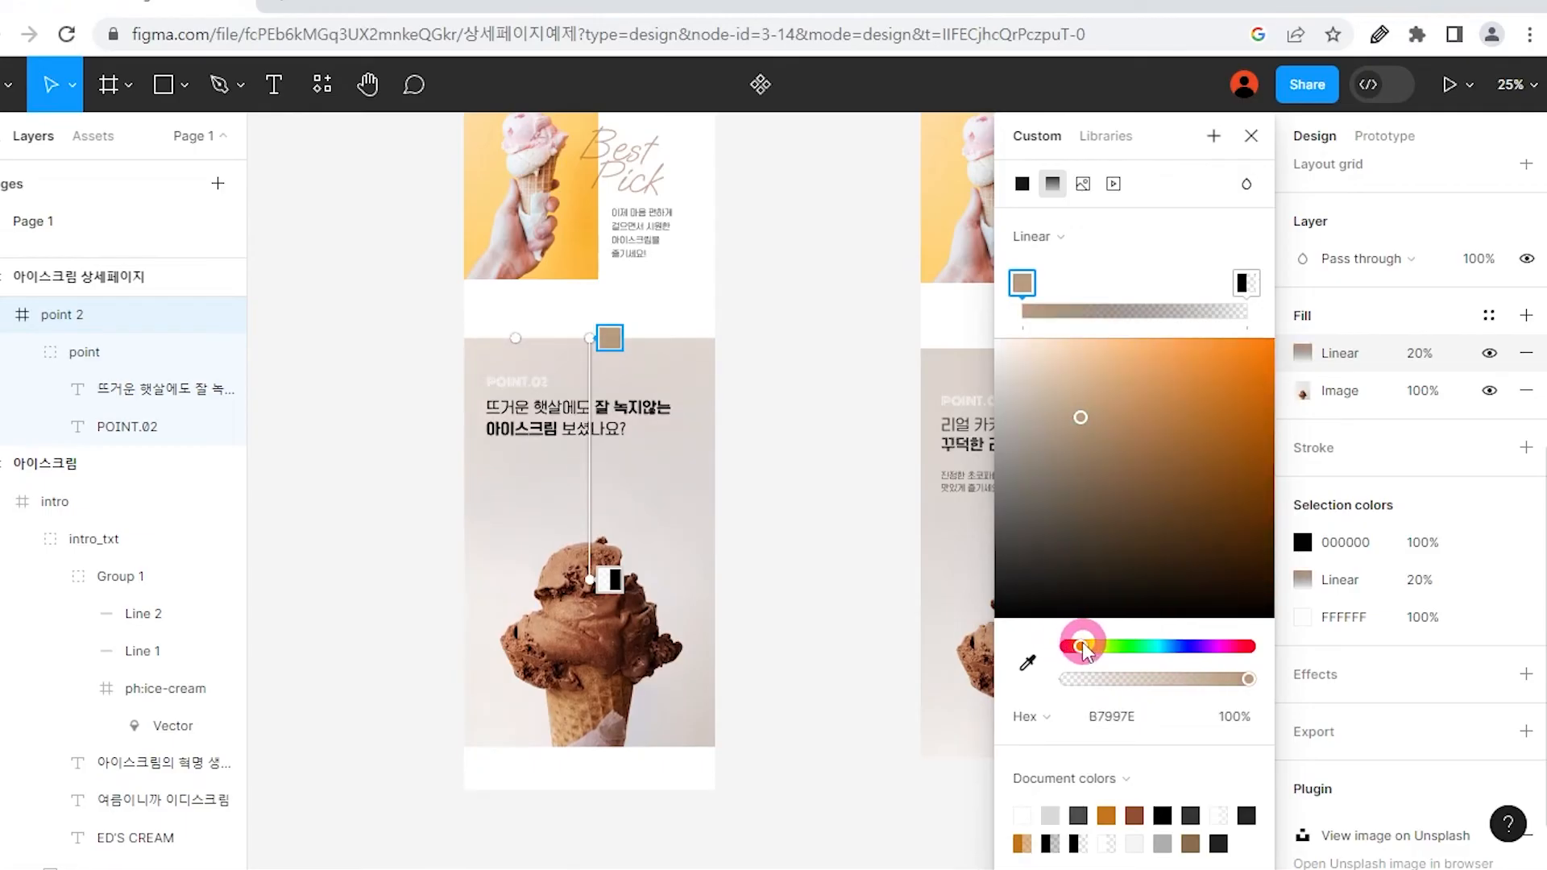
{"action": "left_click", "coordinate": [1066, 428]}
{"action": "left_click", "coordinate": [1111, 510]}
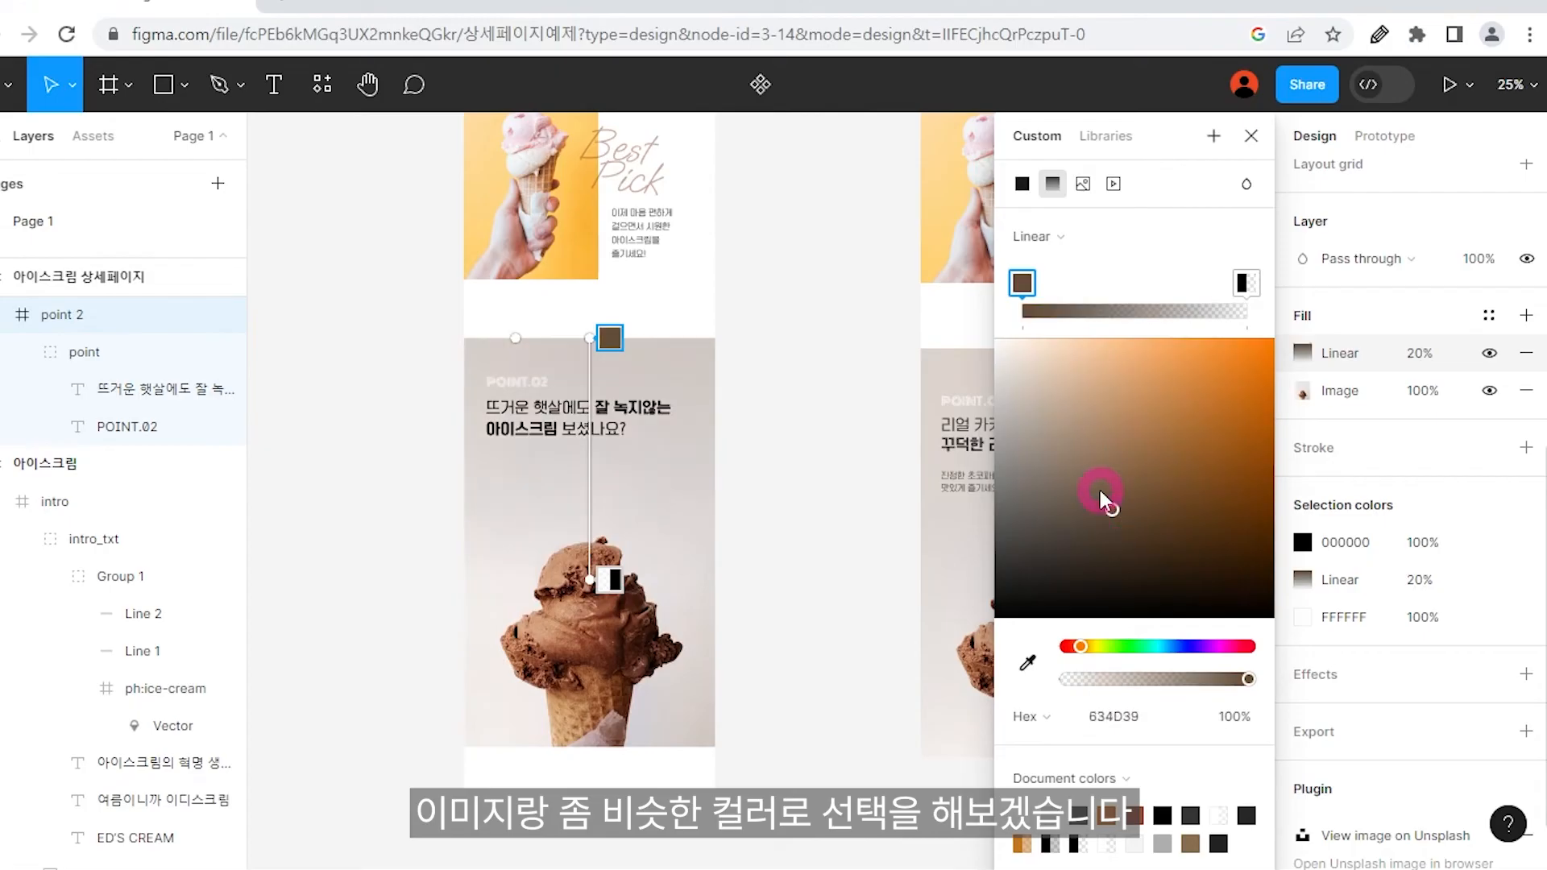
{"action": "left_click_drag", "start_coordinate": [1100, 490], "coordinate": [1100, 481]}
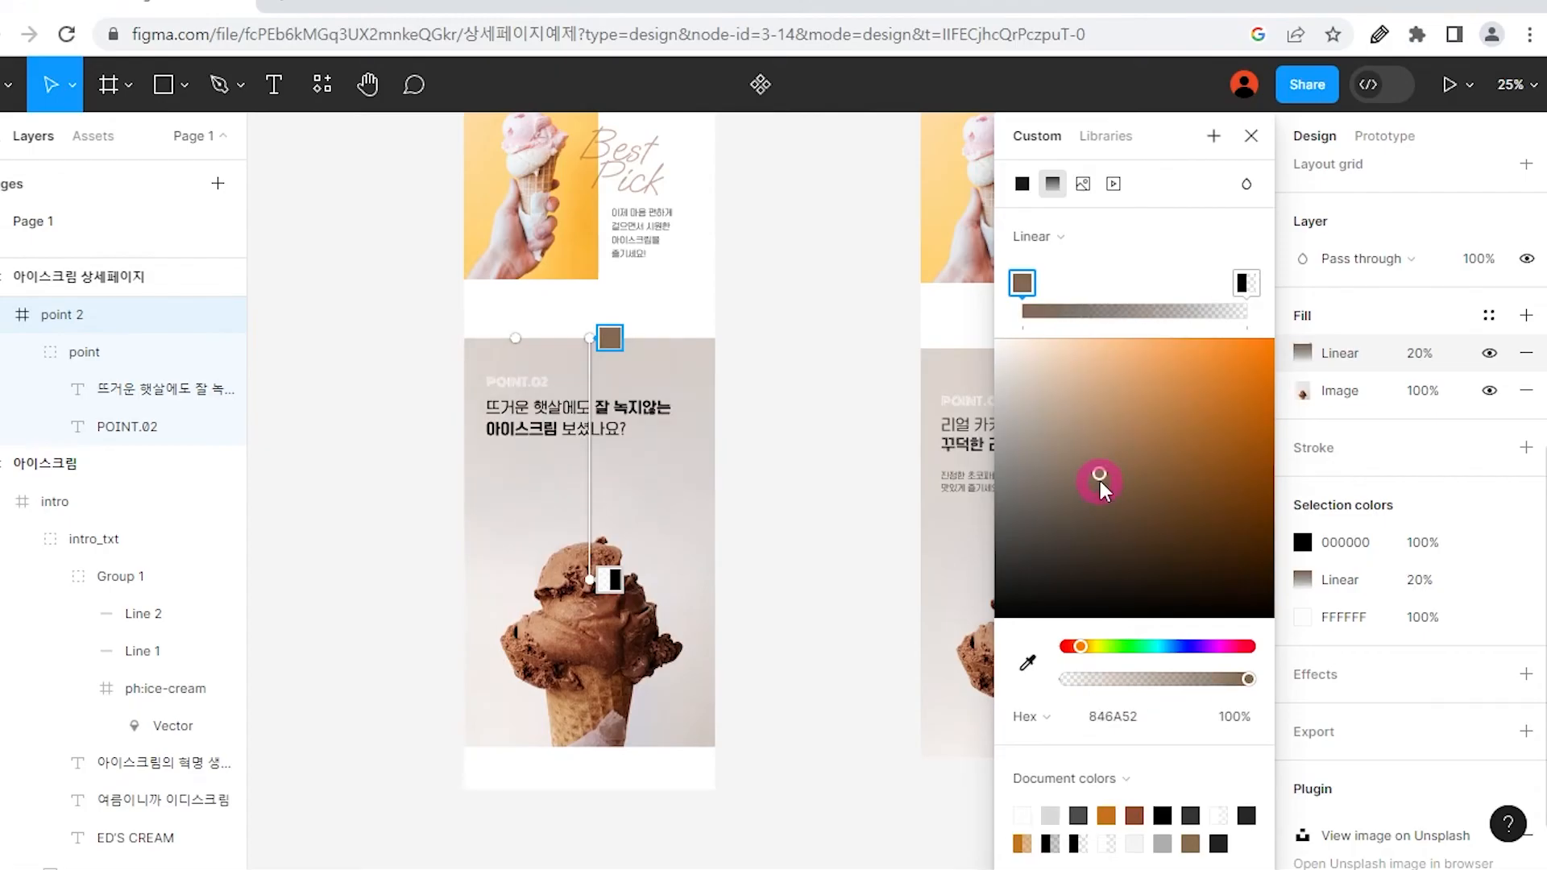
{"action": "key", "text": "ctrl+z"}
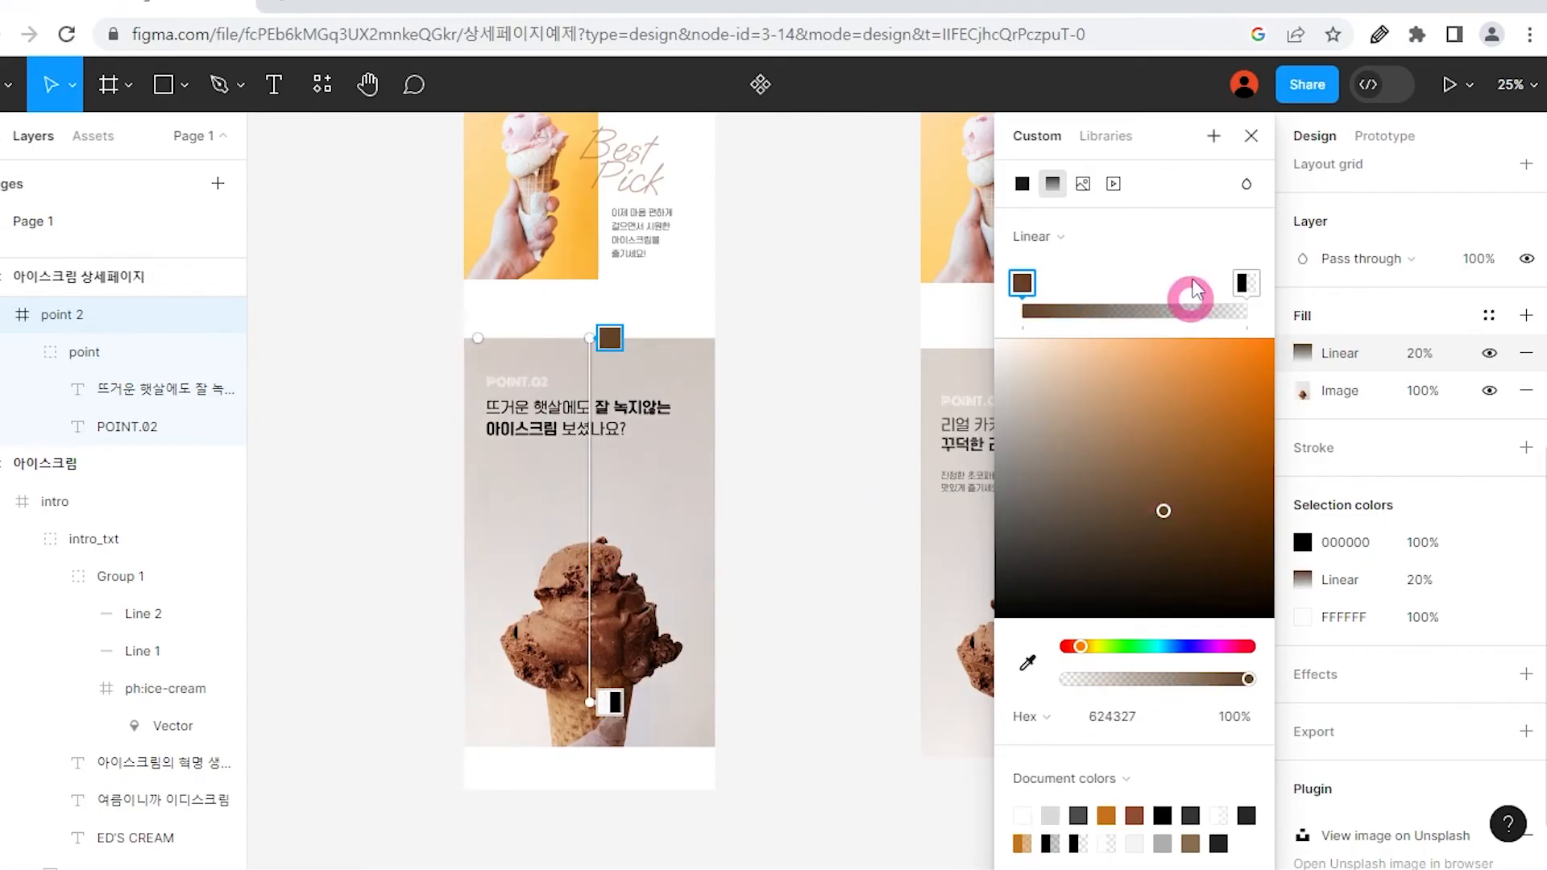
{"action": "left_click", "coordinate": [1251, 137]}
{"action": "left_click", "coordinate": [829, 515]}
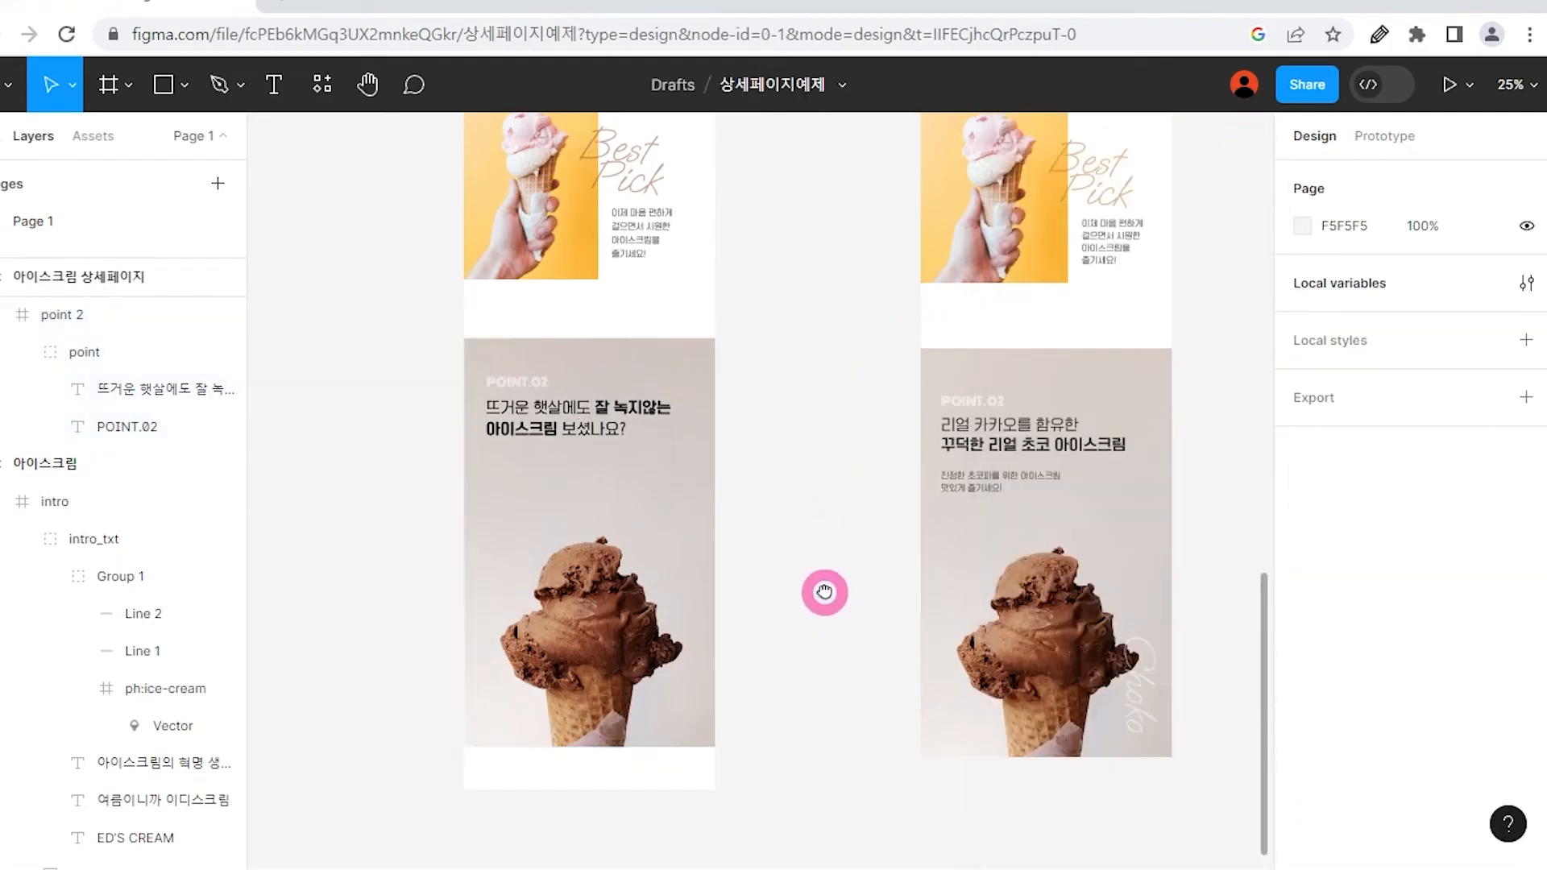
Try the linear gradient fill of the point 2 frame at 50% opacity and return it to 20%.
{"action": "left_click_drag", "start_coordinate": [821, 592], "coordinate": [810, 551]}
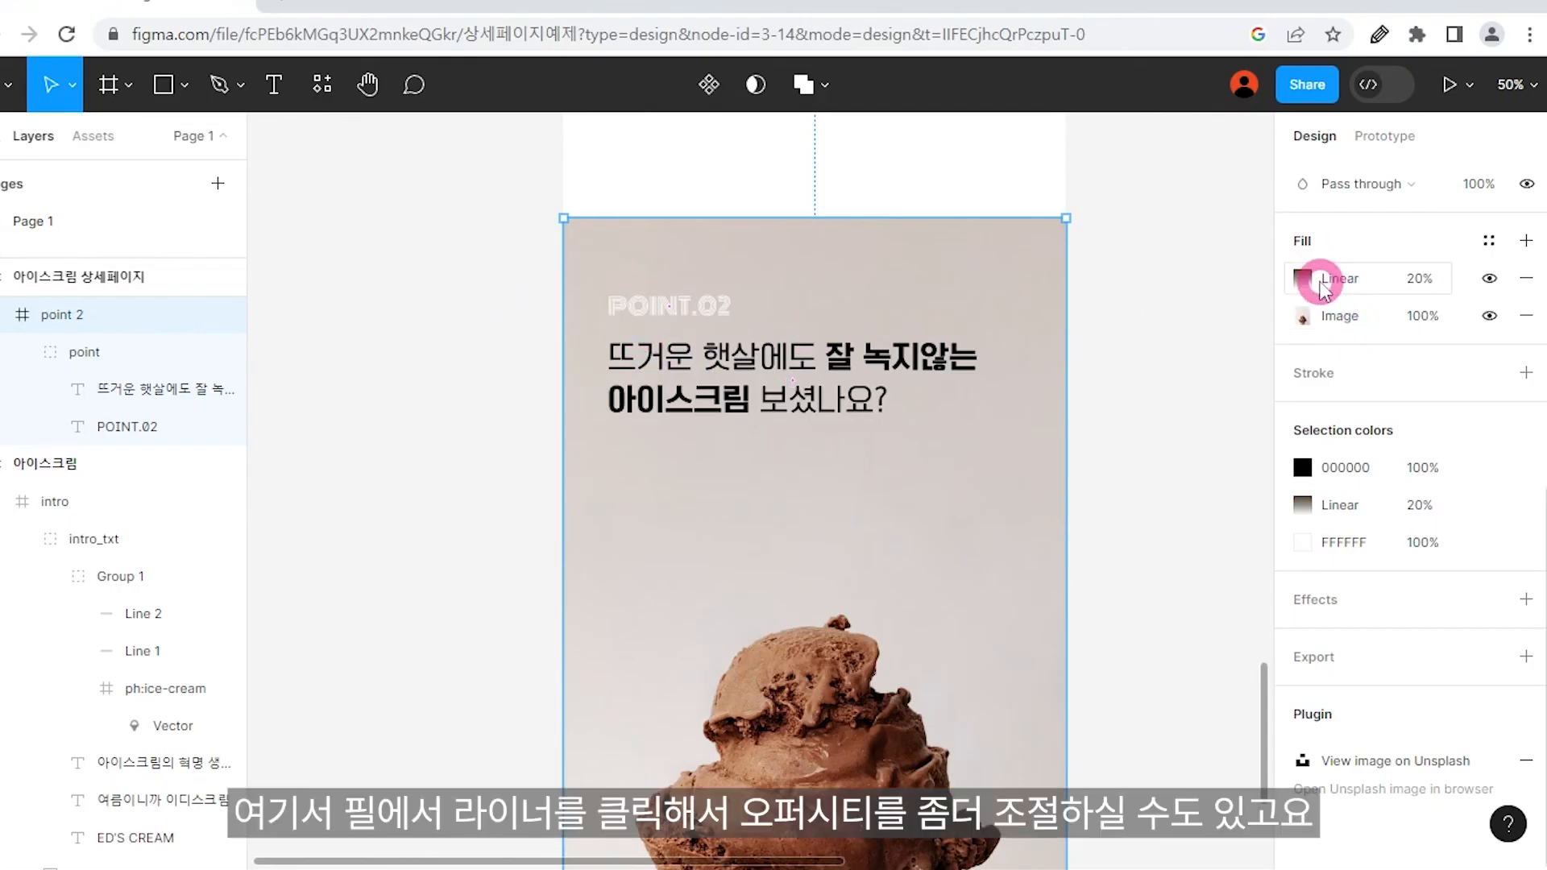
{"action": "left_click", "coordinate": [1419, 278]}
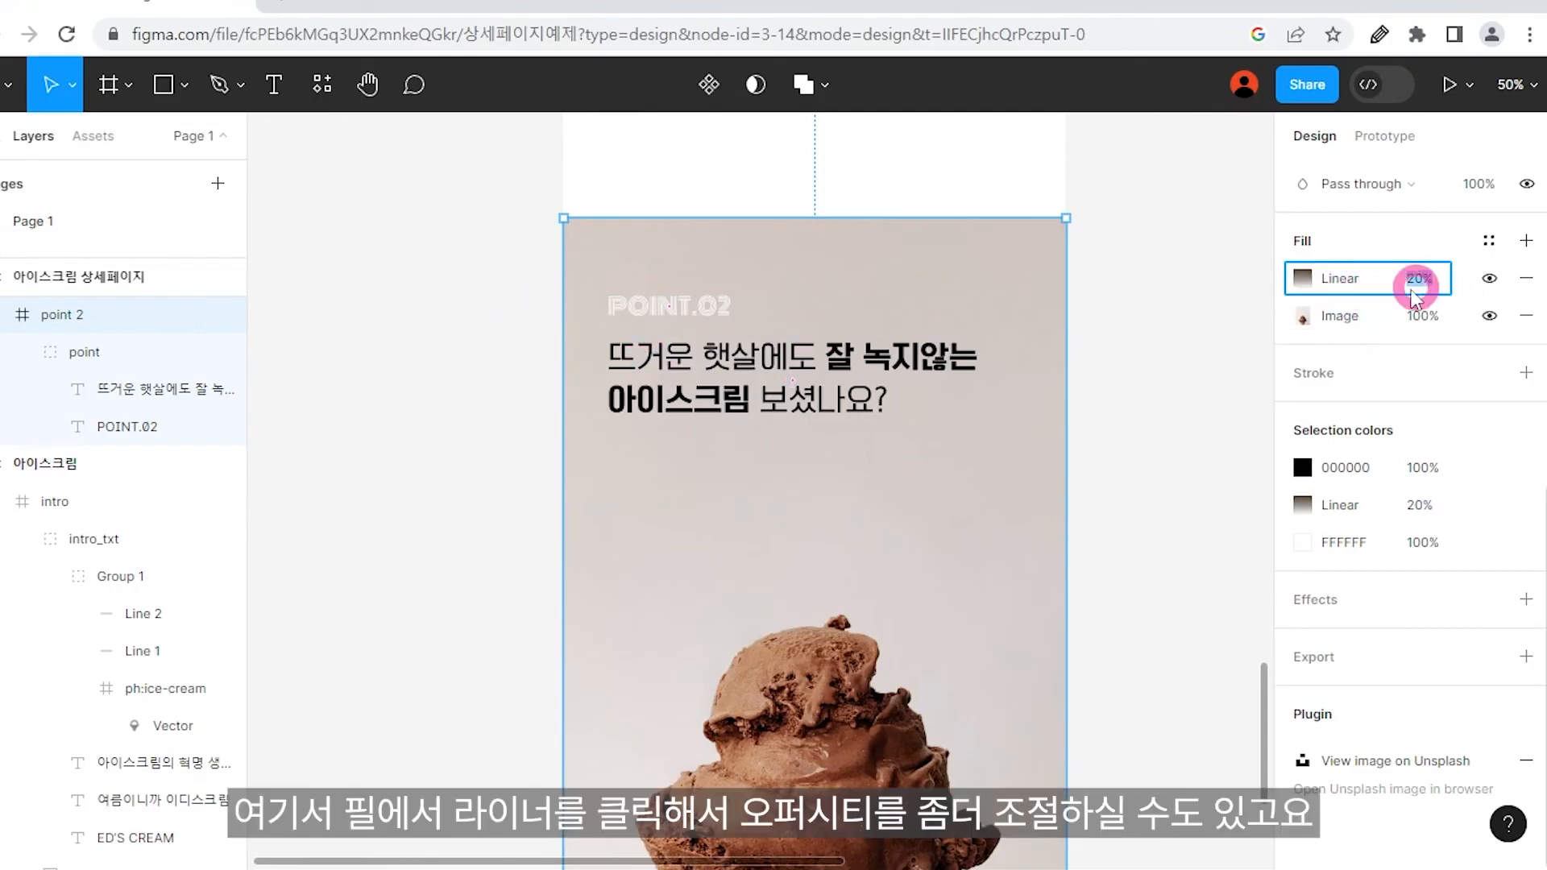
{"action": "key", "text": "Return"}
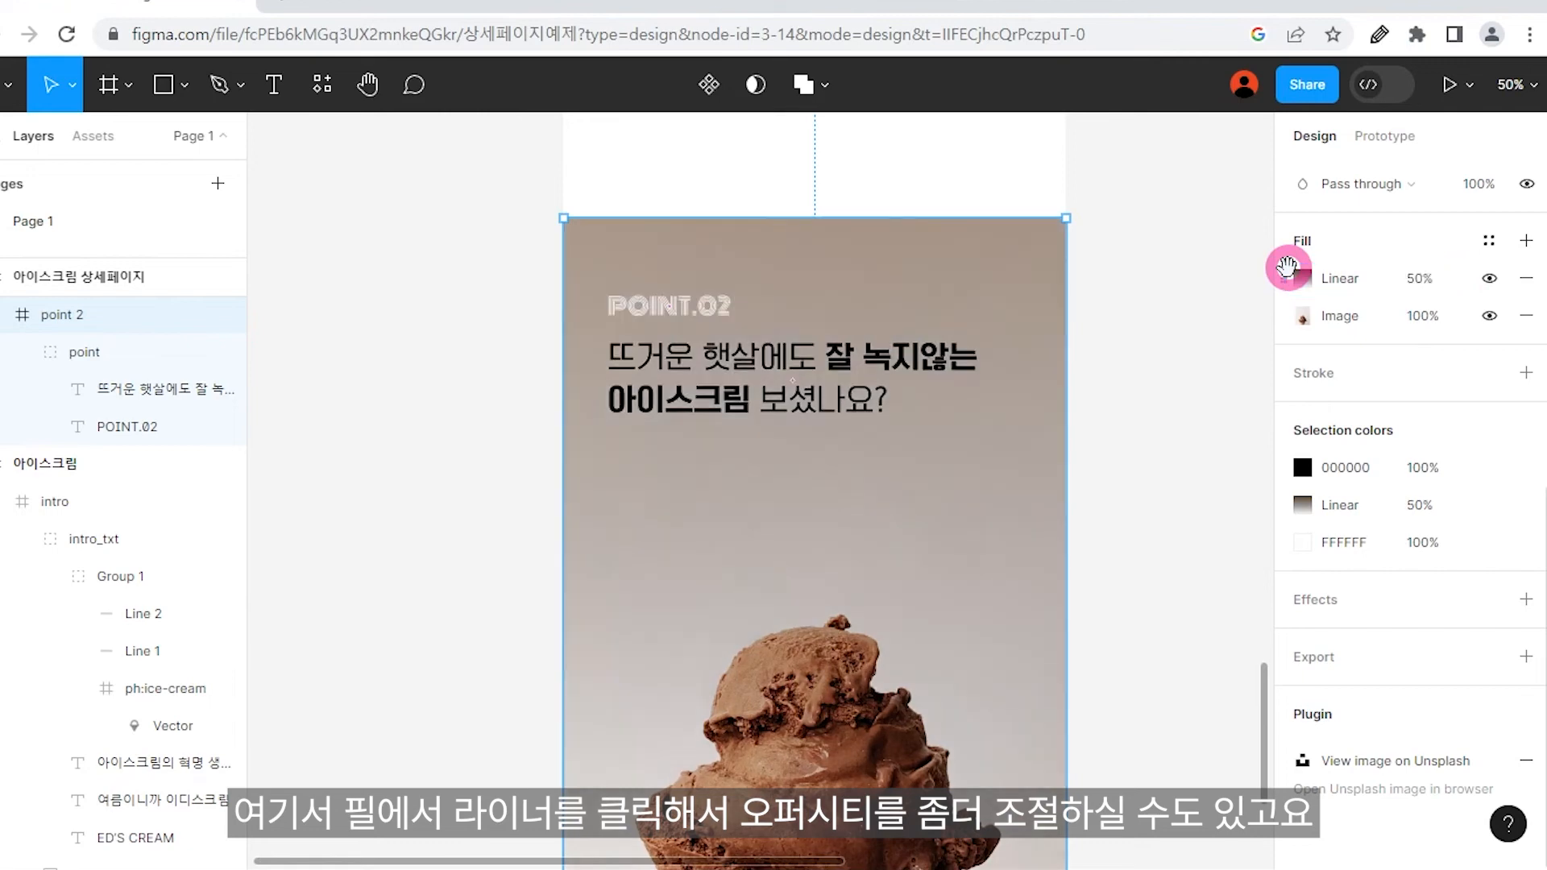
{"action": "type", "text": "20"}
{"action": "key", "text": "Return"}
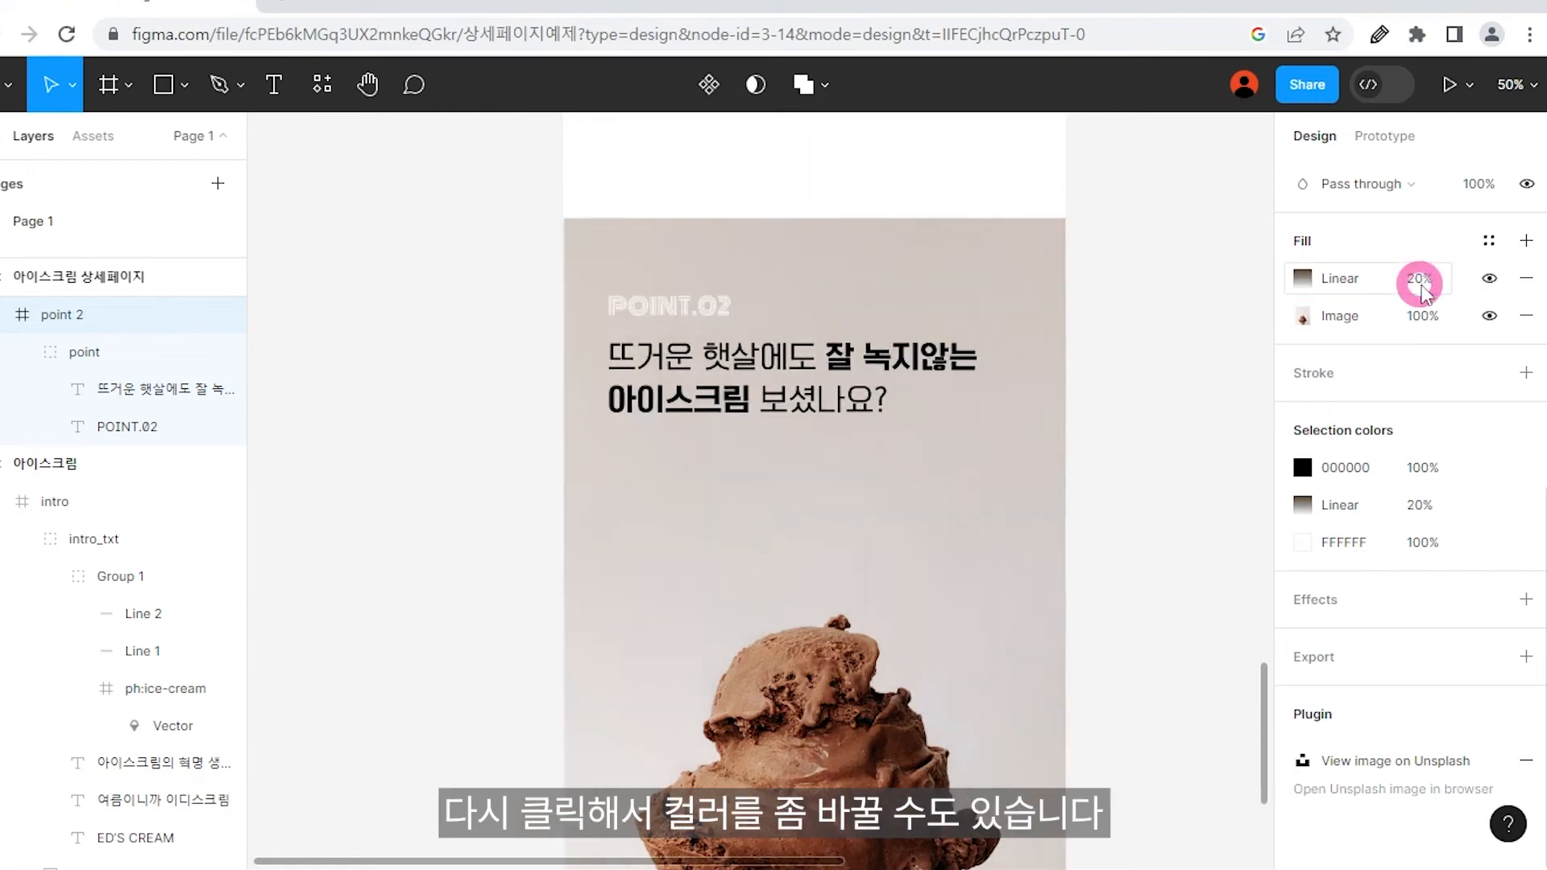
Change the gradient's upper color stop to the lighter brown 88582C.
{"action": "left_click", "coordinate": [1301, 278]}
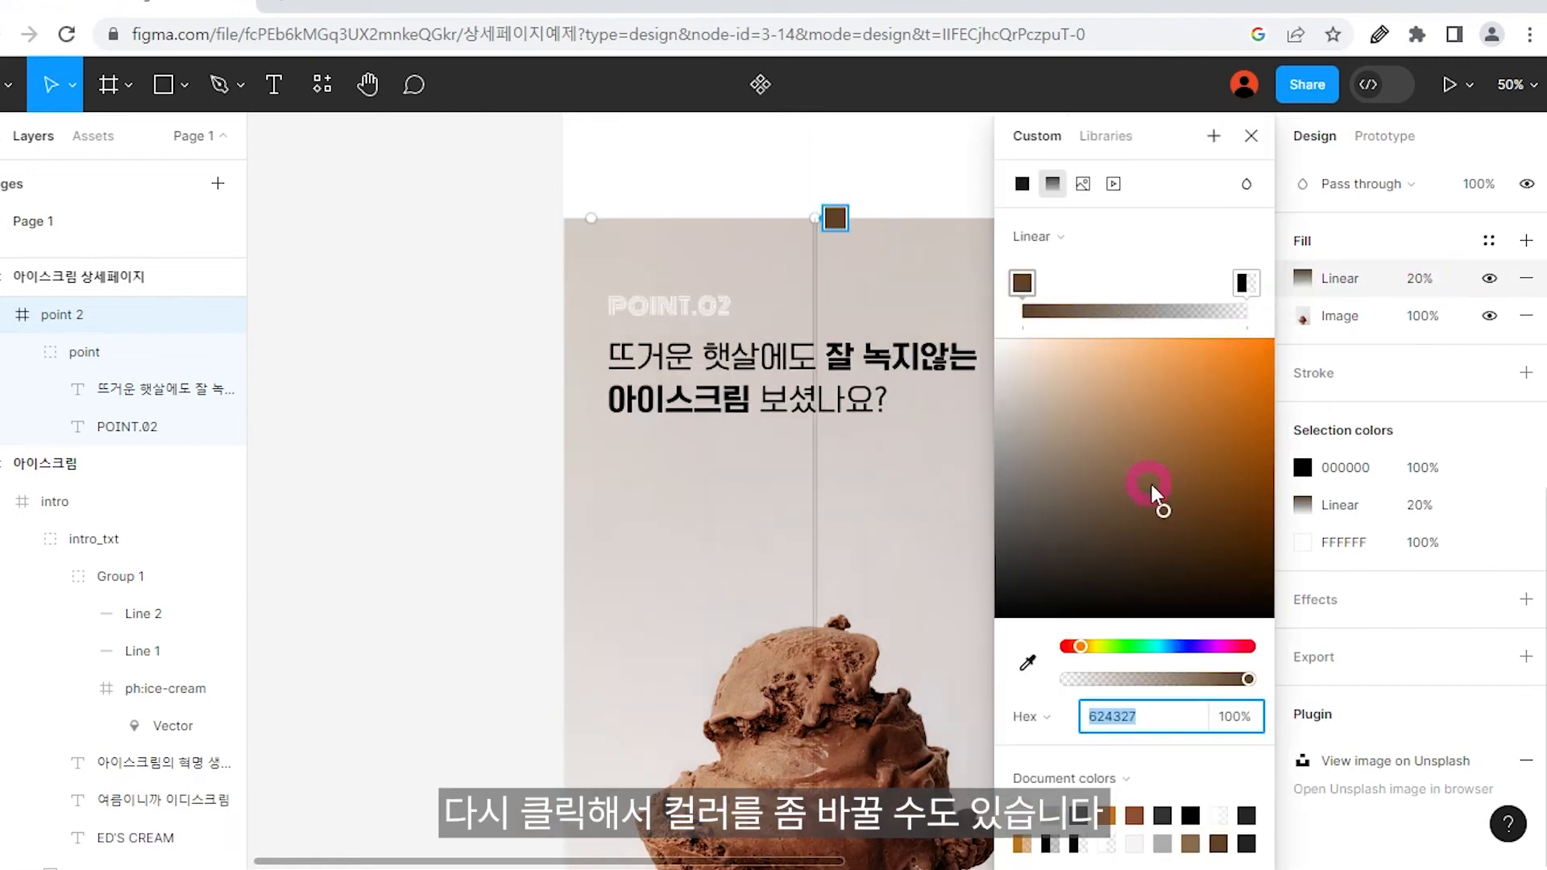
{"action": "left_click", "coordinate": [1183, 470]}
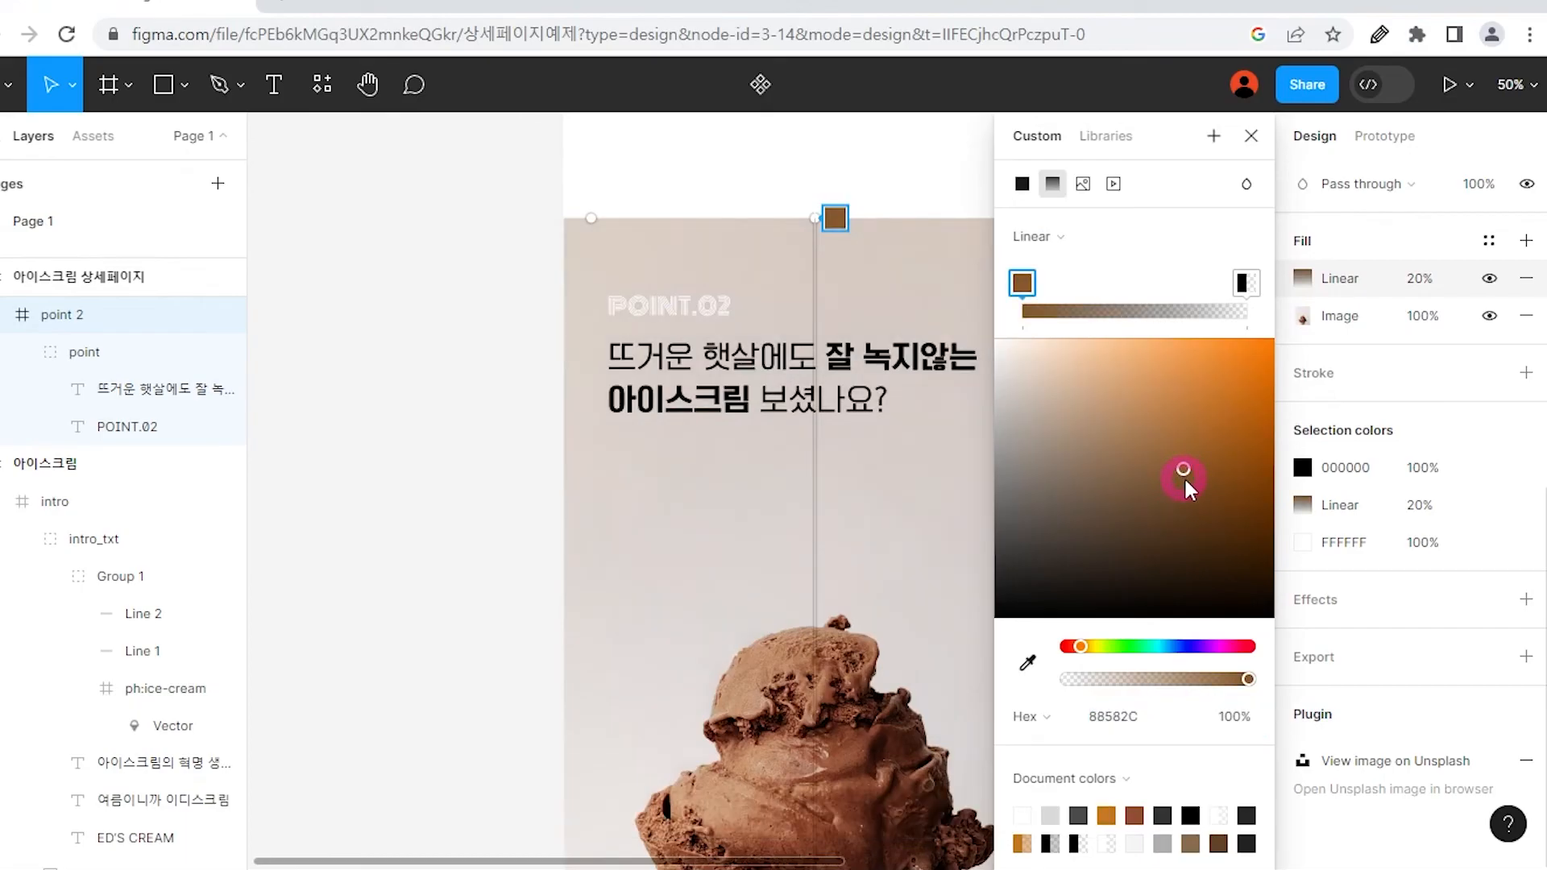
{"action": "left_click", "coordinate": [1184, 473]}
{"action": "left_click", "coordinate": [1250, 139]}
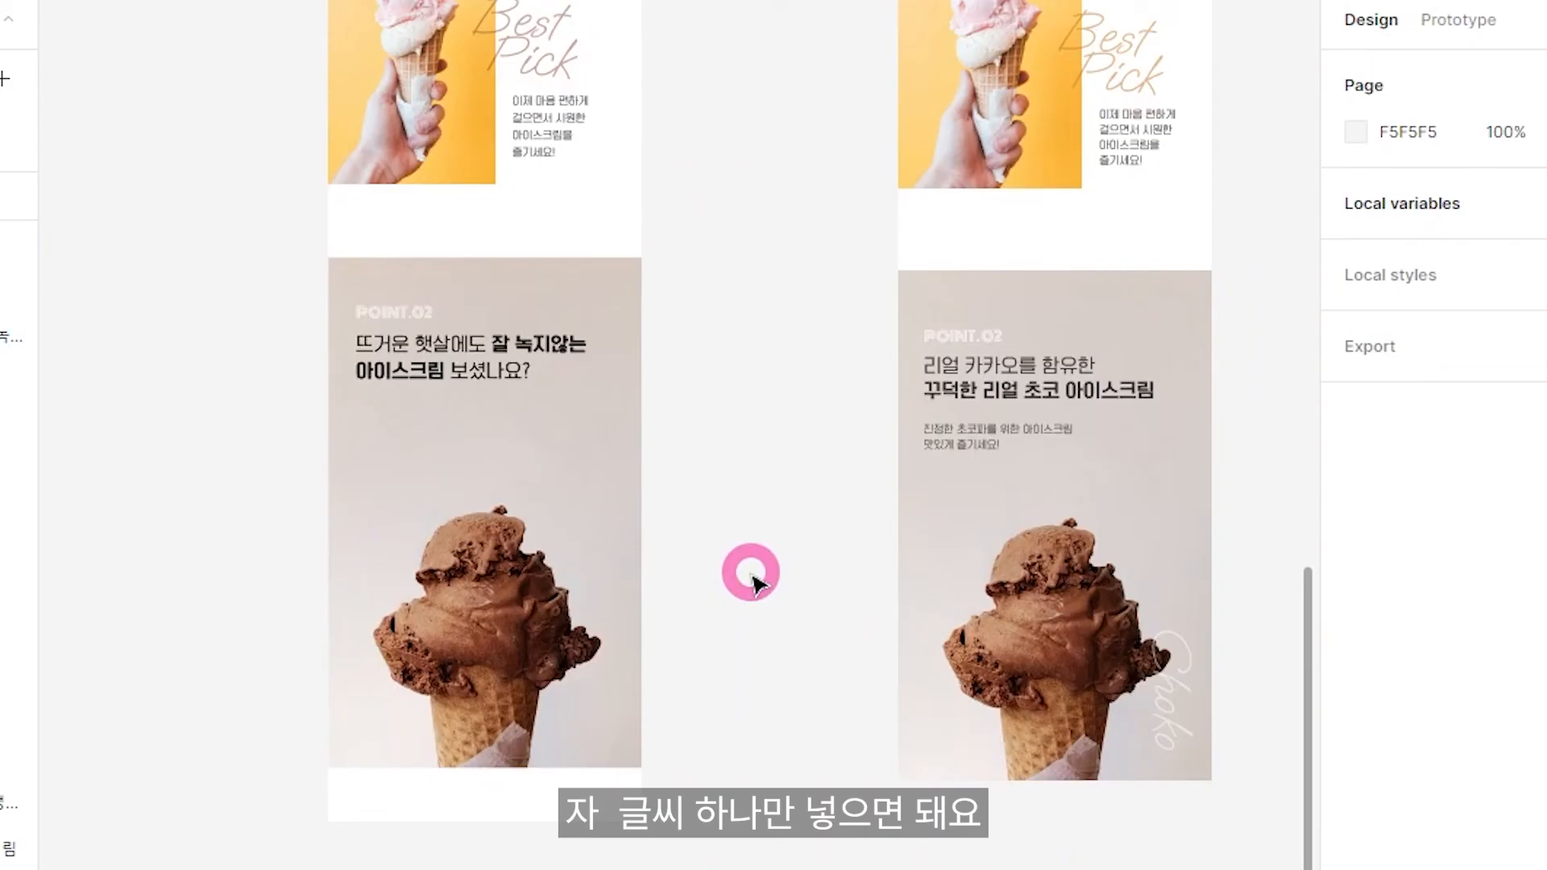
Copy the description beside the Best Pick photo into the point 2 frame and place it under the headline at X 75, Y 414.
{"action": "left_click", "coordinate": [531, 124], "text": "ctrl"}
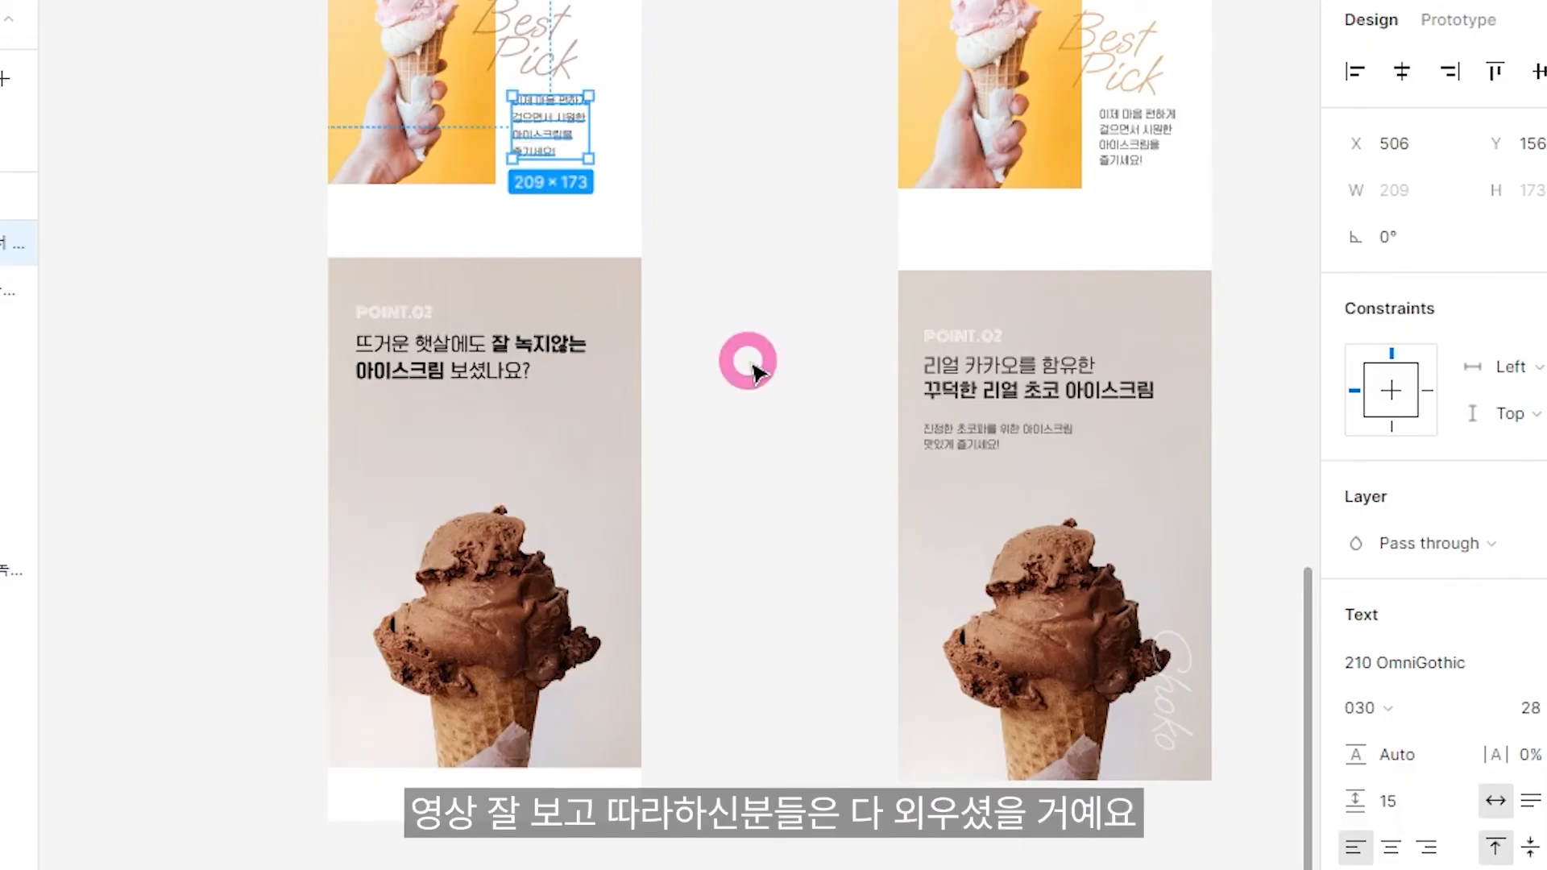
{"action": "scroll", "coordinate": [794, 359], "scroll_direction": "left", "scroll_amount": 2}
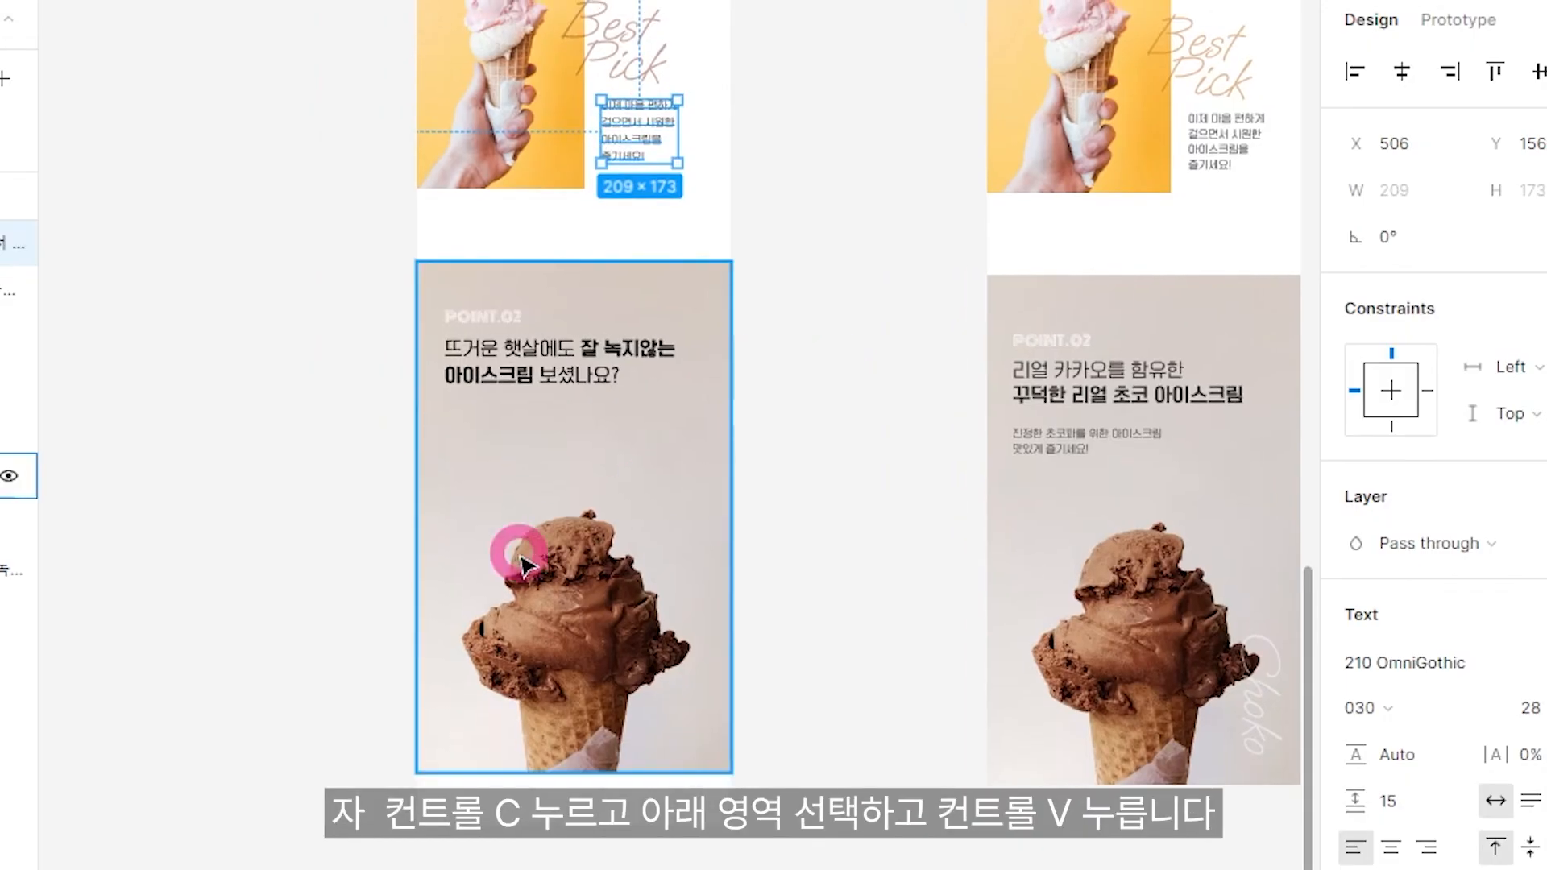
{"action": "left_click", "coordinate": [542, 532]}
{"action": "key", "text": "ctrl+v"}
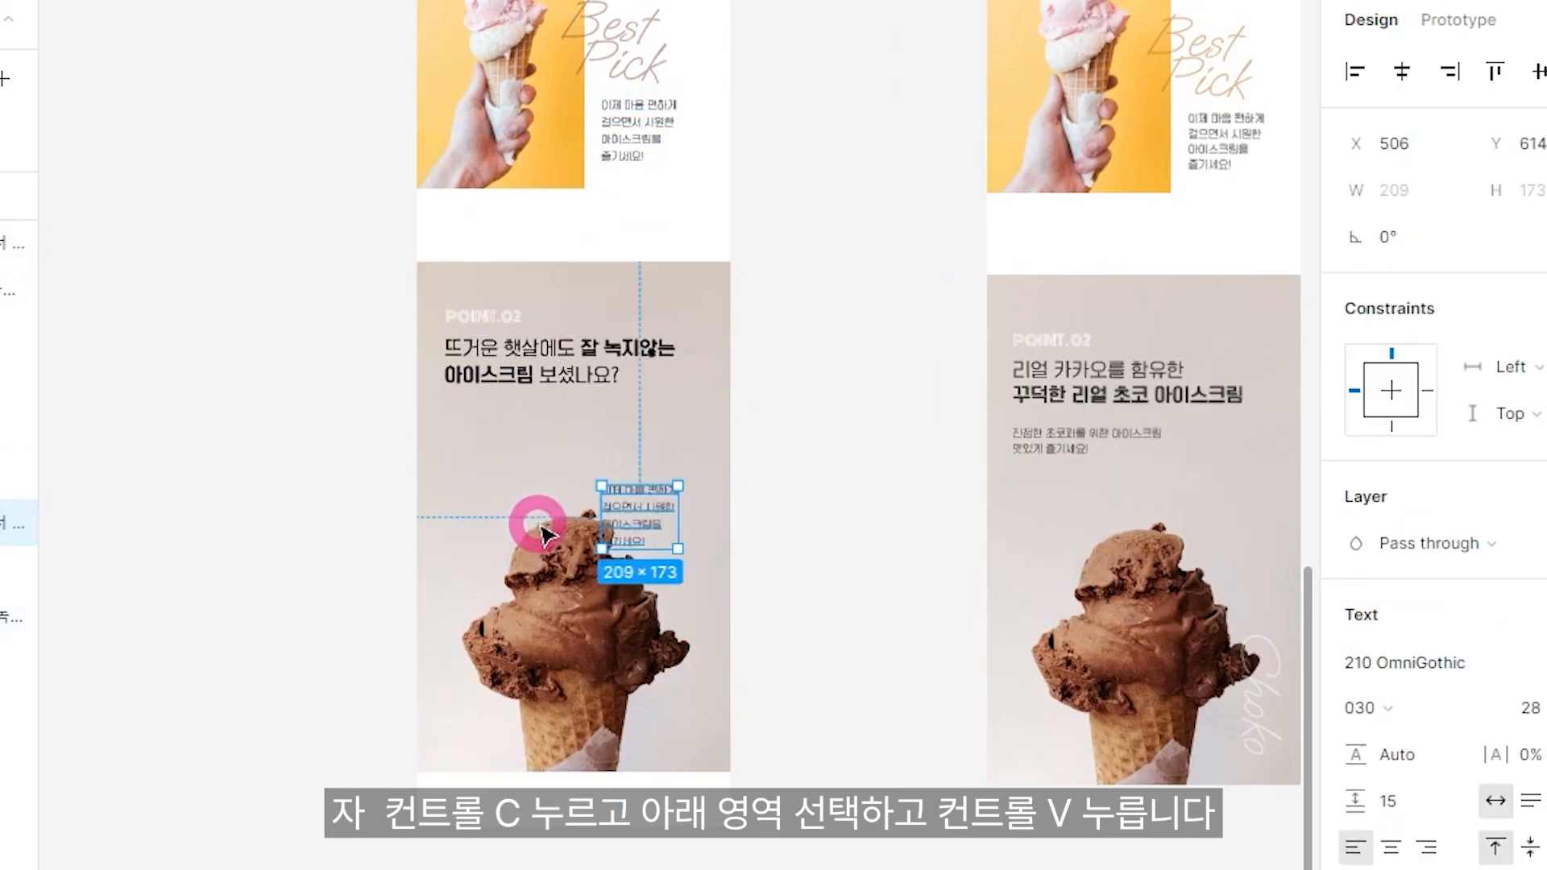
{"action": "left_click_drag", "start_coordinate": [632, 518], "coordinate": [479, 452]}
{"action": "key", "text": "ctrl+plus"}
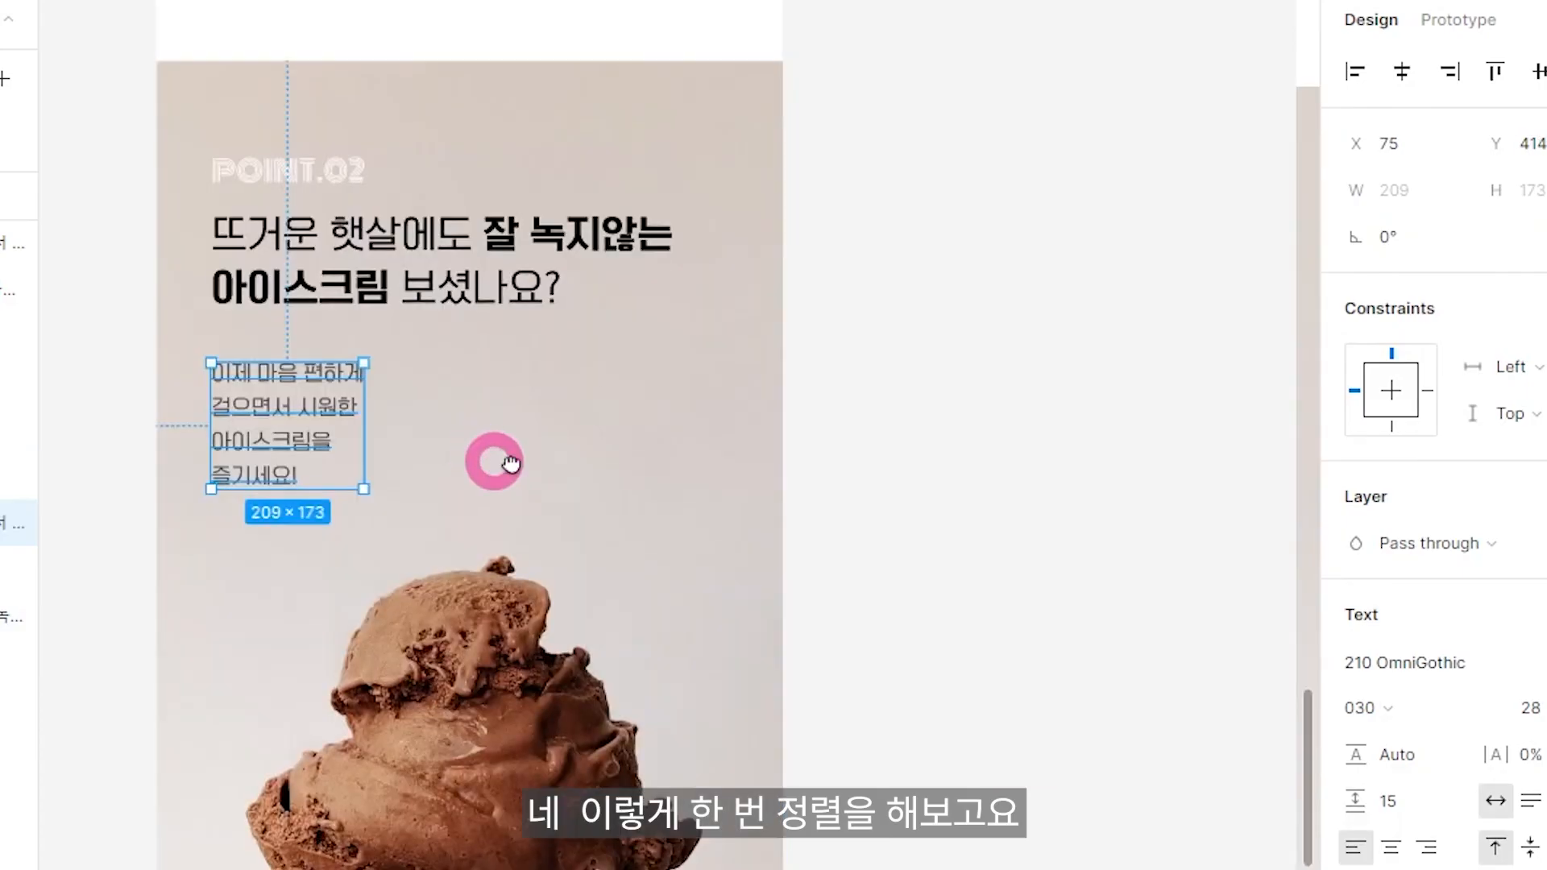
Join the pasted description's four lines into two, breaking after "시원한".
{"action": "scroll", "coordinate": [493, 459], "scroll_direction": "left", "scroll_amount": 5}
{"action": "double_click", "coordinate": [627, 439]}
{"action": "left_click", "coordinate": [606, 423]}
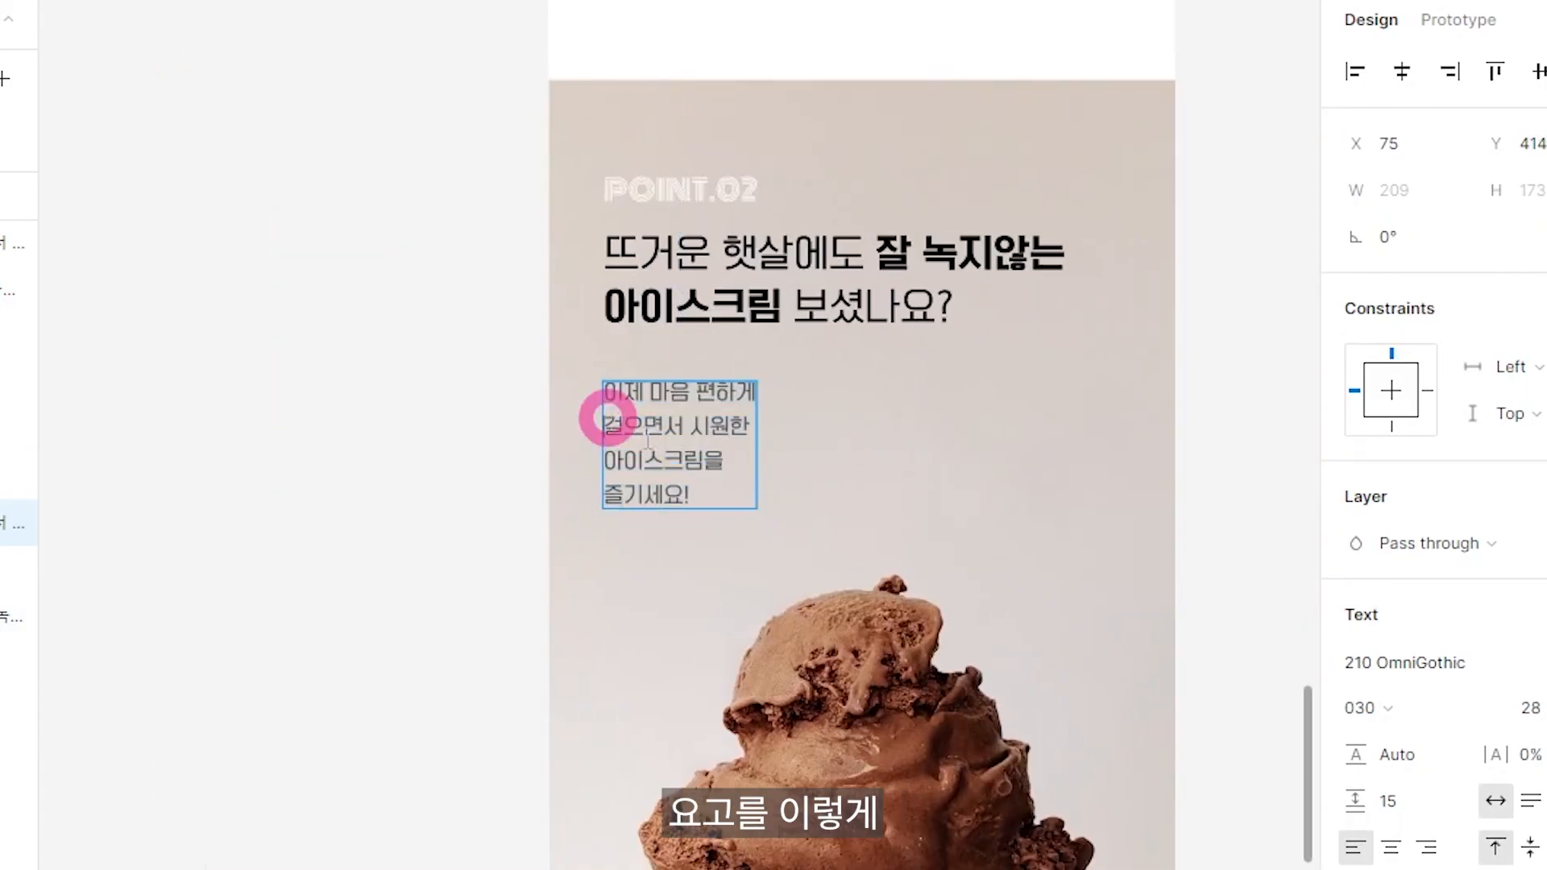
{"action": "key", "text": "BackSpace"}
{"action": "left_click", "coordinate": [606, 459]}
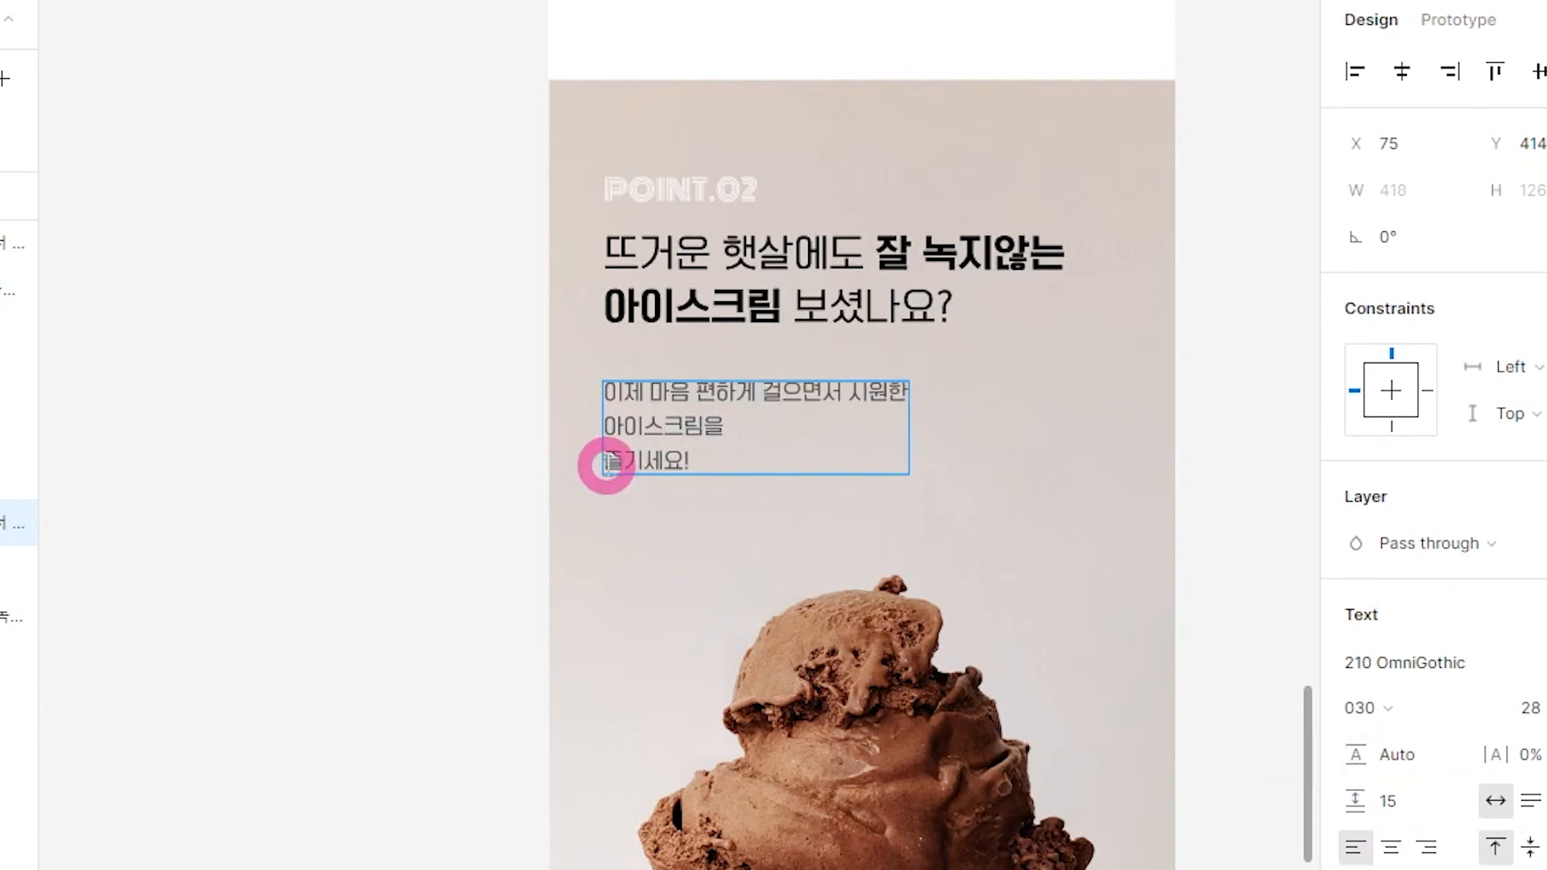
{"action": "key", "text": "BackSpace"}
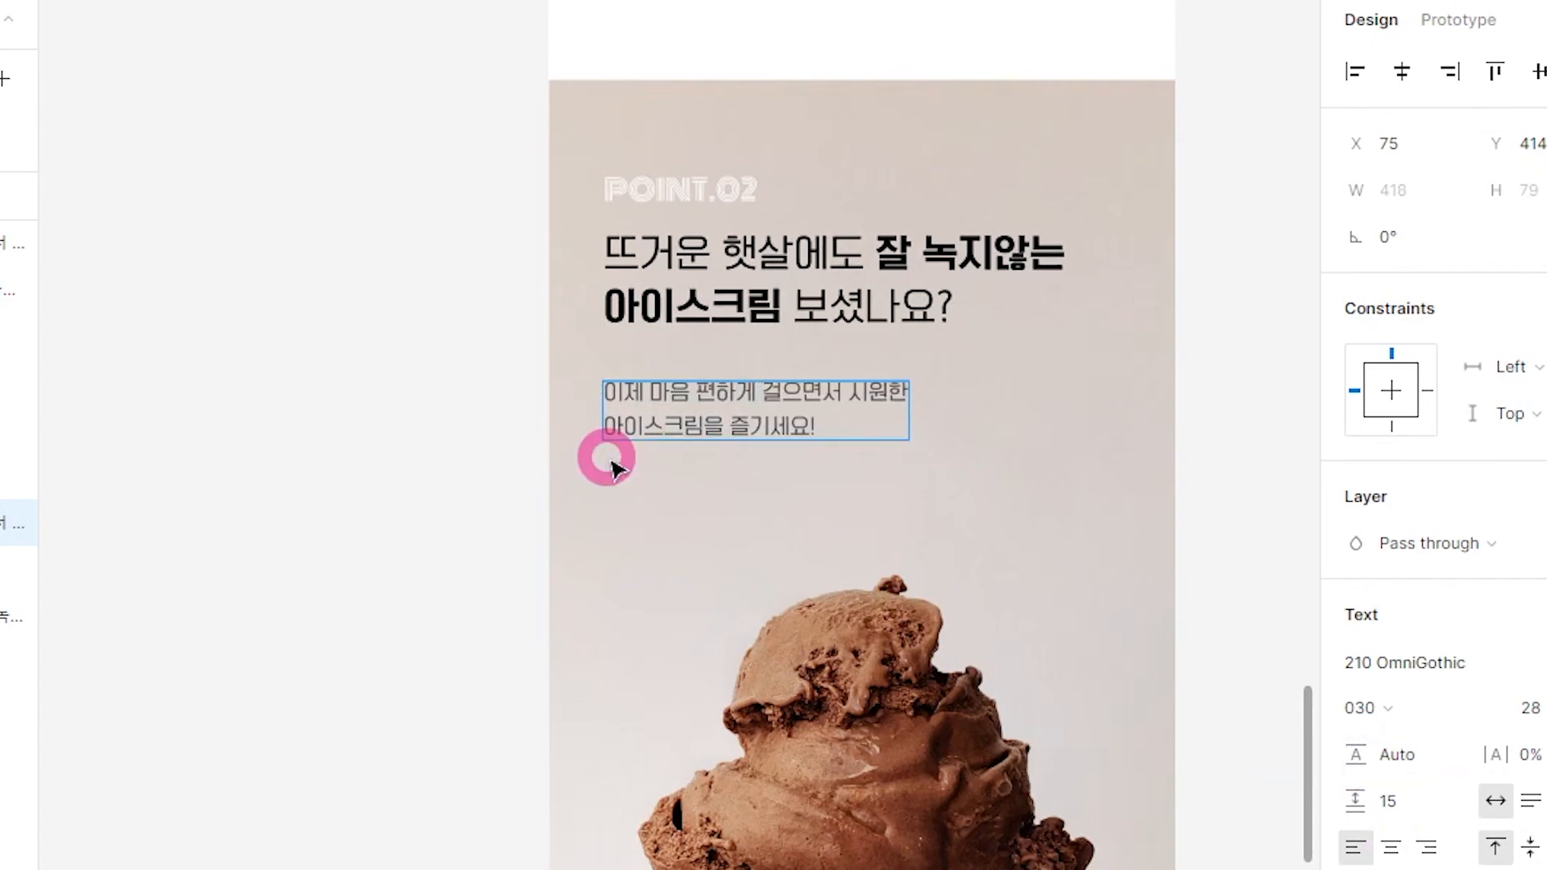
{"action": "key", "text": "Escape"}
Set the vertical spacing between the POINT.02 heading group and the description to 60.
{"action": "left_click", "coordinate": [844, 262], "text": "shift"}
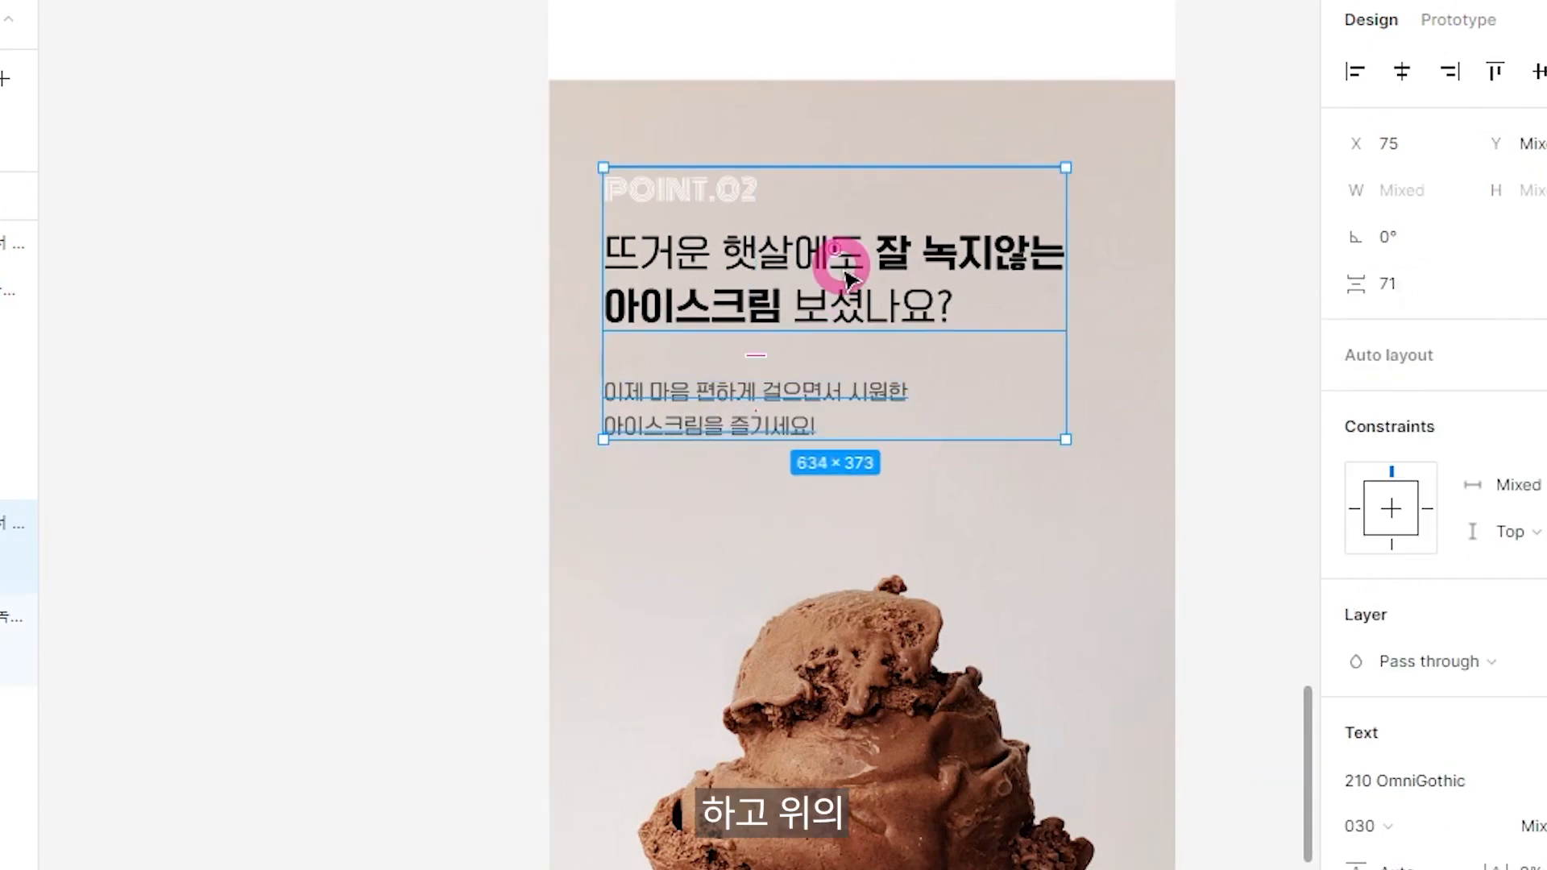
{"action": "left_click", "coordinate": [1385, 283]}
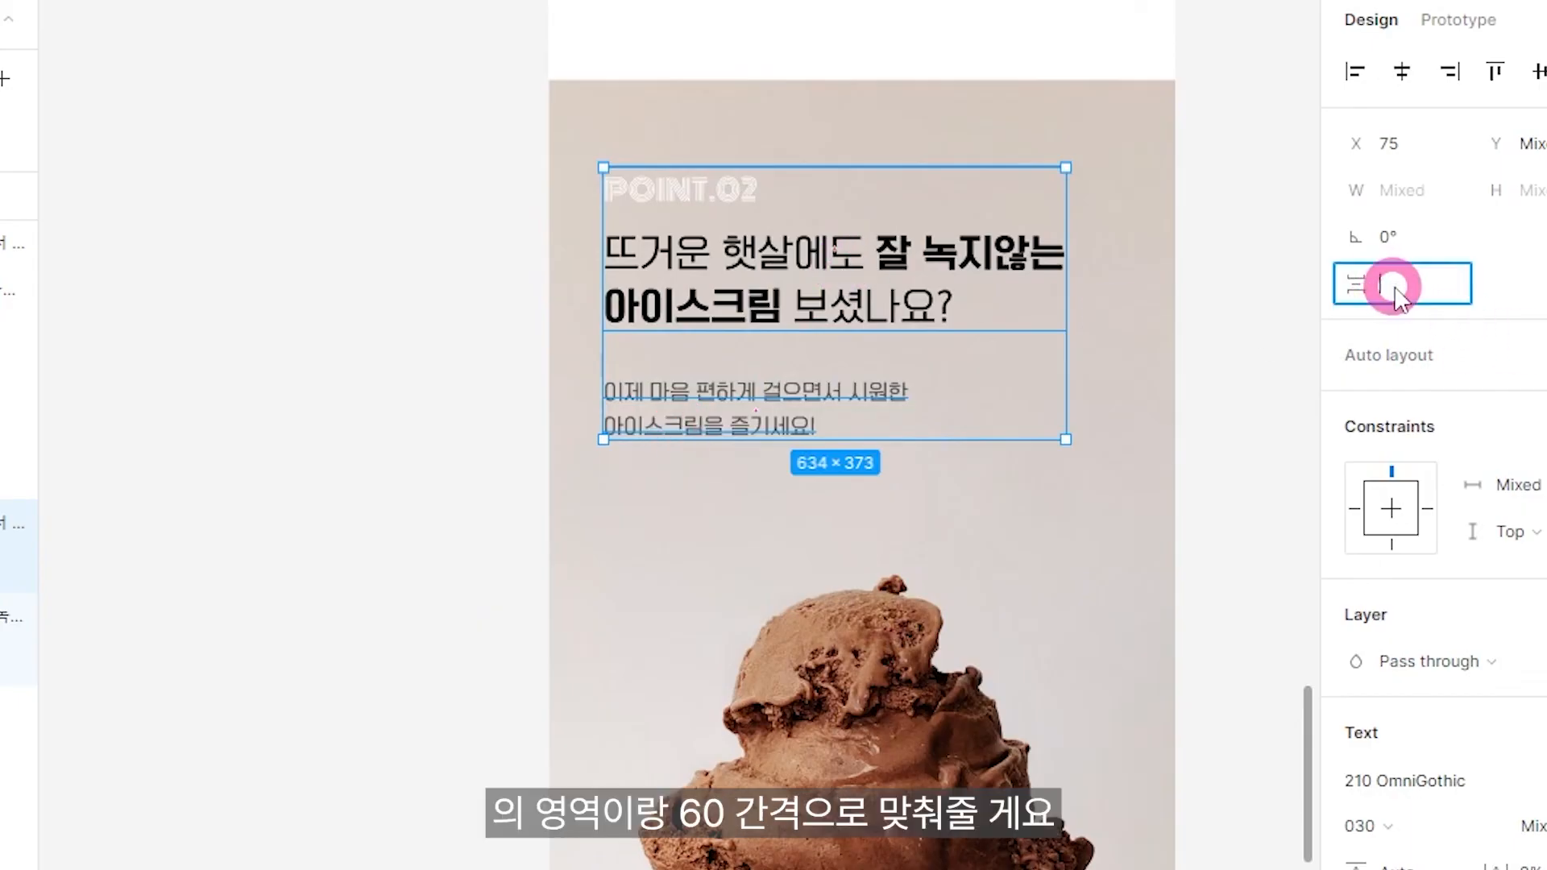
{"action": "key", "text": "Return"}
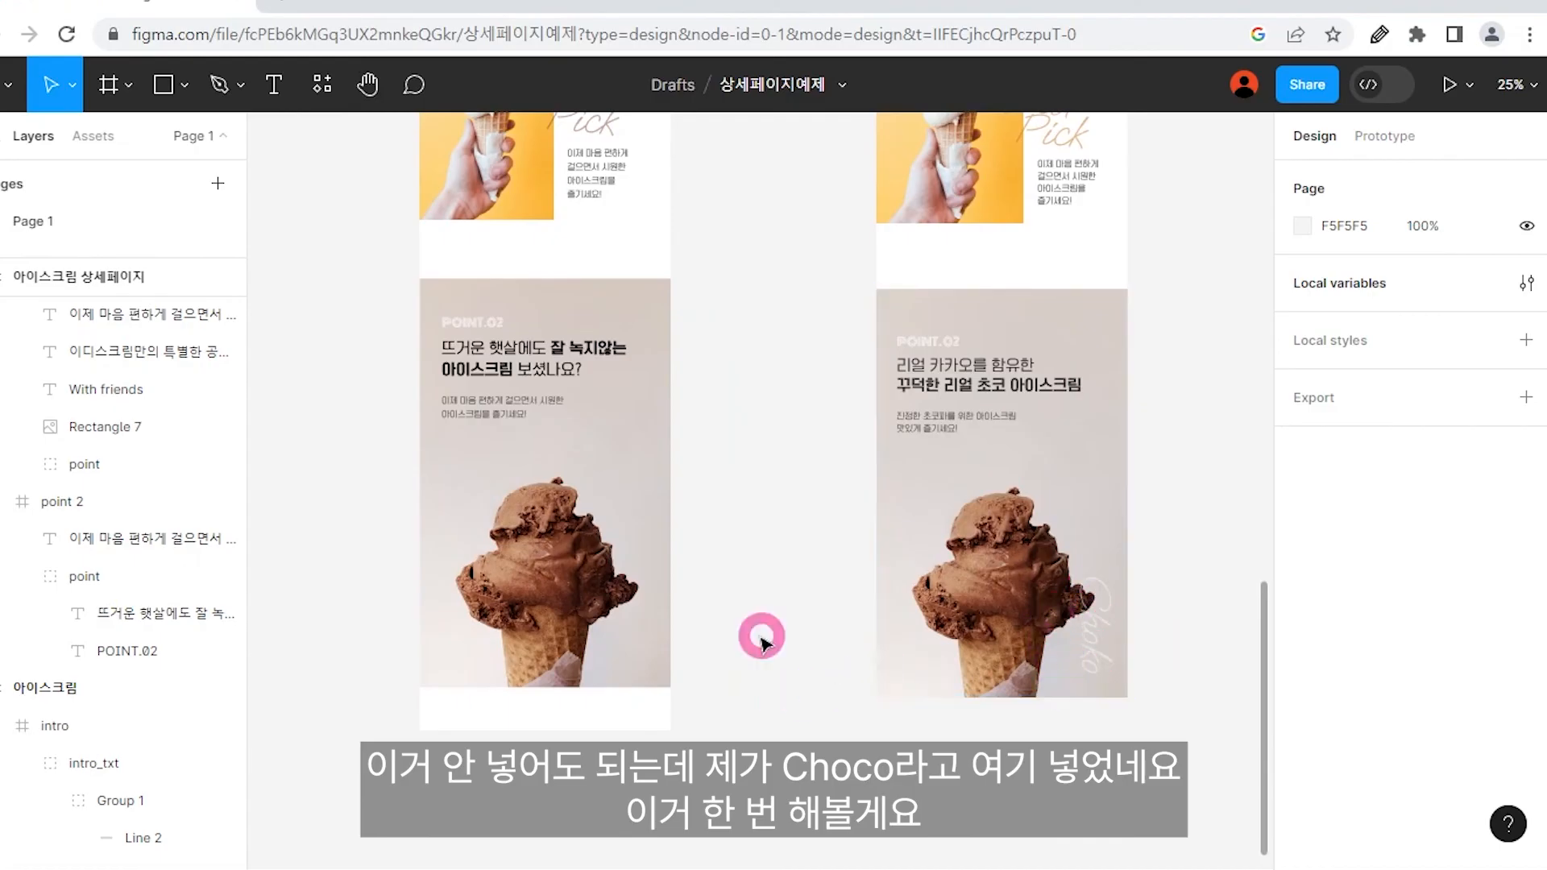
{"action": "scroll", "coordinate": [755, 550], "scroll_direction": "up", "scroll_amount": 2}
{"action": "scroll", "coordinate": [755, 550], "scroll_direction": "left", "scroll_amount": 2}
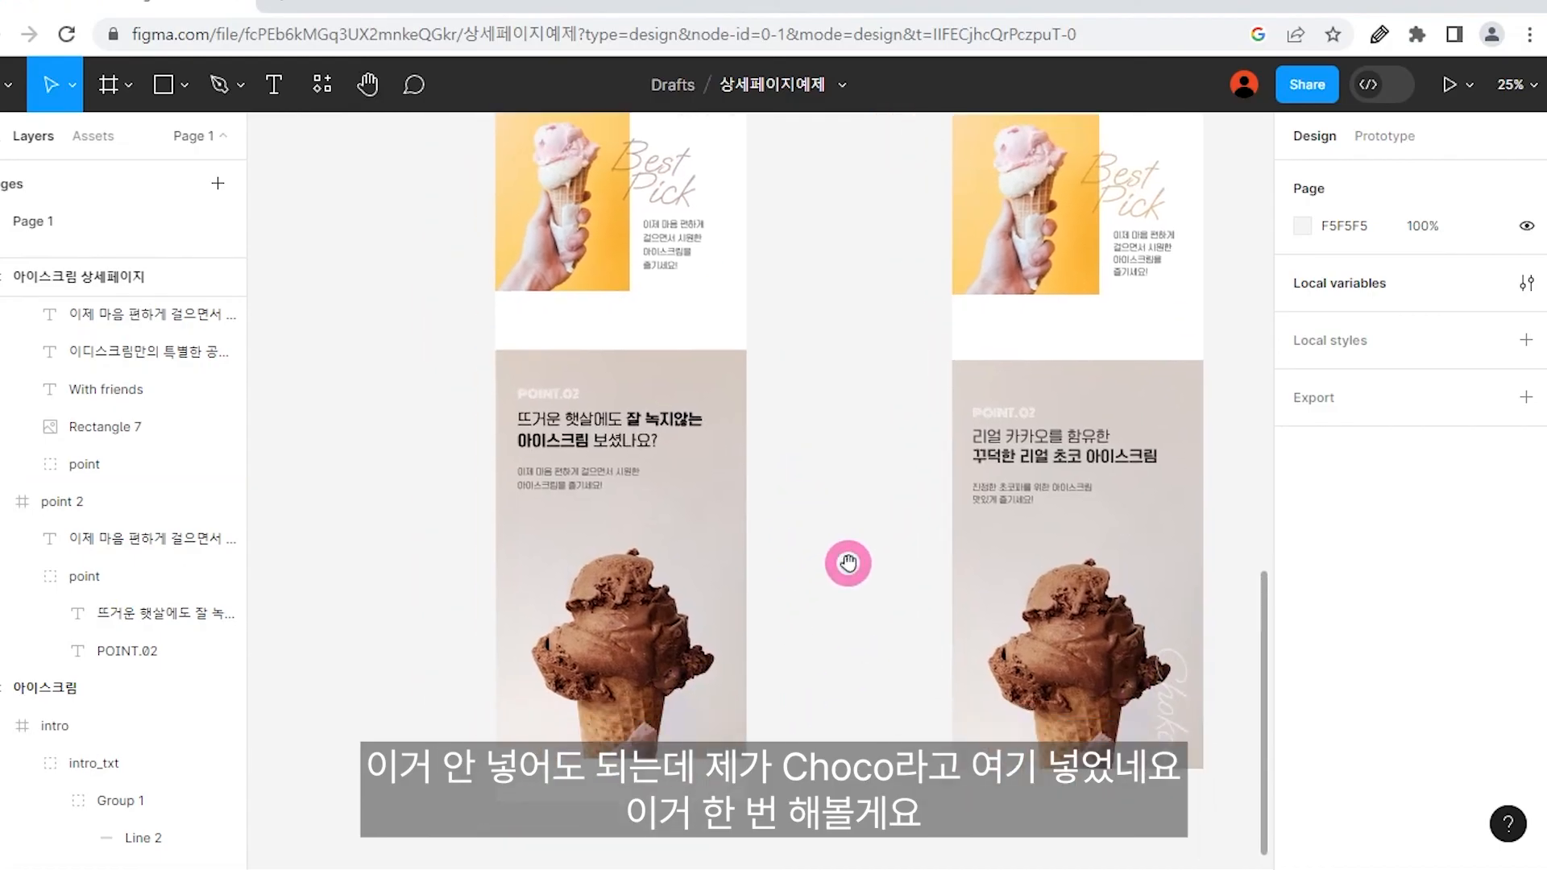
Copy the Best Pick lettering into the point 2 frame and place it above the chocolate ice cream.
{"action": "left_click", "coordinate": [739, 200]}
{"action": "left_click", "coordinate": [645, 186]}
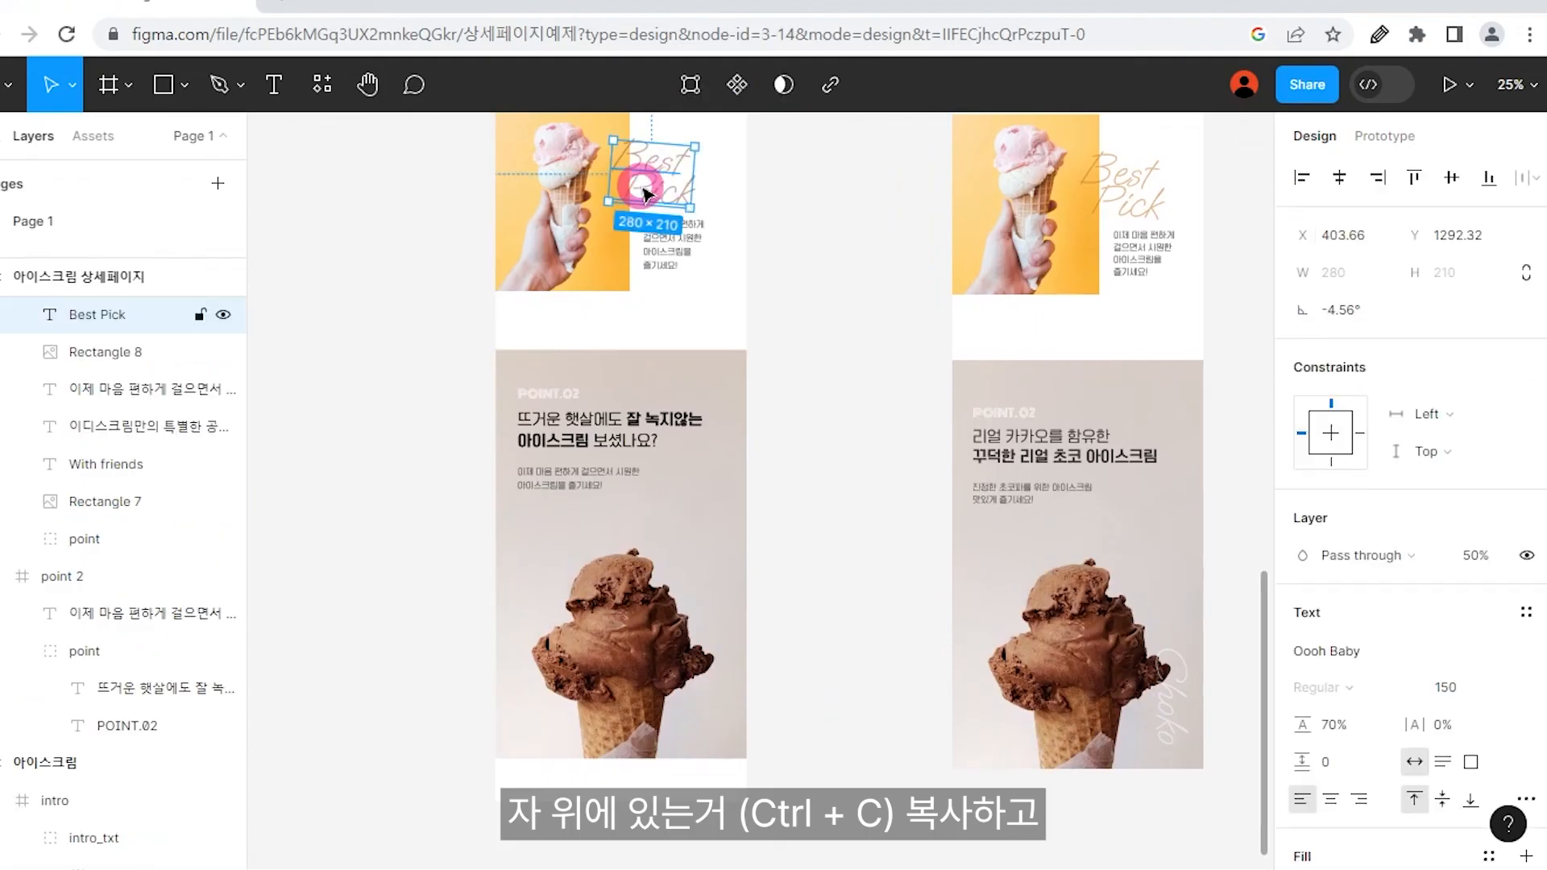
{"action": "left_click", "coordinate": [658, 636]}
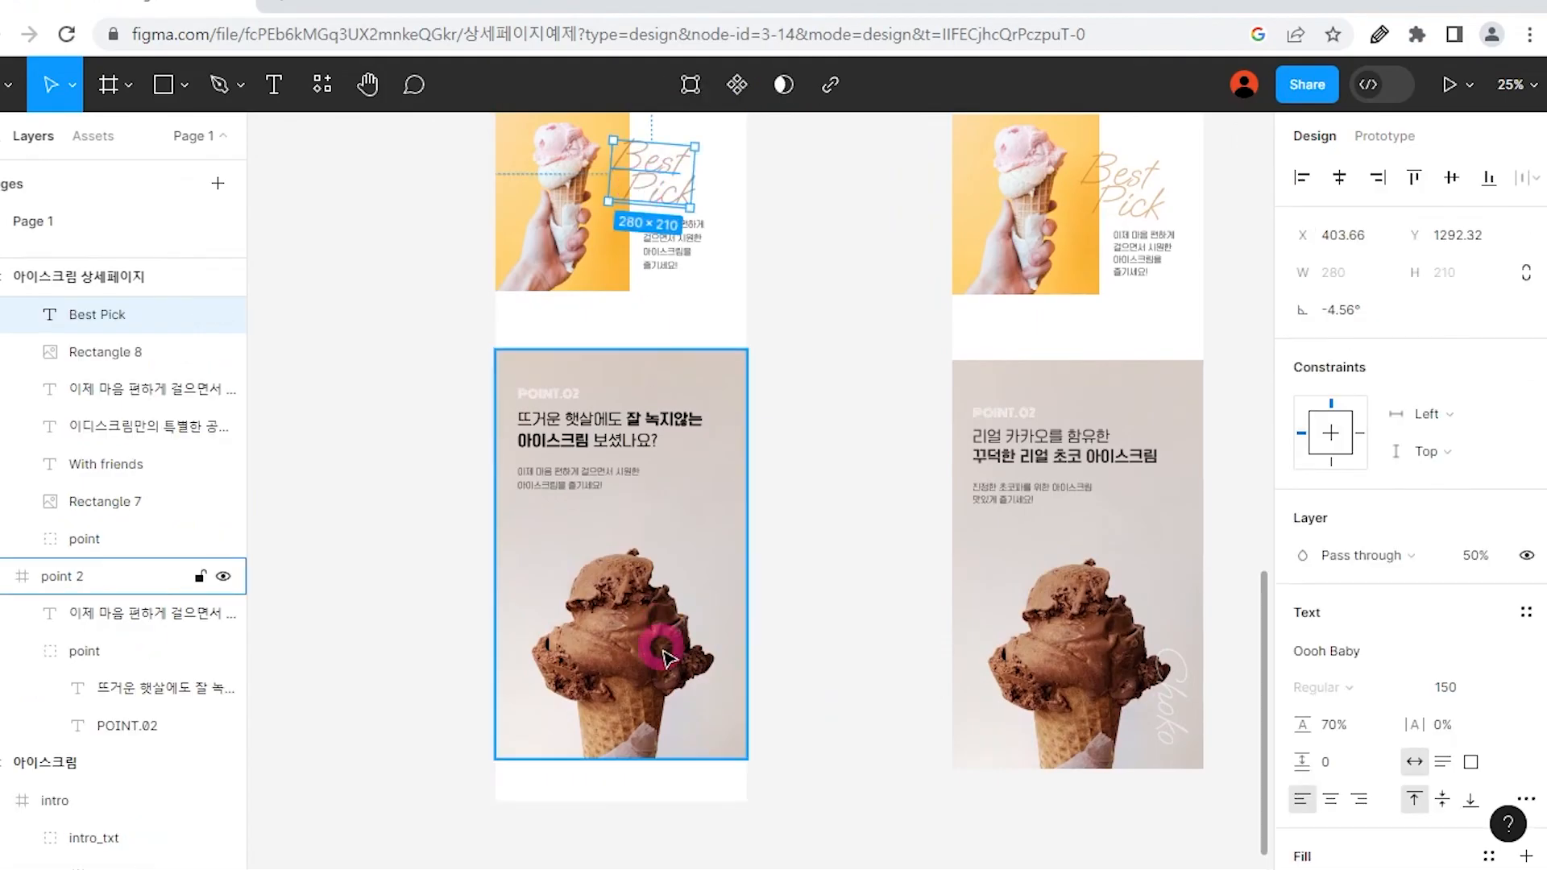
{"action": "key", "text": "ctrl+v"}
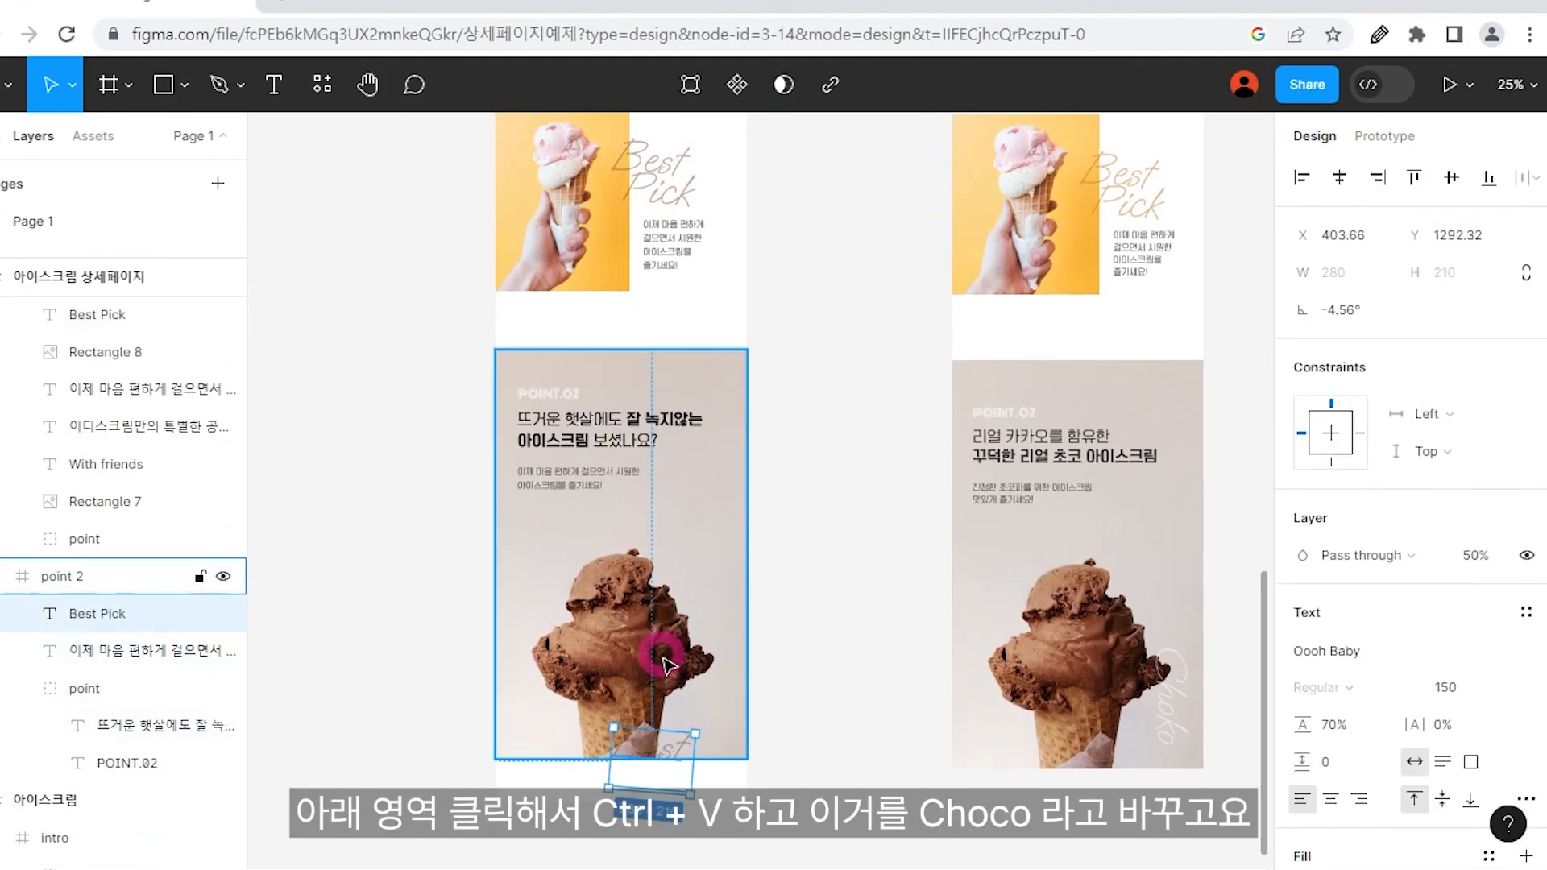
{"action": "left_click_drag", "start_coordinate": [675, 745], "coordinate": [679, 516]}
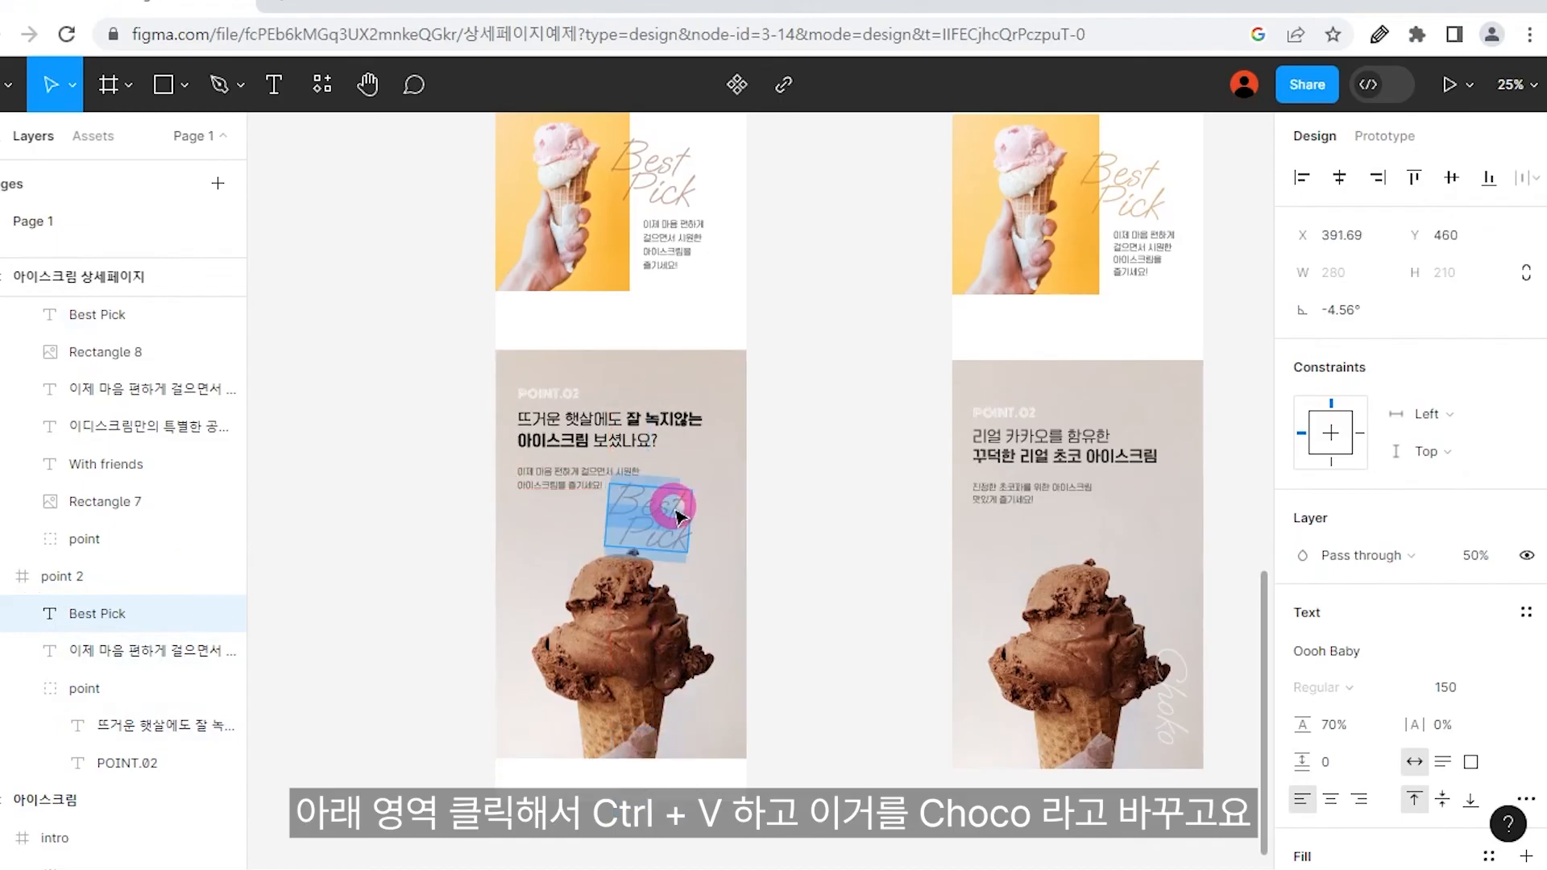
Change the copied lettering's text in the point 2 frame to "Choko".
{"action": "double_click", "coordinate": [673, 506]}
{"action": "type", "text": "ㅊ"}
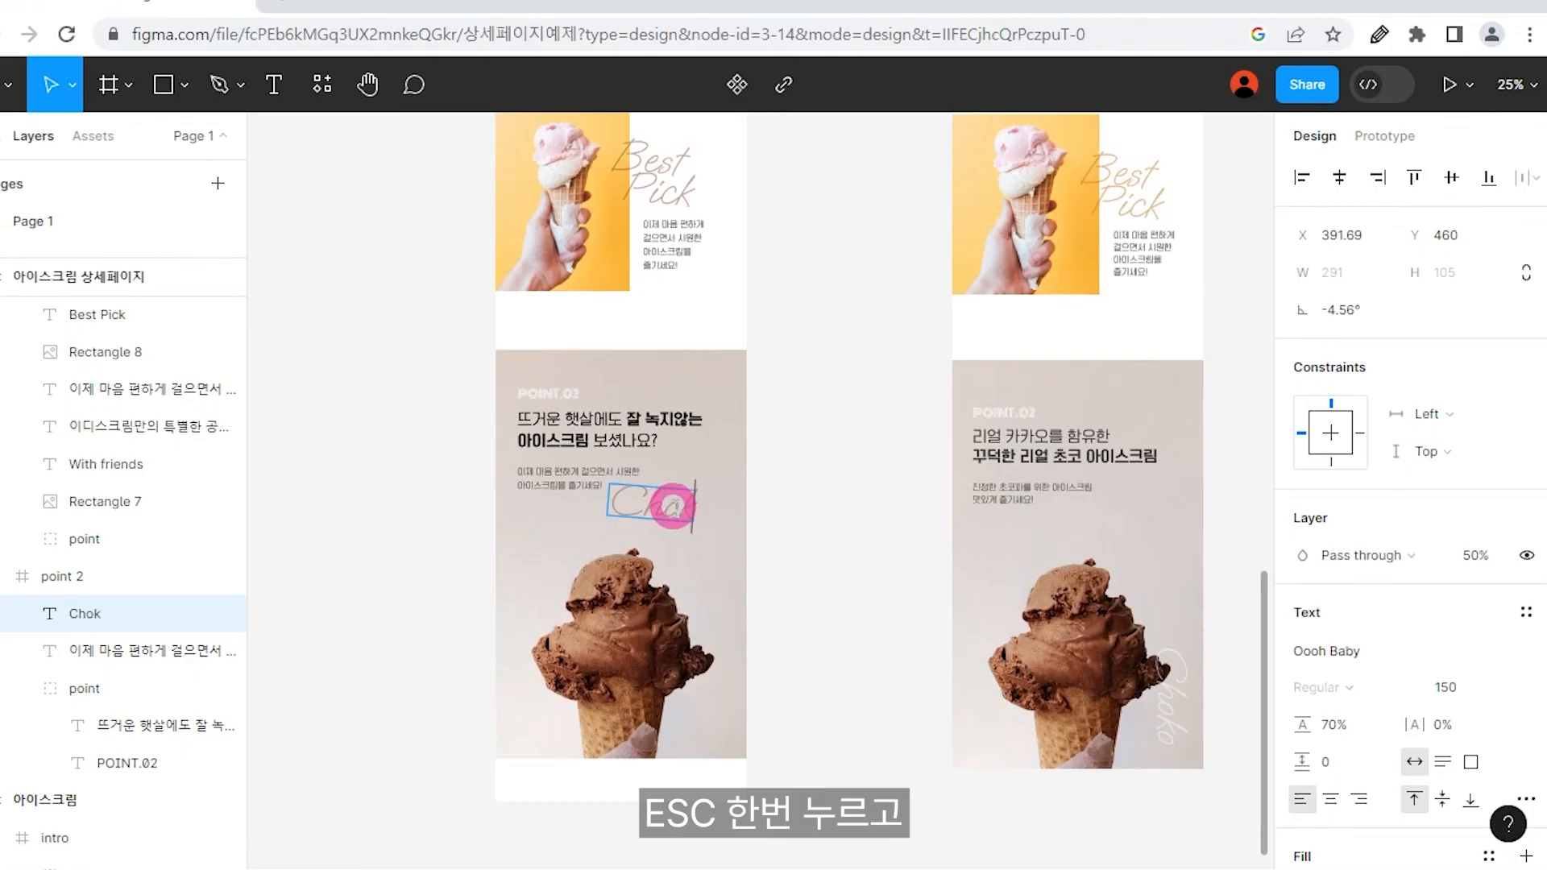
{"action": "key", "text": "Escape"}
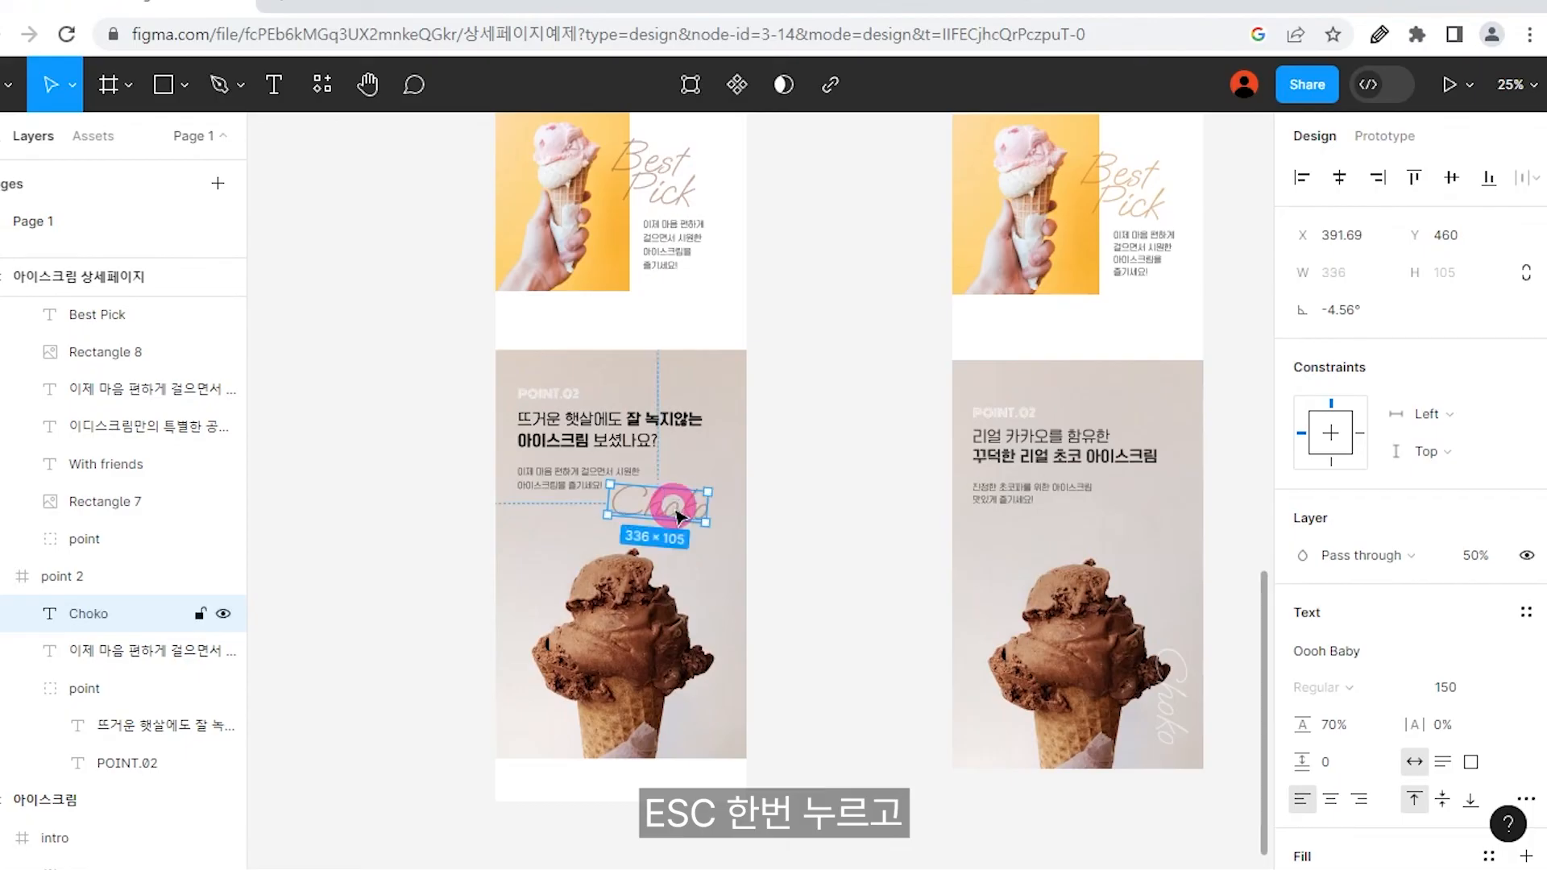
Detach the Choko lettering's fill from the choco variable and set its color to white FFFFFF.
{"action": "scroll", "coordinate": [1432, 601], "scroll_direction": "down", "scroll_amount": 4}
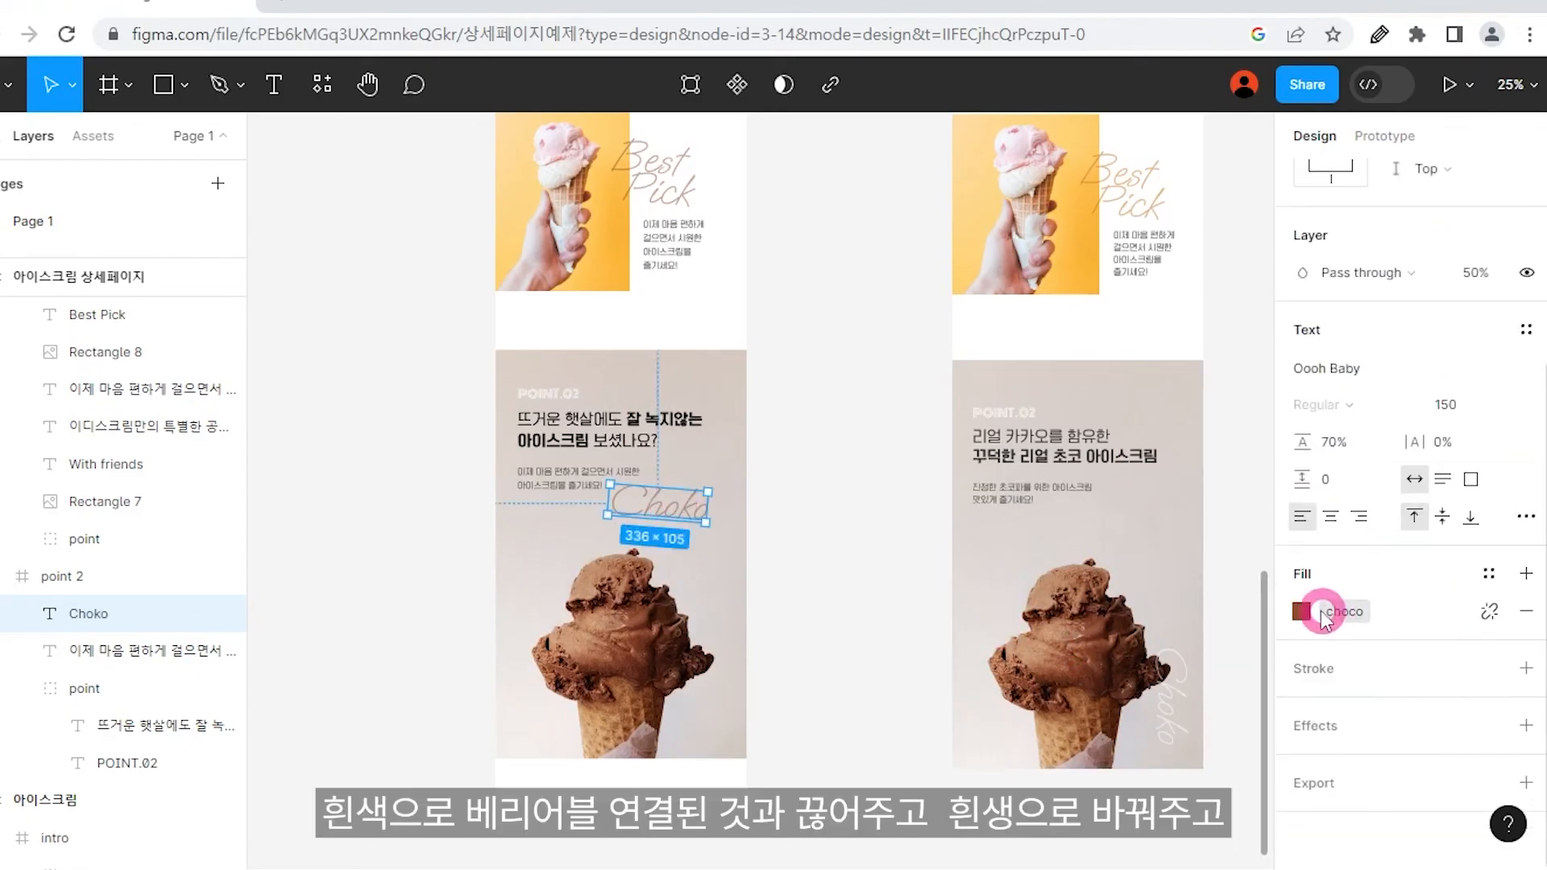
{"action": "left_click", "coordinate": [1488, 612]}
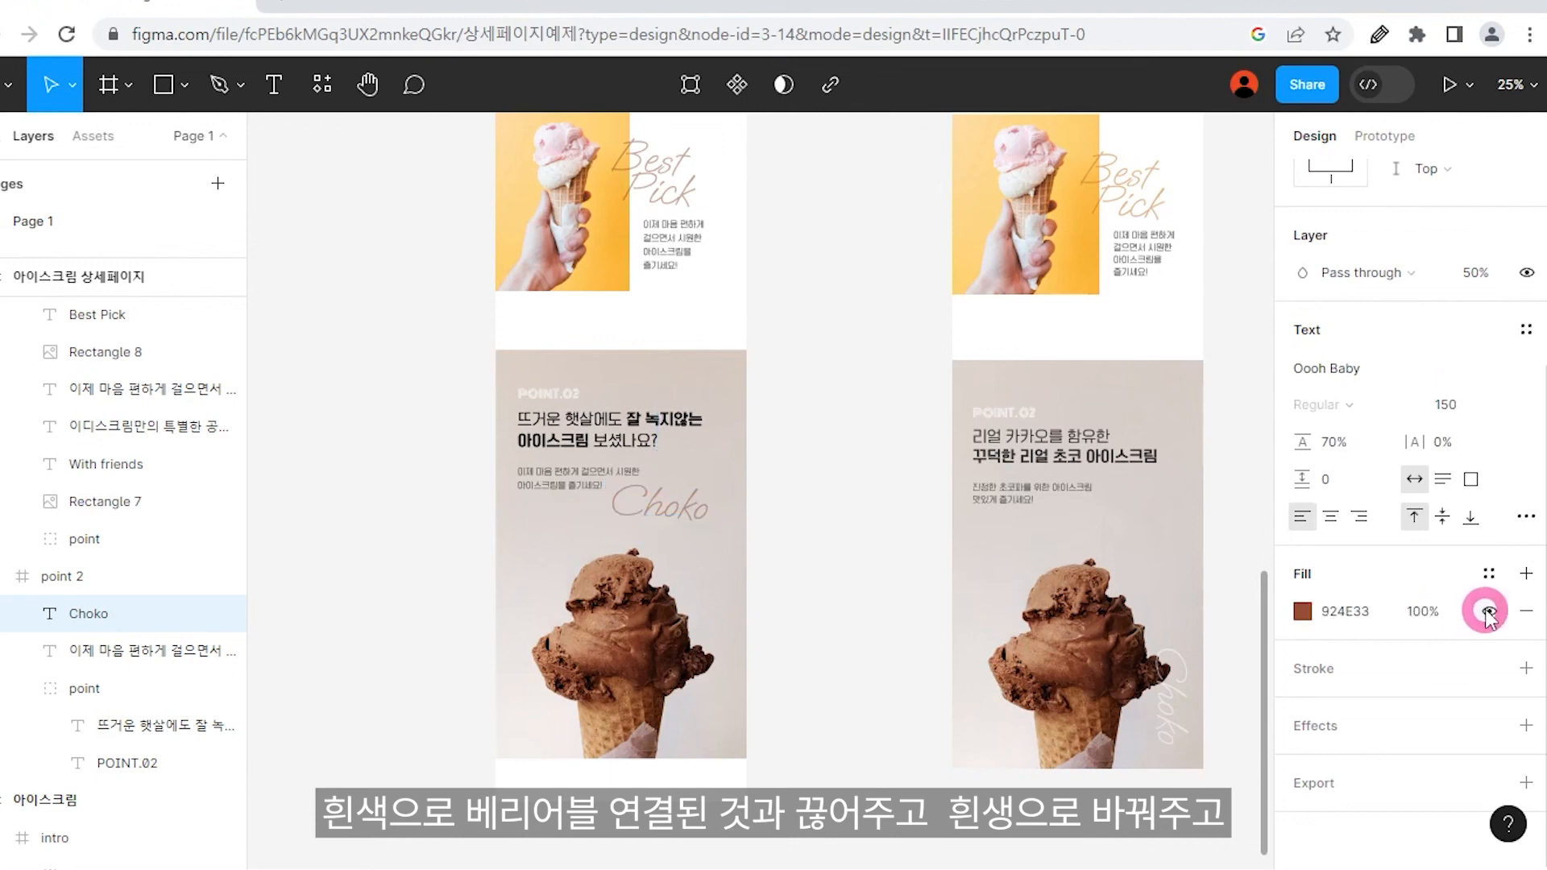
{"action": "left_click", "coordinate": [1301, 611]}
{"action": "type", "text": "FFFFFF"}
{"action": "key", "text": "Return"}
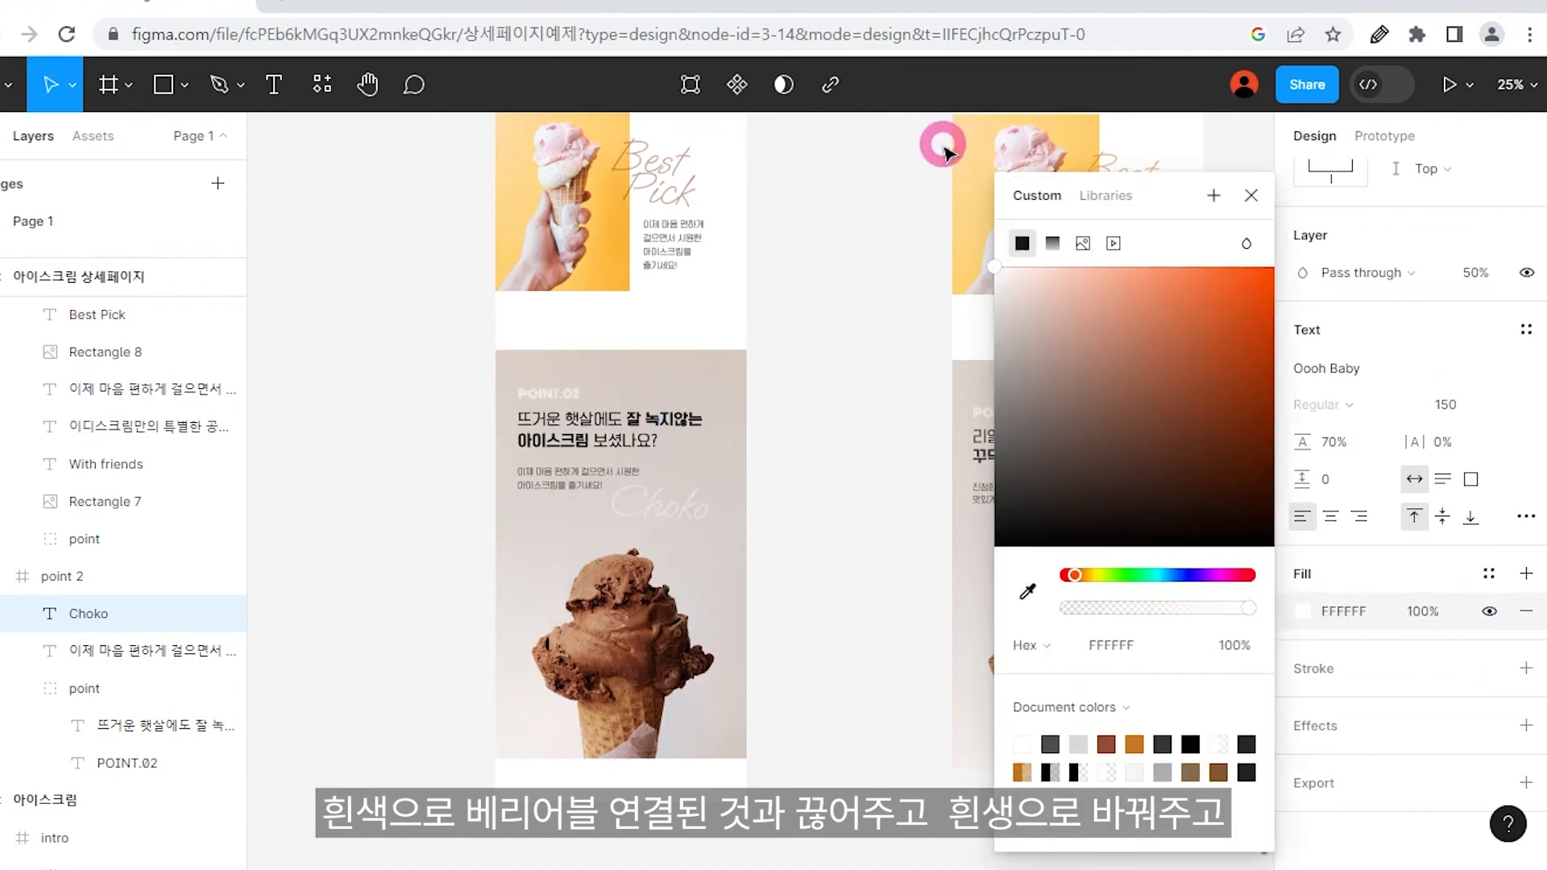
{"action": "left_click", "coordinate": [1250, 194]}
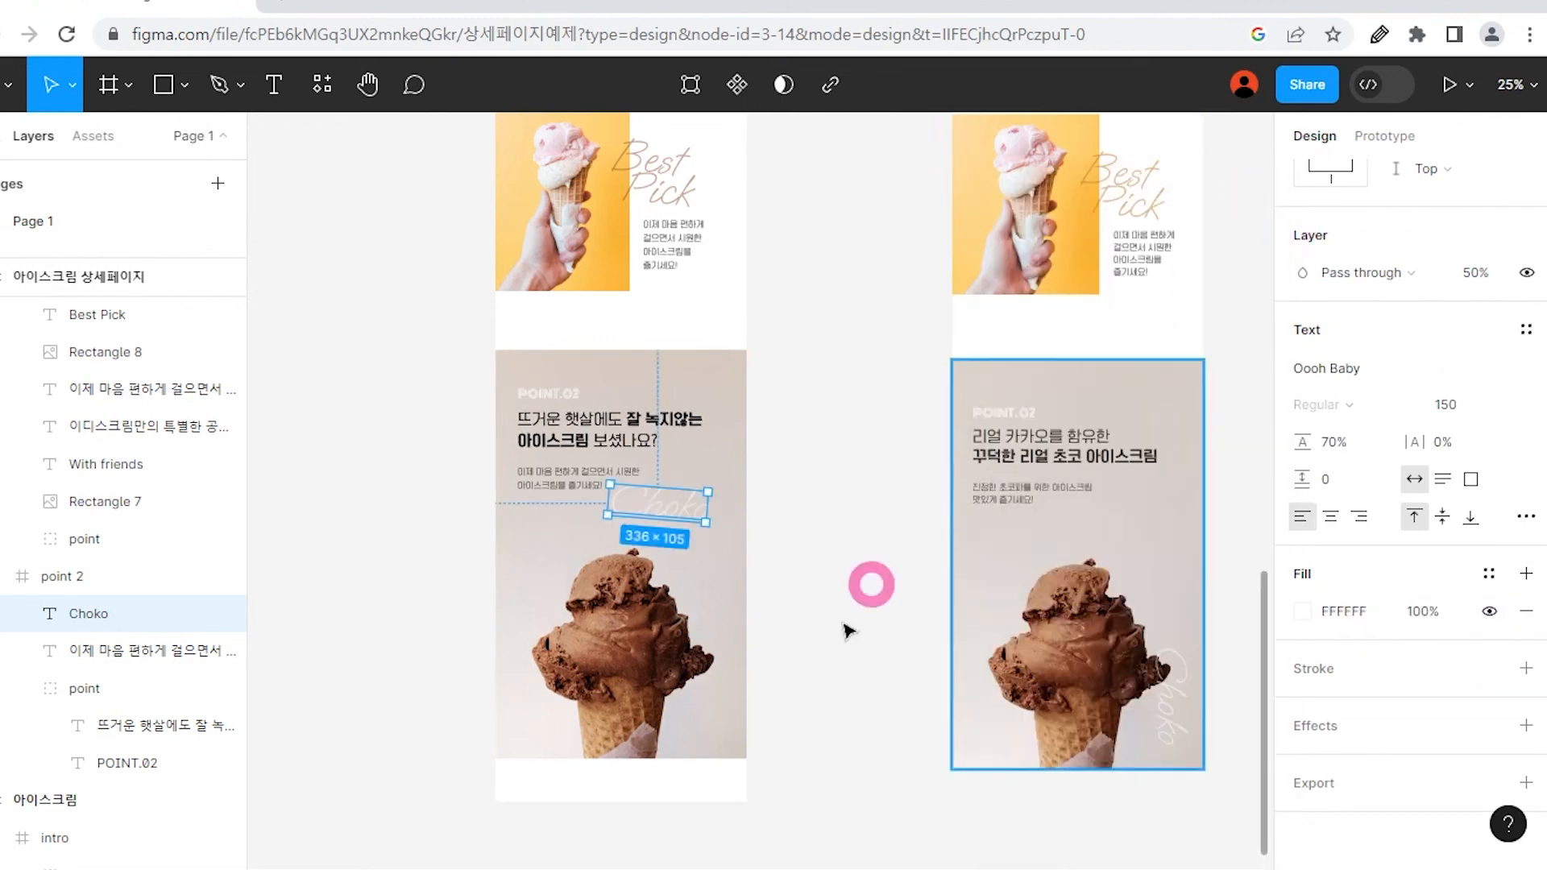
Rotate the Choko lettering to read vertically downward and place it along the right edge of the point 2 frame beside the cone.
{"action": "left_click_drag", "start_coordinate": [722, 490], "coordinate": [681, 579]}
{"action": "left_click_drag", "start_coordinate": [662, 504], "coordinate": [714, 691]}
{"action": "left_click", "coordinate": [891, 715]}
Shorten the 아이스크림 상세페이지 frame to a height of 6141 so it ends at the point 2 section's lower edge.
{"action": "left_click_drag", "start_coordinate": [891, 715], "coordinate": [922, 660]}
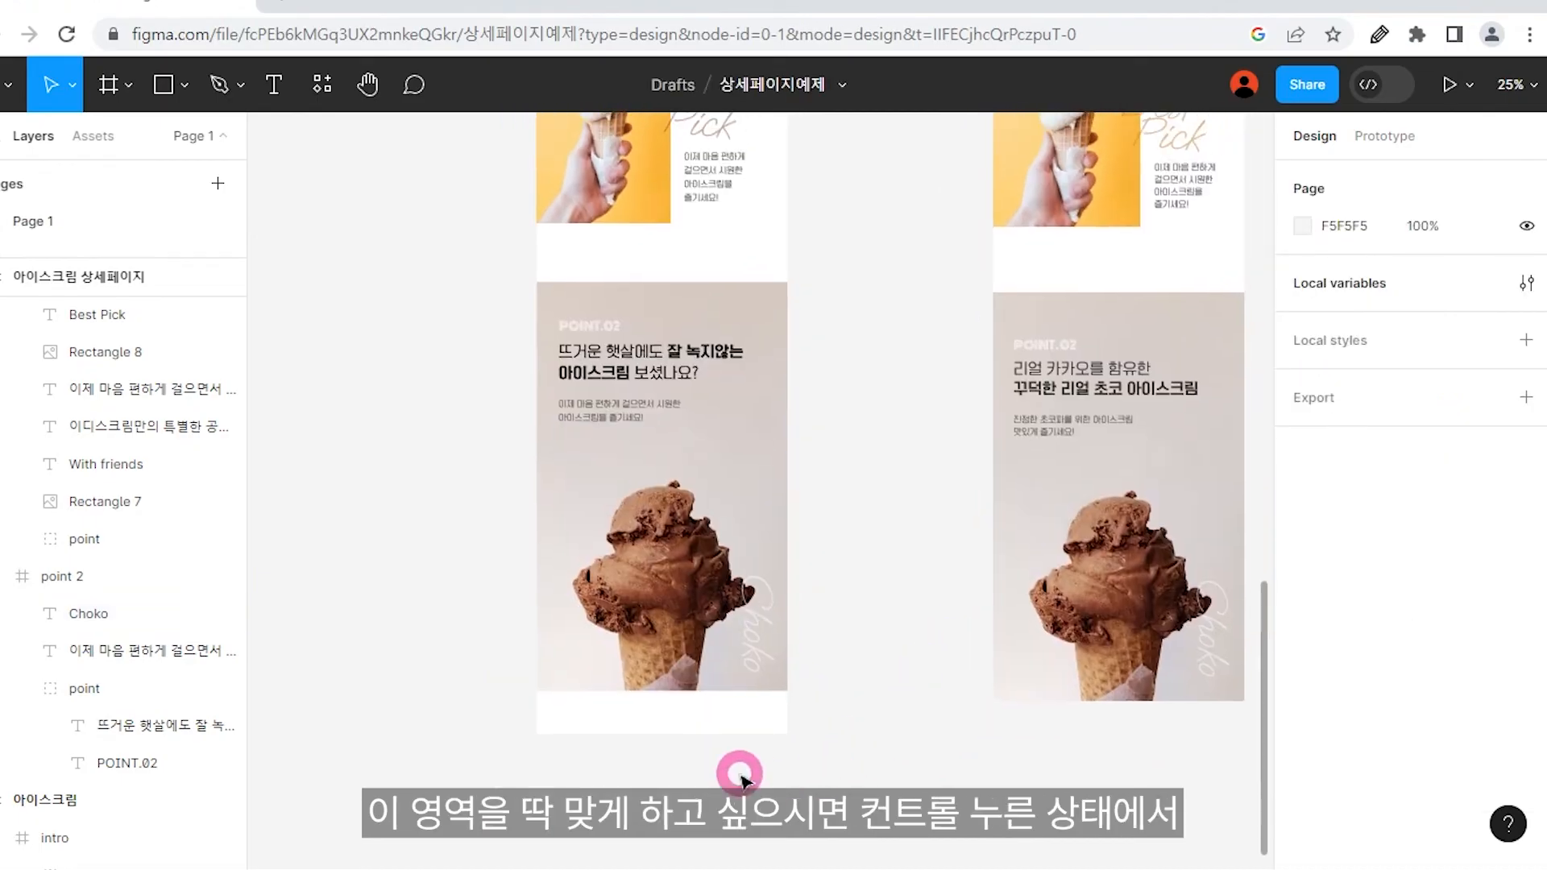
{"action": "left_click", "coordinate": [722, 725]}
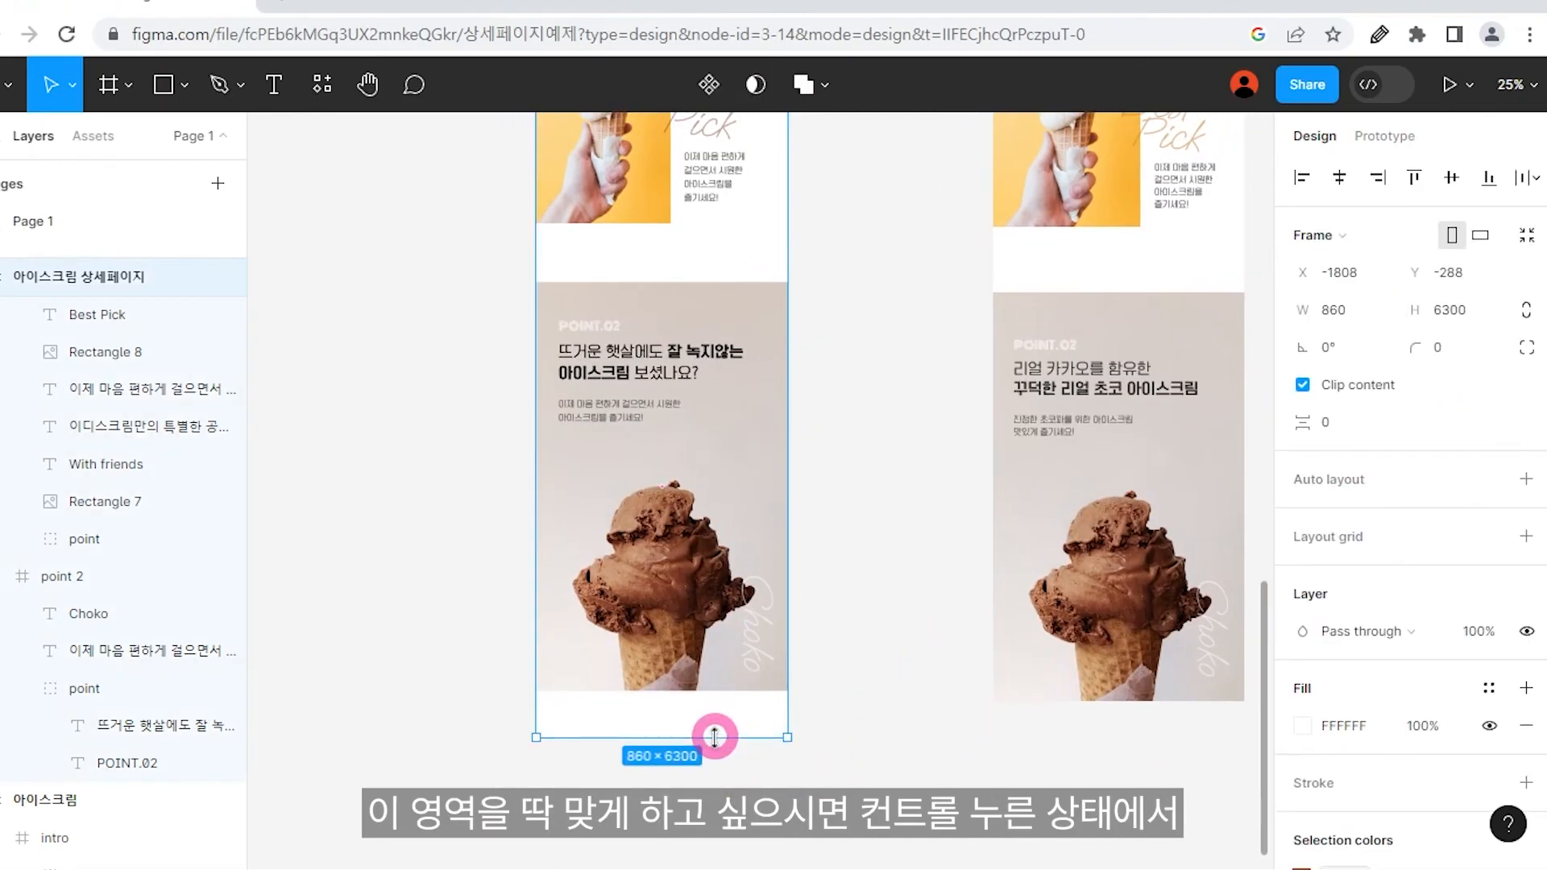
{"action": "left_click_drag", "start_coordinate": [715, 736], "coordinate": [713, 693]}
{"action": "left_click", "coordinate": [721, 745]}
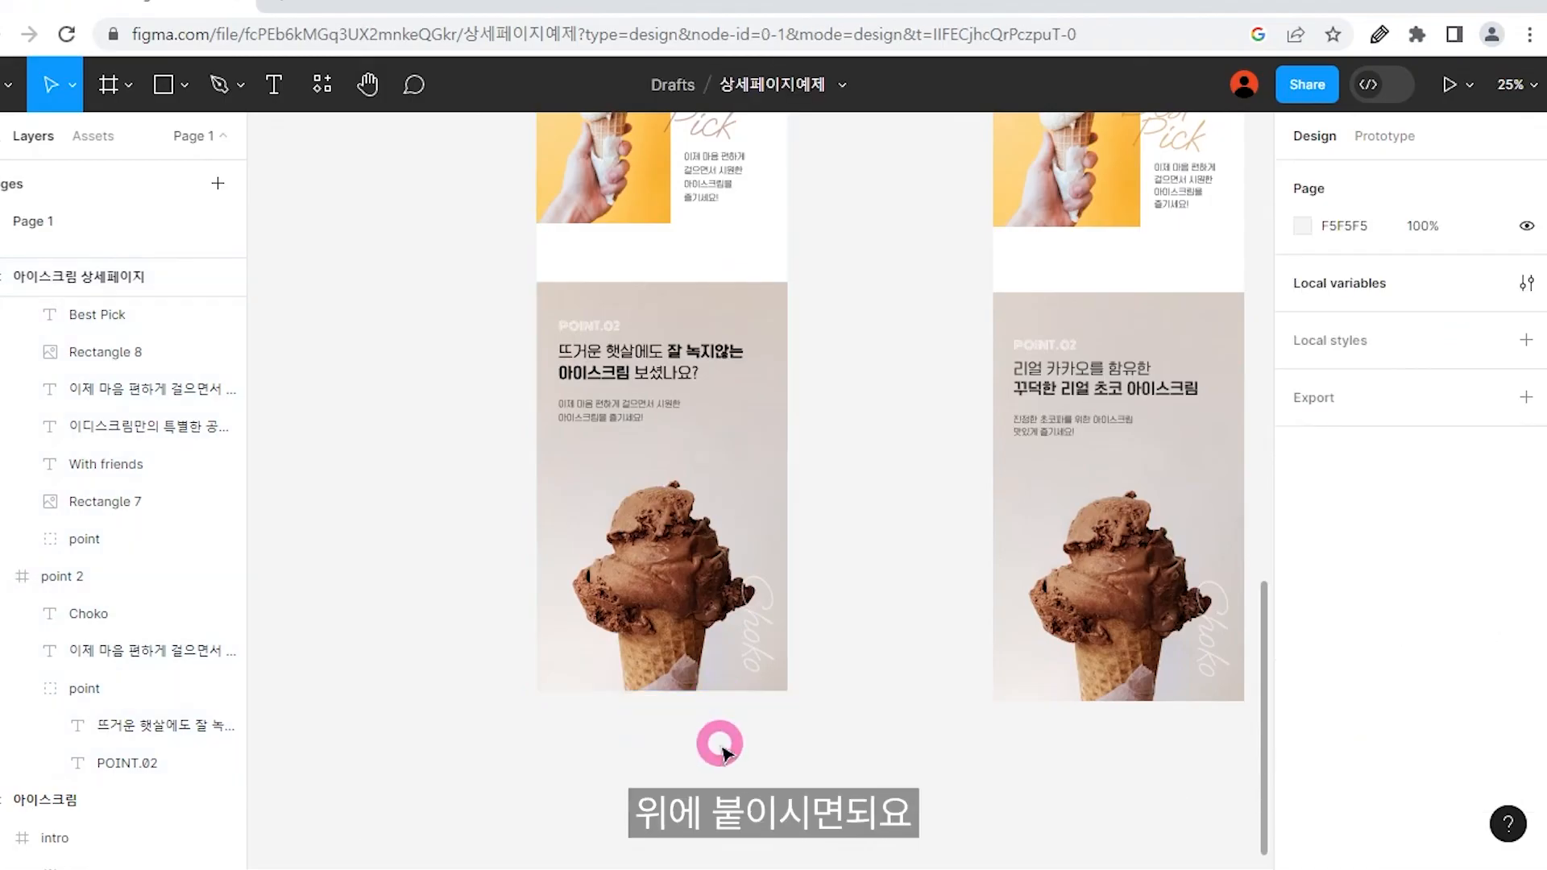
Compare the whole recreated page with the reference design side by side.
{"action": "key", "text": "ctrl+minus"}
{"action": "key", "text": "ctrl+minus"}
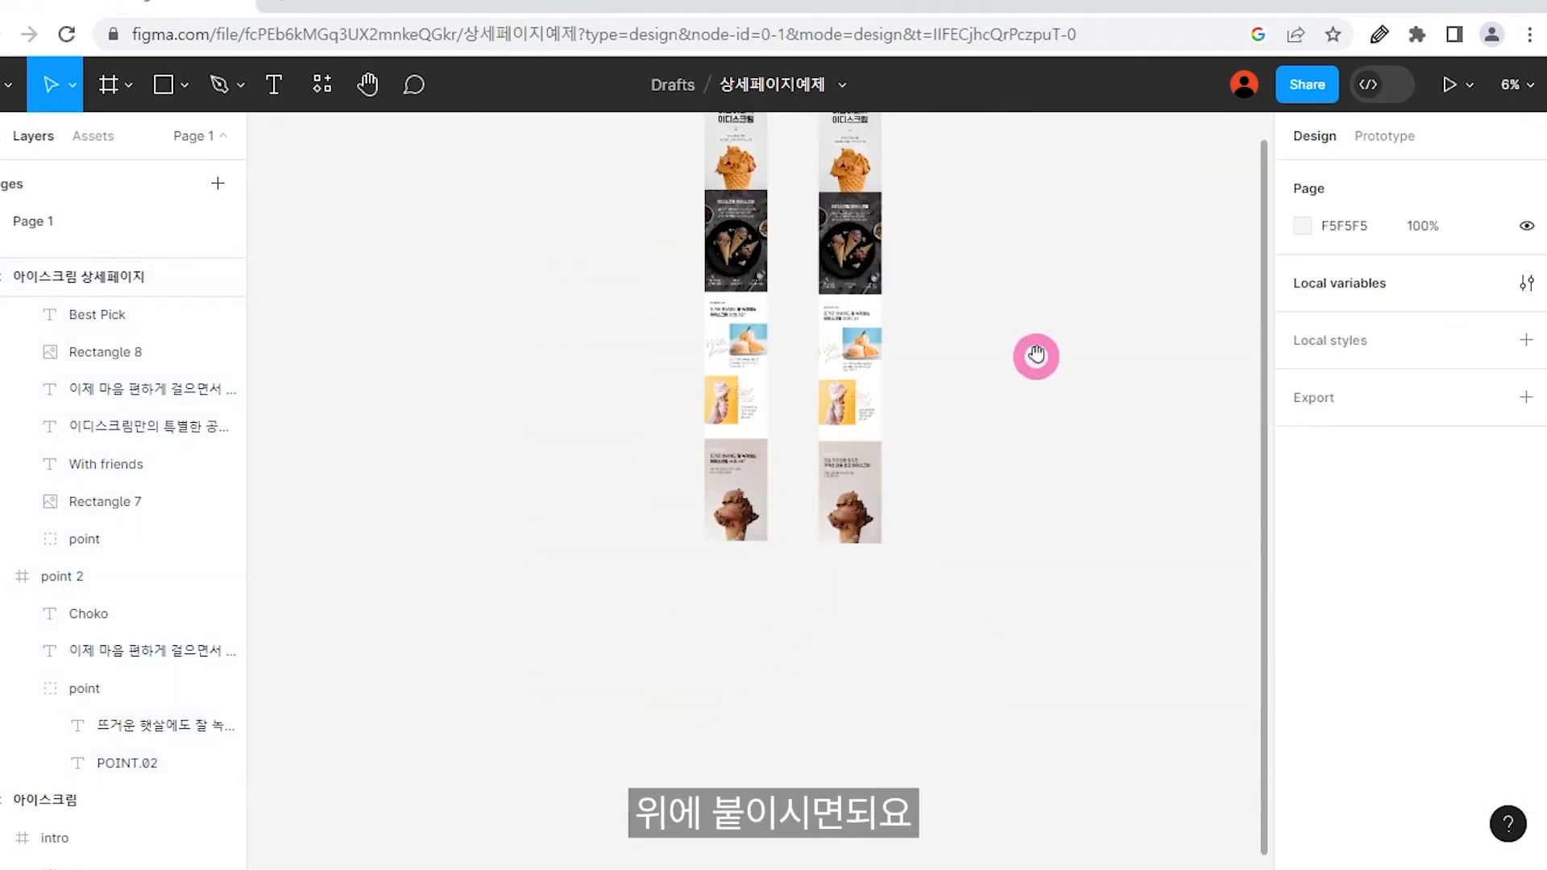
{"action": "left_click_drag", "start_coordinate": [1036, 355], "coordinate": [961, 546]}
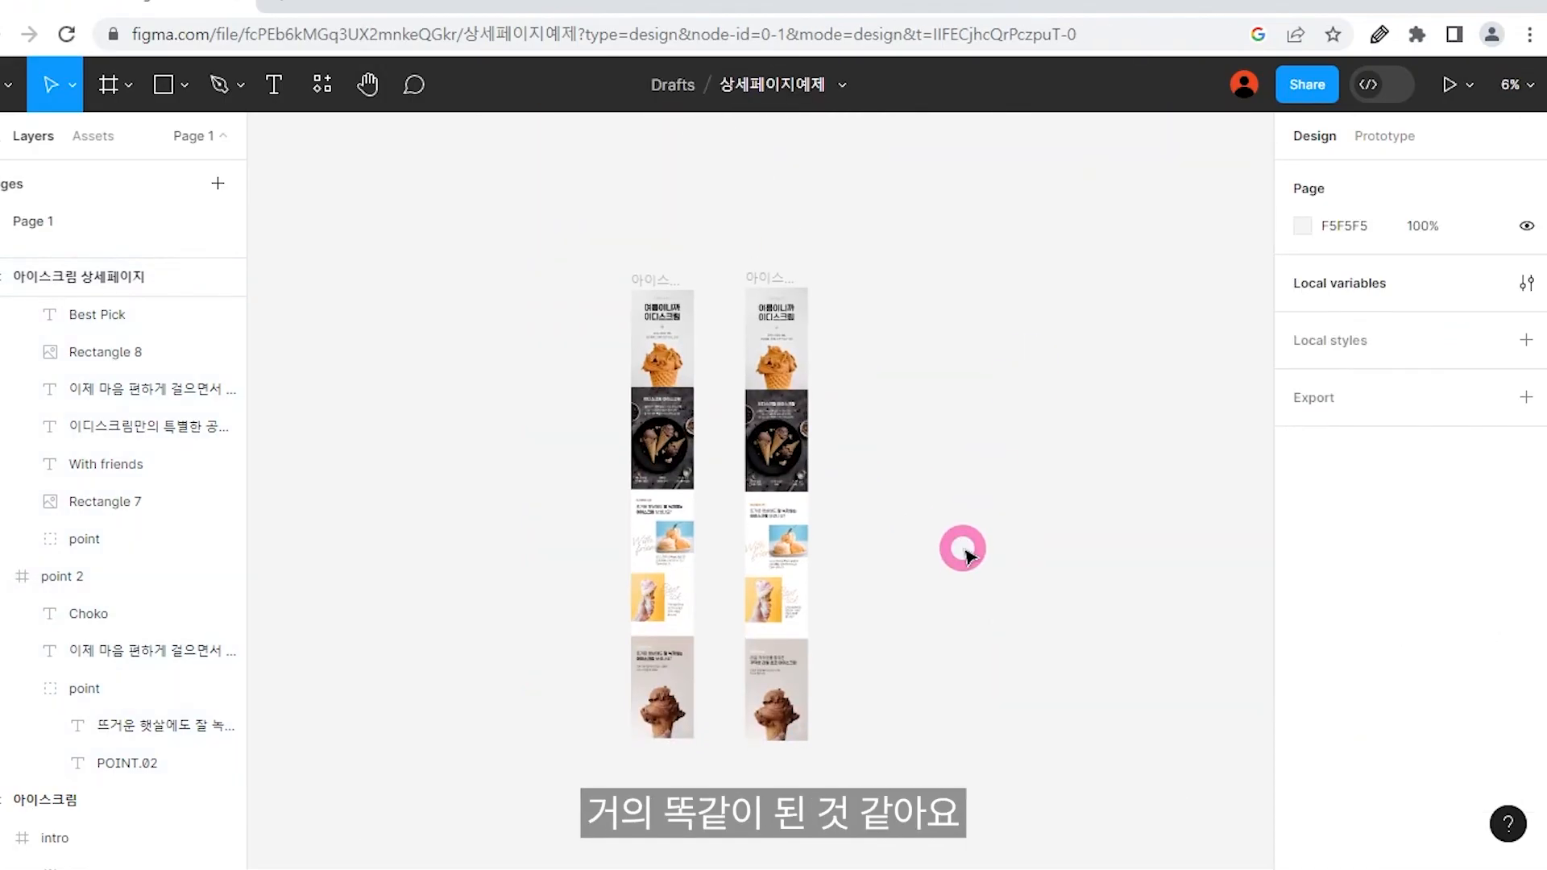
{"action": "key", "text": "ctrl+plus"}
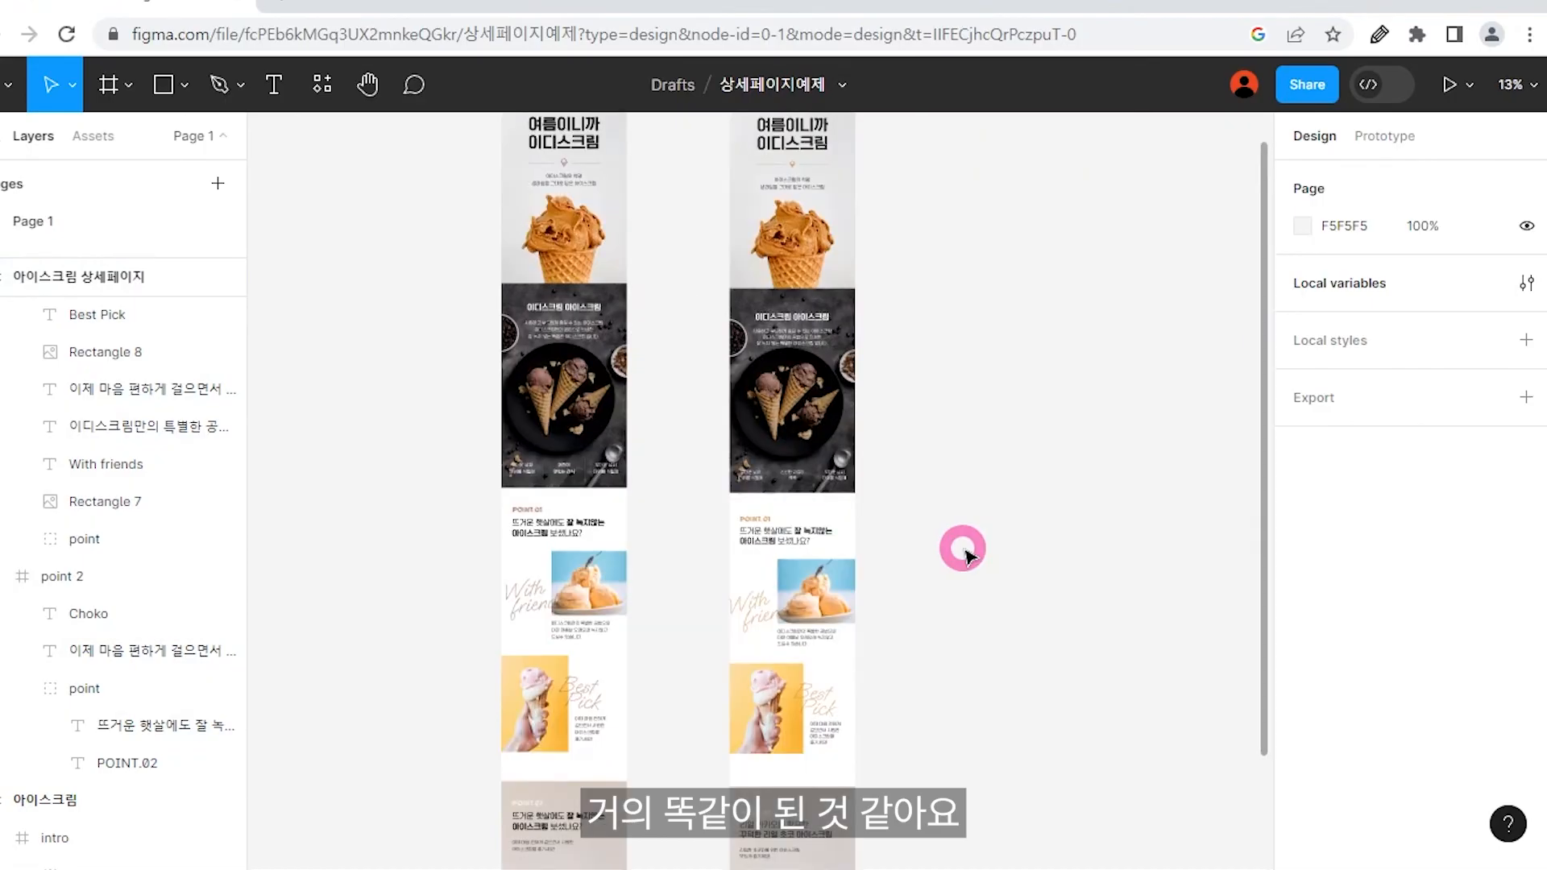
{"action": "scroll", "coordinate": [391, 404], "scroll_direction": "up", "scroll_amount": 2}
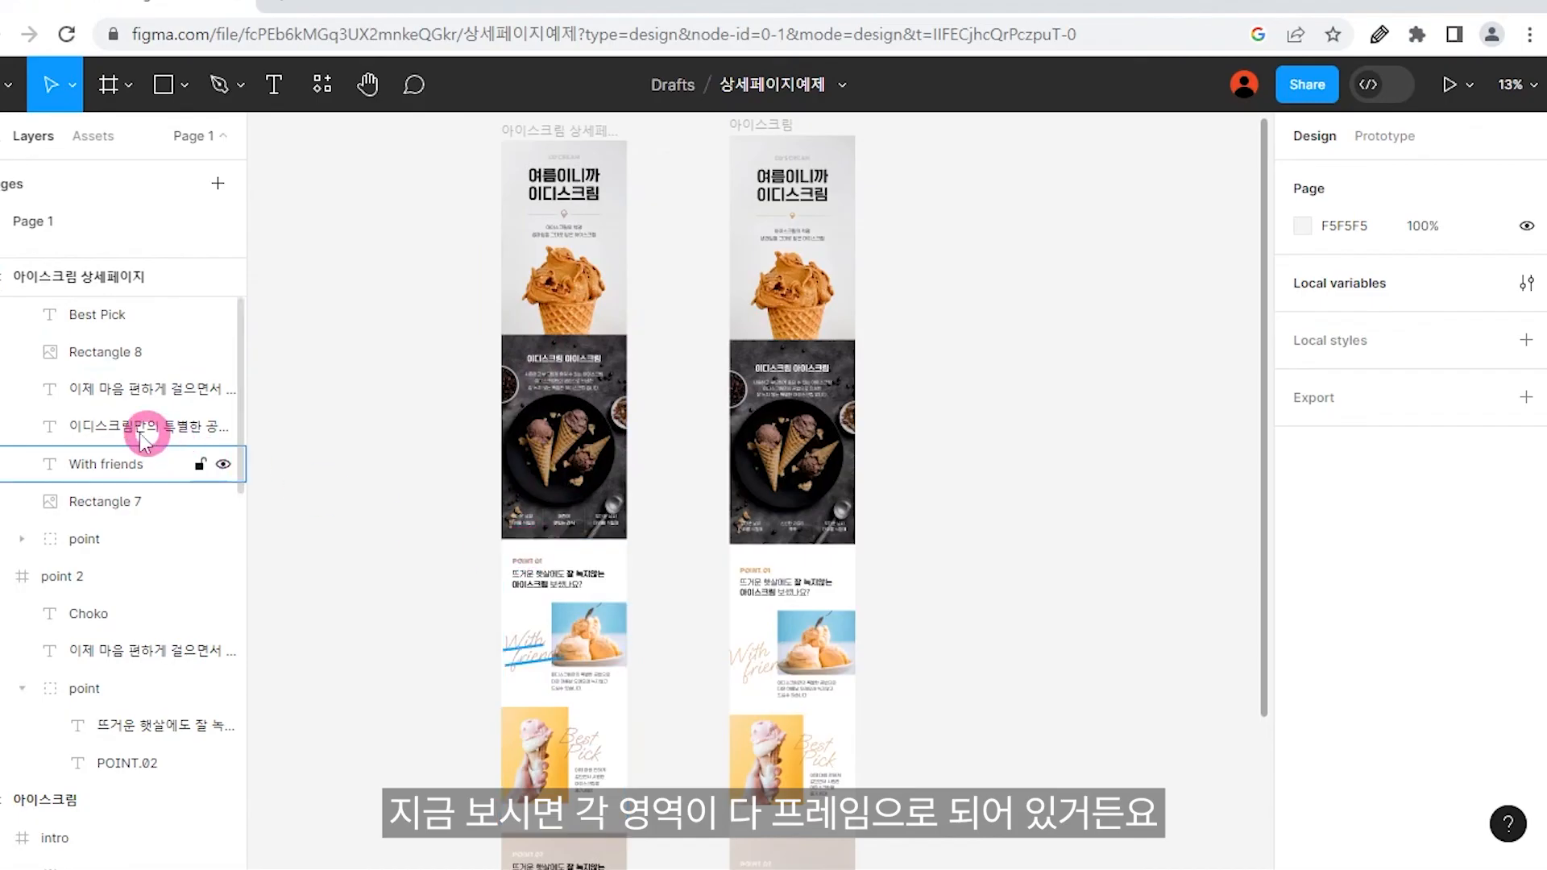
Collapse the layer contents of point 1, point 2 and the 아이스크림 reference frame, and select the 아이스크림 상세페이지 frame.
{"action": "scroll", "coordinate": [135, 435], "scroll_direction": "up", "scroll_amount": 3}
{"action": "left_click", "coordinate": [6, 389]}
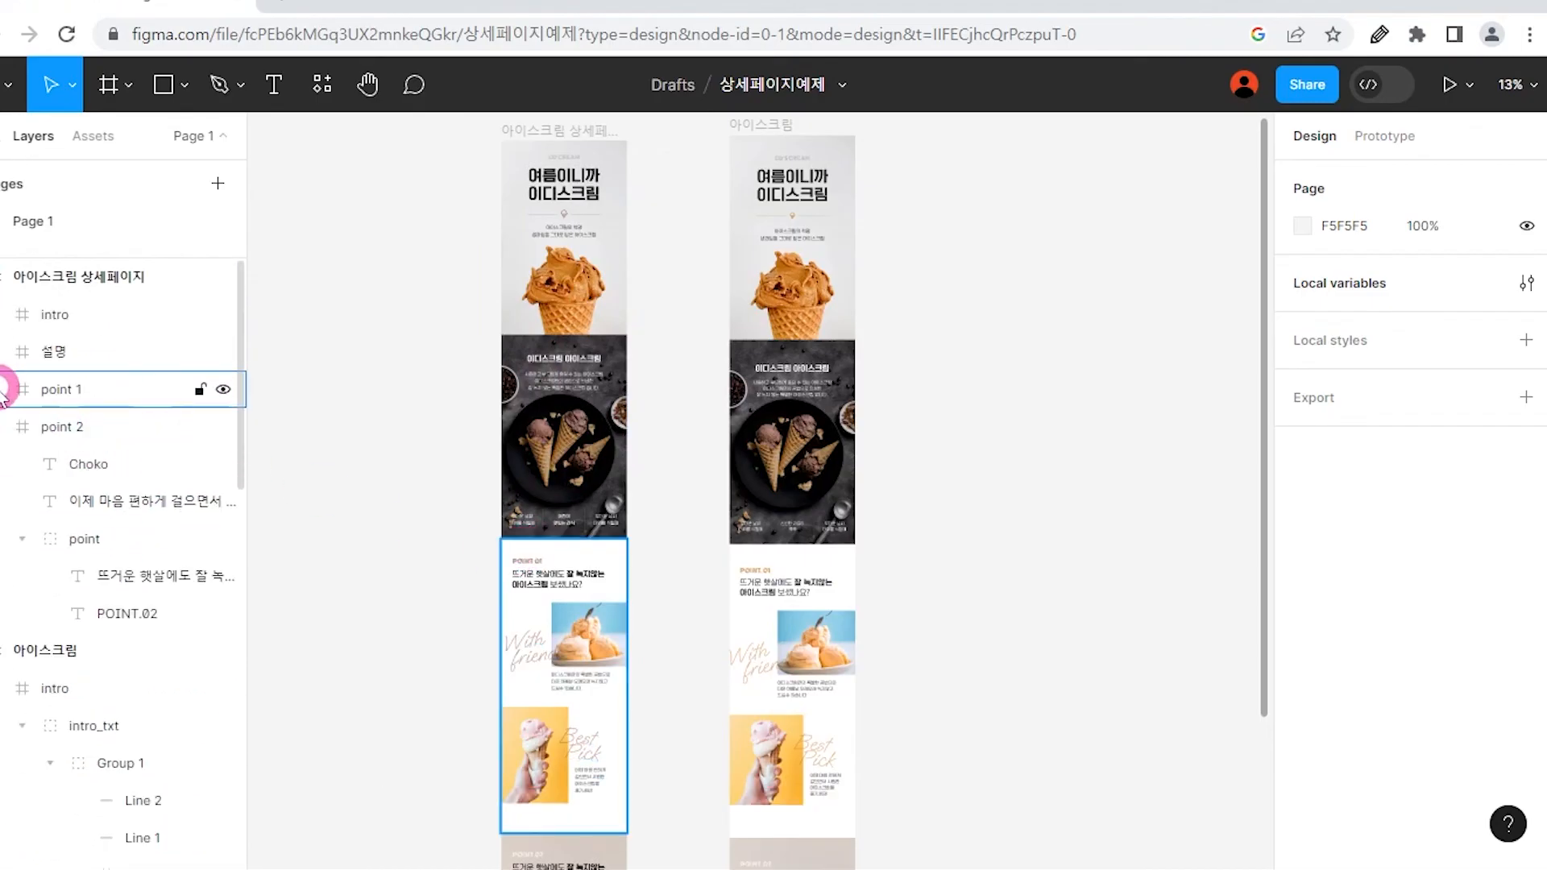
{"action": "left_click", "coordinate": [6, 427]}
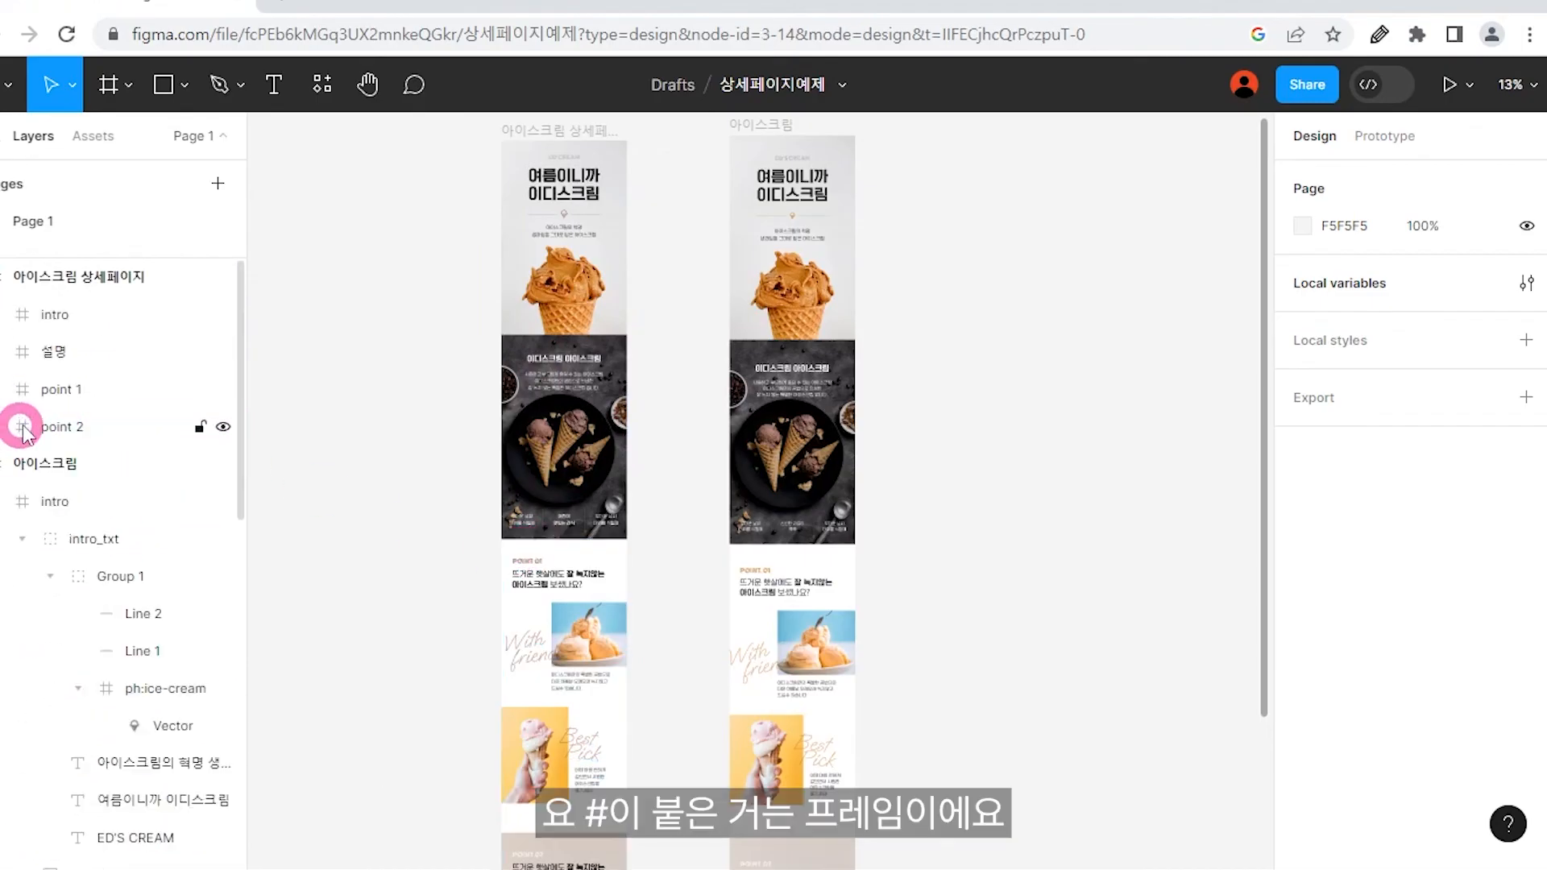
{"action": "left_click", "coordinate": [24, 426]}
{"action": "left_click", "coordinate": [2, 276]}
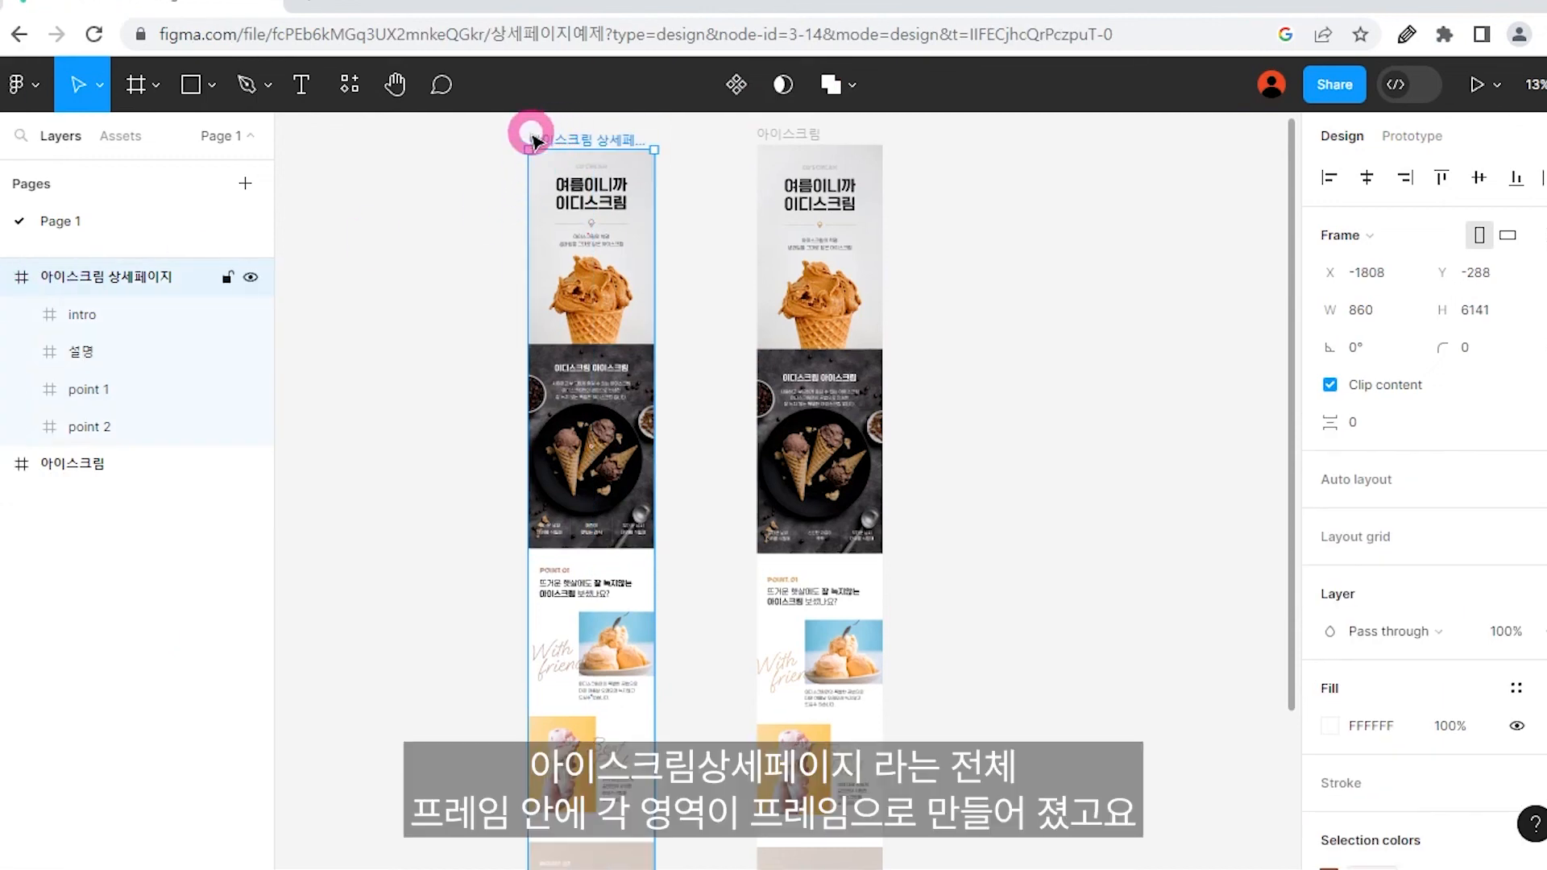
Inspect the intro, 설명, point 1 and point 2 section frames nested in the 아이스크림 상세페이지 frame.
{"action": "left_click", "coordinate": [147, 314]}
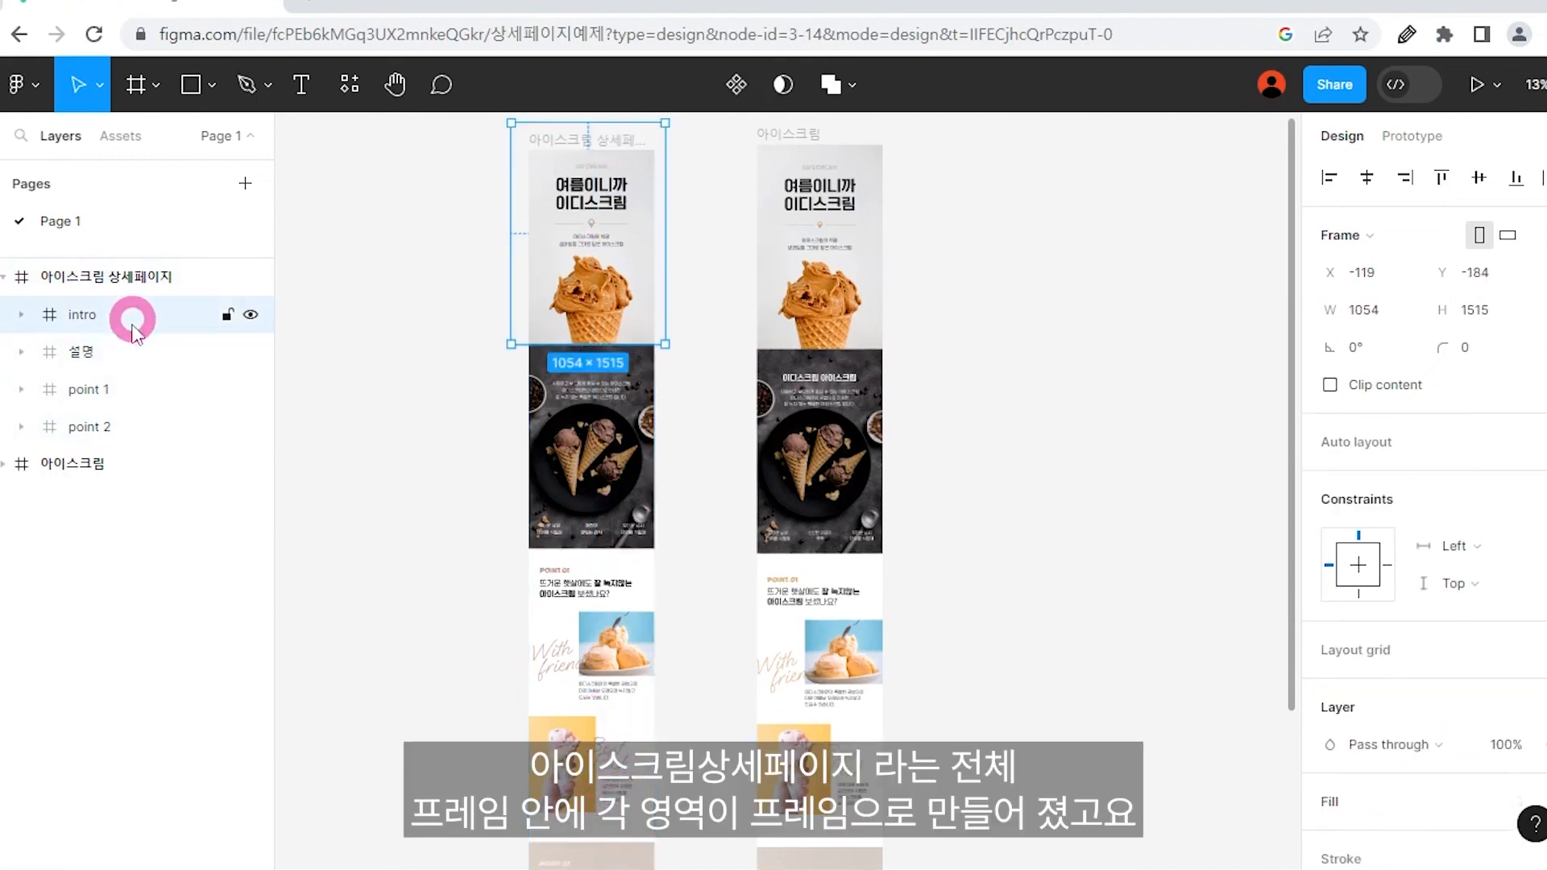
{"action": "left_click", "coordinate": [121, 351]}
{"action": "left_click", "coordinate": [104, 389]}
{"action": "left_click", "coordinate": [107, 427]}
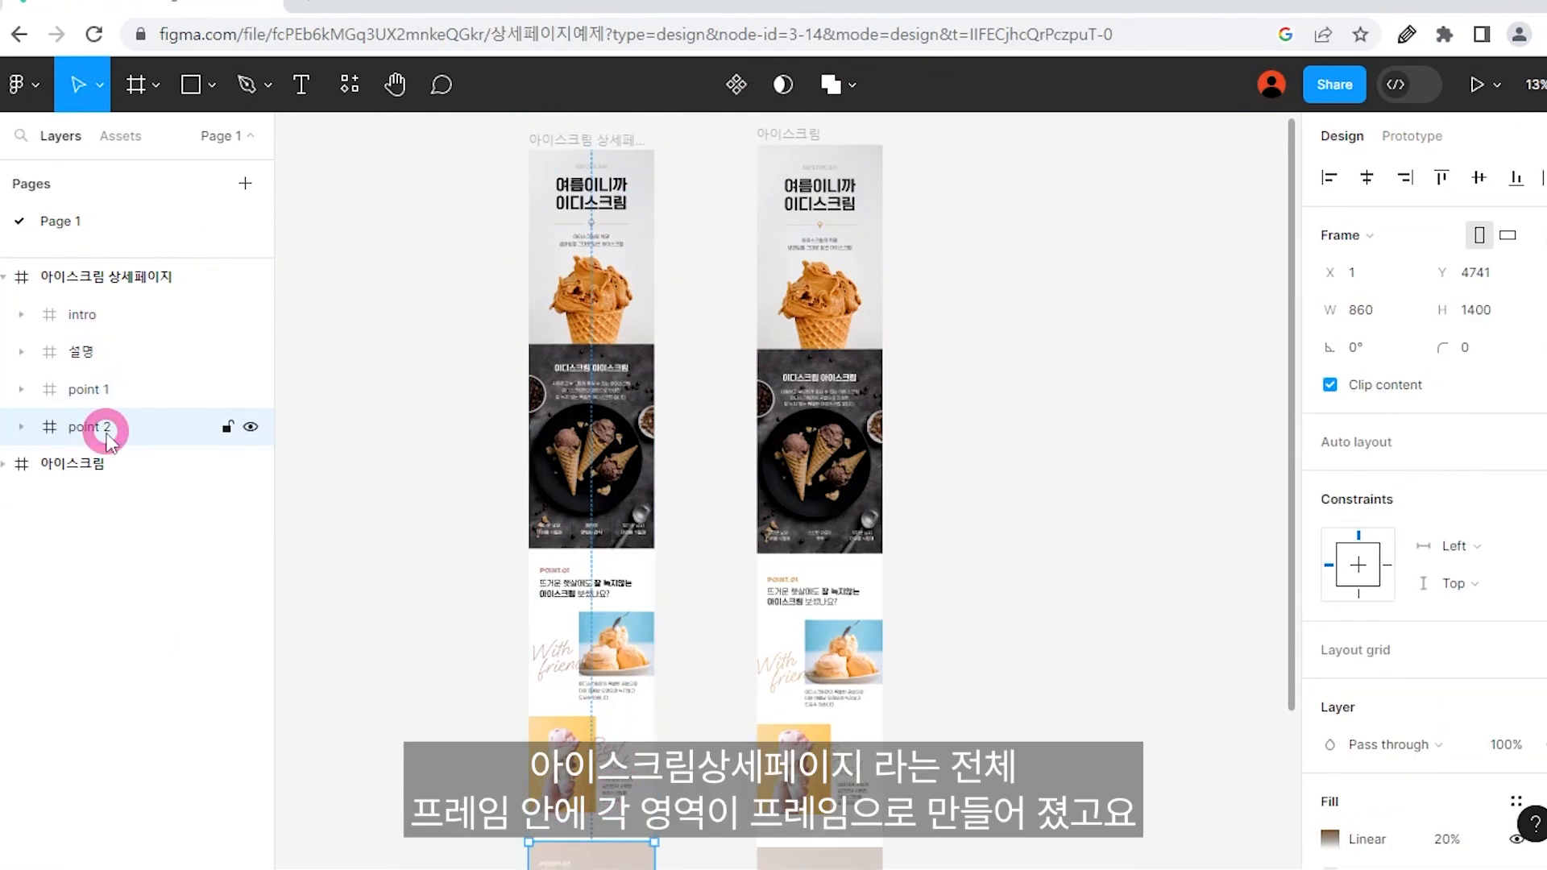
{"action": "left_click", "coordinate": [18, 278]}
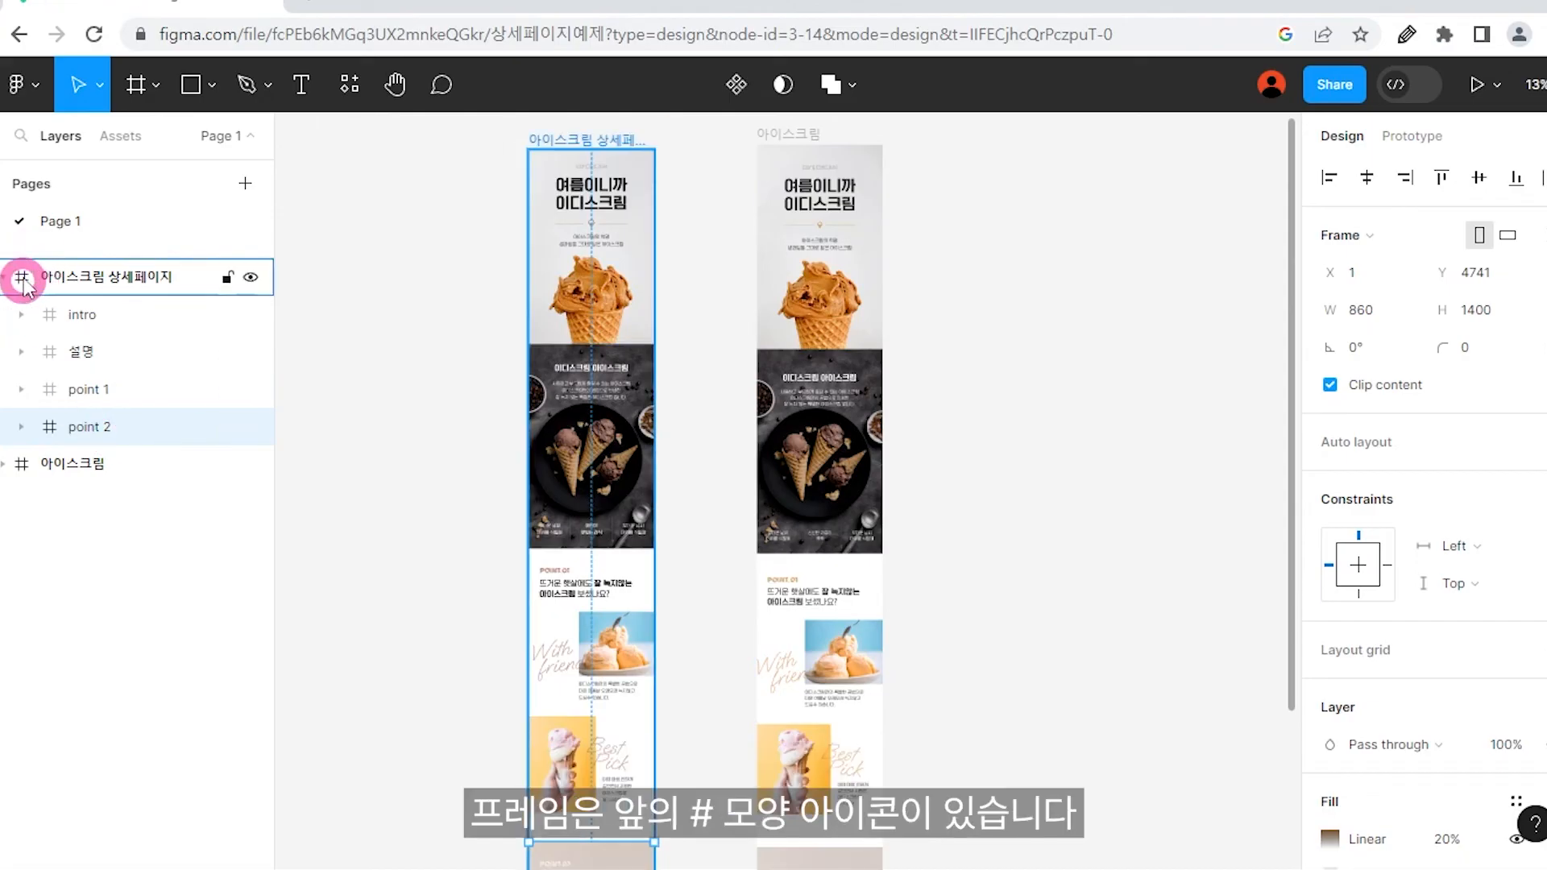
{"action": "left_click", "coordinate": [307, 224]}
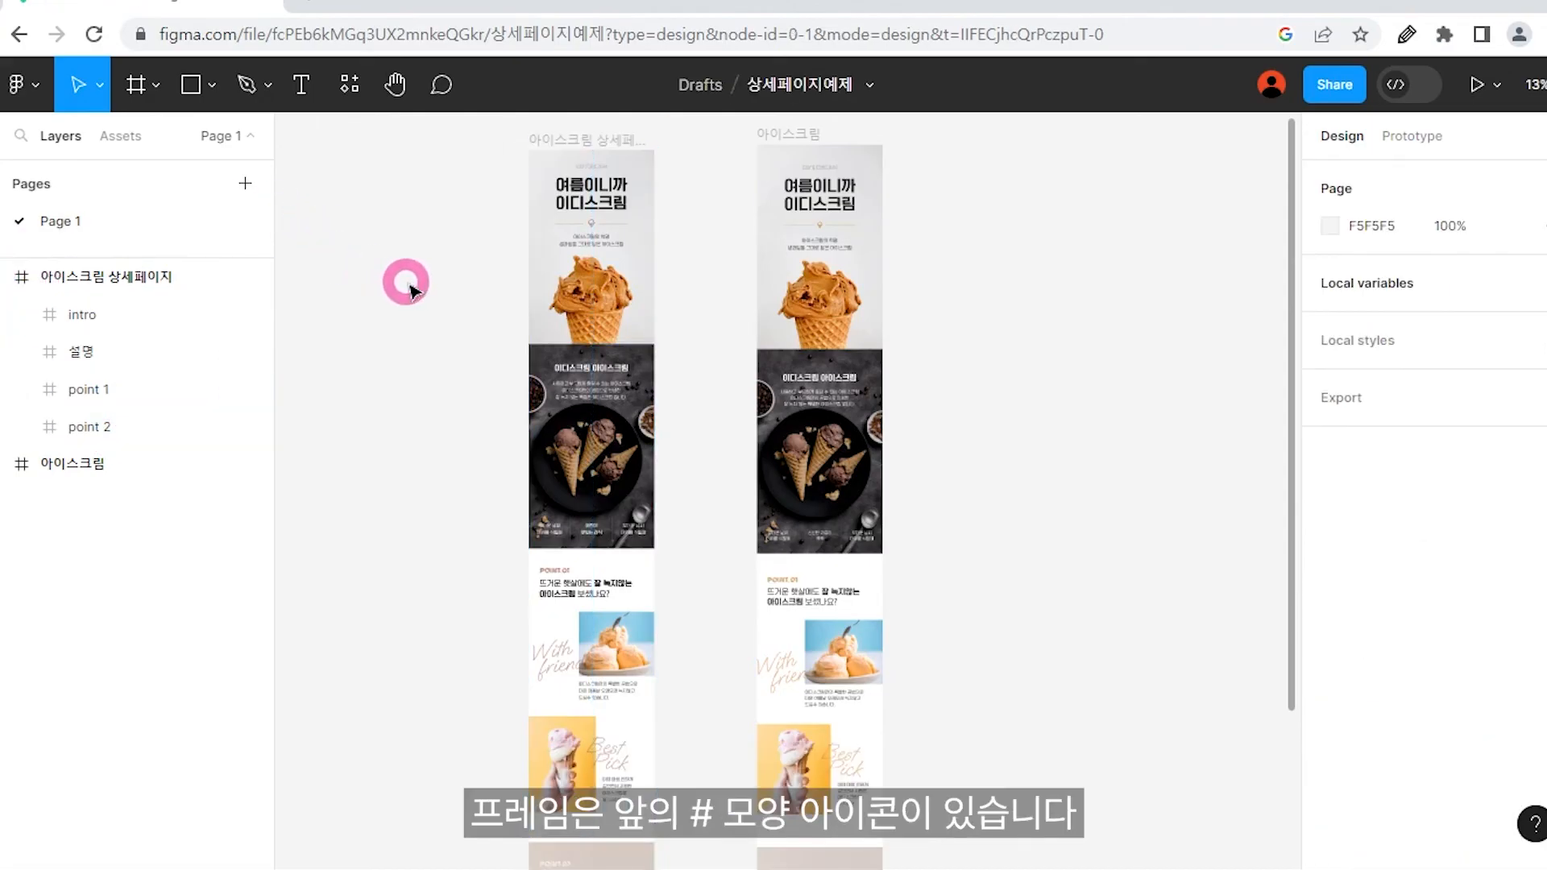
Add an export setting to the whole 아이스크림 상세페이지 frame and set its format to JPG.
{"action": "left_click_drag", "start_coordinate": [410, 288], "coordinate": [521, 293]}
{"action": "left_click", "coordinate": [627, 149]}
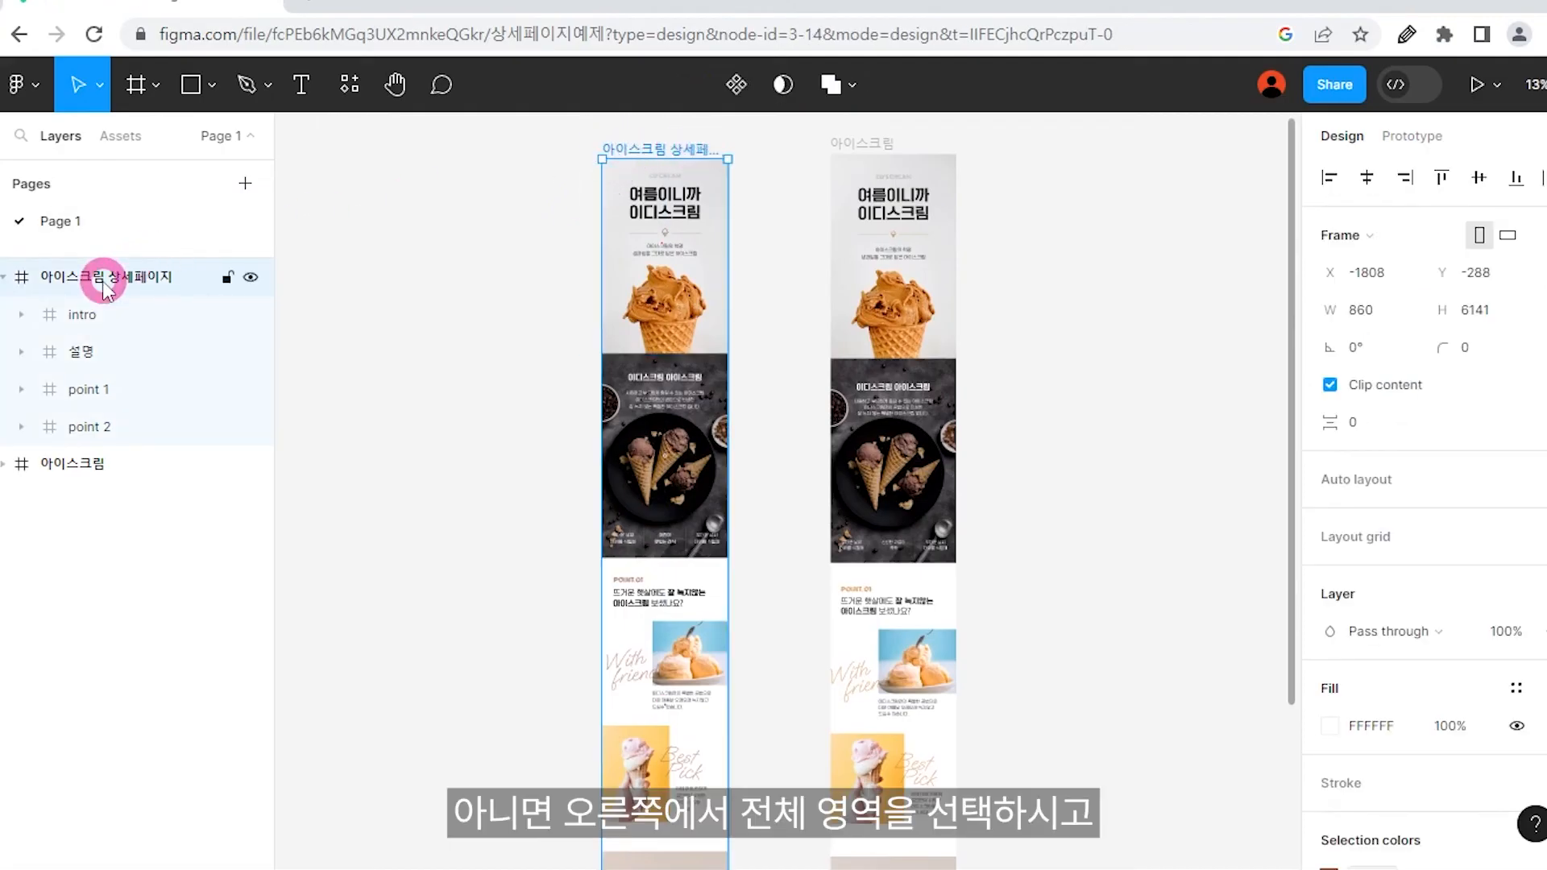
{"action": "scroll", "coordinate": [1456, 576], "scroll_direction": "down", "scroll_amount": 5}
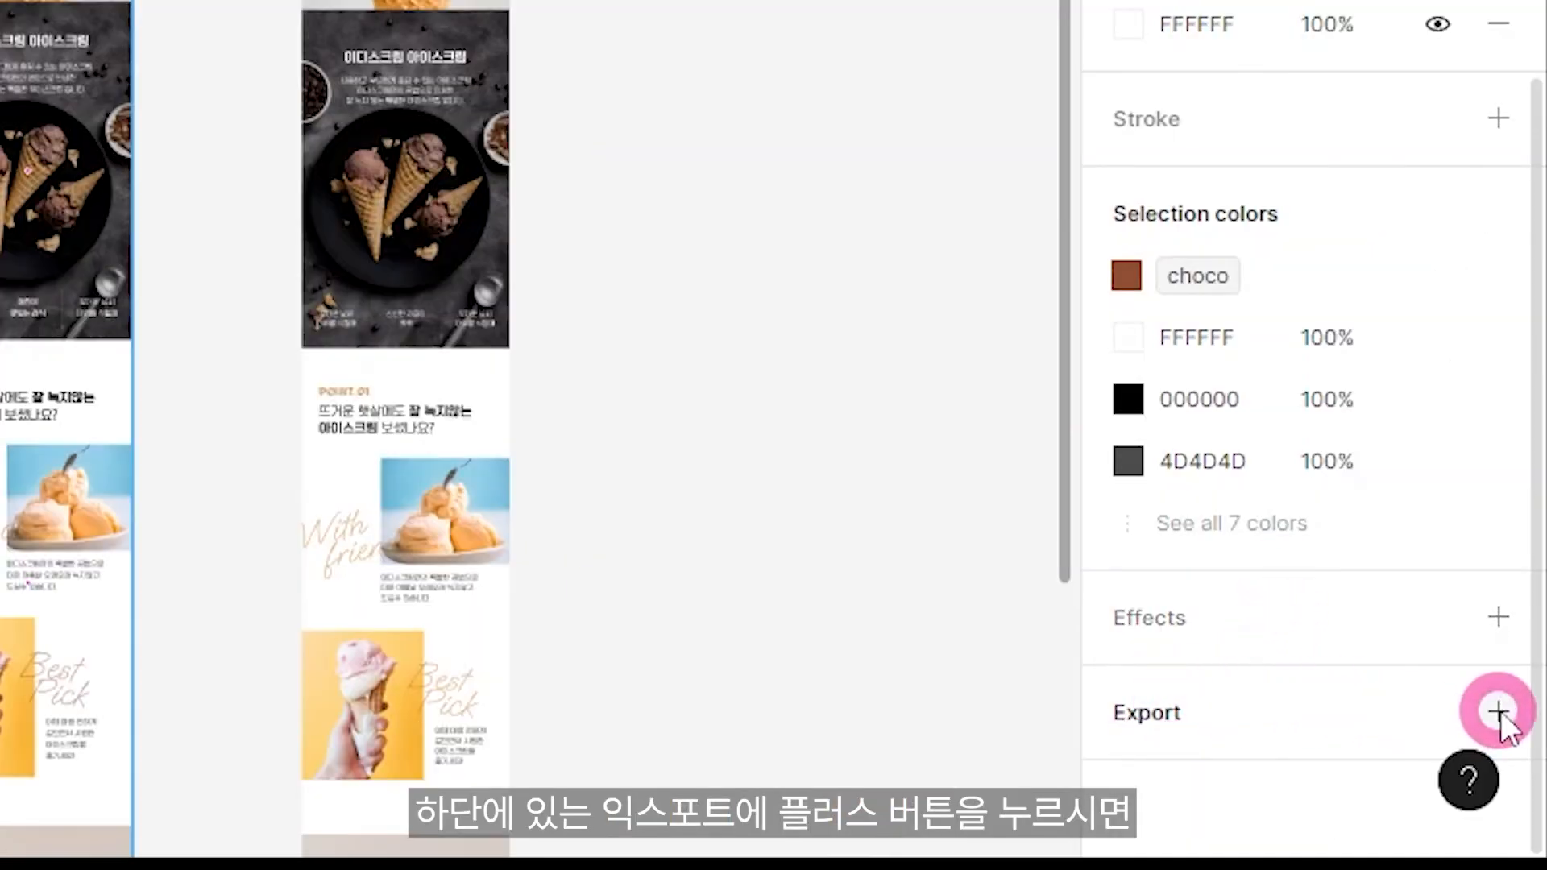
{"action": "left_click", "coordinate": [1498, 711]}
{"action": "scroll", "coordinate": [1339, 403], "scroll_direction": "down", "scroll_amount": 5}
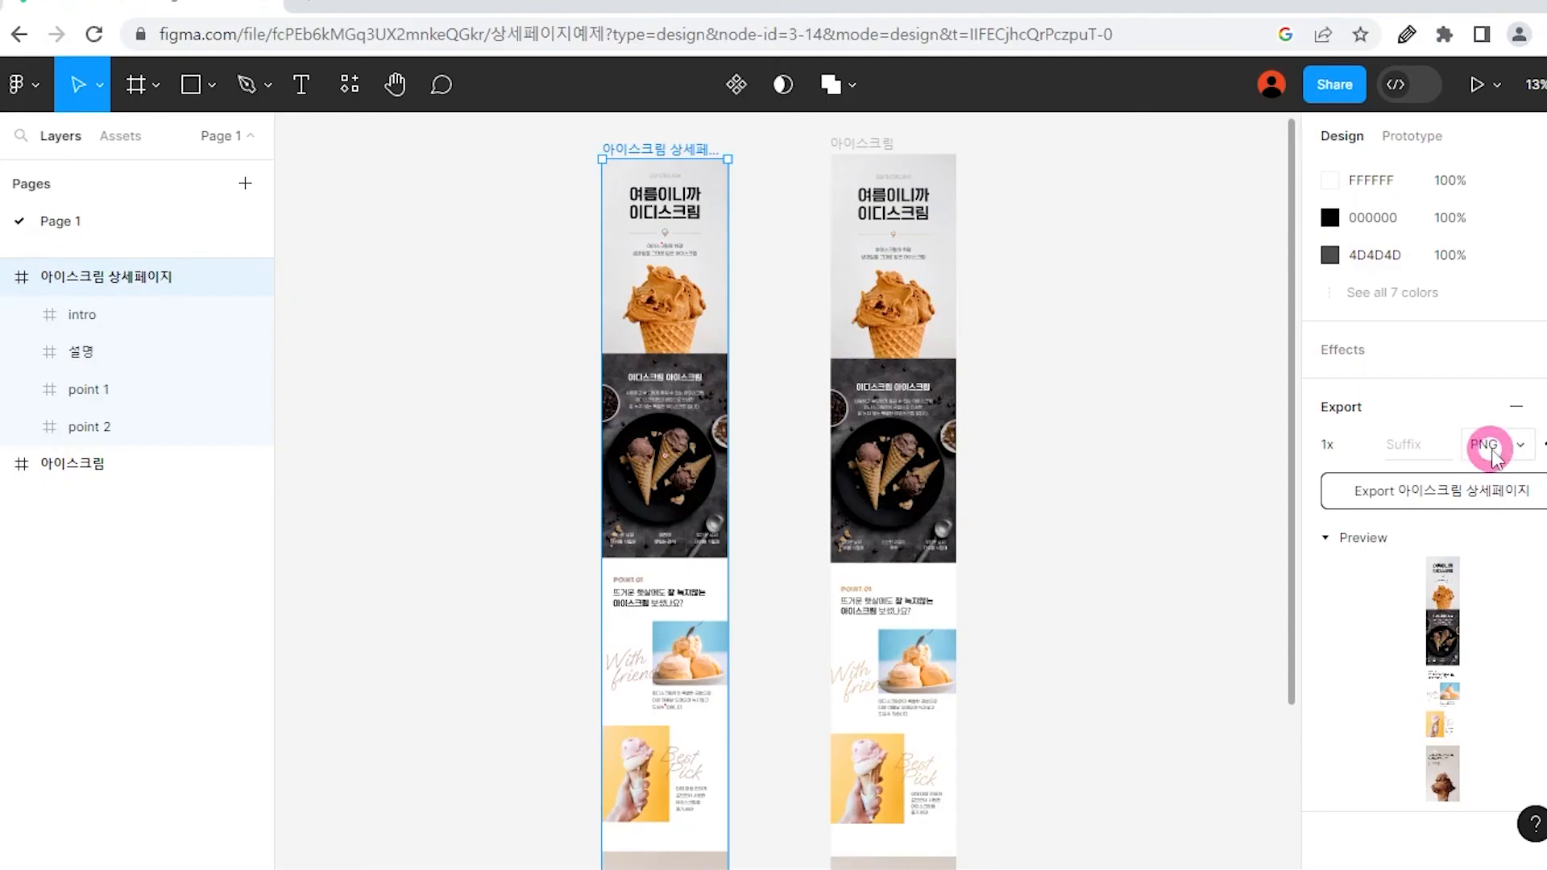
{"action": "left_click", "coordinate": [1490, 448]}
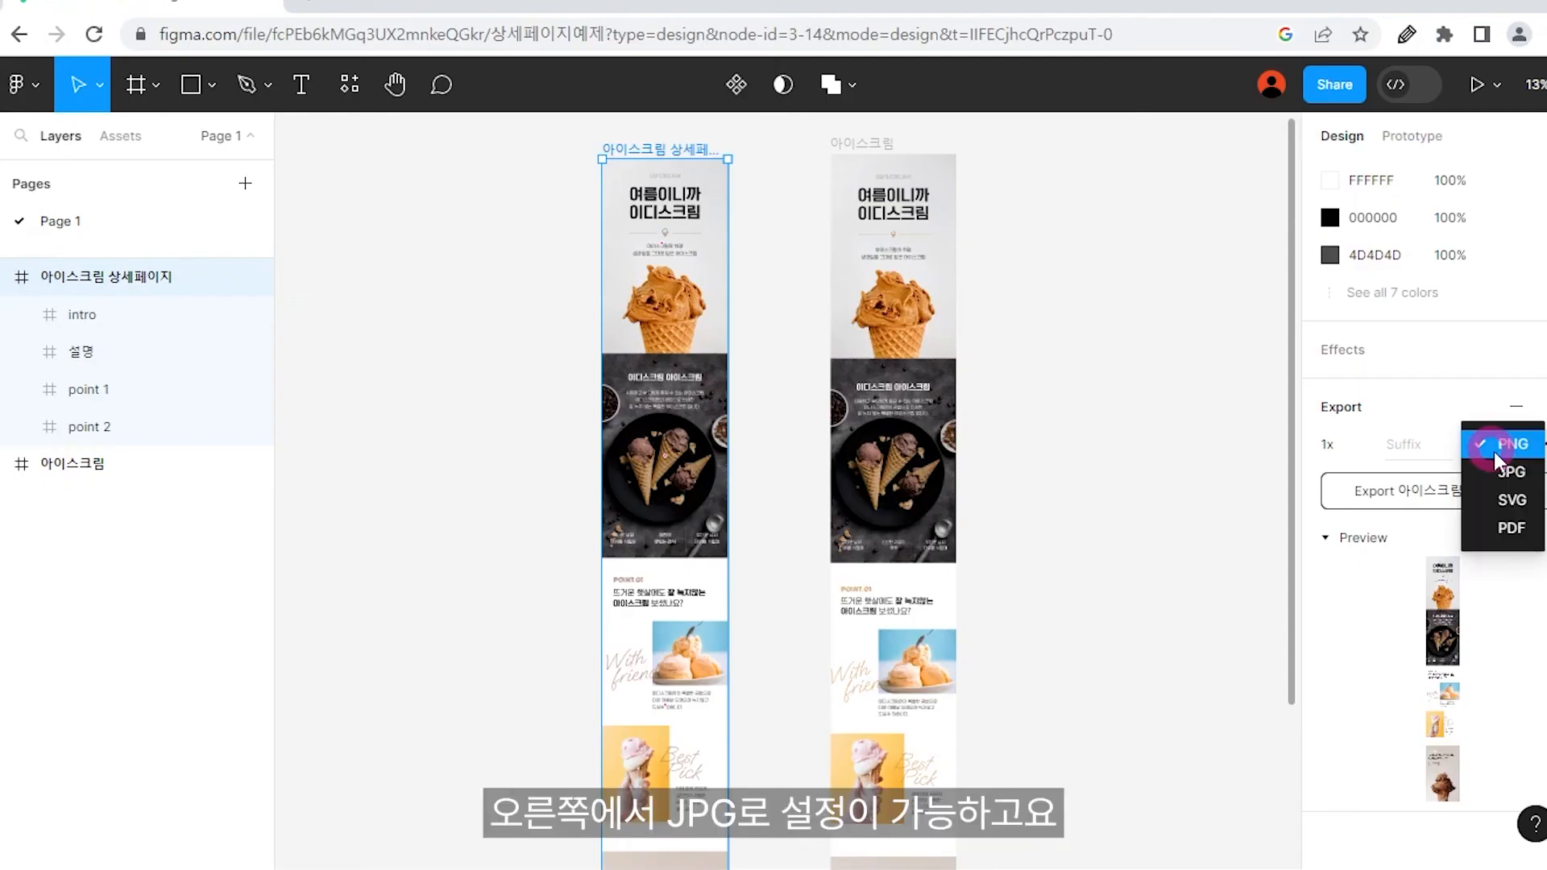
{"action": "left_click", "coordinate": [1500, 472]}
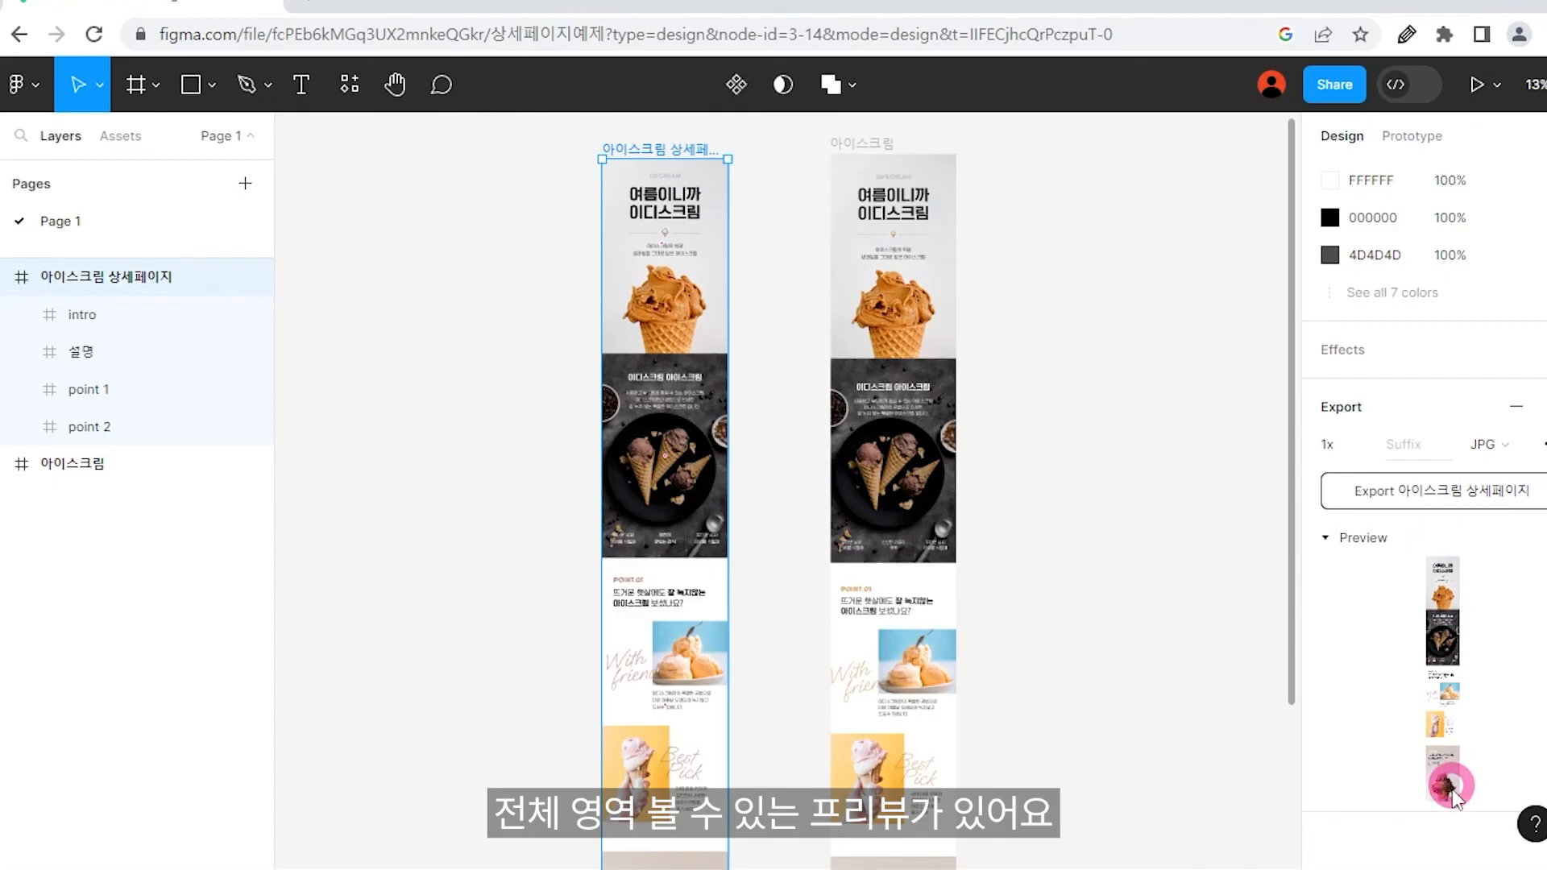
Check the export preview and export the 아이스크림 상세페이지 frame.
{"action": "left_click", "coordinate": [1321, 536]}
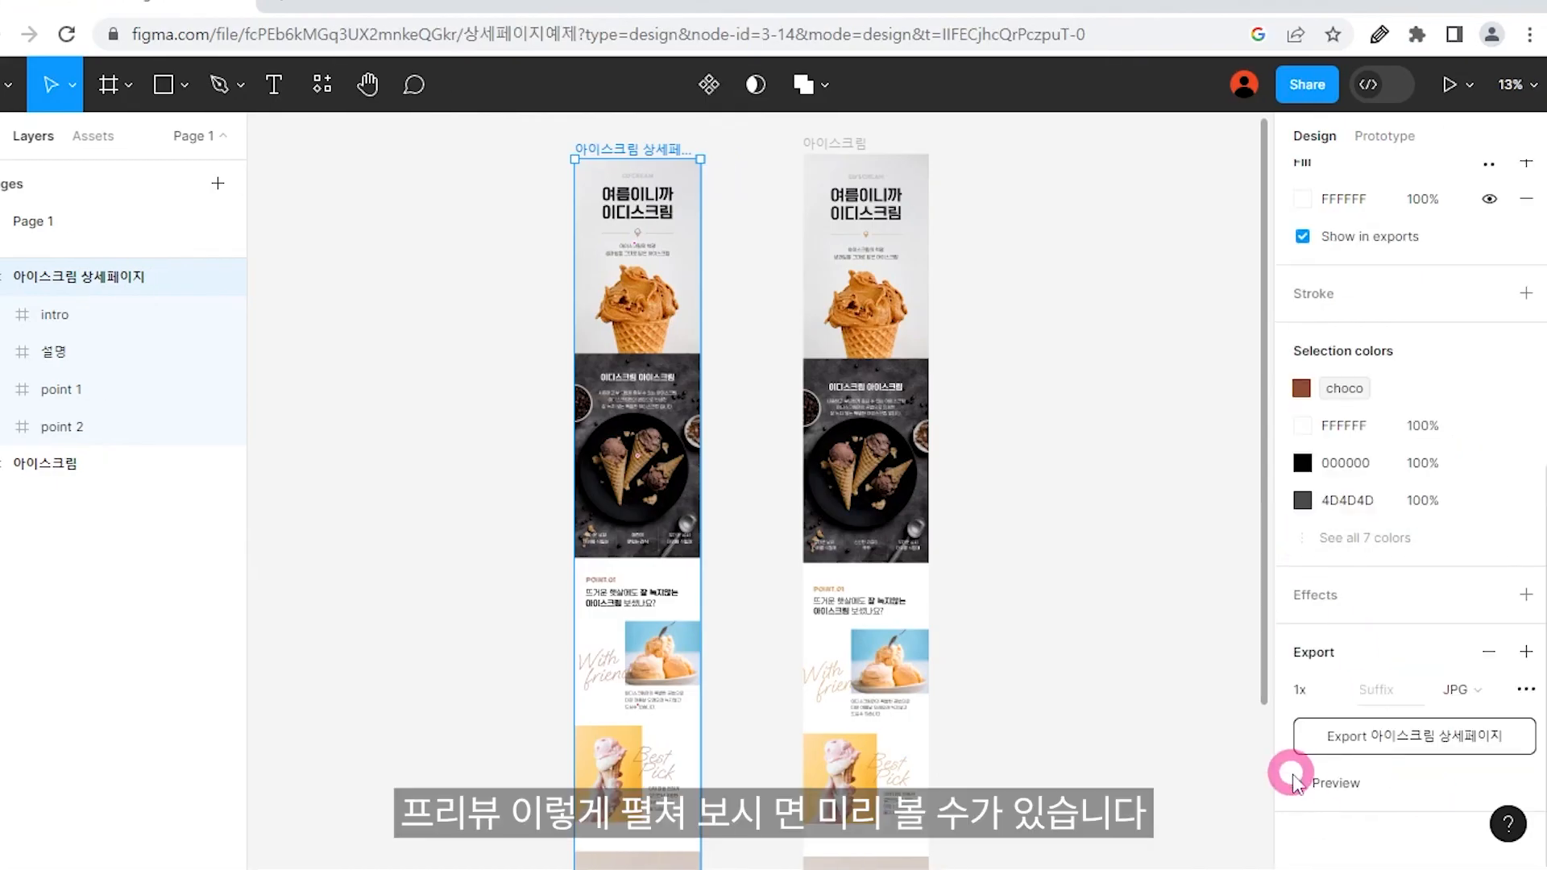
{"action": "left_click", "coordinate": [1300, 782]}
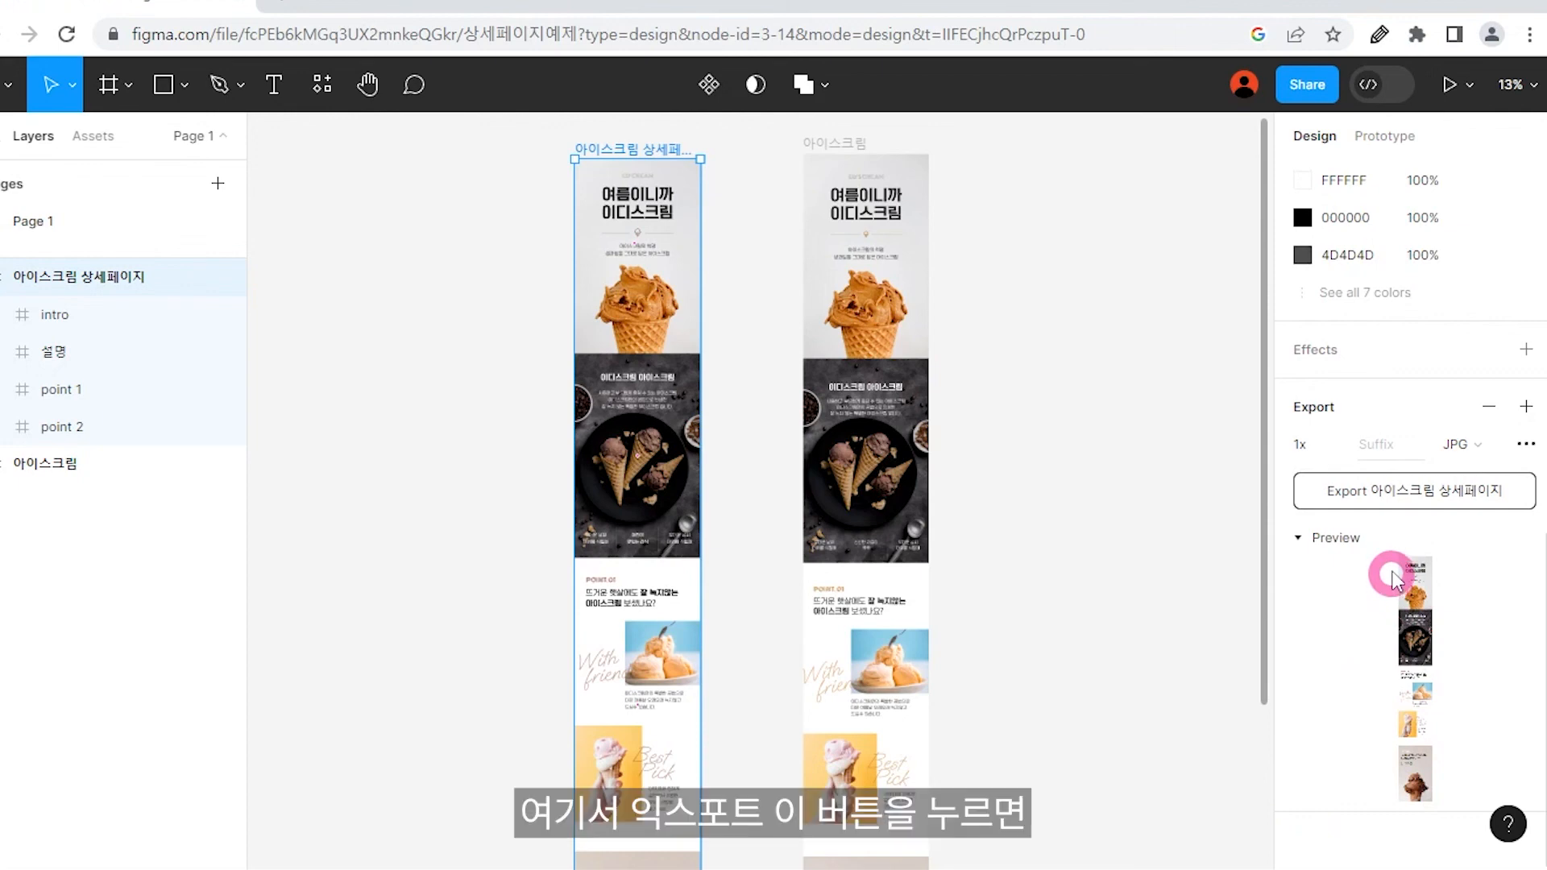
{"action": "left_click", "coordinate": [1401, 493]}
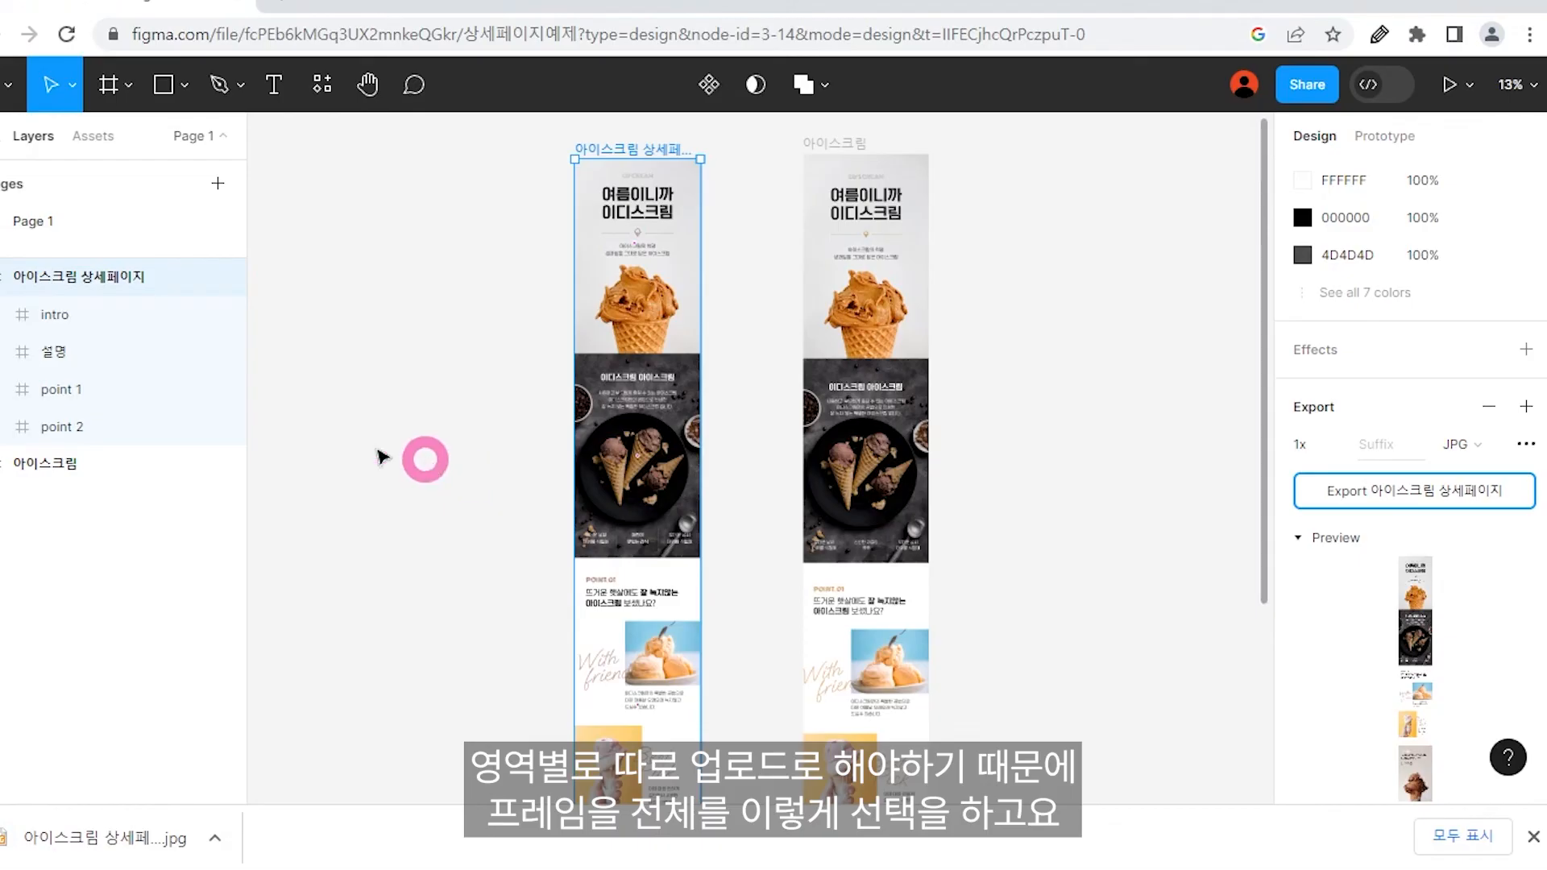
Select the intro, 설명, point 1 and point 2 frames together, add a JPG export setting and export the four layers.
{"action": "left_click", "coordinate": [121, 441], "text": "shift"}
{"action": "left_click", "coordinate": [118, 431], "text": "shift"}
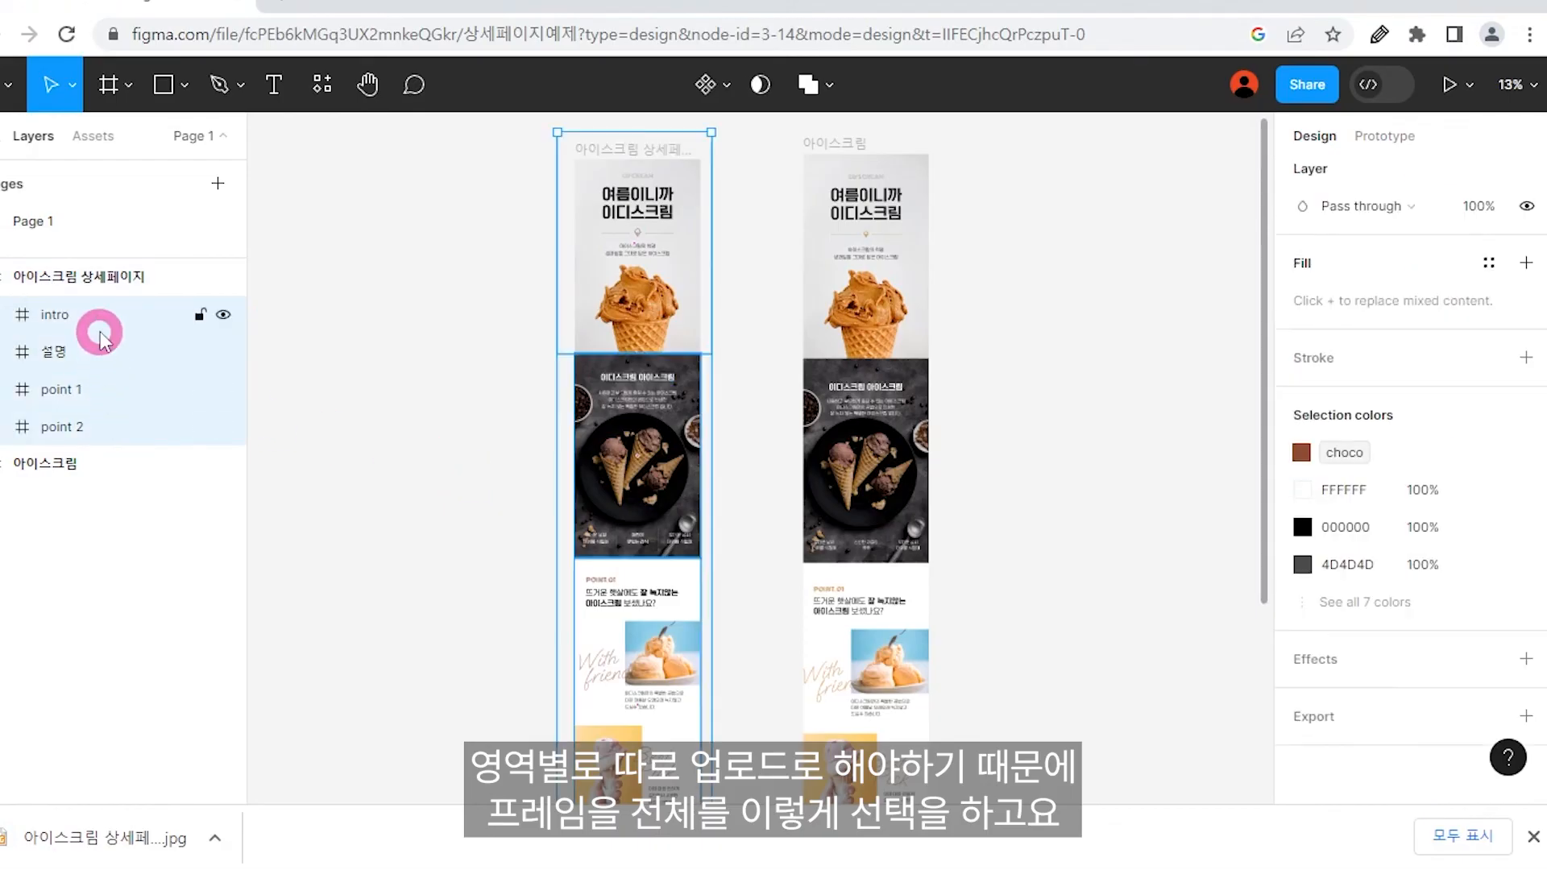
{"action": "left_click", "coordinate": [1523, 716]}
{"action": "scroll", "coordinate": [1448, 604], "scroll_direction": "down", "scroll_amount": 2}
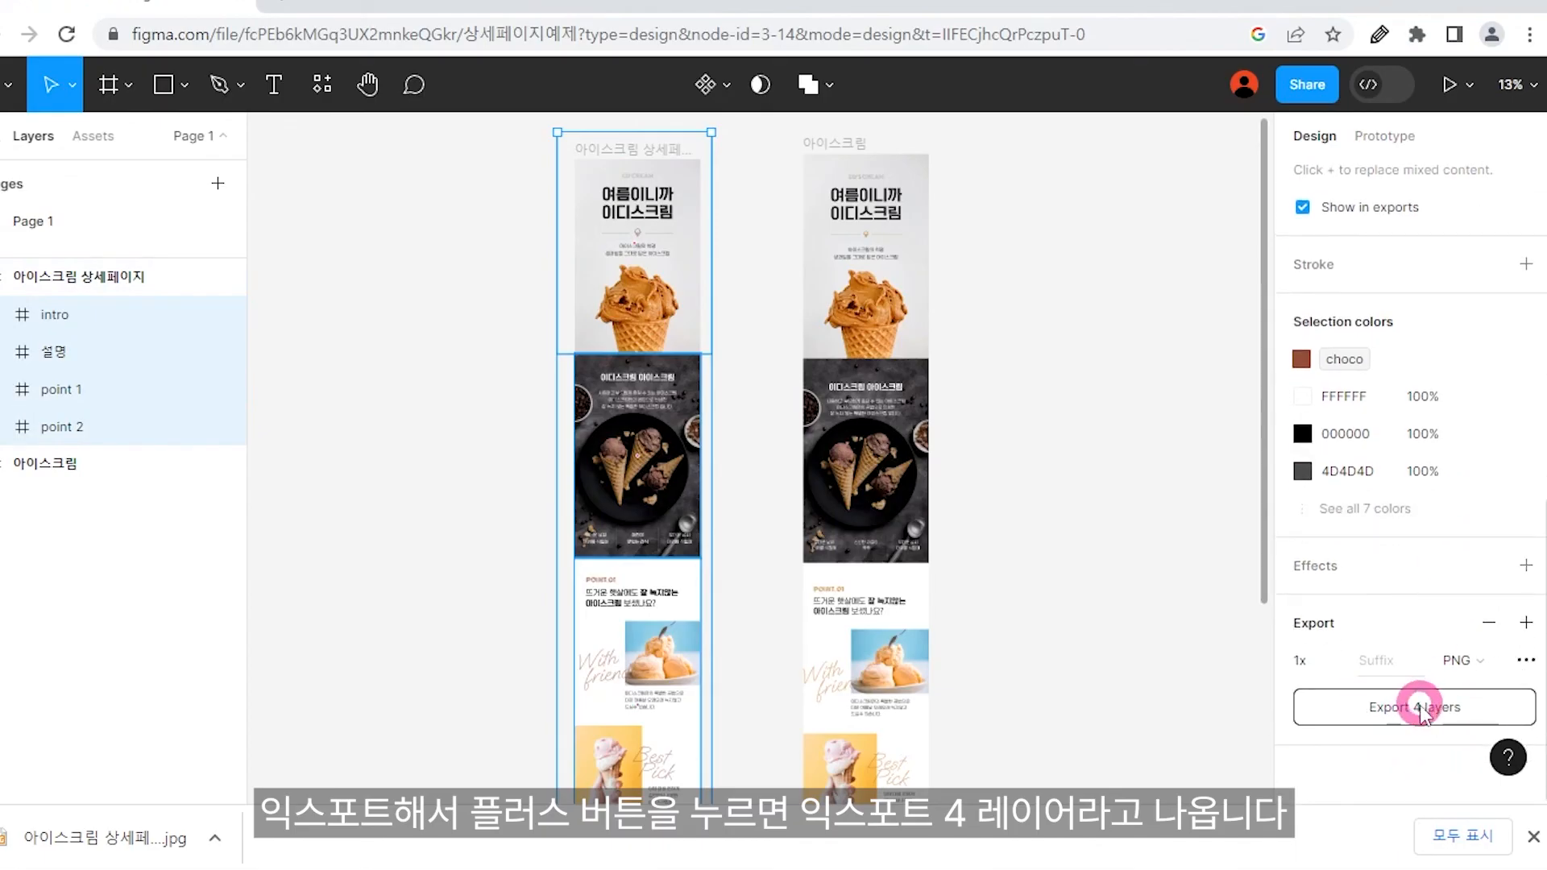
{"action": "left_click", "coordinate": [1454, 660]}
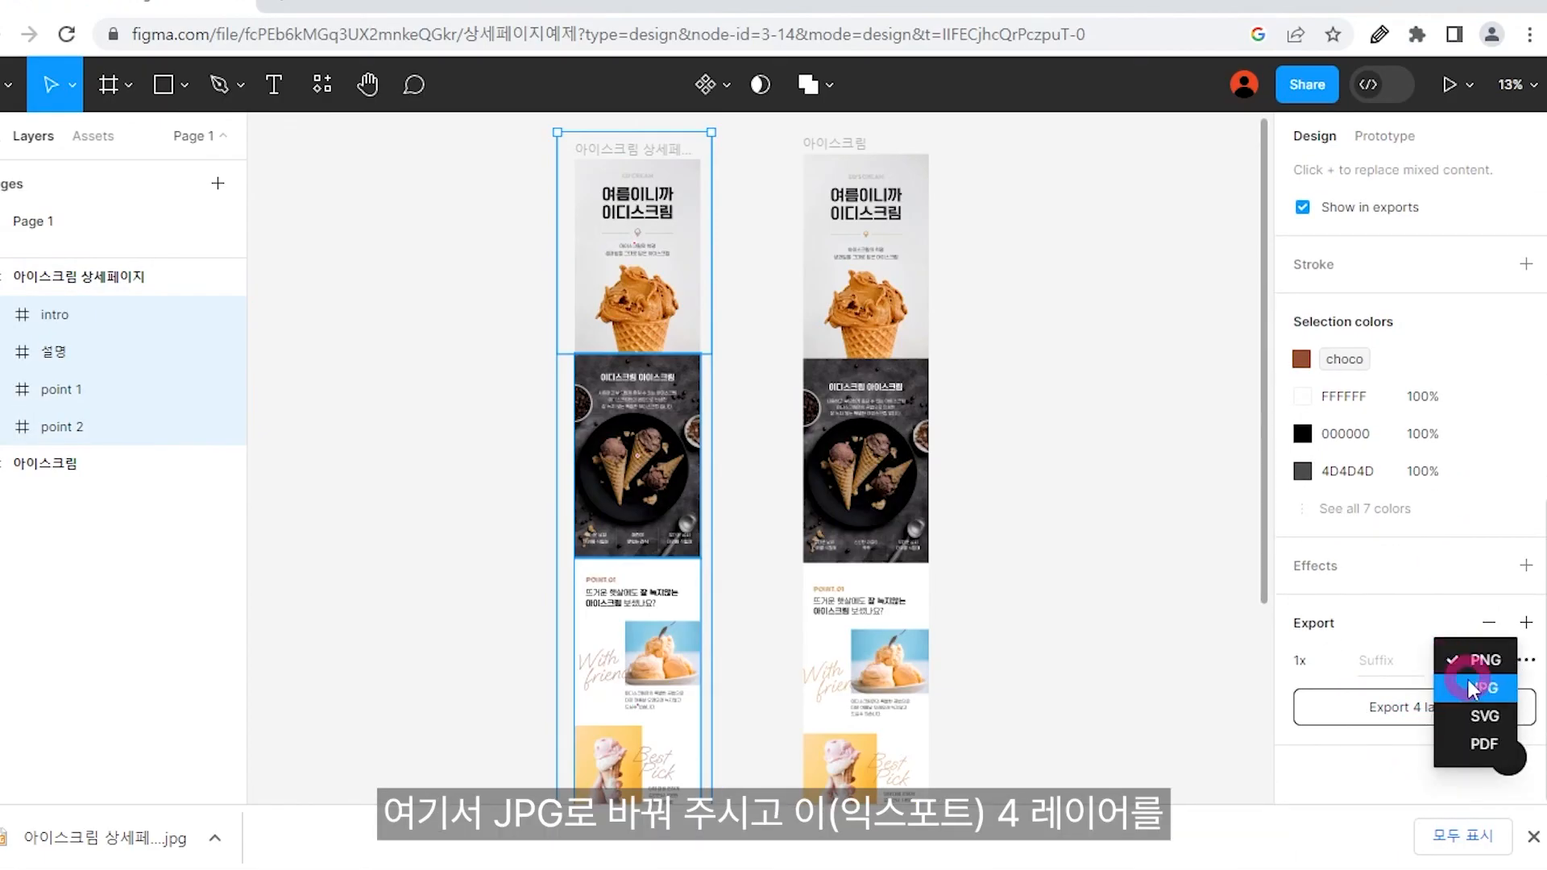
{"action": "left_click", "coordinate": [1469, 684]}
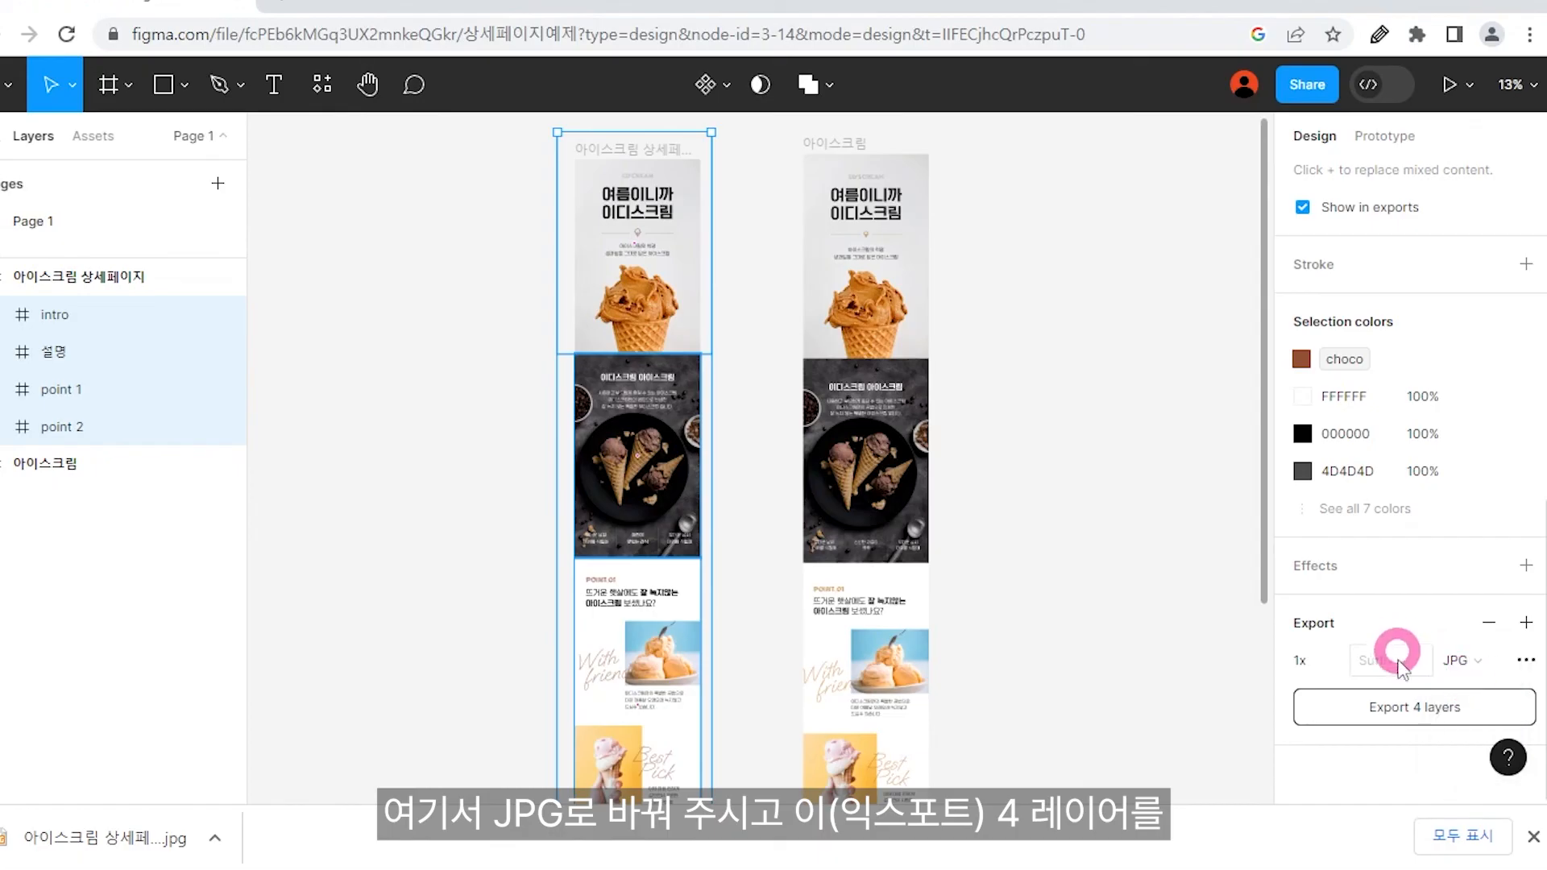
{"action": "left_click", "coordinate": [1394, 709]}
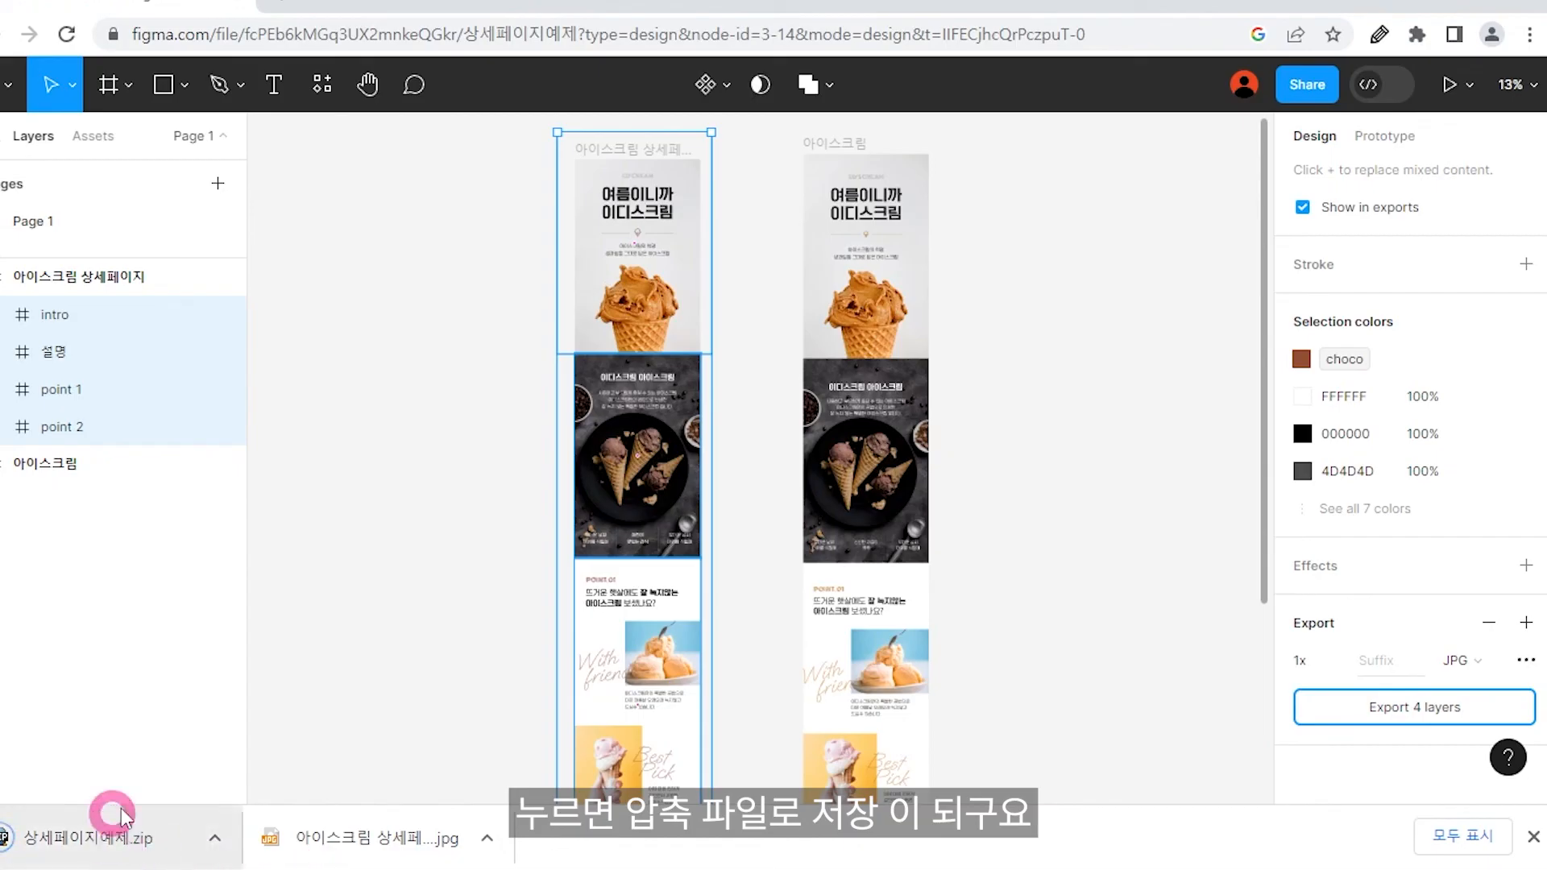
Open the downloaded 상세페이지예제.zip in 알집 and extract its section images.
{"action": "left_click", "coordinate": [141, 853]}
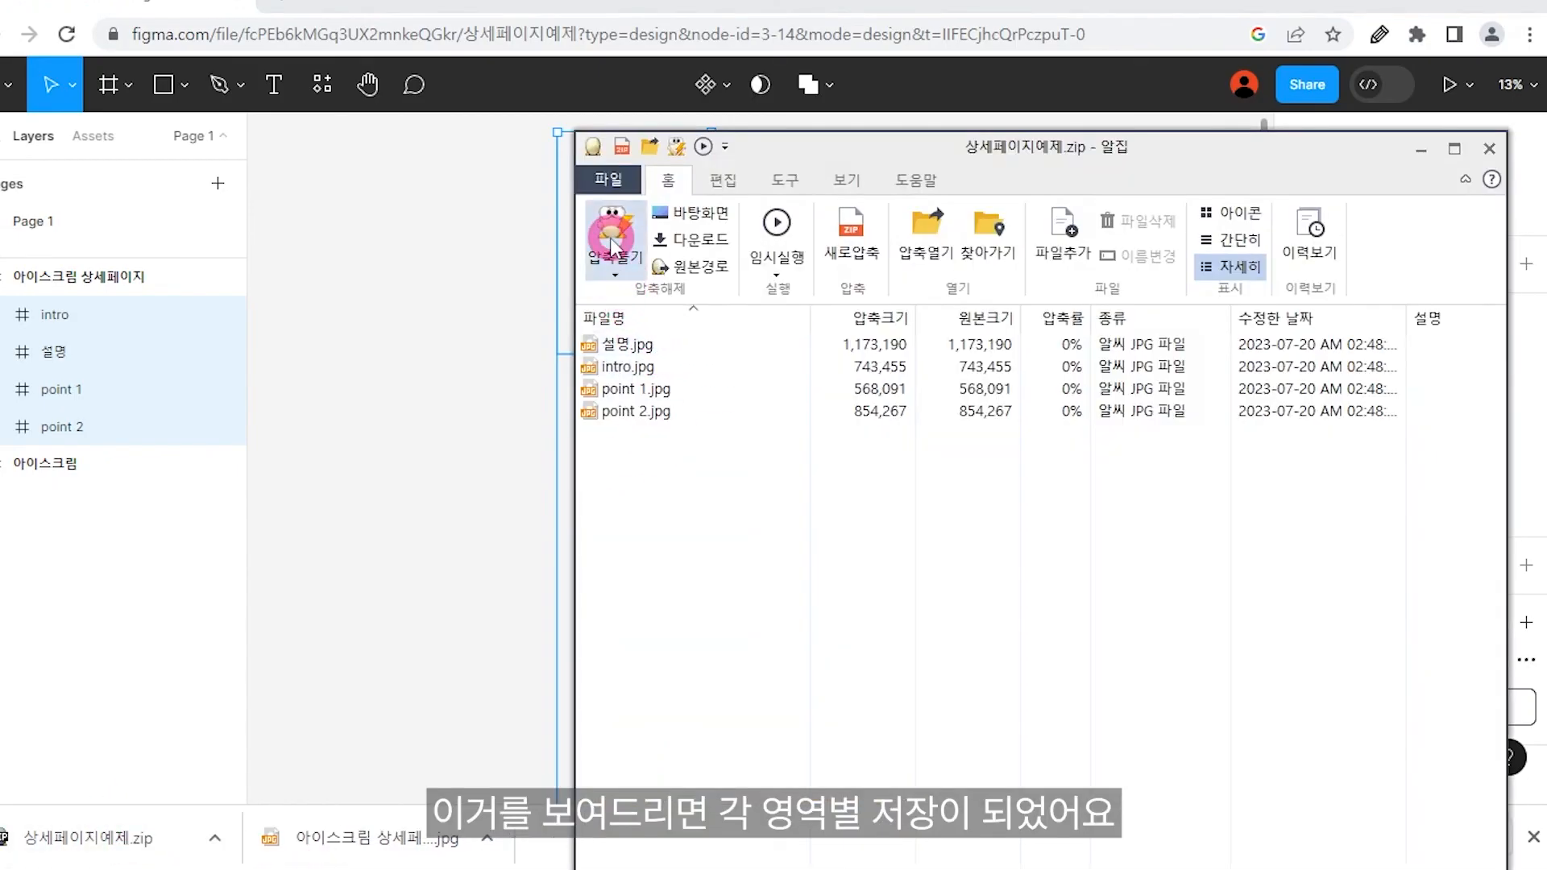
{"action": "left_click", "coordinate": [613, 241]}
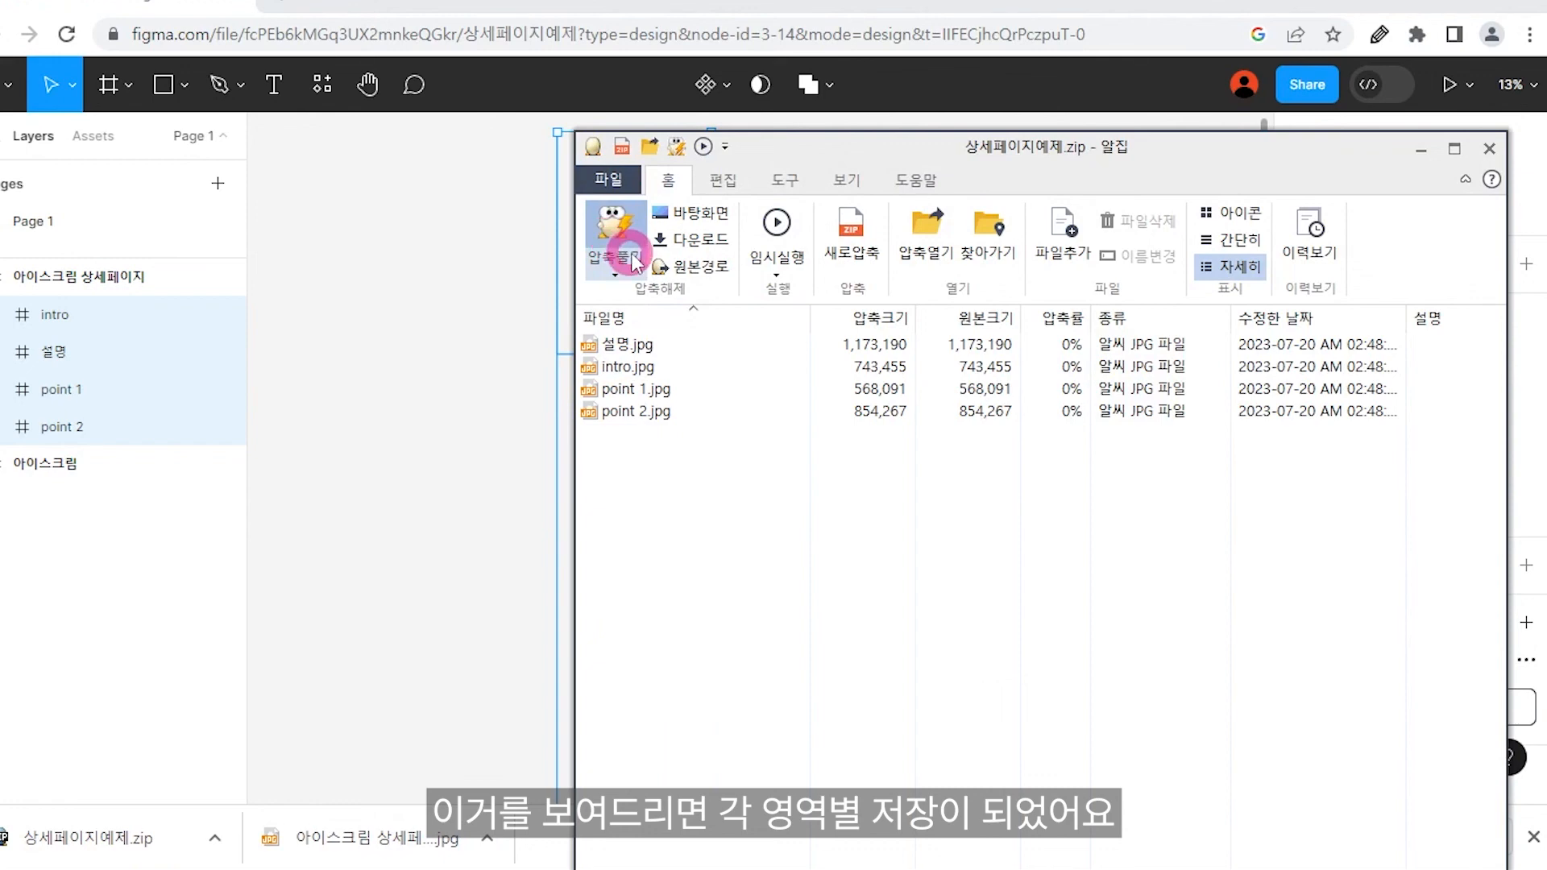
{"action": "left_click", "coordinate": [617, 272]}
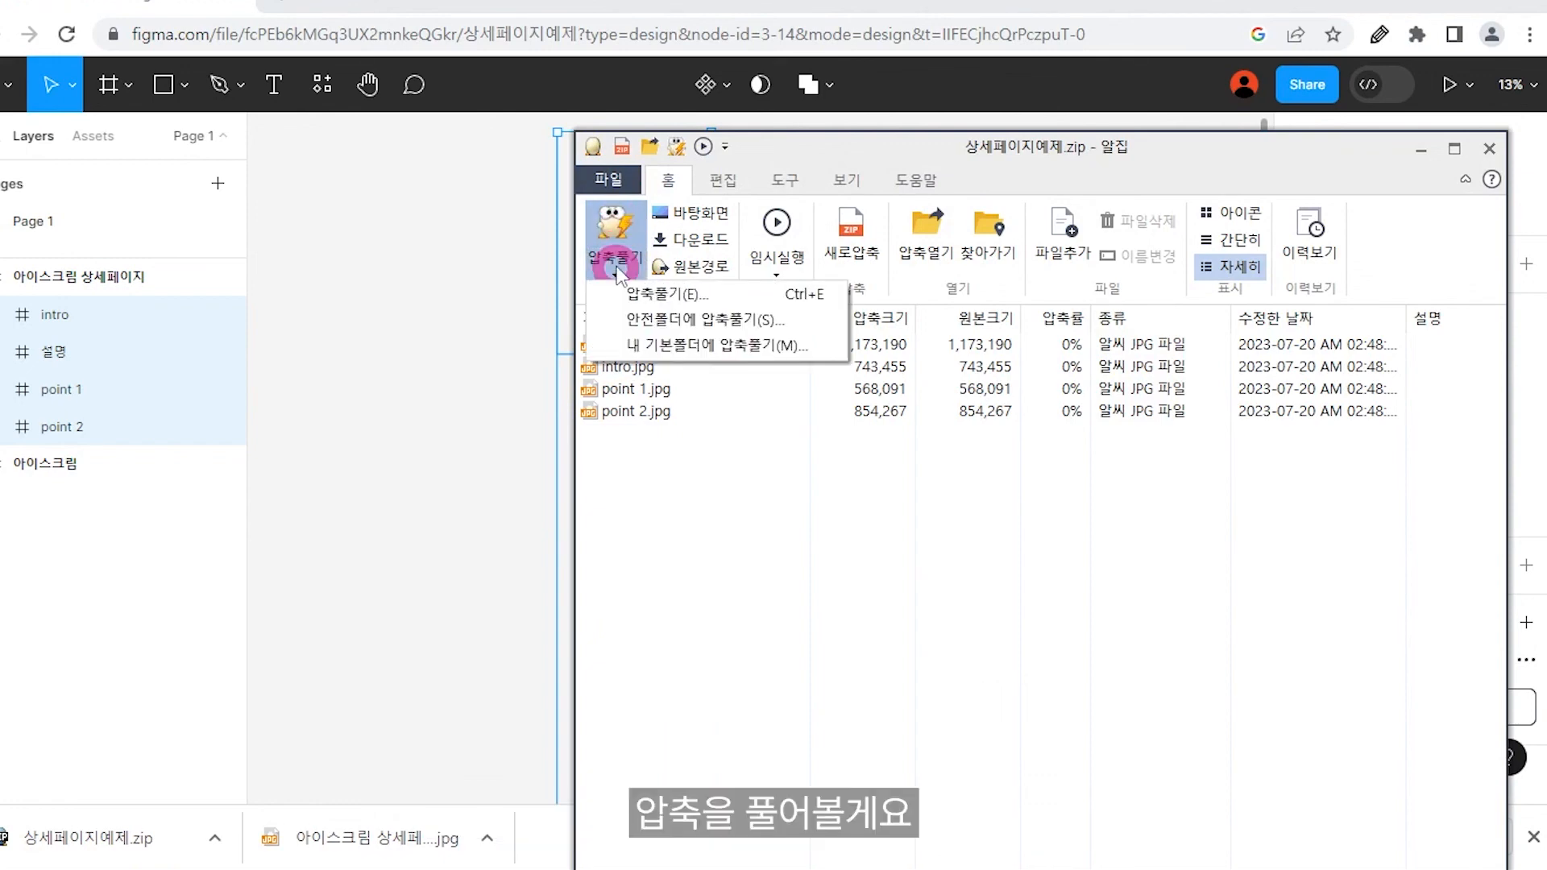
{"action": "left_click", "coordinate": [628, 293]}
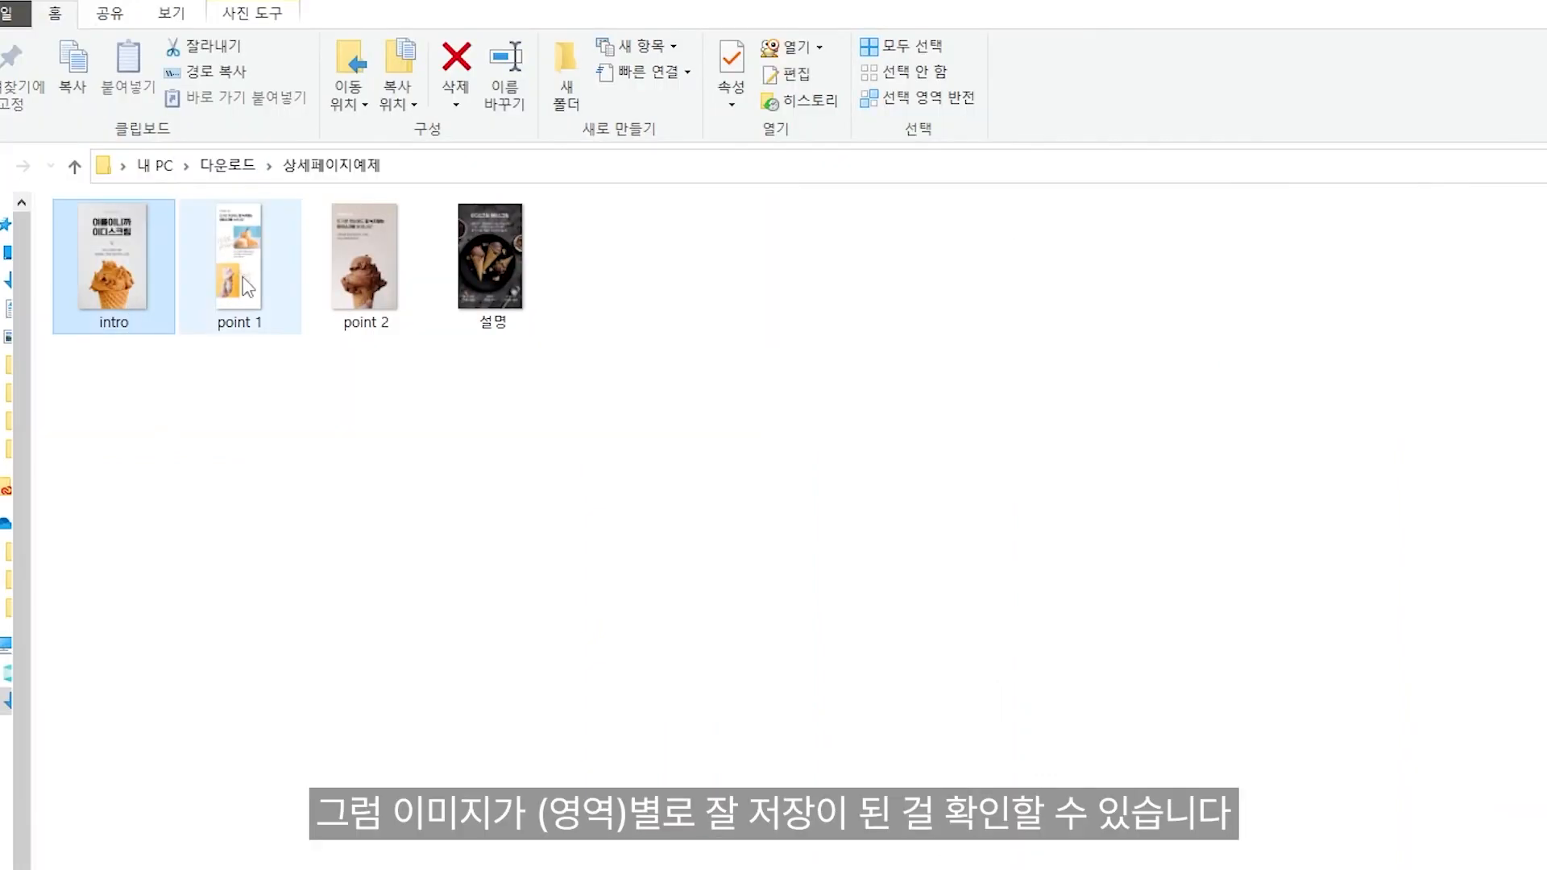
Look through the extracted intro, point 1, point 2 and 설명 images one by one.
{"action": "key", "text": "Right"}
{"action": "key", "text": "Right"}
{"action": "key", "text": "Right"}
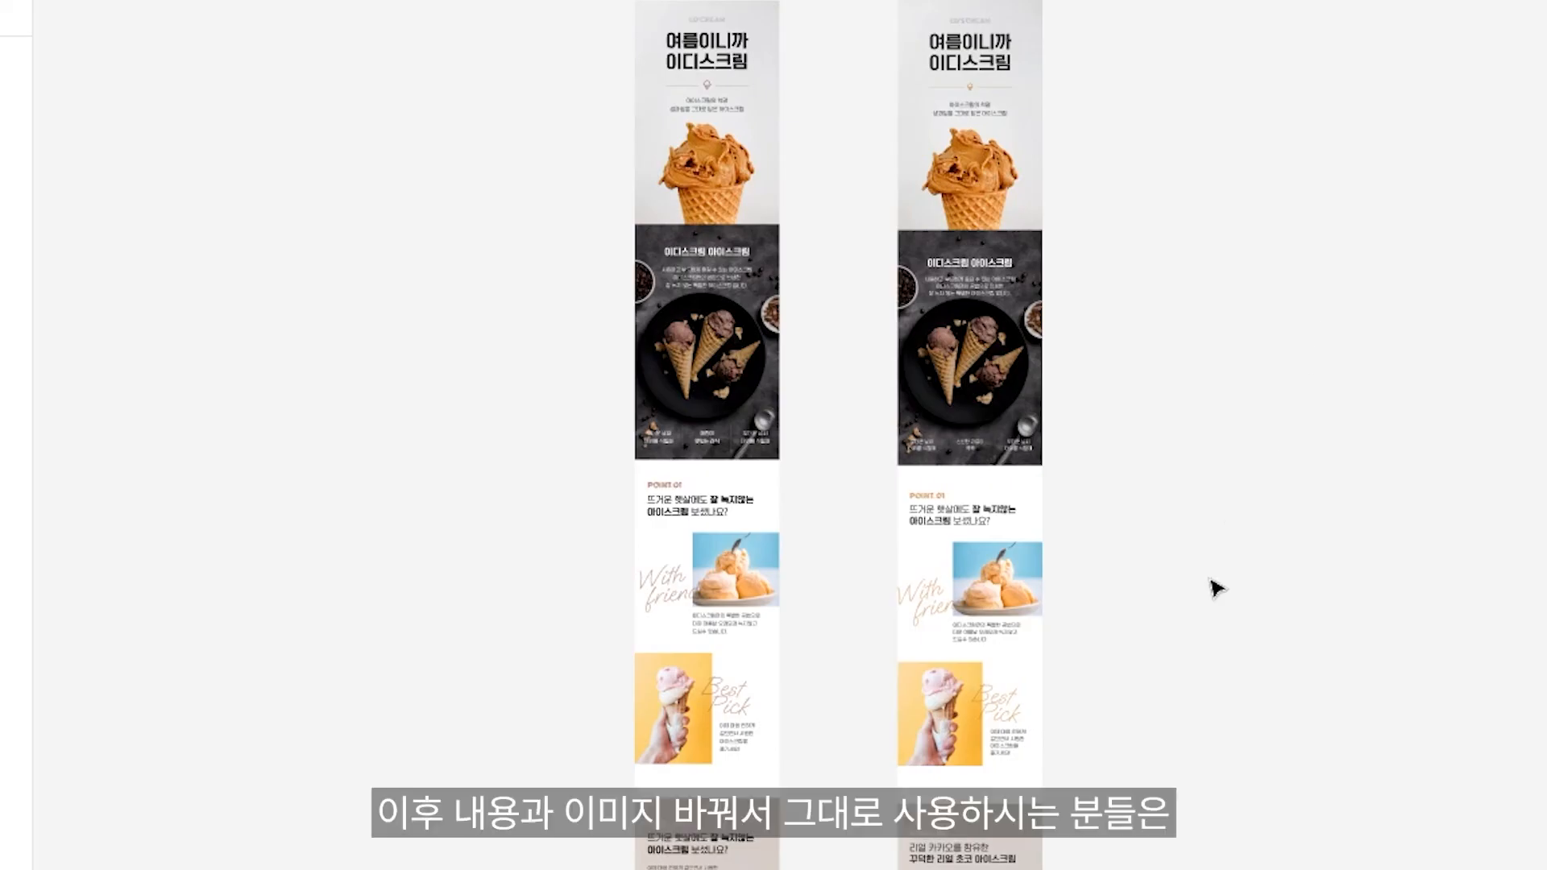
{"action": "left_click_drag", "start_coordinate": [1224, 624], "coordinate": [1251, 588]}
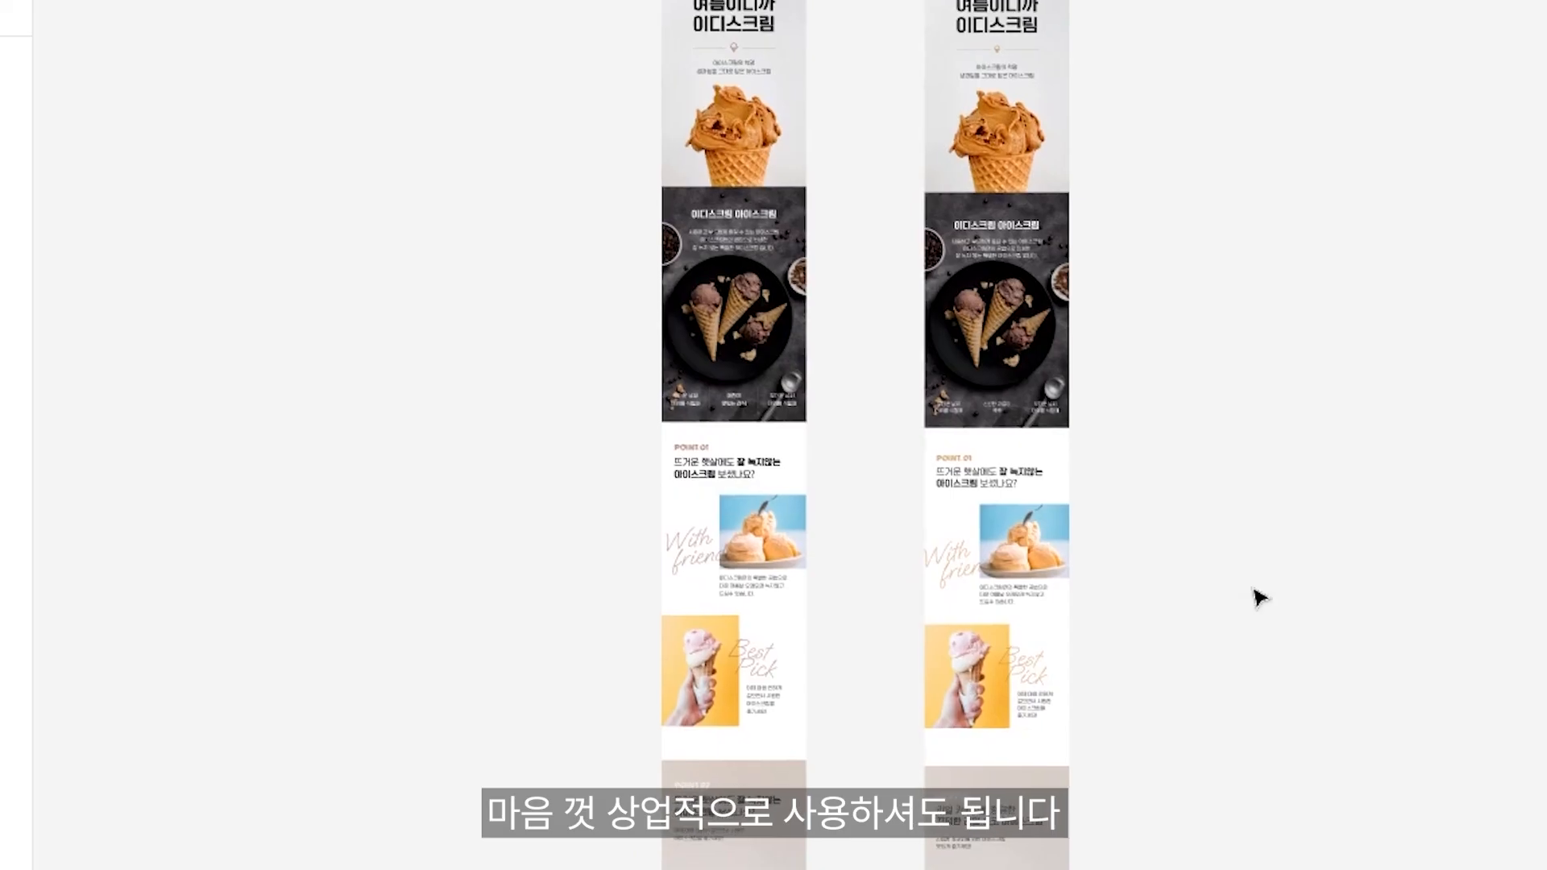